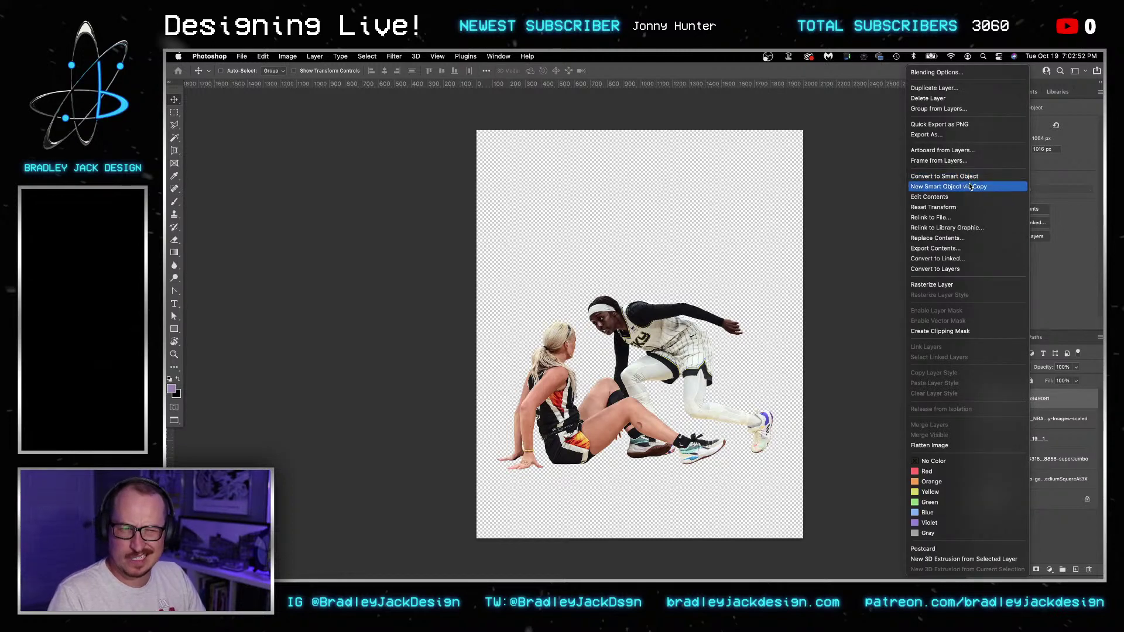
- Duplicate the usa_today_16949081 player cutout as an independent smart object and open the original's contents
left_click(969, 186)
double_click(988, 420)
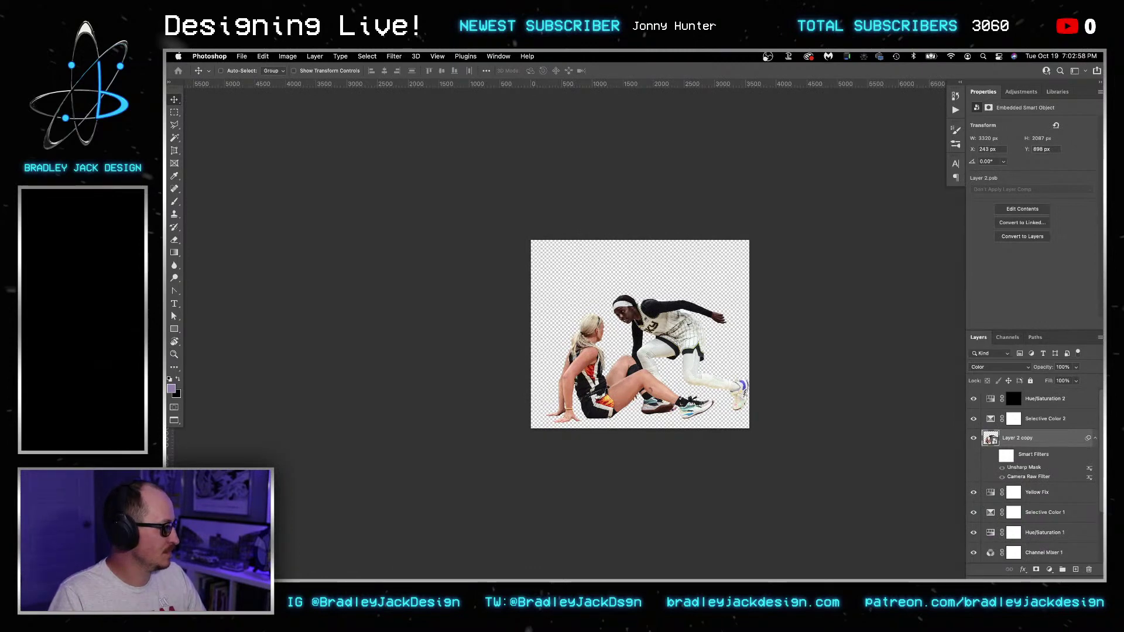
key("Tab")
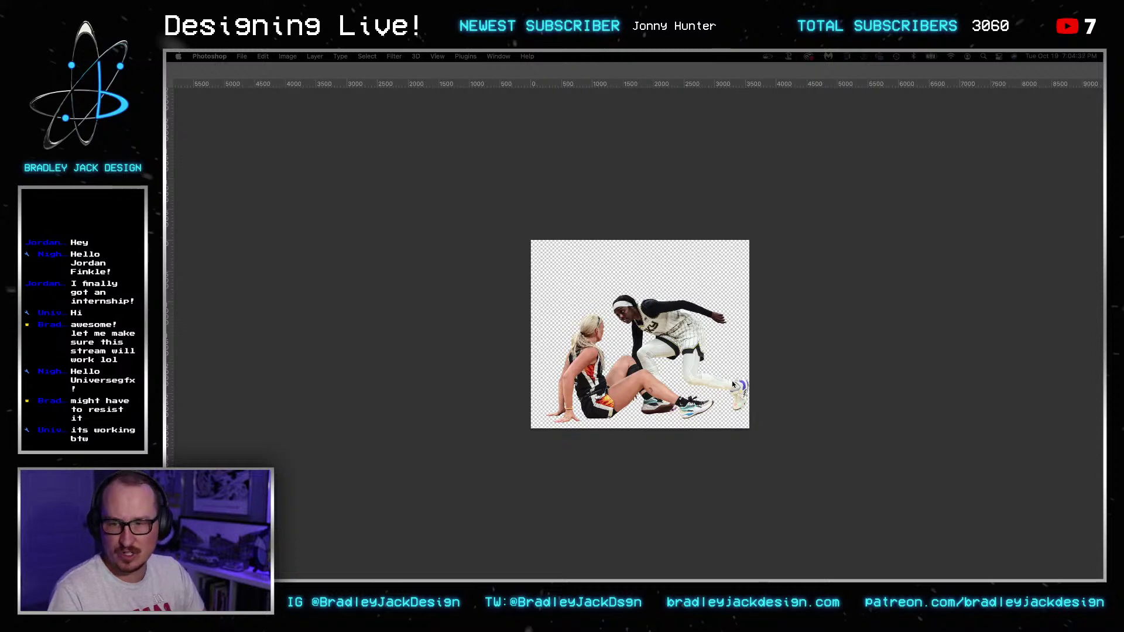
key("Tab")
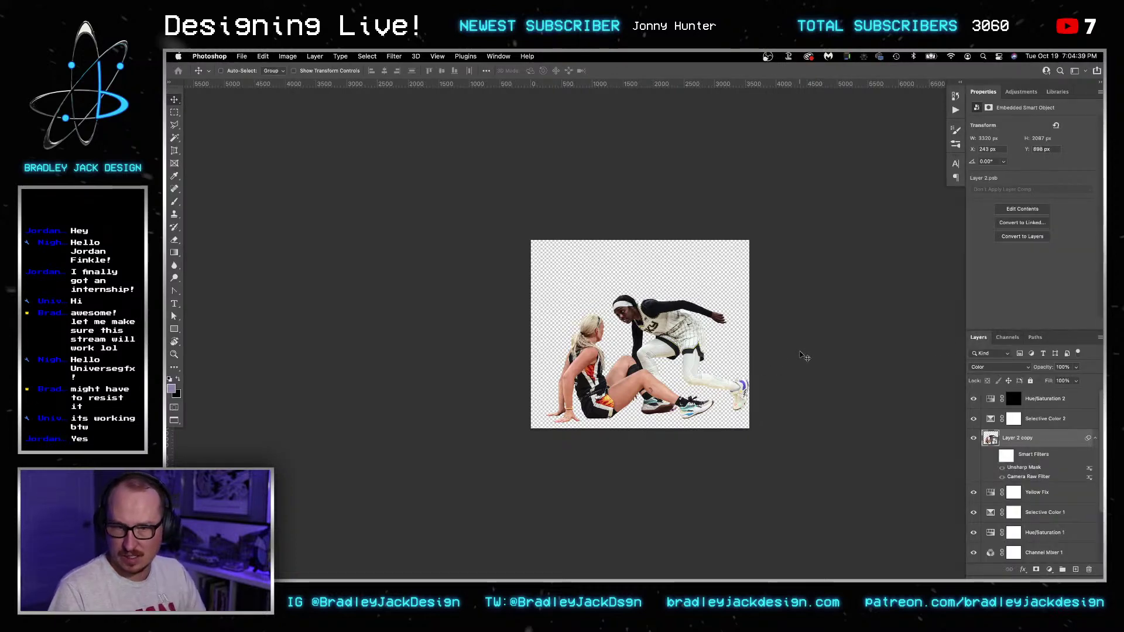
key("super")
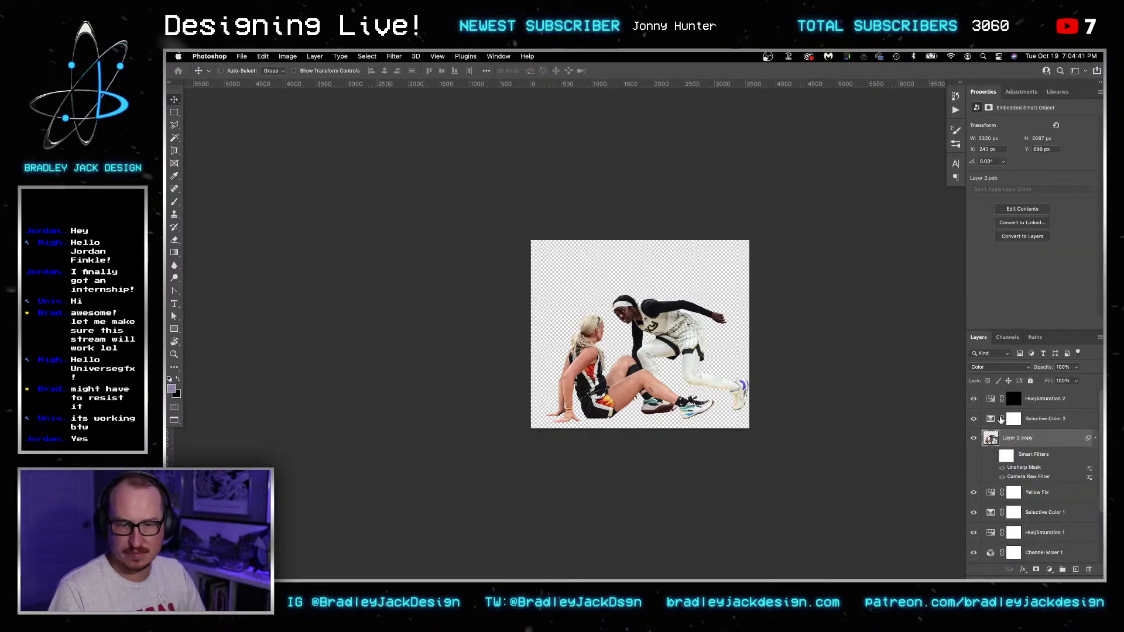
- Hide the adjustment layers and Layer 2 copy above Layer 2, and open Layer 2's smart object contents
left_click_drag(973, 401, 975, 485)
scroll(975, 494, "down", 3)
left_click(1018, 510)
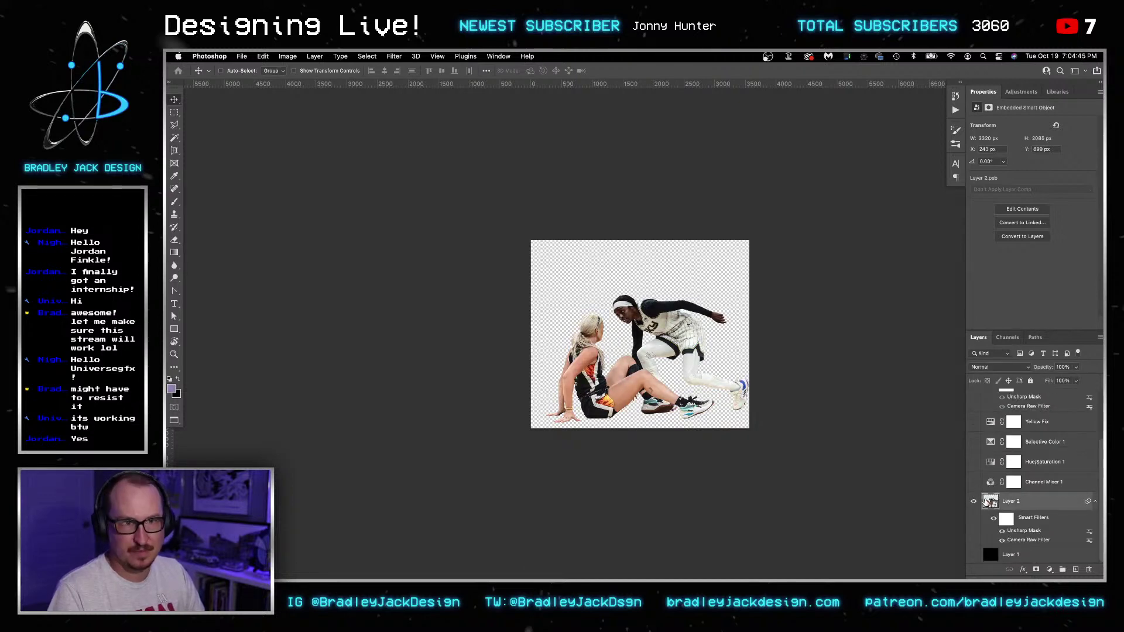
double_click(988, 502)
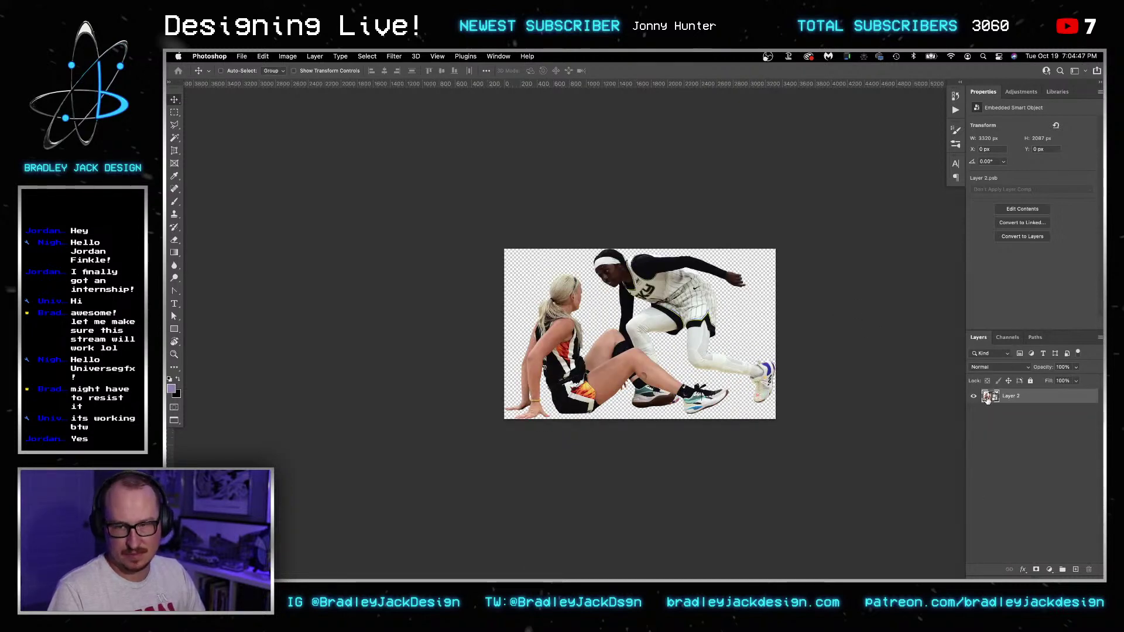
- In the nested smart object, delete Layer 0's mask and reveal the full photo, saving it back to the parent document
right_click(1016, 411)
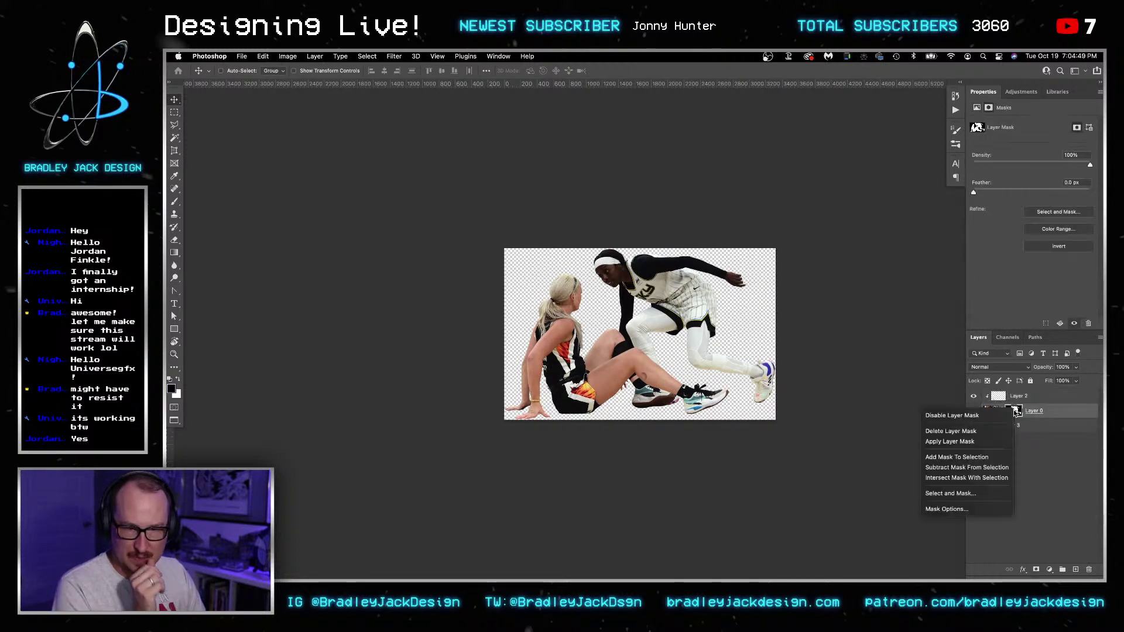
left_click(950, 431)
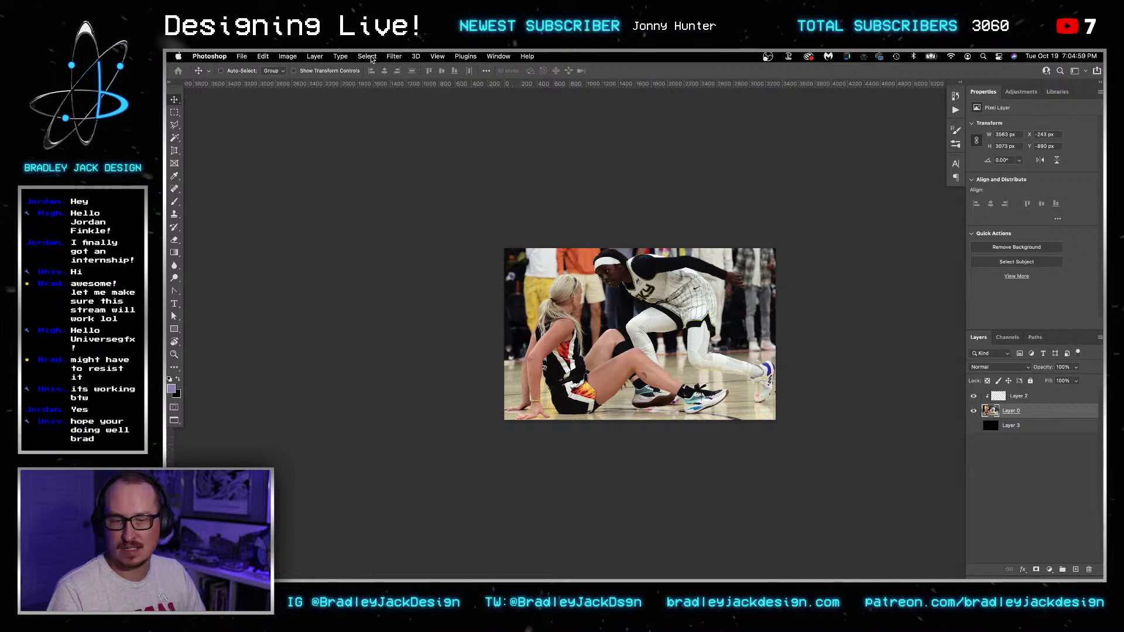
left_click(263, 56)
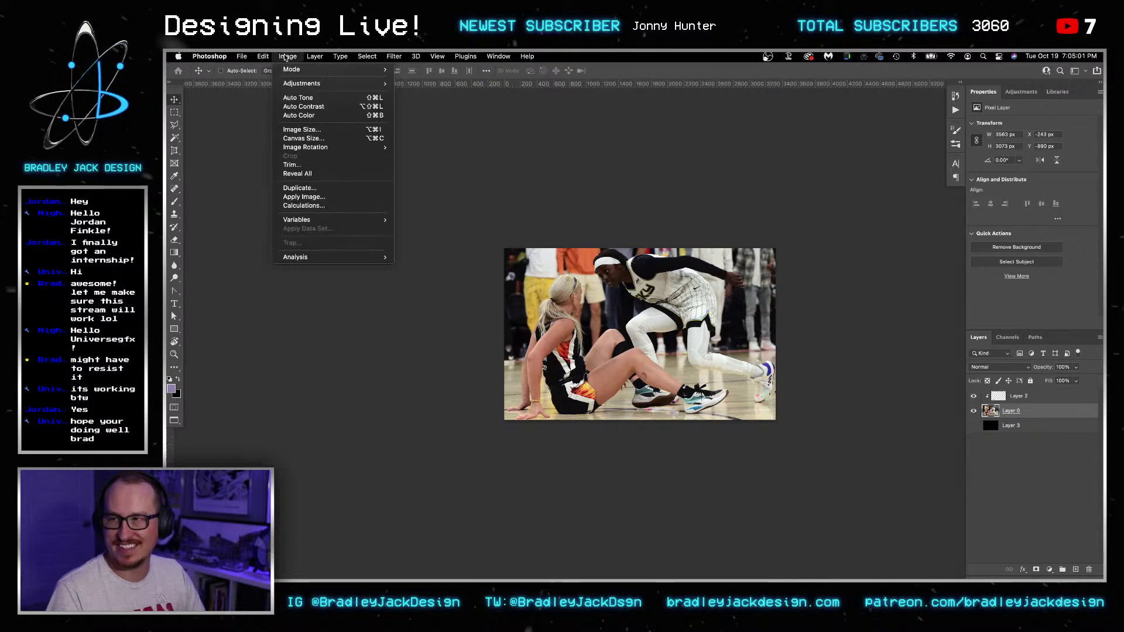
left_click(315, 174)
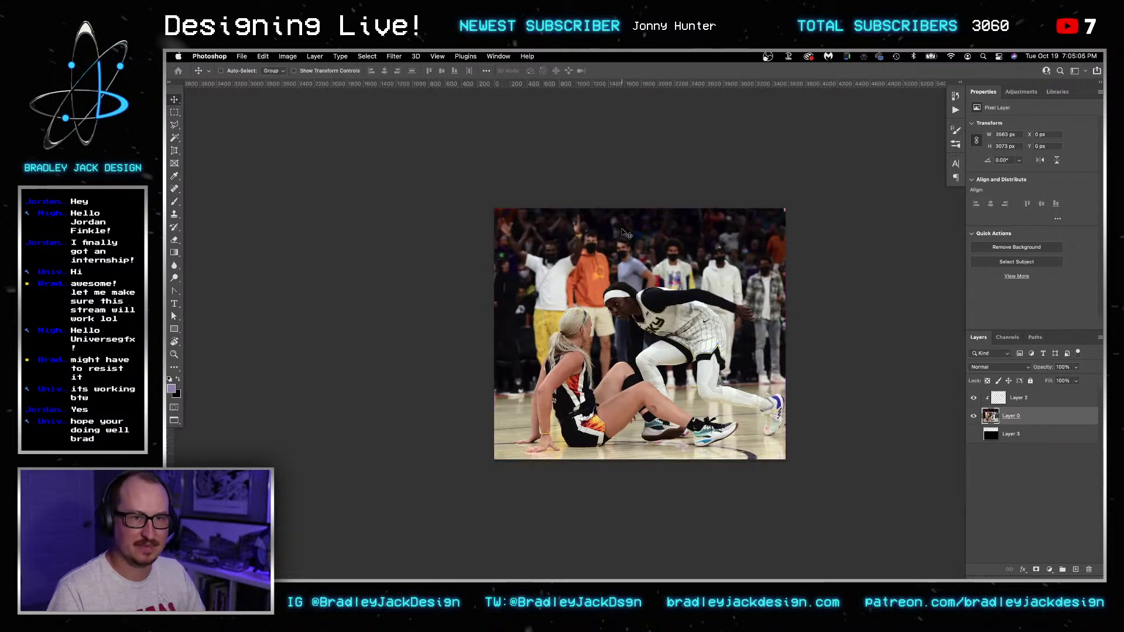
key("super+z")
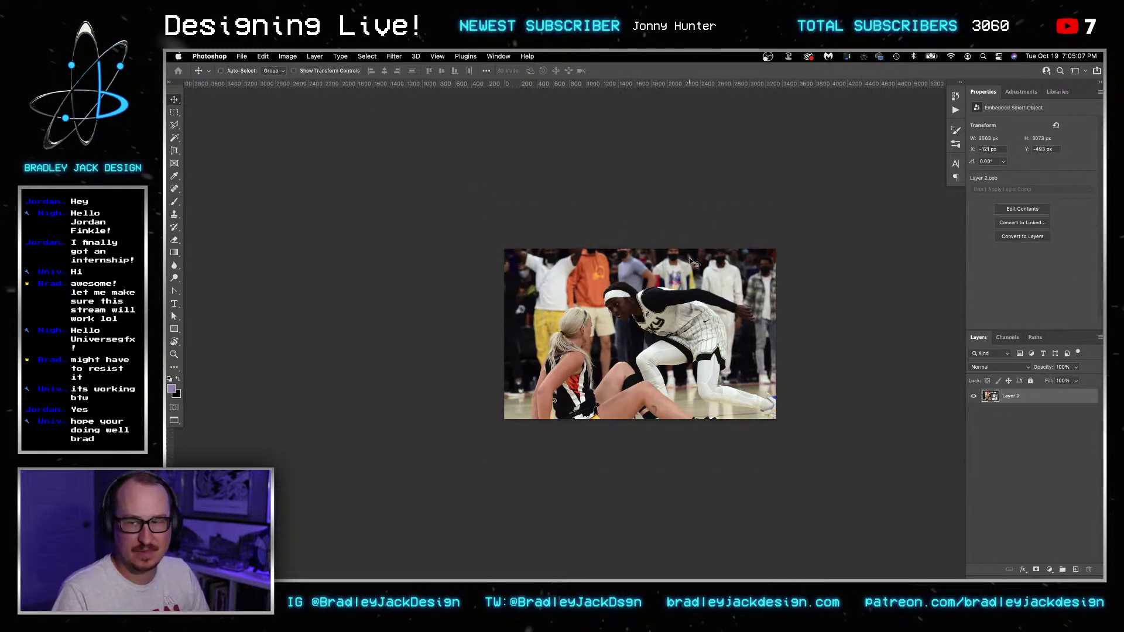
- Reveal the whole uncropped photo in the parent smart object and save it back to the layered player document
left_click(288, 57)
mouse_move(314, 56)
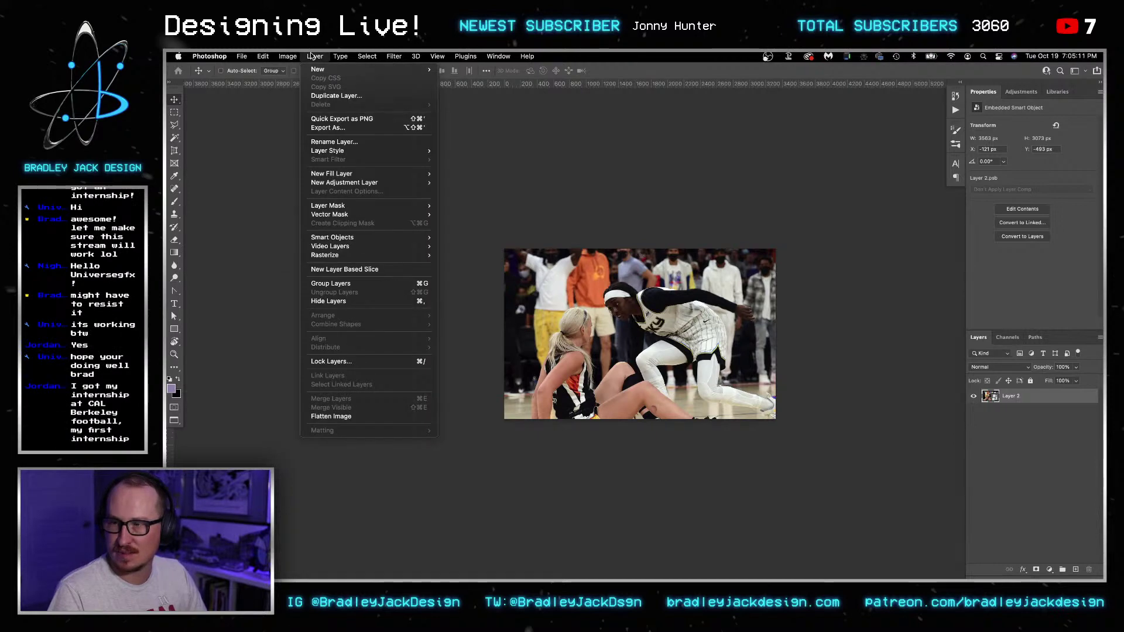
mouse_move(263, 56)
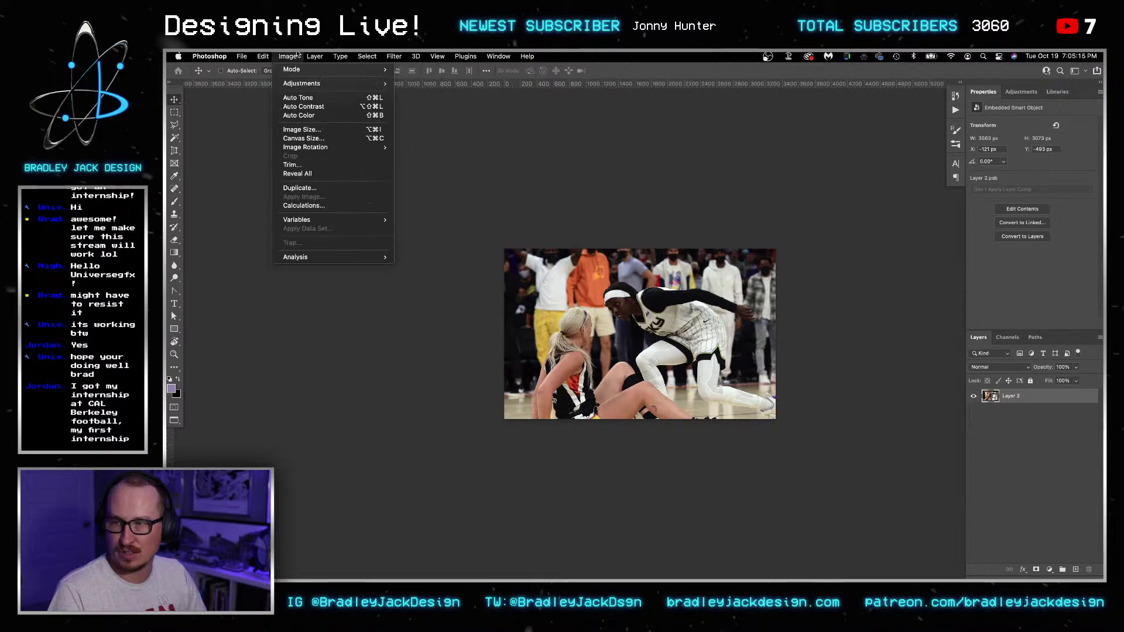
left_click(313, 174)
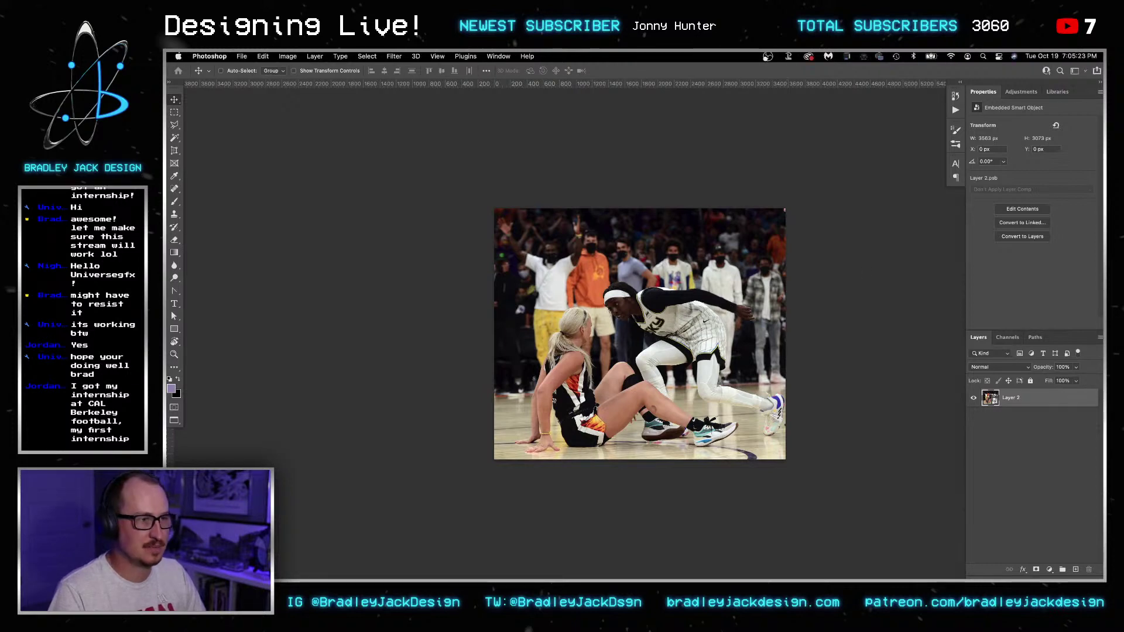
key("super+w")
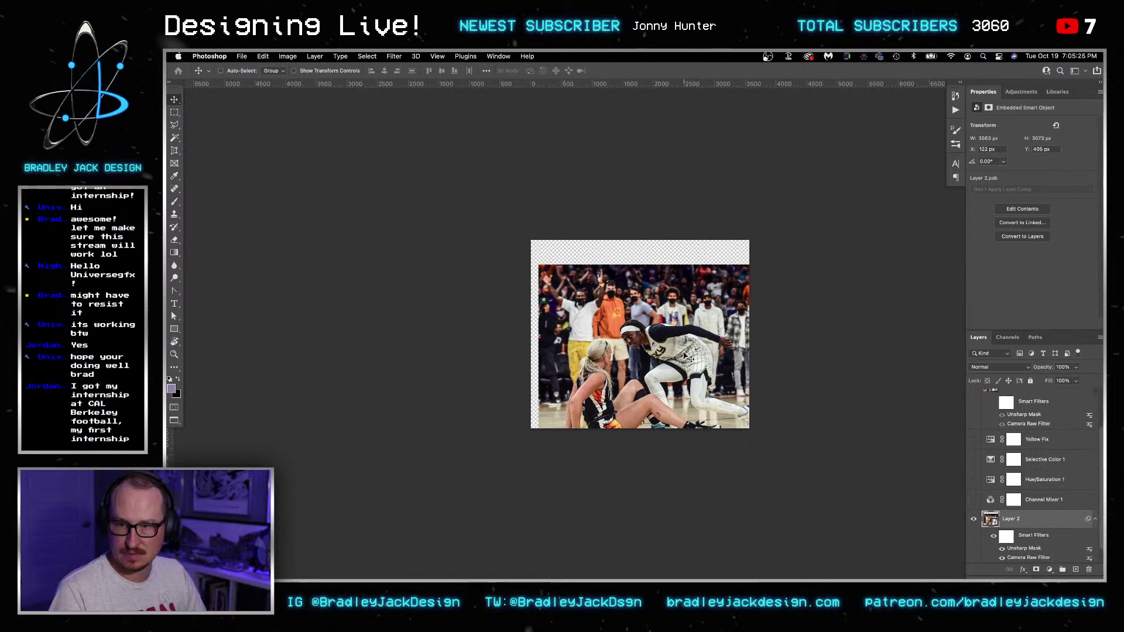
- Move the uncropped Layer 2 photo to X 0, Y 0 px so it fills the canvas, and save it back to the poster
scroll(1029, 521, "up", 3)
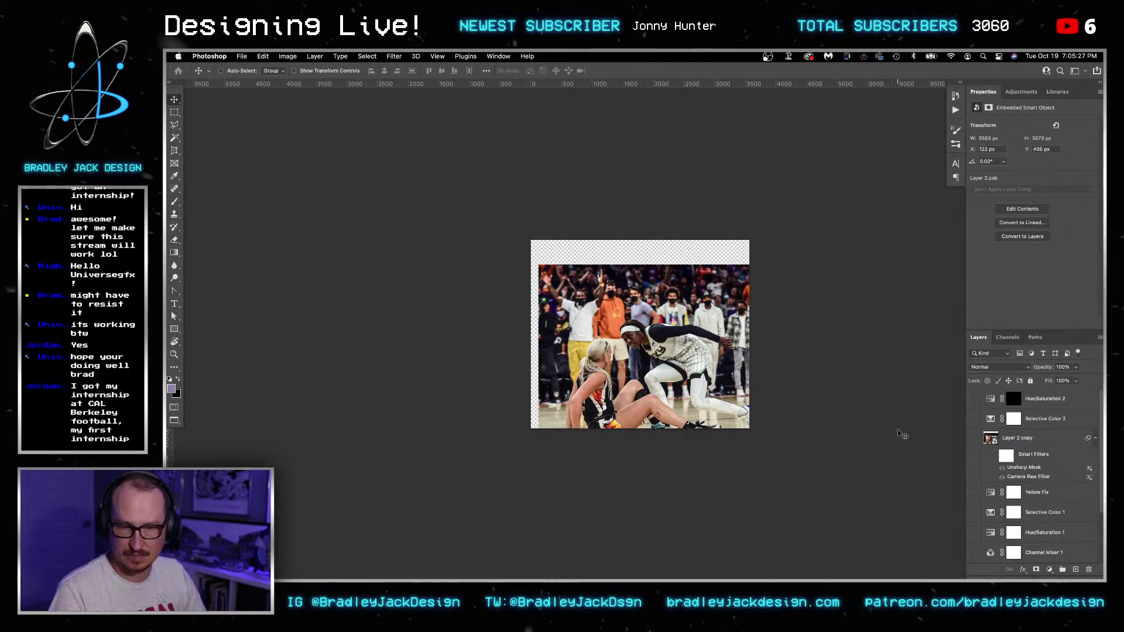
left_click_drag(654, 388, 649, 363)
key("super+s")
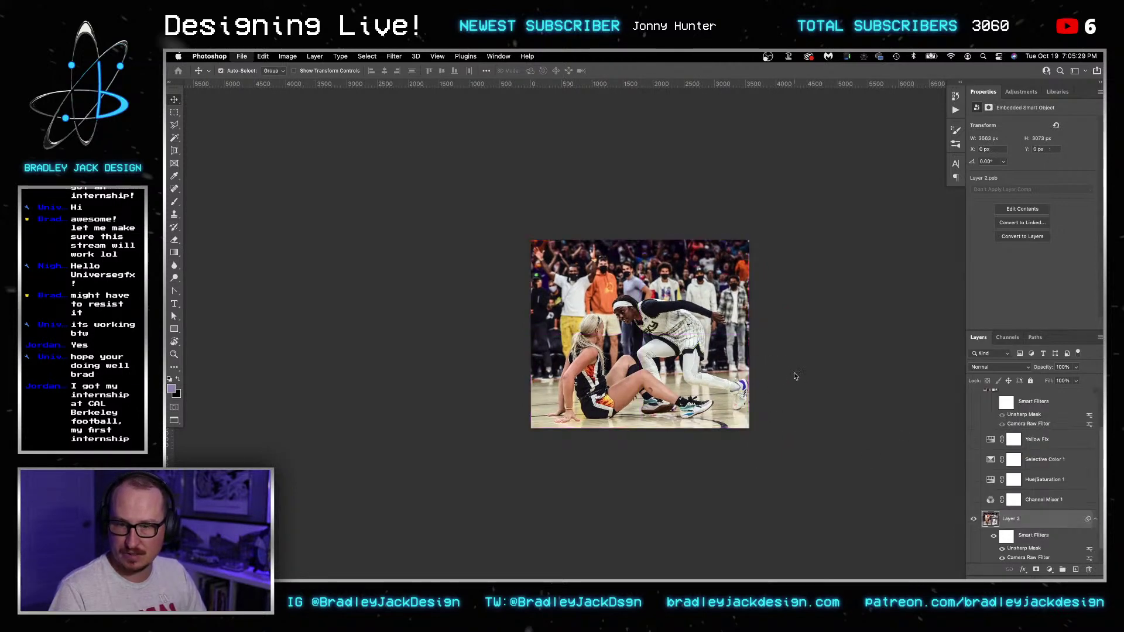
key("super+w")
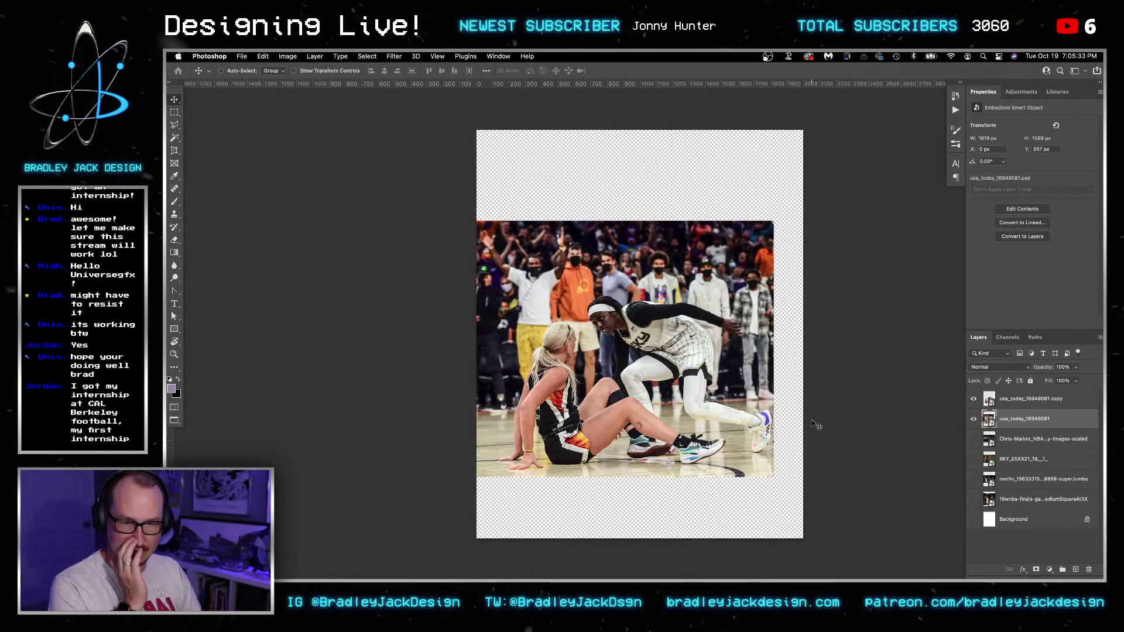
- Add a Gradient Map adjustment above the full usa_today_16949081 photo and clip it to that layer
left_click(1021, 91)
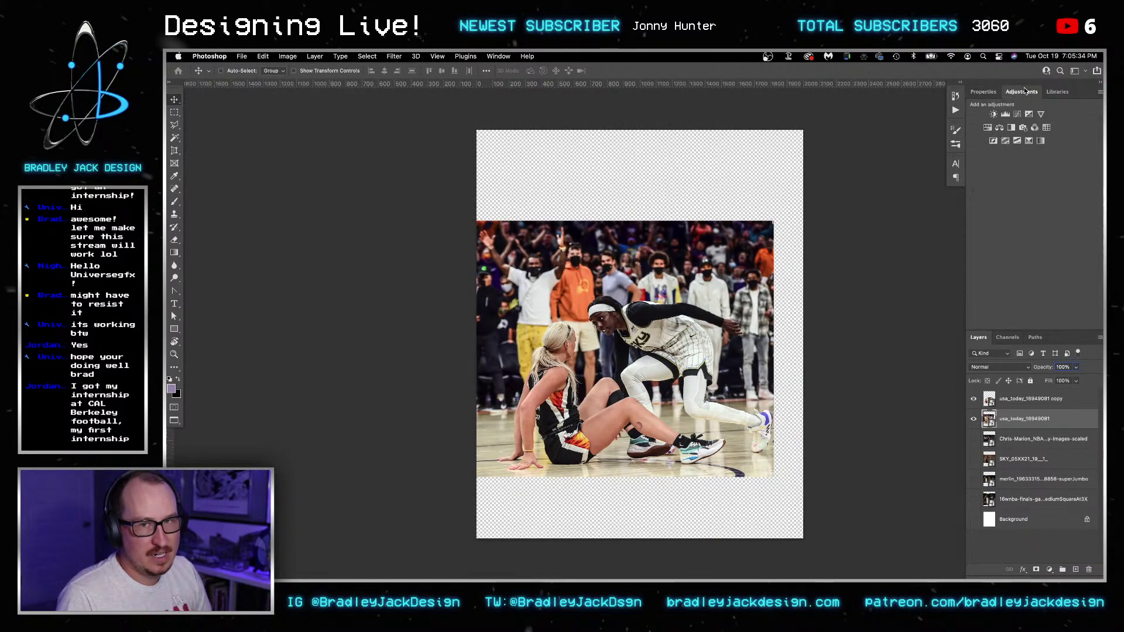
left_click(1039, 139)
left_click(1017, 429, "alt")
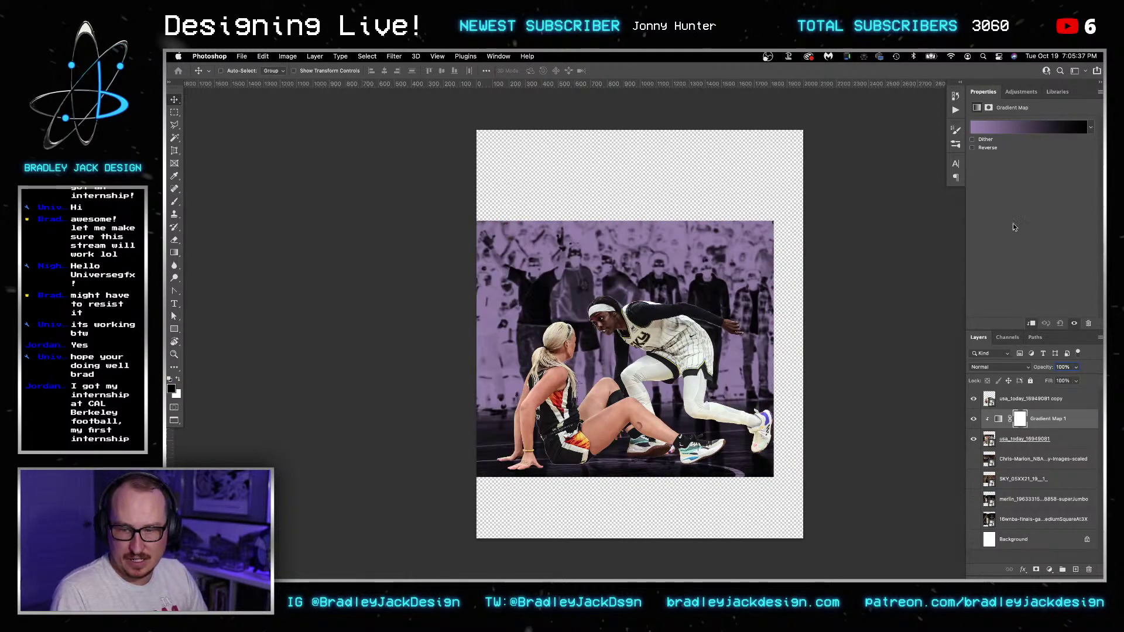
- Set the Gradient Map to the basic black-to-white preset and shift its white stop inward
key("i")
left_click(1028, 127)
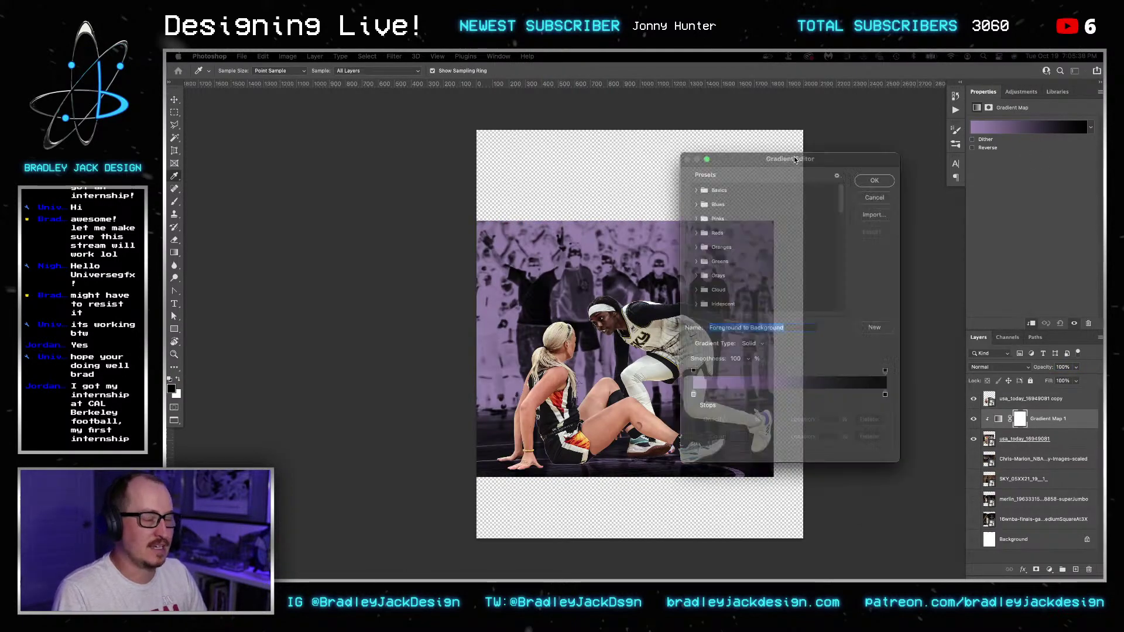
left_click(866, 124)
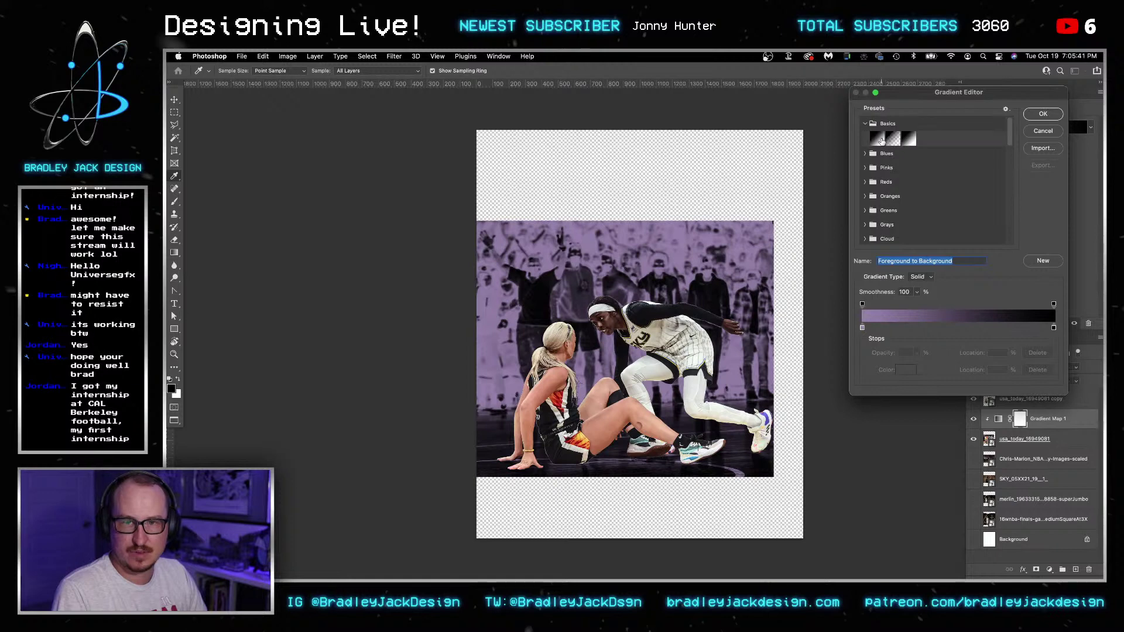
left_click(878, 139)
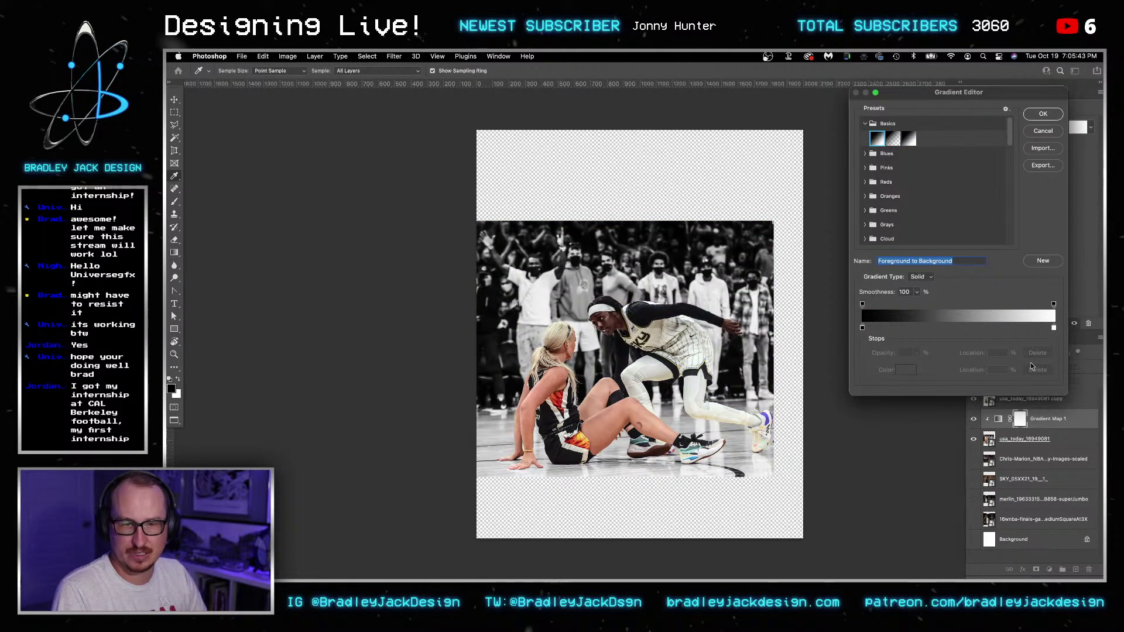
left_click_drag(1053, 329, 1023, 329)
left_click(1043, 113)
- Mask the usa_today_16949081 photo with a short vertical gradient that keeps only the court floor, and show the white Background layer
left_click(1039, 440)
left_click(1036, 569)
key("g")
left_click_drag(701, 429, 705, 463)
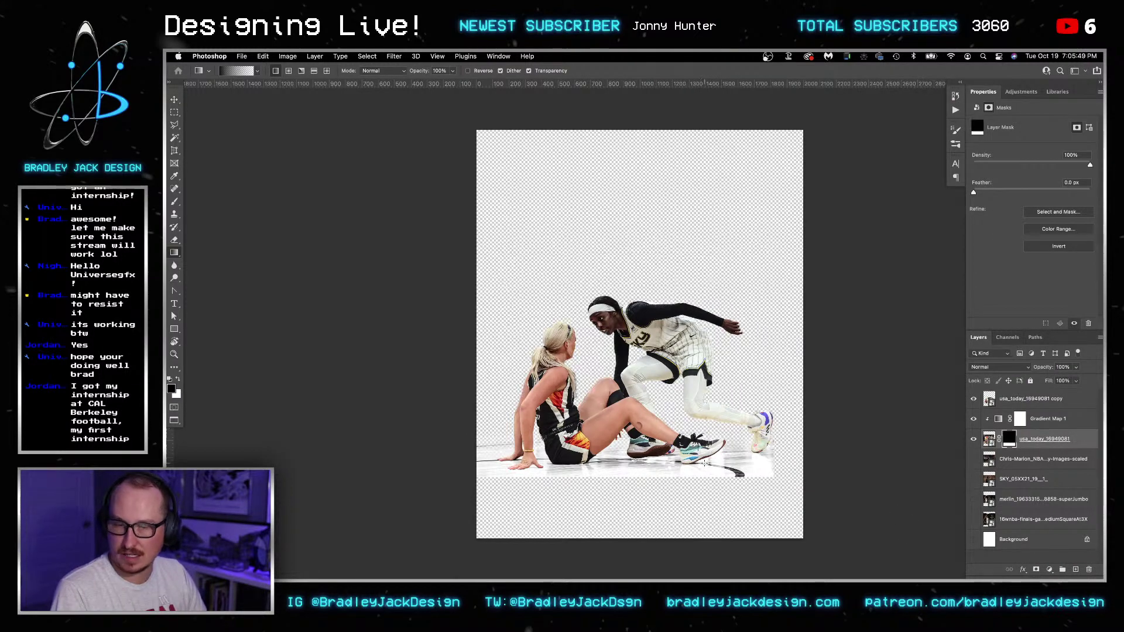
key("v")
left_click(1030, 539)
left_click(973, 539)
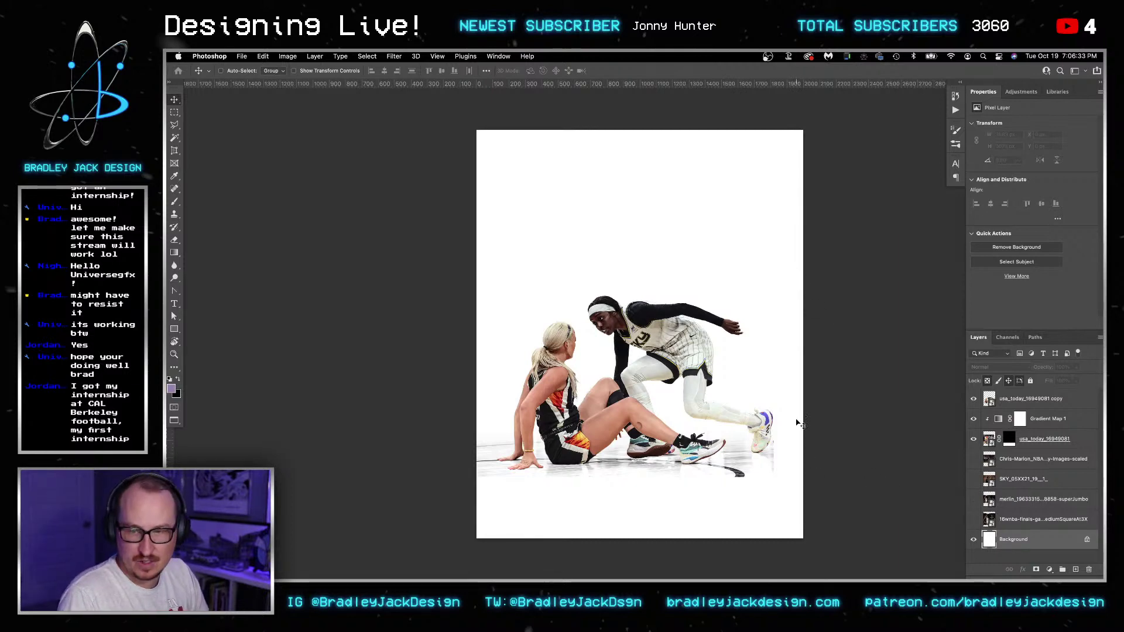
- Group the player cutout copy, Gradient Map 1 and the masked usa_today_16949081 photo
left_click(973, 480)
left_click(973, 480)
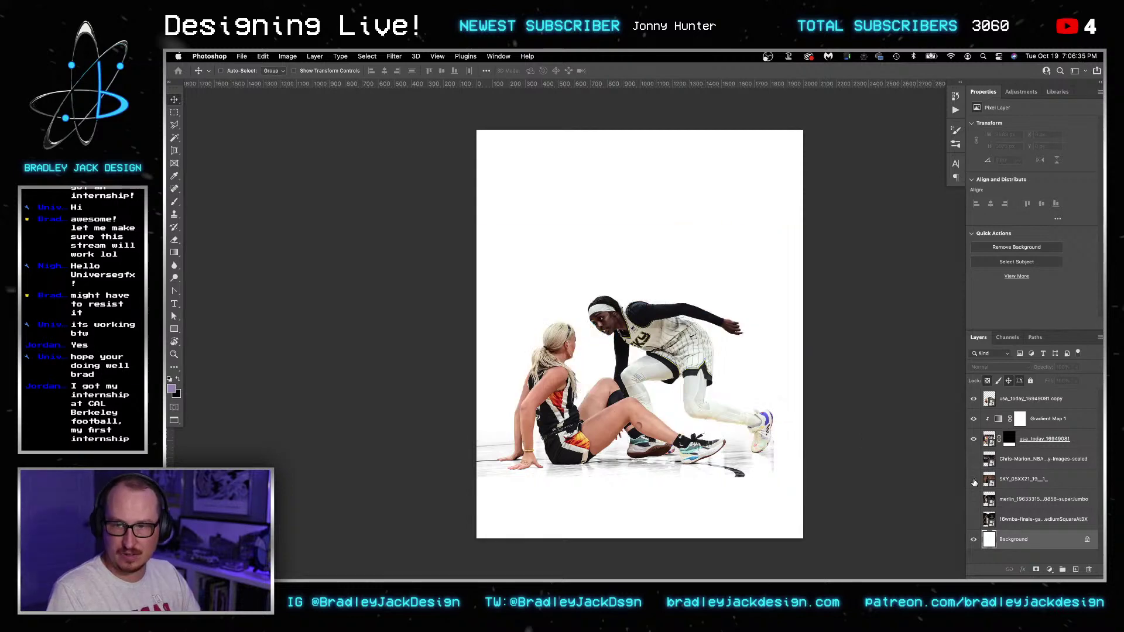
left_click(973, 460)
left_click(975, 401)
left_click(1036, 404)
left_click(1035, 441, "shift")
key("super+g")
- Preview the candidate photos below the group one by one and examine the 16wnba-finals photo up close
left_click(974, 413)
left_click(974, 412)
left_click(975, 431)
left_click(974, 431)
left_click(973, 452)
left_click(973, 451)
left_click(974, 471)
key("z")
left_click_drag(711, 240, 781, 241)
key("ctrl+0")
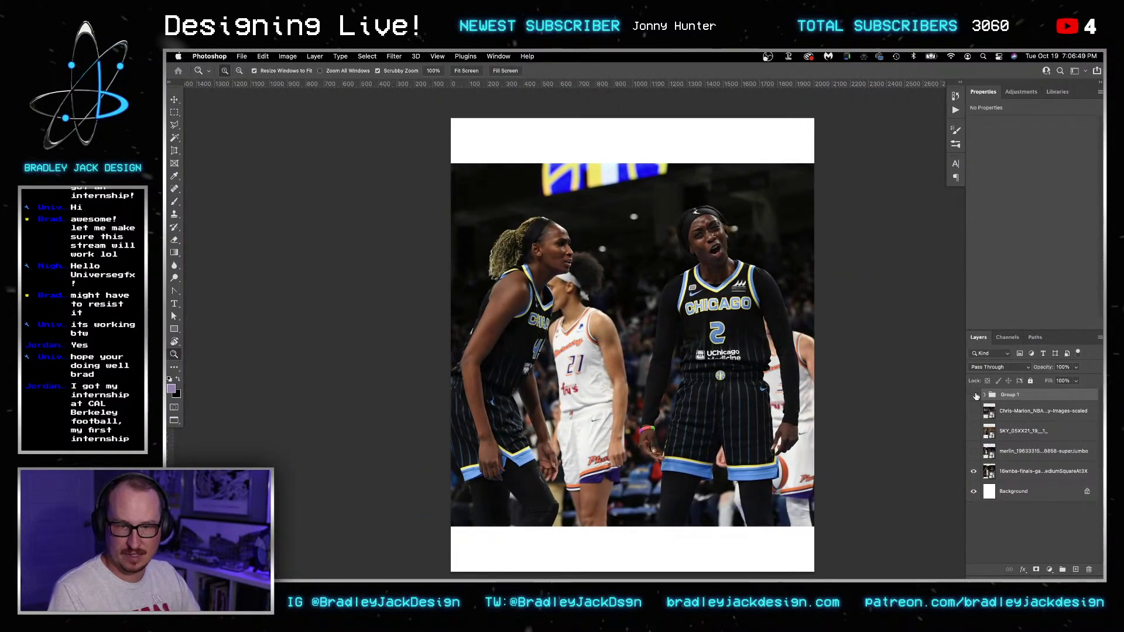
- Hide Group 1 and compare the merlin and SKY_05XX21_19__1_ photos, leaving the SKY portrait shown
left_click(984, 395)
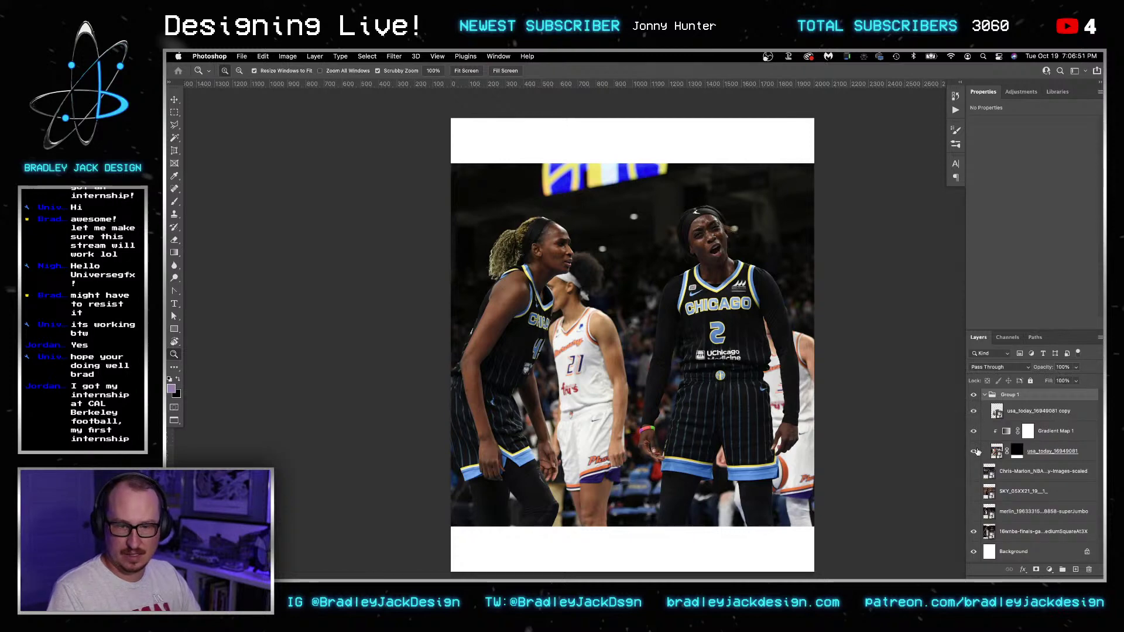
left_click_drag(974, 451, 973, 412)
left_click(974, 395)
left_click(973, 513)
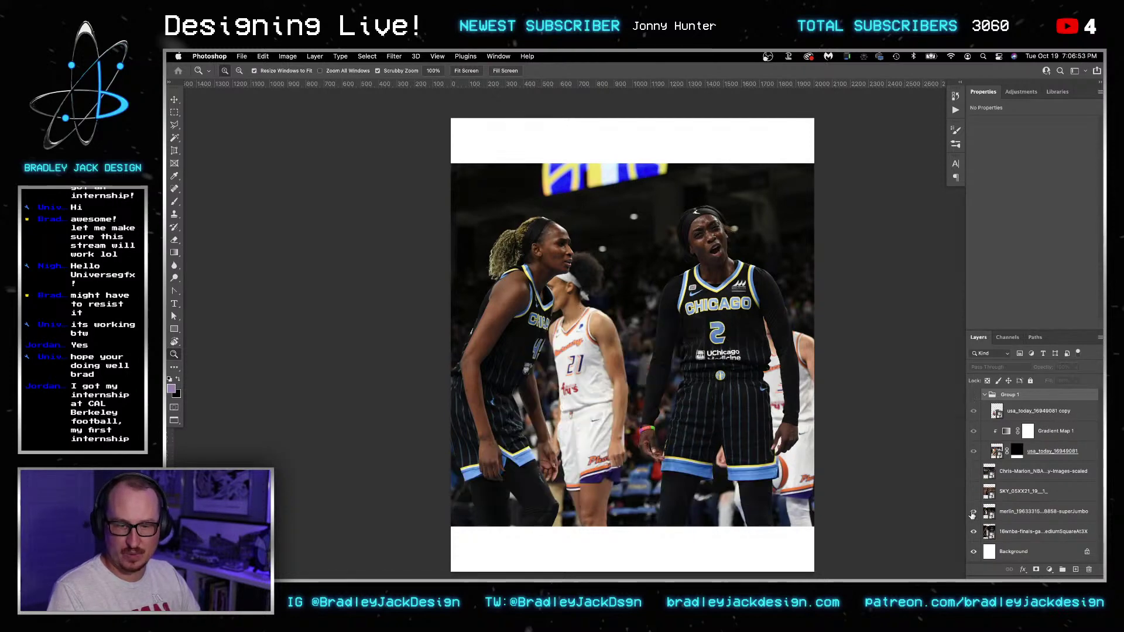
left_click(973, 513)
left_click(972, 494)
left_click(972, 495)
left_click(973, 491)
left_click(973, 511)
left_click(973, 511)
left_click(974, 491)
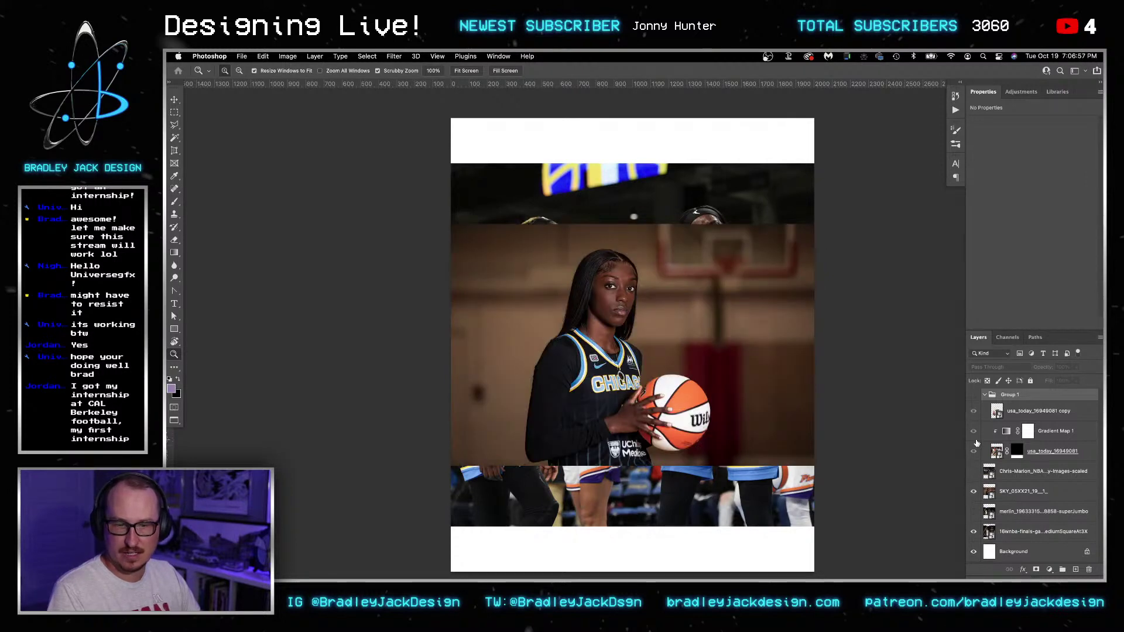
- Open the smart object contents of the SKY_05XX21_19__1_ portrait
left_click(1005, 493)
left_click(1004, 474)
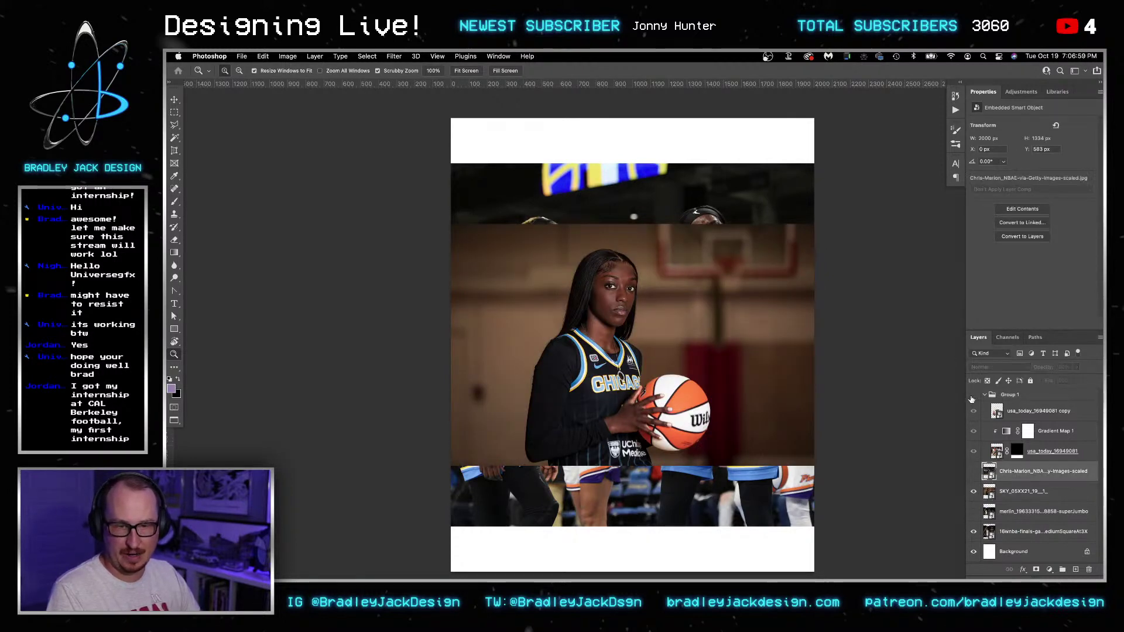
left_click(973, 396)
key("v")
left_click_drag(669, 392, 669, 421)
left_click(1012, 416)
left_click(1005, 472)
double_click(989, 492)
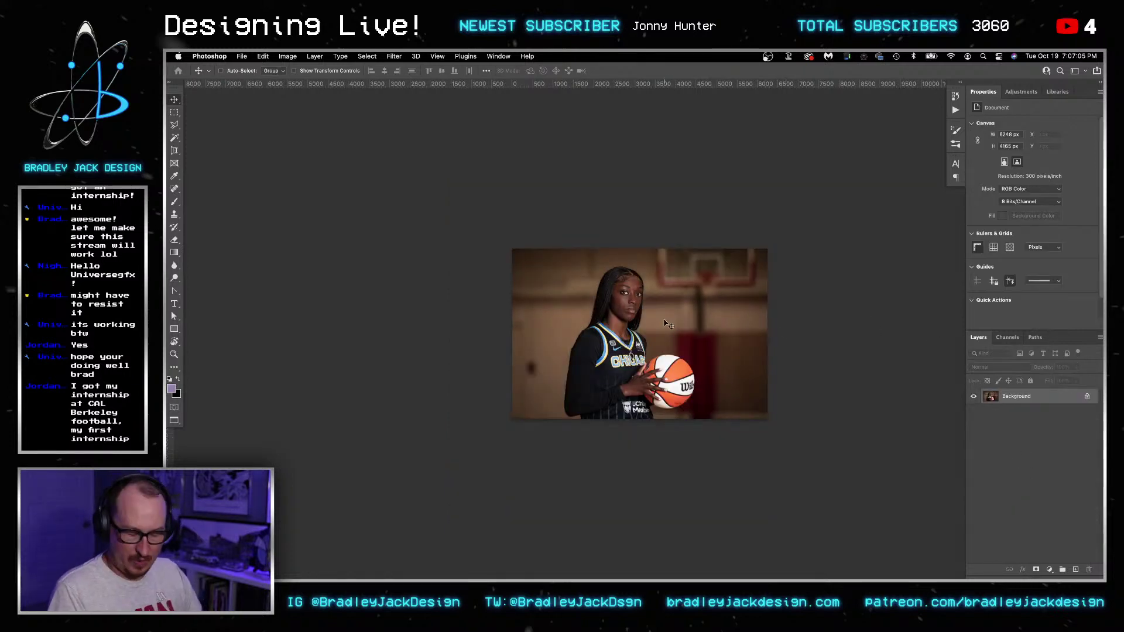
- Check the face up close, then run the BJD2 action from the BJD Sports Actions set on the portrait
key("super+0")
key("z")
left_click_drag(617, 218, 670, 216)
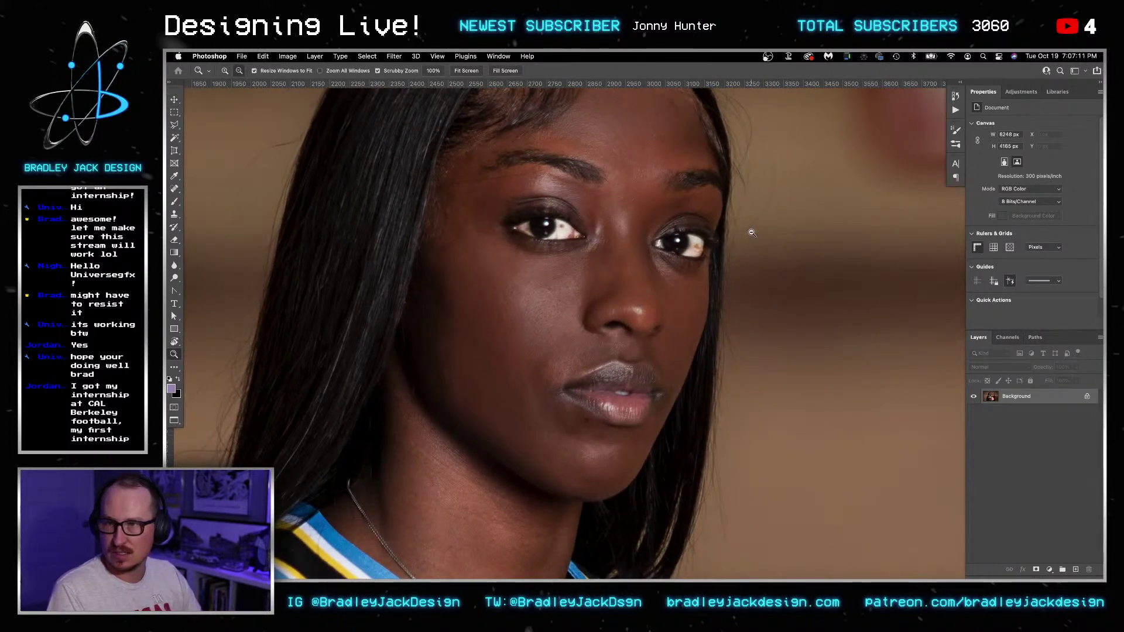
key("super+0")
key("v")
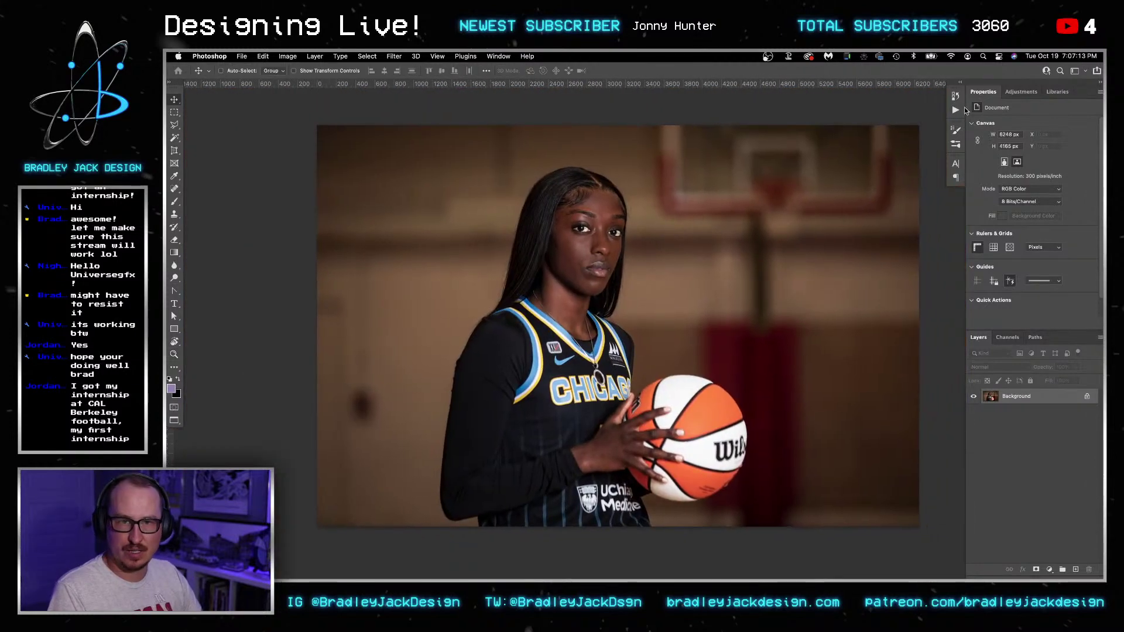
left_click(955, 111)
left_click(856, 322)
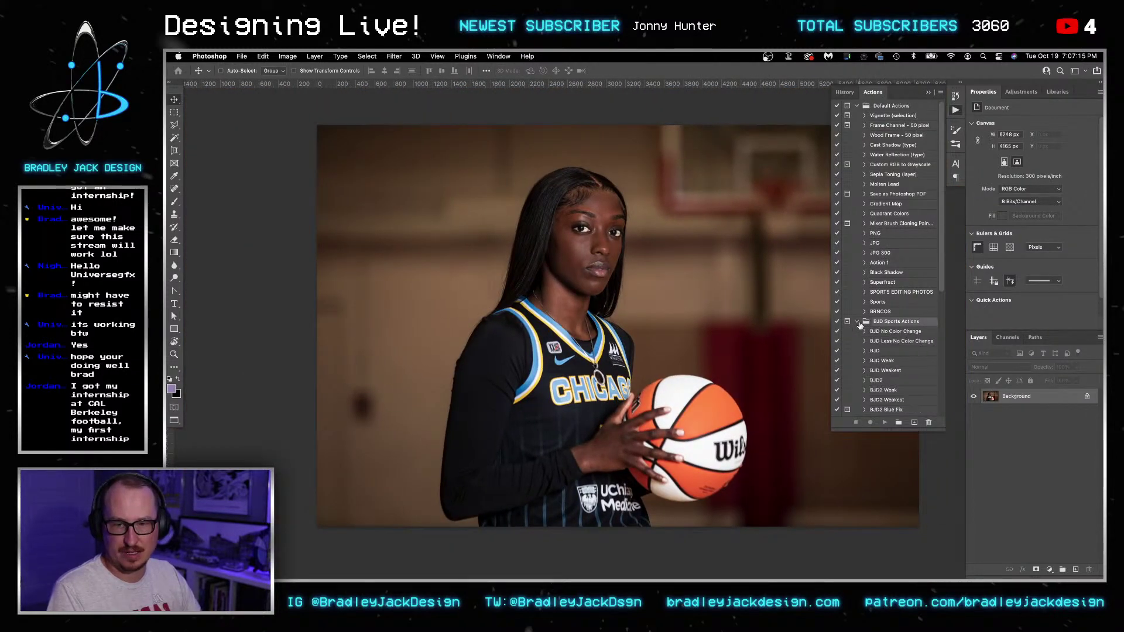
left_click(876, 380)
left_click(885, 424)
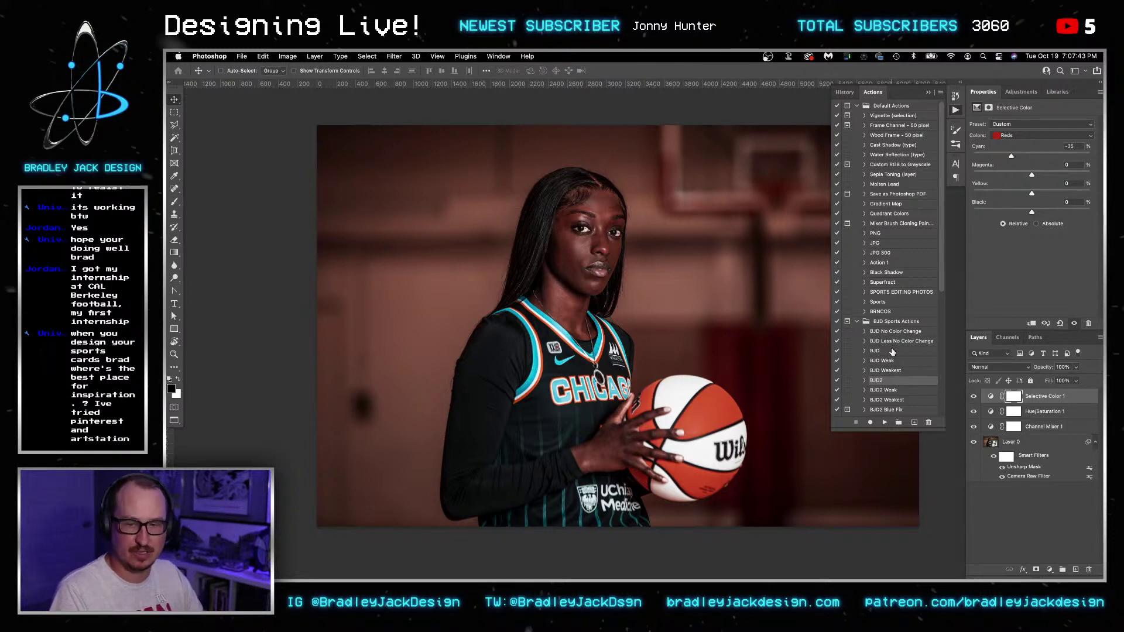
- Run the later part of the BJD2 Yellow Fix action to add the Yellow Fix adjustment layer, and dismiss its message
scroll(888, 383, "down", 1)
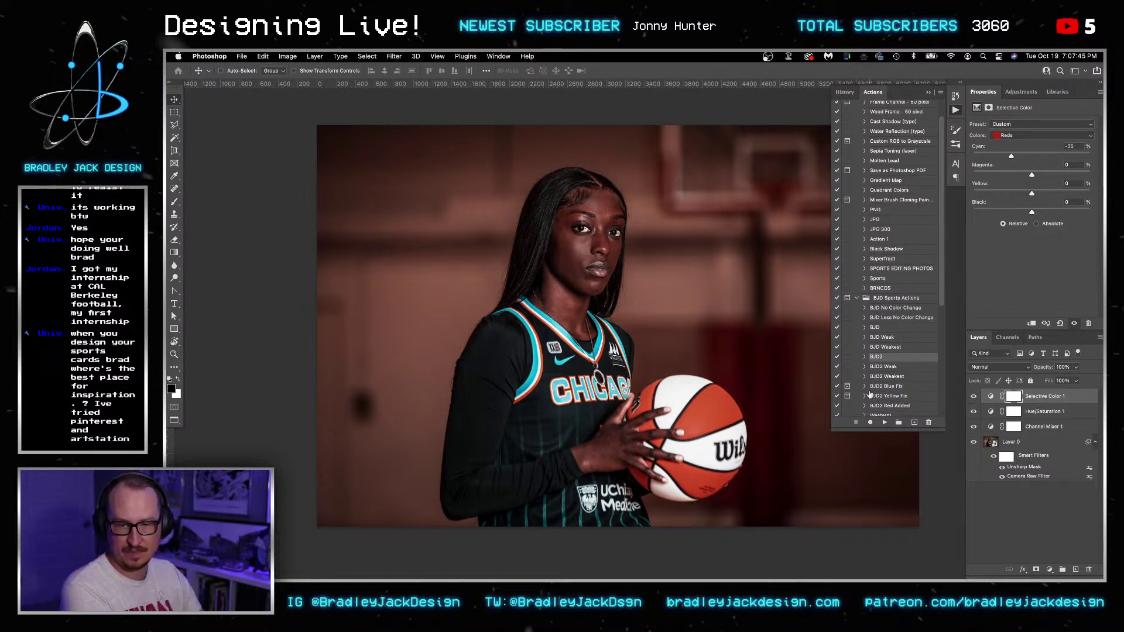
left_click(865, 405)
scroll(871, 398, "down", 1)
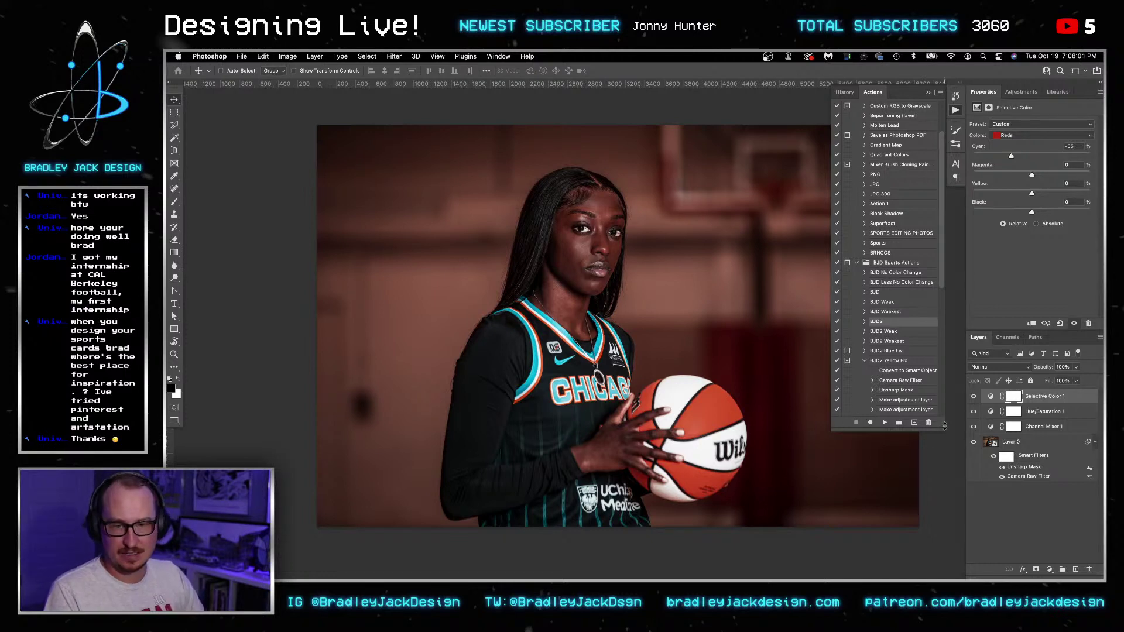
scroll(894, 358, "down", 5)
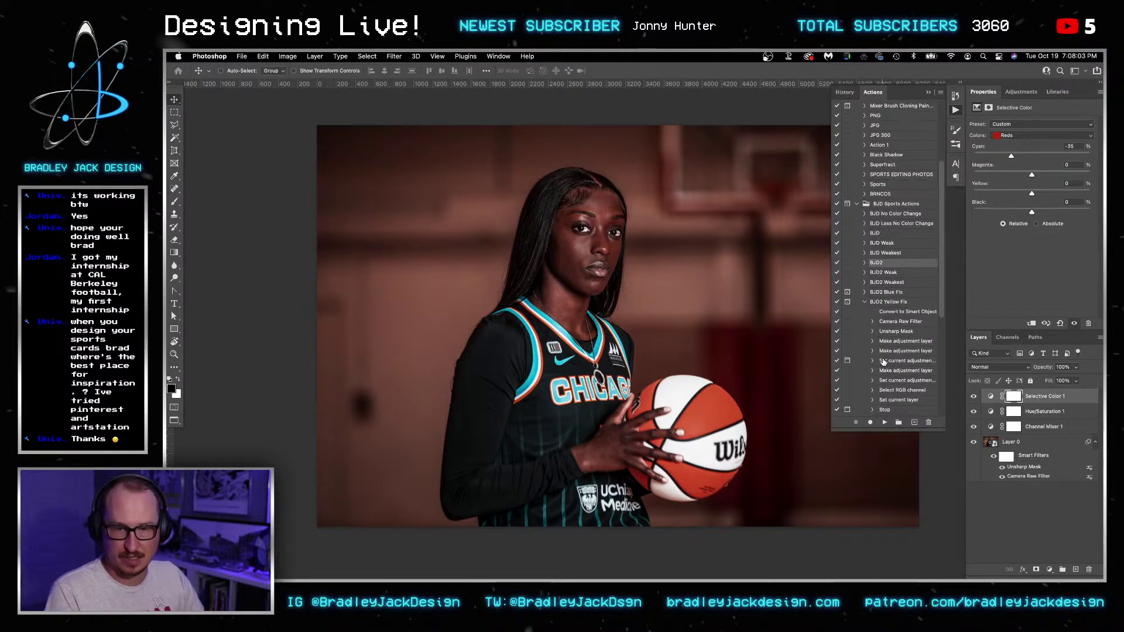
left_click(884, 424)
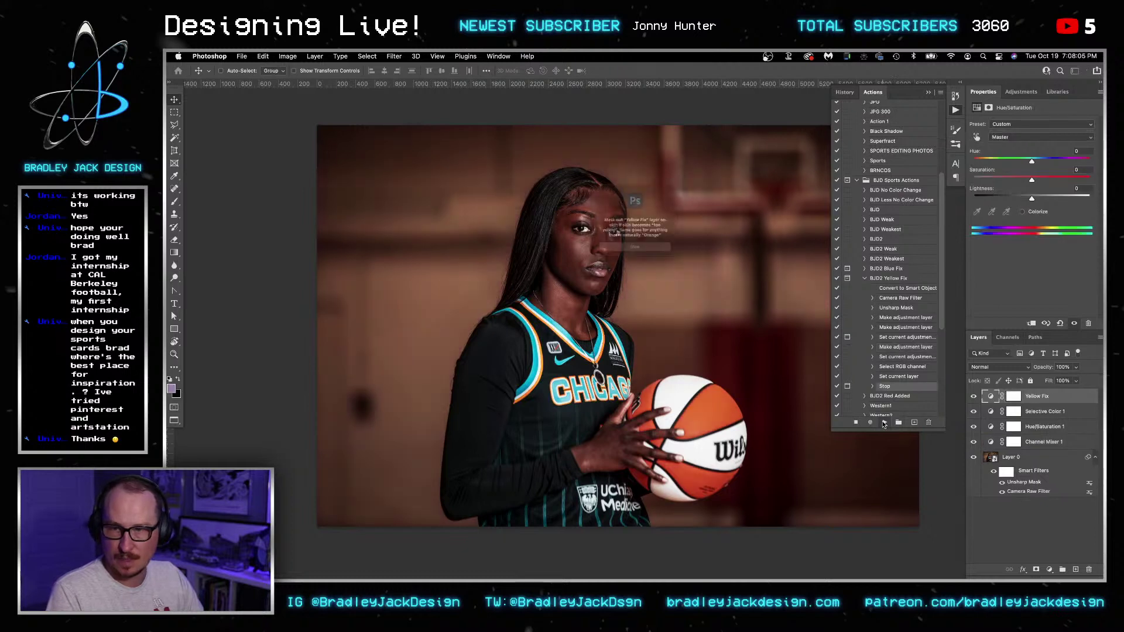
key("Return")
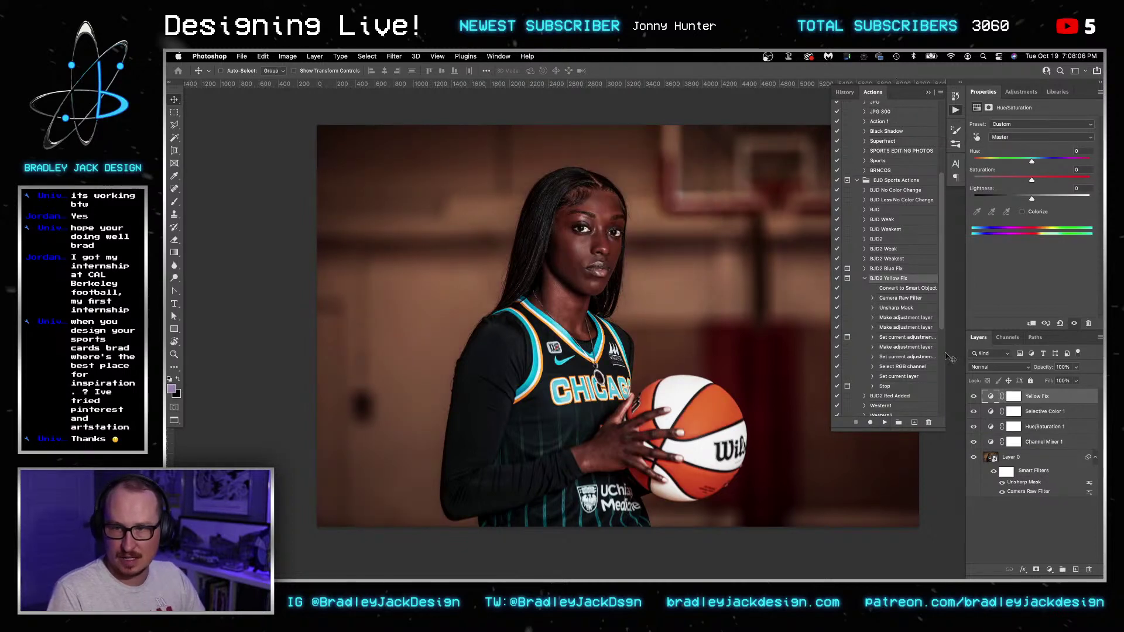
- Duplicate Layer 0, move the copy to the top of the stack and set its blend mode to Color
left_click(1021, 456)
key("super+j")
key("super+shift+]")
key("alt+shift+c")
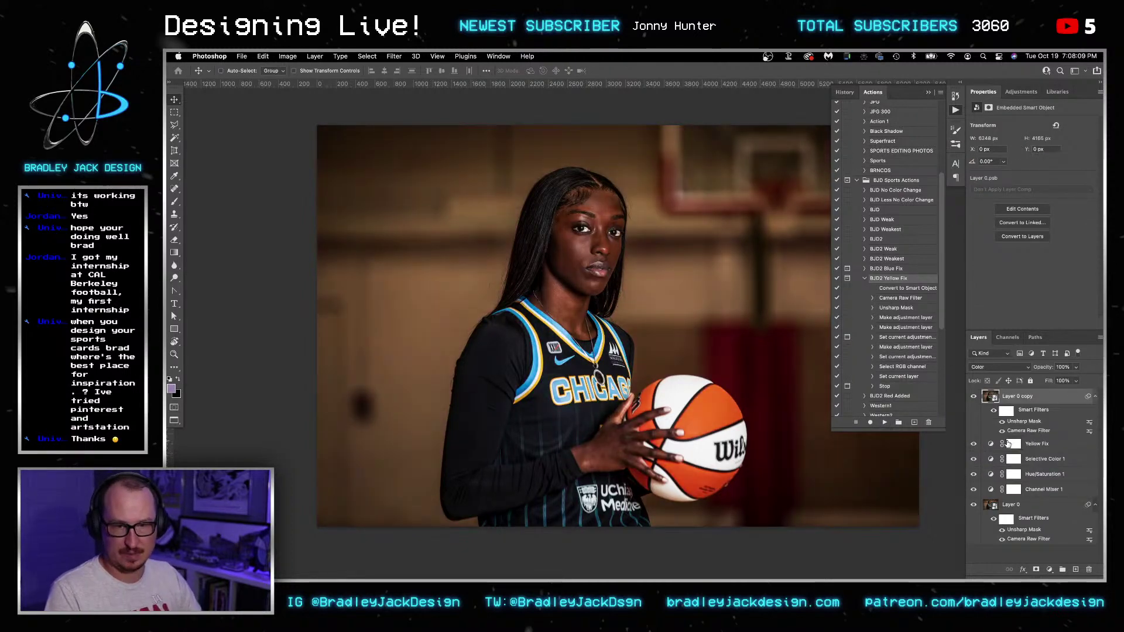
- Add a Selective Color layer and set its Yellows to Cyan -26 and Black +20
left_click(1021, 92)
left_click(1030, 144)
left_click(1017, 136)
left_click(1016, 144)
left_click(1017, 156)
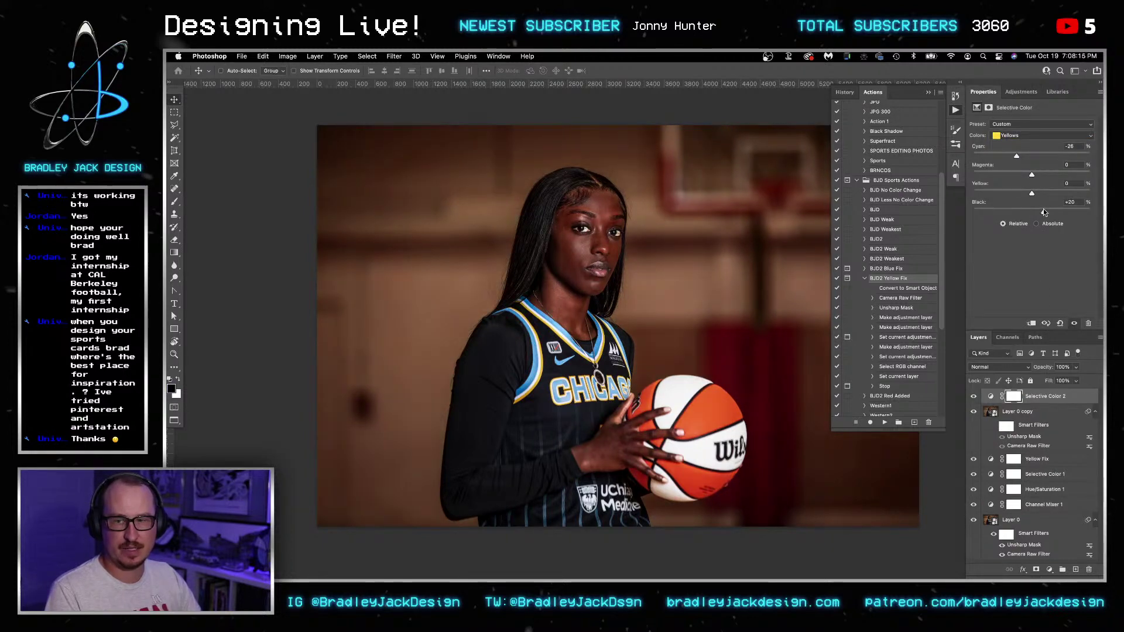
- Add a Hue/Saturation layer and set its Yellows to Saturation -34 and Lightness +39
left_click(1030, 91)
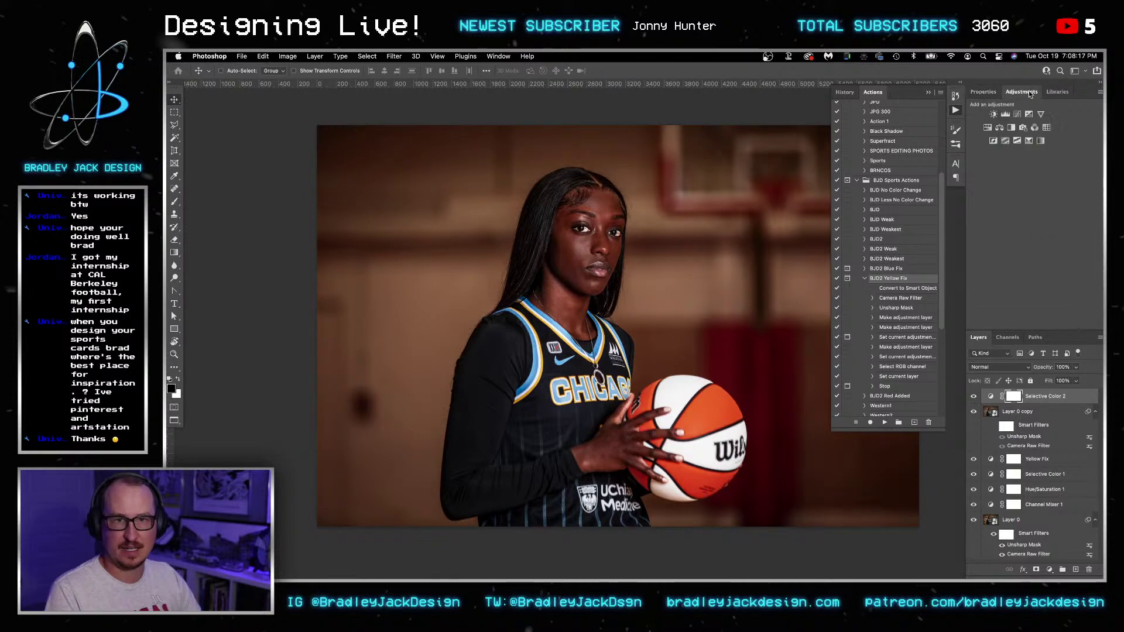
left_click(988, 127)
left_click(1019, 137)
left_click(1017, 156)
left_click(1012, 178)
left_click(1054, 197)
- Extend the Yellows range of Hue/Saturation 2 by adding samples from the discoloured whites of the eyes
key("z")
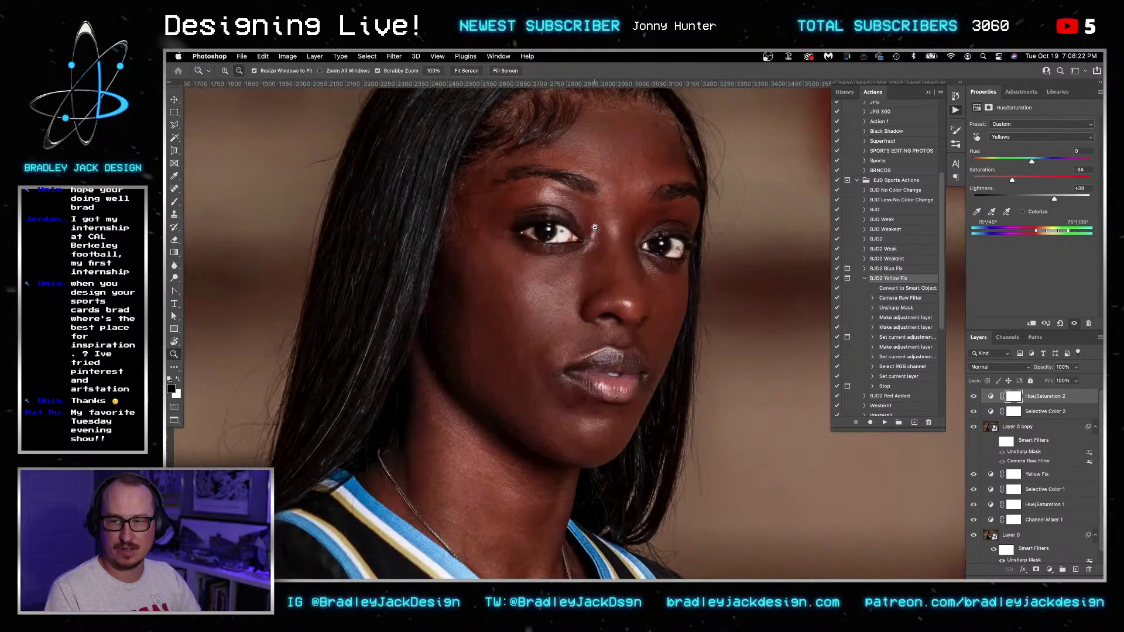
left_click_drag(596, 228, 596, 228)
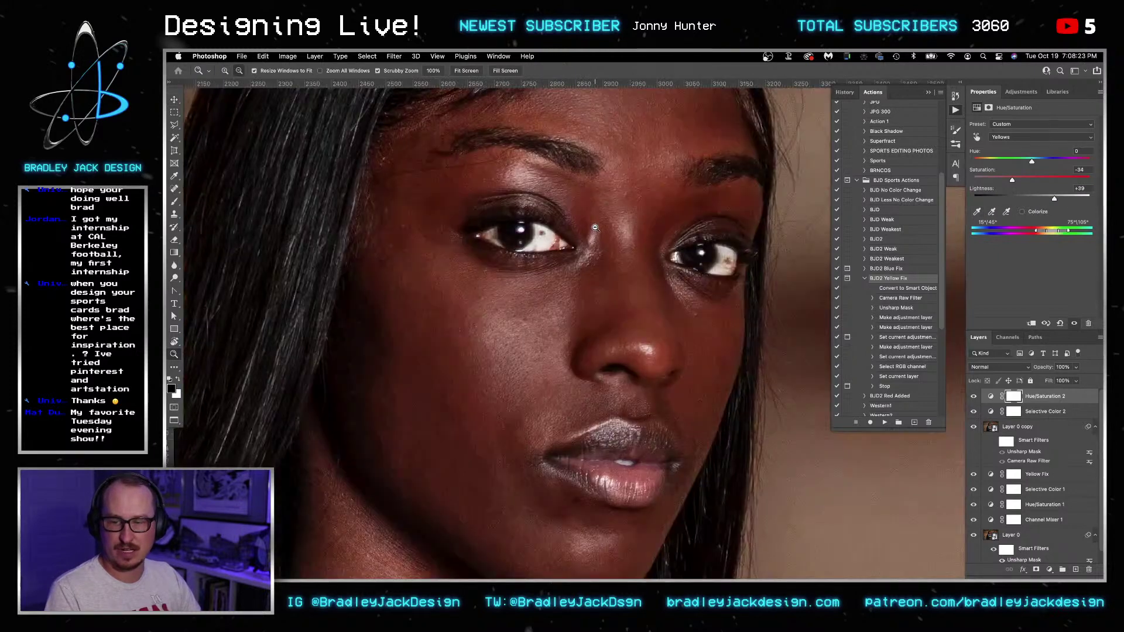
scroll(513, 217, "up", 5)
key("v")
left_click(993, 212)
left_click(563, 260)
left_click(490, 253)
scroll(585, 293, "right", 5)
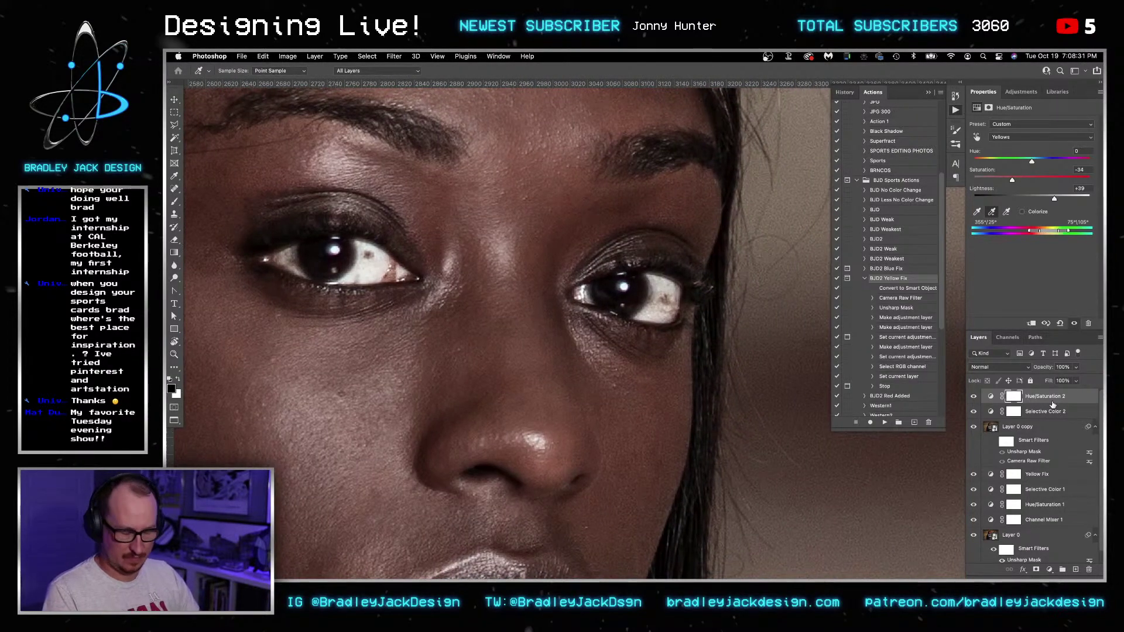
- Invert the Hue/Saturation 2 mask and paint white over the whites of both eyes with a 50% opacity brush
key("super+i")
key("v")
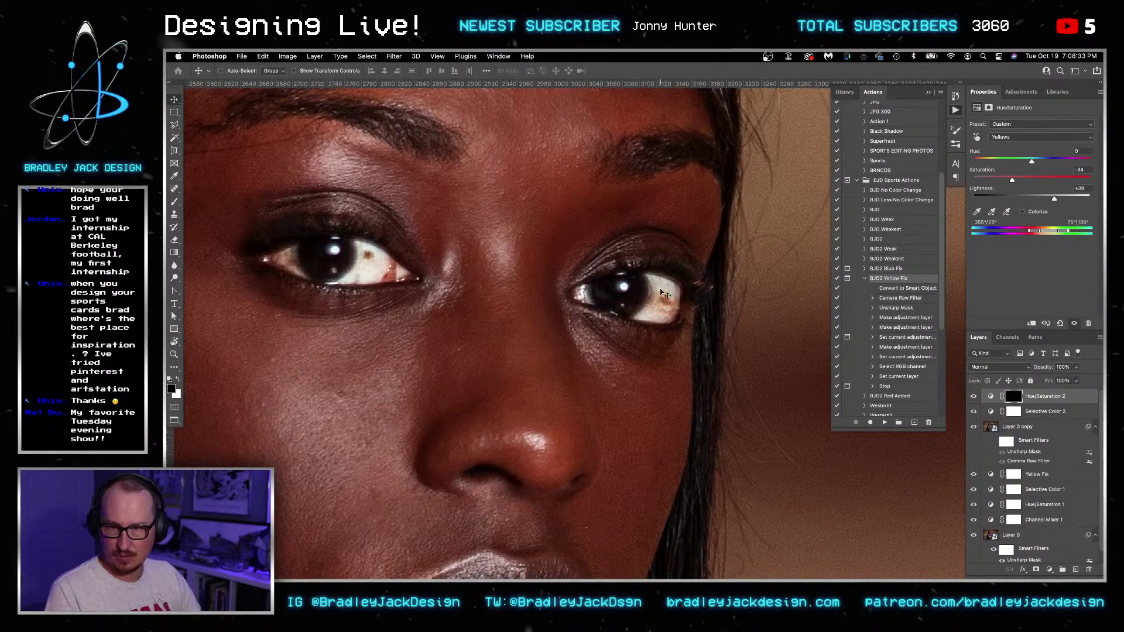
left_click(1015, 399)
key("b")
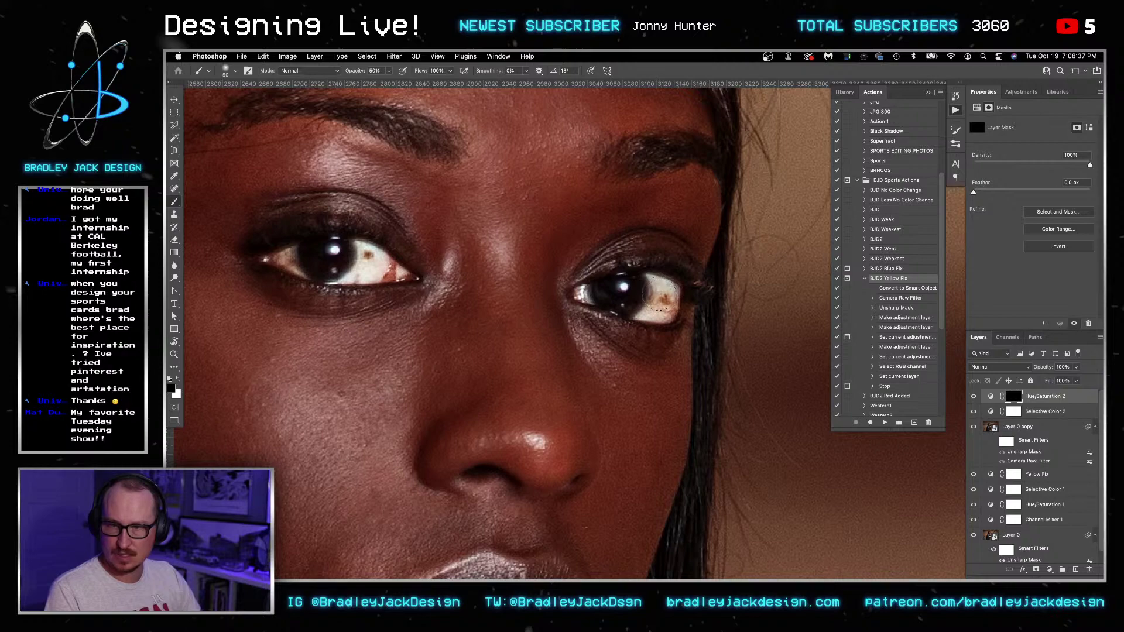
key("bracketleft")
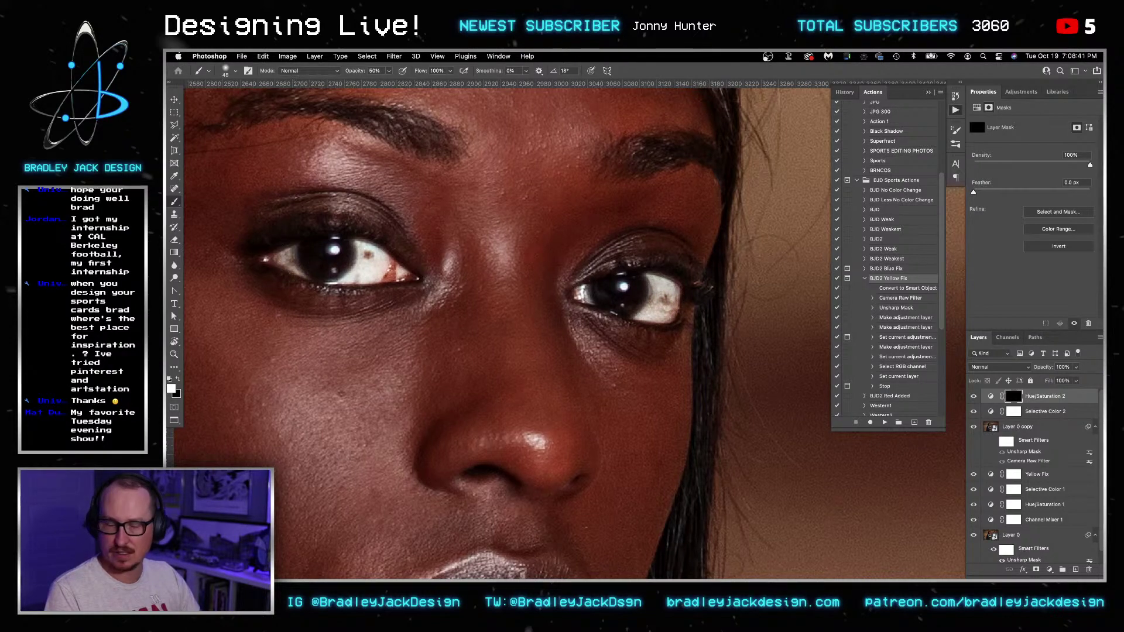
- Add a Curves layer with the midtones raised to output 128 and invert its mask to black
left_click(1021, 92)
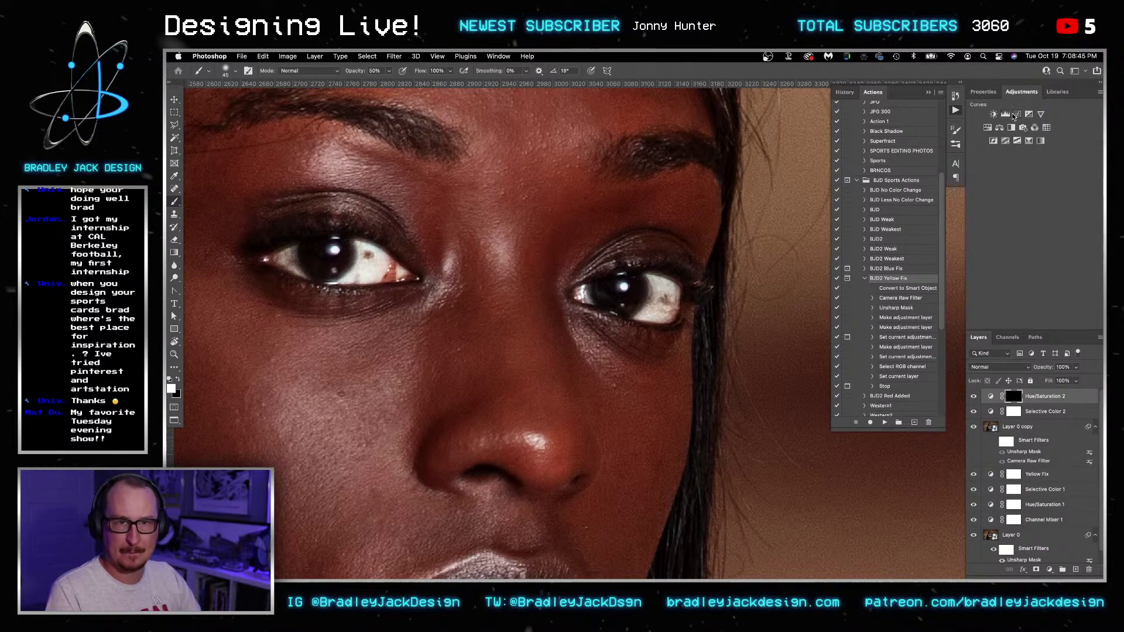
left_click(1013, 115)
left_click_drag(1031, 203, 1033, 196)
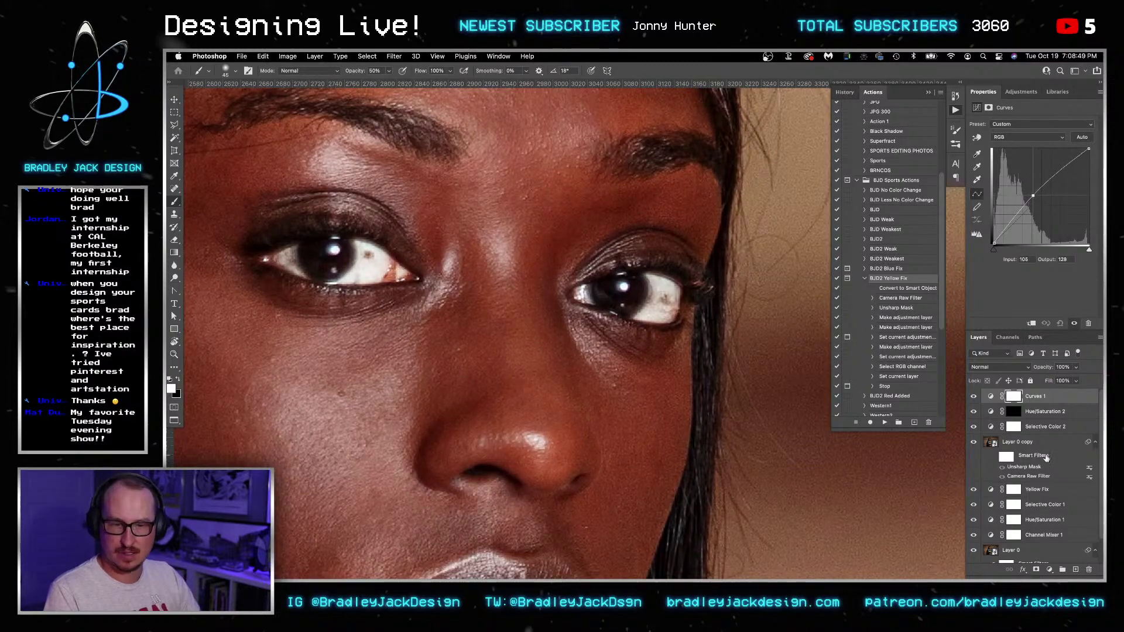
left_click(1013, 396)
key("ctrl+i")
- Create a new layer and paint over both irises at 50% opacity with a reddish-brown sampled from the eyelid
key("z")
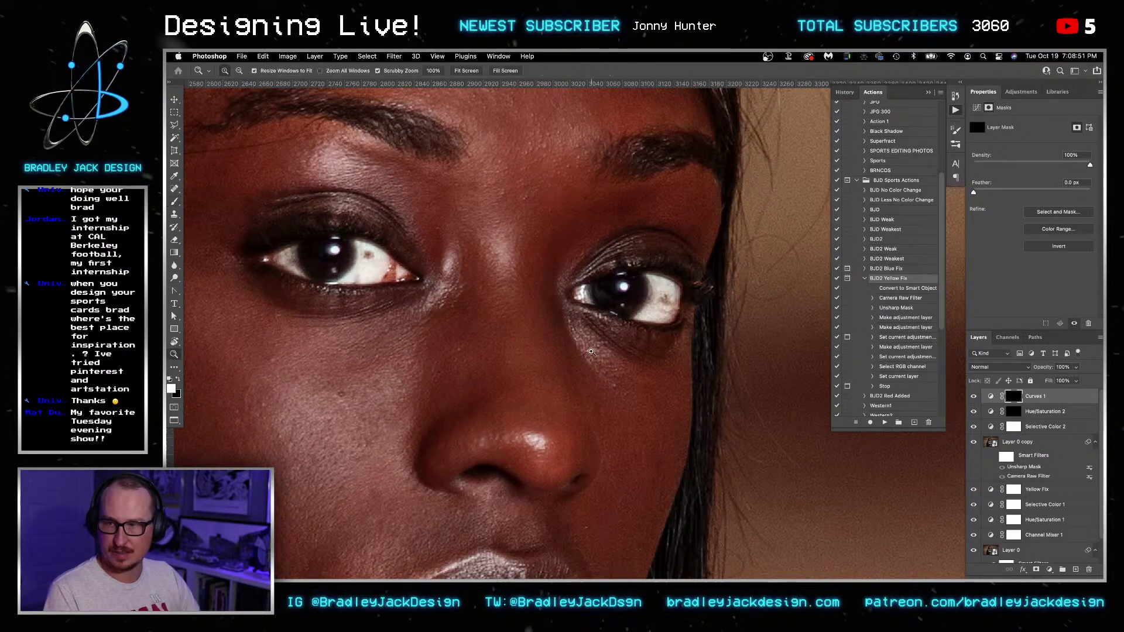
left_click(598, 366, "alt")
left_click(598, 365, "alt")
left_click(597, 366, "alt")
left_click(597, 366, "alt")
left_click_drag(570, 367, 665, 320)
key("ctrl+shift+alt+n")
key("b")
key("x")
left_click_drag(710, 381, 733, 383)
left_click(692, 319, "alt")
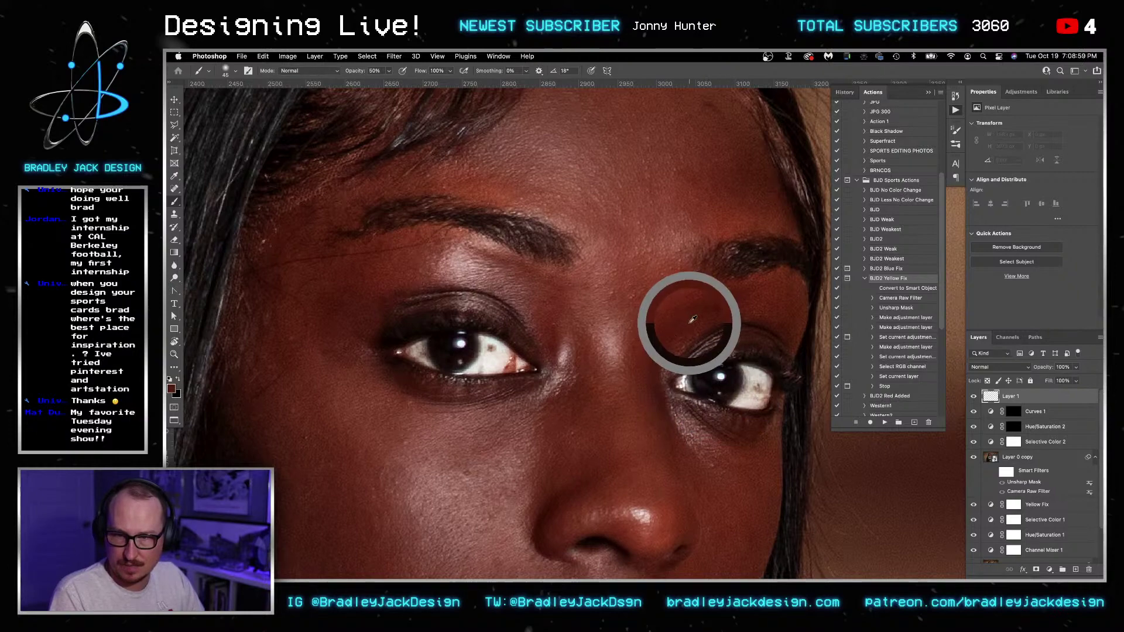
left_click_drag(735, 391, 724, 390)
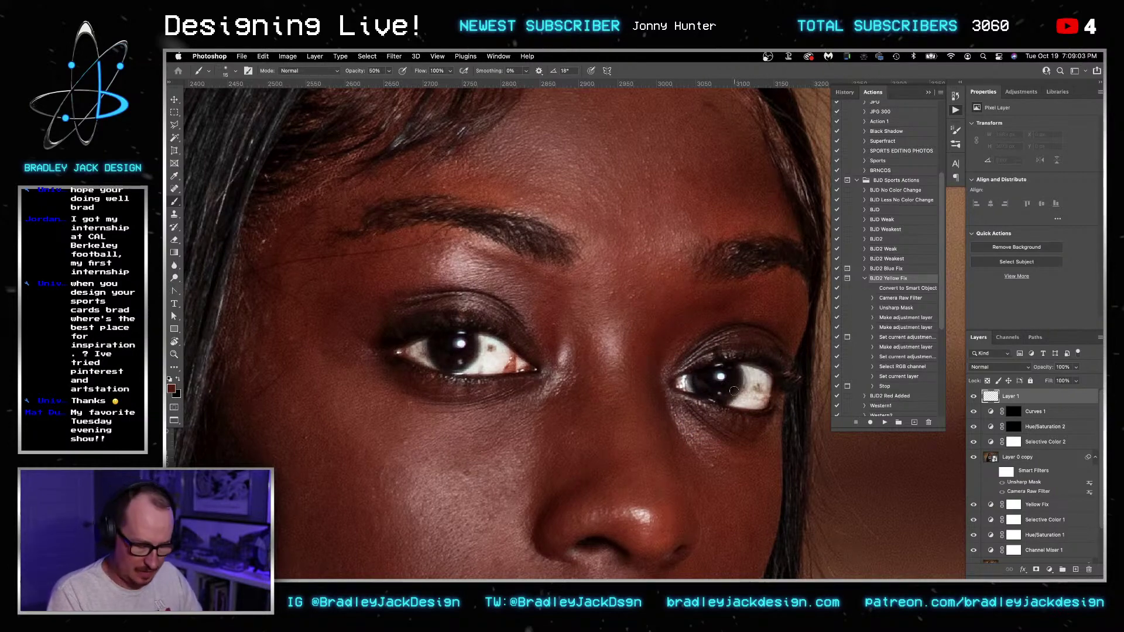
left_click_drag(731, 391, 699, 386)
mouse_move(444, 361)
left_mouse_down()
mouse_move(438, 349)
mouse_move(458, 361)
left_mouse_up()
- Set the blend mode of the painted eye layer to Screen and view the whole portrait
key("v")
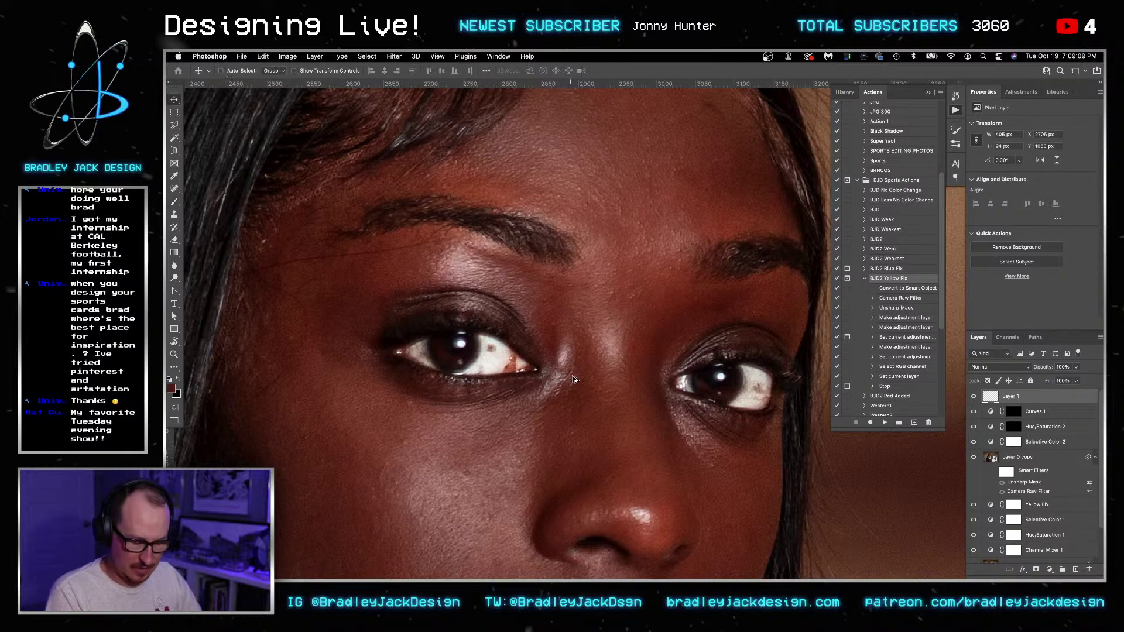
key("shift+alt+o")
key("shift+alt+s")
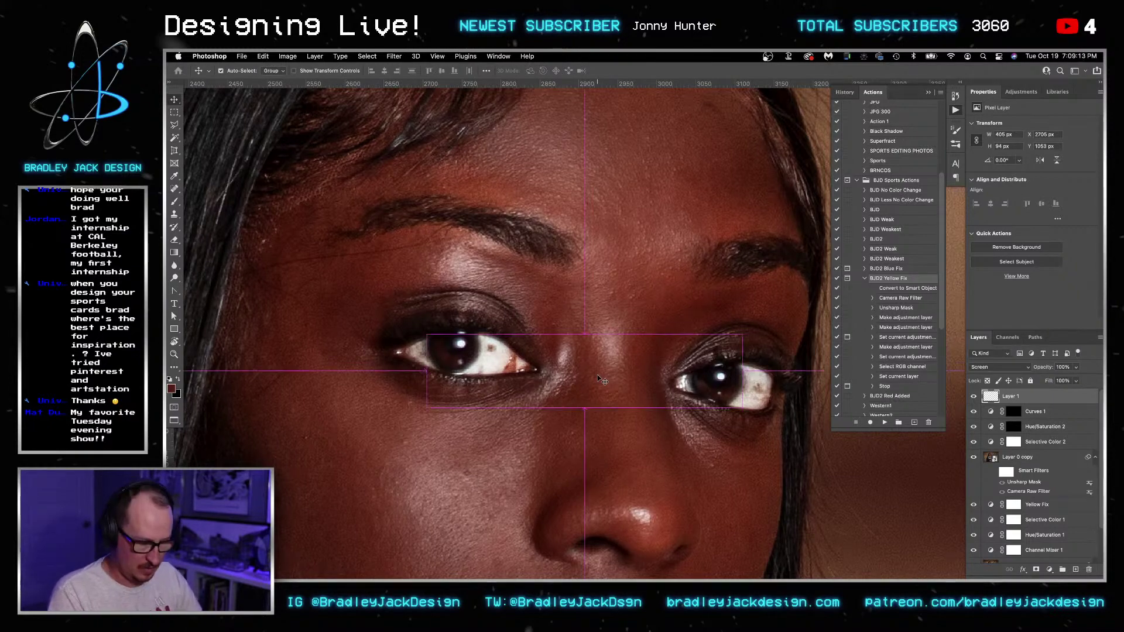
key("ctrl+0")
key("ctrl+minus")
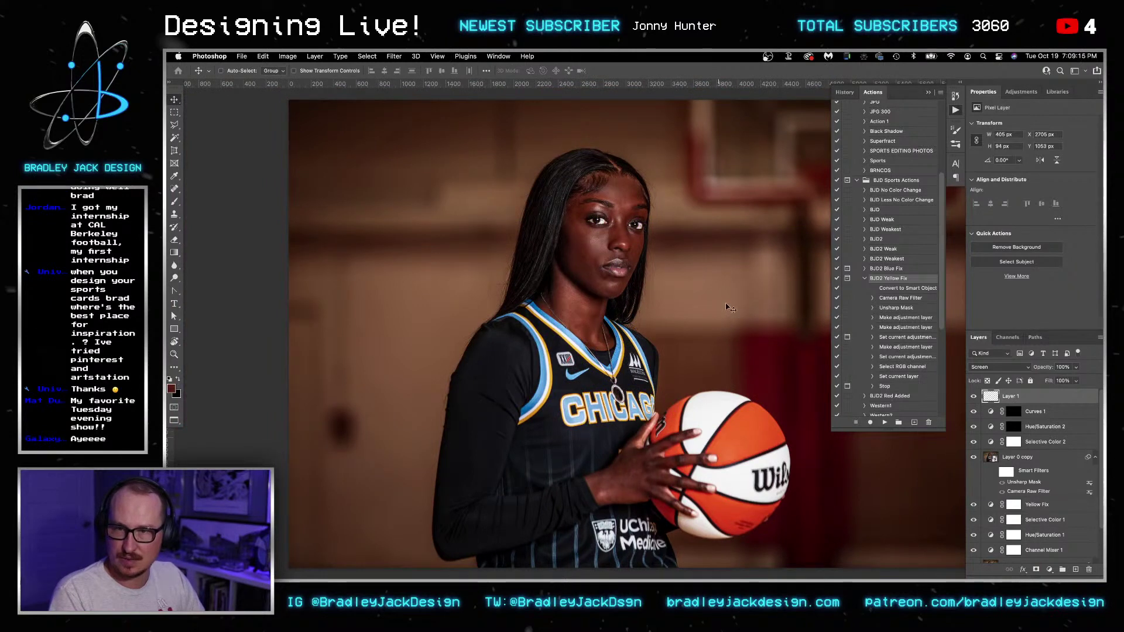
- Clip all layers from Layer 1 down to Channel Mixer 1 to the Layer 0 portrait
left_click_drag(725, 318, 681, 258)
scroll(1015, 495, "down", 2)
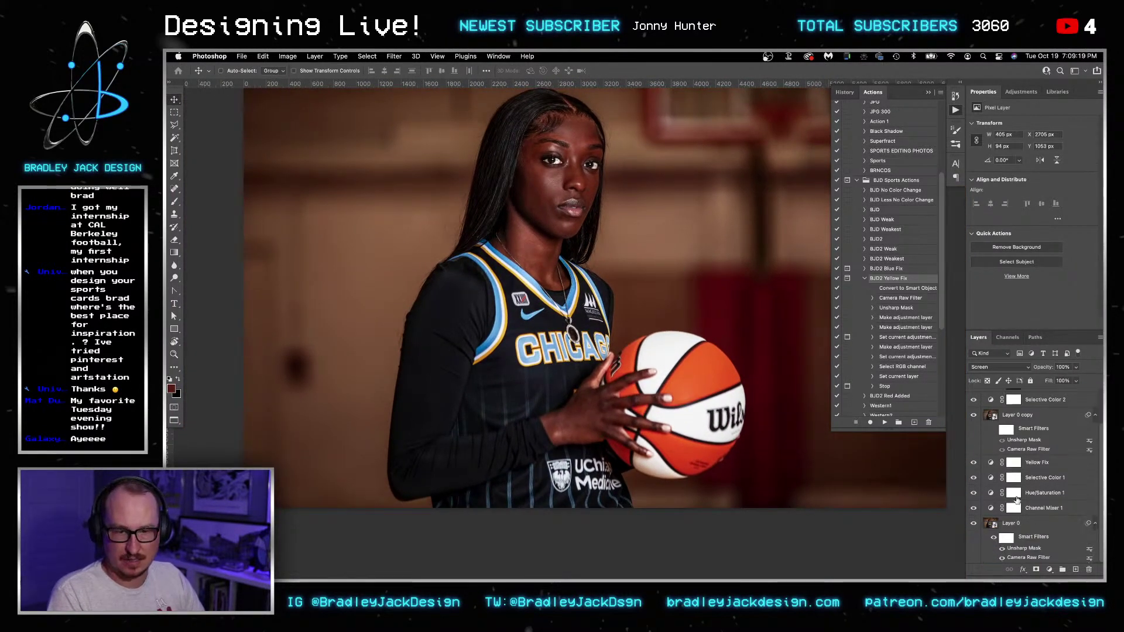
left_click(1016, 495, "shift")
right_click(1016, 496)
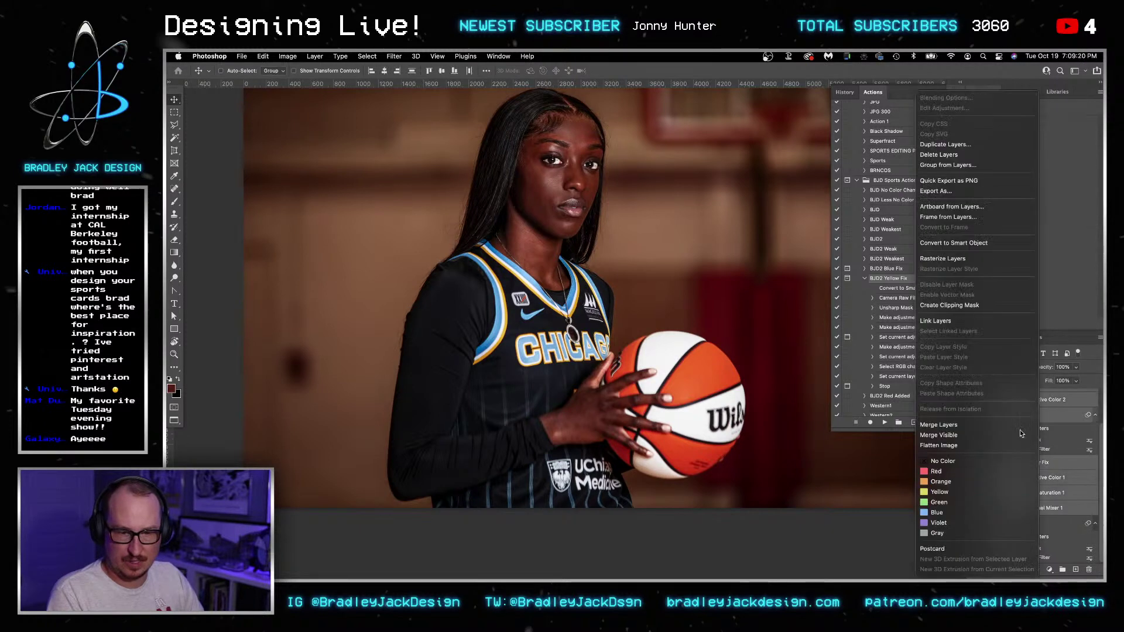
left_click(989, 305)
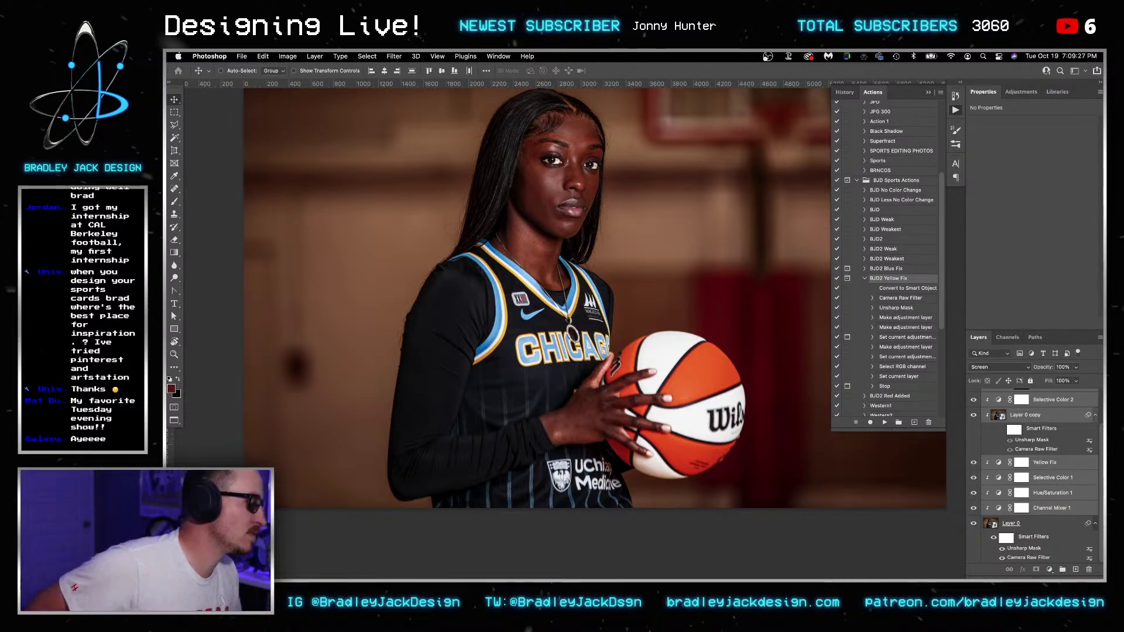
key("super+Tab")
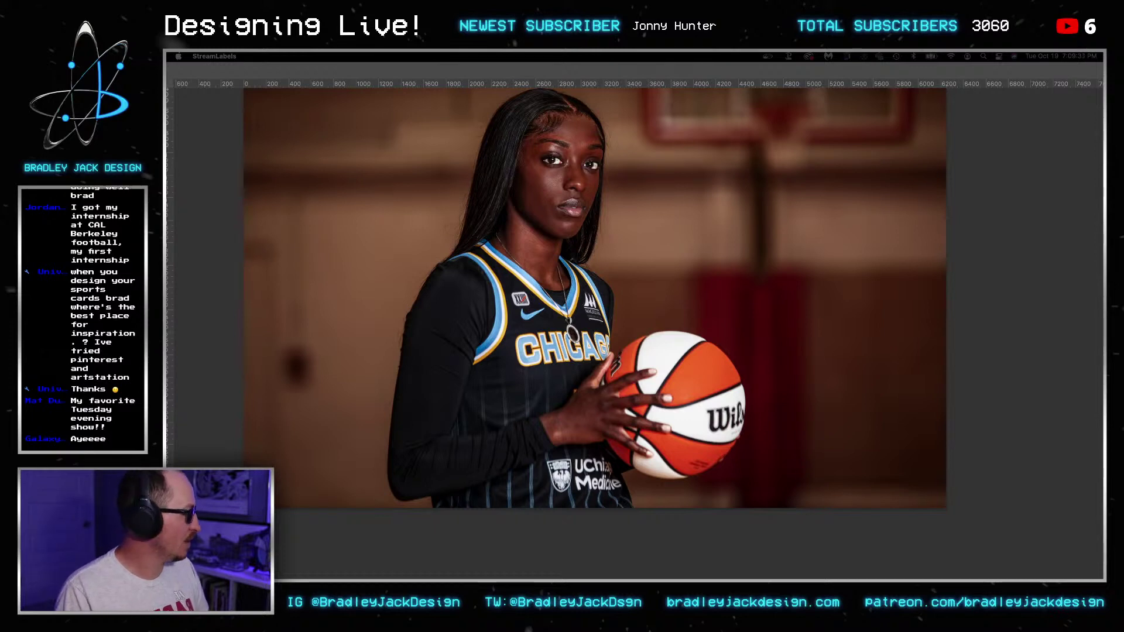
key("super+Tab")
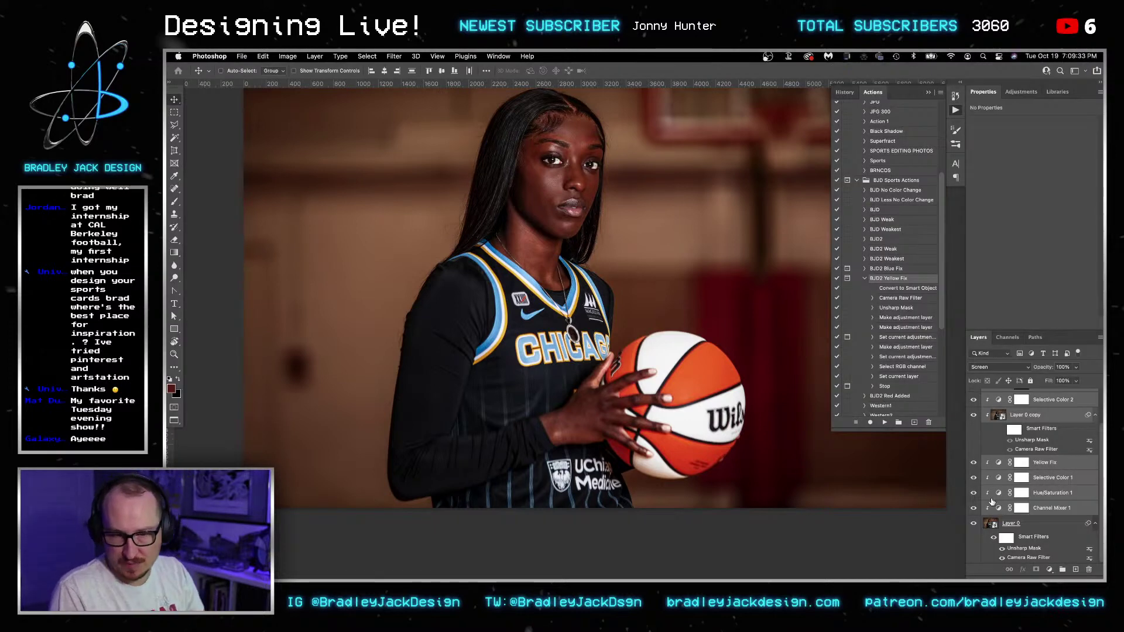
- Select the player and basketball as the subject of Layer 0 and open the selection in Select and Mask
left_click_drag(601, 125, 581, 144)
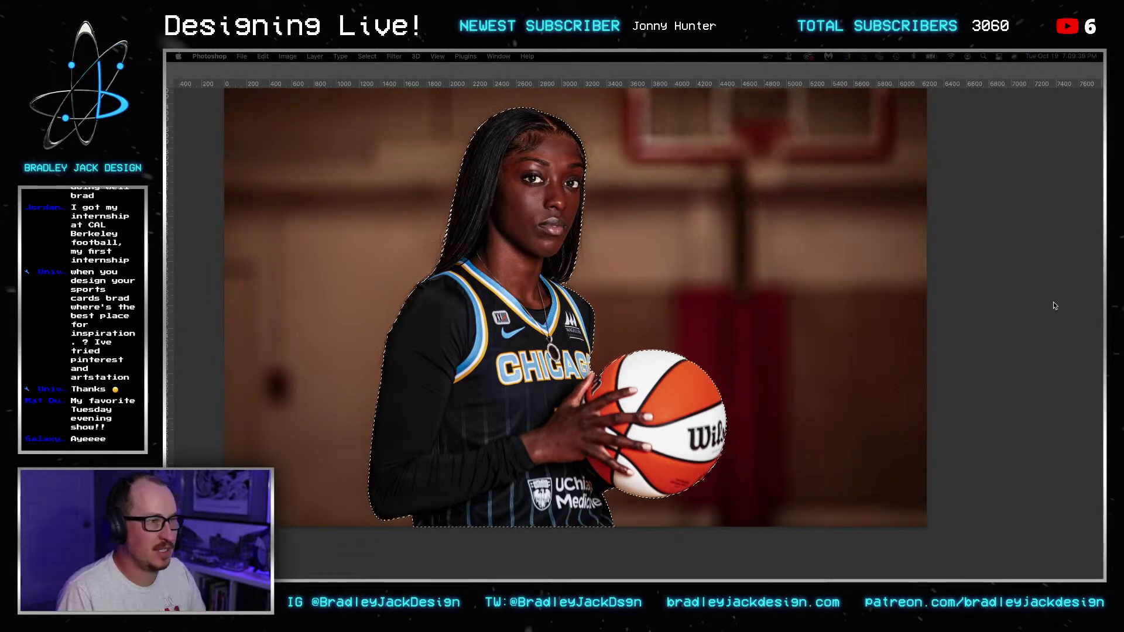
left_click(673, 202)
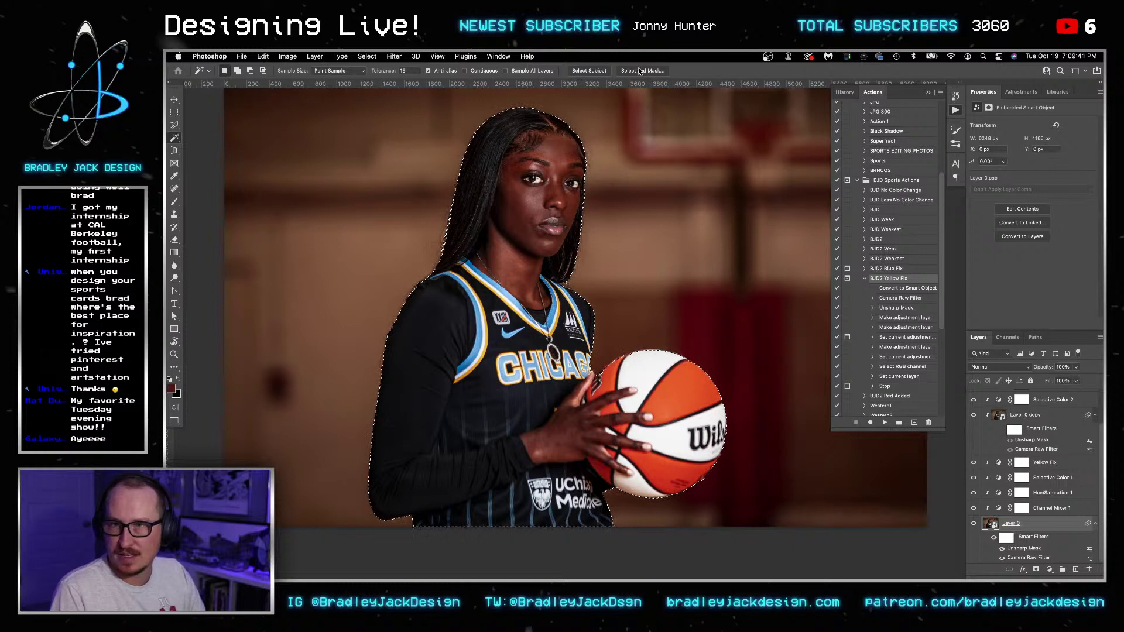
key("super+alt+r")
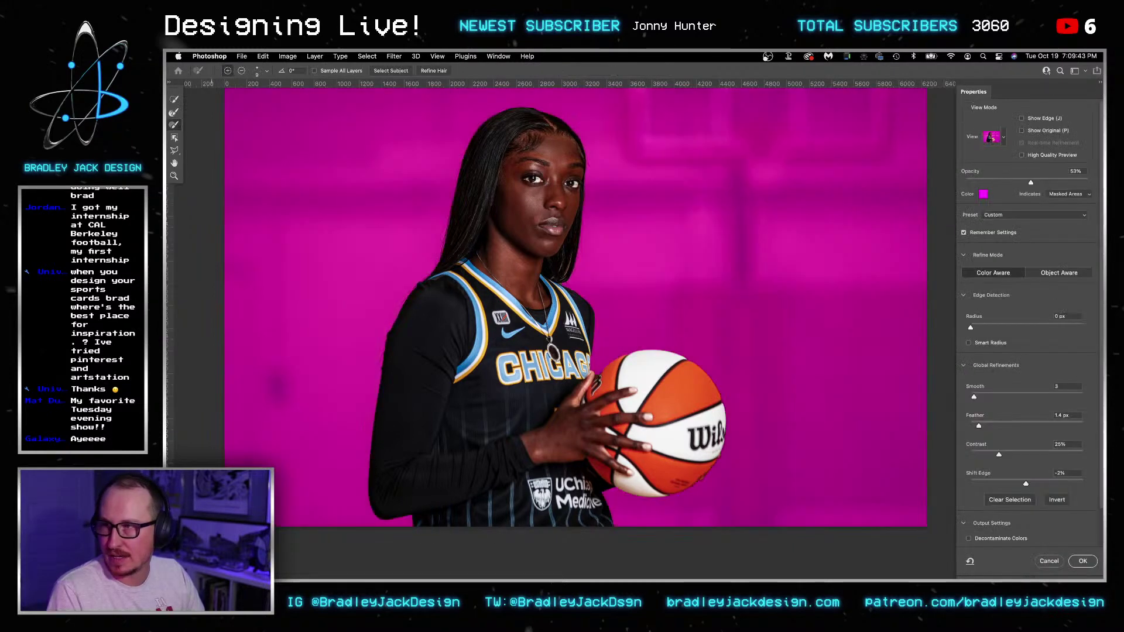
- Refine the loose hair edge beside the player's neck with an enlarged Refine Edge Brush
left_click(175, 113)
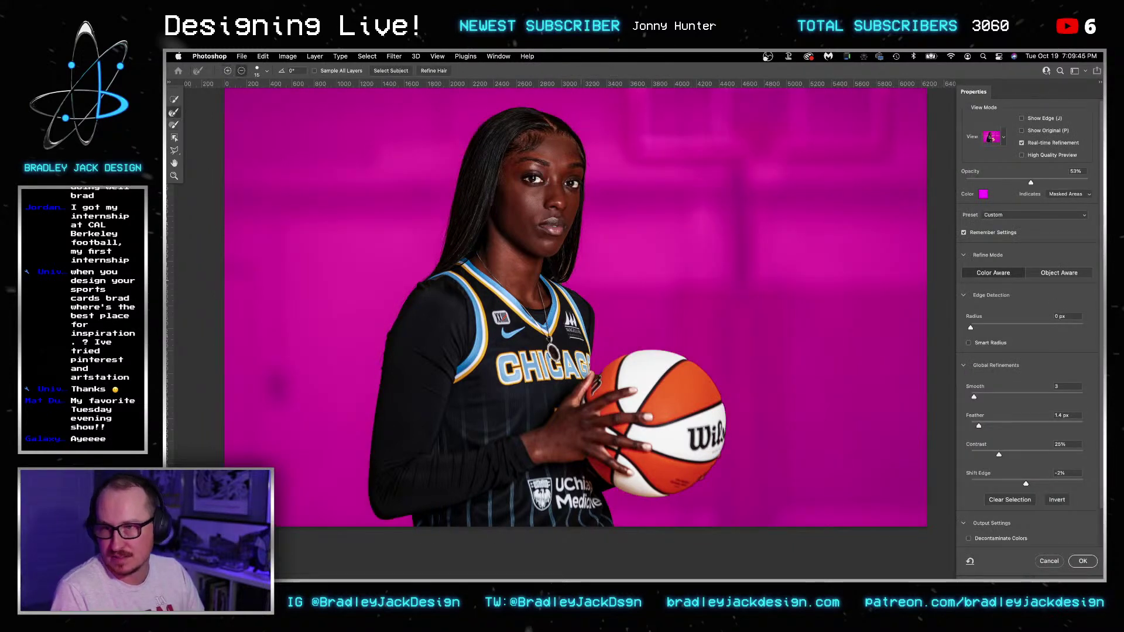
scroll(576, 272, "up", 10)
key("bracketright")
scroll(493, 304, "down", 3)
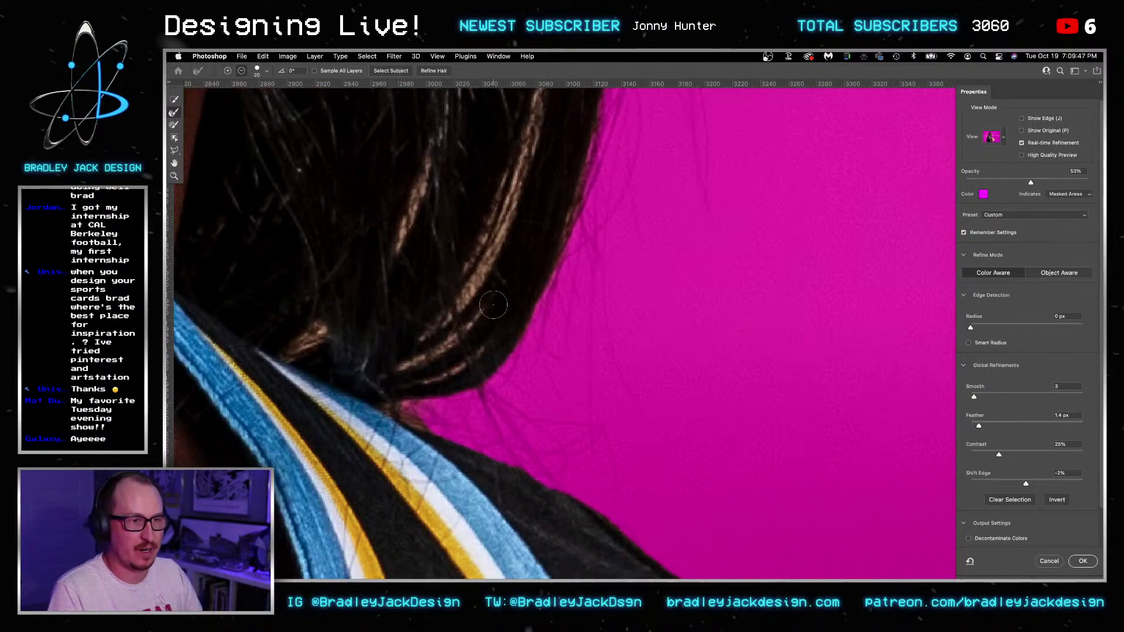
scroll(492, 304, "down", 4)
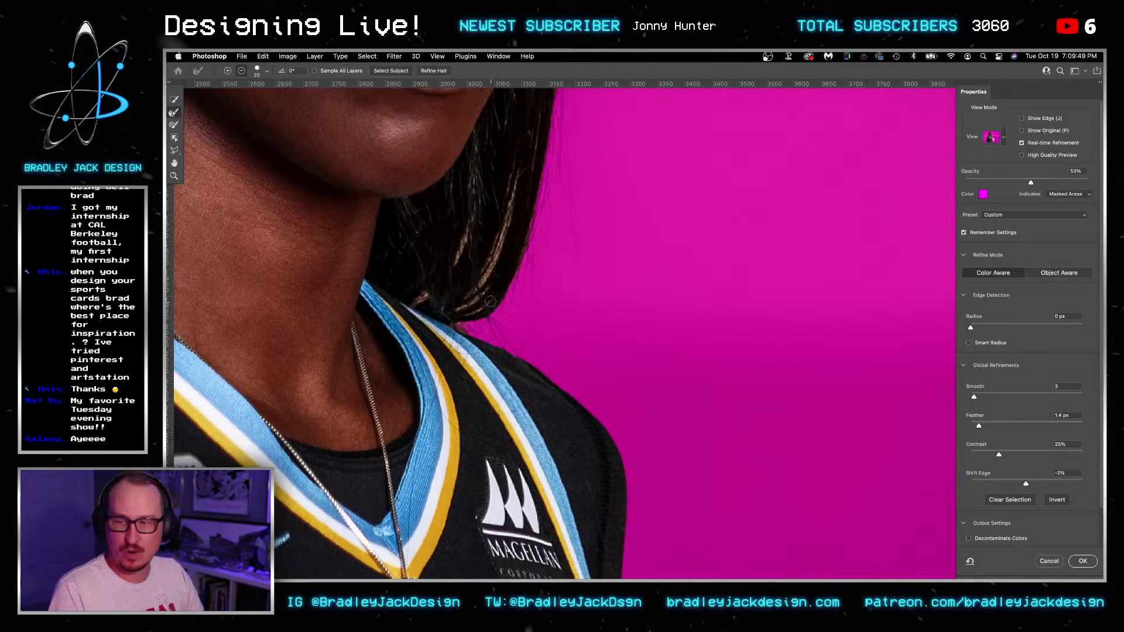
key("bracketright")
key("bracketright")
key("bracketright")
key("bracketright")
key("bracketright")
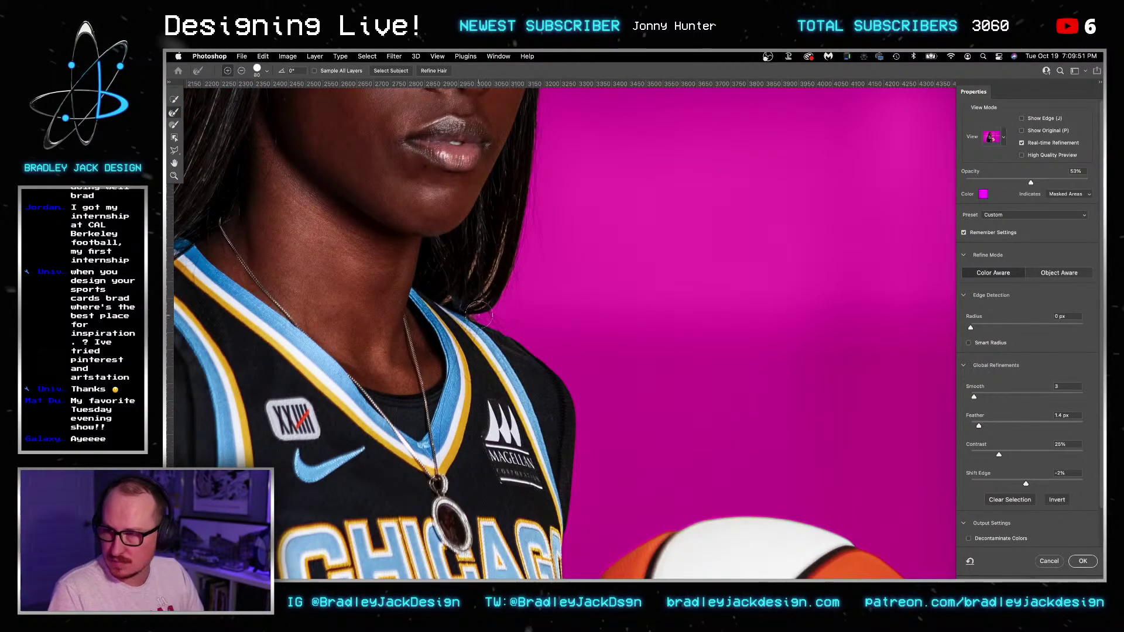
mouse_move(486, 317)
left_mouse_down()
mouse_move(451, 293)
mouse_move(480, 249)
mouse_move(474, 294)
mouse_move(493, 264)
mouse_move(521, 179)
mouse_move(479, 293)
mouse_move(462, 295)
mouse_move(456, 280)
mouse_move(477, 255)
mouse_move(502, 254)
mouse_move(473, 302)
left_mouse_up()
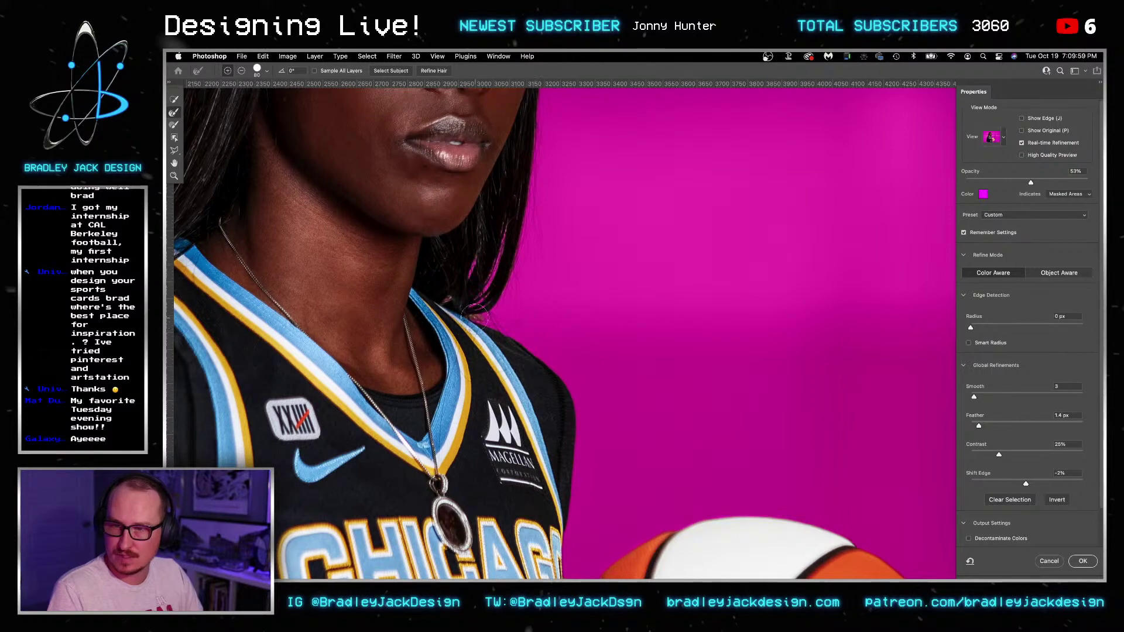
- Refine the small gap between the hair and the shoulder and set the selection's contrast to 26%
scroll(476, 316, "up", 5)
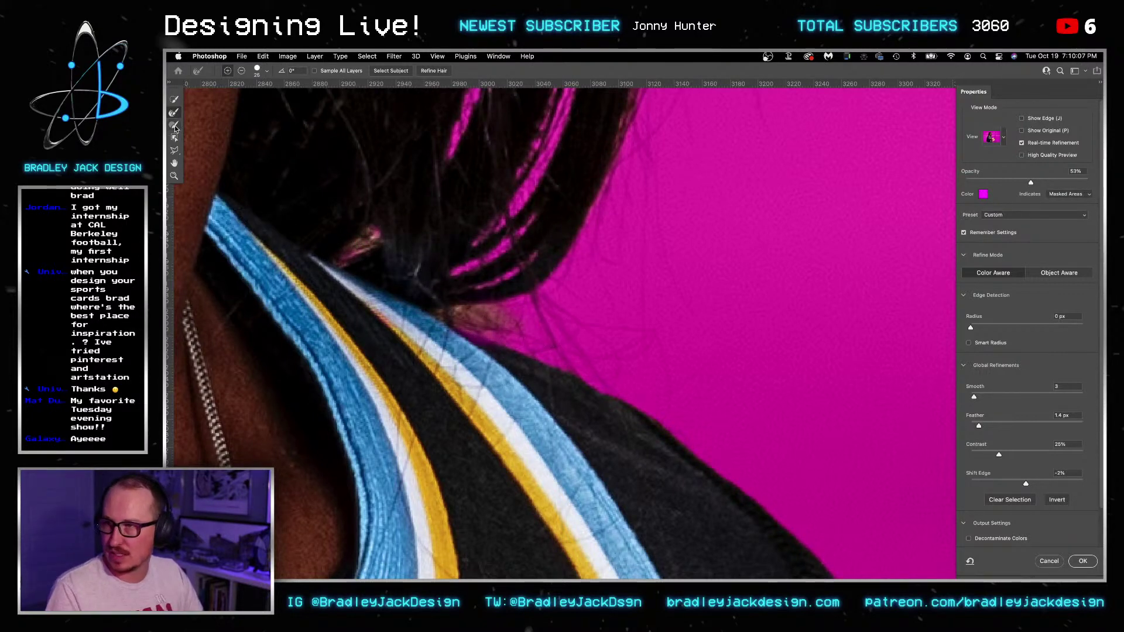
left_click(984, 453)
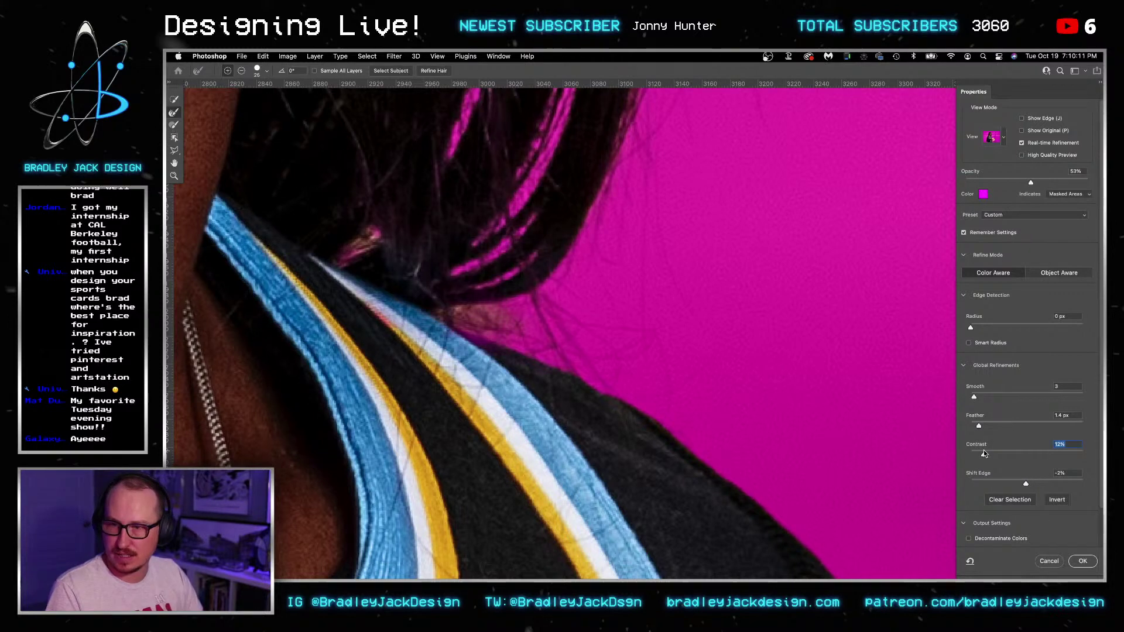
left_click(477, 320)
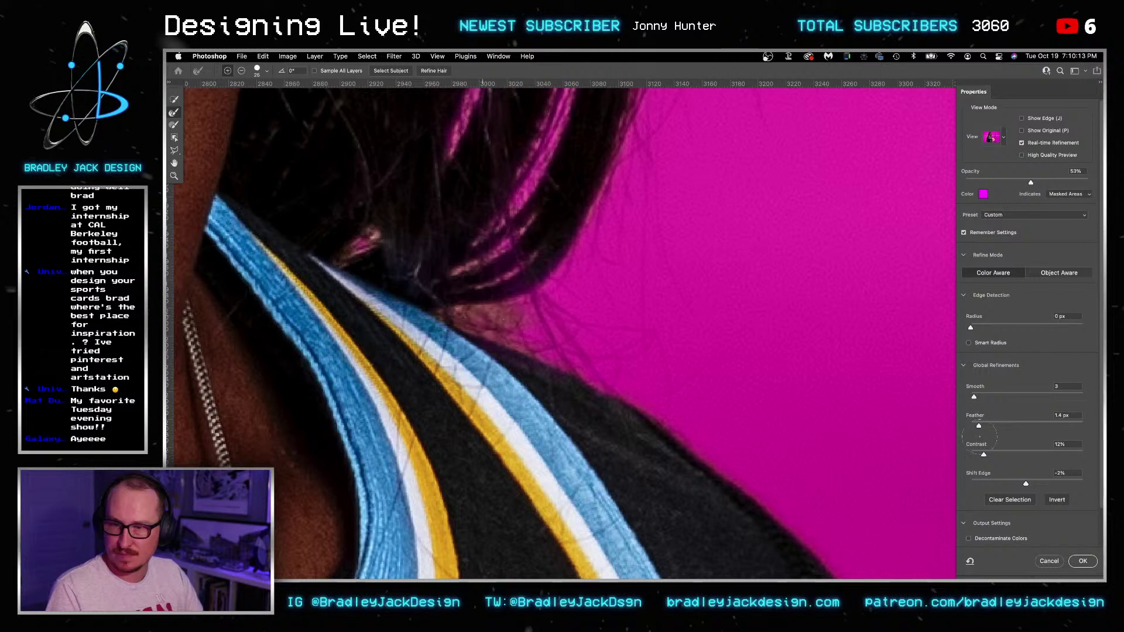
left_click(1001, 455)
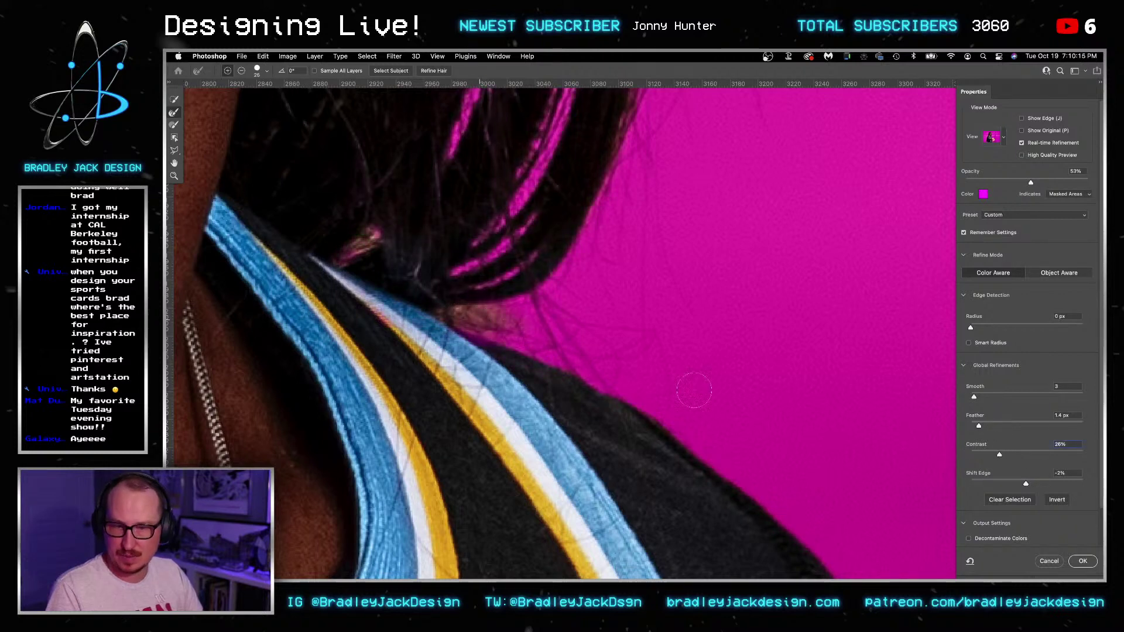
- Remove the leftover background patches under the hair above the jersey collar with a small hard Brush
key("b")
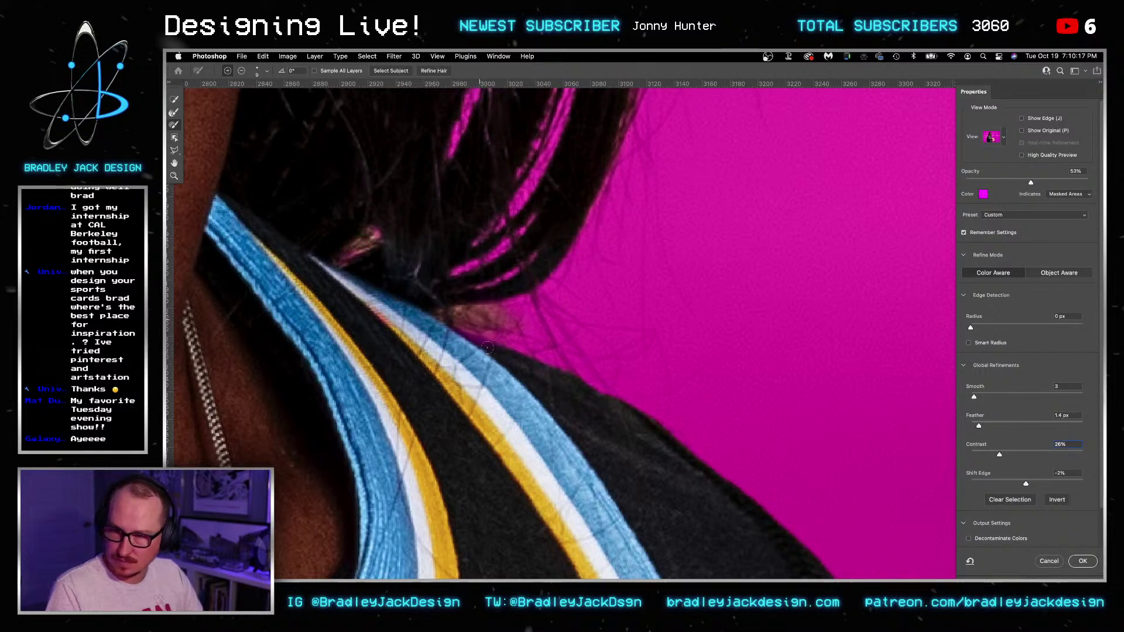
right_click(440, 316)
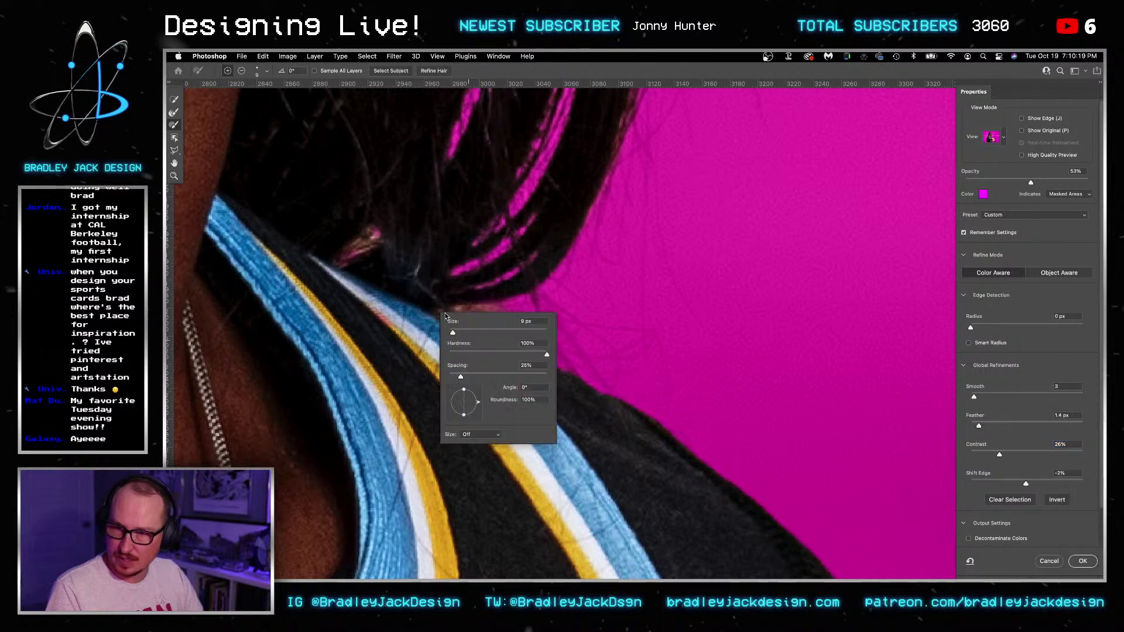
left_click(407, 309)
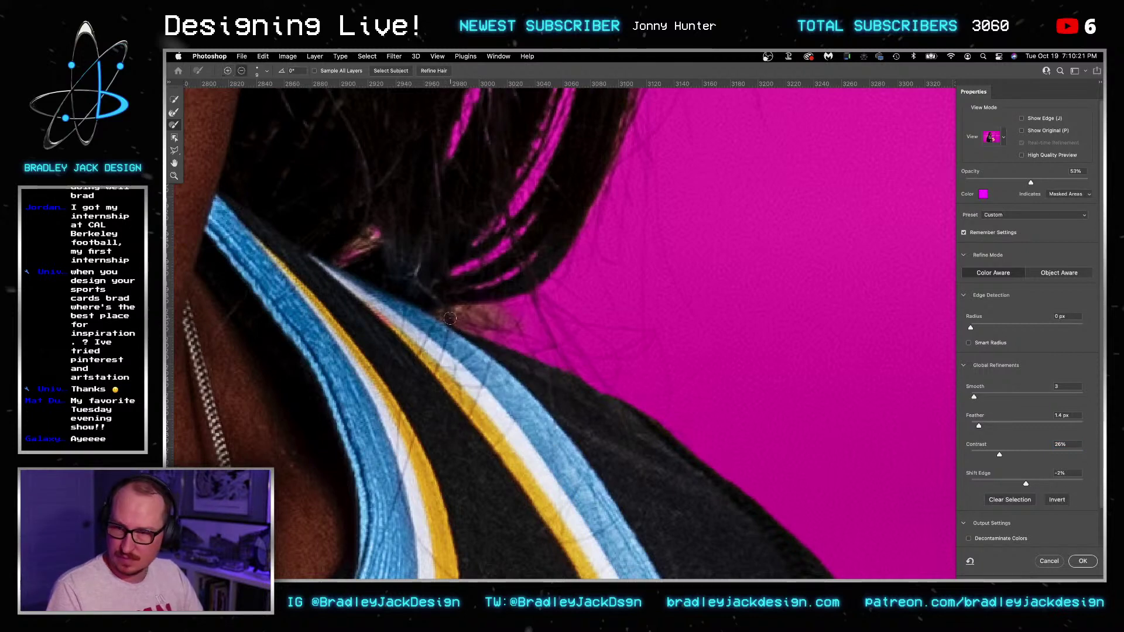
mouse_move(440, 315)
left_mouse_down()
mouse_move(498, 309)
mouse_move(510, 319)
left_mouse_up()
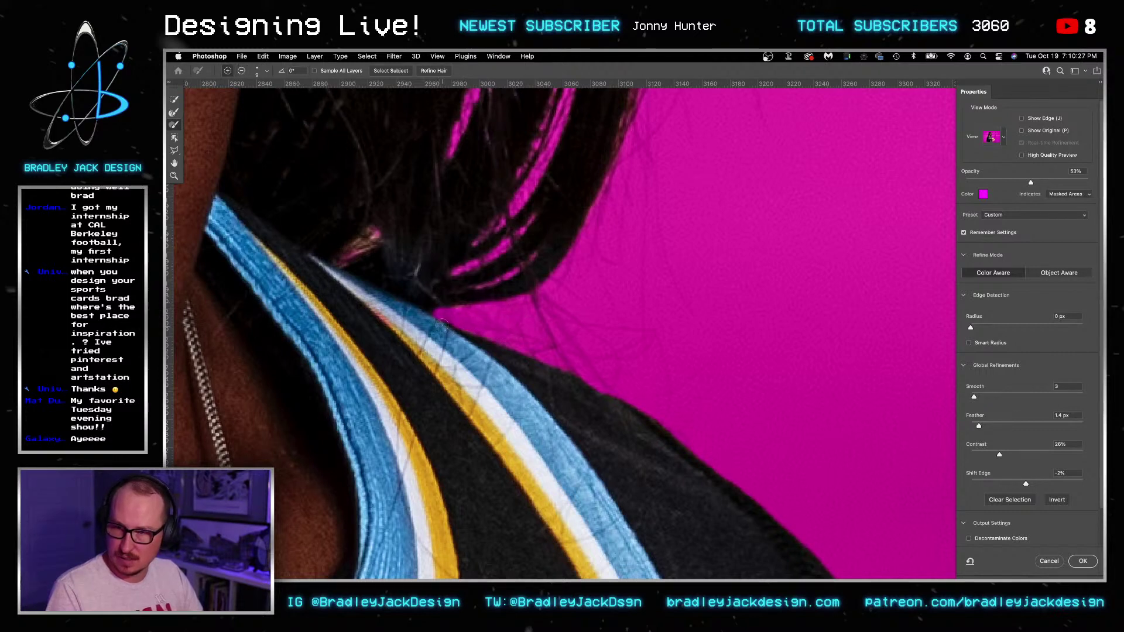
mouse_move(351, 250)
left_mouse_down()
mouse_move(374, 239)
mouse_move(344, 259)
mouse_move(334, 247)
left_mouse_up()
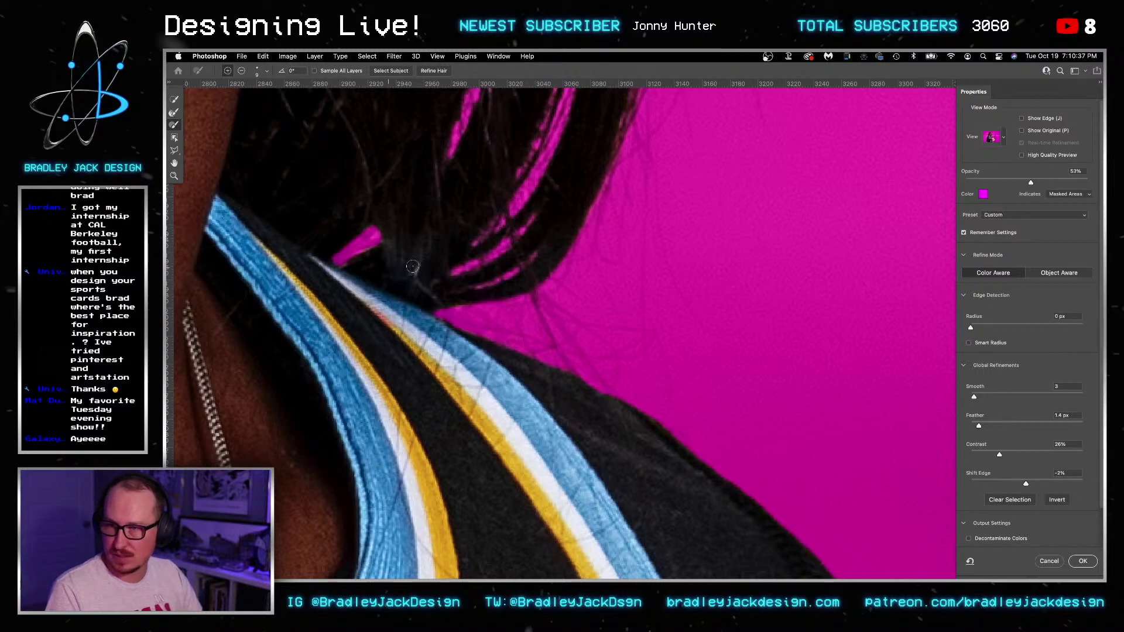
- Clean up the mask with a resized Brush where the thumb tip meets the basketball
scroll(621, 306, "down", 4)
left_click_drag(692, 350, 666, 244)
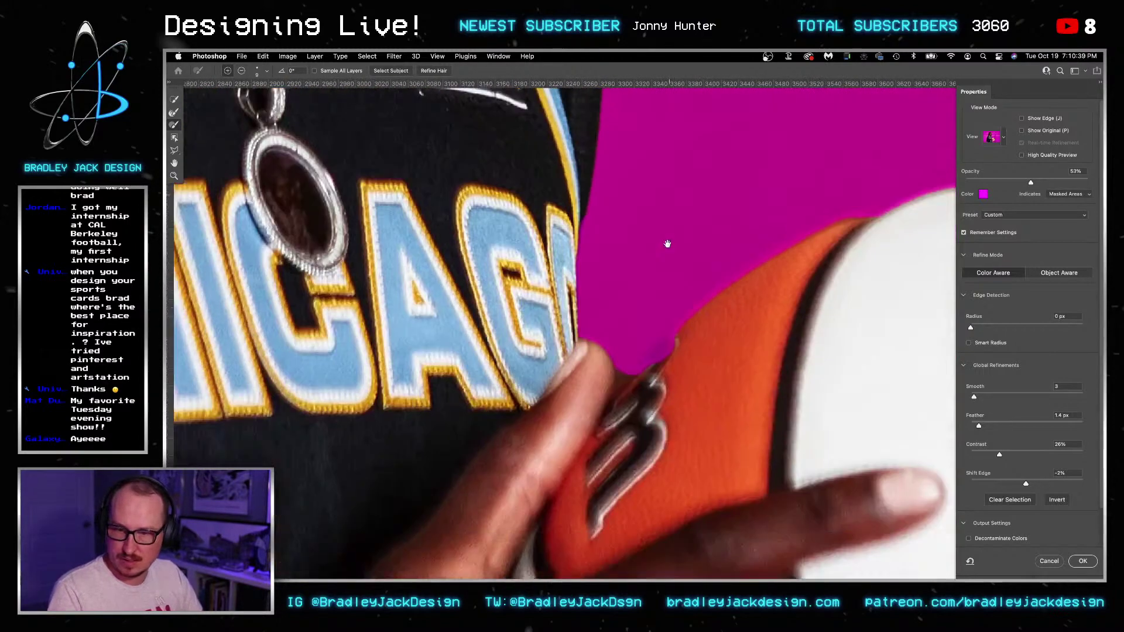
mouse_move(677, 334)
left_mouse_down()
mouse_move(633, 268)
mouse_move(553, 330)
mouse_move(629, 224)
mouse_move(704, 171)
mouse_move(663, 173)
left_mouse_up()
key("bracketright")
key("bracketright")
key("bracketright")
key("bracketright")
key("bracketright")
key("bracketright")
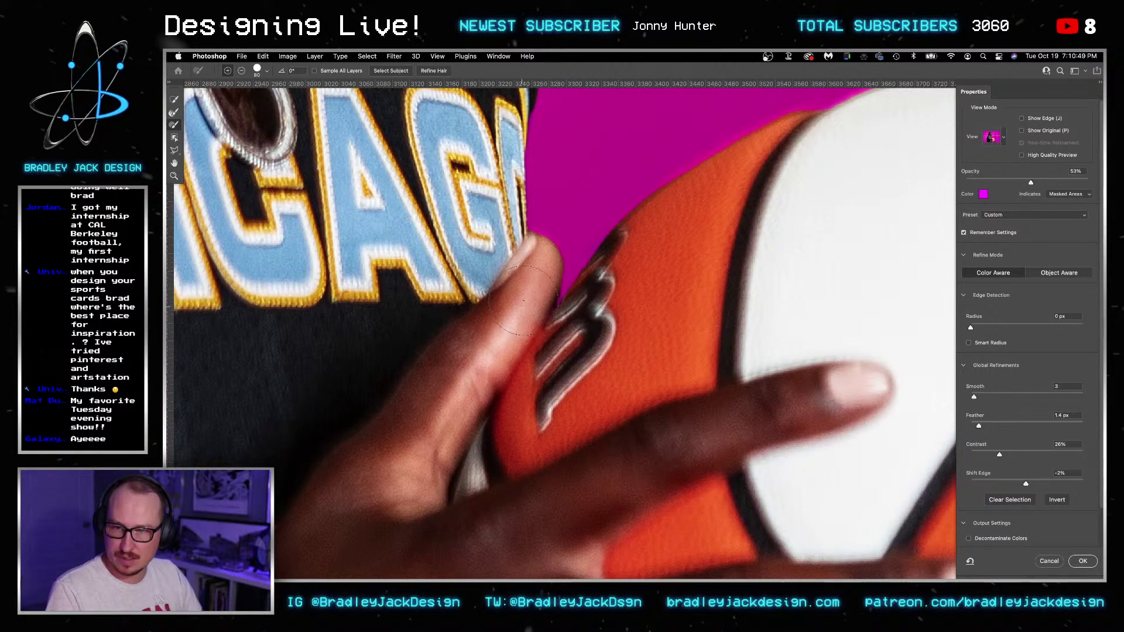
key("bracketleft")
key("bracketleft")
key("bracketleft")
key("bracketleft")
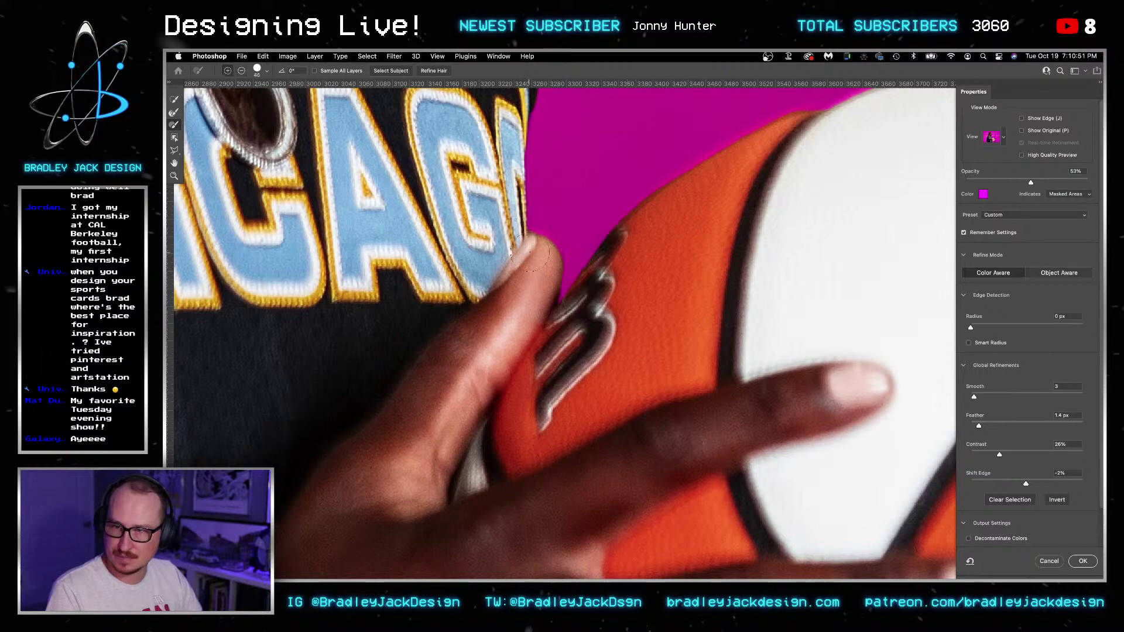
- Inspect the mask edge around the basketball, along the jersey's lower edge and around the bent sleeve
mouse_move(806, 264)
left_mouse_down()
mouse_move(561, 349)
mouse_move(666, 295)
left_mouse_up()
mouse_move(745, 336)
left_mouse_down()
mouse_move(720, 330)
mouse_move(570, 170)
left_mouse_up()
scroll(720, 330, "down", 4)
mouse_move(880, 451)
left_mouse_down()
mouse_move(672, 280)
mouse_move(802, 251)
mouse_move(848, 364)
left_mouse_up()
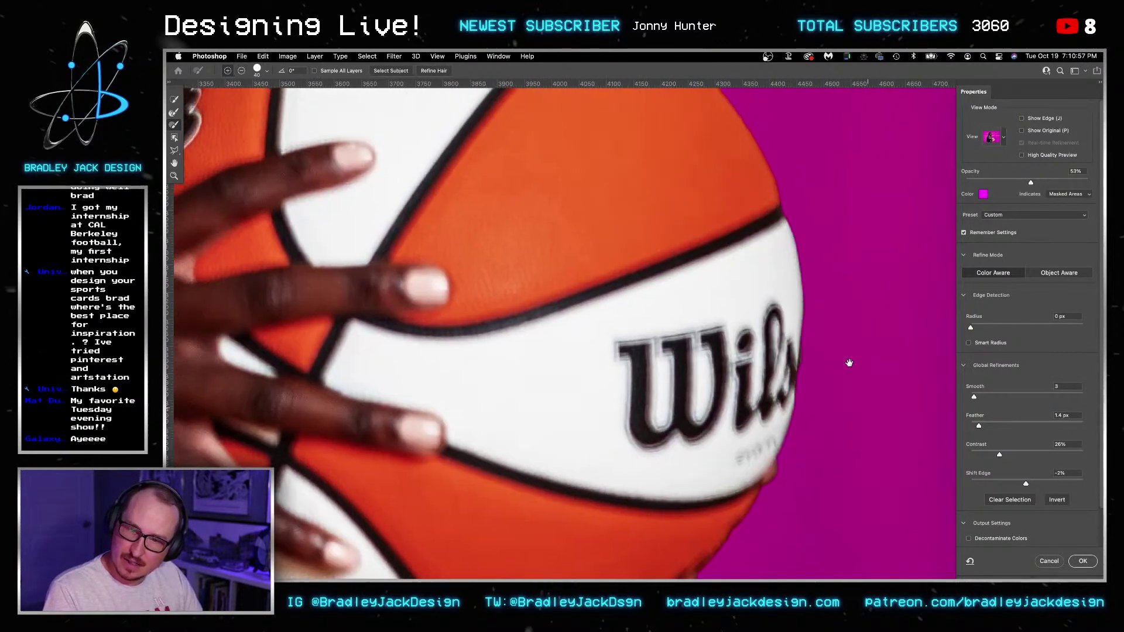
scroll(828, 340, "down", 4)
scroll(799, 316, "up", 3)
key("r")
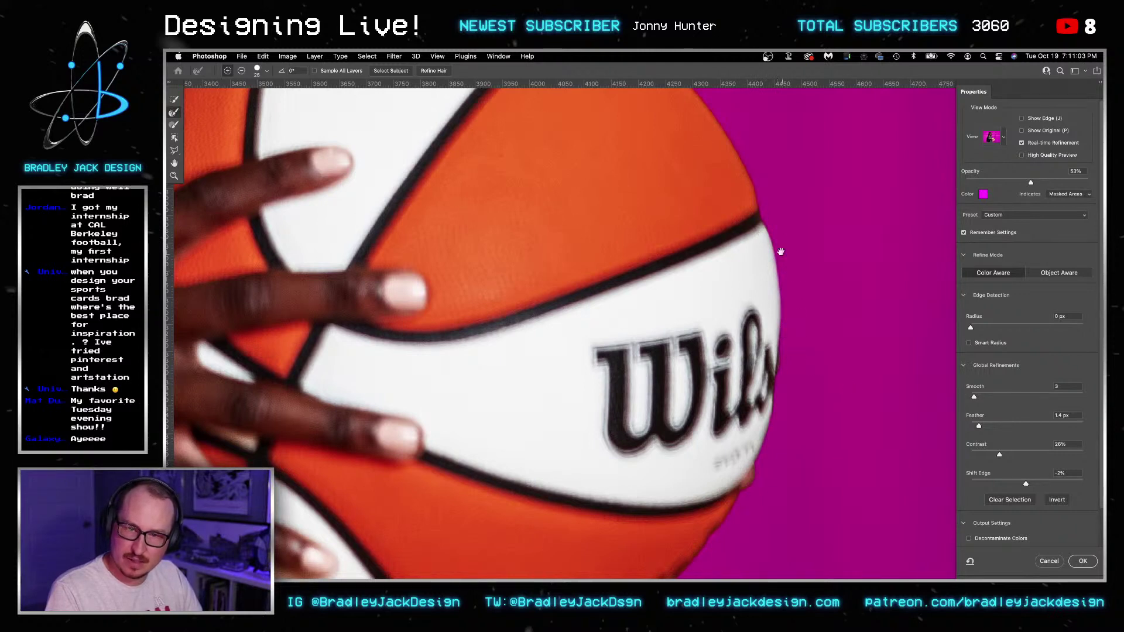
scroll(788, 266, "up", 3)
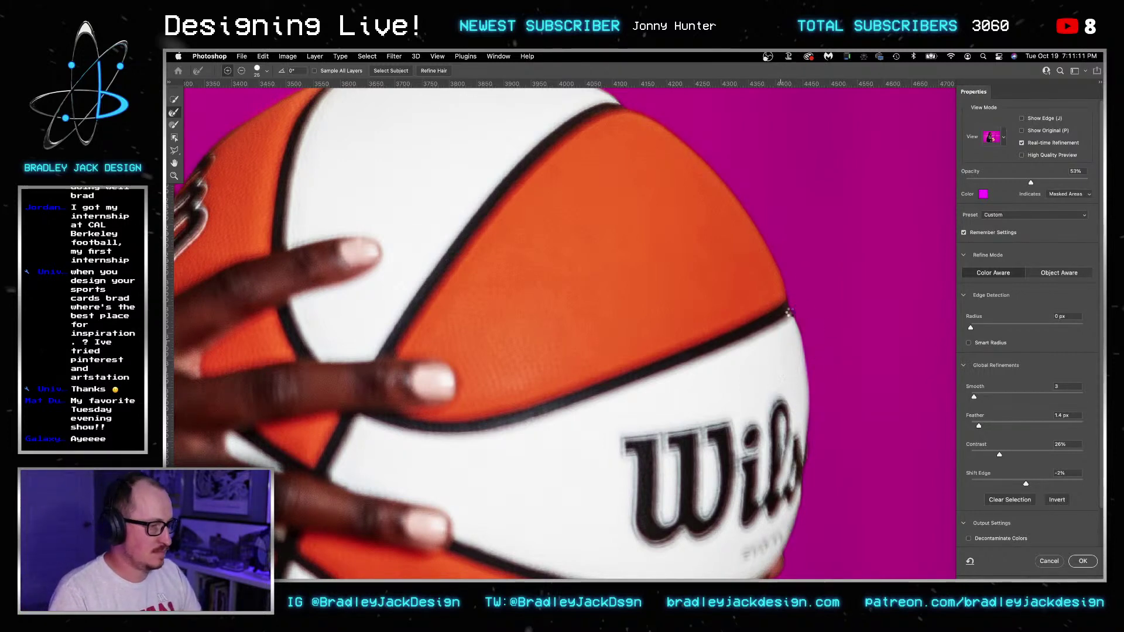
scroll(730, 420, "down", 5)
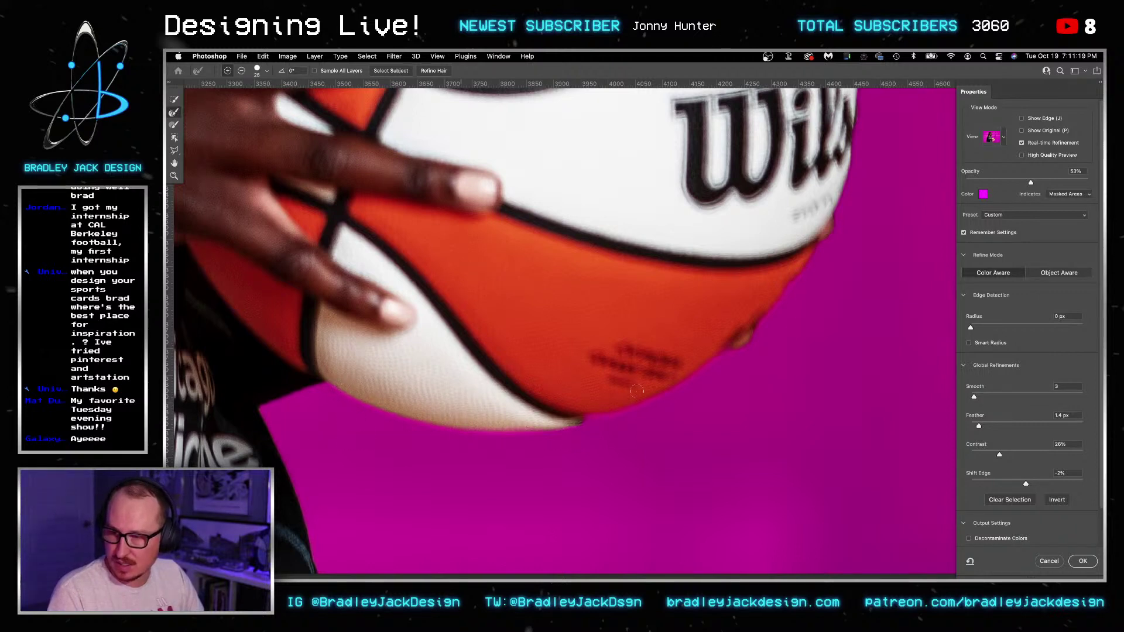
scroll(772, 363, "left", 15)
scroll(738, 254, "down", 3)
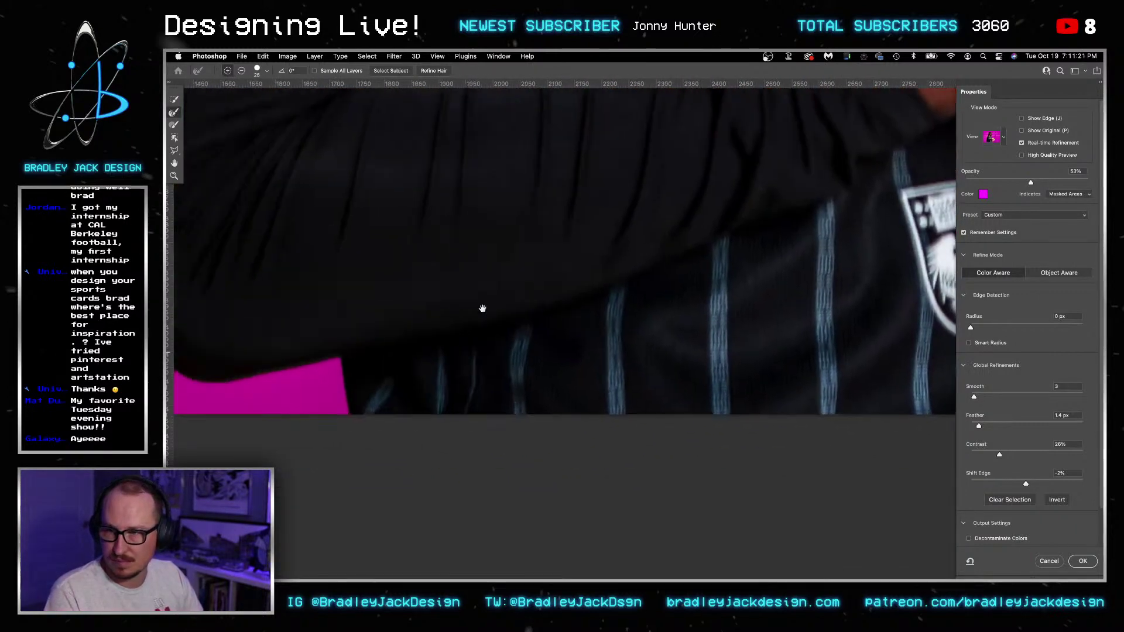
scroll(545, 238, "up", 5)
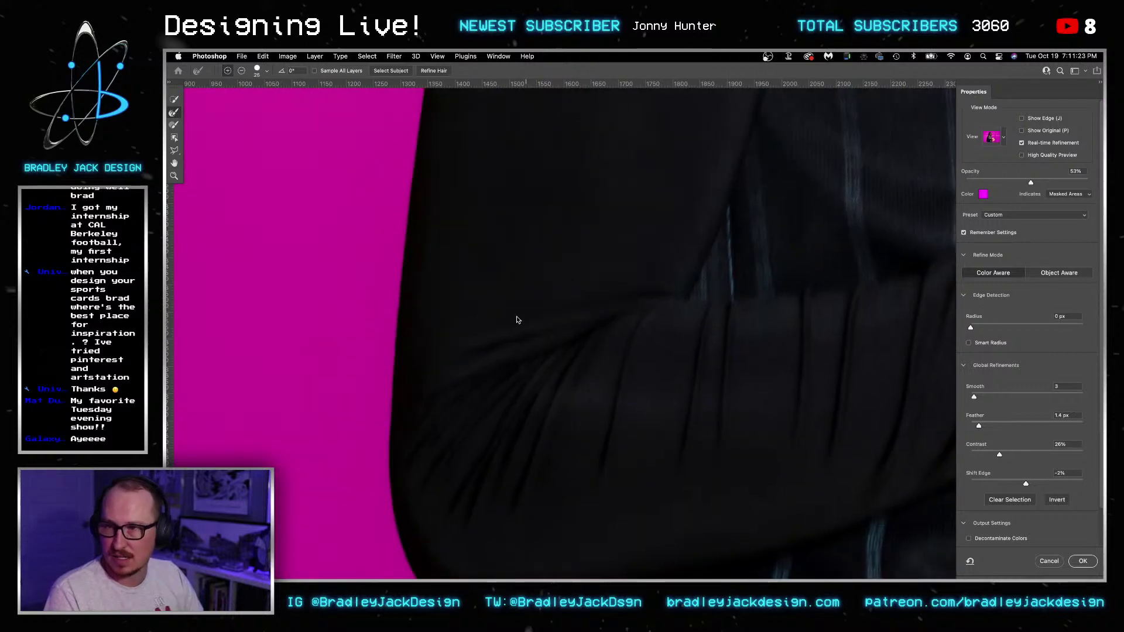
key("Tab")
key("Tab")
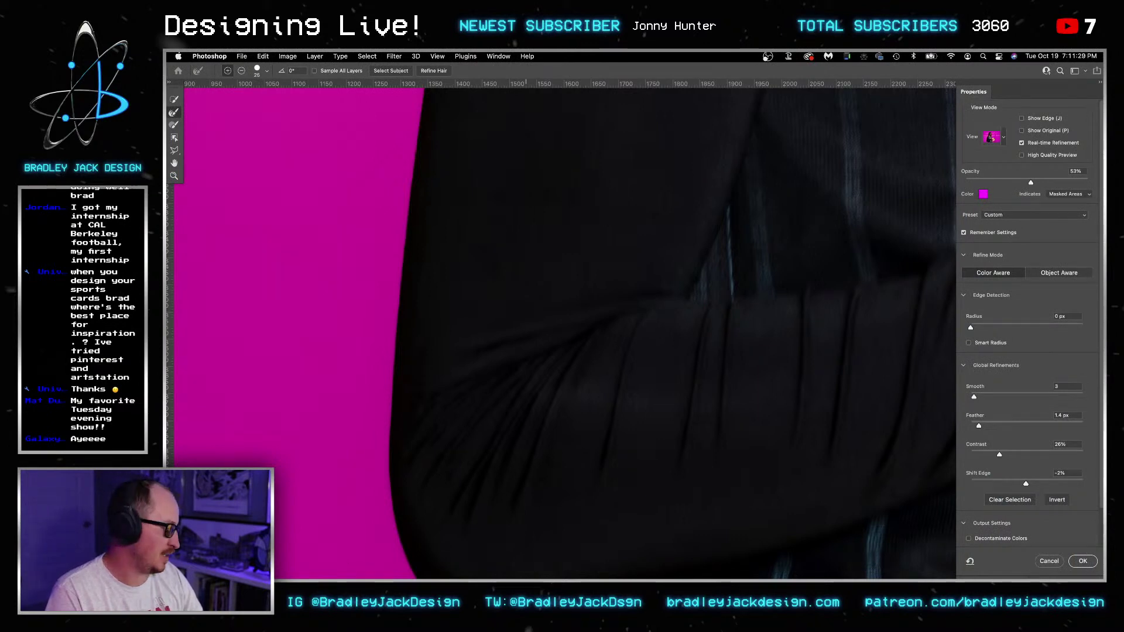
key("Tab")
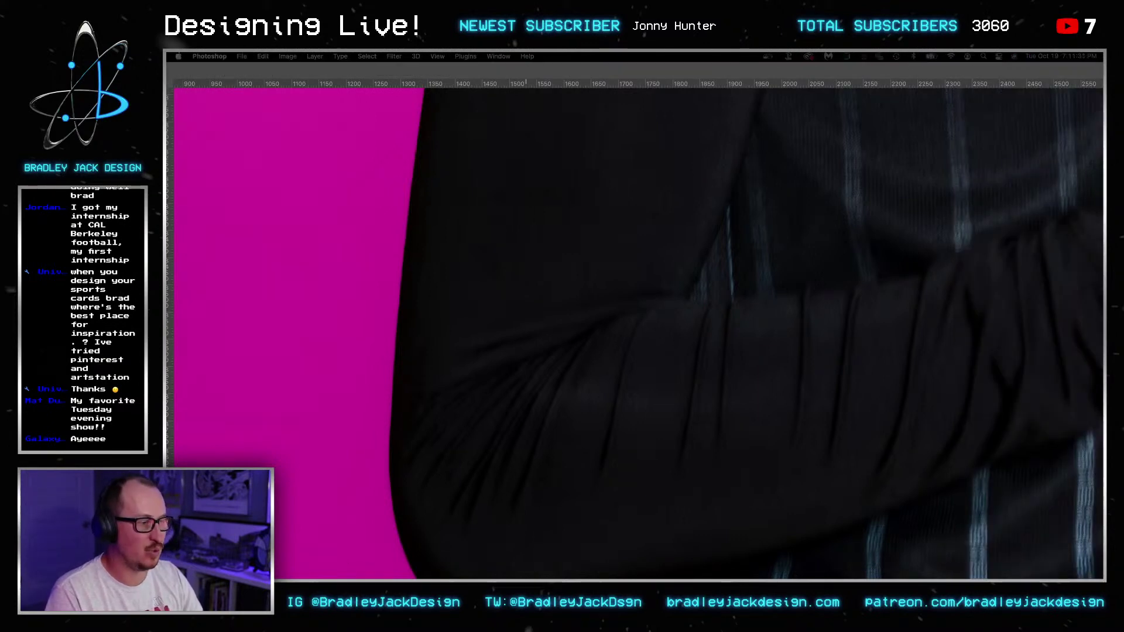
key("Tab")
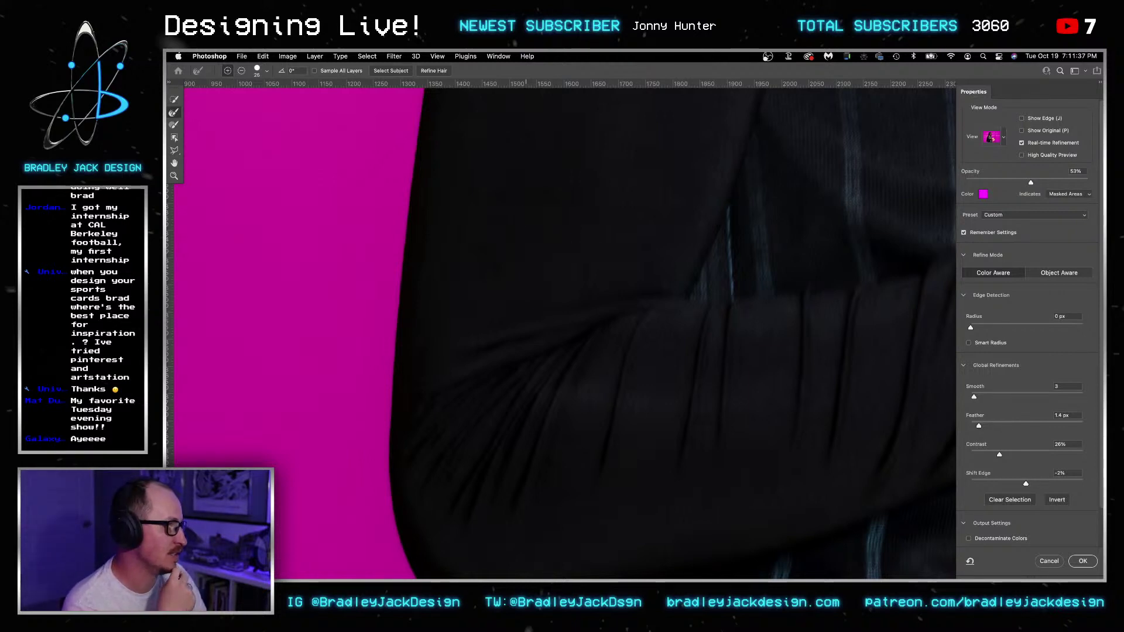
key("Tab")
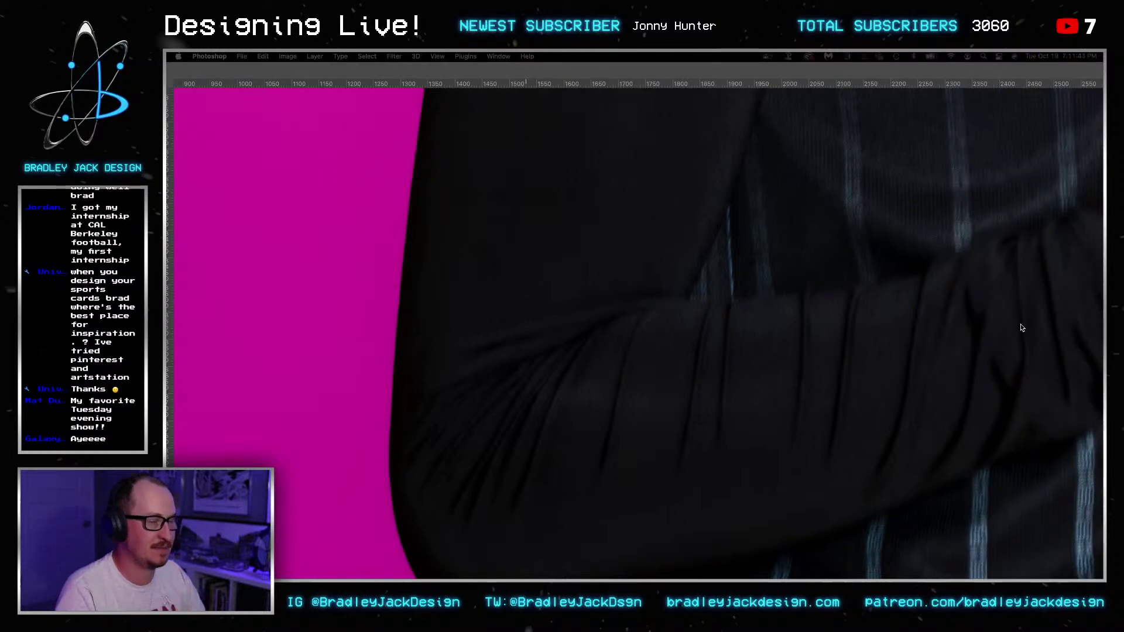
key("Tab")
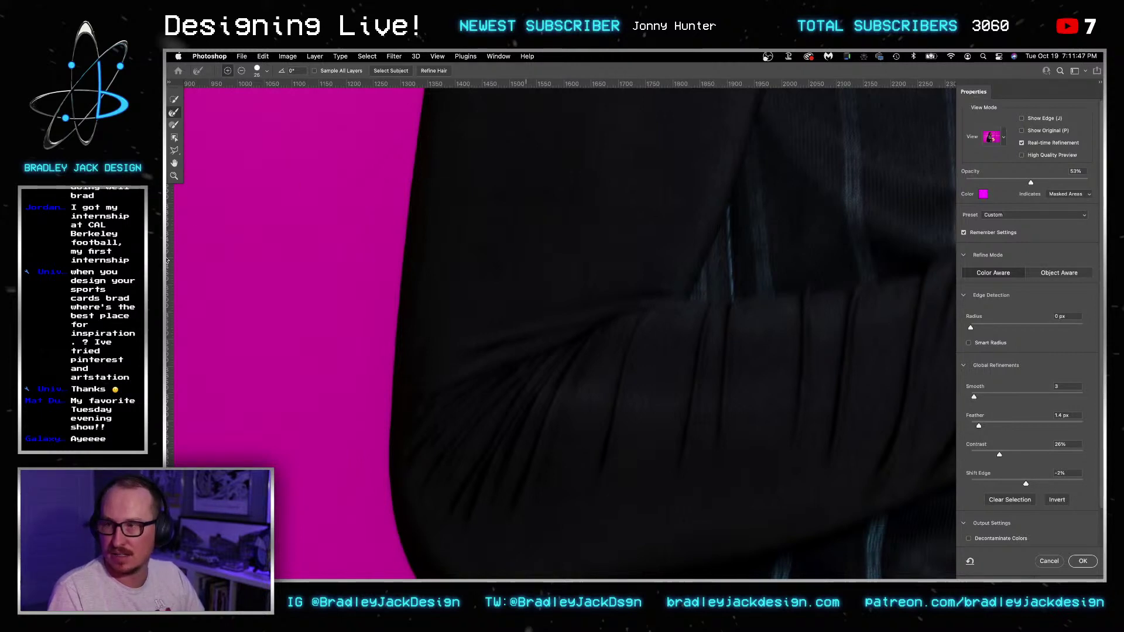
key("super+Tab")
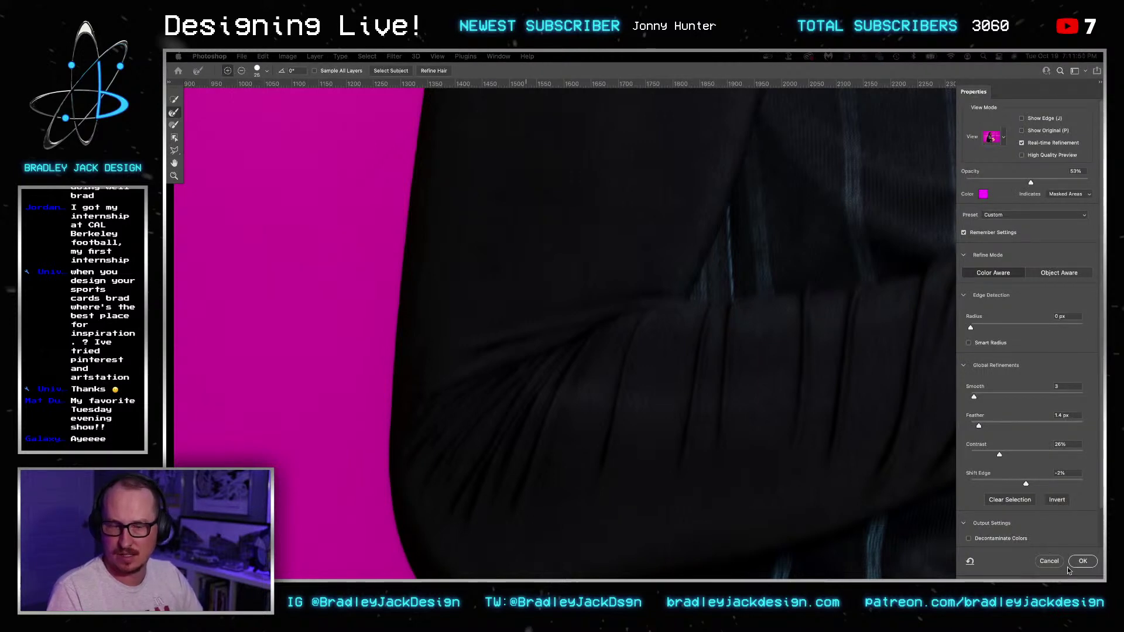
- Accept the refined selection and add it as a layer mask on Layer 0
left_click(1084, 564)
key("alt+super+Escape")
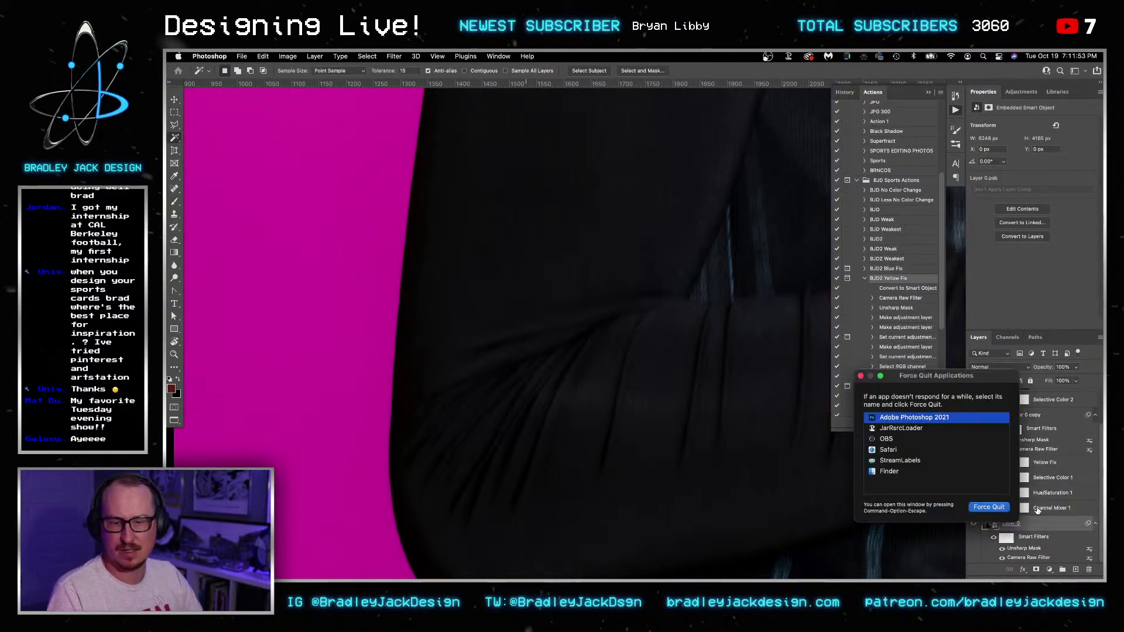
key("Escape")
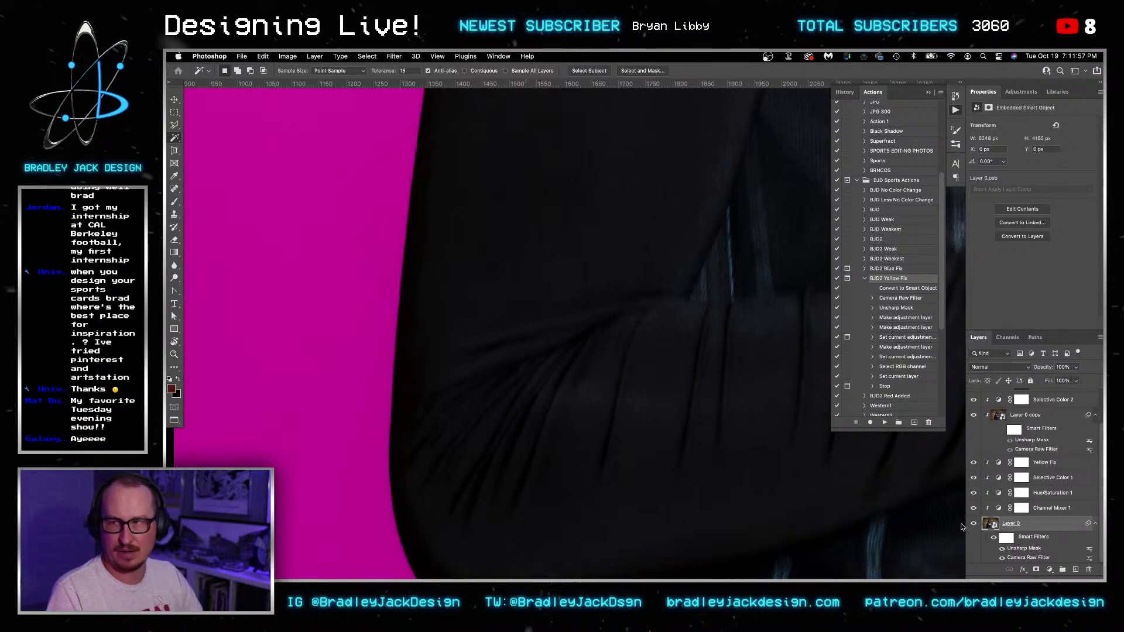
left_click(1037, 570)
key("super+z")
left_click(1036, 570)
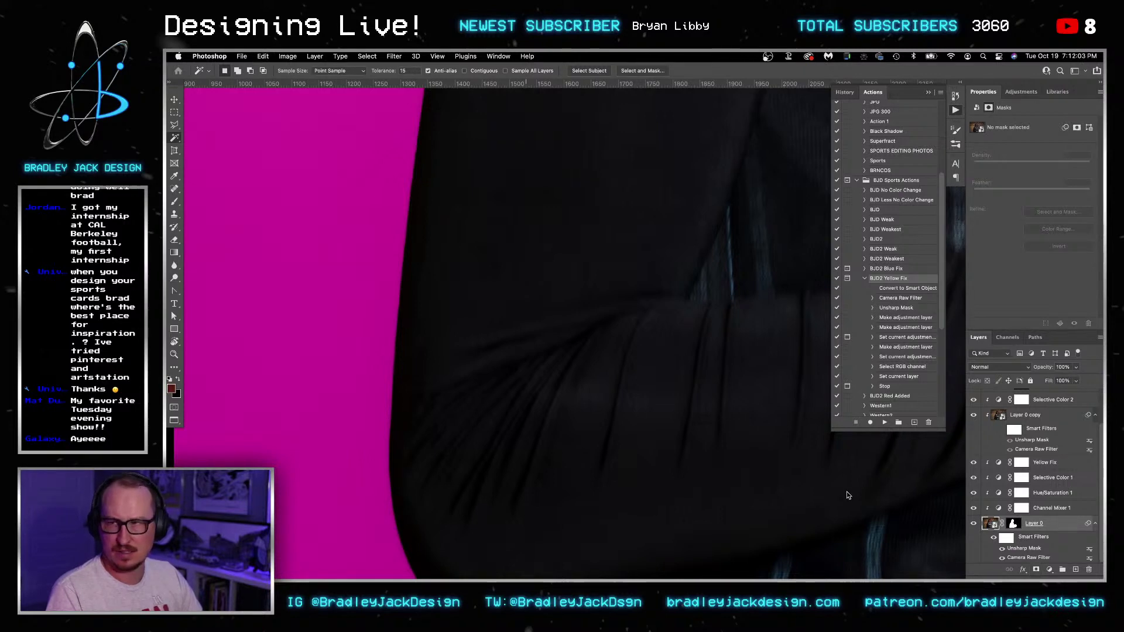
- Save the masked Chicago Sky portrait as a Photoshop file and close it to return to the poster
key("super+s")
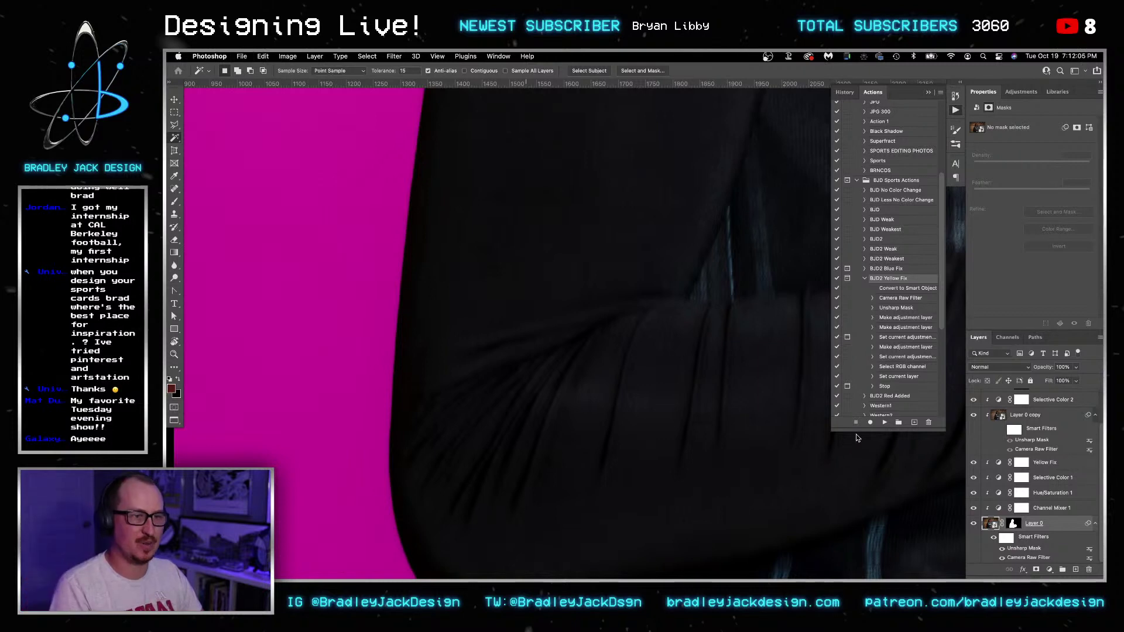
left_click(446, 140)
key("Return")
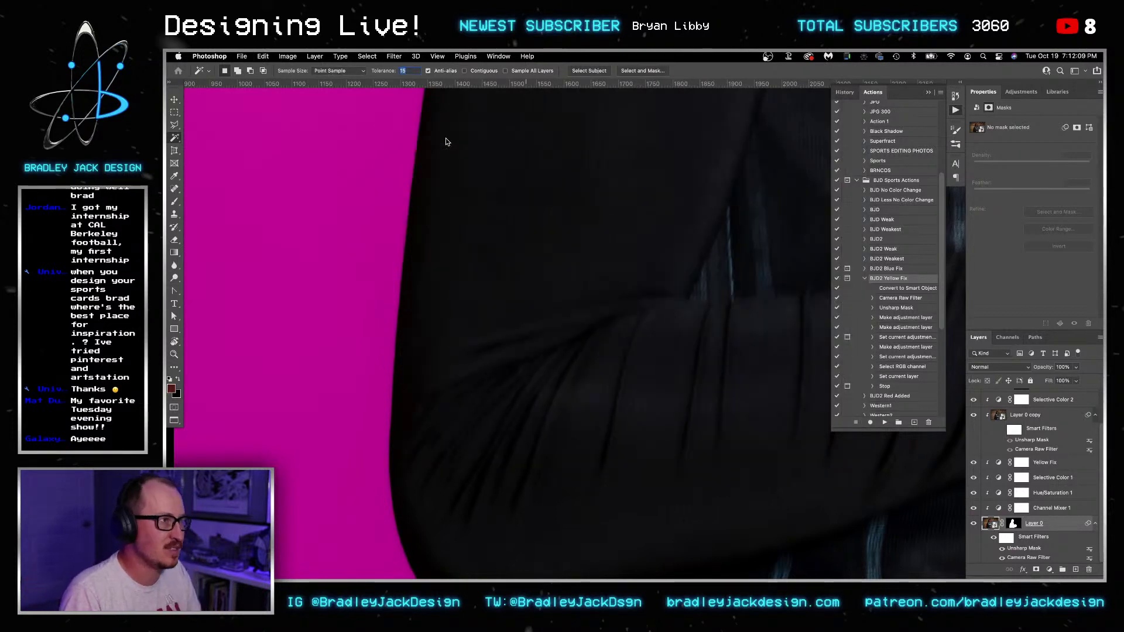
key("Return")
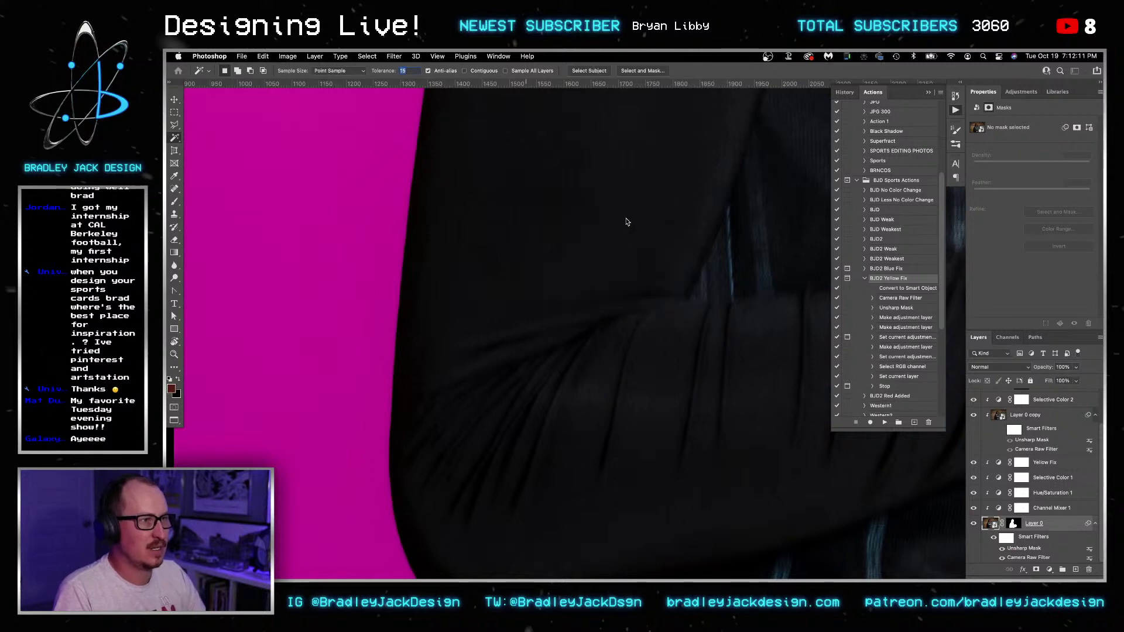
key("super+w")
key("v")
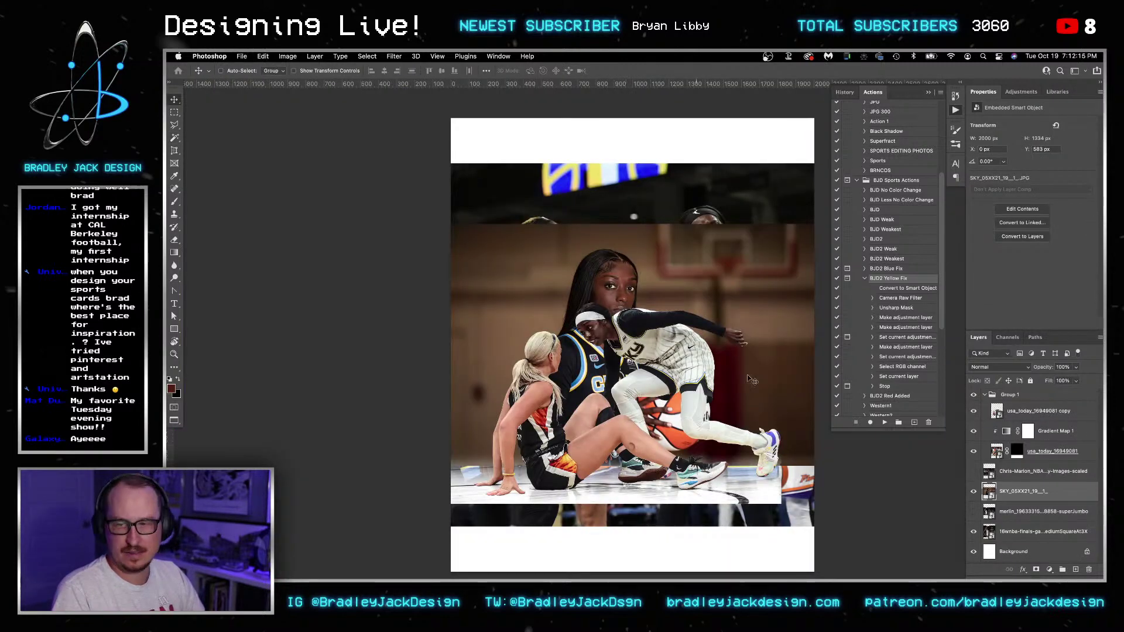
- Replace the contents of the SKY_05XX21_19__1_ layer with the saved portrait PSD
right_click(1009, 493)
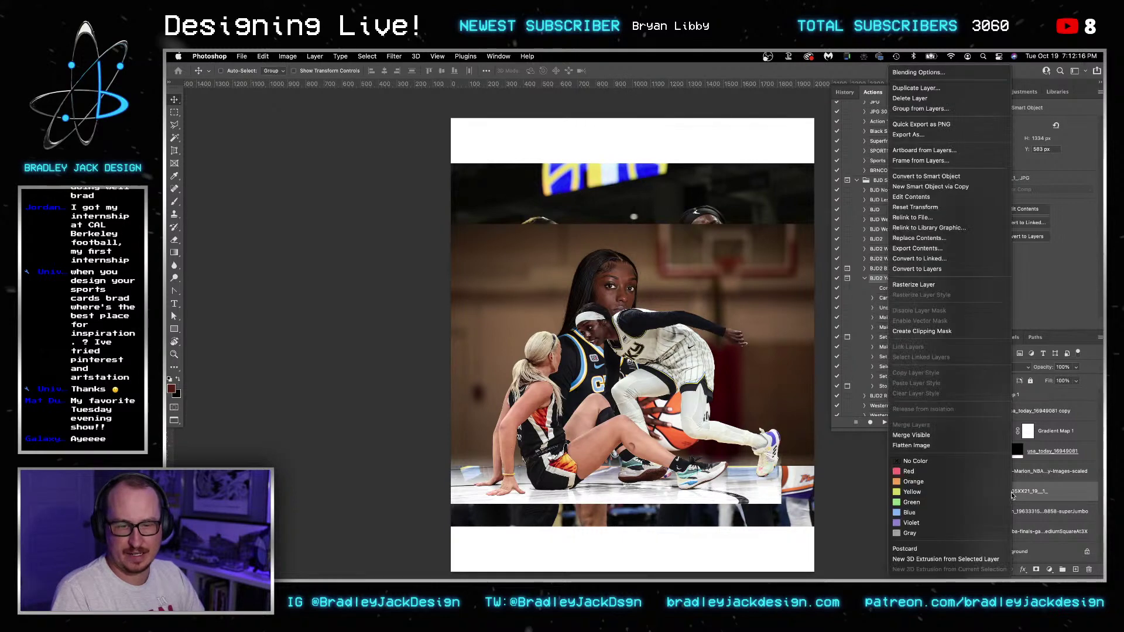
left_click(970, 239)
left_click(525, 158)
left_click(861, 438)
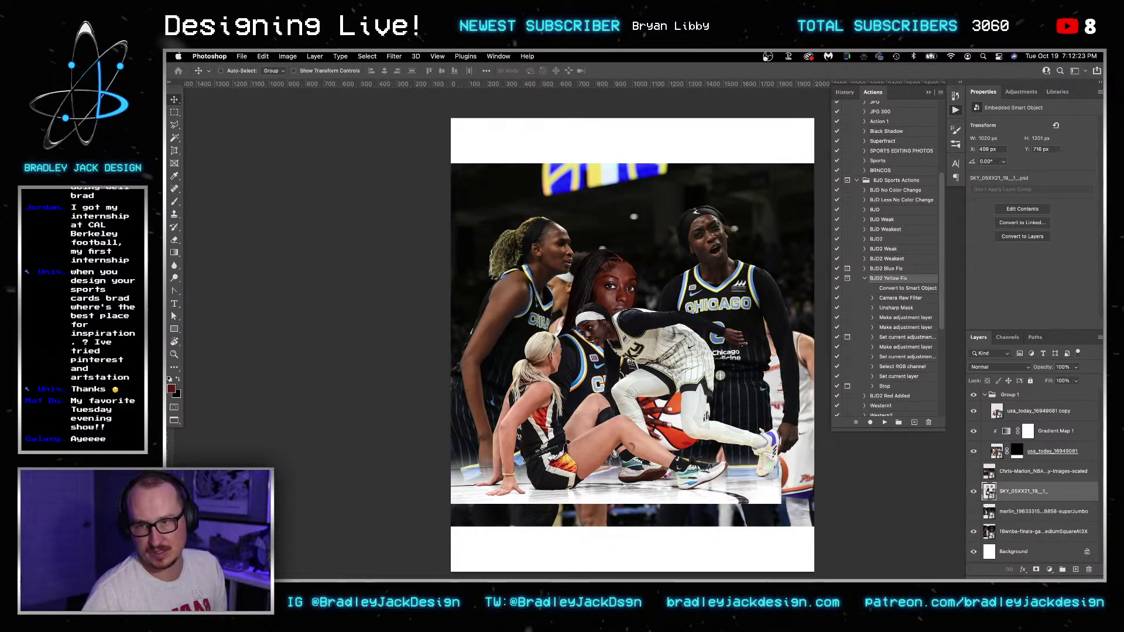
- Open the portrait smart object, load Layer 0's mask as a selection and delete the layer mask
double_click(988, 491)
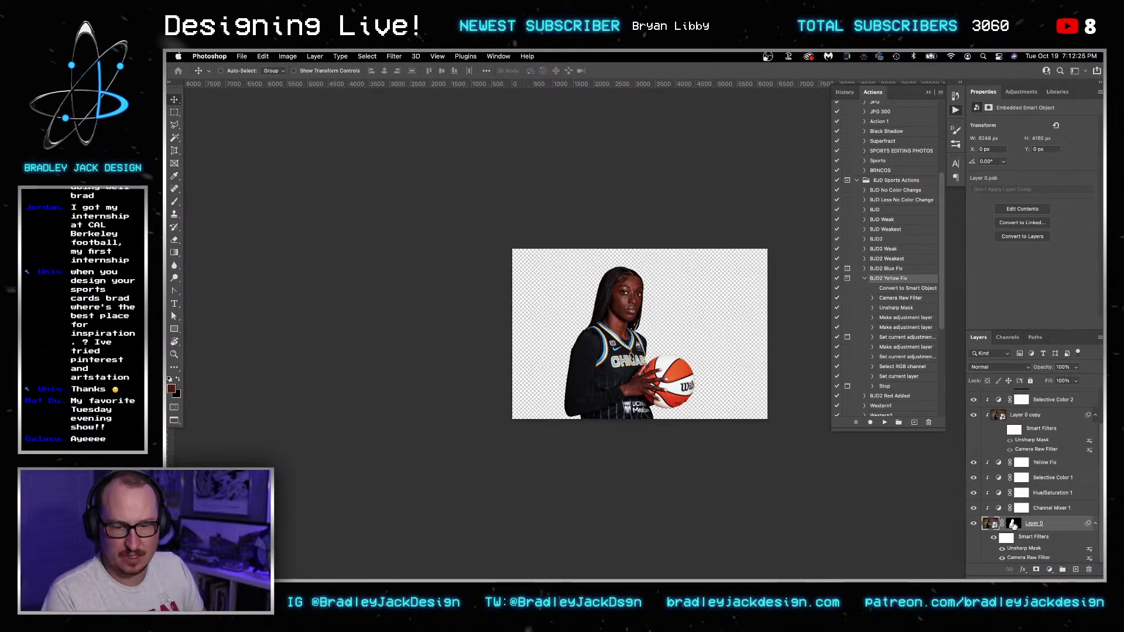
left_click(1013, 525, "ctrl")
right_click(1013, 524)
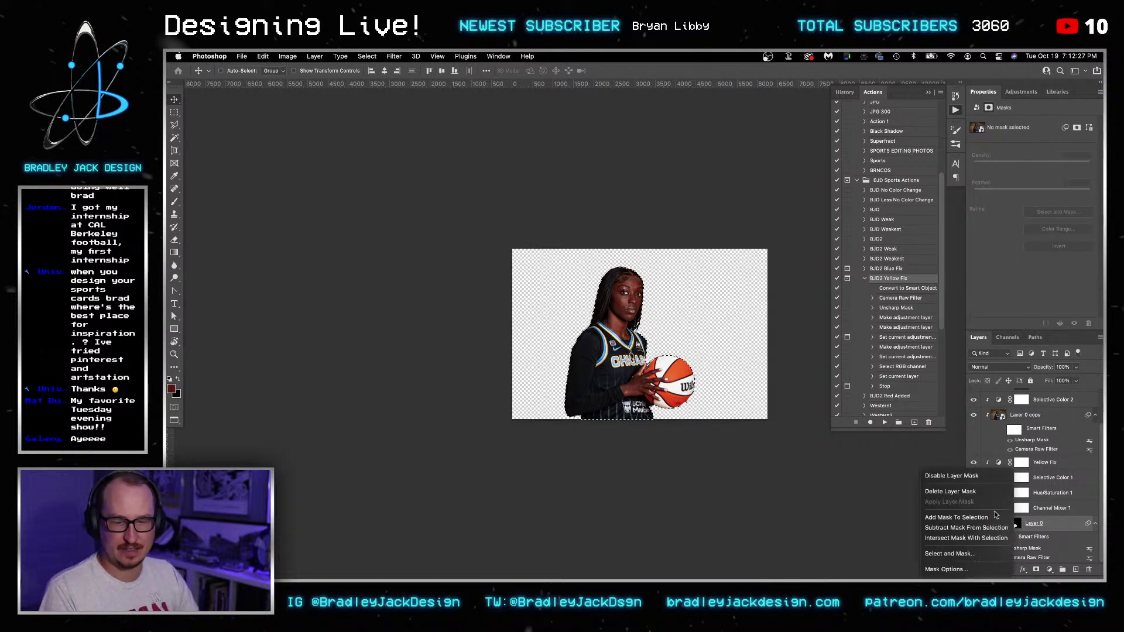
left_click(972, 492)
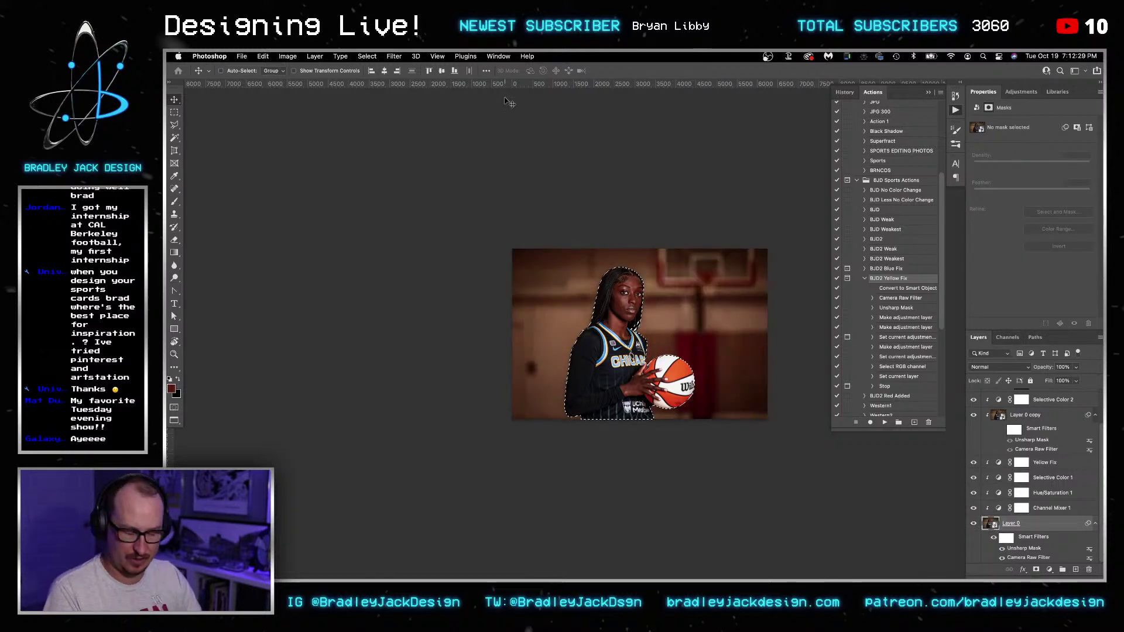
- Open the selection in Select and Mask and refine its edge along the player's outer sleeve and shoulder
key("w")
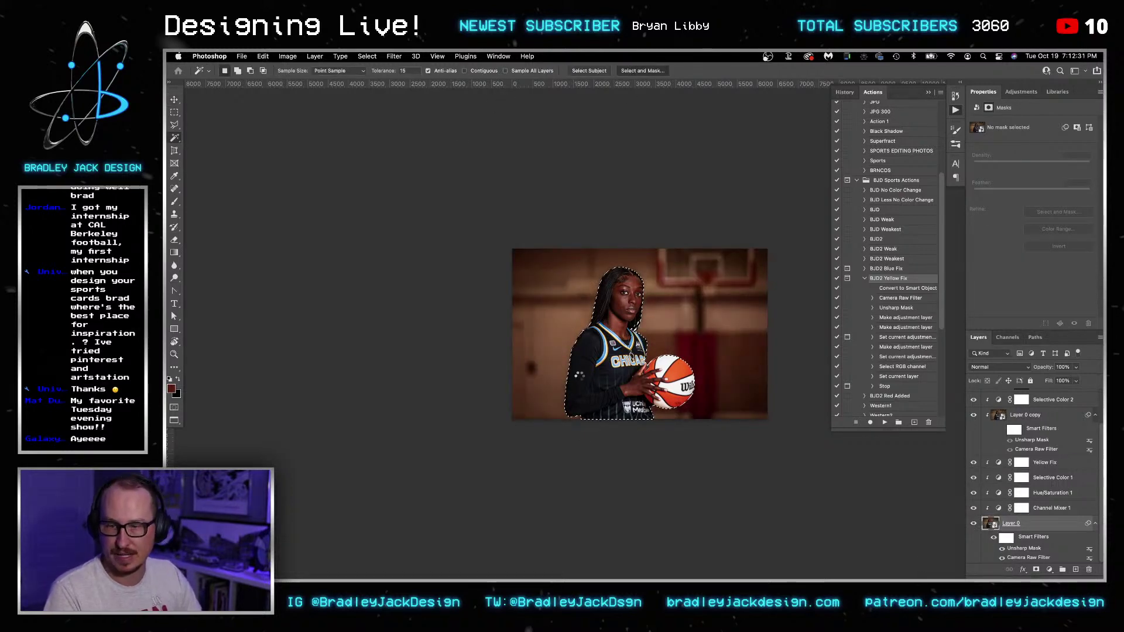
key("alt+super+r")
scroll(568, 356, "up", 10)
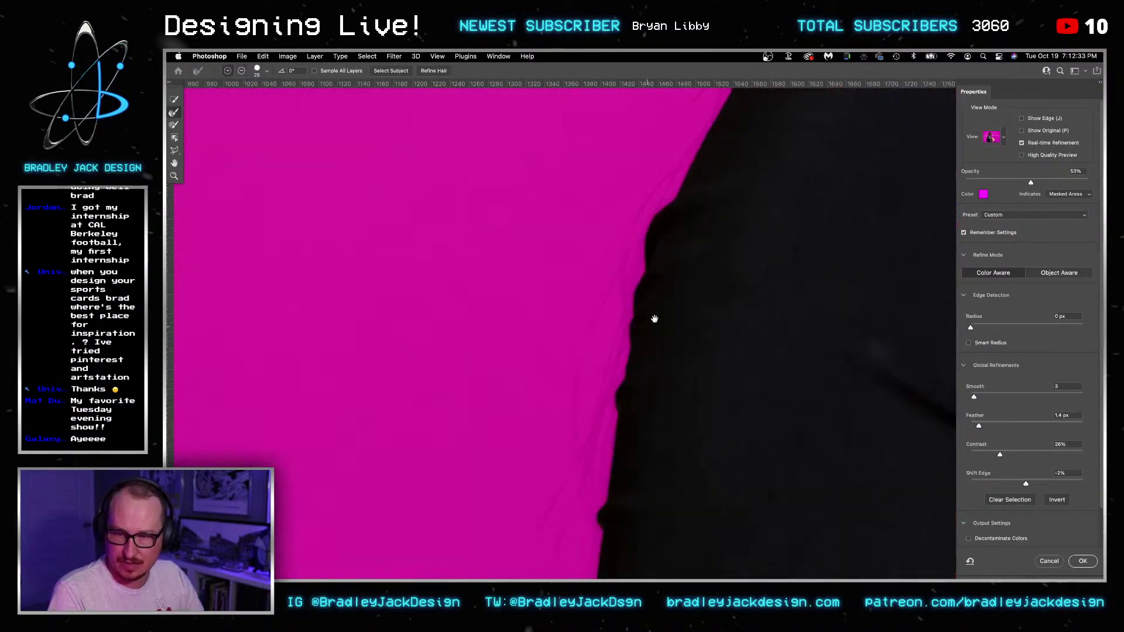
left_click_drag(749, 214, 634, 321)
scroll(597, 336, "down", 5)
left_click_drag(629, 225, 566, 318)
left_click_drag(636, 278, 463, 537)
- Enlarge the Refine Edge Brush and check the hair edge from the shoulder up to the crown
key("bracketright")
key("bracketright")
key("bracketright")
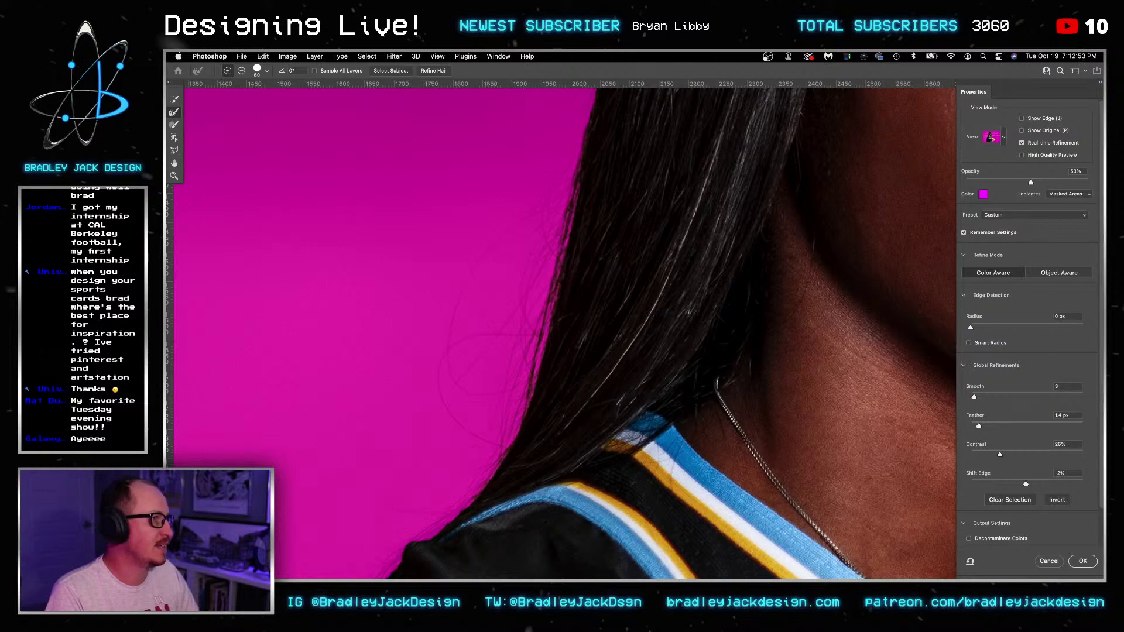
key("Return")
left_click_drag(820, 202, 664, 445)
left_click_drag(724, 194, 705, 351)
left_click_drag(667, 316, 657, 453)
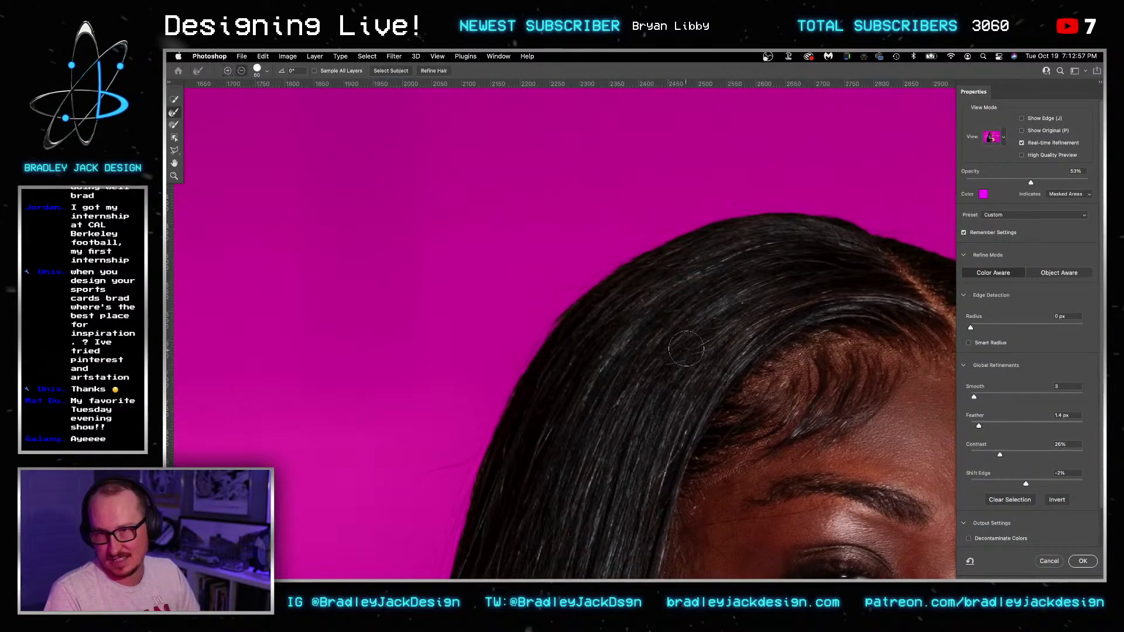
- Refine the hair strands along the far side of the face and accept the selection as Layer 0's mask
scroll(684, 263, "down", 3)
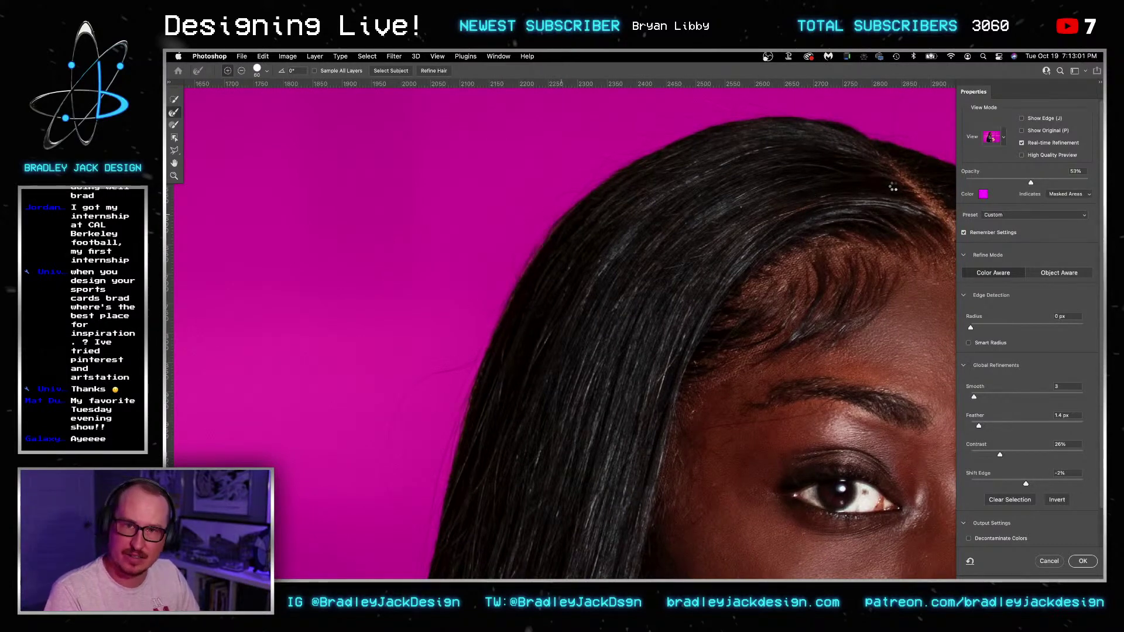
left_click_drag(893, 186, 640, 181)
scroll(783, 401, "down", 11)
scroll(783, 401, "right", 2)
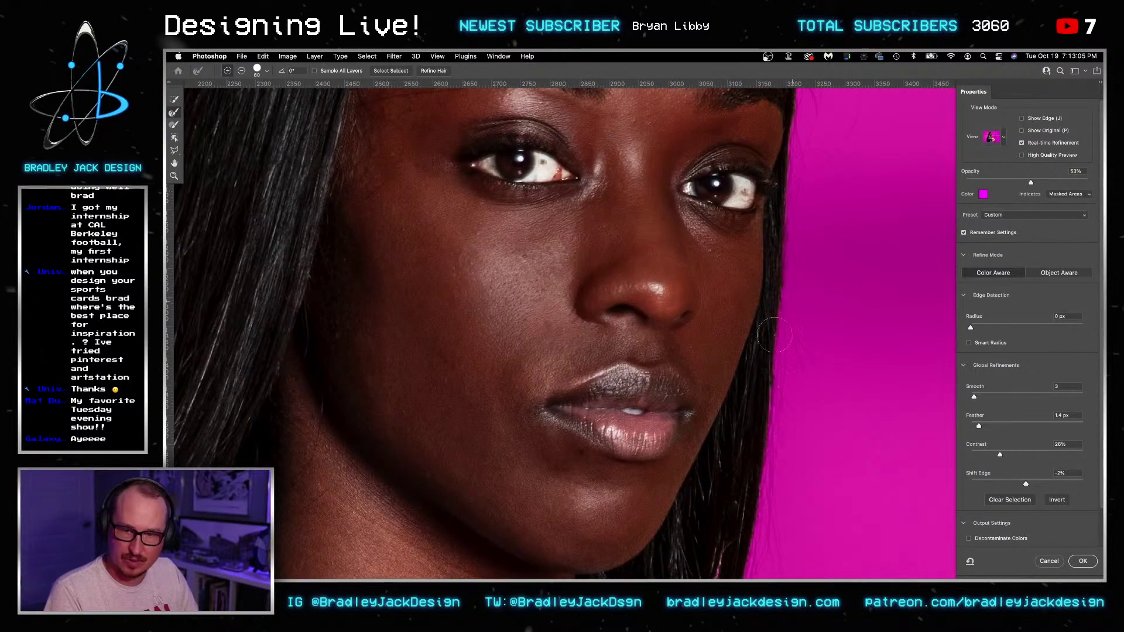
scroll(797, 189, "down", 20)
scroll(797, 188, "up", 20)
scroll(797, 188, "right", 2)
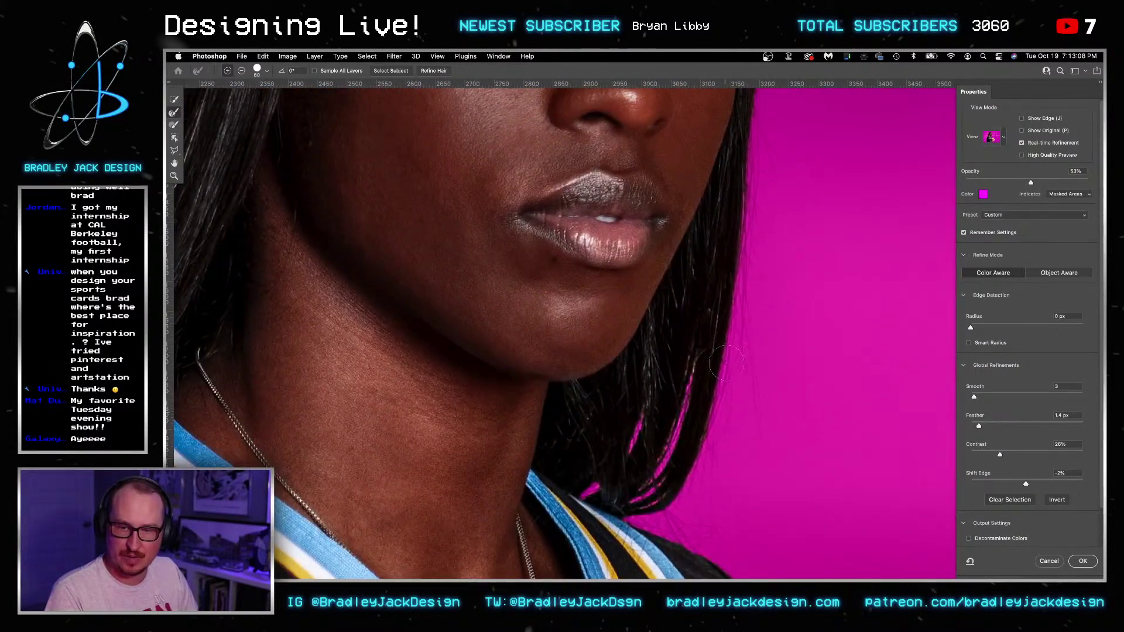
left_click_drag(726, 363, 748, 168)
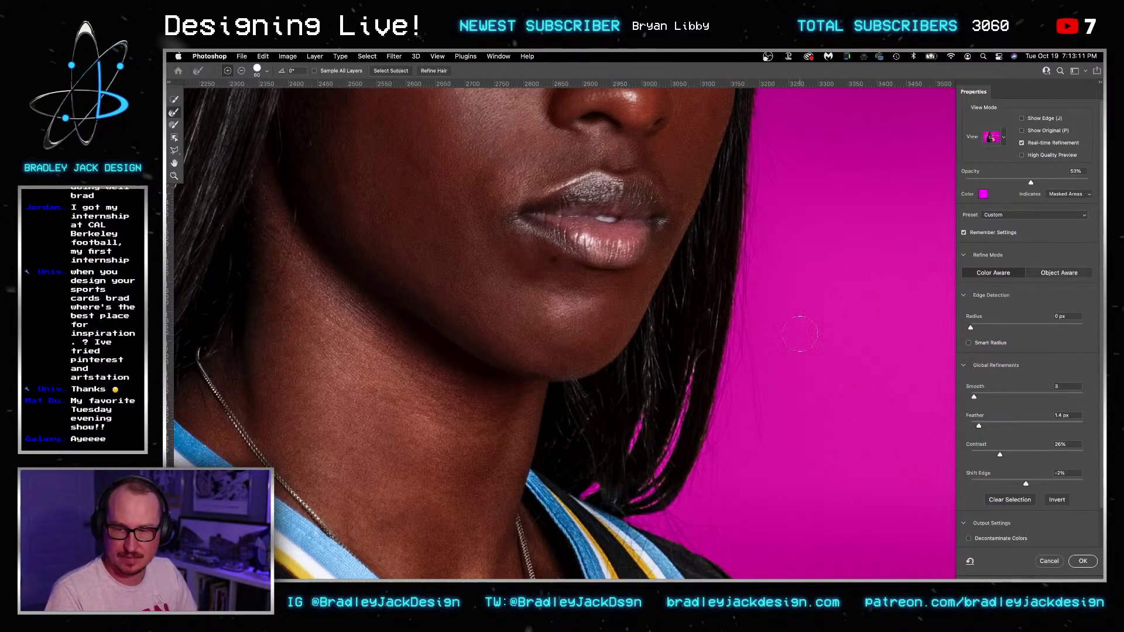
key("Return")
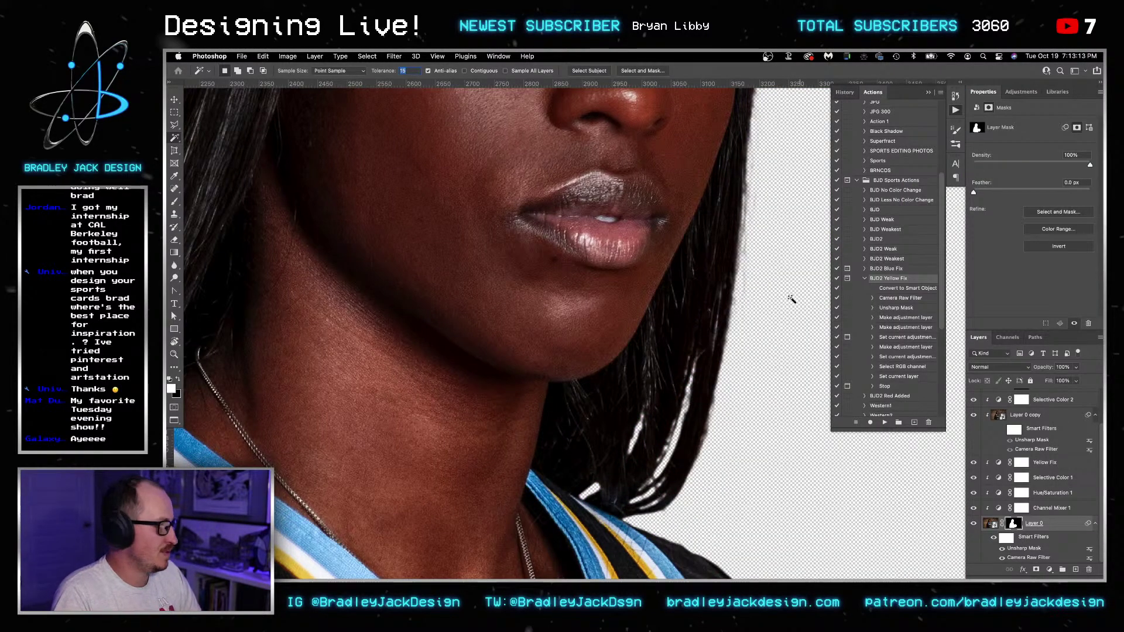
- Save the re-masked portrait and return to the poster document
key("super+Tab")
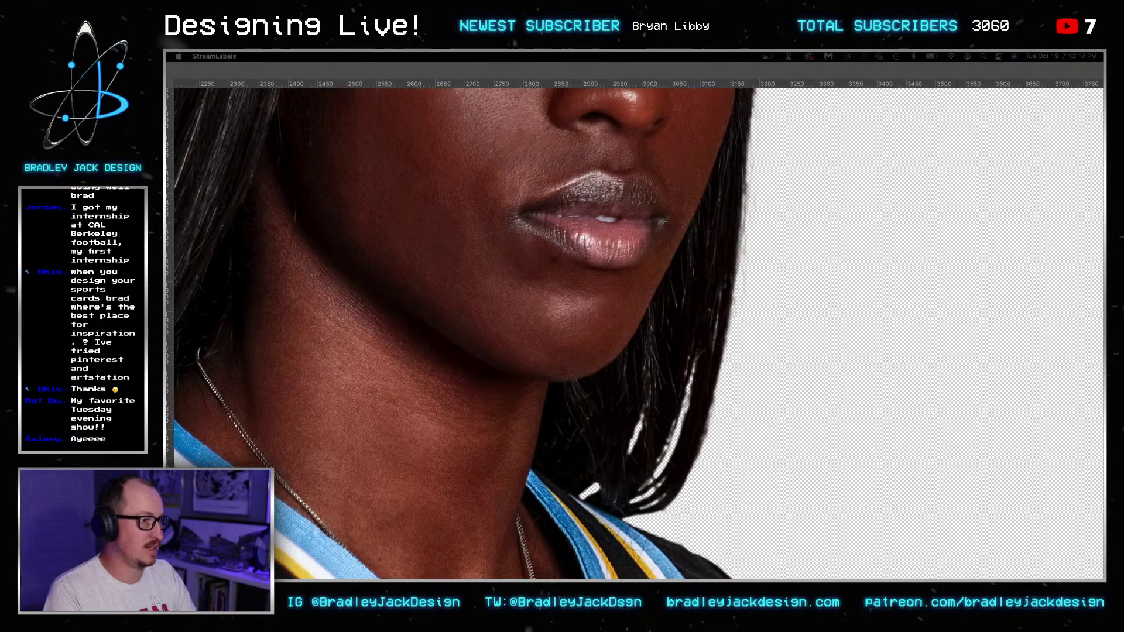
left_click(851, 277)
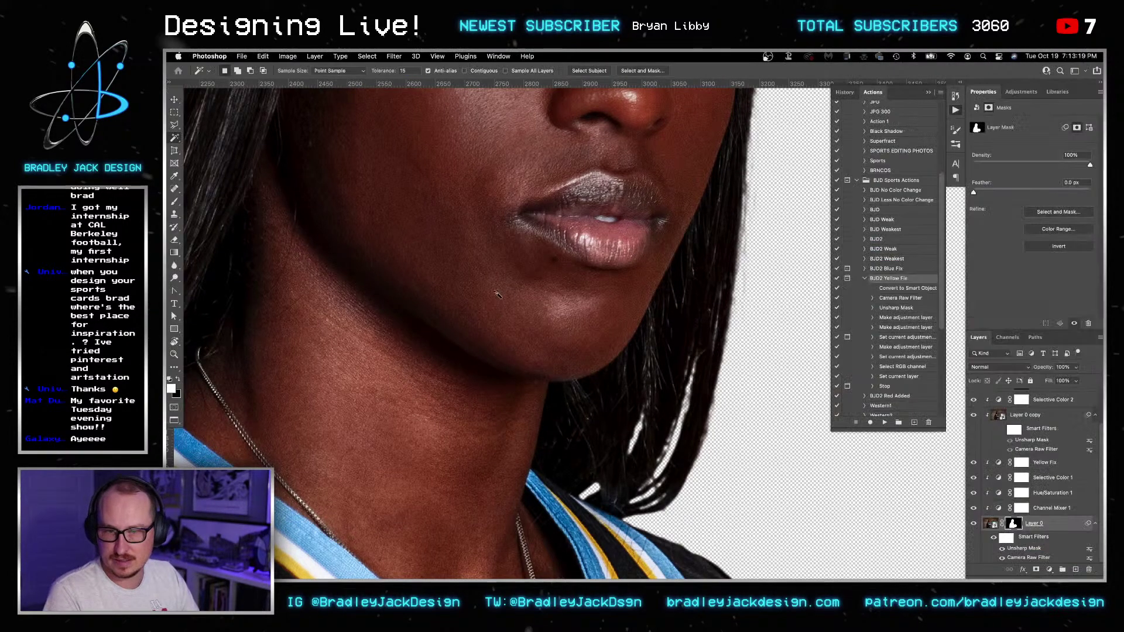
scroll(496, 292, "down", 10)
key("v")
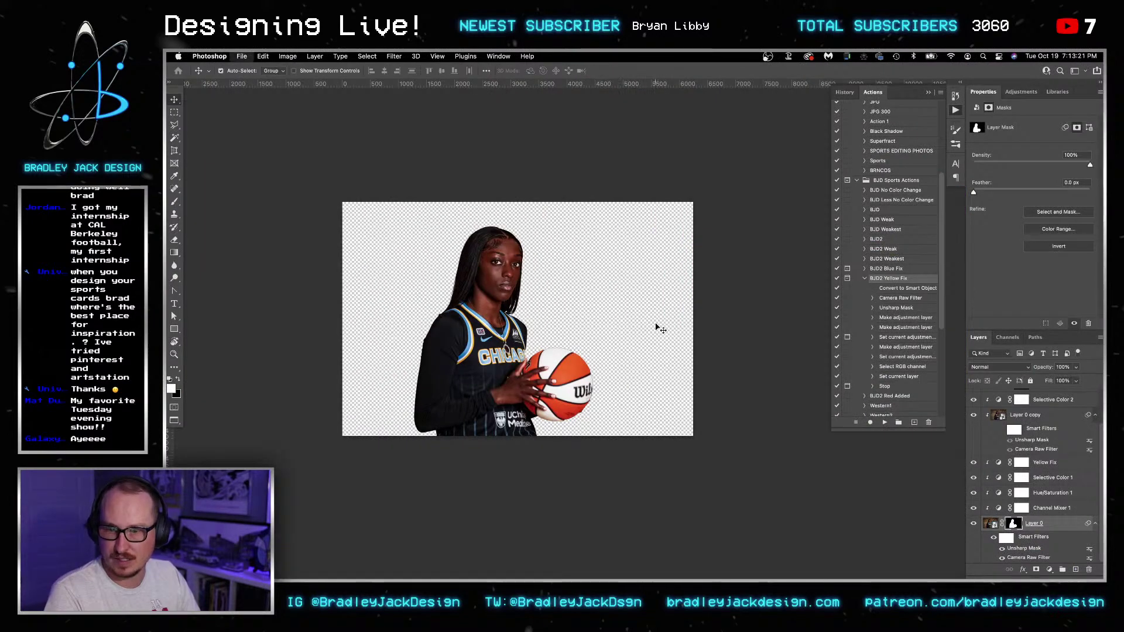
key("ctrl+Tab")
key("ctrl+Tab")
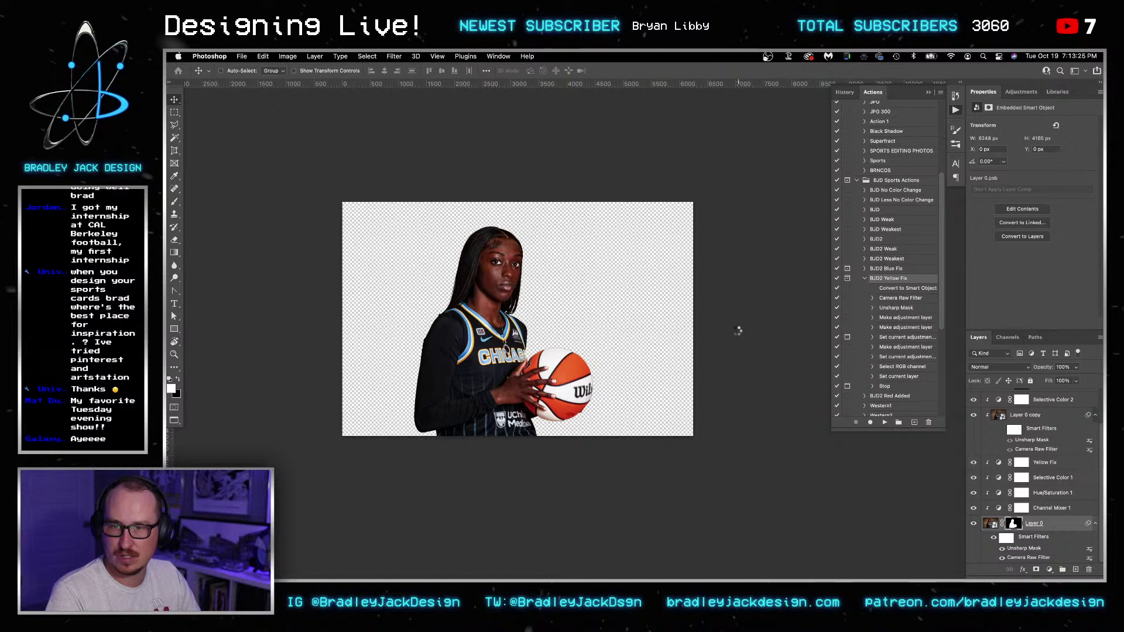
key("ctrl+Tab")
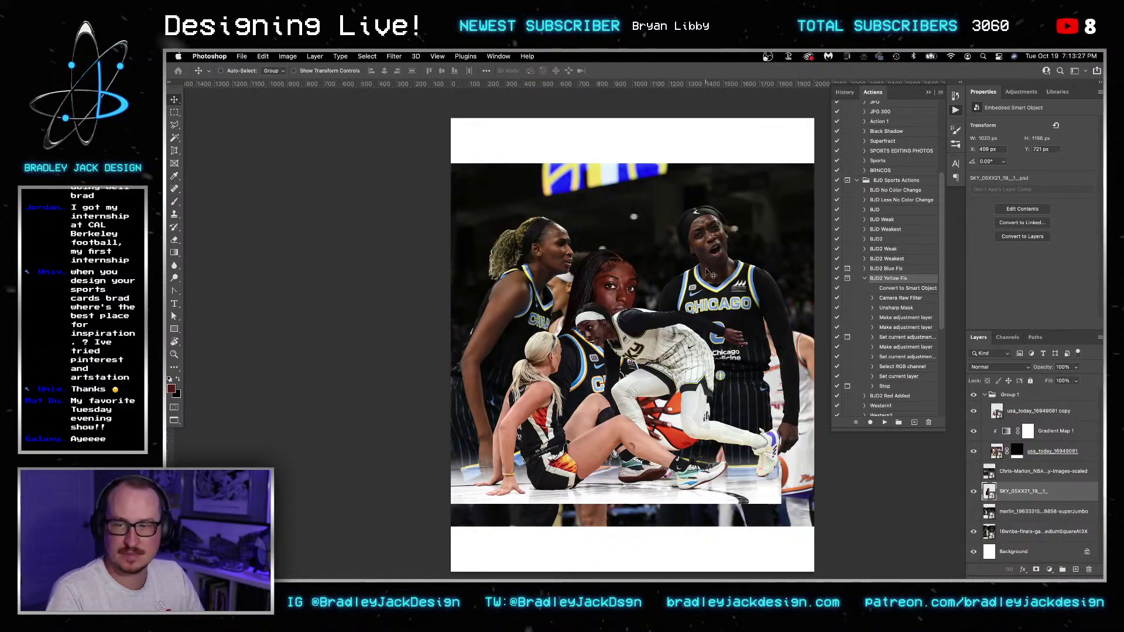
- Hide the 16wnba-finals team photo layer and move Group 1 slightly lower over the portrait
left_click(974, 530)
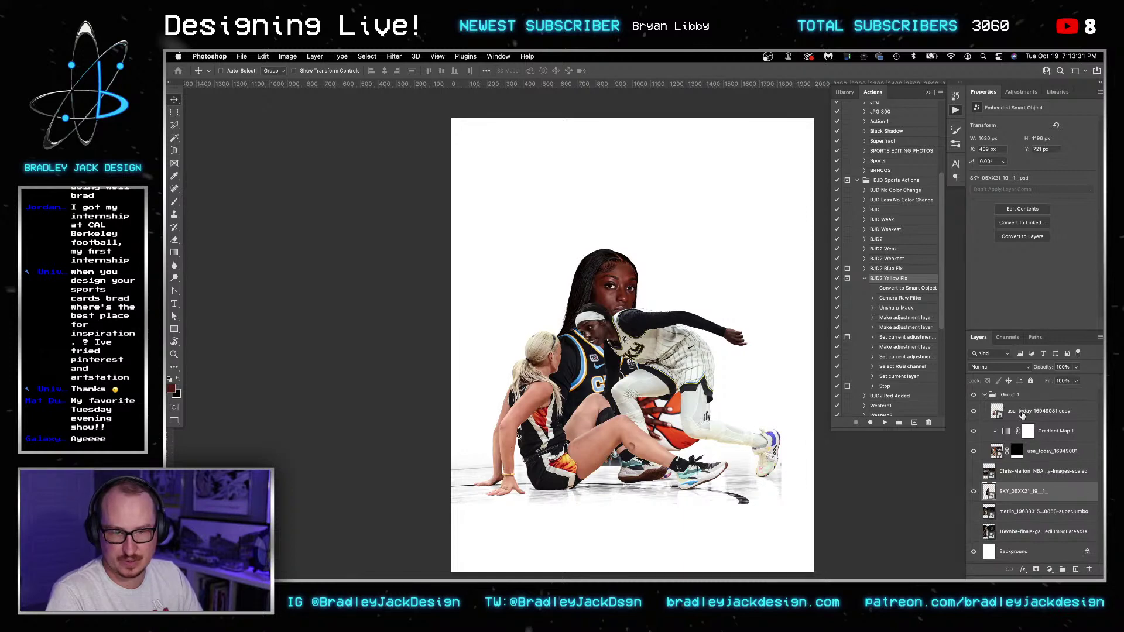
left_click(1062, 452)
left_click(1011, 395)
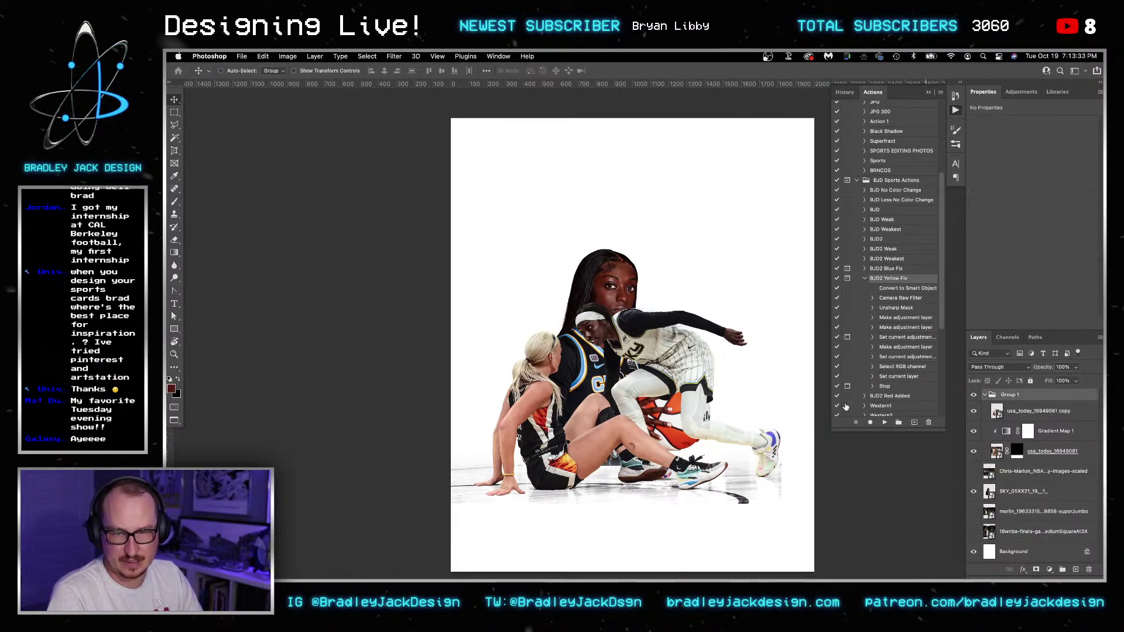
scroll(746, 429, "down", 5)
left_click_drag(698, 349, 700, 371)
- Scale Group 1 to about 83% and position the two players over the portrait's lower body
key("super+t")
left_click_drag(777, 468, 733, 430)
left_click_drag(696, 390, 706, 418)
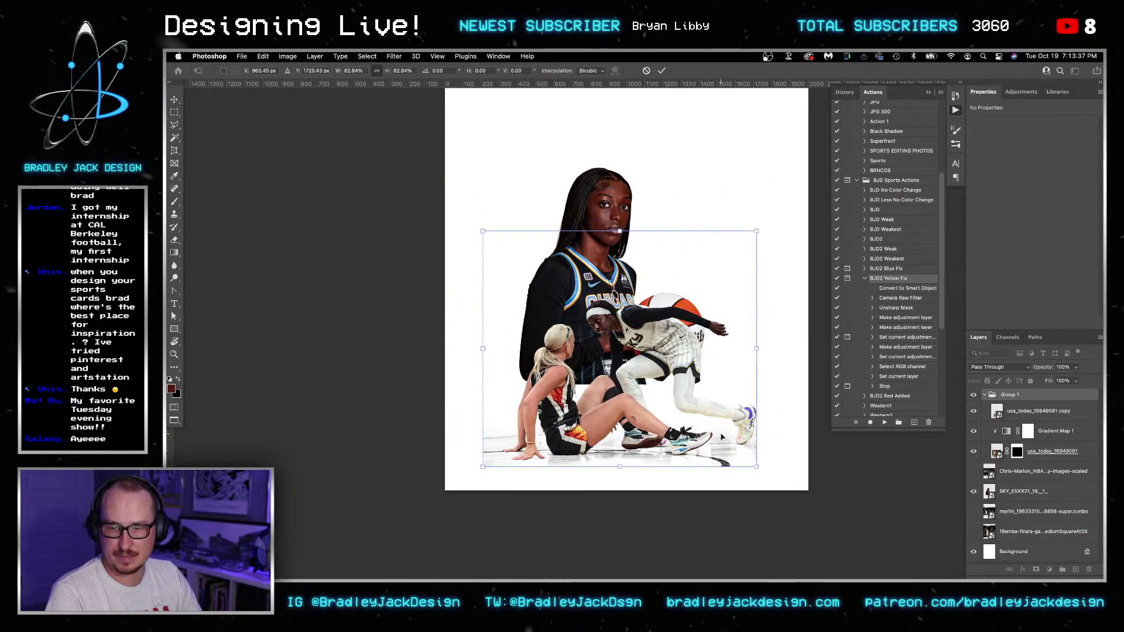
key("Return")
key("shift+Right")
key("shift+Down")
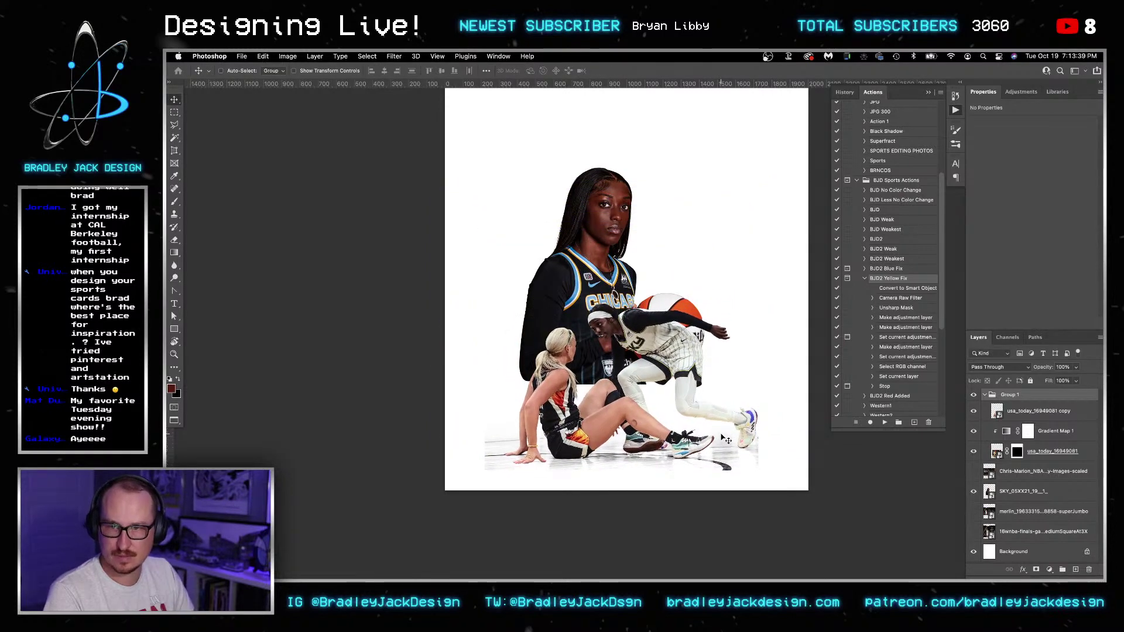
left_click_drag(740, 397, 732, 422)
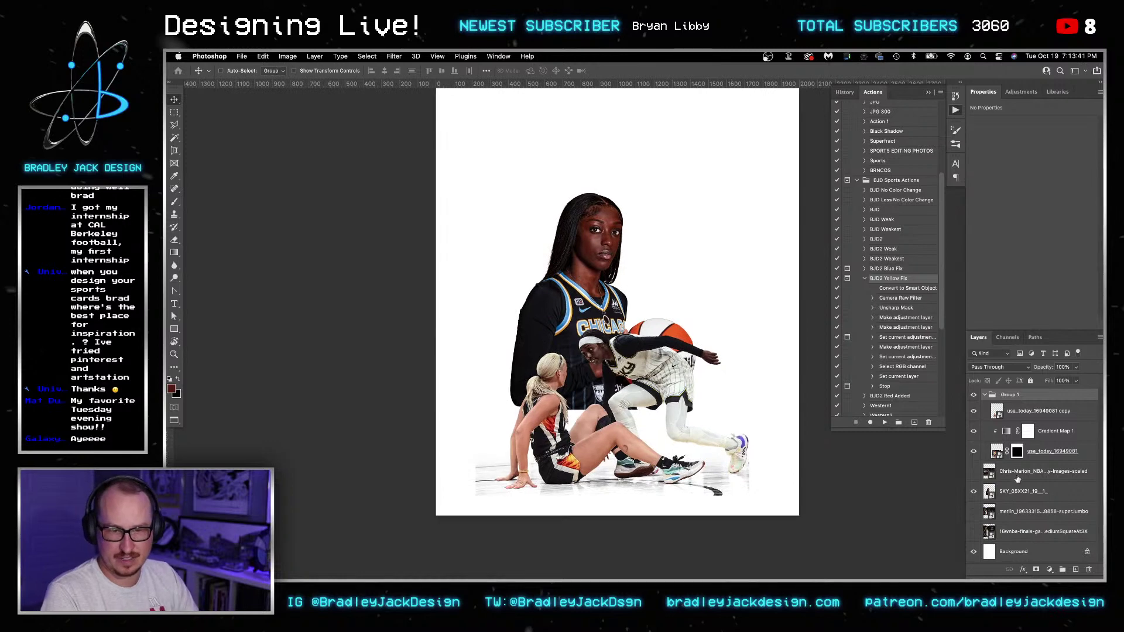
- Fill the layer mask of usa_today_16949081 with black to hide the court floor
right_click(1016, 454)
left_click(1006, 467)
key("super+z")
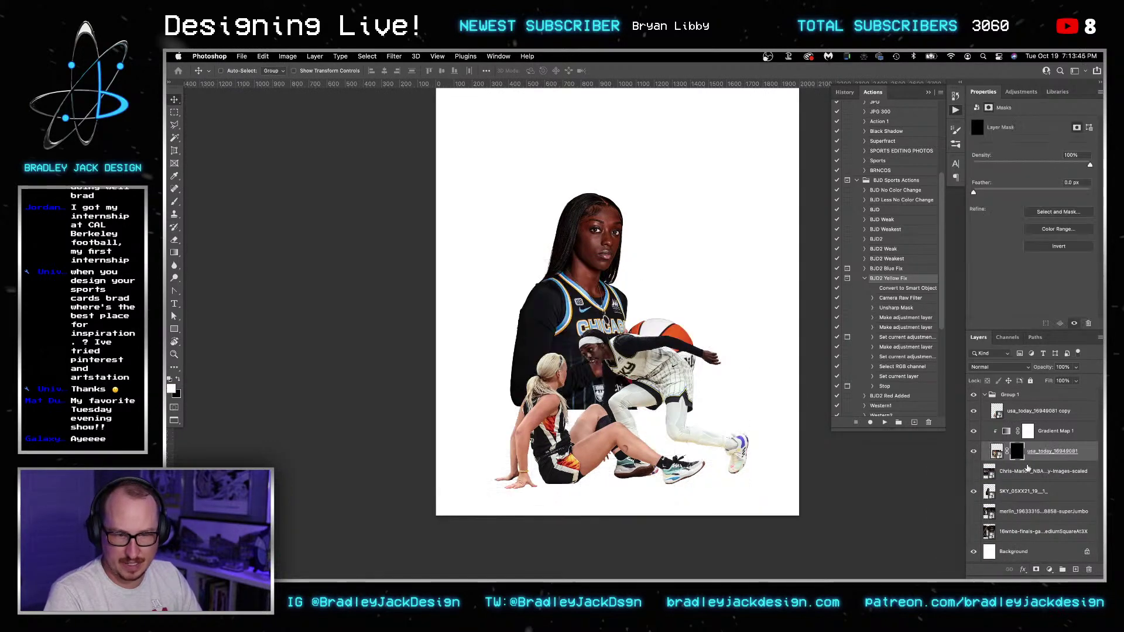
- Set up a soft Brush with 0% hardness and a flattened elliptical tip, enlarged to 400 px
key("b")
right_click(637, 340)
left_click_drag(677, 331, 690, 335)
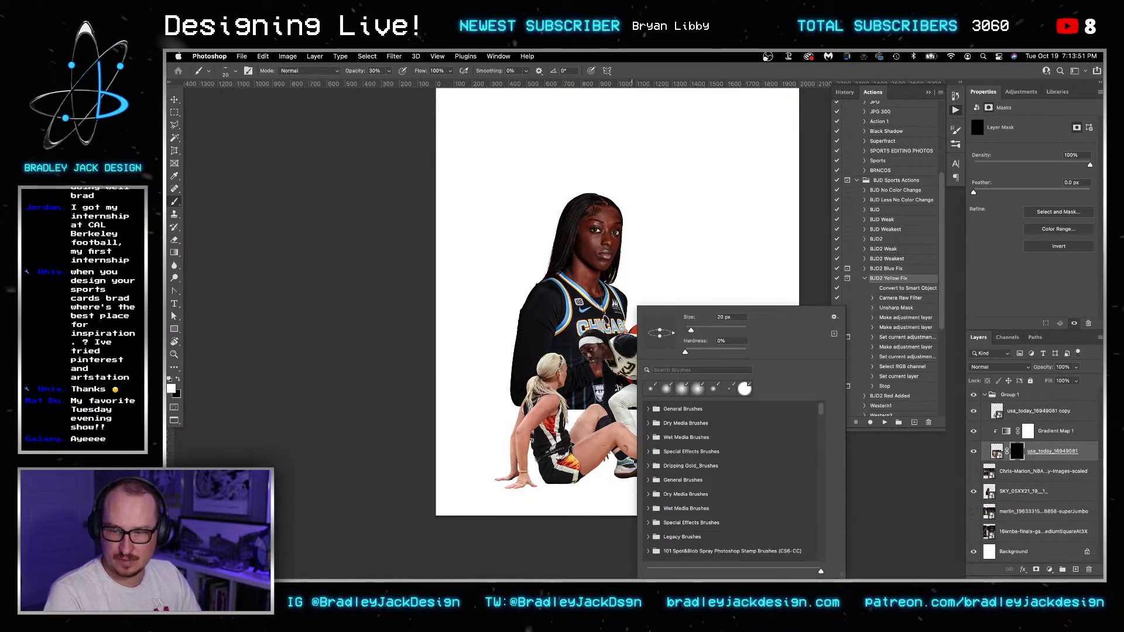
key("Return")
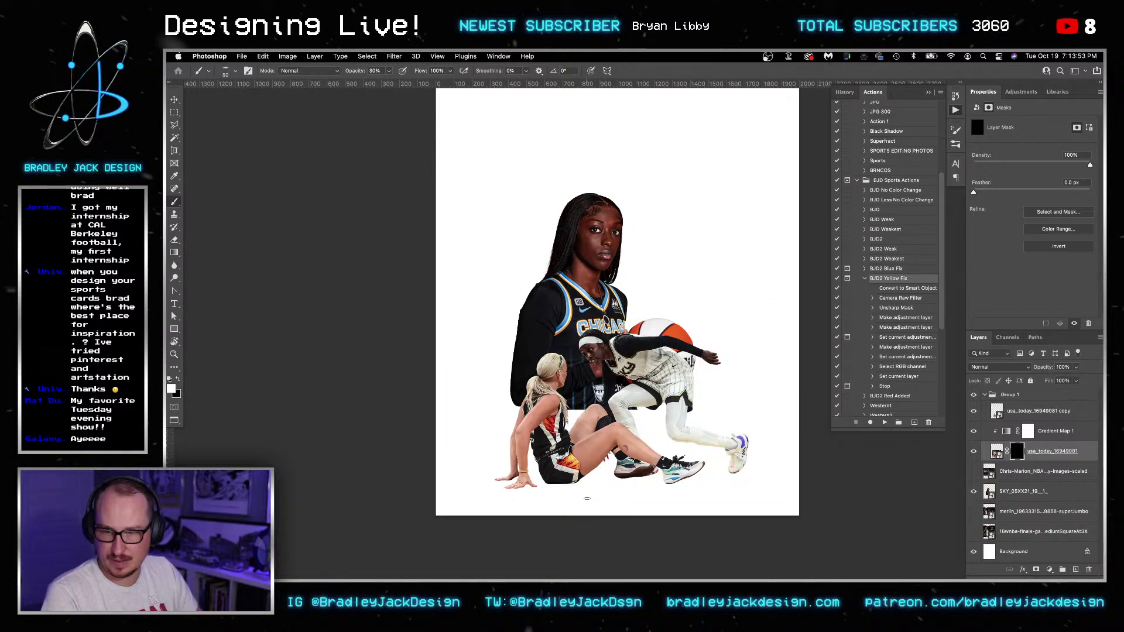
key("bracketright")
key("bracketright")
key("bracketright")
key("bracketright")
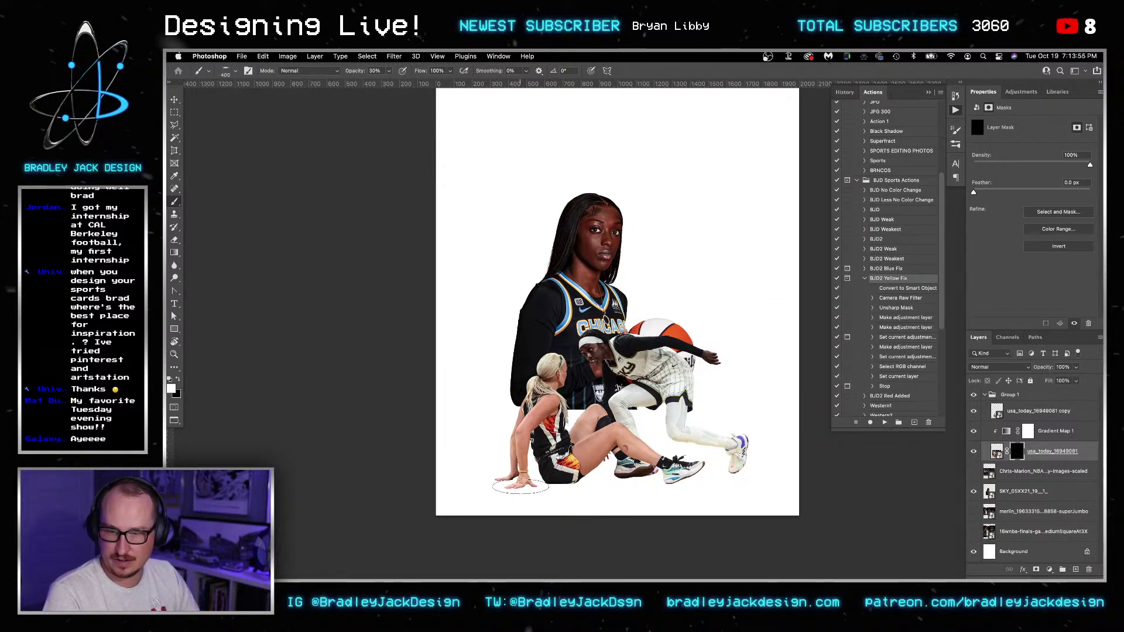
key("bracketleft")
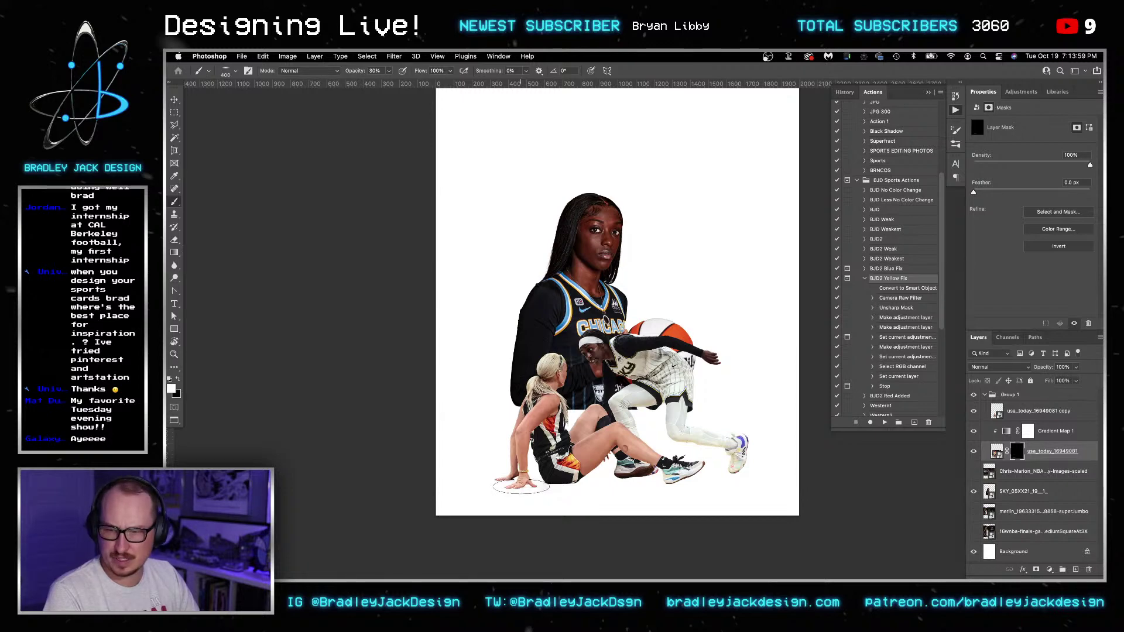
- Paint white on the mask of usa_today_16949081 to reveal the court floor beneath the two players
left_click_drag(568, 486, 673, 483)
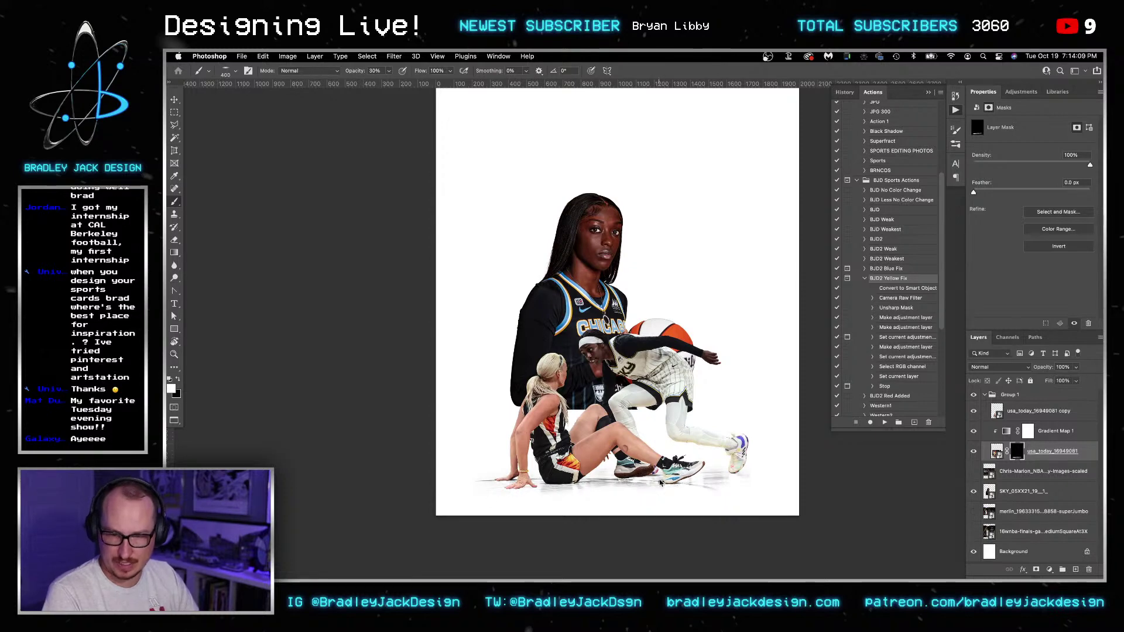
scroll(769, 473, "up", 5)
scroll(751, 472, "up", 3)
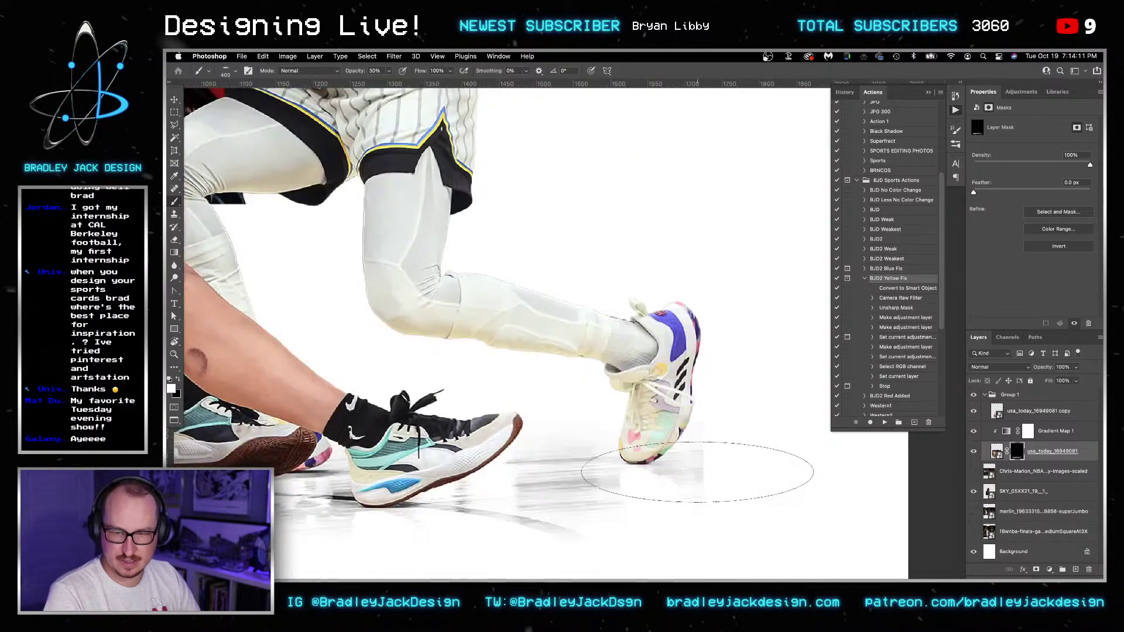
- Rotate the brush tip to 90°, shrink it to 175 px and paint black to fade the floor's hard edge beside the rear shoe
right_click(727, 481)
left_click_drag(768, 333, 755, 320)
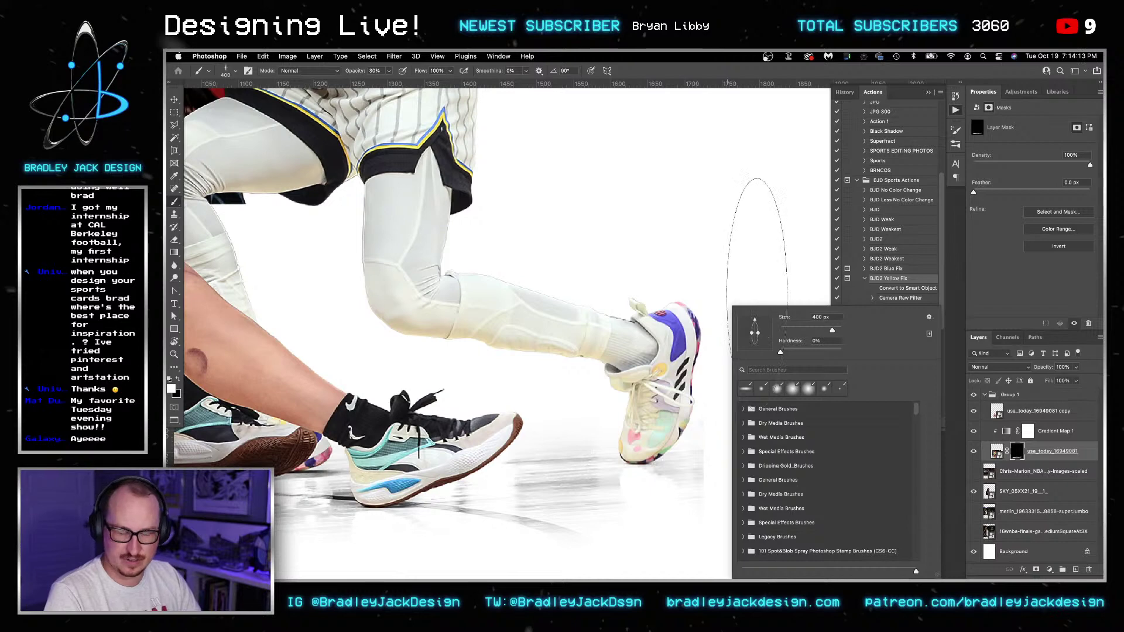
left_click(756, 293)
key("x")
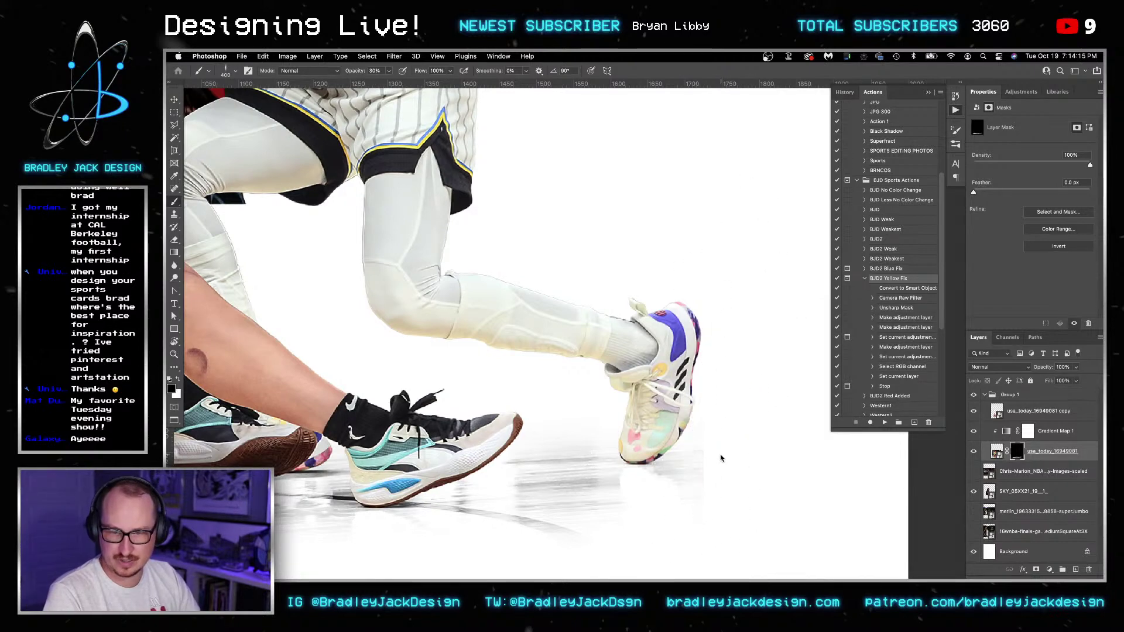
key("bracketleft")
key("bracketleft")
key("bracketleft")
key("bracketleft")
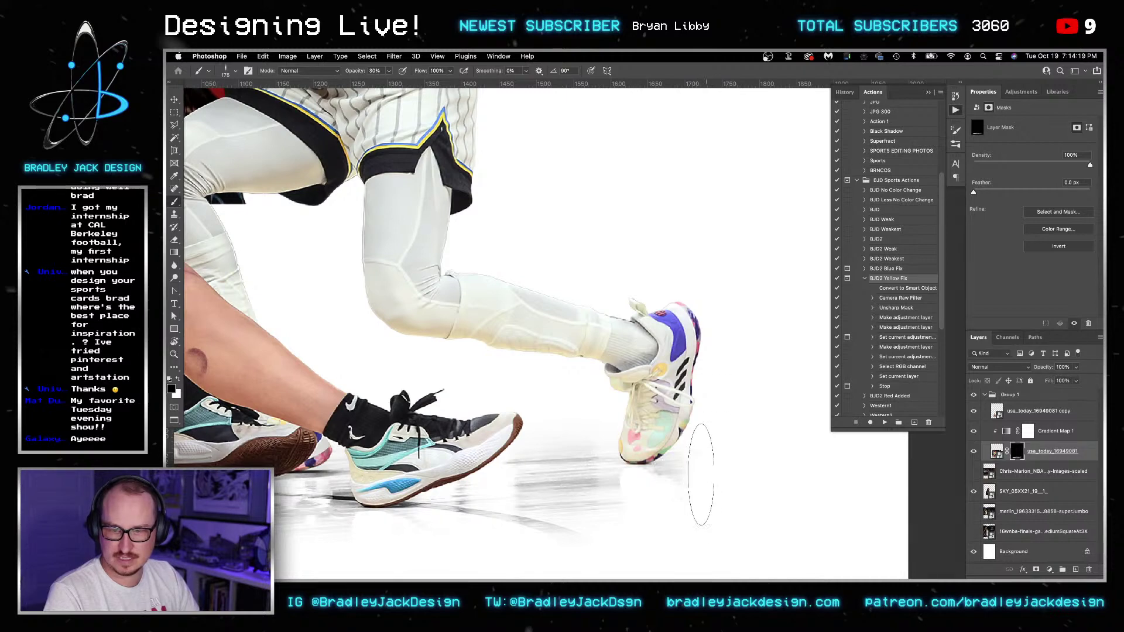
scroll(711, 436, "down", 2)
scroll(606, 352, "up", 3)
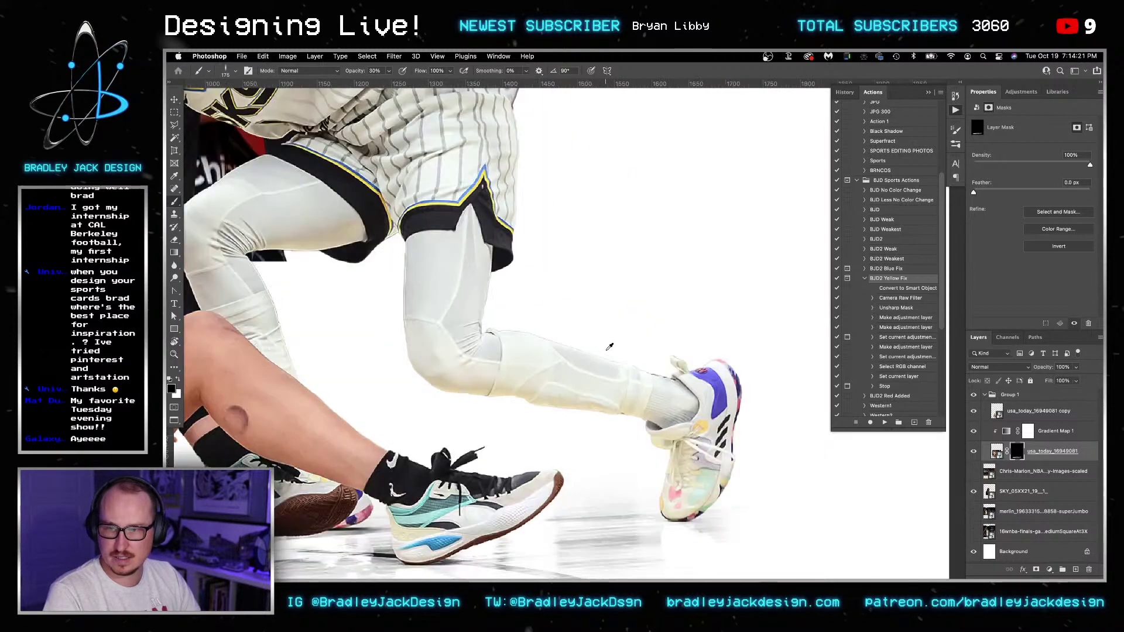
- Open the contents of the usa_today_16949081 copy smart object and clip the adjustments from Yellow Fix to Channel Mixer 1 onto Layer 2
key("v")
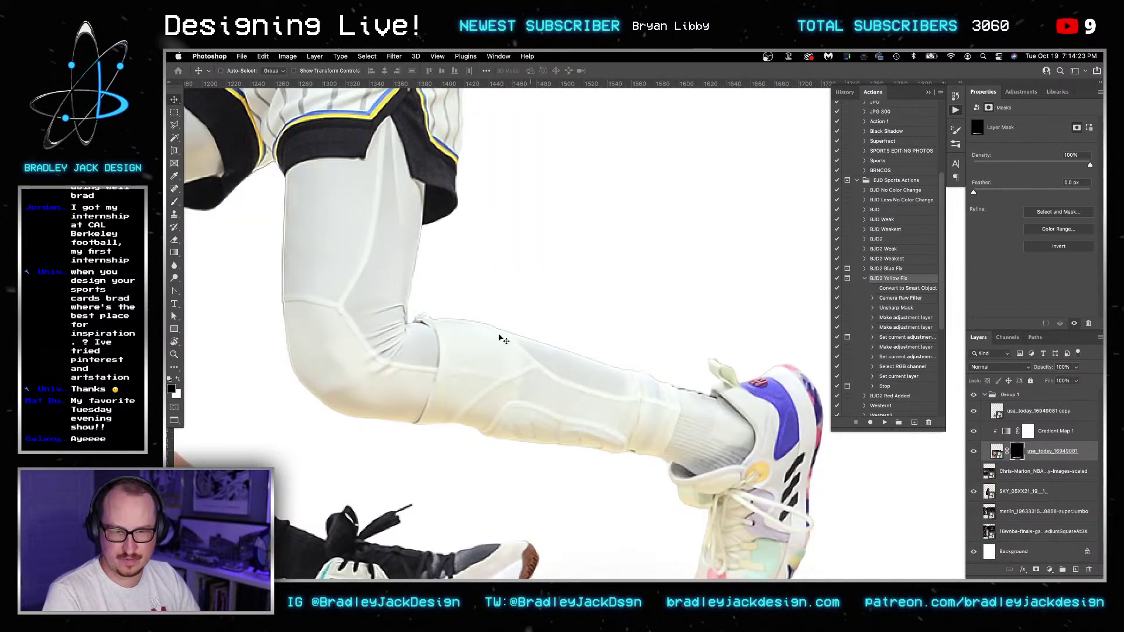
double_click(997, 410)
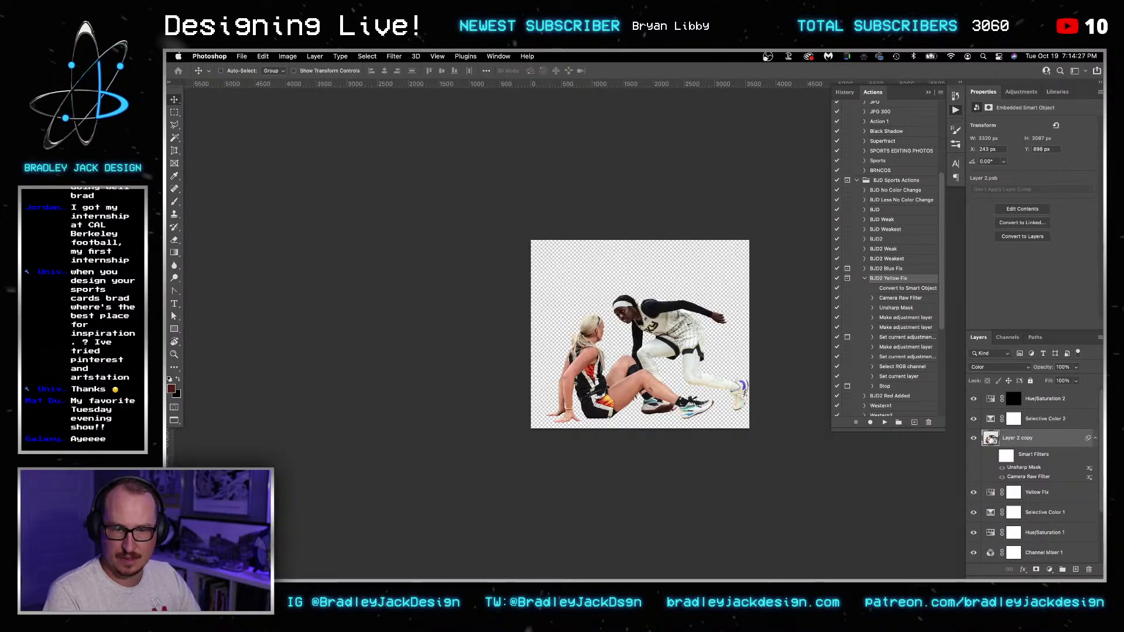
left_click(1039, 398)
scroll(1036, 404, "down", 3)
left_click(1033, 488, "shift")
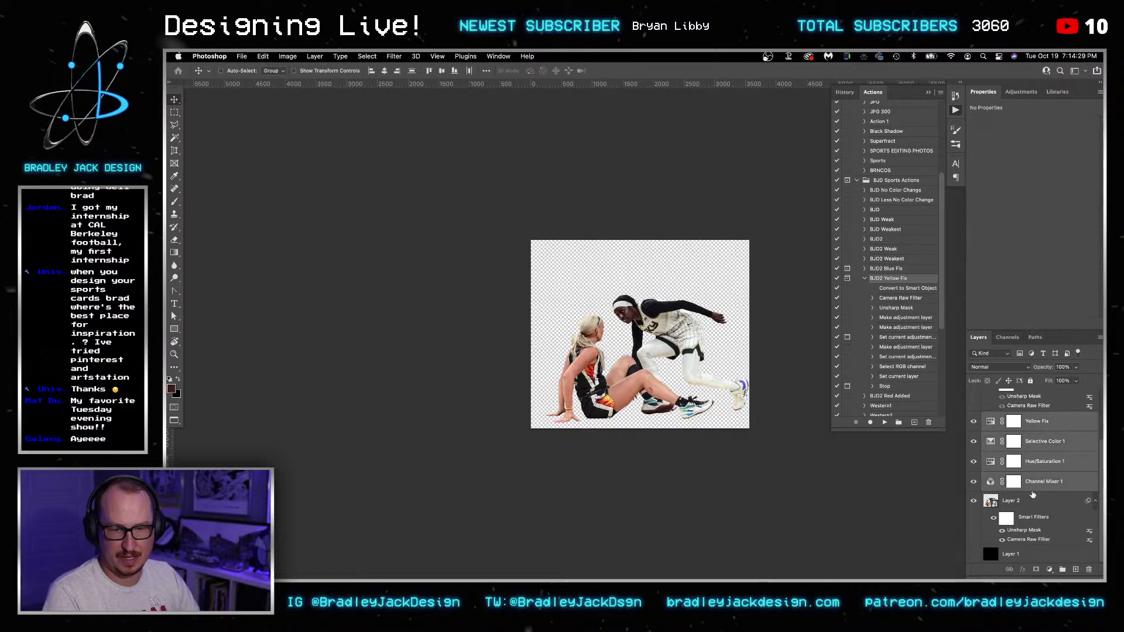
right_click(1033, 489)
left_click(960, 305)
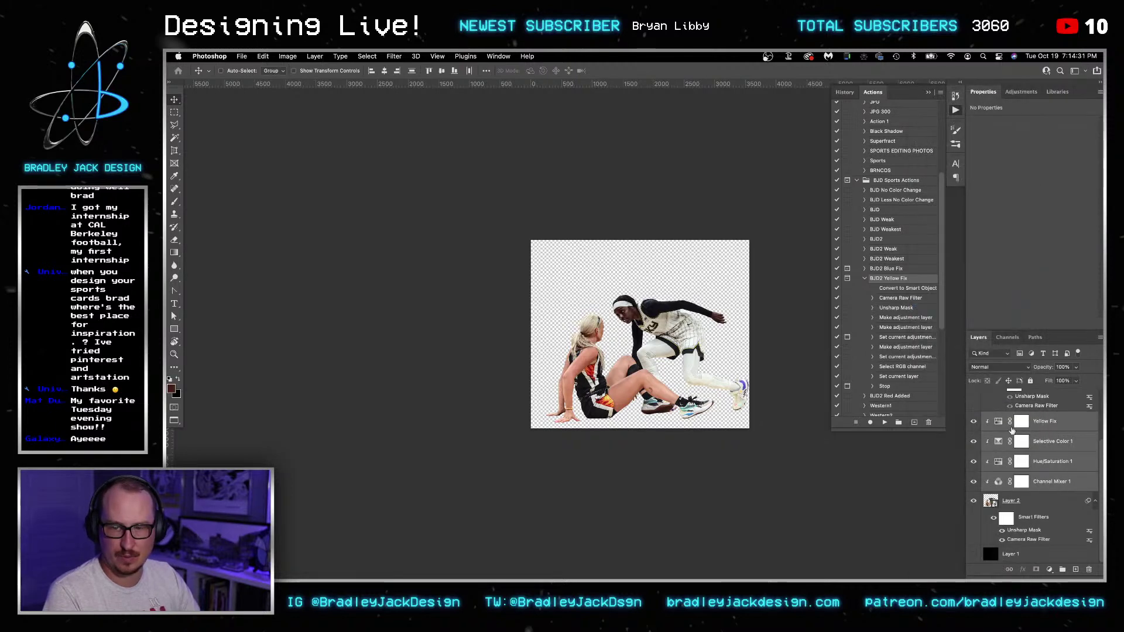
- Load Layer 2's outline as a selection, contract it slightly and apply it as a layer mask on Layer 2
left_click(990, 502, "super")
left_click(367, 57)
mouse_move(410, 200)
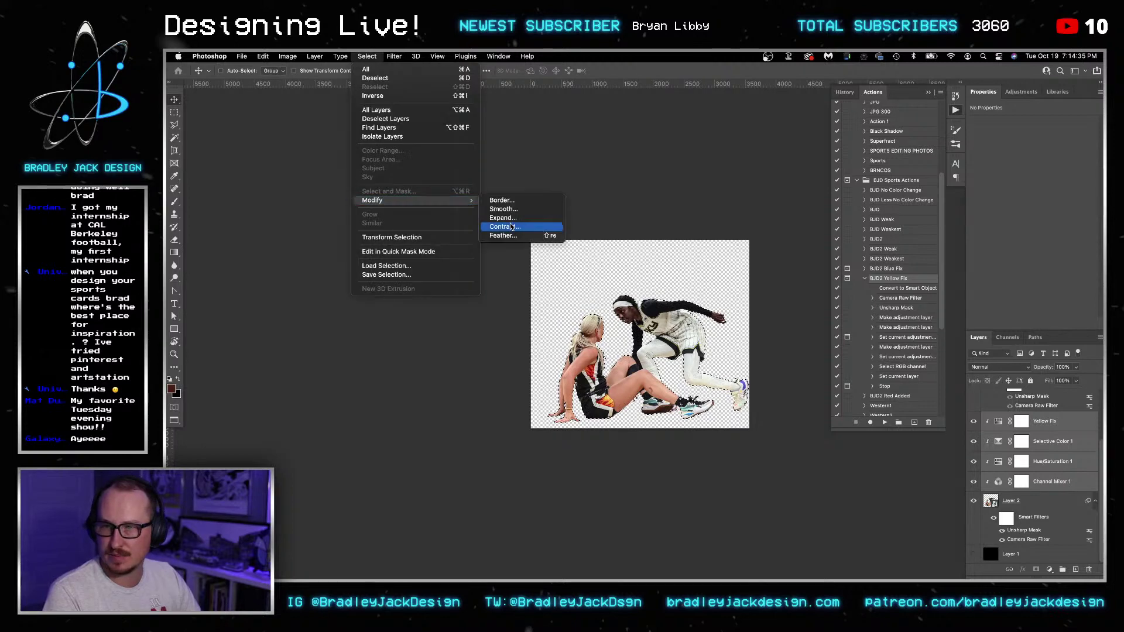
left_click(503, 217)
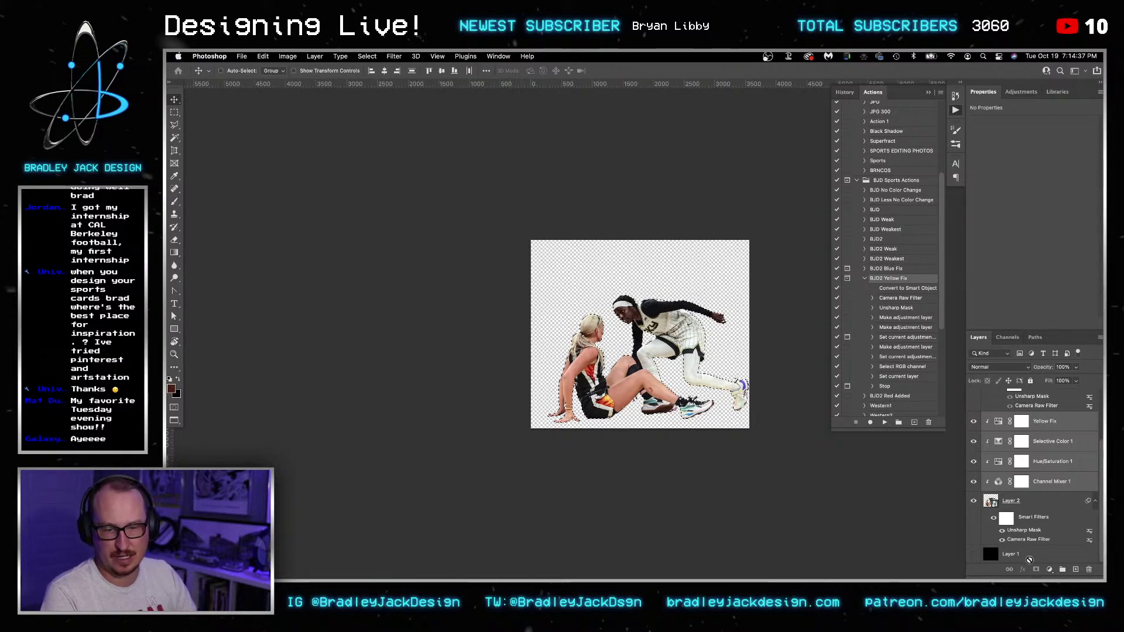
left_click(1017, 502)
left_click(1035, 570)
- Close the edited smart object contents, keeping the changes, and return to the poster document
key("super+grave")
key("b")
key("super+w")
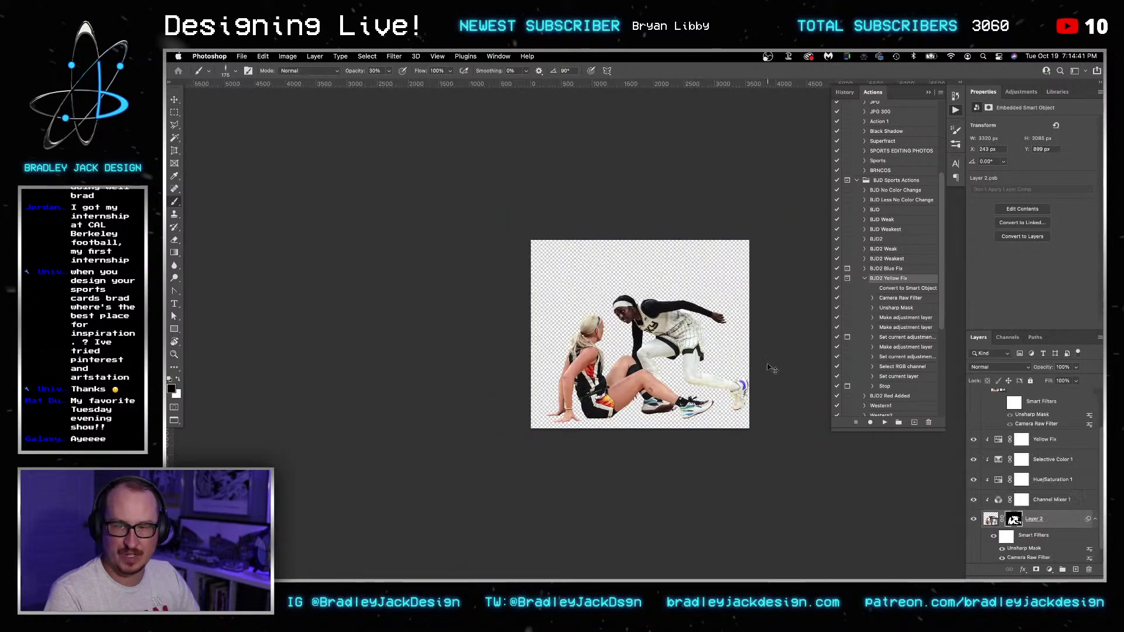
key("super+z")
key("super+w")
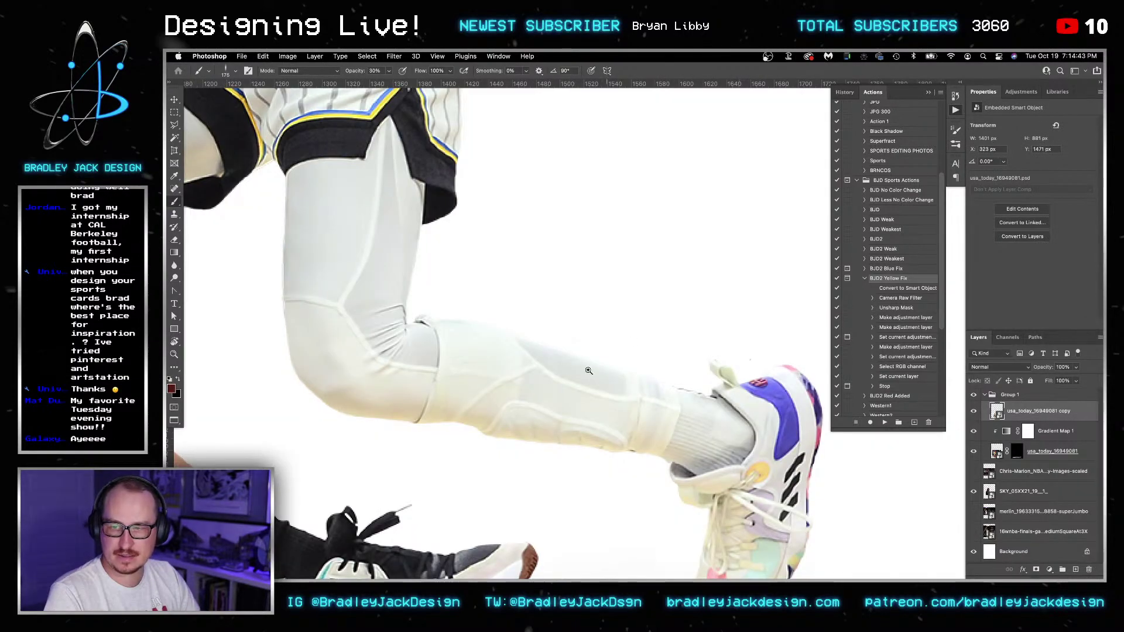
- Examine the trimmed player edges and the overall poster composition
key("z")
left_click(539, 361, "alt")
left_click(539, 361, "alt")
left_click(539, 361, "alt")
left_click(539, 362, "alt")
left_click_drag(516, 347, 553, 389)
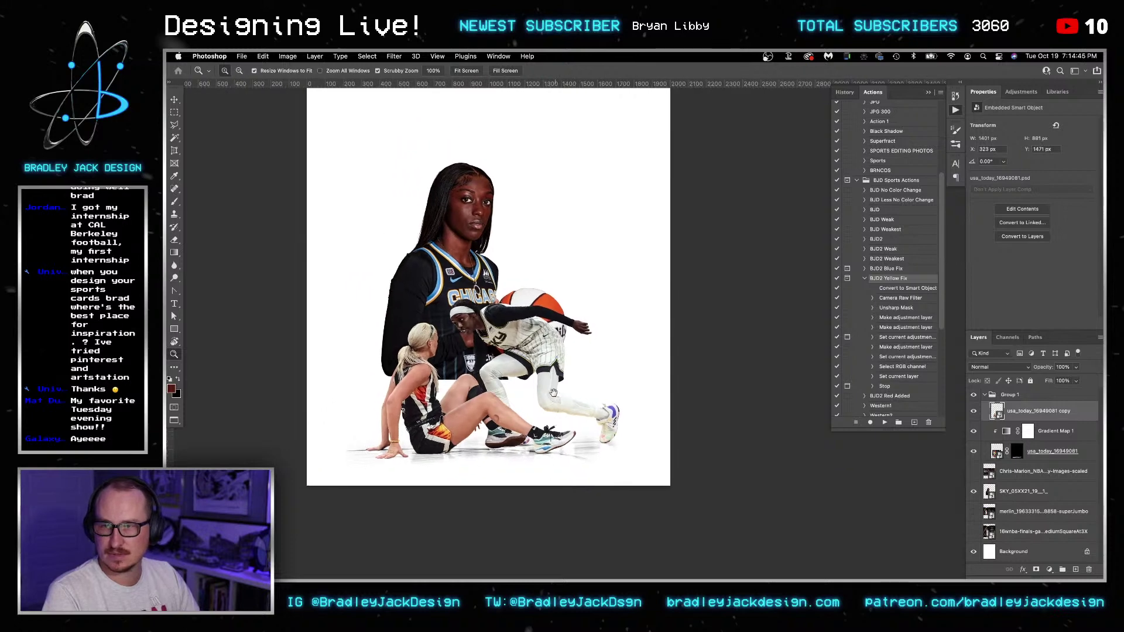
left_click(552, 388, "alt")
key("v")
left_click_drag(537, 345, 594, 373)
left_click(665, 356, "super")
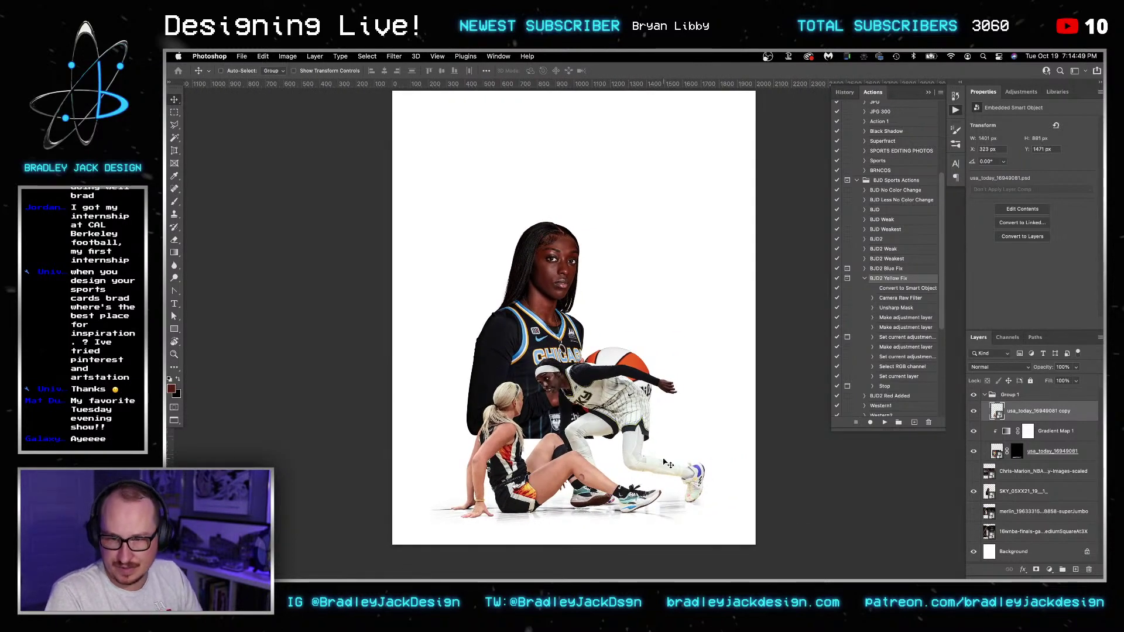
- Scale the Chicago Sky portrait up to about 1671 px wide and move it so the head sits near the poster's upper edge
left_click(1021, 491)
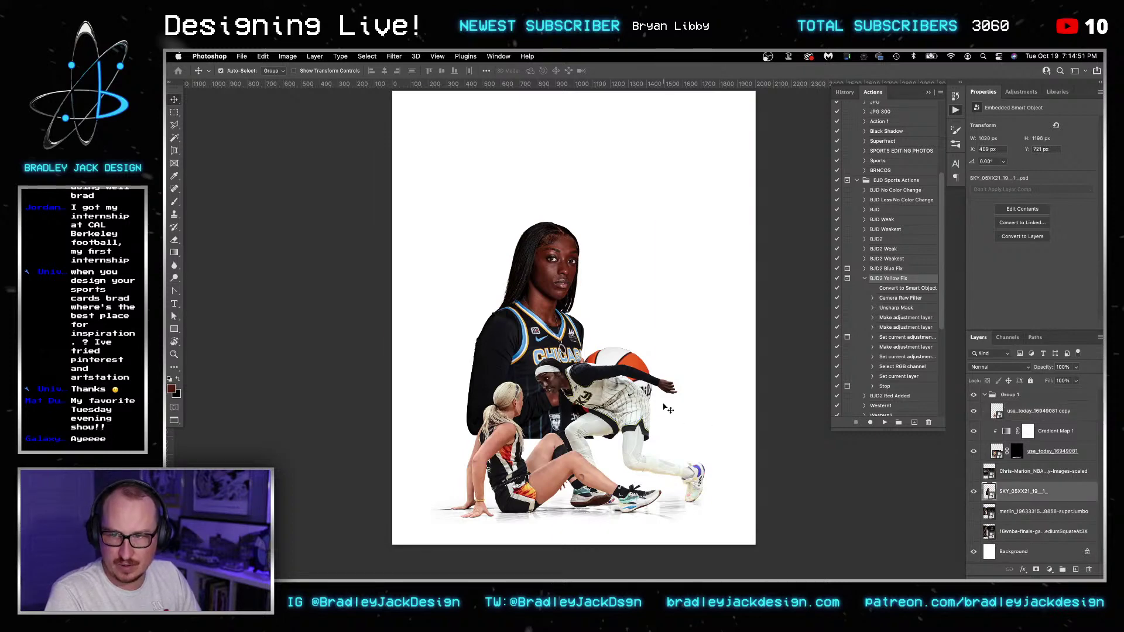
key("super+t")
left_click_drag(757, 440, 851, 507)
left_click_drag(777, 472, 802, 413)
key("super+minus")
key("Return")
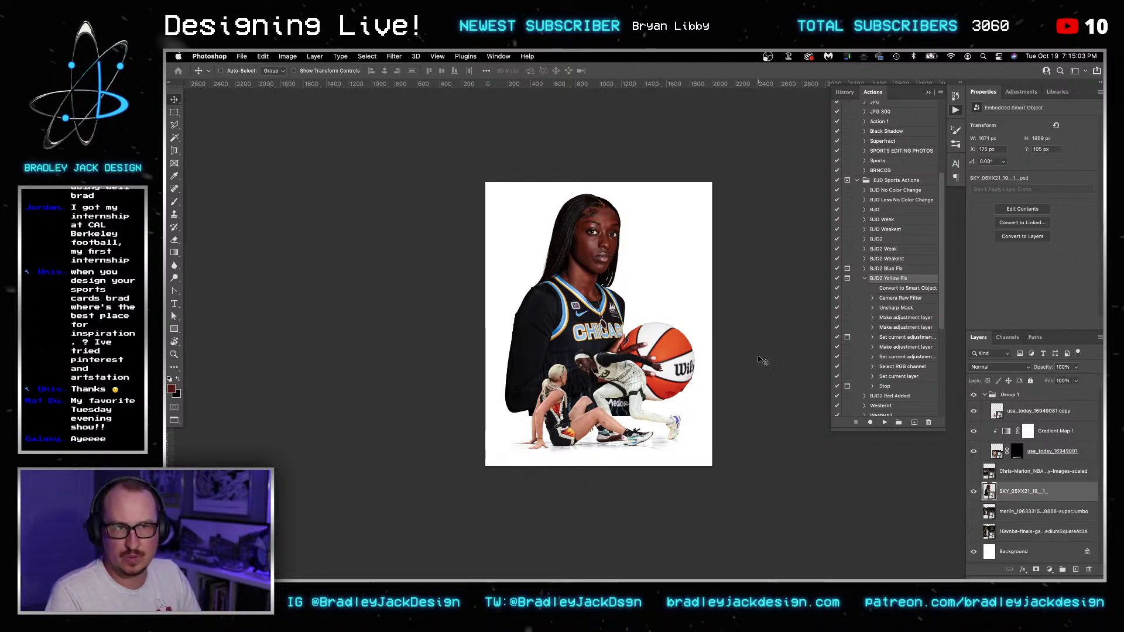
- Review the enlarged portrait composition without the interface panels and select the Background layer
key("Tab")
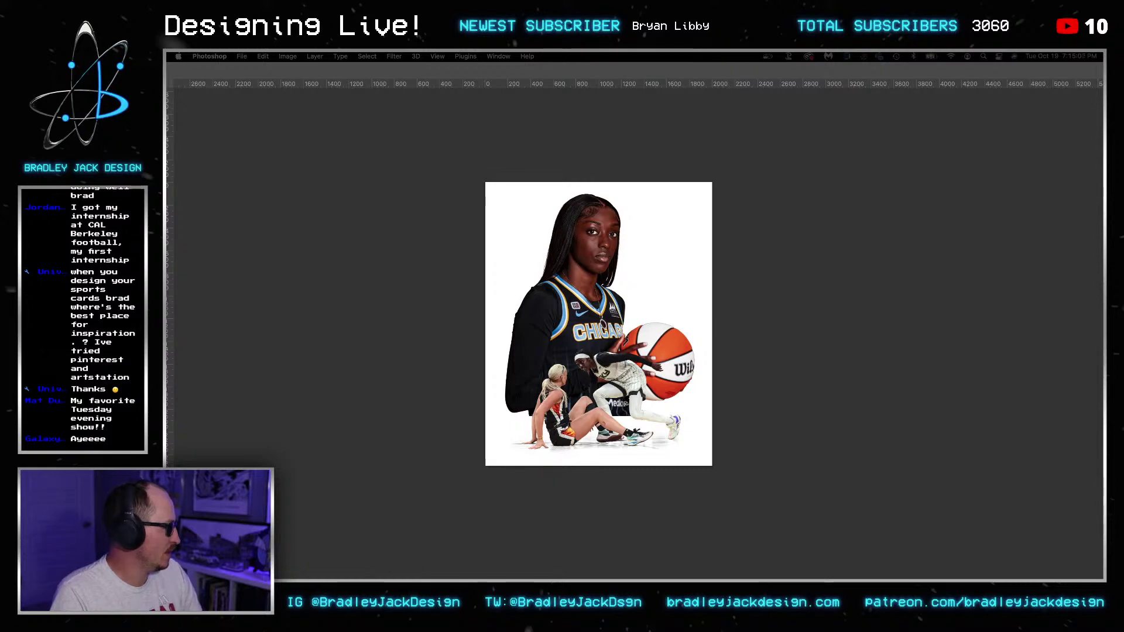
left_click(513, 321)
key("z")
mouse_move(682, 371)
left_mouse_down()
mouse_move(749, 370)
mouse_move(685, 365)
left_mouse_up()
mouse_move(755, 560)
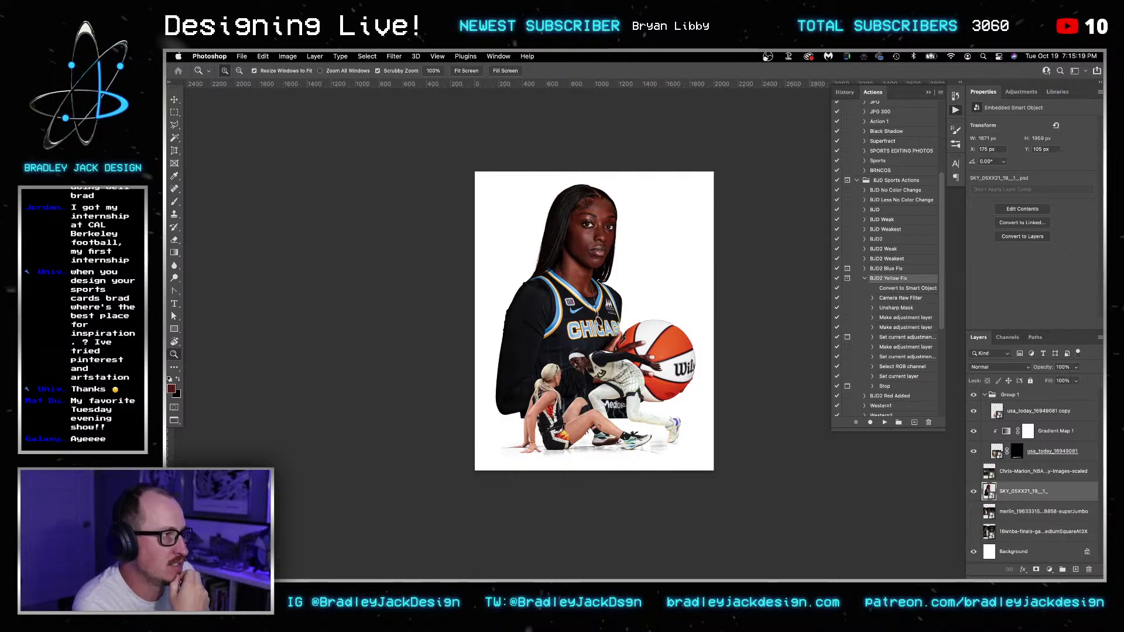
left_click(608, 327, "super")
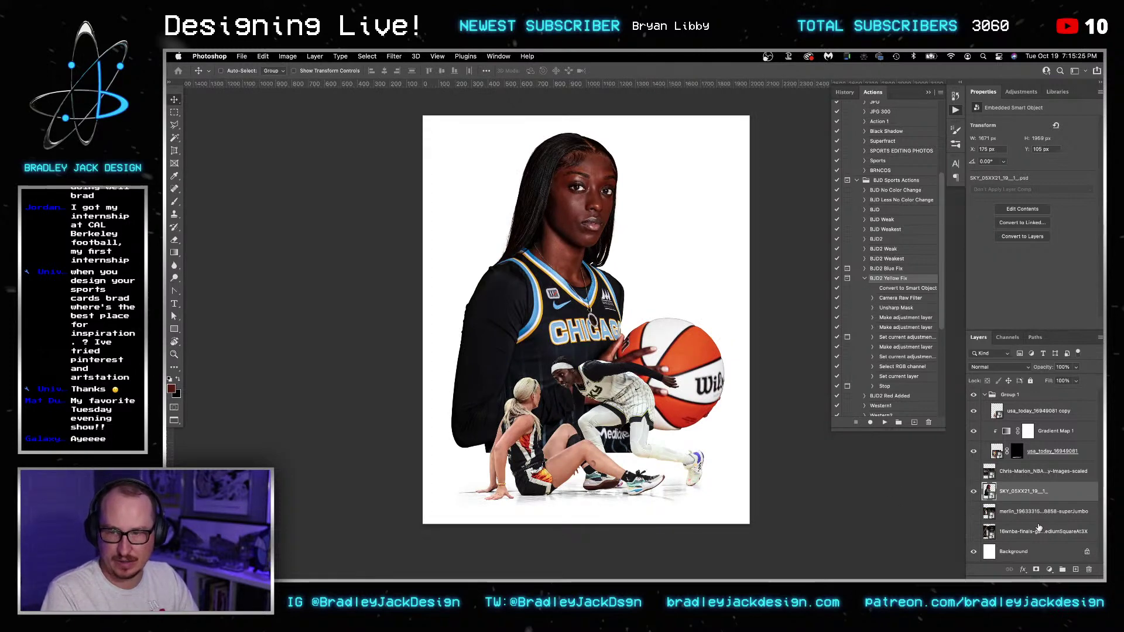
left_click(1025, 554)
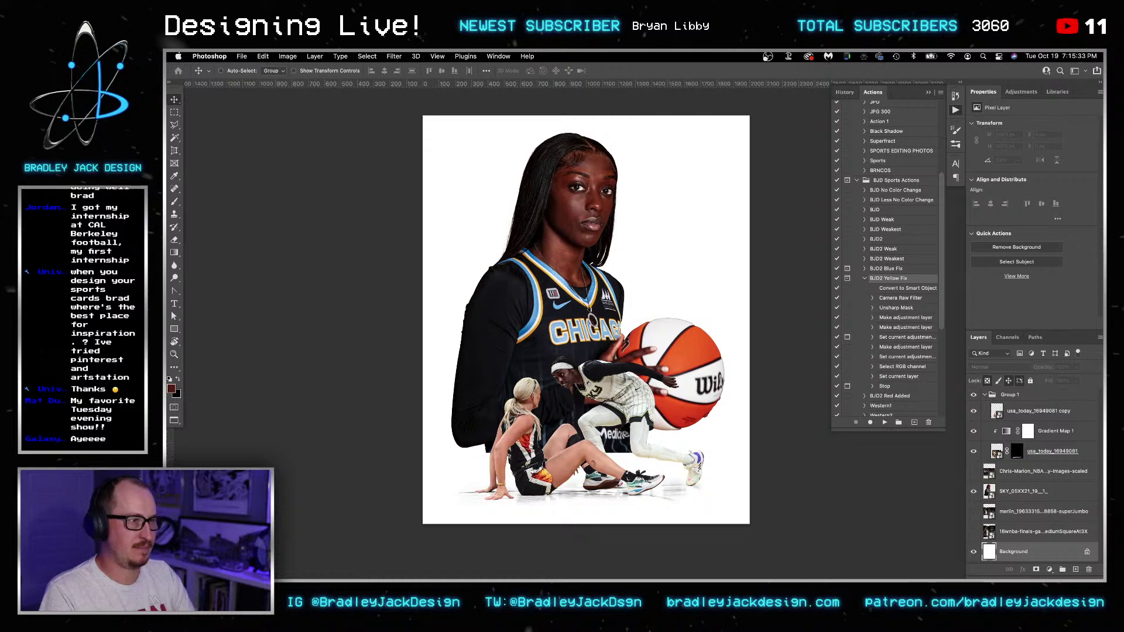
key("Tab")
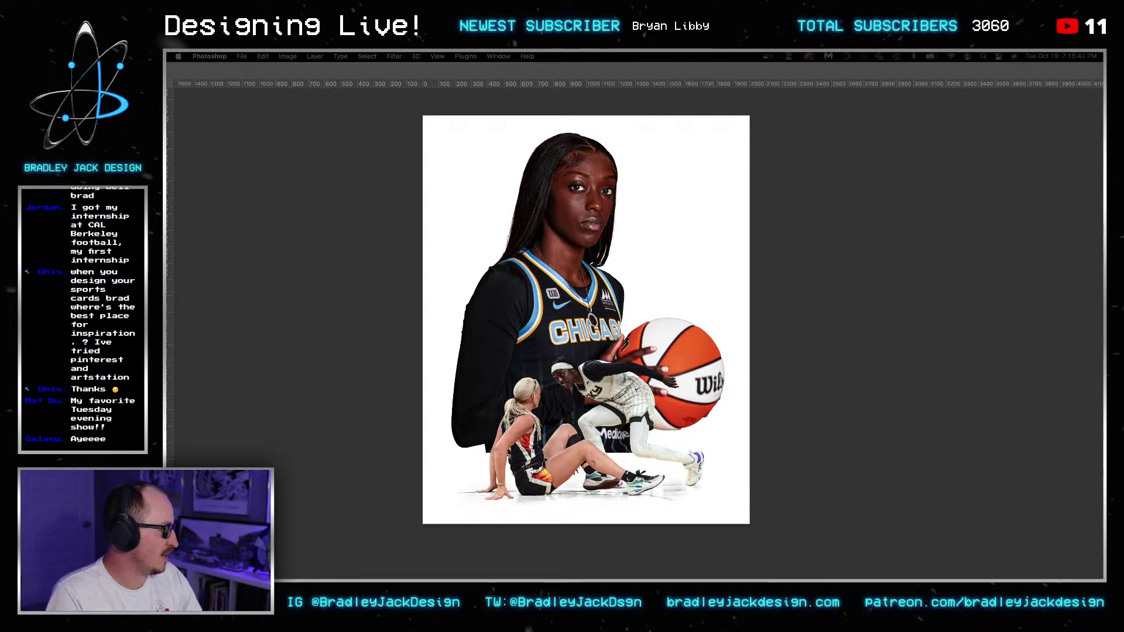
- Switch to Envato Elements in Safari and search all items for "blue sky"
left_click_drag(1104, 159, 831, 72)
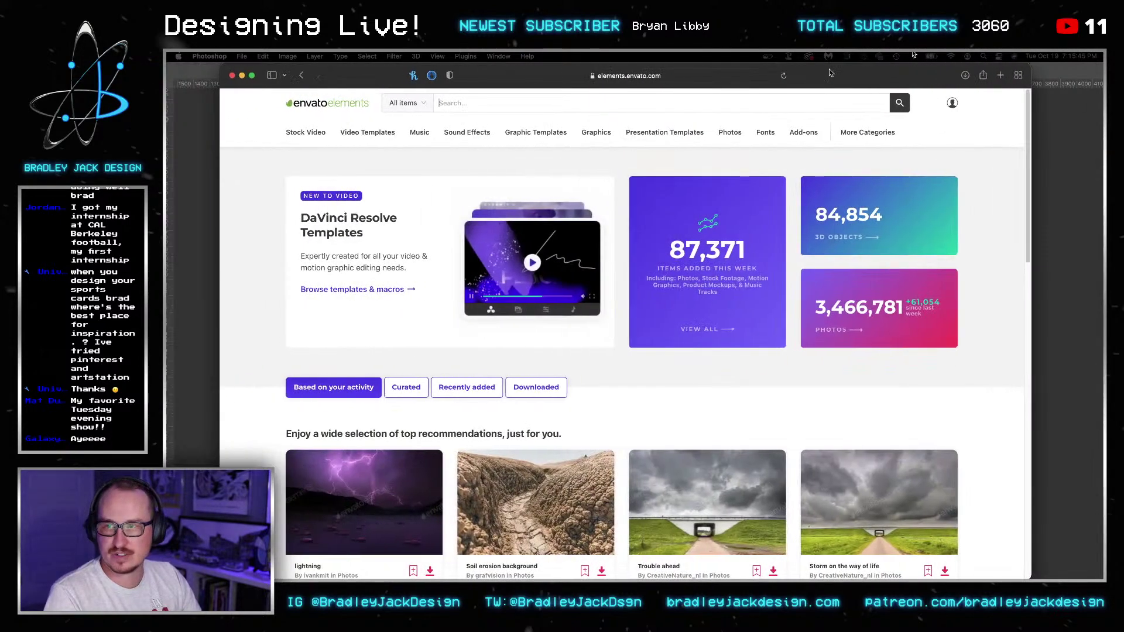
left_click(602, 106)
type("blue sky")
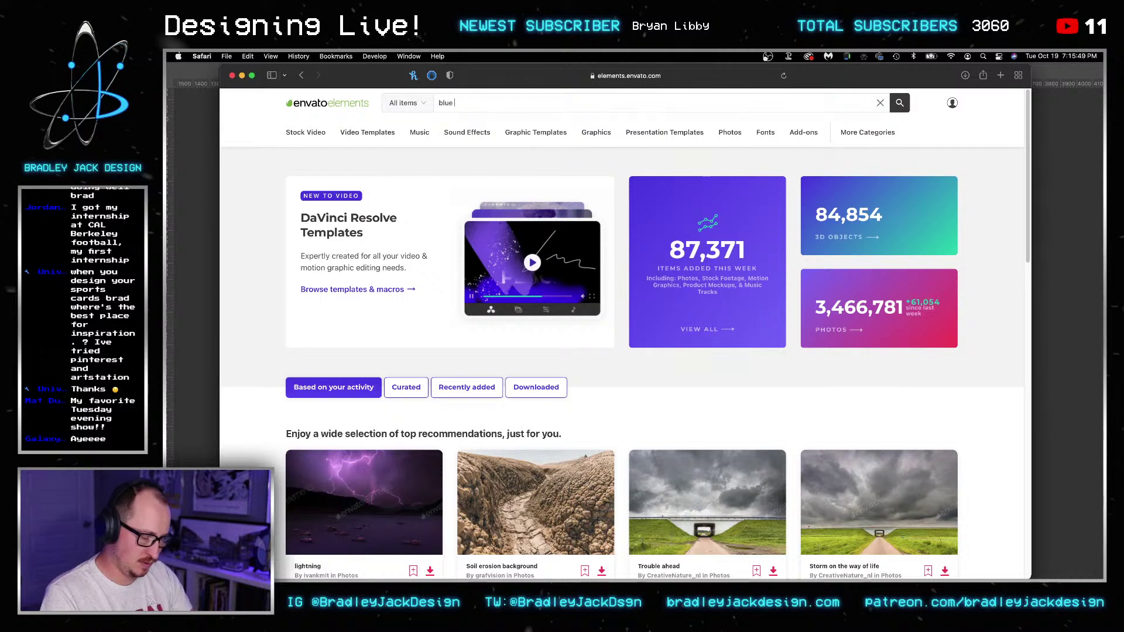
key("Return")
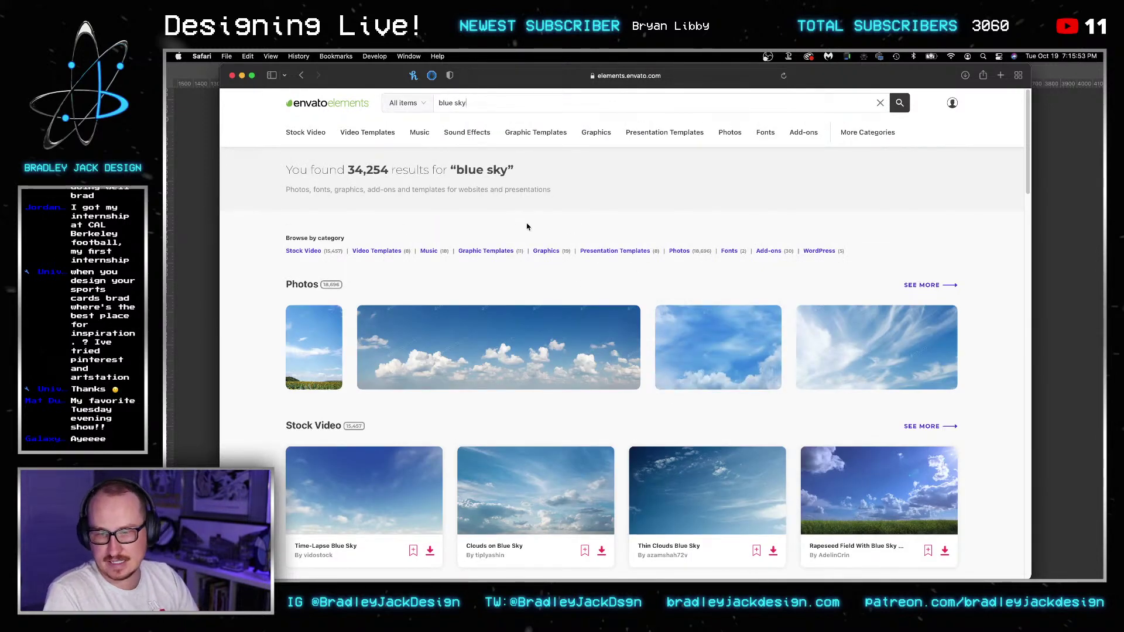
- Browse the blue sky results across categories and narrow them to photos only
scroll(533, 215, "down", 5)
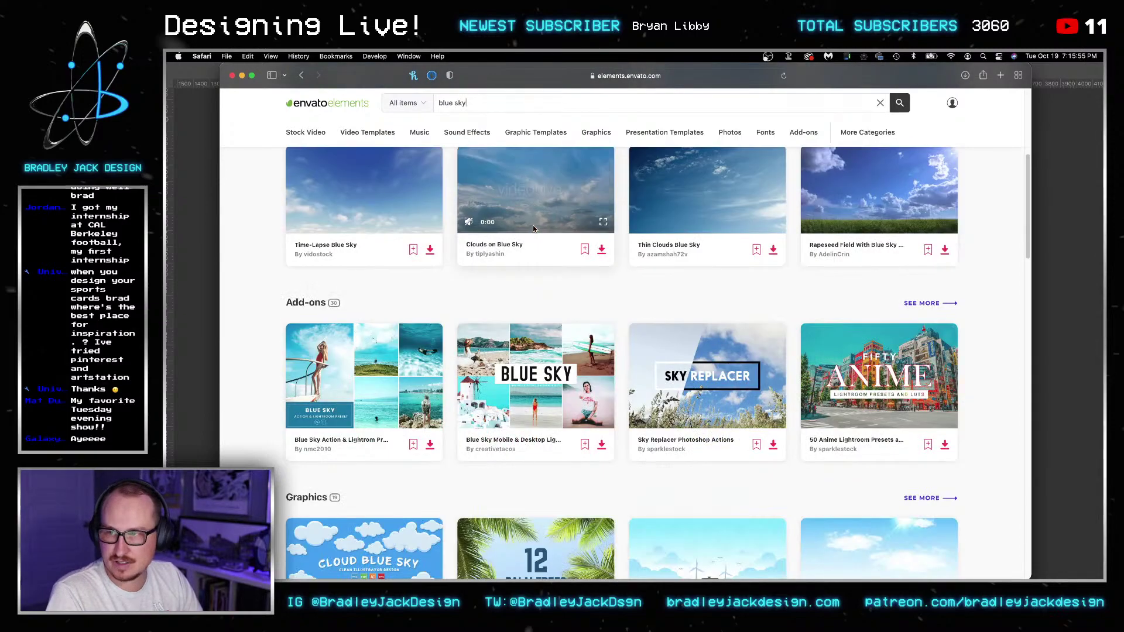
scroll(533, 225, "down", 12)
scroll(531, 227, "down", 9)
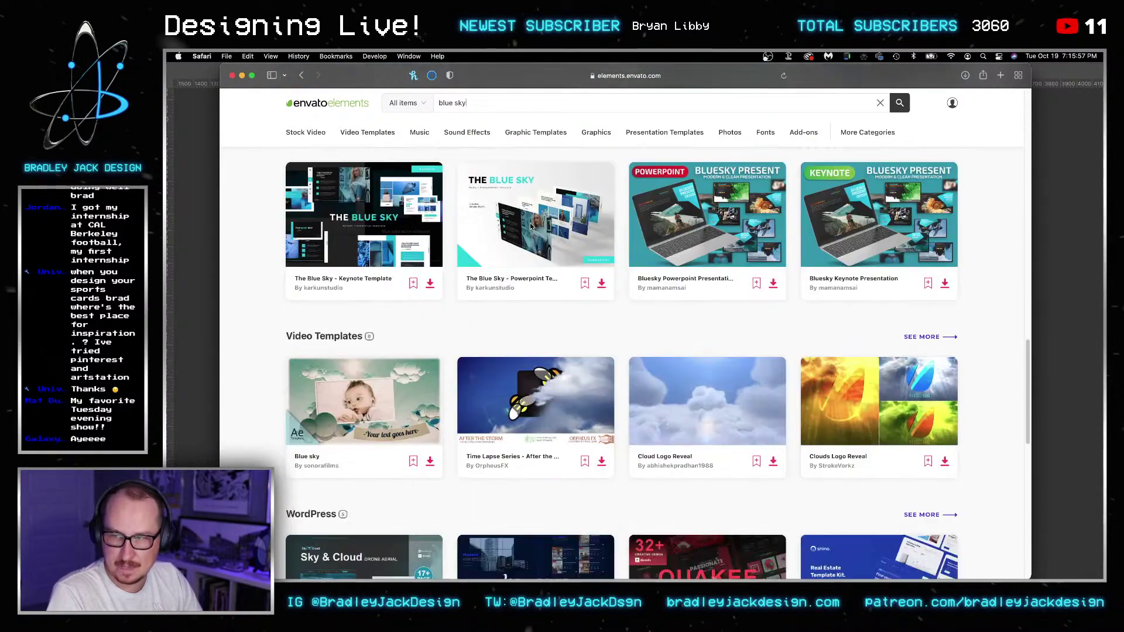
scroll(507, 248, "up", 6)
scroll(502, 263, "up", 14)
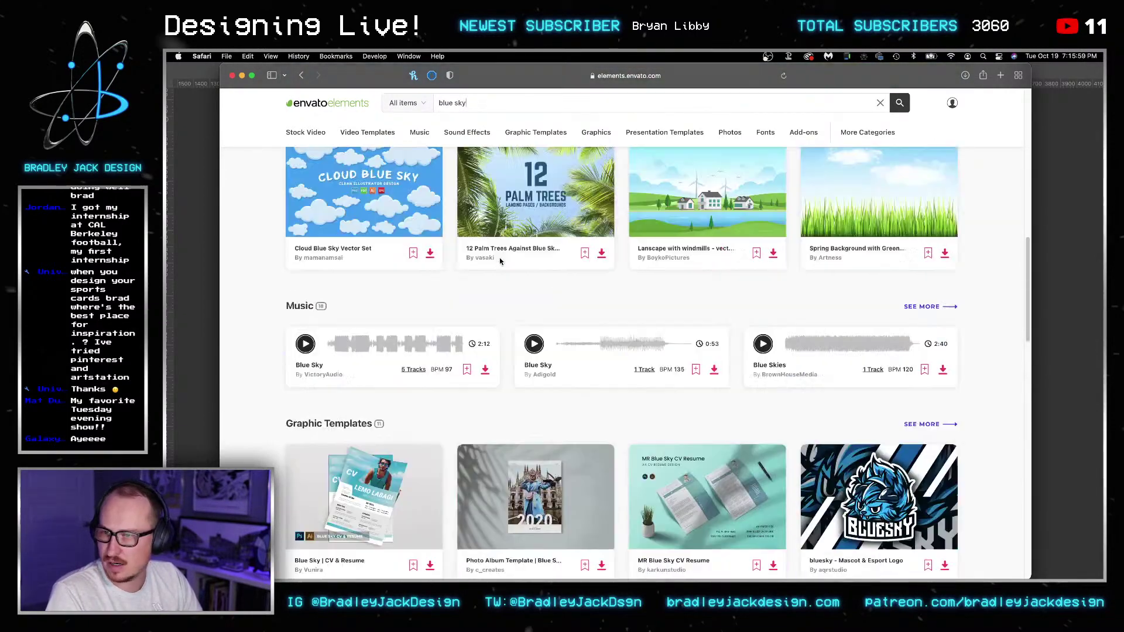
scroll(499, 261, "up", 8)
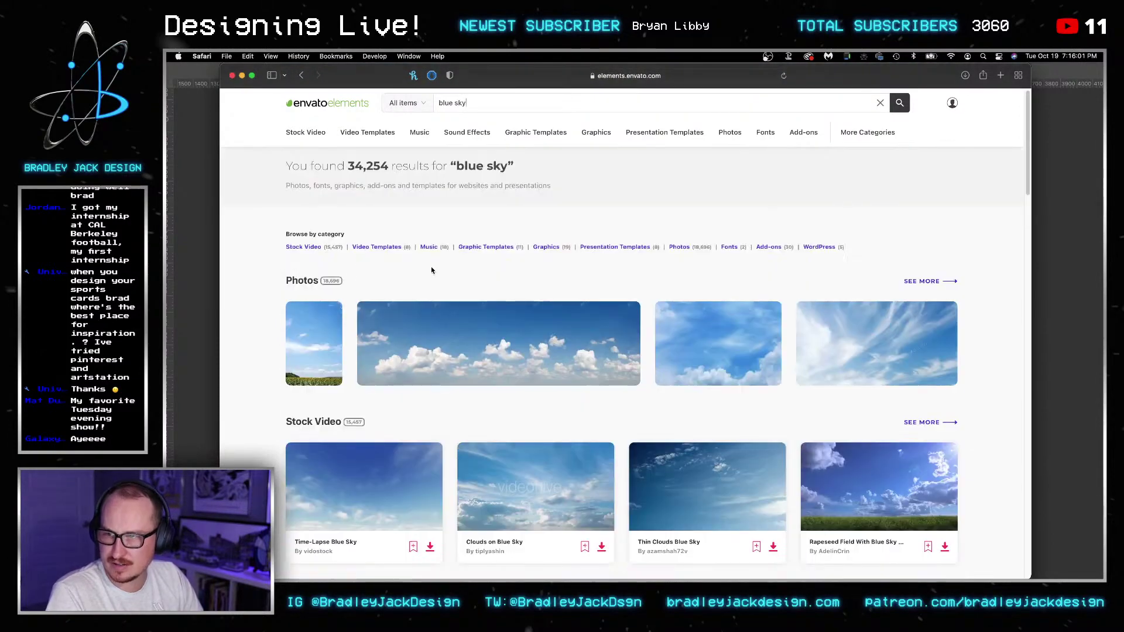
left_click(304, 281)
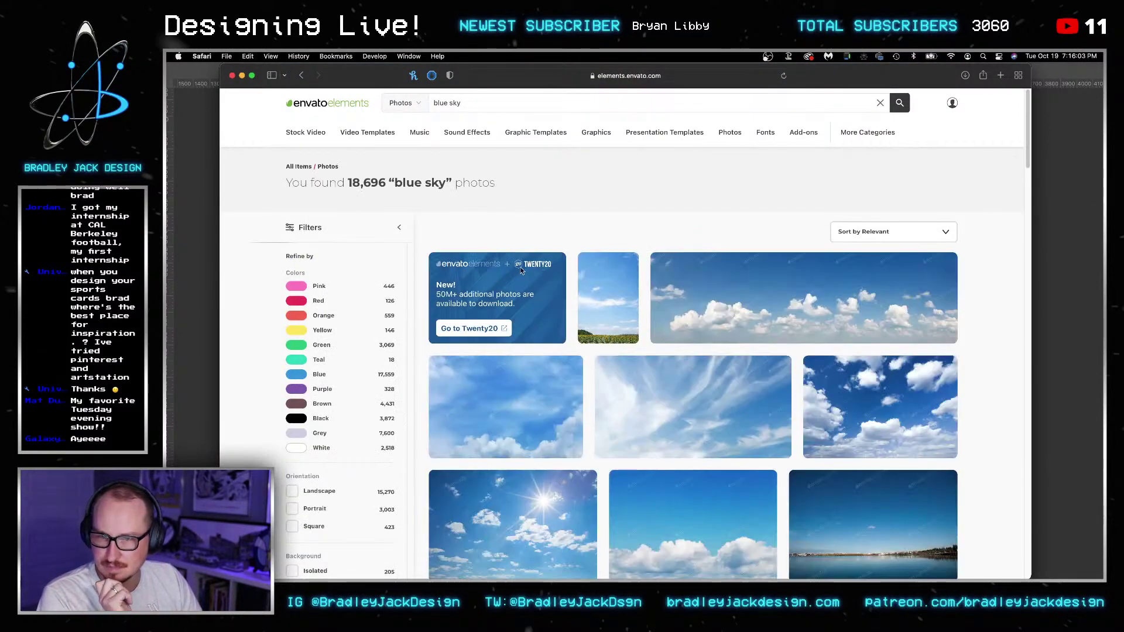
- Search the photos for "chicago sky" and browse the results for a suitable background image
left_click(495, 102)
key("super+a")
type("ch")
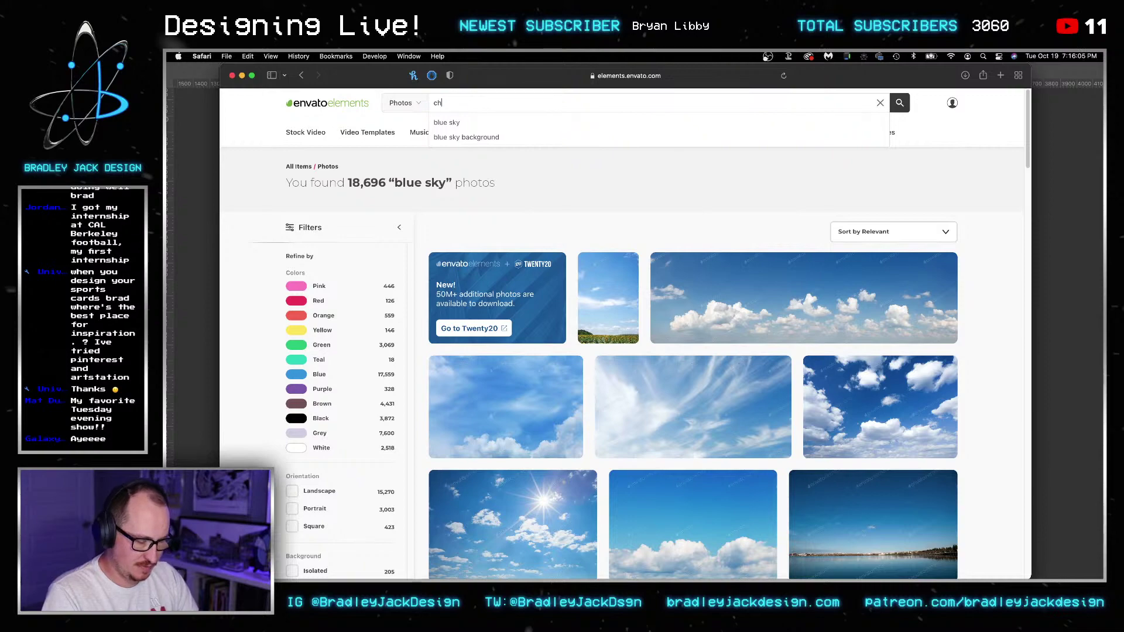
type("icago sky")
key("Return")
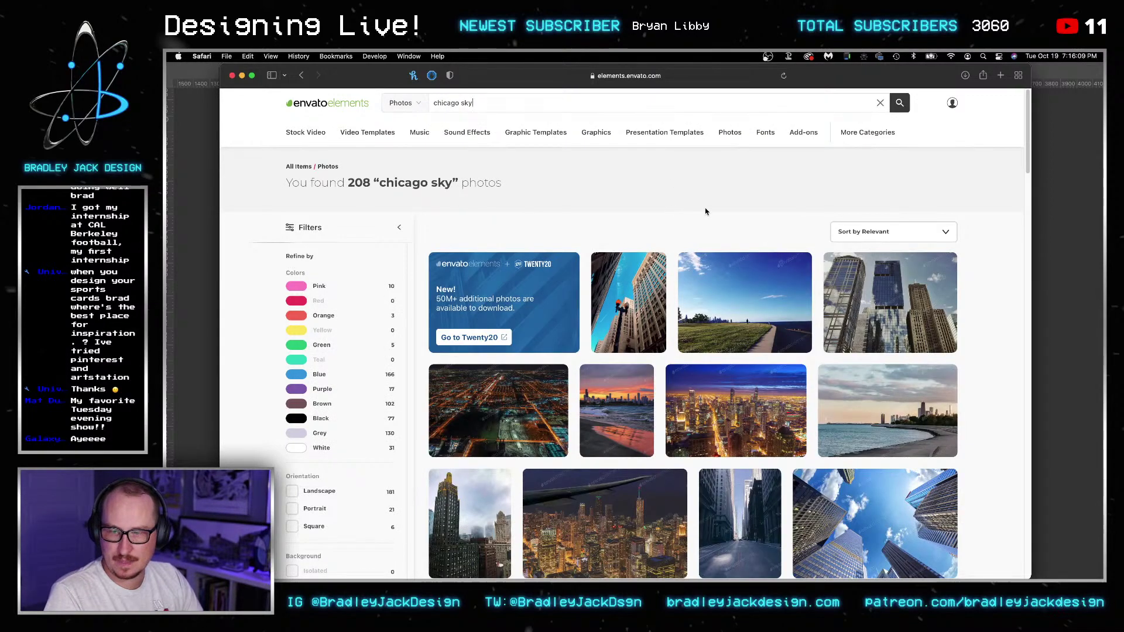
scroll(705, 212, "down", 10)
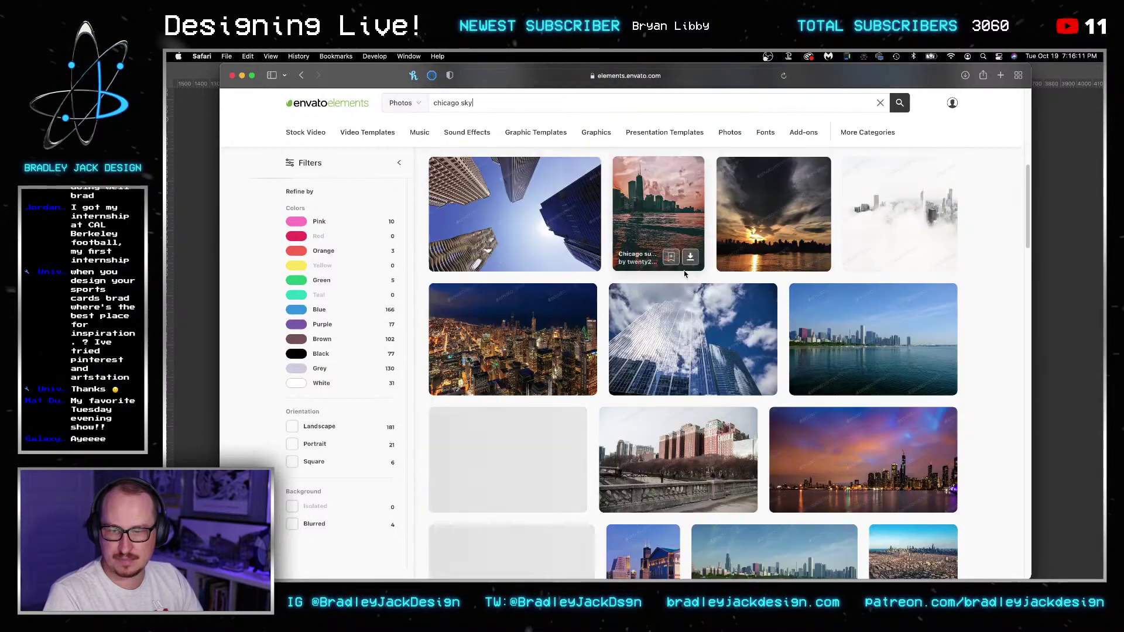
scroll(696, 304, "down", 5)
scroll(708, 334, "down", 3)
scroll(707, 334, "down", 3)
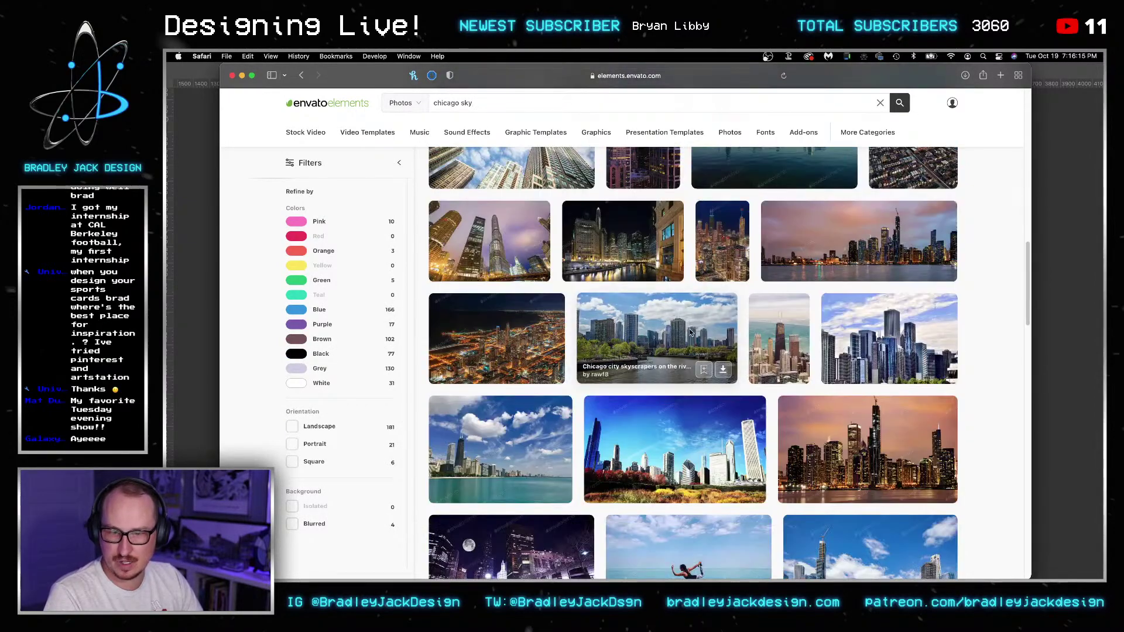
- Browse further through the "chicago sky" photo results for a suitable skyline background
scroll(689, 328, "down", 4)
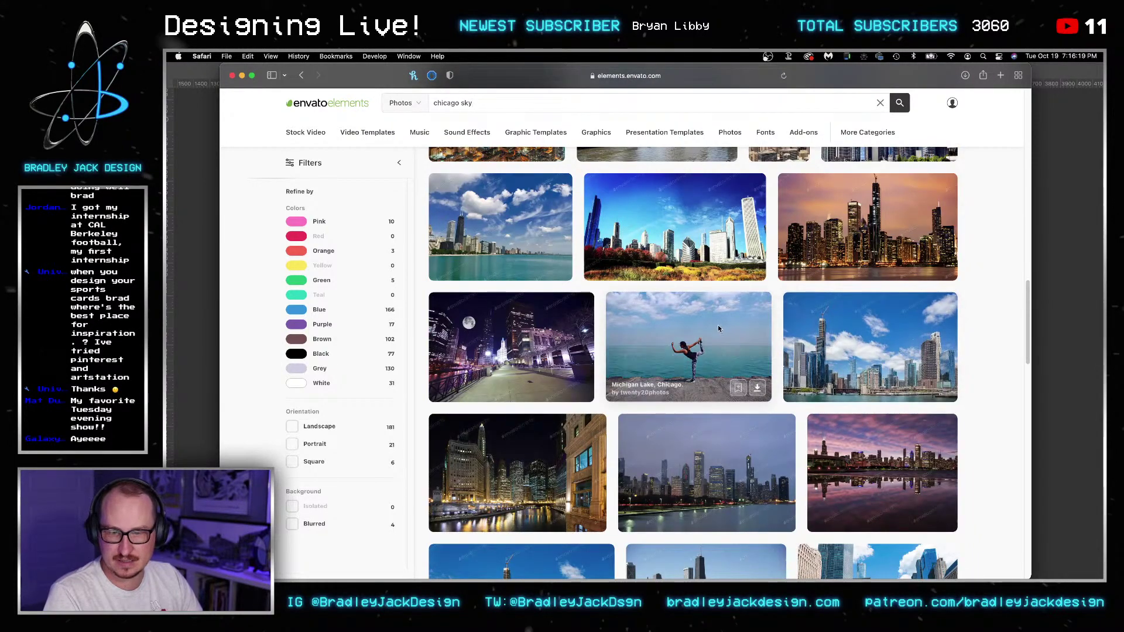
scroll(713, 326, "down", 3)
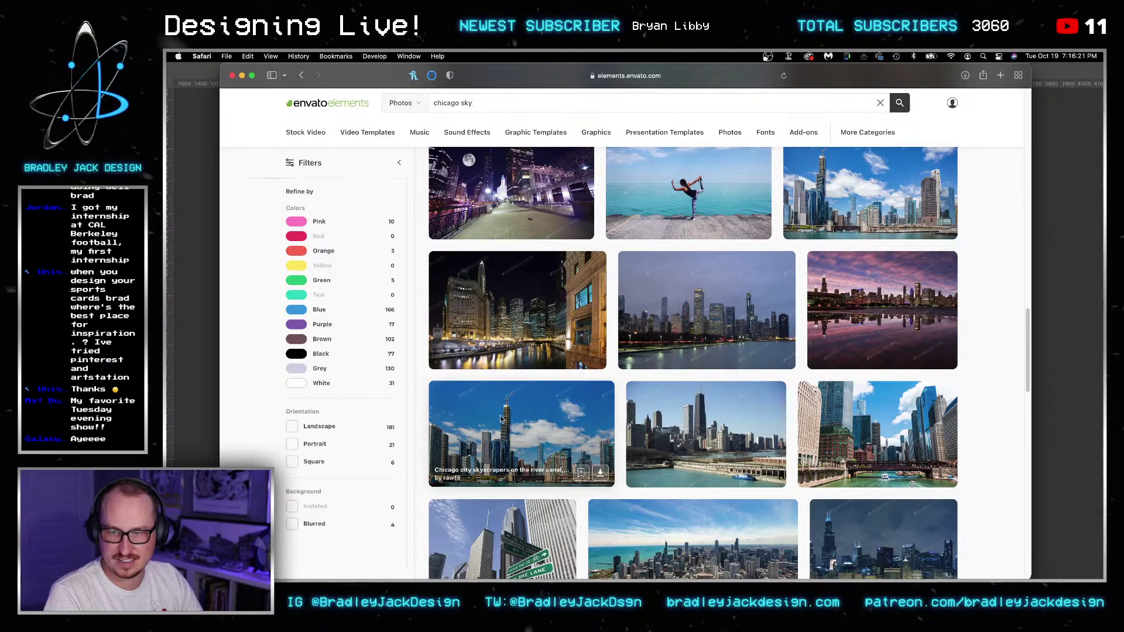
scroll(692, 415, "down", 2)
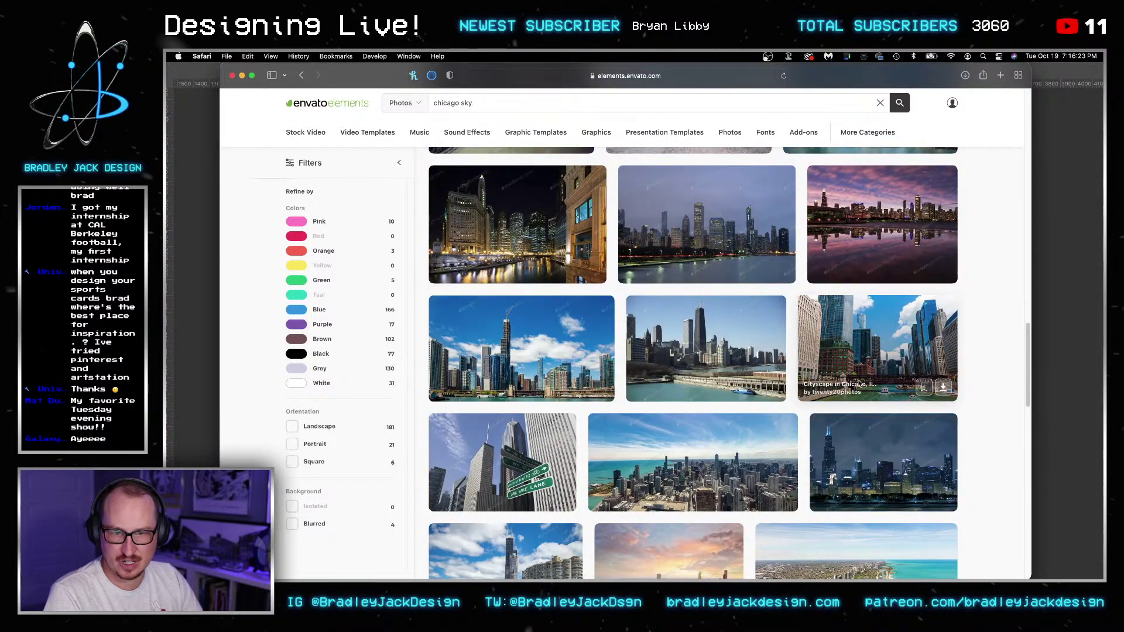
scroll(877, 368, "down", 2)
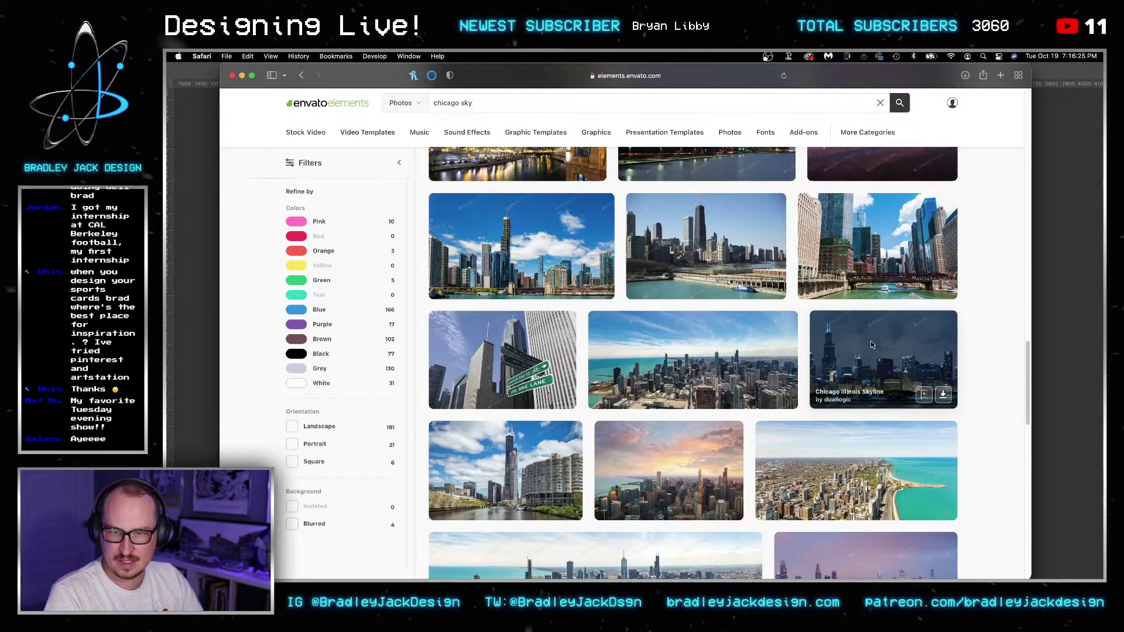
scroll(746, 319, "down", 5)
scroll(781, 310, "up", 6)
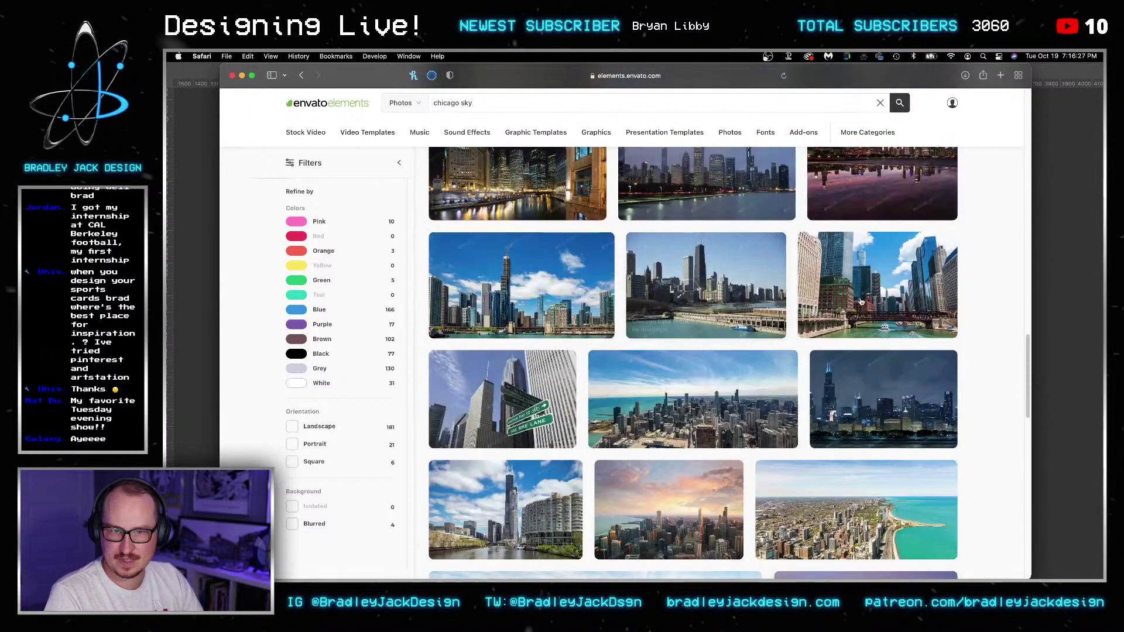
- Search the photos for "chicago river"
left_click(490, 103)
key("BackSpace")
key("BackSpace")
key("BackSpace")
type("ribe")
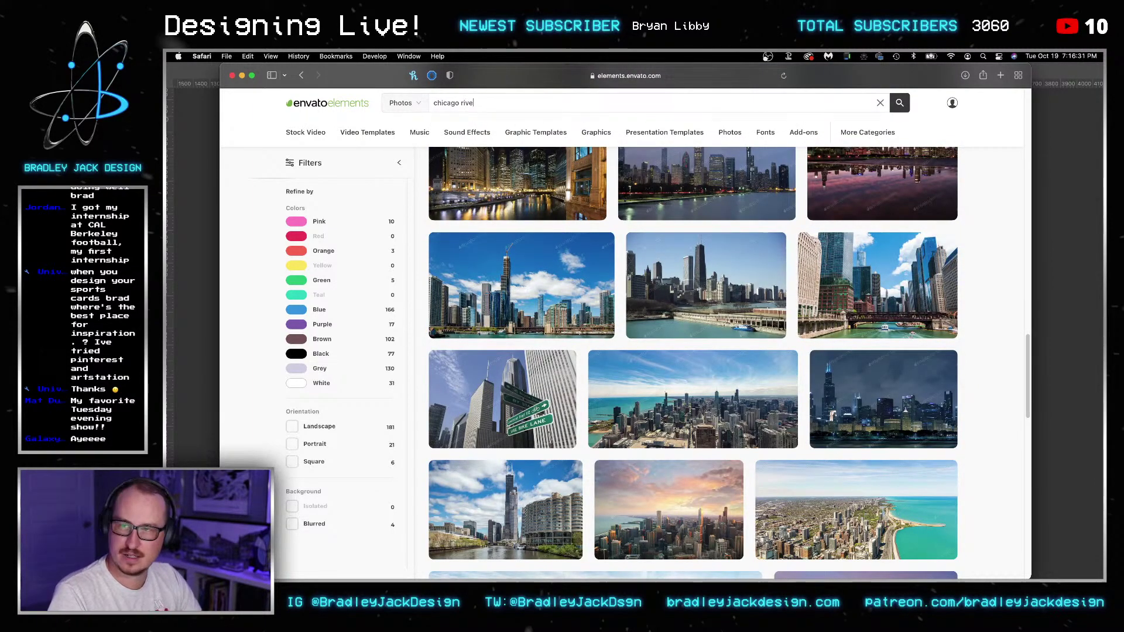
type("r")
key("Return")
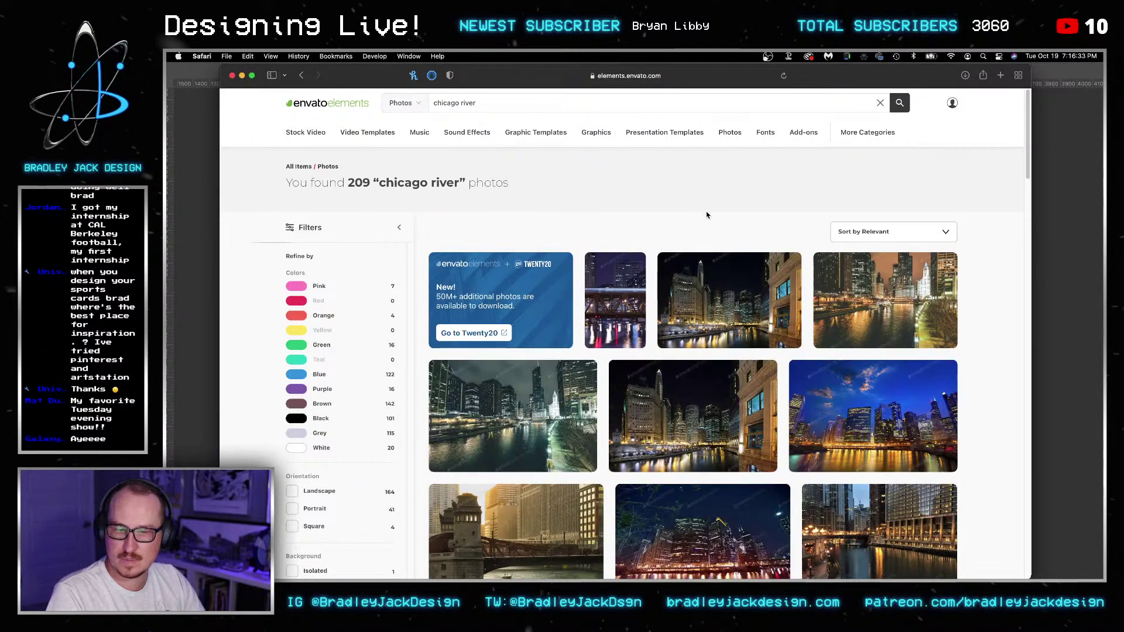
- Examine the first page of Chicago river photos for a skyline with a usable sky
scroll(686, 220, "down", 5)
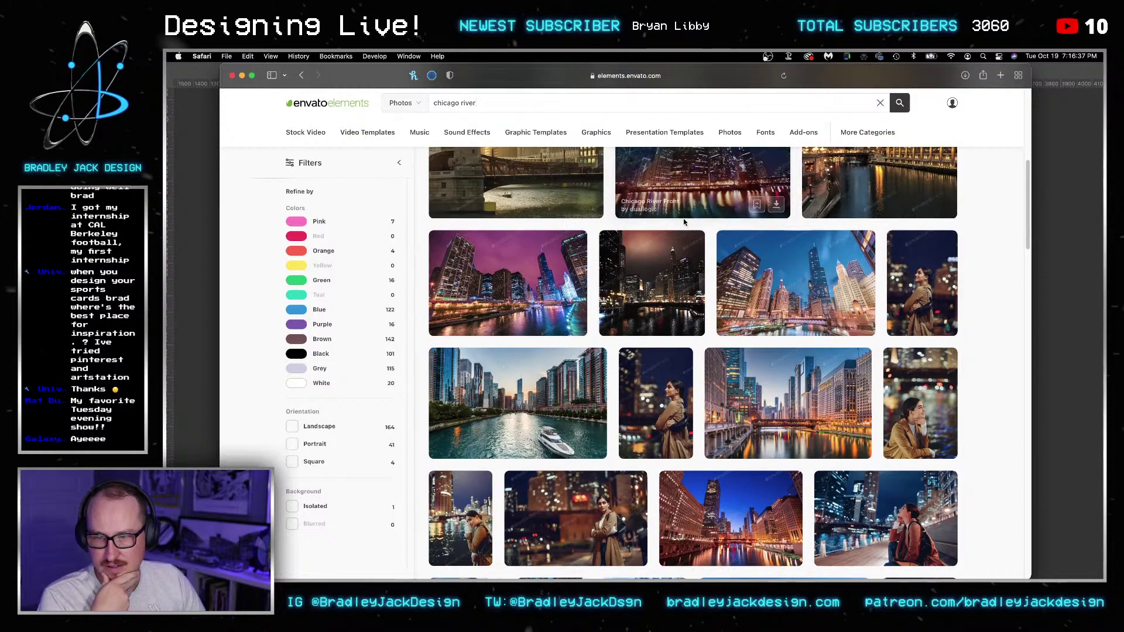
scroll(684, 222, "down", 3)
scroll(684, 221, "down", 6)
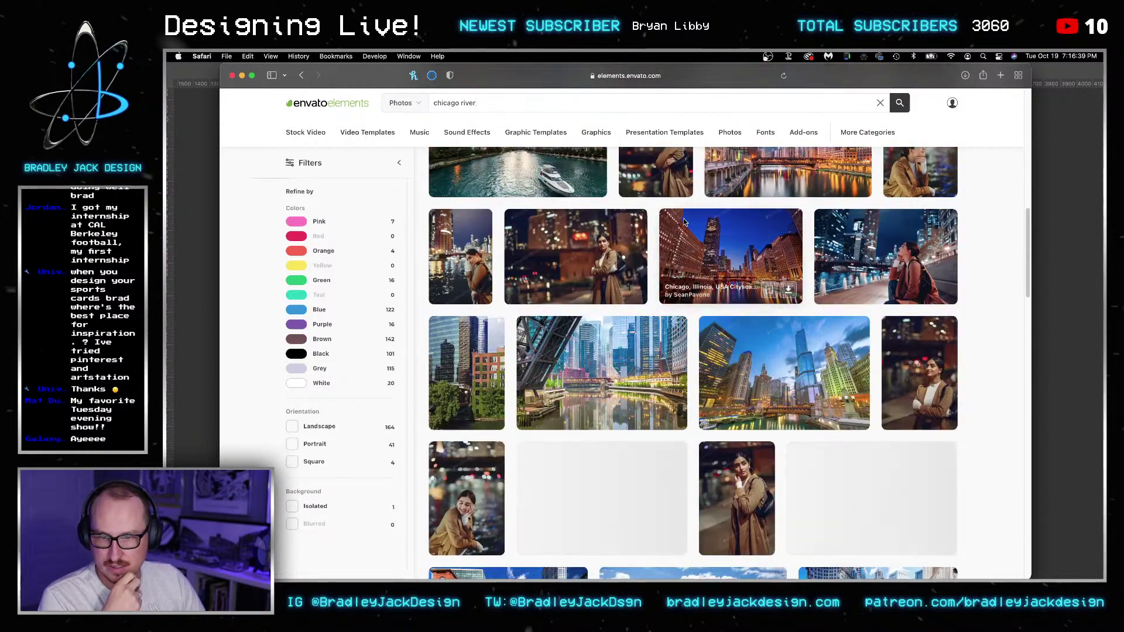
scroll(683, 221, "down", 4)
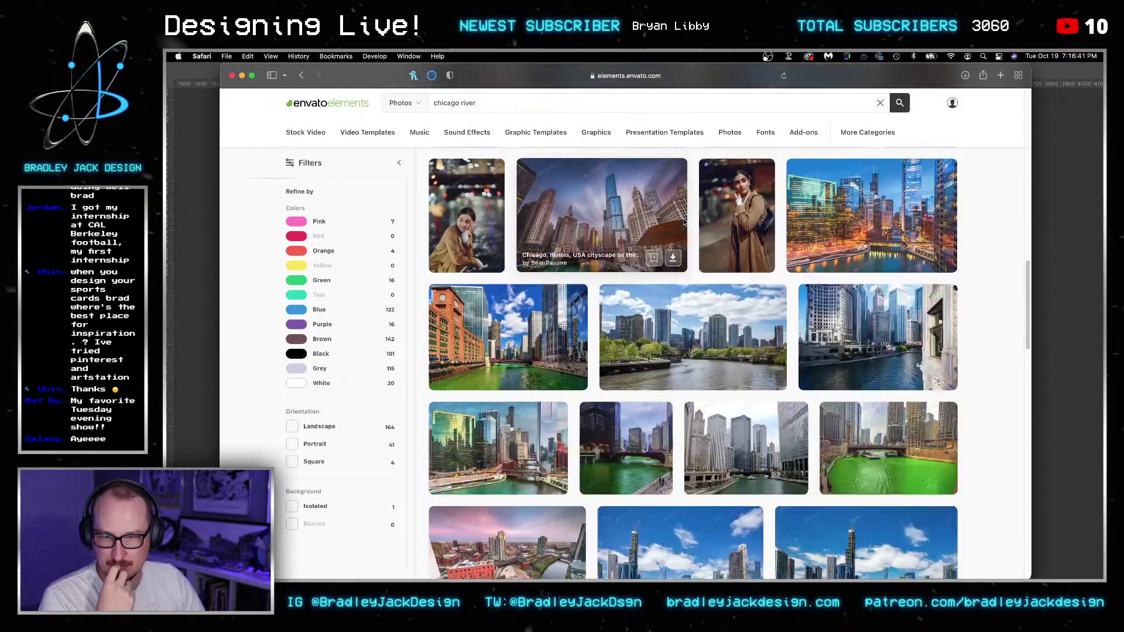
scroll(684, 222, "down", 8)
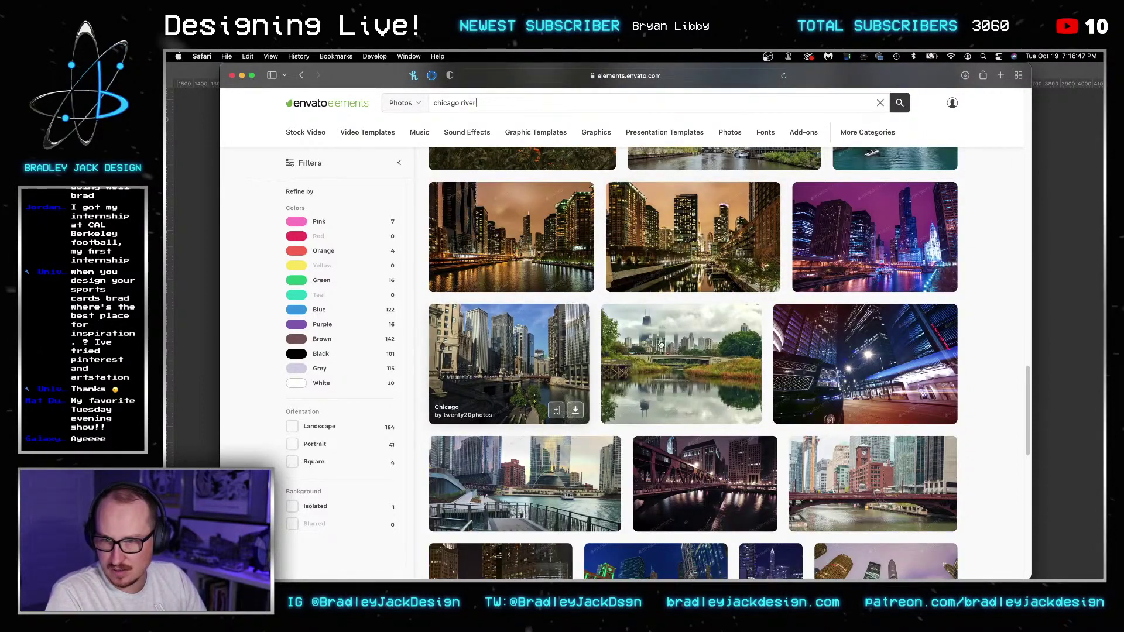
scroll(741, 268, "down", 3)
scroll(741, 268, "down", 3)
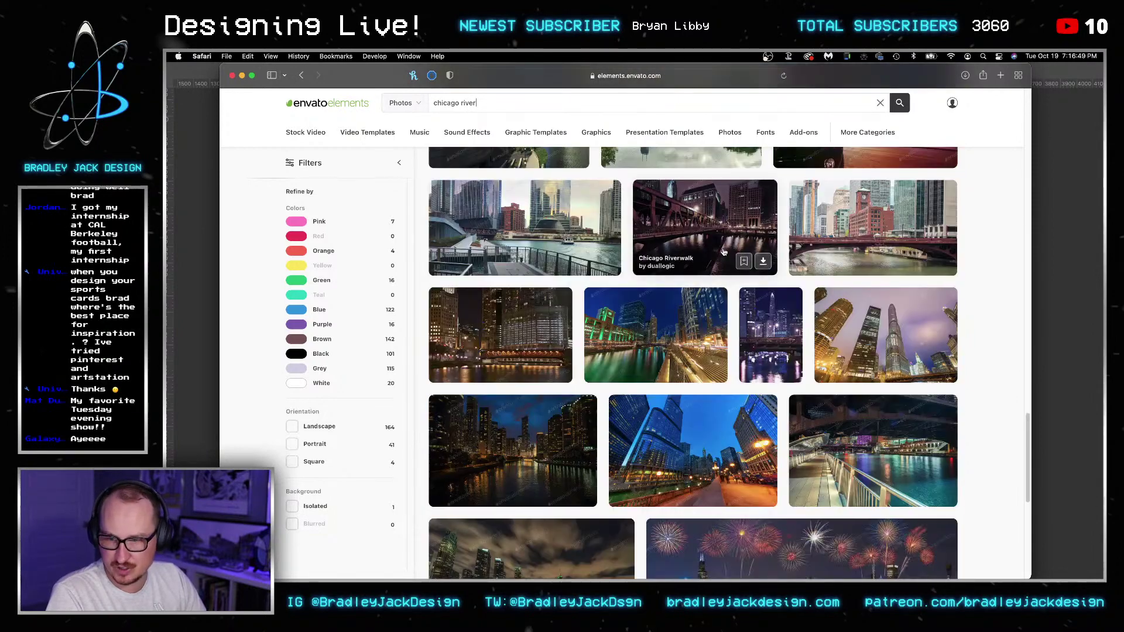
scroll(723, 246, "down", 3)
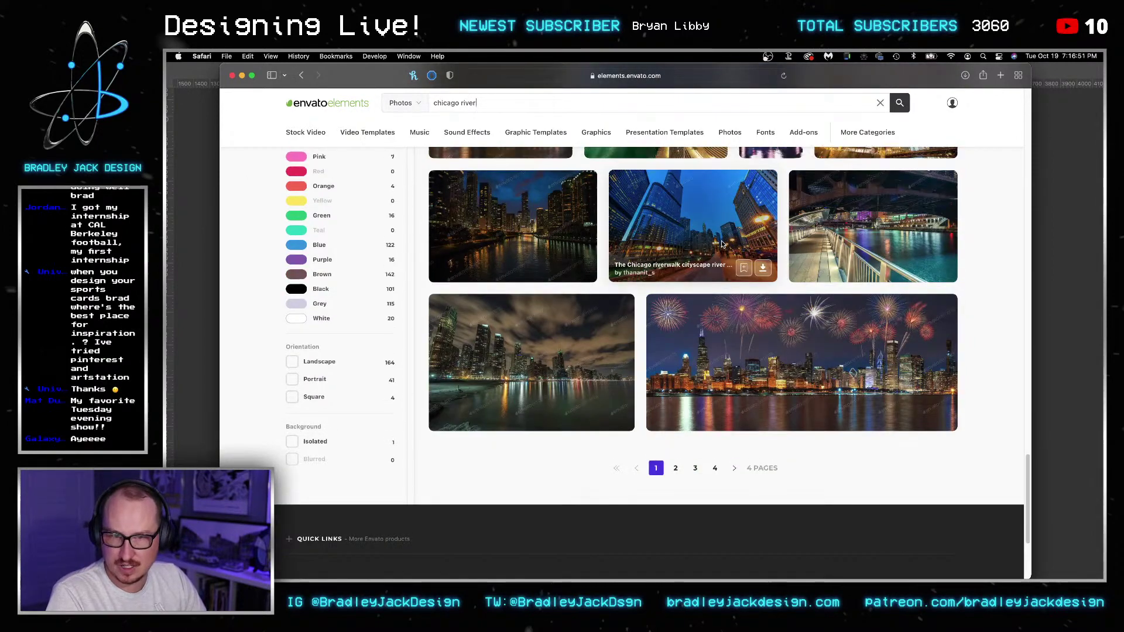
- Browse the second page of Chicago river photos and download the cloudy Chicago cityscape panorama along Lake Michigan
left_click(675, 469)
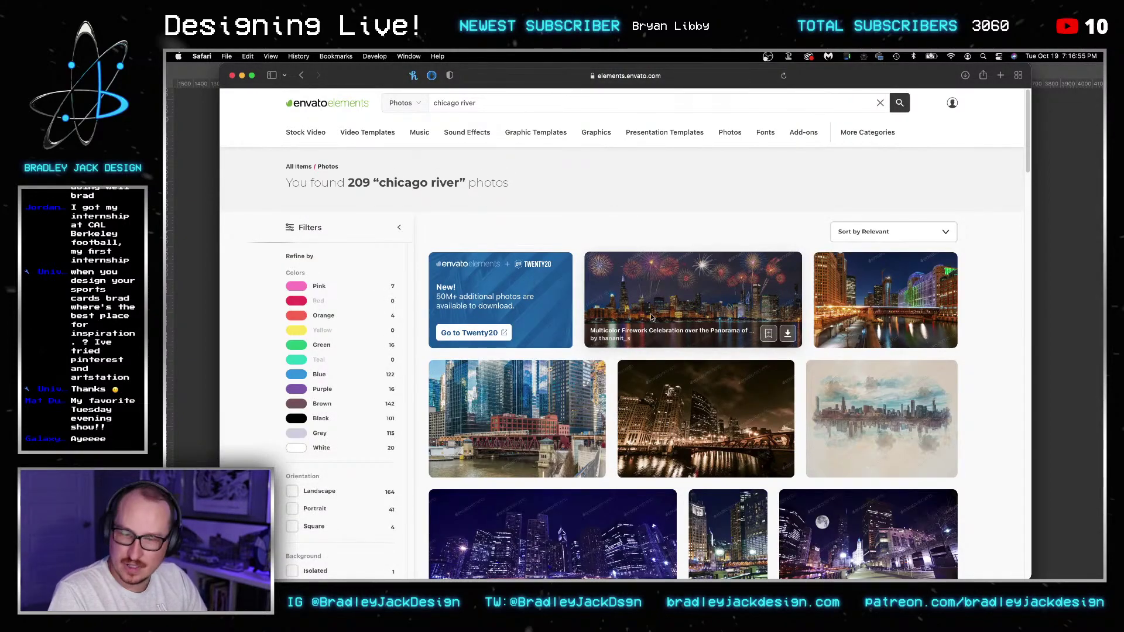
scroll(661, 293, "down", 5)
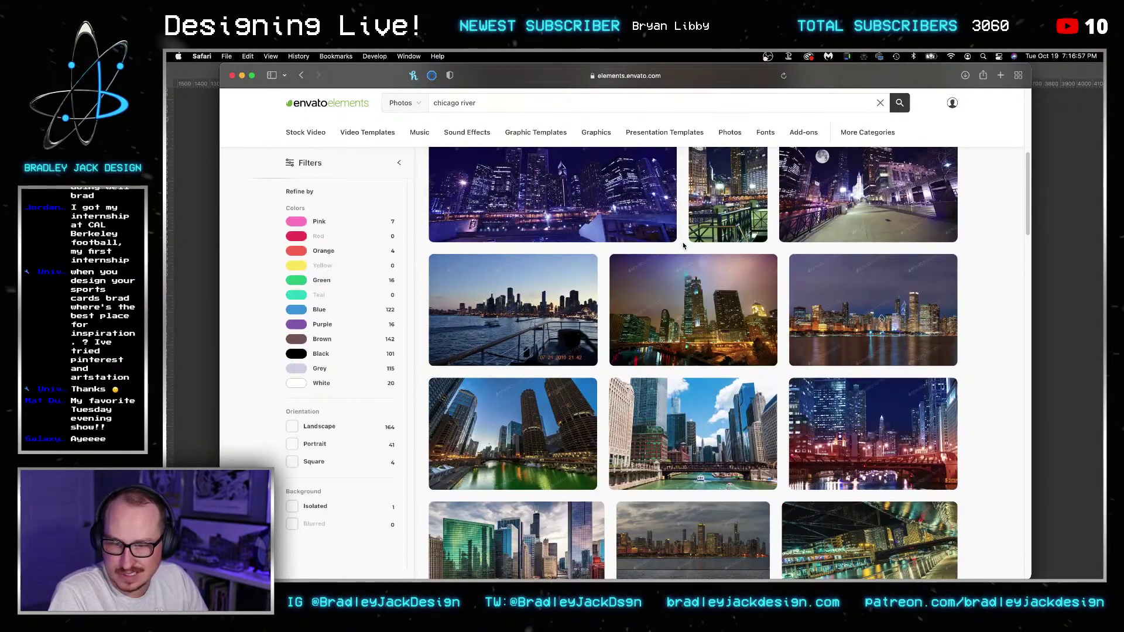
scroll(683, 244, "down", 10)
scroll(683, 243, "down", 10)
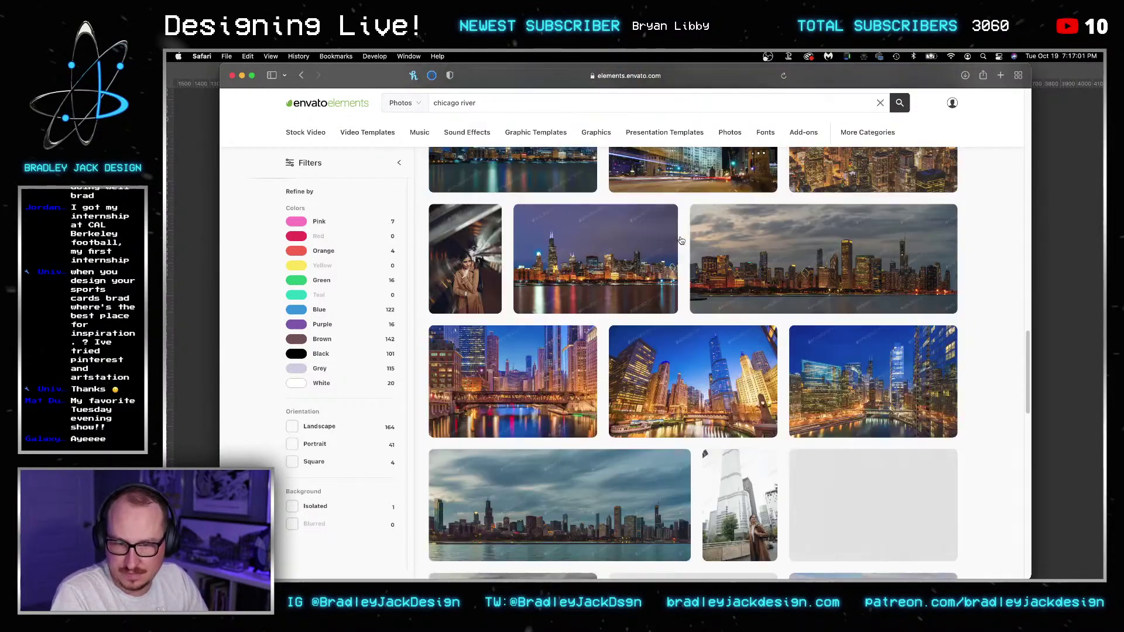
scroll(681, 238, "down", 3)
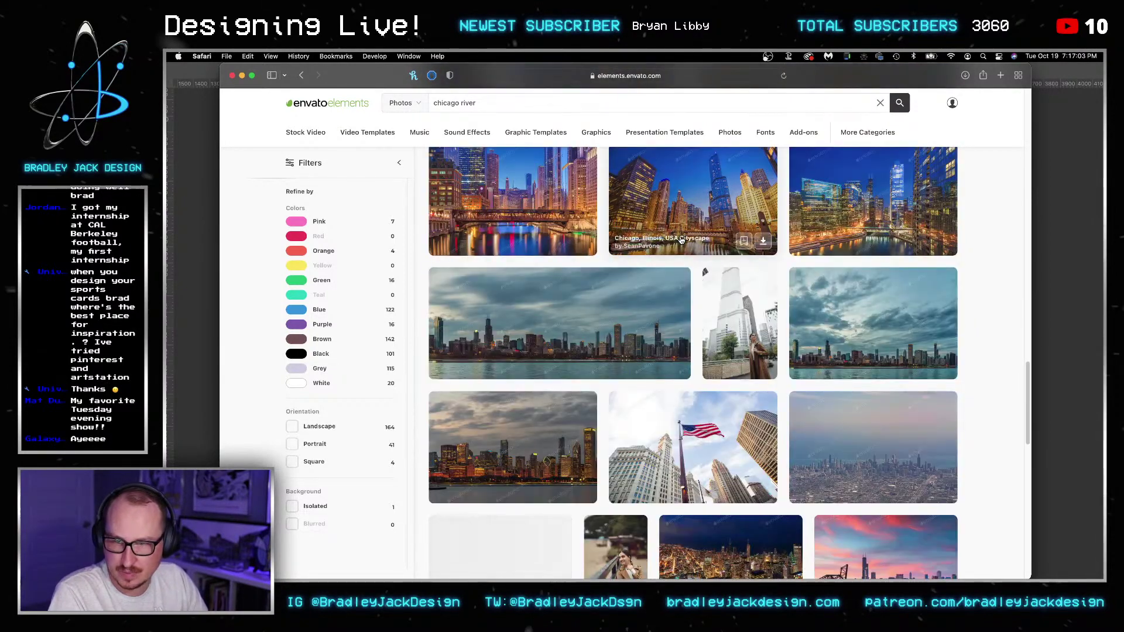
scroll(681, 239, "down", 1)
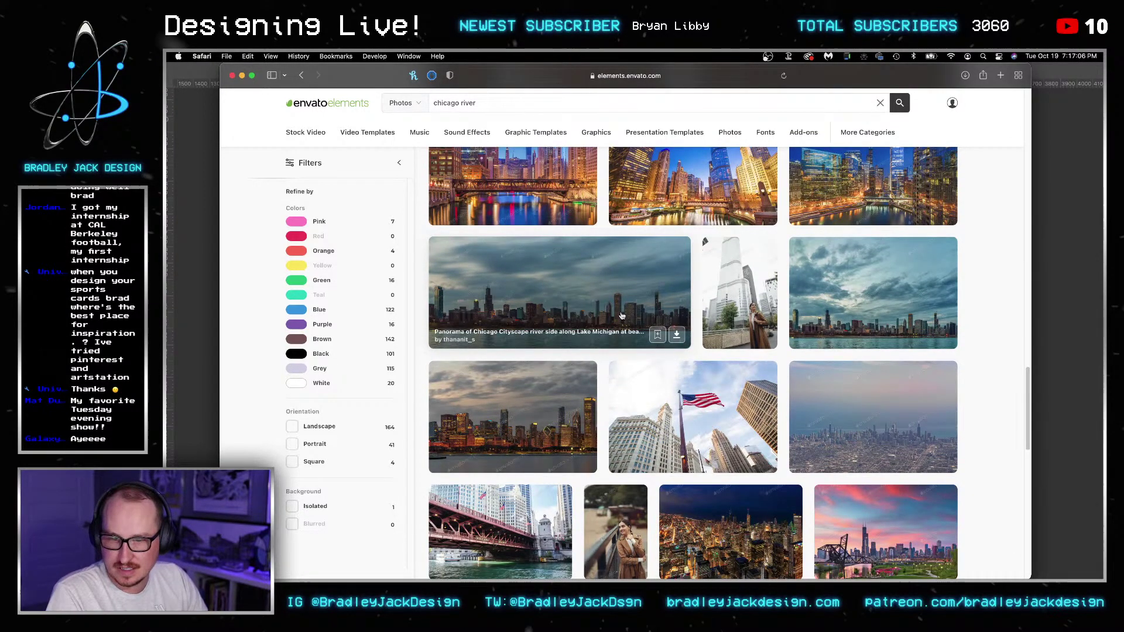
left_click(677, 334)
left_click(628, 410)
scroll(732, 292, "down", 2)
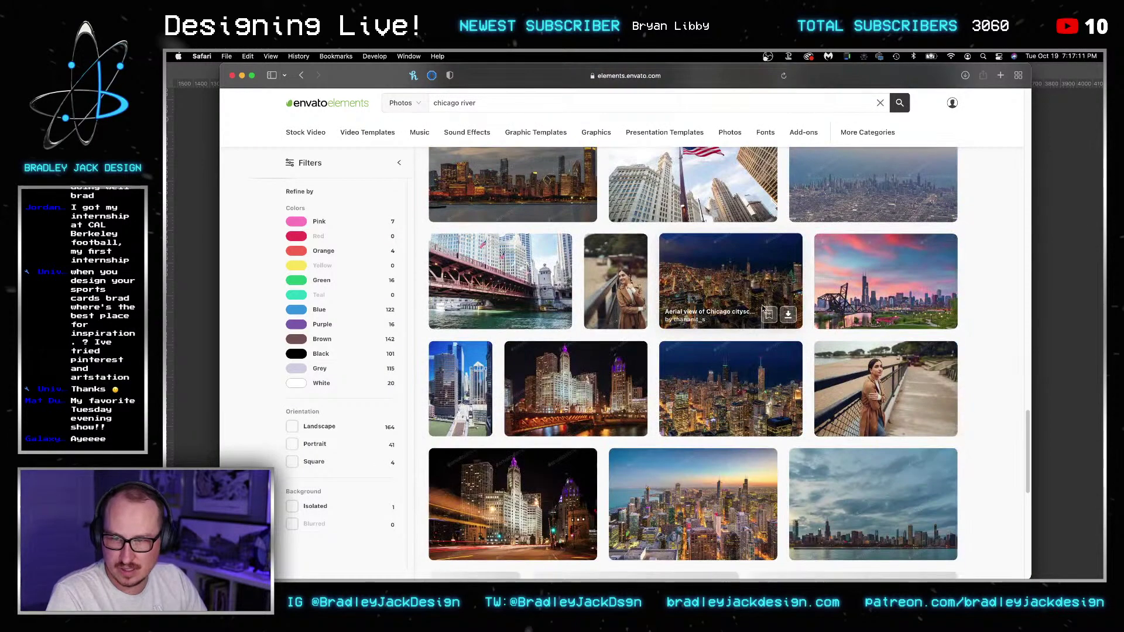
scroll(820, 281, "down", 5)
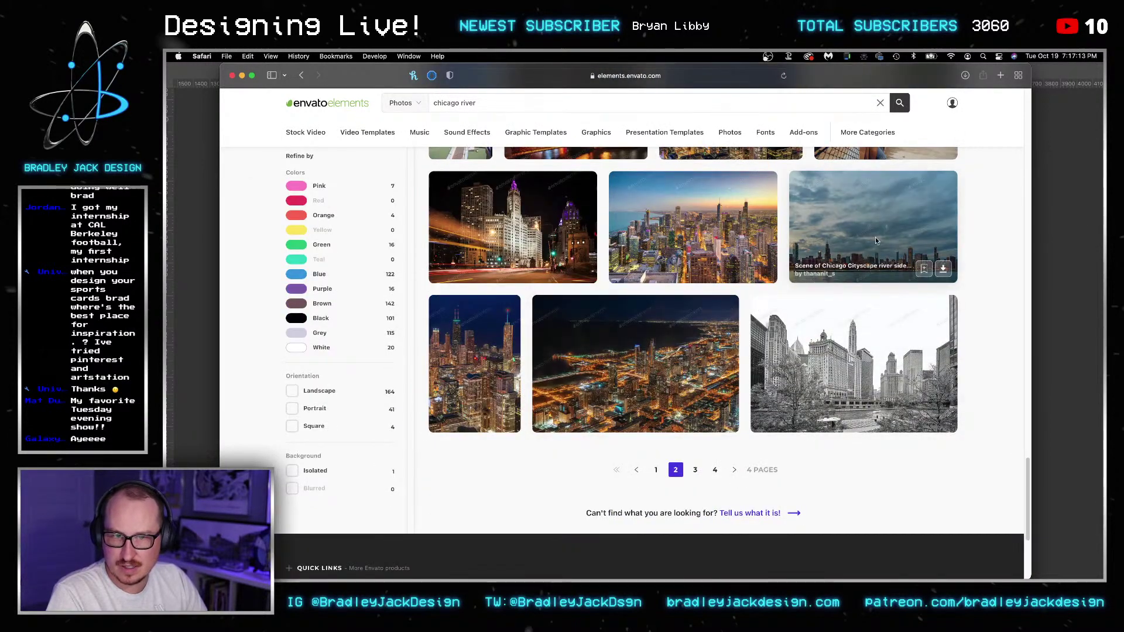
- Switch to Photoshop, place the downloaded panorama across the poster's width at about Y 1381 px, and stack it directly below the portrait layer
key("super+Tab")
mouse_move(852, 547)
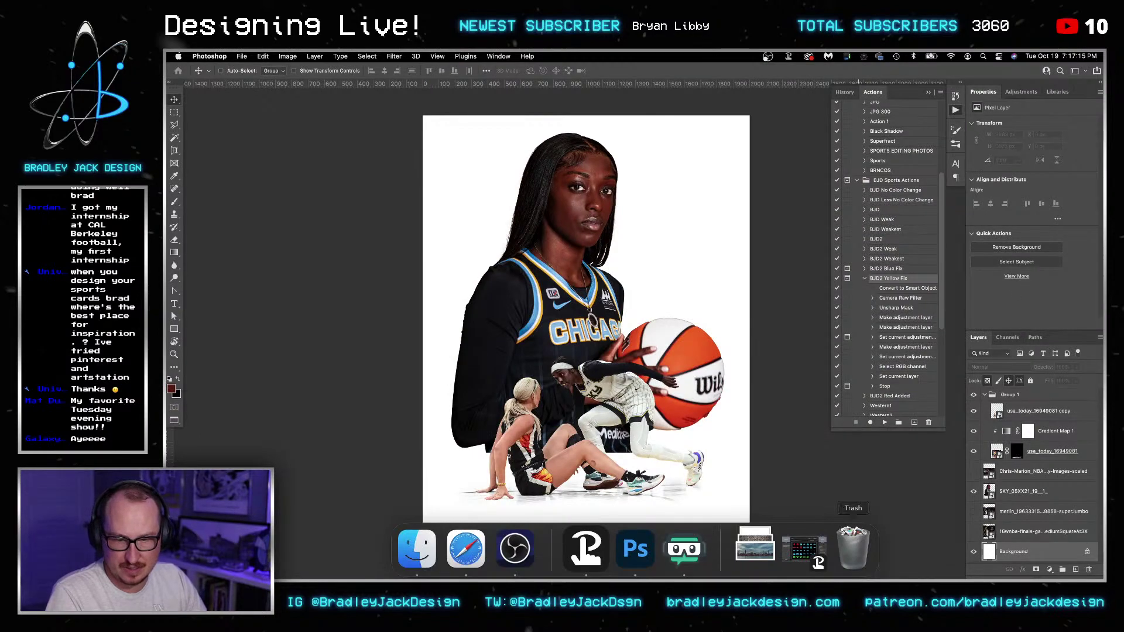
left_click(755, 548)
left_click_drag(533, 159, 602, 305)
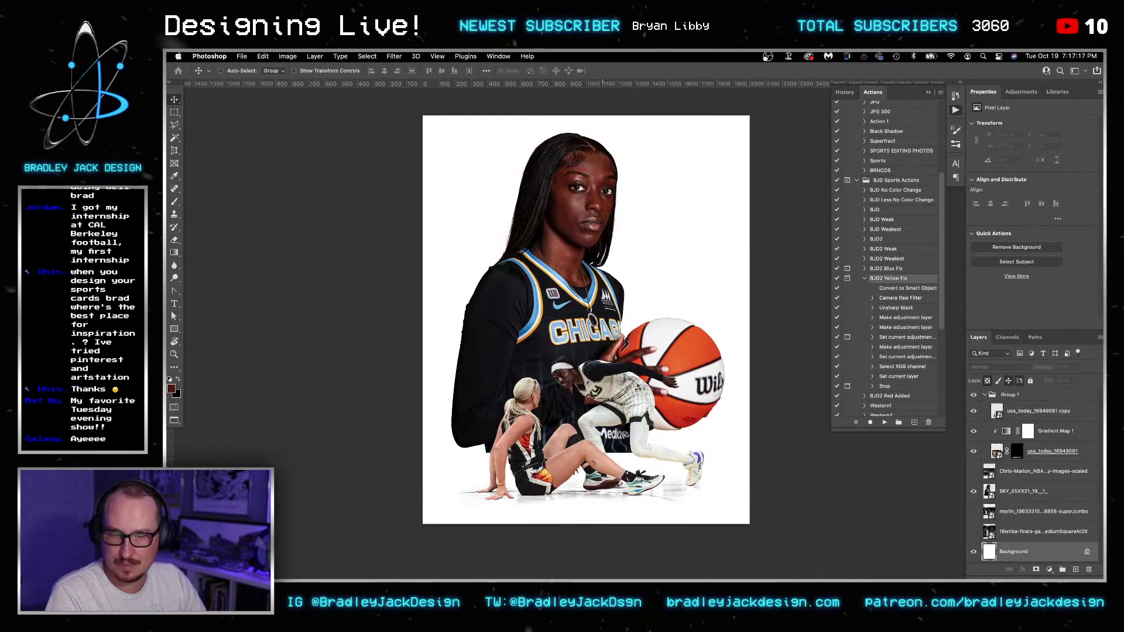
left_click_drag(713, 361, 734, 416)
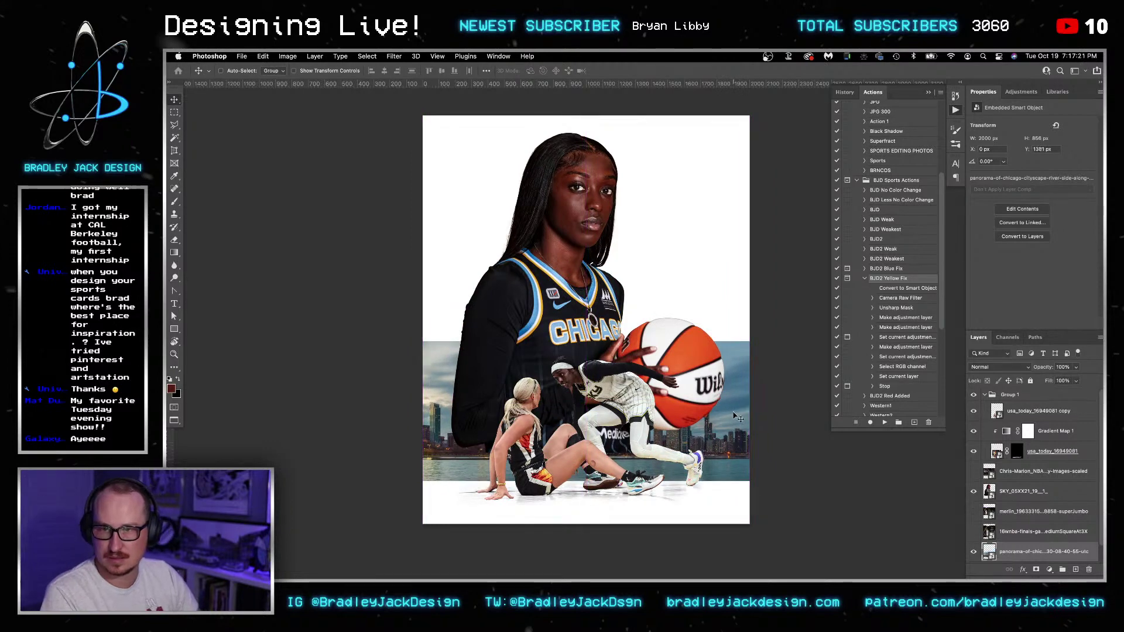
left_click_drag(1021, 552, 1018, 491)
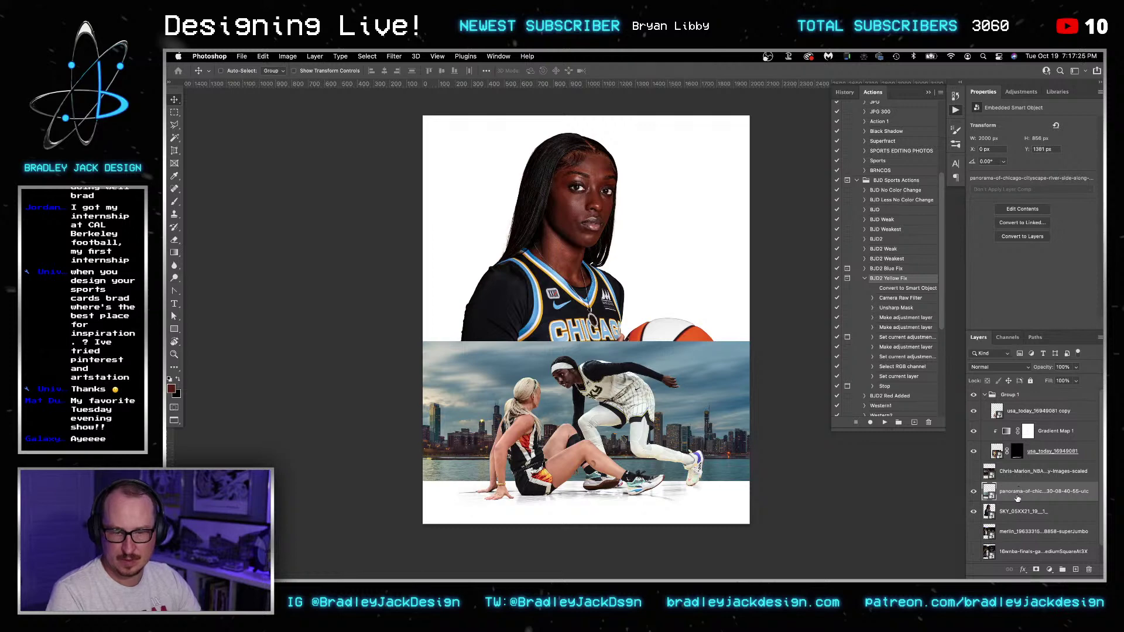
left_click_drag(1017, 495, 1018, 515)
- Hide the portrait layer and Group 1, and open the contents of the panorama smart object
left_click(973, 491)
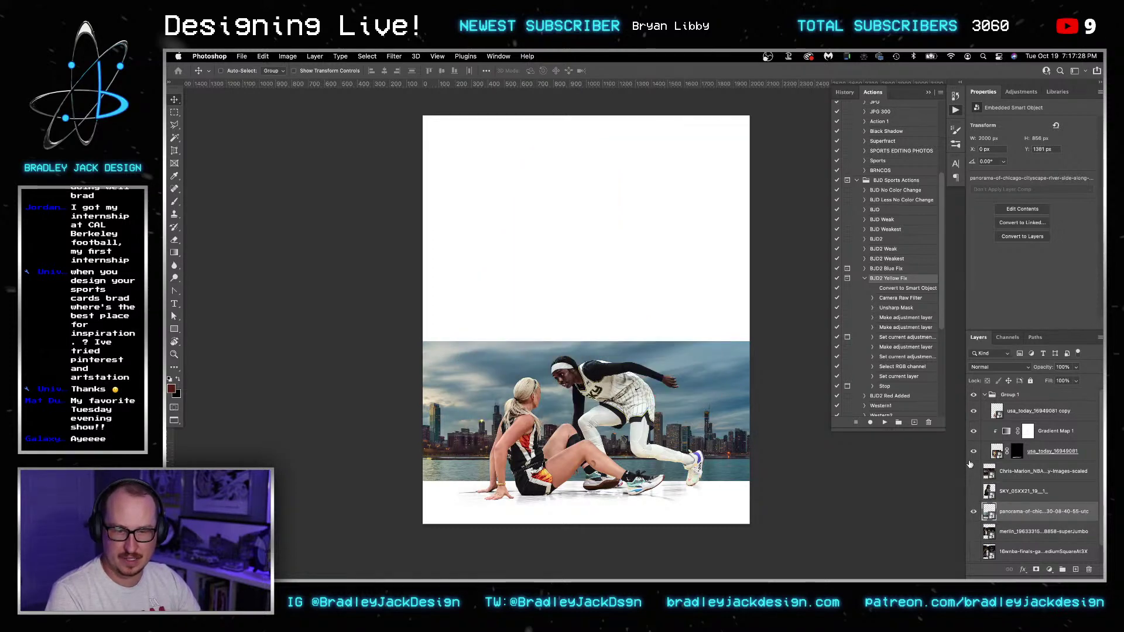
left_click(973, 396)
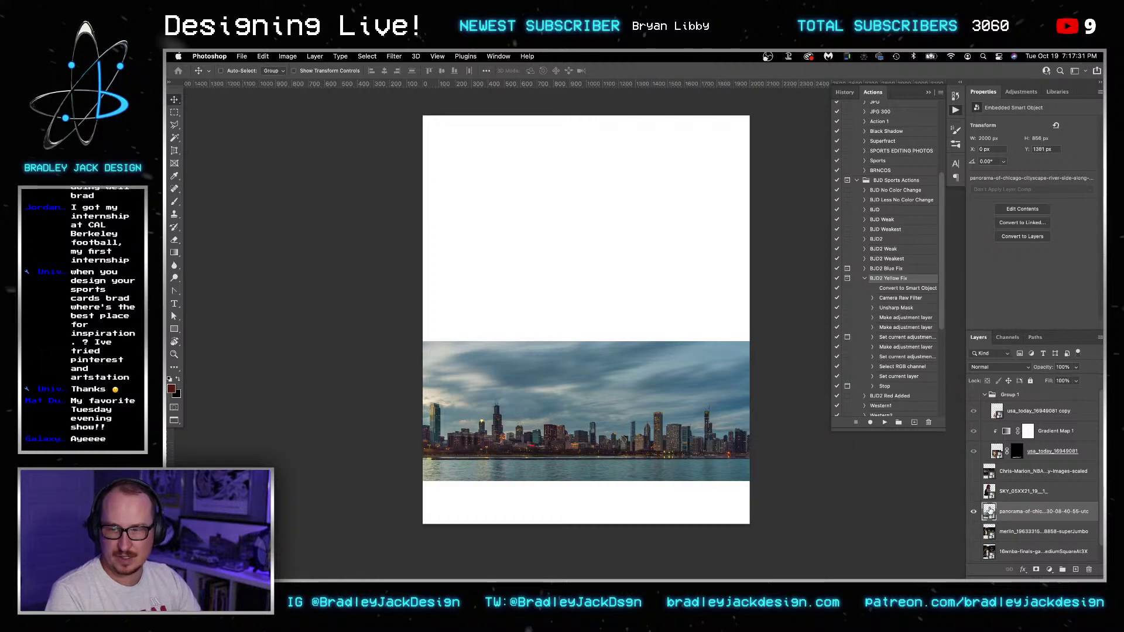
double_click(989, 511)
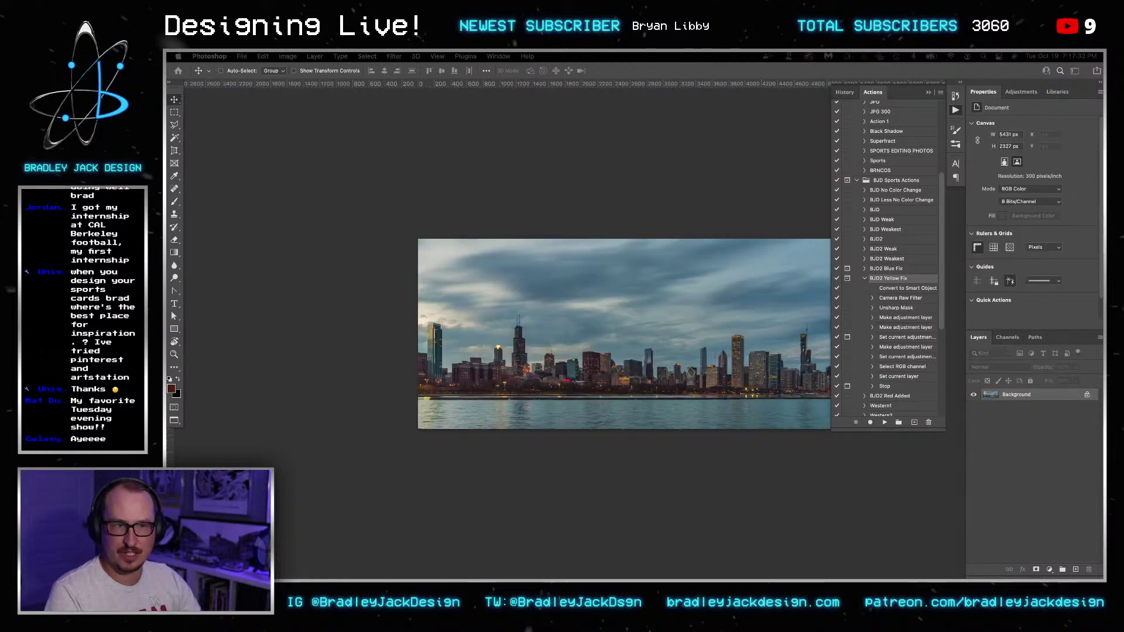
- Try to extend the panorama's canvas height by a relative 1000 percent, anchored at the bottom, and undo it
key("super+alt+c")
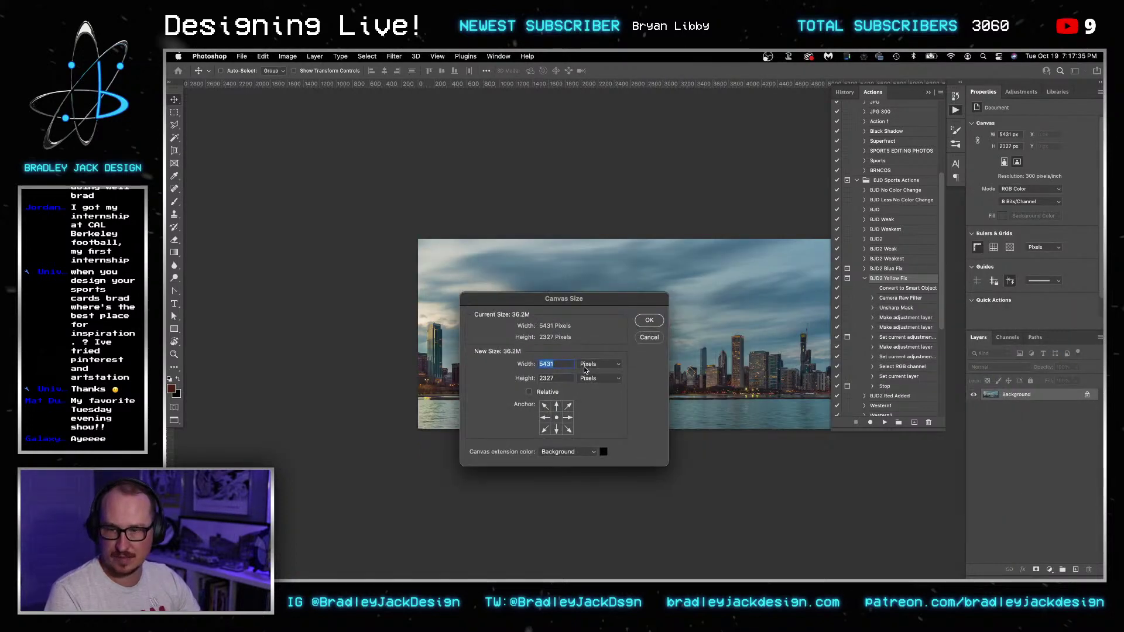
left_click(528, 392)
left_click(599, 363)
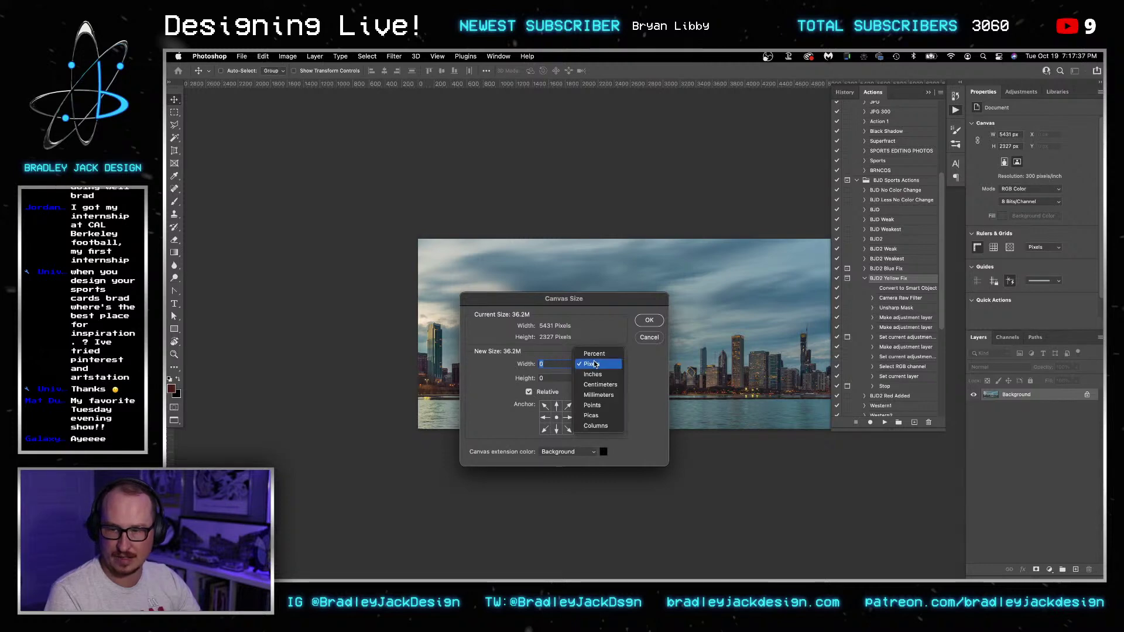
left_click(590, 353)
type("1000")
left_click(556, 429)
key("Return")
key("super+0")
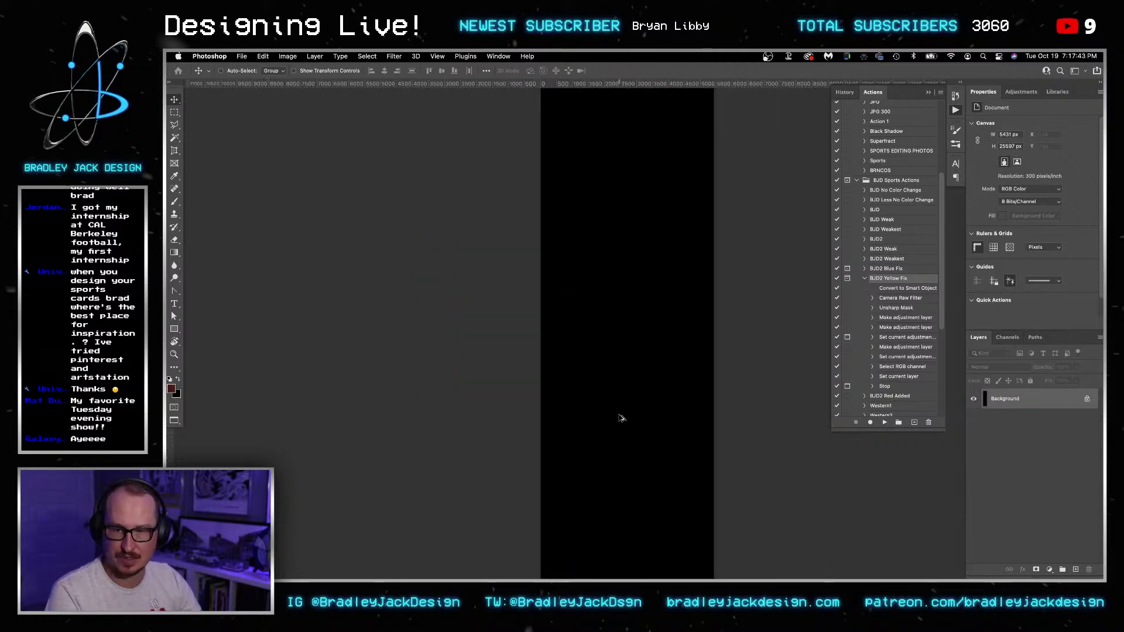
key("super+z")
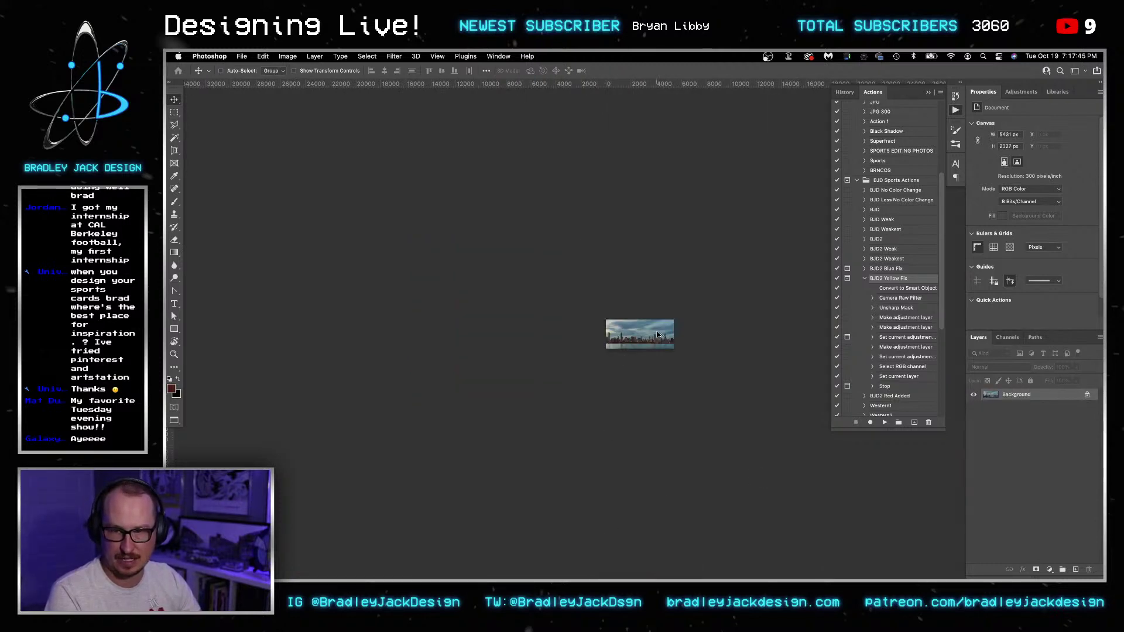
- Sample the light blue-grey of the panorama's sky with the Eyedropper for the foreground and background colours
key("super+0")
key("i")
left_click_drag(591, 278, 543, 240)
- Extend the panorama's canvas height upward by a relative 800 percent, anchored along the bottom edge and filled with the background colour
key("alt+super+c")
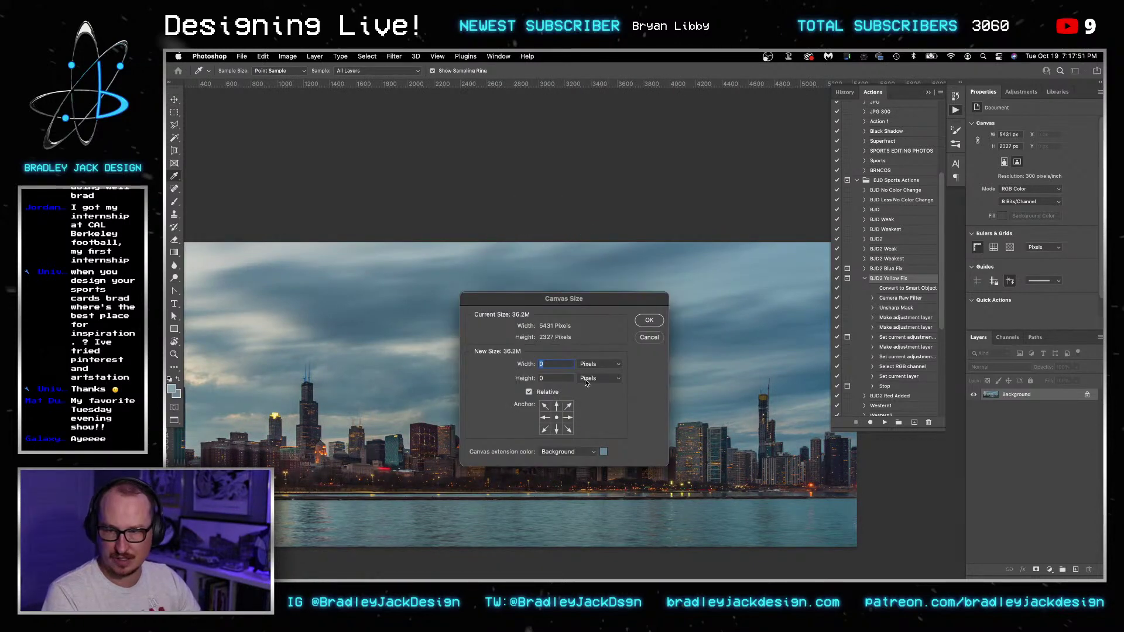
left_click(588, 378)
left_click(591, 367)
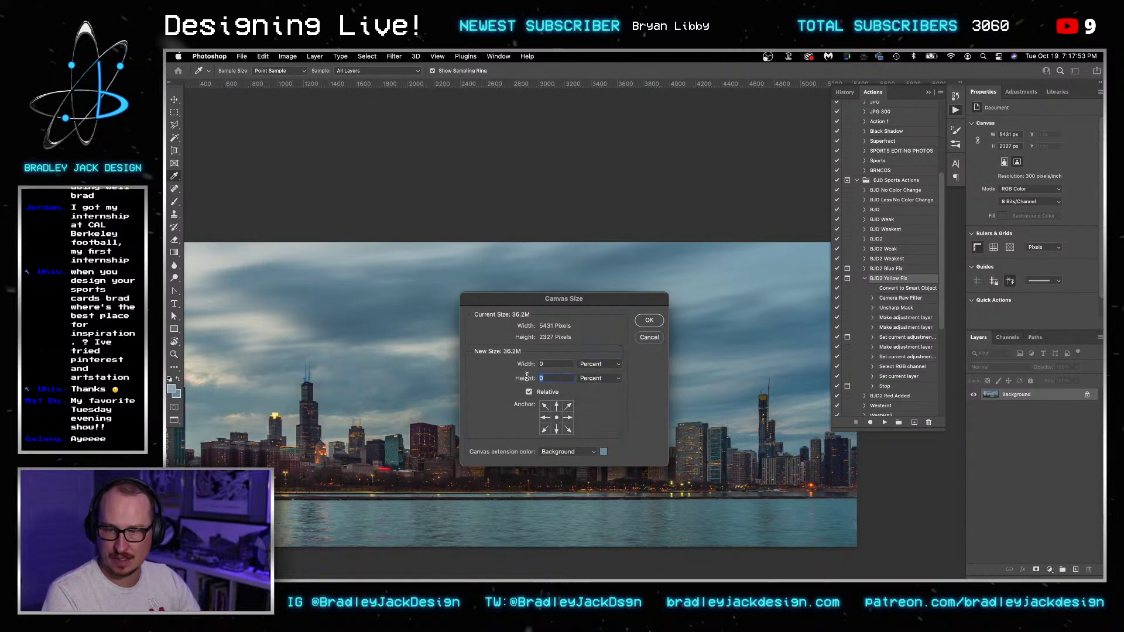
type("800")
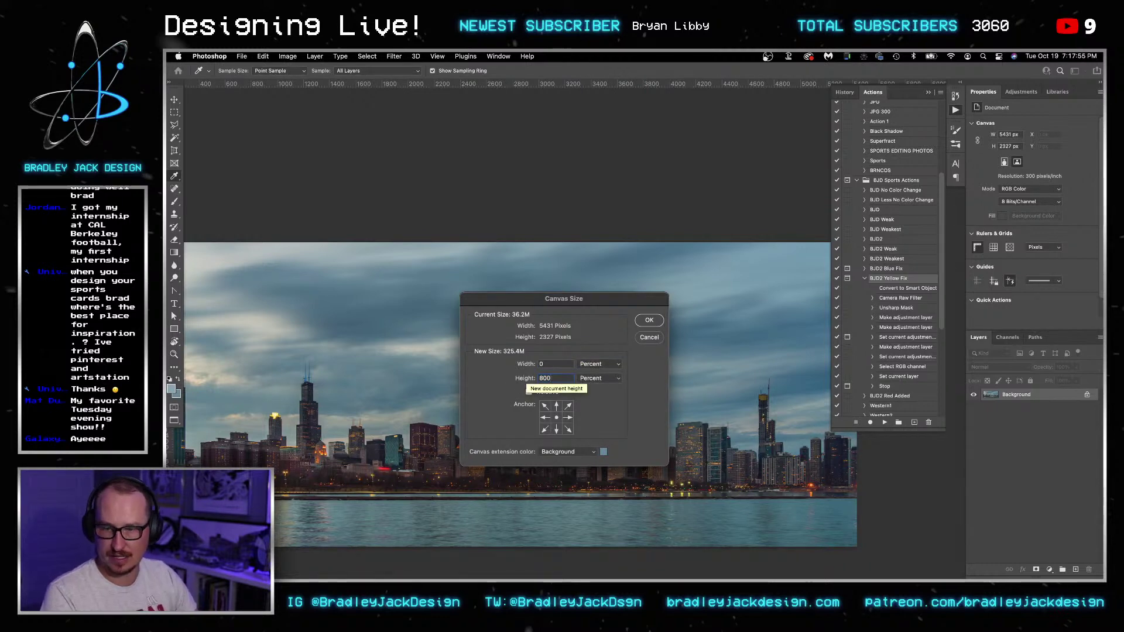
left_click(568, 429)
key("Return")
scroll(584, 382, "down", 6)
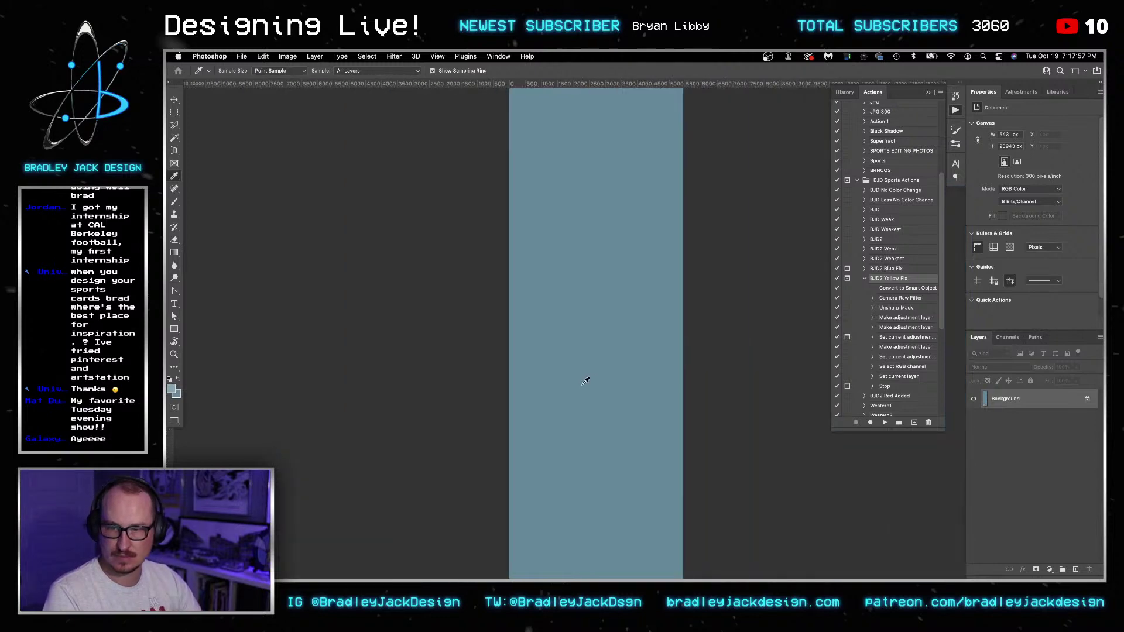
- Select the skyline and extended sky across the full canvas width with a rectangular marquee fixed to a 4:5 ratio
left_click_drag(576, 553, 539, 398)
scroll(537, 398, "up", 3)
scroll(540, 396, "up", 2)
key("v")
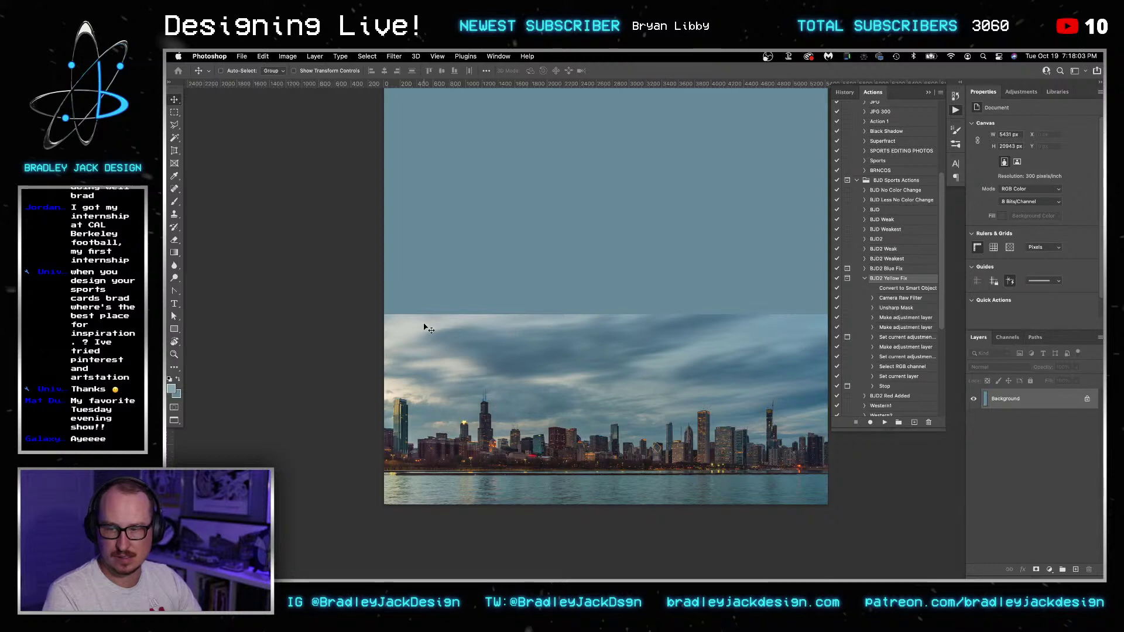
scroll(427, 328, "down", 4)
left_click(175, 112)
left_click(417, 72)
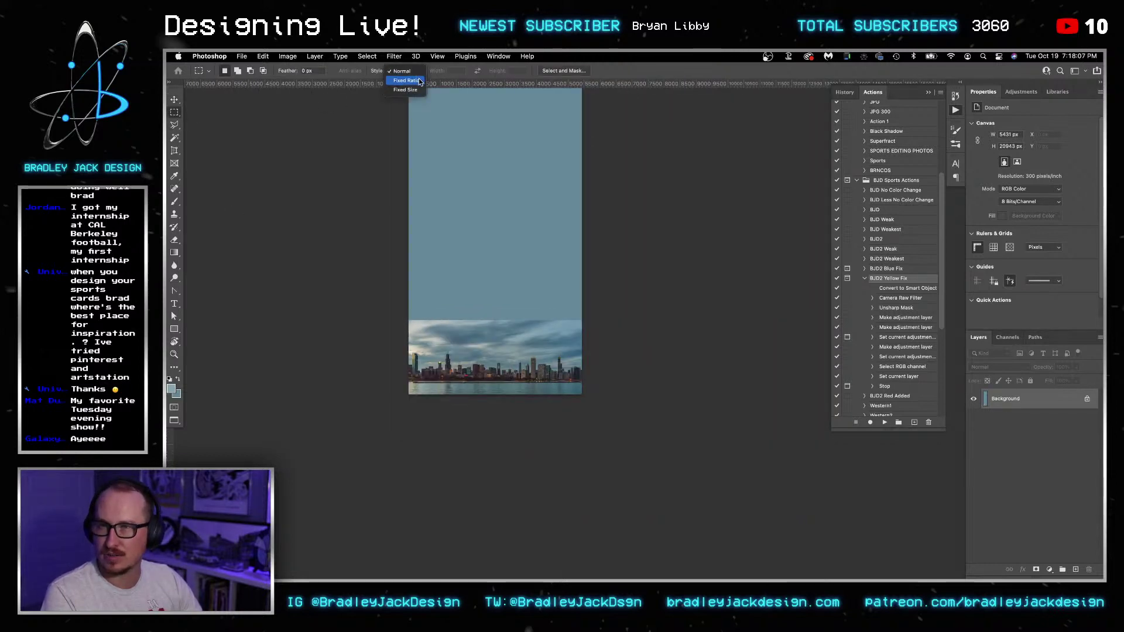
left_click(415, 80)
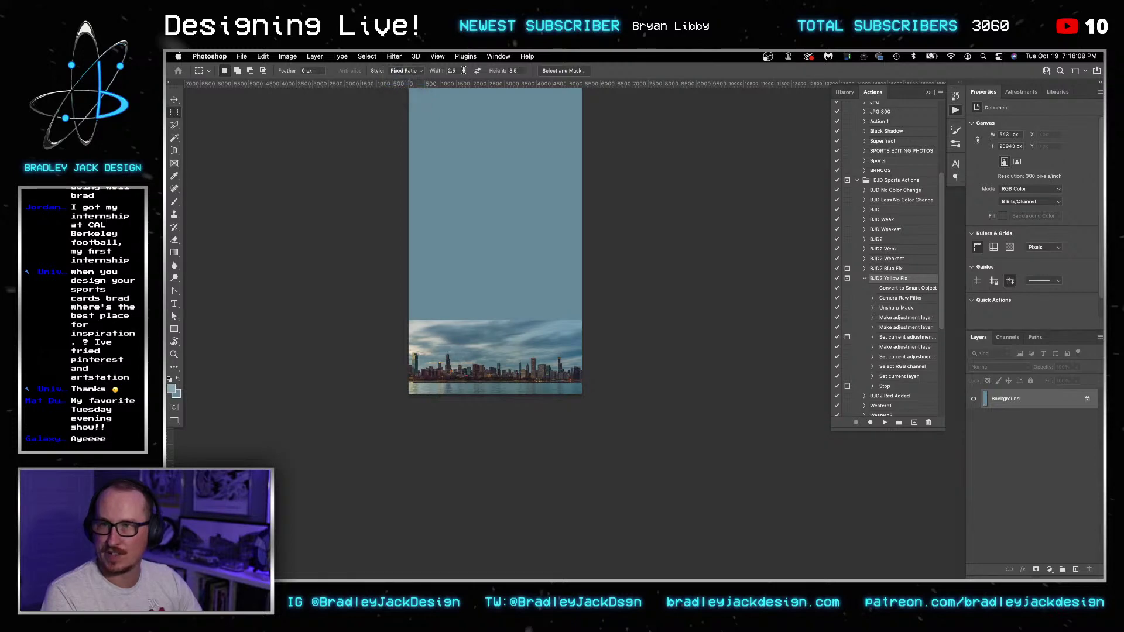
key("Tab")
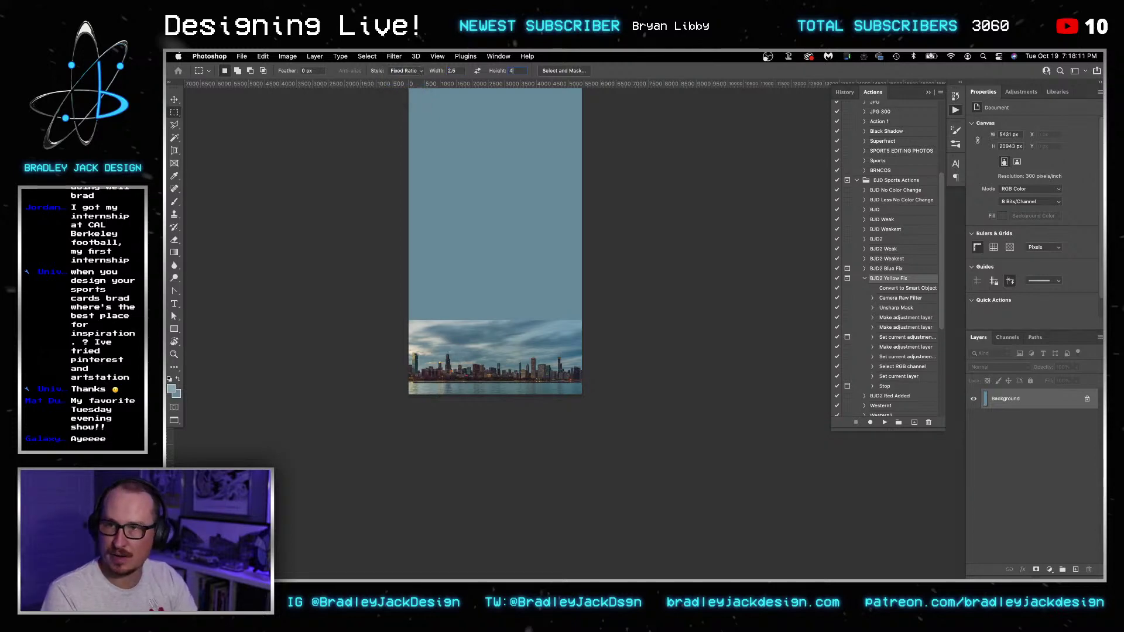
key("Return")
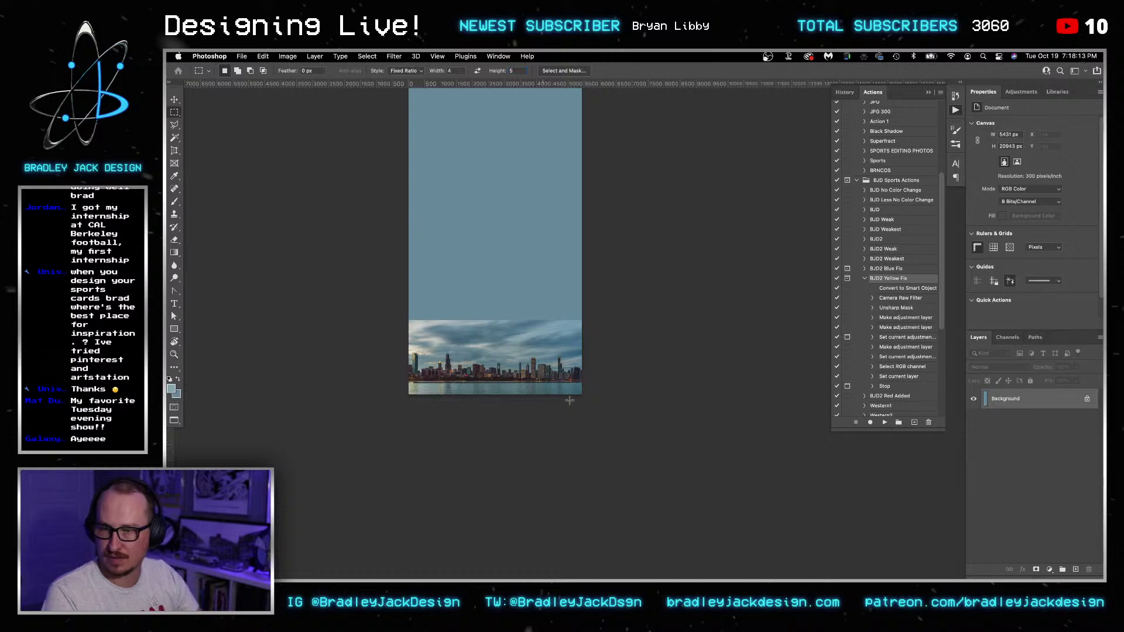
left_click_drag(384, 386, 562, 289)
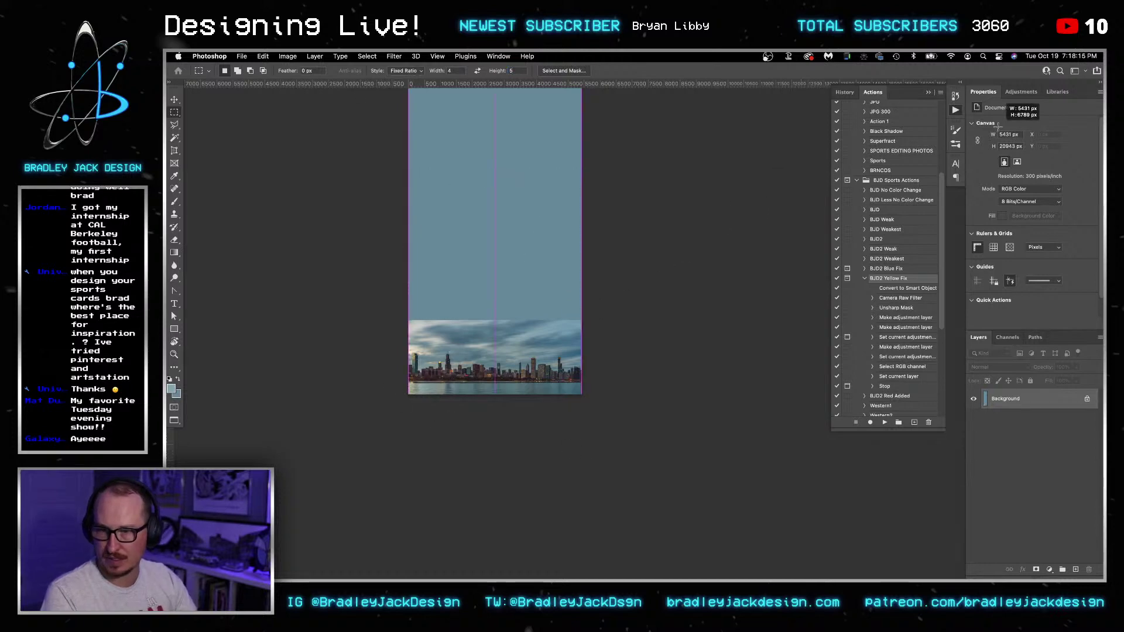
- Crop the panorama document to the 4:5 selection with the regular Crop tool instead of Perspective Crop
key("c")
key("v")
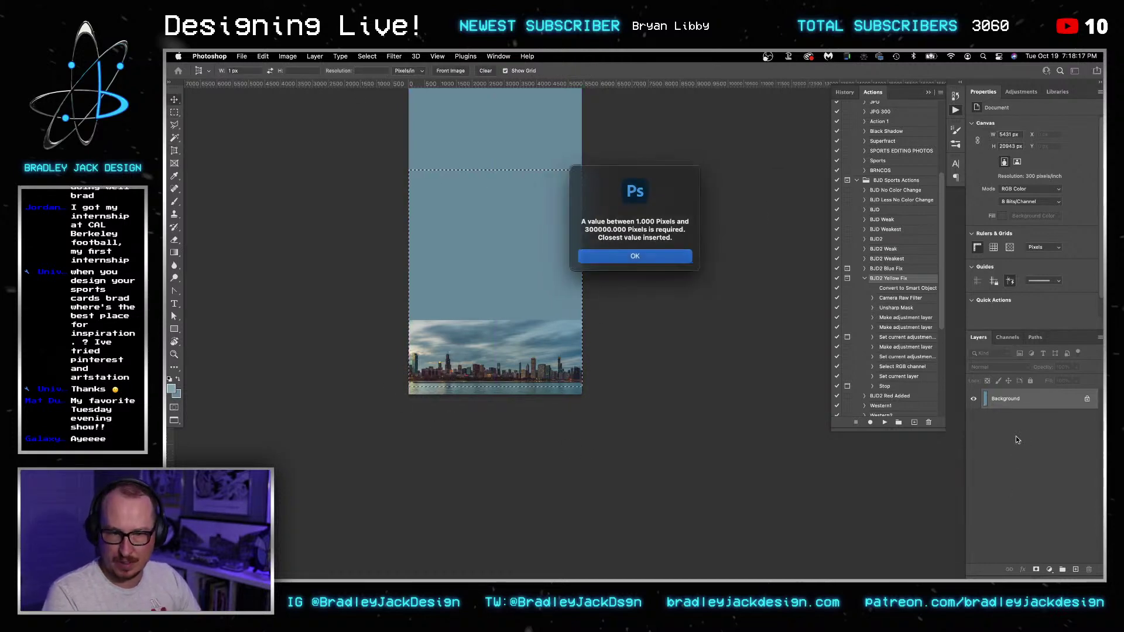
key("Return")
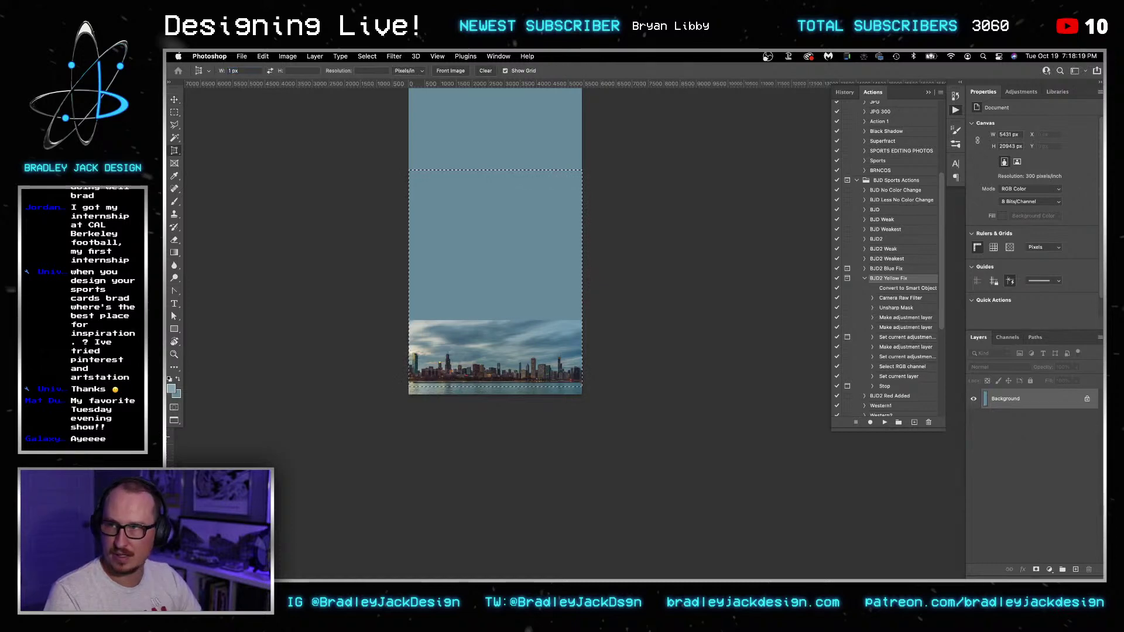
right_click(174, 153)
left_click(206, 151)
key("Return")
key("Return")
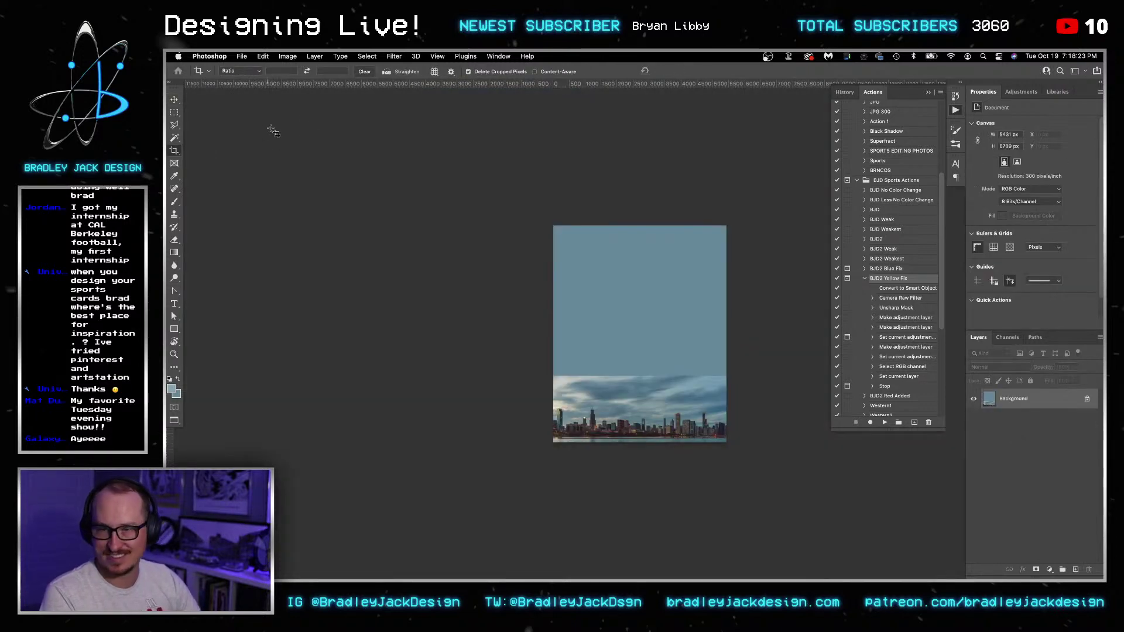
key("v")
- Select the strip of cloudy sky above the skyline across the full width with an unconstrained rectangular marquee
key("super+0")
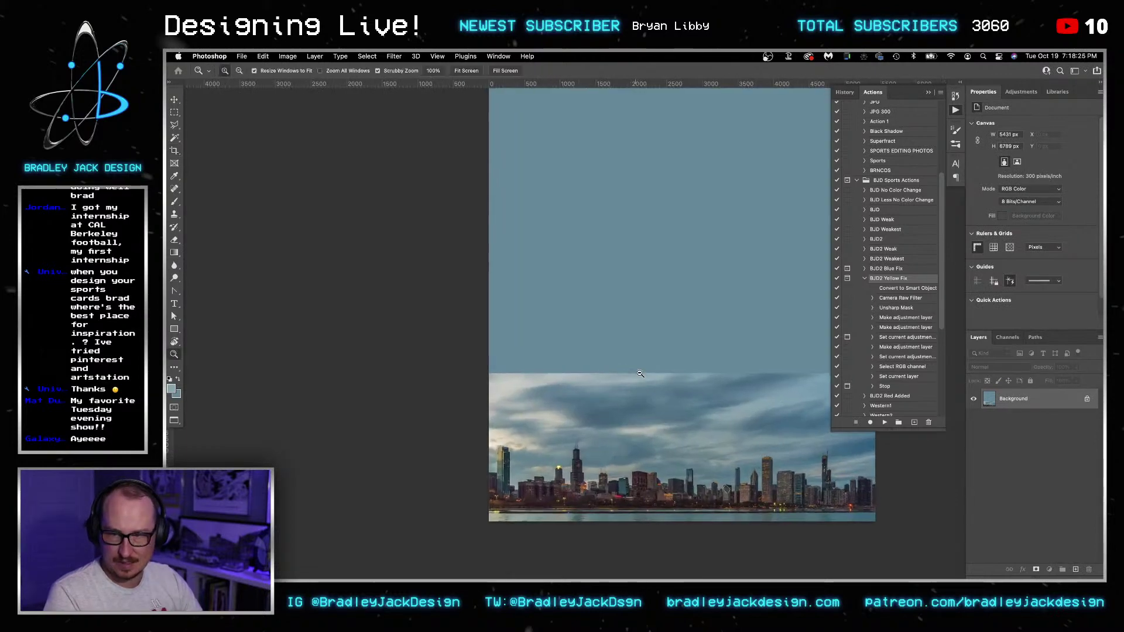
key("m")
left_click_drag(390, 360, 799, 419)
key("super+d")
left_click(406, 71)
left_click(404, 61)
left_click_drag(391, 363, 844, 422)
- Stretch the selected cloud strip upward with Free Transform to cover the flat blue area, and deselect
key("v")
key("super+t")
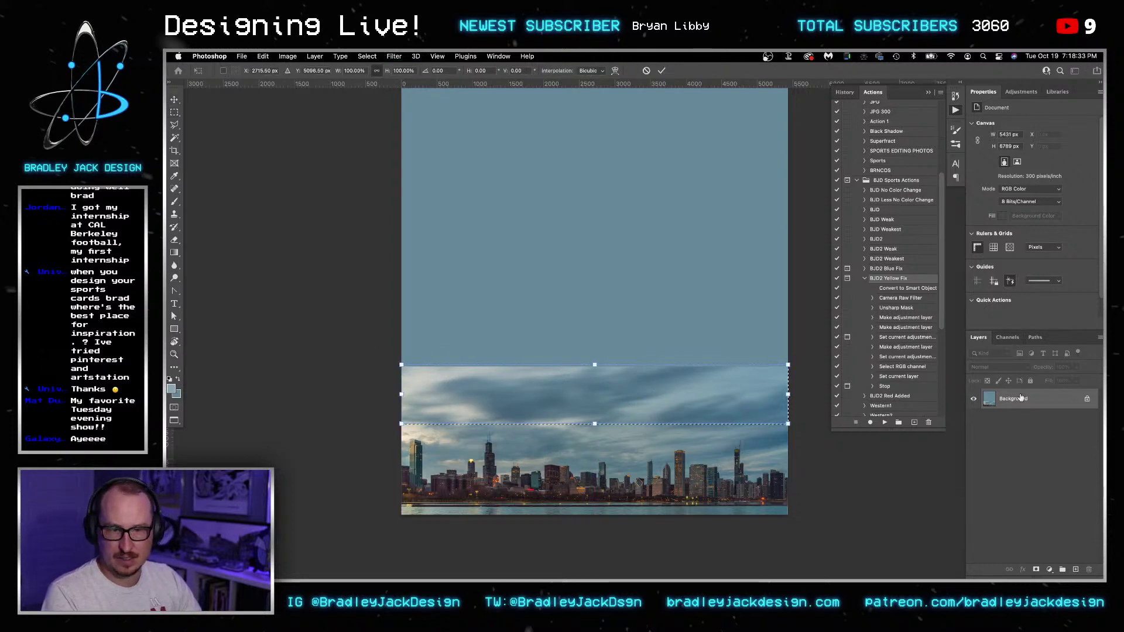
left_click_drag(603, 365, 604, 519)
key("Escape")
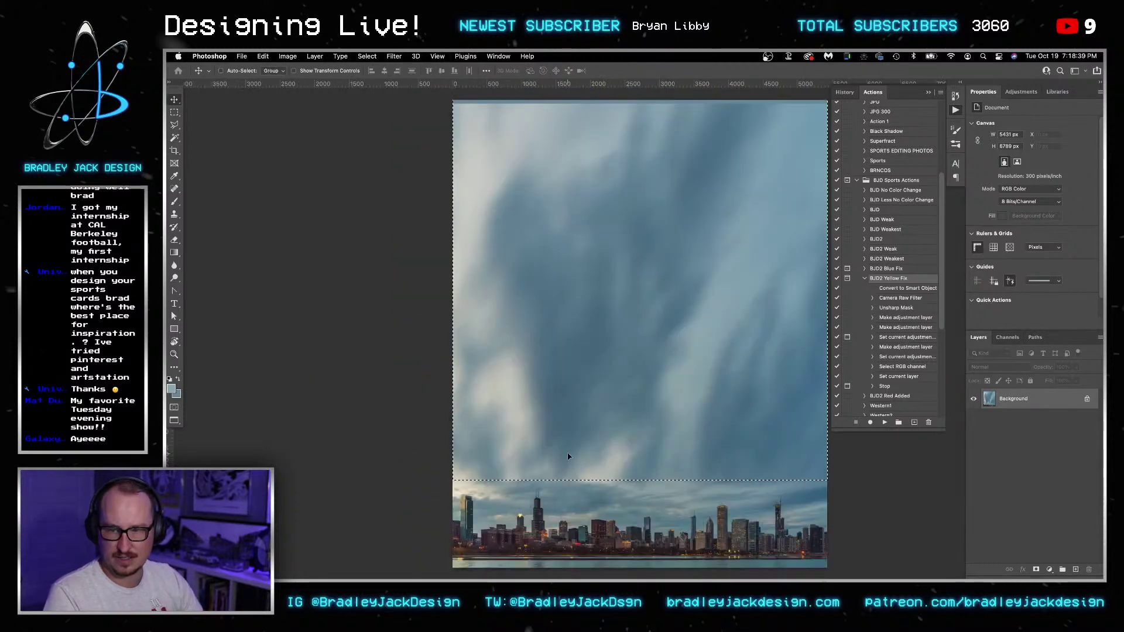
key("super+d")
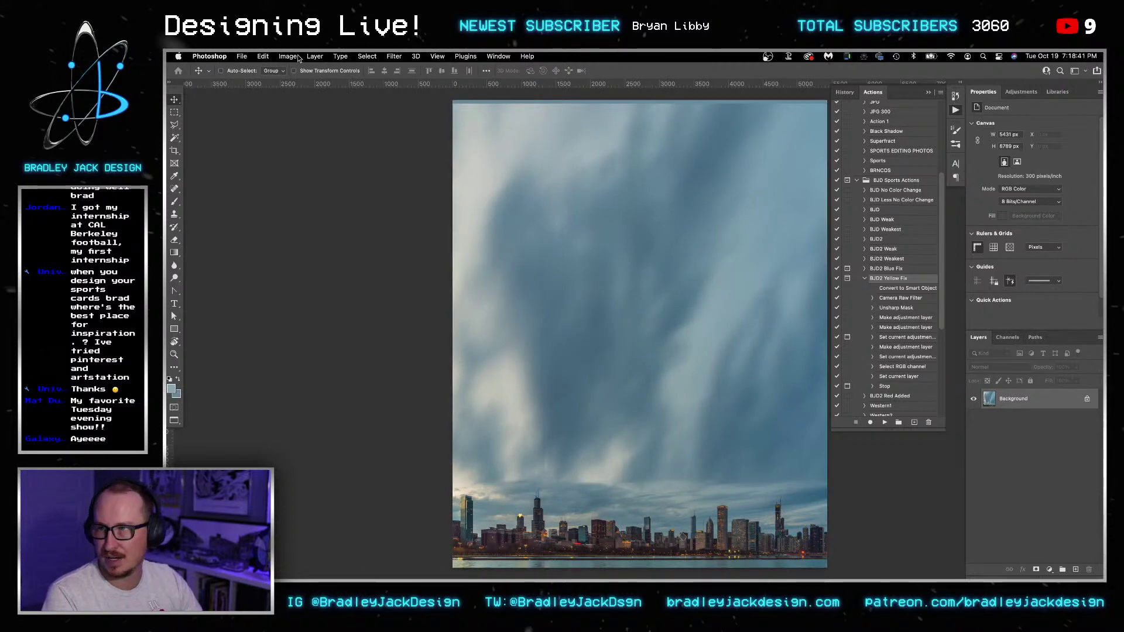
- Replace the stretched sky using Sky Replacement with the portrait-format blue sky of wispy clouds, output to new layers
left_click(295, 57)
mouse_move(262, 56)
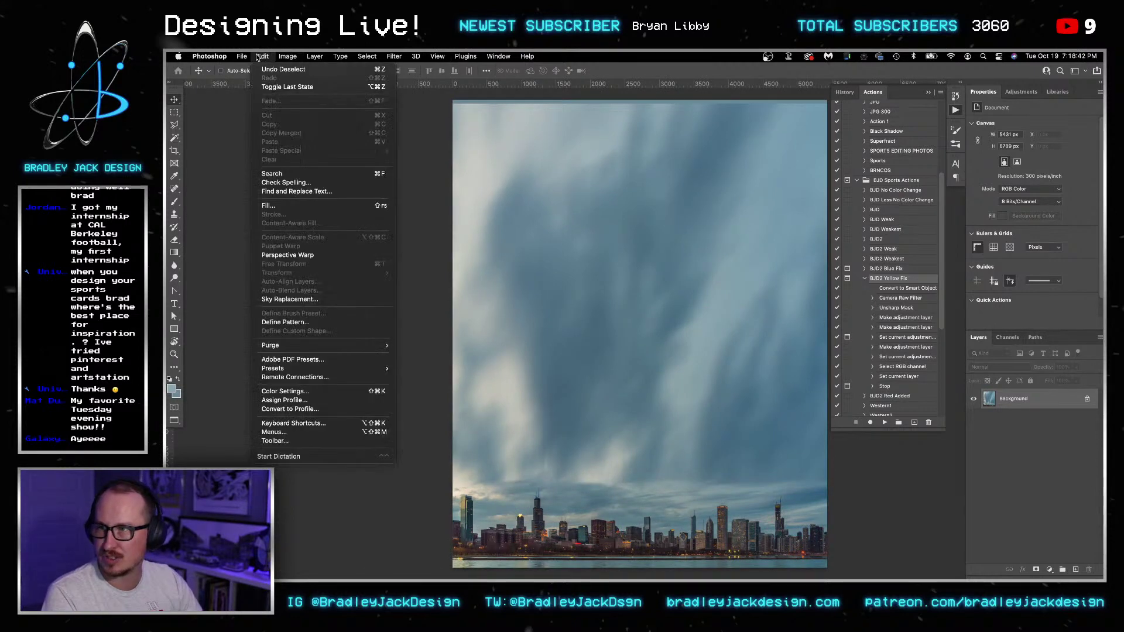
left_click(282, 299)
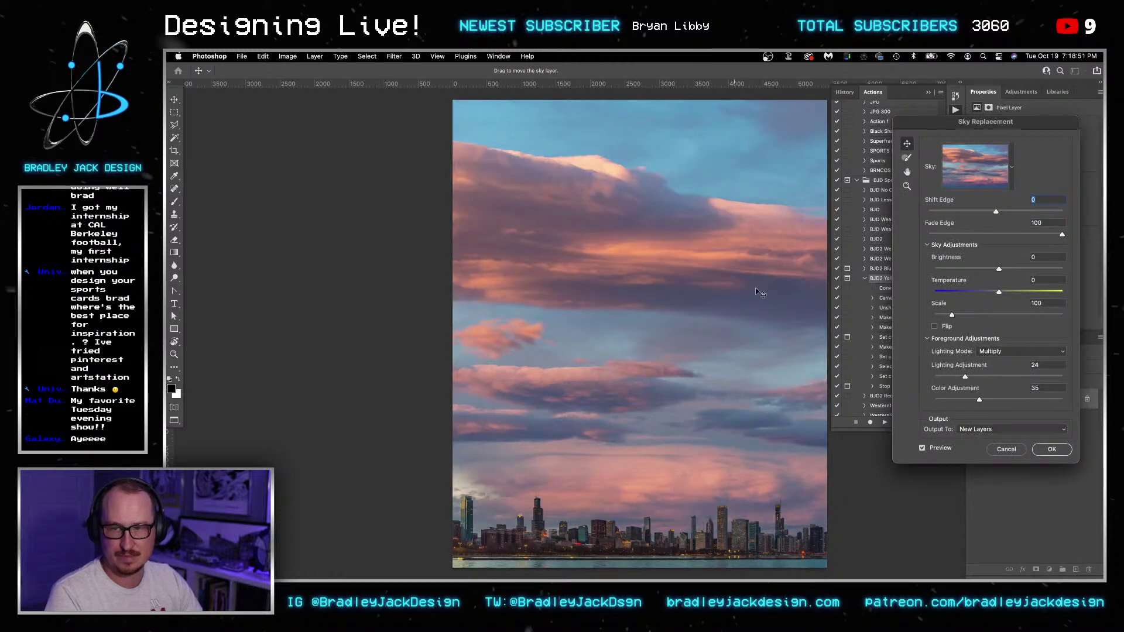
left_click(1012, 167)
scroll(978, 281, "down", 5)
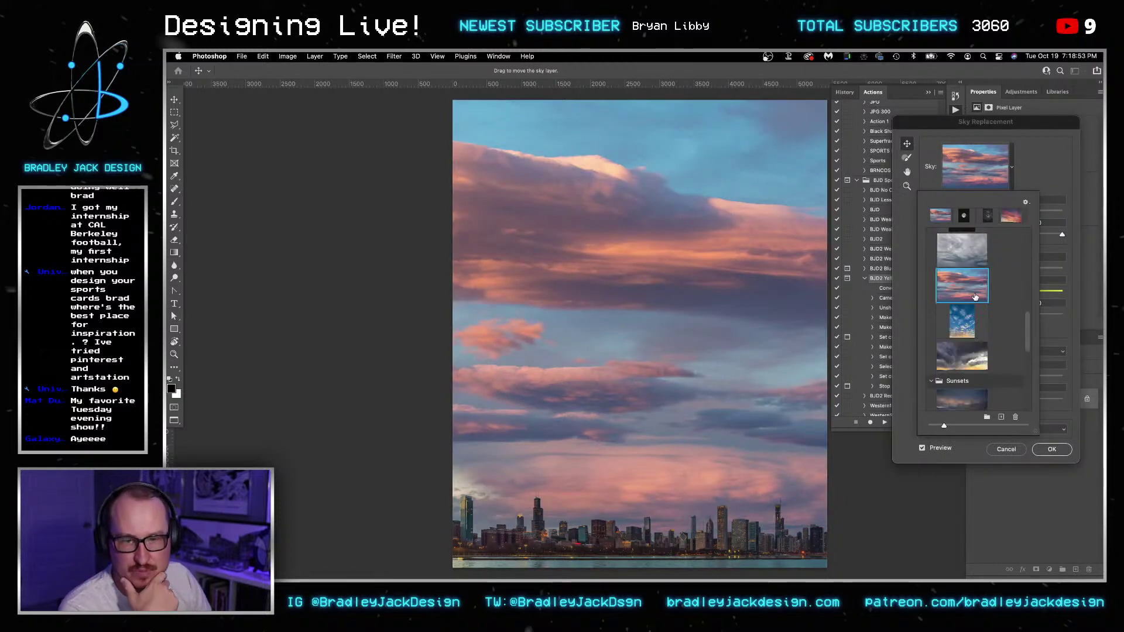
scroll(977, 296, "down", 5)
scroll(977, 298, "up", 5)
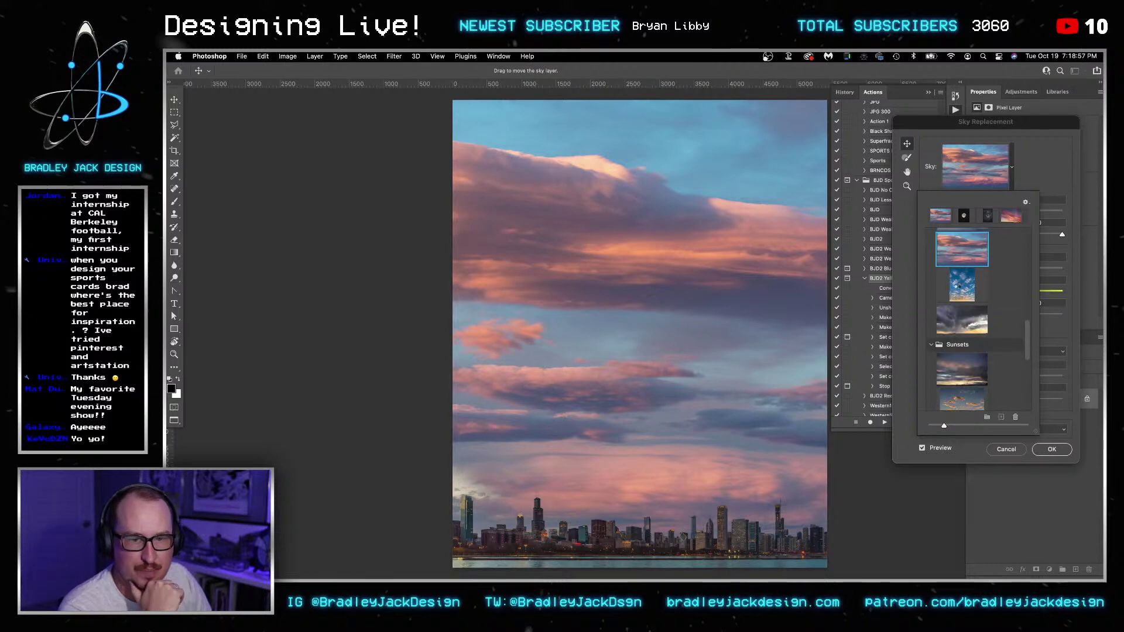
left_click(957, 286)
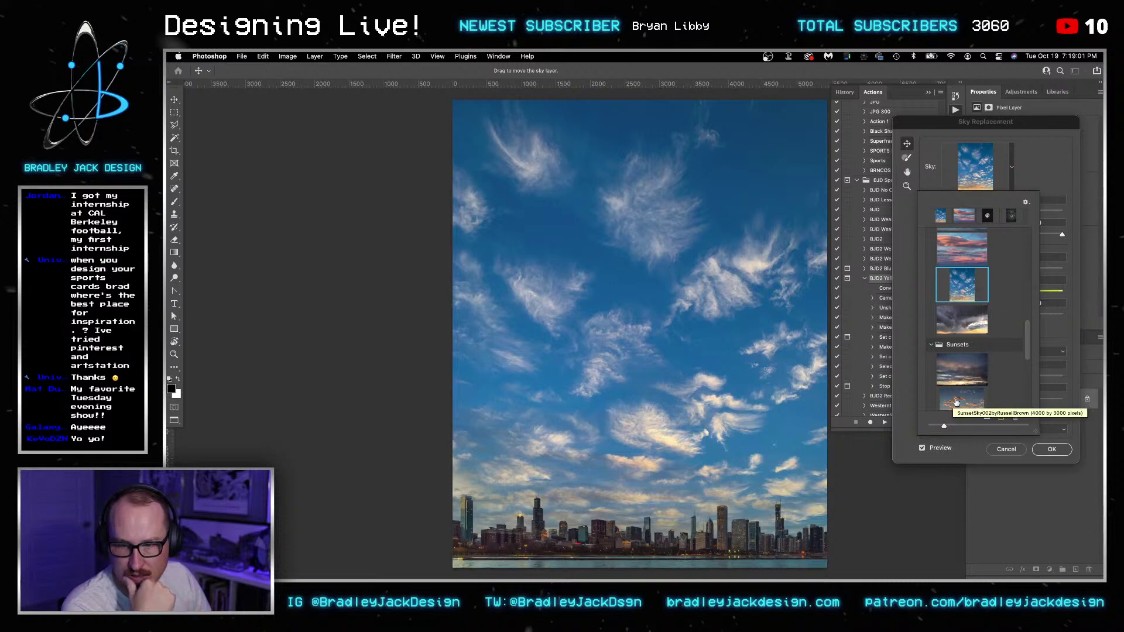
left_click(1048, 449)
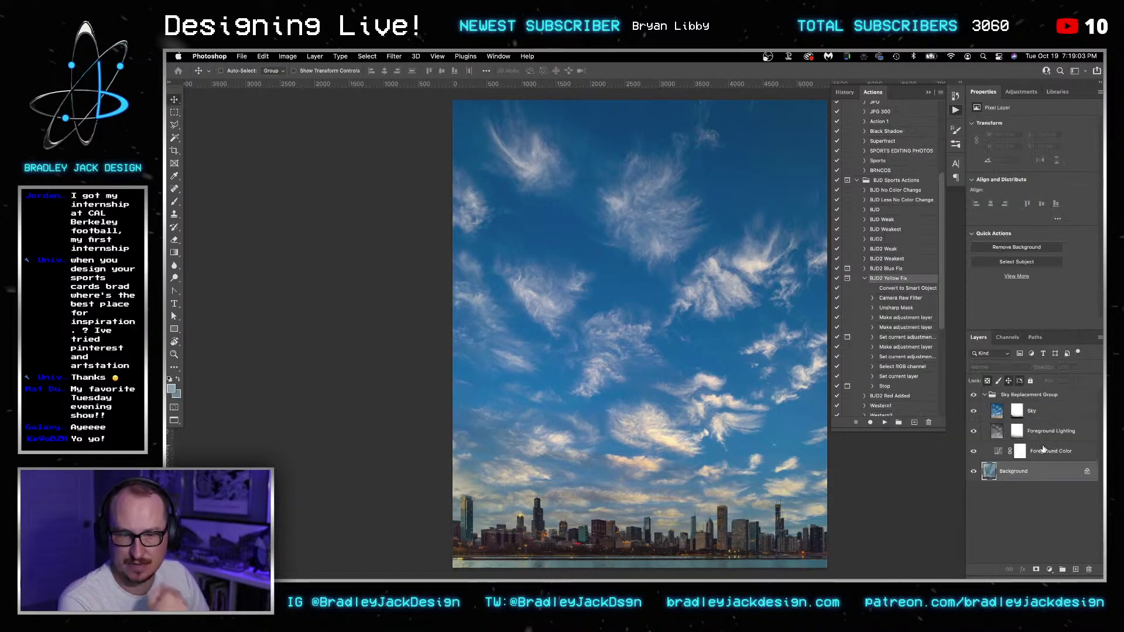
- Try a Selective Color adjustment above the Sky layer with cyan in the Yellows at +100
left_click(1033, 413)
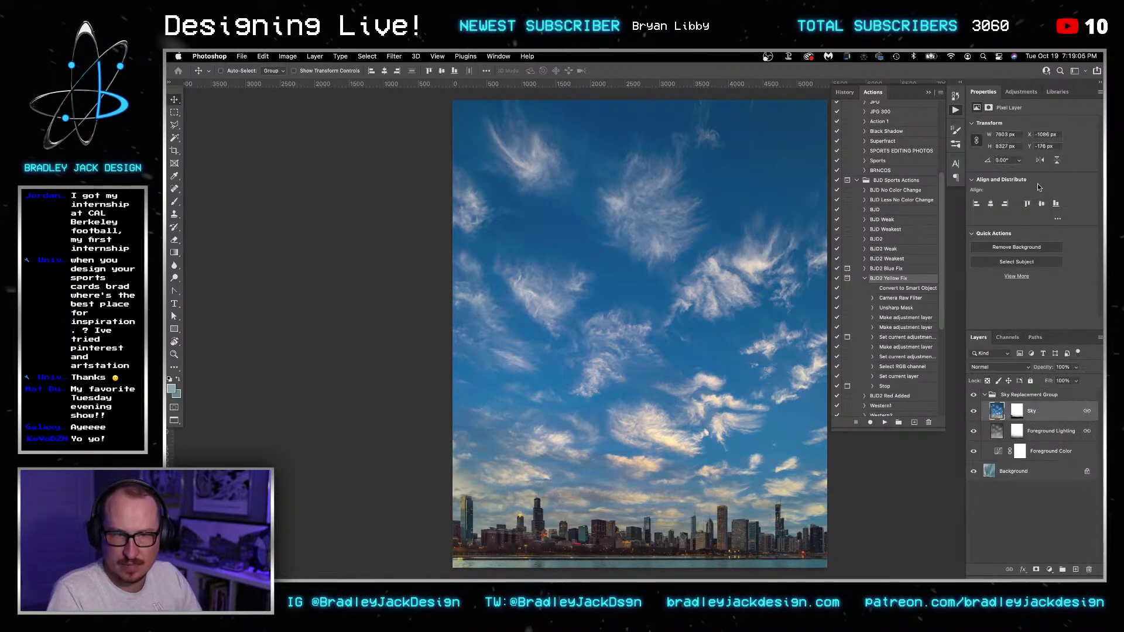
left_click(1021, 92)
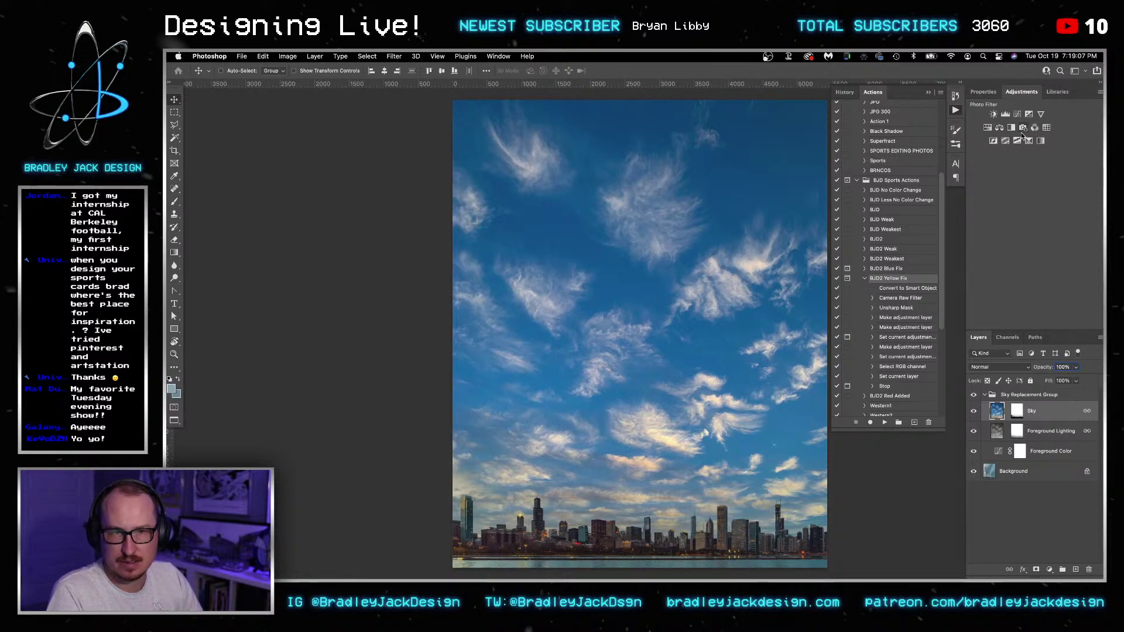
left_click(1023, 127)
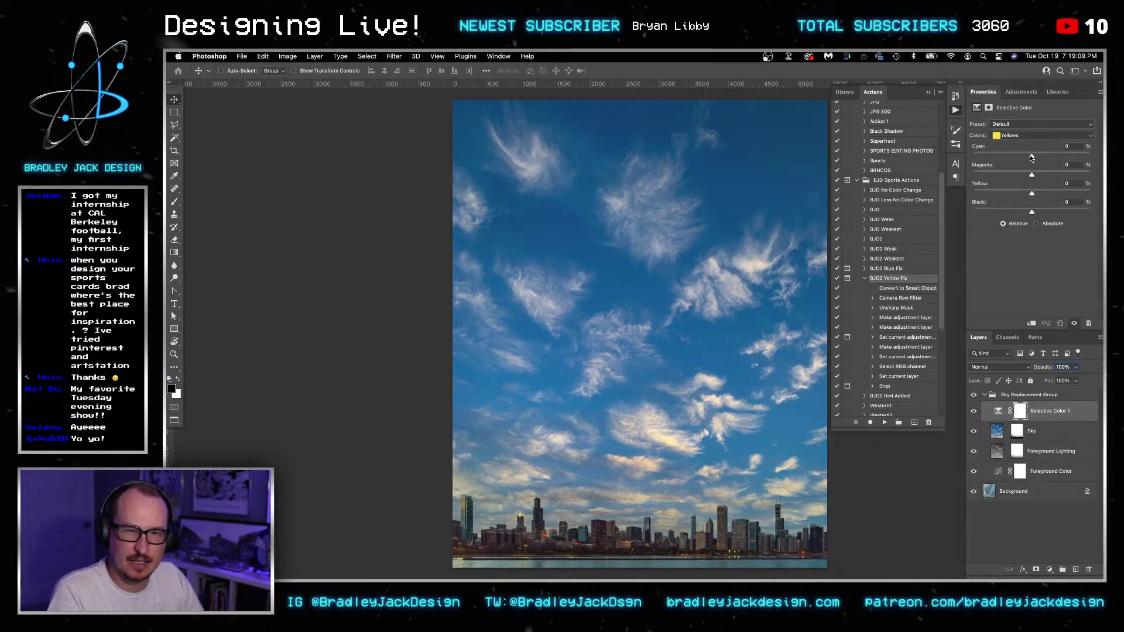
left_click_drag(1062, 158, 1090, 156)
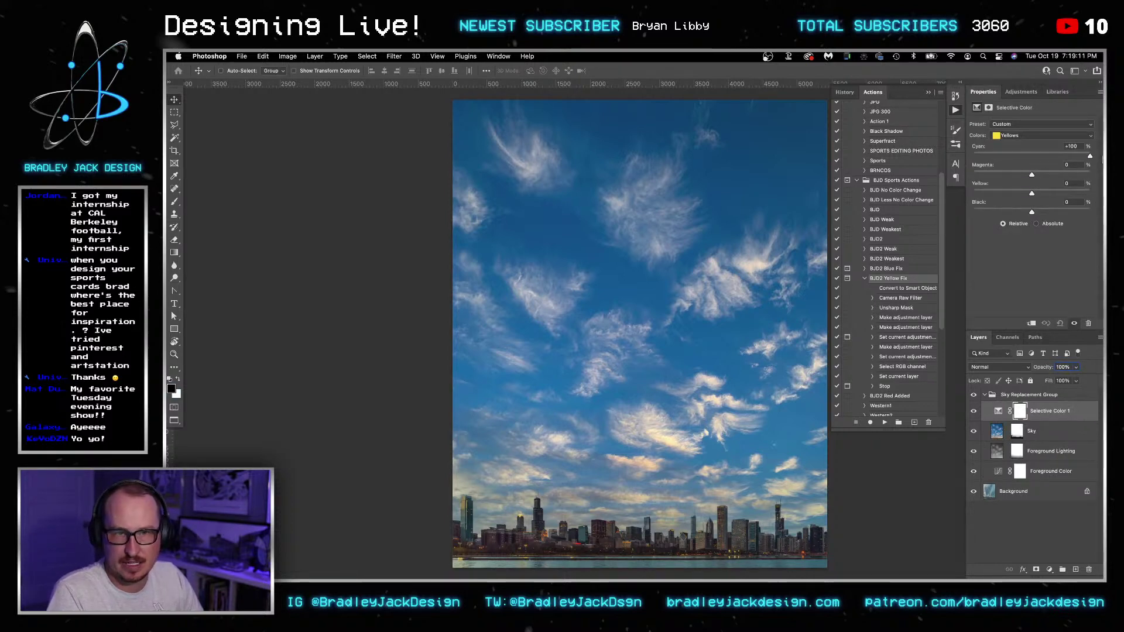
- Add a Hue/Saturation adjustment layer above the Sky layer and delete the Selective Color layer
left_click(1021, 92)
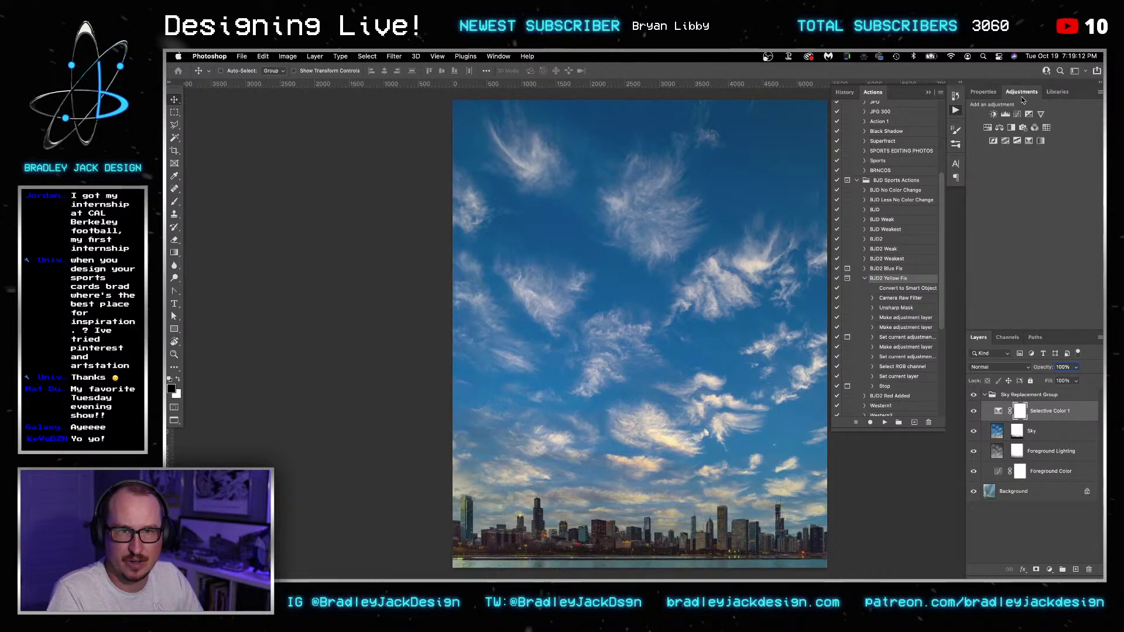
left_click(987, 128)
left_click(1070, 431)
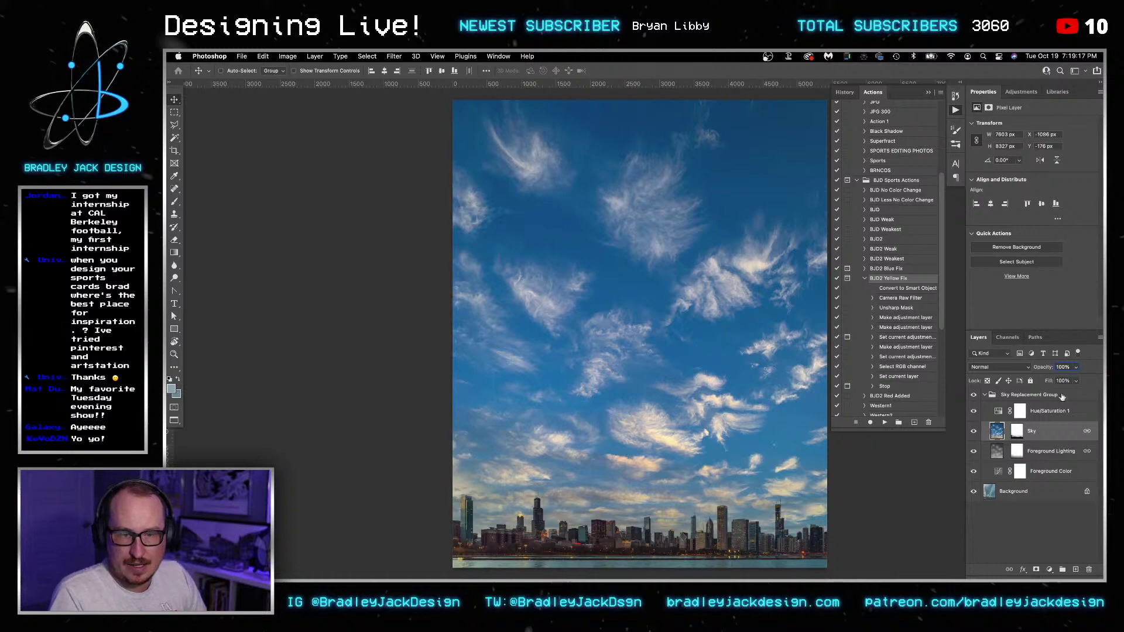
key("BackSpace")
- Set the Yellows saturation to -100 in the Hue/Saturation layer and widen the colour range by adding samples from the warm clouds
left_click(1041, 137)
left_click(1018, 157)
key("z")
left_click(731, 506)
left_click_drag(731, 507, 714, 404)
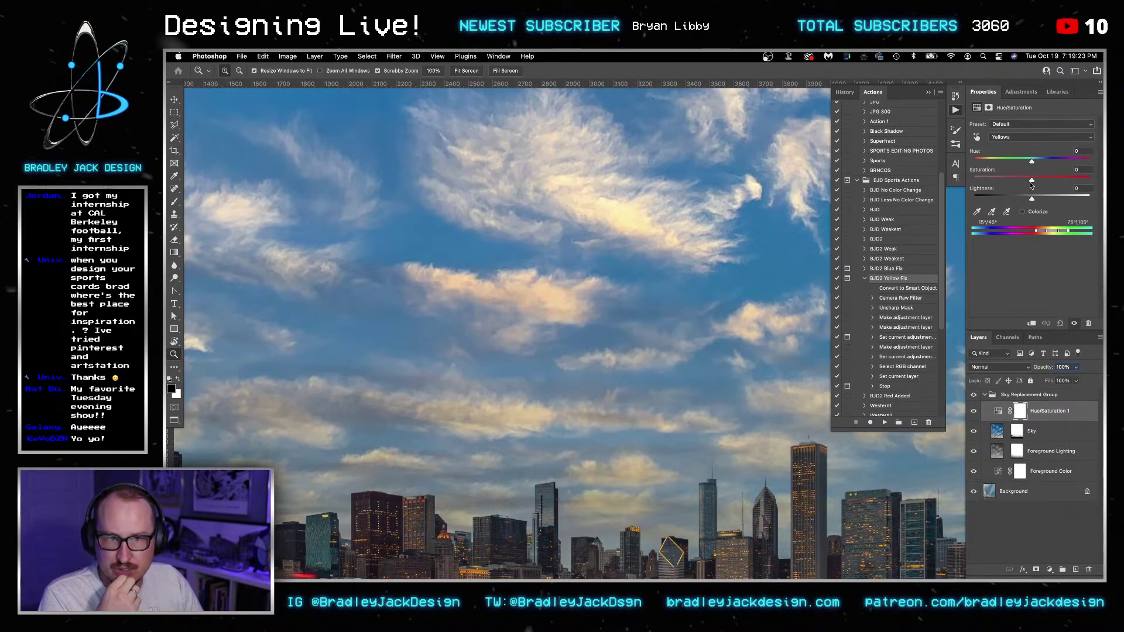
left_click_drag(1031, 180, 942, 178)
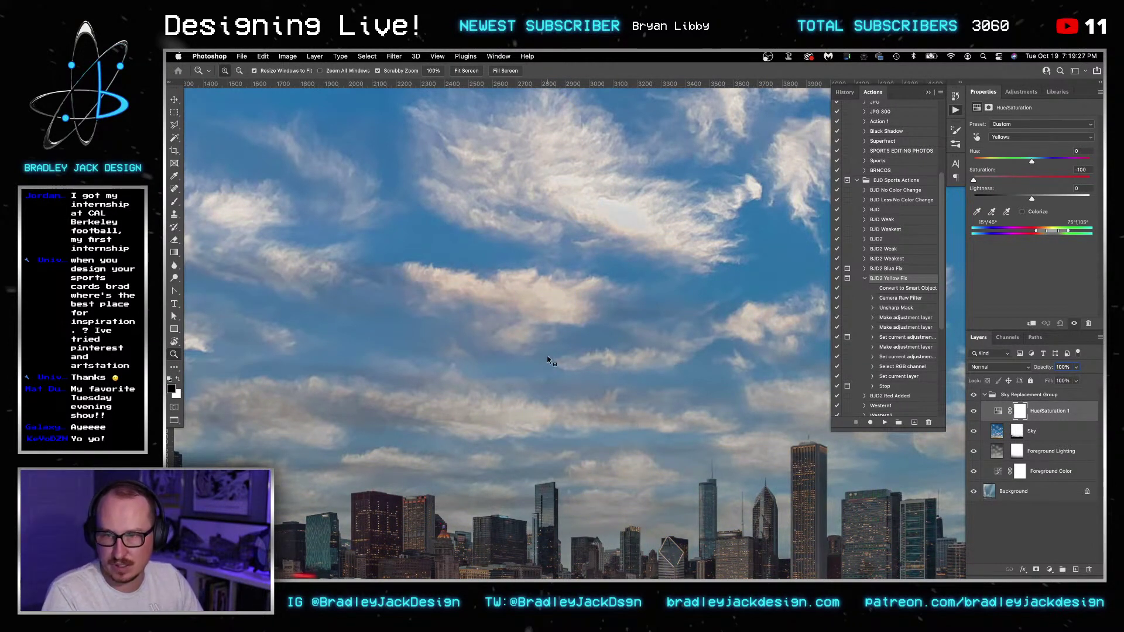
scroll(929, 249, "up", 2)
left_click(994, 212)
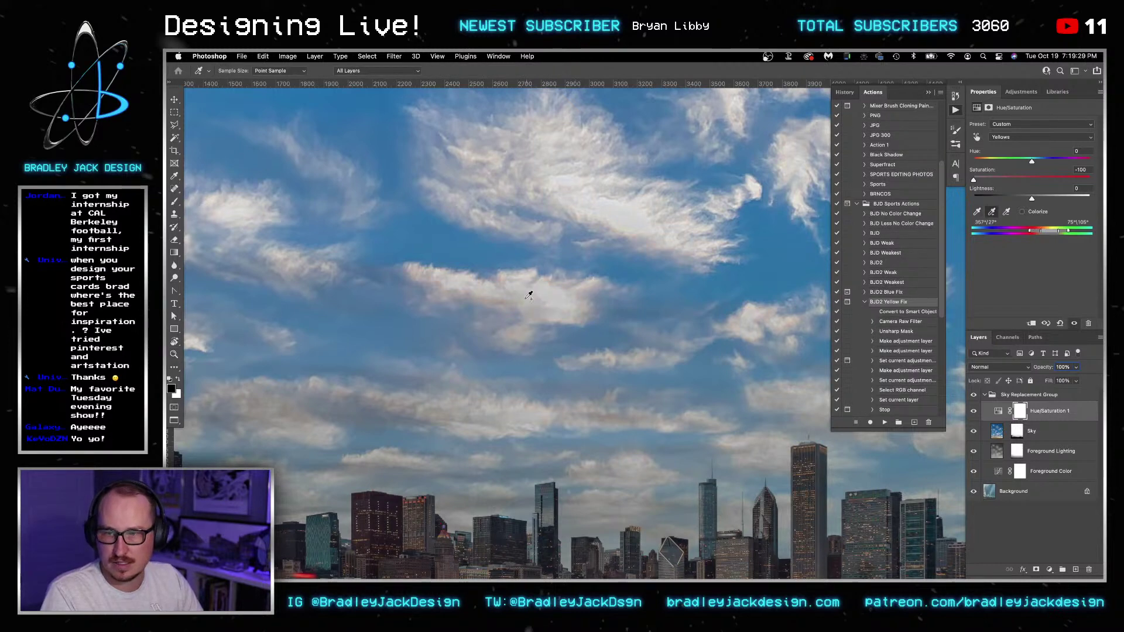
key("ctrl+minus")
key("ctrl+minus")
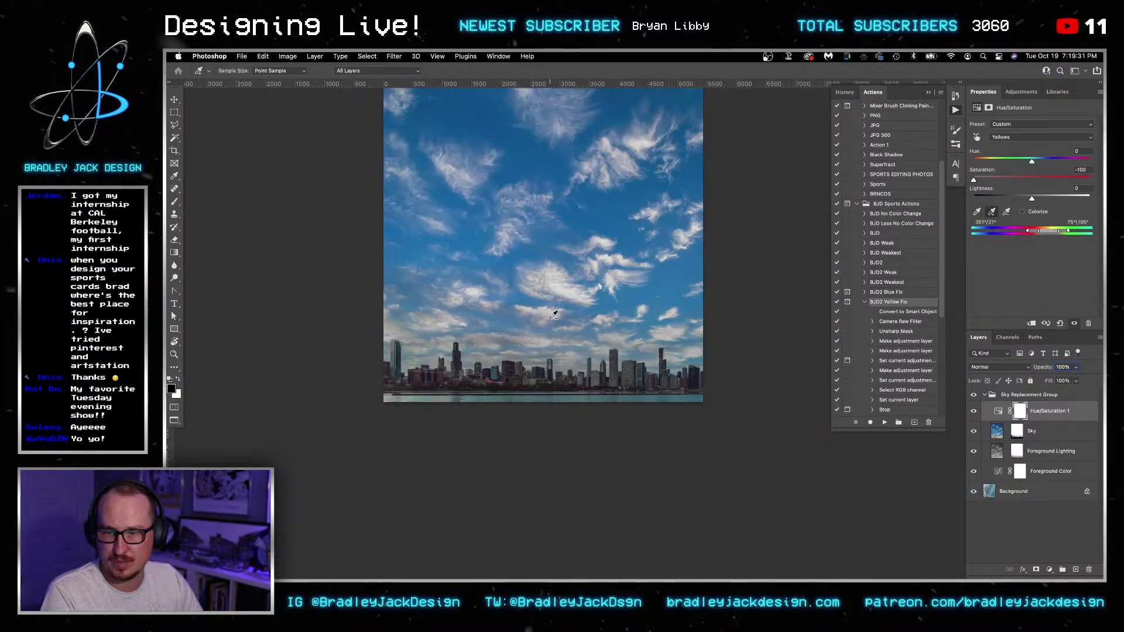
- Save the edited panorama as a separate Photoshop file with the colour profile embedded
key("ctrl+s")
key("Return")
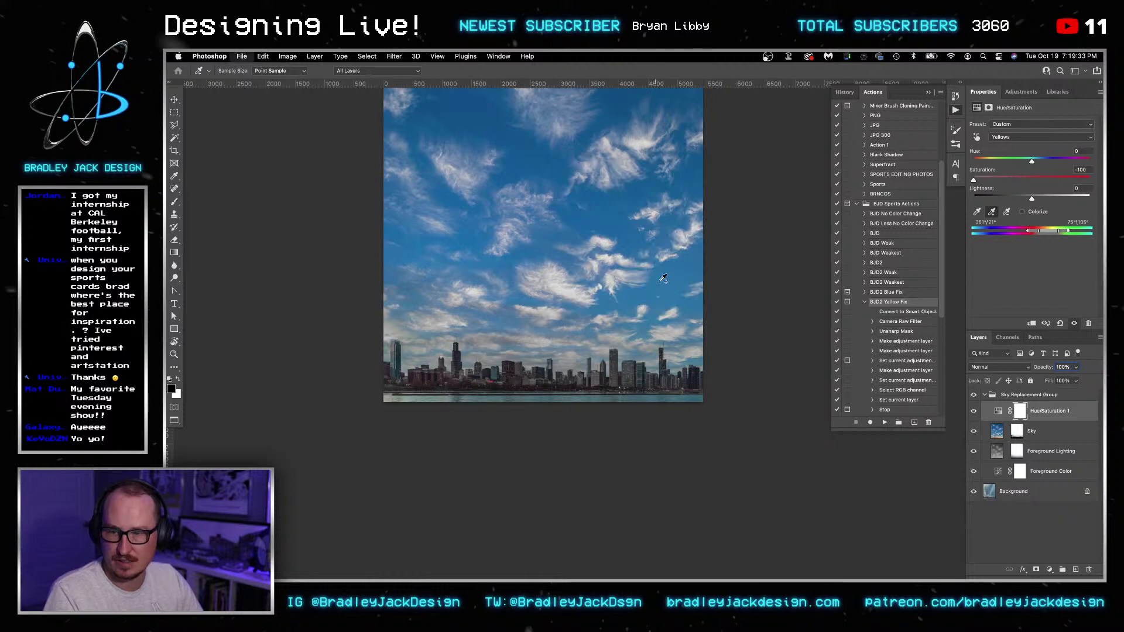
key("ctrl+shift+s")
left_click(444, 148)
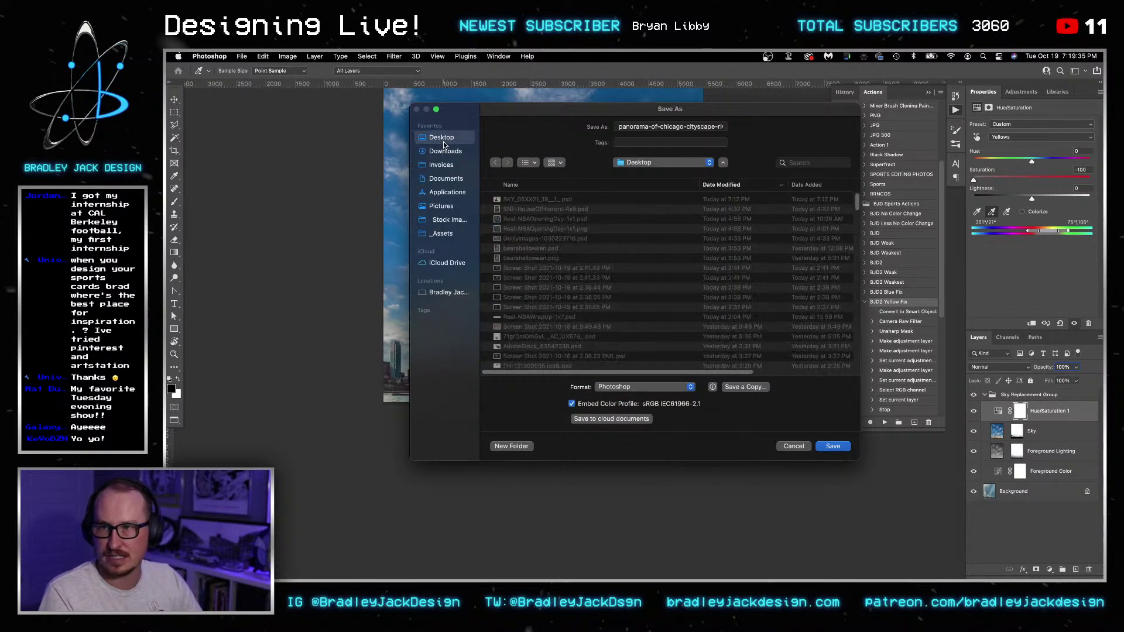
key("Return")
key("v")
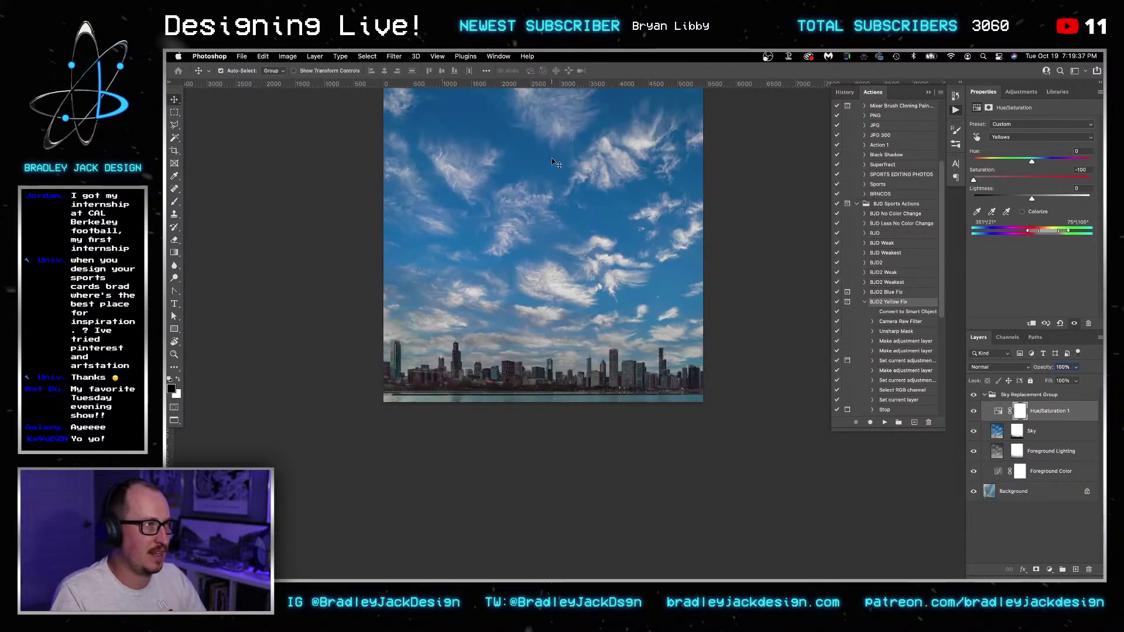
- Replace the poster's panorama smart object contents with the edited panorama .psd from the Desktop and shift the new panorama upward
key("ctrl+Tab")
key("ctrl+Tab")
key("ctrl+Tab")
key("ctrl+Tab")
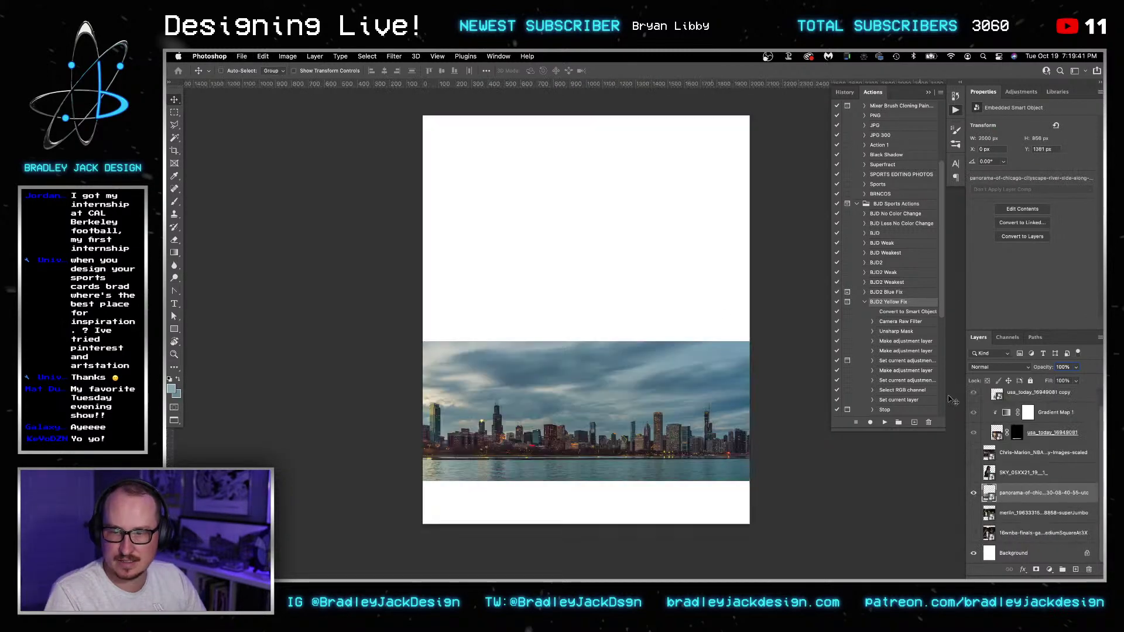
right_click(1043, 502)
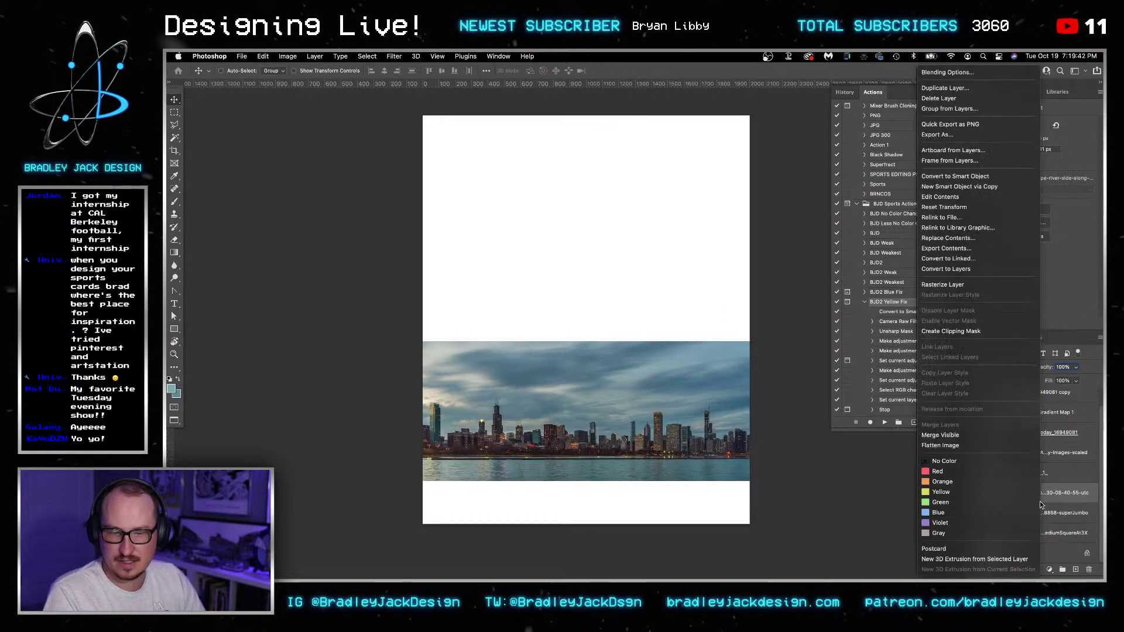
left_click(944, 239)
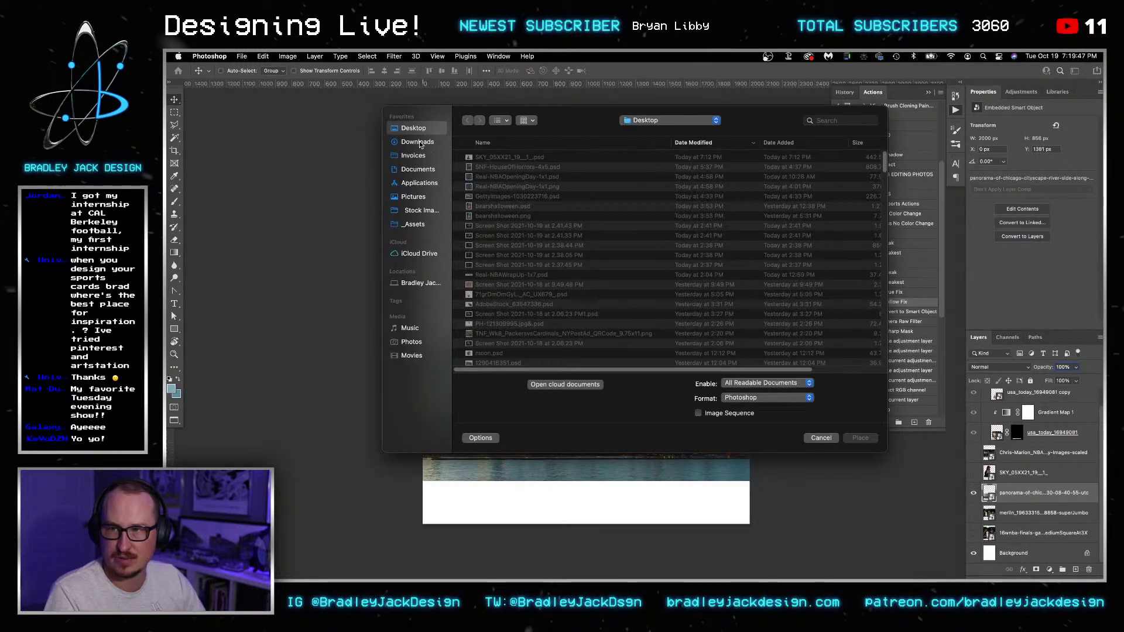
left_click(496, 159)
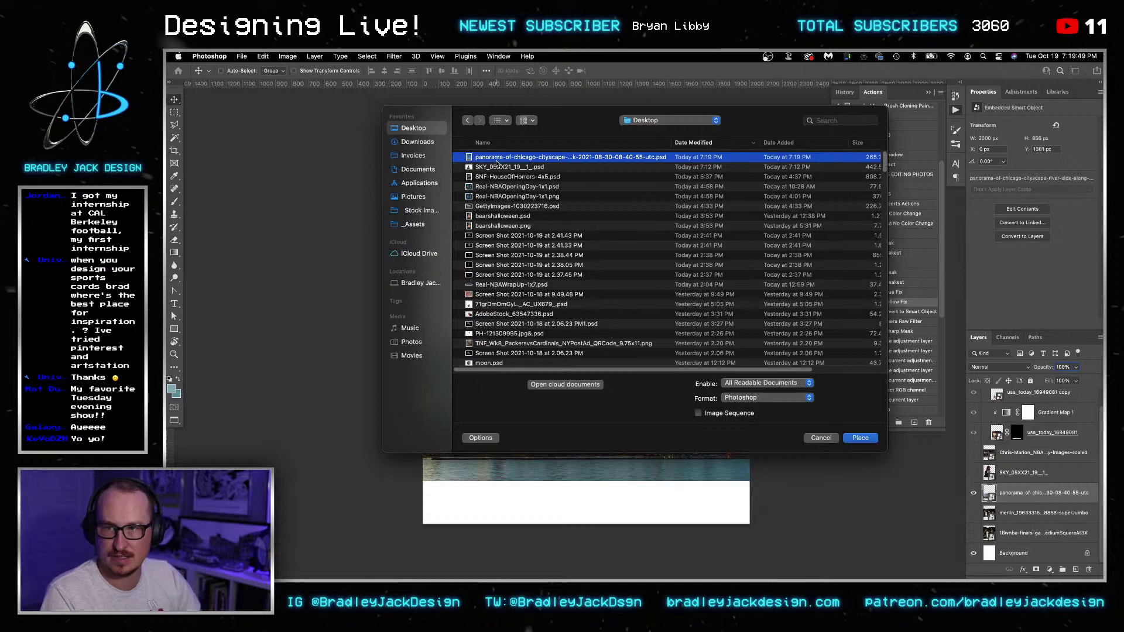
double_click(496, 159)
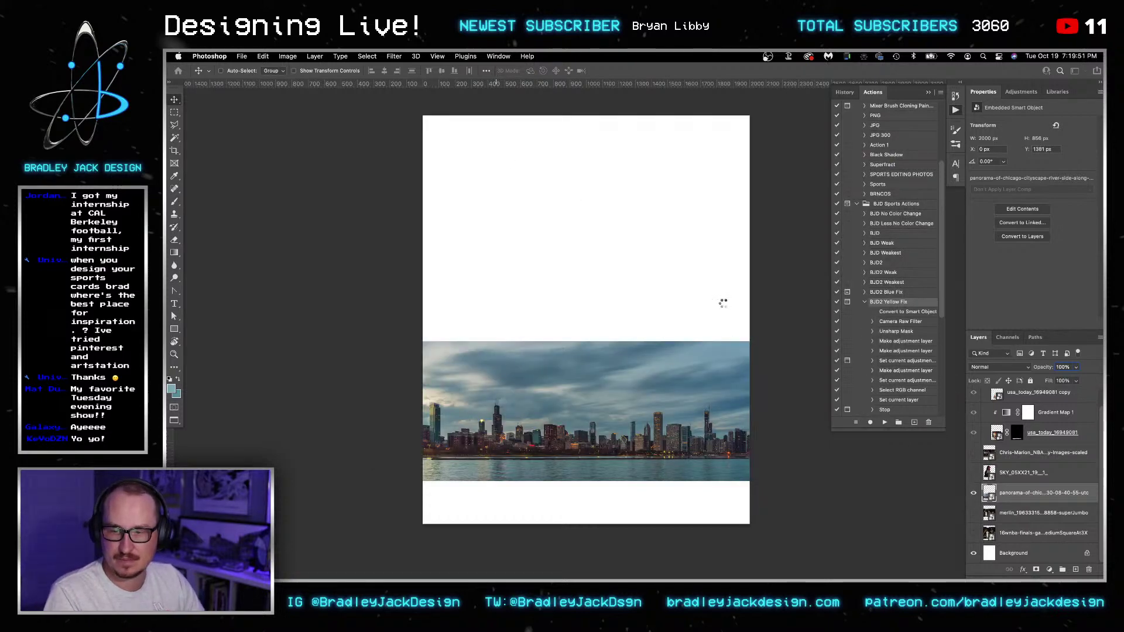
left_click_drag(702, 425, 701, 317)
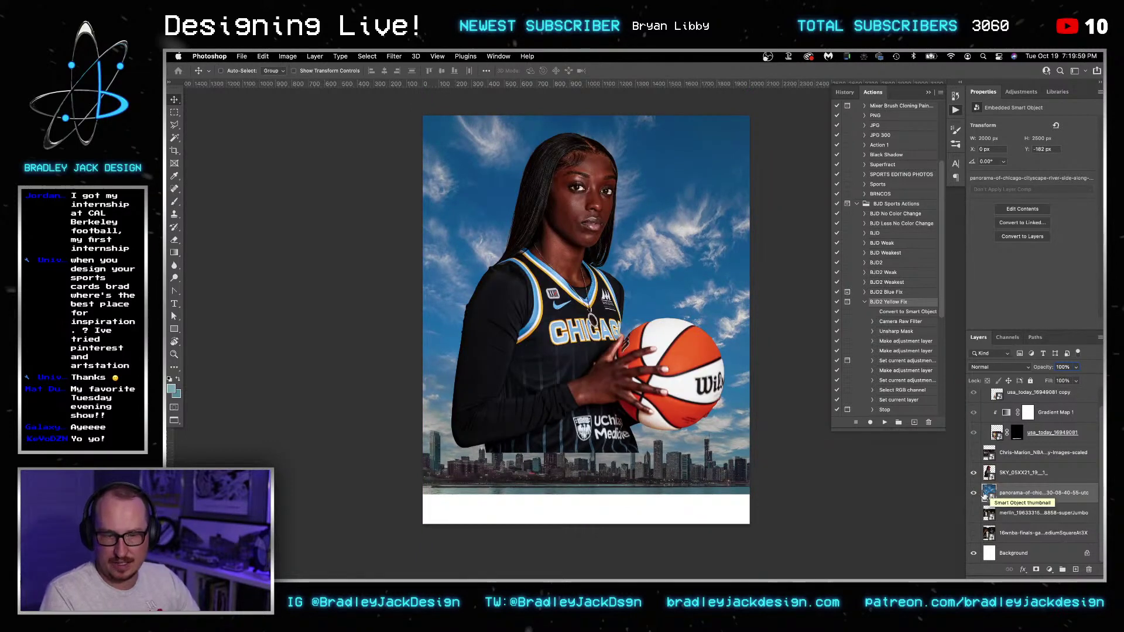
- Hide the portrait, duplicate the panorama layer, set the copy to Screen at 75% opacity, and group both panorama layers
left_click(974, 472)
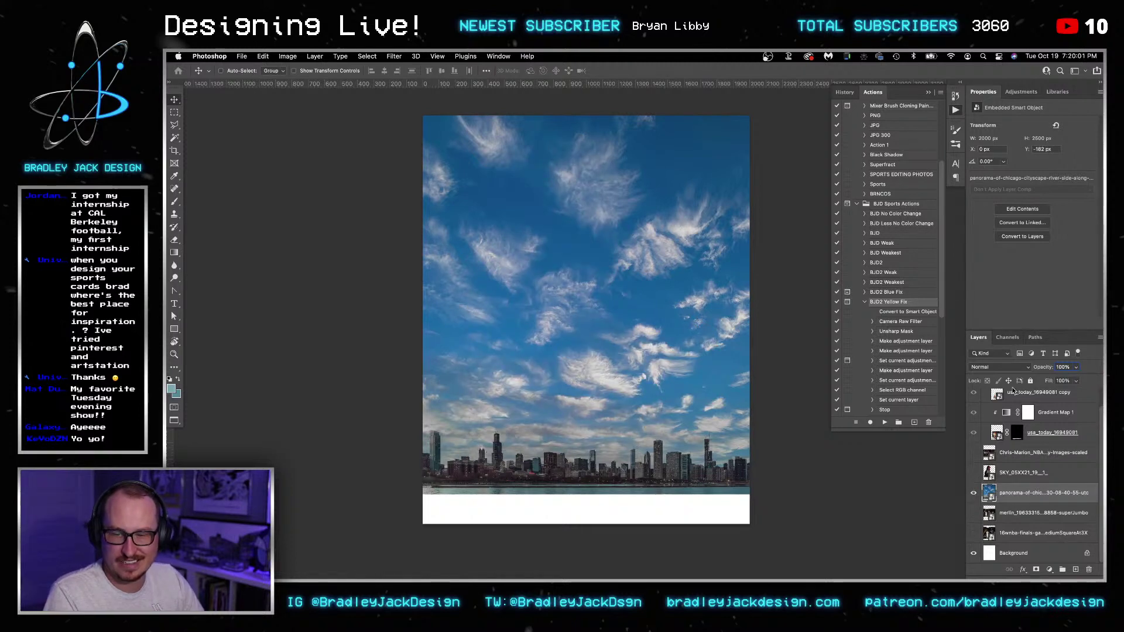
key("super+j")
key("shift+alt+s")
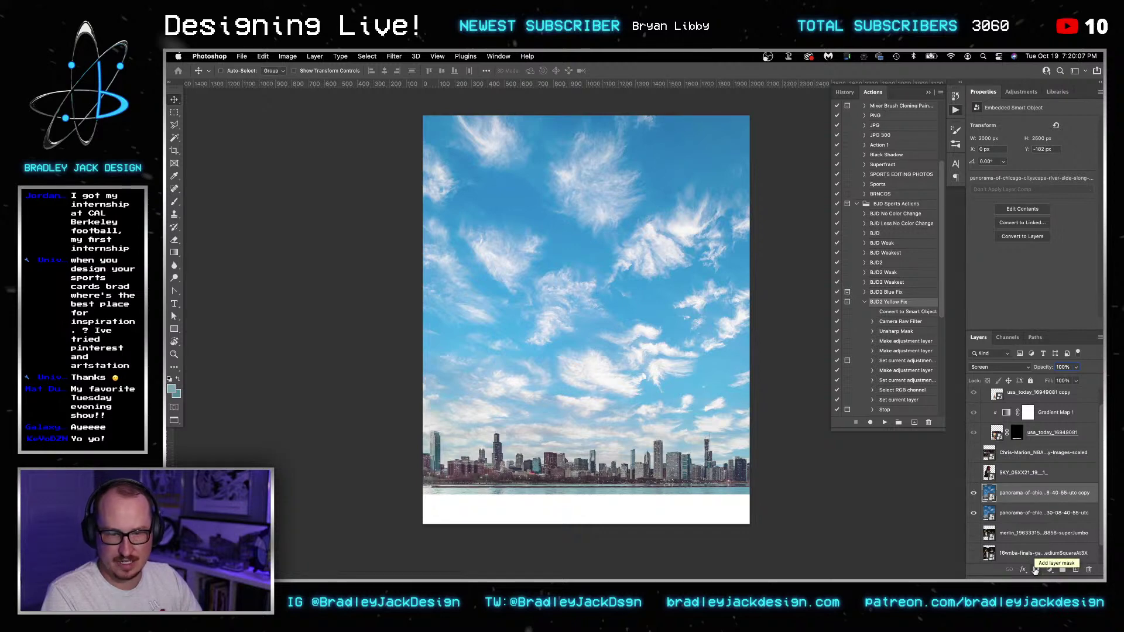
key("7")
key("5")
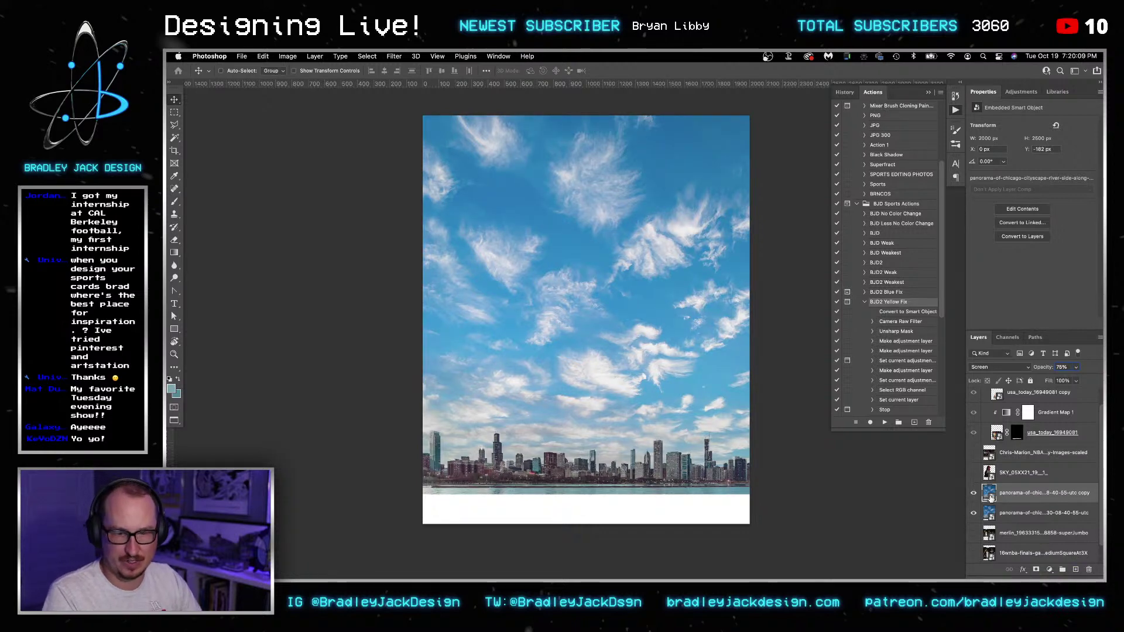
left_click(1015, 513, "shift")
key("super+g")
- Show the large portrait layer again and give it a white layer mask
left_click(974, 481)
left_click(1019, 484)
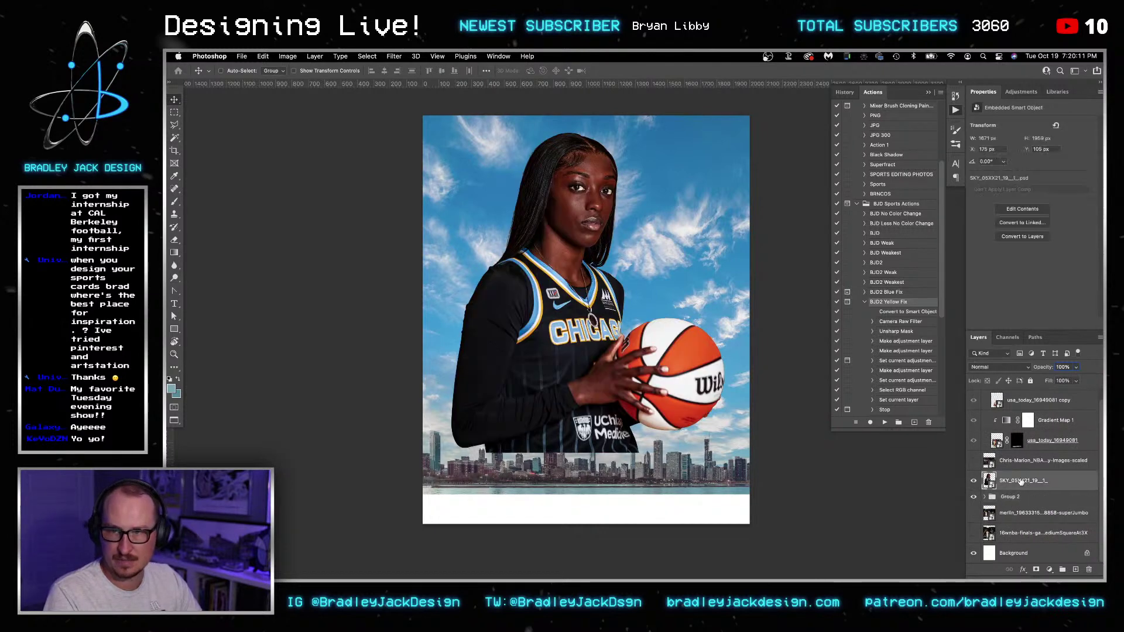
left_click(1035, 569, "alt")
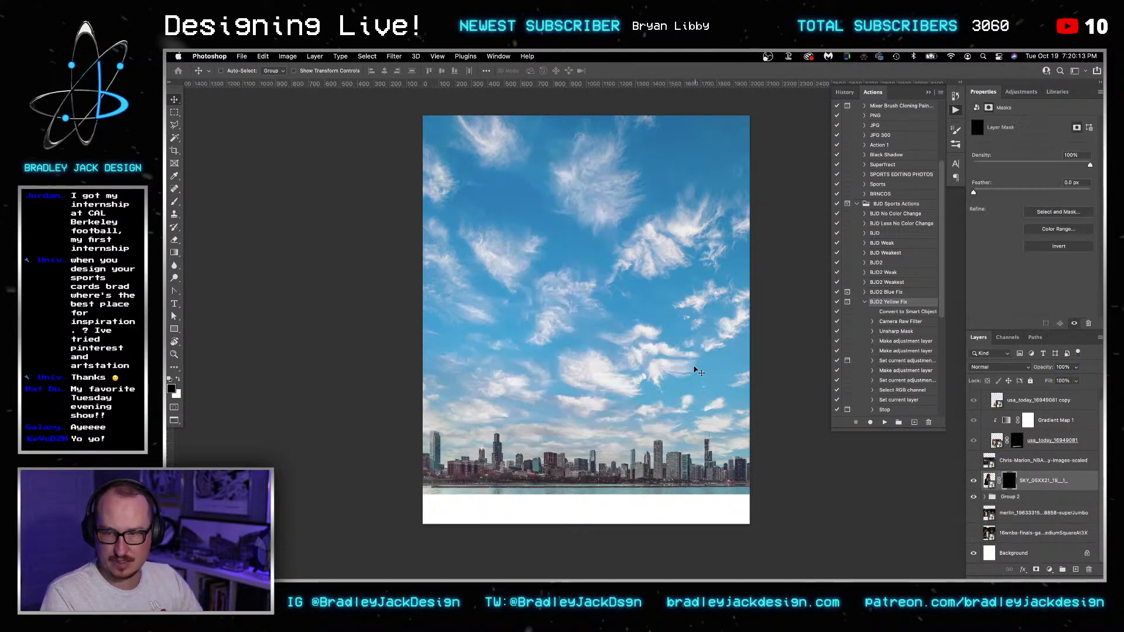
key("b")
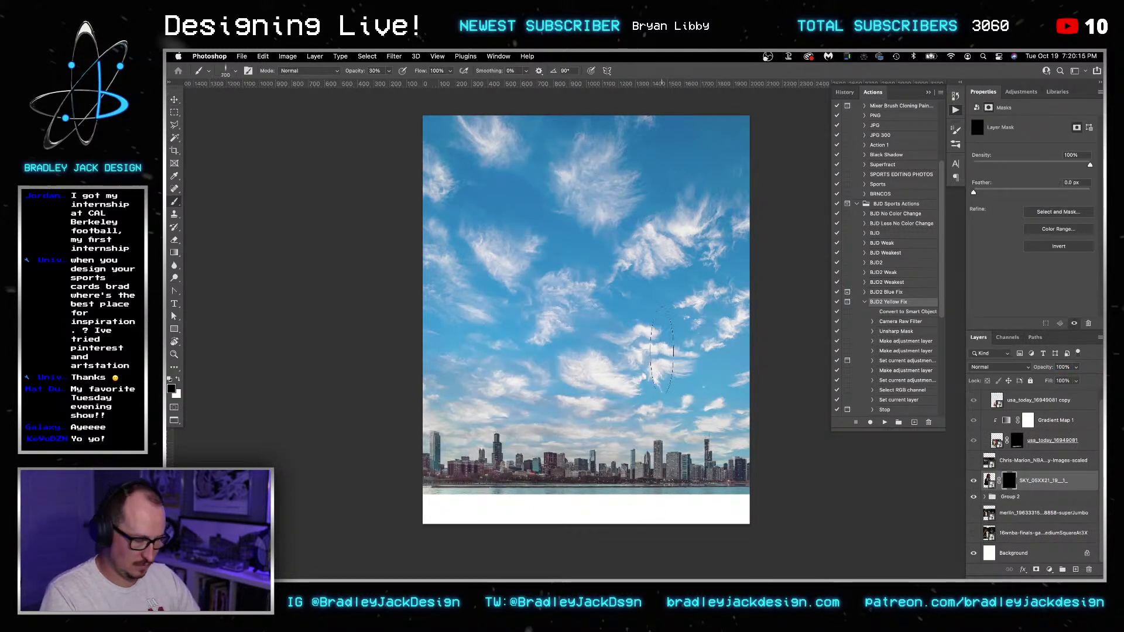
key("ctrl+i")
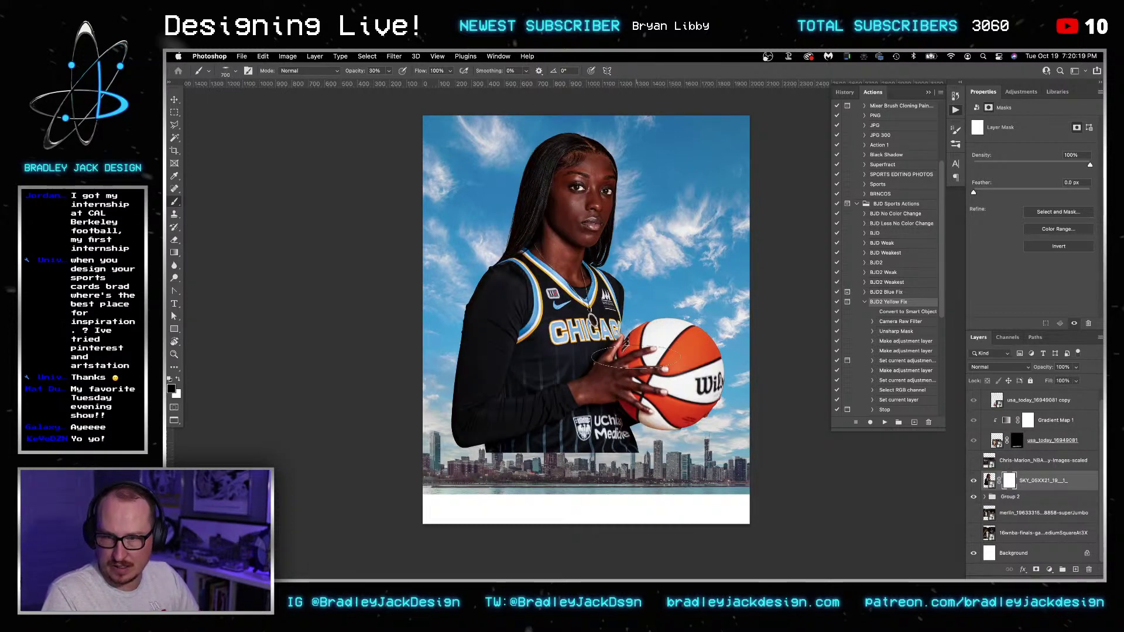
- Try fading the portrait's bottom edge into the skyline with 50% opacity brush strokes on its mask
left_click(609, 452)
left_click(604, 449)
left_click(603, 449)
left_click(608, 448)
left_click(620, 446)
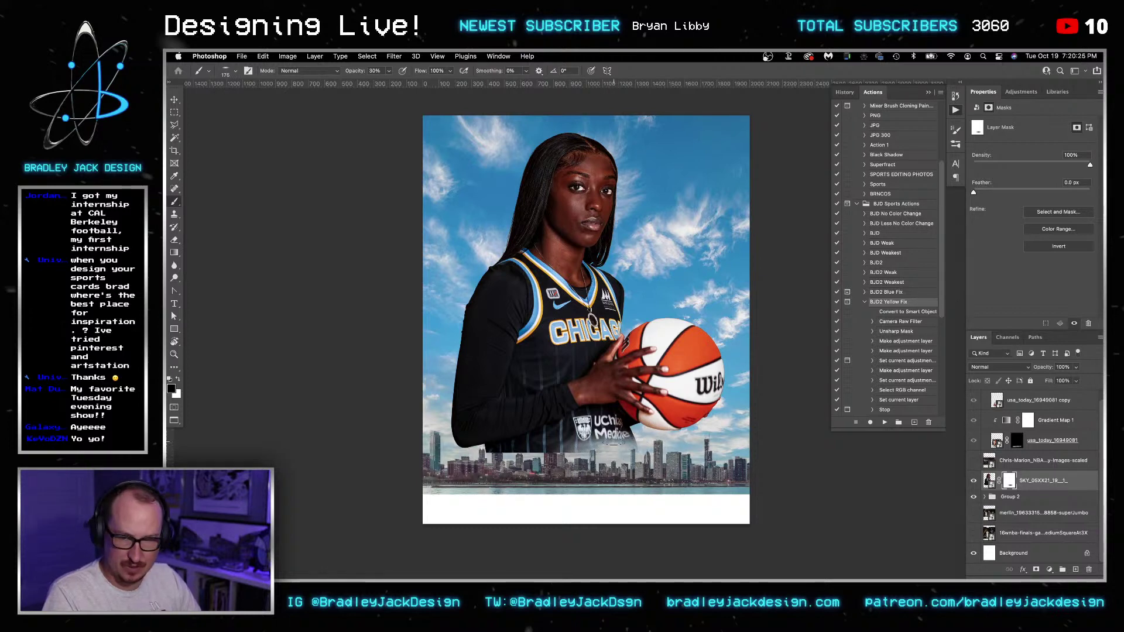
- Undo the brush strokes on the portrait's layer mask
key("v")
key("super+z")
key("super+z")
key("super+z")
key("super+z")
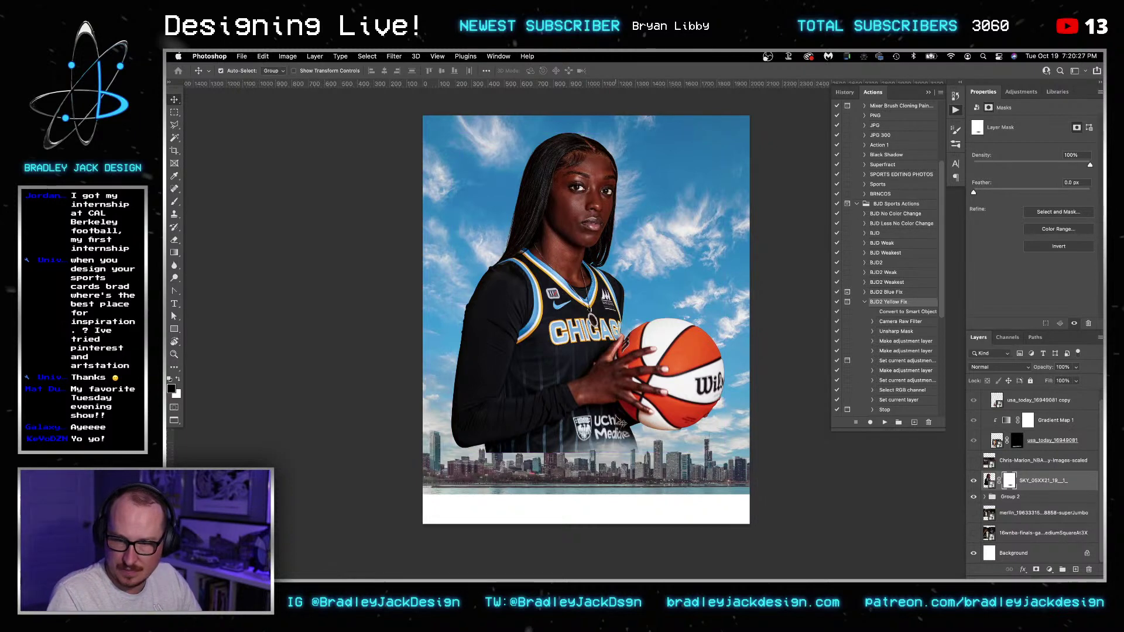
key("super+z")
key("super+z")
key("super+z")
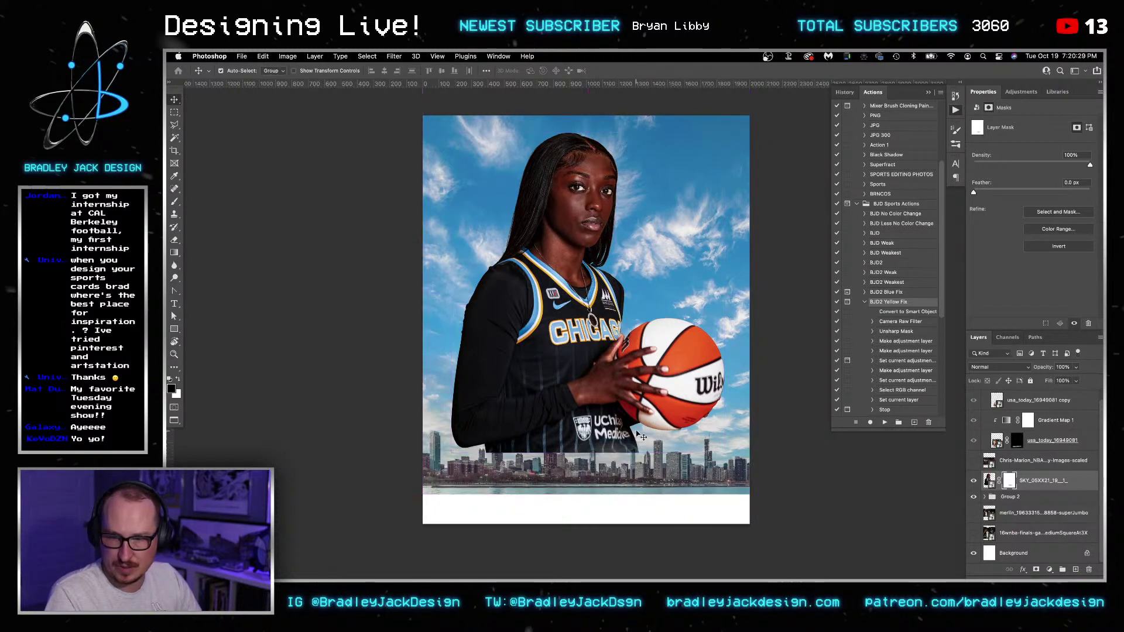
- Move the portrait down over the skyline and enlarge it proportionally to about 1823 px wide
left_click(989, 481)
left_click_drag(642, 401, 646, 421)
key("ctrl+t")
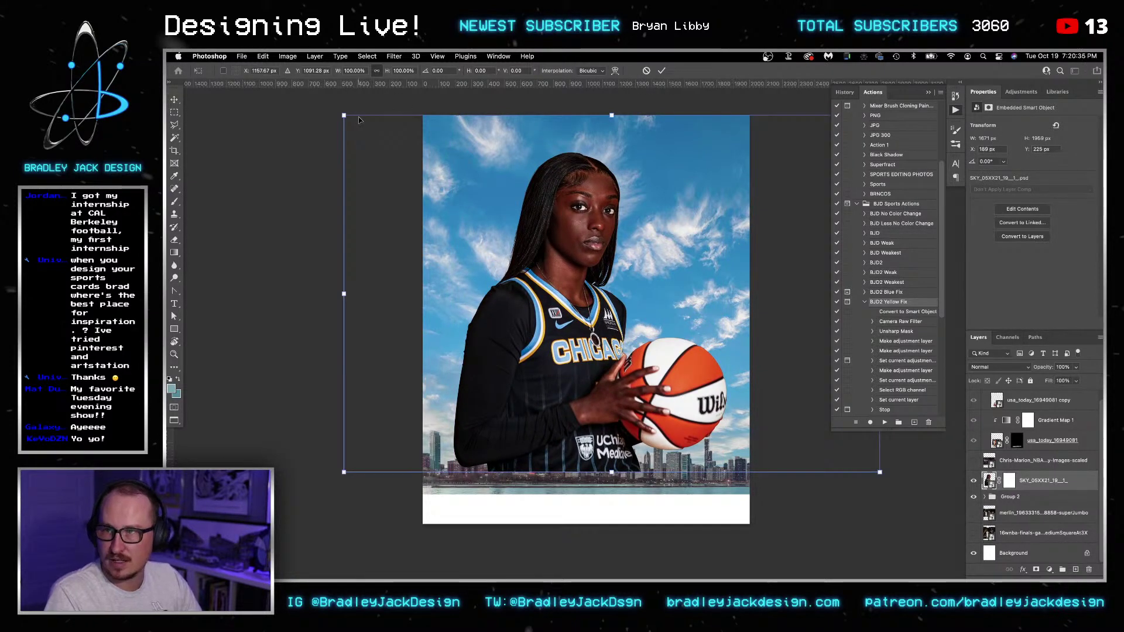
left_click_drag(343, 113, 306, 100)
key("Return")
- Nudge the portrait to the right until its X position is 124 px
key("shift+Right")
key("shift+Right")
key("shift+Right")
key("shift+Right")
key("shift+Right")
key("shift+Right")
key("shift+Right")
key("shift+Right")
key("shift+Right")
key("shift+Right")
key("shift+Right")
key("shift+Right")
key("shift+Right")
key("shift+Right")
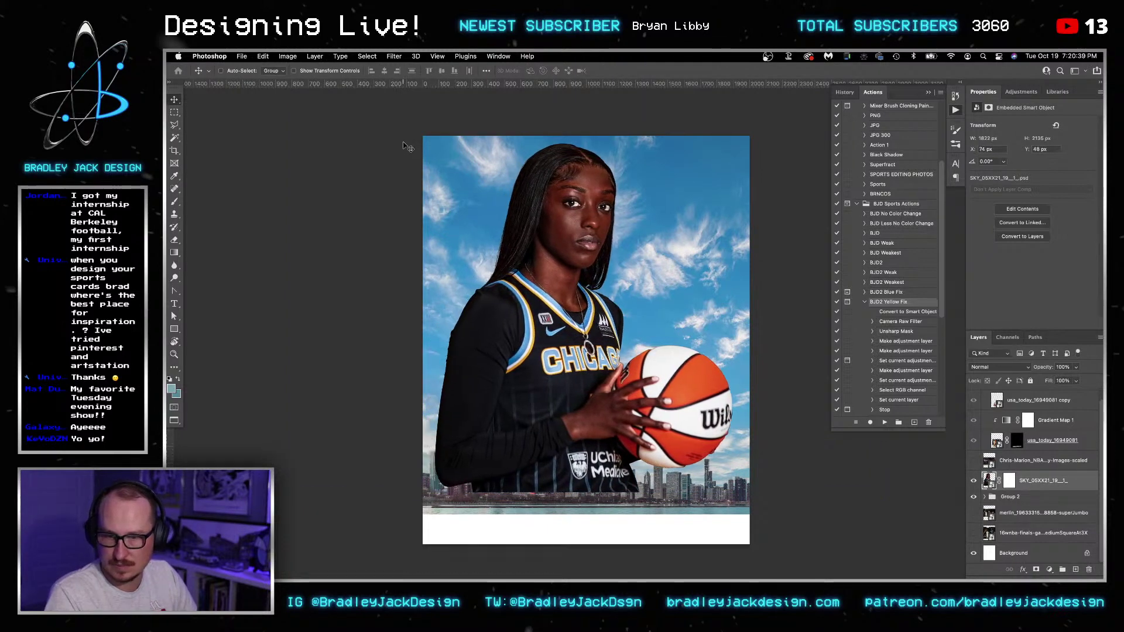
key("shift+Right")
key("shift+Right")
- Show the two players' group over the portrait to check the composition, and hide it again
scroll(1039, 457, "up", 1)
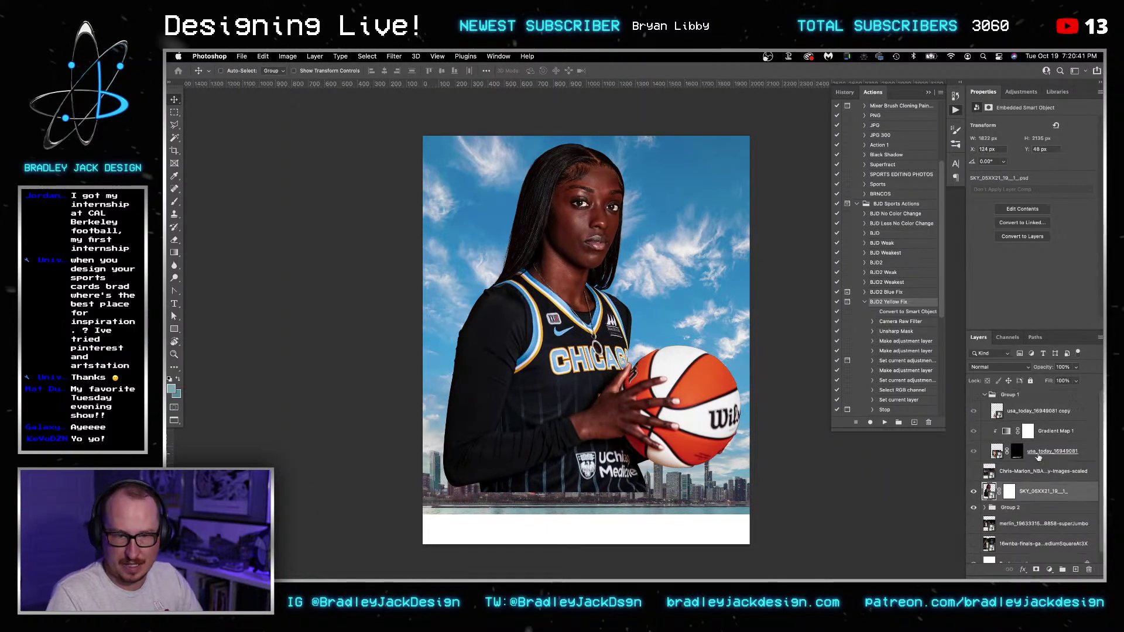
left_click(974, 395)
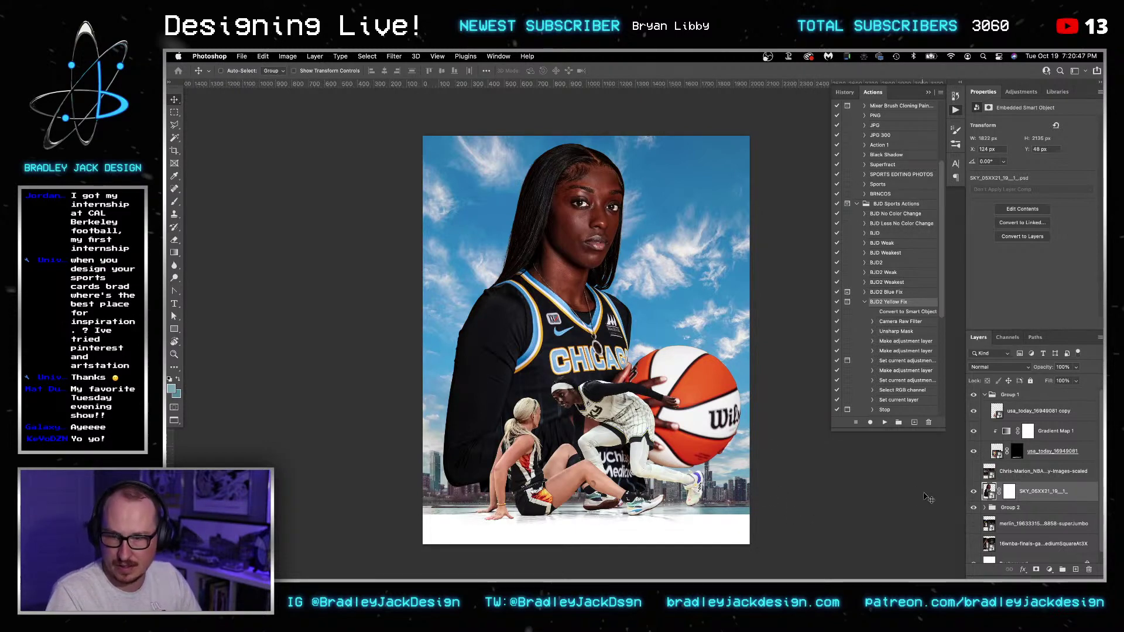
left_click(974, 396)
- Invert the portrait's layer mask to black and compare the skyline area with the mask disabled and enabled
left_click(1011, 473)
left_click(993, 492)
left_click(1013, 495)
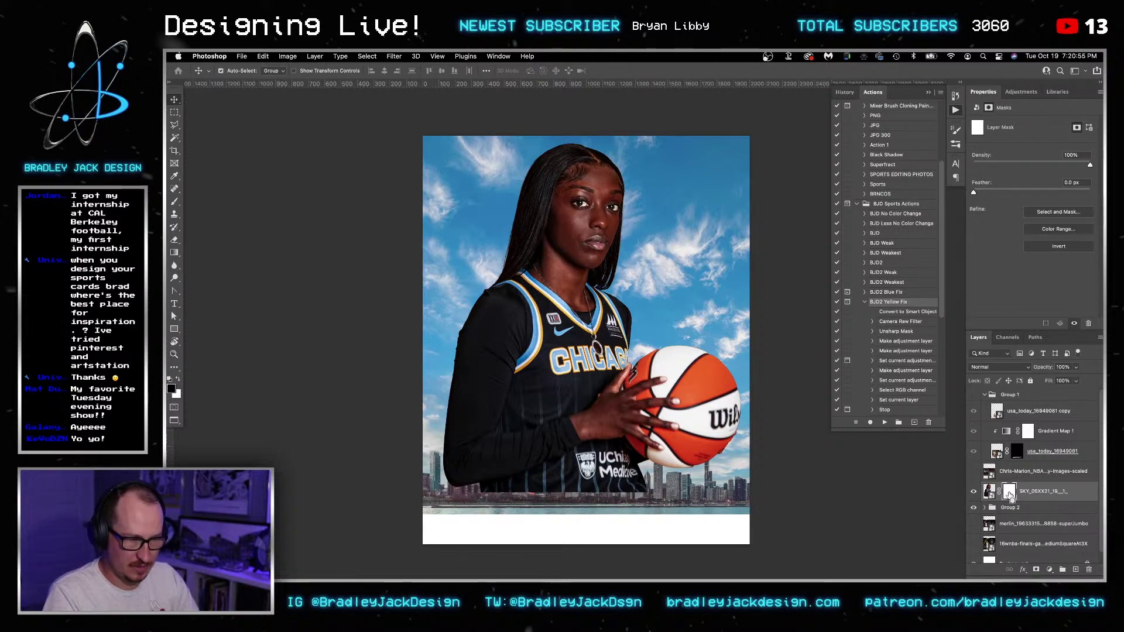
key("super+i")
key("z")
left_click_drag(495, 479, 608, 484)
right_click(1012, 495)
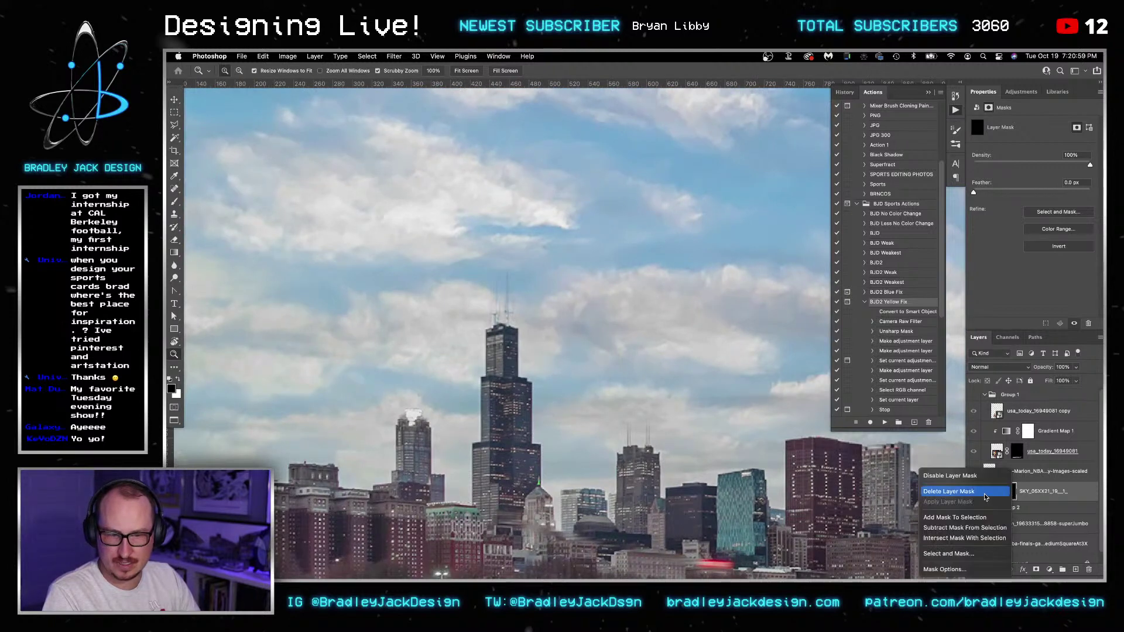
left_click(982, 475)
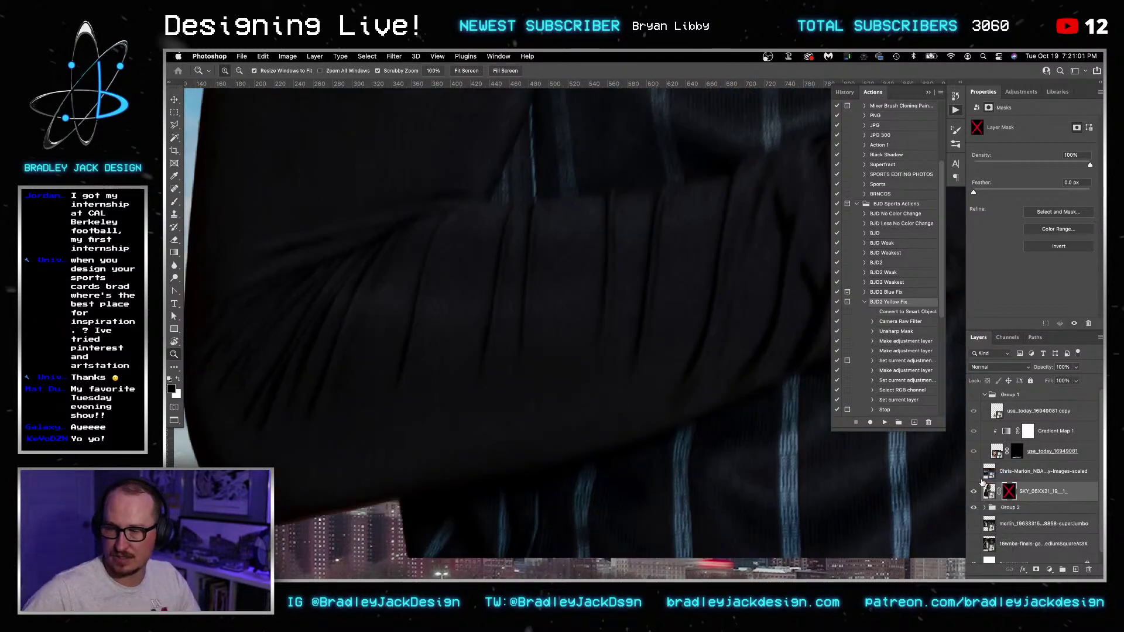
left_click(1009, 492, "shift")
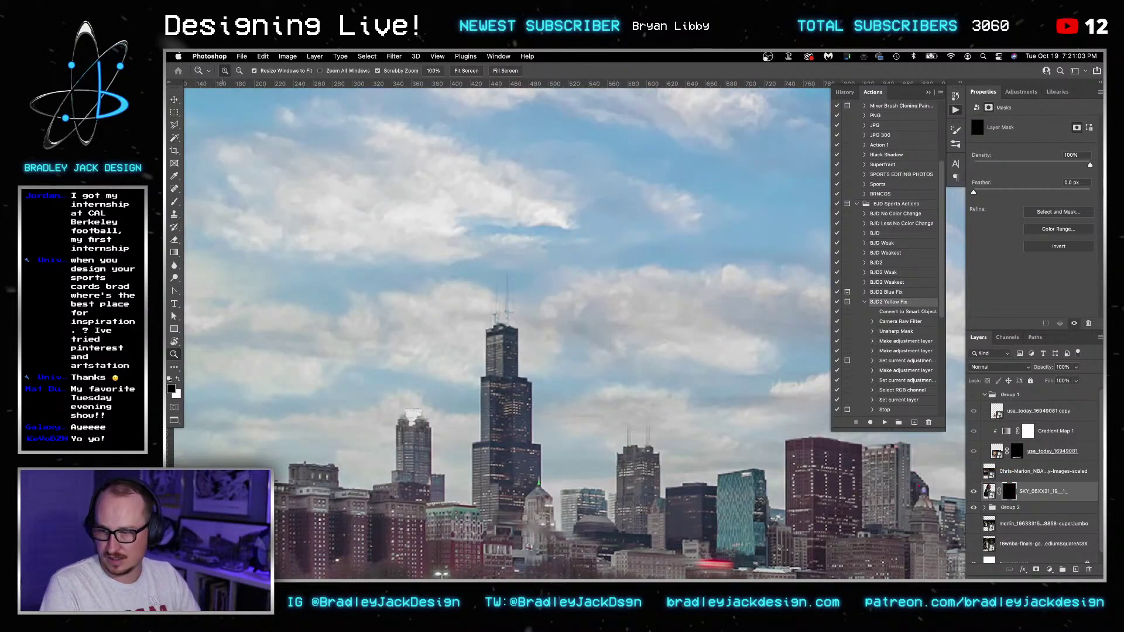
- Try tracing the roofline of the brown high-rise blocks with the Polygonal Lasso on the portrait's mask
key("super+equal")
key("super+equal")
left_click_drag(410, 381, 726, 273)
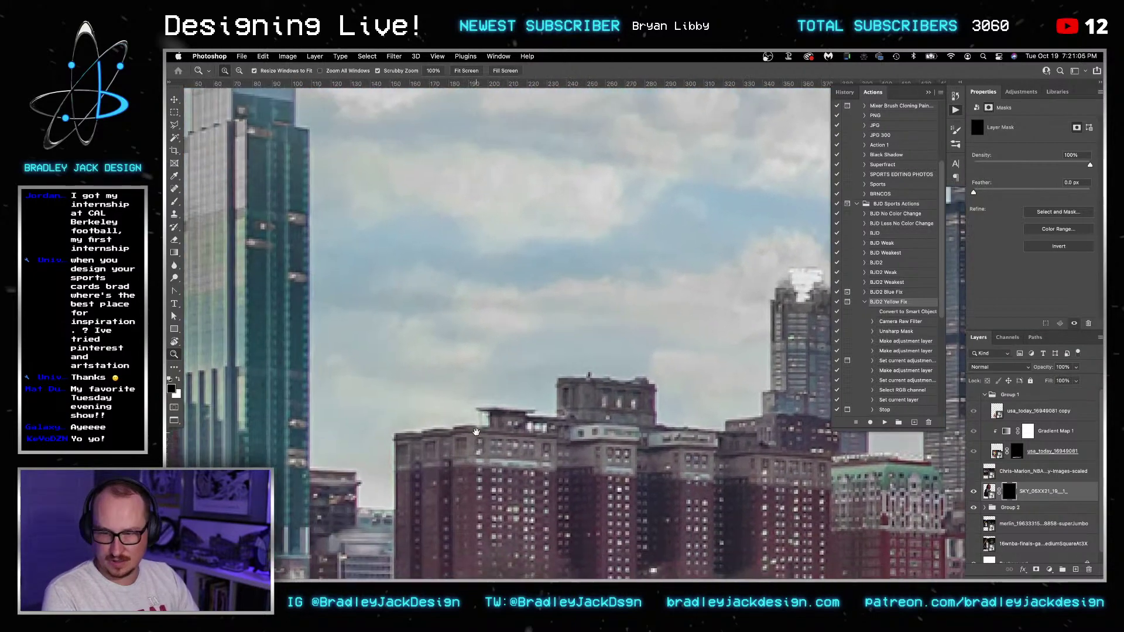
left_click(174, 125)
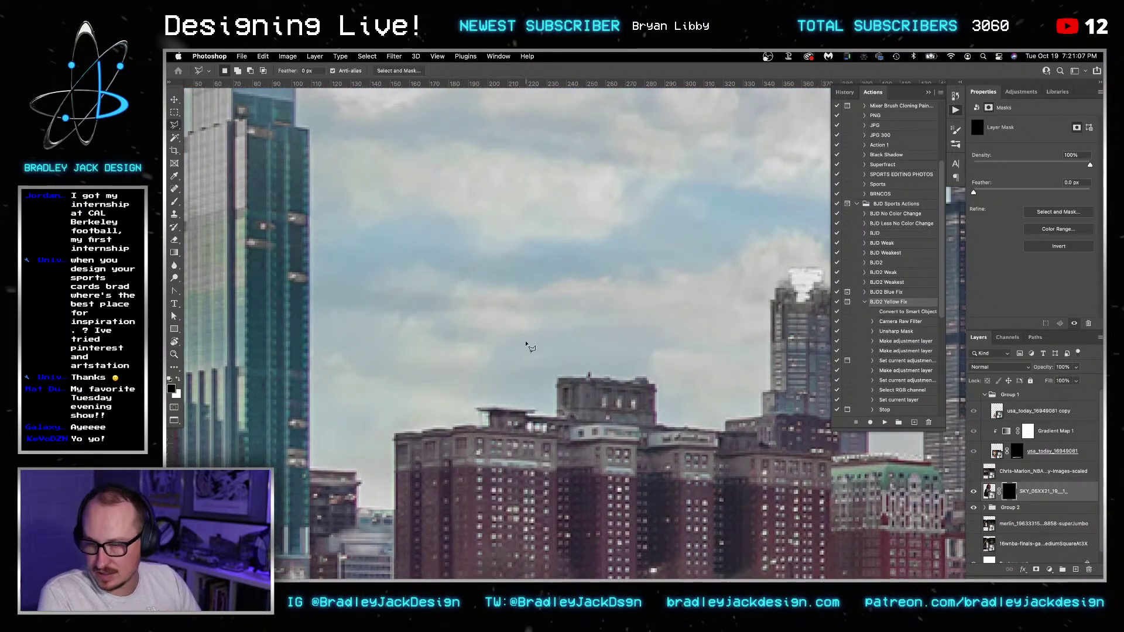
left_click(476, 425)
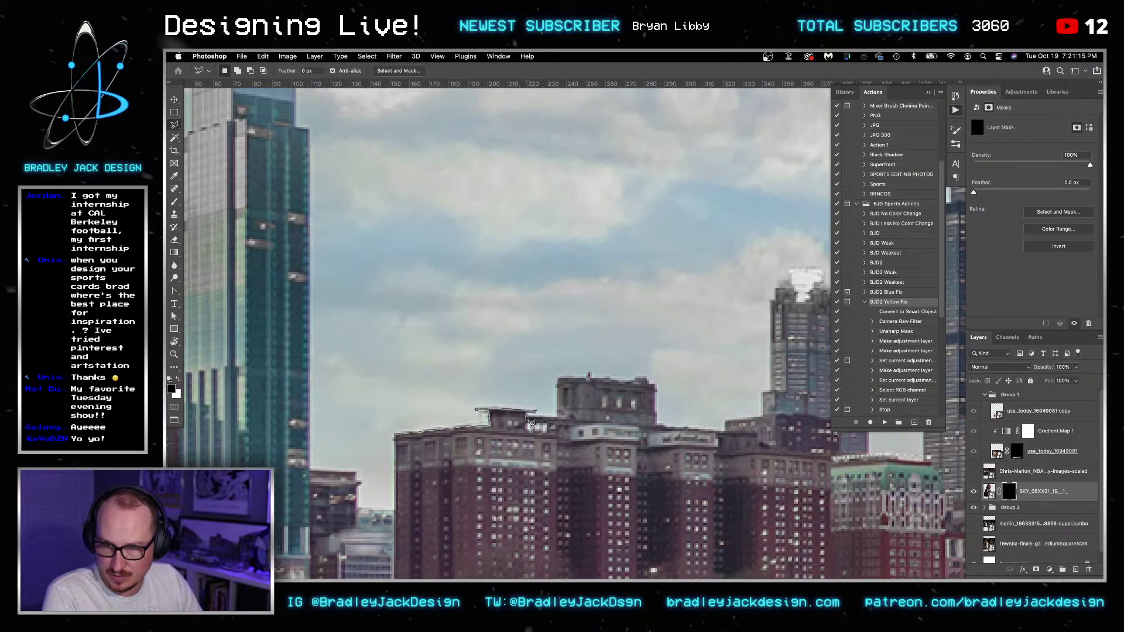
left_click(559, 417)
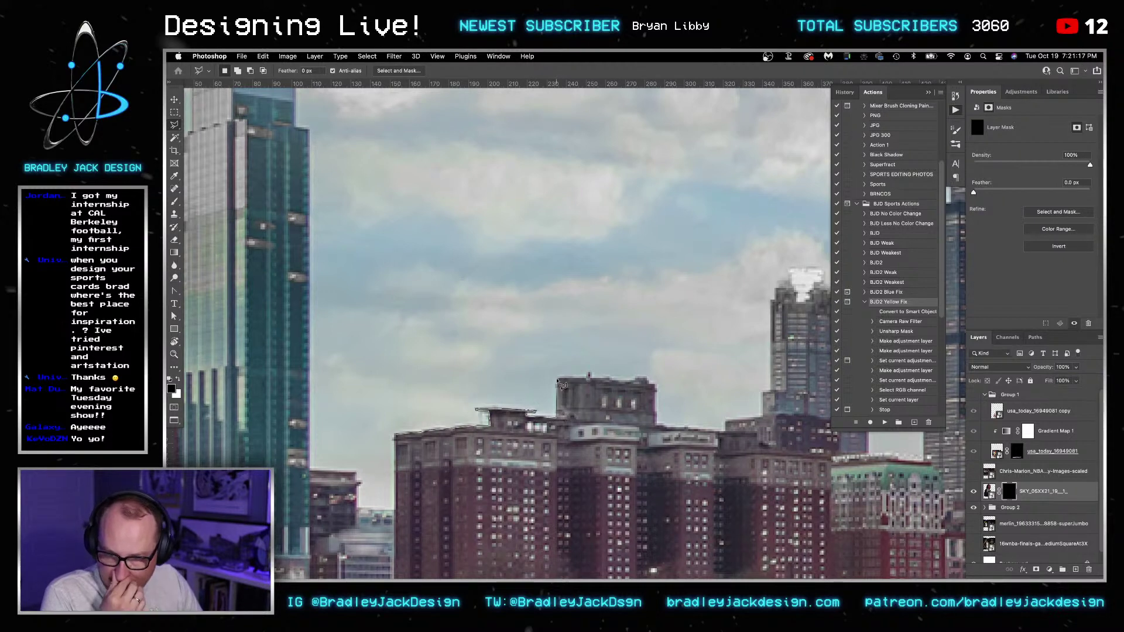
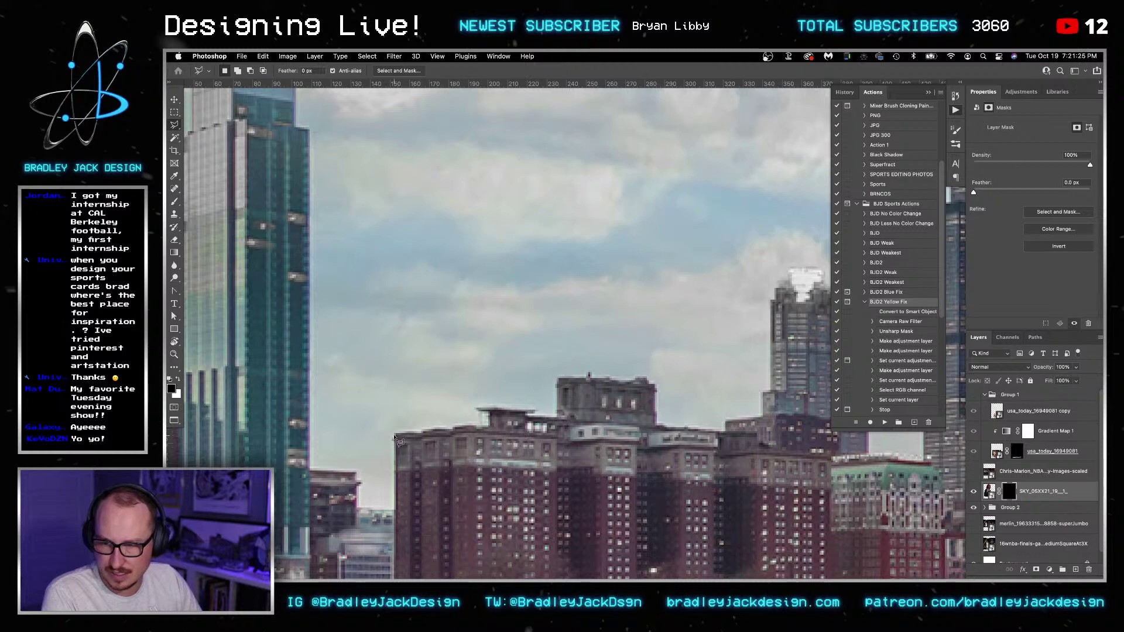
left_click(396, 486)
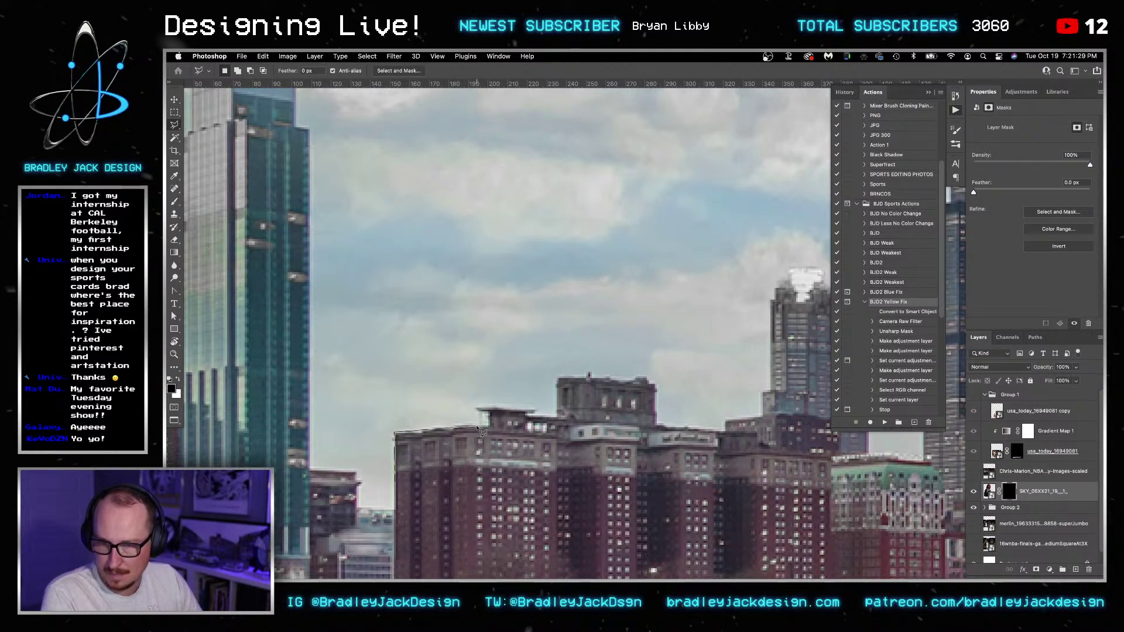
key("v")
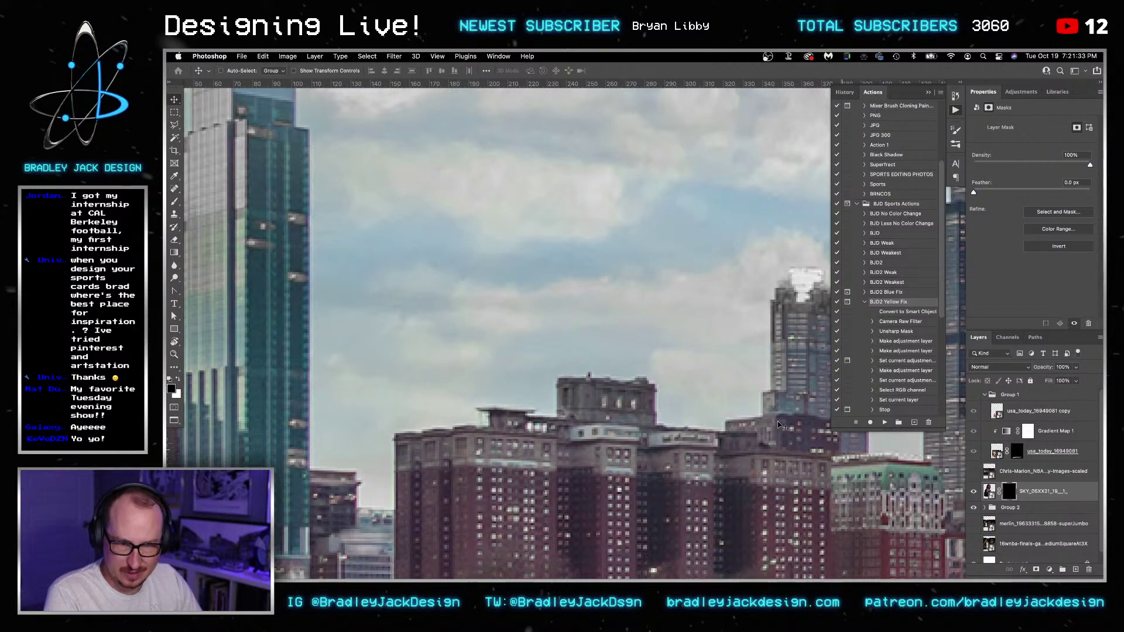
- Pick the Hard Square 9 pixels brush by searching the presets for "square", and set it up for painting white on the portrait's mask
key("b")
right_click(639, 358)
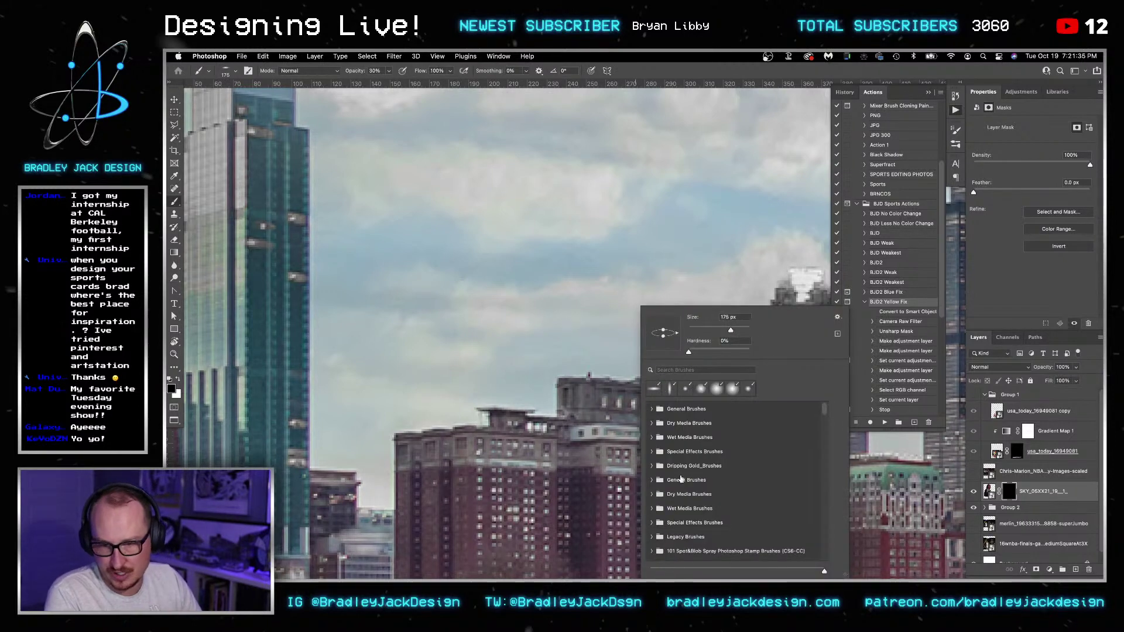
left_click(652, 537)
scroll(655, 534, "down", 10)
left_click(677, 370)
type("square")
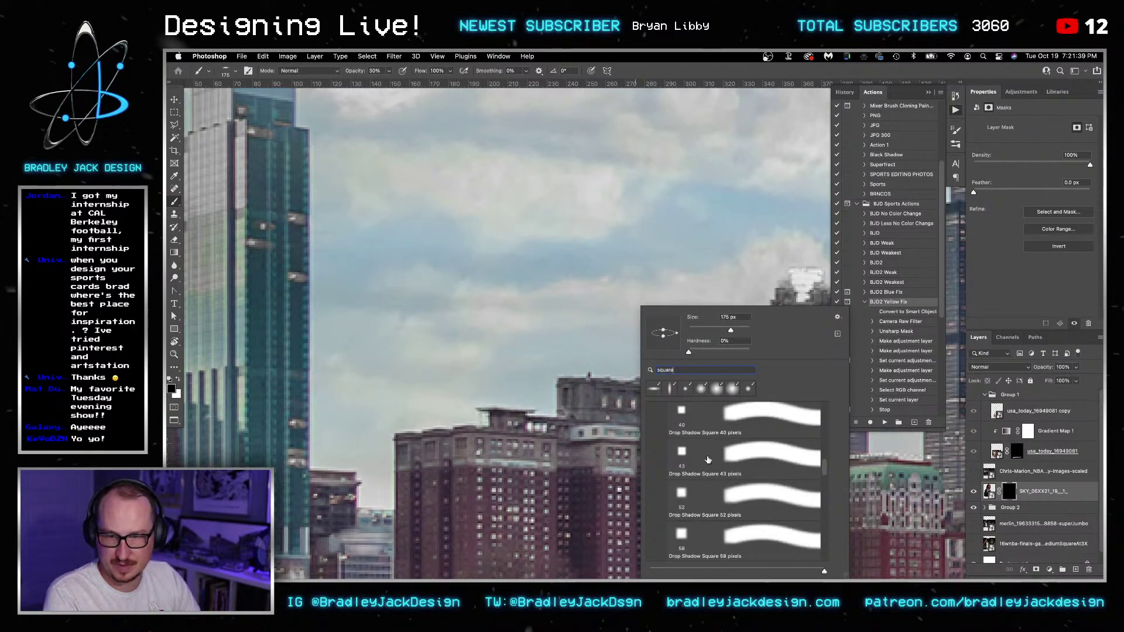
scroll(712, 476, "up", 5)
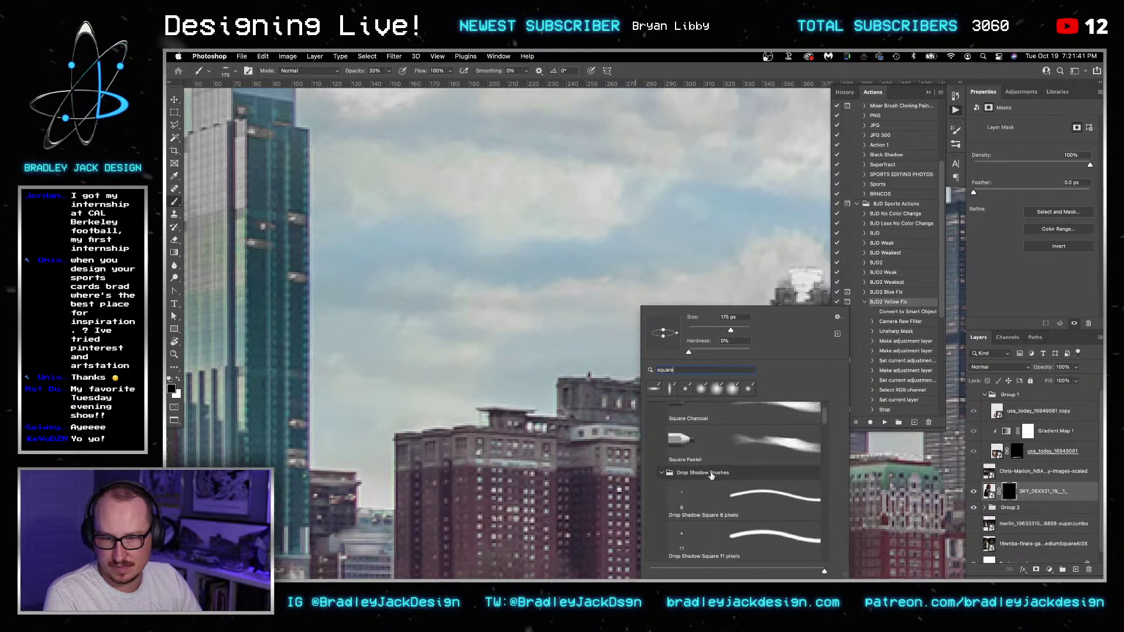
scroll(711, 476, "down", 6)
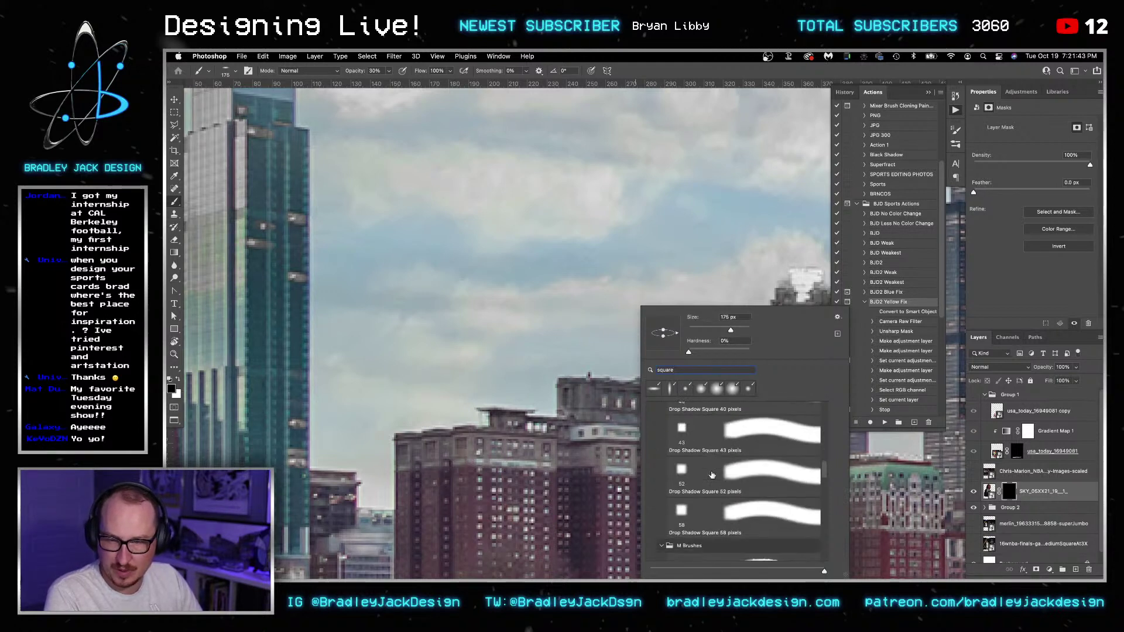
left_click(715, 479)
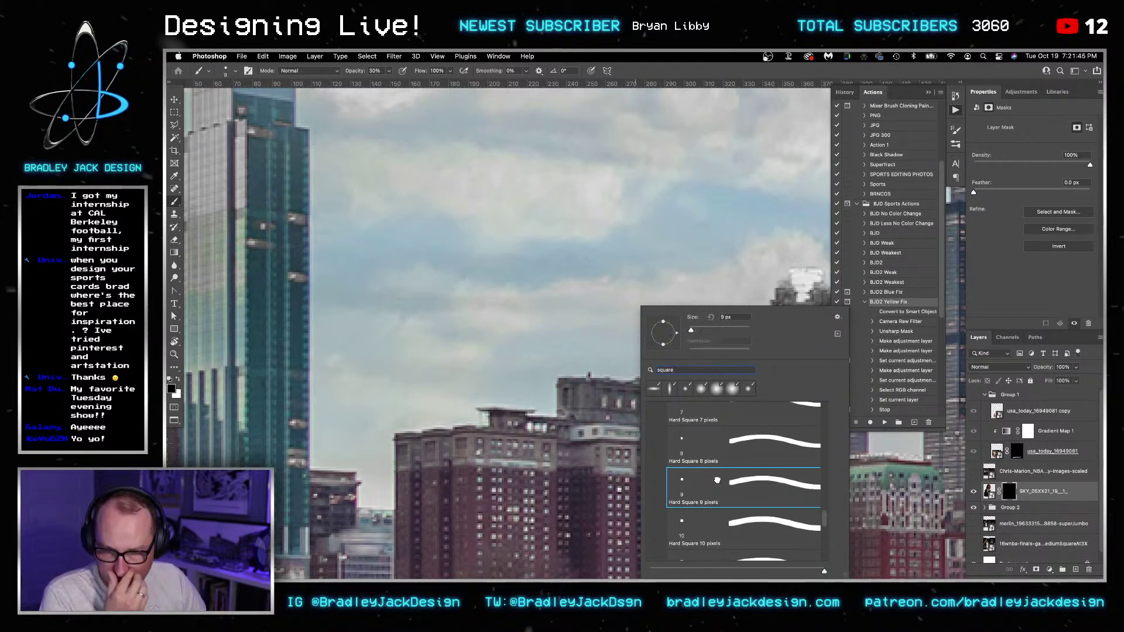
key("Return")
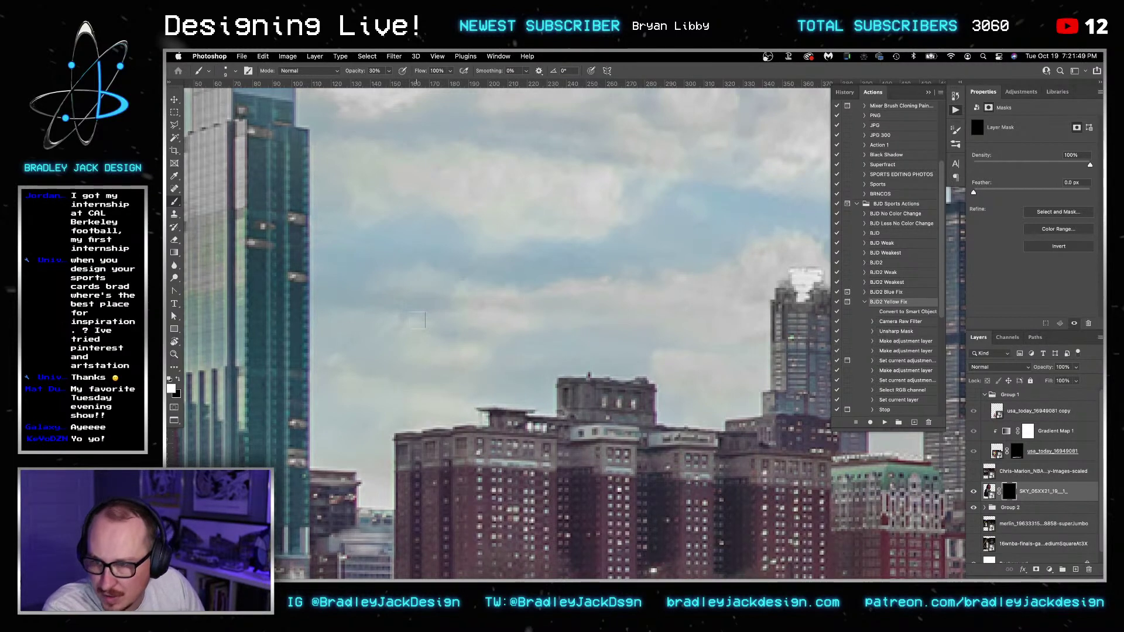
key("shift+Right")
key("shift+Right")
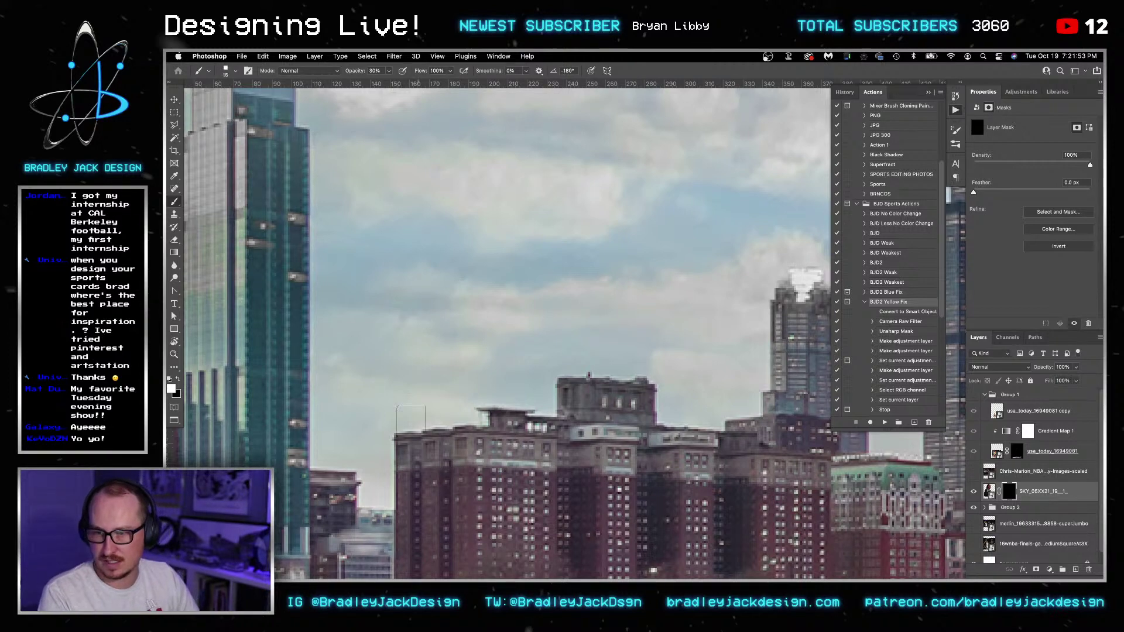
- Reveal the portrait in vertical strips above the brown high-rise roofs by painting its mask white at 100% opacity with a 20 px square brush
left_click(401, 411)
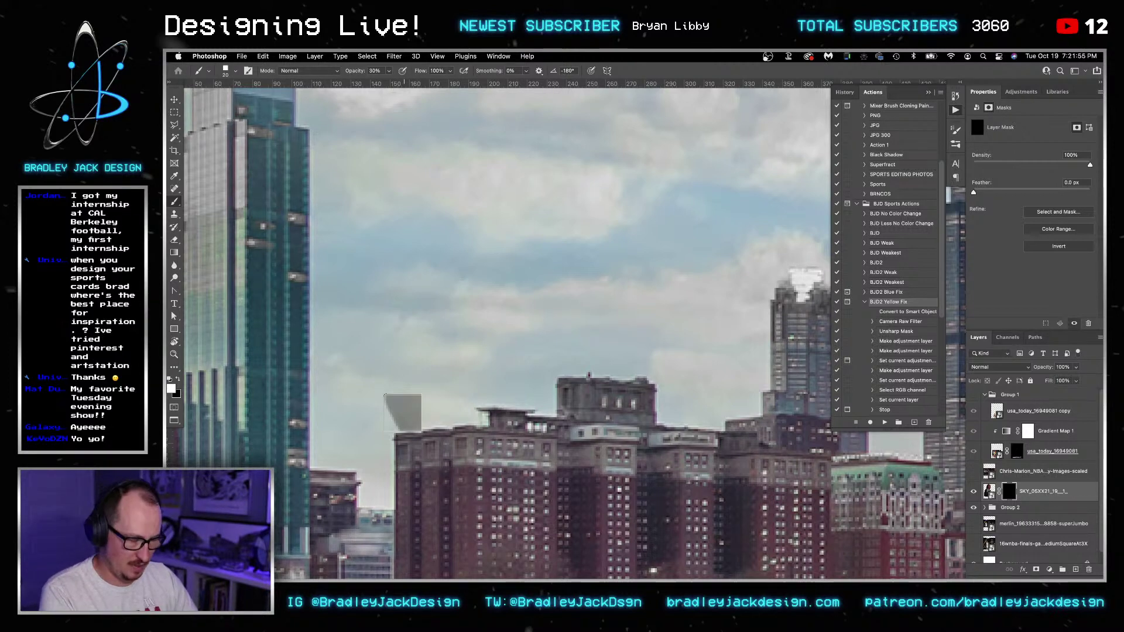
left_click(403, 149, "shift")
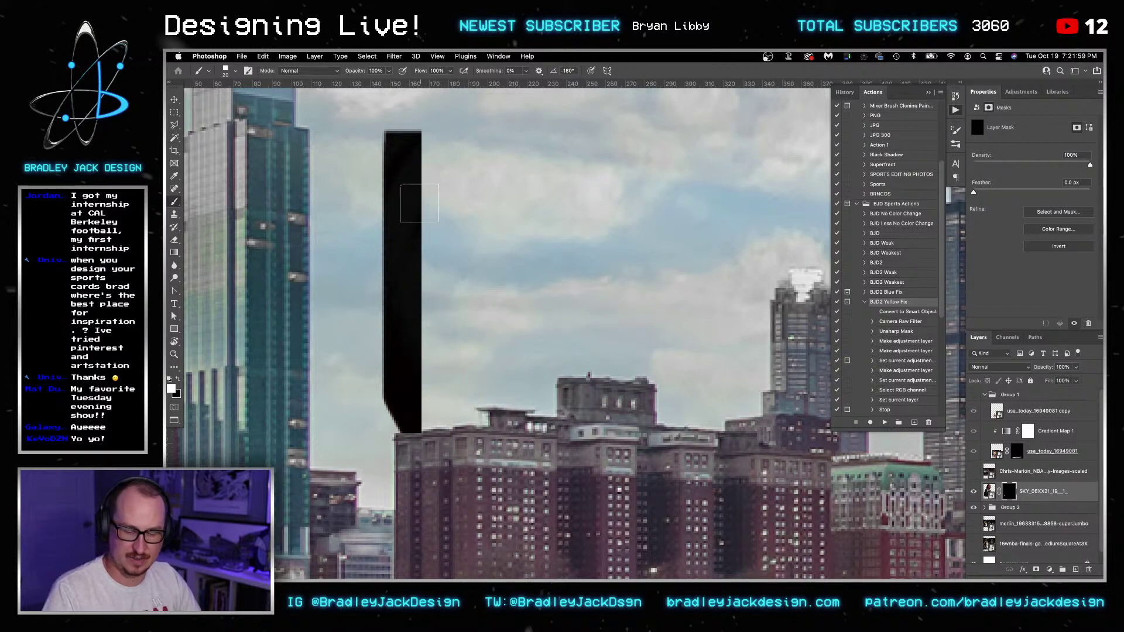
left_click(433, 412)
left_click(466, 140, "shift")
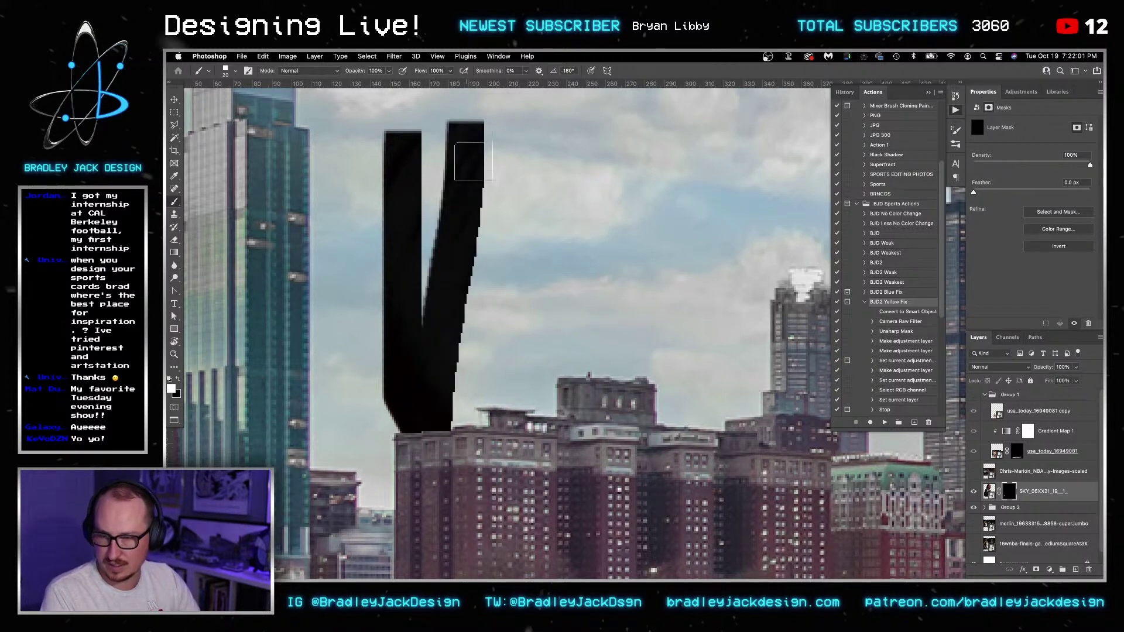
left_click_drag(577, 359, 576, 65)
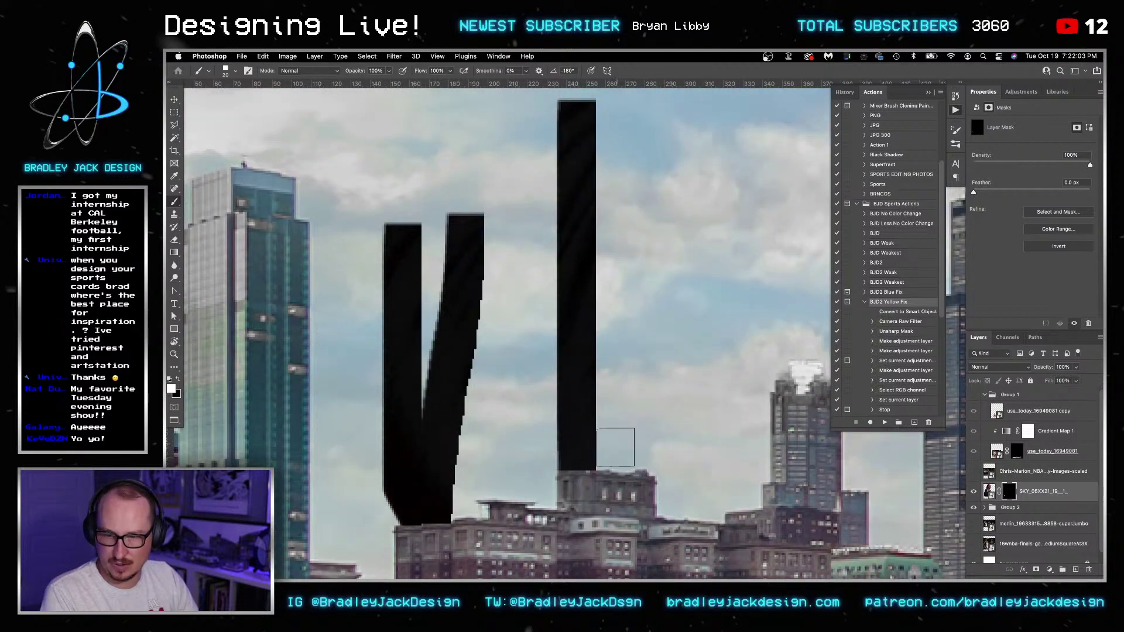
left_click_drag(615, 453, 615, 237)
left_click_drag(650, 454, 650, 112)
scroll(650, 112, "up", 1)
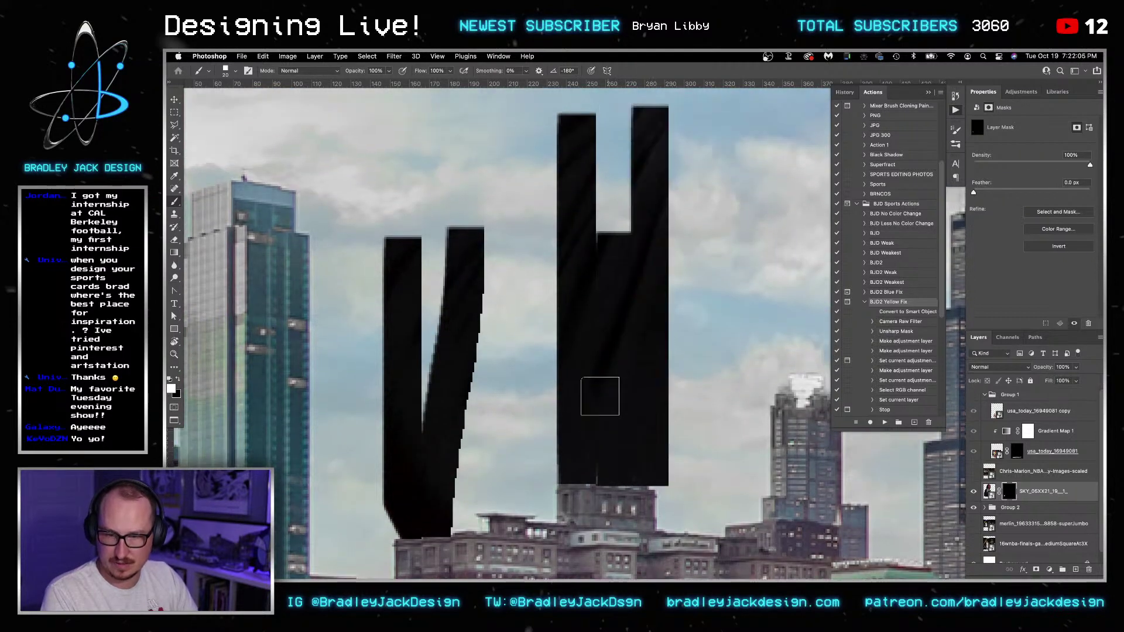
- Paint the portrait's mask white along both sides of the tallest dark tower, following its stepped edges
left_click_drag(610, 463, 393, 464)
mouse_move(675, 288)
left_mouse_down()
mouse_move(481, 352)
mouse_move(522, 358)
mouse_move(522, 88)
left_mouse_up()
left_click_drag(623, 440, 559, 78)
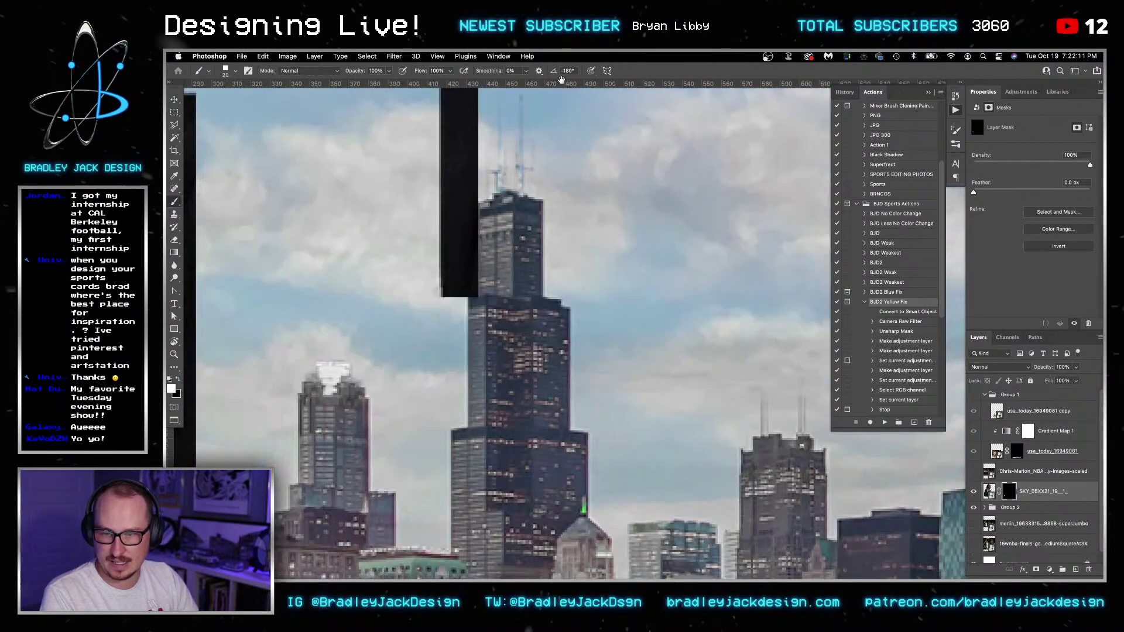
left_click_drag(562, 278, 562, 88)
scroll(602, 257, "down", 10)
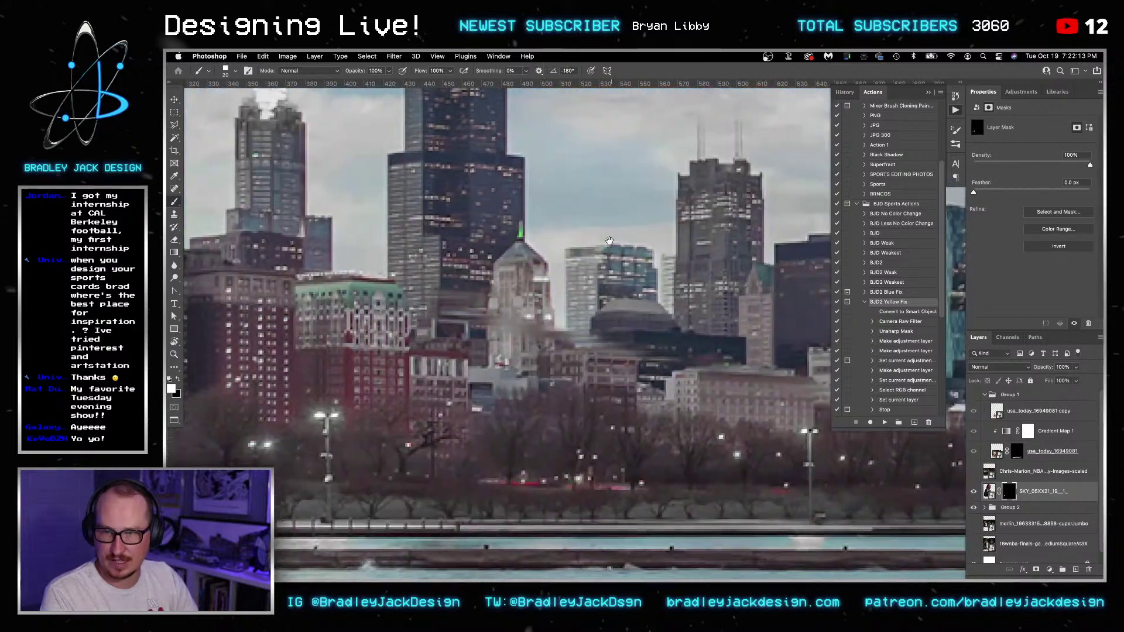
scroll(602, 257, "up", 4)
left_click_drag(583, 309, 586, 395)
left_click(584, 99, "shift")
left_click_drag(654, 273, 724, 172)
left_click_drag(512, 329, 512, 140)
- Paint white mask strips on both sides of the white-topped tower, down to the neighbouring roofs
scroll(527, 234, "down", 4)
scroll(527, 234, "left", 3)
left_click(552, 275)
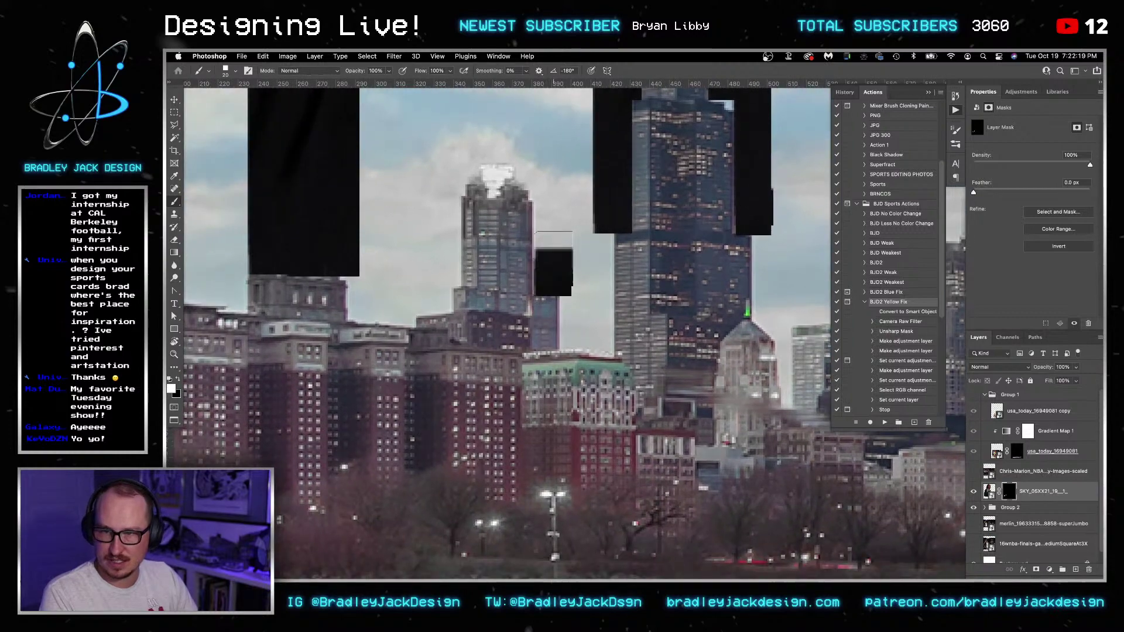
scroll(553, 275, "up", 3)
left_click_drag(552, 317, 553, 124)
scroll(485, 320, "left", 3)
left_click_drag(499, 309, 499, 153)
scroll(499, 154, "down", 4)
scroll(499, 153, "left", 4)
left_click(579, 256)
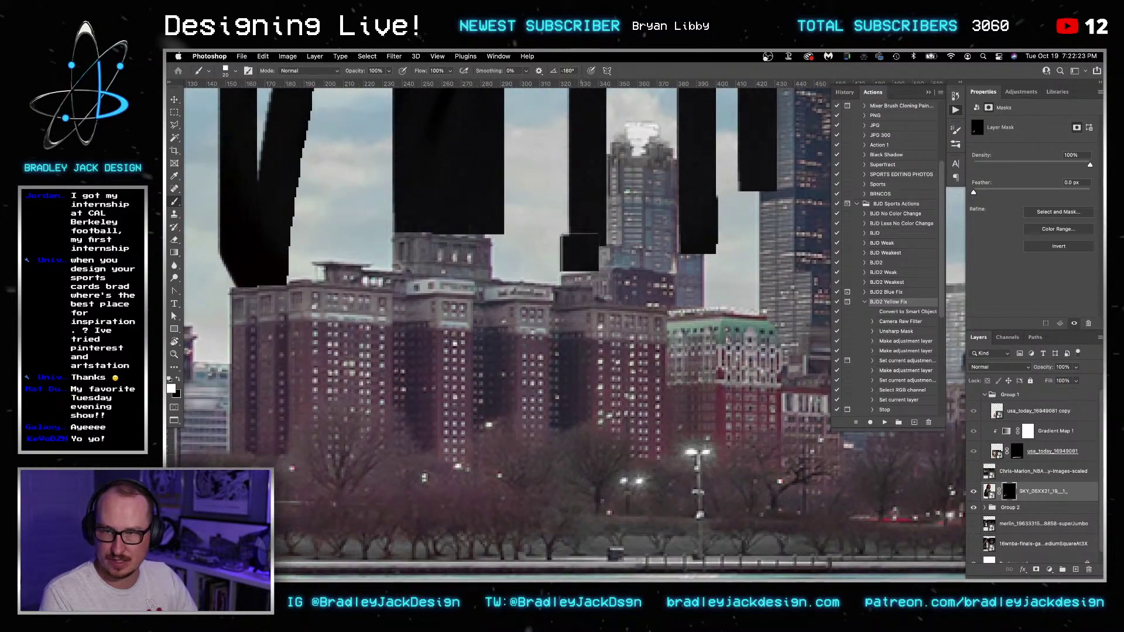
- Fill the sky gaps between the strips on the portrait's mask, just above the brown high-rise roofline
scroll(556, 264, "up", 3)
left_click(519, 286)
left_click_drag(519, 286, 520, 202)
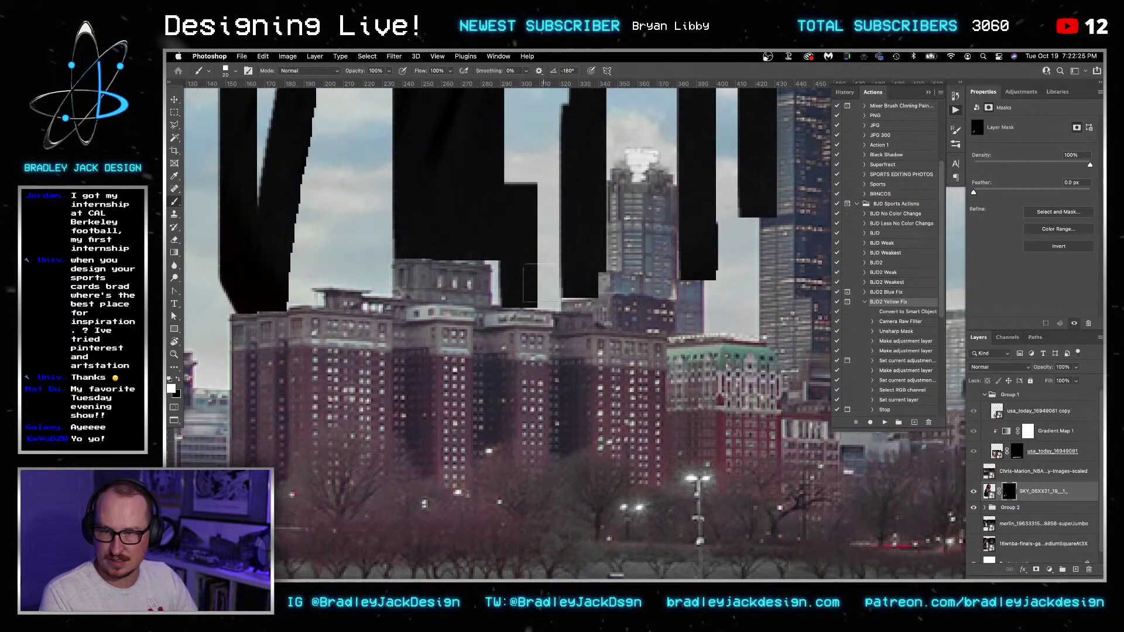
left_click_drag(543, 287, 543, 154)
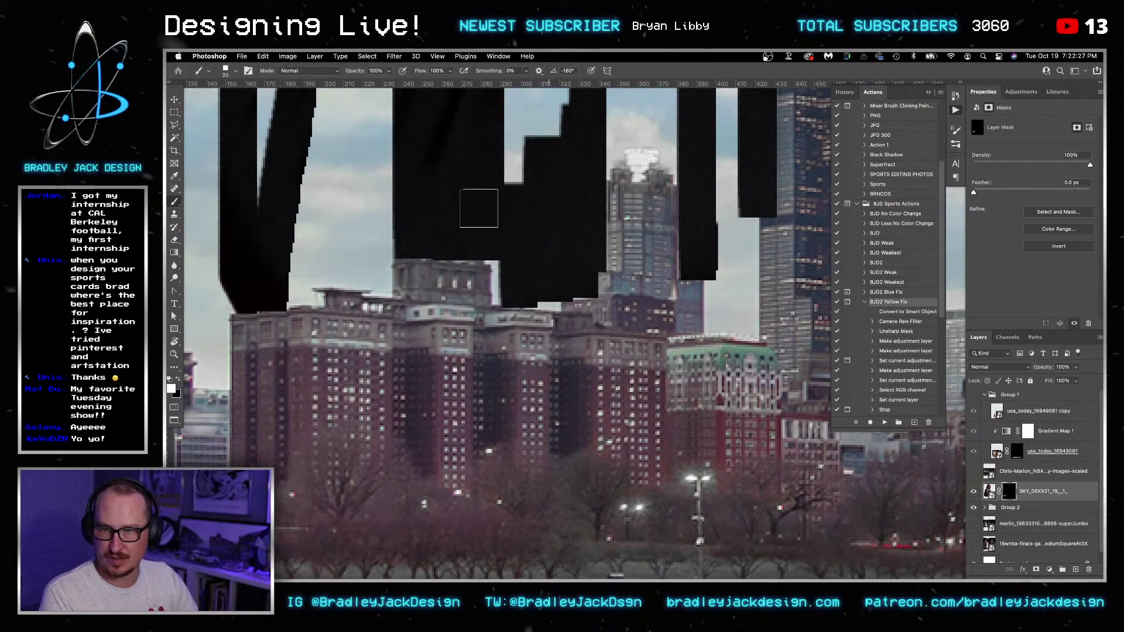
left_click(506, 170)
mouse_move(359, 269)
left_mouse_down()
mouse_move(359, 203)
mouse_move(328, 267)
mouse_move(329, 202)
left_mouse_up()
left_click_drag(298, 268, 307, 179)
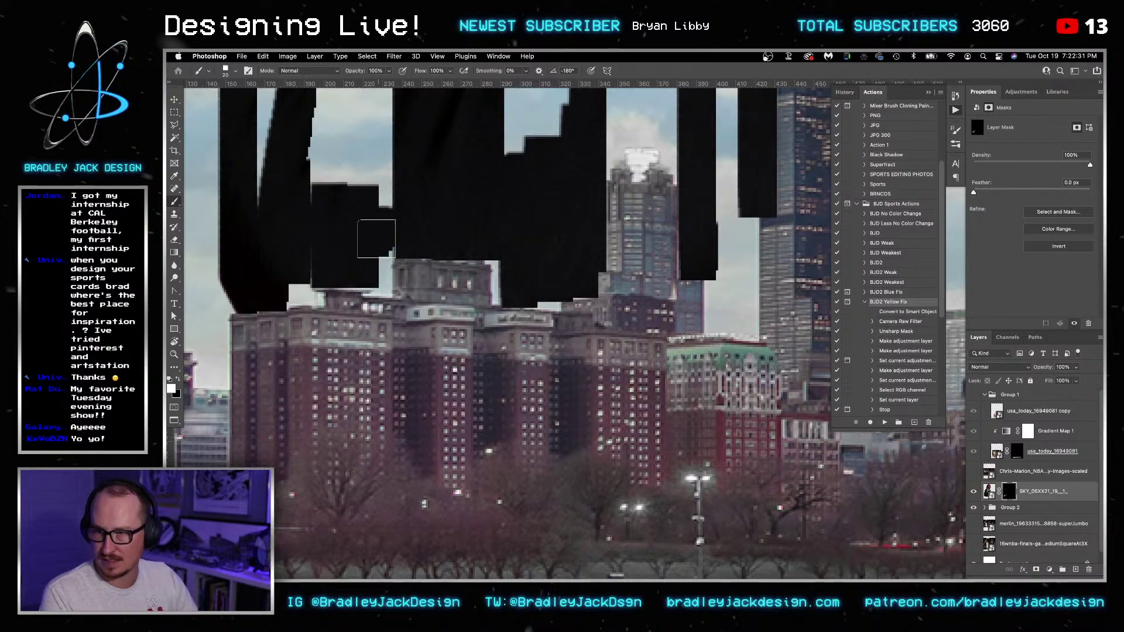
left_click_drag(374, 239, 374, 152)
- Extend the revealed portrait from the tallest tower past the green spire and over the low glass building's roof
mouse_move(604, 250)
left_mouse_down()
mouse_move(374, 249)
mouse_move(456, 268)
mouse_move(487, 295)
left_mouse_up()
left_click_drag(476, 333, 476, 166)
left_click_drag(509, 336, 509, 62)
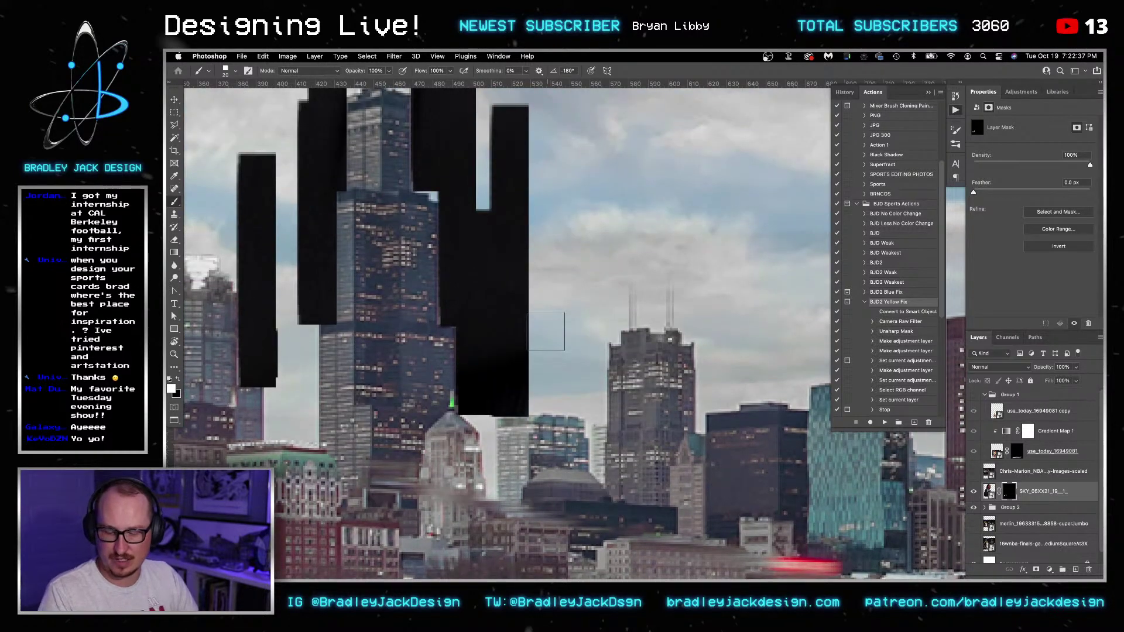
mouse_move(530, 397)
left_mouse_down()
mouse_move(568, 398)
mouse_move(569, 76)
left_mouse_up()
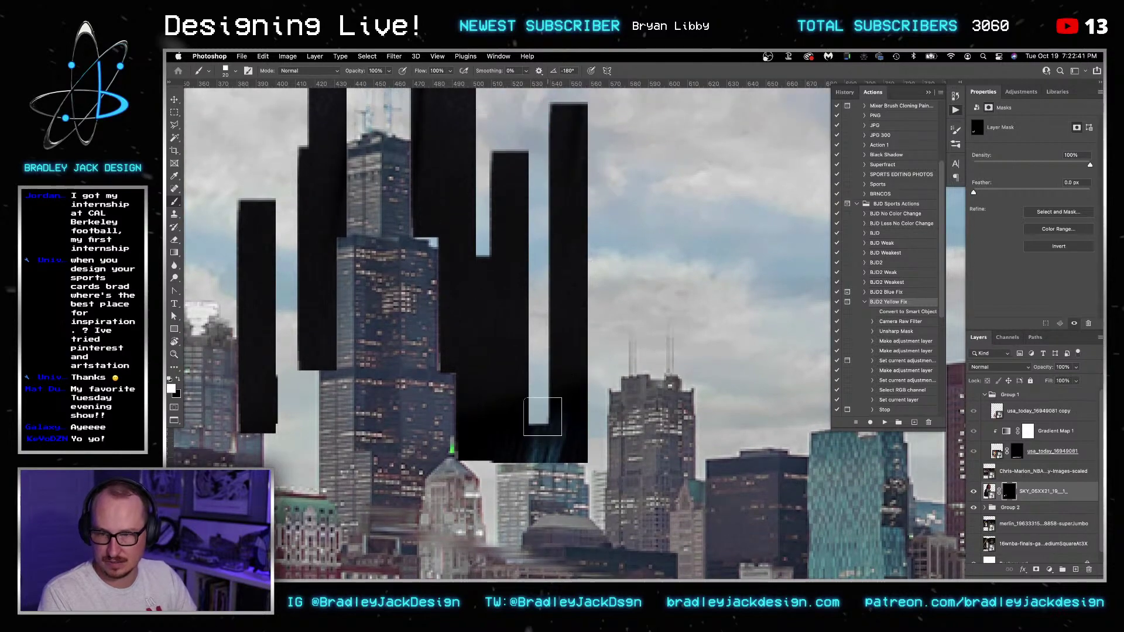
left_click_drag(545, 416, 540, 120)
- Enlarge the square brush to 40 px and fill the open sky between the strips above the skyline
scroll(652, 293, "down", 5)
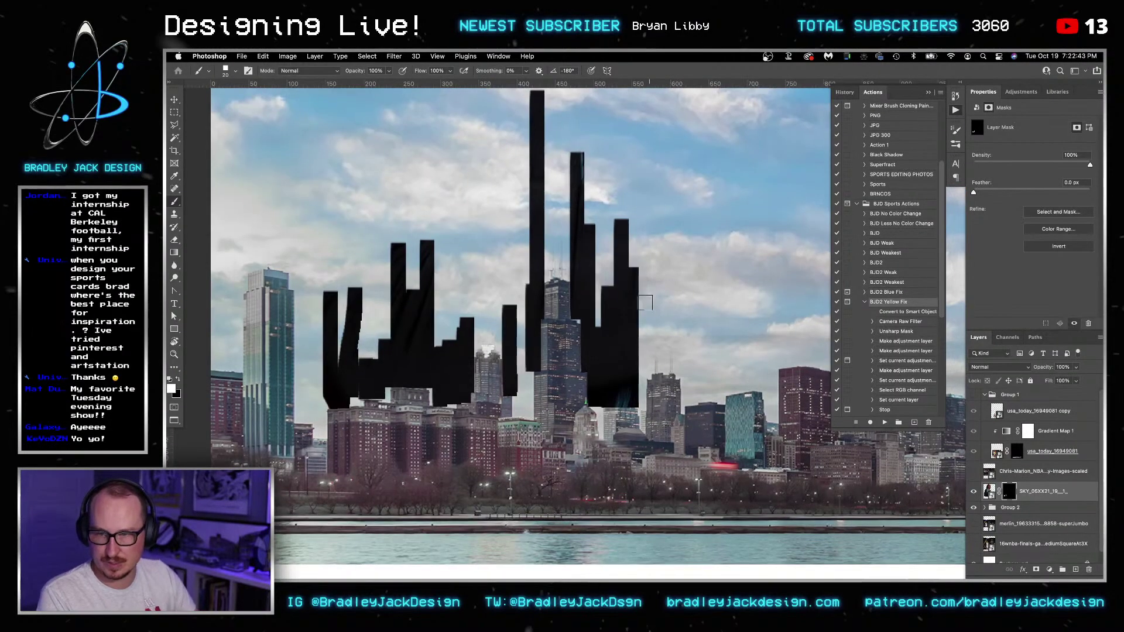
key("bracketright")
mouse_move(607, 321)
left_mouse_down()
mouse_move(613, 231)
mouse_move(616, 261)
mouse_move(627, 226)
mouse_move(597, 166)
mouse_move(544, 153)
mouse_move(573, 184)
mouse_move(467, 210)
mouse_move(329, 363)
mouse_move(312, 169)
mouse_move(325, 393)
left_mouse_up()
mouse_move(317, 302)
left_mouse_down()
mouse_move(323, 149)
mouse_move(342, 314)
mouse_move(367, 377)
mouse_move(352, 381)
mouse_move(413, 345)
mouse_move(365, 306)
mouse_move(435, 272)
mouse_move(414, 260)
mouse_move(555, 193)
mouse_move(271, 225)
mouse_move(581, 155)
mouse_move(292, 146)
mouse_move(558, 134)
mouse_move(542, 228)
left_mouse_up()
- Reveal the rest of the portrait above the skyline by painting its mask white across the sky with a much larger square brush
scroll(542, 229, "right", 5)
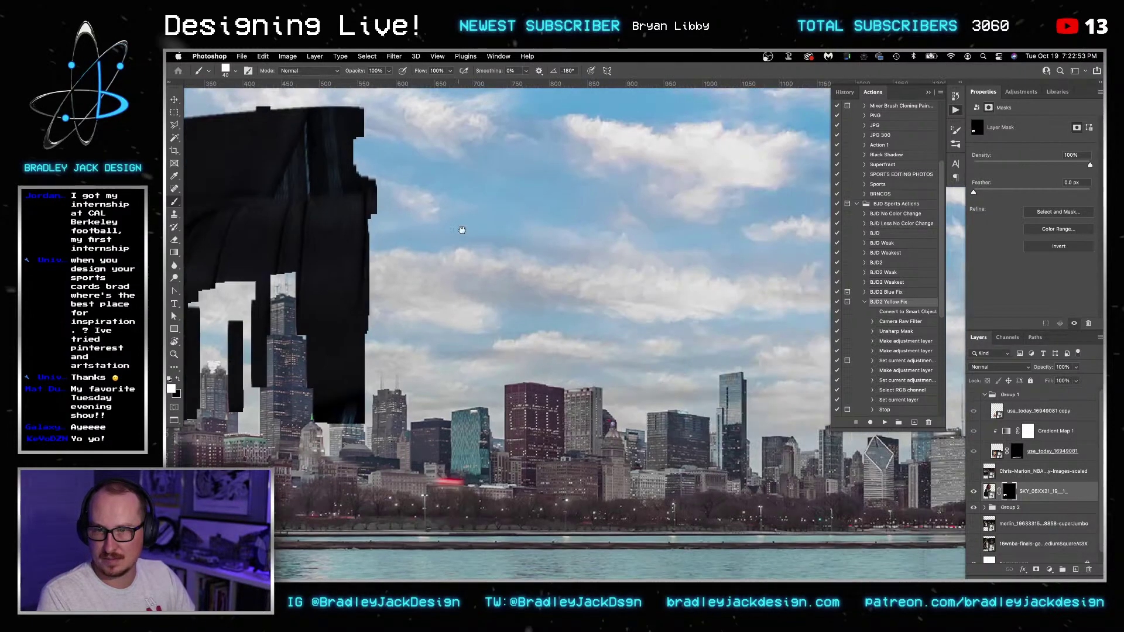
left_click_drag(334, 226, 846, 240)
scroll(334, 226, "right", 6)
scroll(585, 243, "down", 8)
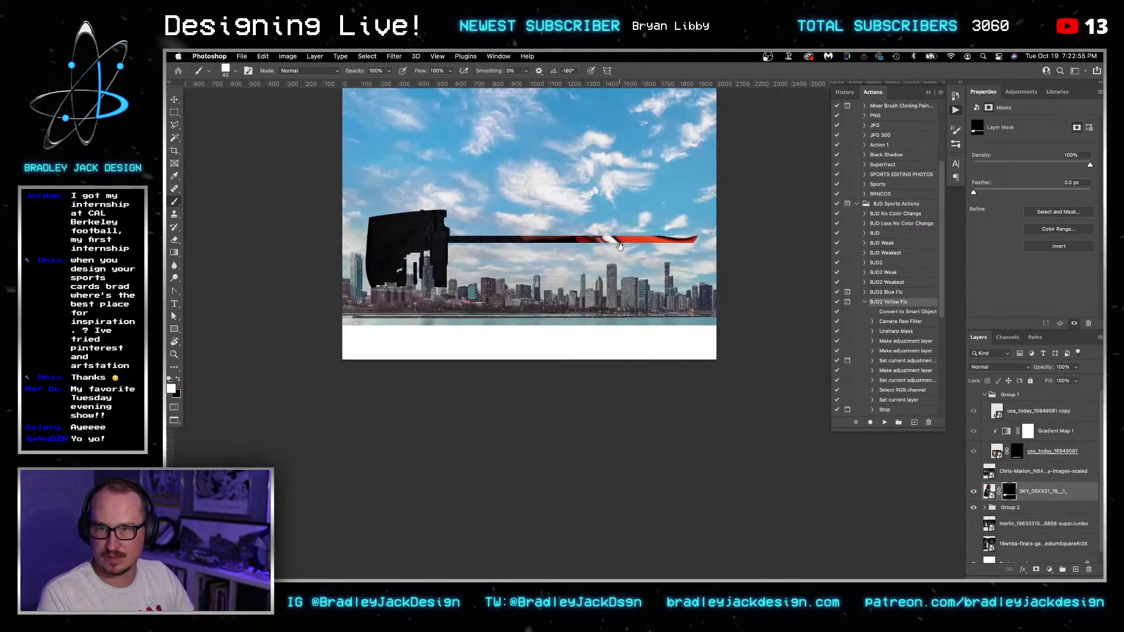
key("bracketright")
key("bracketright")
key("bracketright")
key("bracketright")
left_click_drag(446, 227, 798, 226)
mouse_move(376, 212)
left_mouse_down()
mouse_move(435, 209)
mouse_move(380, 187)
mouse_move(687, 193)
mouse_move(701, 126)
mouse_move(391, 143)
left_mouse_up()
left_click_drag(525, 152, 570, 284)
mouse_move(495, 263)
left_mouse_down()
mouse_move(422, 242)
mouse_move(446, 221)
mouse_move(606, 187)
mouse_move(477, 155)
mouse_move(557, 147)
mouse_move(585, 101)
mouse_move(552, 203)
mouse_move(603, 189)
mouse_move(584, 144)
mouse_move(597, 144)
left_mouse_up()
mouse_move(588, 466)
left_mouse_down()
mouse_move(604, 311)
mouse_move(779, 248)
mouse_move(769, 271)
left_mouse_up()
scroll(605, 312, "up", 5)
key("v")
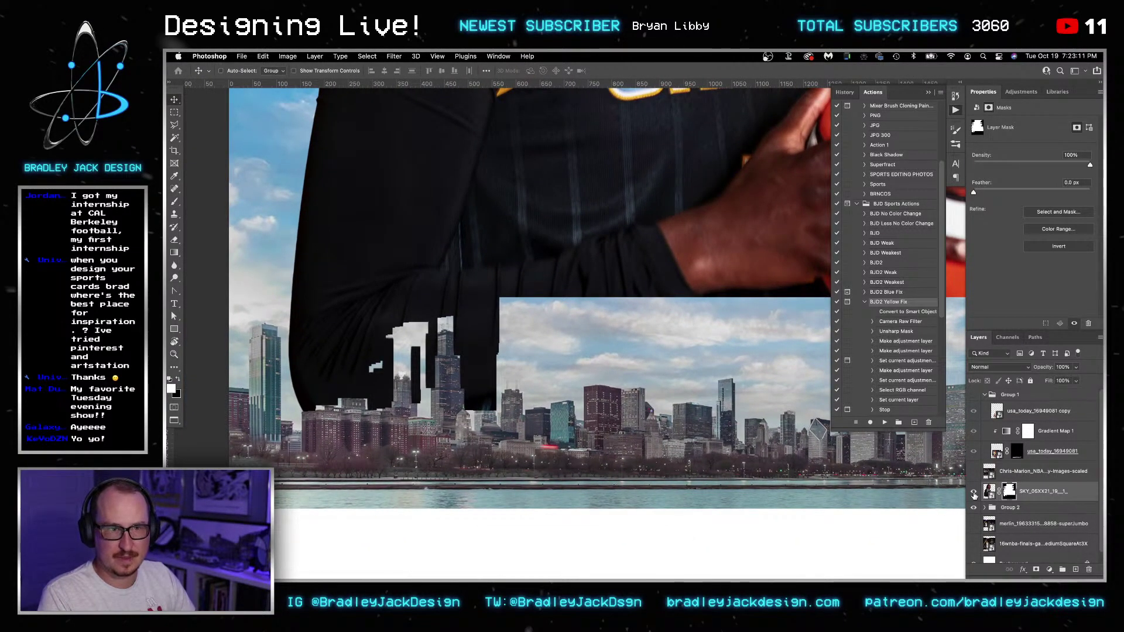
- Hide the portrait layer and place a duplicate of Group 2's uppermost Chicago panorama layer above the group
left_click(973, 495, "alt")
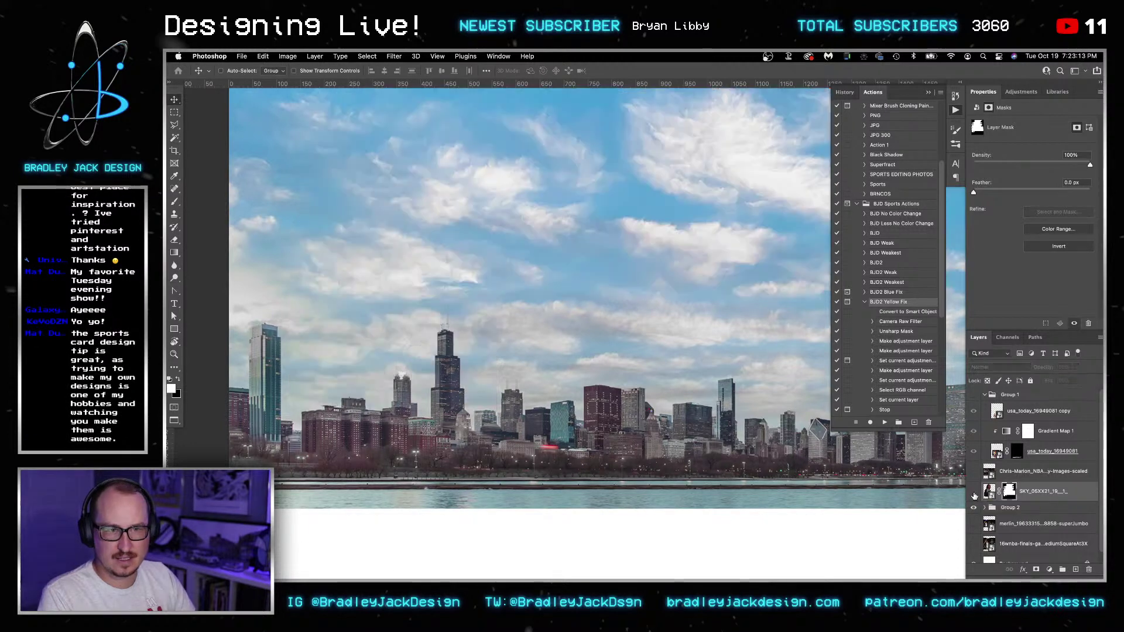
key("w")
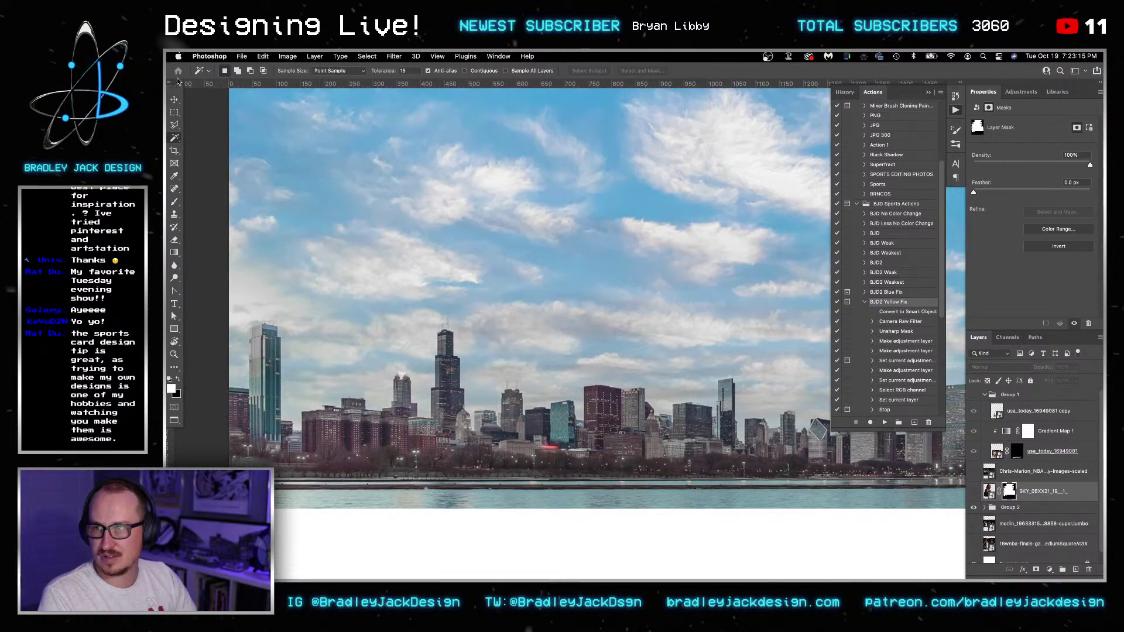
key("v")
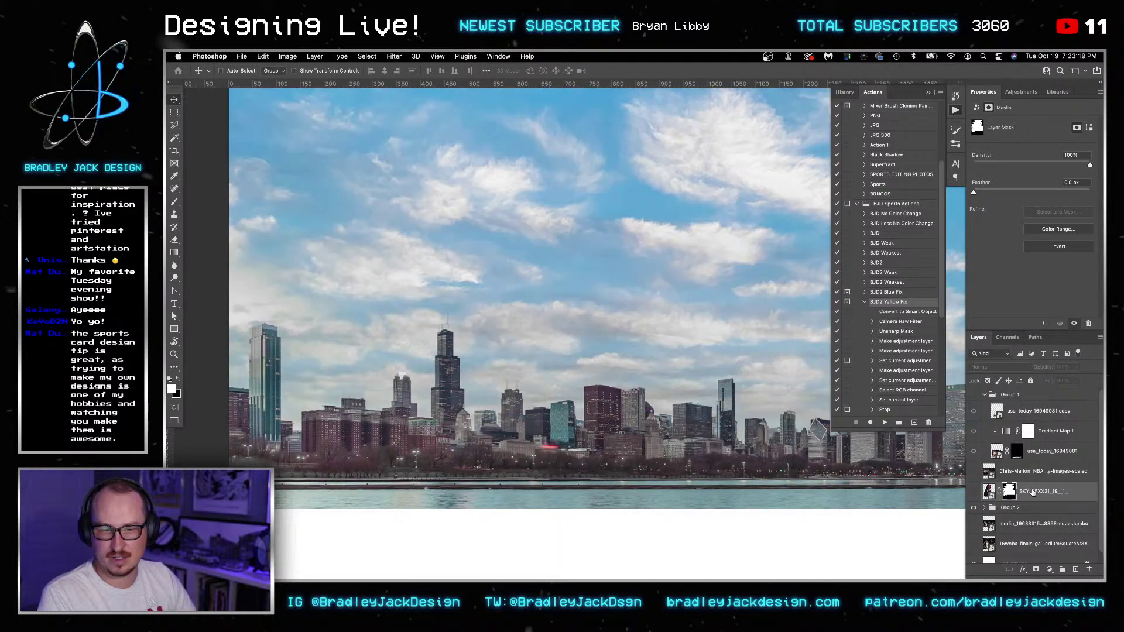
left_click(998, 508)
left_click(984, 507)
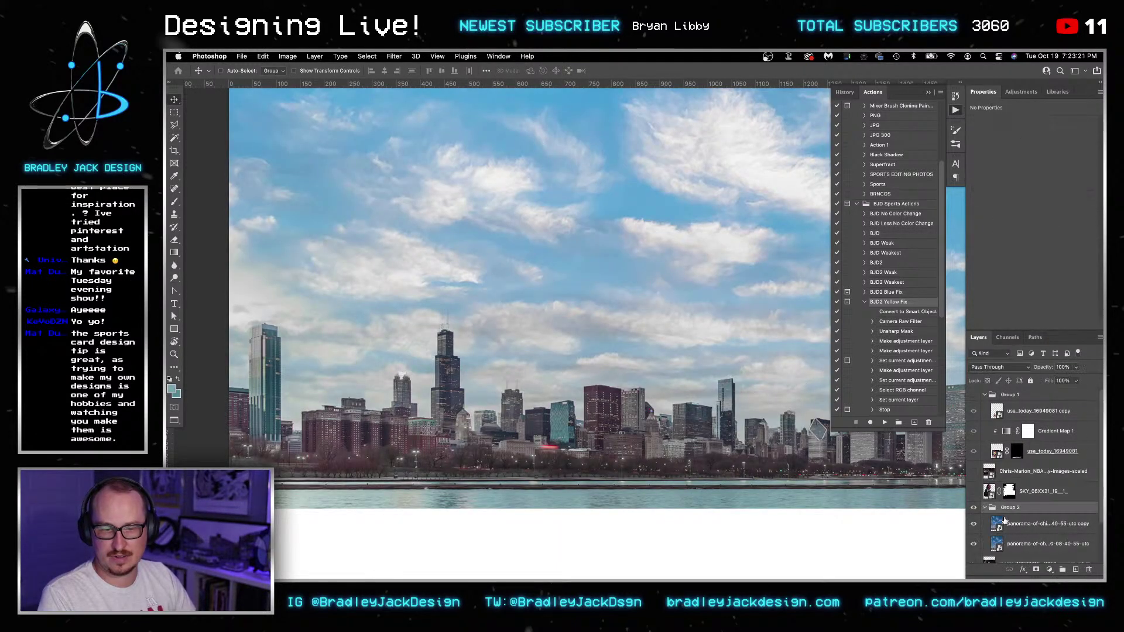
right_click(1028, 525)
left_click(965, 183)
left_click_drag(1030, 524, 1017, 507)
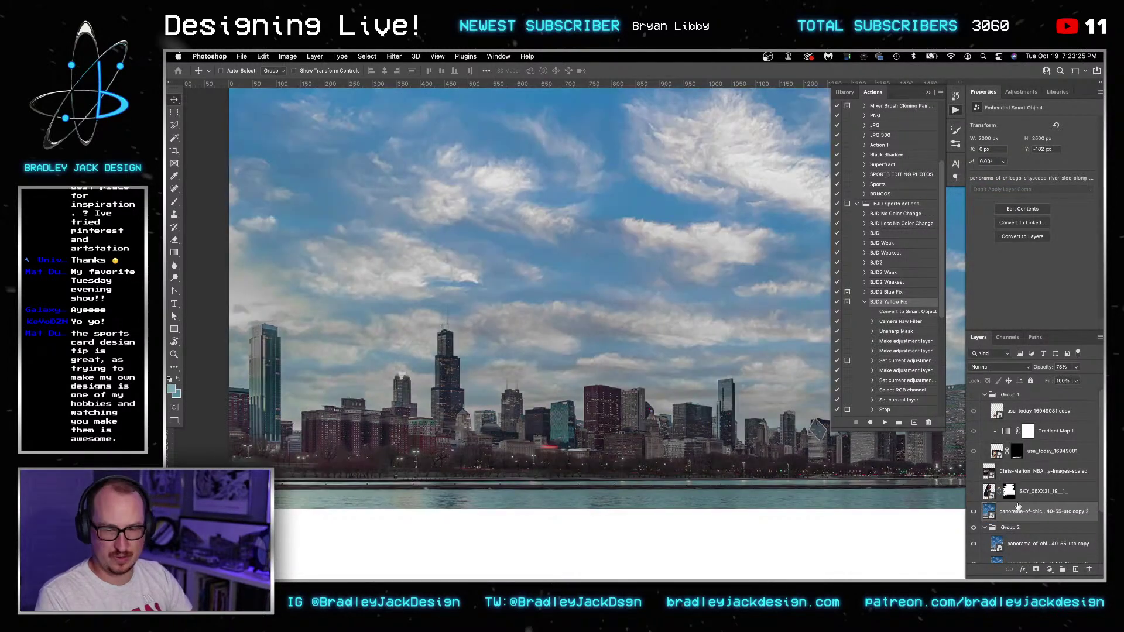
- Open the duplicated panorama's smart object contents and hide all the sky replacement layers above the original photo
double_click(995, 508)
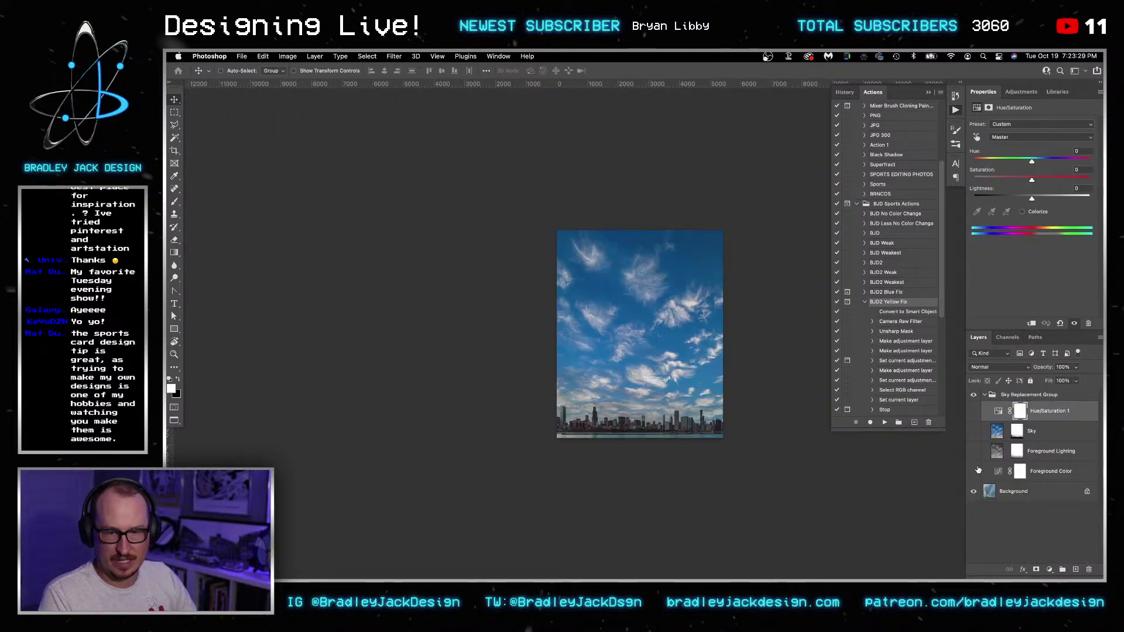
left_click_drag(978, 469, 979, 471)
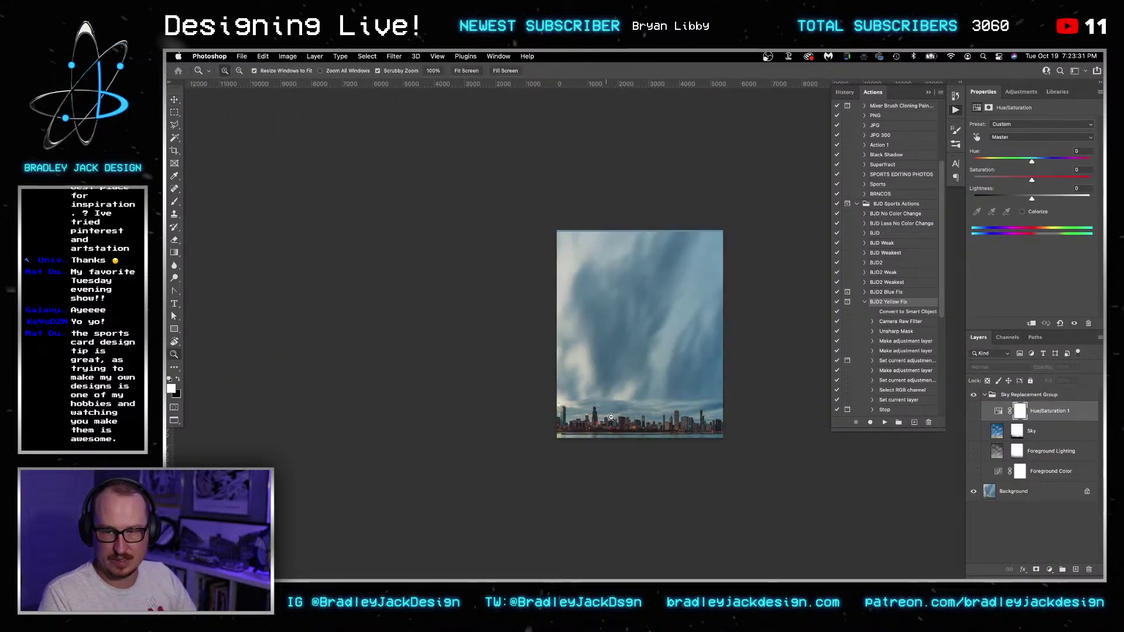
key("super+0")
- Compare the Red, Green and Blue channels of the skyline photo one at a time and duplicate the Blue channel
key("w")
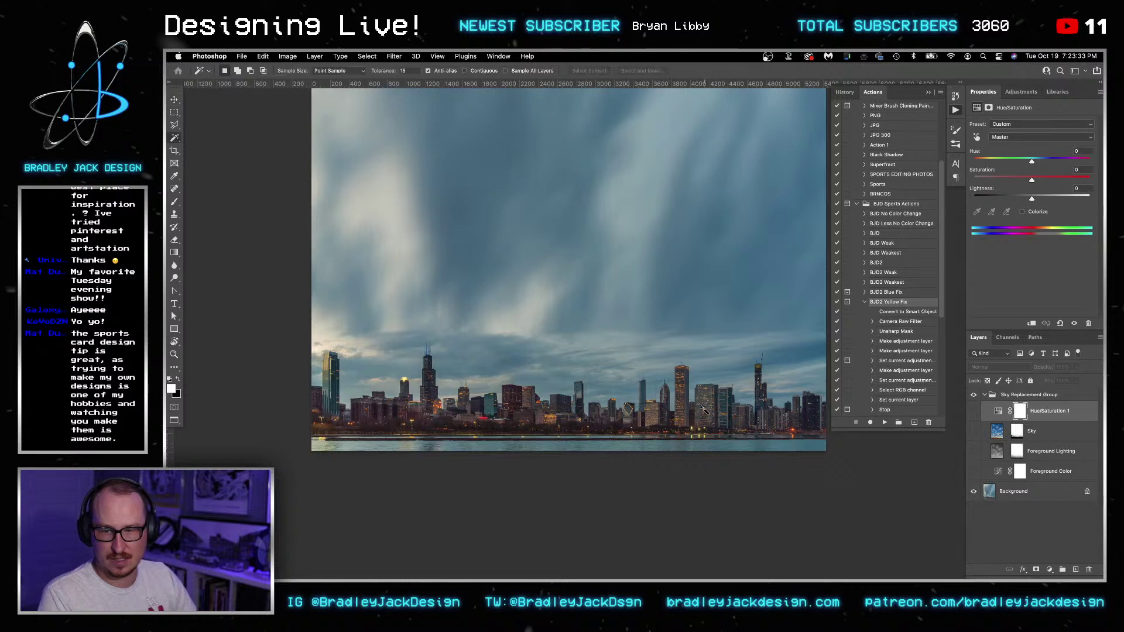
left_click(1007, 338)
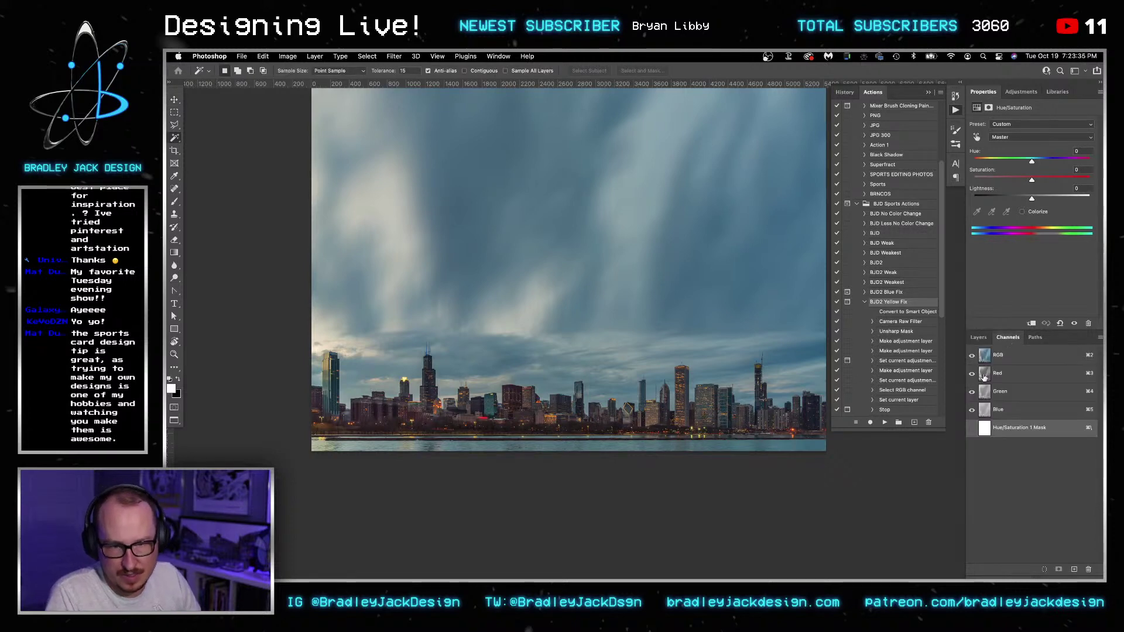
left_click(1013, 376)
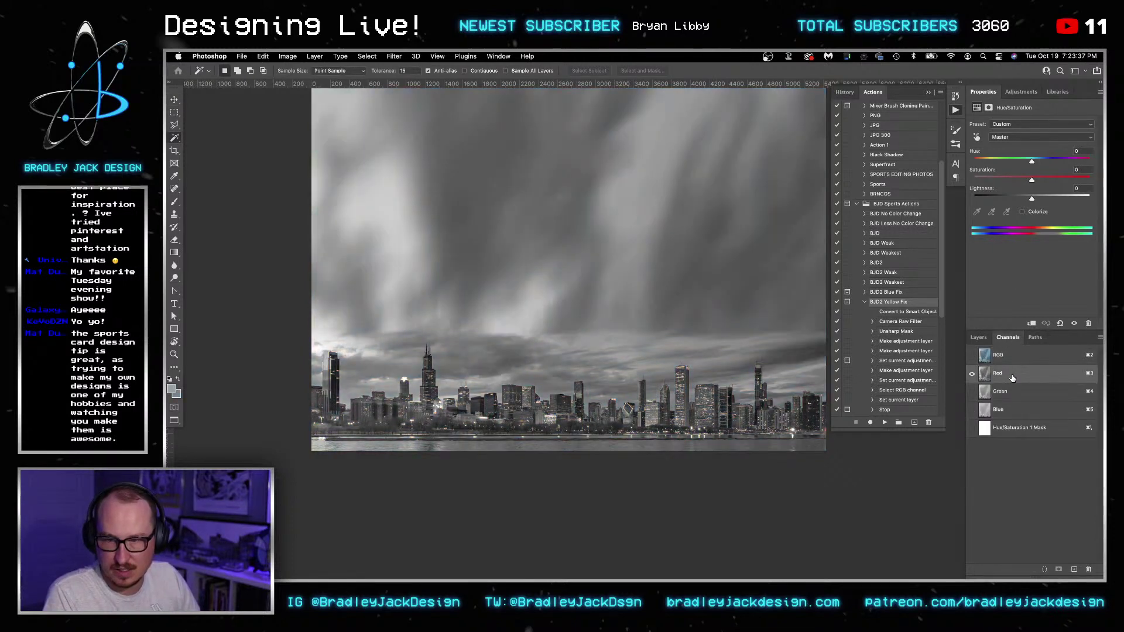
left_click(996, 393)
left_click(988, 411)
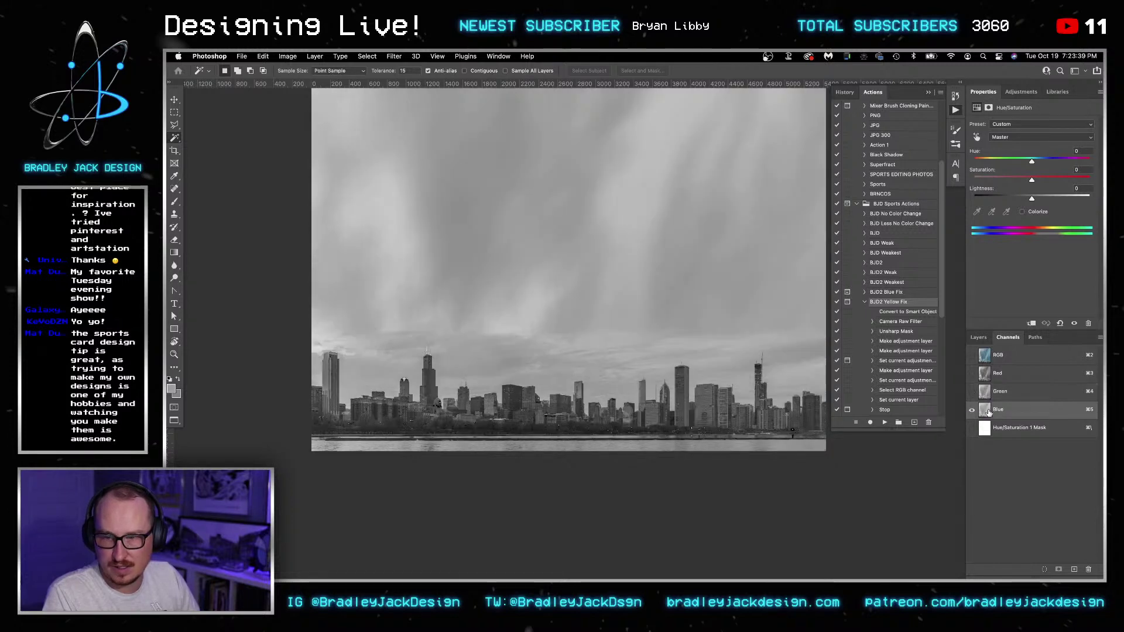
right_click(987, 413)
left_click(1003, 419)
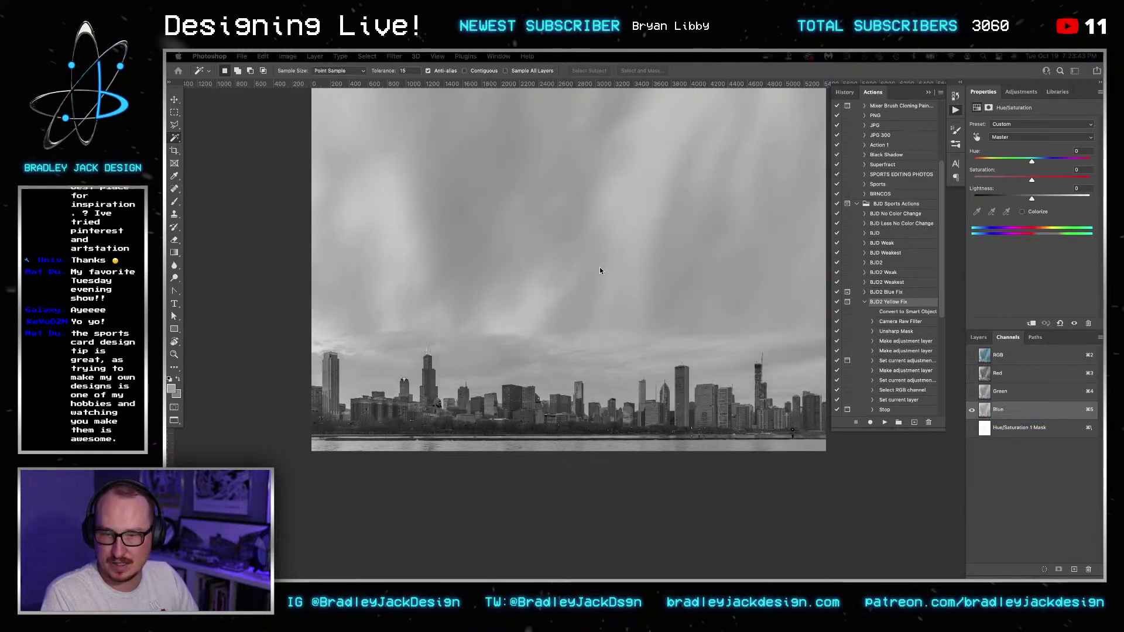
left_click(1074, 316)
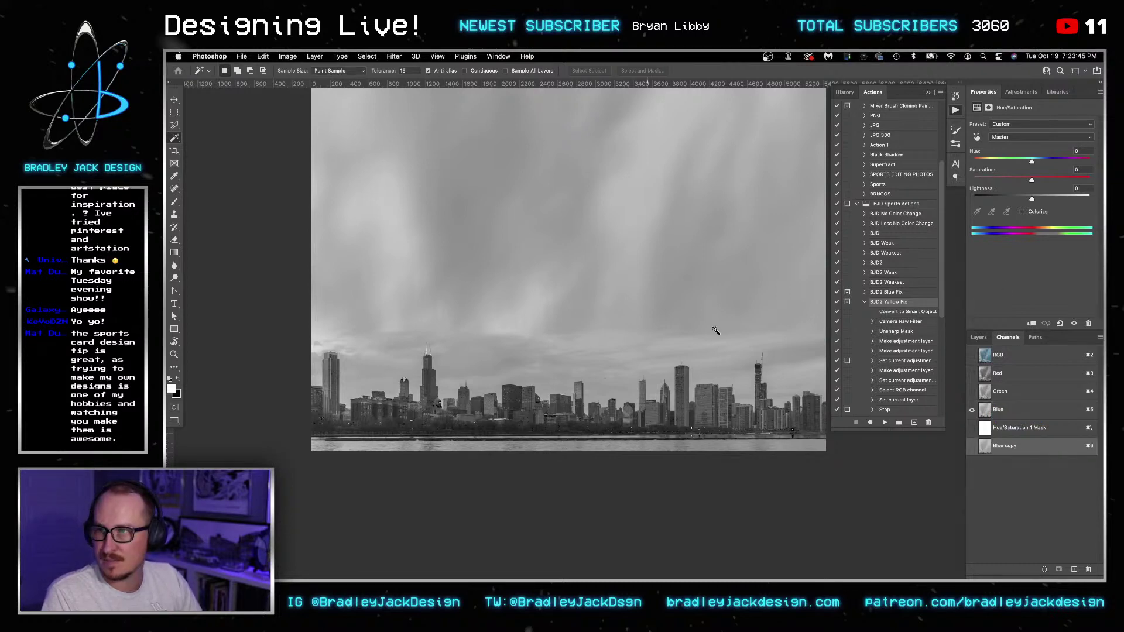
- Display only the Blue copy channel, with the original Blue channel hidden
key("grave")
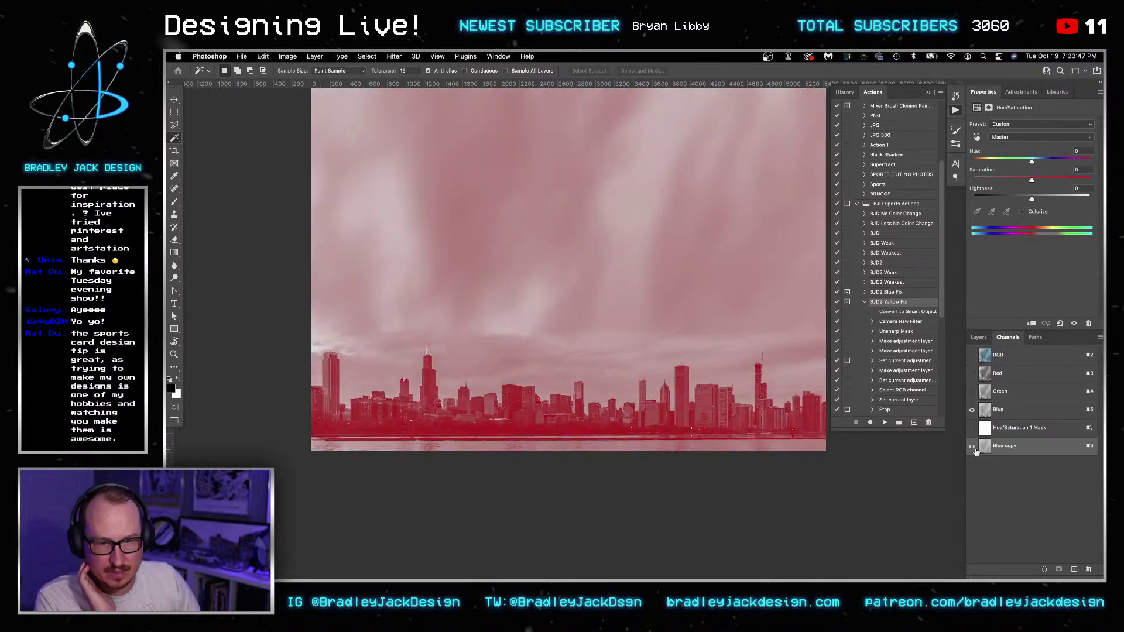
left_click(972, 448)
left_click(972, 447)
left_click(984, 445)
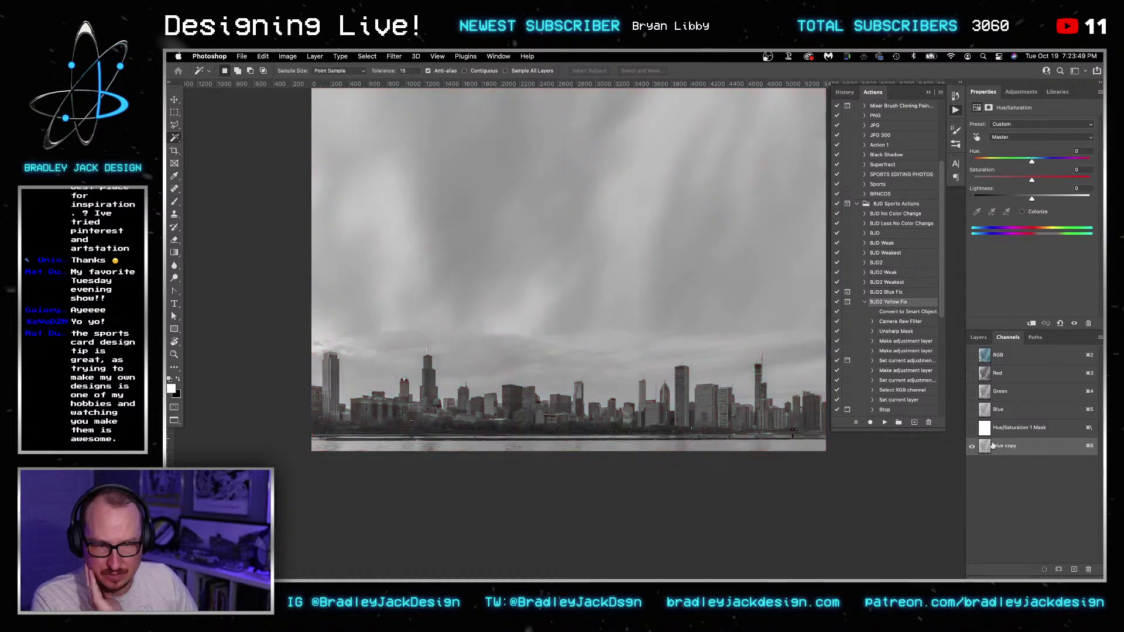
- Start Calculations on the Blue copy channel and set Source 1 to the merged Blue channel
left_click(316, 56)
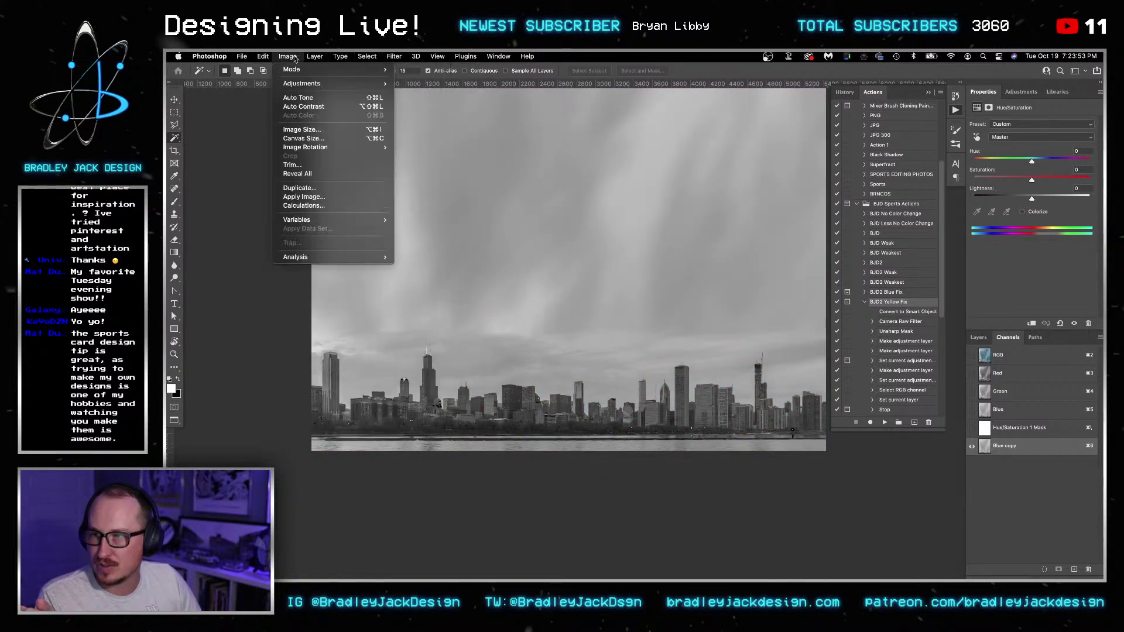
left_click(316, 205)
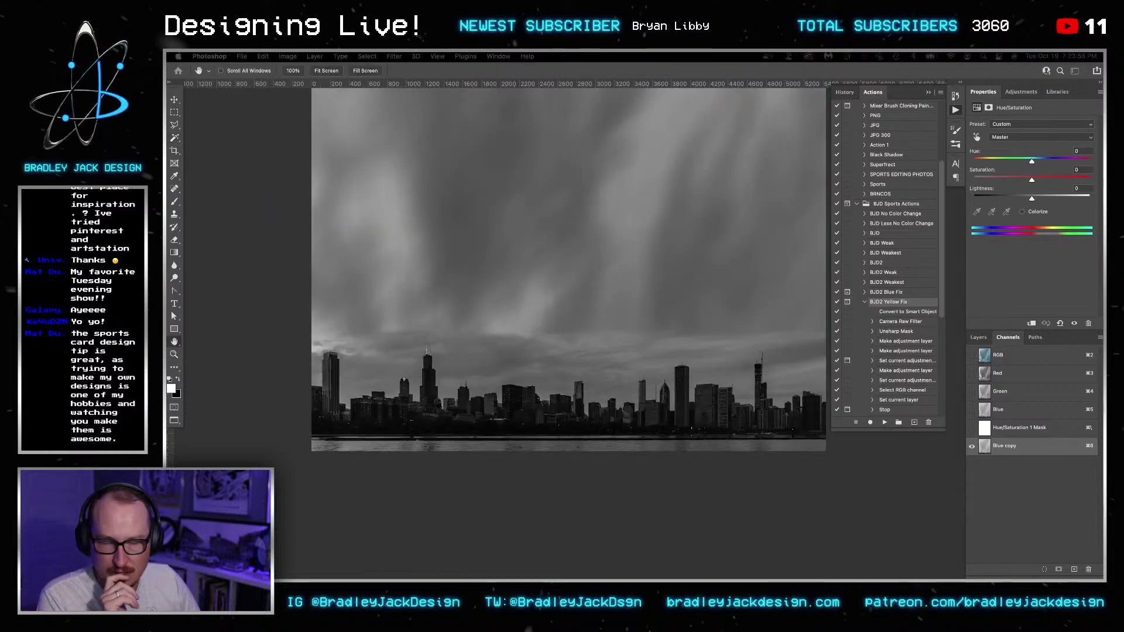
left_click(631, 245)
left_click(727, 292)
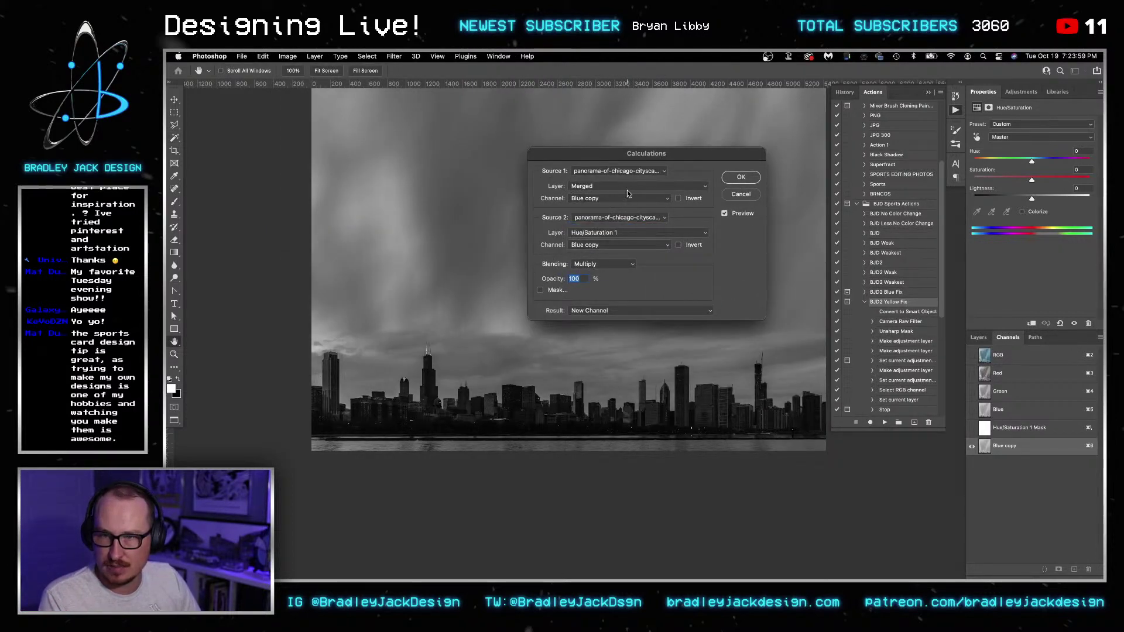
left_click(628, 194)
left_click(628, 184)
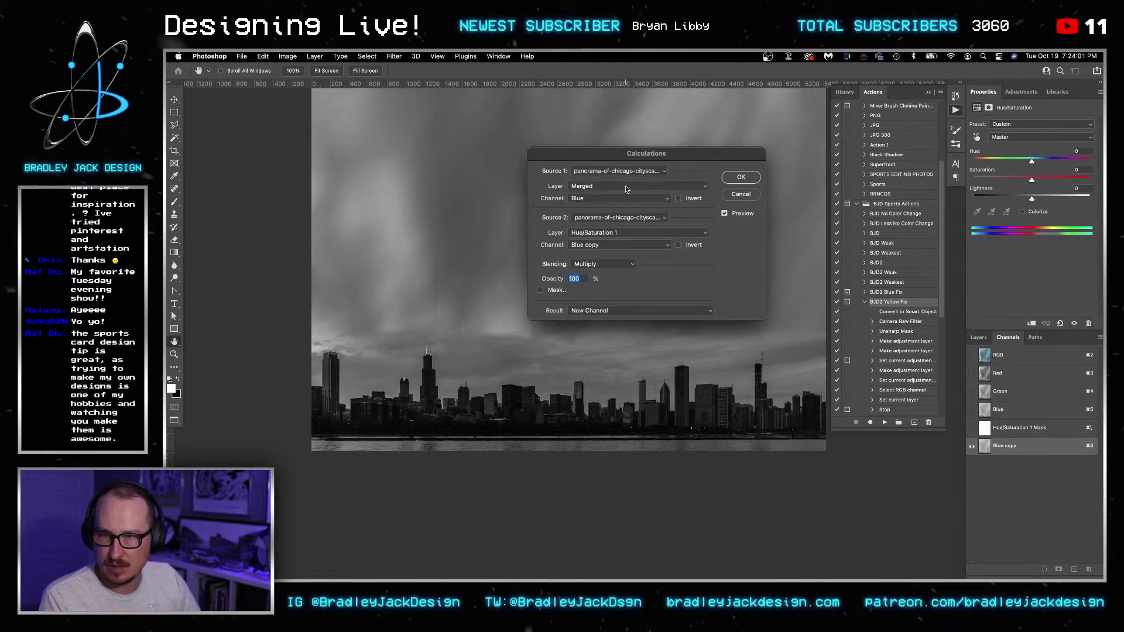
- Preview Green and Red as the Source 1 channel in Calculations, and return it to Blue
left_click(625, 198)
left_click(625, 187)
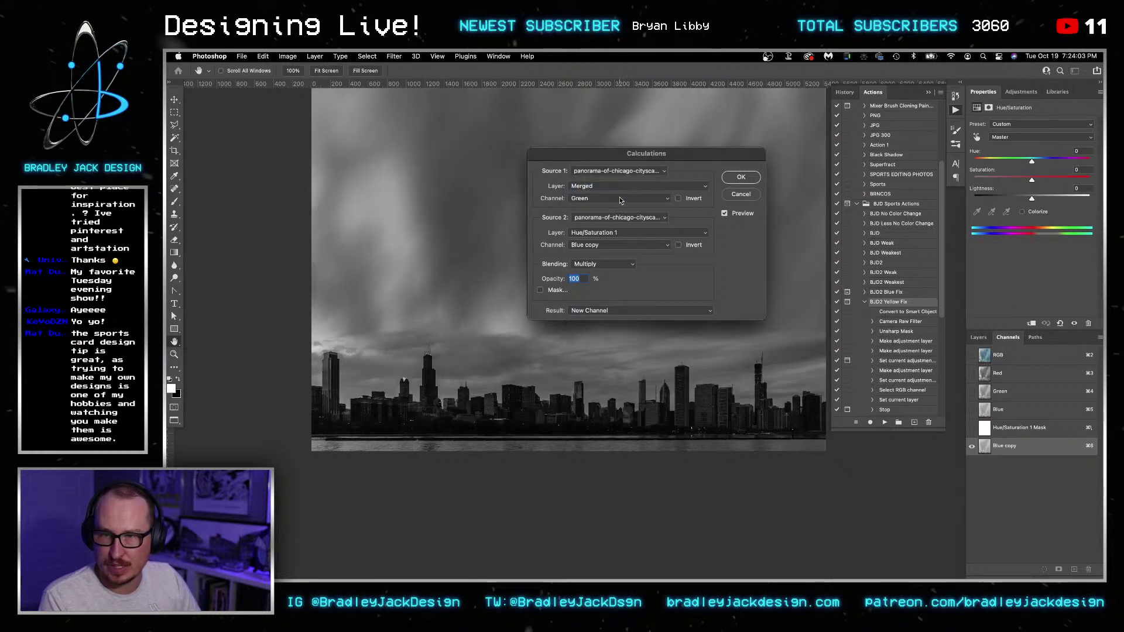
left_click(621, 200)
left_click(616, 187)
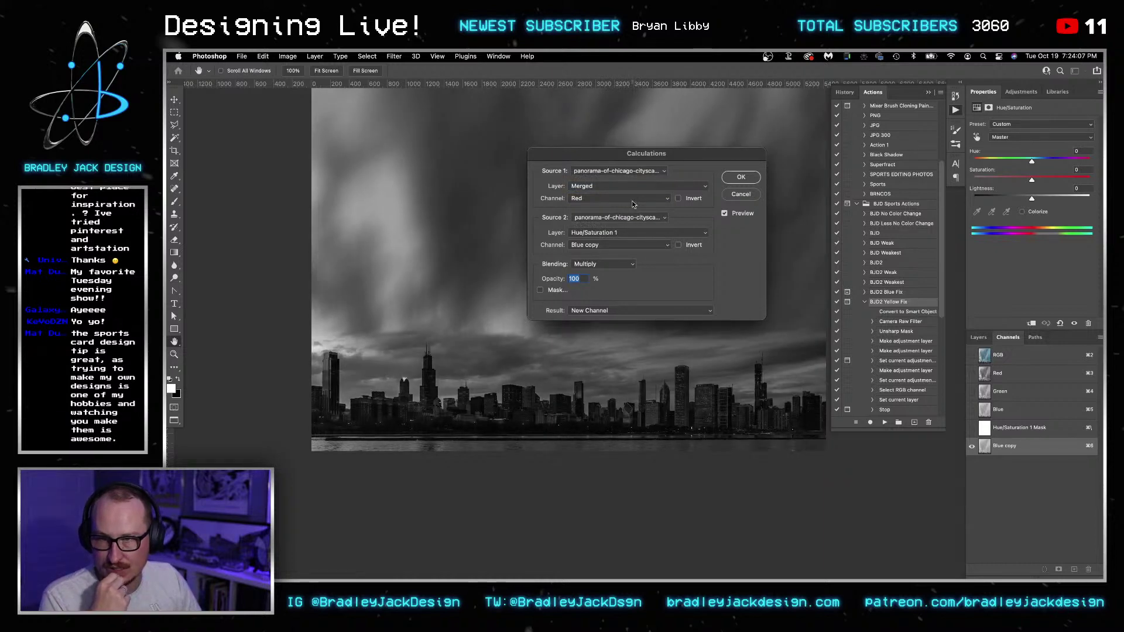
left_click(632, 201)
left_click(627, 202)
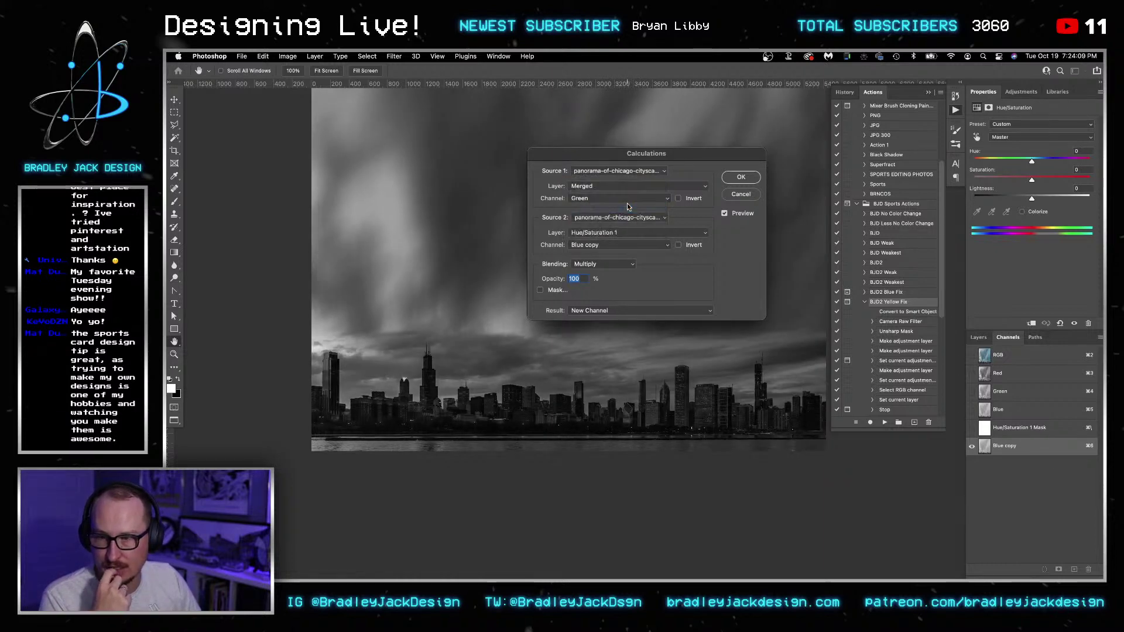
left_click(626, 202)
left_click(624, 207)
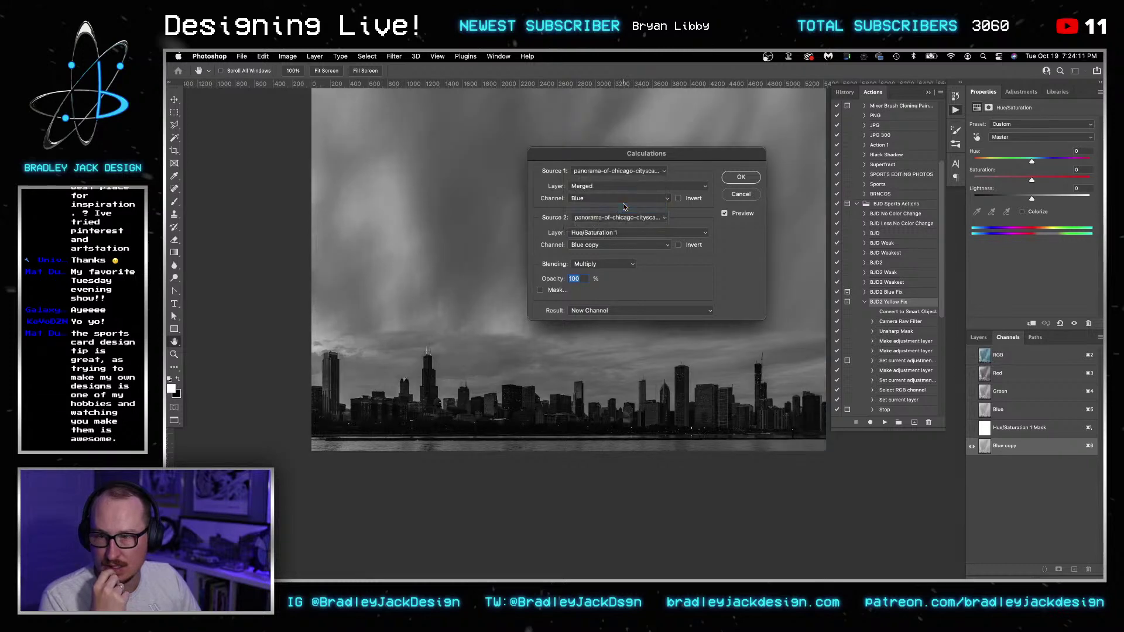
- Set the calculation's blending to Color Dodge at 100% opacity and output the result as a new channel
left_click(618, 264)
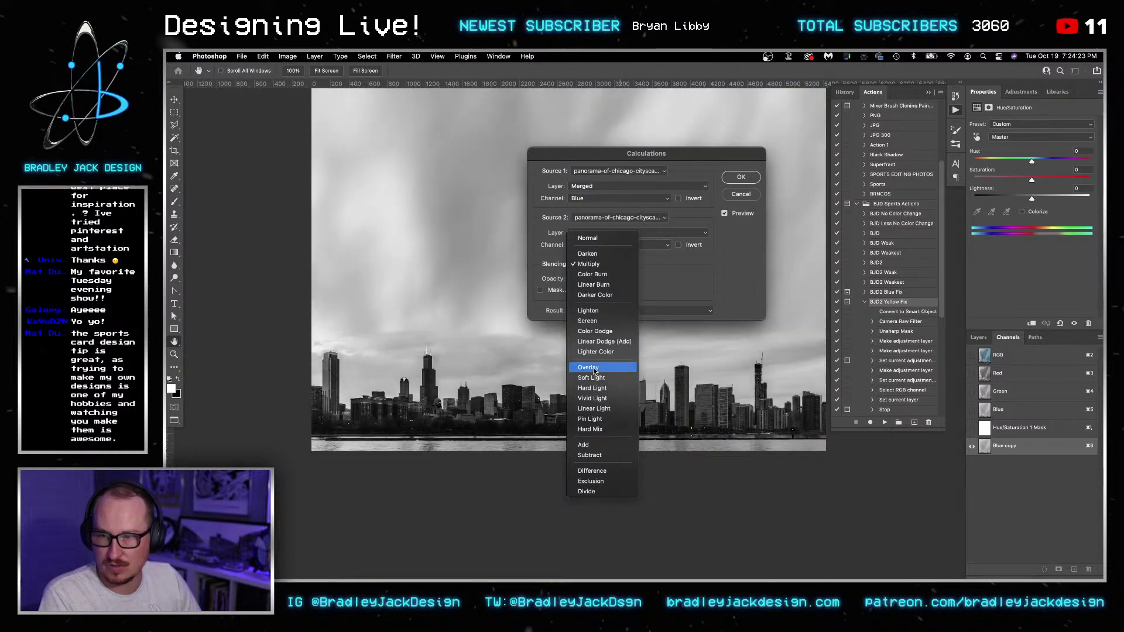
left_click(595, 331)
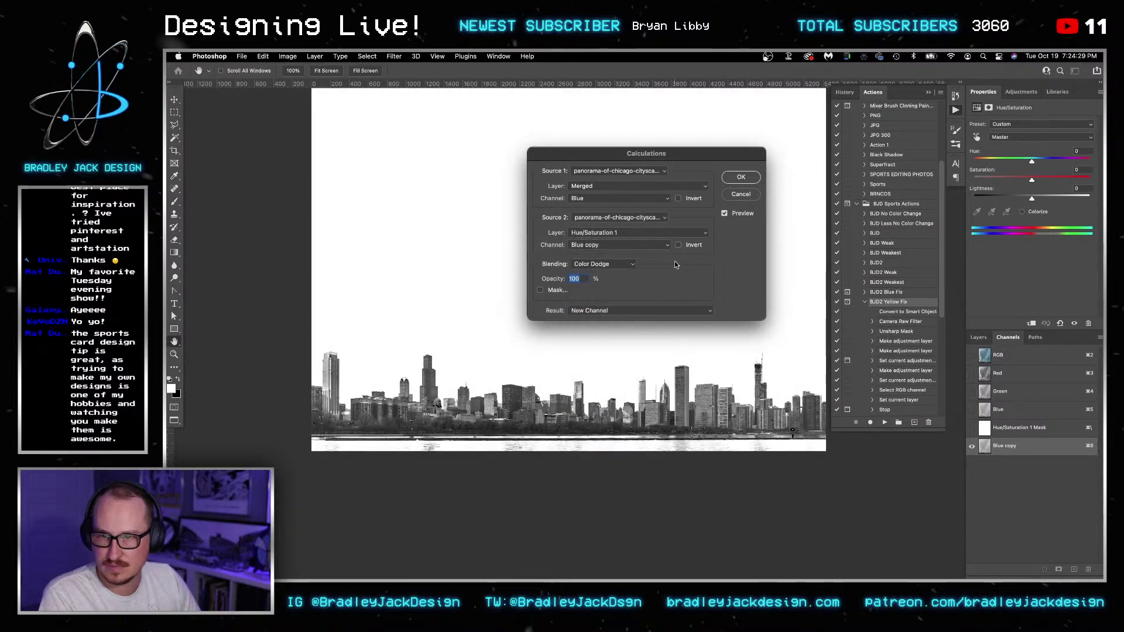
left_click(741, 177)
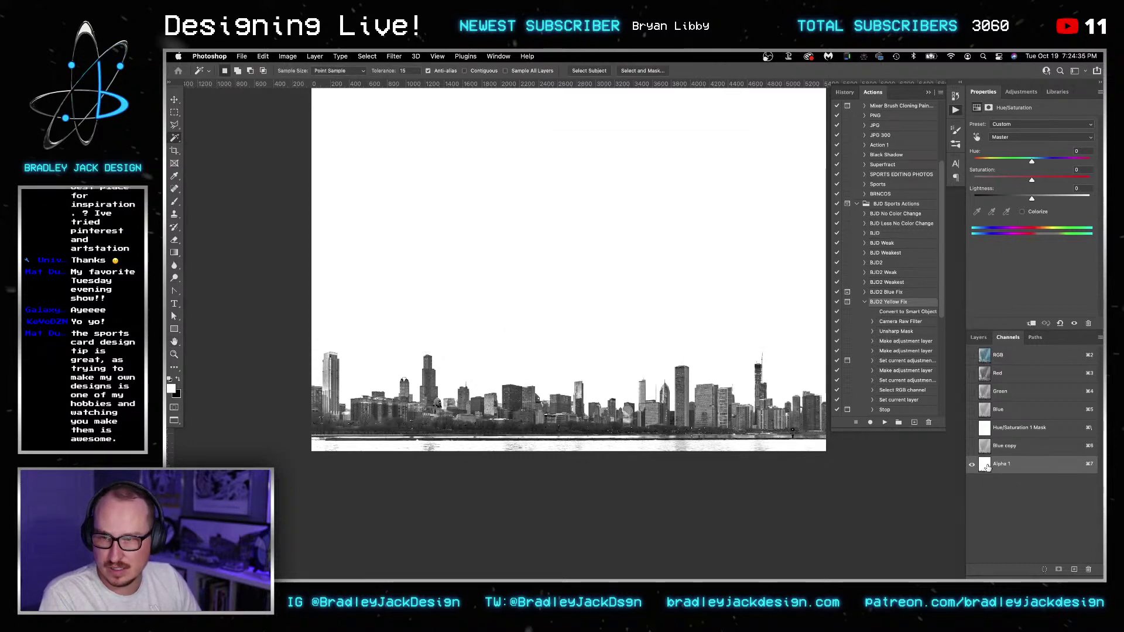
- Start a second Color Dodge calculation on Alpha 1 and set the Source 1 channel to Blue
left_click(322, 56)
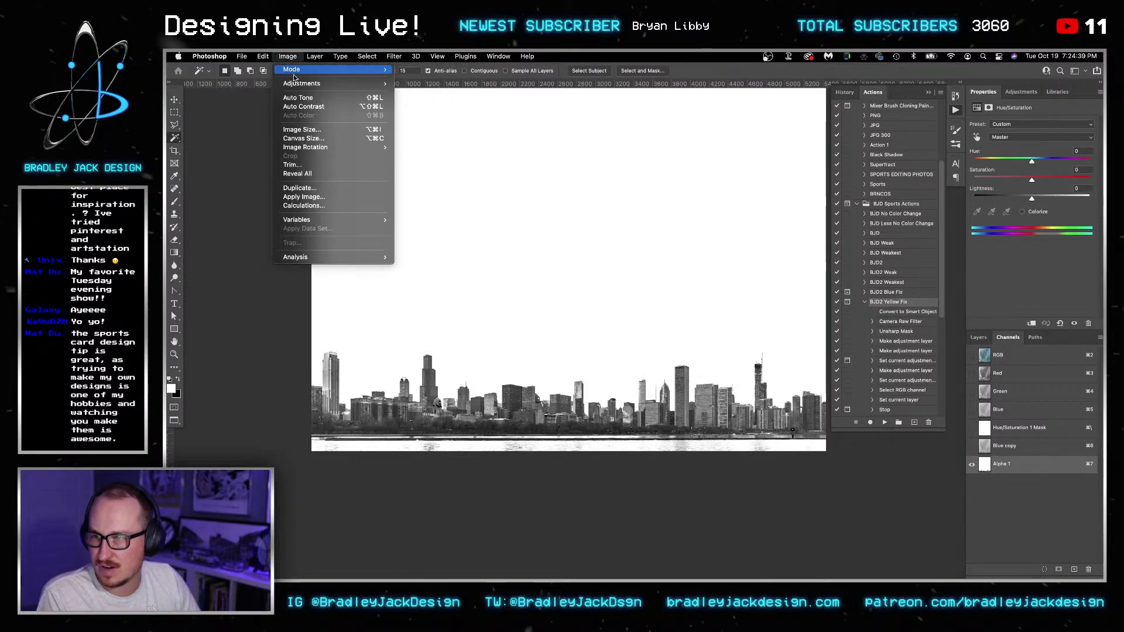
left_click(321, 200)
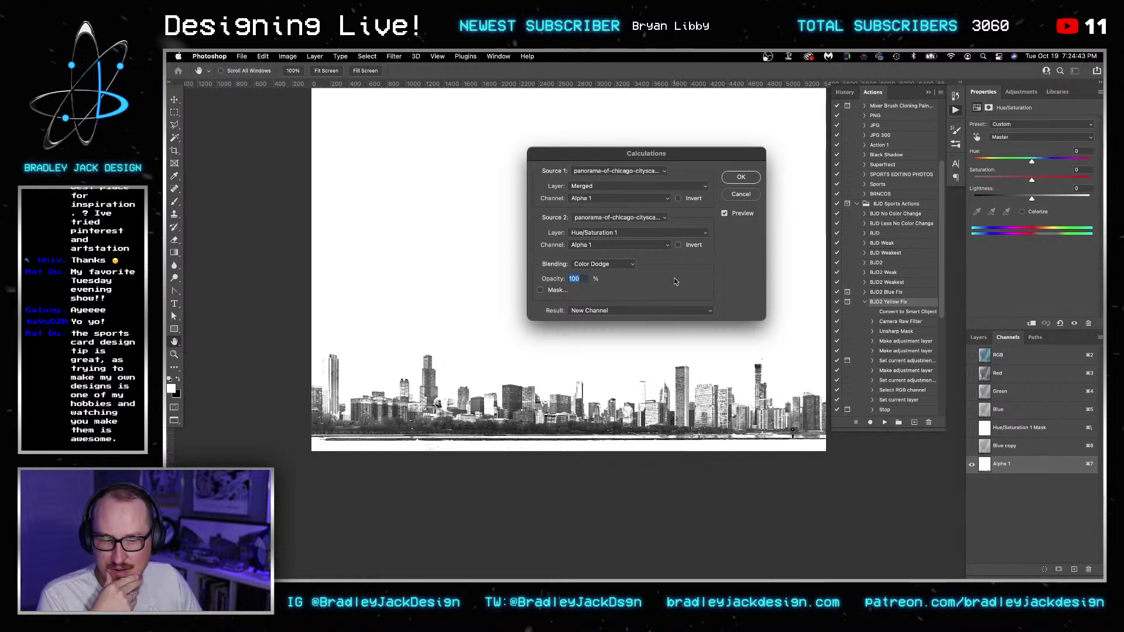
left_click(655, 201)
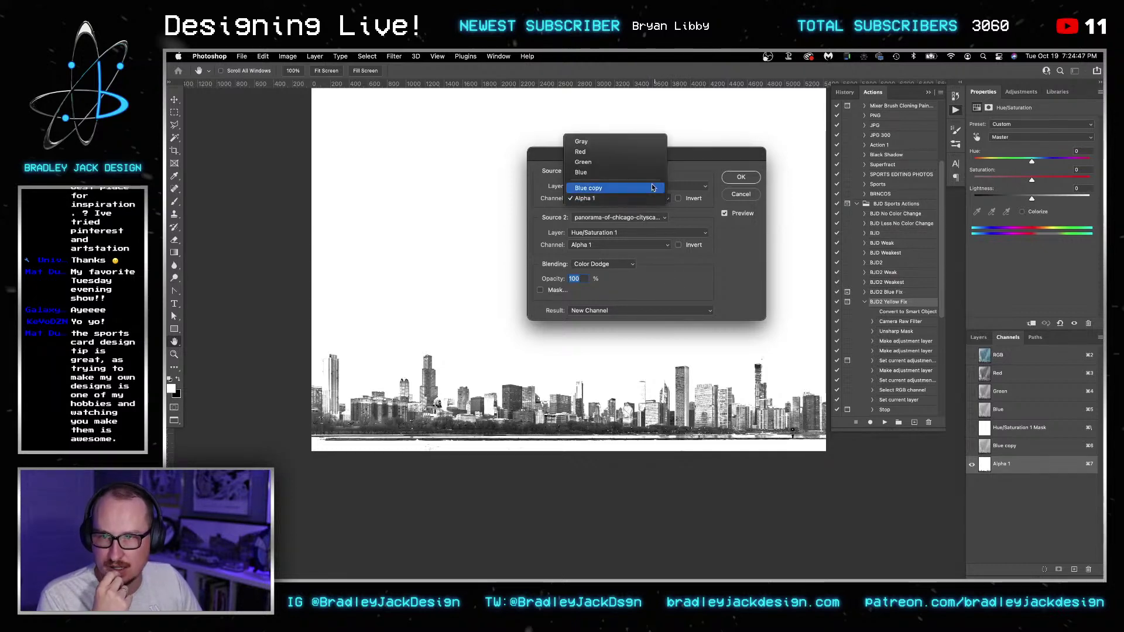
left_click(647, 174)
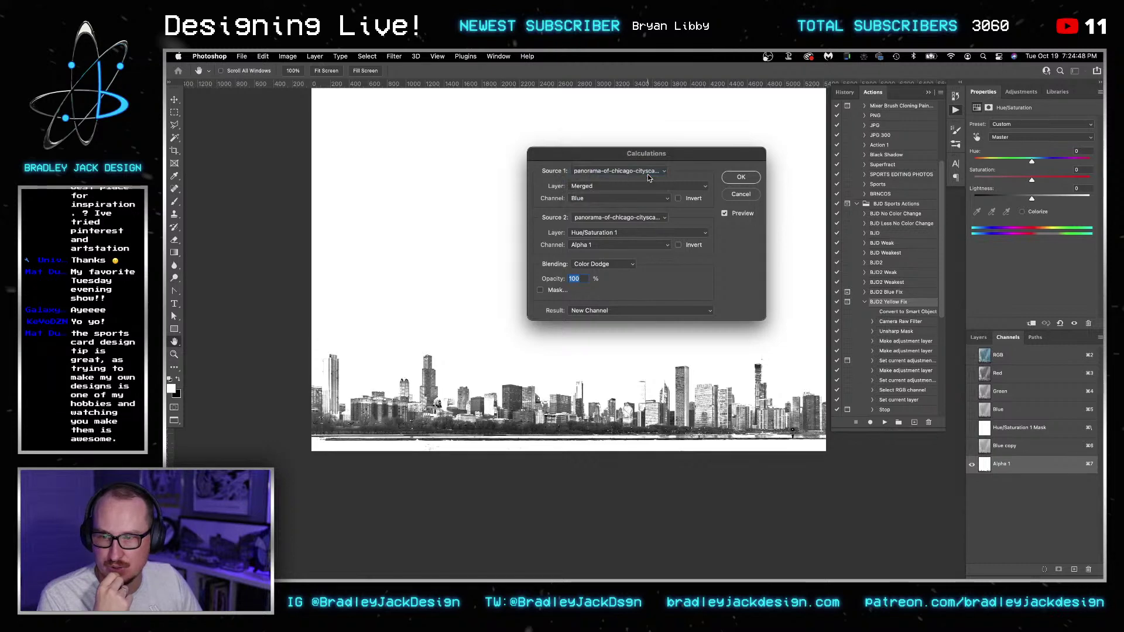
left_click(622, 199)
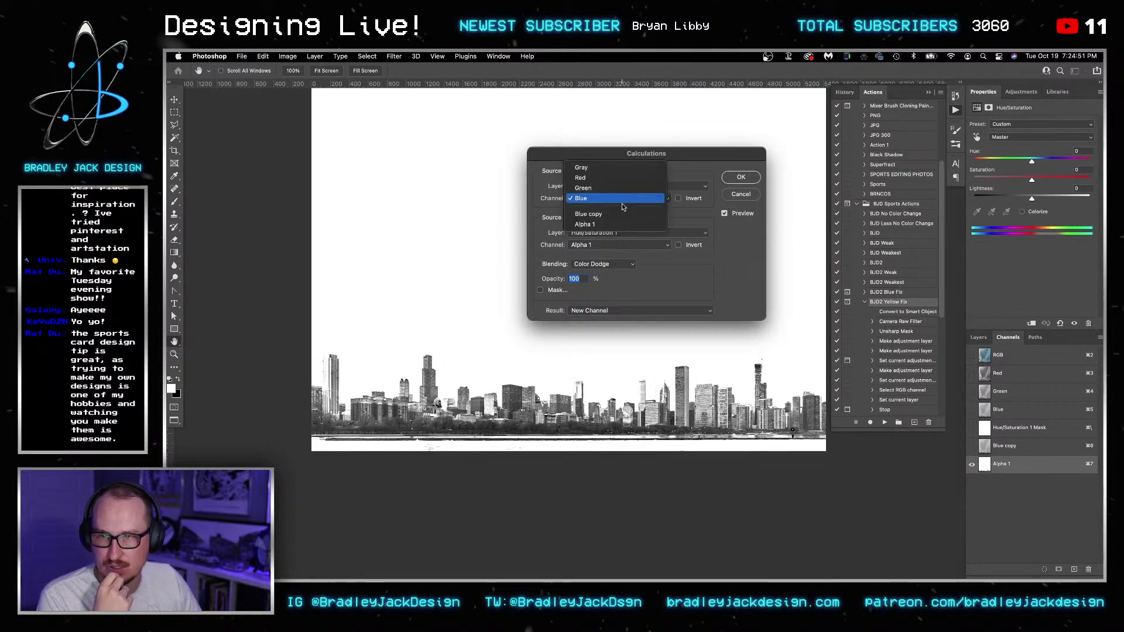
- Run Calculations with Alpha 1 as the first source channel, Blue copy as the second and Hard Mix blending, outputting a new channel
left_click(623, 220)
left_click(621, 245)
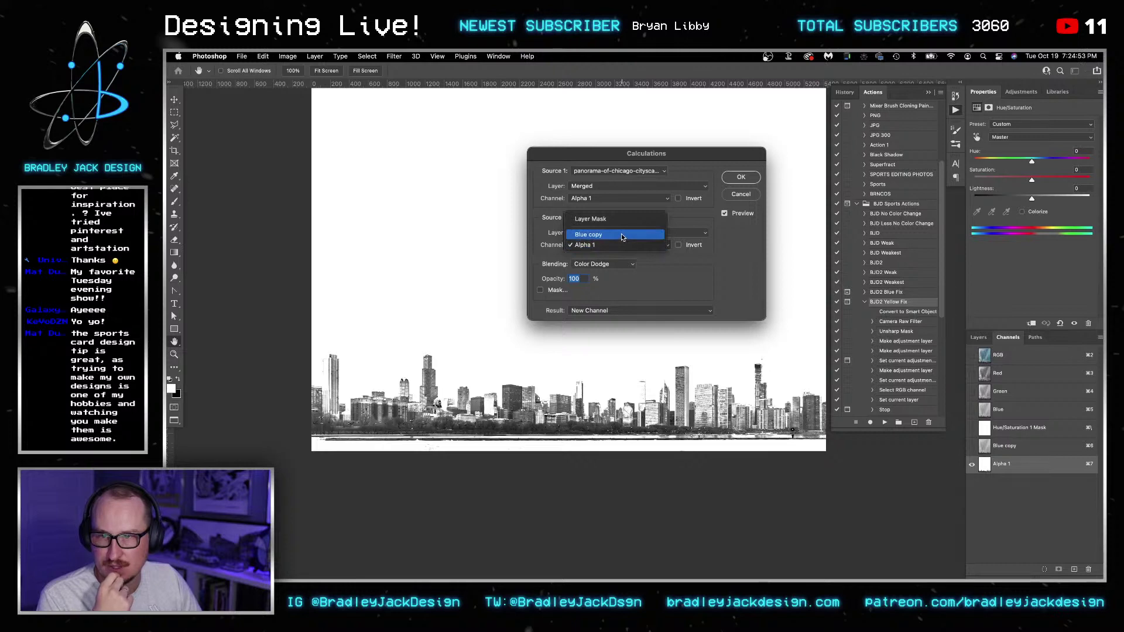
left_click(622, 234)
left_click(625, 267)
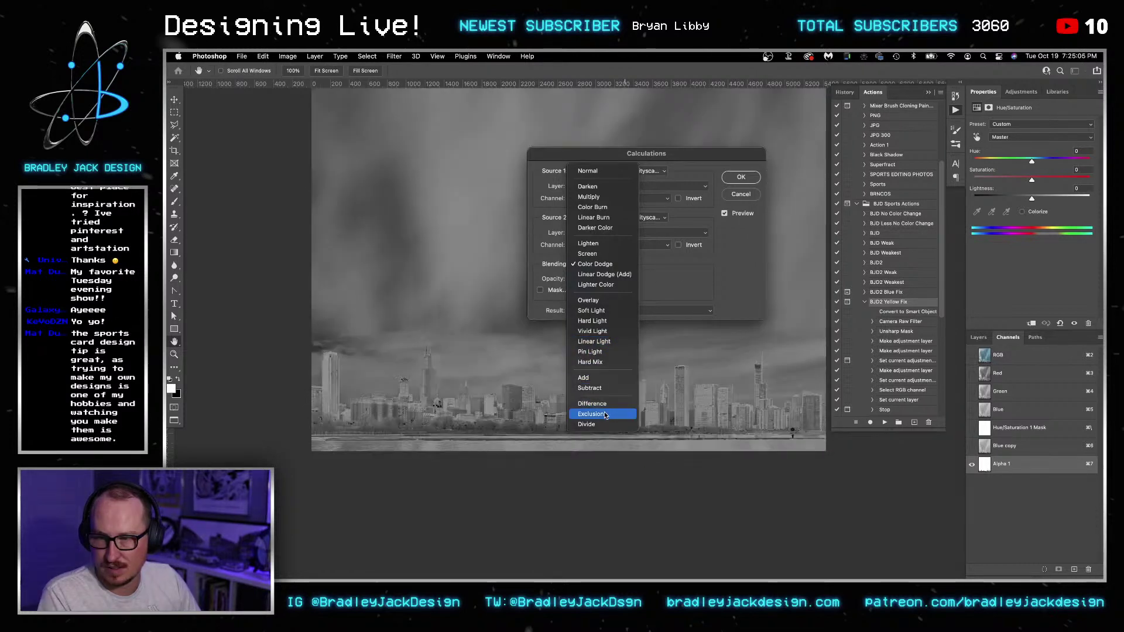
left_click(601, 363)
left_click(740, 178)
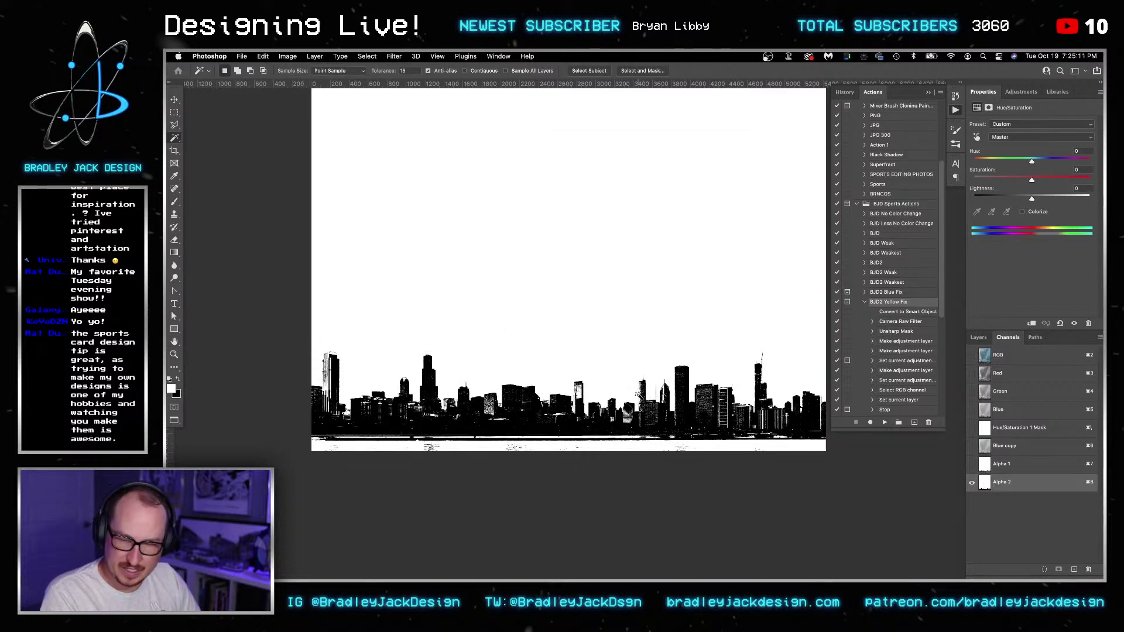
- Choose the Soft Round brush from the General Brushes set for the Brush tool
key("b")
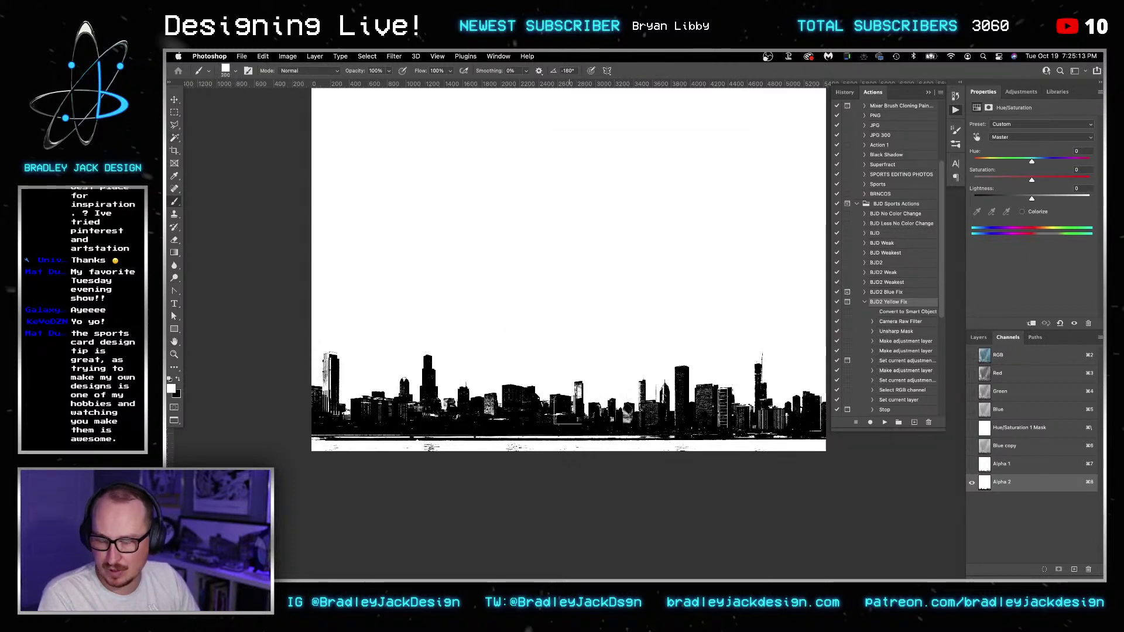
right_click(570, 416)
left_click(649, 390)
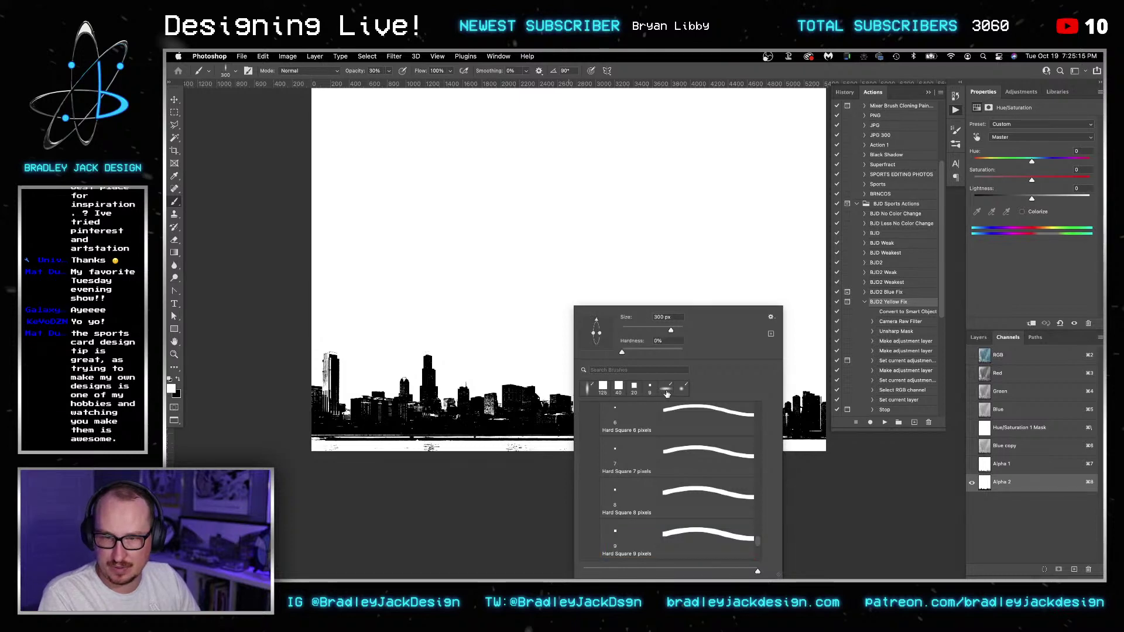
scroll(660, 430, "up", 15)
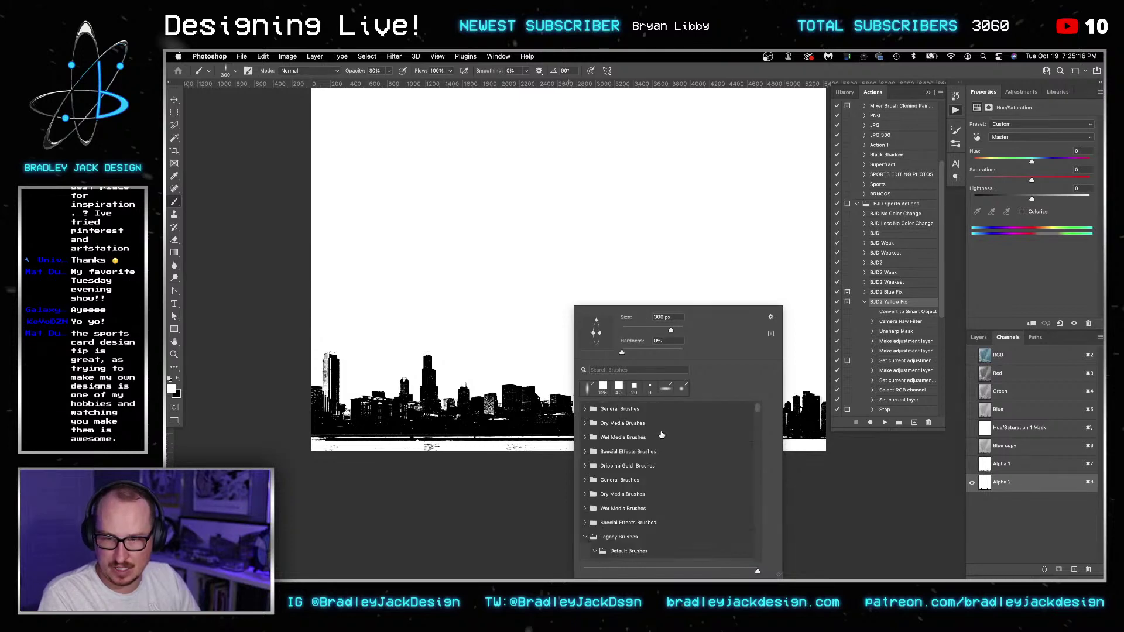
left_click(585, 408)
left_click(609, 434)
left_click(645, 330)
key("Return")
scroll(442, 404, "up", 5)
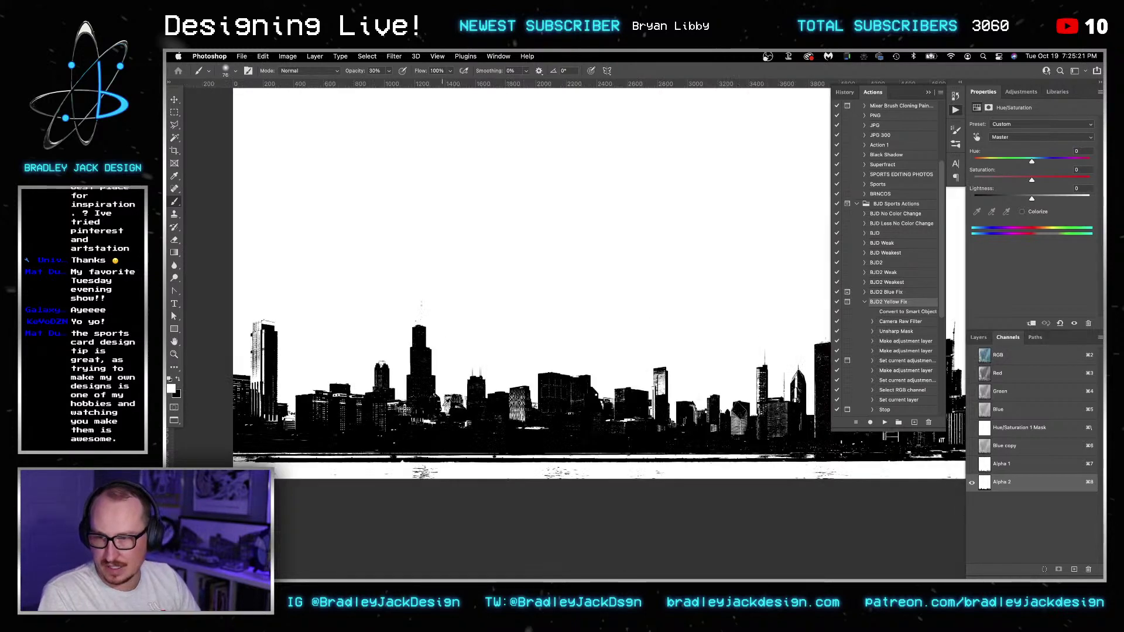
- Enlarge the soft brush to 175 px and set its blend mode to Overlay
scroll(442, 404, "up", 6)
key("]")
key("]")
key("]")
key("]")
key("]")
key("]")
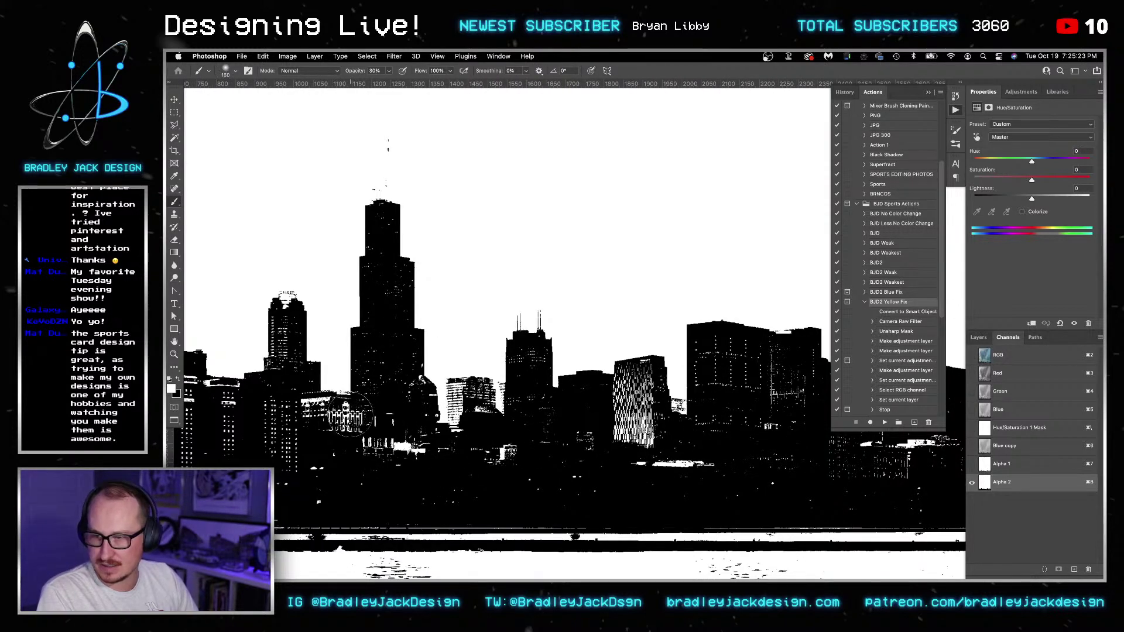
key("shift+alt+o")
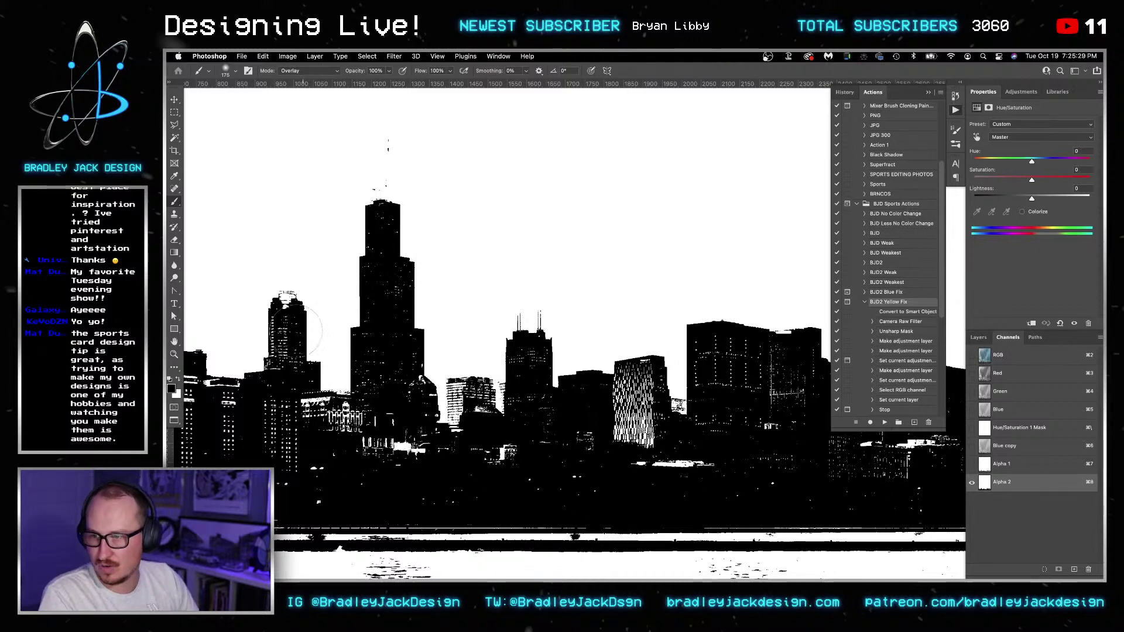
scroll(433, 412, "down", 2)
scroll(433, 412, "down", 2)
- Select the white sky area in the Alpha 2 channel with the Magic Wand, using Contiguous
key("v")
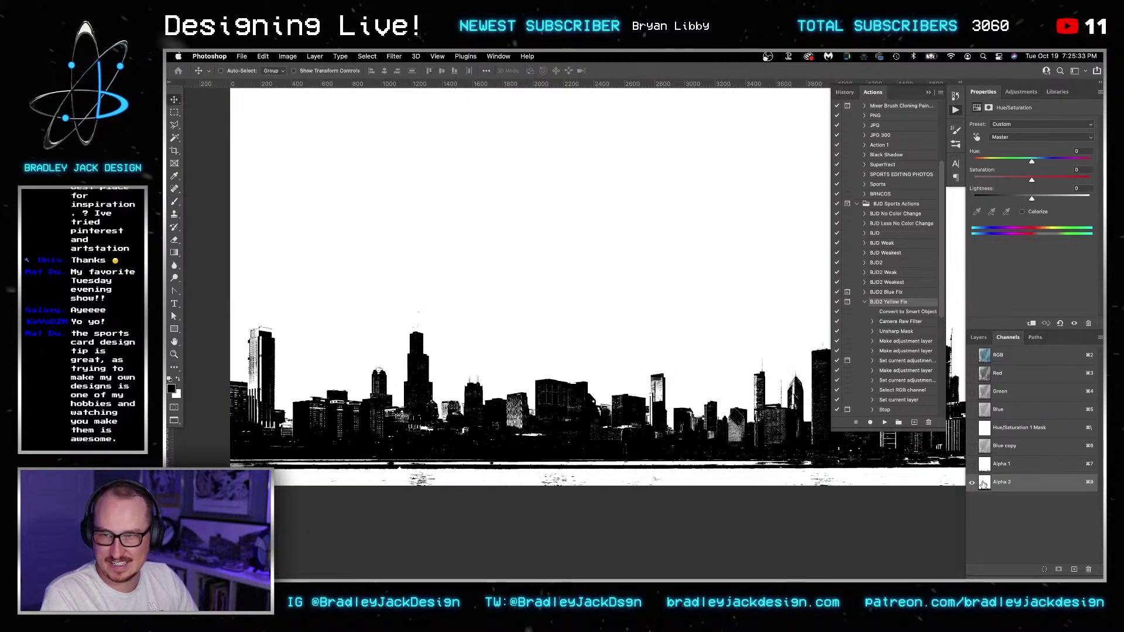
key("w")
scroll(623, 275, "down", 2)
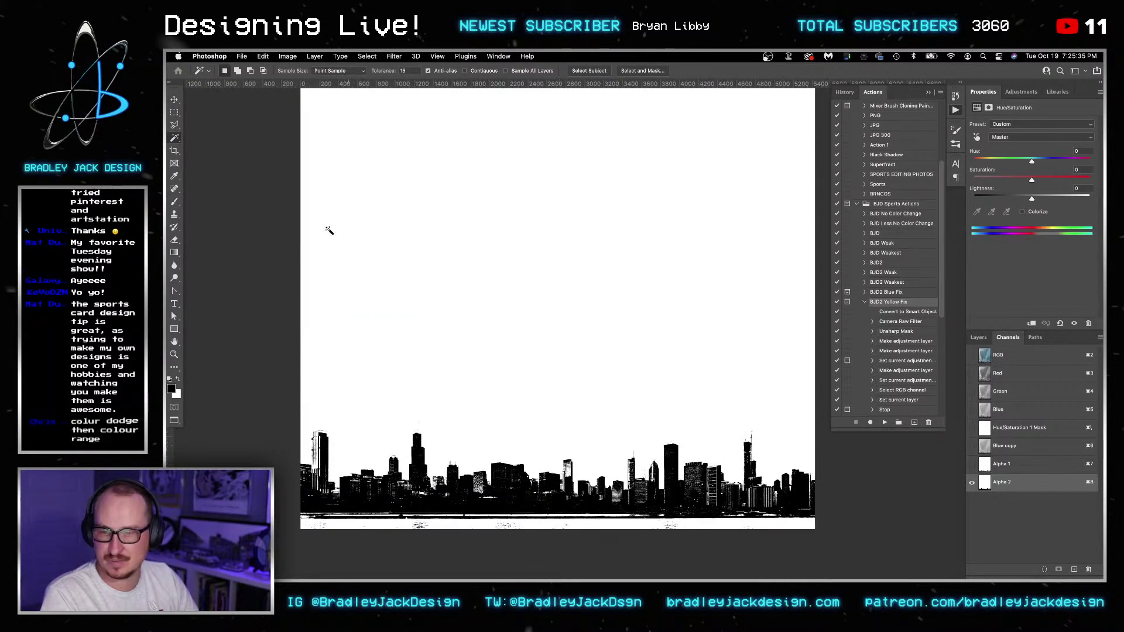
right_click(175, 139)
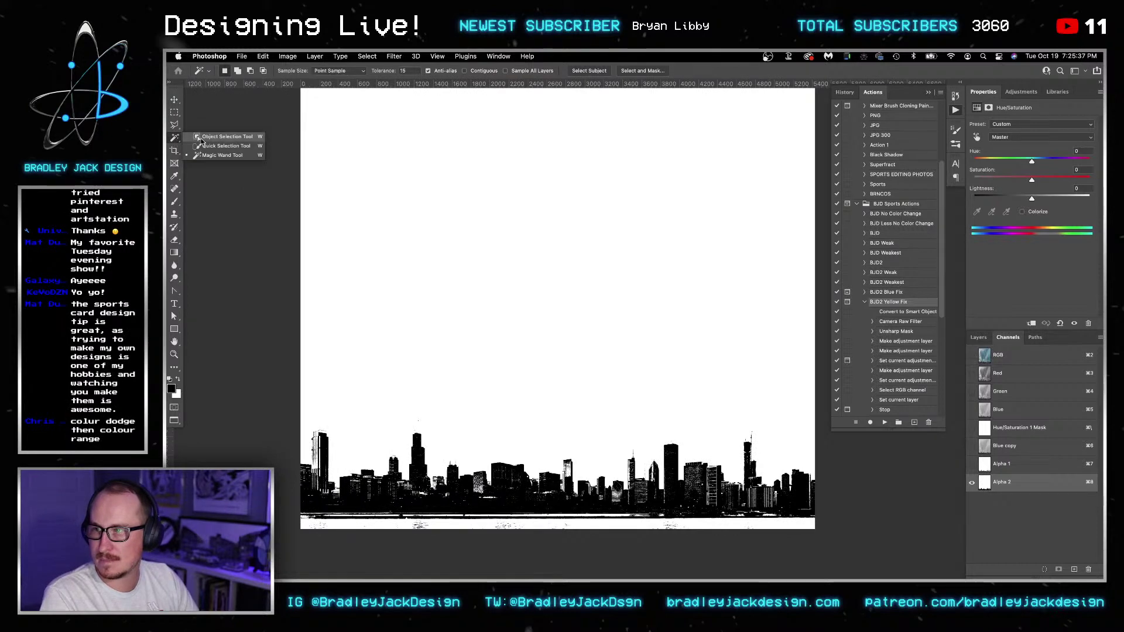
left_click(221, 155)
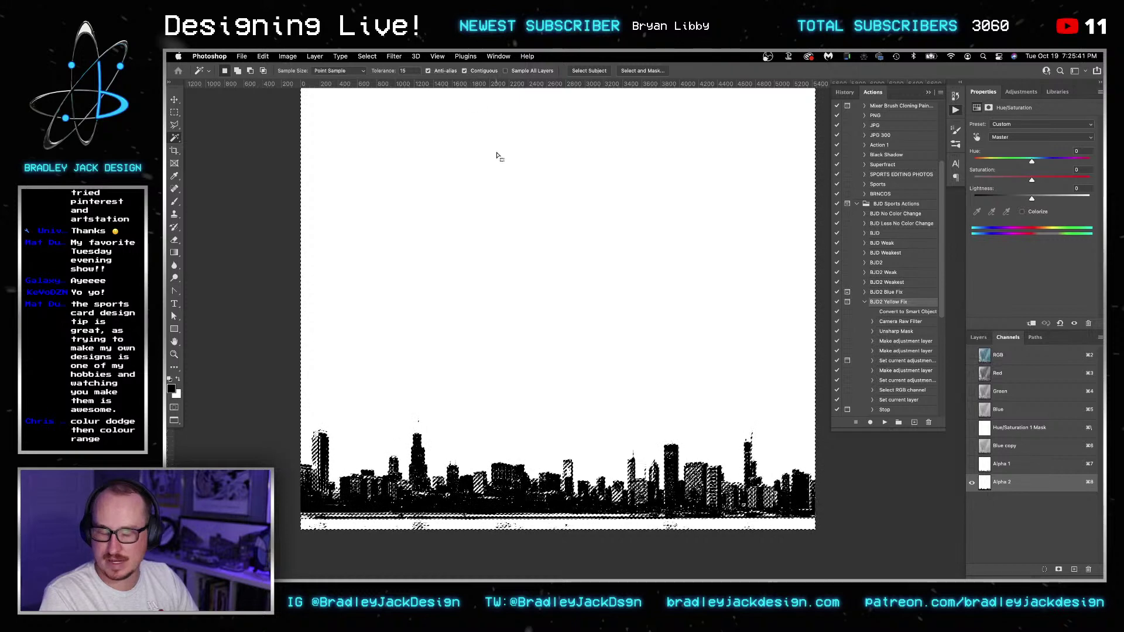
key("super+d")
left_click(534, 185)
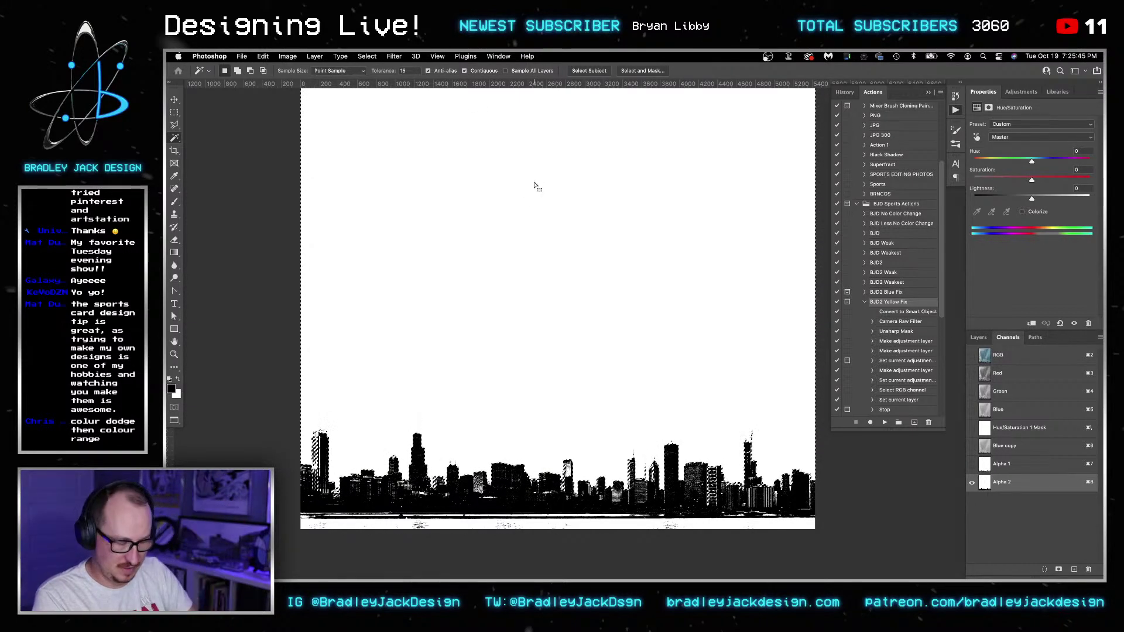
- Invert the sky selection and fill the skyline area with black, clearing the selection when done
key("g")
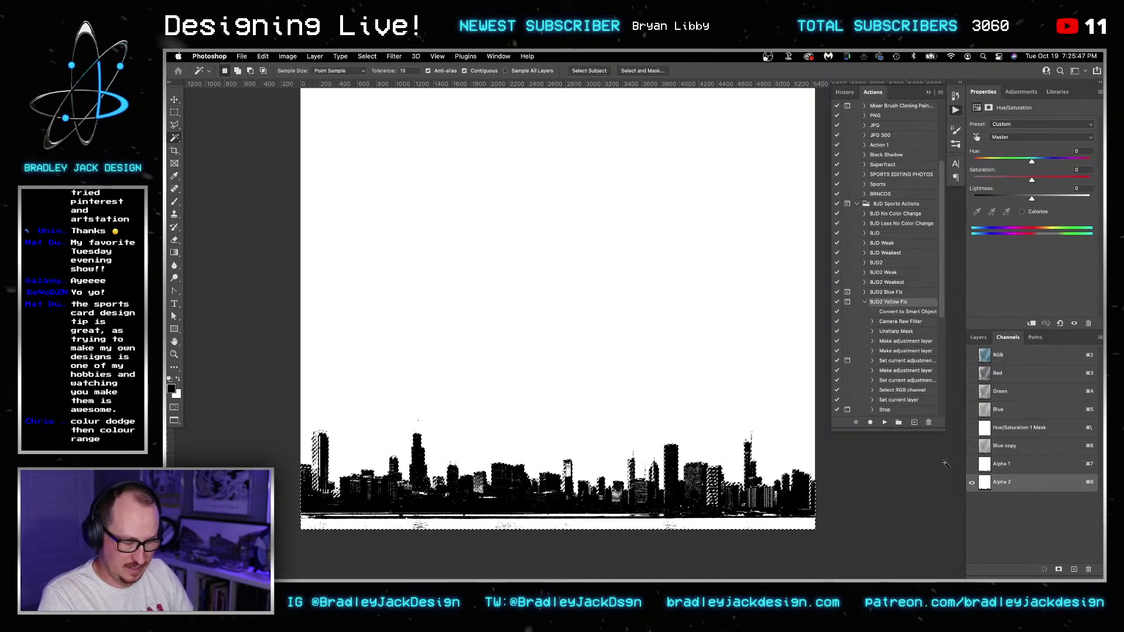
key("alt+BackSpace")
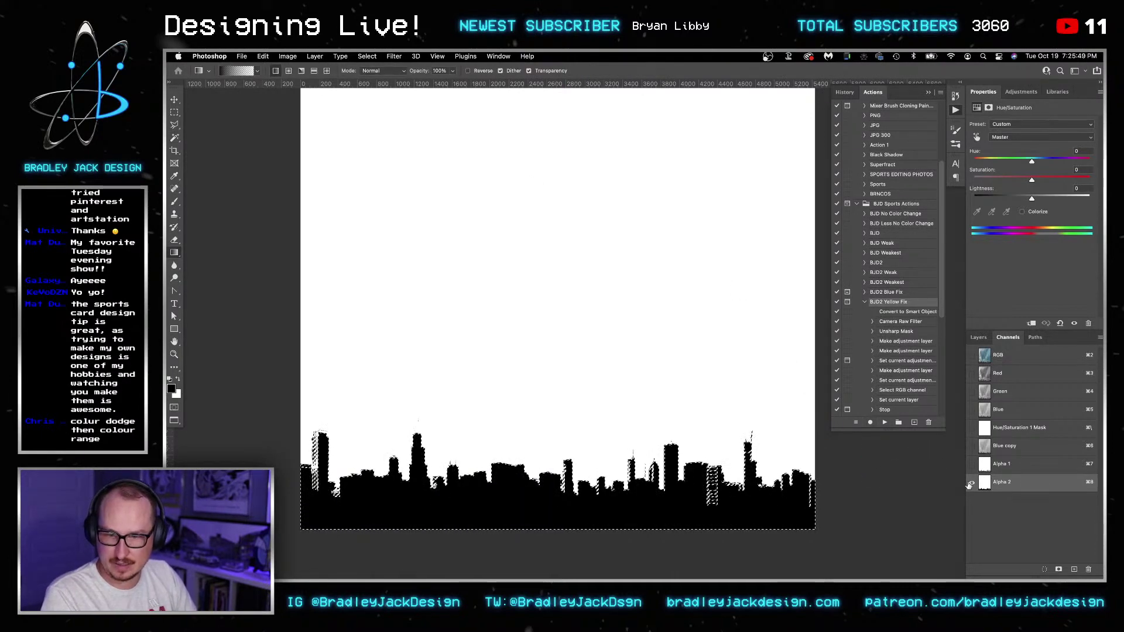
key("super+d")
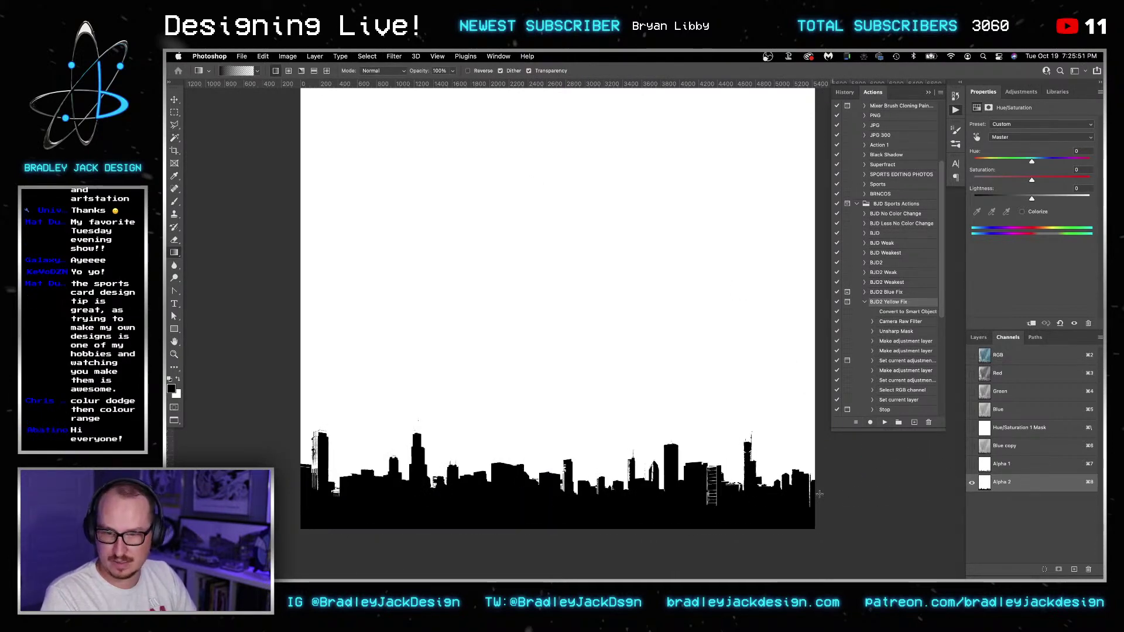
- Set up a 125 px square brush in Normal mode with black as the foreground colour
scroll(704, 493, "up", 10)
left_click_drag(686, 478, 604, 397)
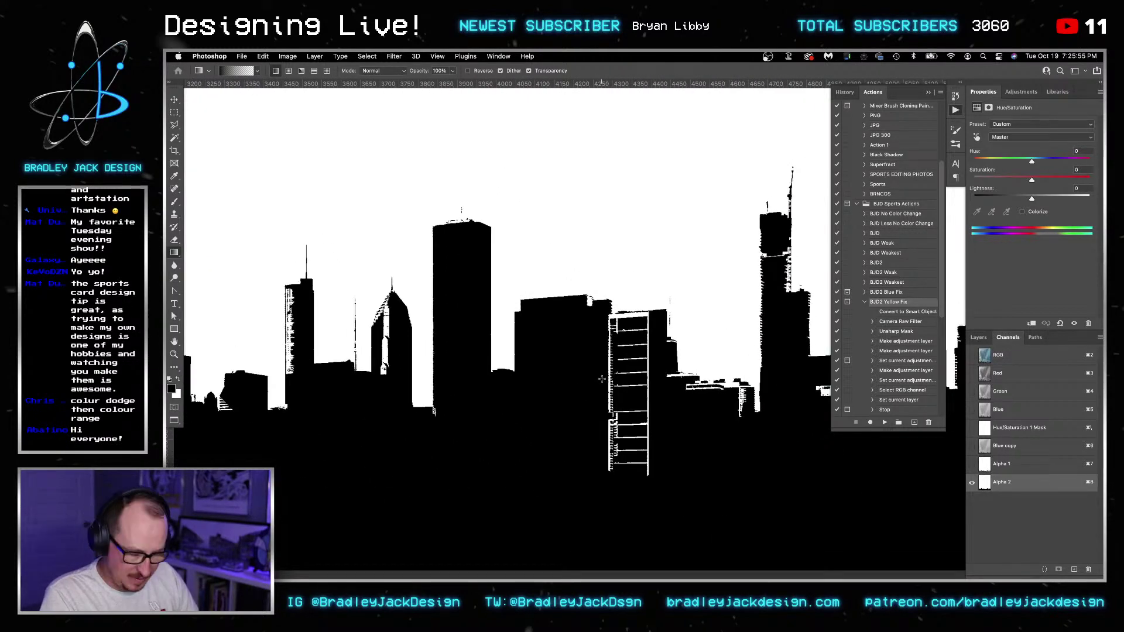
key("b")
right_click(618, 350)
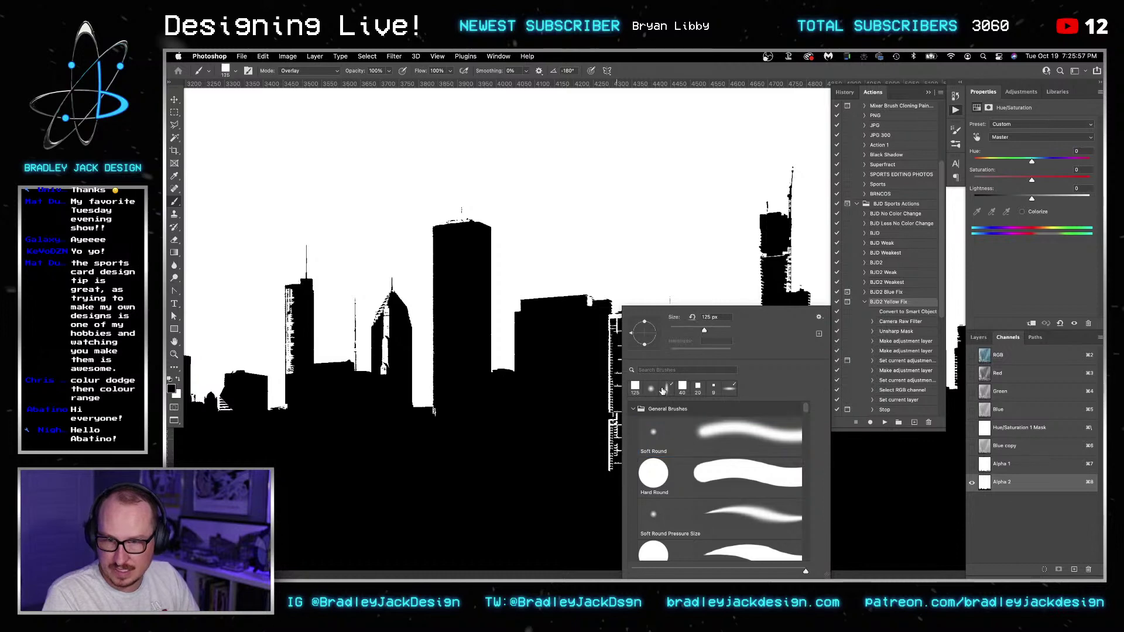
double_click(666, 388)
key("x")
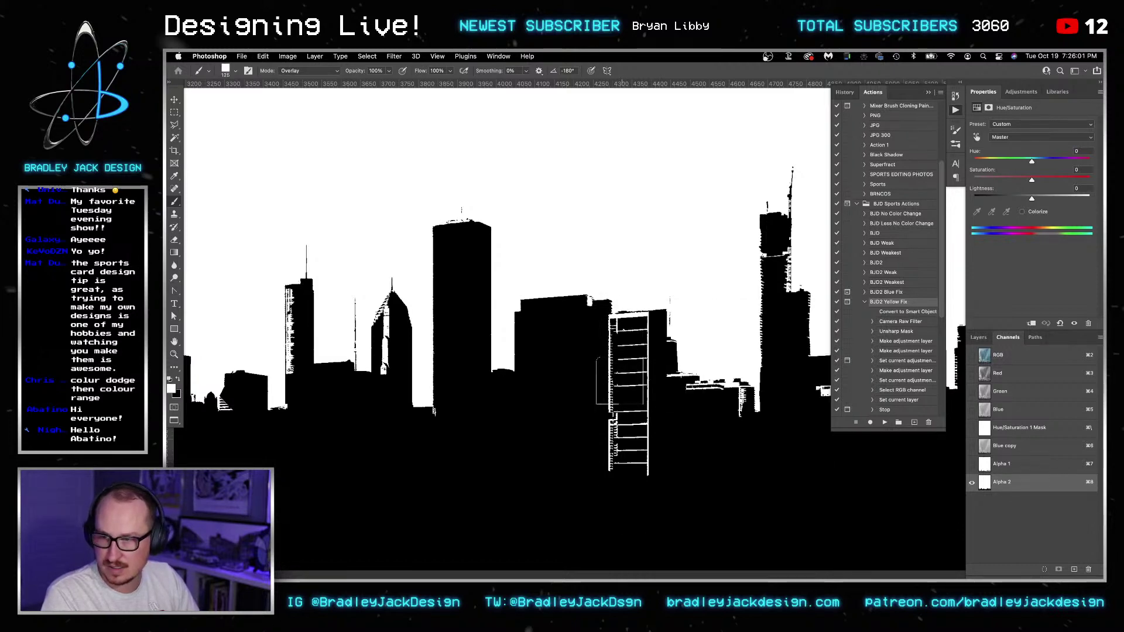
key("shift+alt+n")
key("x")
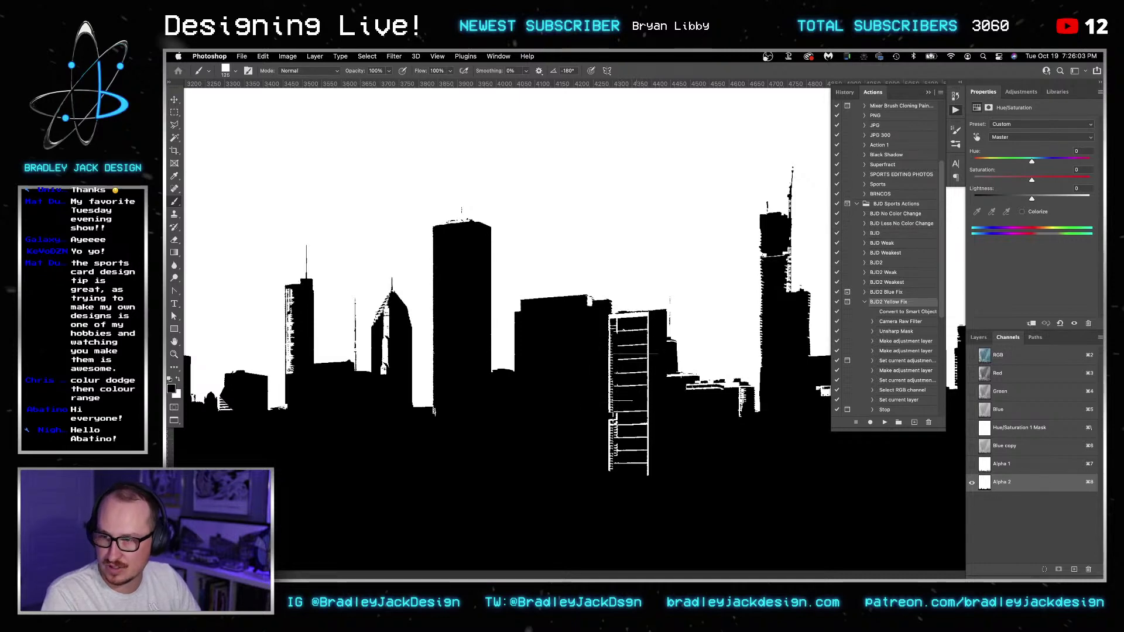
- Paint black over the ladder-like white lines on the building right of centre in the skyline
left_click_drag(621, 335, 631, 504)
left_click_drag(636, 336, 655, 508)
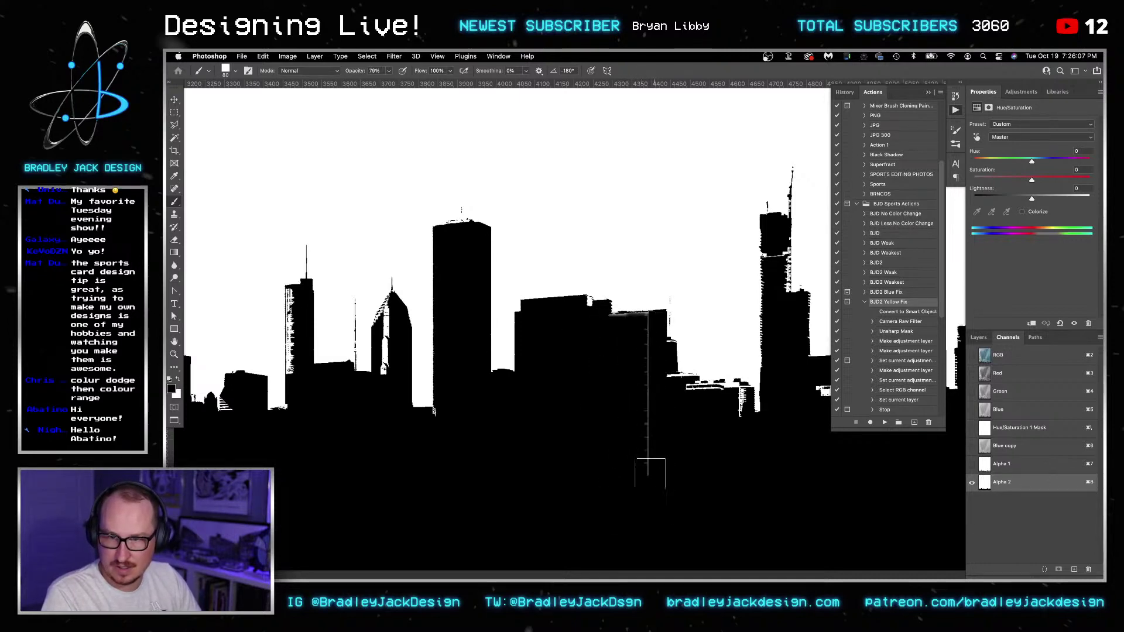
left_click_drag(642, 338, 643, 467)
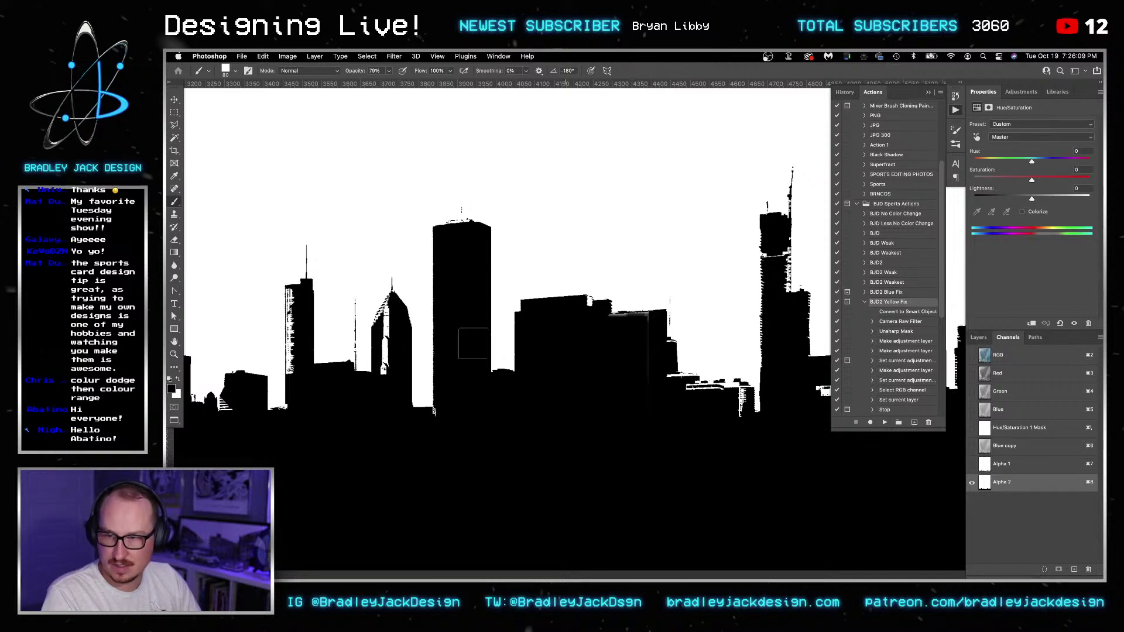
- With a 50 px brush at 100% opacity, paint black over the white gaps in the pointed tower and its neighbouring buildings
left_click_drag(389, 325, 387, 370)
key("0")
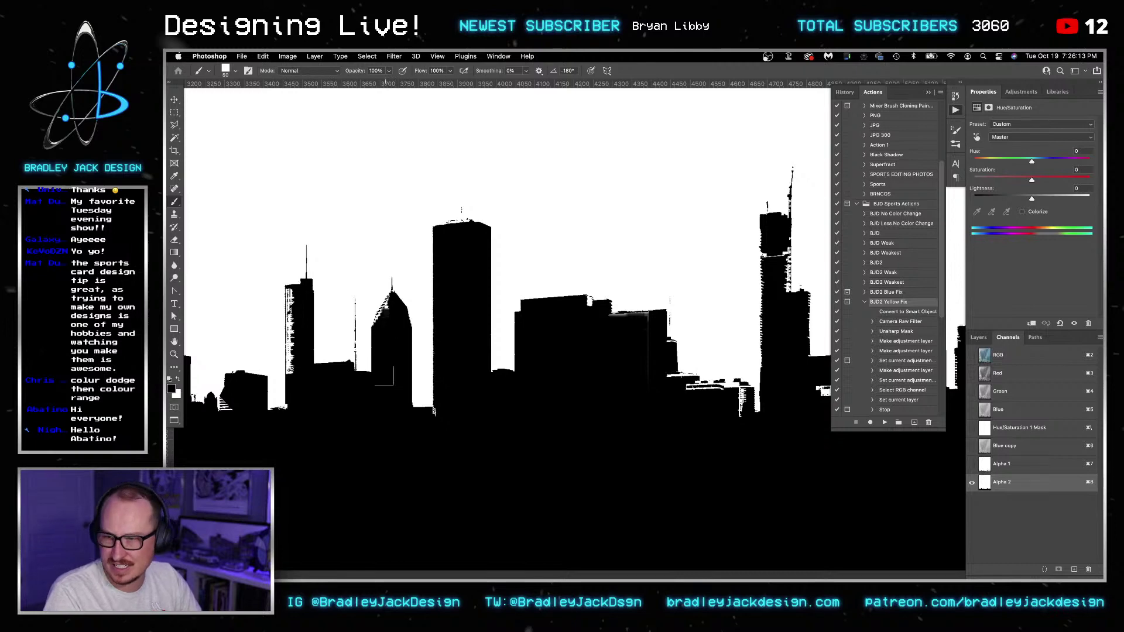
left_click_drag(295, 298, 300, 362)
left_click_drag(296, 300, 309, 406)
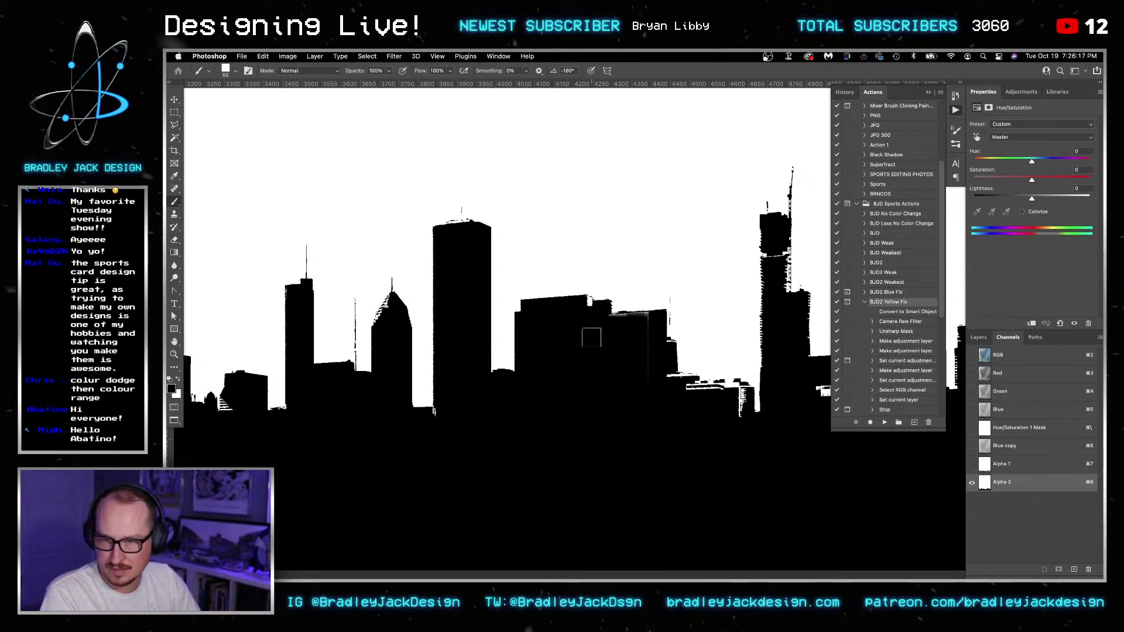
left_click_drag(738, 397, 741, 428)
- Paint black over the white gaps along the tall narrow tower and adjacent buildings in the middle of the skyline
scroll(729, 408, "left", 10)
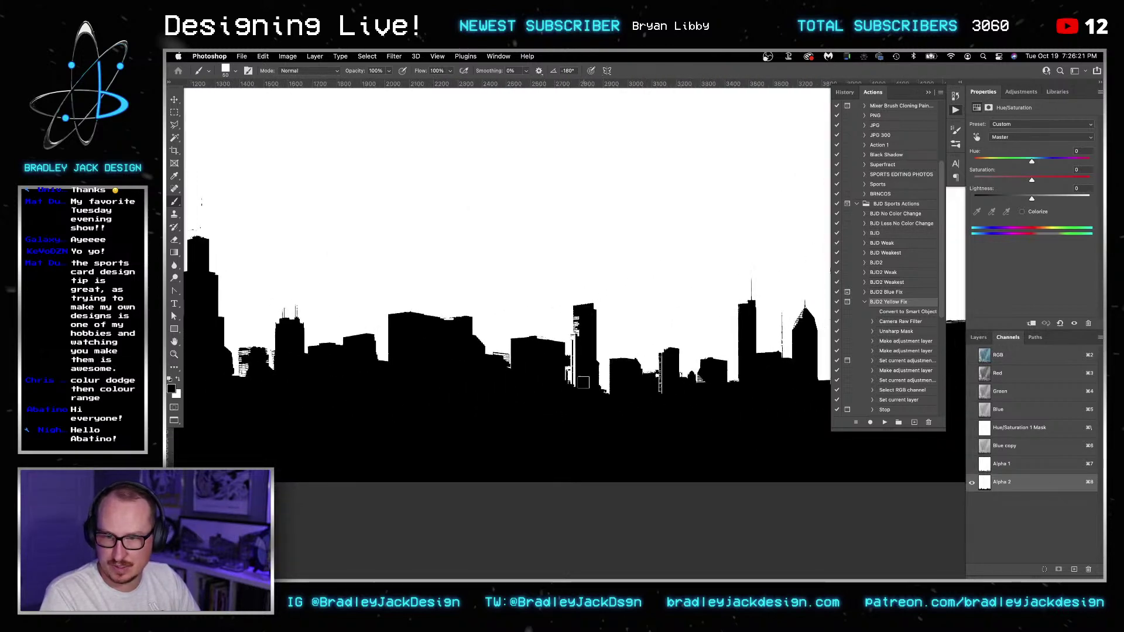
left_click_drag(544, 292, 537, 410)
left_click_drag(680, 354, 670, 439)
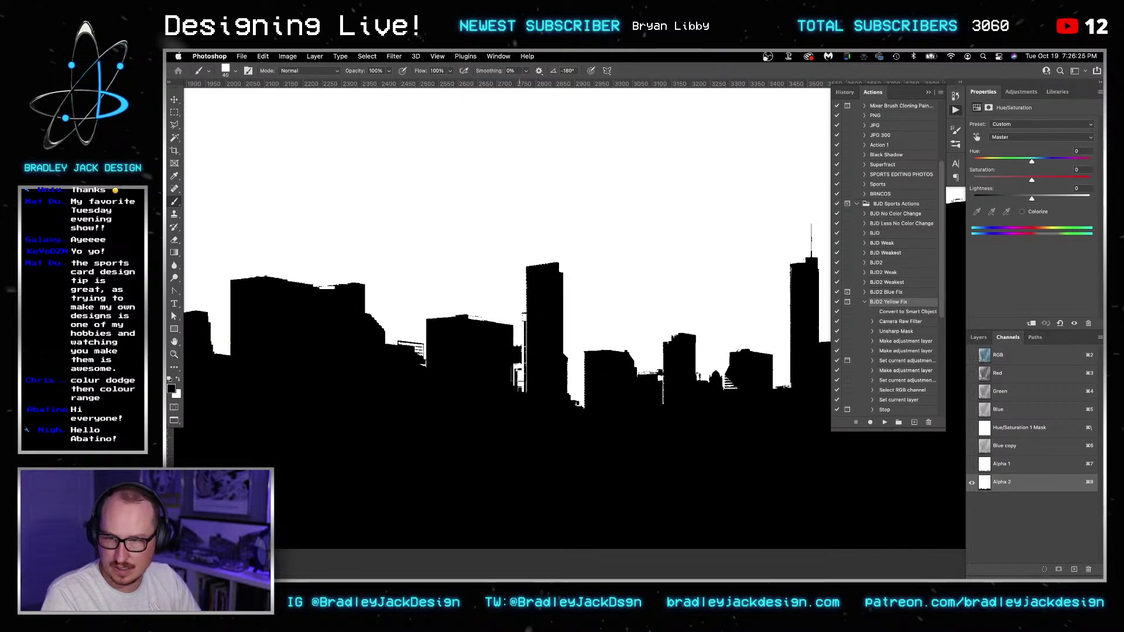
left_click_drag(530, 321, 529, 385)
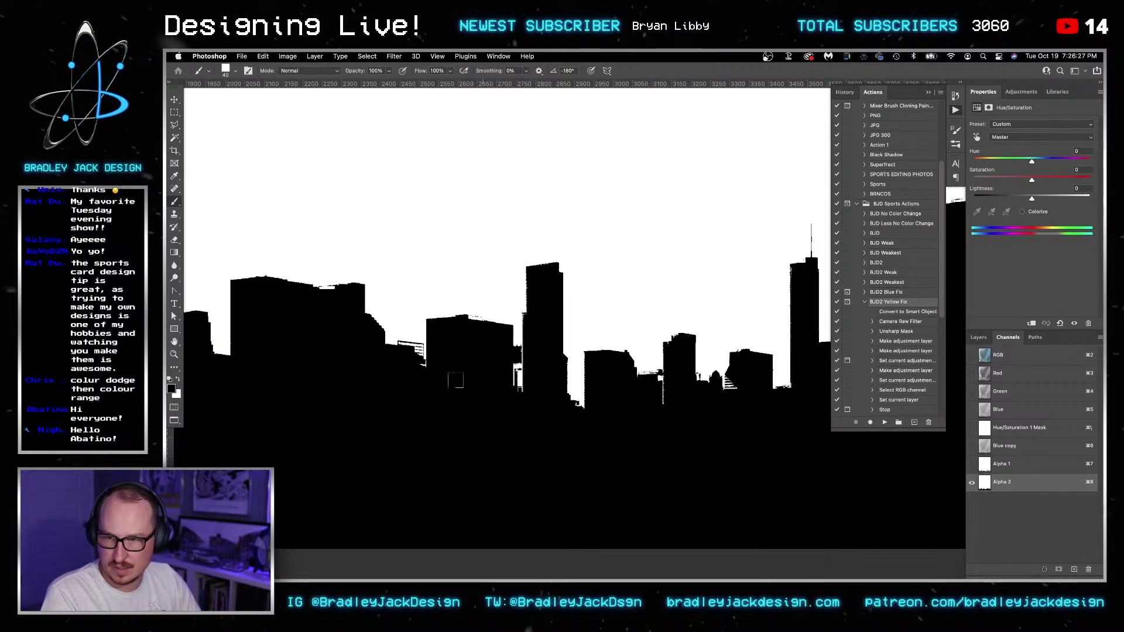
- Paint black over the white gaps in the low buildings beside the tallest stepped tower and in the nearby tower's crown
scroll(591, 426, "left", 10)
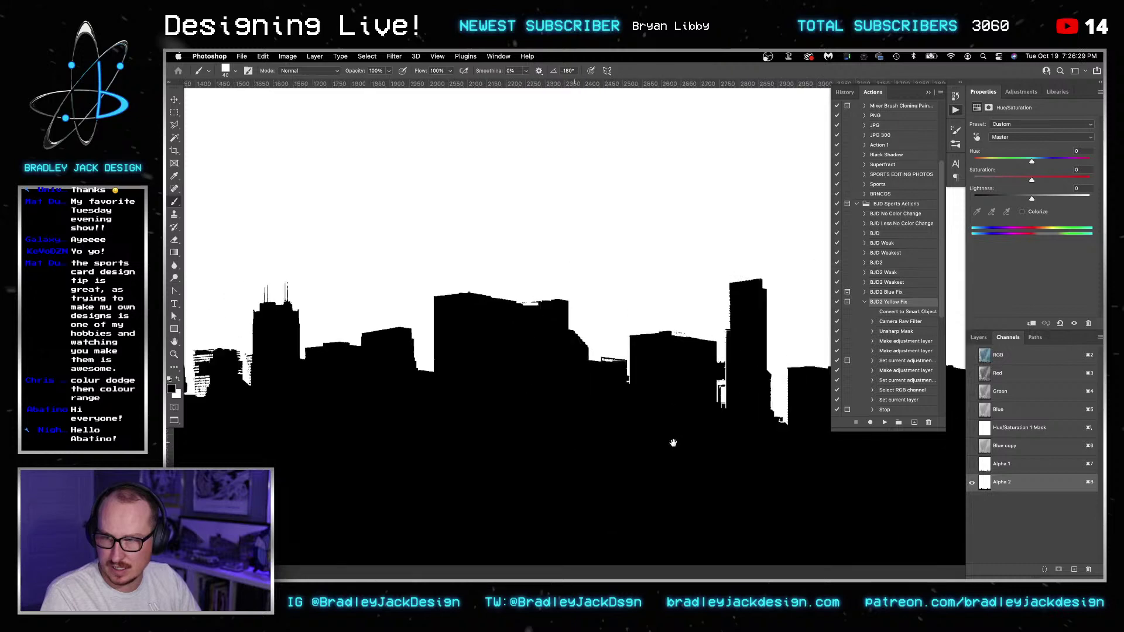
left_click_drag(590, 368, 592, 411)
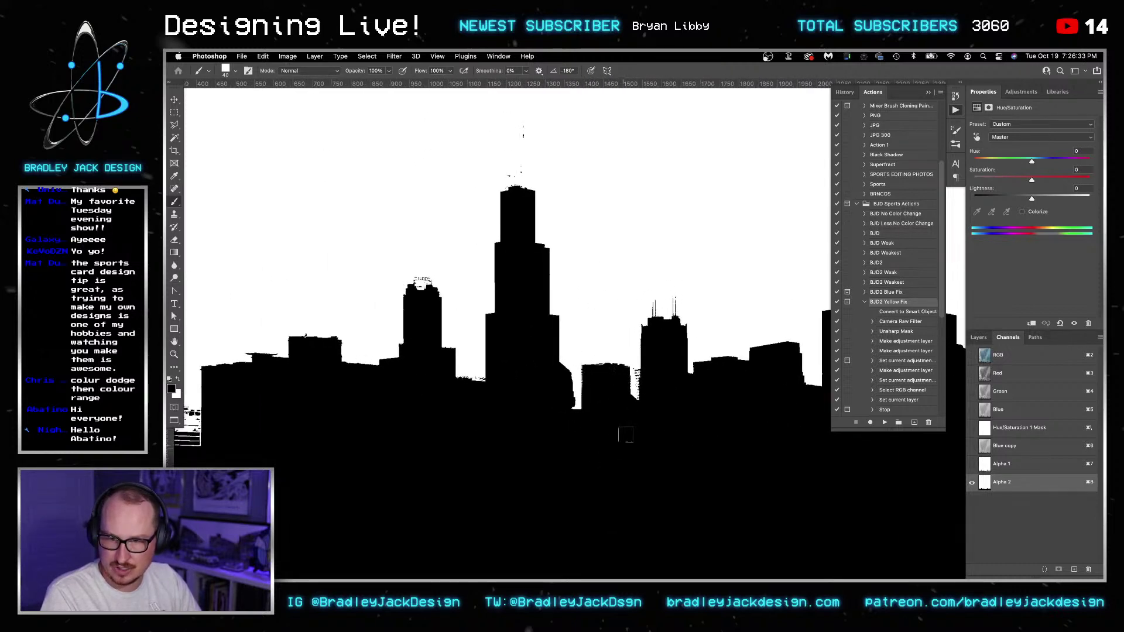
left_click_drag(642, 376, 644, 409)
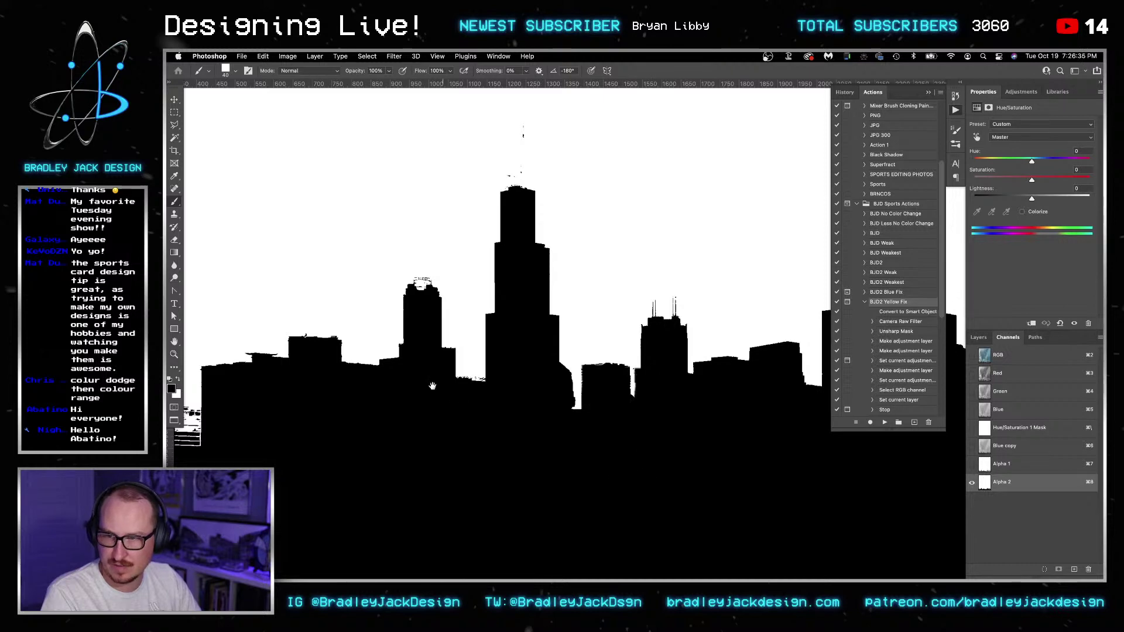
left_click_drag(440, 402, 589, 402)
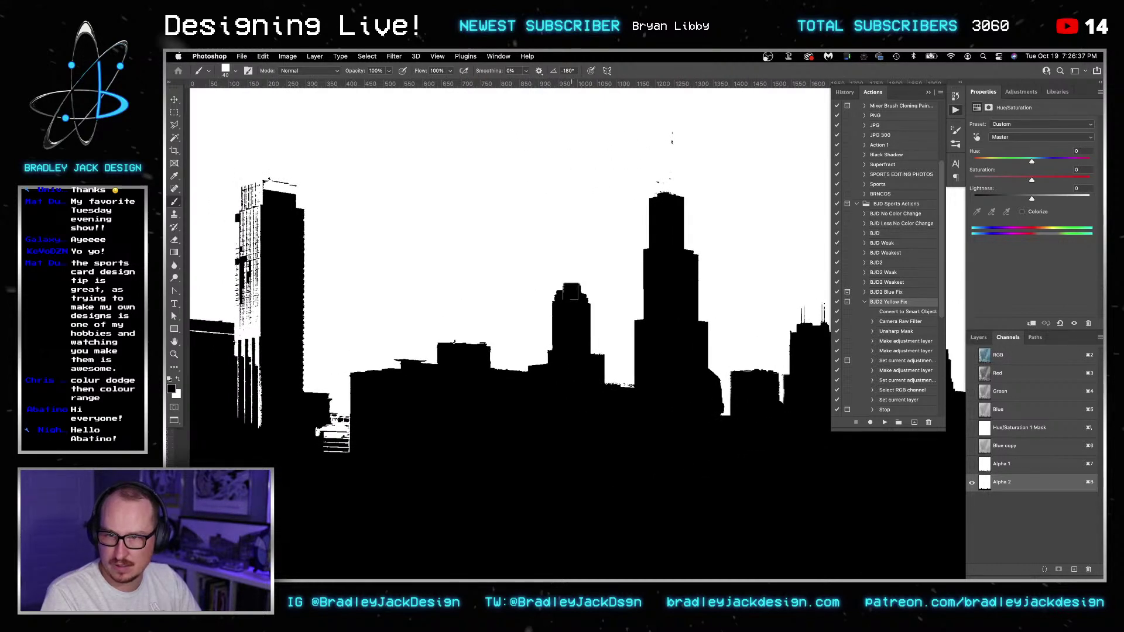
- Load the Alpha 2 channel as a selection and add a new layer at the top of the Sky Replacement Group
key("super+minus")
key("super+minus")
key("super+minus")
key("super+minus")
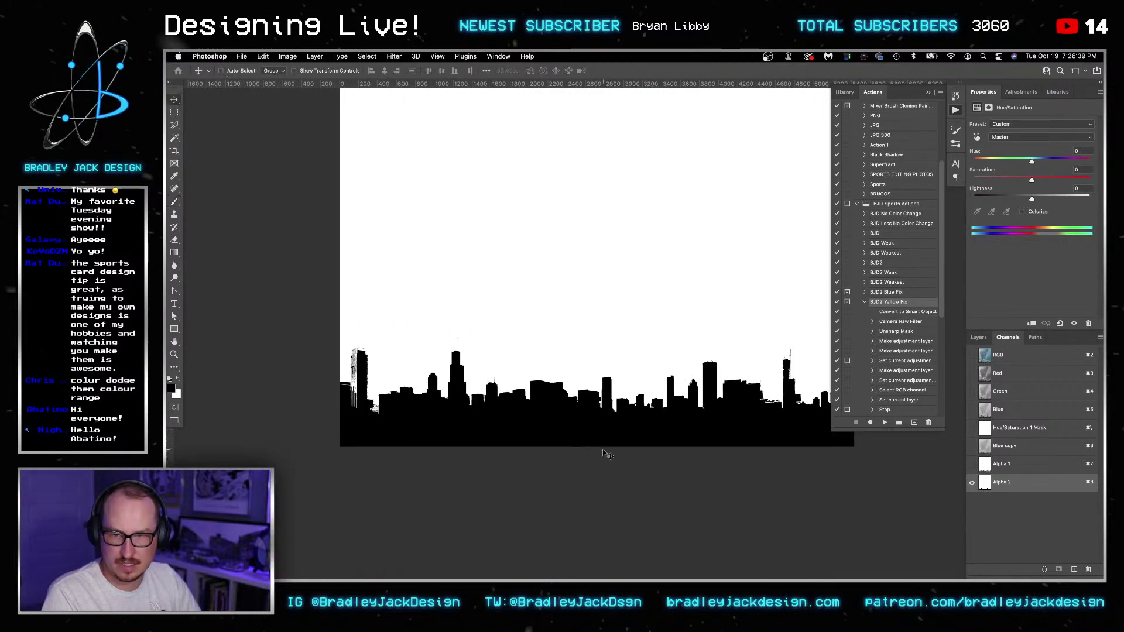
left_click(987, 486, "super")
left_click(978, 337)
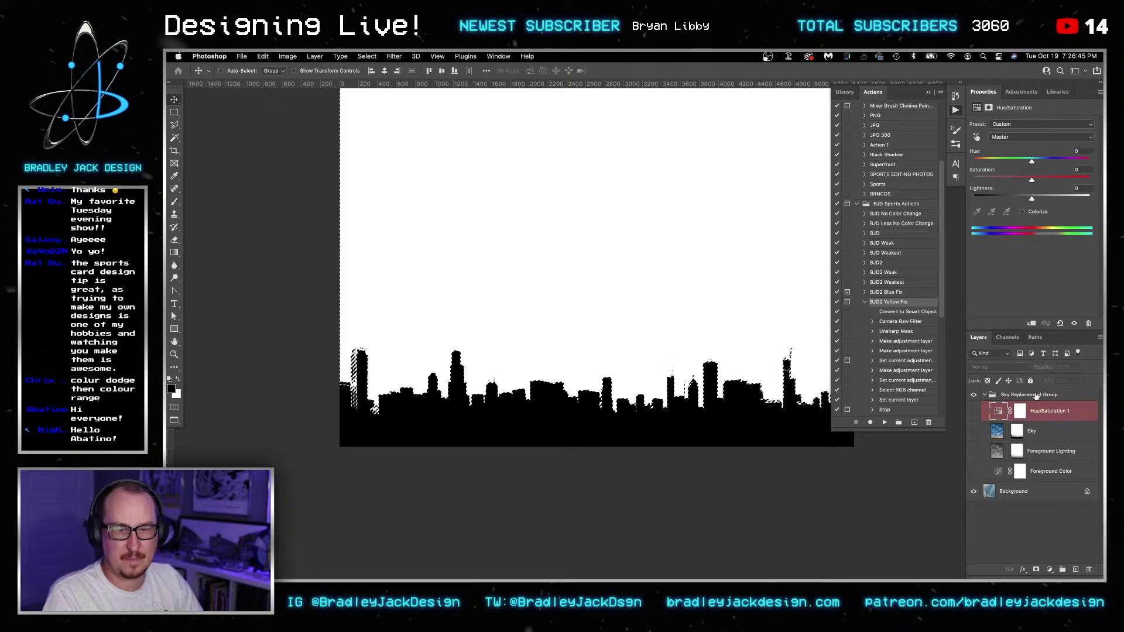
left_click(1035, 397)
key("alt+shift+super+n")
key("g")
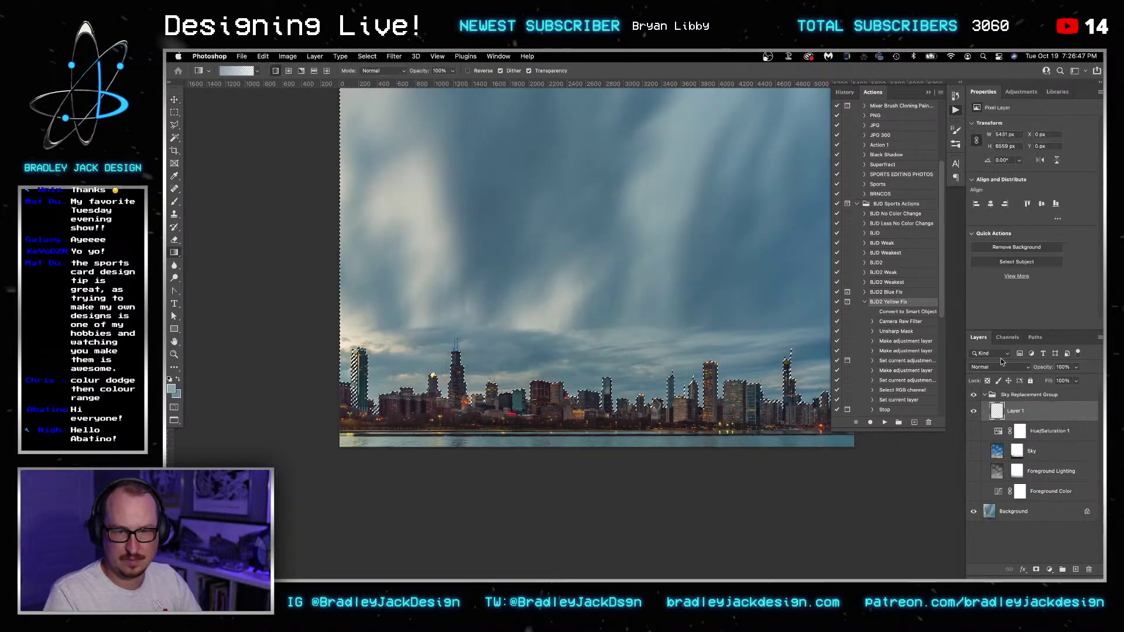
- Reset the colours to default black and white and fill the selected sky area of the new layer with black
left_click(1004, 341)
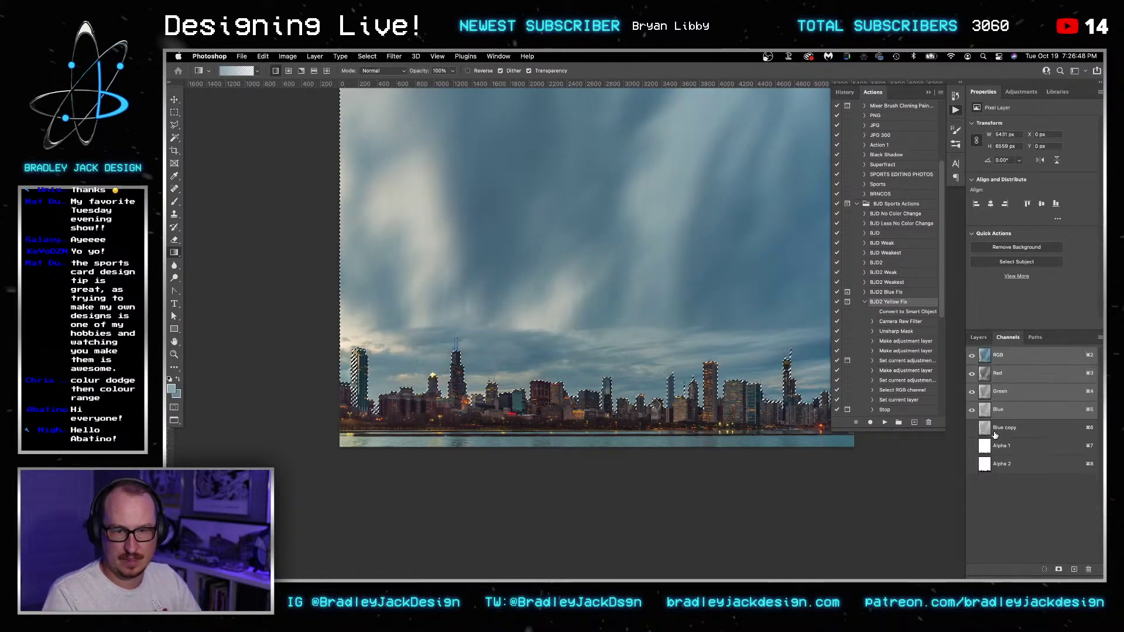
left_click(985, 342)
key("d")
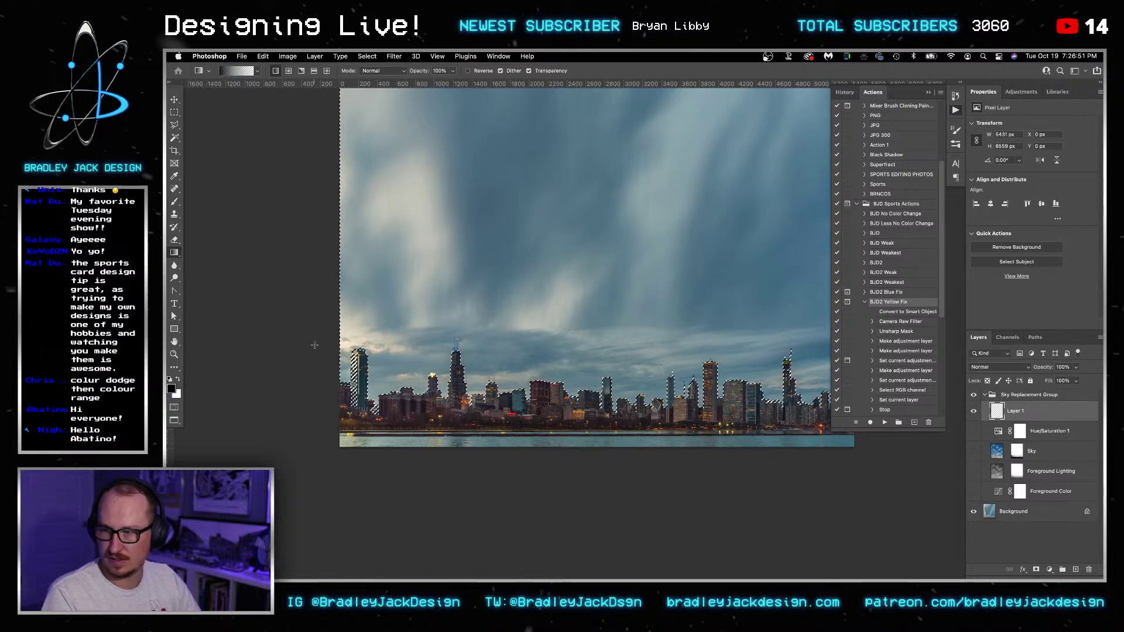
key("alt+BackSpace")
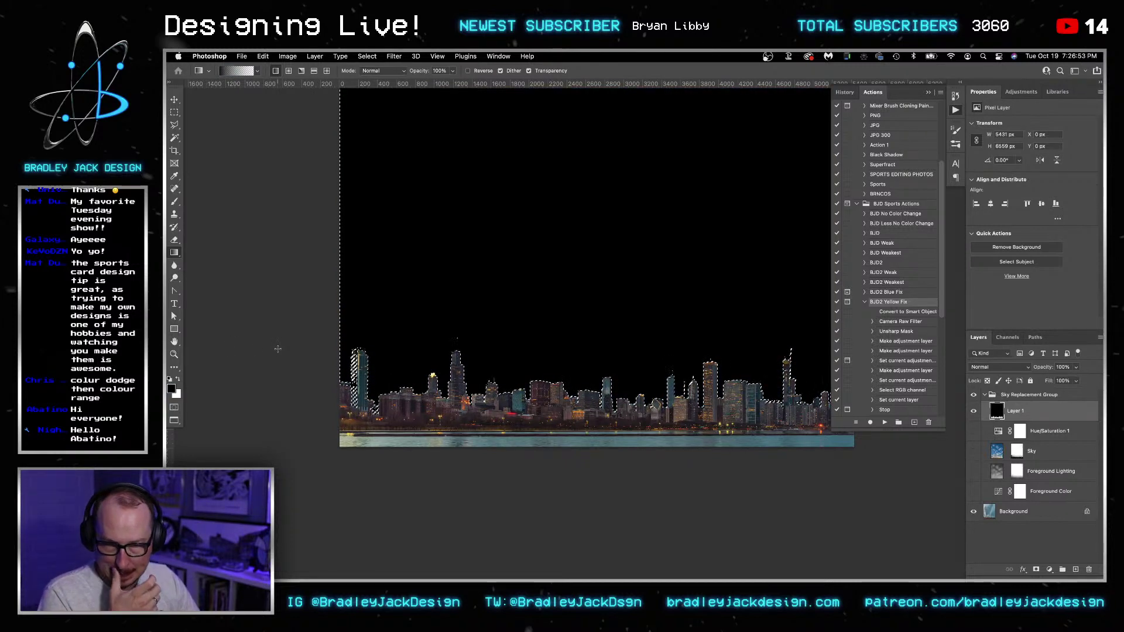
key("super+d")
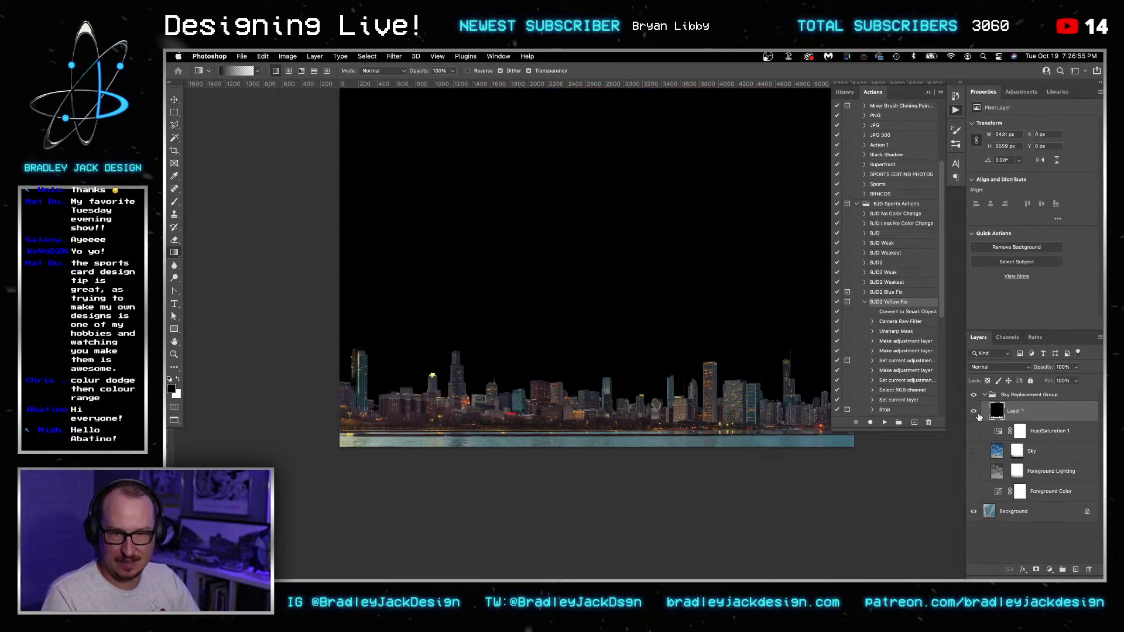
- Select the skyline and water area below the black sky and fill it with white on Layer 1
left_click(1018, 433)
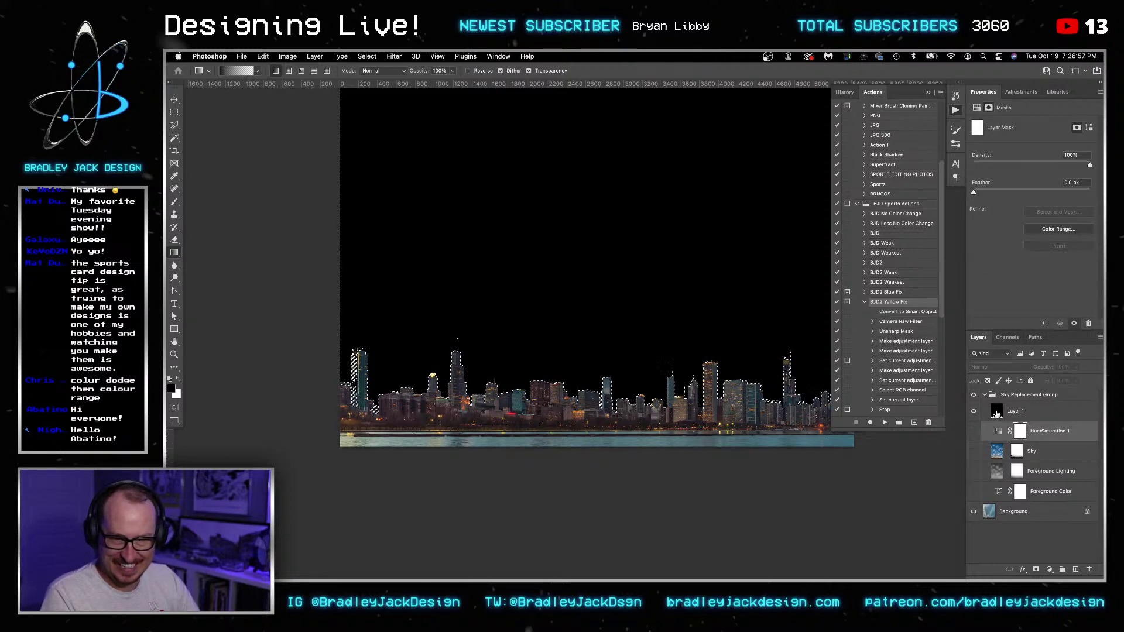
left_click(995, 413, "super")
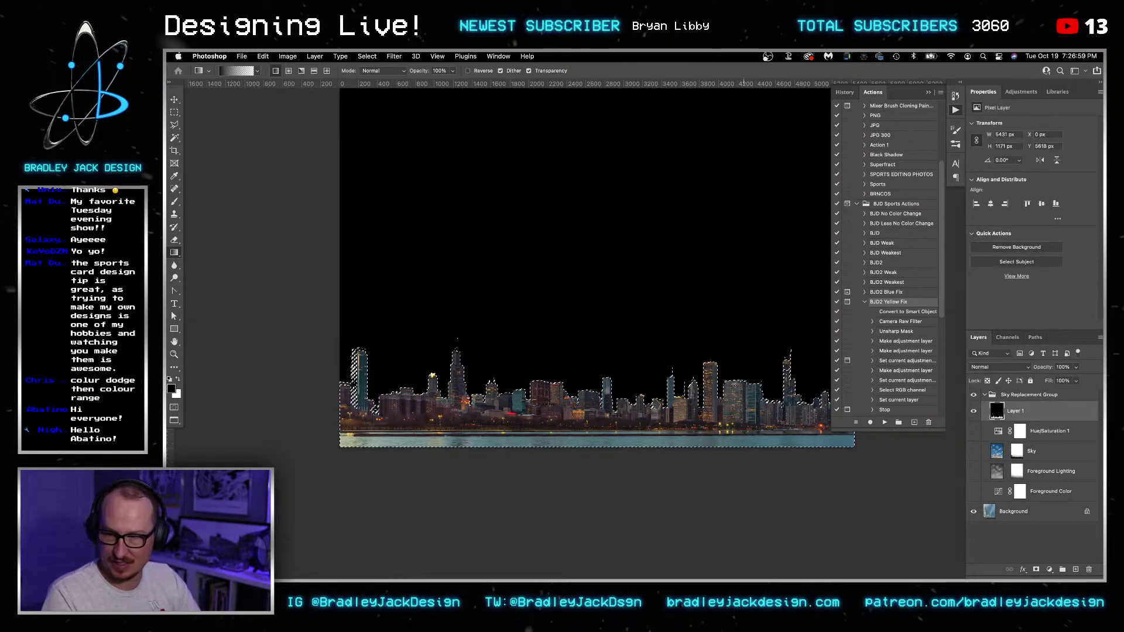
key("x")
key("super+d")
key("v")
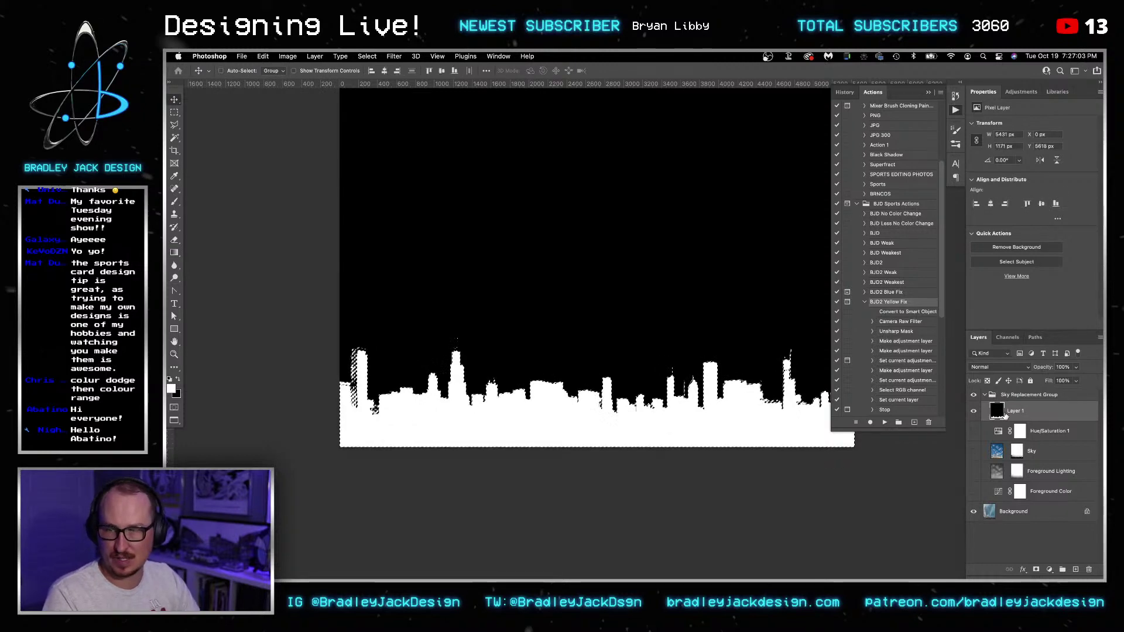
- Examine the whole skyline composition in the poster document and return to the black-and-white skyline document
key("Delete")
key("super+0")
key("ctrl+Tab")
key("ctrl+Tab")
key("super+z")
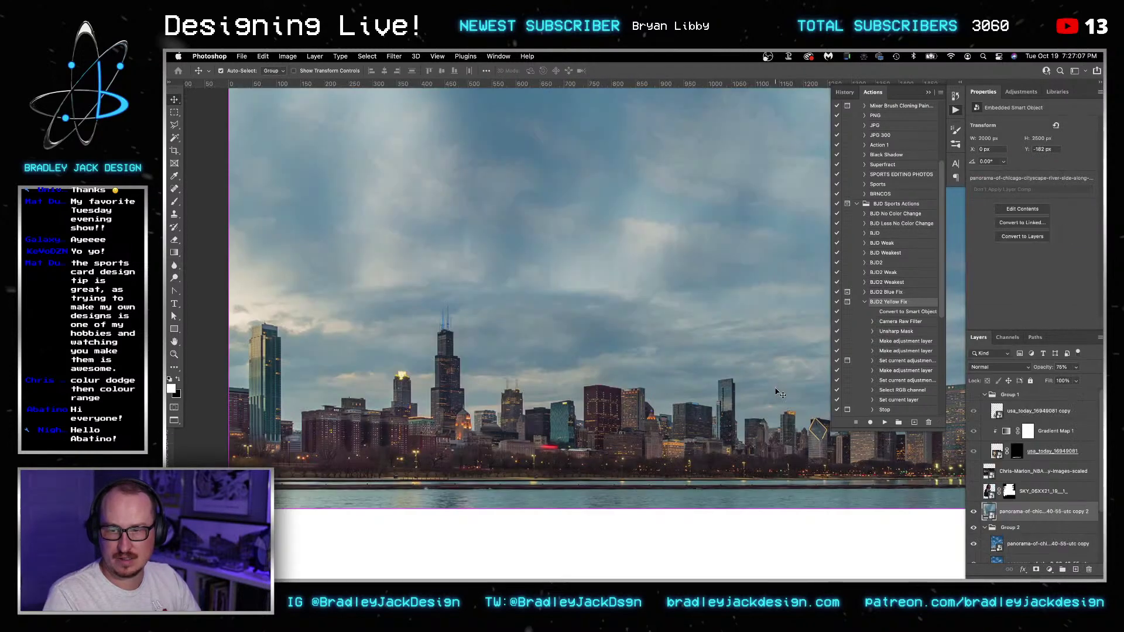
key("super+0")
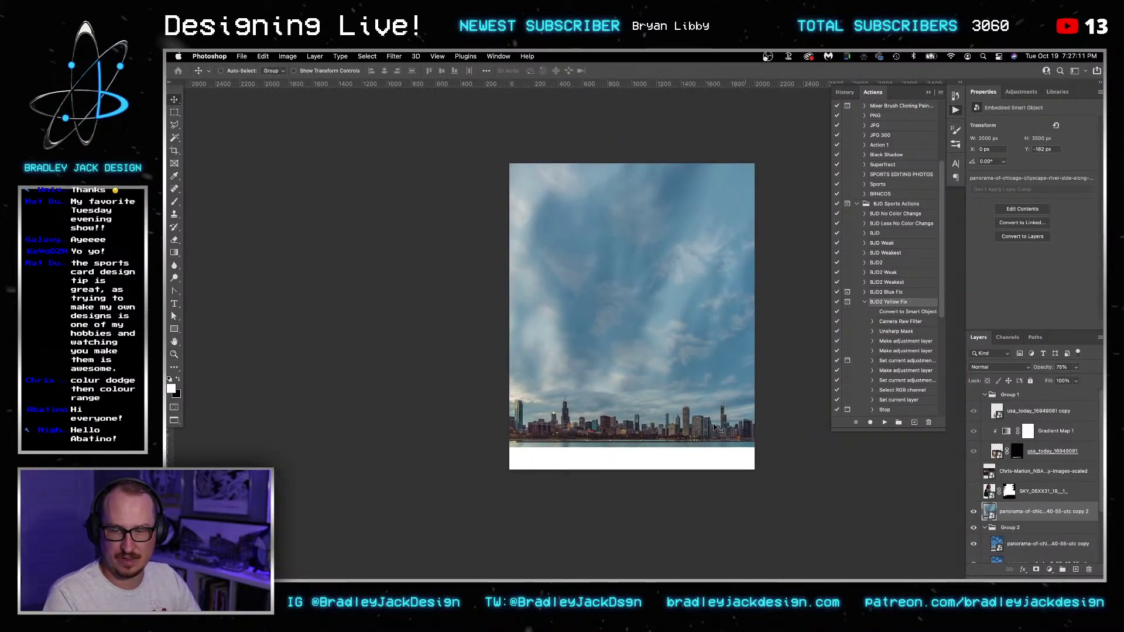
key("super+shift+z")
key("ctrl+Tab")
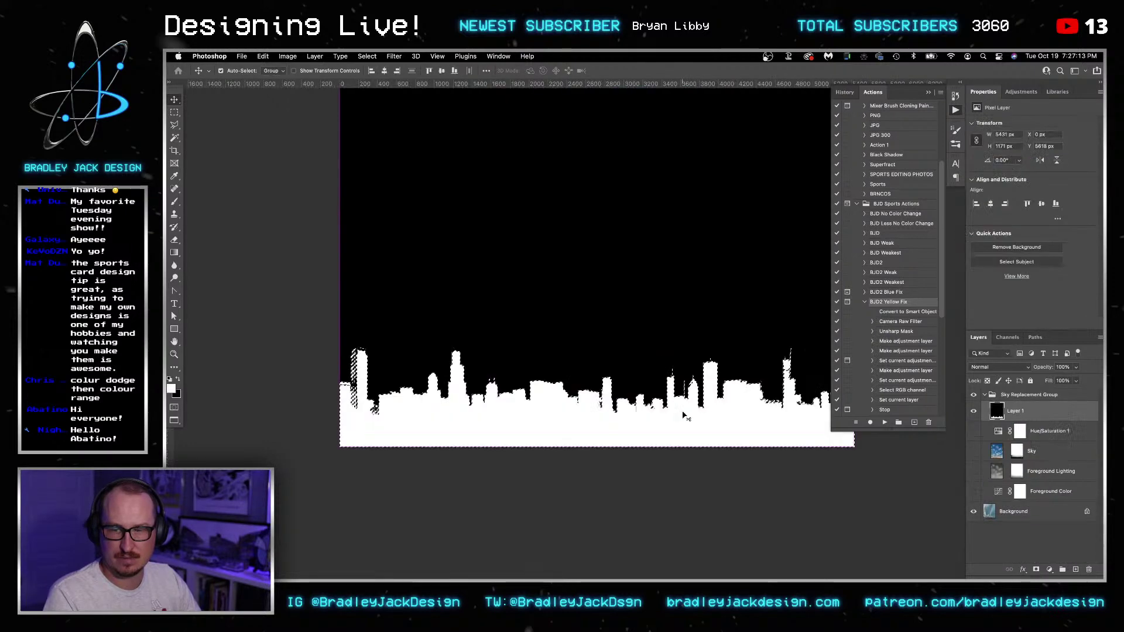
- Save and close the skyline document, and set the poster's panorama copy 2 layer to 100% opacity
key("super+shift+s")
left_click(638, 270)
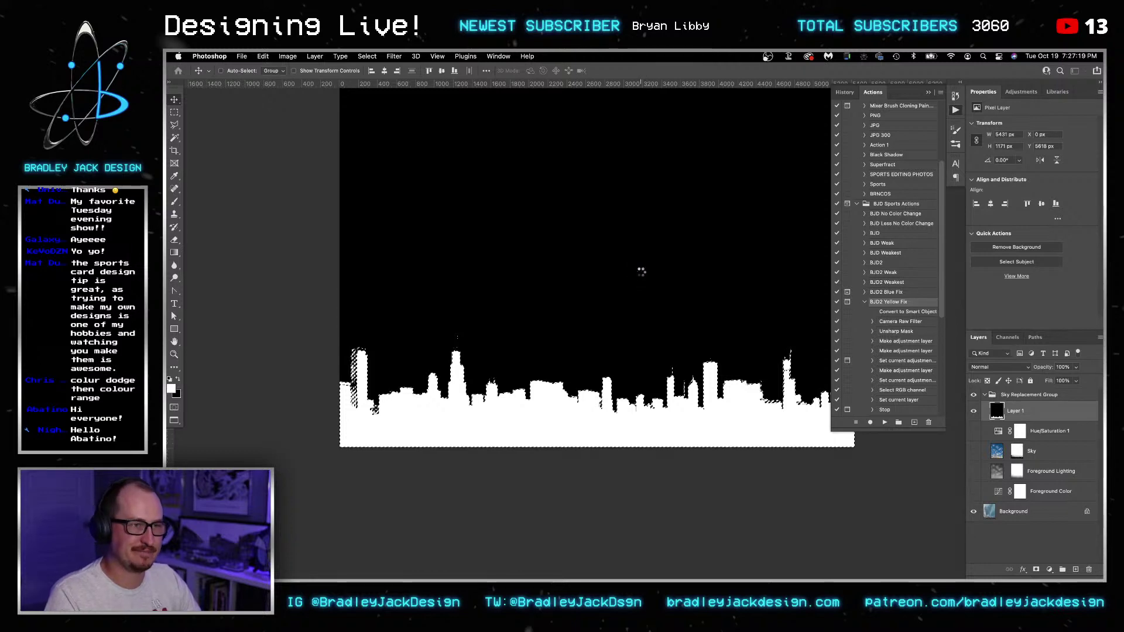
key("super+w")
key("super+w")
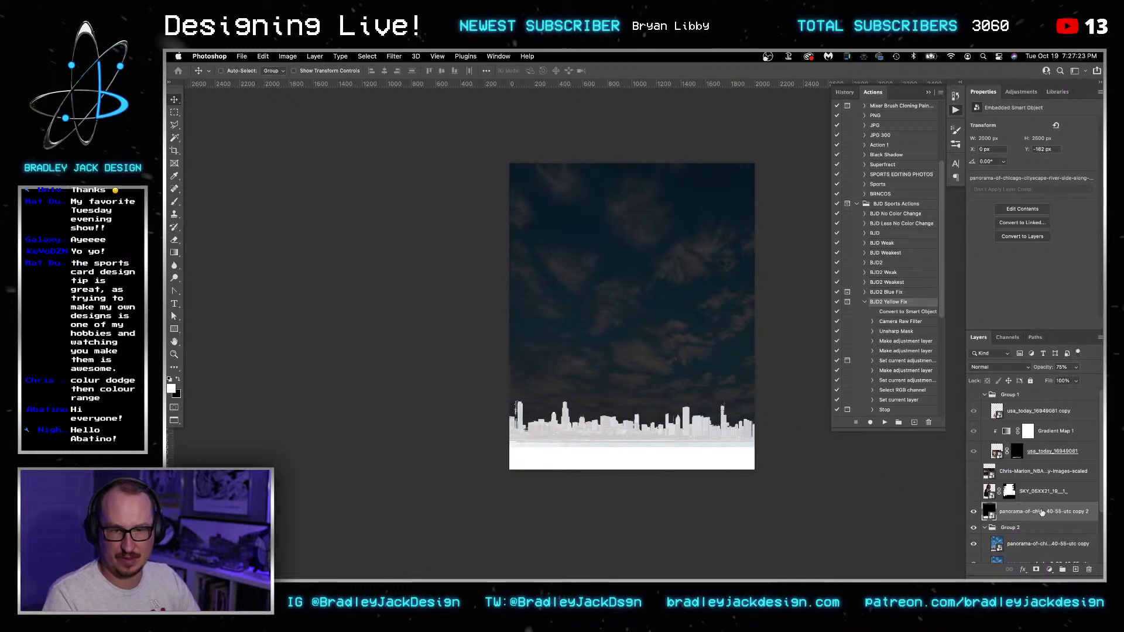
key("0")
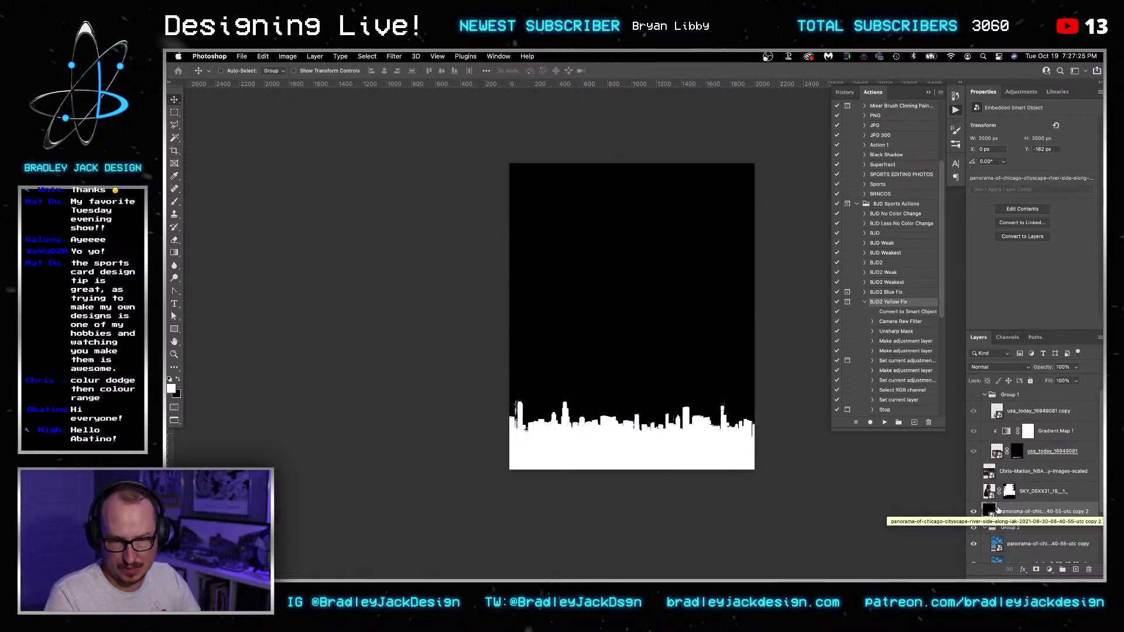
- Load the poster's white skyline shape as a selection from its channels, hide panorama copy 2 and show the large player layer
left_click(1004, 345)
left_click(983, 363, "super")
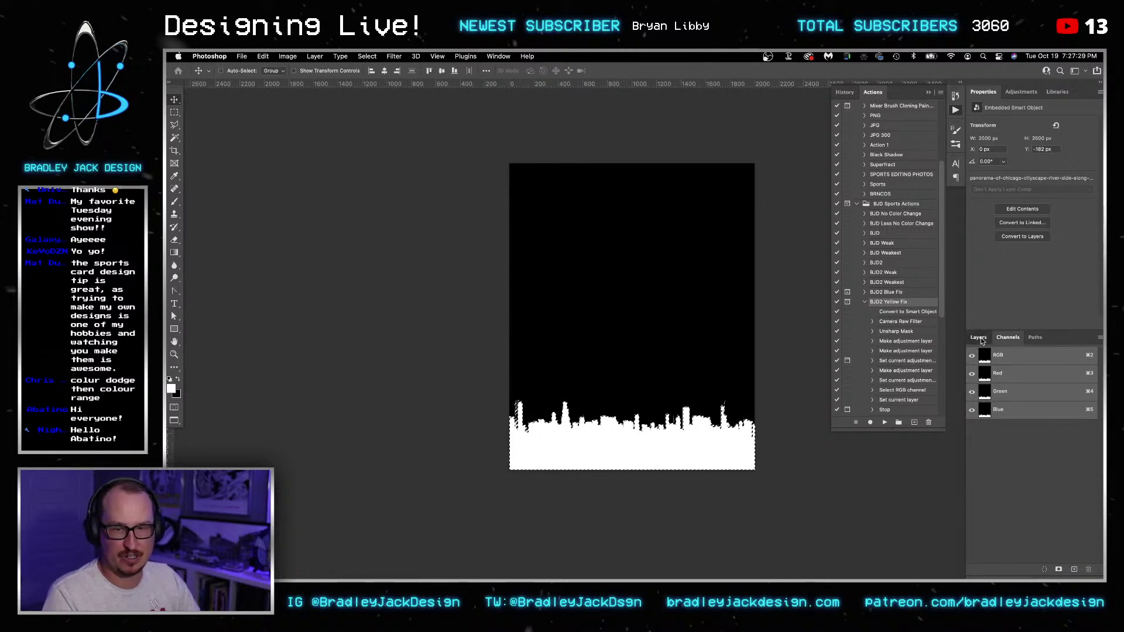
left_click(978, 338)
left_click(974, 511)
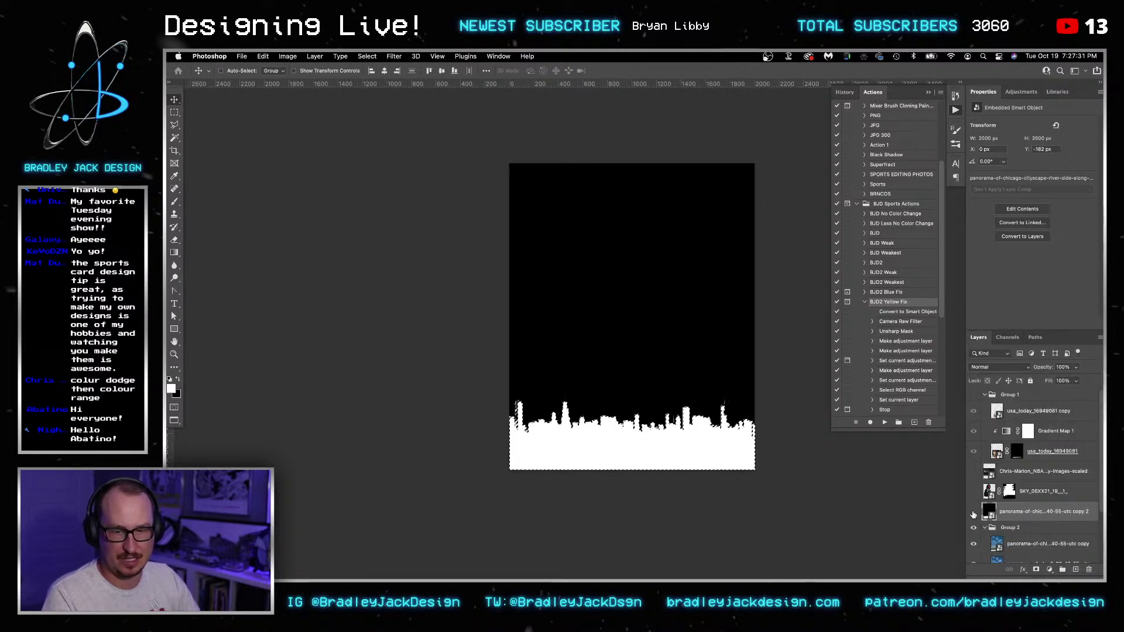
left_click(973, 491)
- Replace the large player's layer mask with one made from the skyline selection, hiding her behind the buildings
left_click(1002, 497)
right_click(1002, 497)
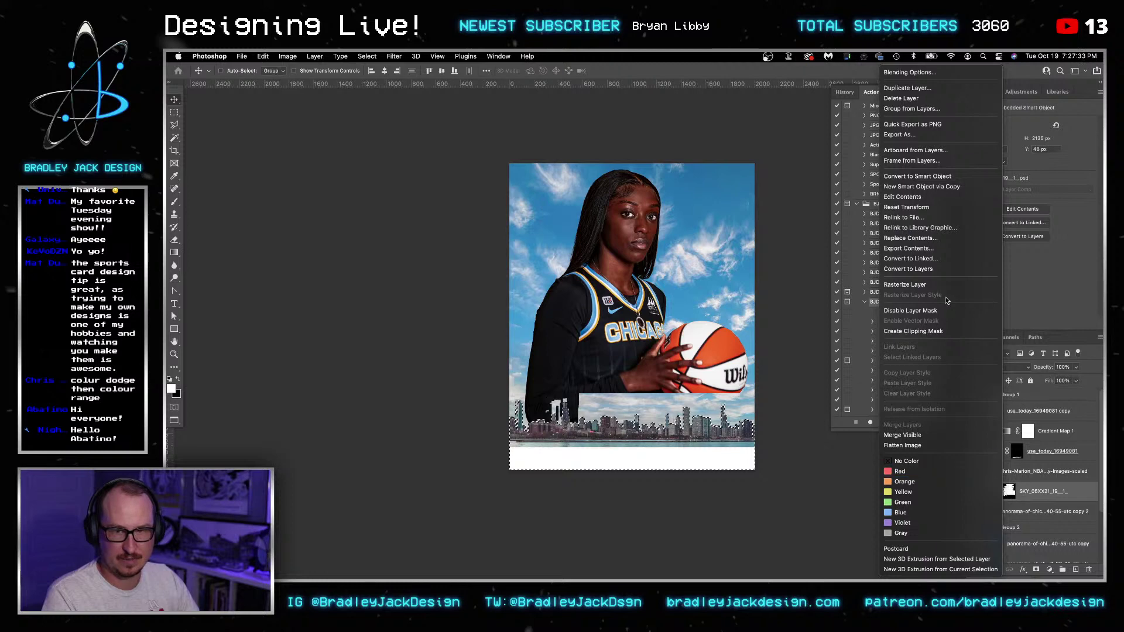
left_click(1017, 479)
right_click(1008, 492)
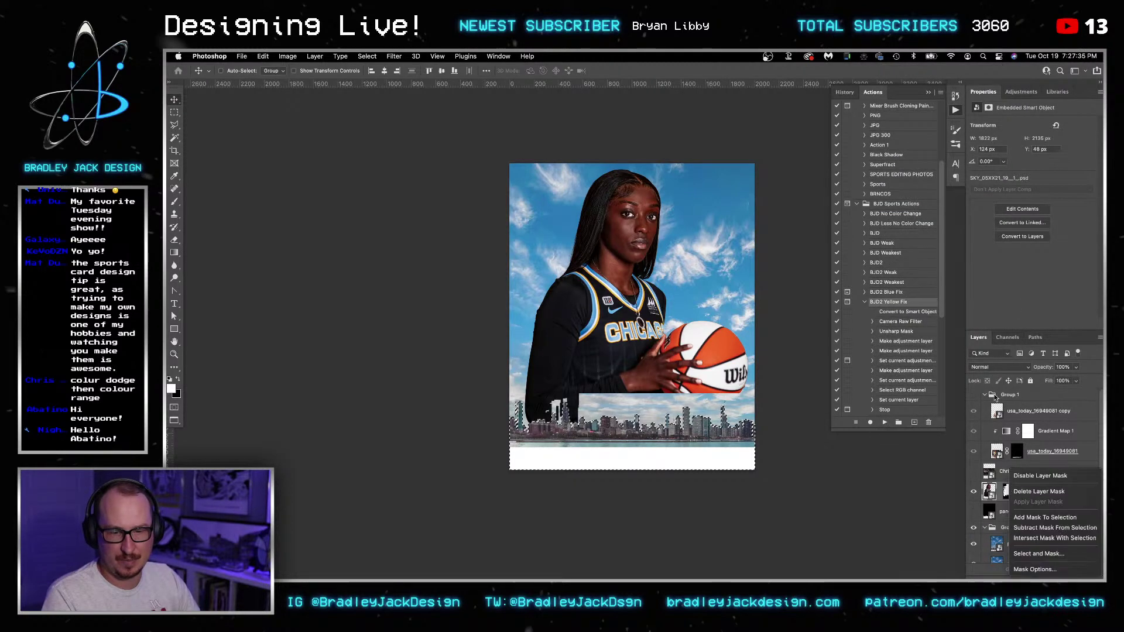
left_click(1023, 493)
left_click(1037, 570, "alt")
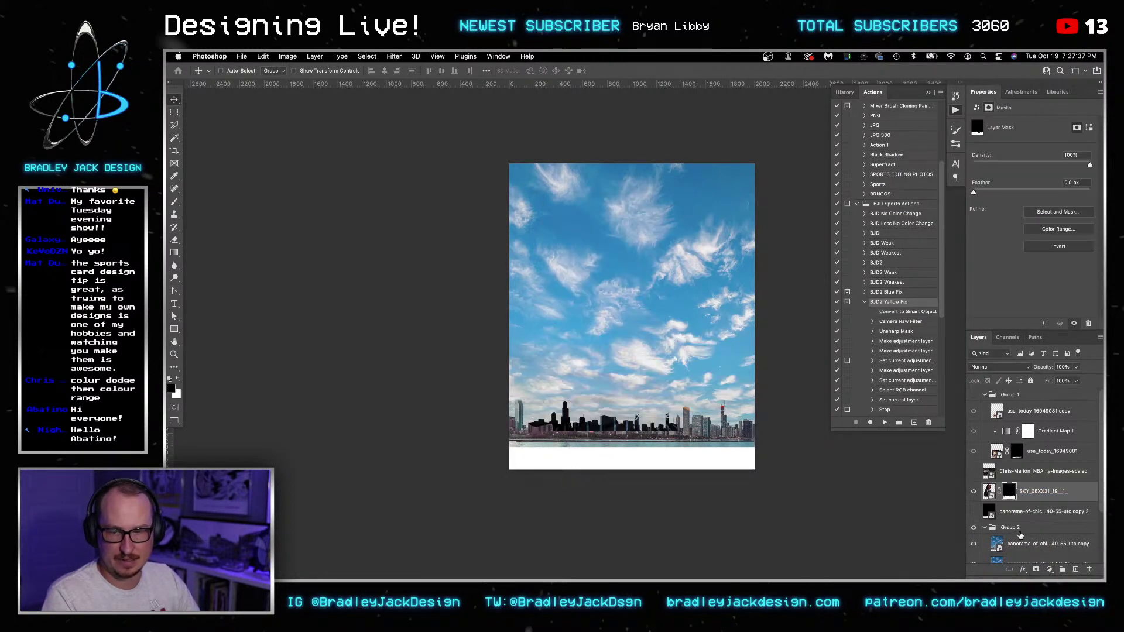
key("ctrl+i")
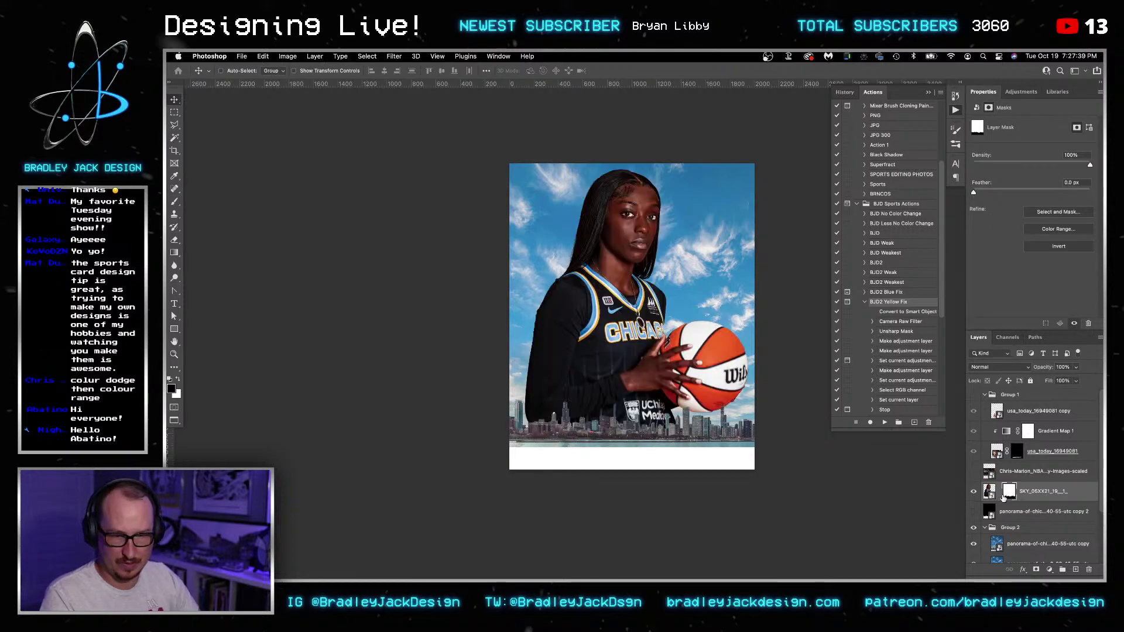
- Add a new layer clipped to the large player and draw a black gradient fading upward over her lower body
left_click(997, 494)
key("z")
left_click_drag(671, 428, 690, 411)
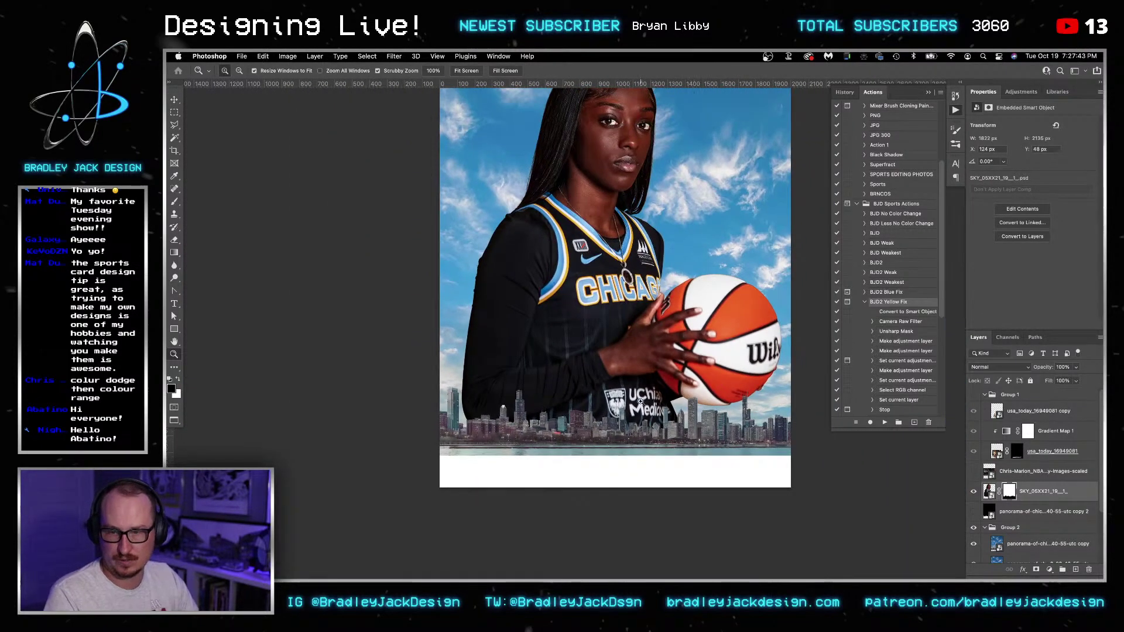
left_click(1076, 570)
key("x")
key("g")
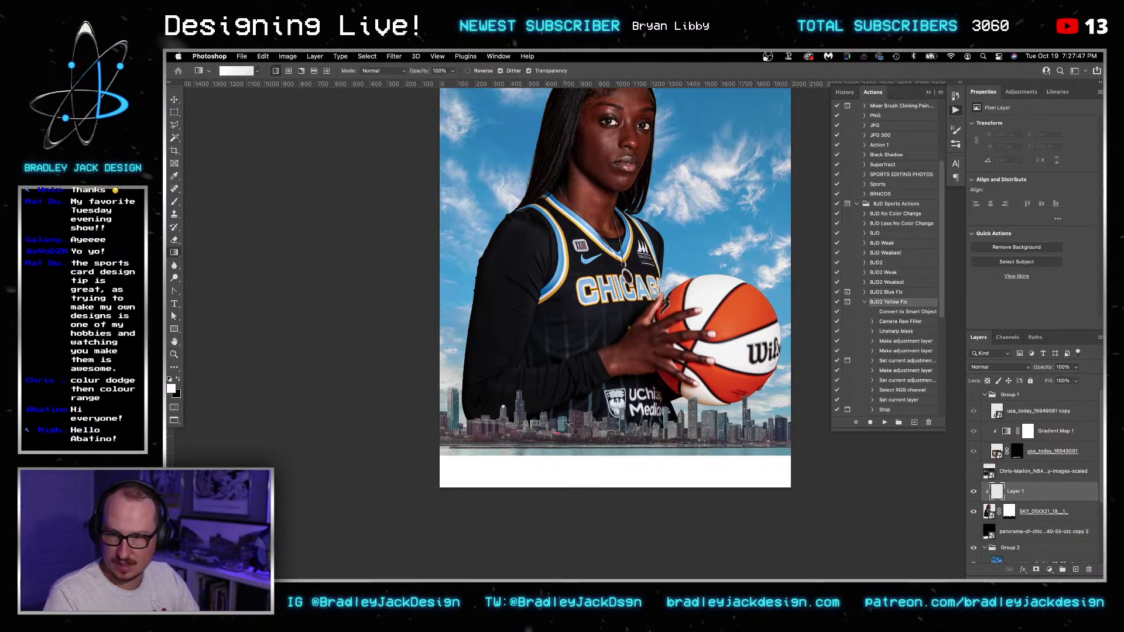
key("x")
left_click_drag(592, 357, 597, 345)
- Show Group 1 with the two smaller players in front of the skyline
key("v")
key("z")
left_click_drag(686, 386, 676, 407)
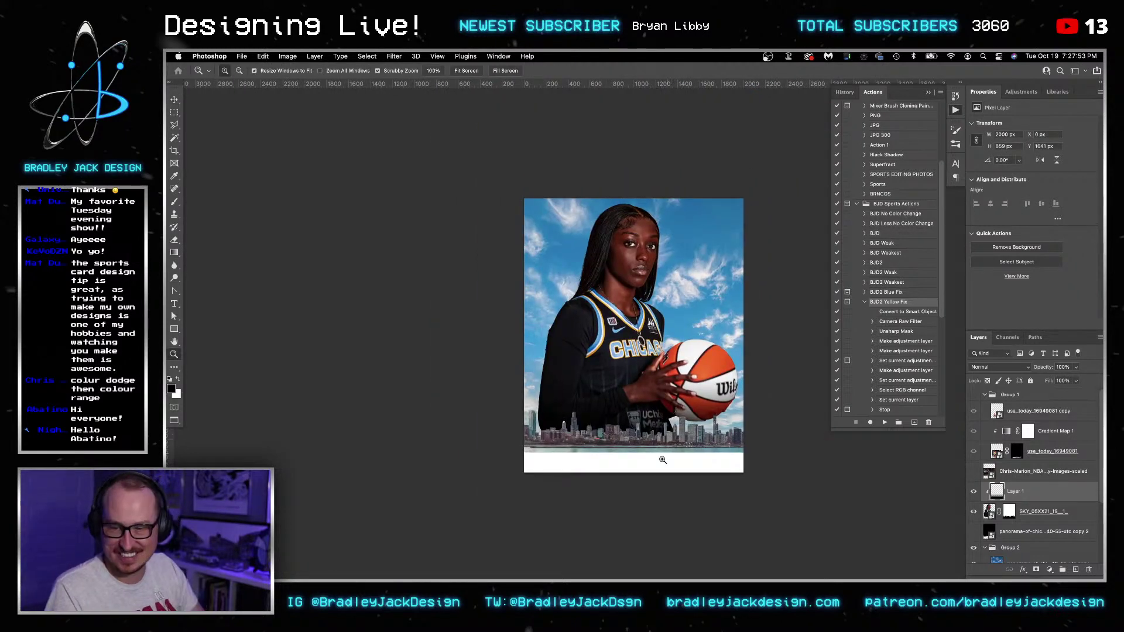
left_click_drag(672, 444, 611, 419)
key("v")
left_click(991, 395)
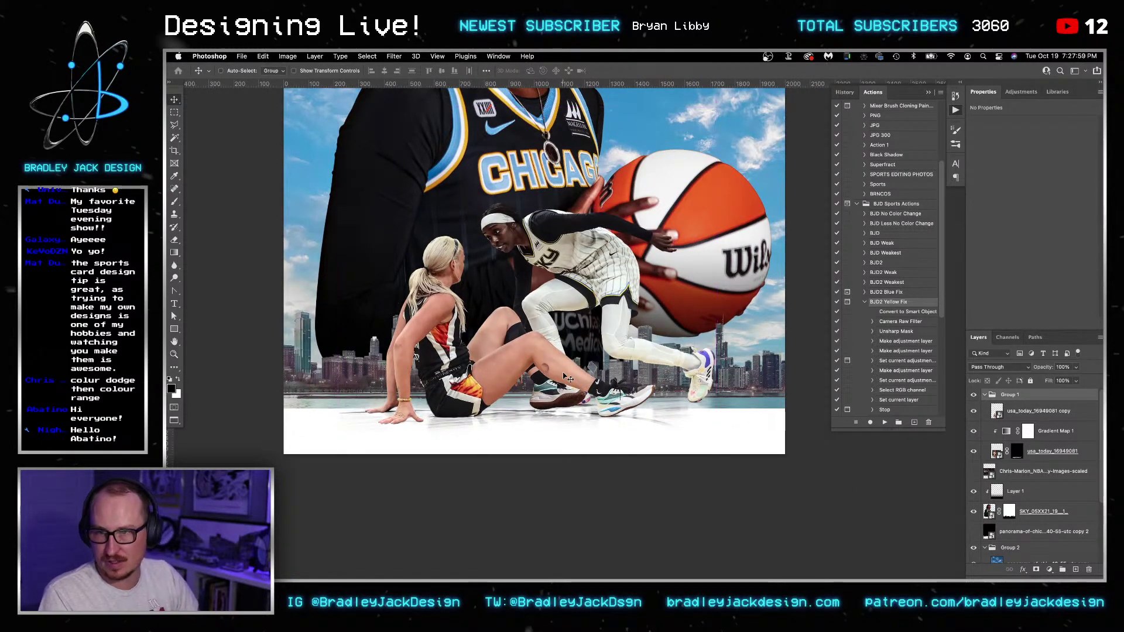
- Rename Group 2 as Background and add a layer mask to it
left_click(1033, 533)
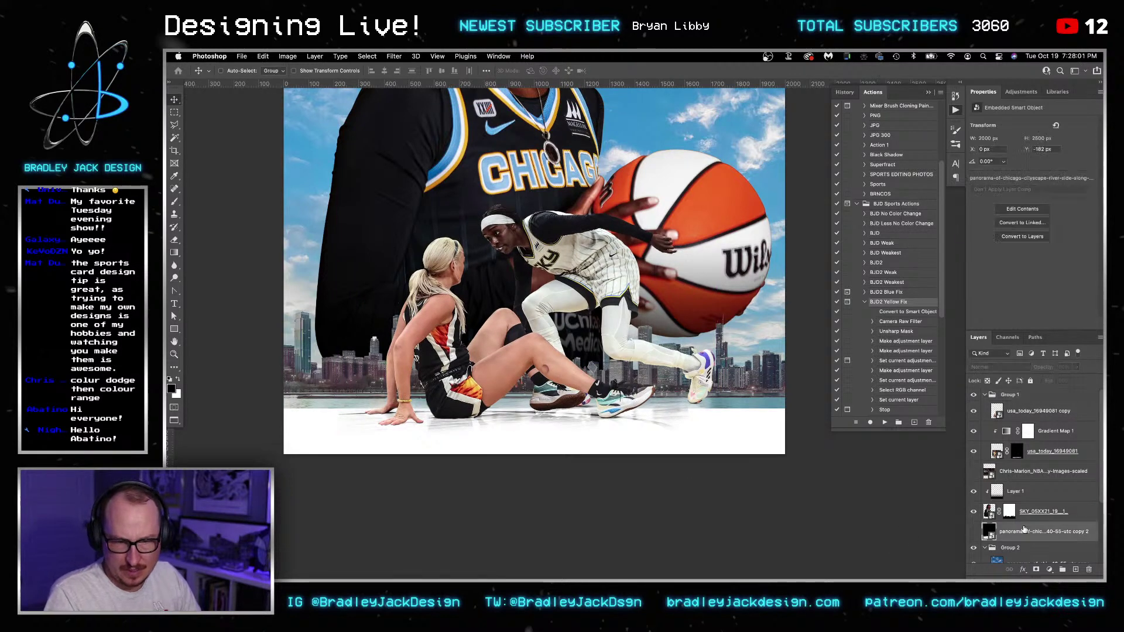
scroll(1010, 529, "down", 3)
left_click(1012, 516)
left_click(1012, 457)
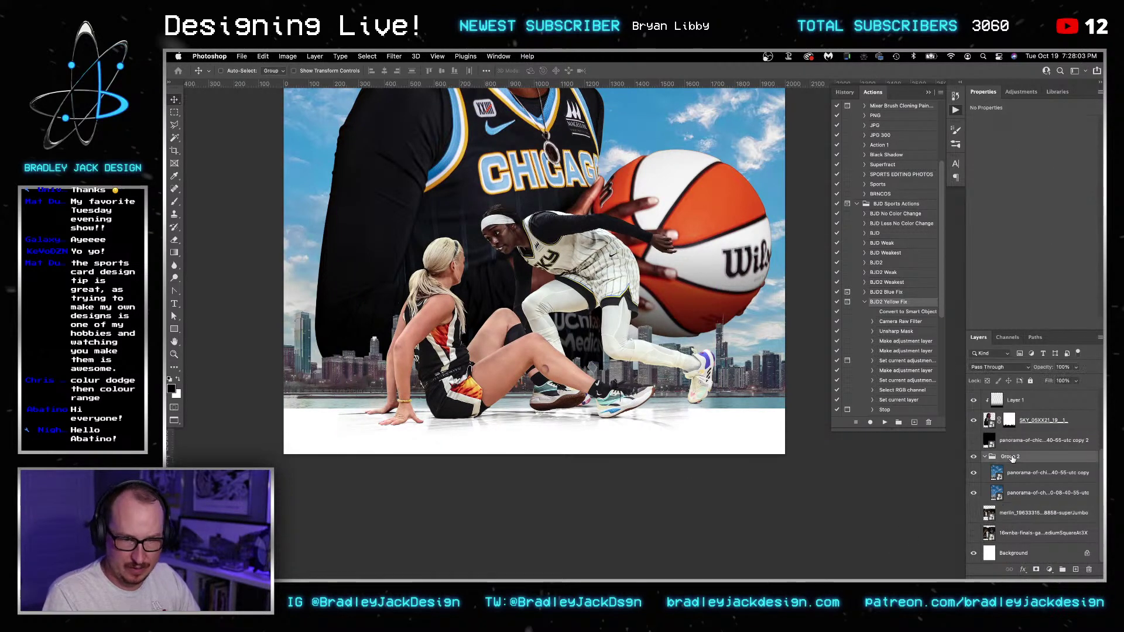
type("Background")
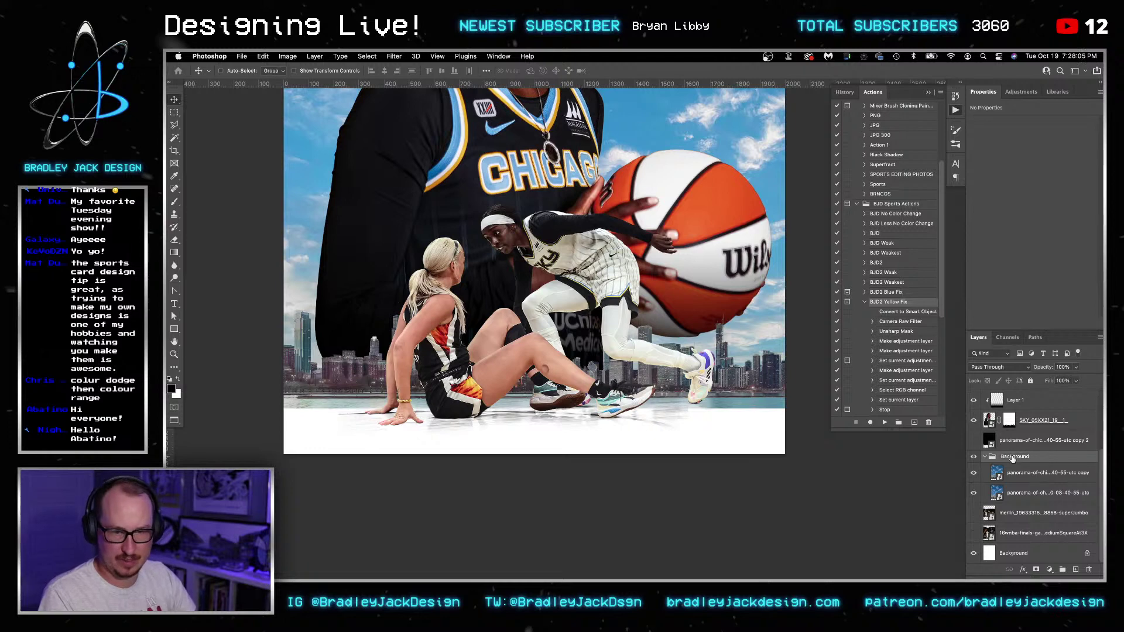
left_click(1015, 473)
left_click(1017, 460)
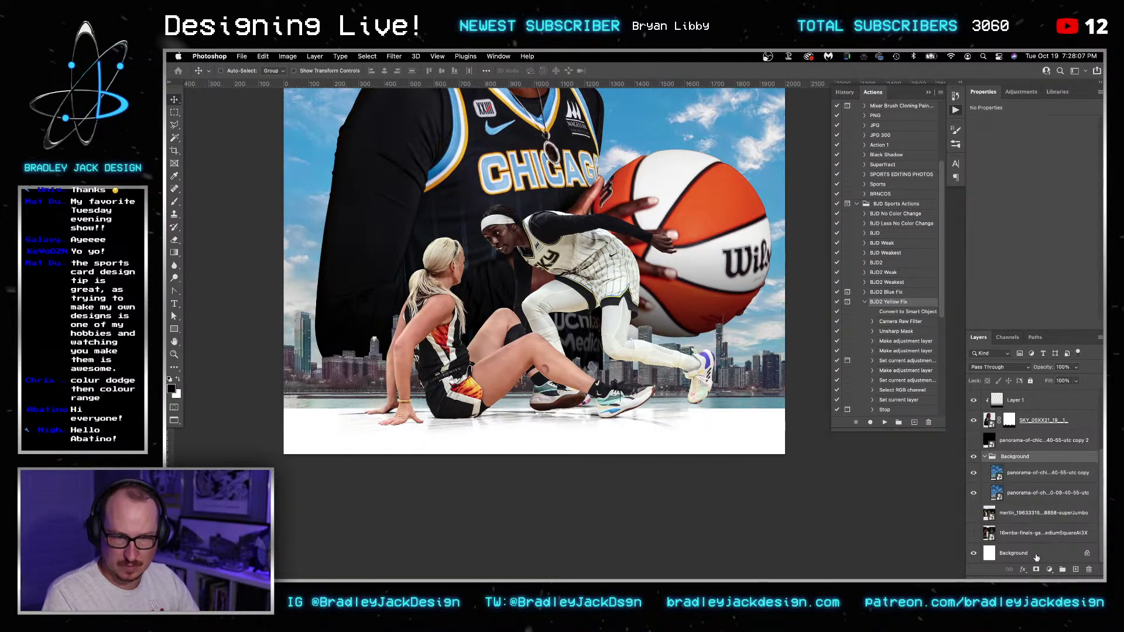
left_click(1036, 570)
- Hide Group 1 to uncover the full shoreline
key("z")
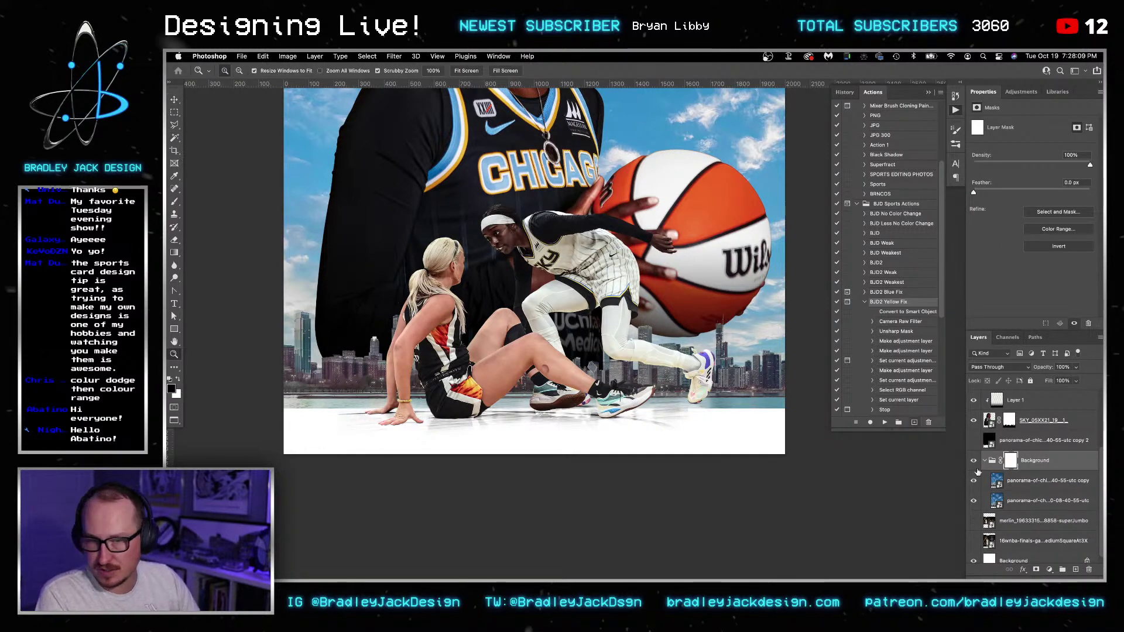
scroll(975, 422, "up", 3)
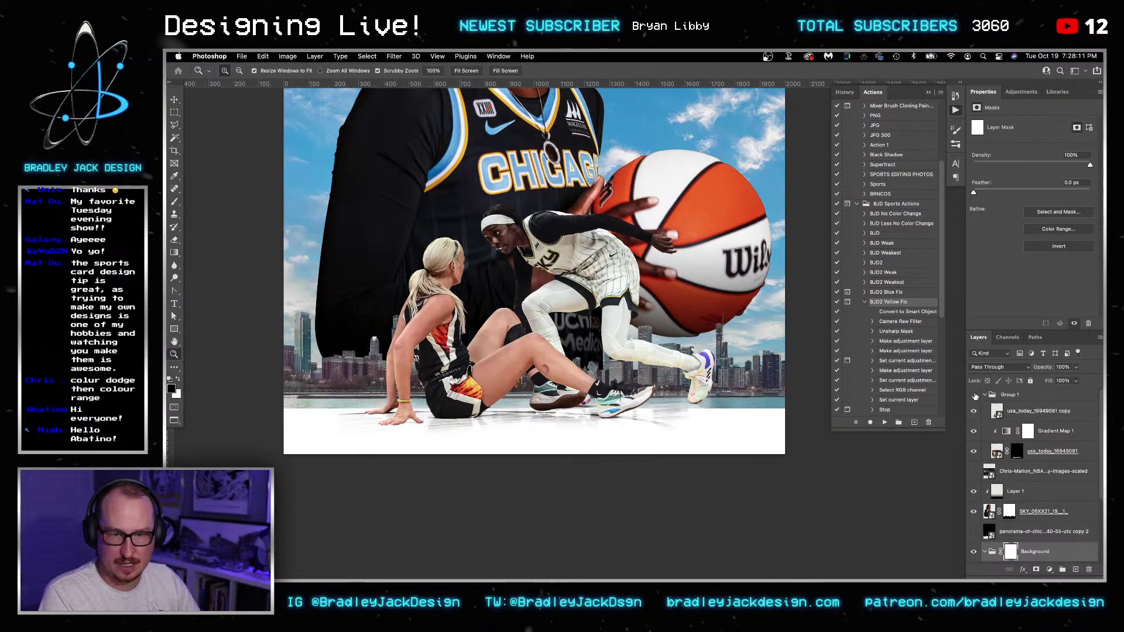
left_click(974, 396)
- Outline the water below the shoreline across the full poster width with the Polygonal Lasso, closing the selection beneath the canvas
left_click_drag(495, 408, 571, 410)
scroll(527, 407, "left", 10)
left_click(174, 125)
left_click(348, 376)
left_click_drag(667, 375, 300, 380)
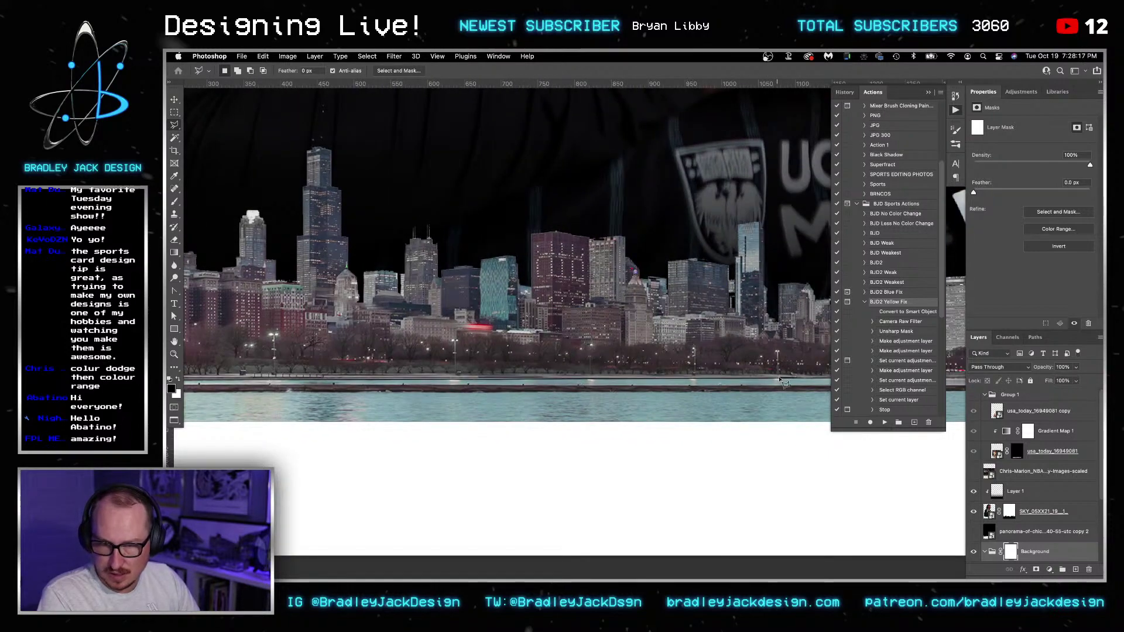
mouse_move(791, 379)
left_mouse_down()
mouse_move(197, 376)
mouse_move(785, 374)
mouse_move(474, 339)
left_mouse_up()
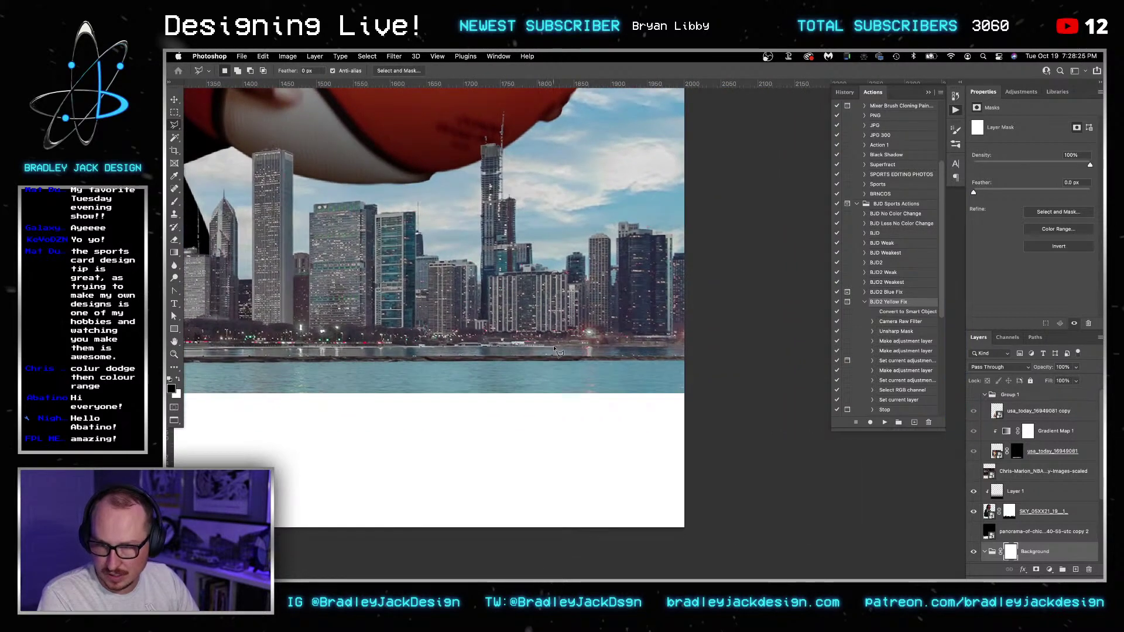
left_click_drag(567, 353, 702, 351)
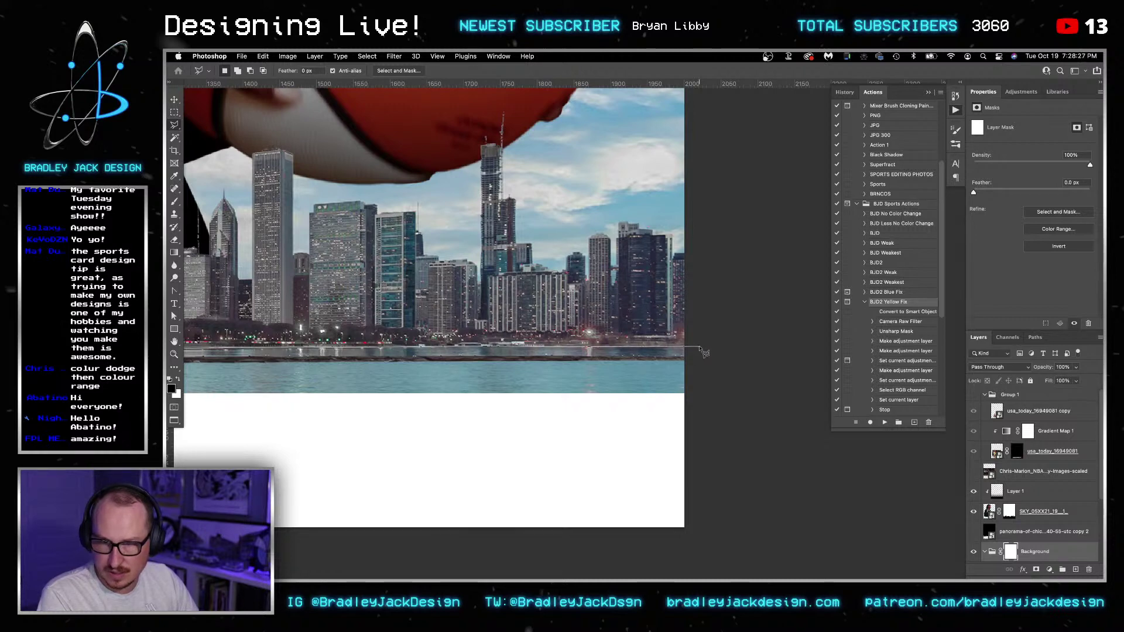
left_click(700, 348)
key("super+minus")
key("super+minus")
left_click(726, 426)
left_click(574, 485)
mouse_move(296, 464)
left_mouse_down()
mouse_move(830, 414)
mouse_move(557, 370)
left_mouse_up()
- Fill the selected water area with black on the Background group's mask and deselect
key("x")
key("alt+BackSpace")
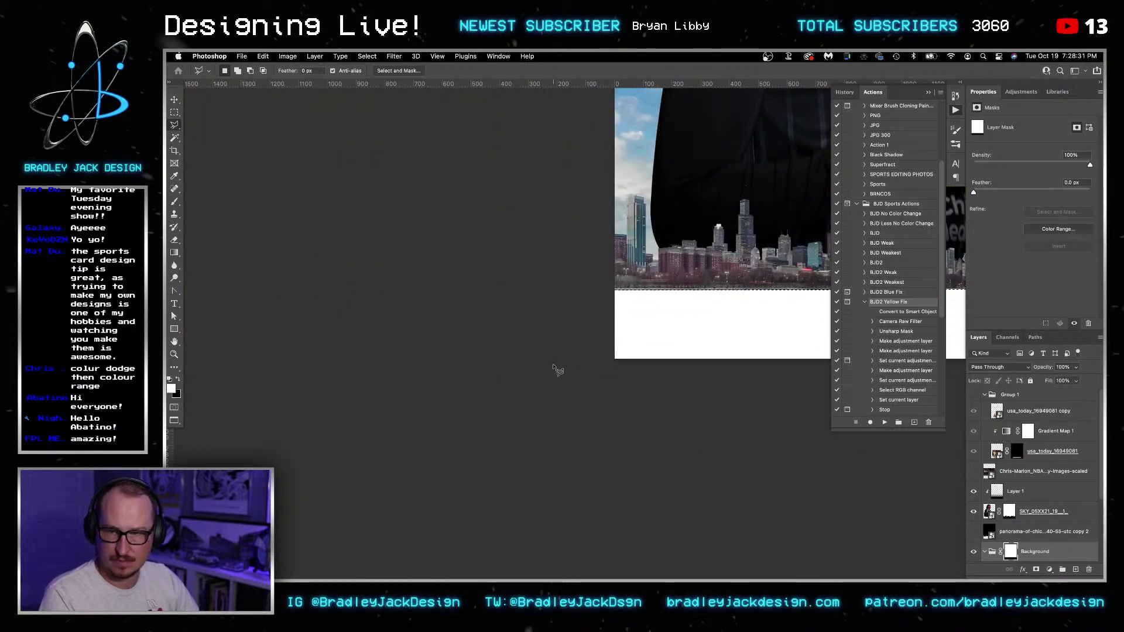
key("super+d")
key("v")
- Show Group 1 again and view the whole poster
left_click_drag(748, 311, 706, 321)
left_click_drag(706, 320, 488, 455)
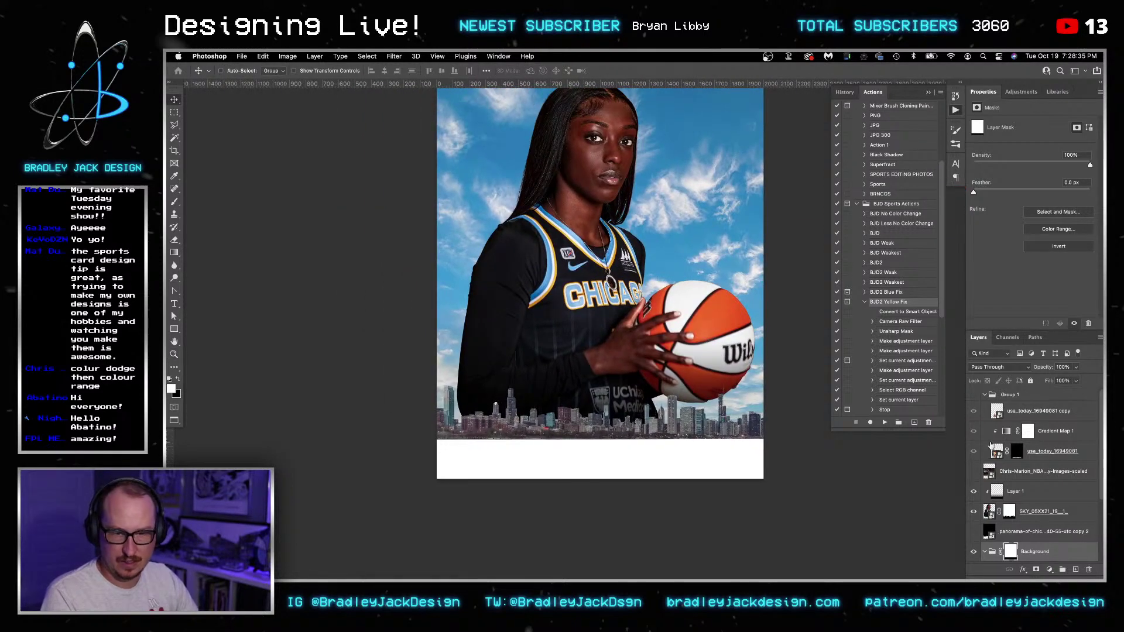
left_click(974, 395)
key("super+minus")
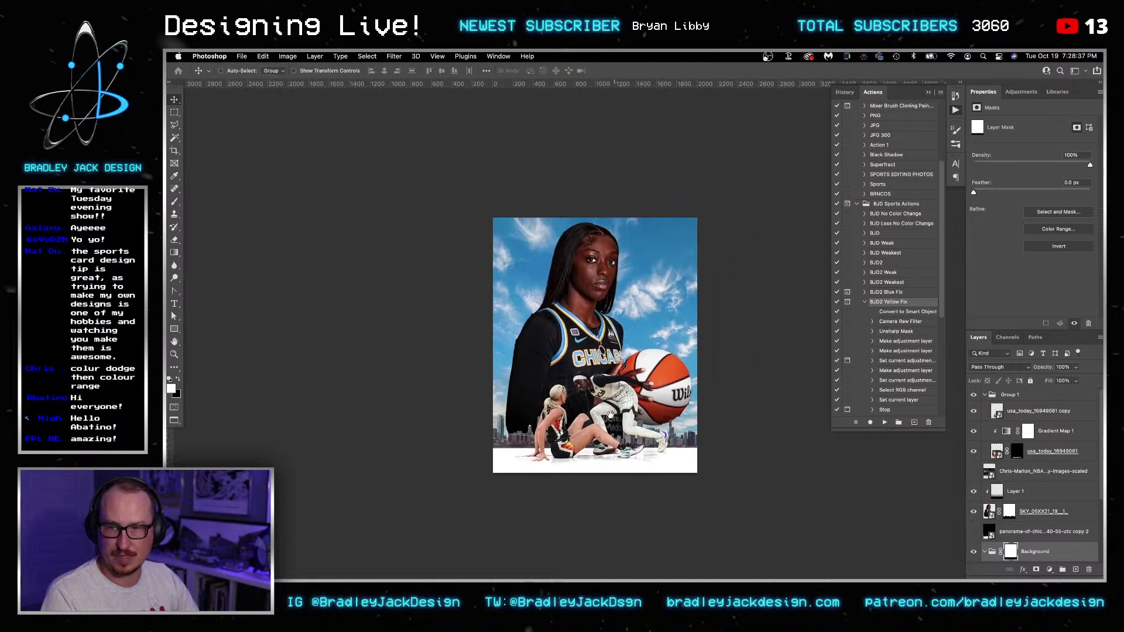
scroll(571, 428, "up", 2)
left_click(1010, 396)
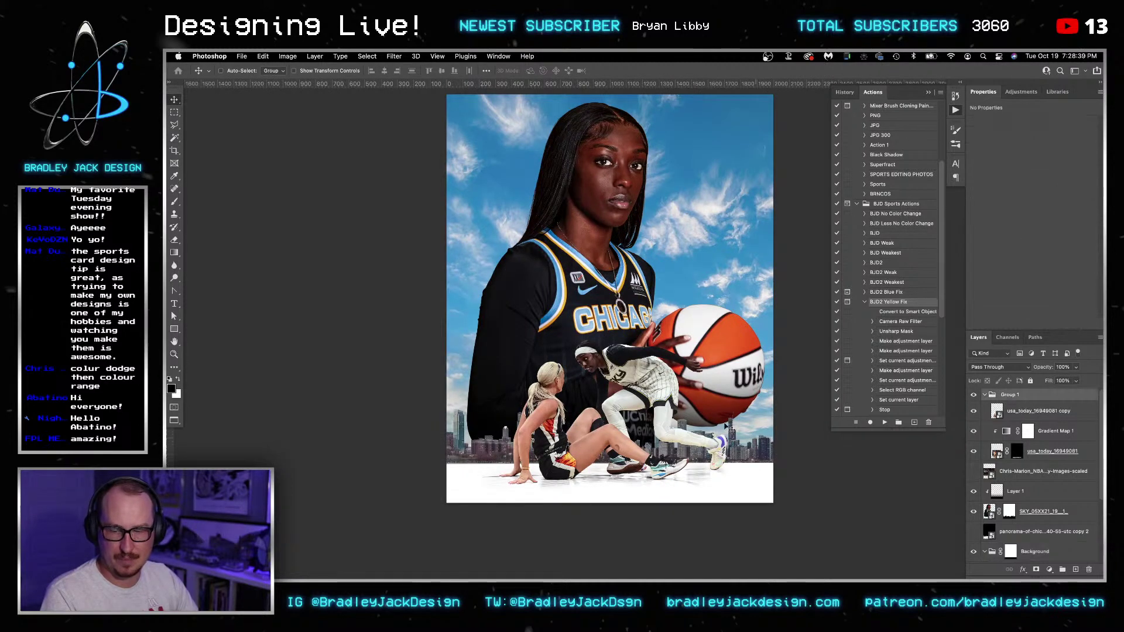
key("super+t")
mouse_move(730, 276)
left_mouse_down()
mouse_move(734, 261)
mouse_move(725, 281)
left_mouse_up()
key("Escape")
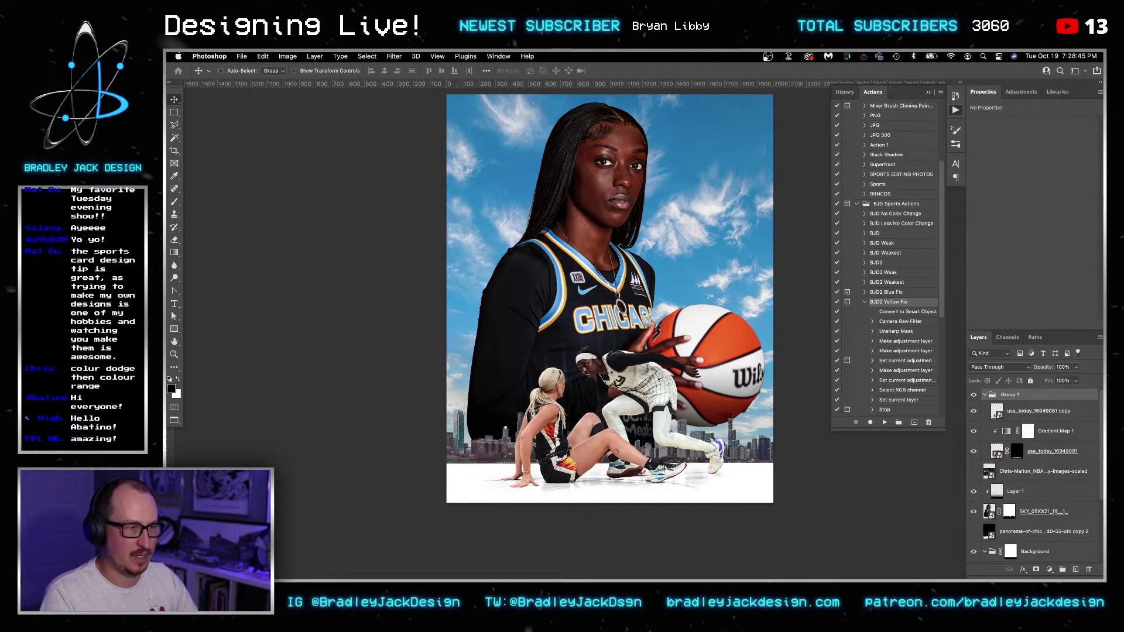
- Switch to Finder and preview the first cloud images in the Clouds PNG folder to find one for the sky
key("super+Tab")
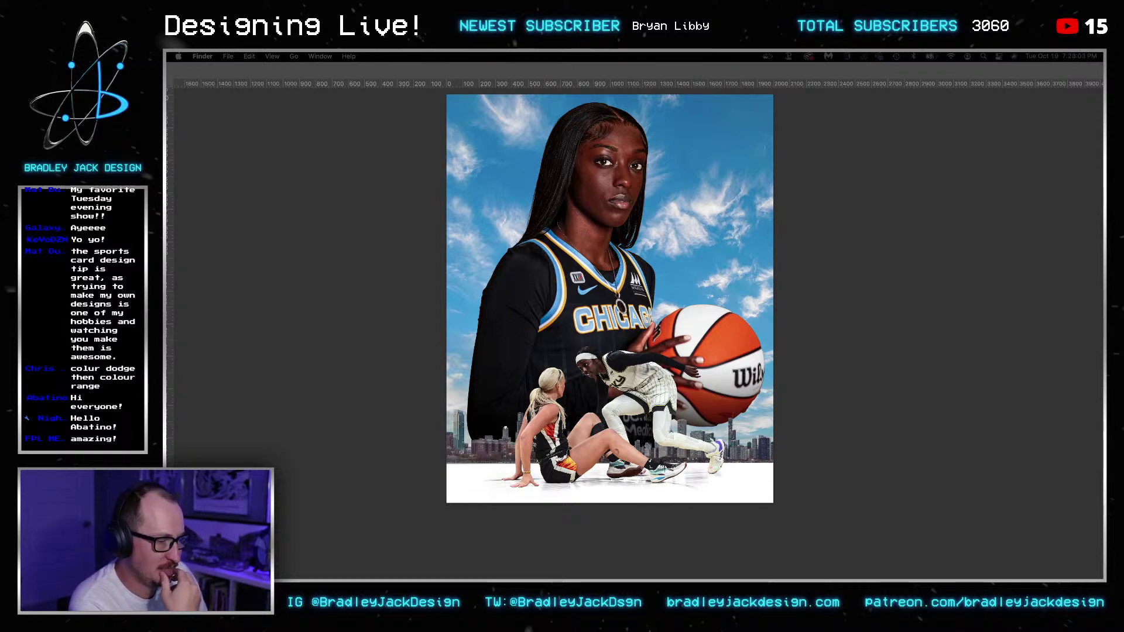
key("space")
left_click(834, 152)
key("space")
key("Down")
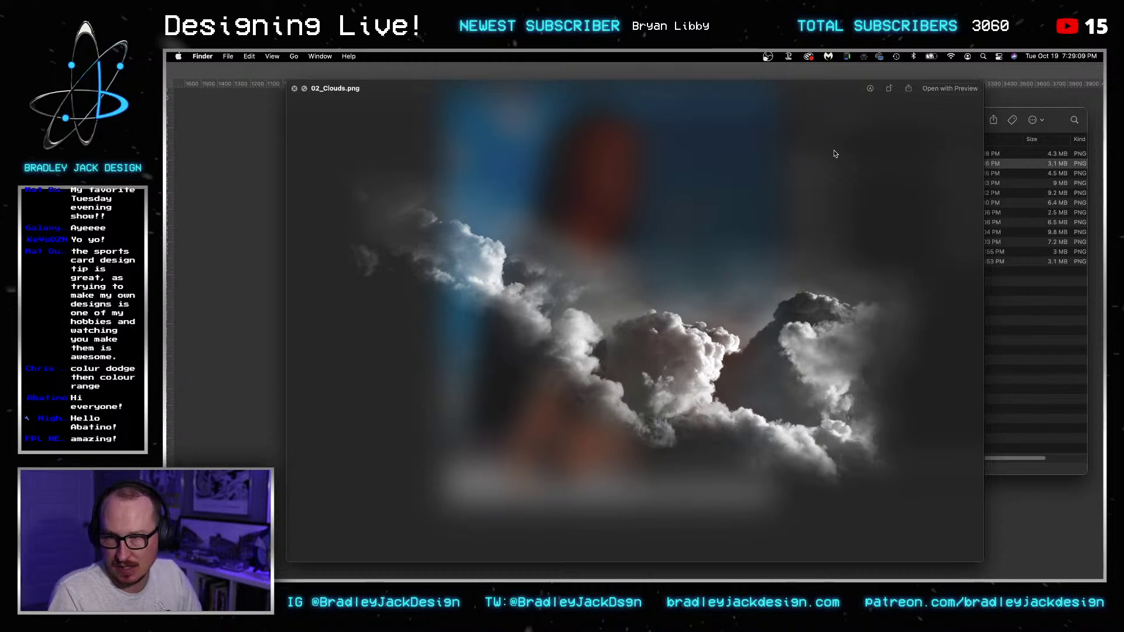
key("Down")
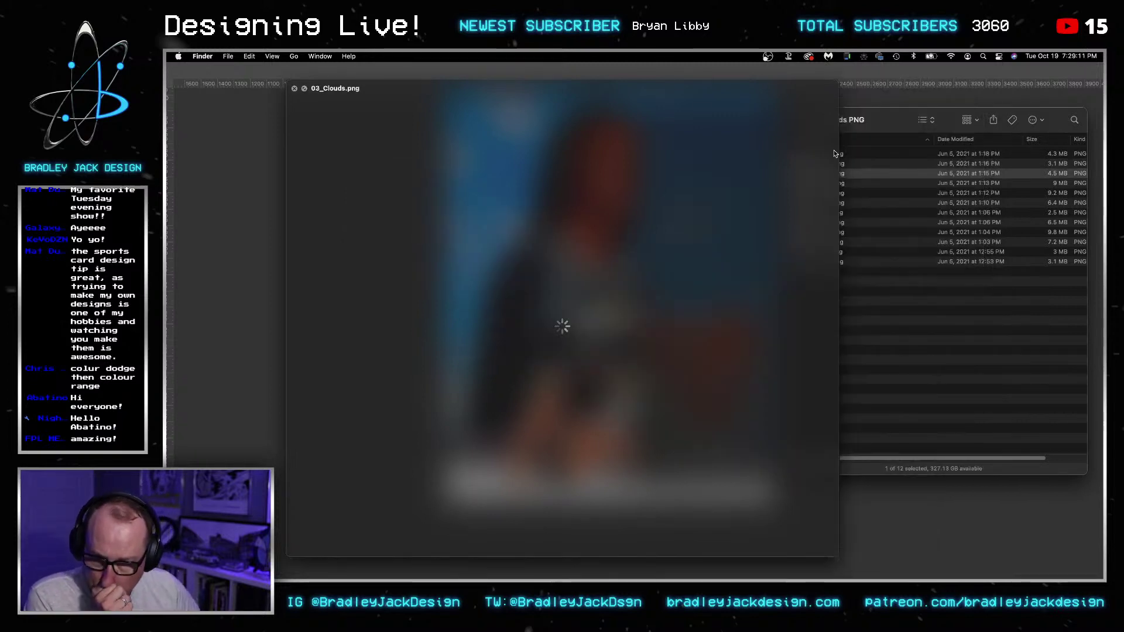
key("Down")
key("Down")
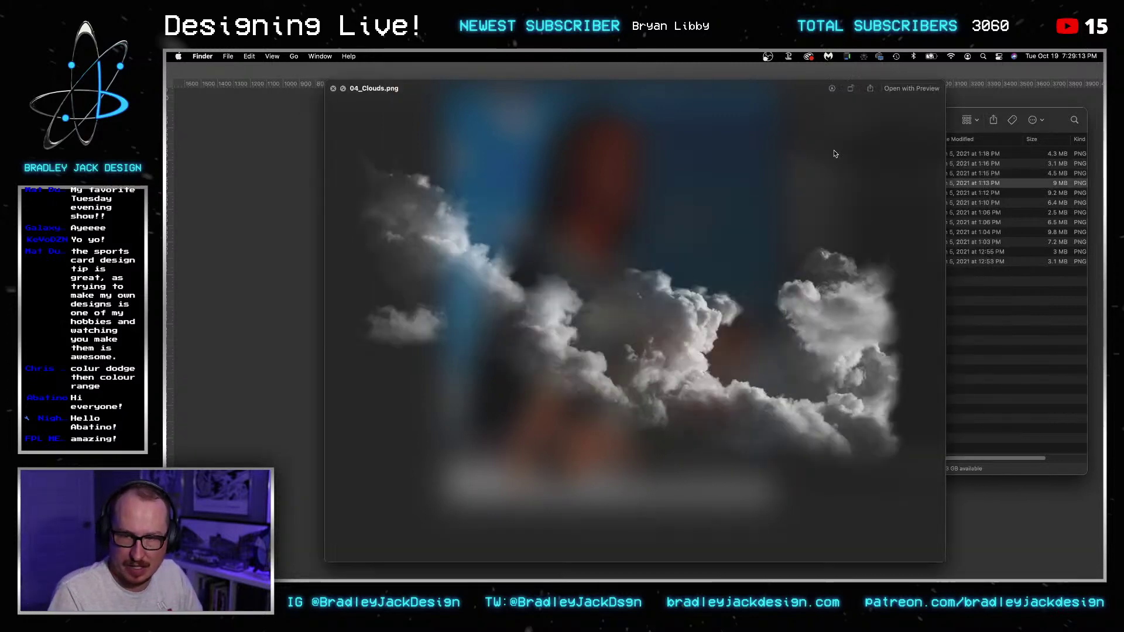
key("Down")
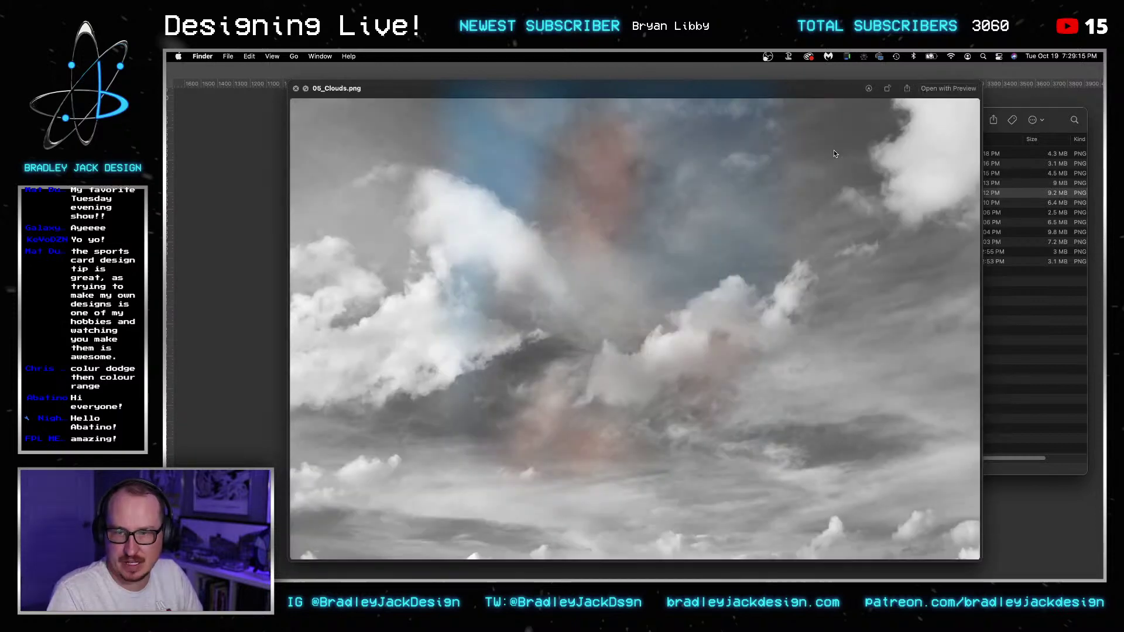
key("Down")
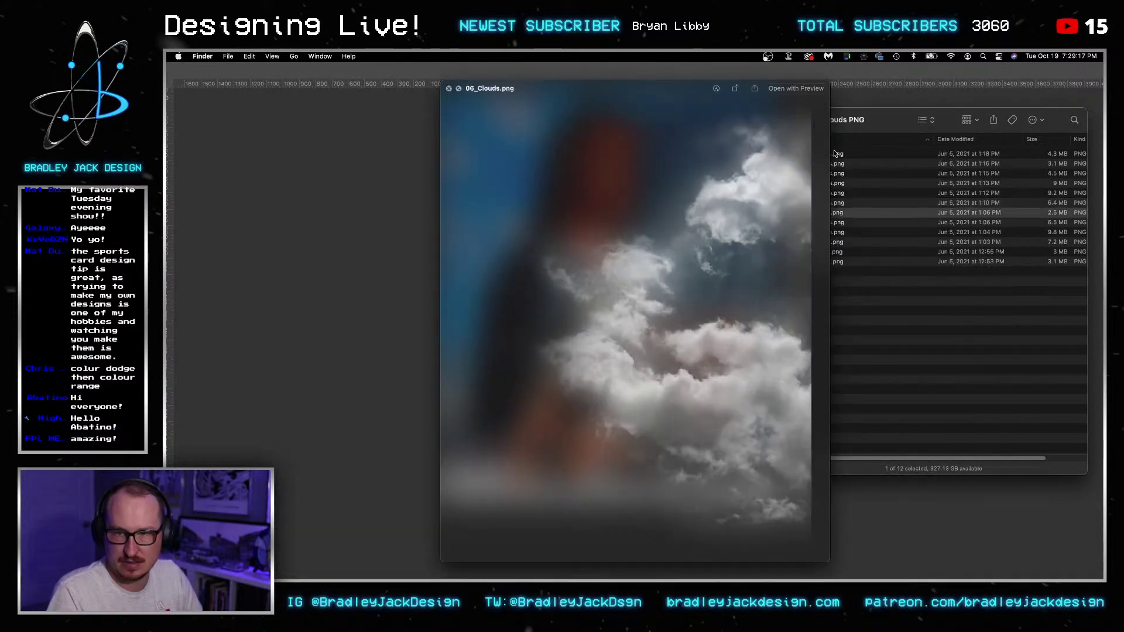
key("space")
- Place 06_Clouds.png on the poster, scaled down and positioned in the upper-right sky beside the large player's head
left_click_drag(807, 204, 509, 230)
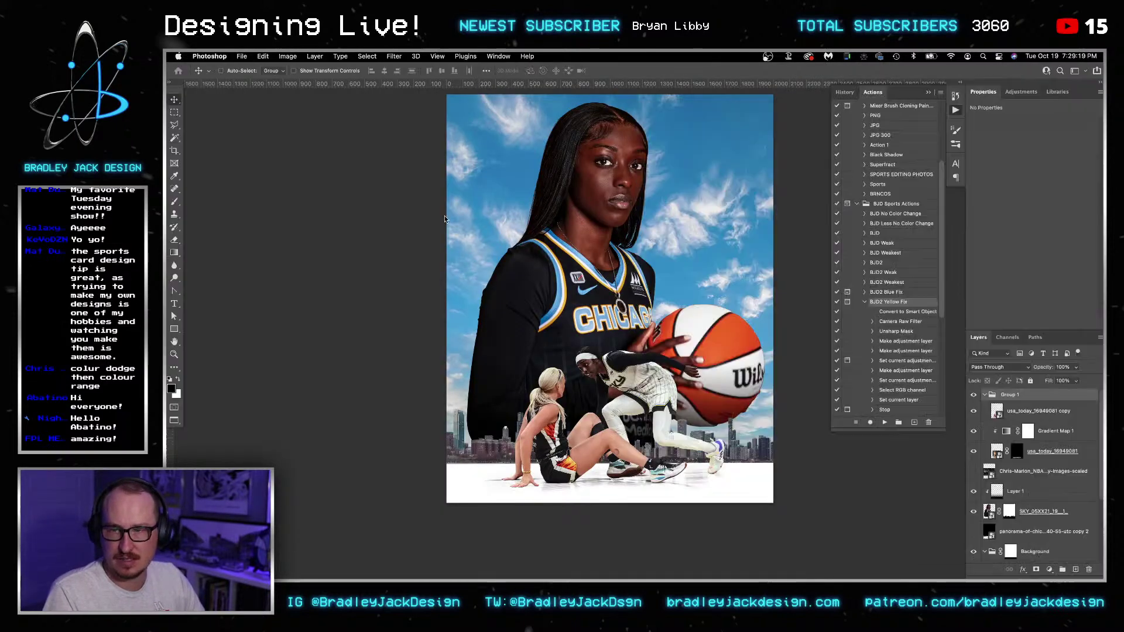
left_click_drag(625, 292, 679, 256)
key("super+t")
left_click_drag(820, 454, 786, 354)
left_click_drag(720, 311, 764, 234)
key("Return")
- Place 07_Clouds.png from the Clouds PNG folder over the large player's arm at the poster's left, scaled to about 1203 by 472 px
key("super+Tab")
key("space")
key("Down")
key("space")
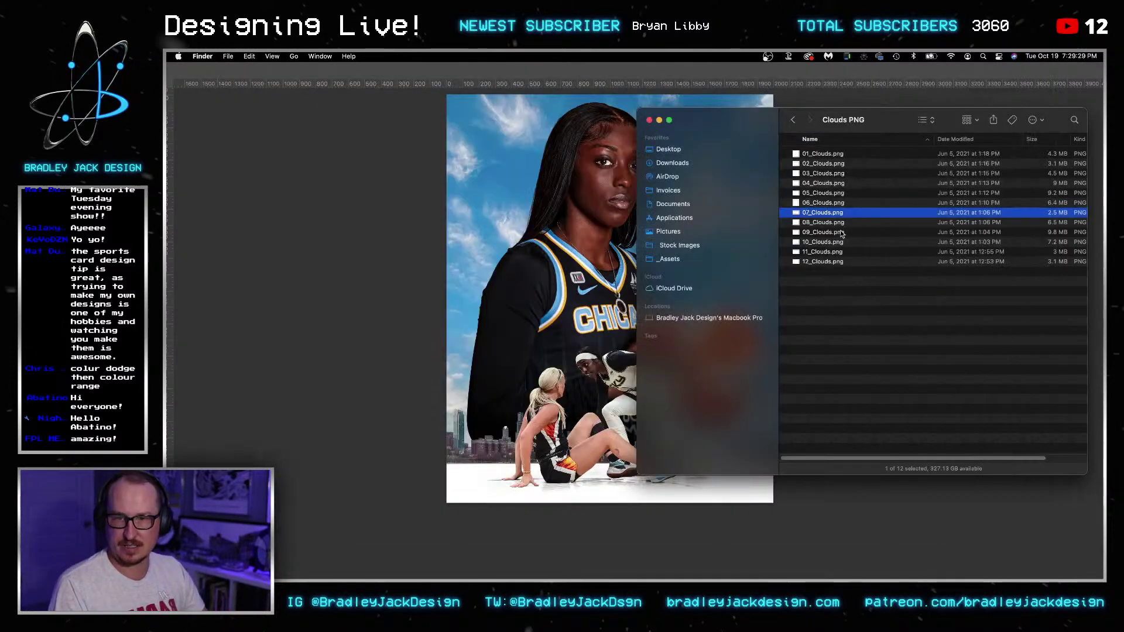
key("super+Tab")
left_click_drag(757, 370, 629, 357)
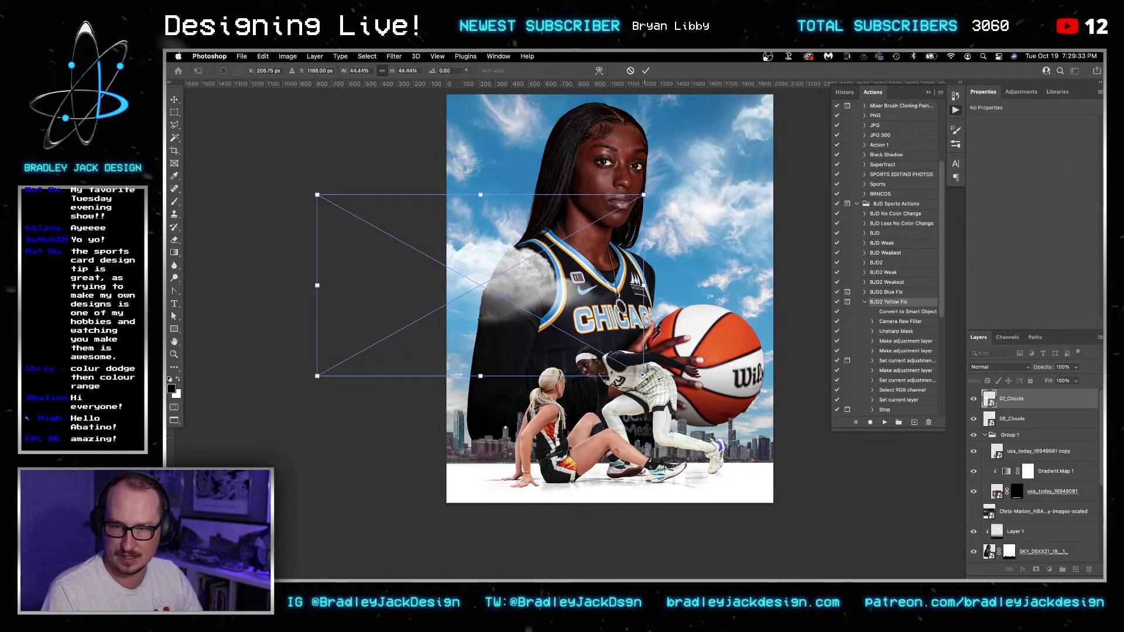
key("Return")
- Duplicate the 07_Clouds layer at 34% opacity and move both copies up over the large player's upper arm
key("super+j")
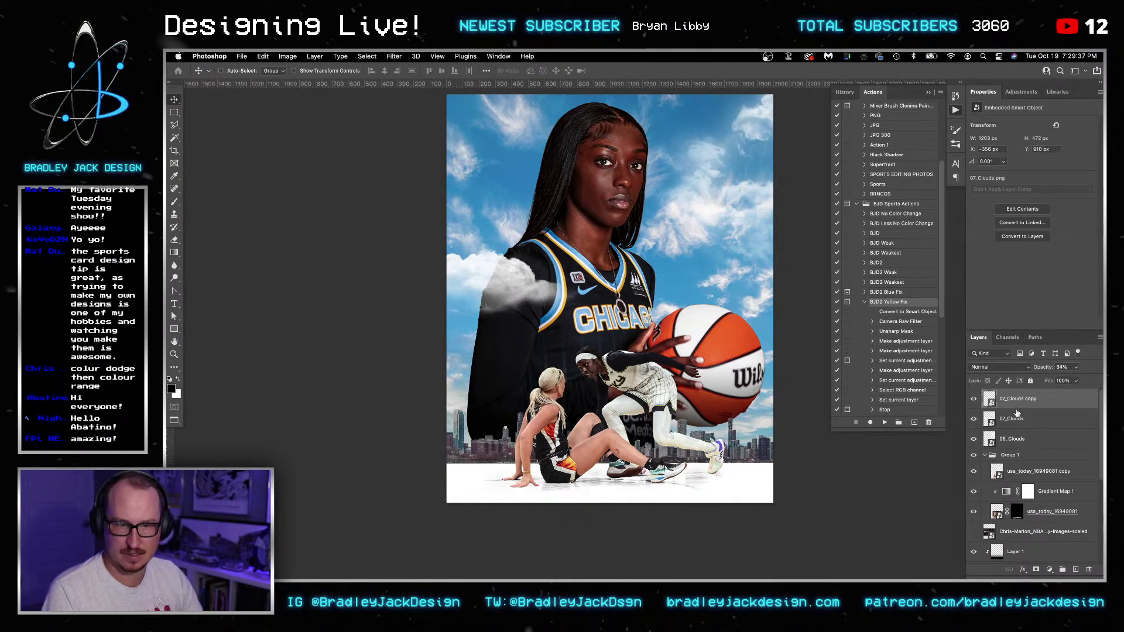
left_click(1013, 418, "shift")
left_click_drag(600, 264, 626, 287)
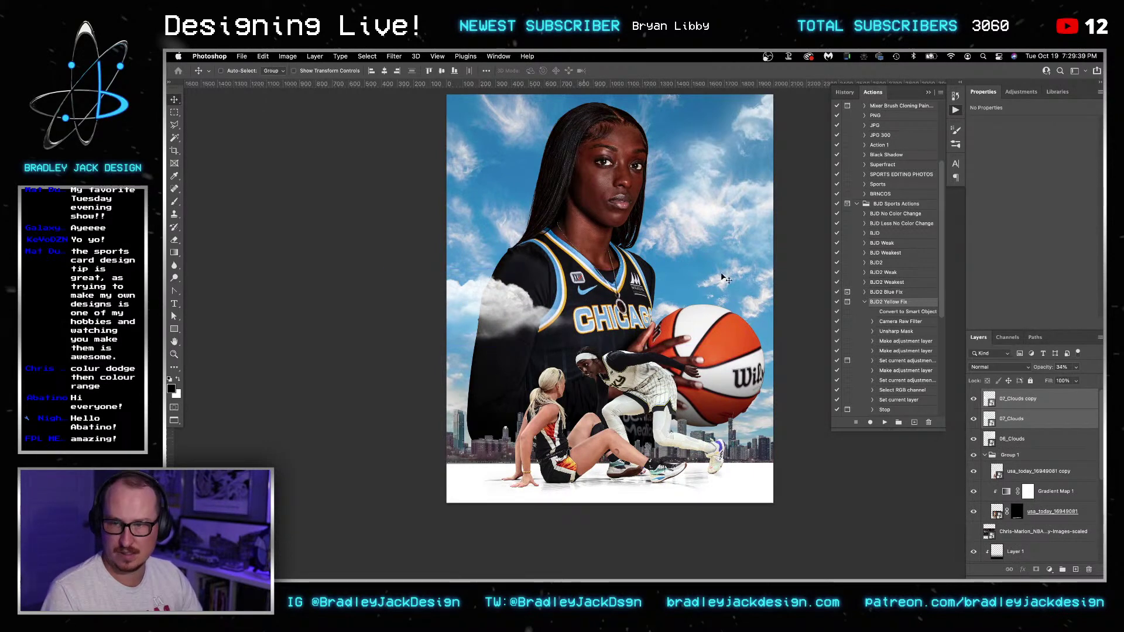
left_click_drag(505, 286, 507, 254)
- Place 08_Clouds.png over the basketball's upper edge, scaled to about 877 by 412 px, and add a duplicate at 50% opacity
key("super+Tab")
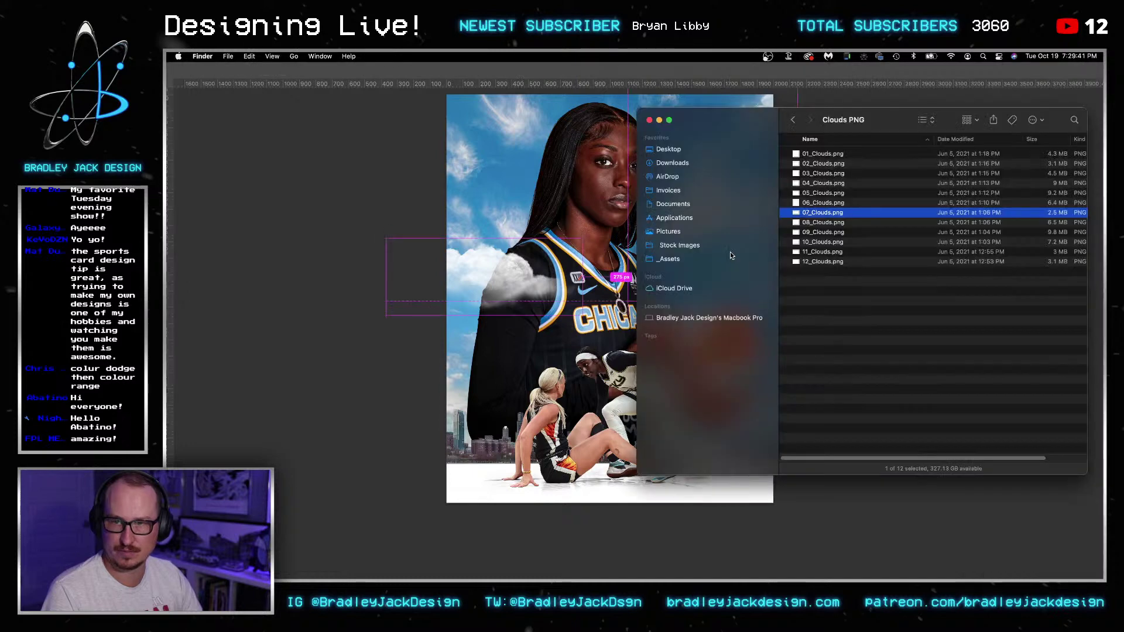
key("Down")
key("space")
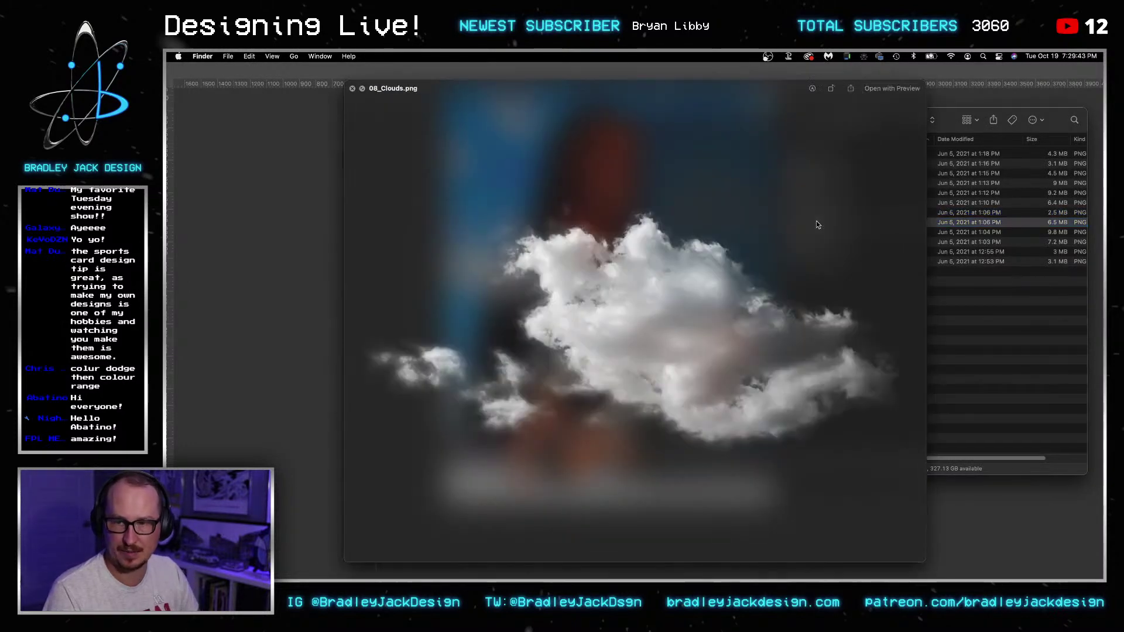
key("space")
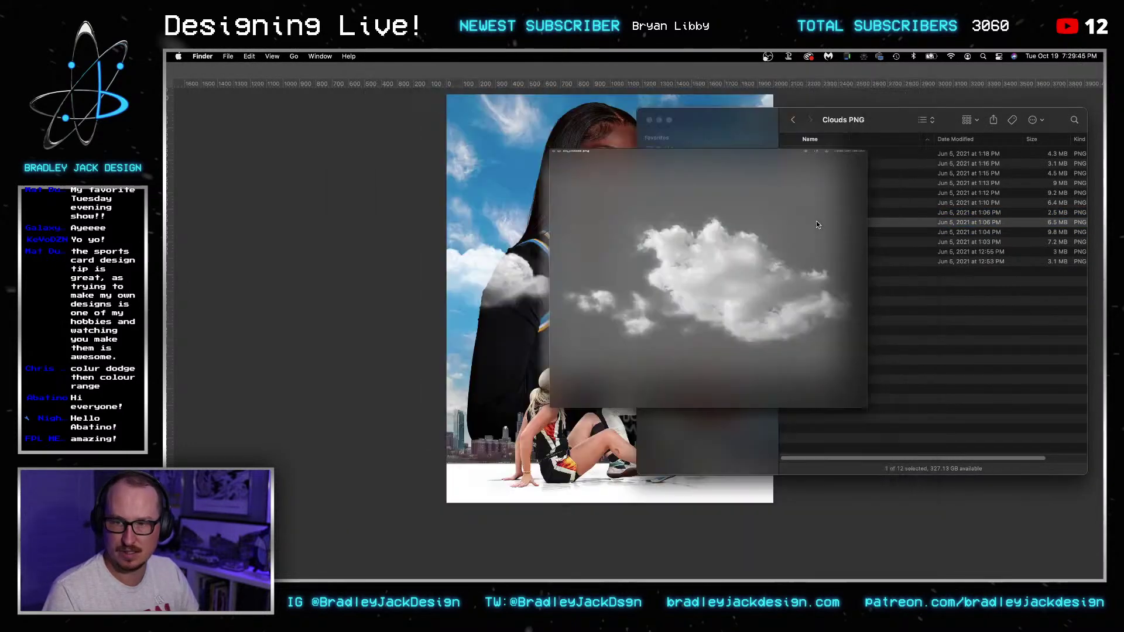
left_click(549, 209)
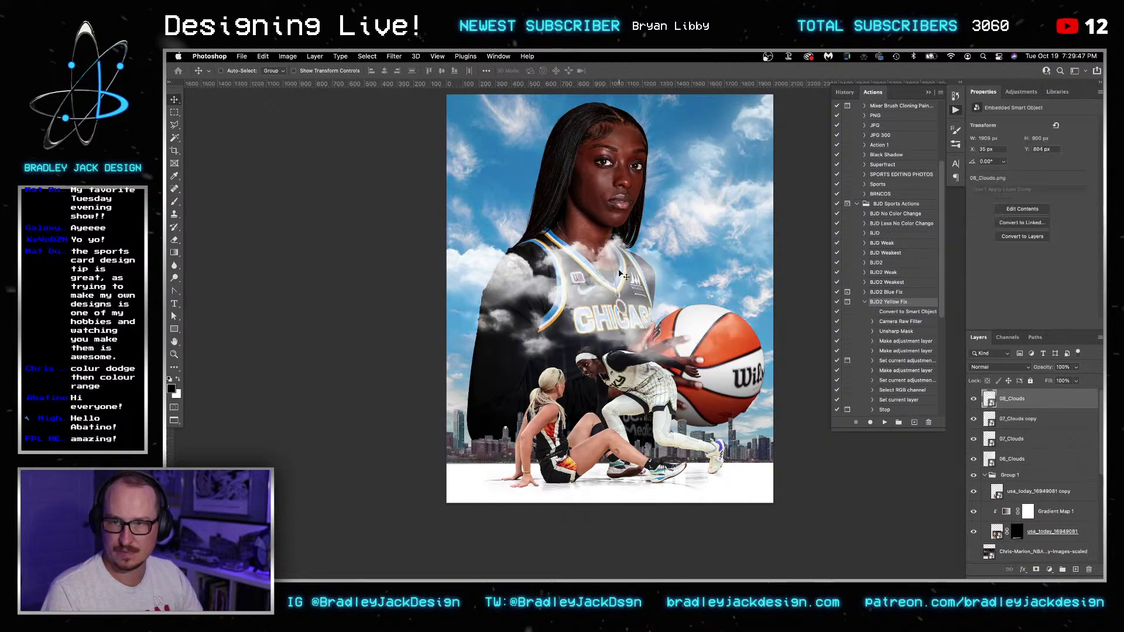
left_click_drag(622, 270, 748, 279)
key("super+t")
left_click_drag(571, 177, 662, 248)
key("Return")
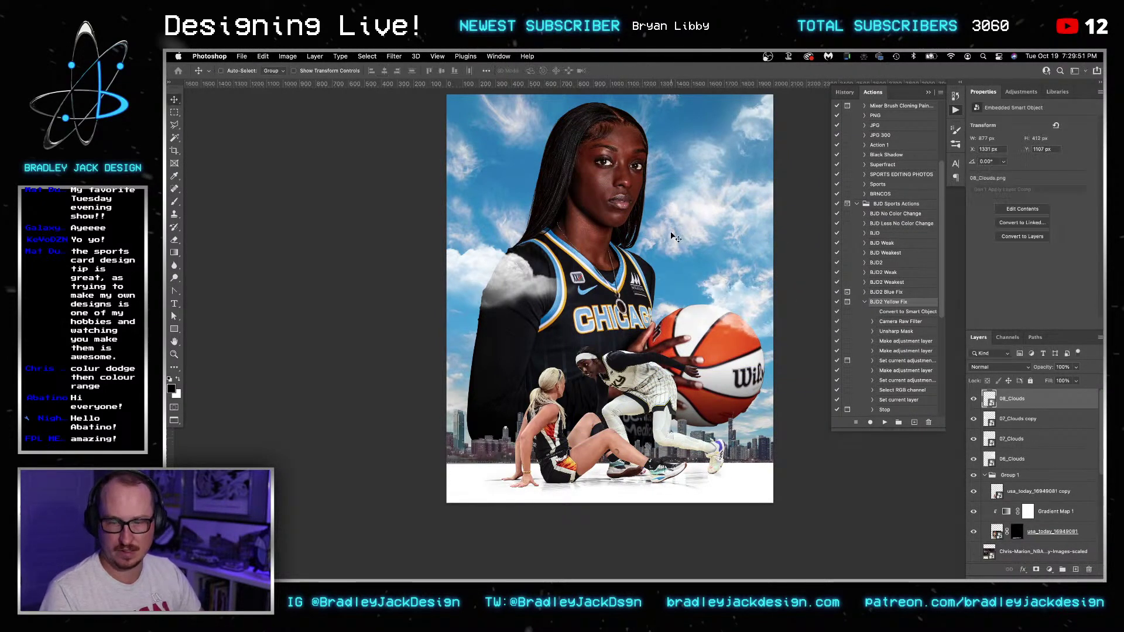
key("alt+shift+Down")
key("5")
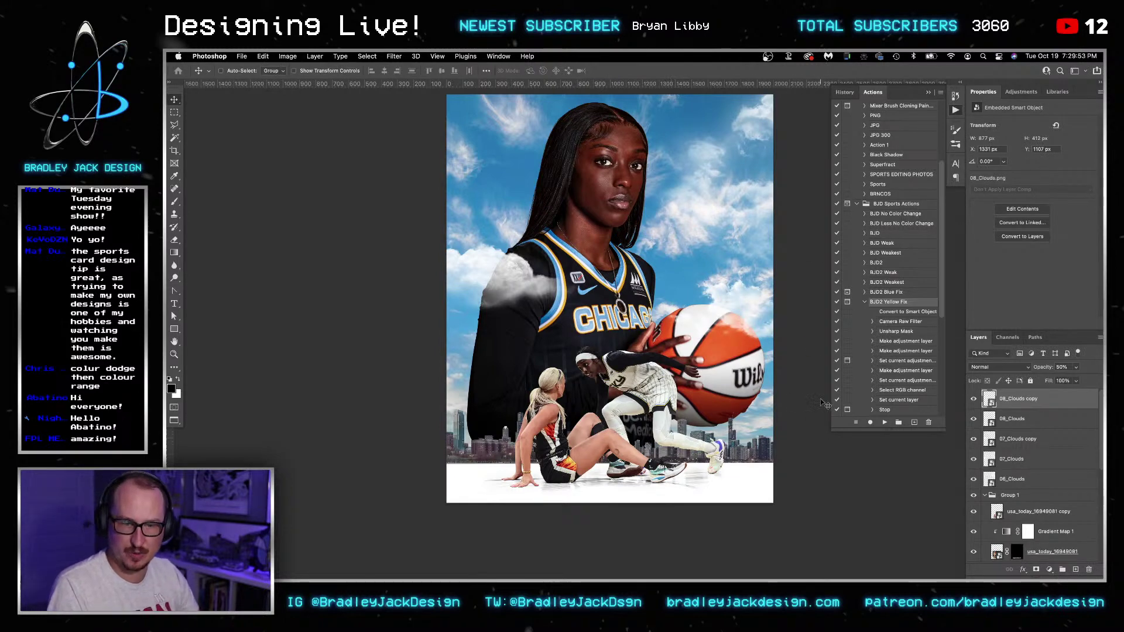
- Group the two 08_Clouds layers together and the two 07_Clouds layers in a separate group
left_click(1034, 400)
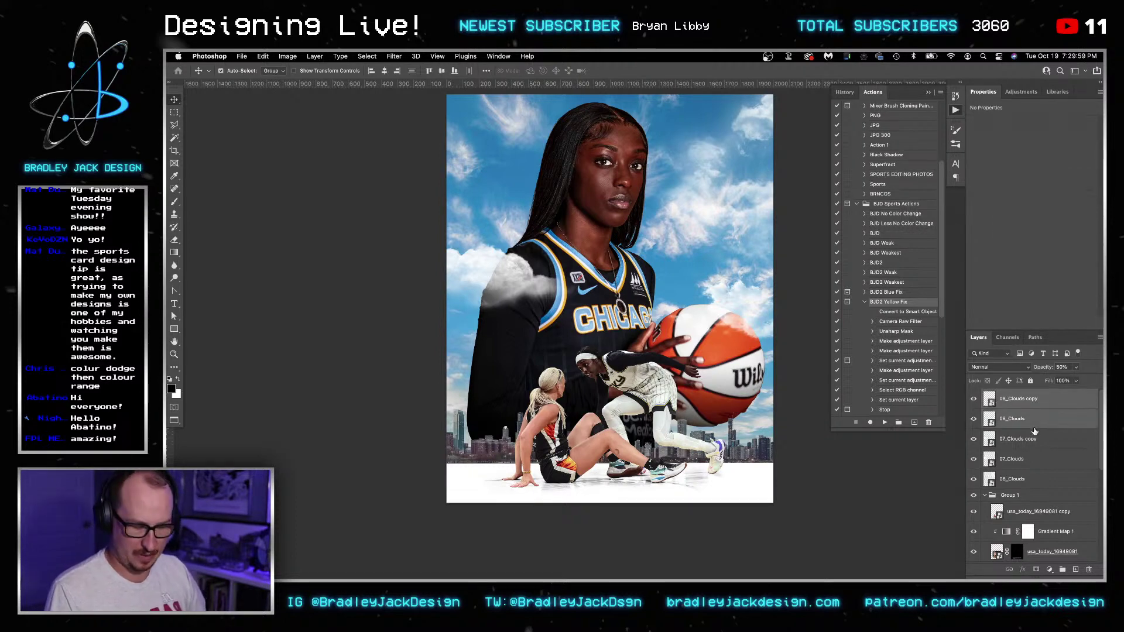
left_click(1033, 423, "shift")
key("super+g")
left_click(1031, 417)
left_click(1037, 428, "shift")
key("super+g")
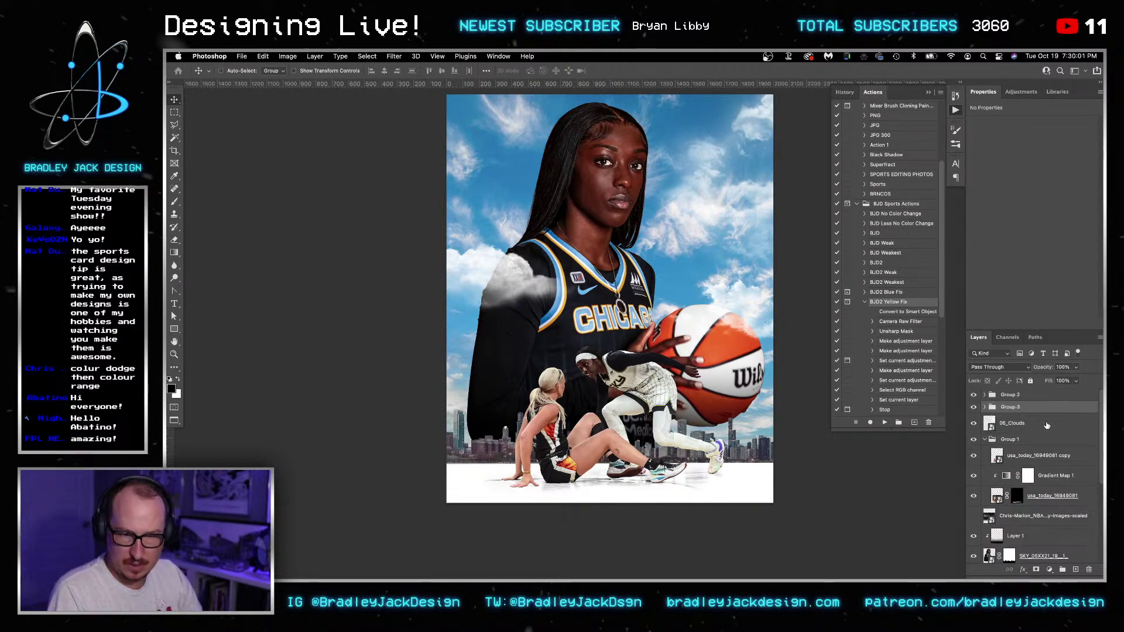
- Try placing 09_Clouds.png low over the skyline across the poster's width, scaled to about 2079 by 964 px
key("super+Tab")
left_click(826, 233)
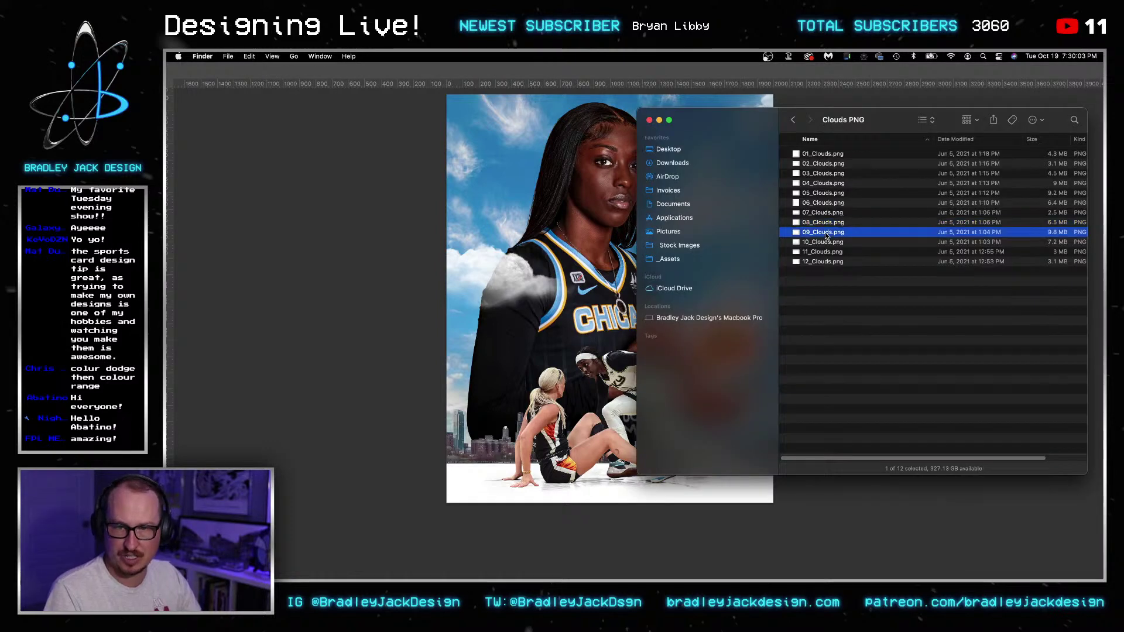
key("space")
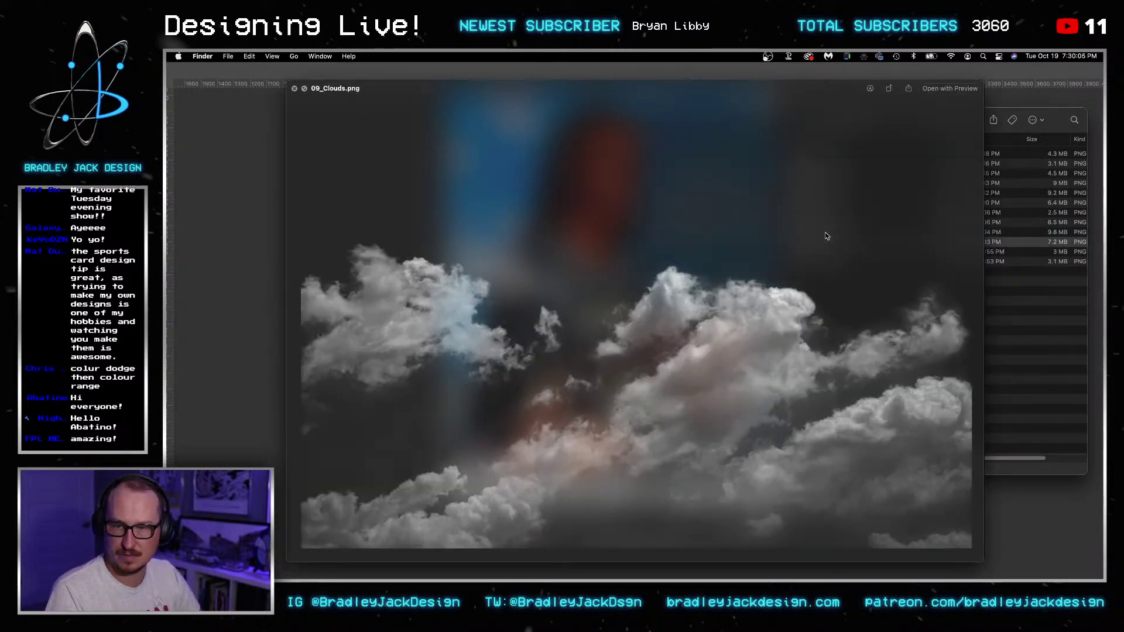
key("space")
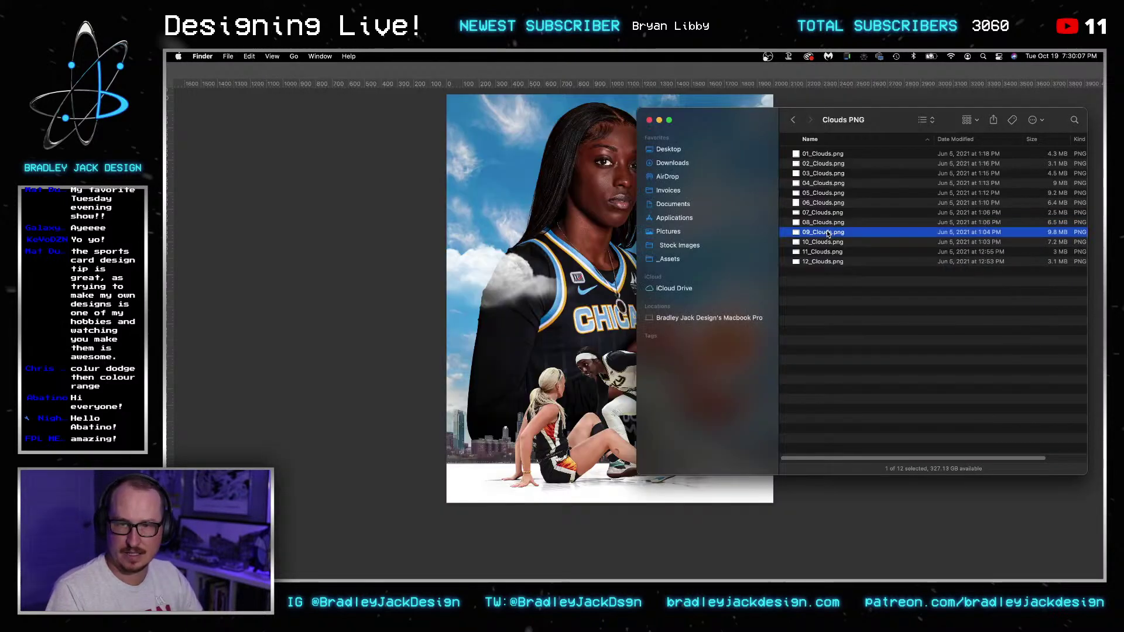
left_click_drag(824, 233, 557, 286)
left_click_drag(643, 295, 643, 368)
key("super+t")
left_click_drag(771, 459, 781, 466)
key("Return")
left_click_drag(762, 426, 763, 498)
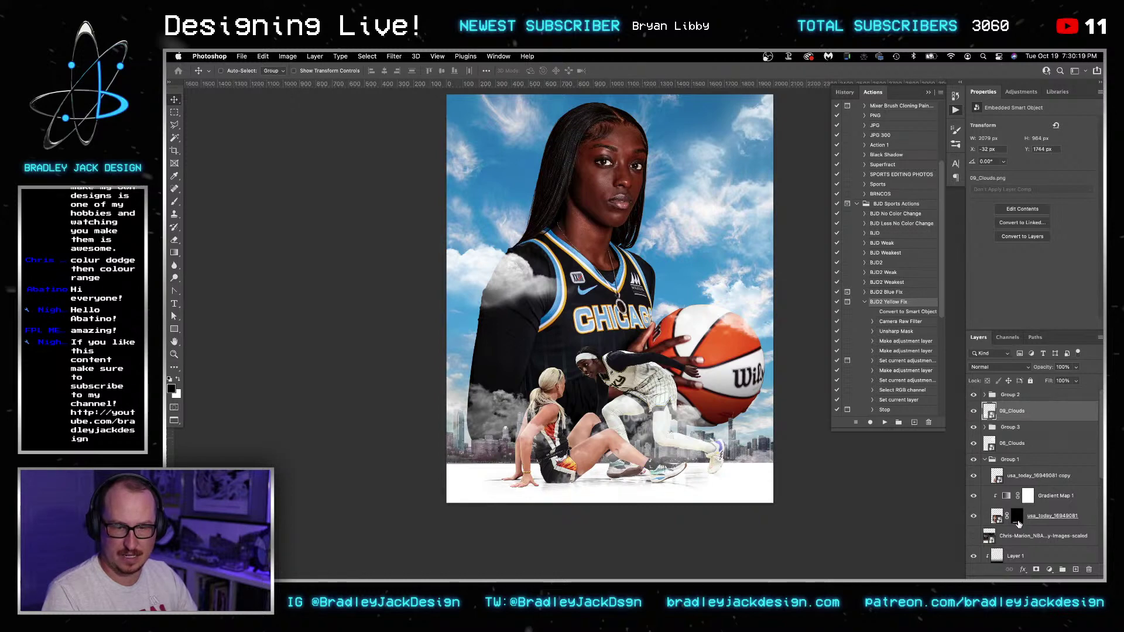
- Try a copied layer mask on 06_Clouds and move it to 09_Clouds, and delete the 09_Clouds layer
scroll(1019, 524, "down", 1)
left_click_drag(1021, 555, 1019, 431)
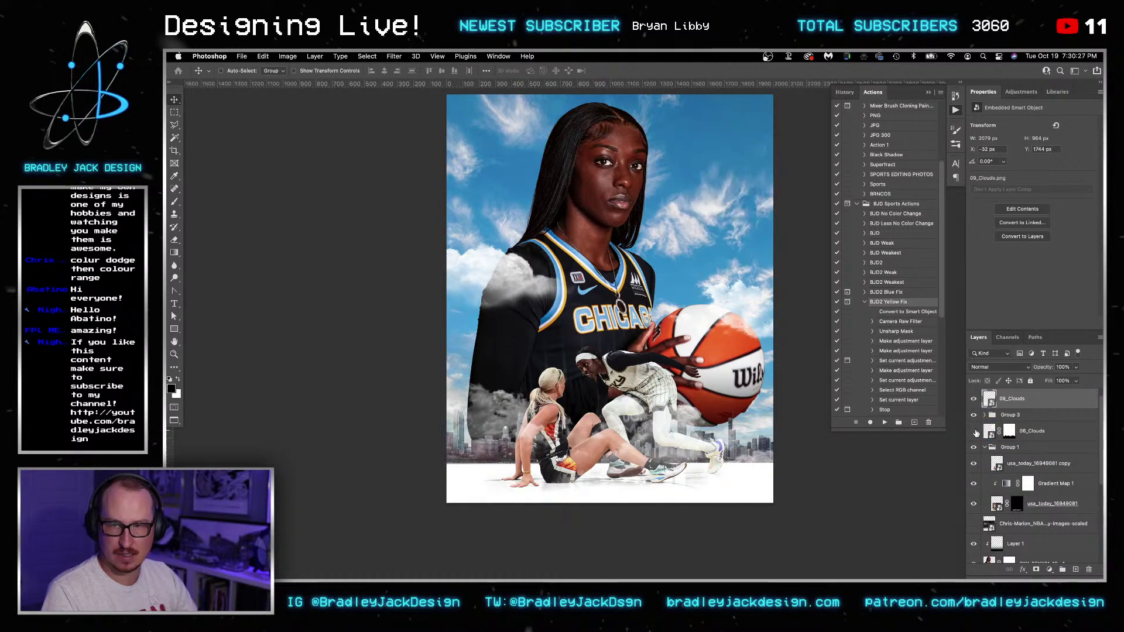
left_click_drag(1009, 432, 1008, 400)
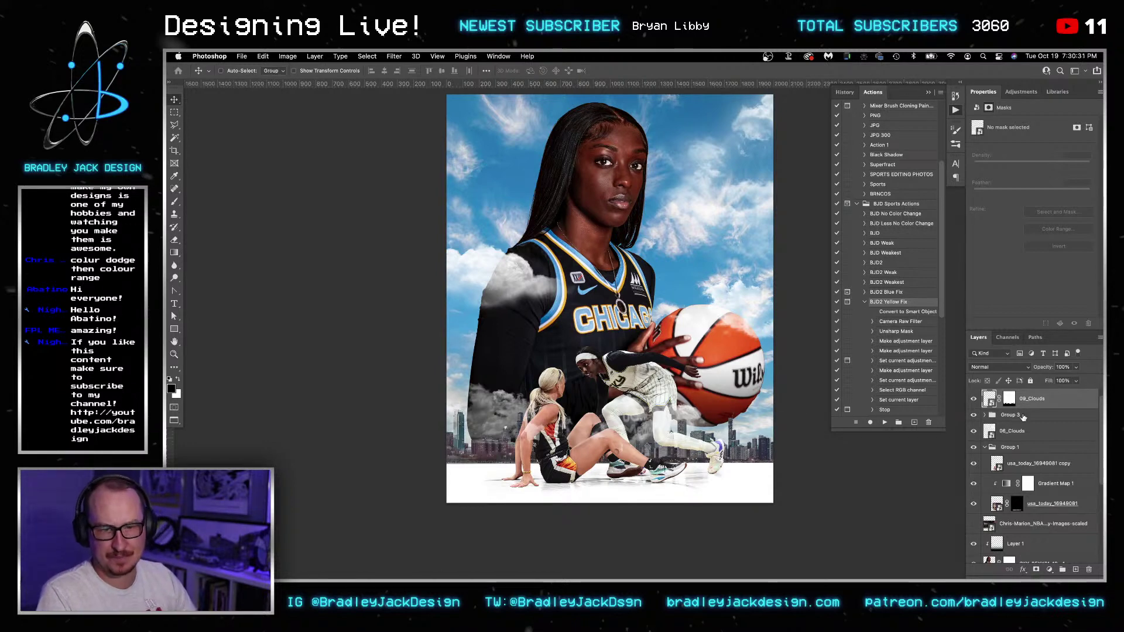
key("backslash")
key("Delete")
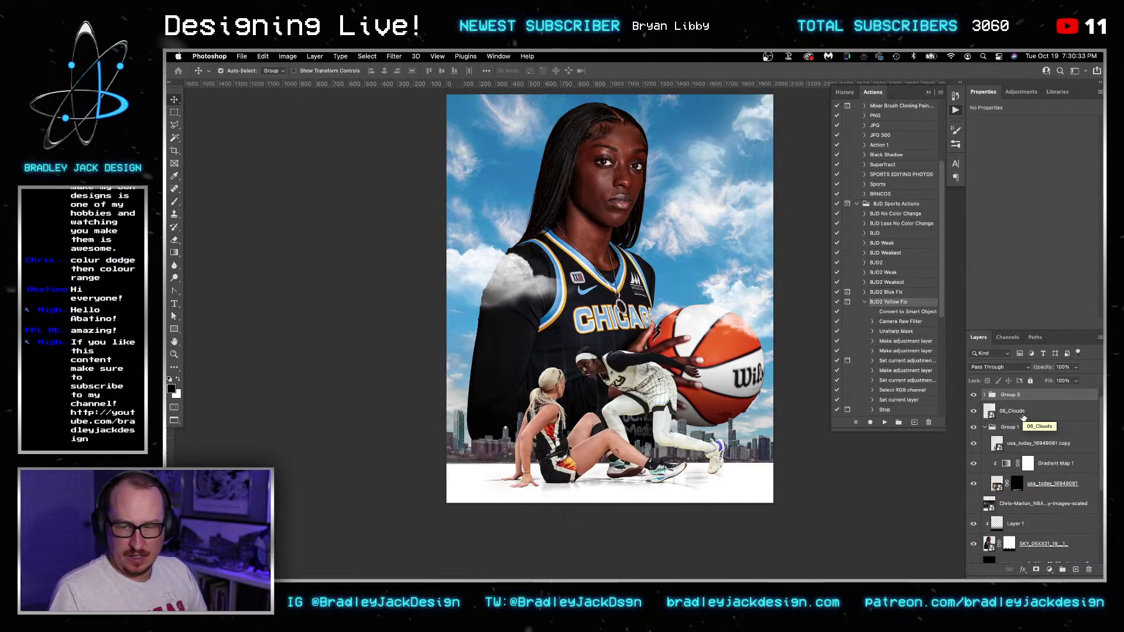
- Preview the remaining cloud images, place 12_Clouds.png across the poster's upper-left sky and duplicate its layer
key("super+Tab")
key("space")
key("Down")
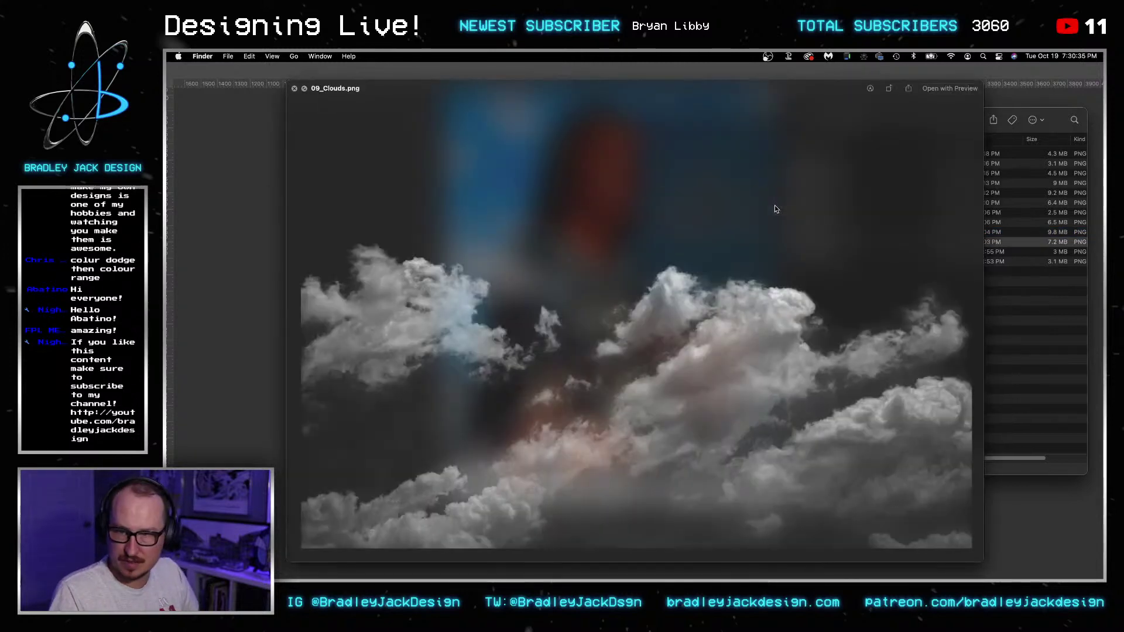
key("Down")
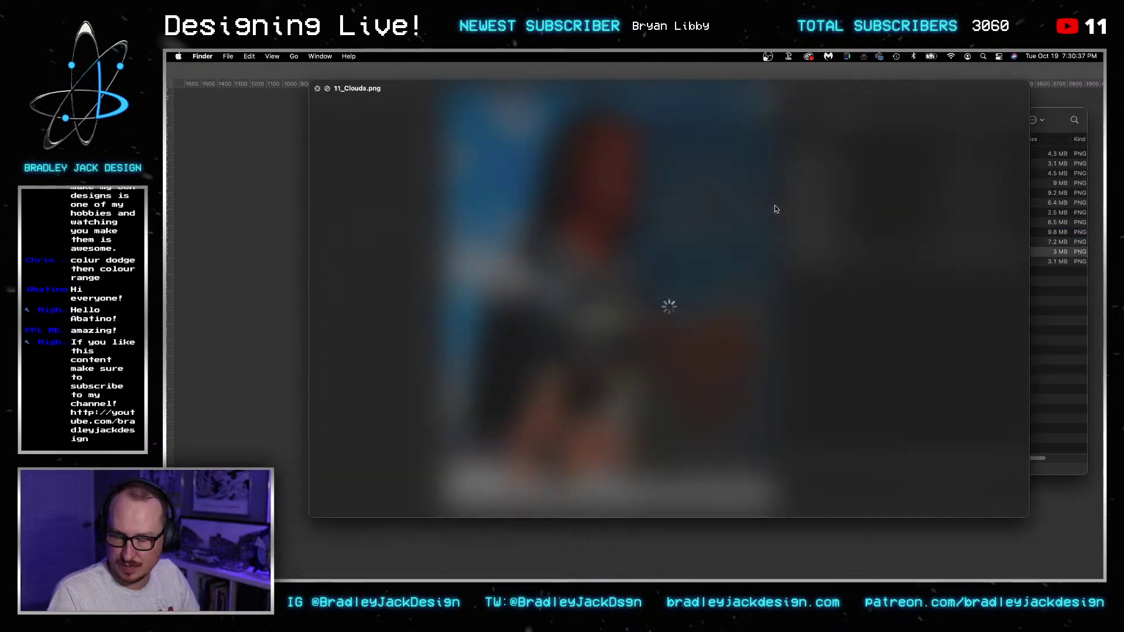
key("Down")
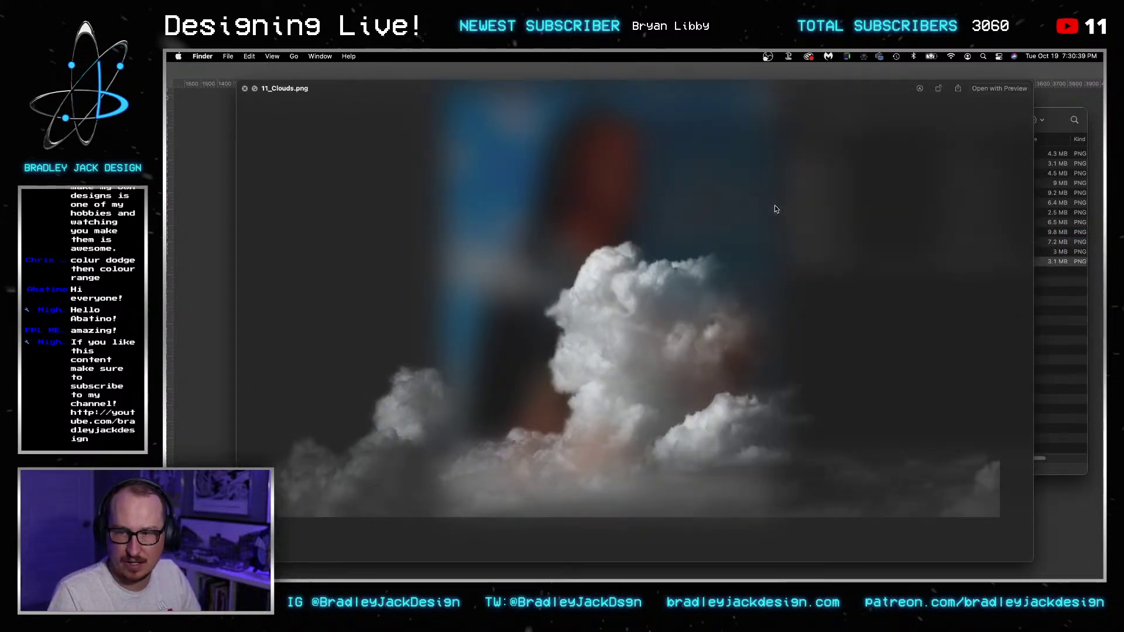
key("space")
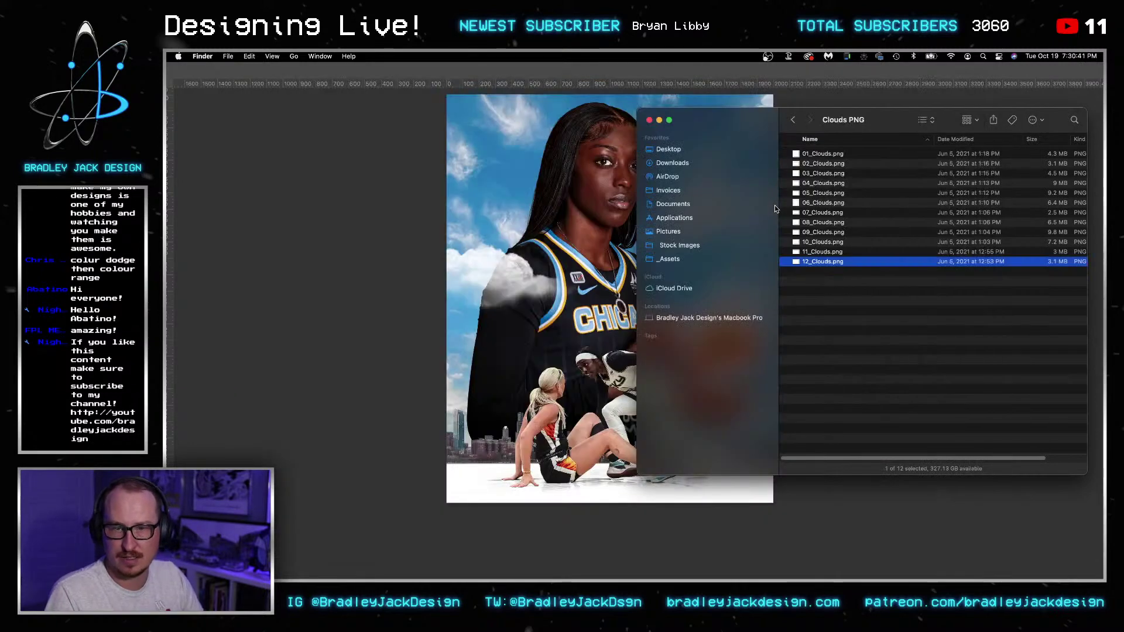
left_click(468, 314)
left_click_drag(469, 315, 544, 347)
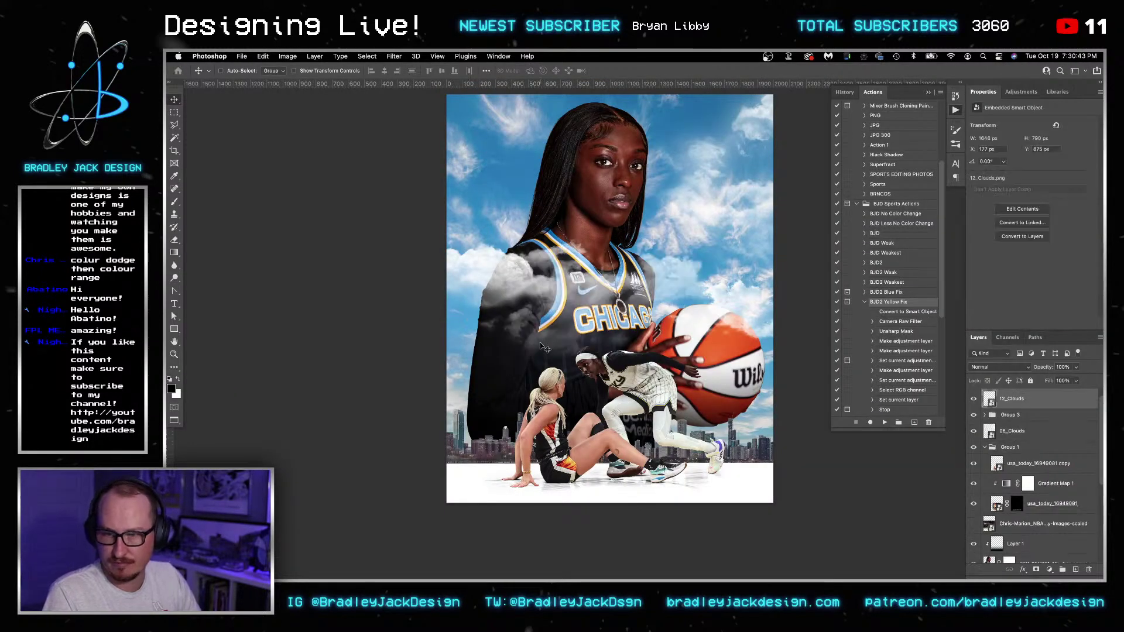
left_click_drag(609, 319, 512, 137)
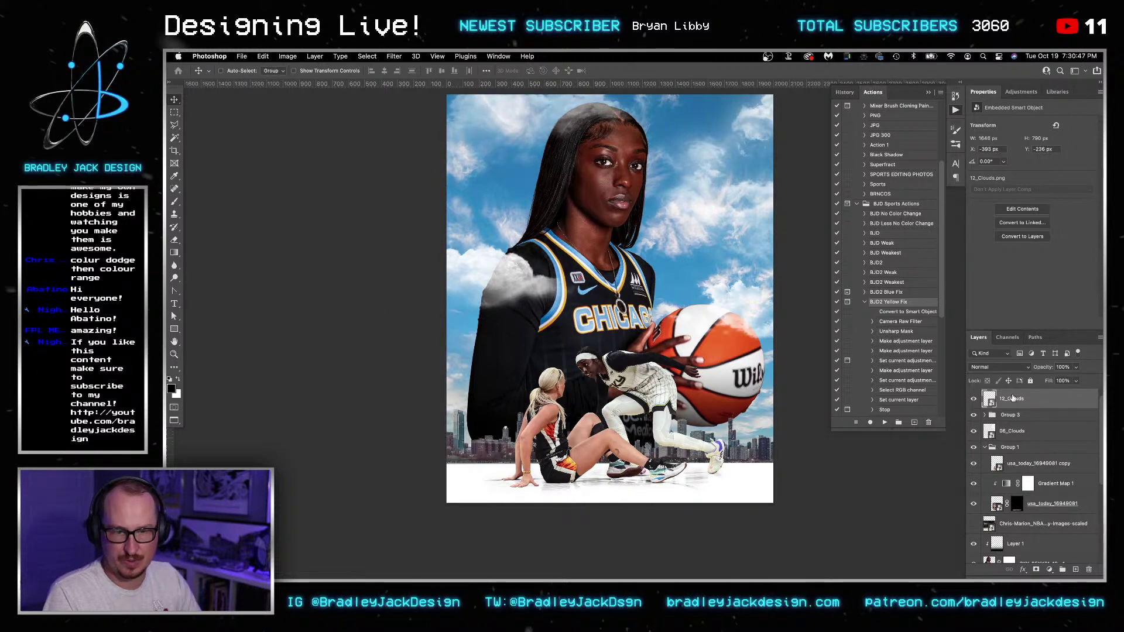
key("super+j")
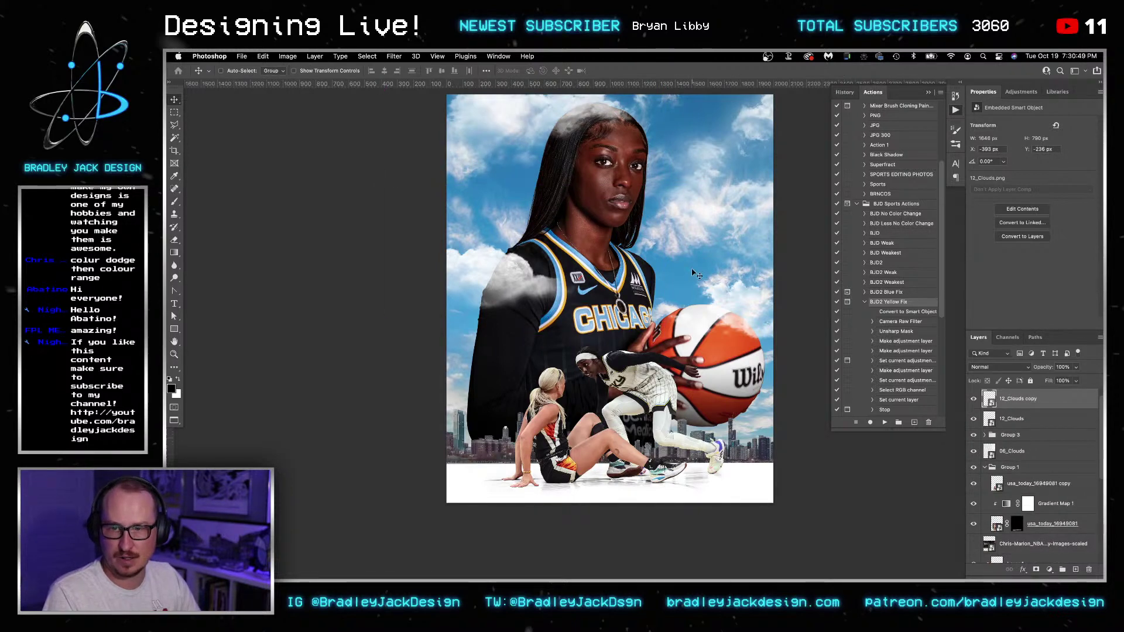
- Move Group 3's clouds lower across the large player's arm, and group the two 12_Clouds layers together
left_click(1013, 450)
left_click(1011, 438)
left_click_drag(587, 308, 587, 354)
left_click(1010, 423)
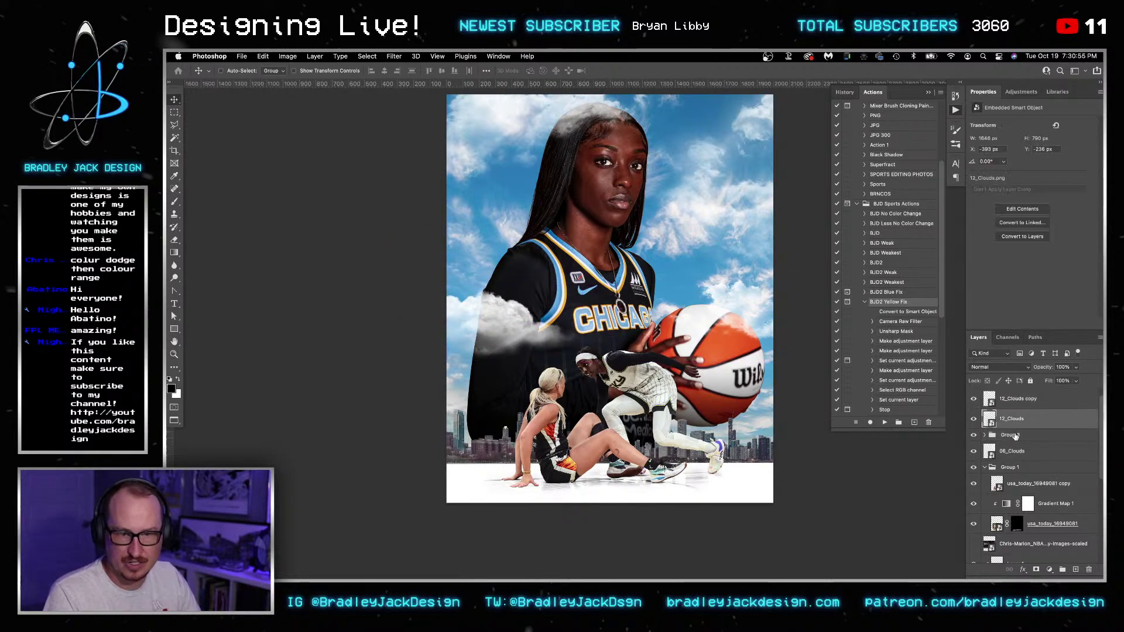
left_click(1016, 403, "shift")
key("super+g")
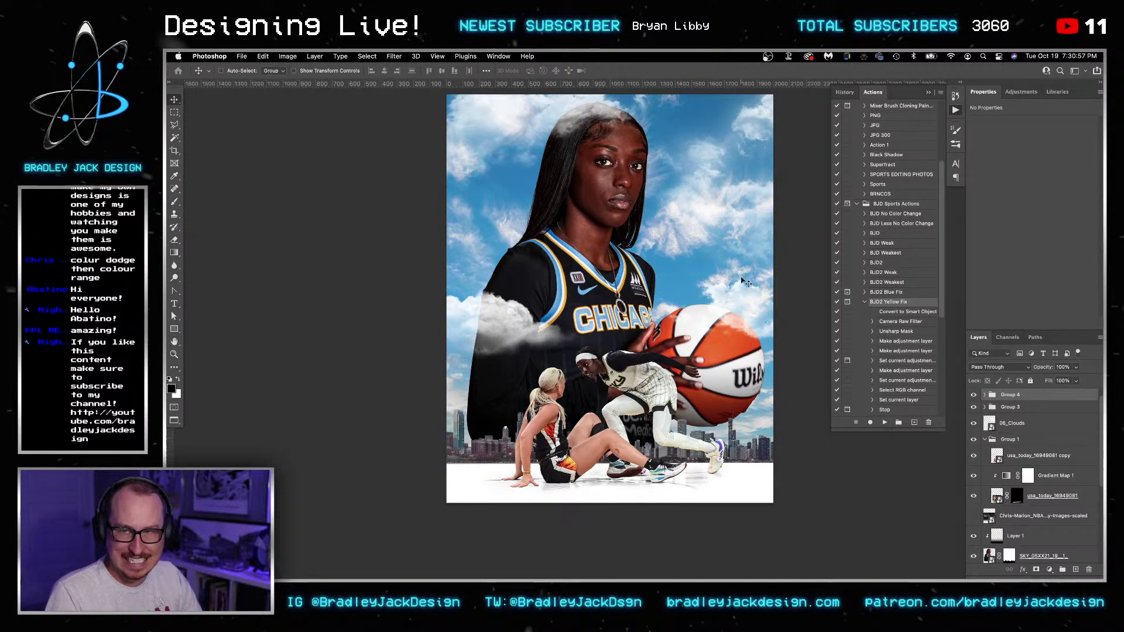
- Set the 08_Clouds copy layer above the basketball to 100% opacity and duplicate it to thicken the cloud
left_click_drag(702, 245, 673, 237)
right_click(734, 305)
left_click(746, 308)
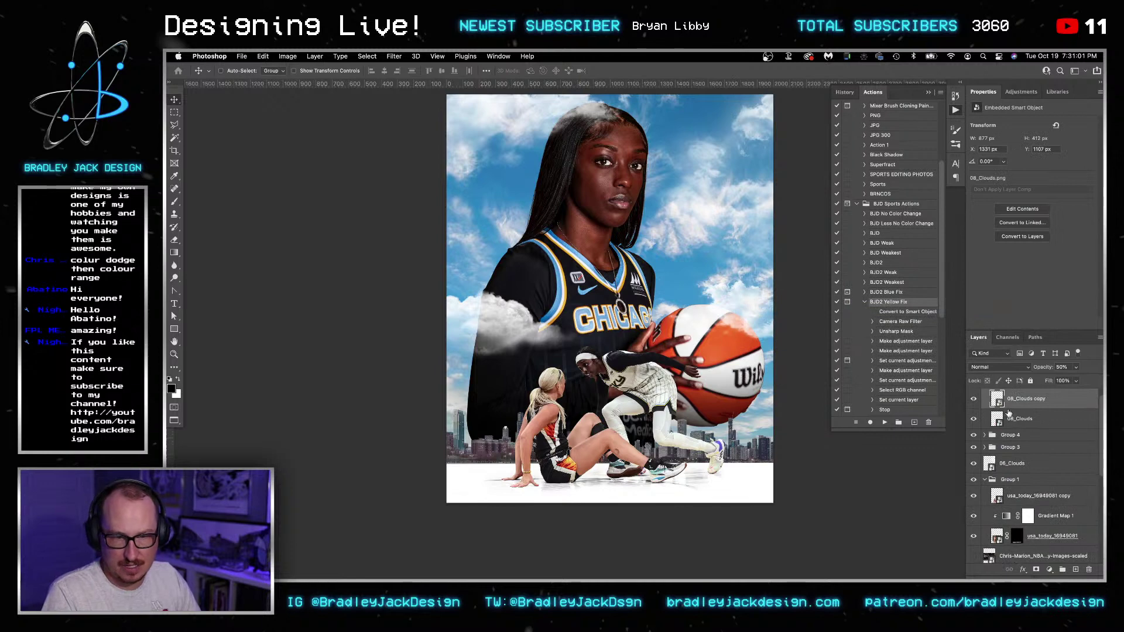
key("0")
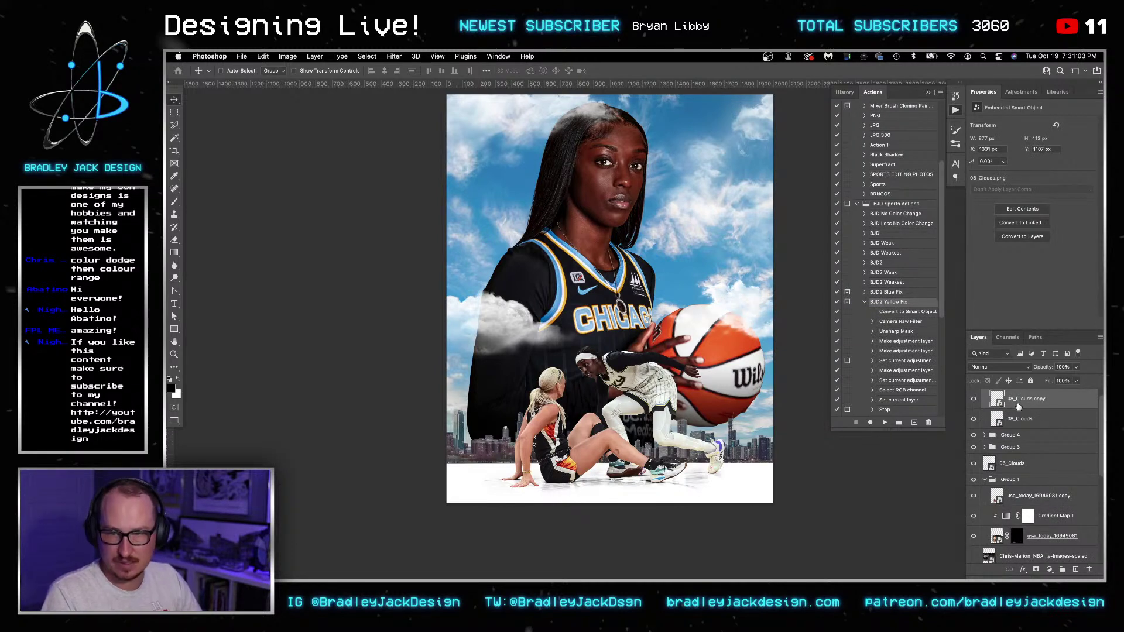
key("super+j")
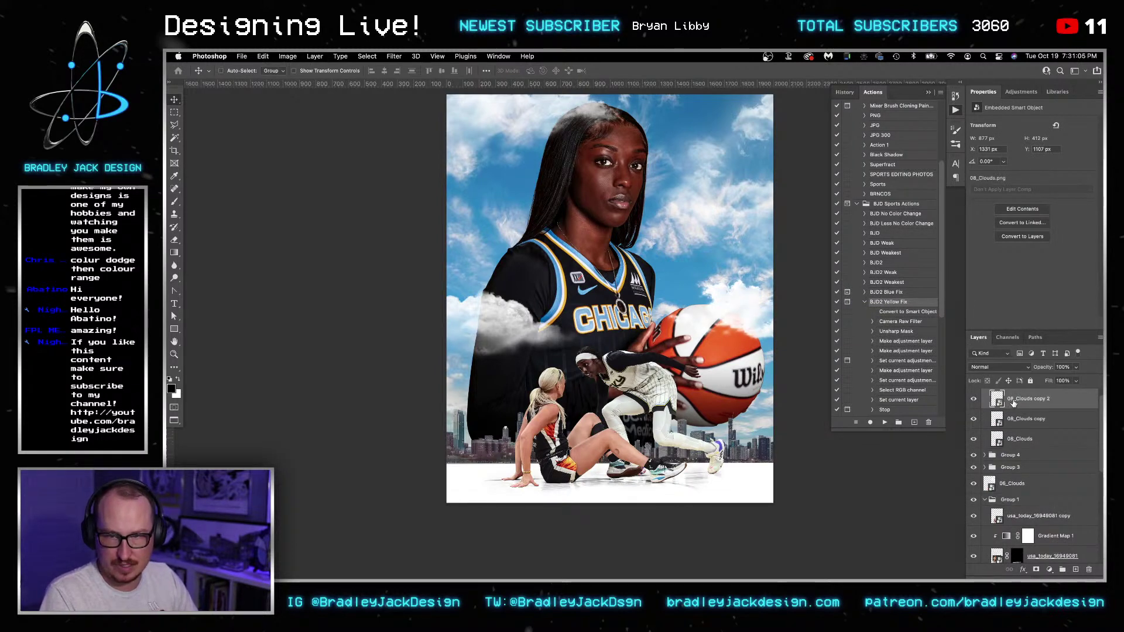
- Add a layer mask to 08_Clouds copy 2 and paint part of that cloud away around the basketball with a soft black brush
left_click(1036, 569)
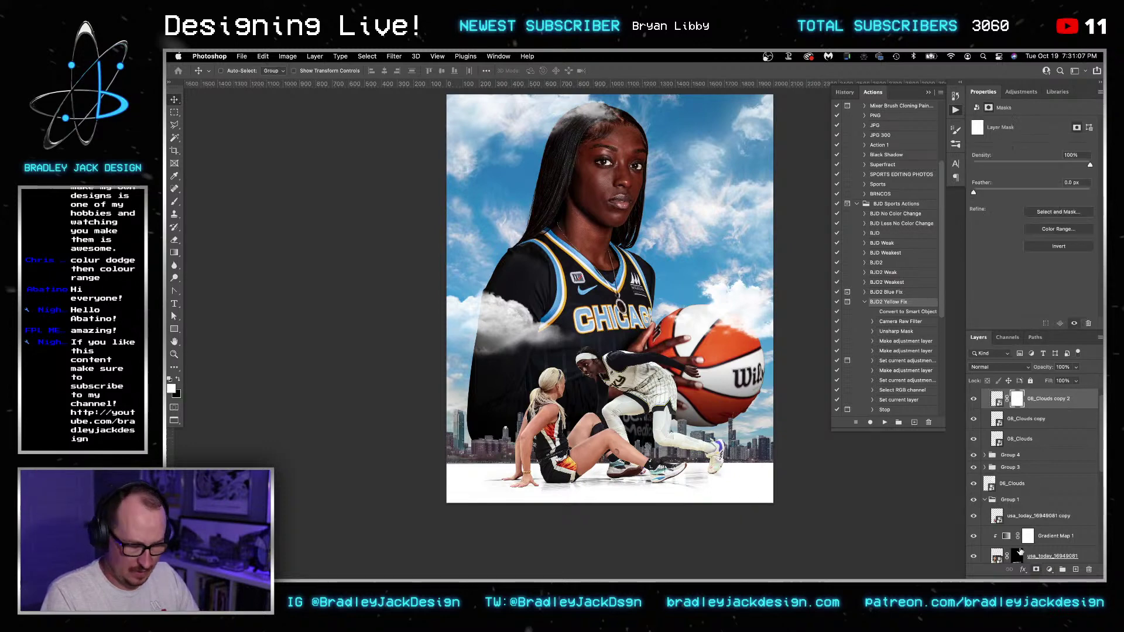
key("b")
key("x")
right_click(765, 305)
double_click(863, 391)
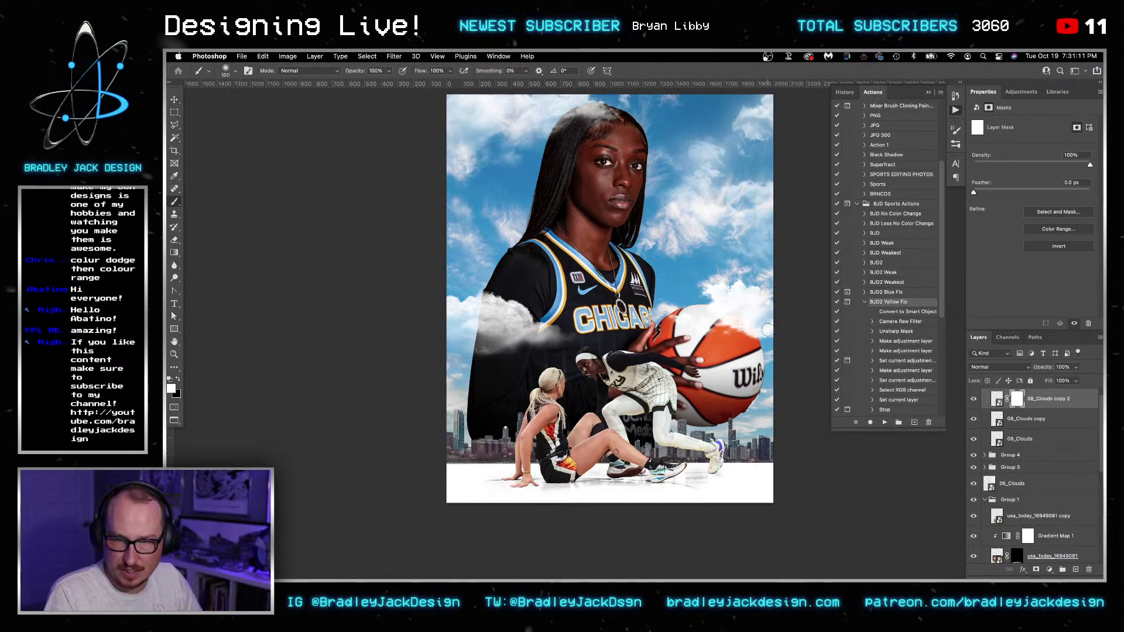
left_click_drag(753, 377, 764, 375)
key("x")
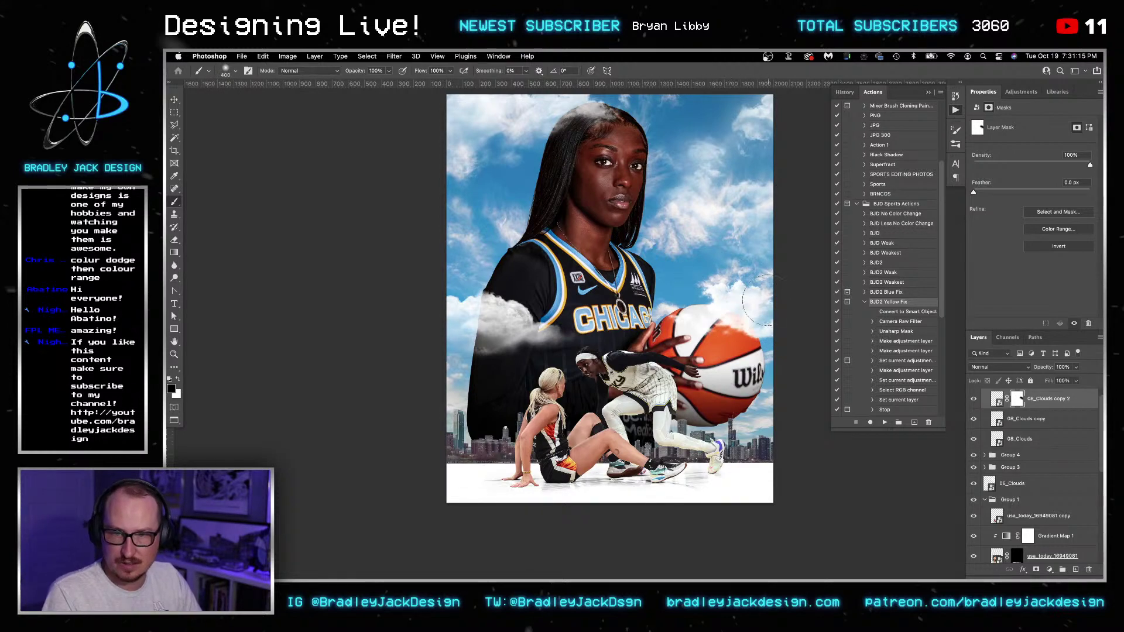
key("x")
key("v")
- Collapse the 08_Clouds group and gather Groups 2, 3 and 4 with the 06_Clouds layer in a group named Clouds
left_click(1022, 439)
left_click(1037, 403, "shift")
scroll(1036, 421, "up", 1)
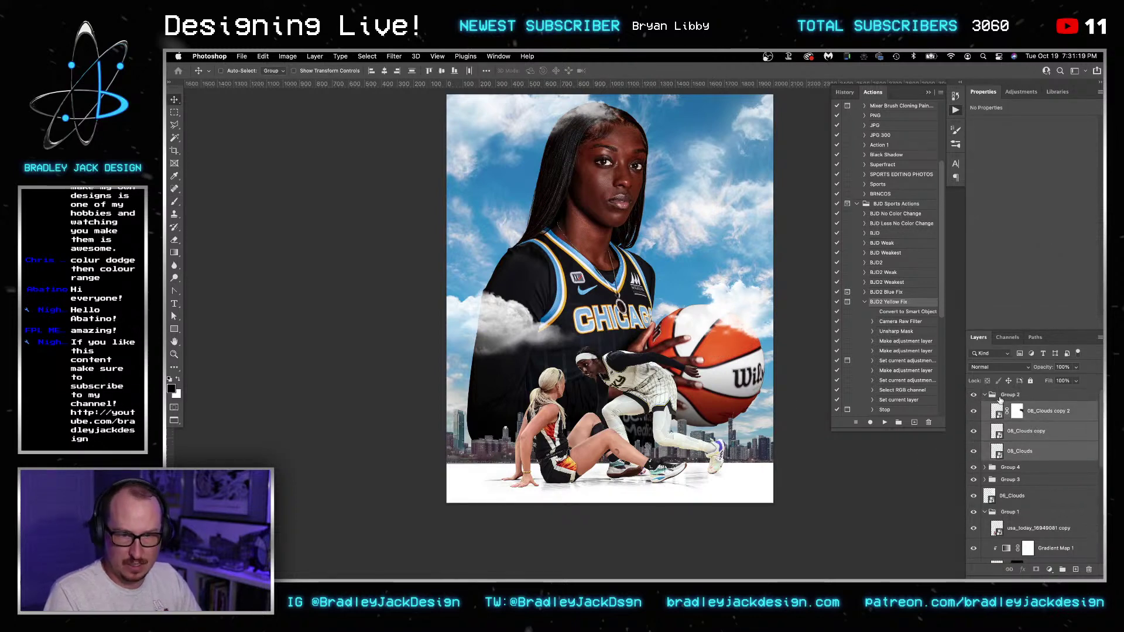
left_click(985, 395)
left_click(1013, 437)
left_click(1012, 397, "shift")
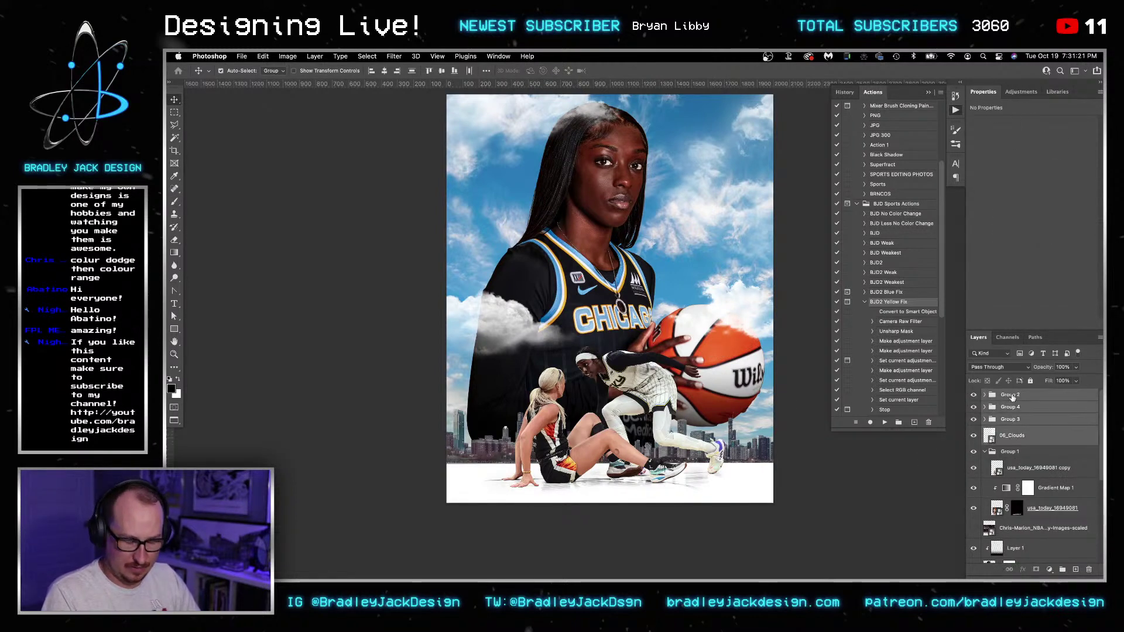
key("ctrl+g")
double_click(1009, 395)
type("Cl")
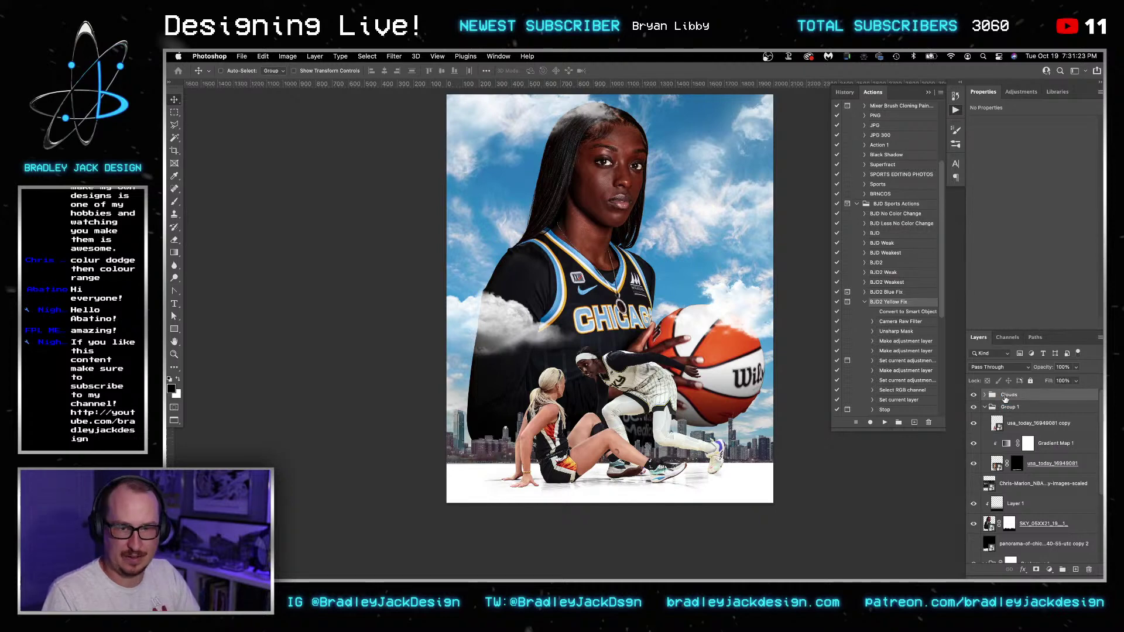
type("ouds")
- Save the poster to the Desktop in Photoshop format as CopperGraphic.psd
key("ctrl+s")
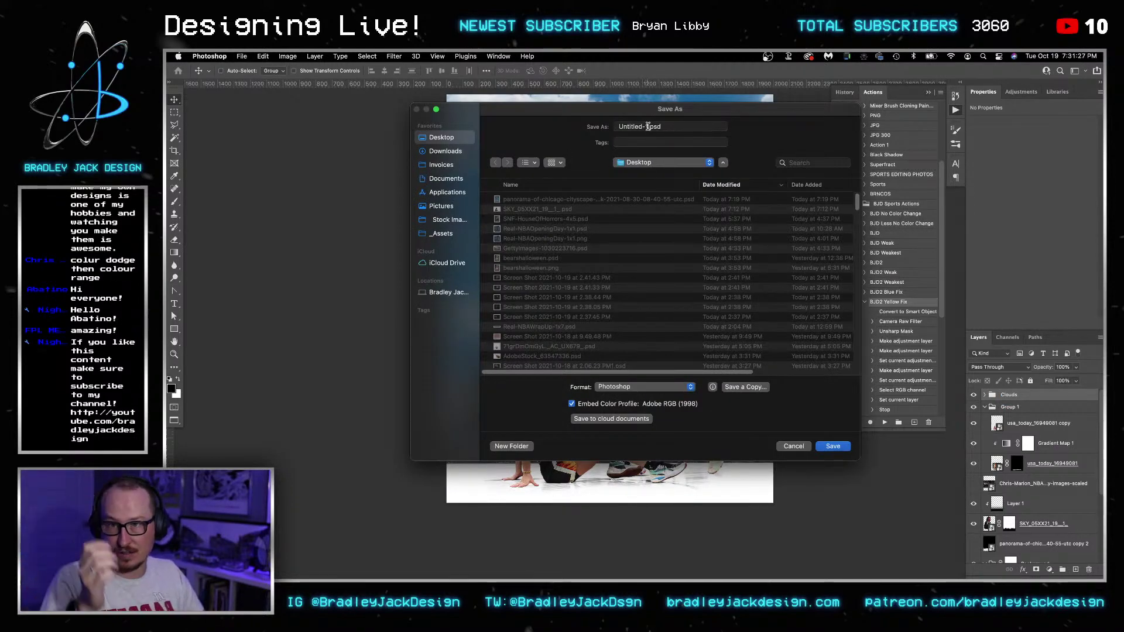
type("CopperGraphic")
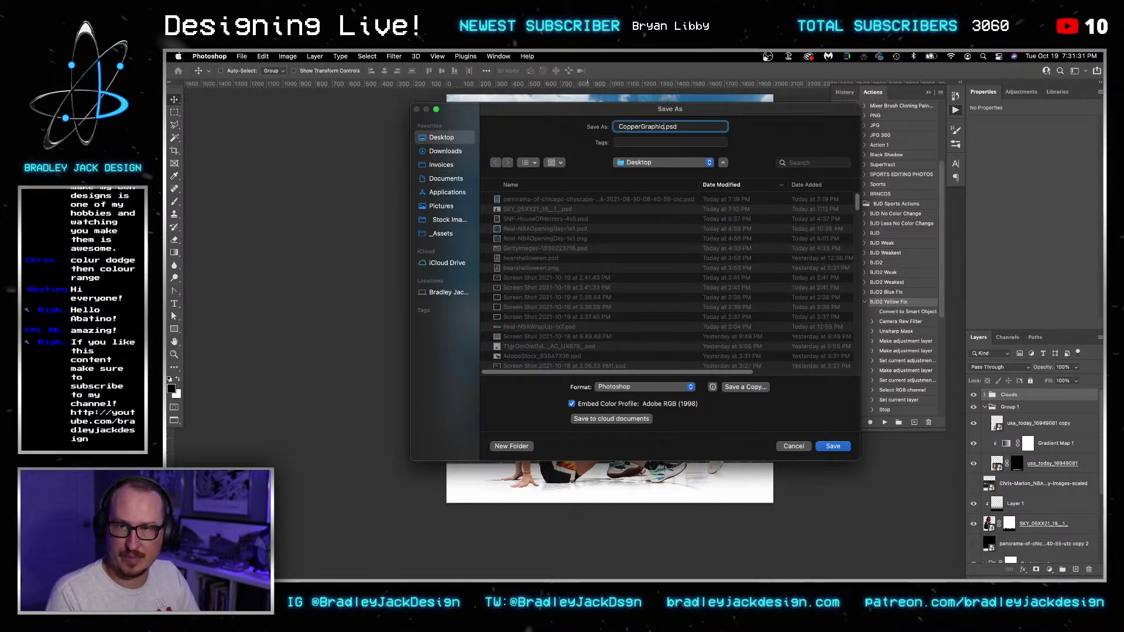
key("Return")
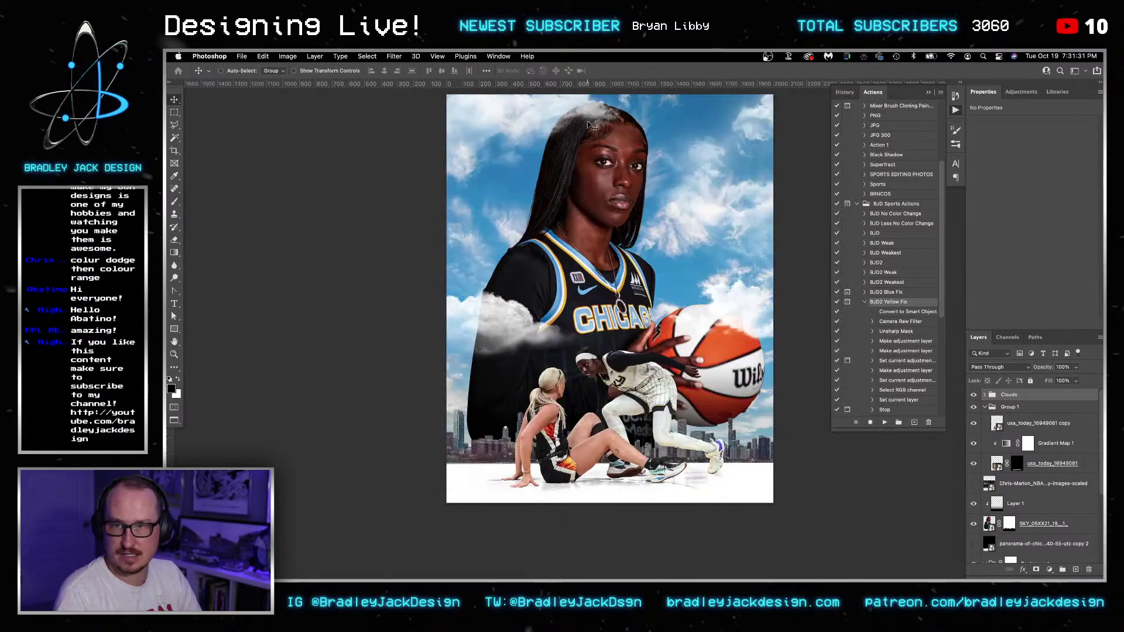
- Open the contents of the large player's SKY_05XX21_19__1_ smart object and edit Layer 0's Camera Raw filter
scroll(1019, 501, "down", 2)
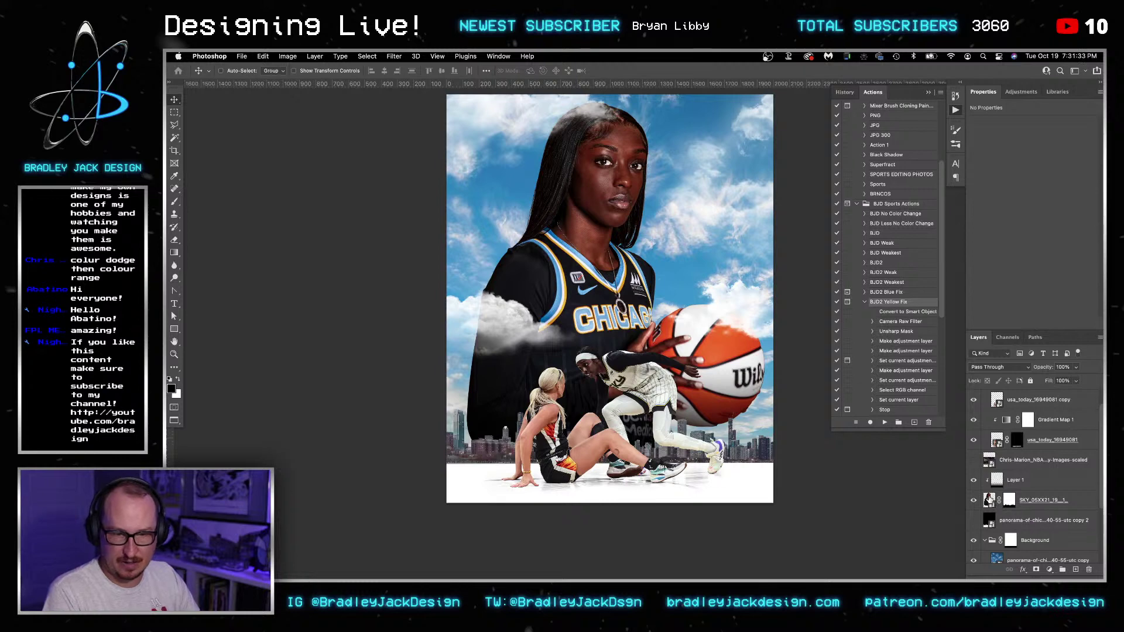
left_click(989, 500)
double_click(989, 500)
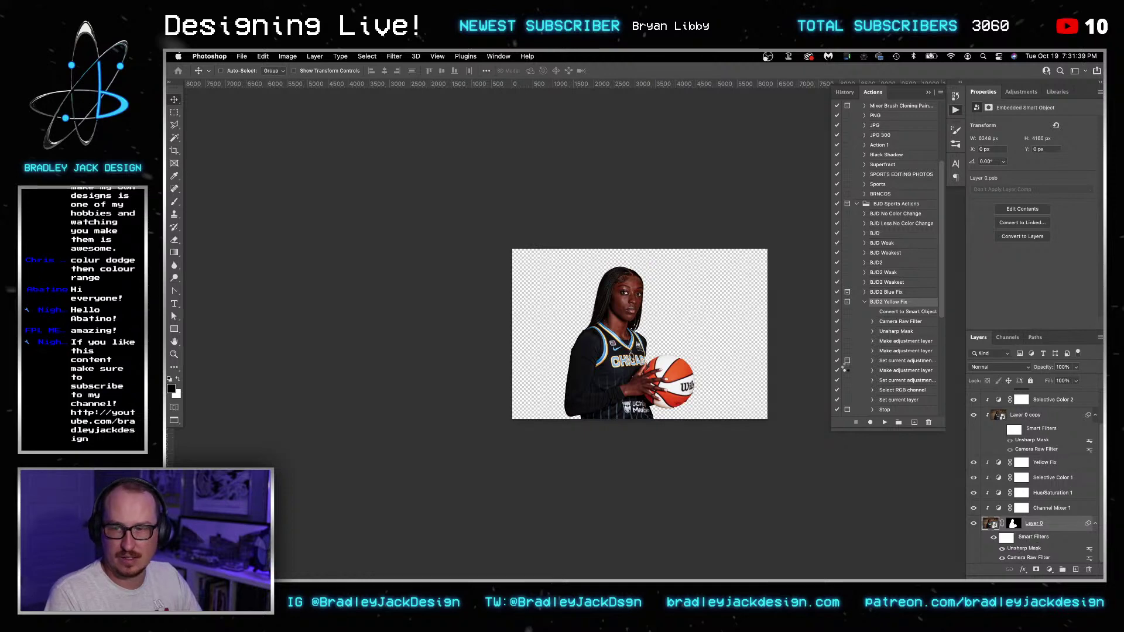
double_click(1028, 557)
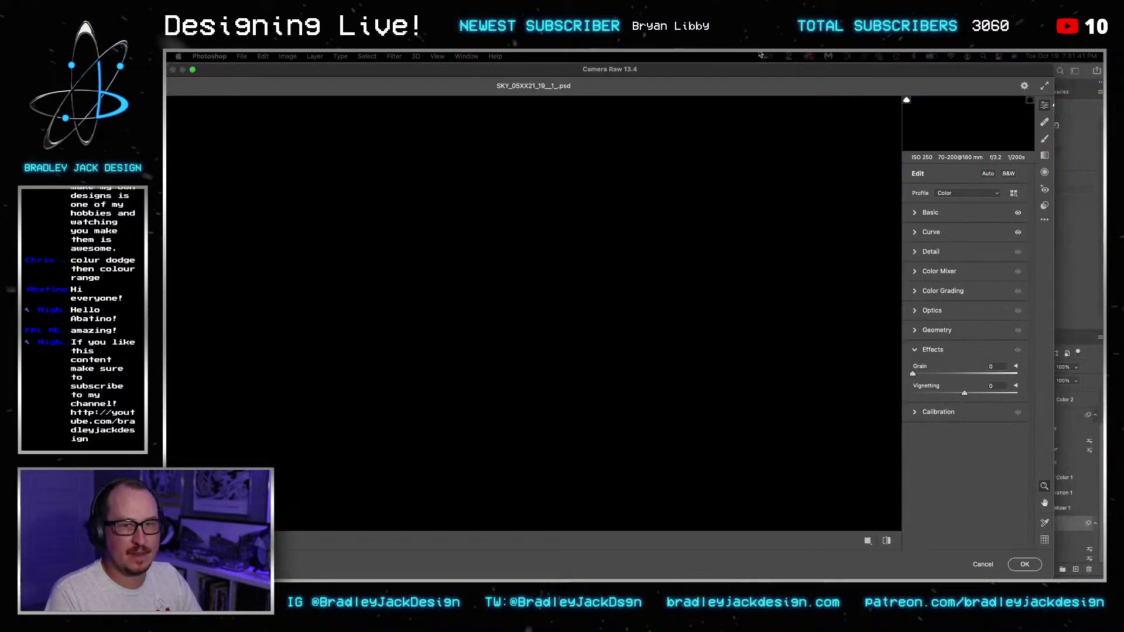
- In the Basic adjustments, set Dehaze to -20 and Clarity to +60
left_click(933, 211)
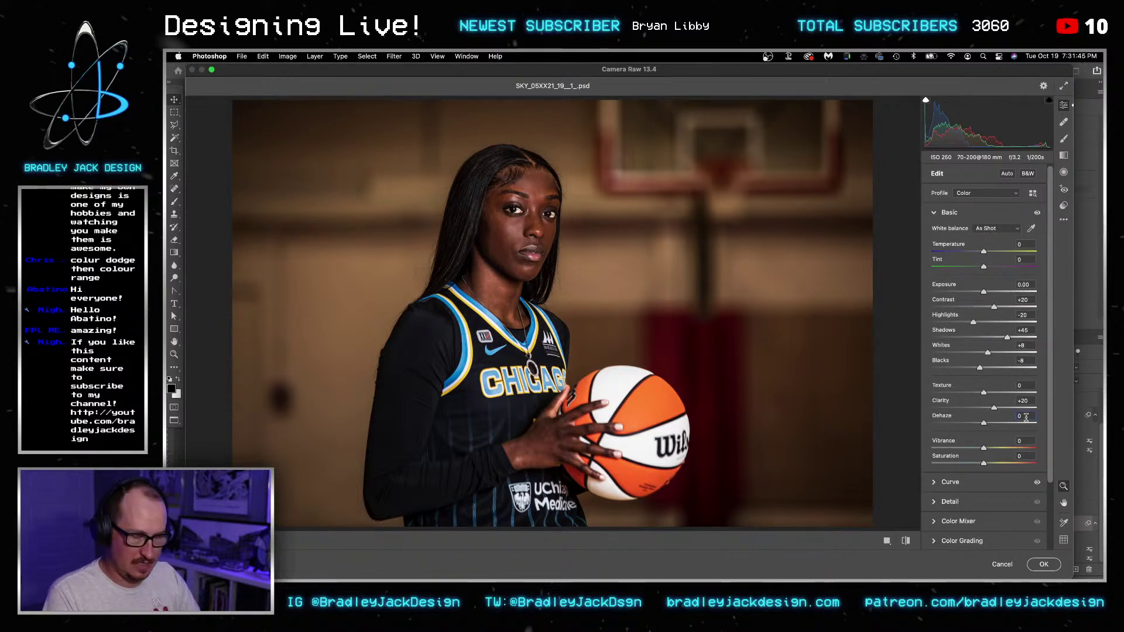
key("BackSpace")
key("BackSpace")
key("BackSpace")
key("BackSpace")
type("-20")
key("shift+Tab")
key("shift+Up")
key("shift+Up")
key("shift+Up")
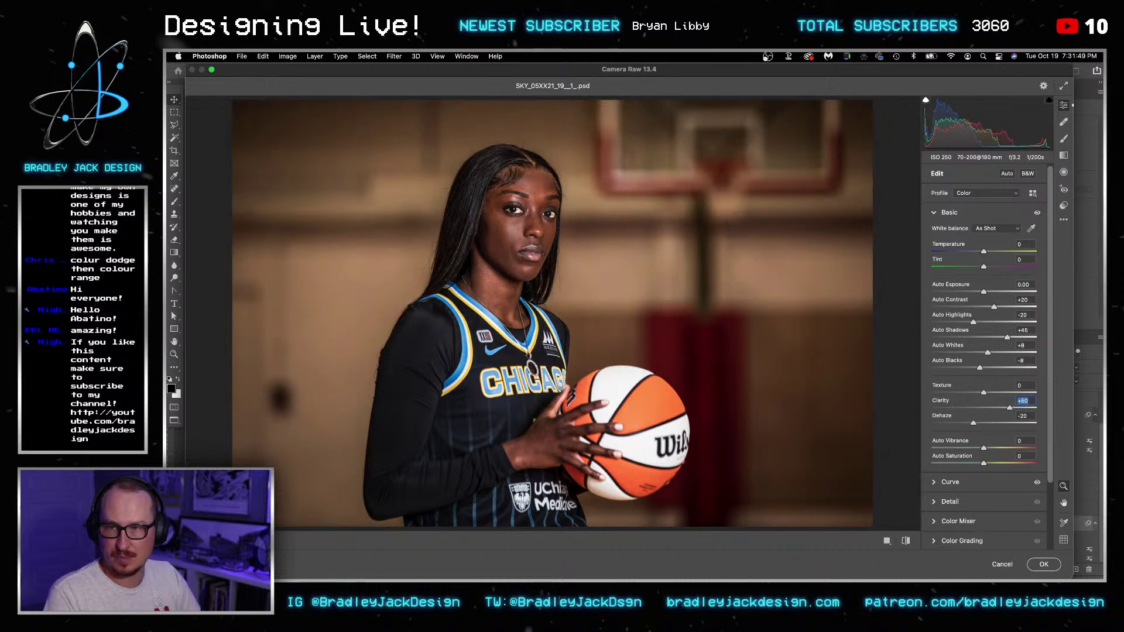
key("shift+Up")
- Set Contrast to +50, apply the Camera Raw filter, and save and close the smart object's contents
key("shift+Tab")
key("shift+Tab")
key("shift+Tab")
key("shift+Up")
key("shift+Up")
key("shift+Up")
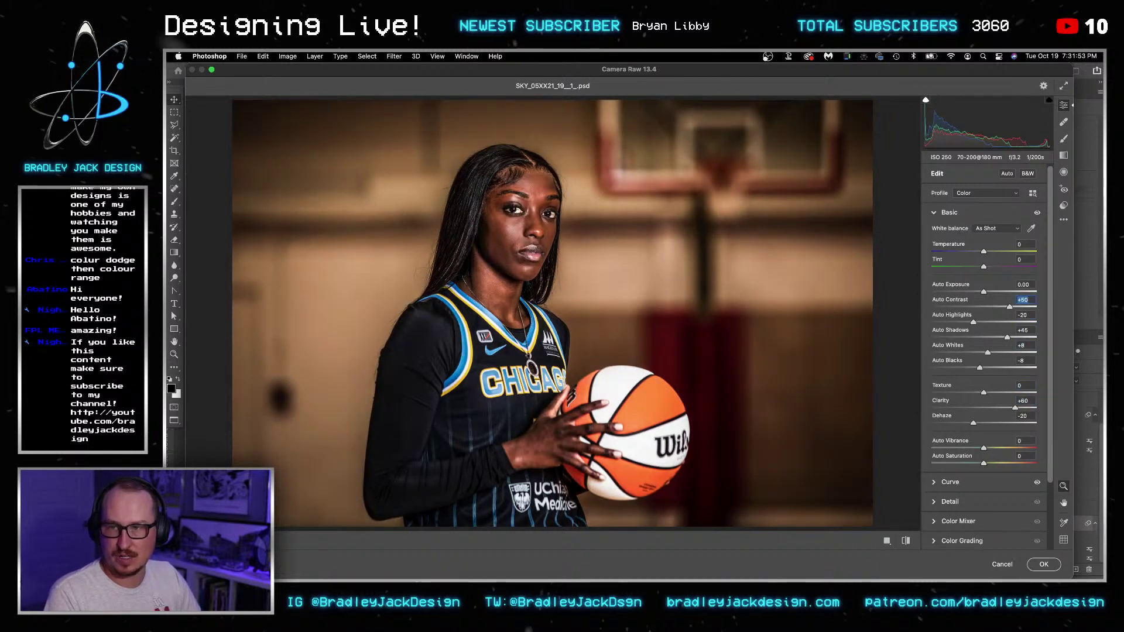
key("Return")
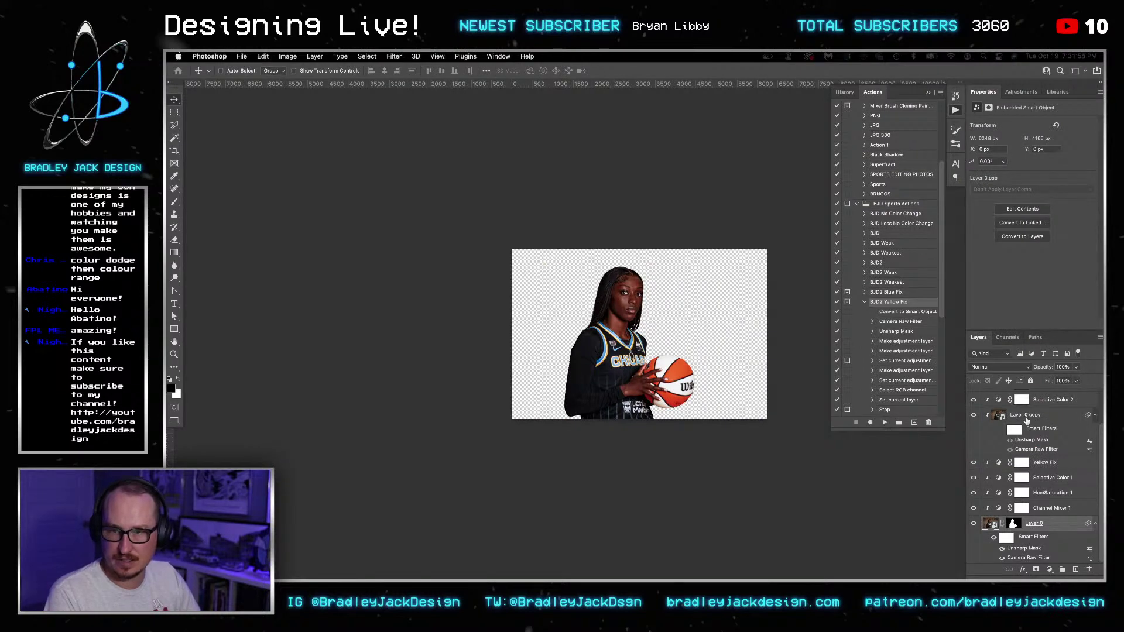
key("super+w")
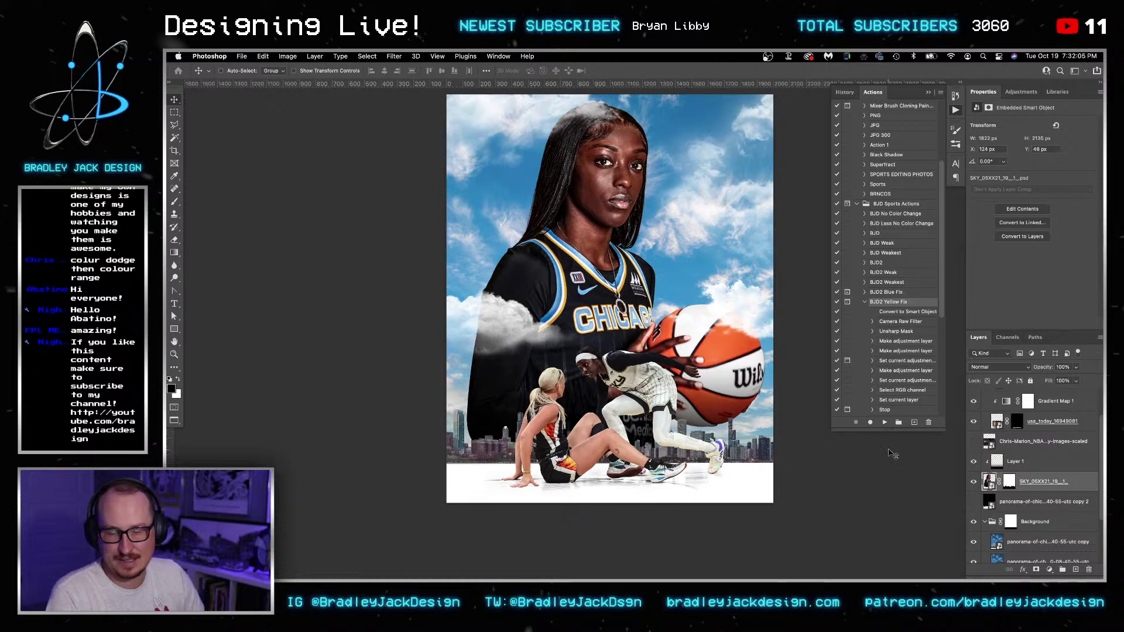
- With Layer 1 active, load the large player's outline as a selection and contract it by 2 px
left_click(1029, 465)
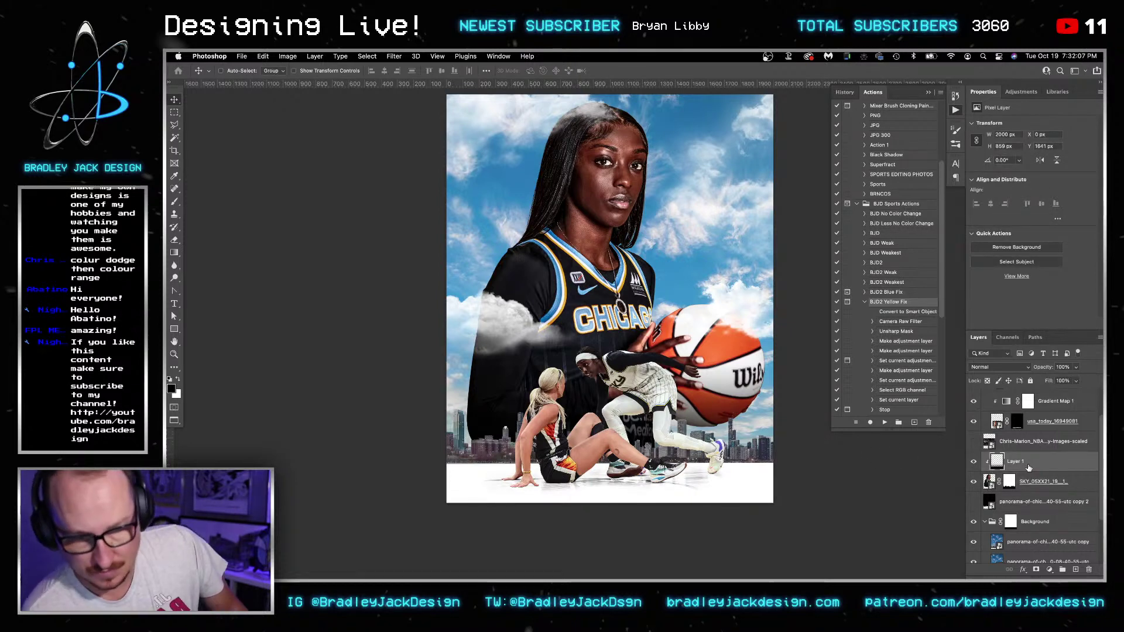
left_click(997, 462, "super")
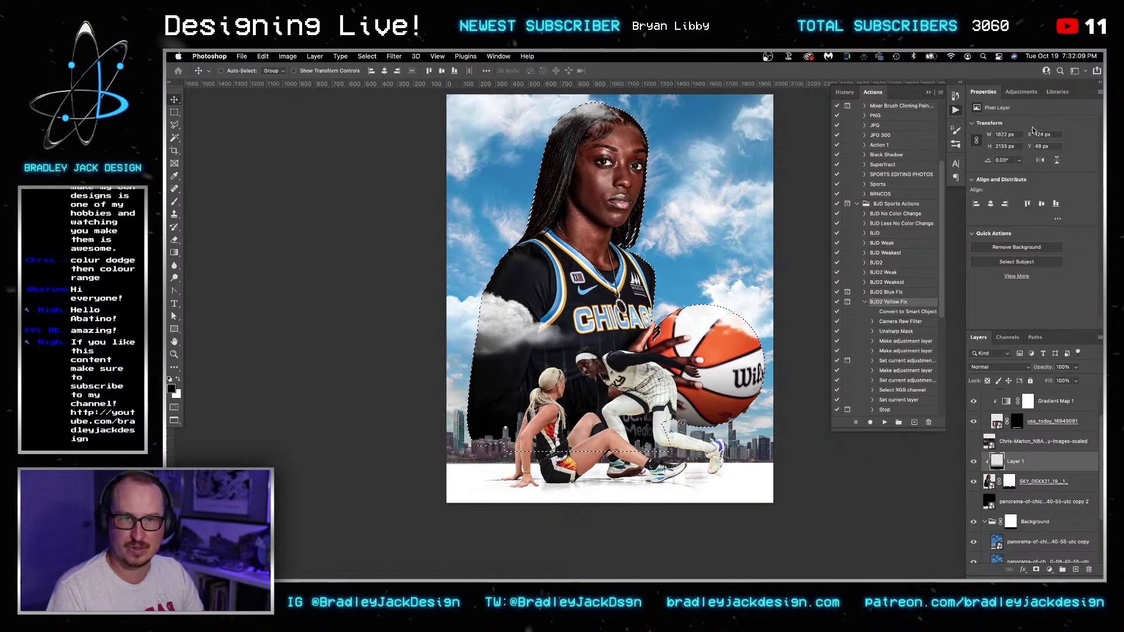
left_click(1021, 92)
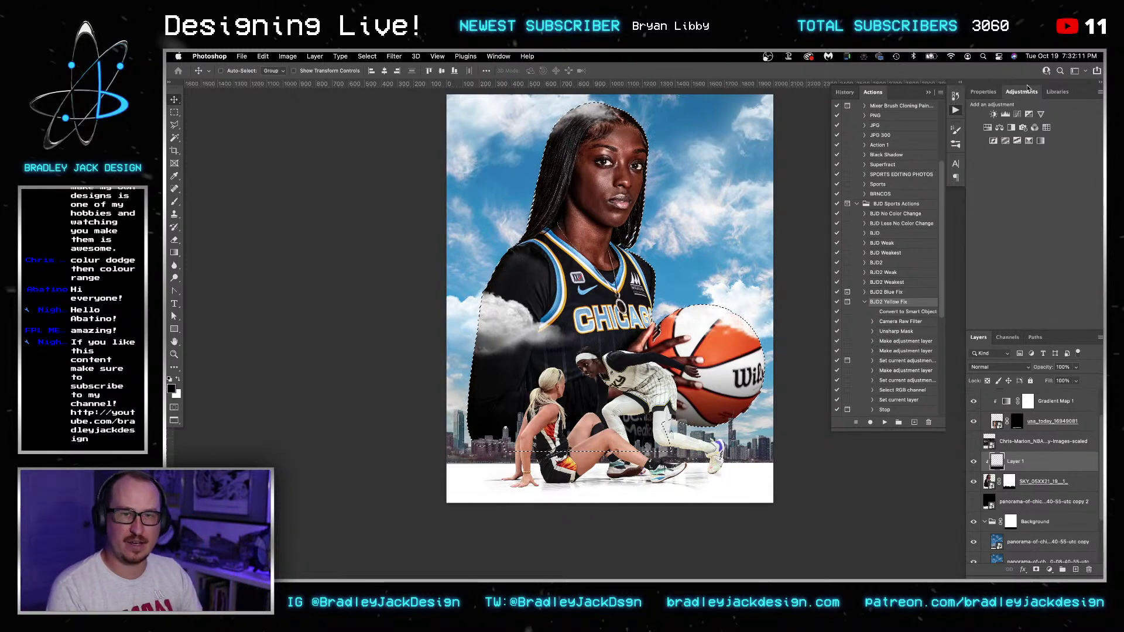
left_click(1016, 114)
key("super+z")
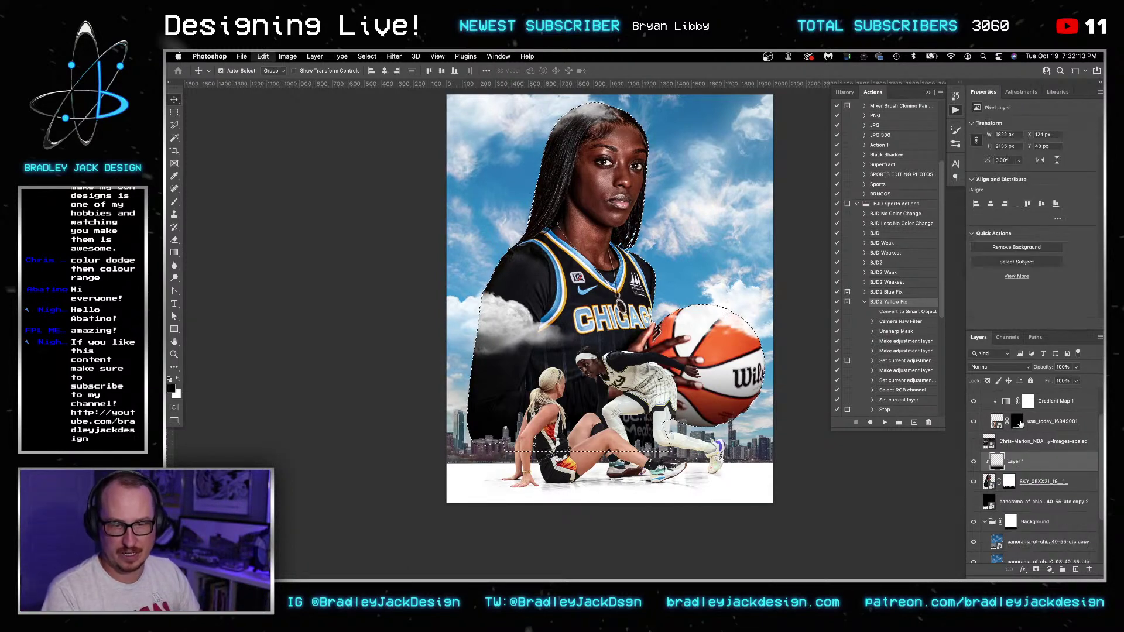
left_click(367, 56)
mouse_move(451, 206)
left_click(527, 227)
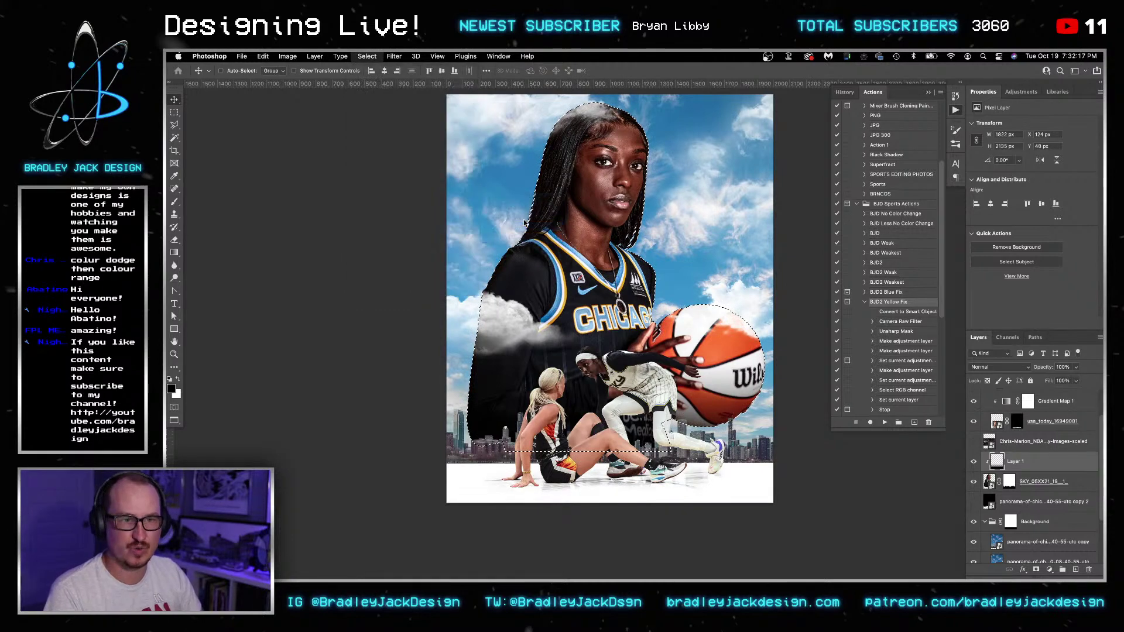
key("Return")
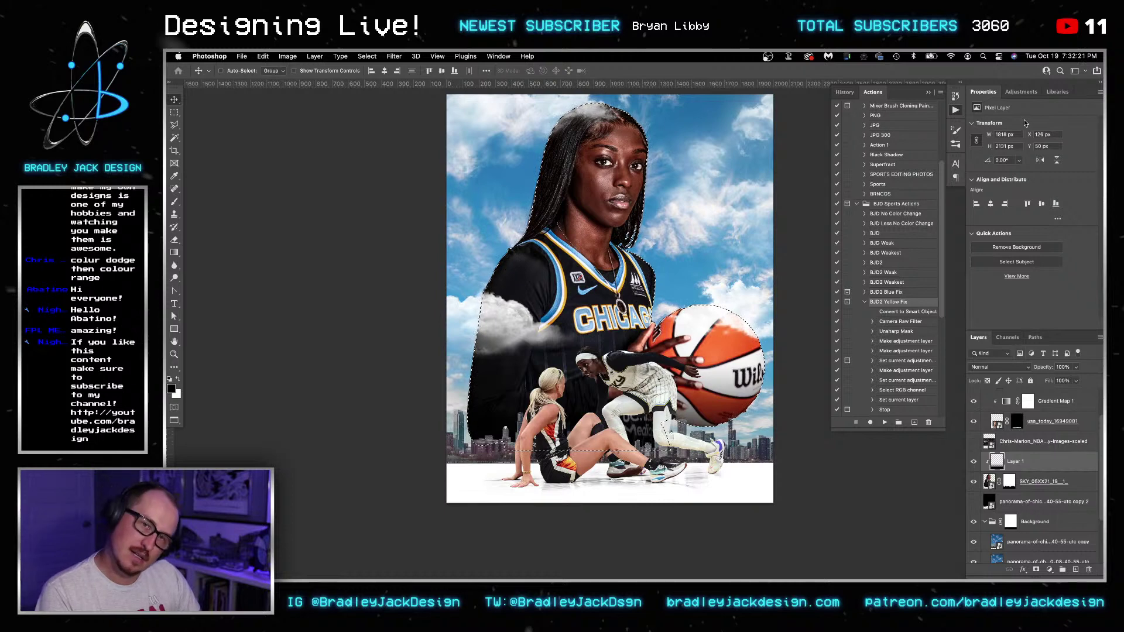
- Add a Curves adjustment from the selection, clip it to the large player, and raise the RGB black point to output 96
left_click(1022, 92)
left_click(1018, 114)
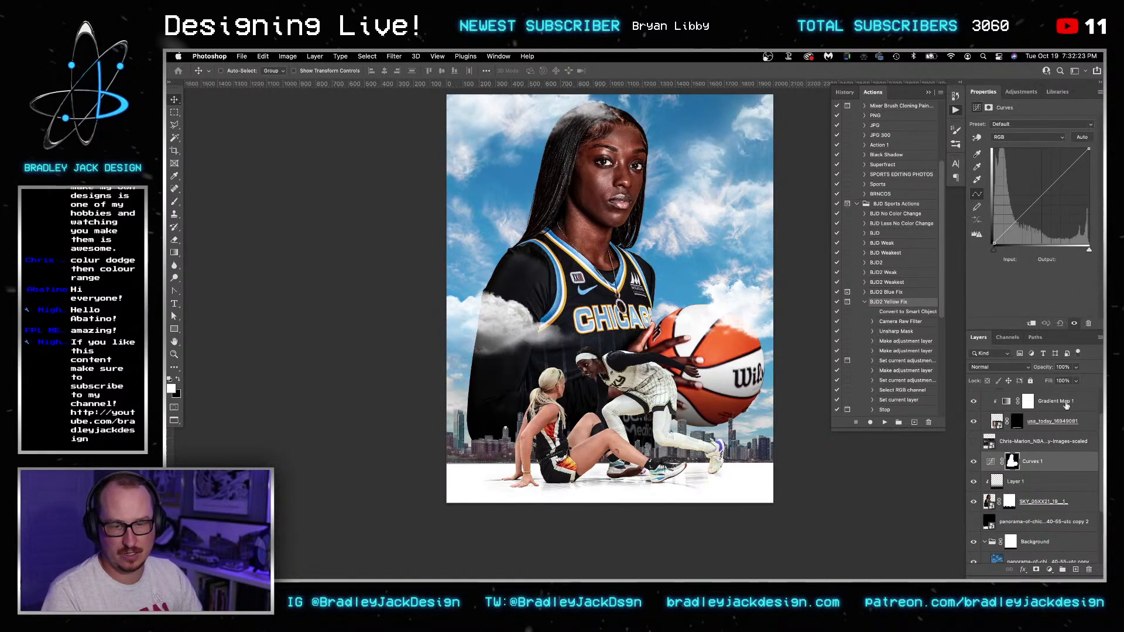
left_click(1019, 470, "alt")
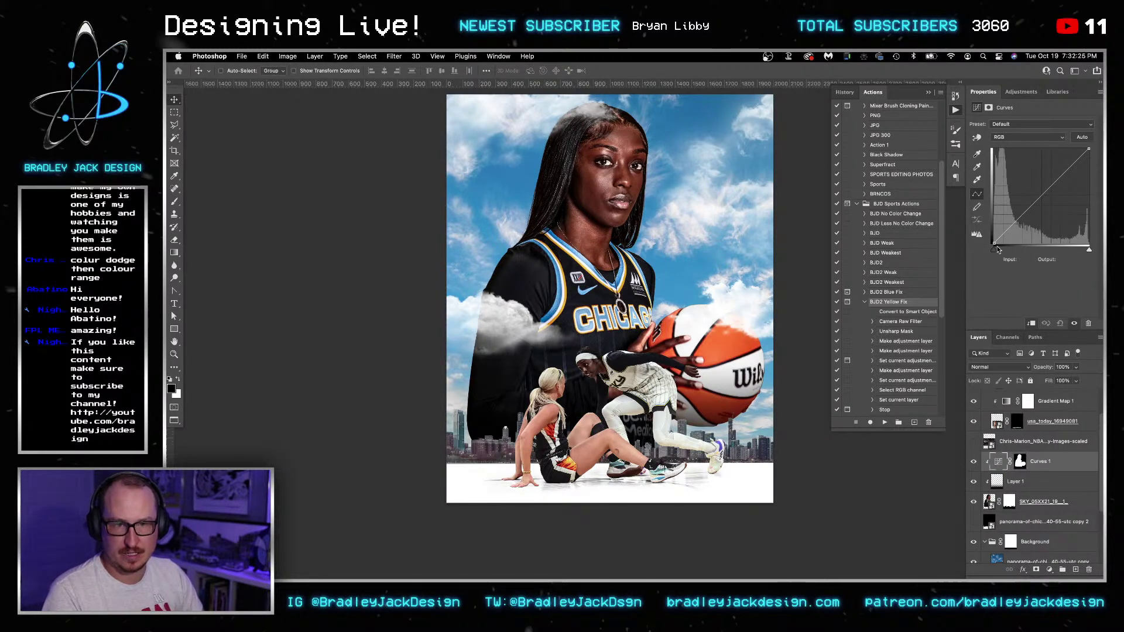
left_click_drag(994, 243, 991, 206)
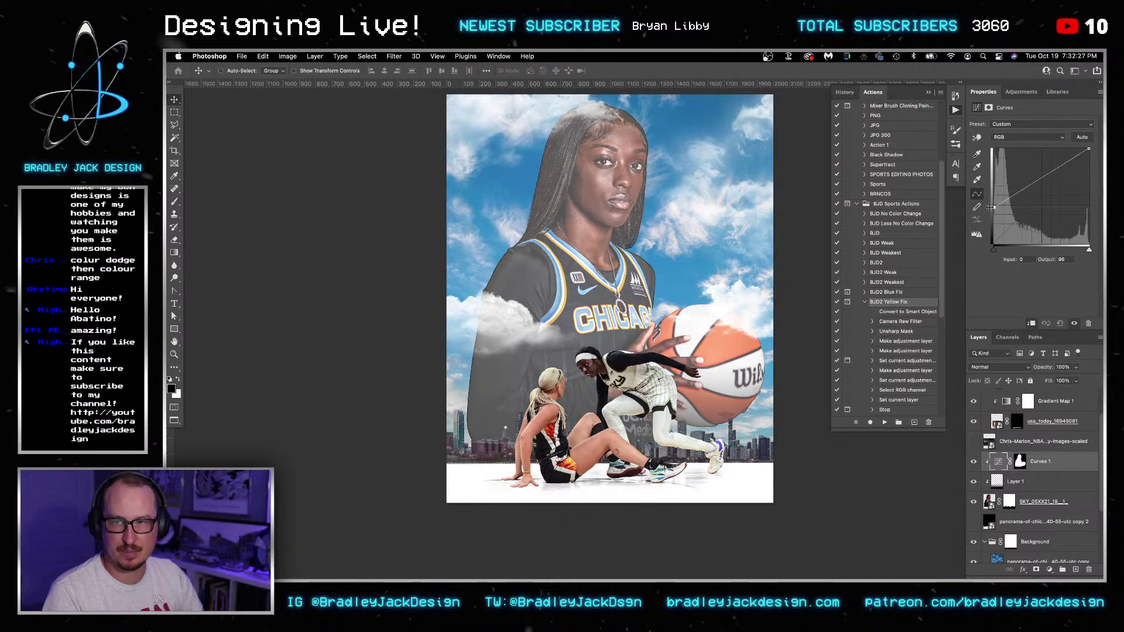
- Tint the Curves shadows blue by raising the Blue channel's black point and moving the Red channel's to about input 21
left_click(1009, 140)
left_click(1013, 167)
left_click(993, 244)
left_click_drag(991, 233, 991, 230)
left_click(1013, 138)
left_click(1002, 118)
left_click_drag(994, 245, 1002, 242)
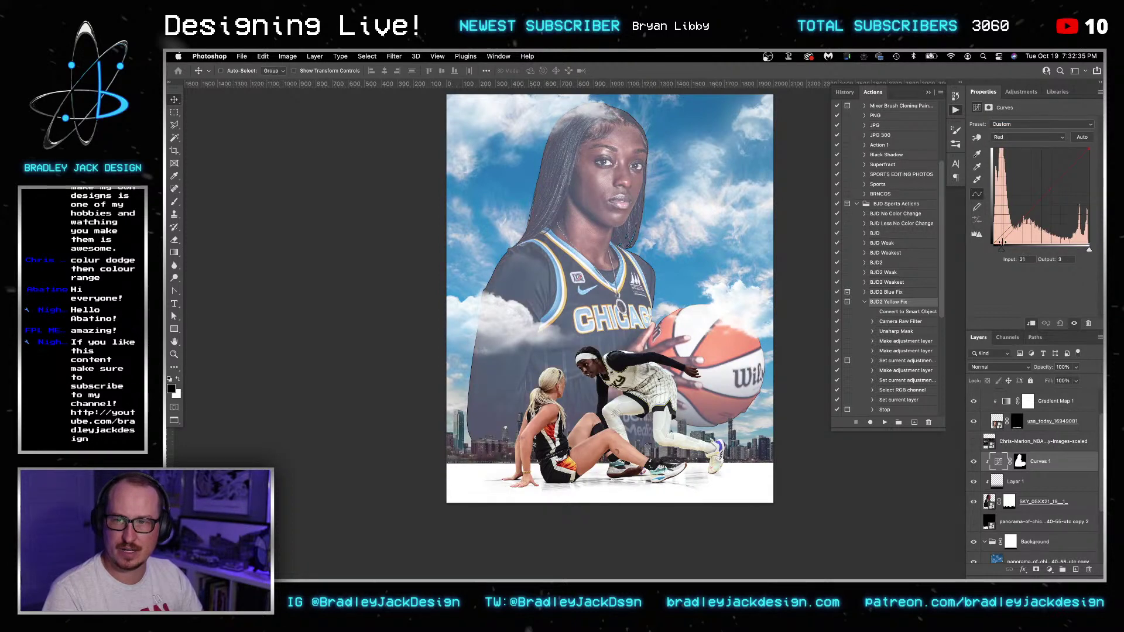
- Invert the Curves 1 mask to limit the effect to the player's edges and feather it by about 4.6 px
left_click(1022, 462)
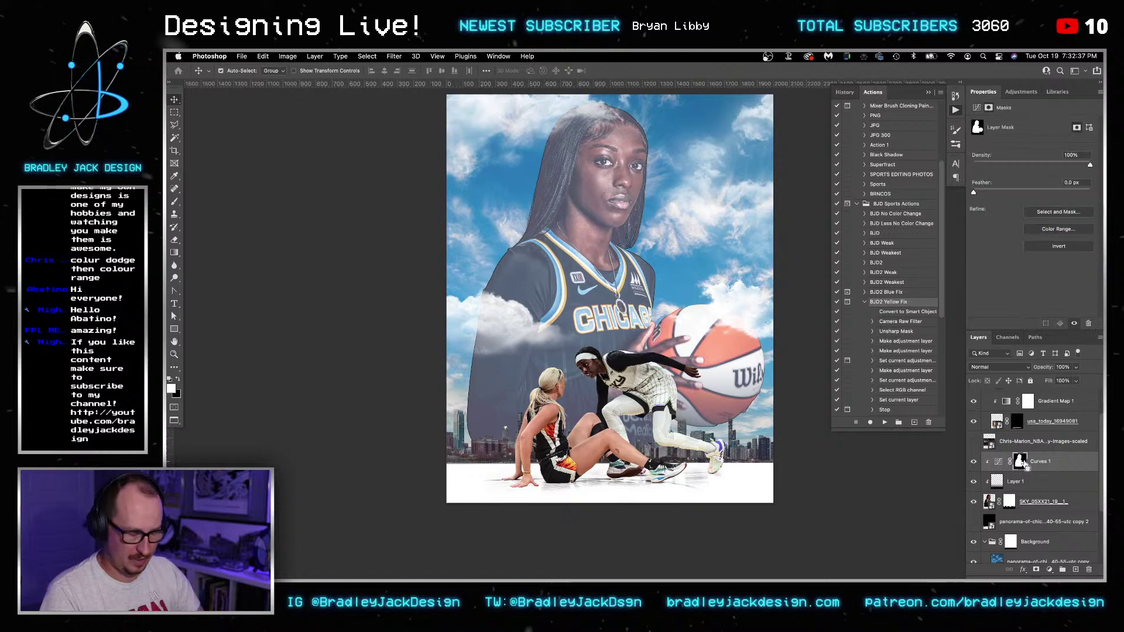
key("super+i")
left_click(1036, 462)
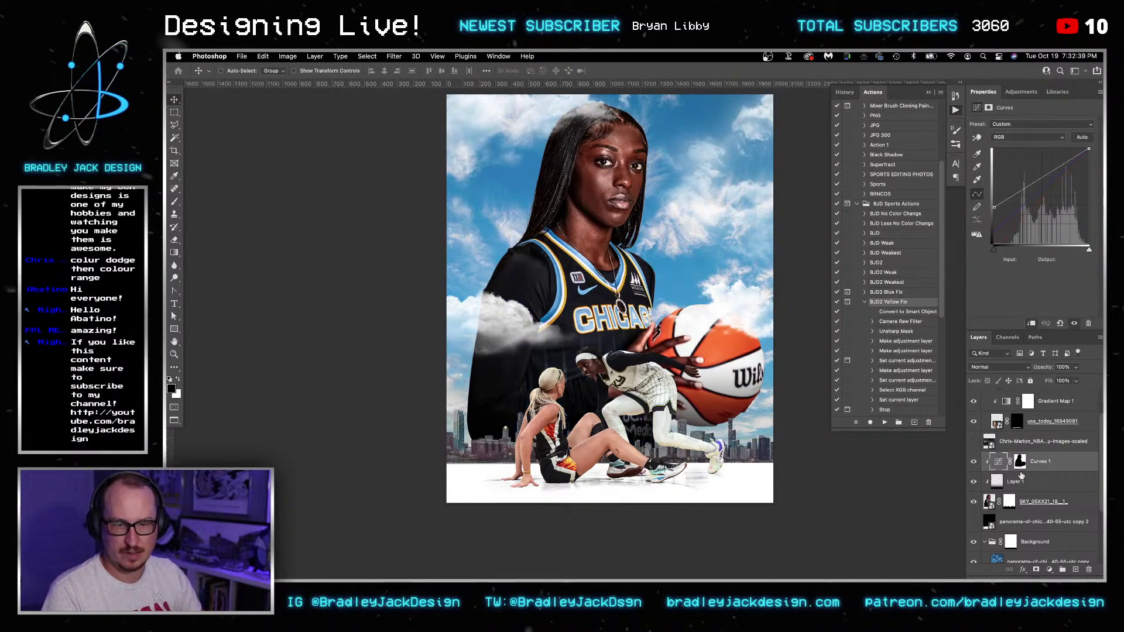
left_click(1019, 462)
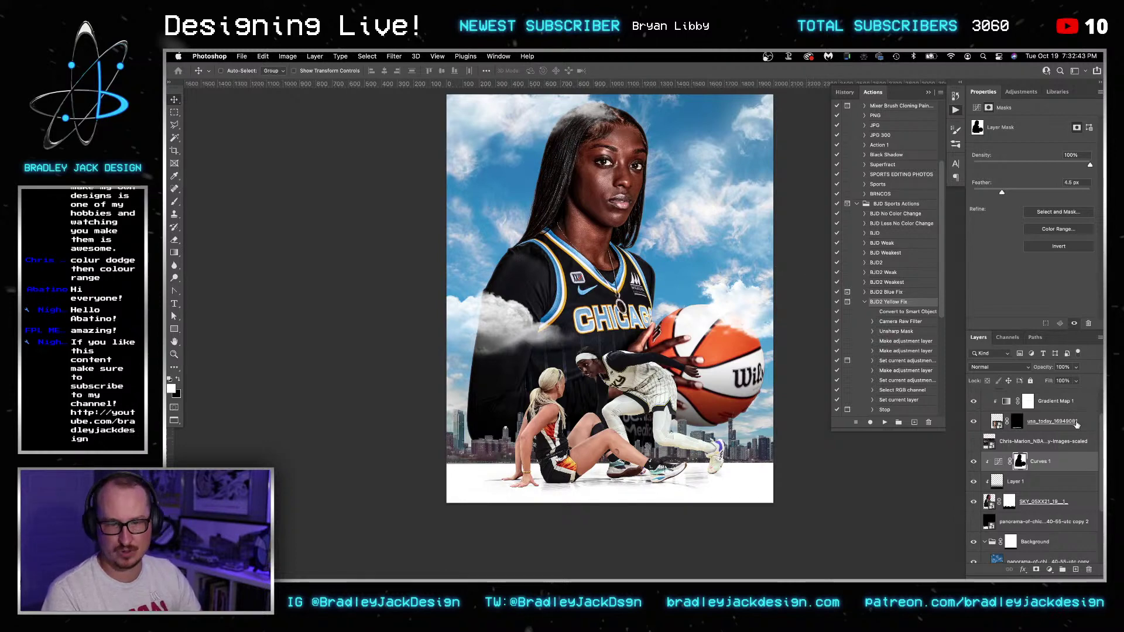
- Duplicate the Curves 1 adjustment, clip the copy to the large player, and hide the copy
key("super+j")
left_click(1039, 468, "alt")
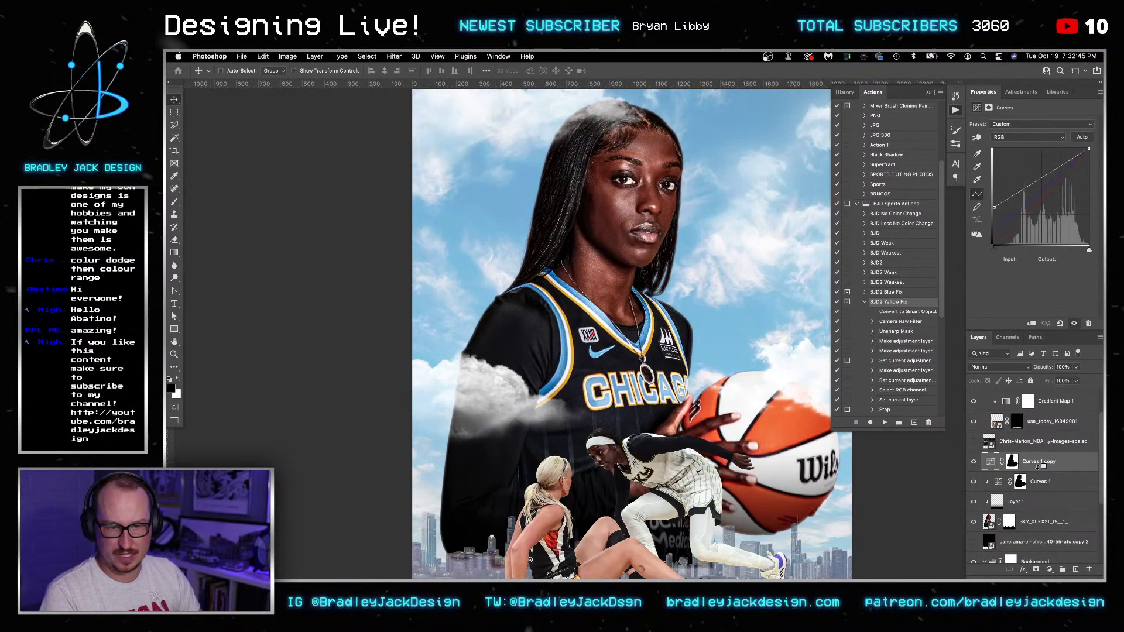
left_click(1039, 468, "alt")
left_click(976, 466)
- In the blending options of Curves 1, split the Underlying Layer black slider to 0 / 55
double_click(1068, 483)
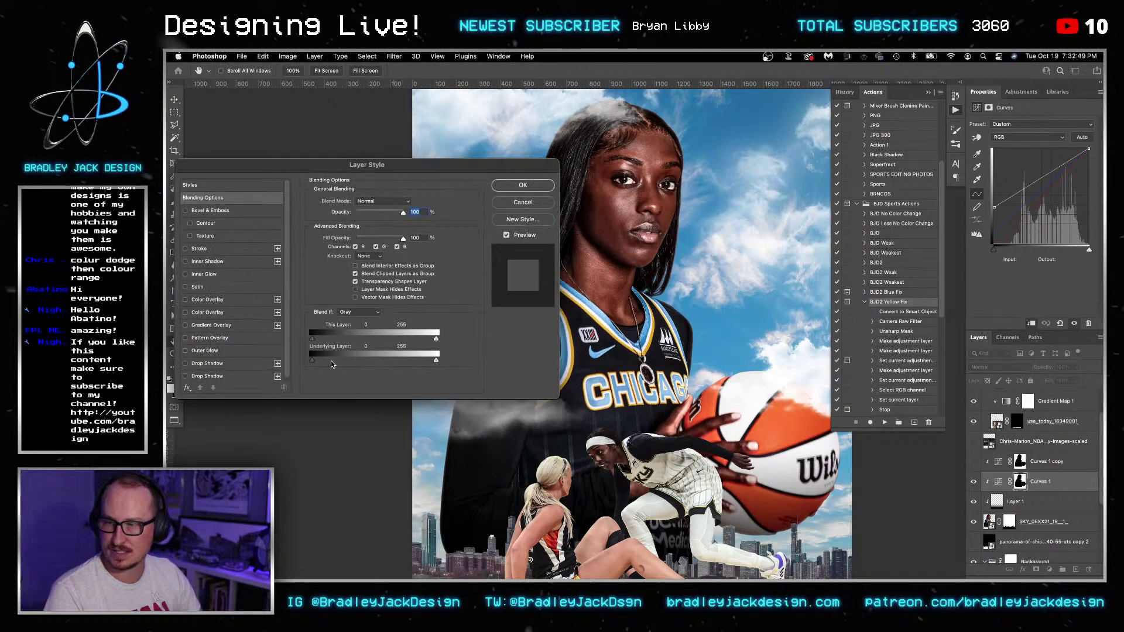
left_click_drag(312, 360, 340, 360)
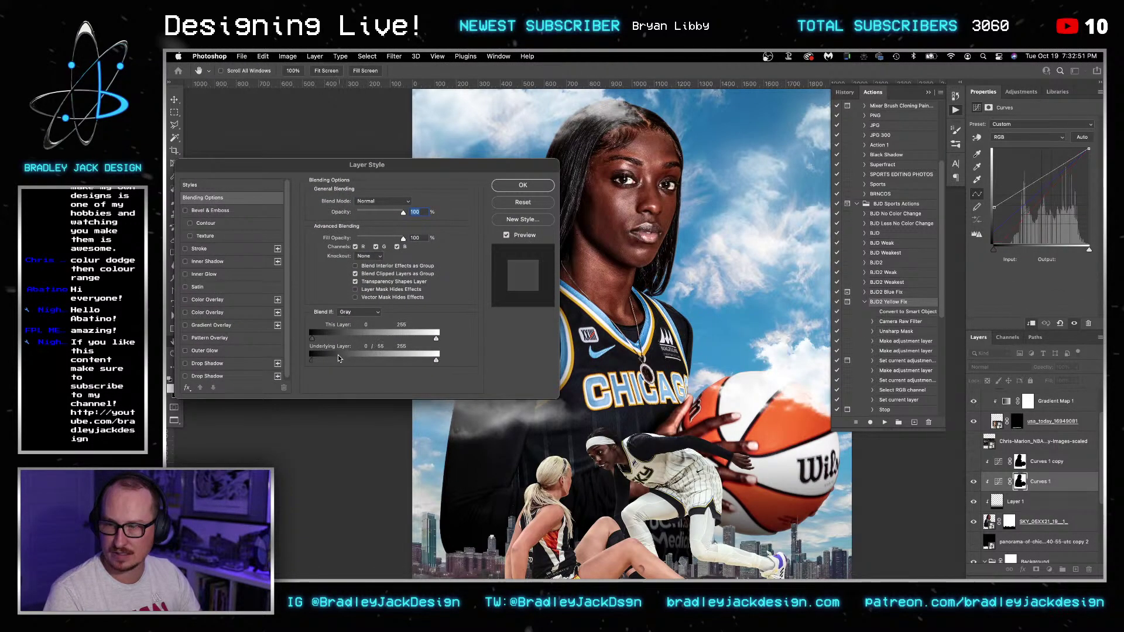
key("Return")
- Compare the player's edges with Curves 1 repeatedly hidden and shown
left_click(973, 482)
left_click(973, 481)
left_click(973, 482)
left_click(973, 482)
left_click(974, 482)
left_click(974, 482)
left_click(974, 482)
left_click(974, 482)
left_click(974, 481)
left_click(974, 482)
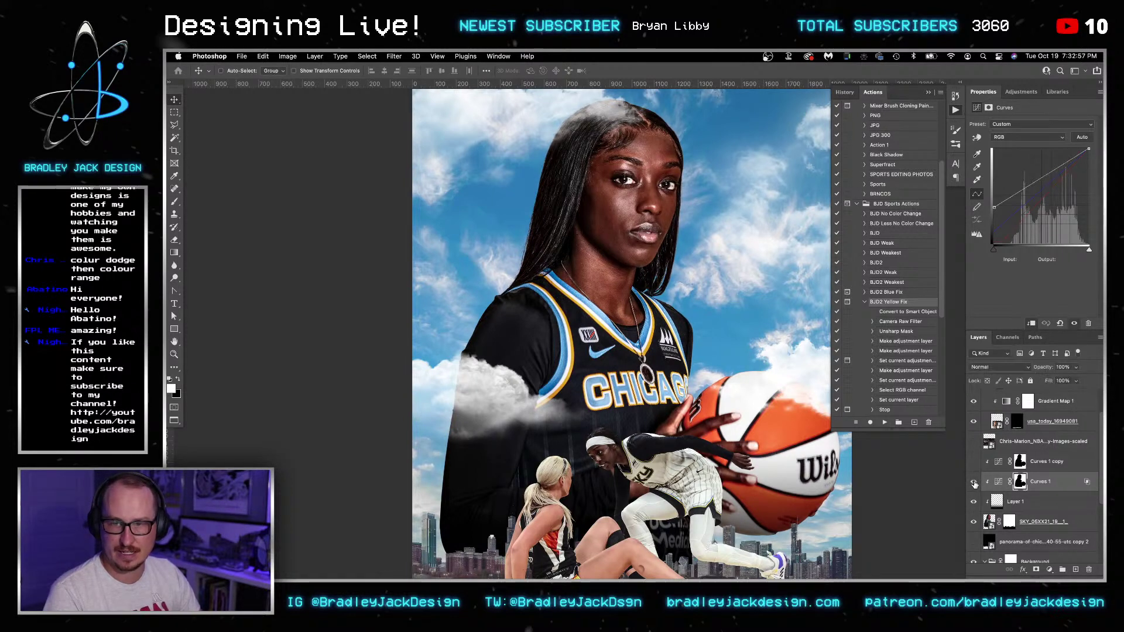
- Show Curves 1 copy and split its Underlying Layer black slider slightly in the blending options
left_click(1041, 463)
left_click(973, 461)
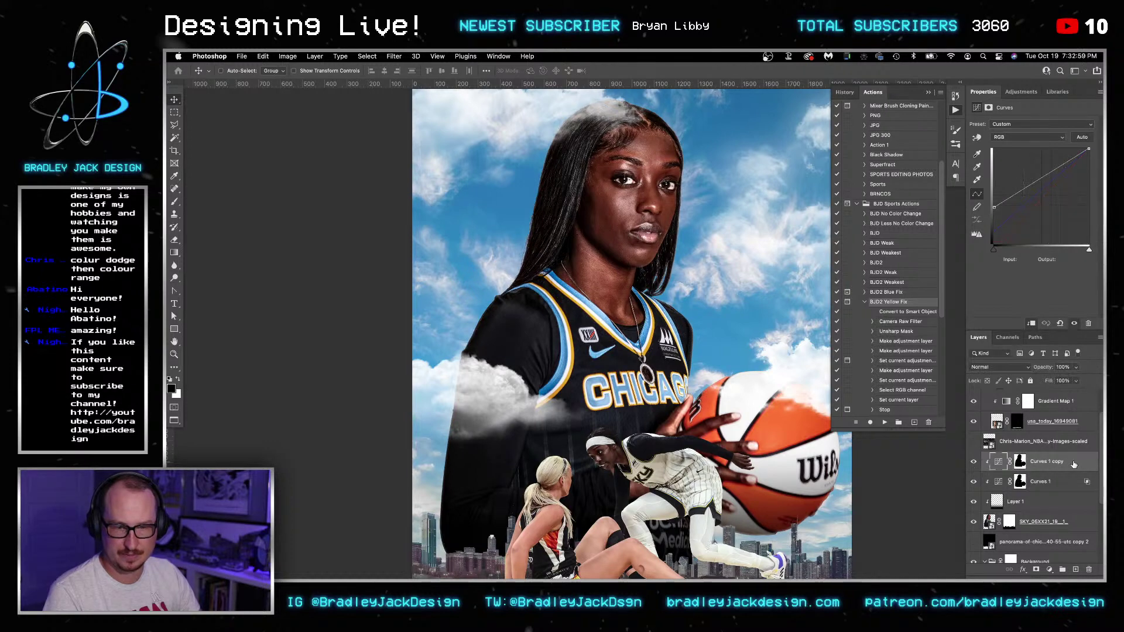
double_click(1069, 461)
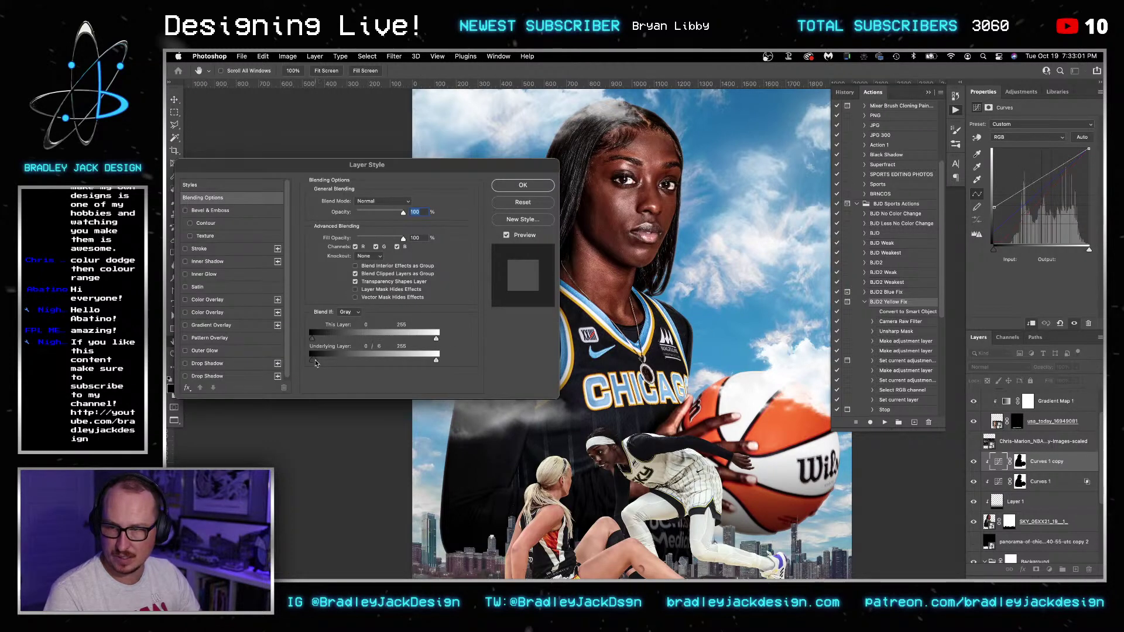
key("Return")
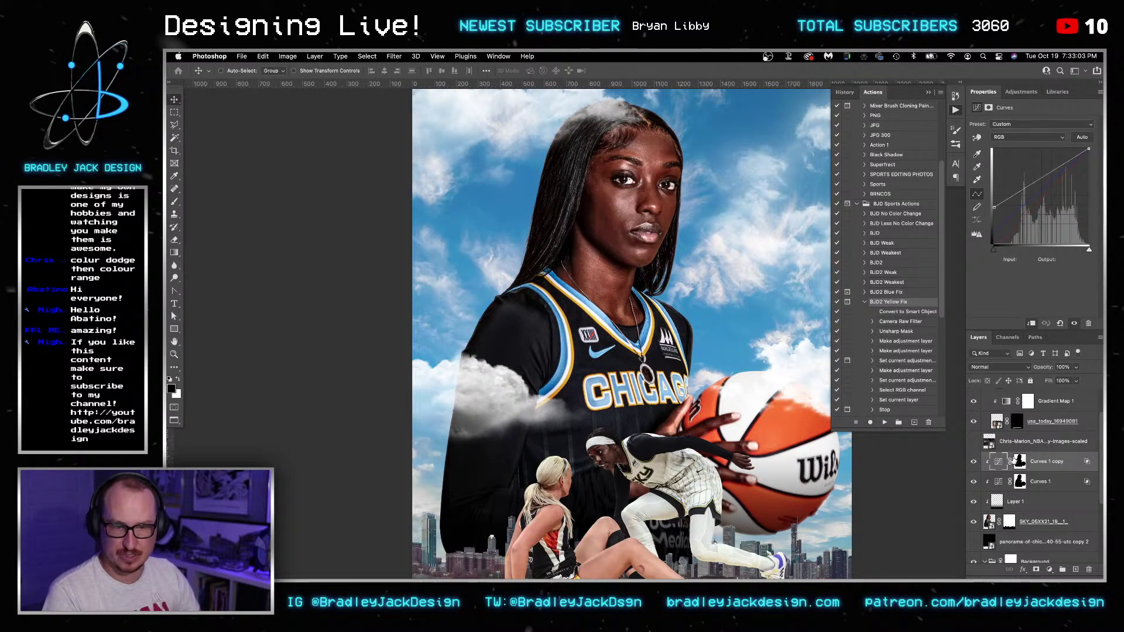
- Delete the mask of Curves 1 copy and replace it with a black mask that hides the adjustment
right_click(1009, 461)
left_click(1002, 479)
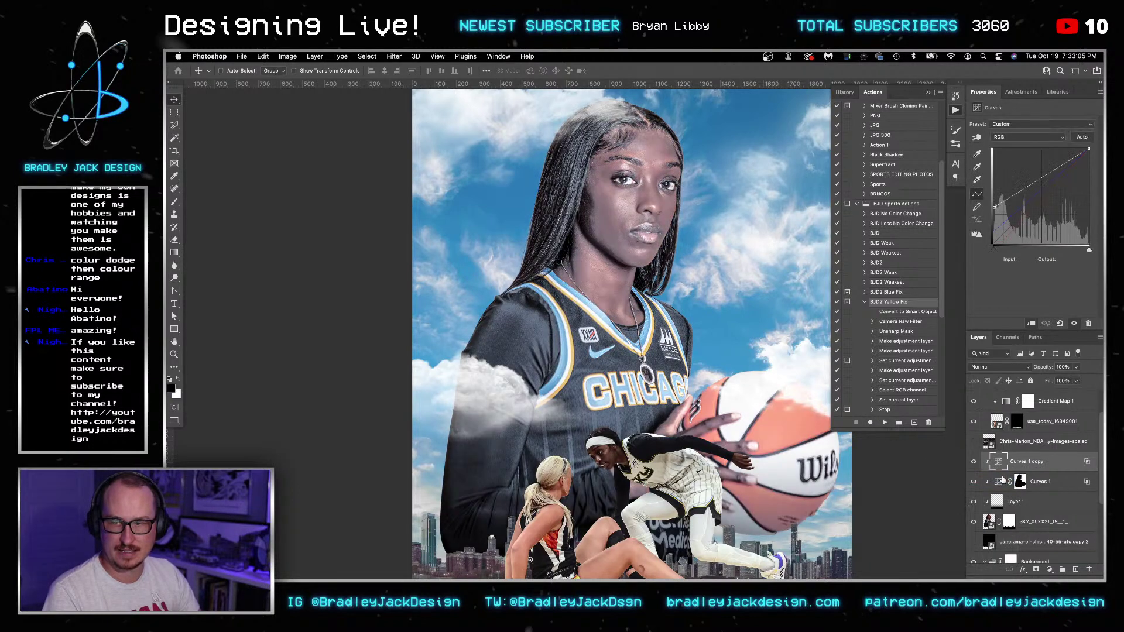
left_click(1035, 569, "alt")
- Try to paint white with a smaller brush on the new mask along the player's arm and hair
key("b")
key("x")
key("bracketleft")
key("bracketleft")
key("bracketleft")
key("bracketleft")
key("bracketleft")
left_click_drag(535, 339, 588, 153)
key("bracketleft")
key("bracketleft")
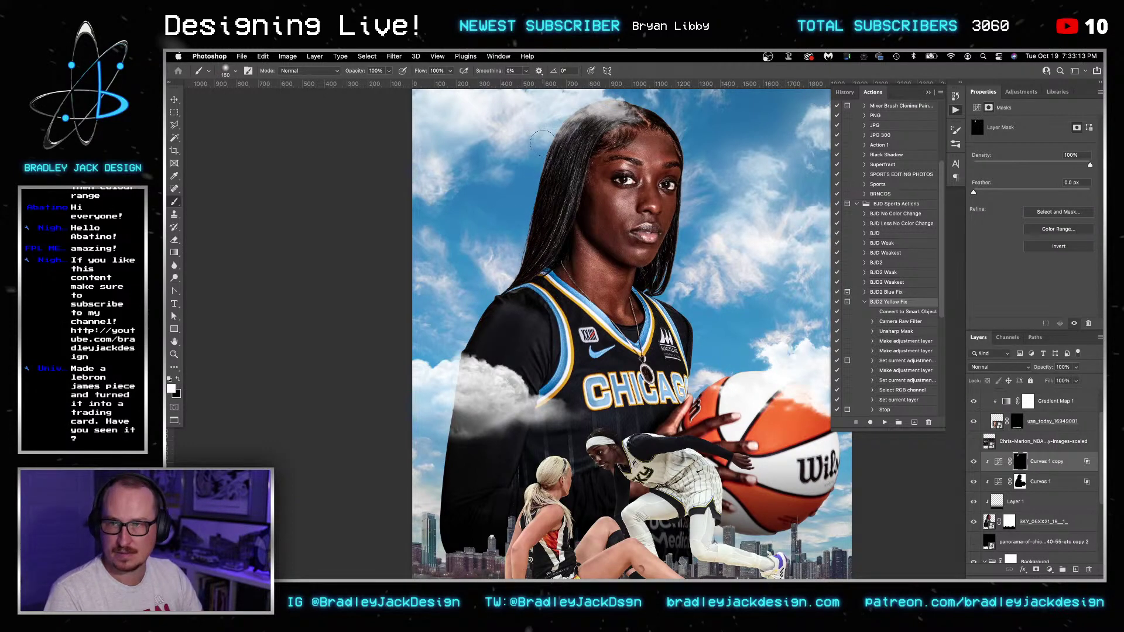
mouse_move(534, 218)
left_mouse_down()
mouse_move(535, 203)
mouse_move(535, 219)
left_mouse_up()
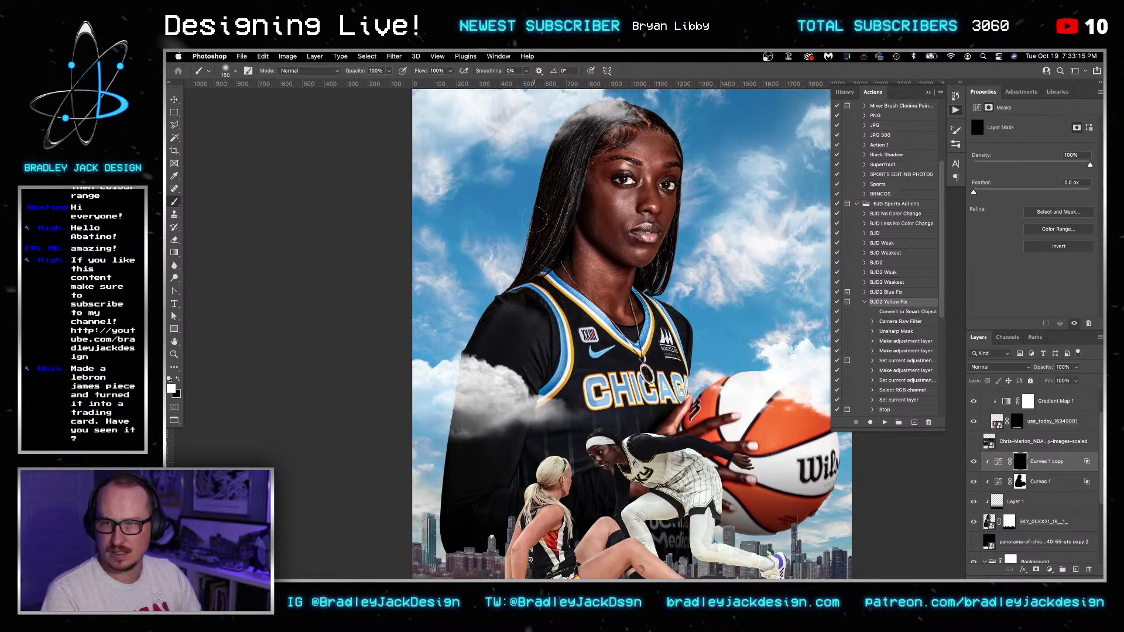
- Neutralise the blue shadow tint of Curves 1 copy by returning its individual color channels' black points to zero
left_click(998, 462)
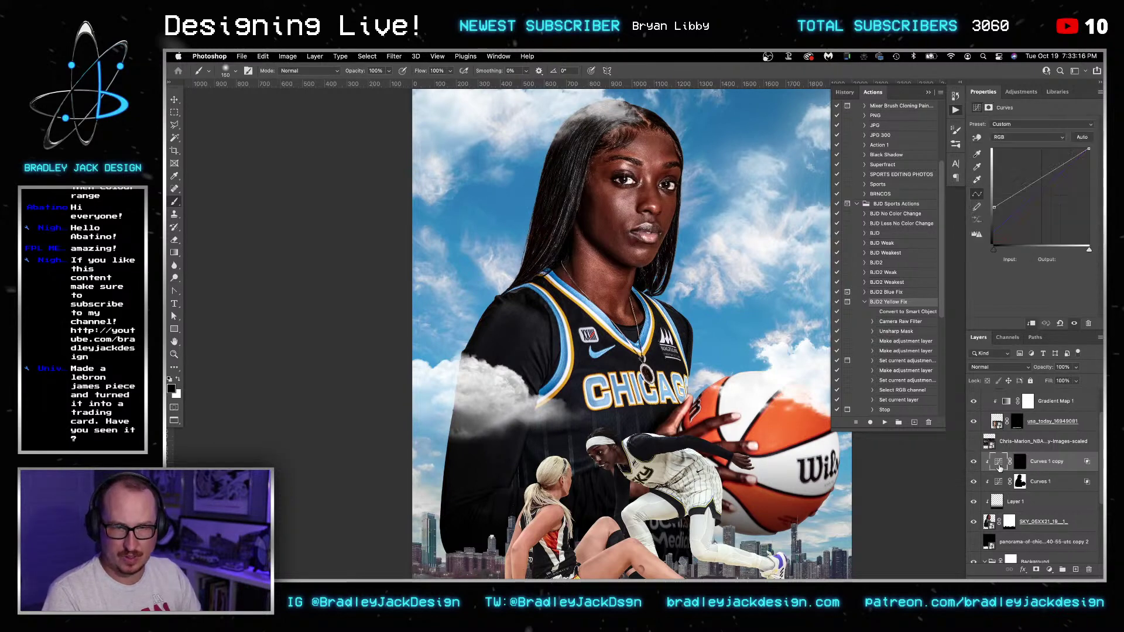
left_click(1000, 138)
left_click(1007, 148)
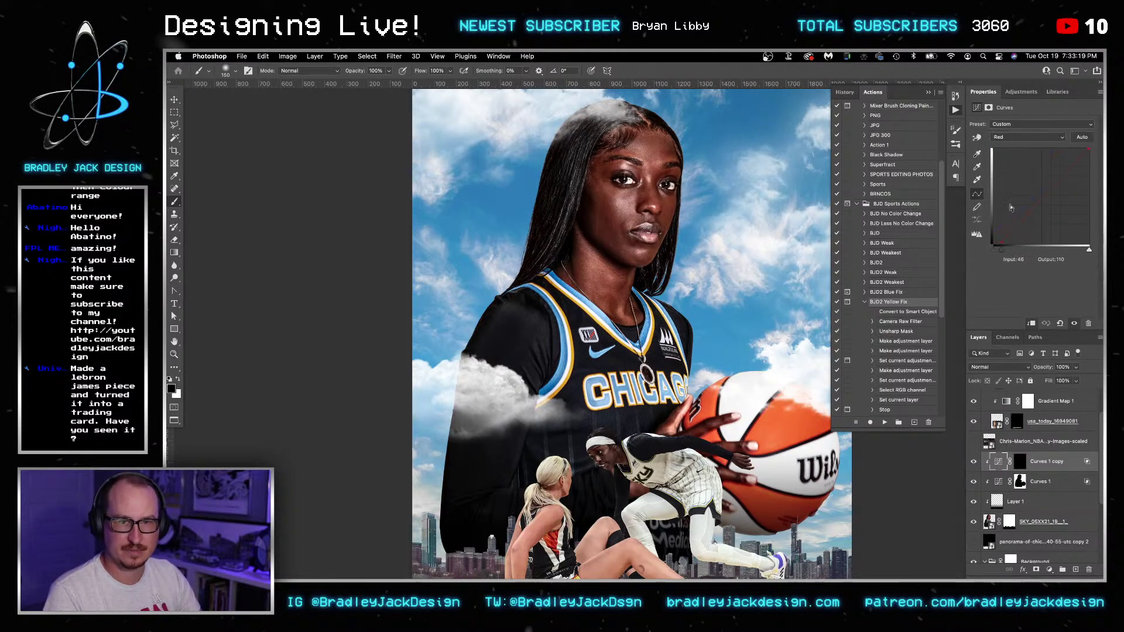
left_click(1001, 137)
left_click(1003, 147)
left_click(1005, 138)
left_click(1005, 148)
left_click_drag(994, 231, 990, 238)
- Paint white at 20% opacity with a small brush on the Curves 1 copy mask along the player's shoulder and hair edges
left_click(1020, 461)
key("x")
key("bracketright")
key("bracketright")
key("bracketright")
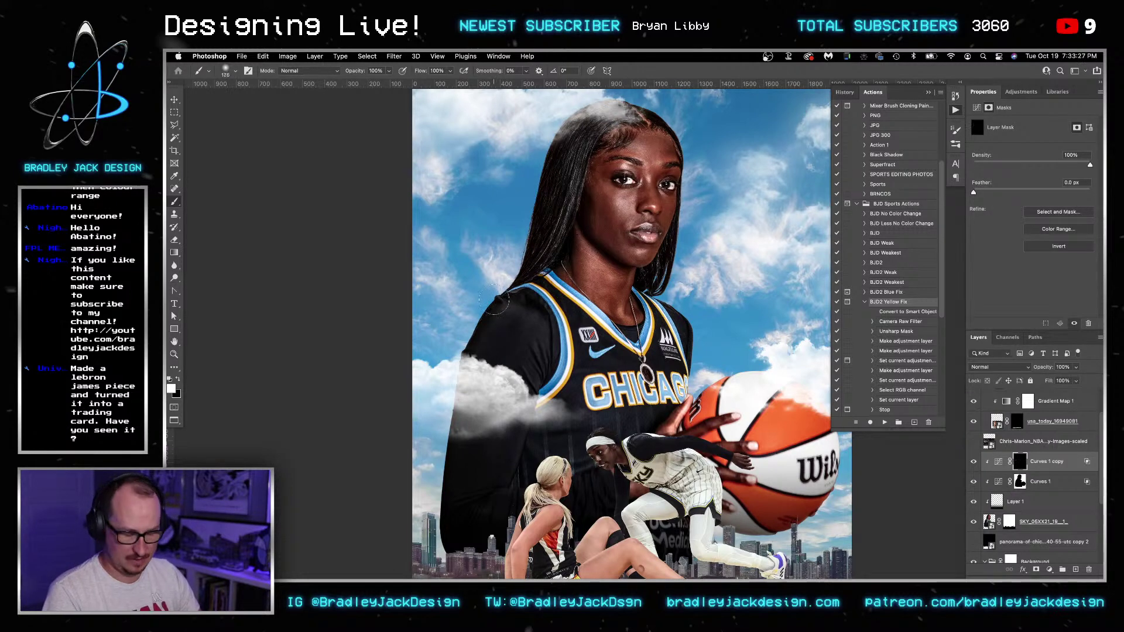
key("2")
scroll(497, 301, "up", 5)
key("bracketleft")
key("bracketleft")
key("bracketleft")
key("bracketleft")
key("bracketleft")
key("bracketleft")
key("bracketleft")
key("bracketleft")
key("bracketleft")
key("bracketleft")
key("bracketleft")
key("bracketleft")
key("bracketleft")
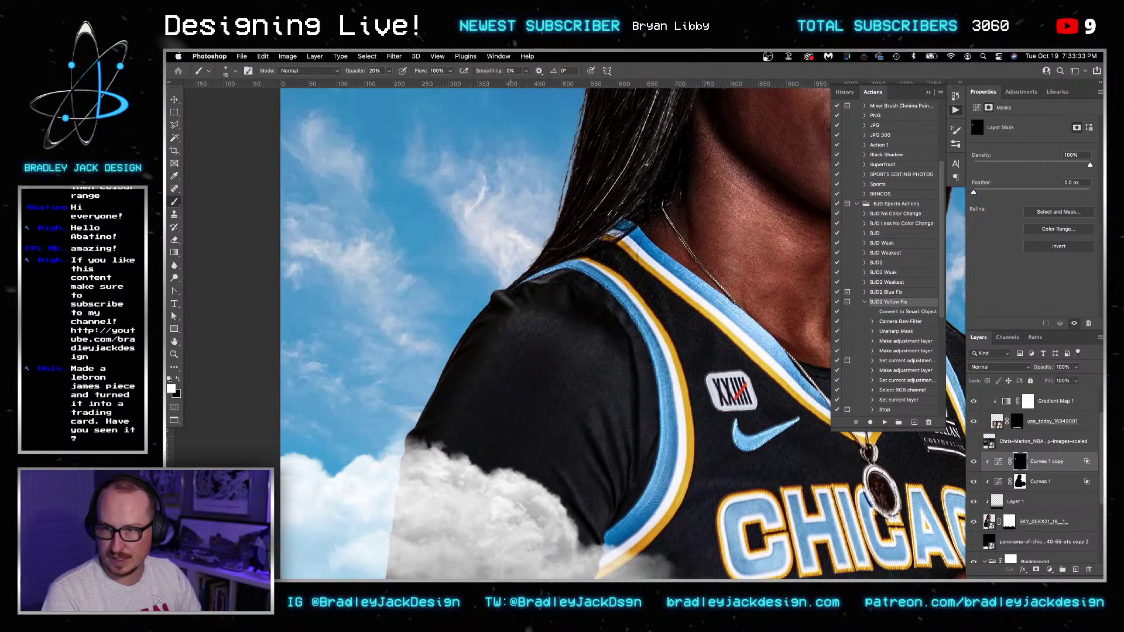
left_click_drag(594, 200, 468, 382)
key("bracketright")
left_click_drag(719, 317, 711, 263)
left_click_drag(760, 307, 743, 210)
key("bracketright")
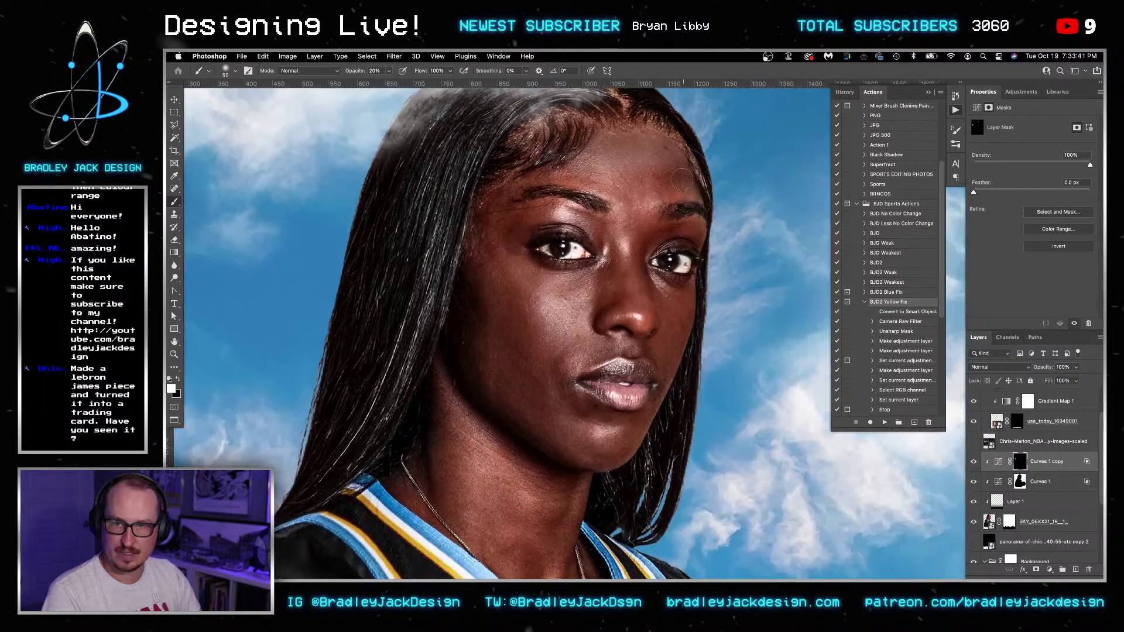
- Set the blend mode of Curves 1 copy to Luminosity and return to the Brush tool
key("v")
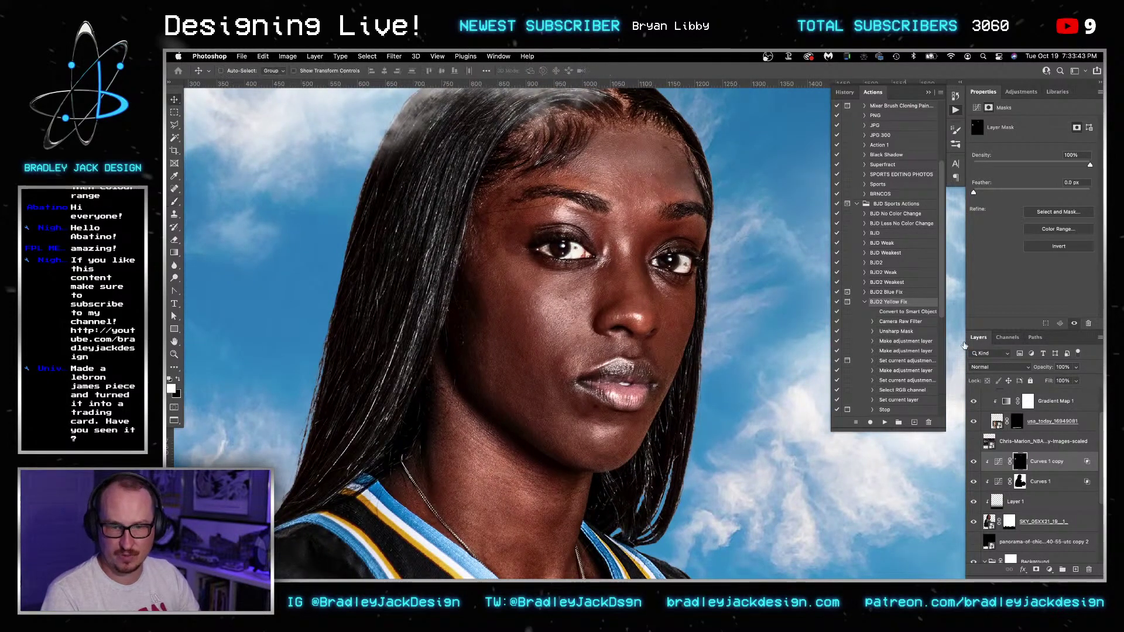
key("alt+shift+y")
key("b")
- Brush soft edge light on the mask along the player's hair and the shoulder beside the basketball, enlarging the brush slightly
mouse_move(683, 303)
left_mouse_down()
mouse_move(675, 417)
mouse_move(672, 393)
mouse_move(630, 468)
mouse_move(587, 467)
left_mouse_up()
scroll(585, 466, "down", 5)
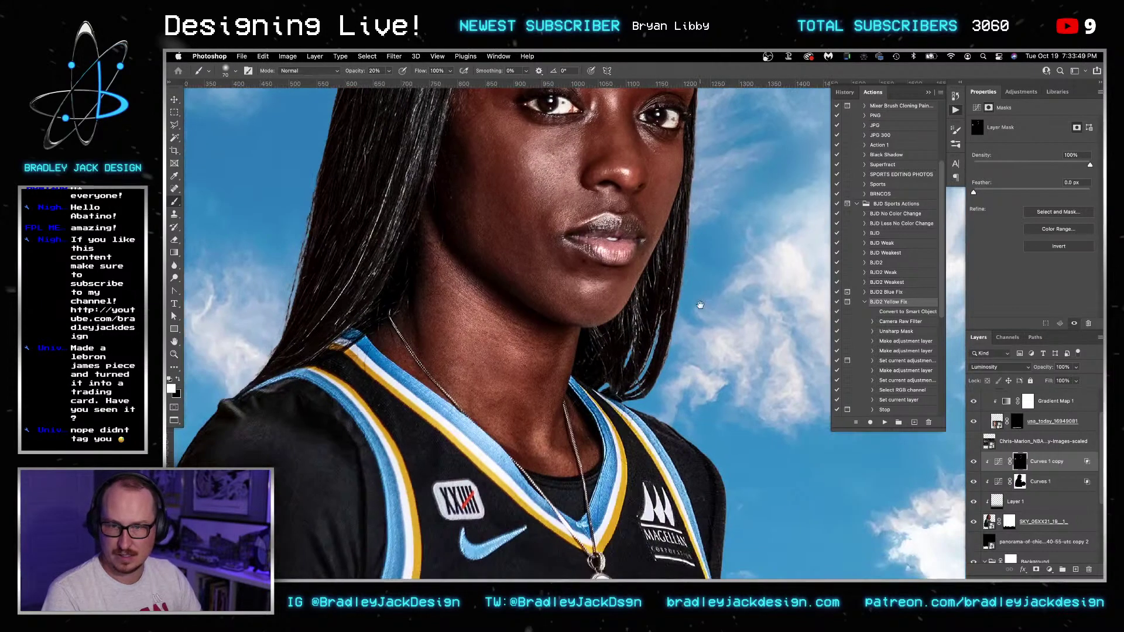
key("bracketright")
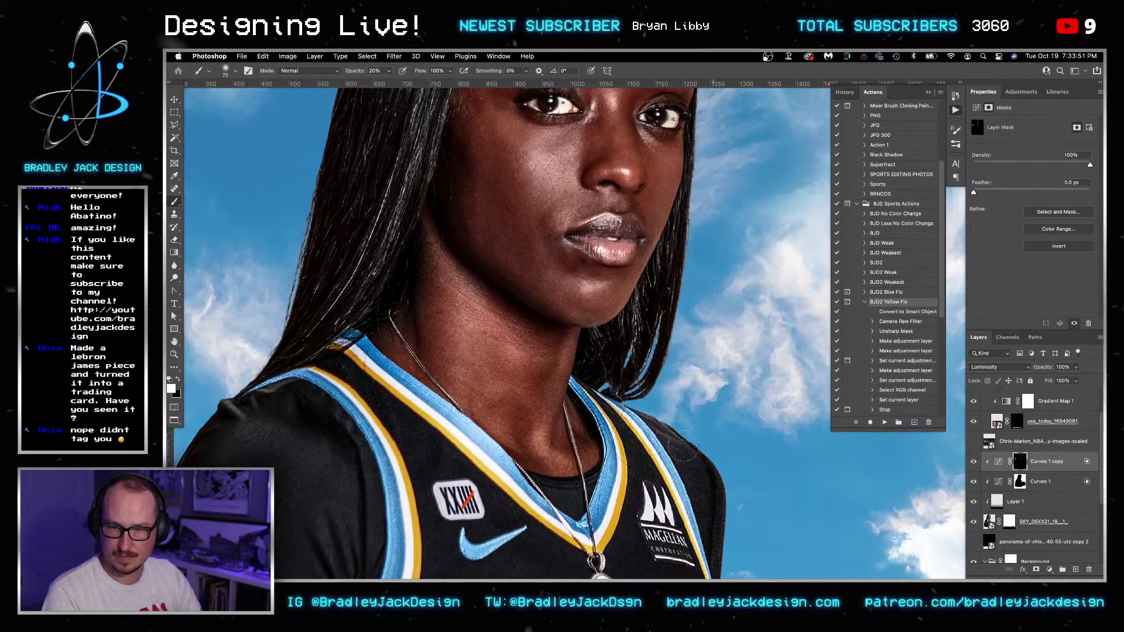
scroll(676, 337, "down", 5)
left_click_drag(651, 321, 657, 419)
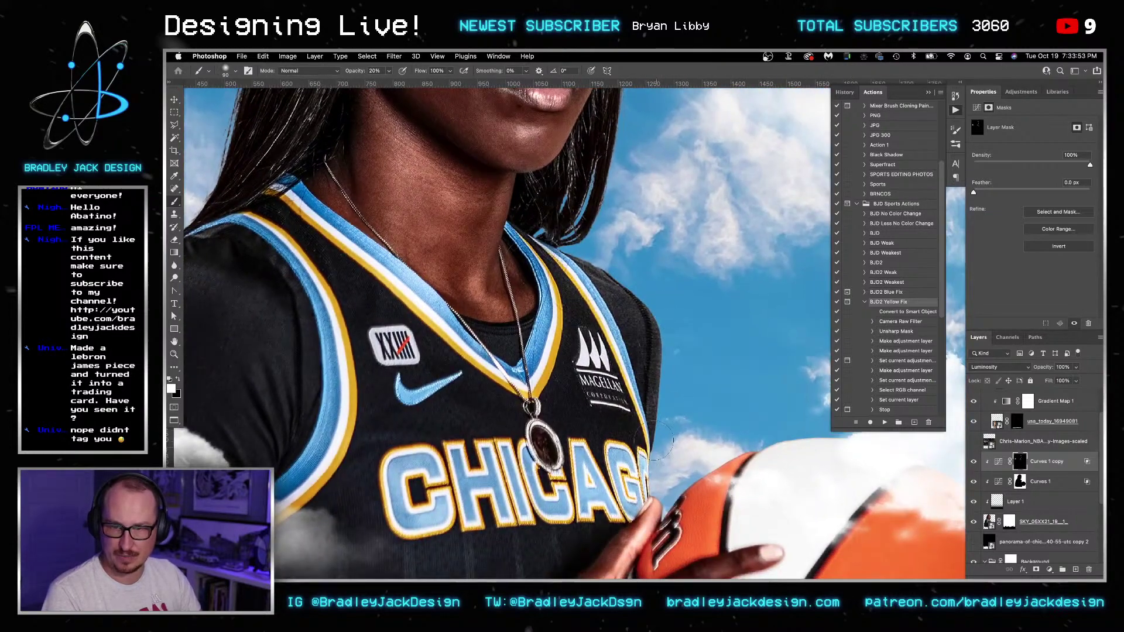
mouse_move(705, 475)
left_mouse_down()
mouse_move(676, 265)
mouse_move(548, 307)
left_mouse_up()
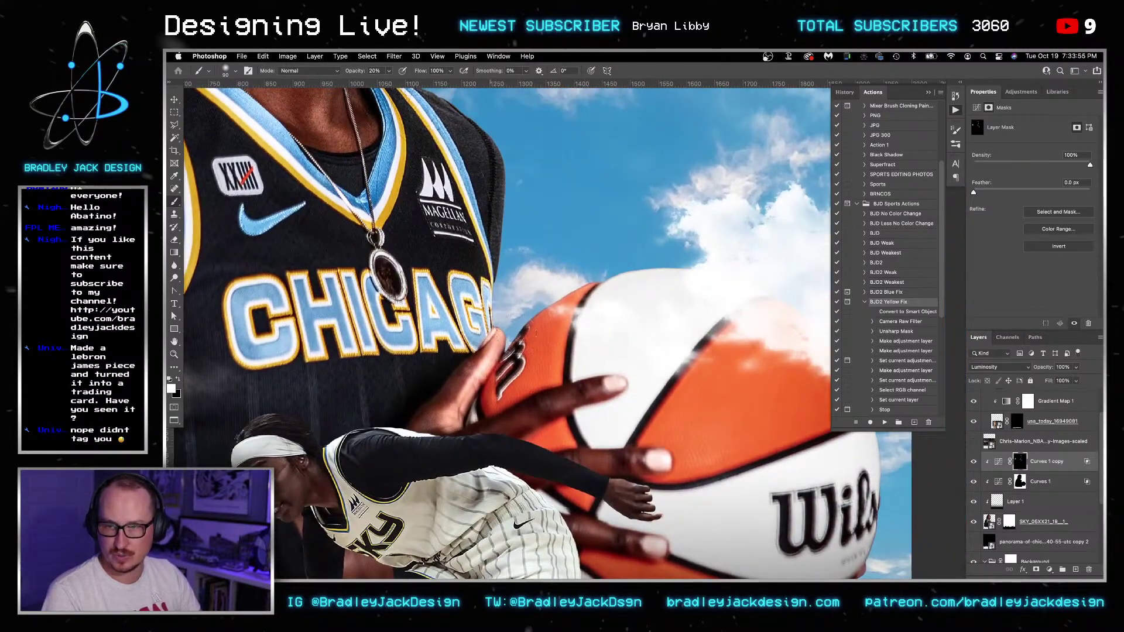
- Continue brushing edge light on the mask along the basketball's underside and the outer edge of the player's black sleeve
scroll(591, 310, "down", 10)
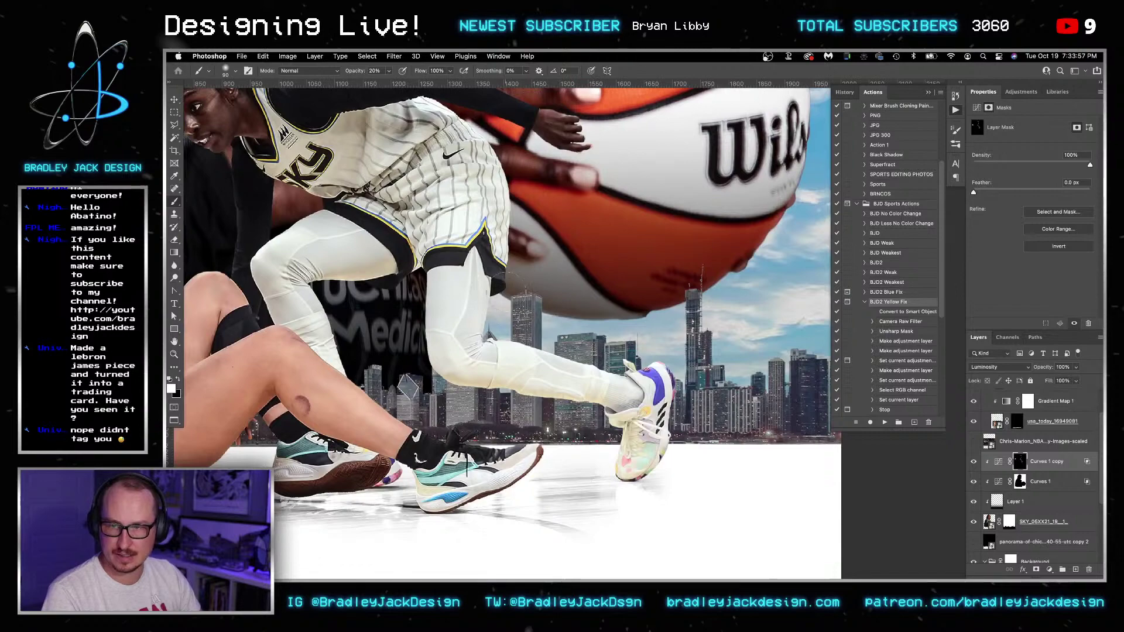
scroll(662, 300, "up", 2)
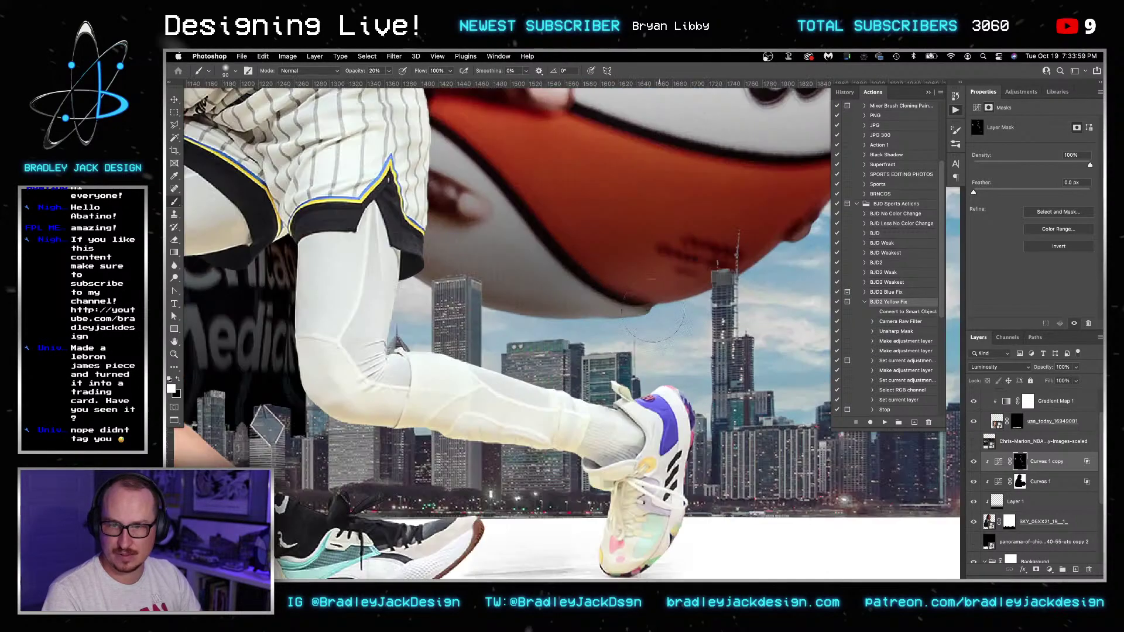
scroll(665, 311, "down", 2)
mouse_move(741, 260)
left_mouse_down()
mouse_move(760, 184)
mouse_move(751, 131)
left_mouse_up()
left_click_drag(293, 269, 704, 310)
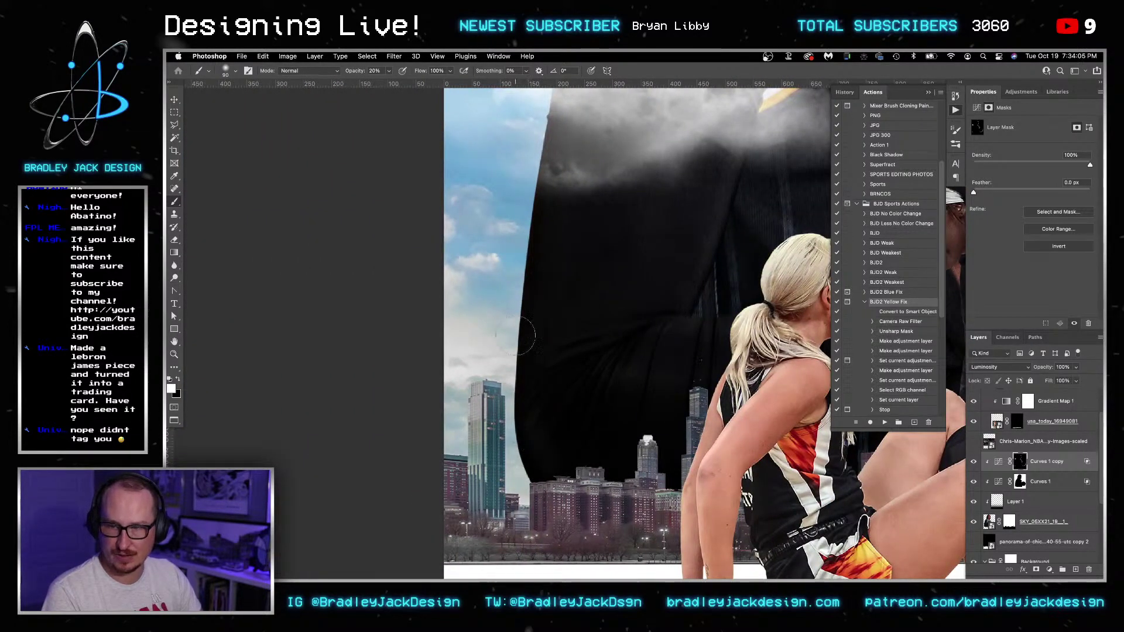
scroll(555, 220, "down", 5)
left_click_drag(550, 183, 545, 343)
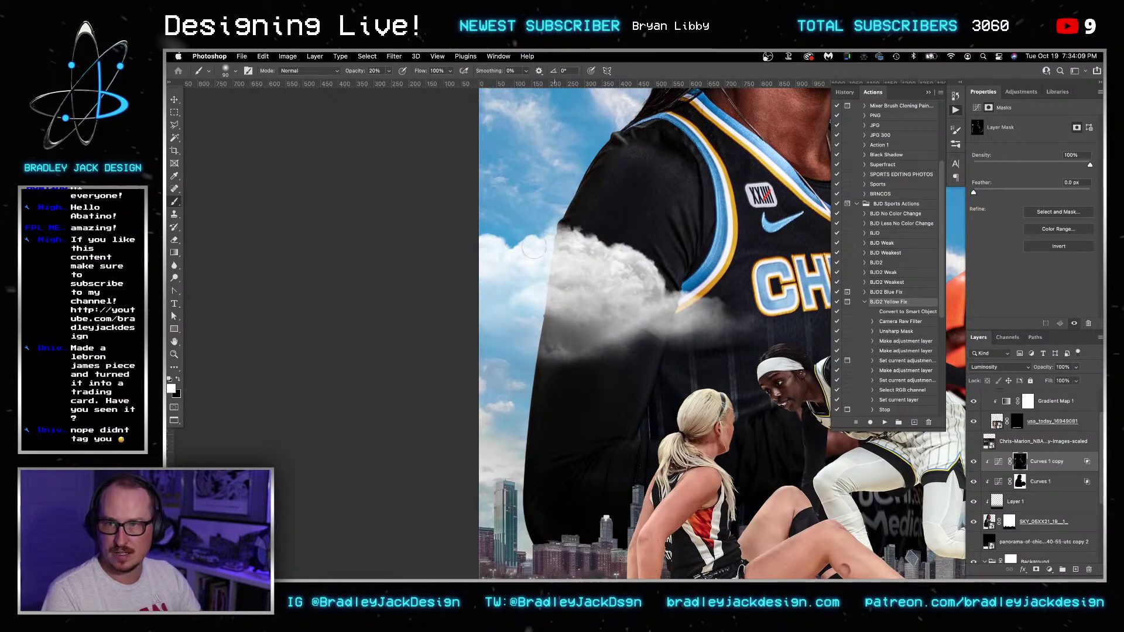
scroll(533, 246, "down", 5)
key("v")
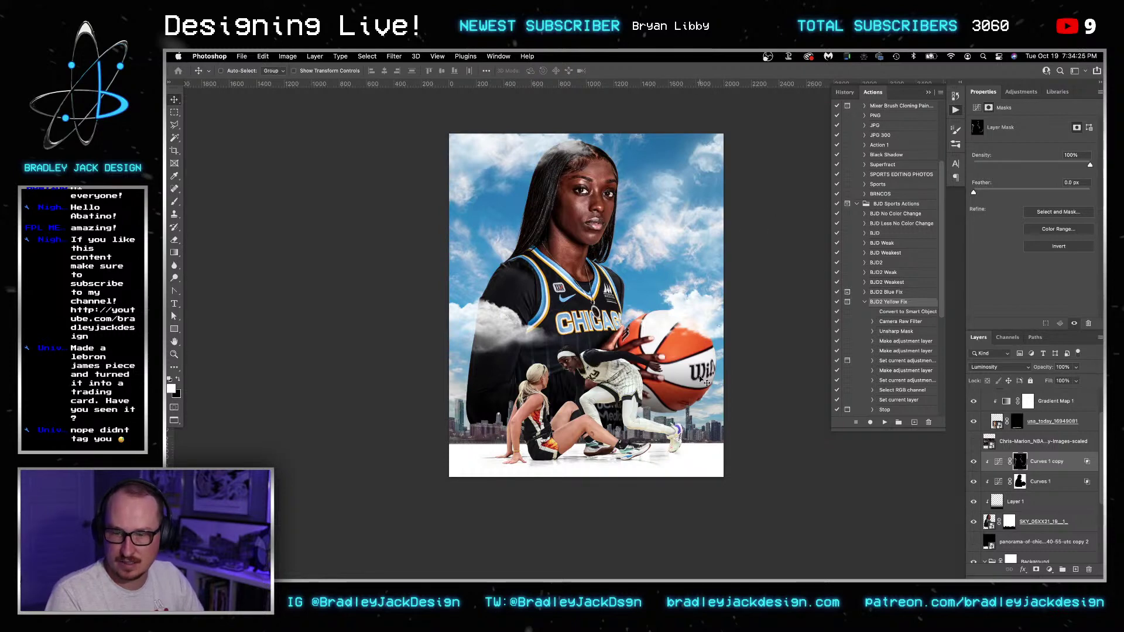
- Open the contents of the Chicago panorama smart object in the Background group for editing
scroll(999, 527, "down", 3)
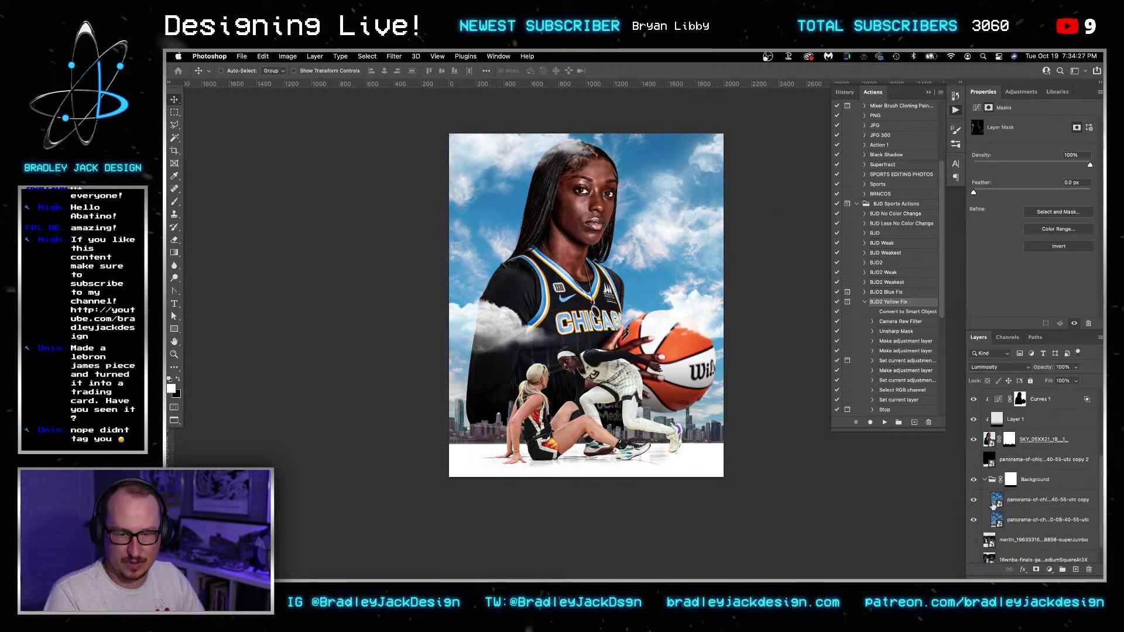
left_click(999, 488)
double_click(996, 488)
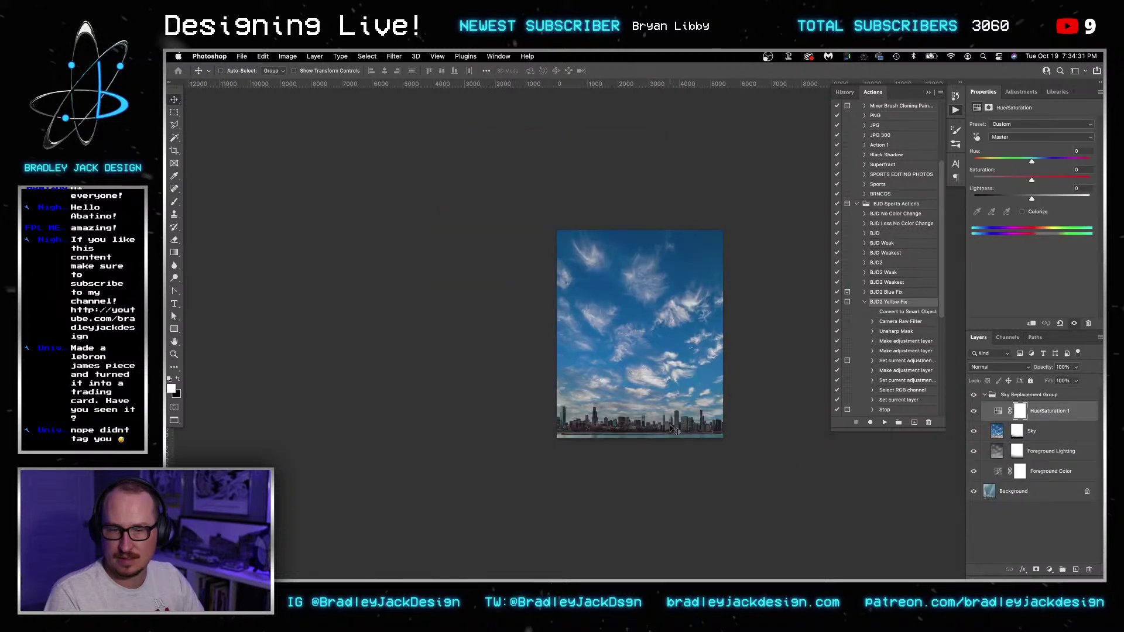
key("super+w")
key("super+grave")
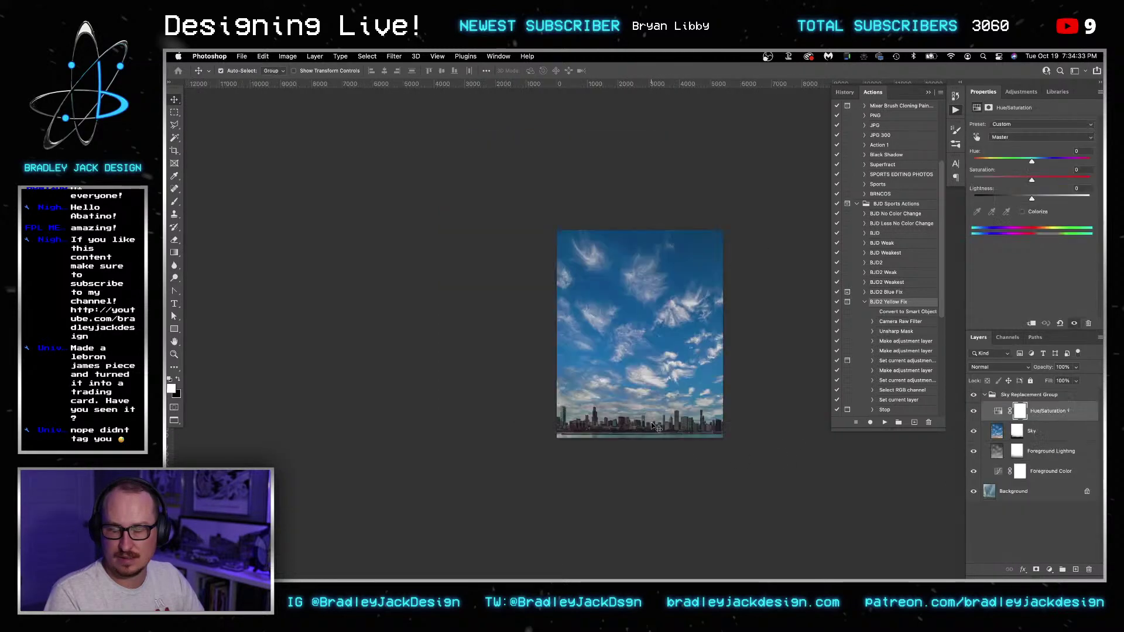
- Merge the Sky Replacement Group with the Background layer and convert the merged skyline image to a smart object
left_click(1024, 394)
left_click(1023, 491, "shift")
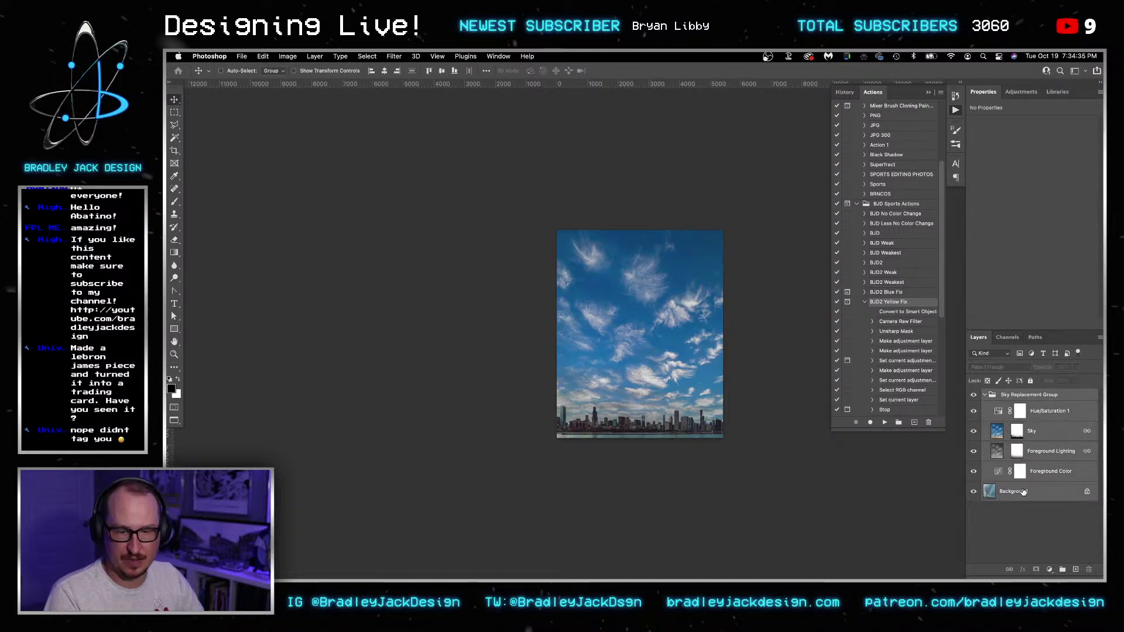
key("super+shift+e")
right_click(1020, 401)
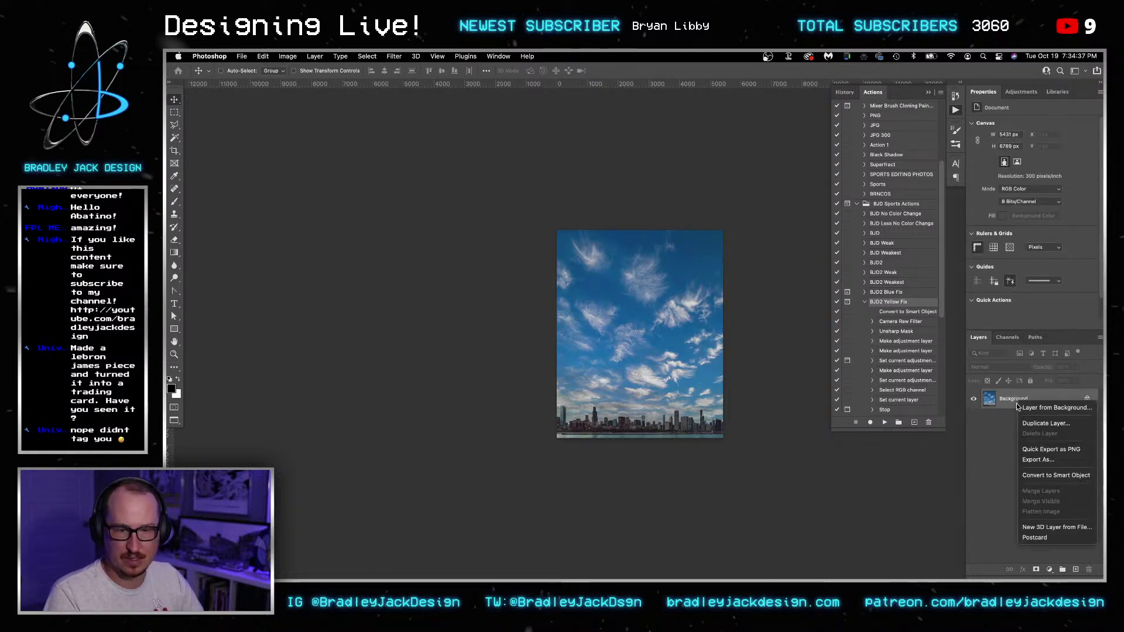
left_click(1053, 475)
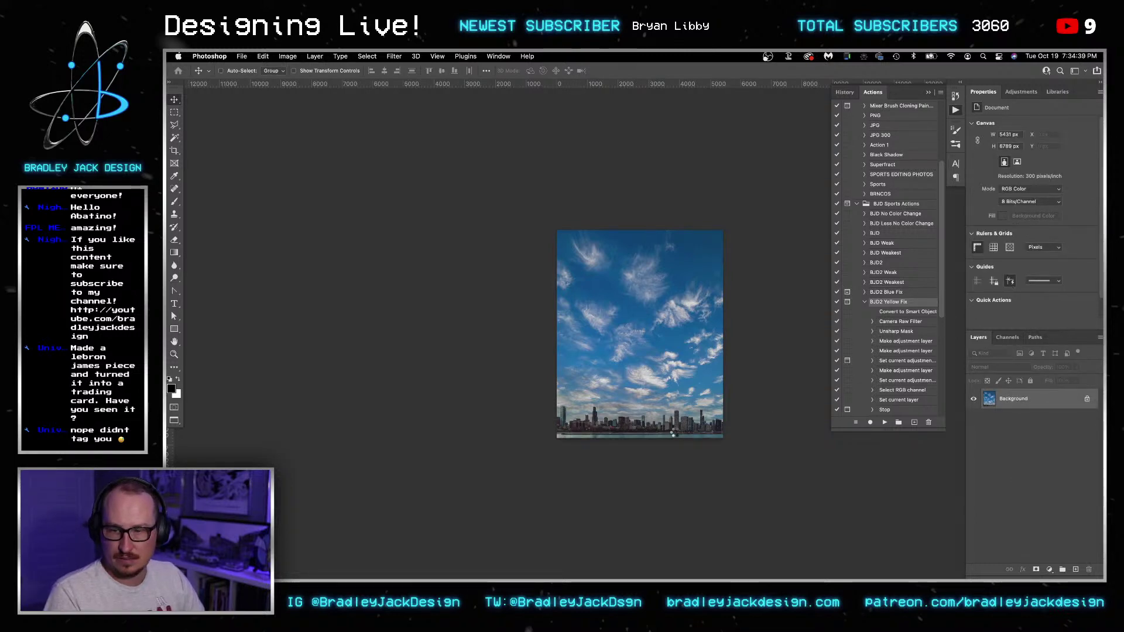
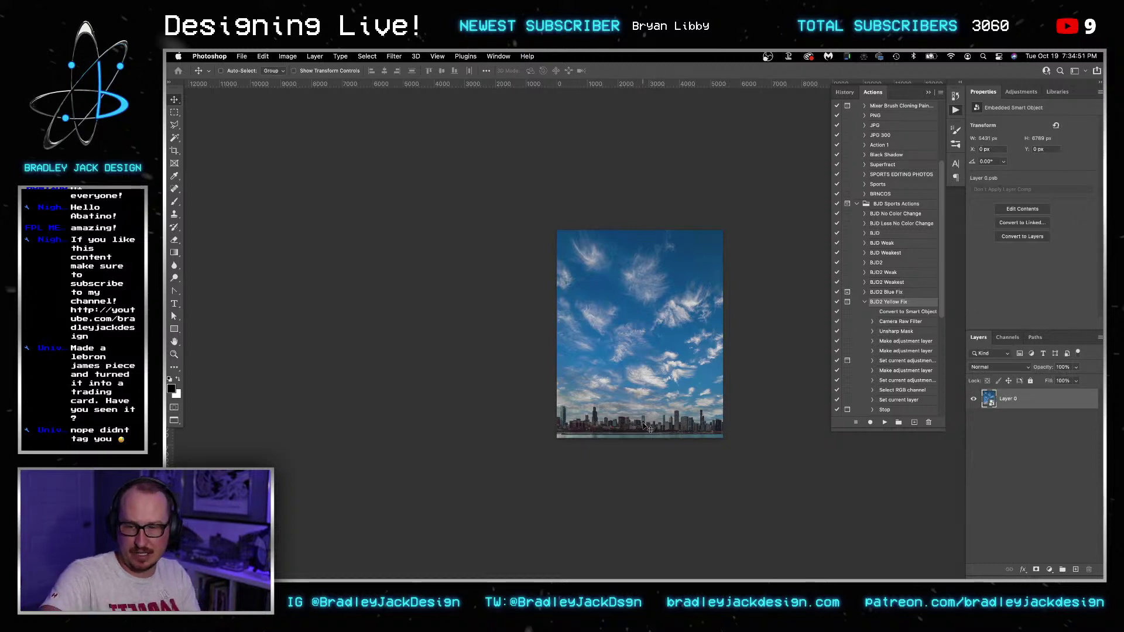
- Apply a Camera Raw filter to the skyline smart object with Contrast +27 and Shadows +60
key("super+0")
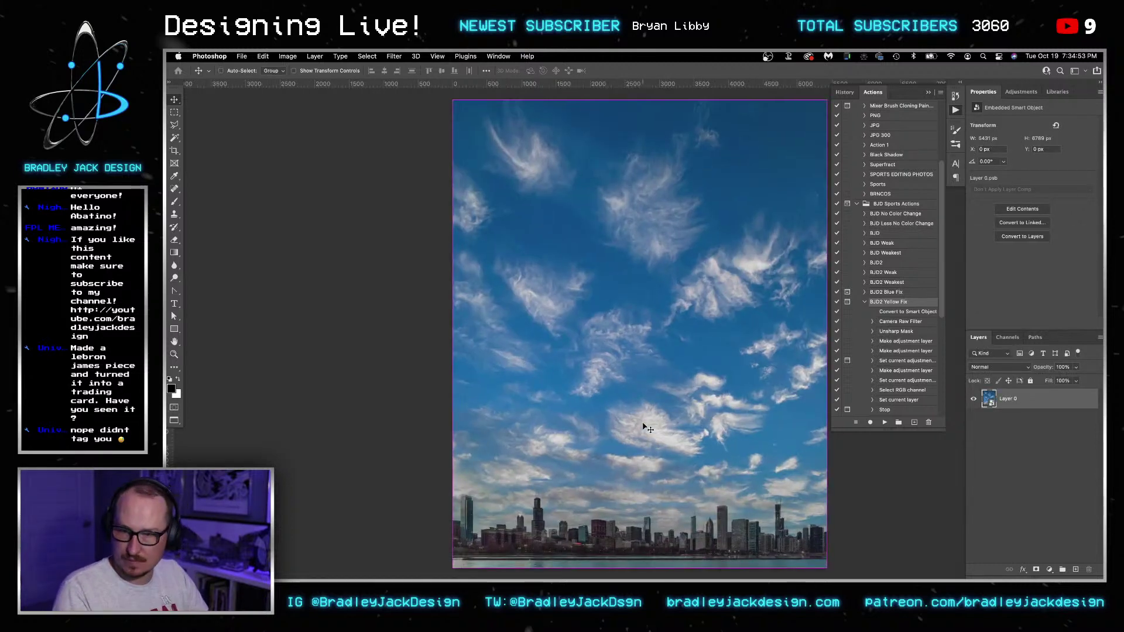
left_click(392, 57)
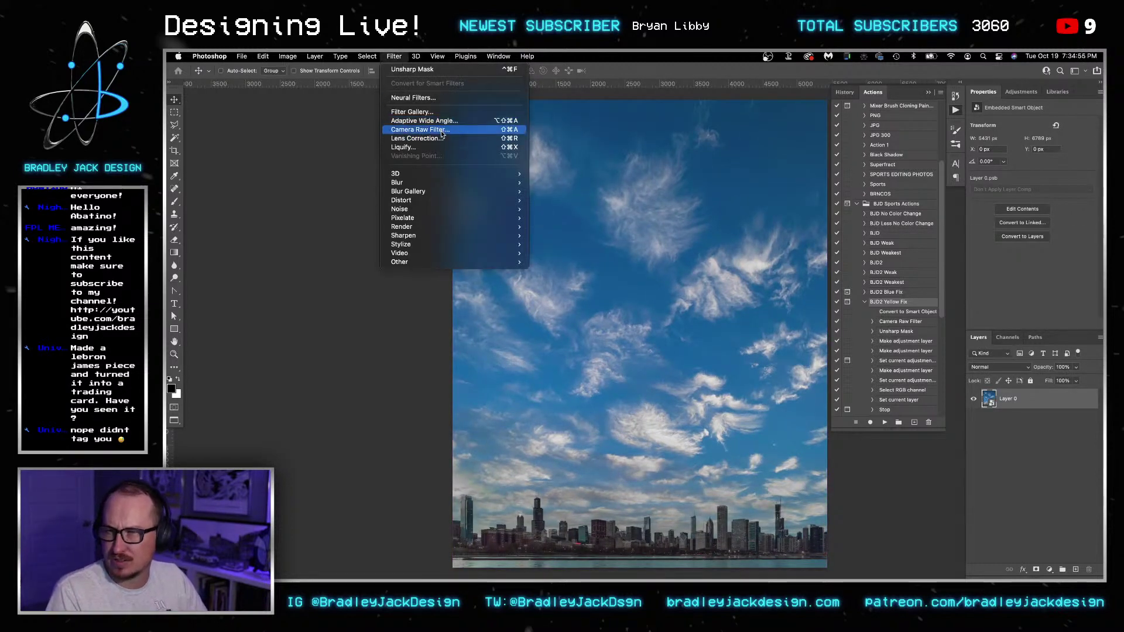
left_click(442, 132)
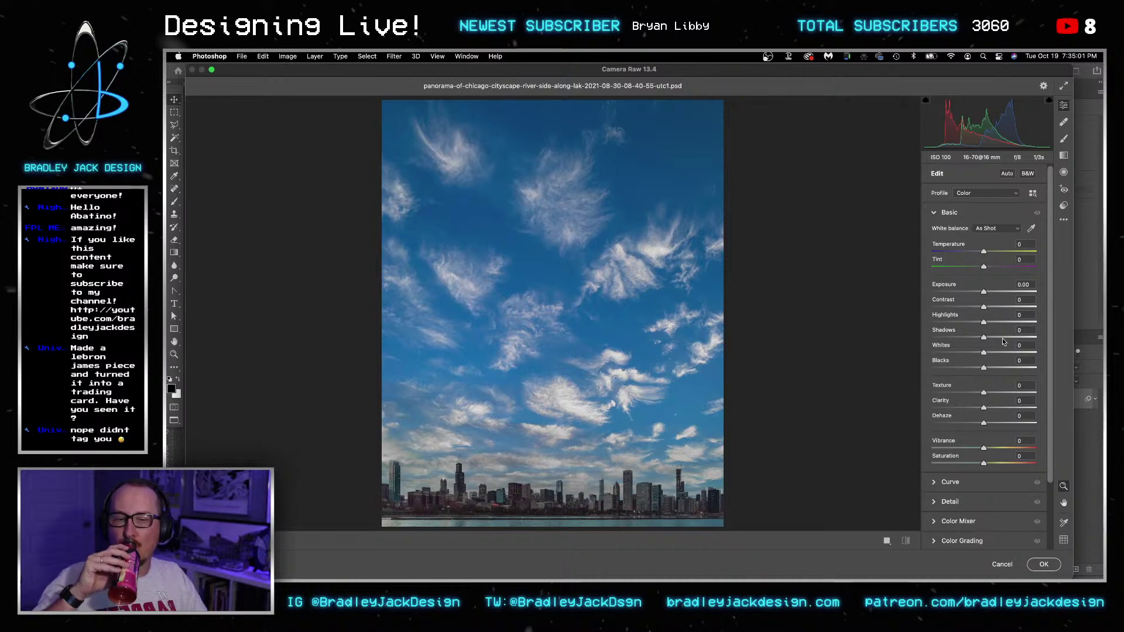
left_click(997, 306)
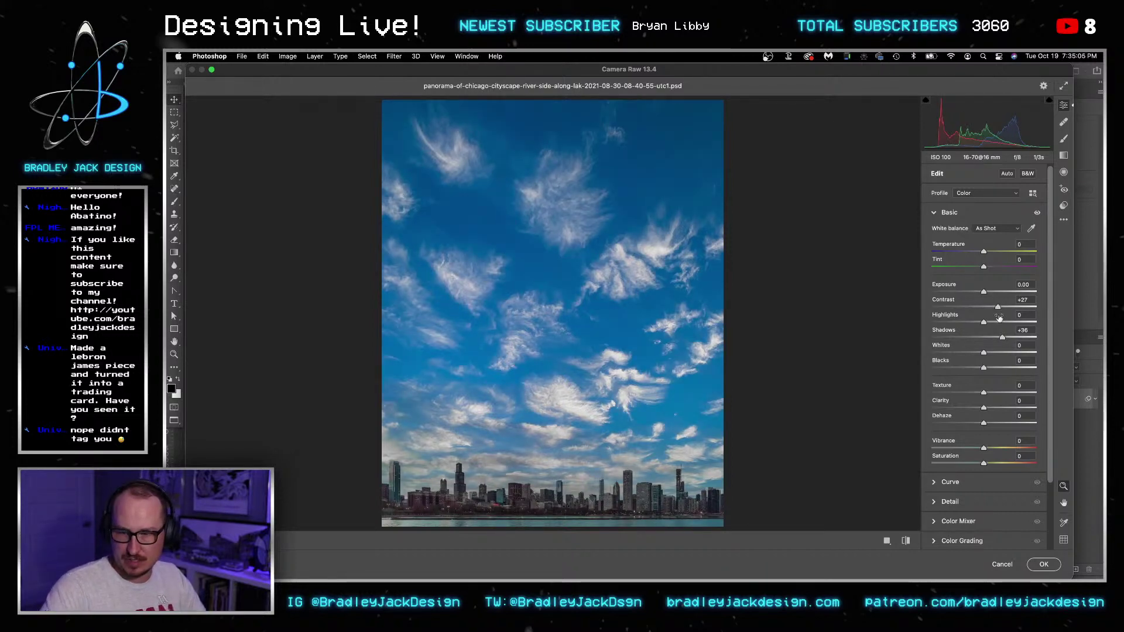
left_click_drag(1001, 339, 1016, 338)
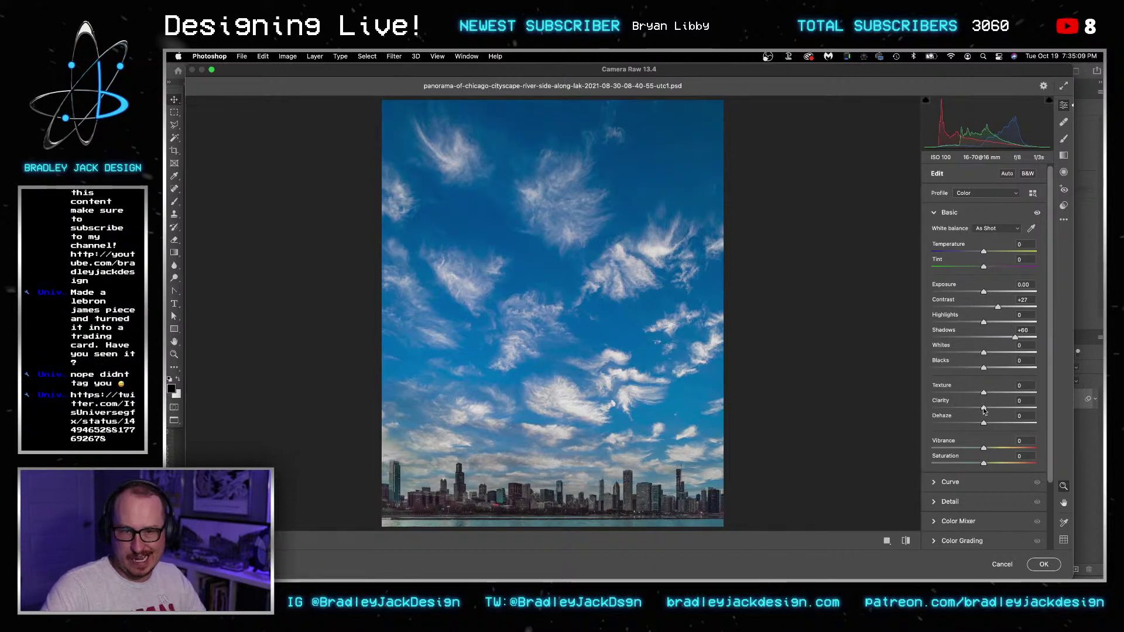
left_click(1042, 564)
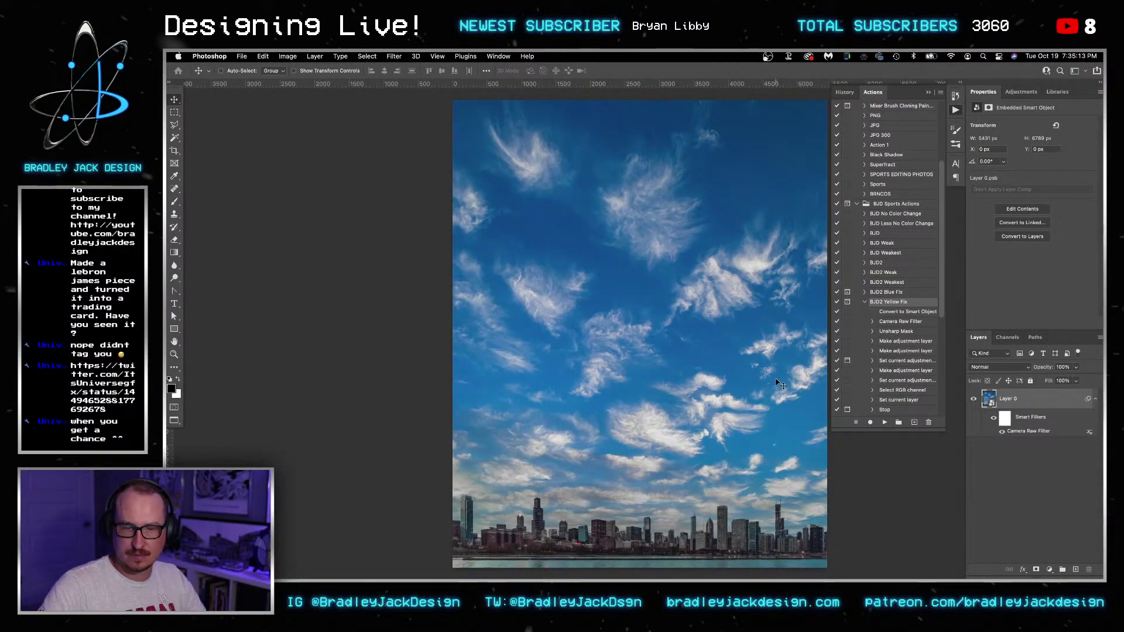
- Save the edited skyline contents and return to the poster document
key("super+s")
key("ctrl+Tab")
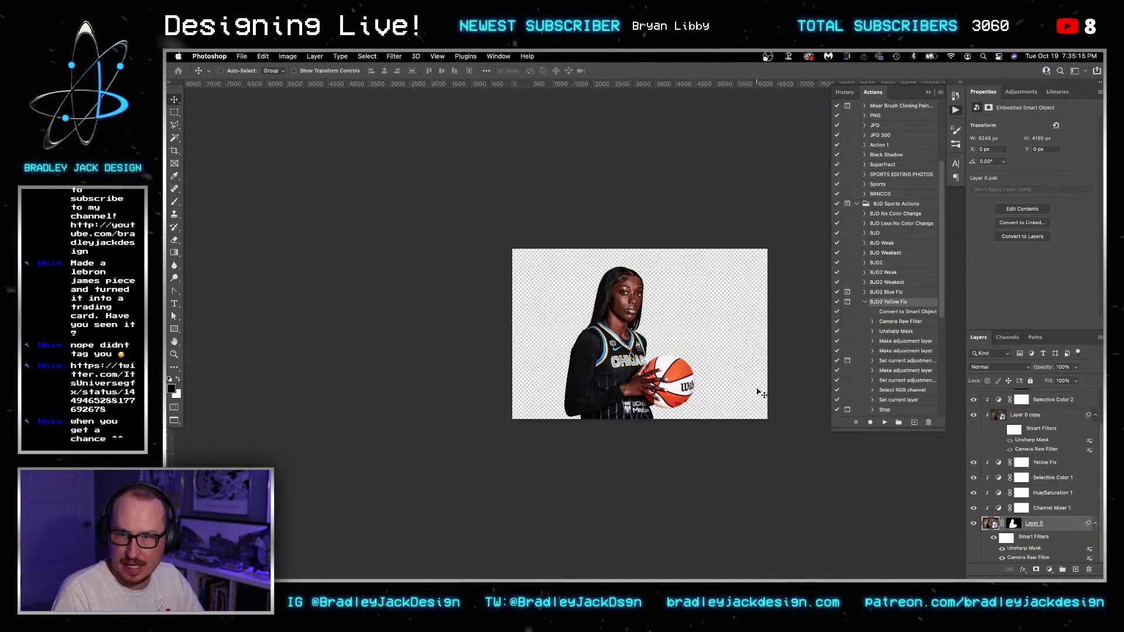
key("ctrl+Tab")
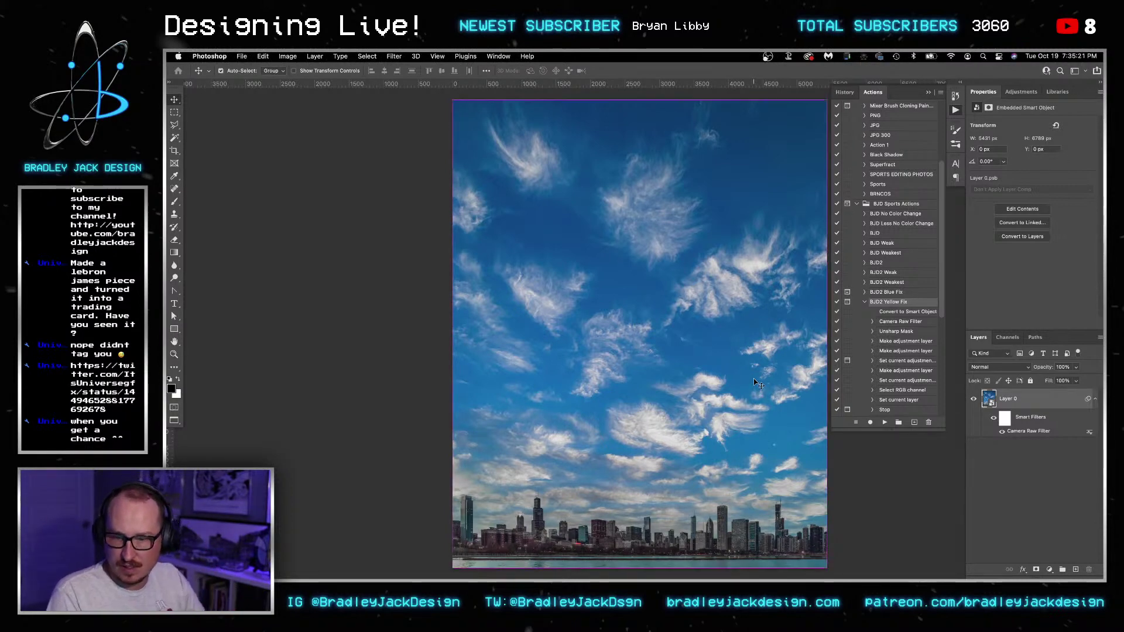
key("ctrl+Tab")
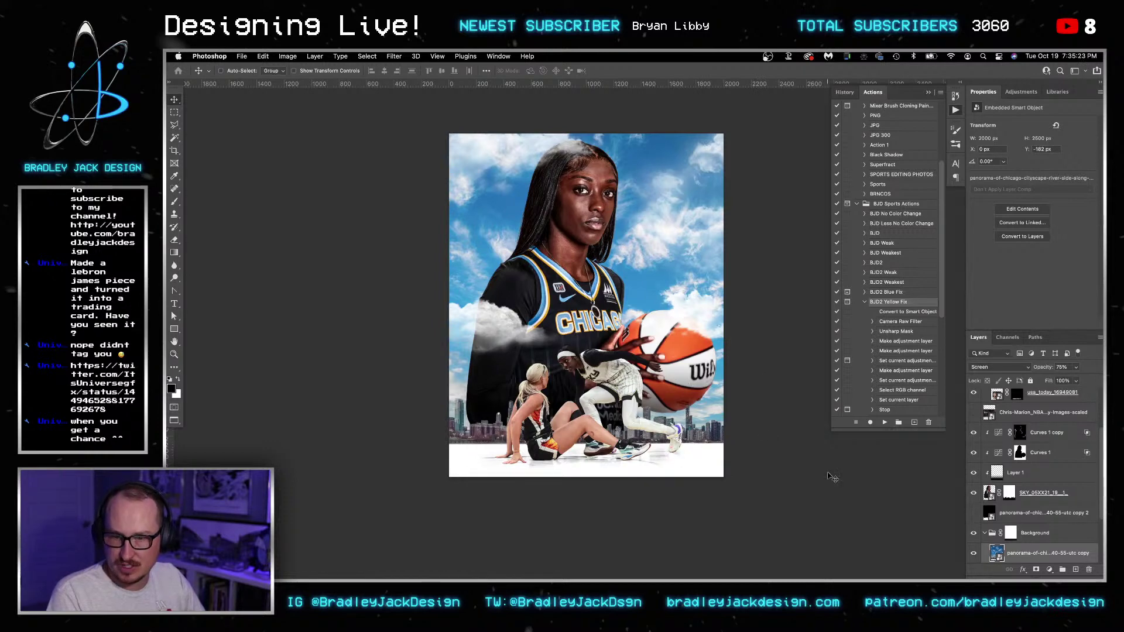
- Add a layer mask to the Chicago panorama copy in the Background group and fade its bottom edge with an upward black gradient
left_click(1036, 569)
key("g")
key("x")
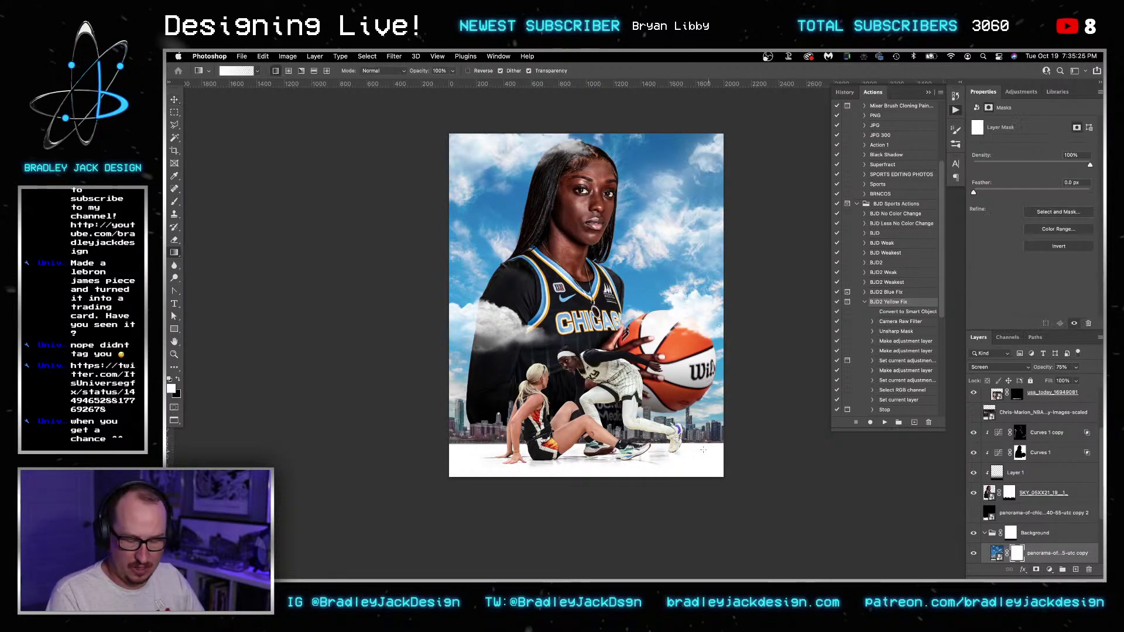
key("x")
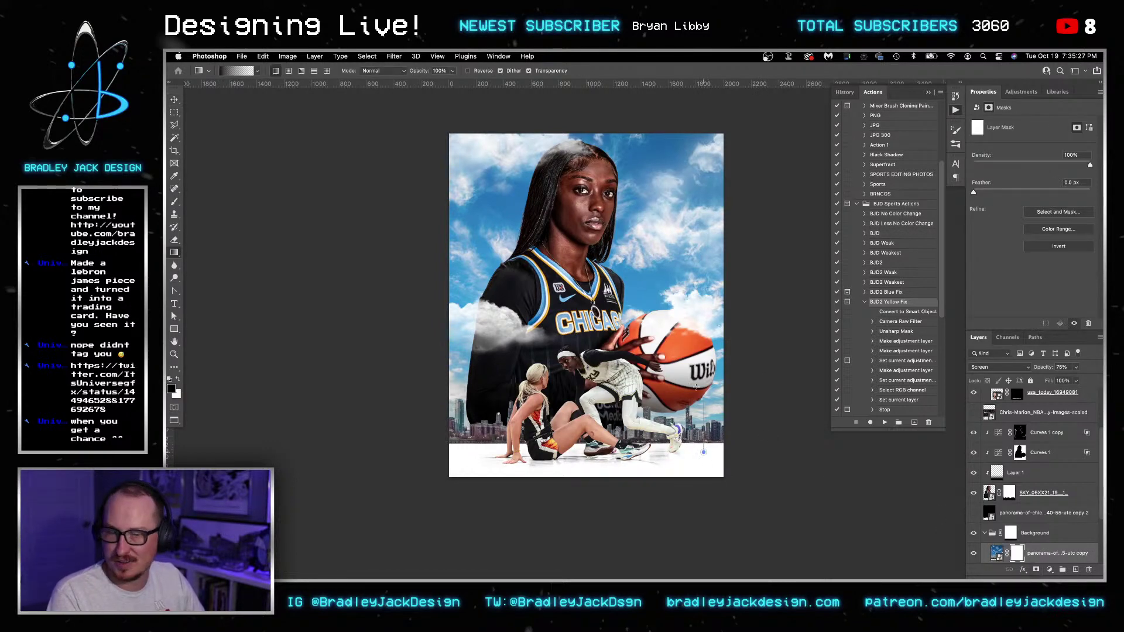
left_click_drag(699, 404, 694, 287)
key("super+z")
left_click_drag(718, 520, 713, 338)
key("v")
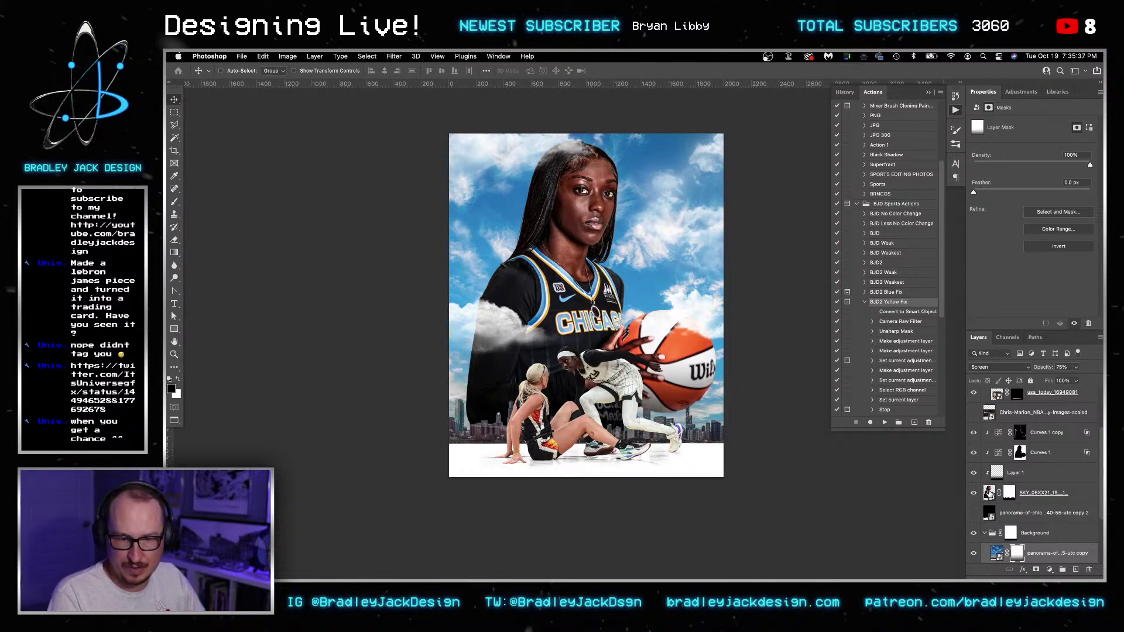
- Open the large player's smart object and compare the basketball's underside with the Layer 0 mask disabled and enabled
double_click(990, 494)
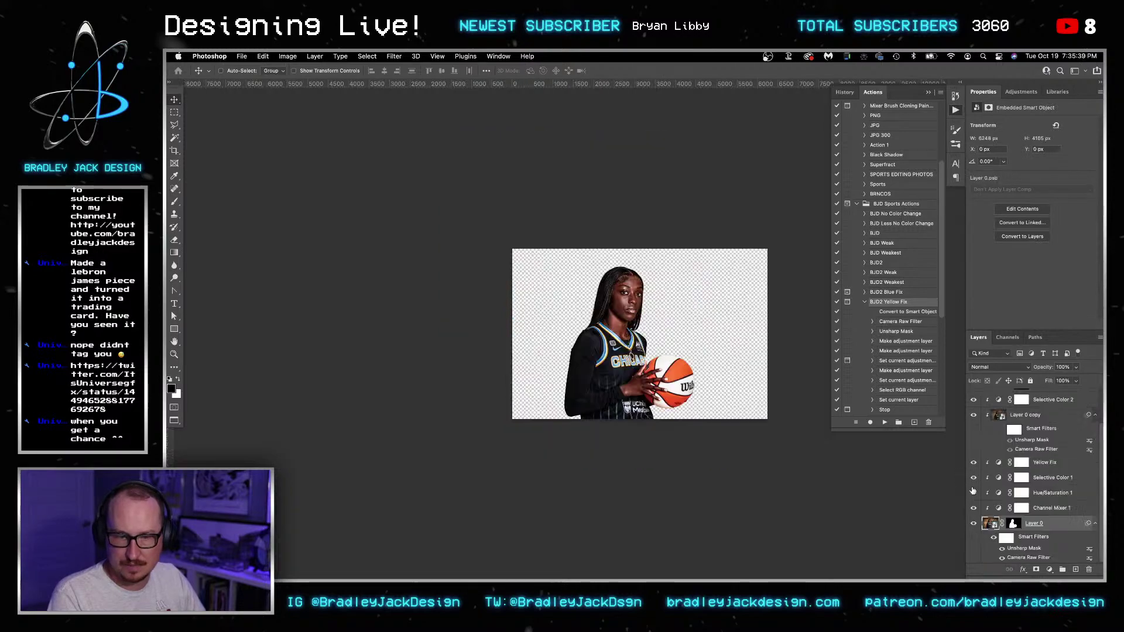
key("z")
mouse_move(678, 406)
left_mouse_down()
mouse_move(782, 403)
mouse_move(698, 413)
left_mouse_up()
key("v")
right_click(1013, 523)
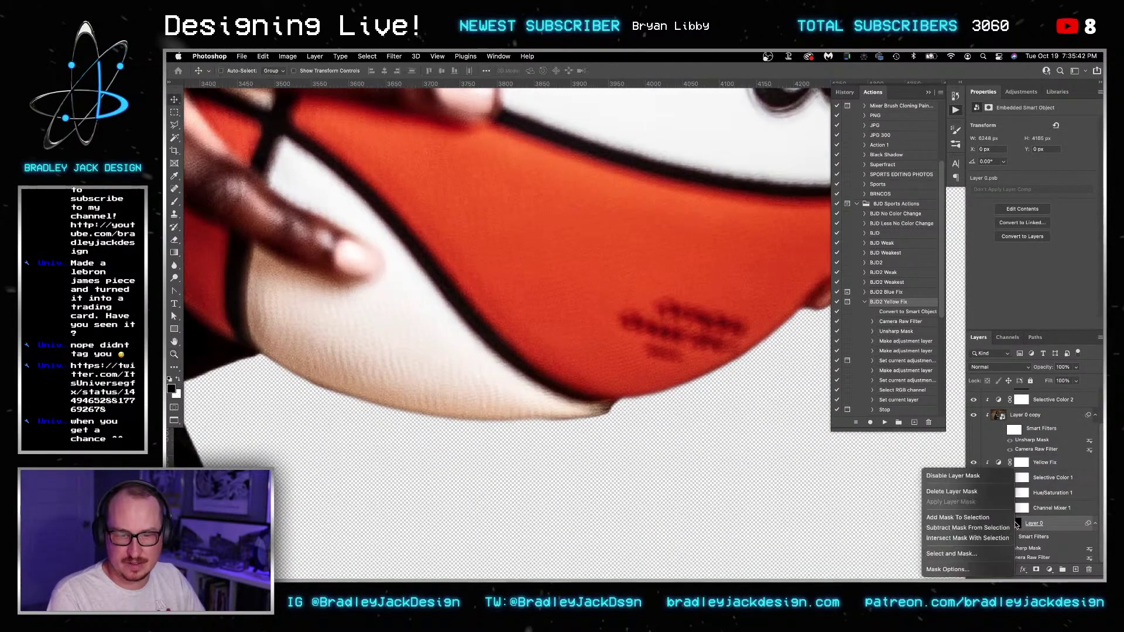
left_click(987, 477)
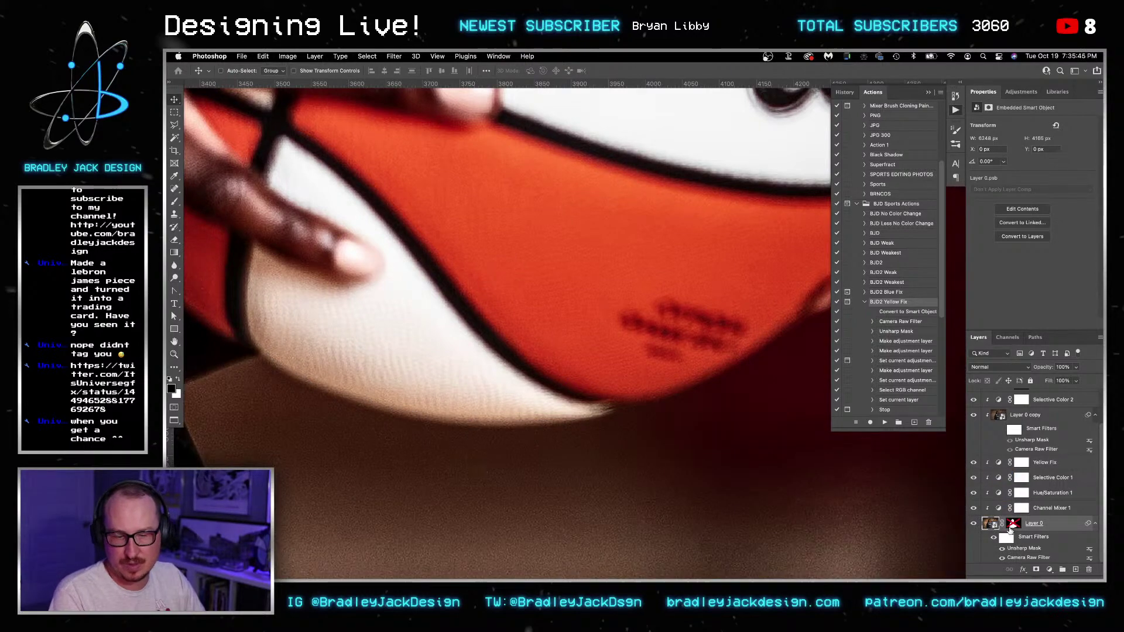
left_click(1012, 524, "shift")
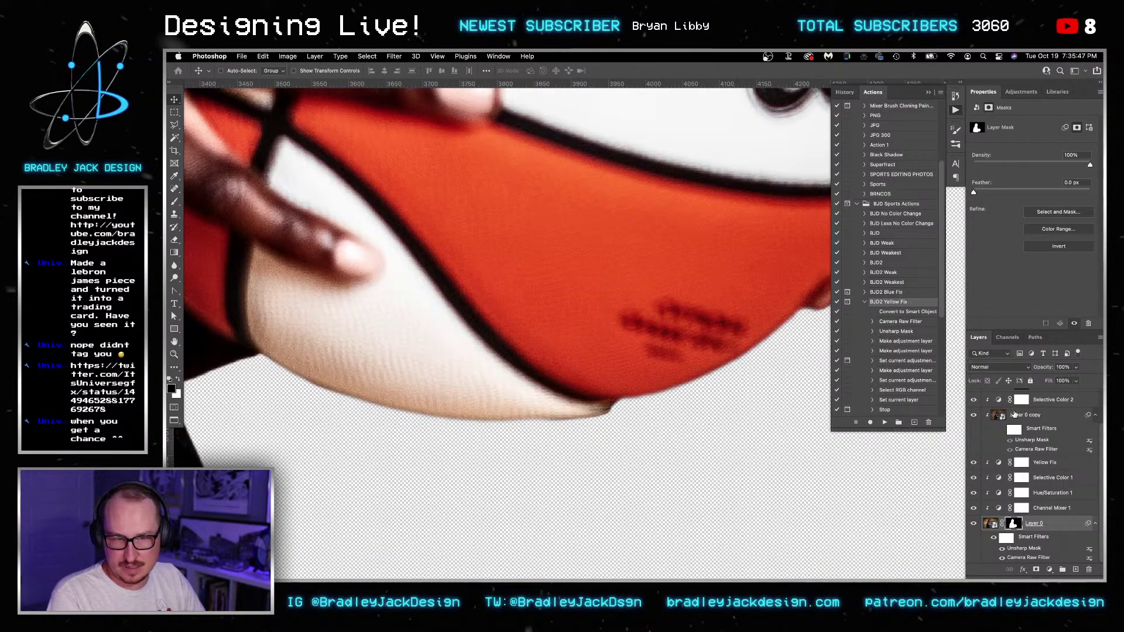
- Touch up the Layer 0 mask at the notch under the basketball, undoing the first attempt and painting white at 100% opacity
key("b")
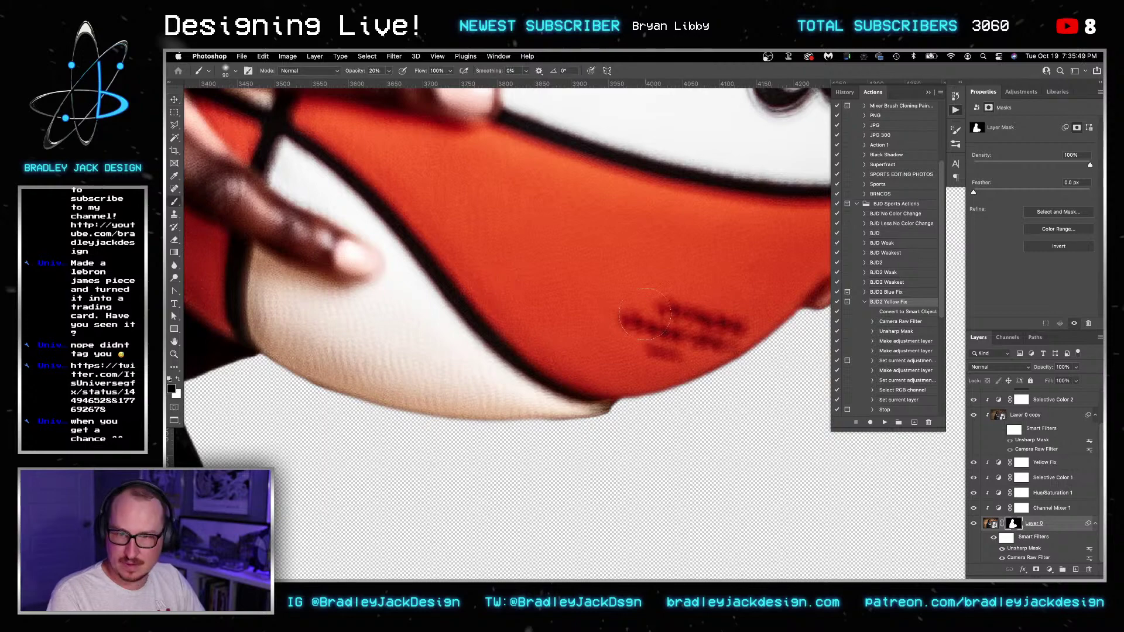
left_click_drag(597, 299, 640, 508)
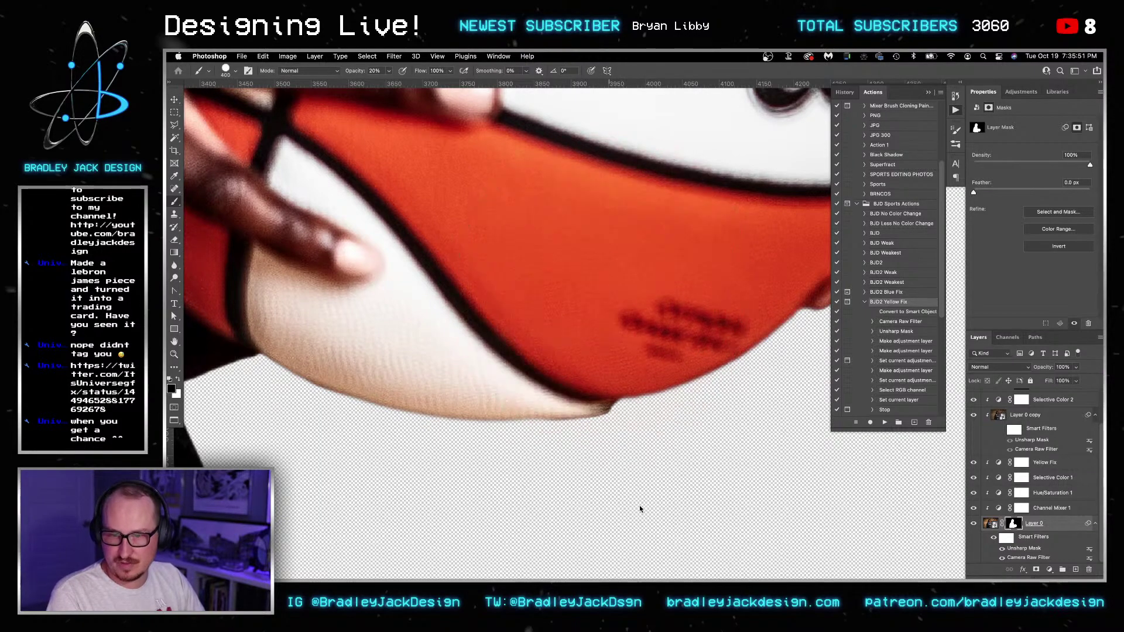
left_click_drag(582, 283, 581, 311)
left_click(578, 268)
key("super+z")
key("x")
key("0")
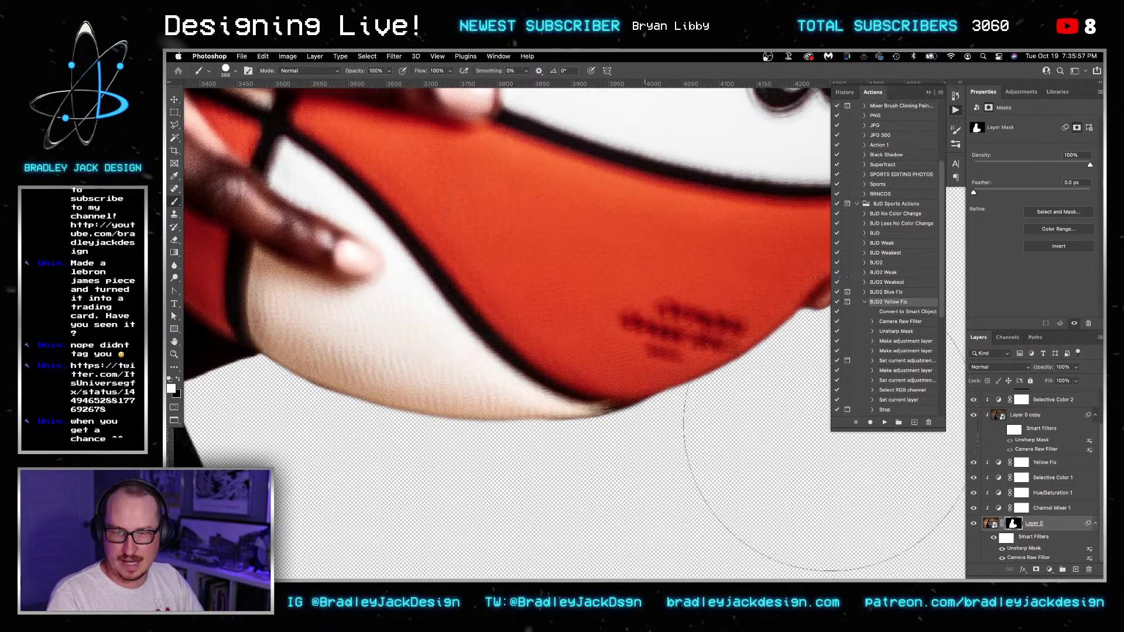
- Add a new clipped layer above Layer 1 for retouching the basketball
scroll(1030, 433, "up", 3)
left_click(1023, 398)
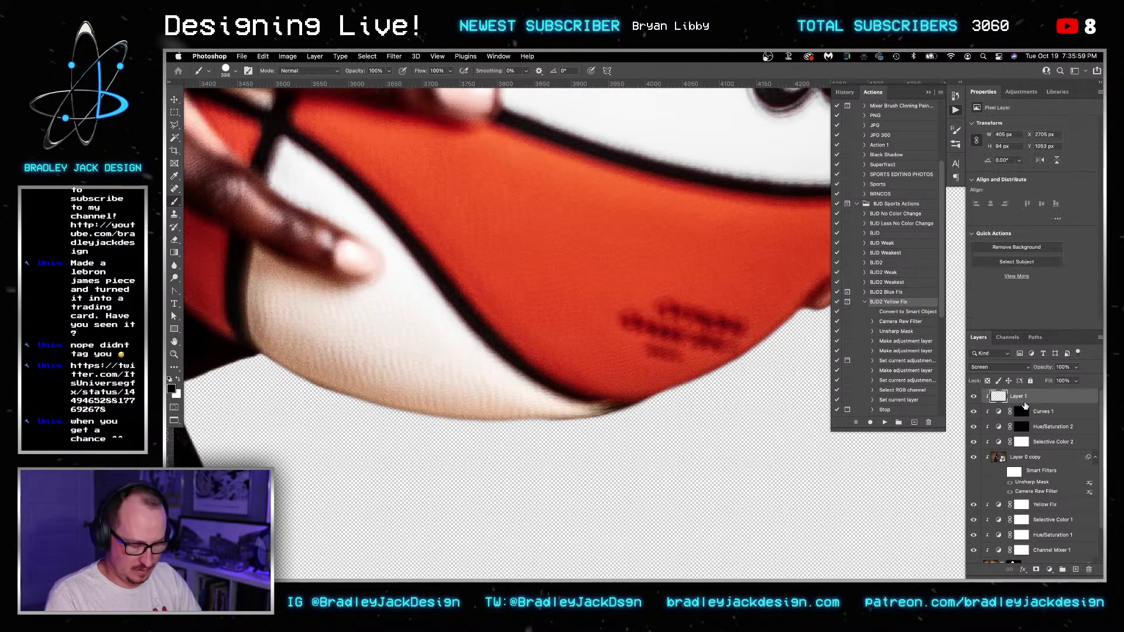
key("ctrl+shift+alt+n")
key("[")
key("[")
key("[")
key("[")
key("[")
key("[")
mouse_move(373, 325)
left_mouse_down()
mouse_move(363, 338)
mouse_move(388, 123)
left_mouse_up()
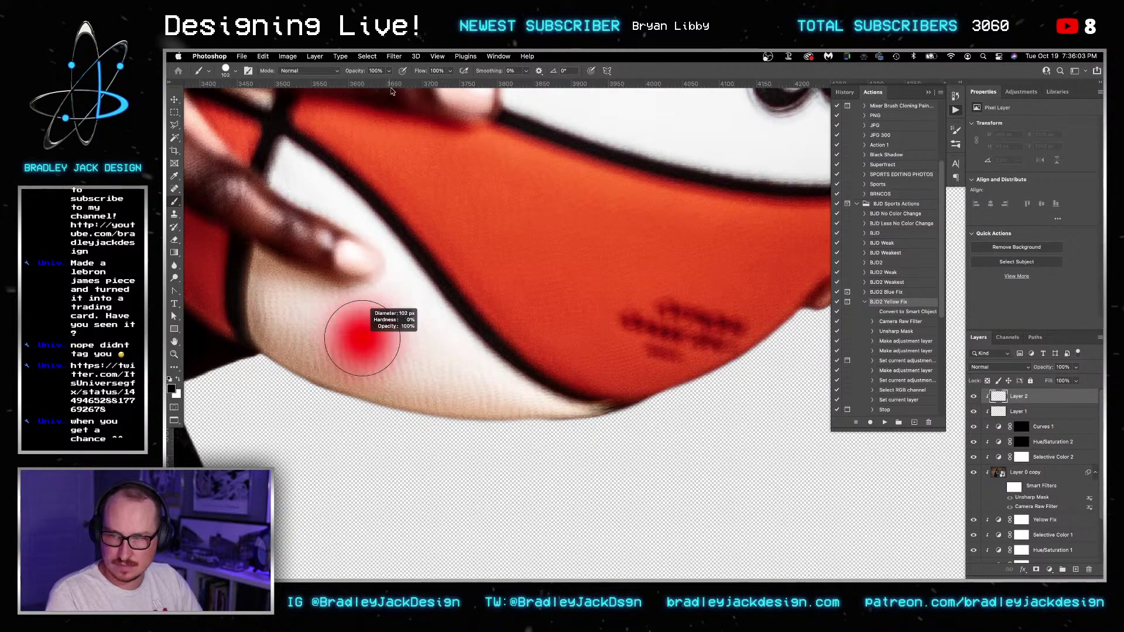
- Clone clean white leather over the tan shading and dark rim along the basketball's lower white panel with a small Clone Stamp
key("s")
key("bracketleft")
key("bracketleft")
key("bracketleft")
key("bracketleft")
key("bracketleft")
key("bracketleft")
key("bracketleft")
key("bracketleft")
key("bracketleft")
key("bracketleft")
mouse_move(272, 348)
left_mouse_down()
mouse_move(300, 373)
mouse_move(374, 400)
mouse_move(429, 394)
mouse_move(499, 421)
mouse_move(482, 416)
mouse_move(539, 414)
left_mouse_up()
left_click(425, 377, "alt")
left_click(467, 376, "alt")
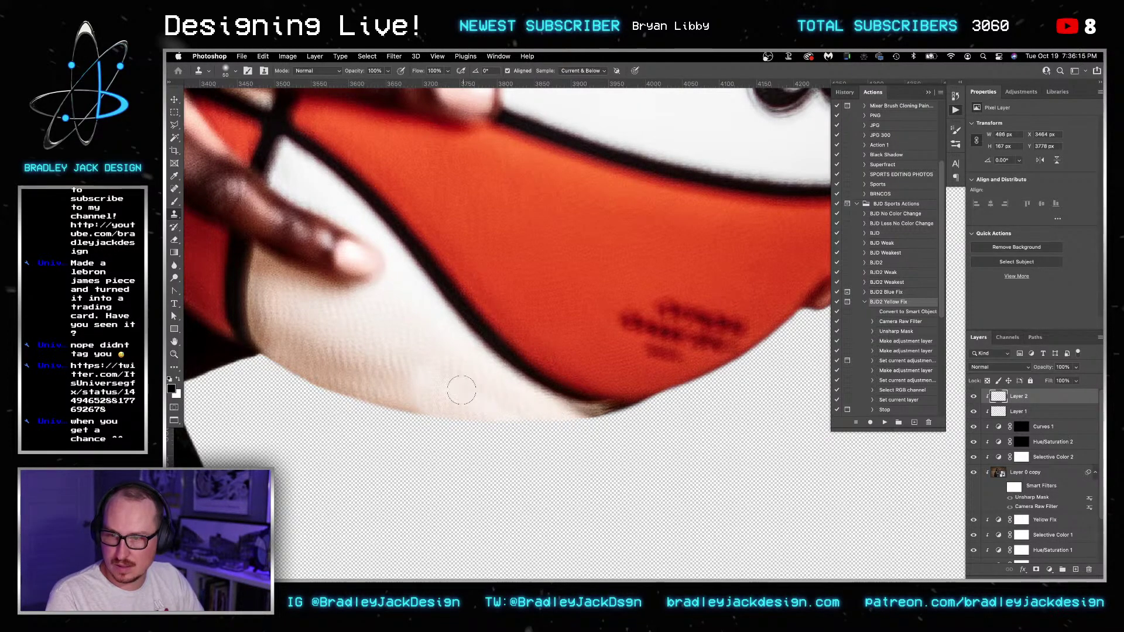
- Soften the cloned area on the basketball's lower white panel with the Clone Stamp at 30% opacity, undoing the last stroke
key("]")
left_click(430, 355, "alt")
key("3")
mouse_move(370, 360)
left_mouse_down()
mouse_move(350, 352)
mouse_move(330, 369)
mouse_move(390, 390)
mouse_move(402, 407)
mouse_move(312, 376)
mouse_move(298, 341)
mouse_move(289, 376)
mouse_move(351, 391)
left_mouse_up()
left_click(414, 379, "alt")
mouse_move(507, 412)
left_mouse_down()
mouse_move(522, 404)
mouse_move(605, 431)
mouse_move(576, 427)
left_mouse_up()
key("super+z")
left_click(423, 389, "alt")
- Clone the black seam's lower tip out to the basketball's bottom edge with a smaller Clone Stamp at 90% opacity
key("bracketleft")
key("bracketleft")
key("bracketleft")
key("bracketleft")
key("bracketleft")
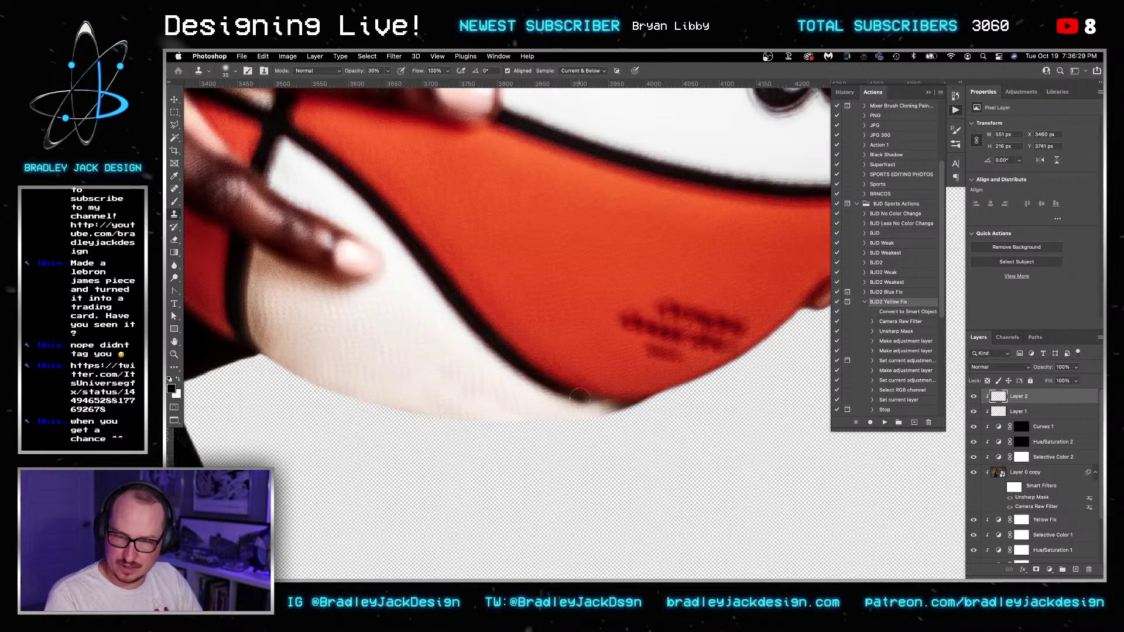
key("9")
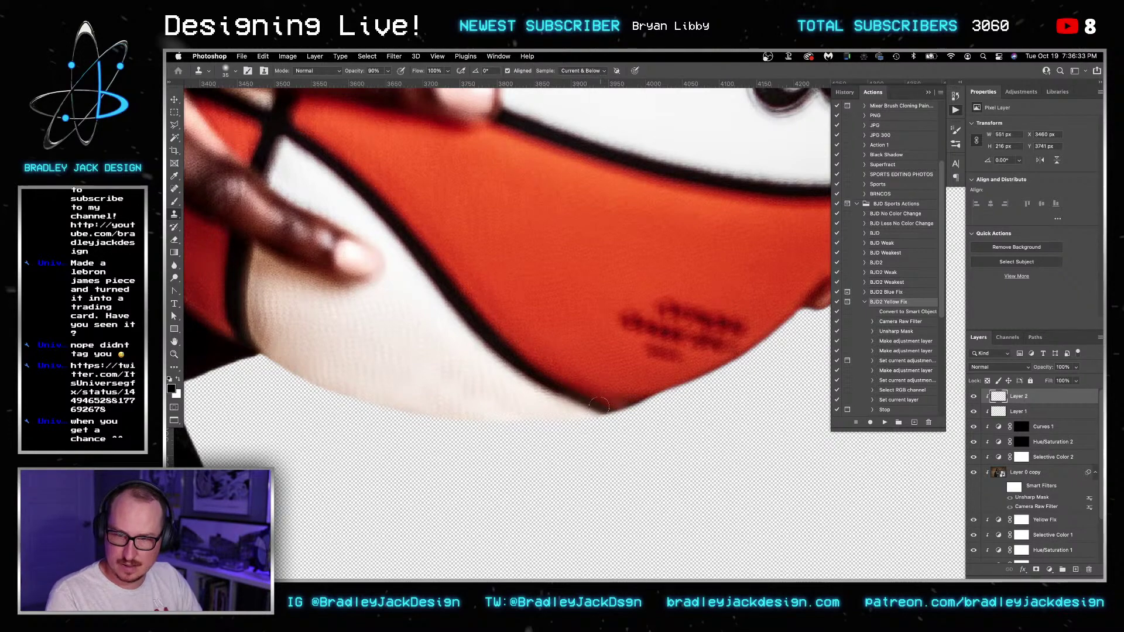
left_click_drag(570, 393, 568, 393)
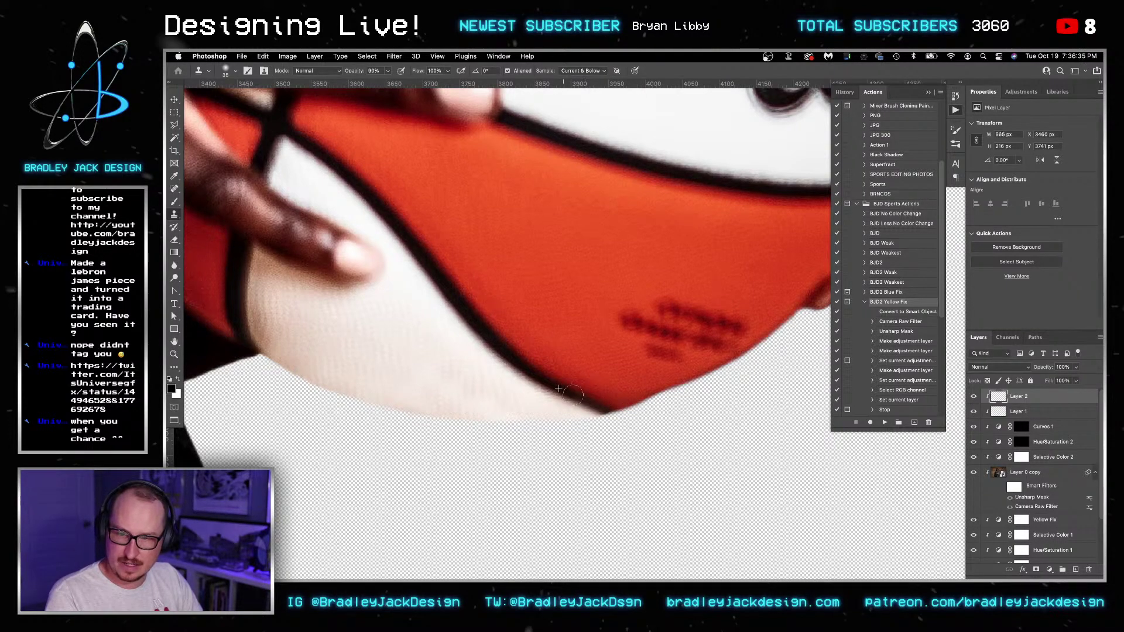
- Clone clean white over the basketball's outer edge just below the Wilson lettering
scroll(684, 410, "down", 3)
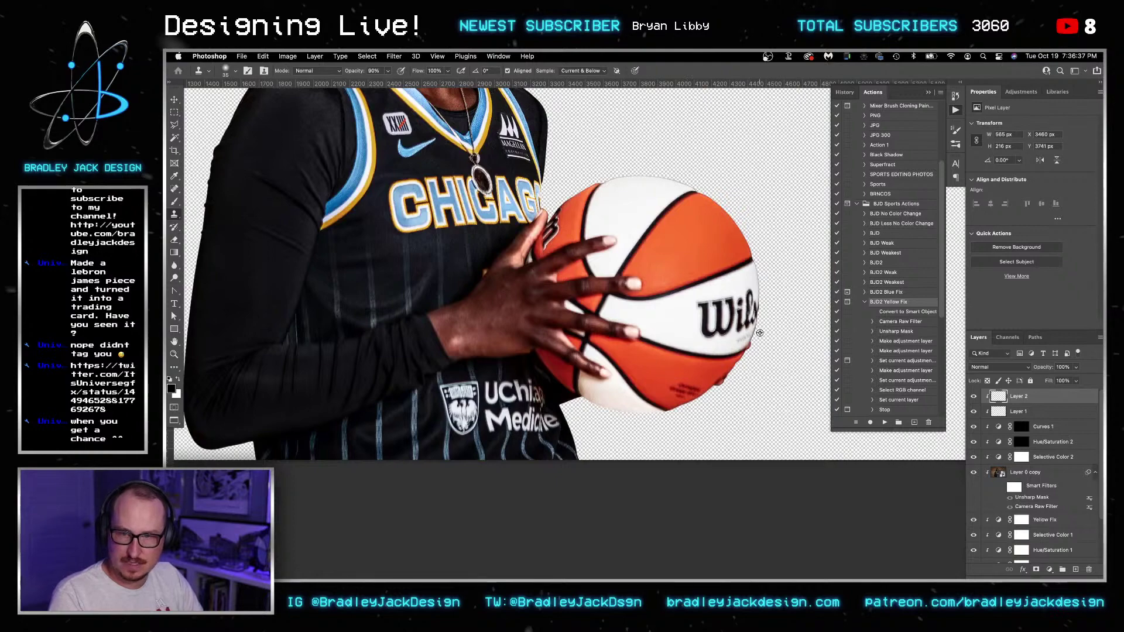
scroll(771, 352, "up", 5)
key("bracketright")
left_click(499, 423, "alt")
key("bracketleft")
key("bracketleft")
left_click_drag(679, 379, 709, 287)
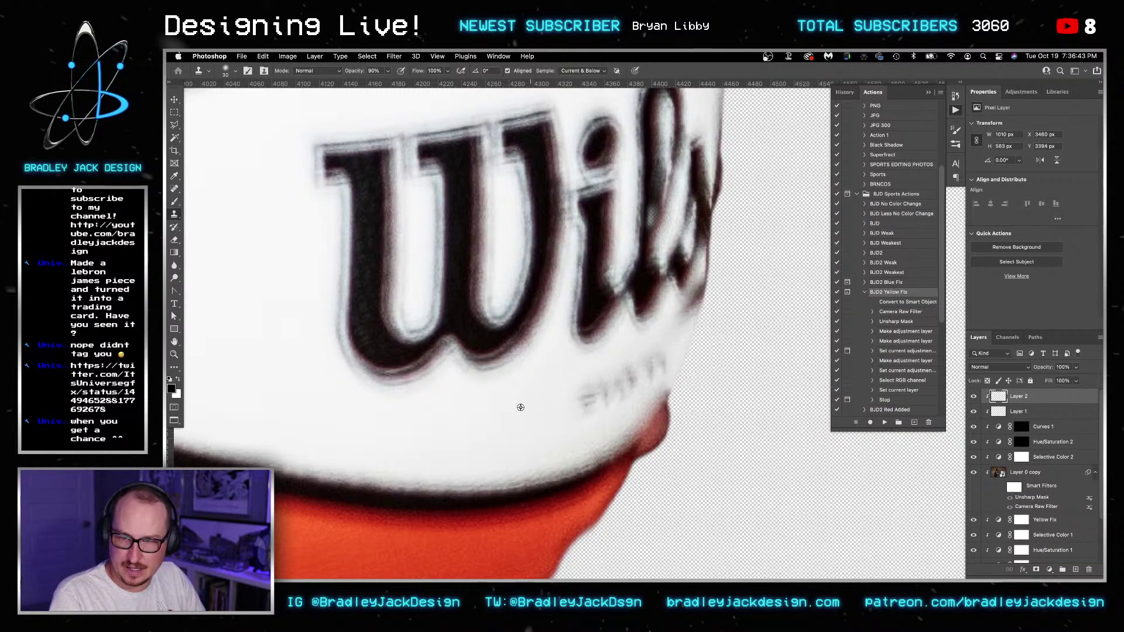
left_click_drag(693, 327, 720, 289)
- Clone clean white over the dark rim of the basketball's outer edge above the Wilson lettering
scroll(720, 288, "up", 5)
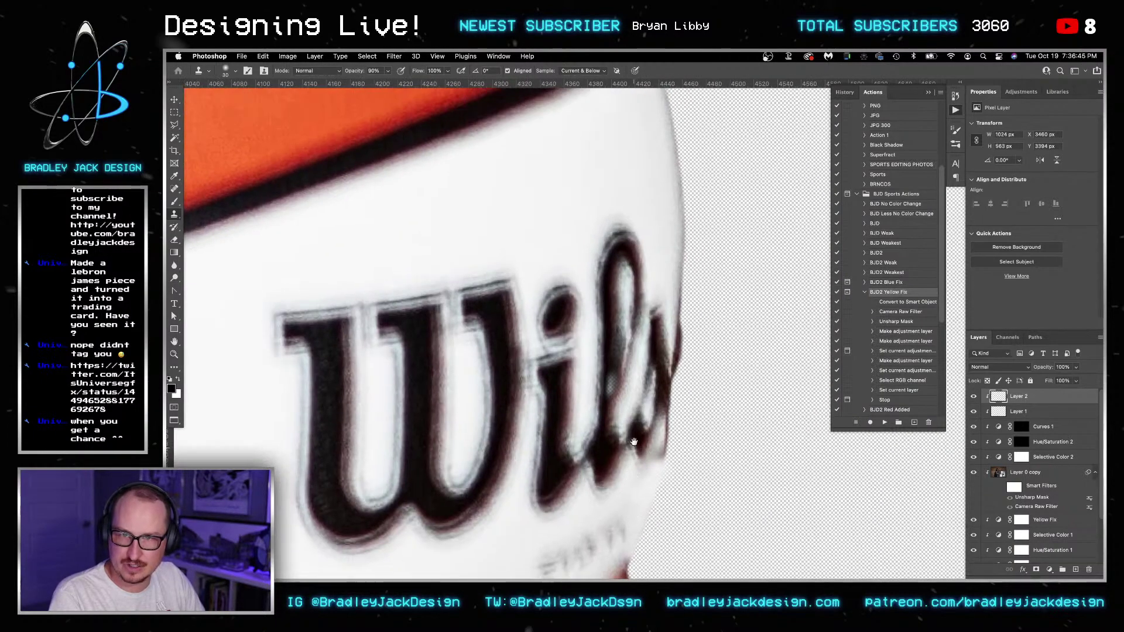
scroll(592, 137, "up", 4)
mouse_move(639, 170)
left_mouse_down()
mouse_move(621, 177)
mouse_move(642, 248)
mouse_move(648, 345)
left_mouse_up()
left_click(619, 219, "alt")
left_click(613, 283, "alt")
left_click_drag(639, 304, 660, 409)
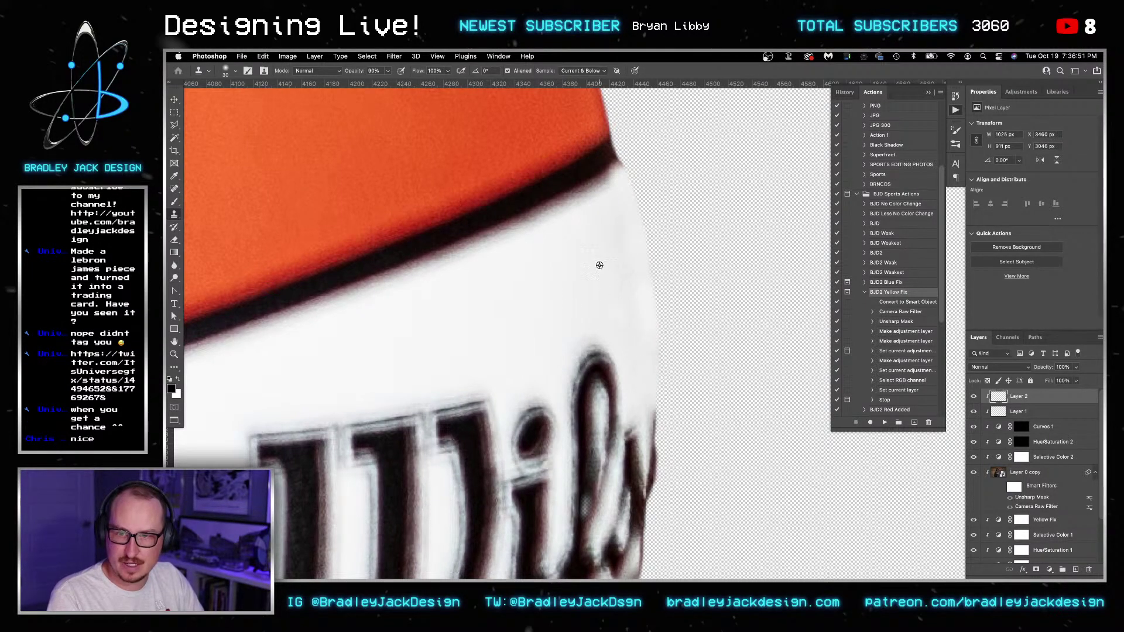
- Continue cloning clean ball texture along the basketball's upper outer edge past the orange panel, undoing the last stroke
left_click_drag(611, 293, 685, 534)
mouse_move(672, 352)
left_mouse_down()
mouse_move(635, 255)
mouse_move(534, 114)
left_mouse_up()
left_click_drag(521, 165, 625, 412)
left_click_drag(613, 323, 542, 256)
left_click_drag(456, 209, 504, 227)
mouse_move(533, 301)
left_mouse_down()
mouse_move(750, 414)
mouse_move(785, 415)
left_mouse_up()
left_click(537, 306, "alt")
mouse_move(628, 283)
left_mouse_down()
mouse_move(669, 285)
mouse_move(657, 288)
mouse_move(670, 328)
left_mouse_up()
key("super+z")
- Clone clean white leather along the rim of the white panel at the top of the basketball
mouse_move(666, 284)
left_mouse_down()
mouse_move(578, 260)
mouse_move(597, 260)
mouse_move(541, 240)
left_mouse_up()
left_click_drag(586, 284, 773, 313)
left_click(606, 328, "alt")
mouse_move(715, 264)
left_mouse_down()
mouse_move(617, 245)
mouse_move(478, 246)
mouse_move(482, 233)
mouse_move(352, 245)
mouse_move(354, 258)
mouse_move(448, 275)
mouse_move(498, 245)
mouse_move(358, 221)
mouse_move(460, 188)
left_mouse_up()
scroll(351, 243, "left", 4)
scroll(351, 244, "down", 2)
left_click_drag(437, 285, 707, 225)
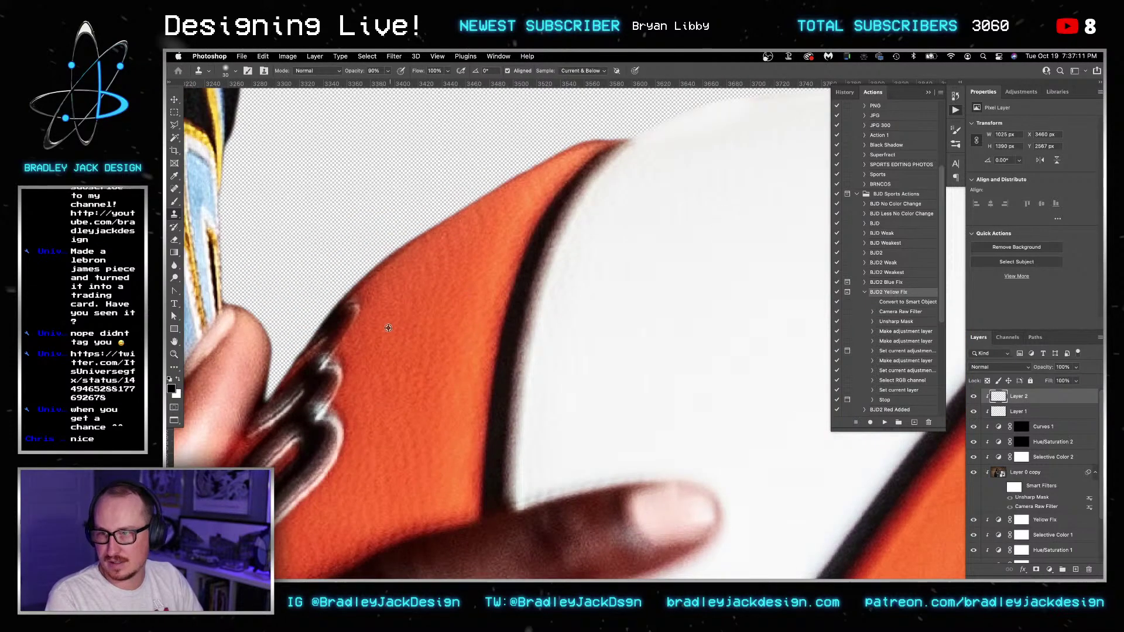
- Clone orange leather over the rim of the basketball's orange panel beside the player's jersey
mouse_move(374, 289)
left_mouse_down()
mouse_move(399, 261)
mouse_move(458, 203)
left_mouse_up()
left_click(459, 247, "alt")
left_click_drag(496, 192, 569, 149)
left_click(463, 209)
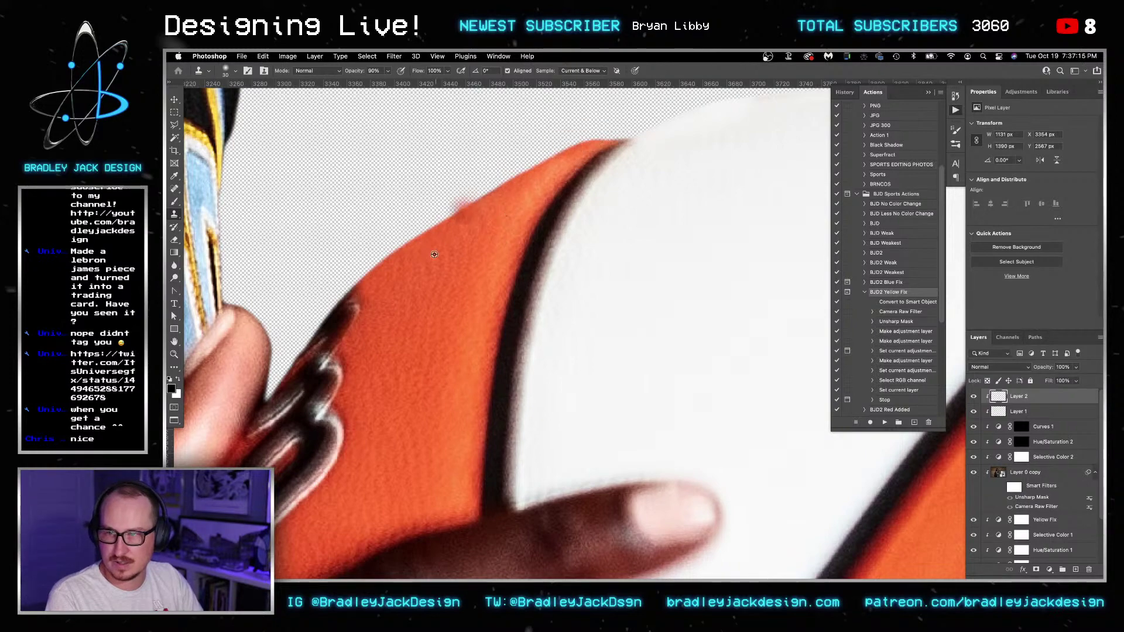
- Add a Hue/Saturation adjustment layer above the cloned ball patches and set it to the Reds range
scroll(435, 254, "down", 10)
key("v")
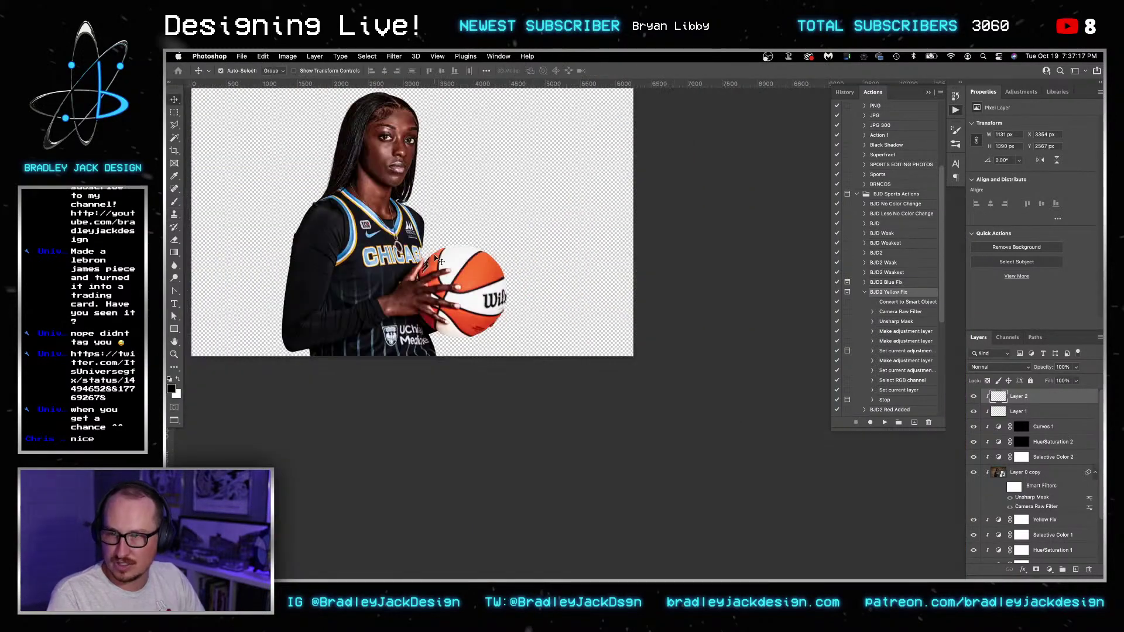
left_click_drag(722, 436, 837, 471)
left_click_drag(504, 328, 667, 369)
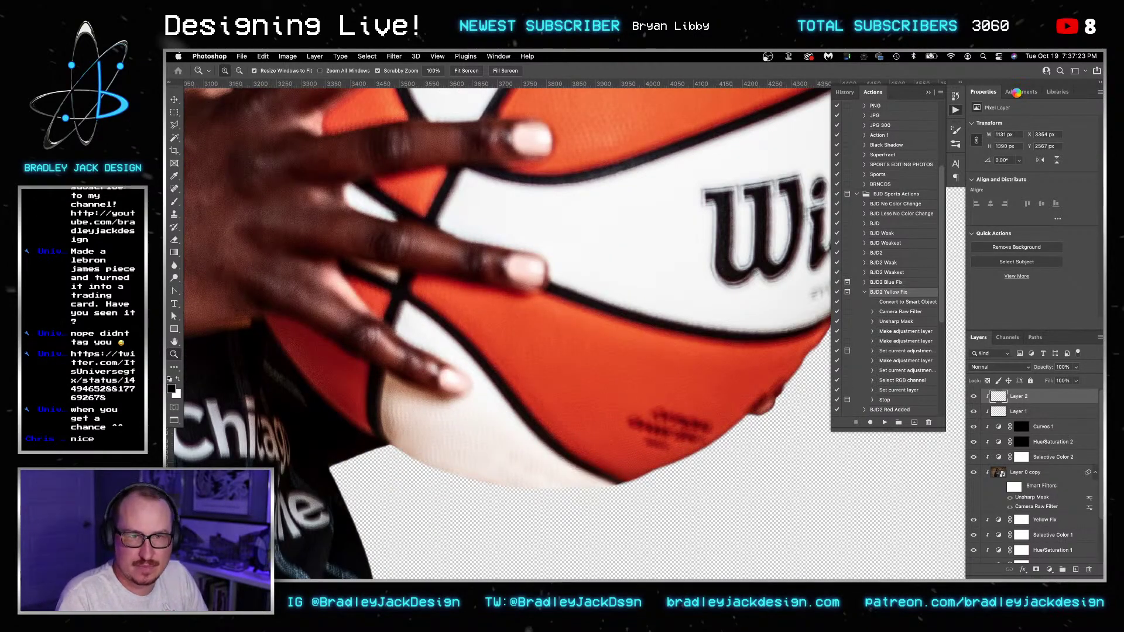
left_click(1018, 94)
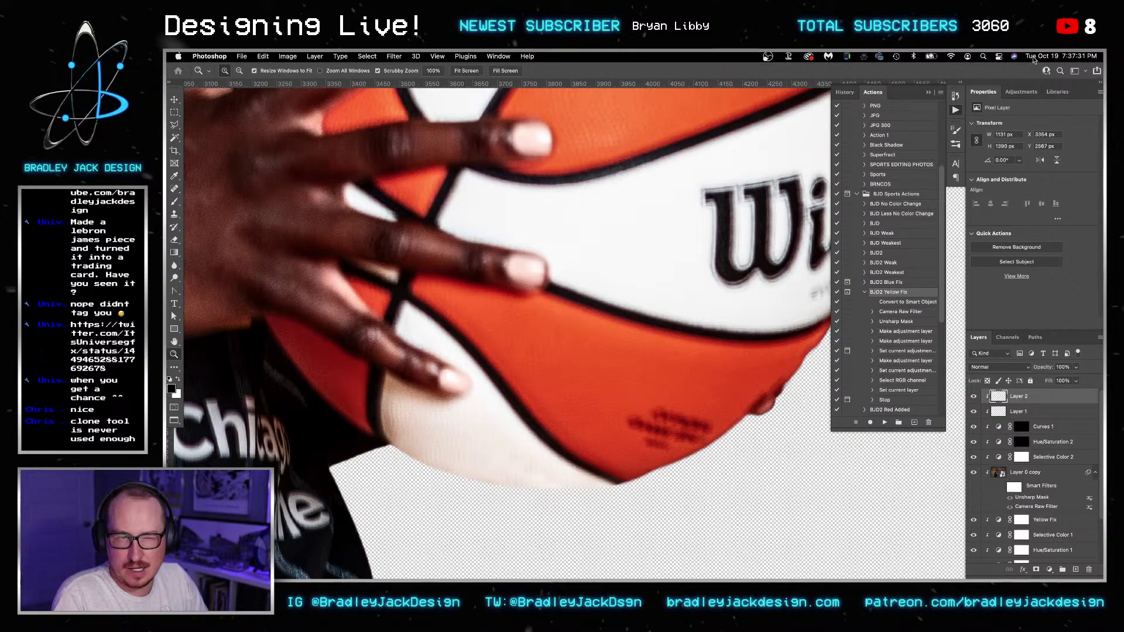
left_click(1023, 91)
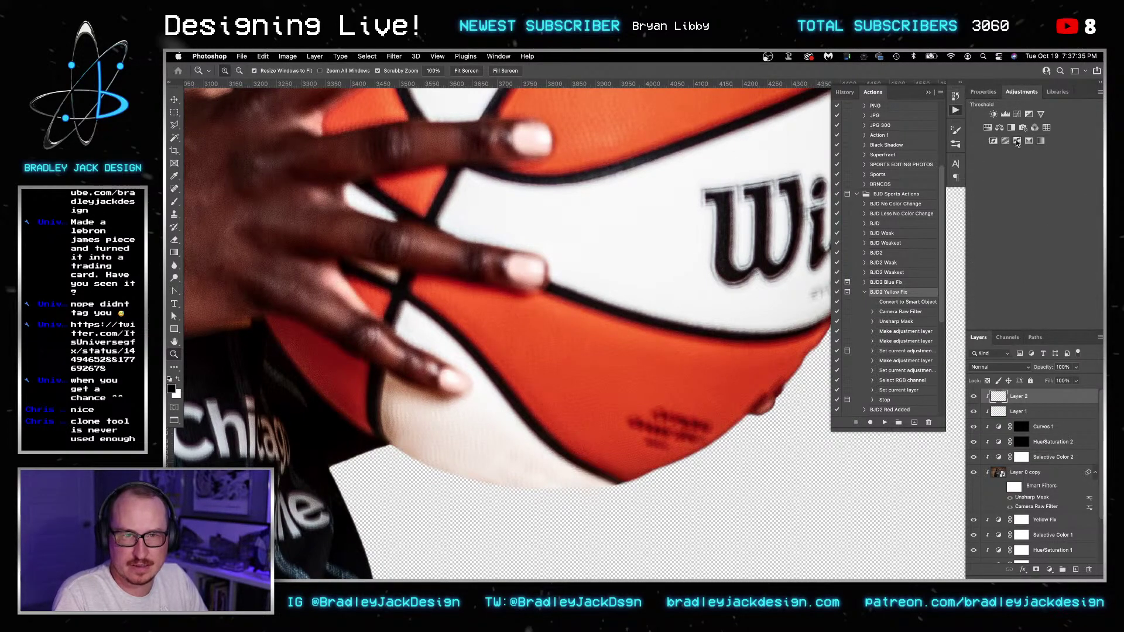
left_click(988, 128)
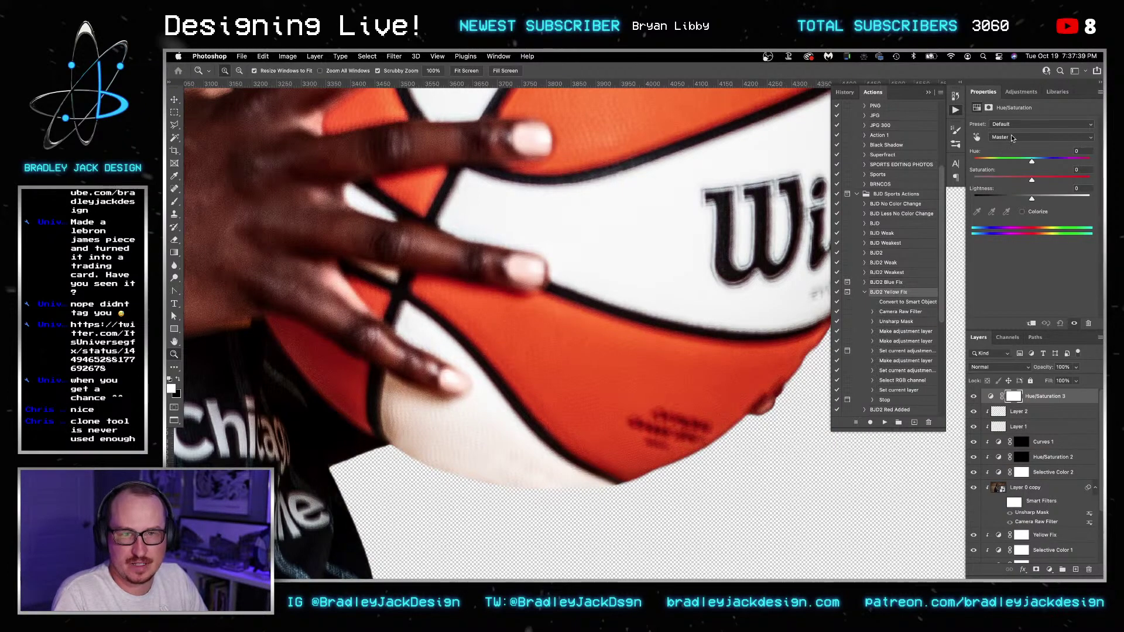
left_click(1011, 136)
left_click(1011, 148)
- Try neutralizing the cream lower panel of the basketball by sampling its colour and lowering Reds saturation to -76, and delete the adjustment layer
left_click(977, 212)
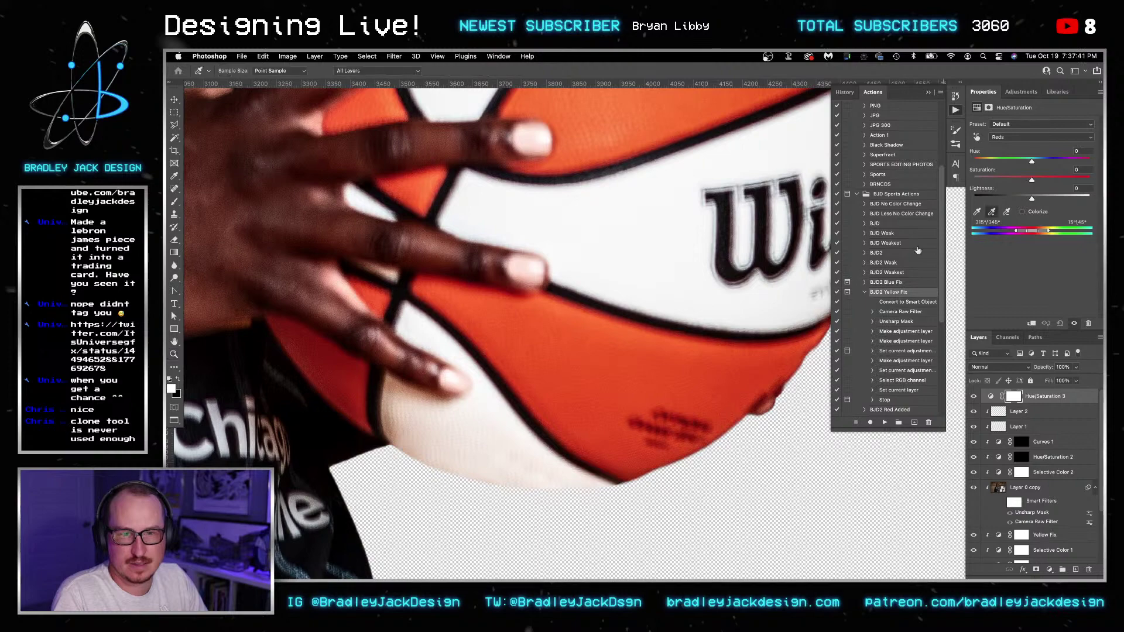
left_click(405, 429)
left_click(587, 432)
left_click_drag(1031, 179, 991, 179)
left_click(478, 339)
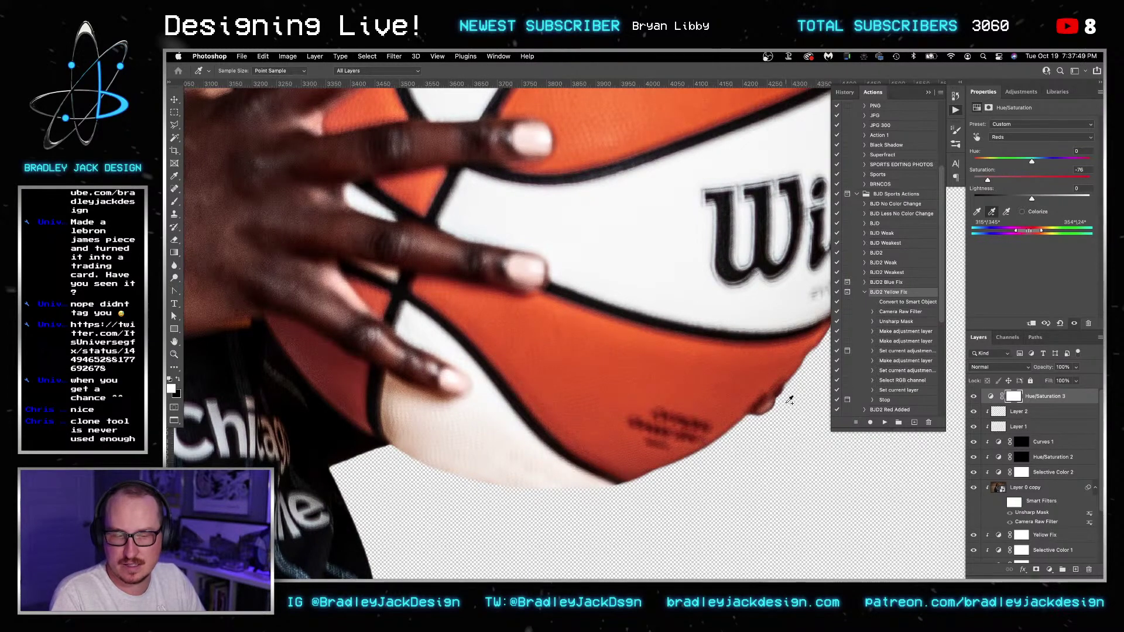
left_click(1056, 401)
key("Delete")
- Paint white over the cream lower panel of the basketball on a new layer in Color blend mode, clipped to the player
key("alt+shift+super+n")
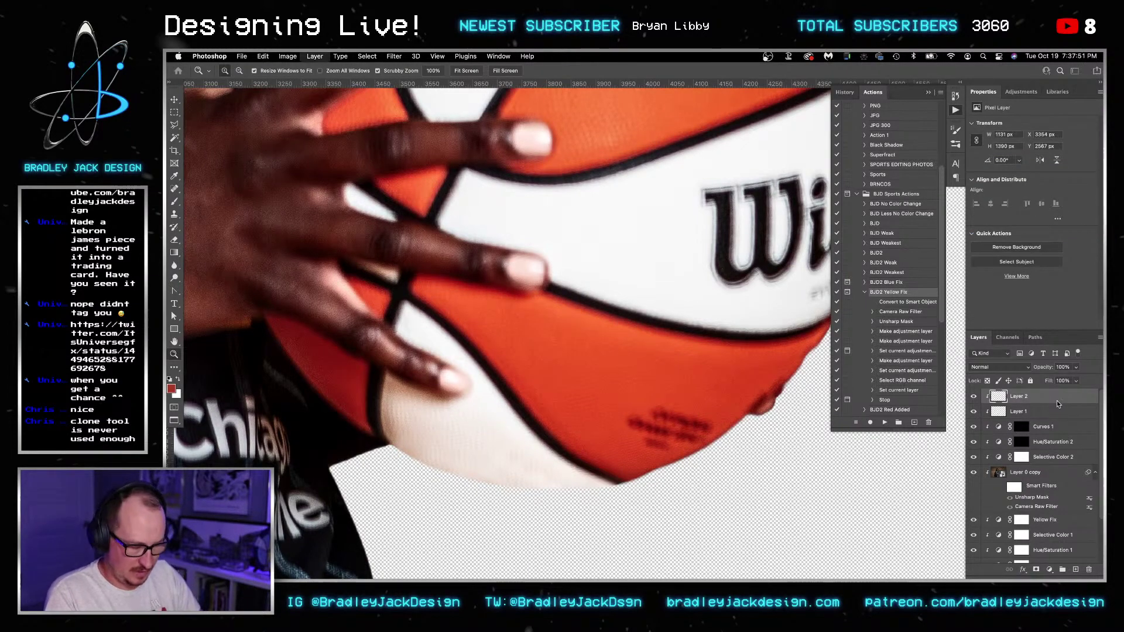
key("b")
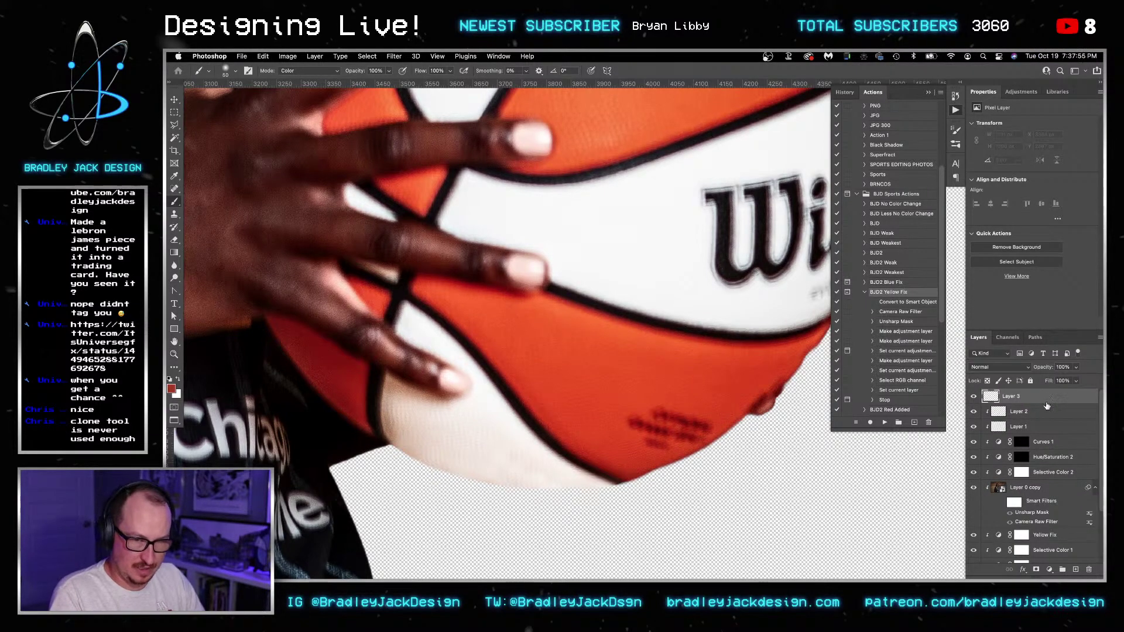
key("v")
key("b")
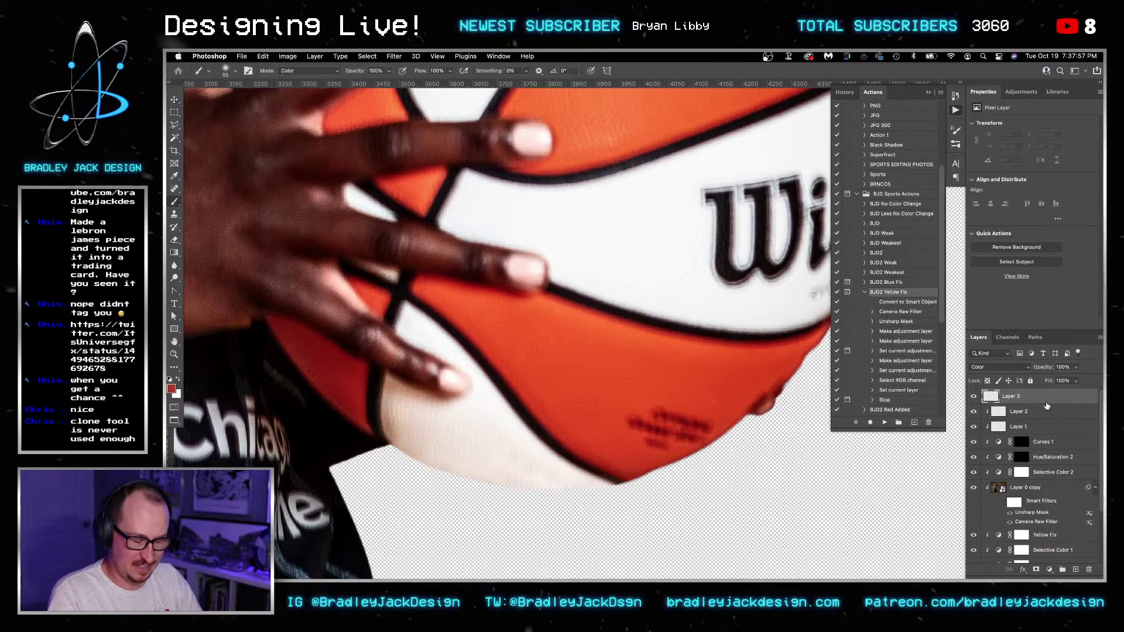
key("alt+shift+b")
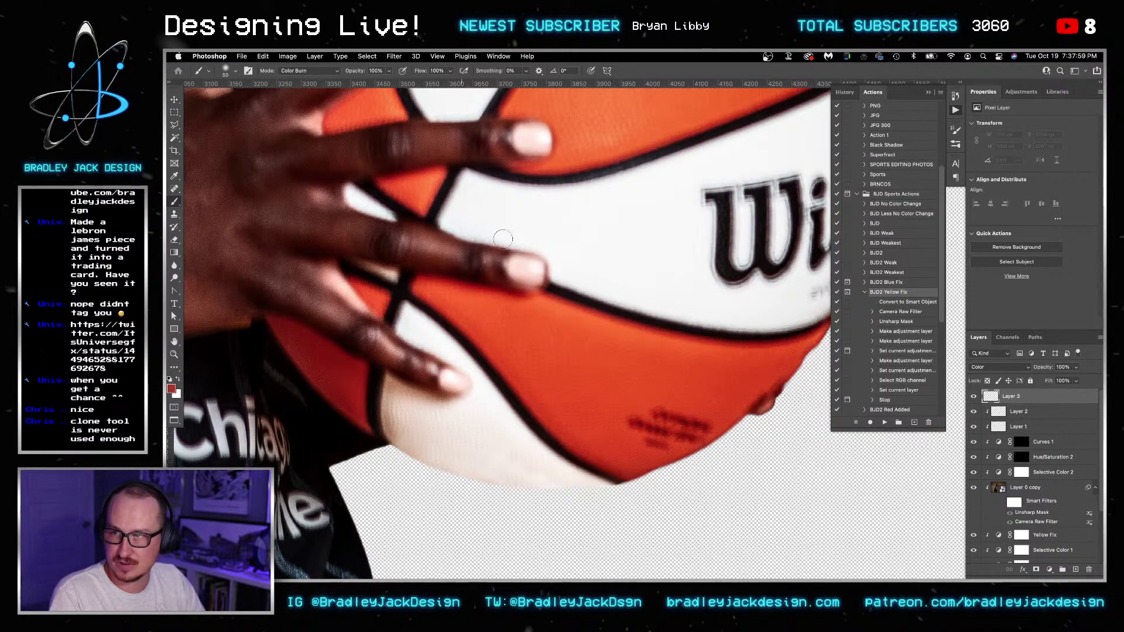
key("x")
mouse_move(400, 416)
left_mouse_down()
mouse_move(409, 448)
mouse_move(390, 388)
mouse_move(447, 415)
mouse_move(444, 451)
mouse_move(474, 438)
mouse_move(496, 471)
mouse_move(508, 460)
mouse_move(576, 489)
left_mouse_up()
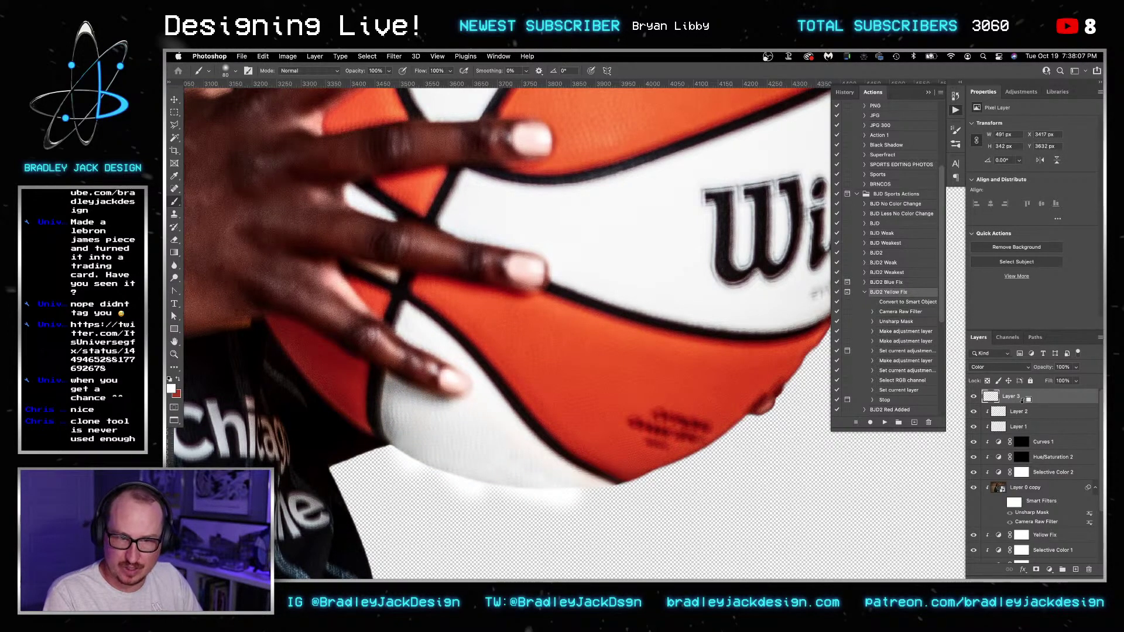
left_click(1023, 400, "alt")
mouse_move(485, 411)
left_mouse_down()
mouse_move(574, 480)
mouse_move(652, 512)
mouse_move(573, 444)
left_mouse_up()
- Enlarge the brush and paint white along the upper edge of the basketball's top white panel on the Color layer
scroll(521, 255, "up", 5)
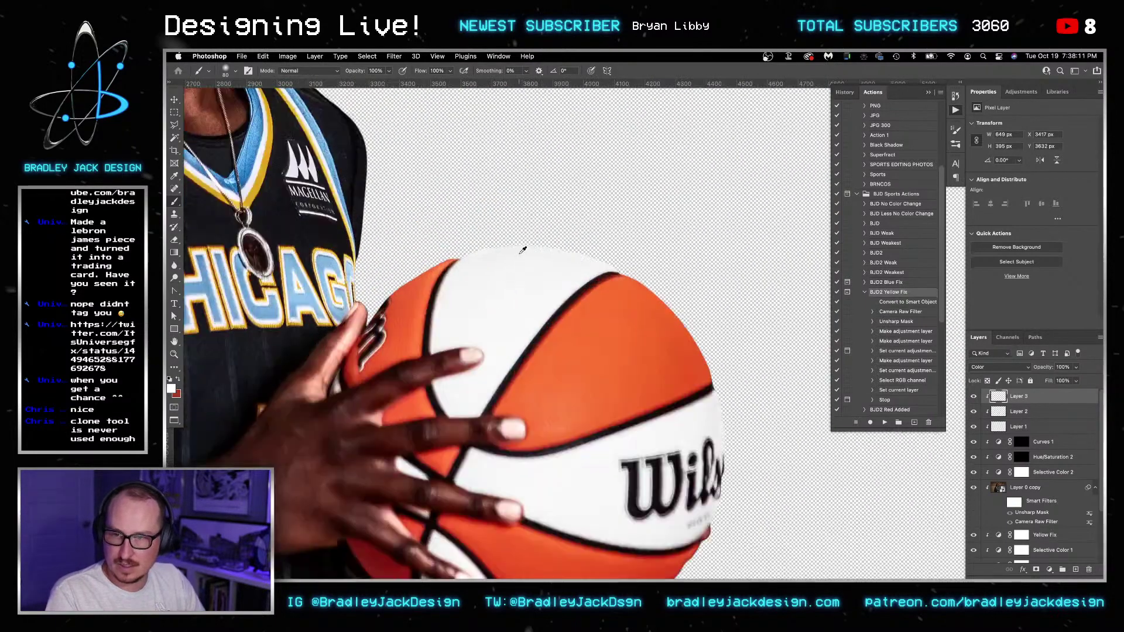
key("bracketright")
key("bracketright")
key("bracketright")
key("bracketright")
mouse_move(494, 261)
left_mouse_down()
mouse_move(448, 302)
mouse_move(480, 294)
mouse_move(488, 319)
mouse_move(599, 277)
left_mouse_up()
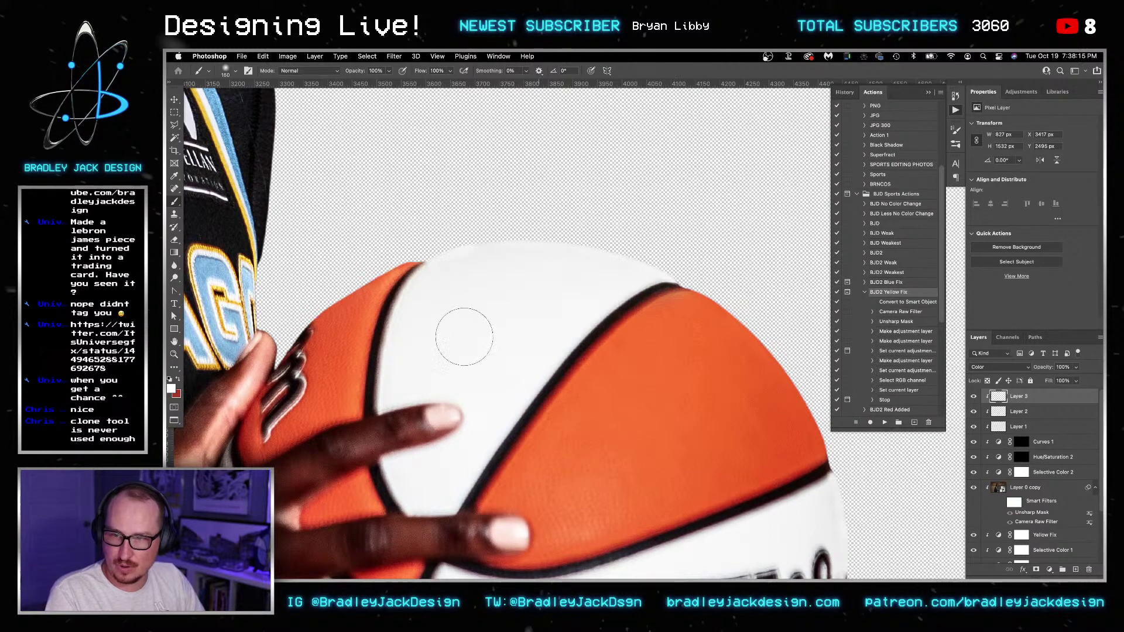
scroll(475, 339, "down", 5)
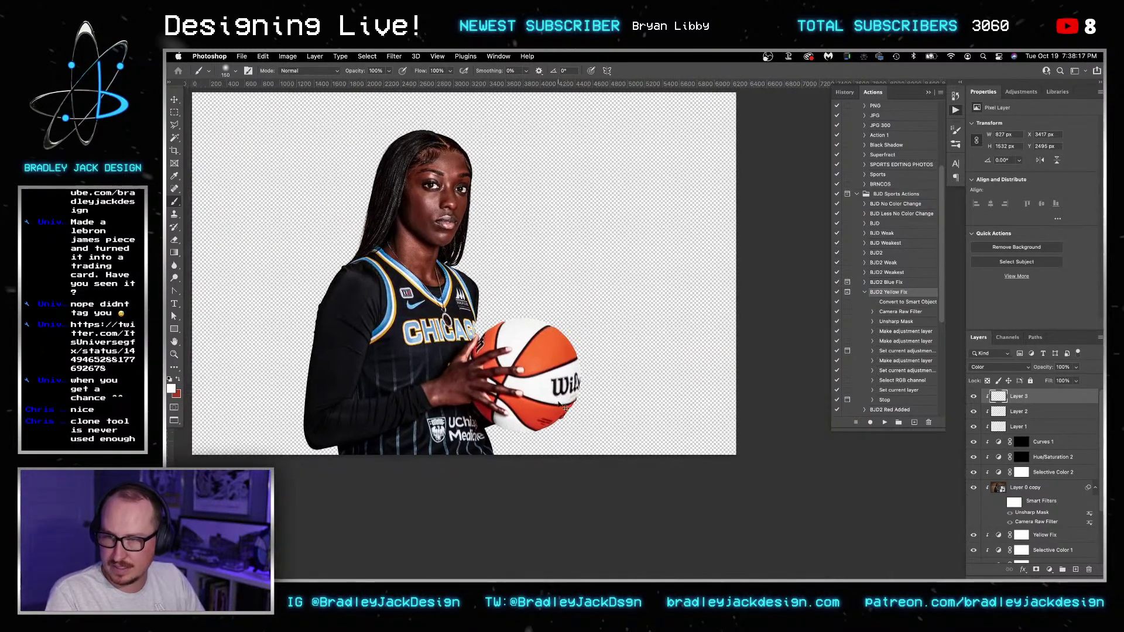
key("v")
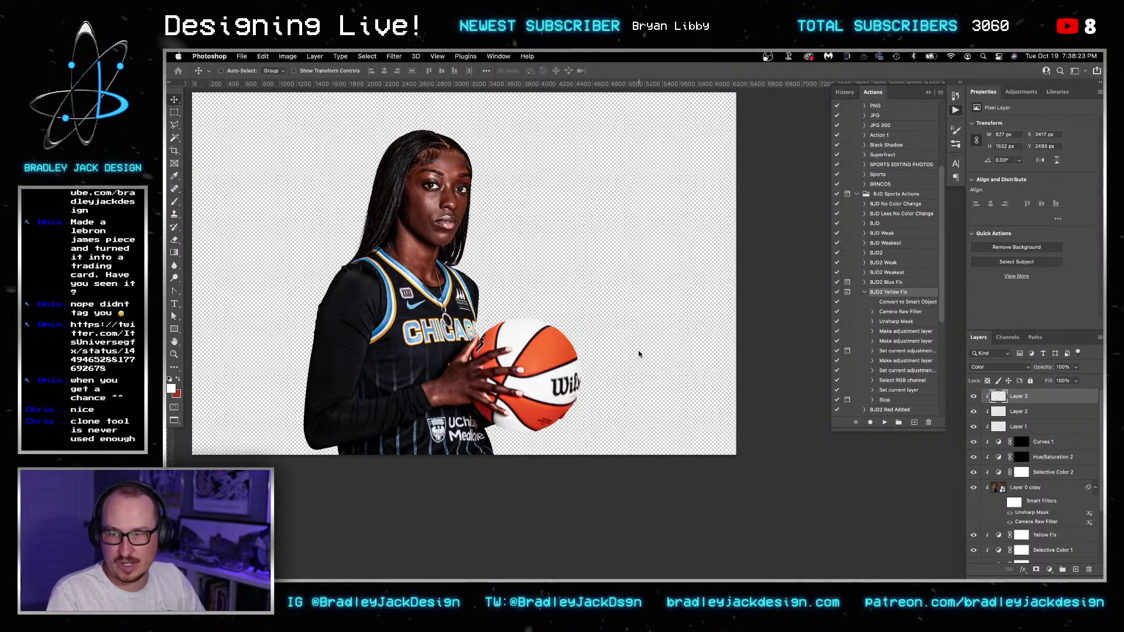
left_click_drag(639, 326, 734, 381)
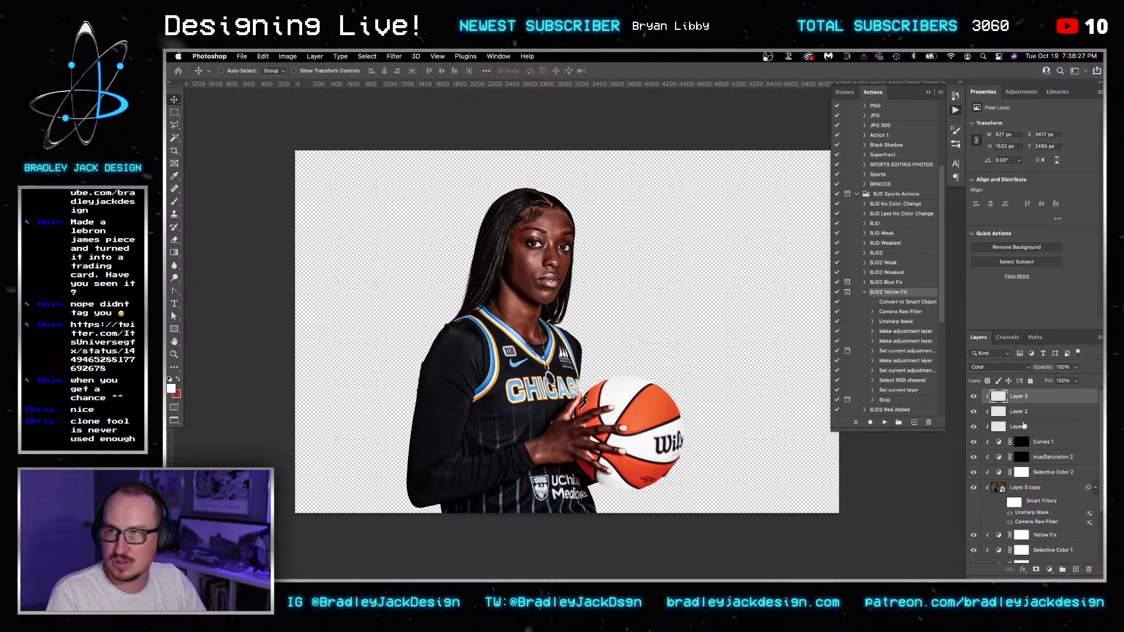
- Add a blank layer at the top, keep Clone Stamp sampling Current & Below, and toggle the retouch layers off and on
key("ctrl+shift+alt+n")
key("s")
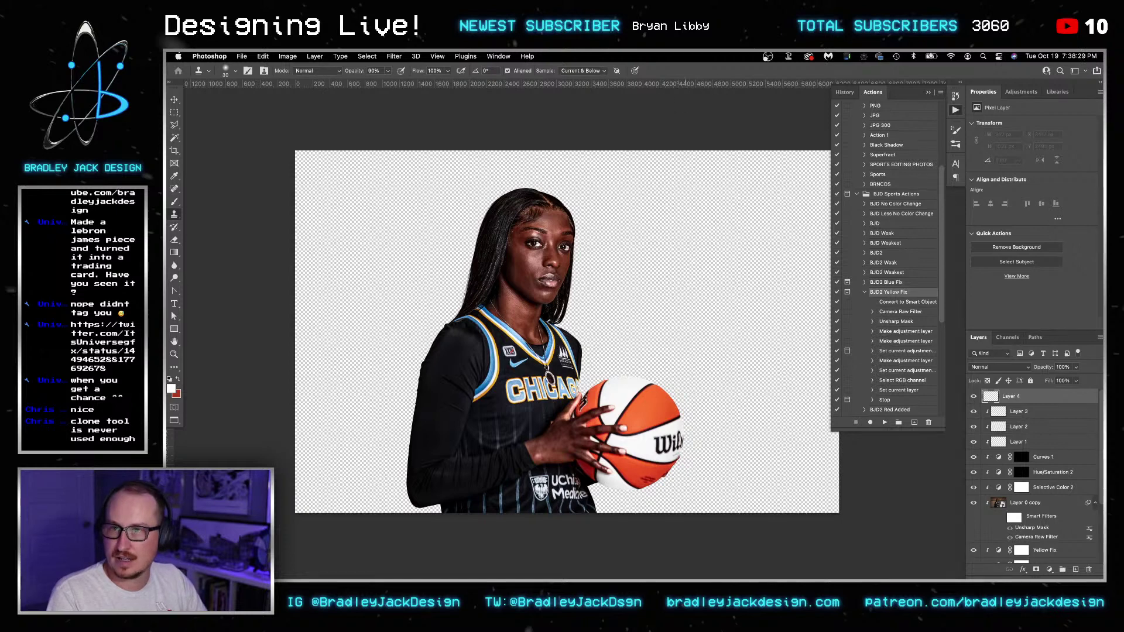
left_click(582, 70)
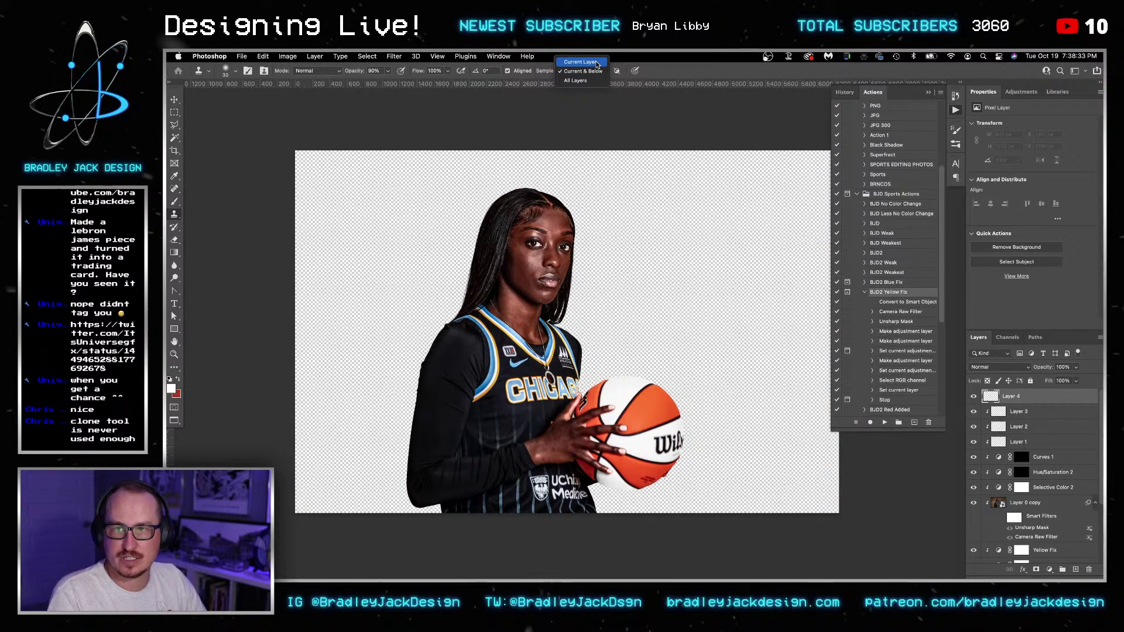
left_click(595, 71)
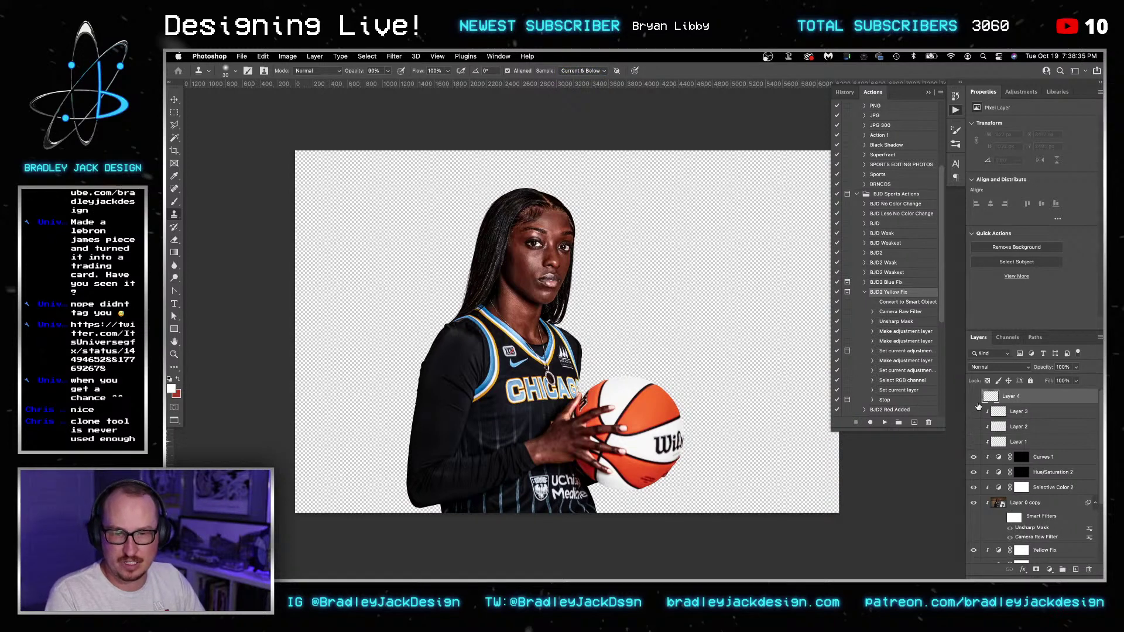
left_click(974, 398)
left_click_drag(974, 398, 974, 442)
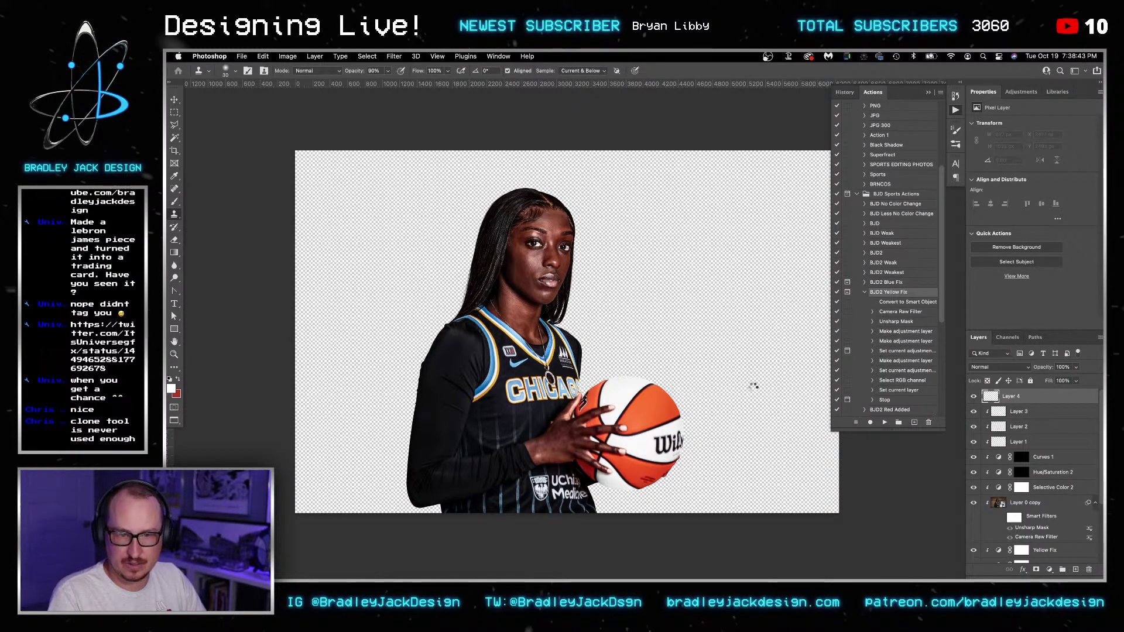
- Check the poster document and, back in the player document, clip the new blank layer to the layers below
key("ctrl+Tab")
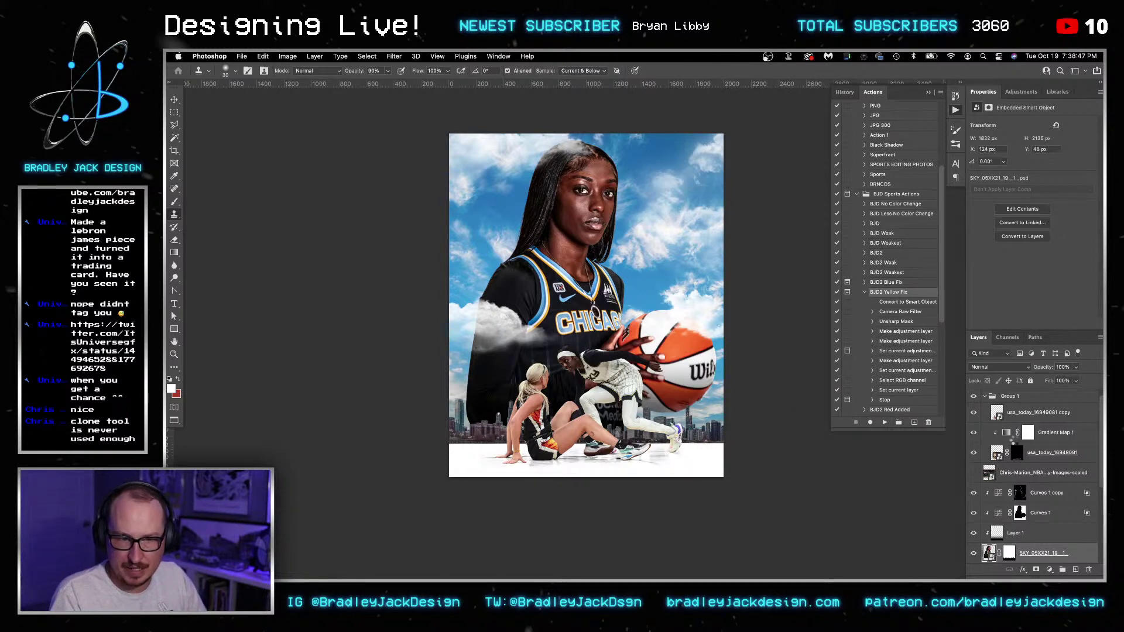
key("ctrl+Tab")
left_click(1003, 404, "alt")
key("v")
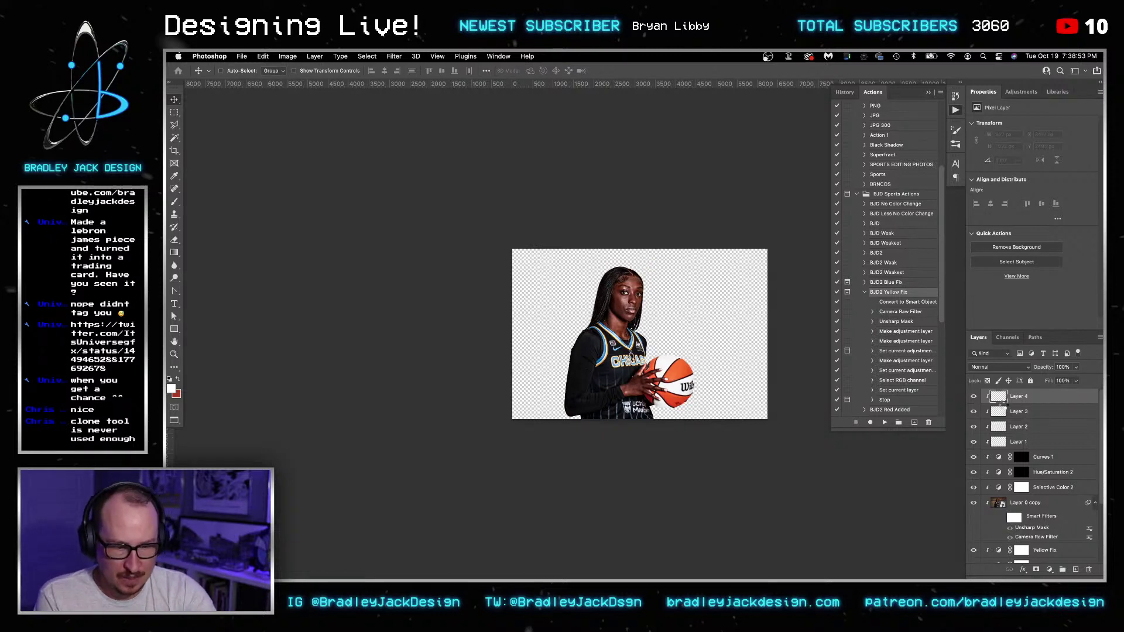
- Switch to the poster document and rename Group 1 as Front Copper
key("ctrl+Tab")
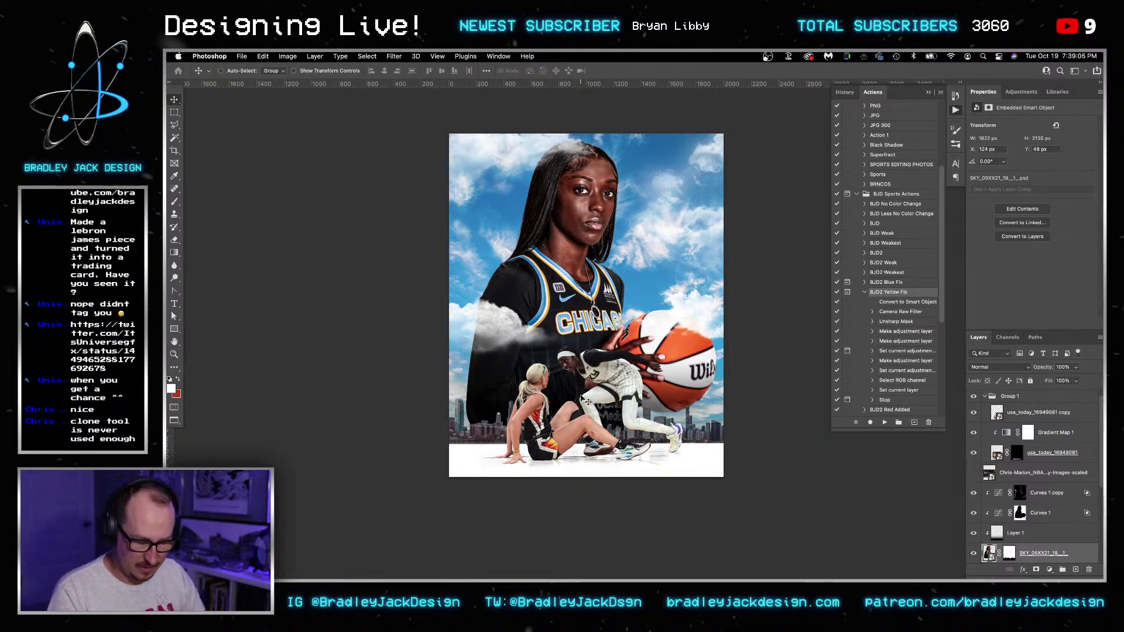
scroll(972, 451, "up", 1)
left_click(1006, 410)
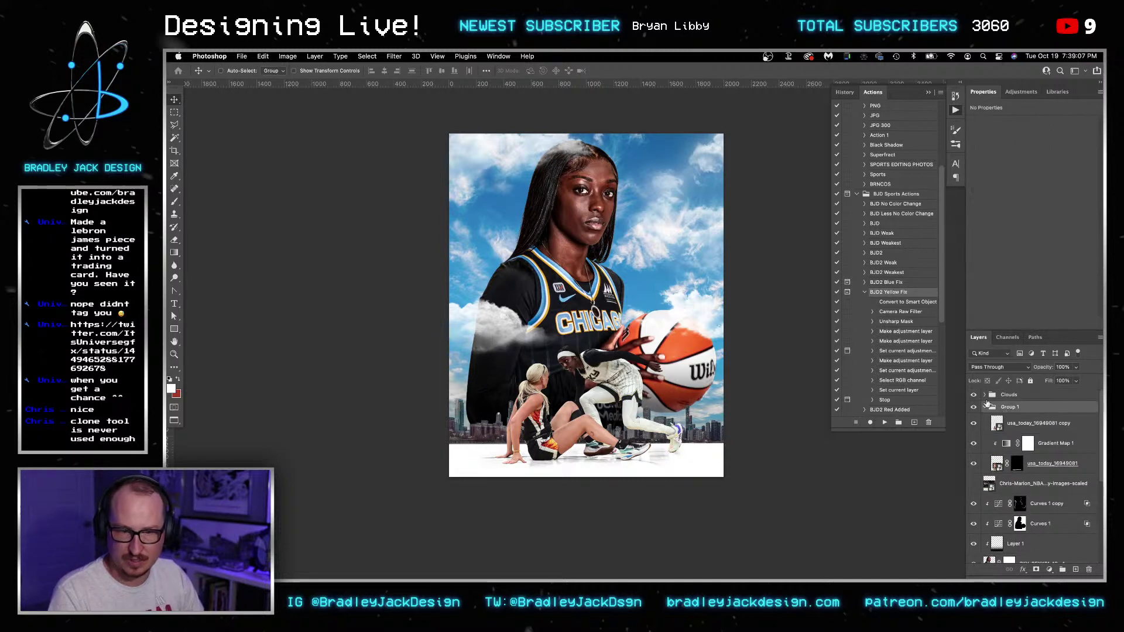
type("Front Copper")
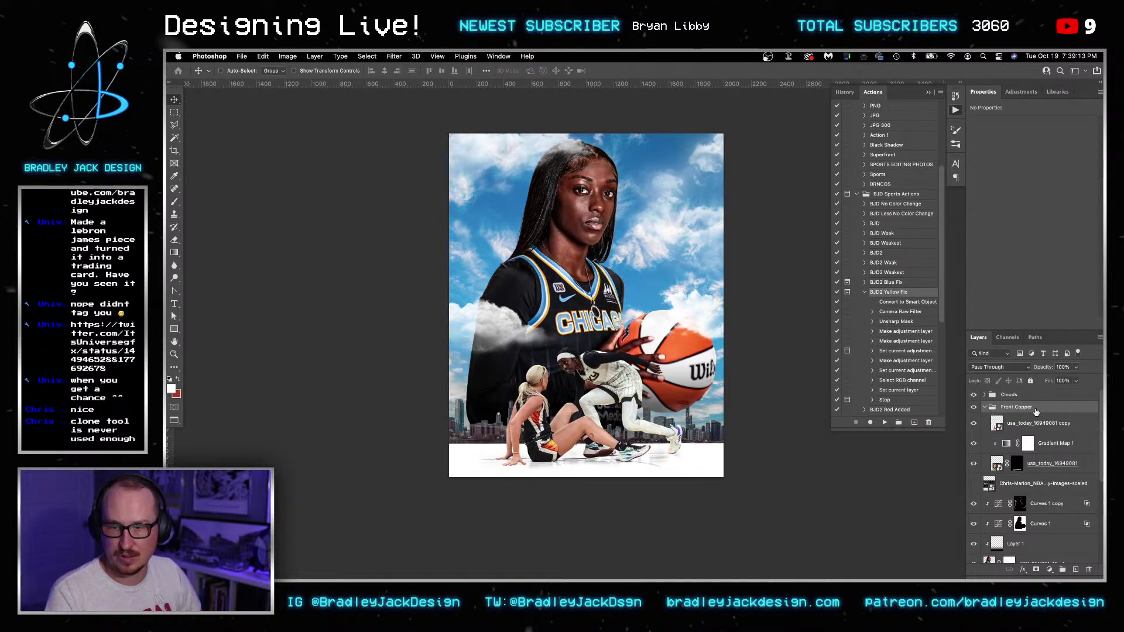
- Open the contents of the usa_today_16949081 copy smart object holding the two smaller players
type("z")
left_click(666, 395)
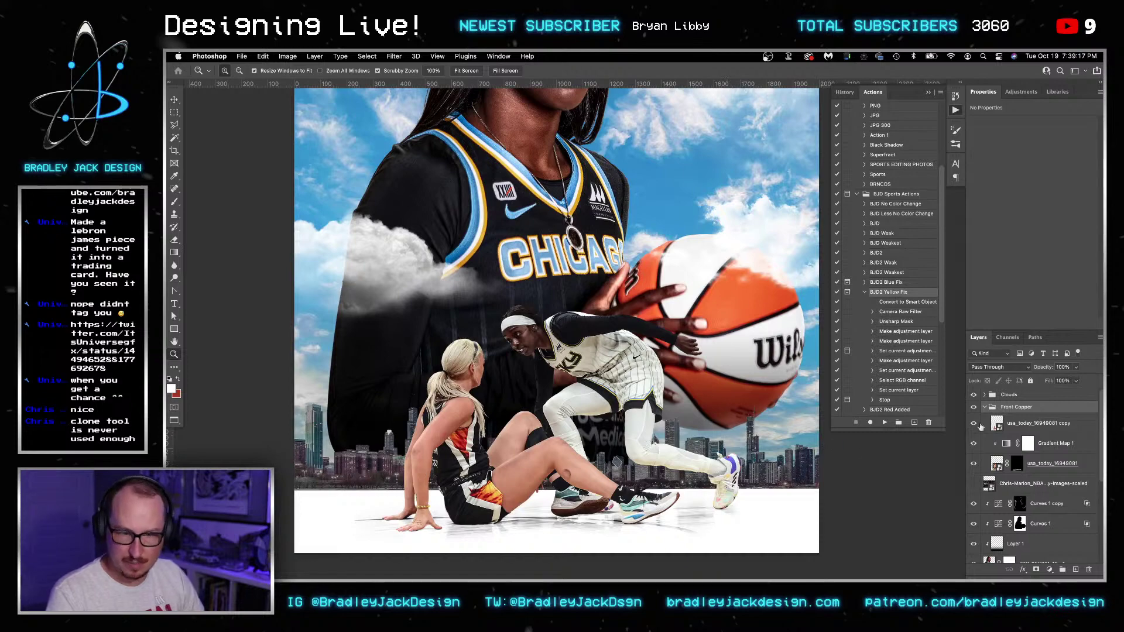
double_click(998, 423)
left_click_drag(725, 388, 776, 388)
key("v")
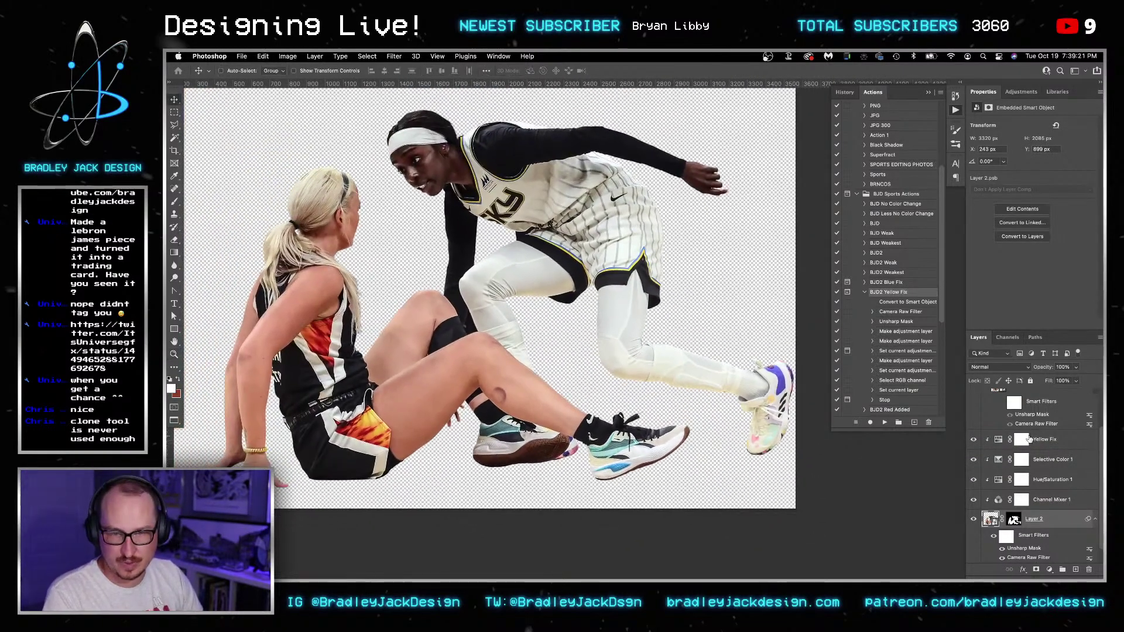
scroll(1029, 438, "up", 2)
- Add a Hue/Saturation adjustment layer above Hue/Saturation 2 and set it to the Yellows range
left_click(1048, 403)
left_click(1022, 92)
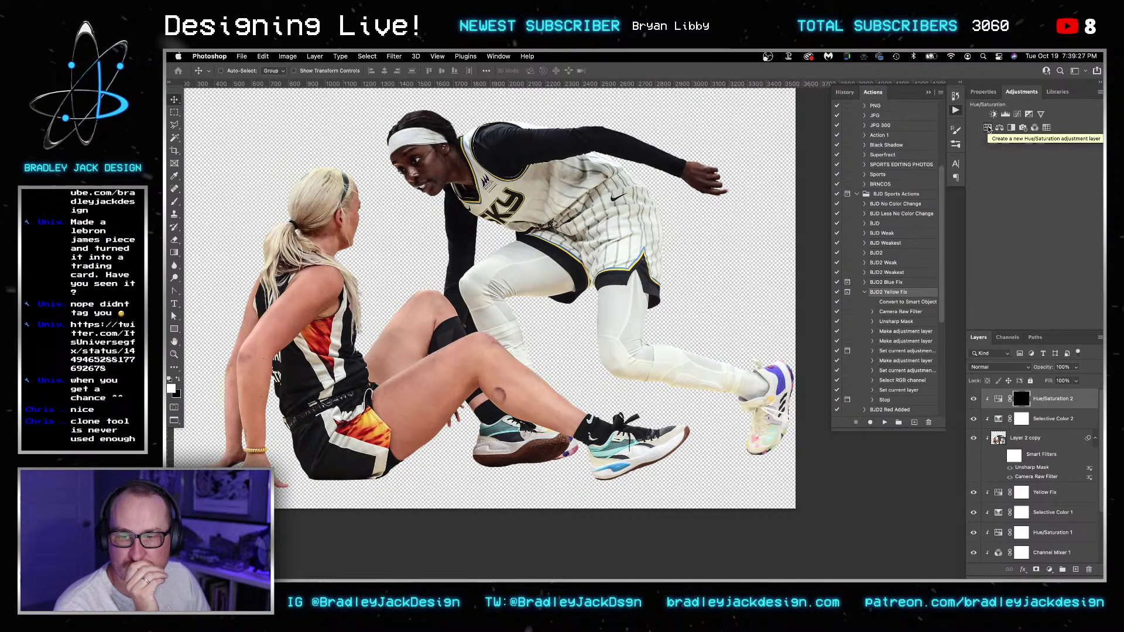
left_click(988, 128)
left_click(1002, 138)
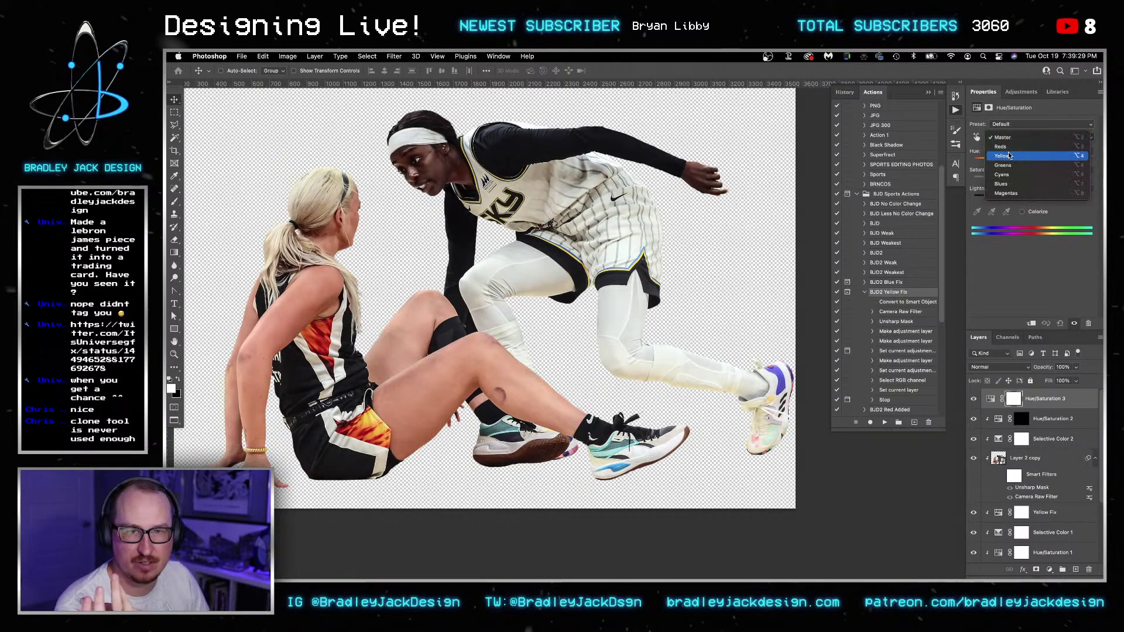
left_click(1010, 157)
- Add the standing player's leggings tone to the Yellows range, subtract the seated player's thigh tone, and set saturation to -100
left_click(992, 211)
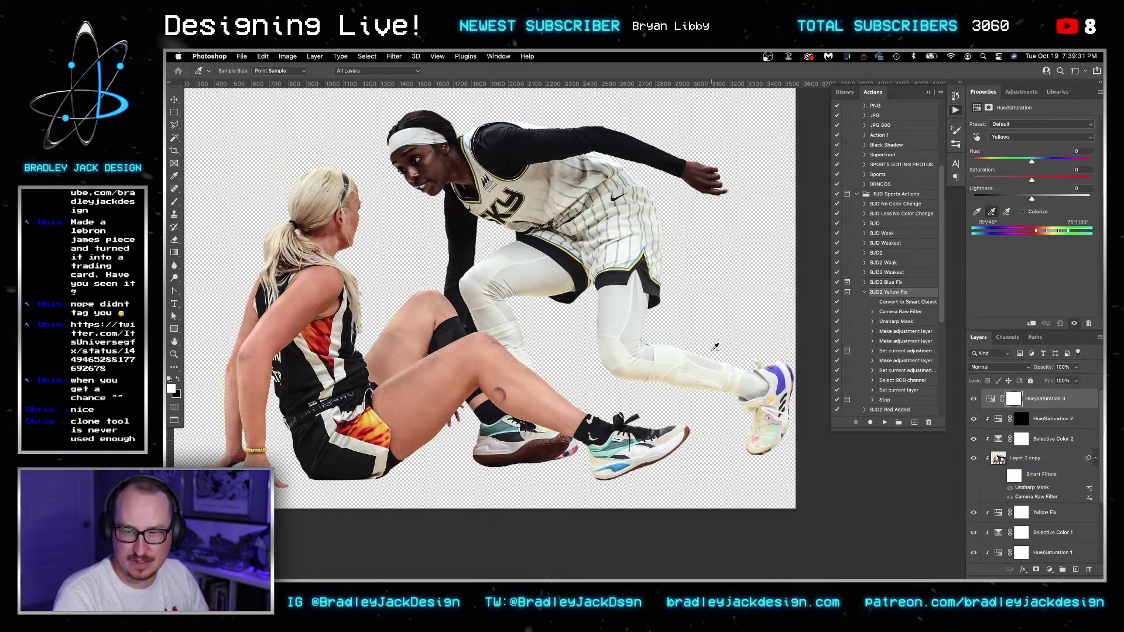
left_click(658, 375)
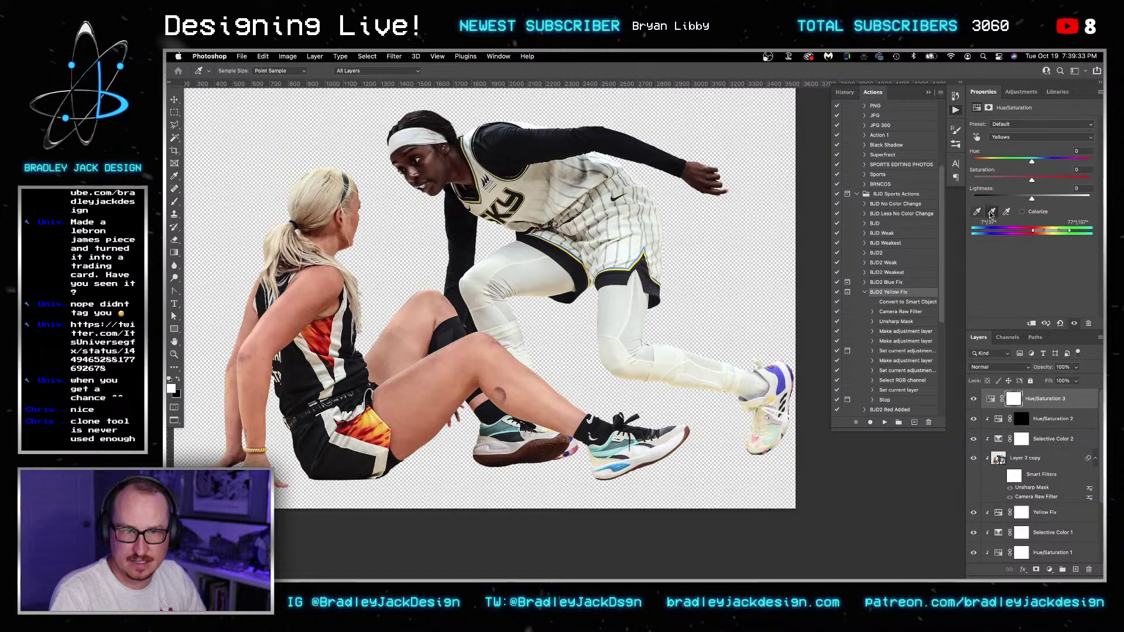
left_click(1007, 211)
left_click(372, 413)
left_click(984, 178)
left_click_drag(984, 179, 954, 180)
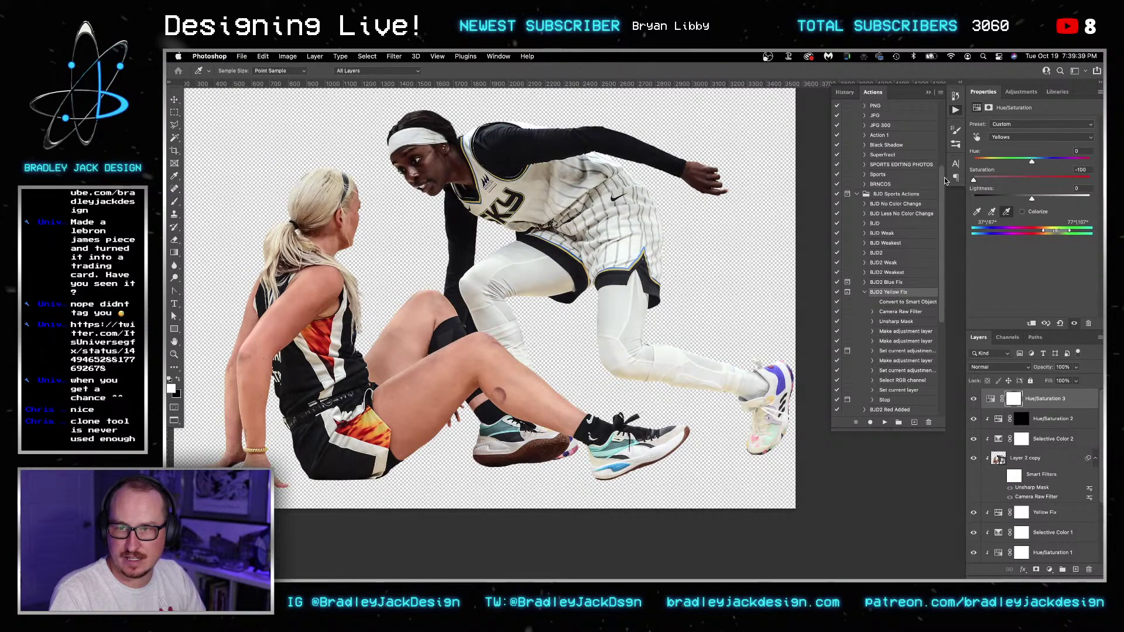
- Add the yellowish tones of the standing player's leggings back into the desaturated Yellows range
left_click(991, 211)
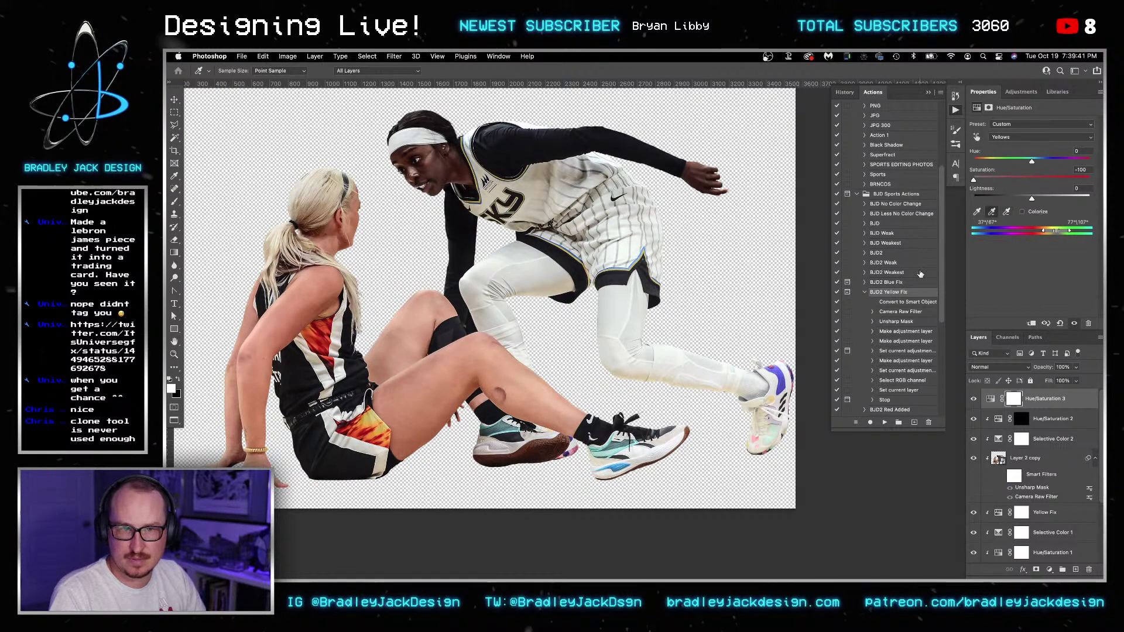
left_click(655, 377)
left_click(642, 374)
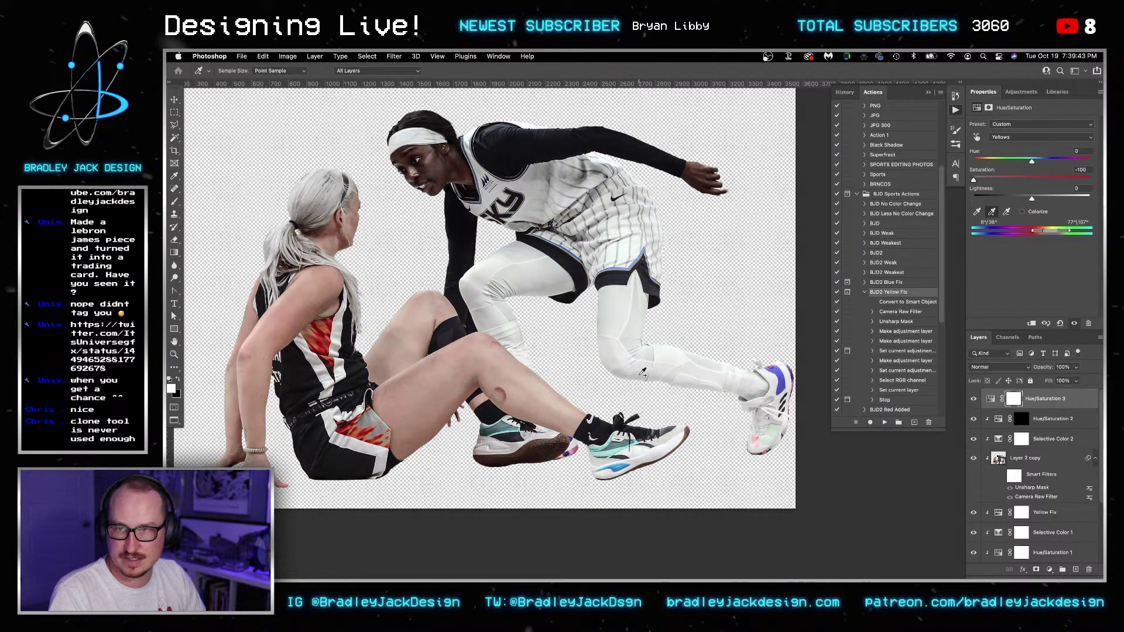
- Invert the Hue/Saturation 3 mask to black and paint the desaturation onto the standing player's trailing-leg leggings with a larger white brush
left_click(1019, 399)
key("ctrl+i")
key("b")
key("bracketright")
key("bracketright")
key("bracketright")
key("bracketright")
mouse_move(608, 353)
left_mouse_down()
mouse_move(644, 369)
mouse_move(715, 371)
mouse_move(737, 395)
left_mouse_up()
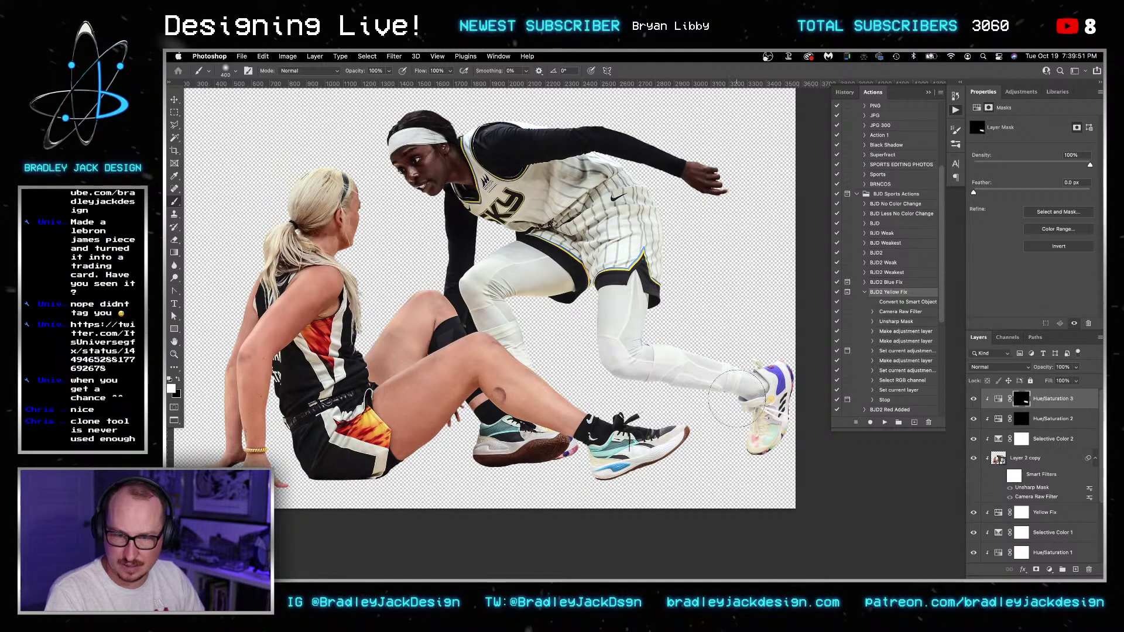
key("alt+bracketleft")
left_click(1030, 403)
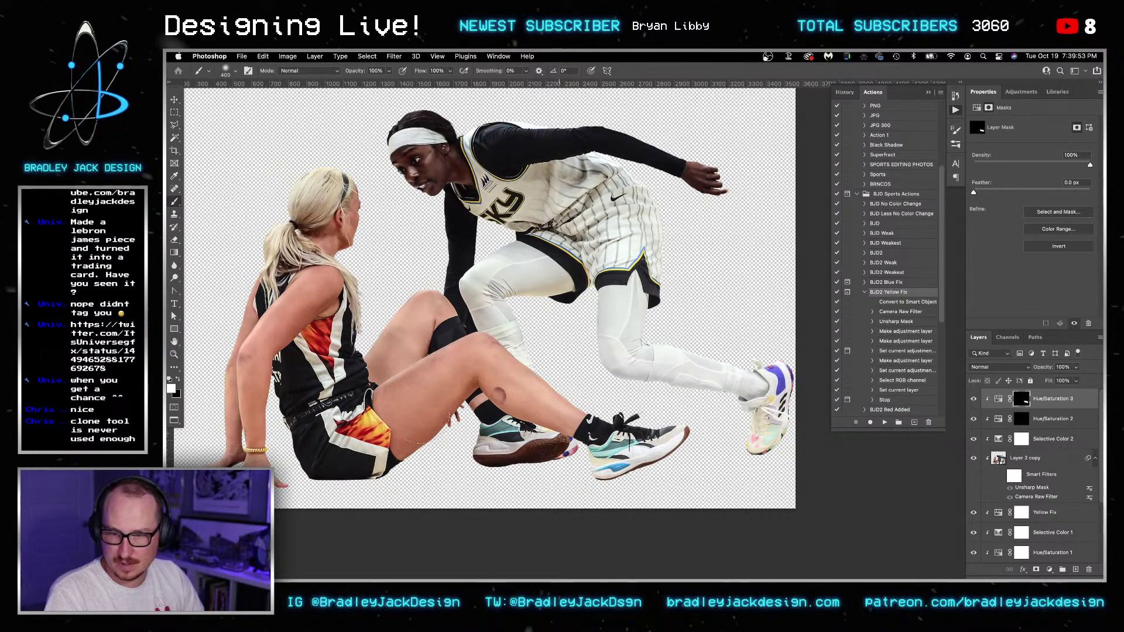
- Paint the desaturation over the white areas of the standing player's shorts and jersey waist using a smaller brush
key("bracketleft")
key("bracketleft")
key("bracketleft")
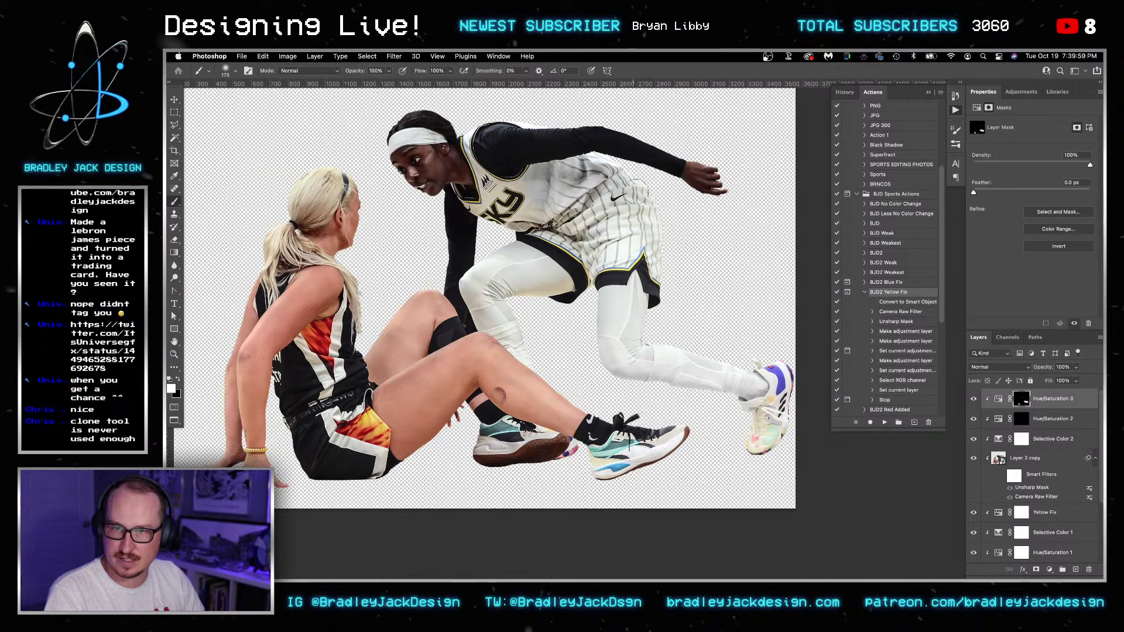
scroll(655, 258, "up", 1)
key("bracketleft")
key("bracketleft")
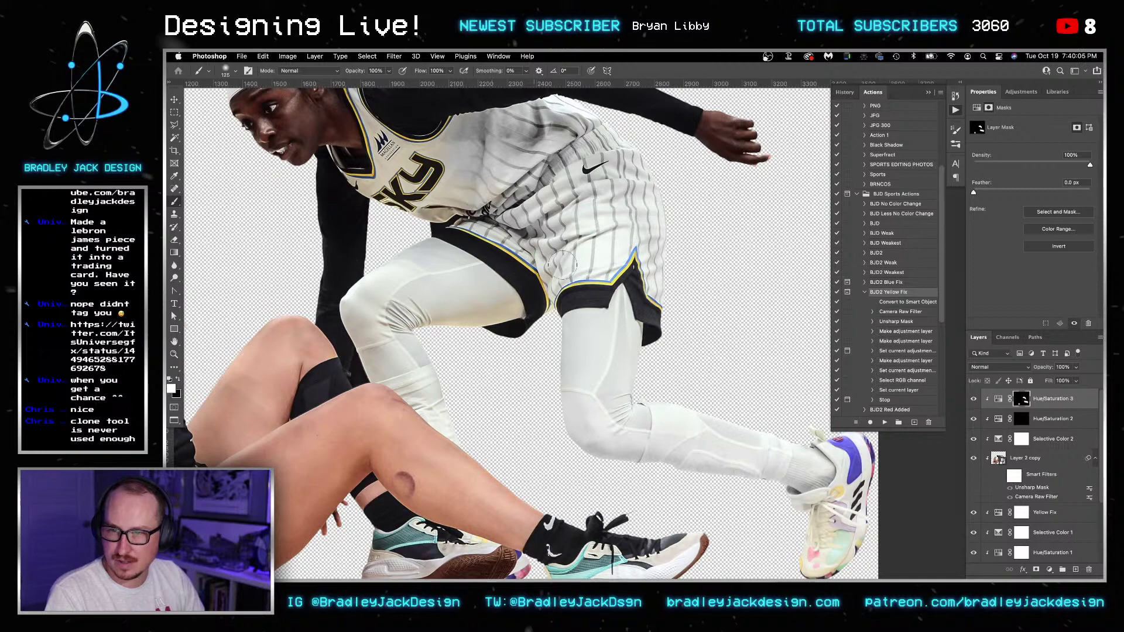
- Set the brush hardness to 64% and paint the desaturation over the standing player's front-leg leggings and around the shorts' hem
left_click_drag(483, 167, 486, 167)
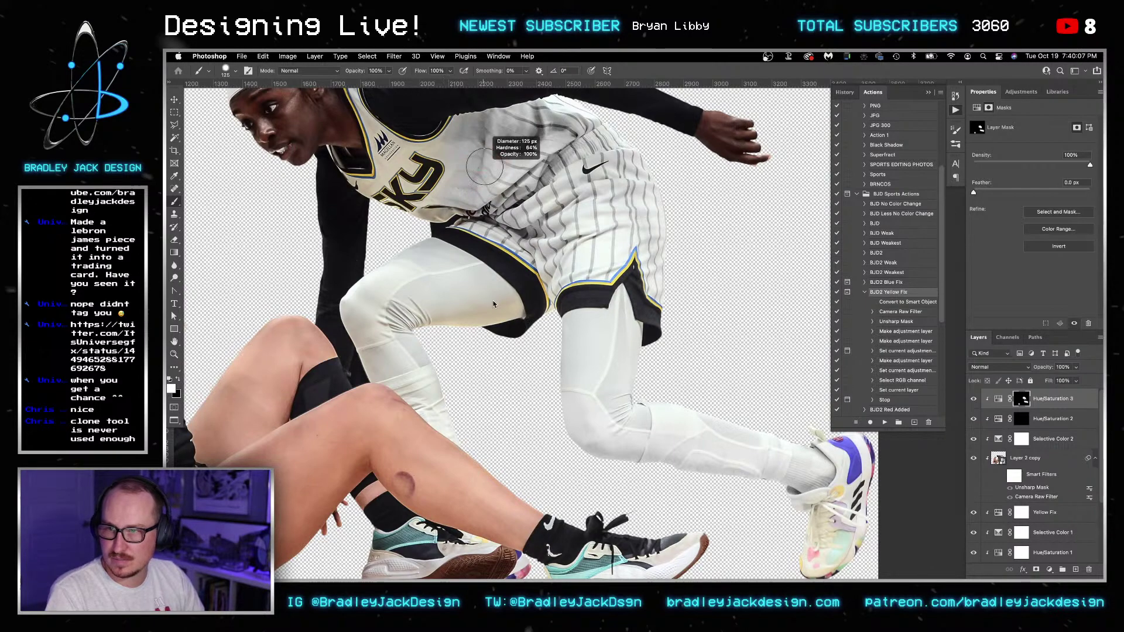
key("bracketleft")
key("bracketleft")
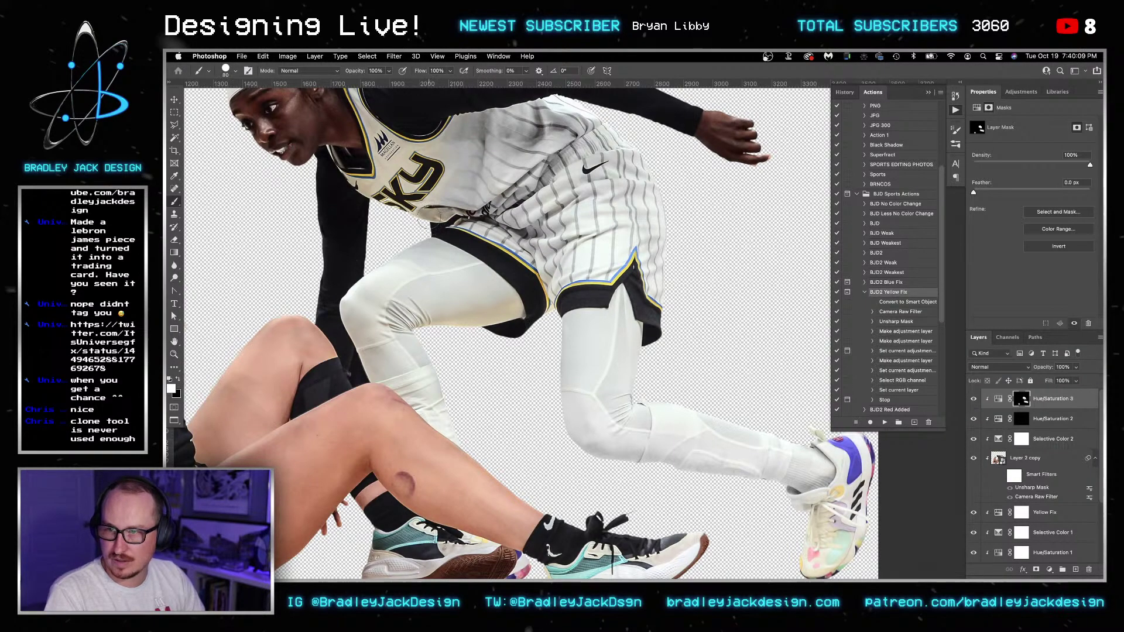
key("bracketright")
key("bracketright")
key("bracketright")
key("bracketright")
key("bracketright")
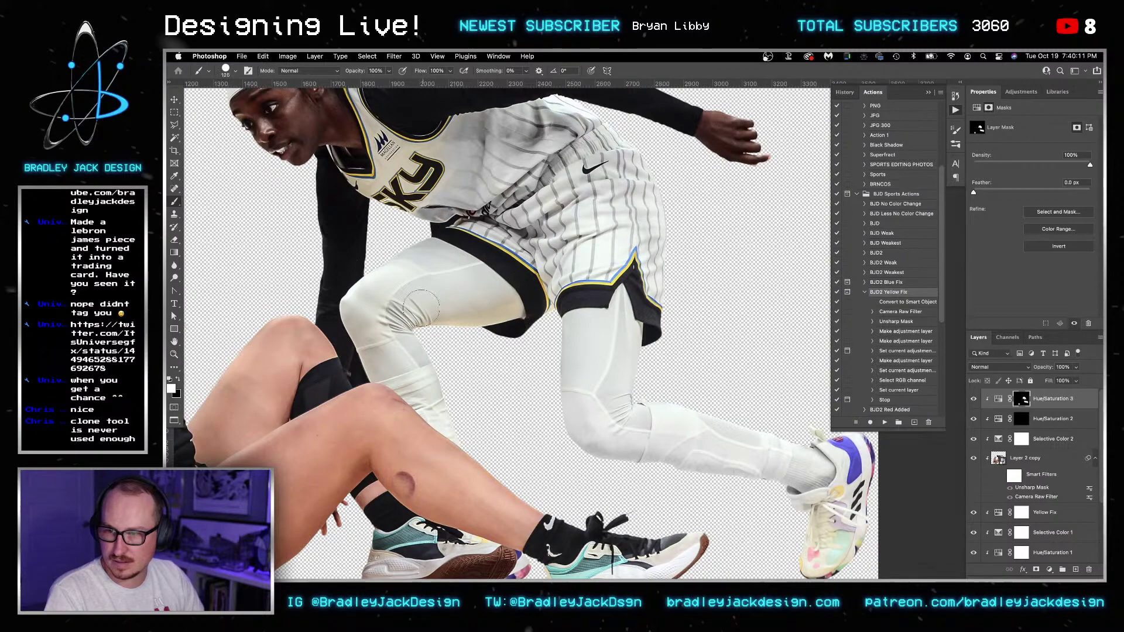
mouse_move(527, 316)
left_mouse_down()
mouse_move(394, 323)
mouse_move(377, 331)
mouse_move(377, 354)
mouse_move(471, 418)
mouse_move(549, 288)
left_mouse_up()
- Paint the desaturation over the yellowish white parts of the standing player's trailing shoe with a progressively smaller brush
left_click_drag(633, 296, 431, 281)
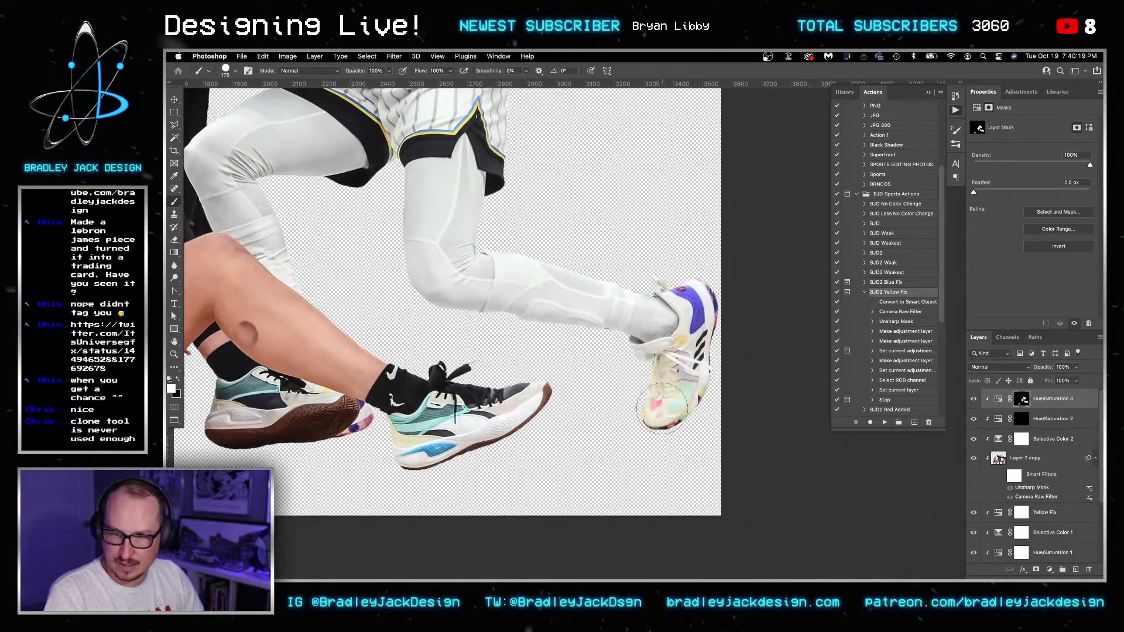
key("bracketleft")
key("bracketleft")
mouse_move(661, 385)
left_mouse_down()
mouse_move(668, 398)
mouse_move(663, 367)
mouse_move(679, 373)
mouse_move(659, 414)
mouse_move(692, 378)
left_mouse_up()
key("bracketleft")
key("bracketleft")
key("bracketleft")
key("bracketleft")
key("bracketleft")
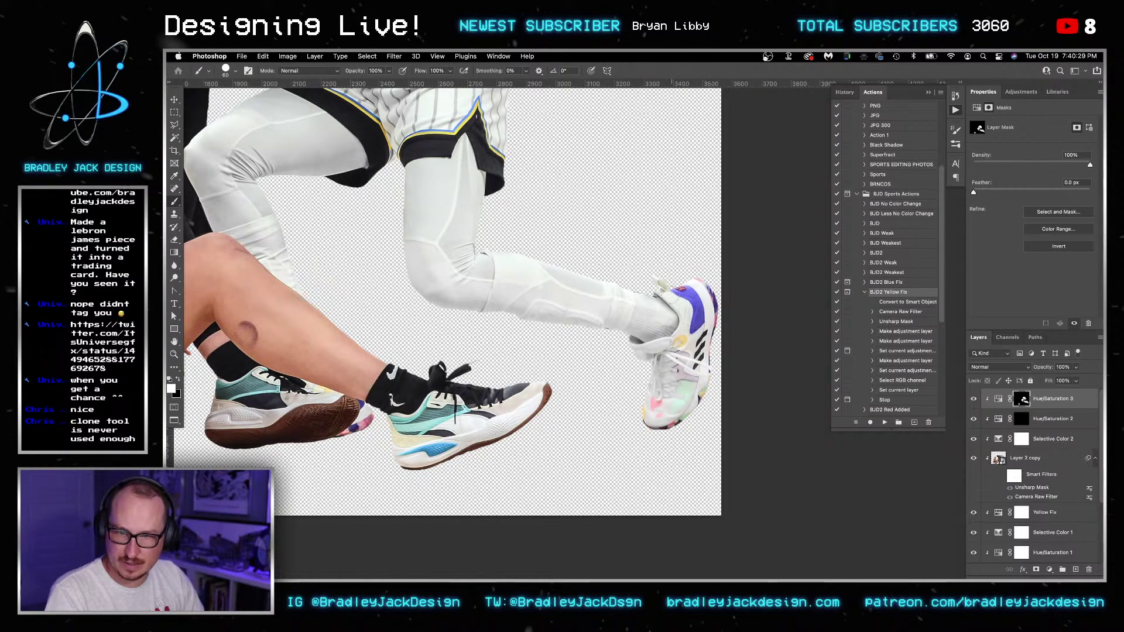
- Paint the desaturation over the white fabric of the standing player's jersey chest, around the Magellan logo and the SKY lettering
left_click_drag(487, 248, 609, 413)
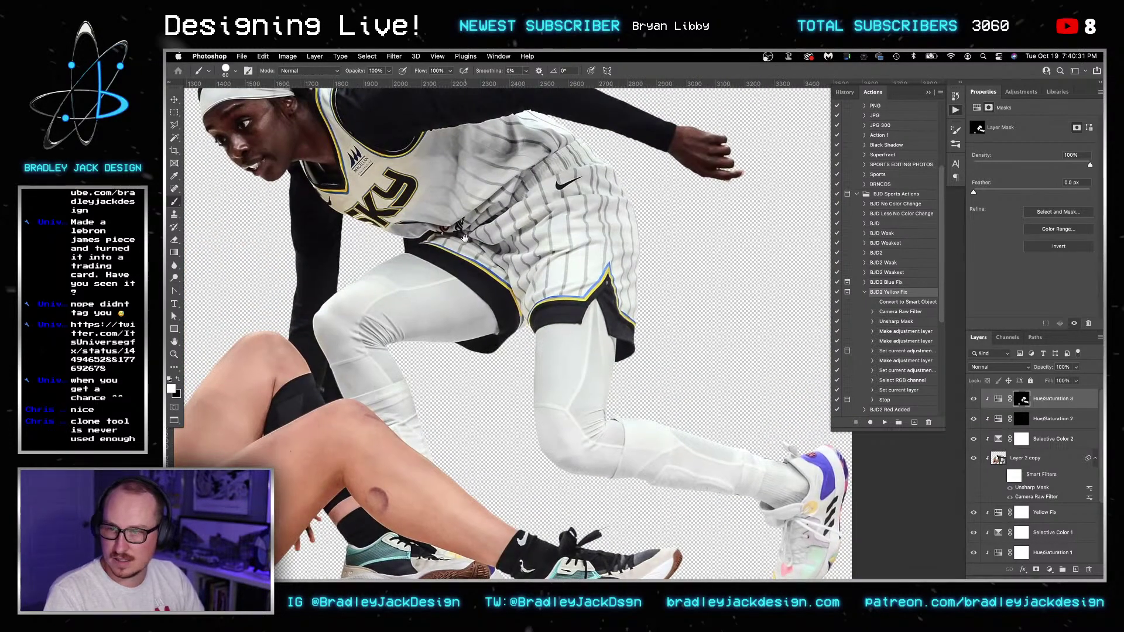
left_click_drag(331, 110, 498, 185)
scroll(490, 162, "up", 6)
key("bracketleft")
key("bracketleft")
key("bracketleft")
key("bracketleft")
key("bracketright")
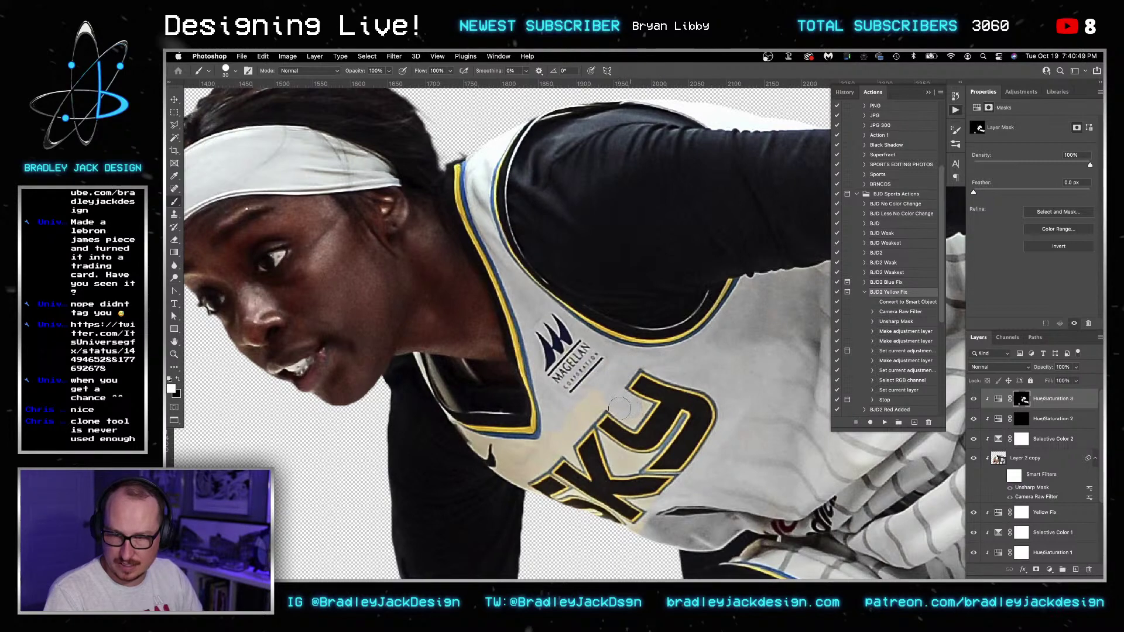
key("bracketleft")
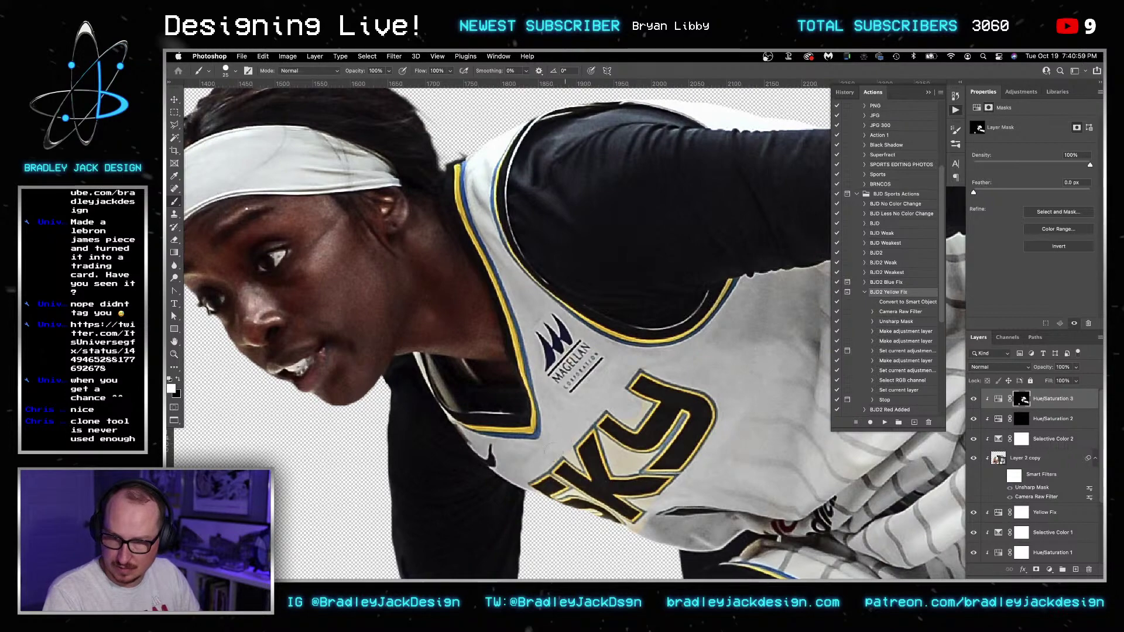
- Paint out the yellow cast inside the gaps of the SKY lettering and on the jersey fabric just below it
scroll(582, 451, "up", 5)
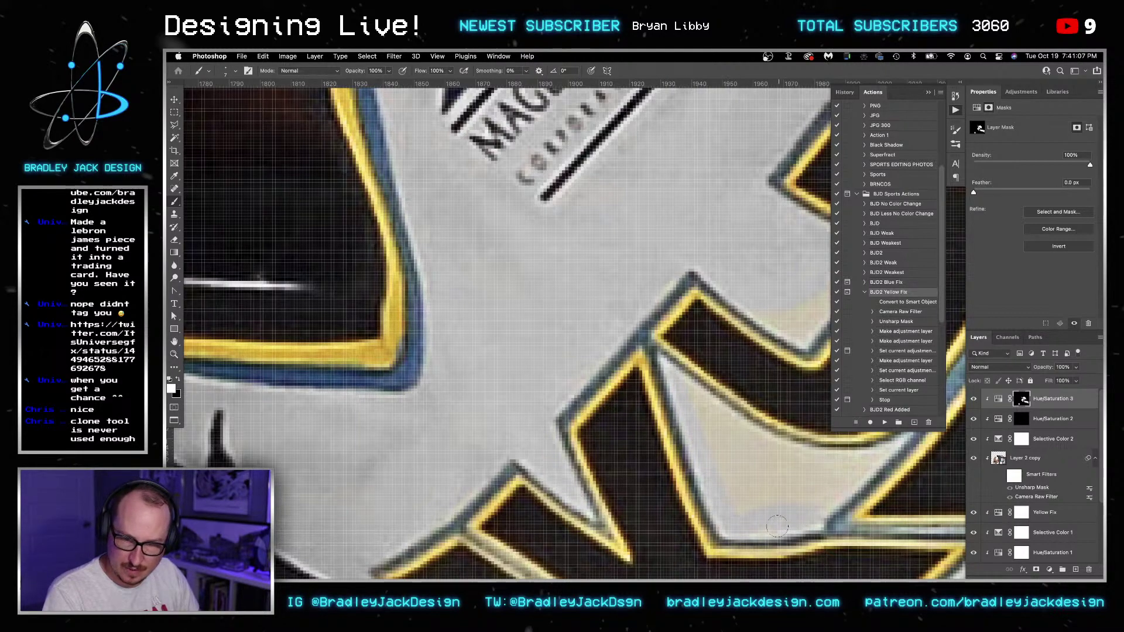
scroll(796, 515, "right", 5)
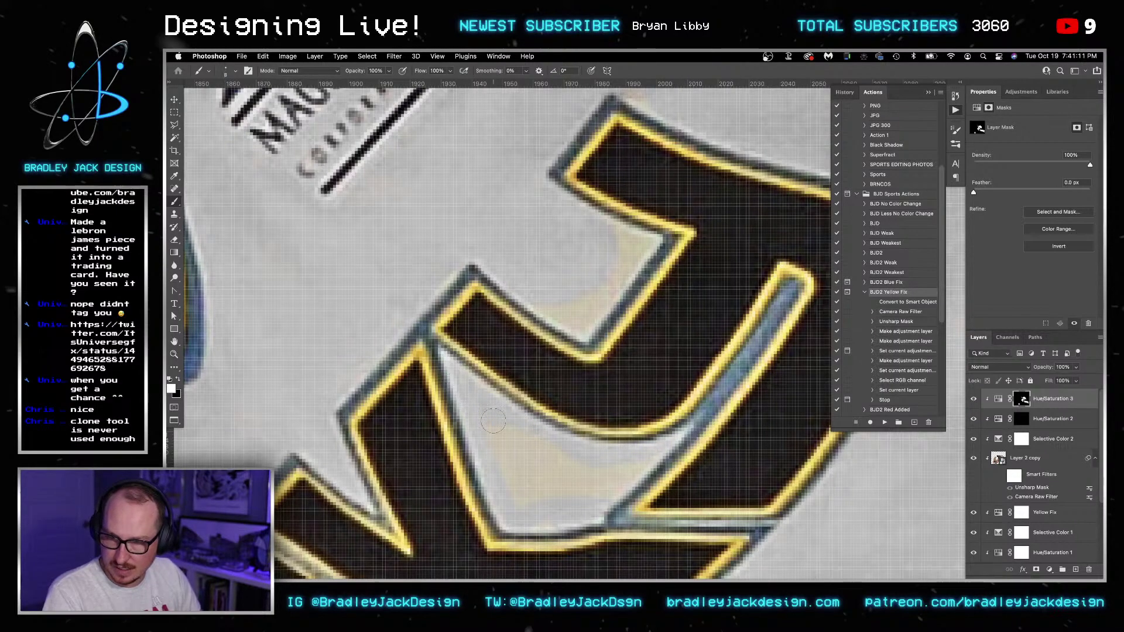
mouse_move(504, 445)
left_mouse_down()
mouse_move(567, 467)
mouse_move(646, 459)
left_mouse_up()
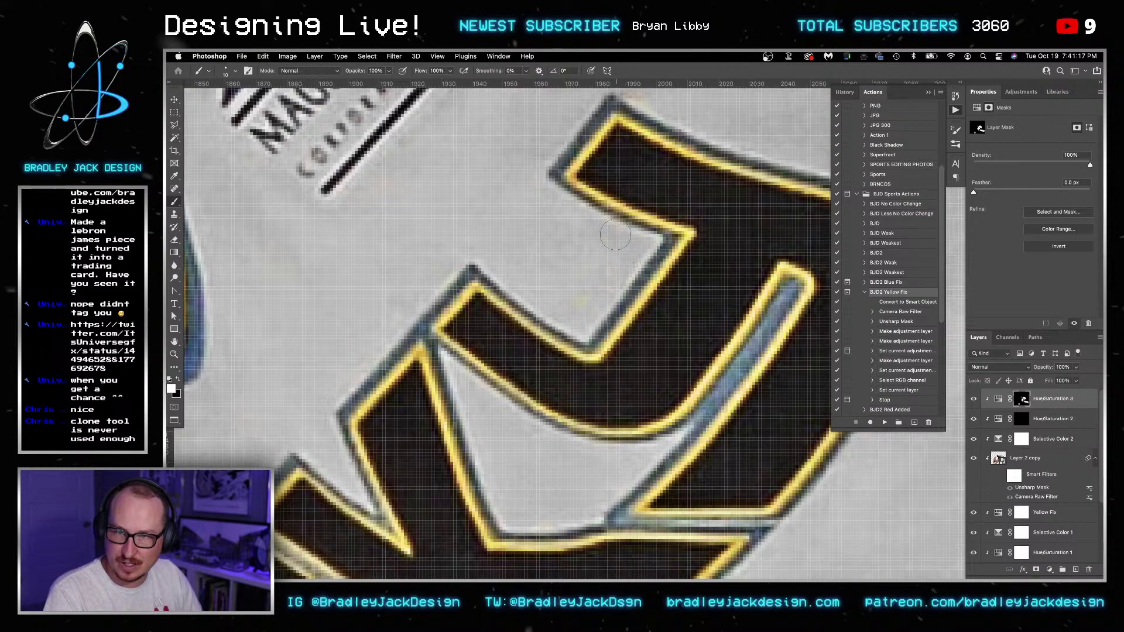
scroll(578, 317, "down", 10)
scroll(578, 316, "right", 10)
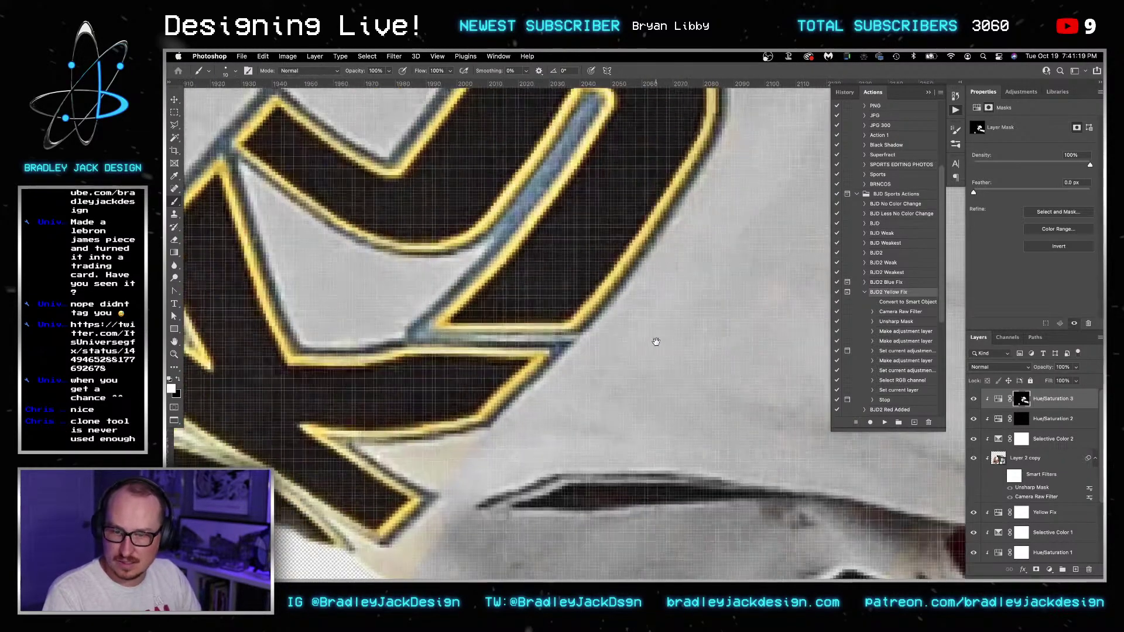
scroll(694, 275, "down", 10)
scroll(693, 275, "left", 5)
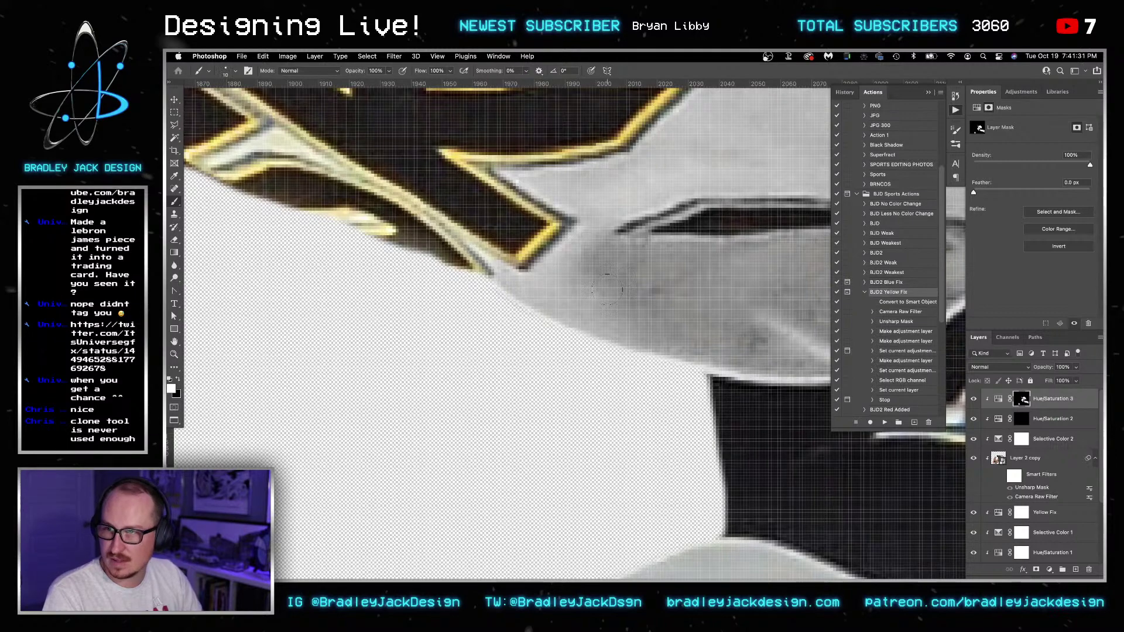
- Paint the desaturation into the narrow white gaps between the S and K at the jersey's edge with a very small brush
left_click_drag(306, 145, 490, 246)
key("bracketleft")
key("bracketleft")
key("bracketleft")
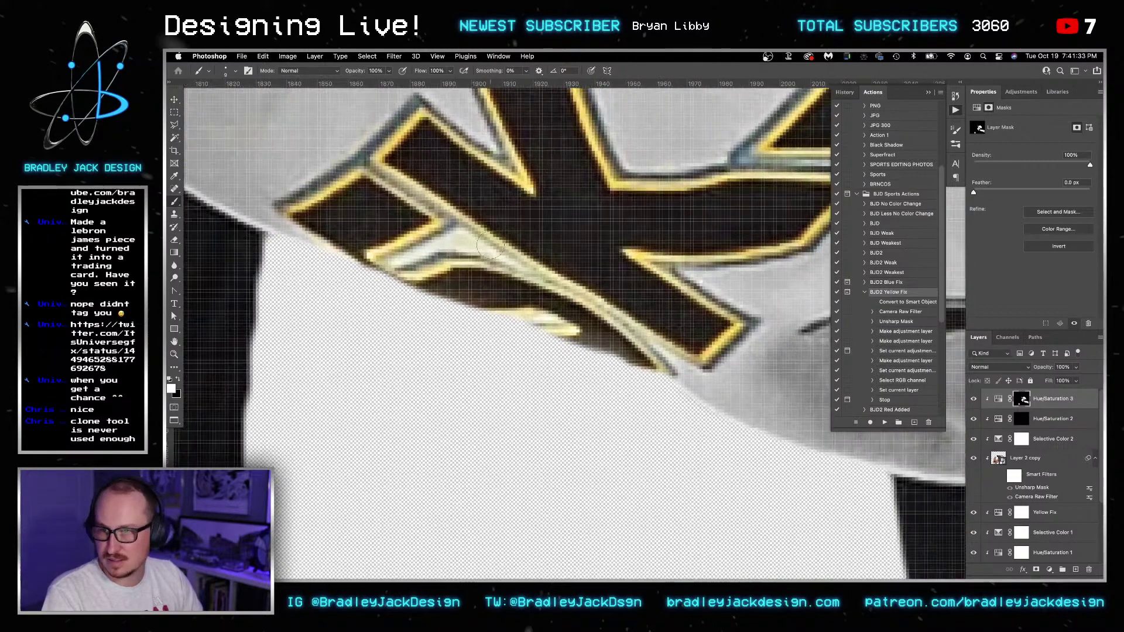
key("bracketleft")
key("bracketleft")
key("bracketleft")
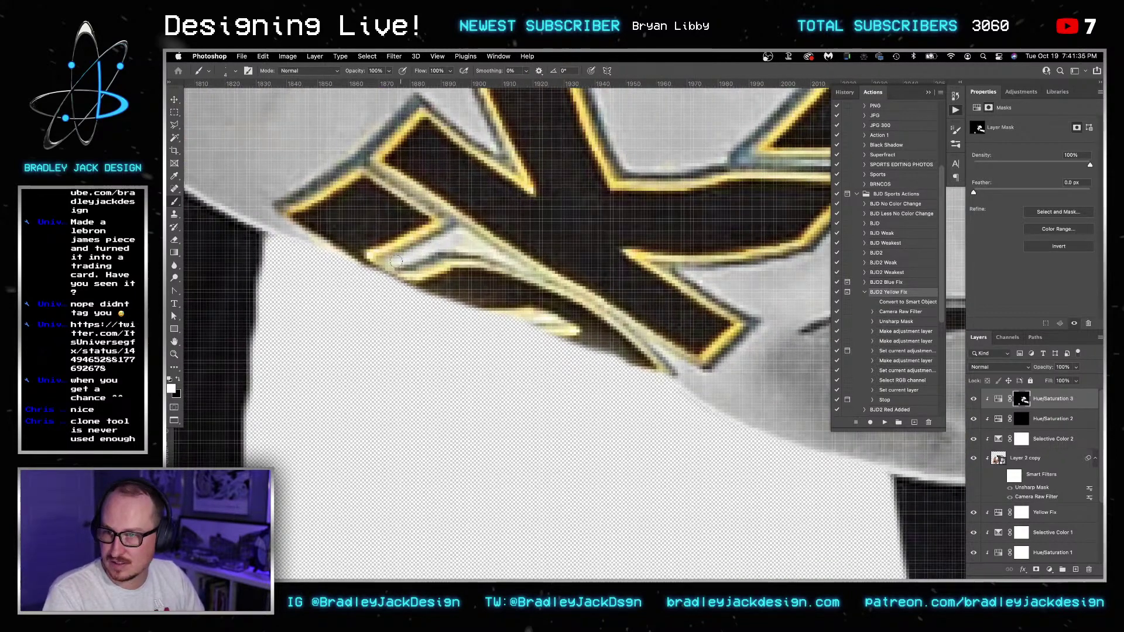
scroll(497, 253, "down", 6)
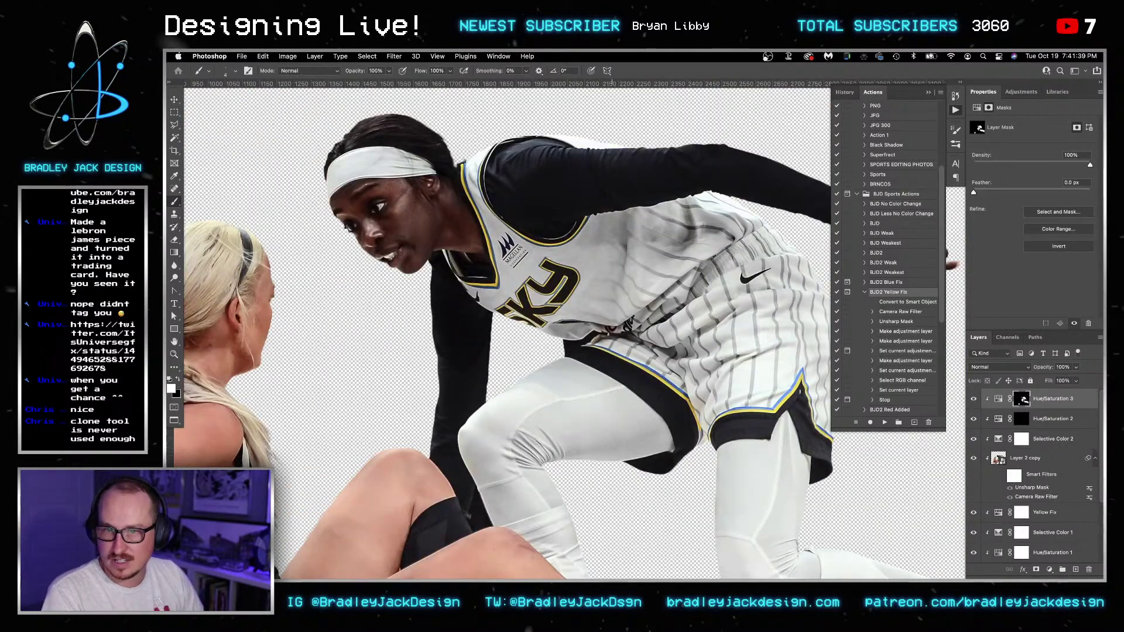
- Paint the desaturation along the white shoulder edge of the standing player's jersey with a larger brush
scroll(615, 168, "up", 2)
key("bracketright")
key("bracketright")
key("bracketright")
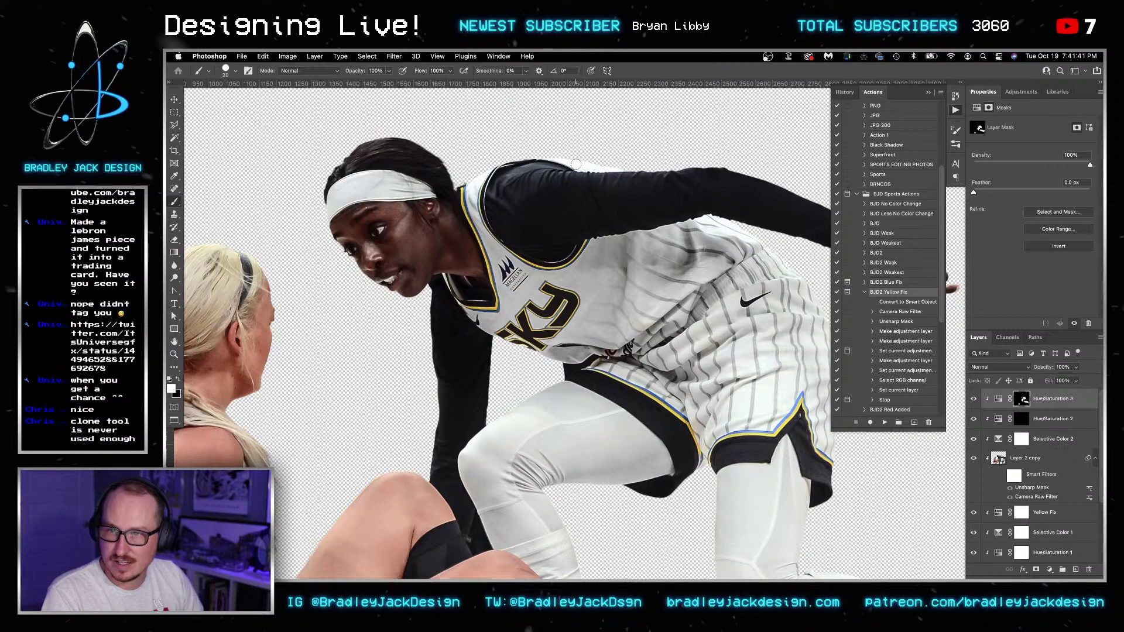
- Neutralize the white stripes on the seated player's jersey and shorts by painting the Hue/Saturation 3 mask, switching between white and black
scroll(468, 308, "down", 3)
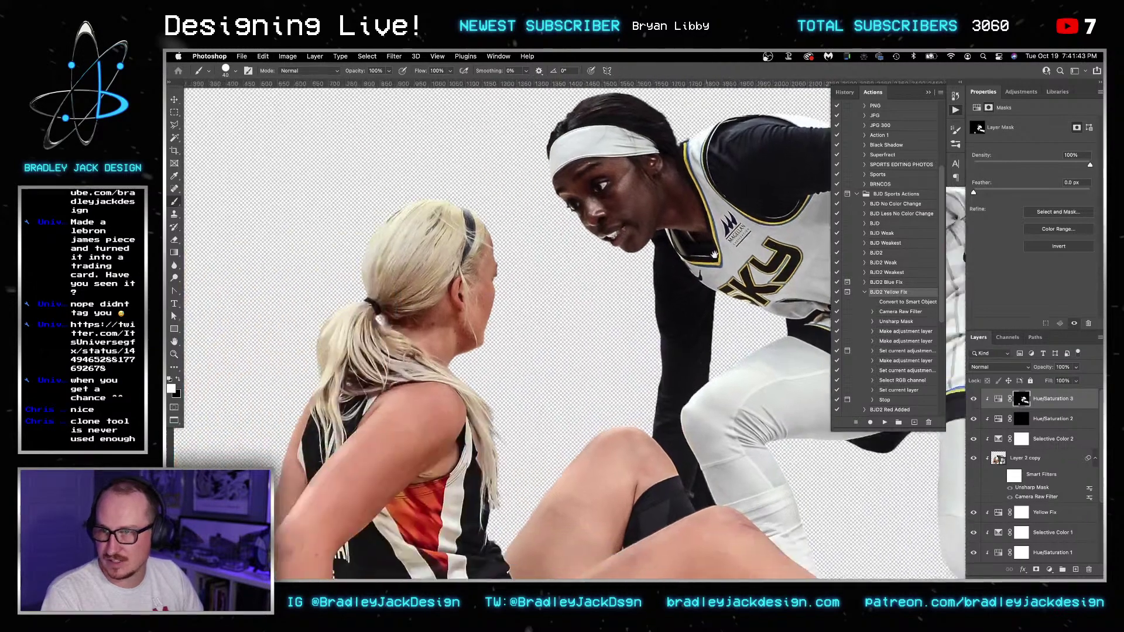
scroll(542, 403, "up", 3)
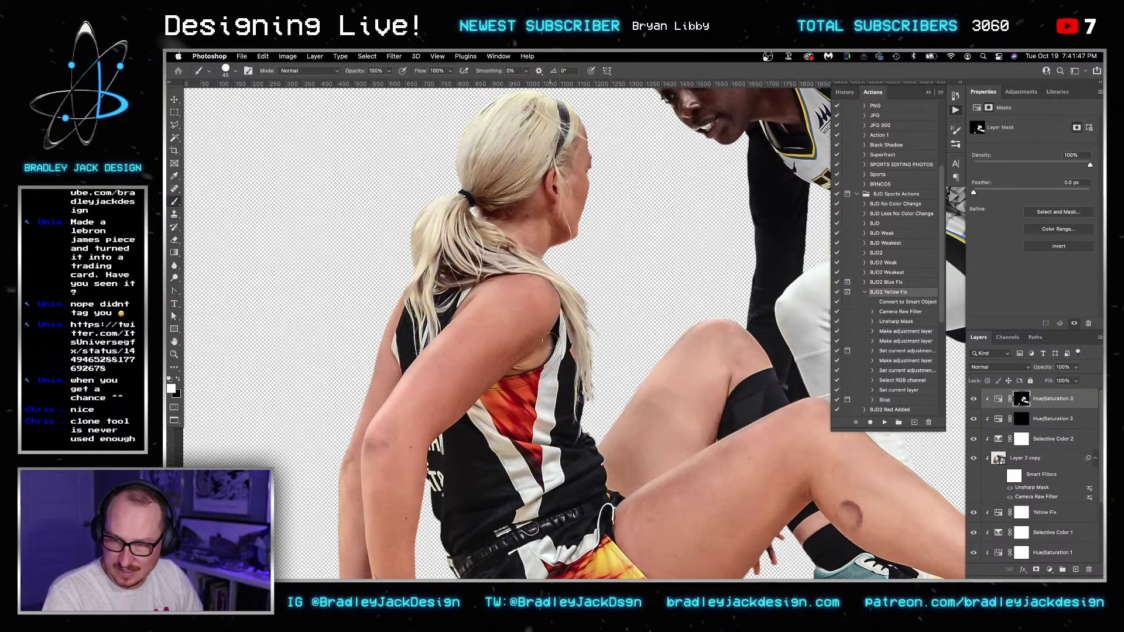
key("x")
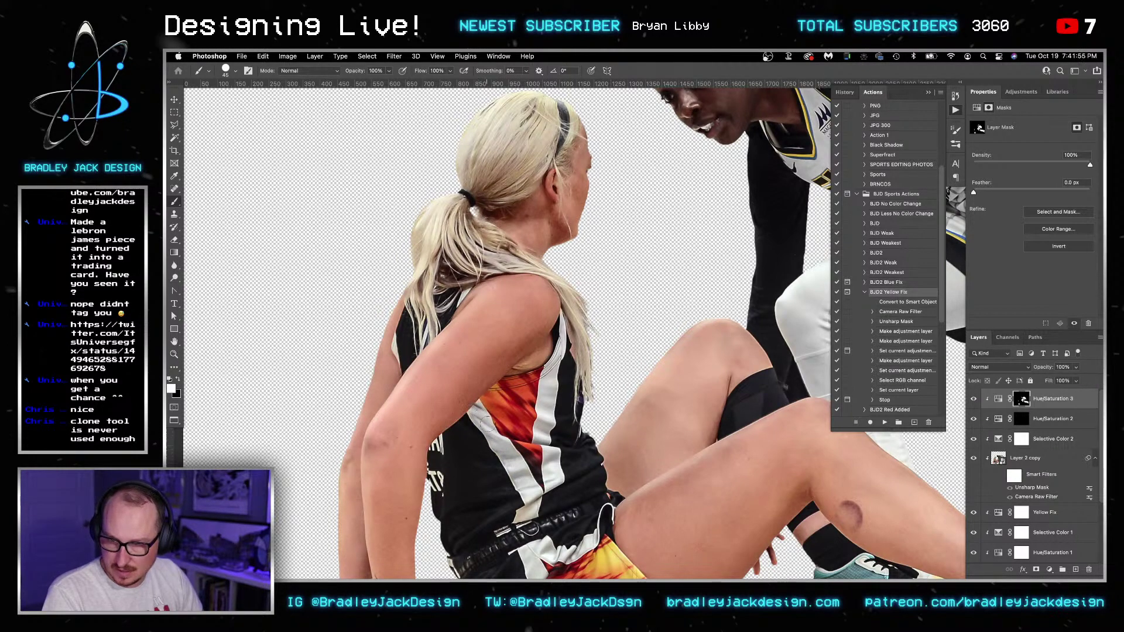
key("x")
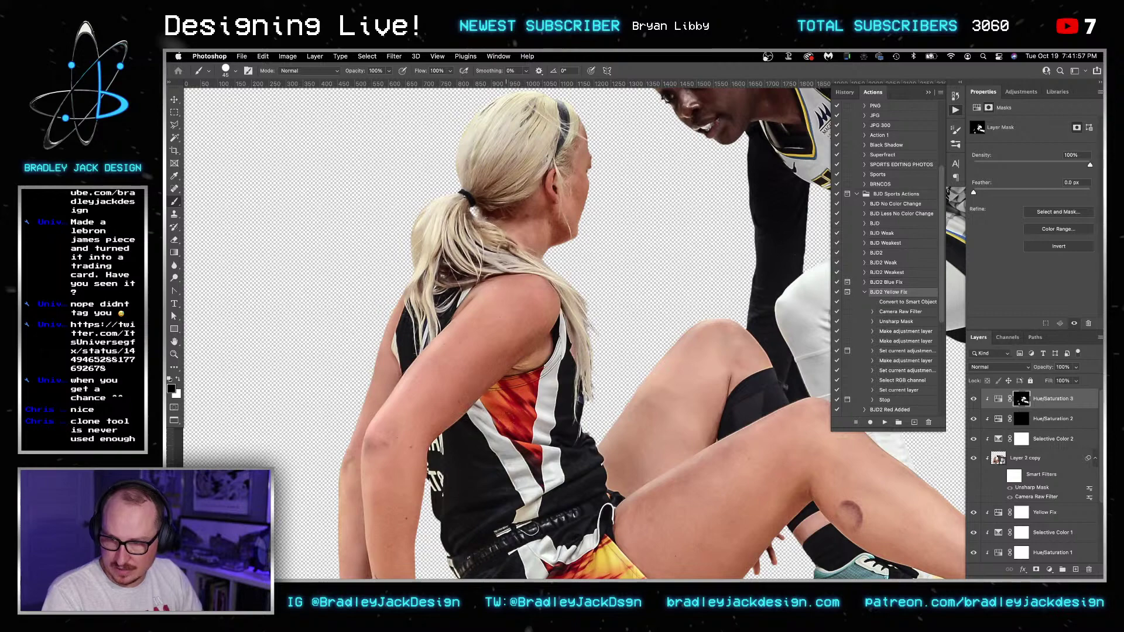
scroll(530, 529, "down", 5)
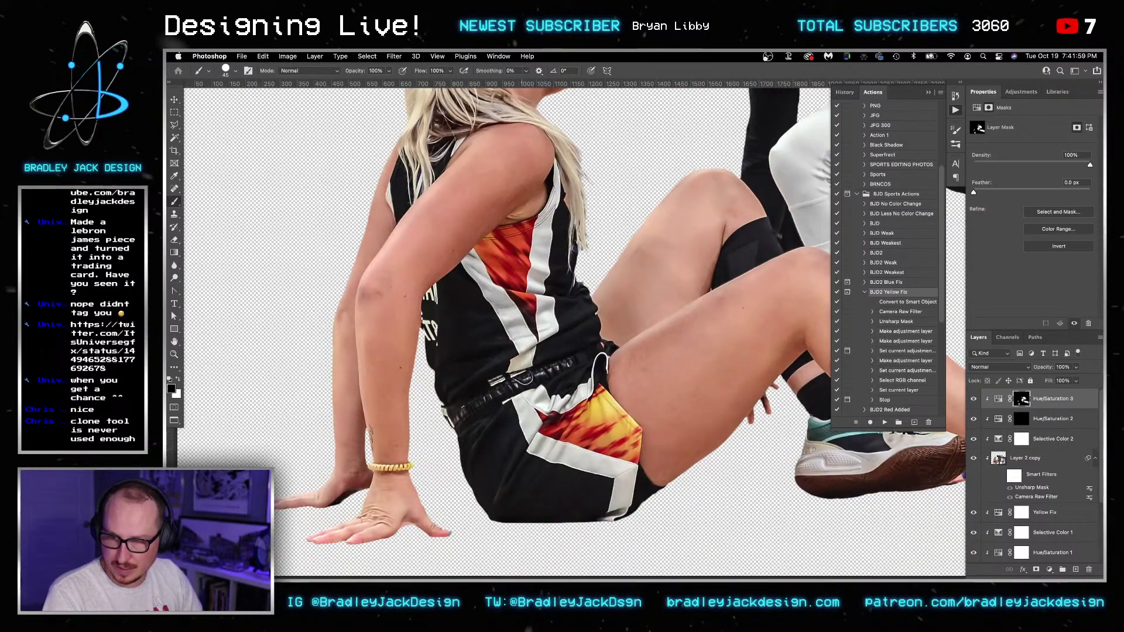
key("x")
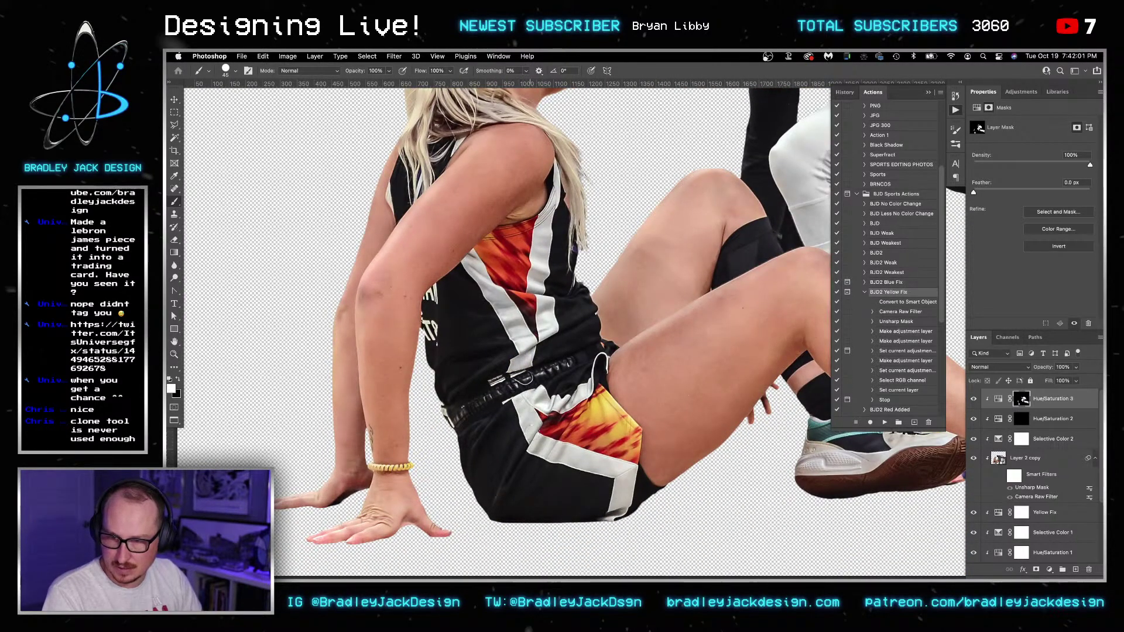
- Return to the main poster document and bring the whole composition into view
scroll(782, 487, "down", 3)
scroll(782, 488, "down", 3)
key("v")
key("super+grave")
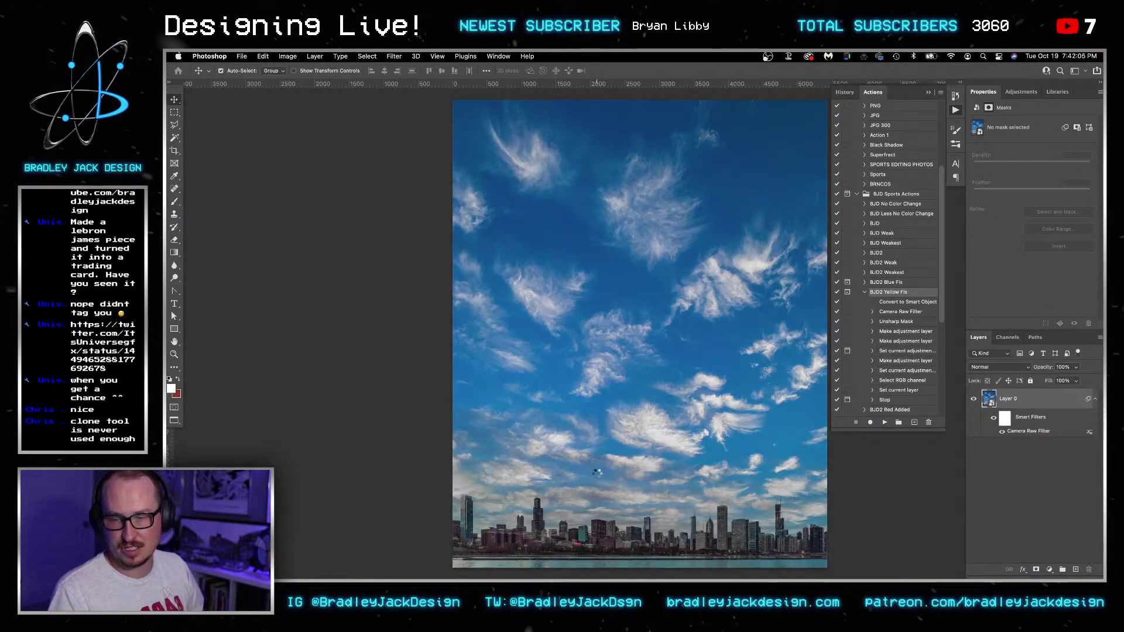
key("ctrl+Tab")
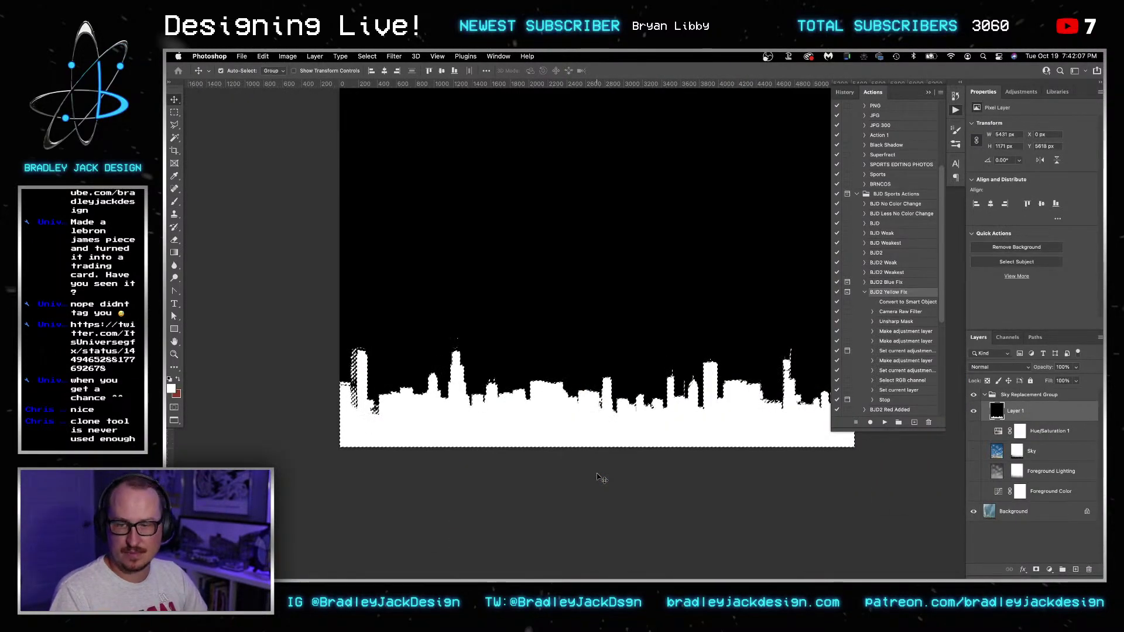
key("ctrl+Tab")
key("ctrl+Tab")
key("ctrl+Tab")
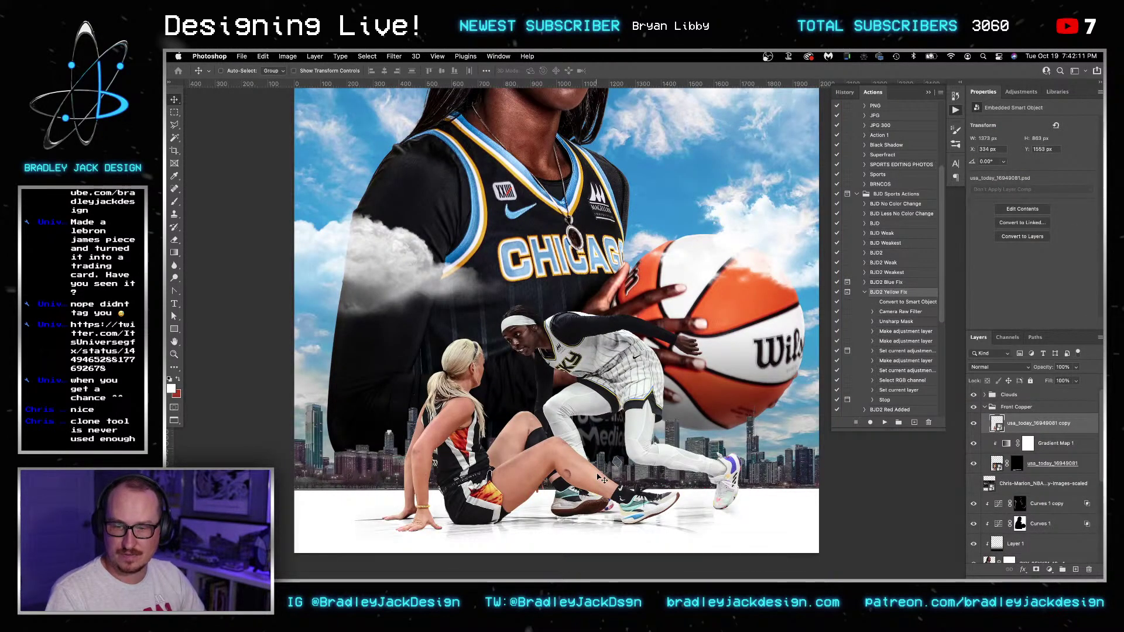
key("super+minus")
key("super+minus")
left_click_drag(584, 362, 582, 411)
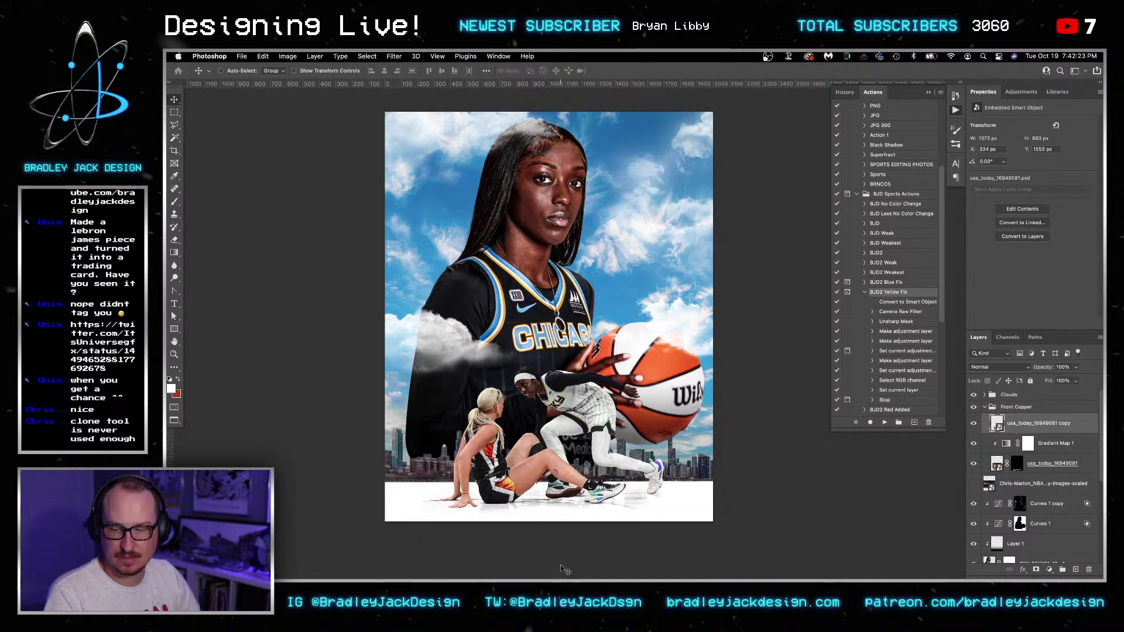
- Switch to Envato Elements in Safari and search the photos for "ice skating"
mouse_move(585, 579)
left_click(466, 571)
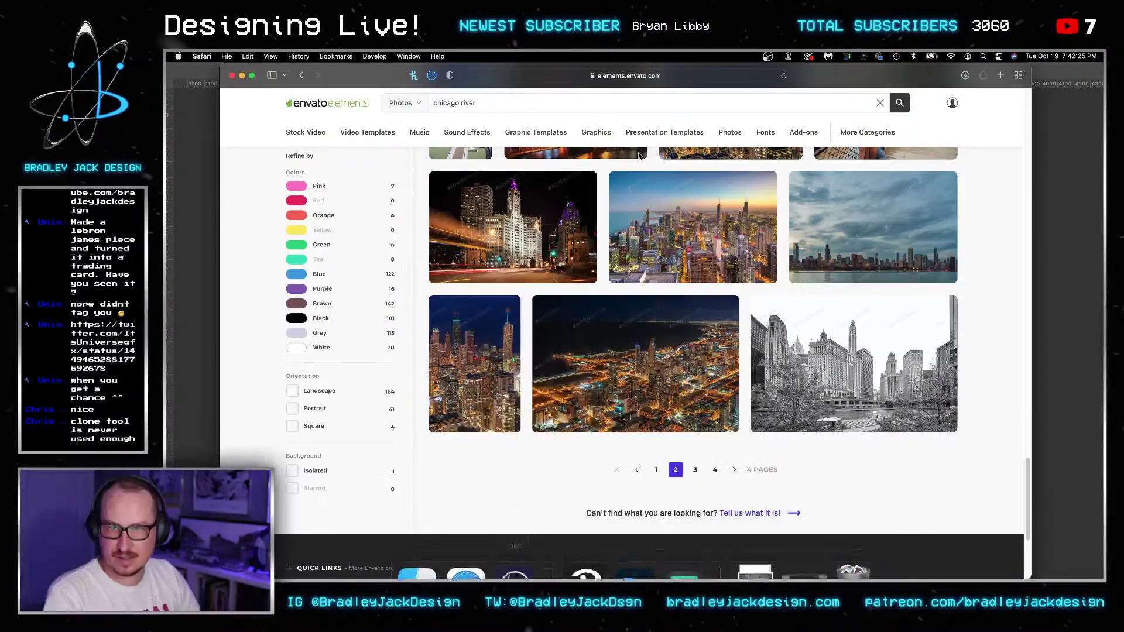
triple_click(598, 102)
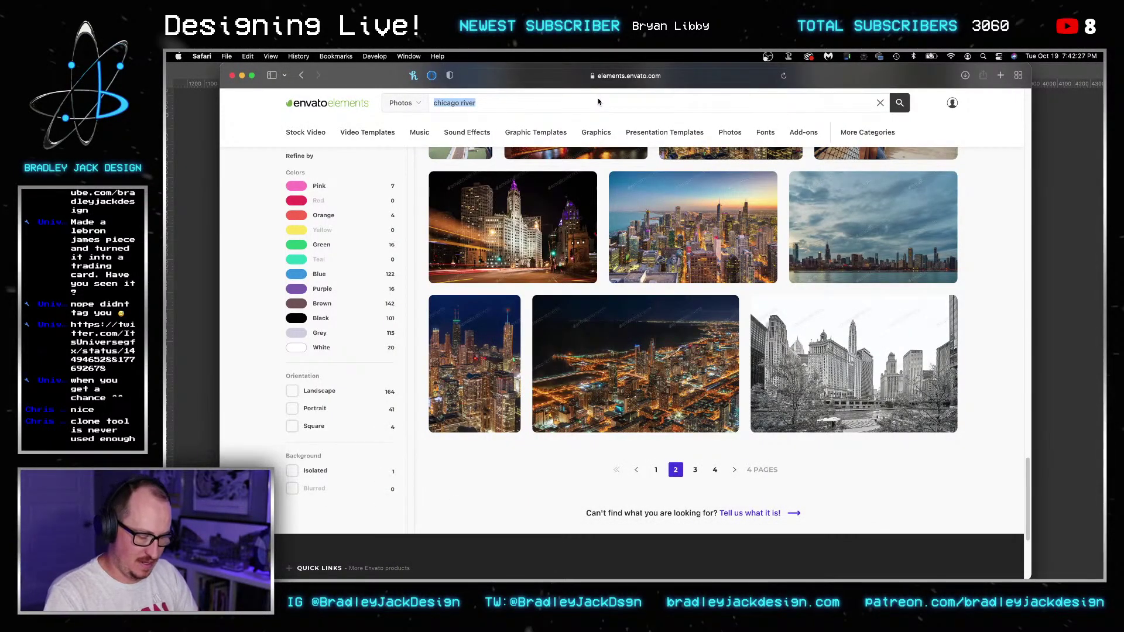
type("ice skating")
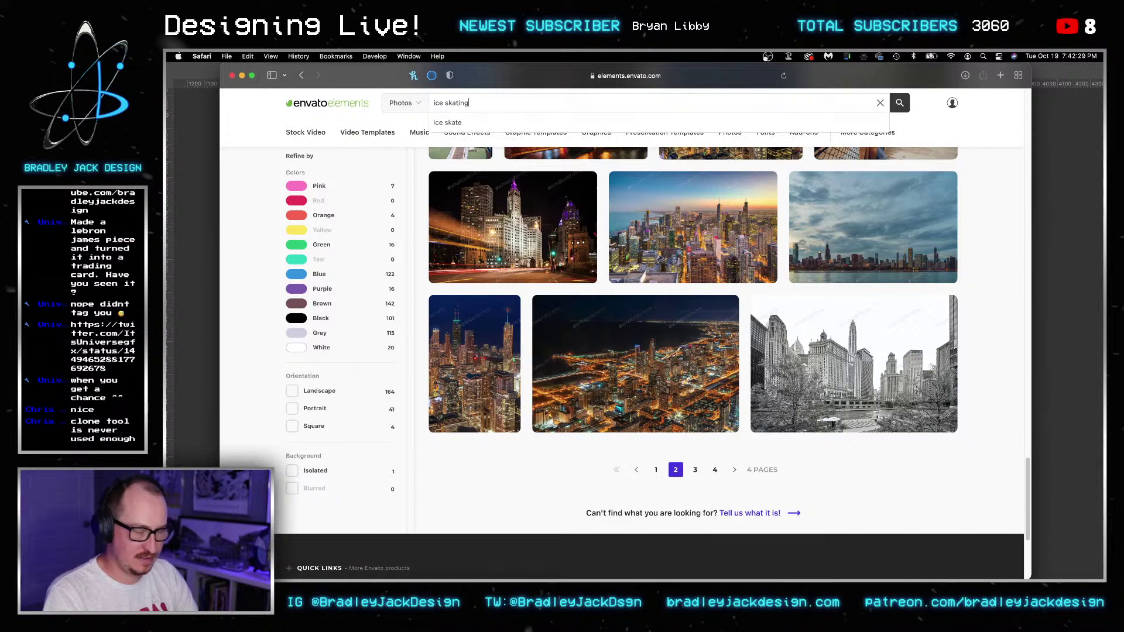
key("Return")
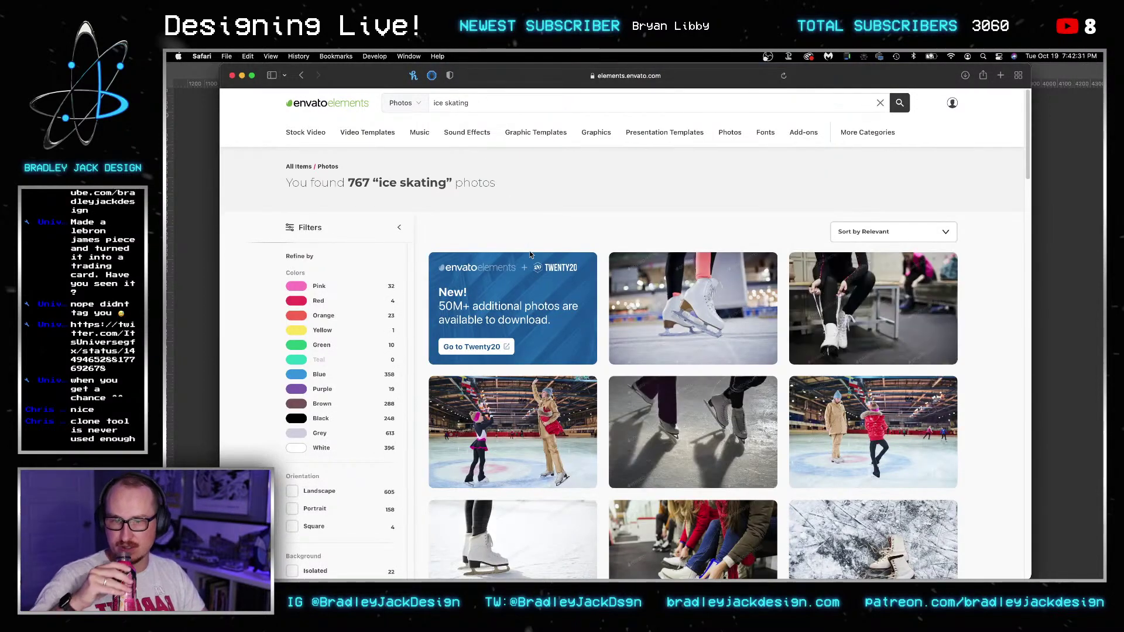
- Search the photos for "frozen ice" instead and open the sunset picture "Rime on frozen ice. Nature composition."
scroll(608, 332, "down", 7)
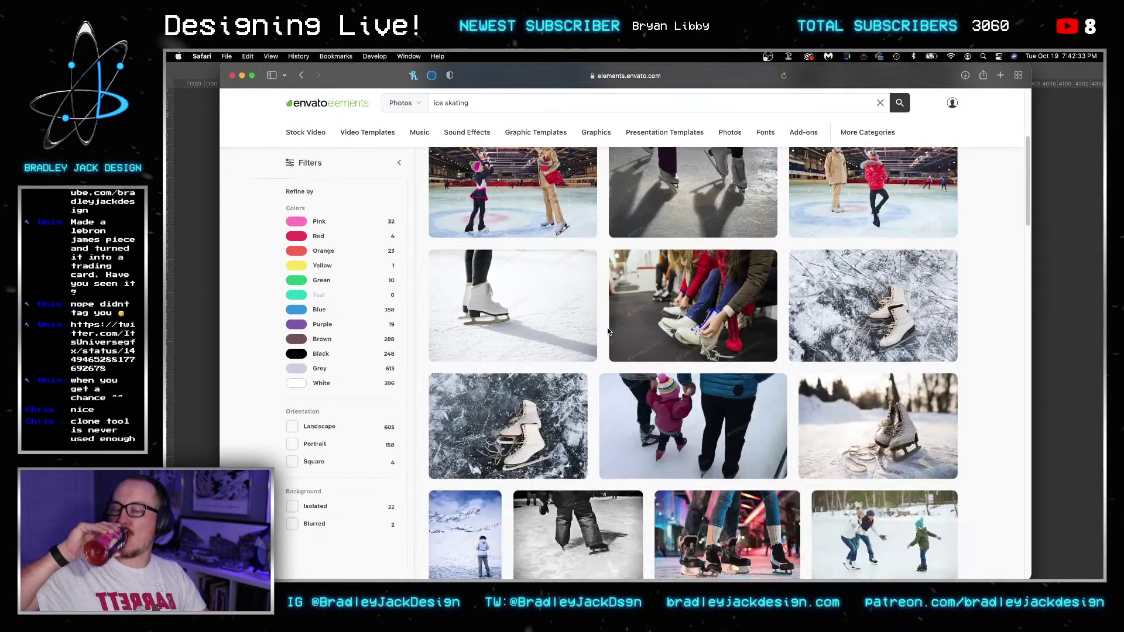
scroll(609, 332, "down", 3)
scroll(610, 325, "down", 6)
scroll(609, 325, "down", 10)
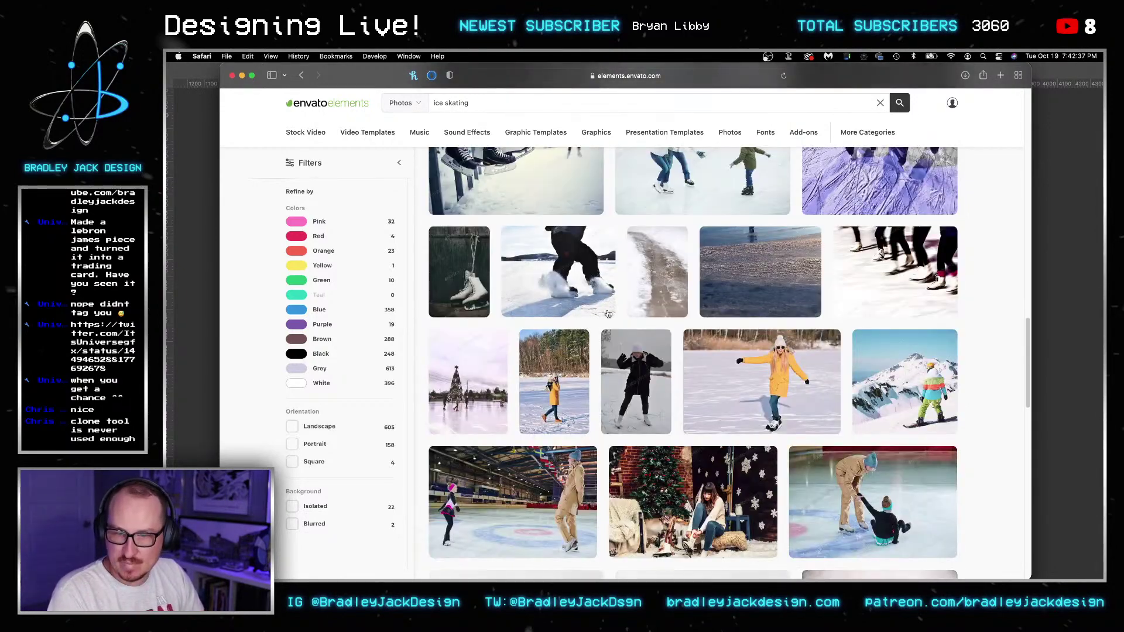
key("super+a")
type("frozen i")
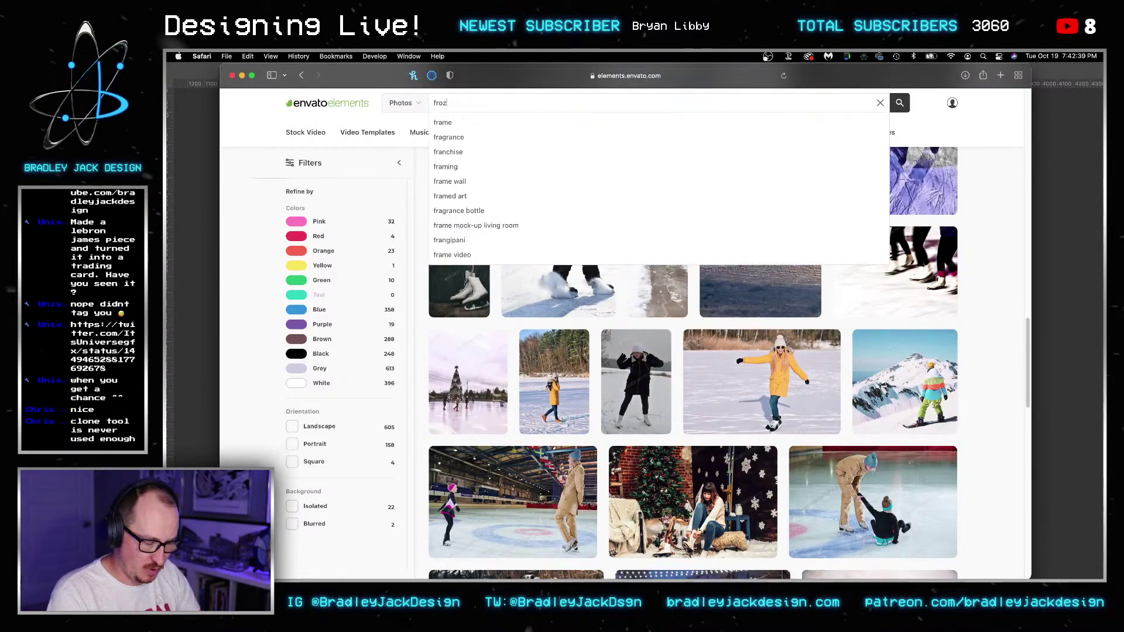
key("Return")
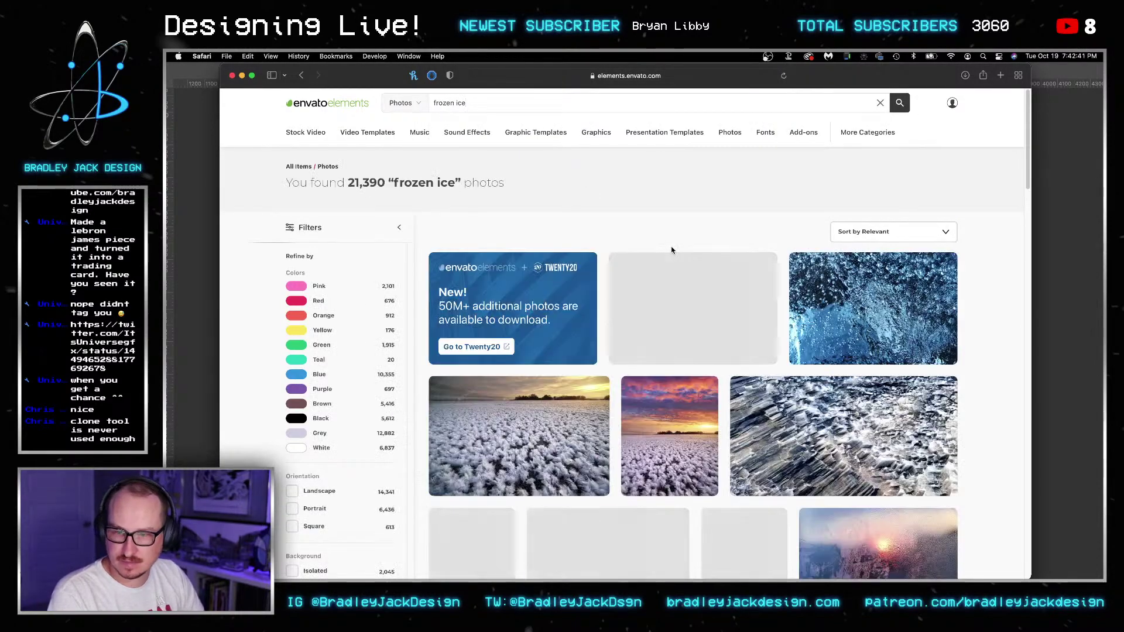
scroll(709, 225, "down", 6)
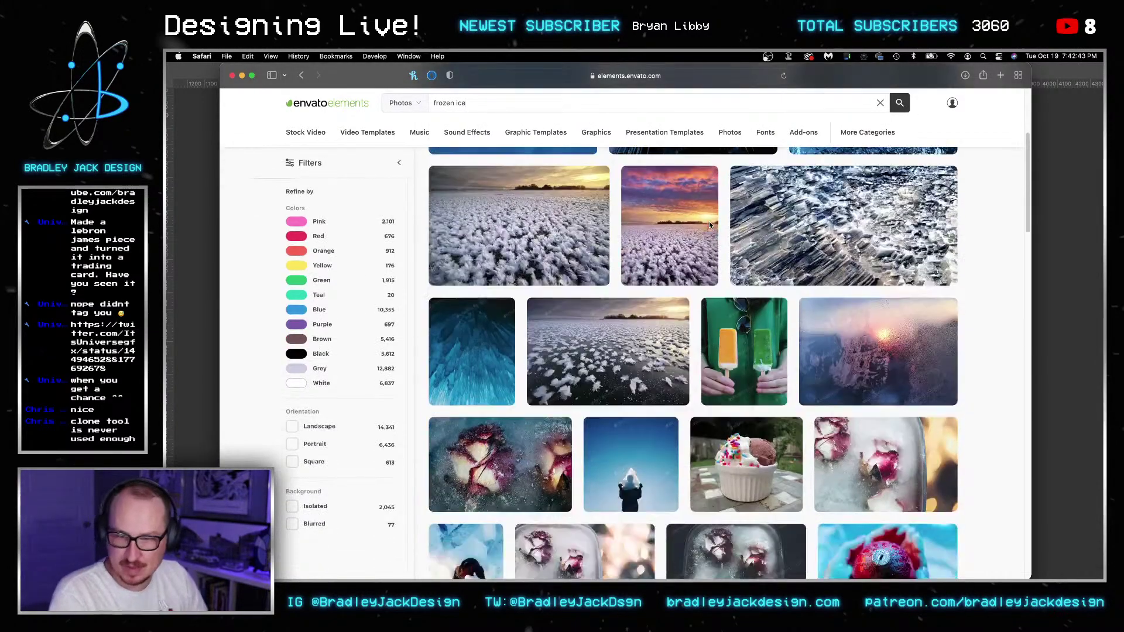
scroll(529, 328, "down", 2)
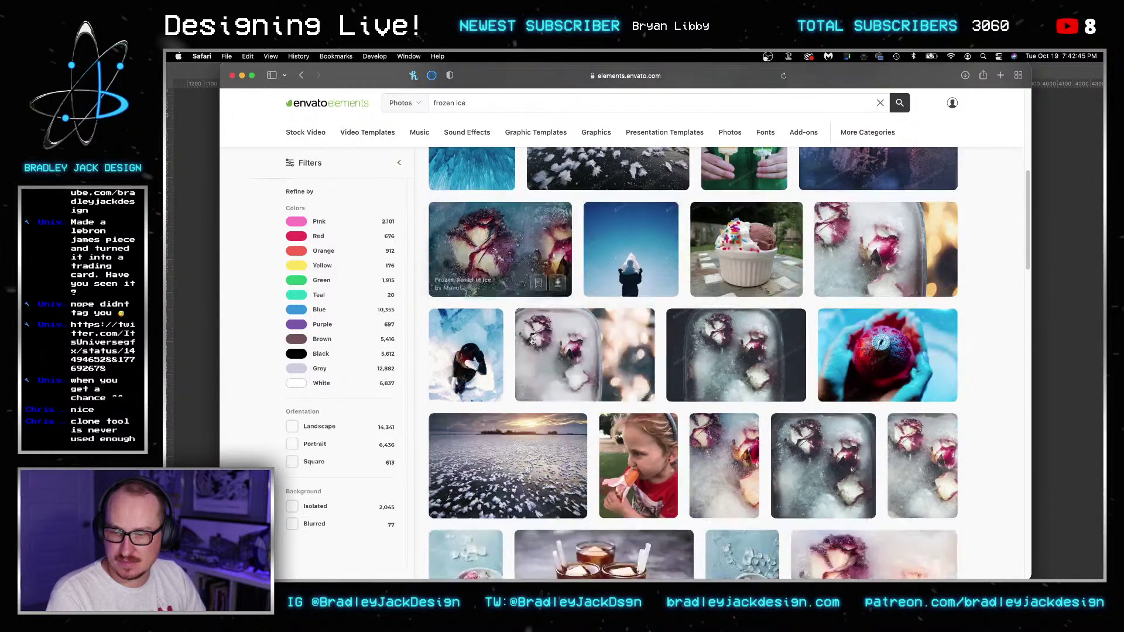
scroll(529, 335, "down", 1)
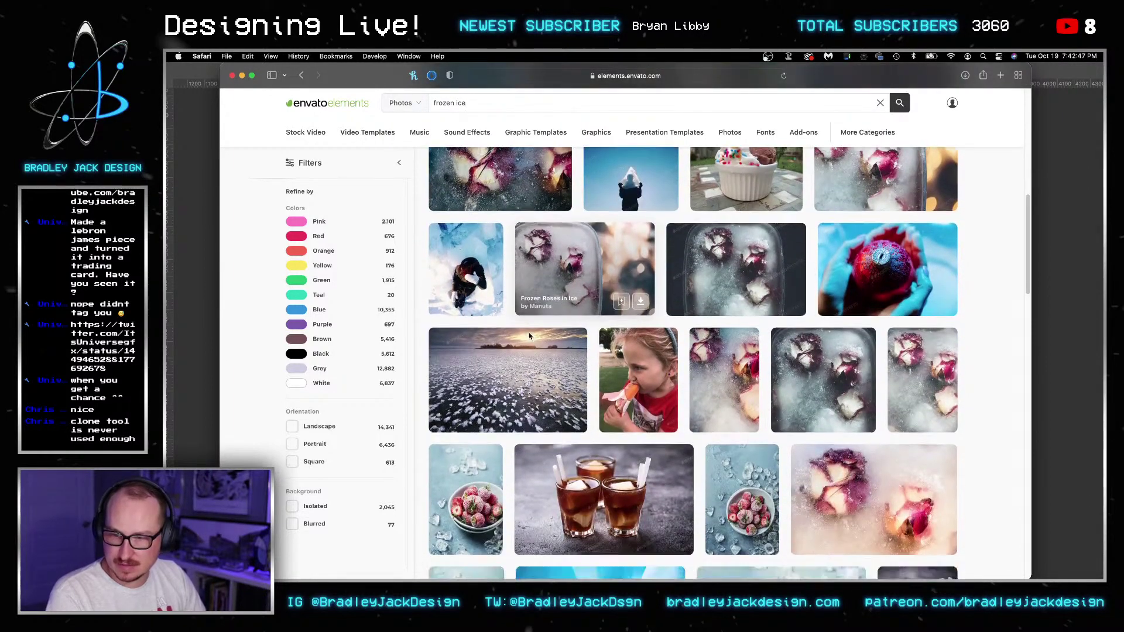
left_click(520, 366)
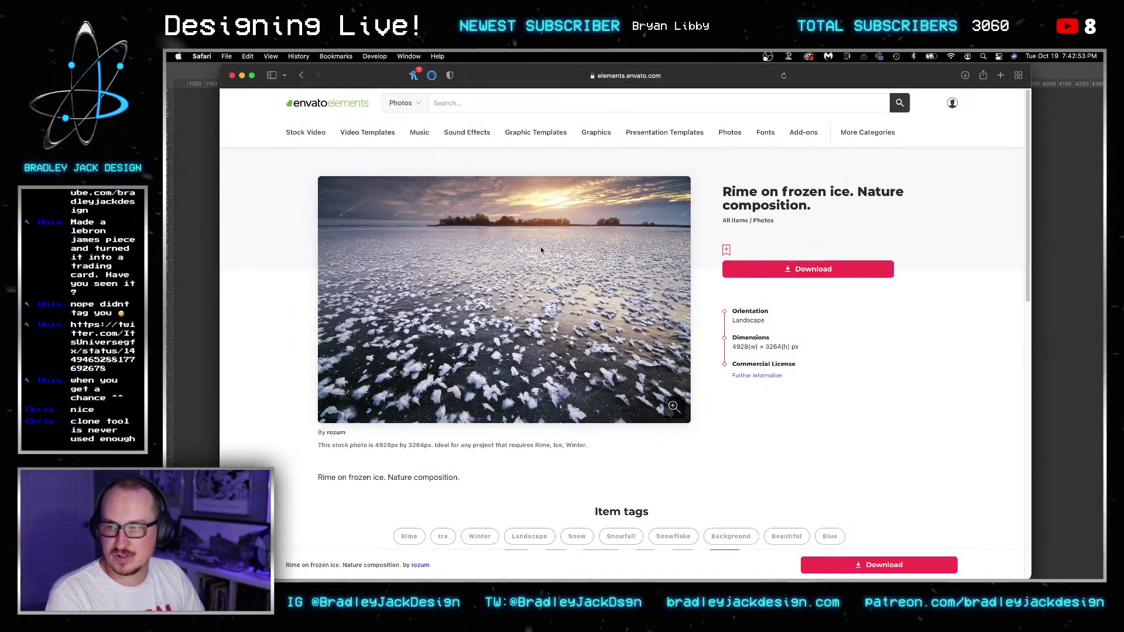
- Search the photos for "frozen lake" and download the teal lake picture with the pink sky
left_click(458, 105)
type("fr")
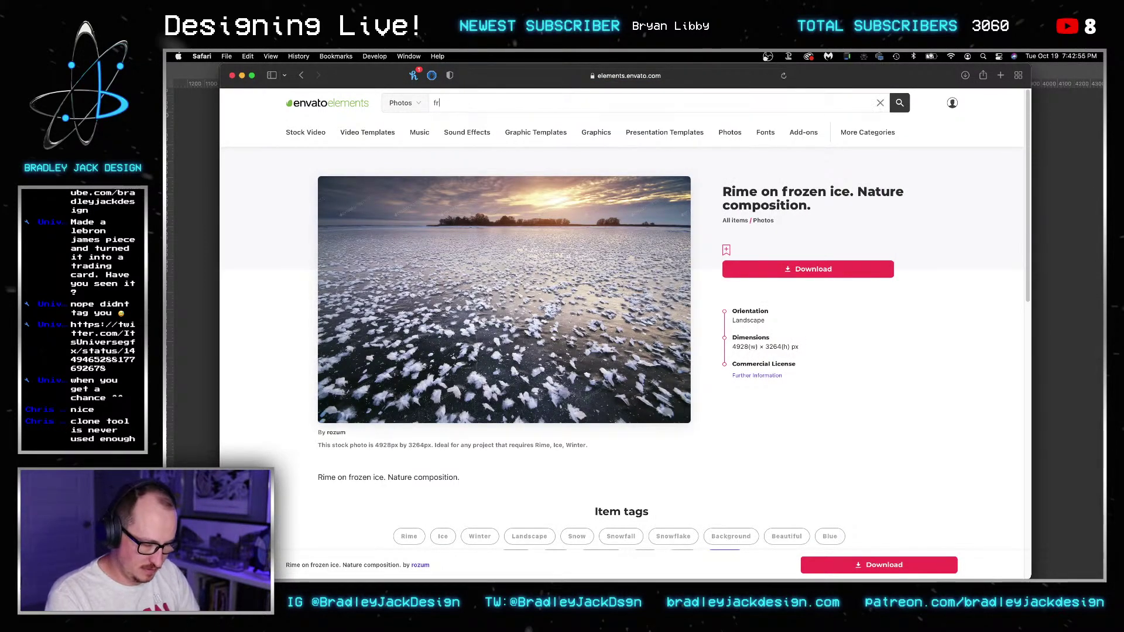
type("ozen lake")
key("Return")
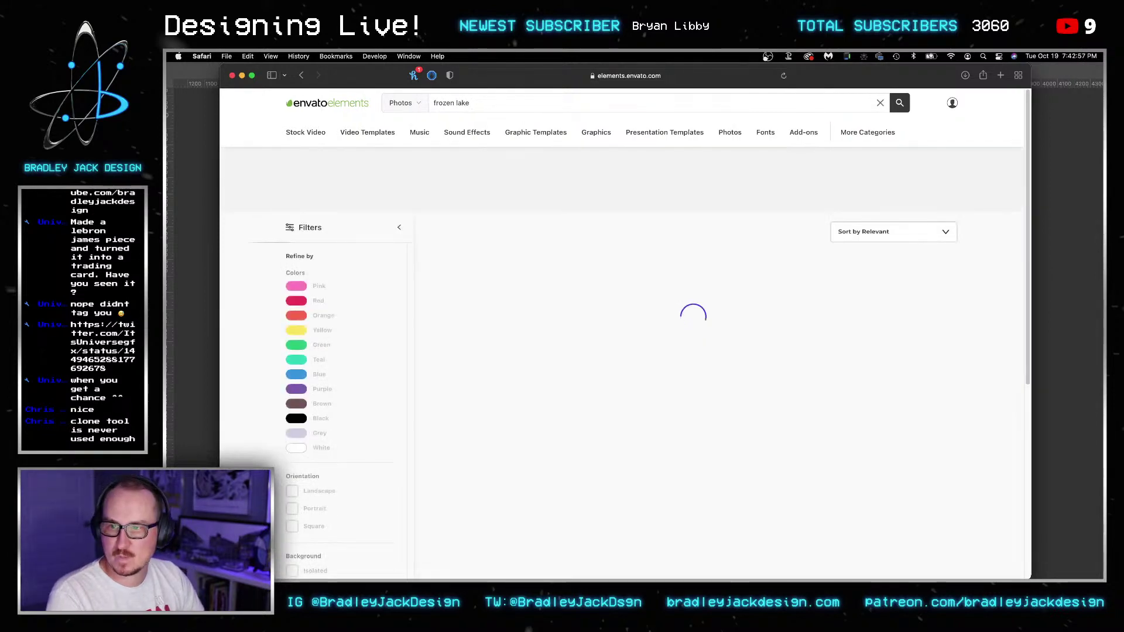
scroll(773, 298, "down", 2)
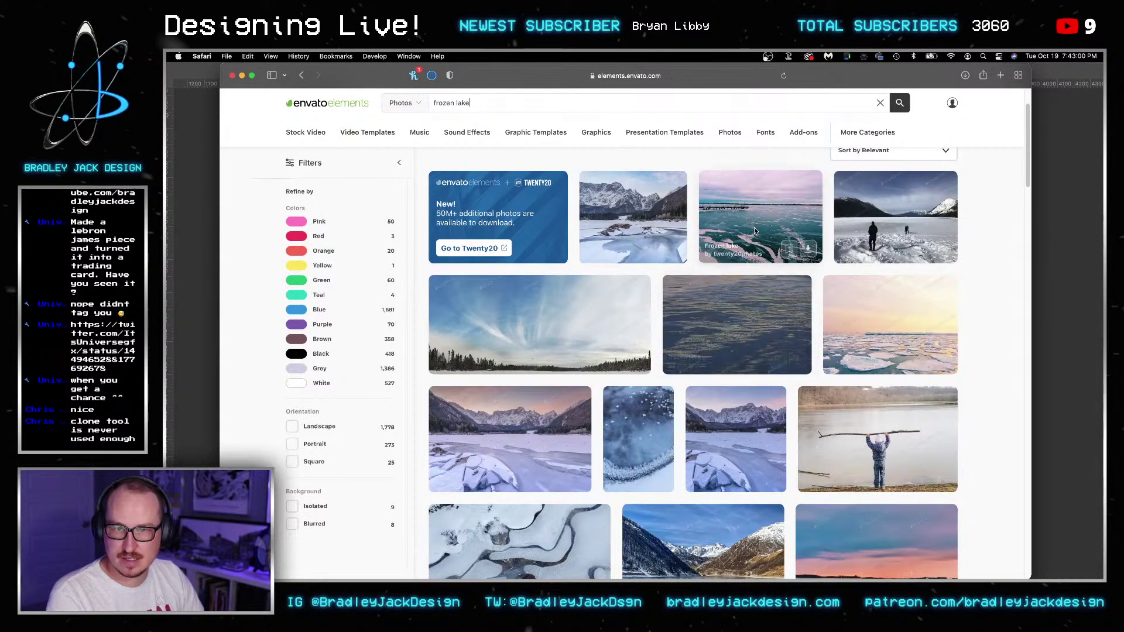
left_click(807, 248)
left_click(659, 408)
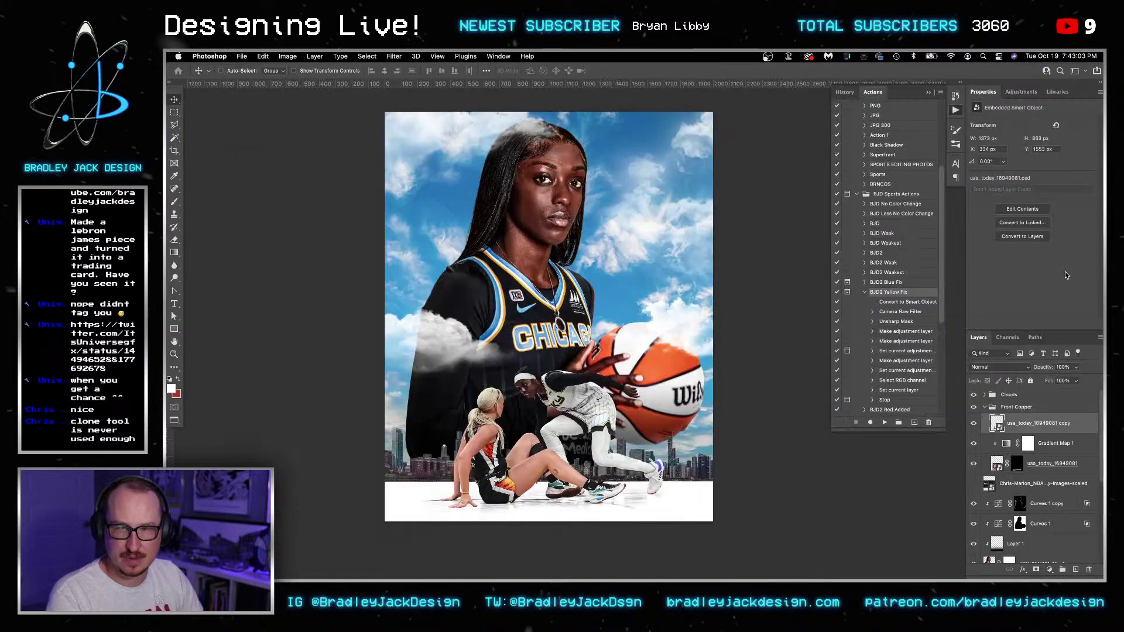
- Place the downloaded frozen-lake image in the Photoshop poster and move its layer directly beneath the Background group
key("super+Tab")
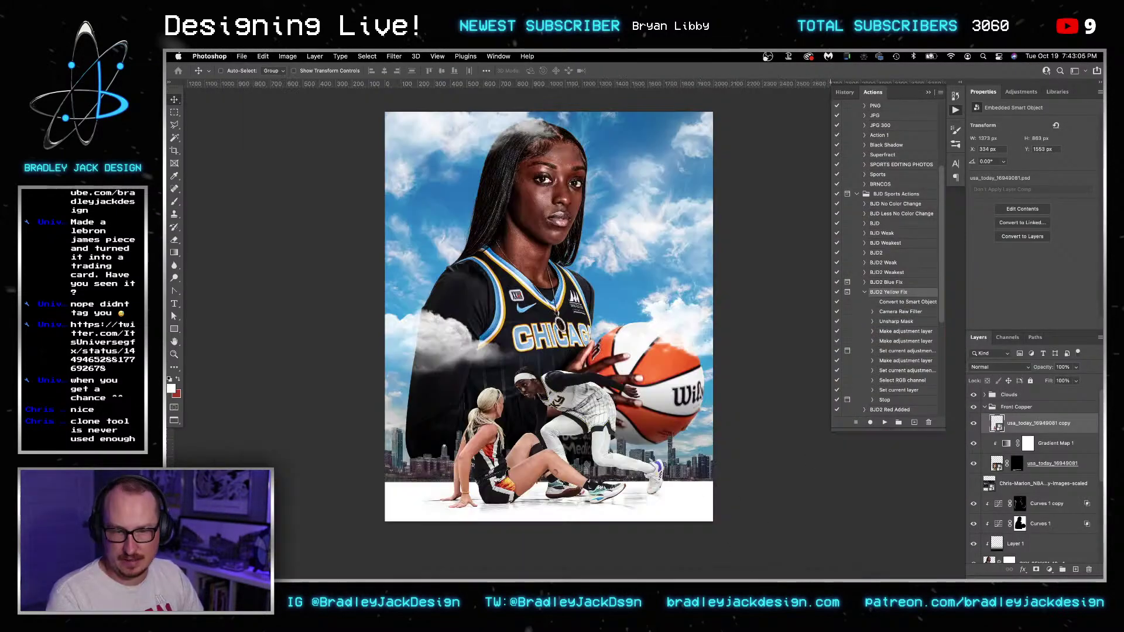
mouse_move(808, 563)
left_click(777, 551)
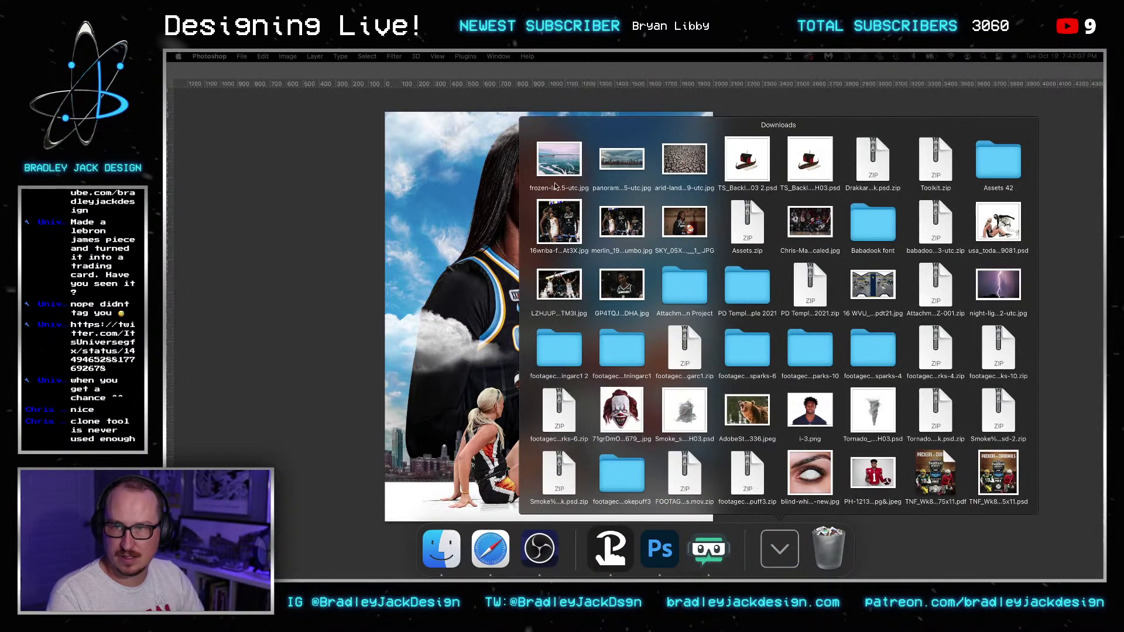
left_click_drag(559, 158, 493, 327)
key("super+shift+bracketleft")
key("super+shift+bracketleft")
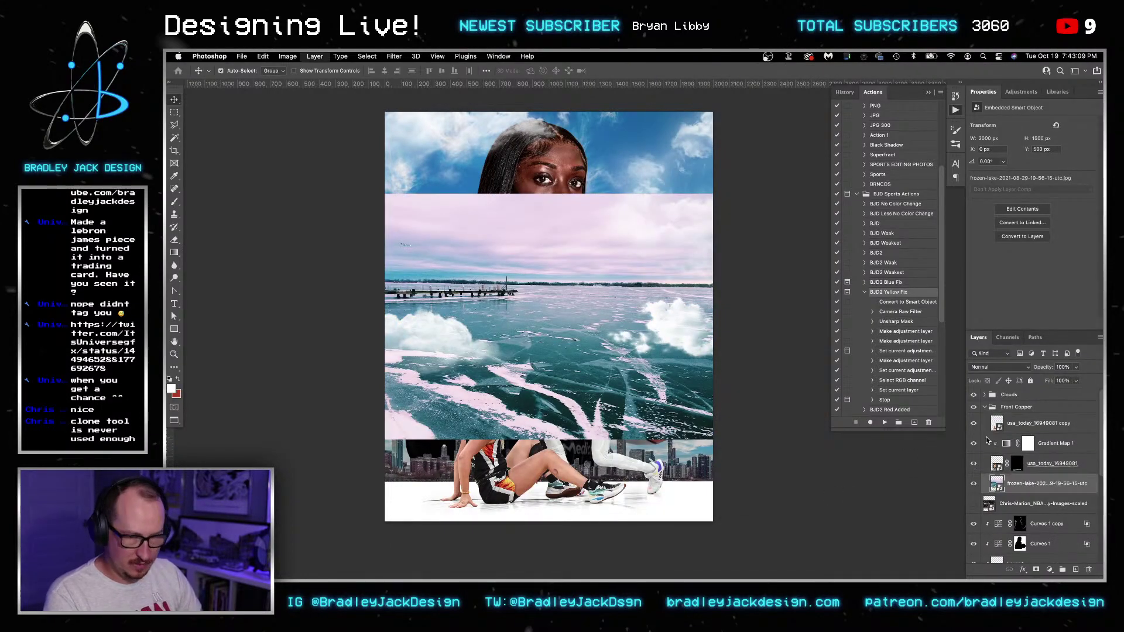
key("super+bracketright")
key("super+bracketright")
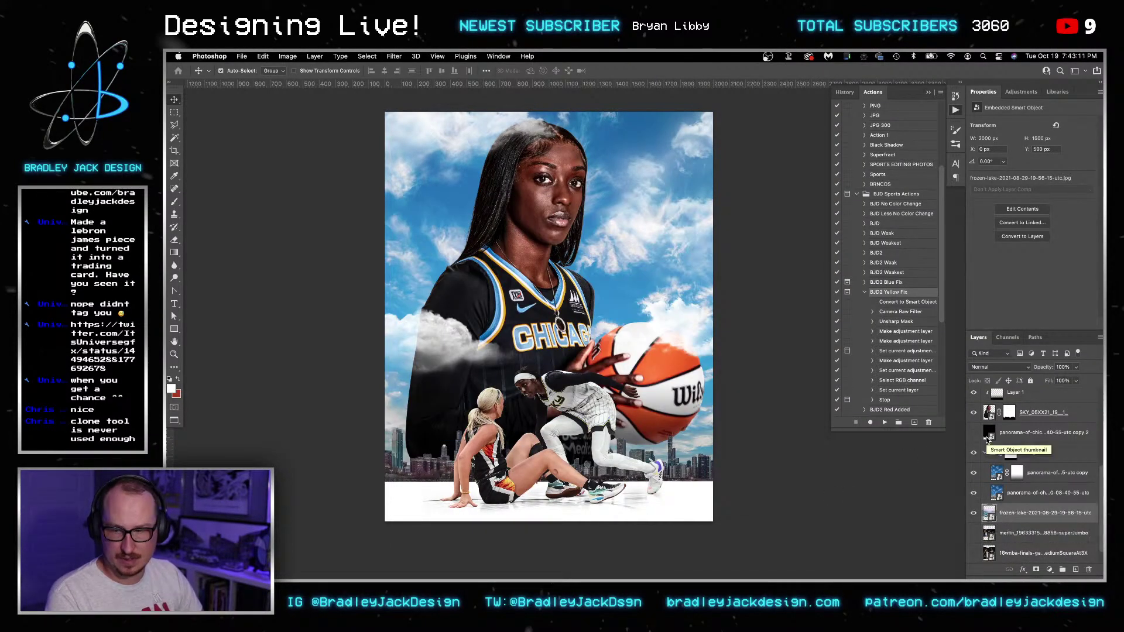
- Move the frozen-lake image down so its icy surface fills the ground beneath the two smaller players
left_click_drag(620, 372, 623, 439)
key("super+t")
key("Return")
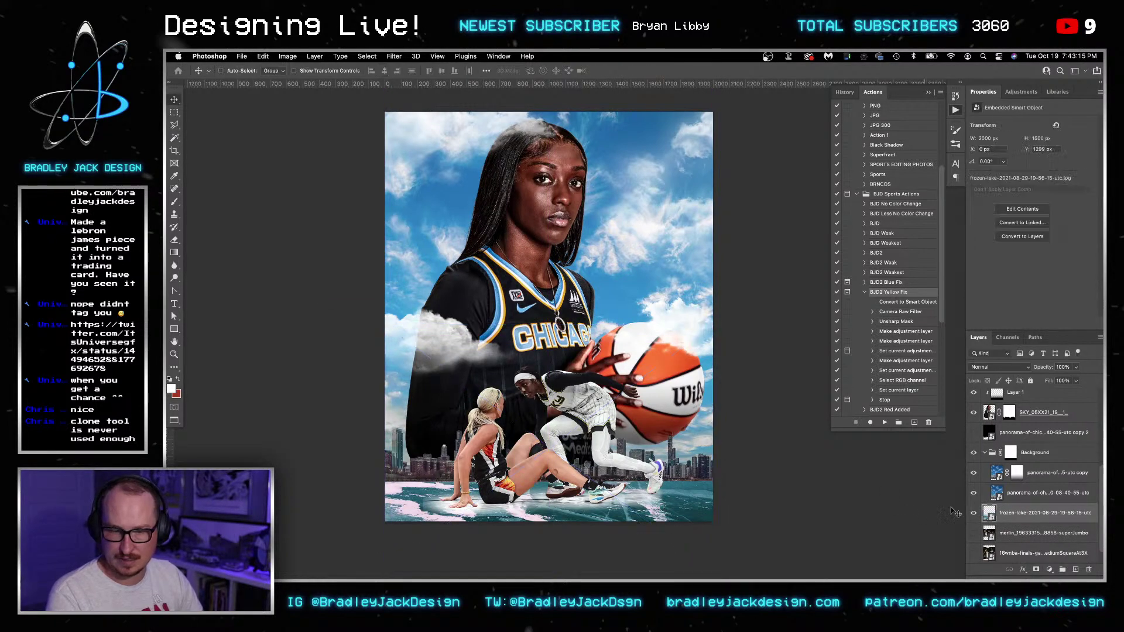
- Squash the frozen-lake layer vertically to about 8.64% height and position its horizon behind the base of the skyline
scroll(1059, 450, "up", 2)
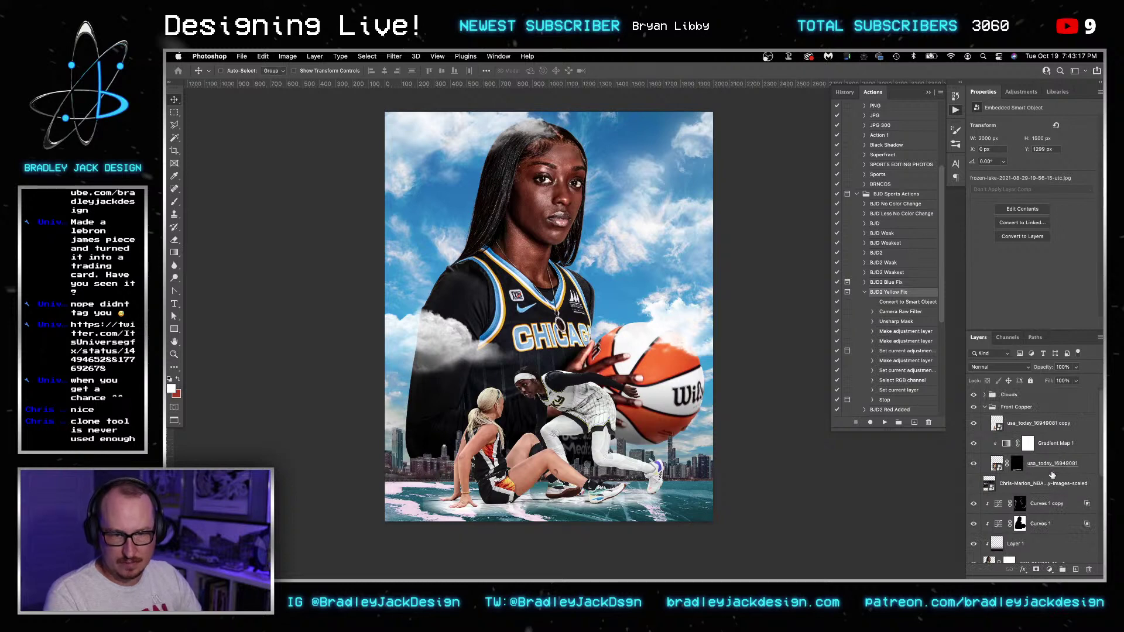
left_click(1052, 464)
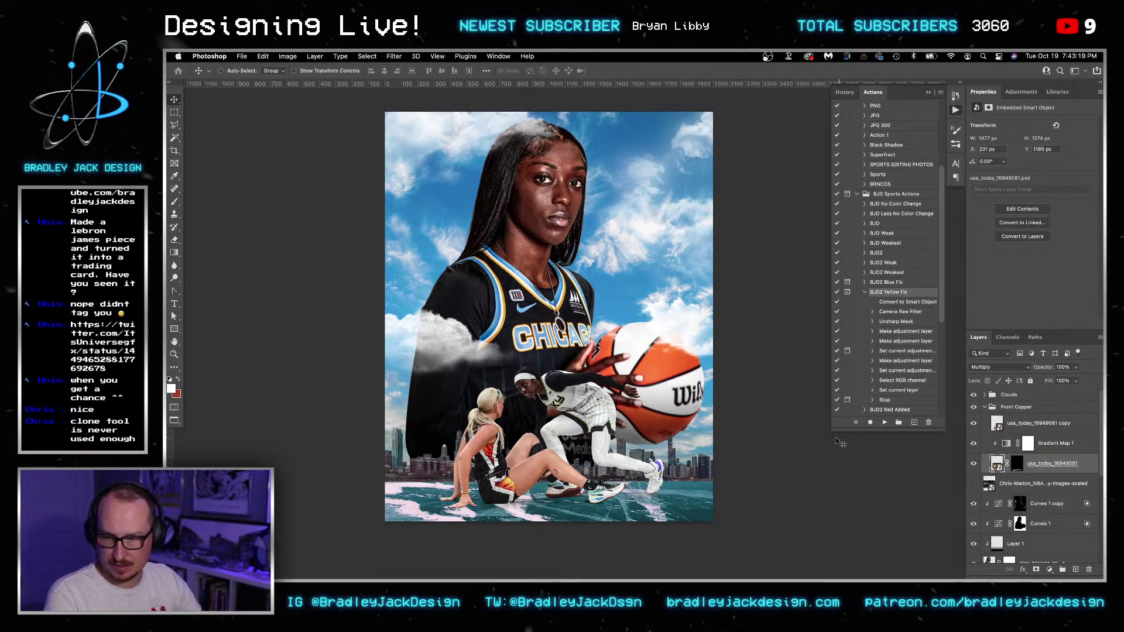
scroll(1017, 465, "down", 8)
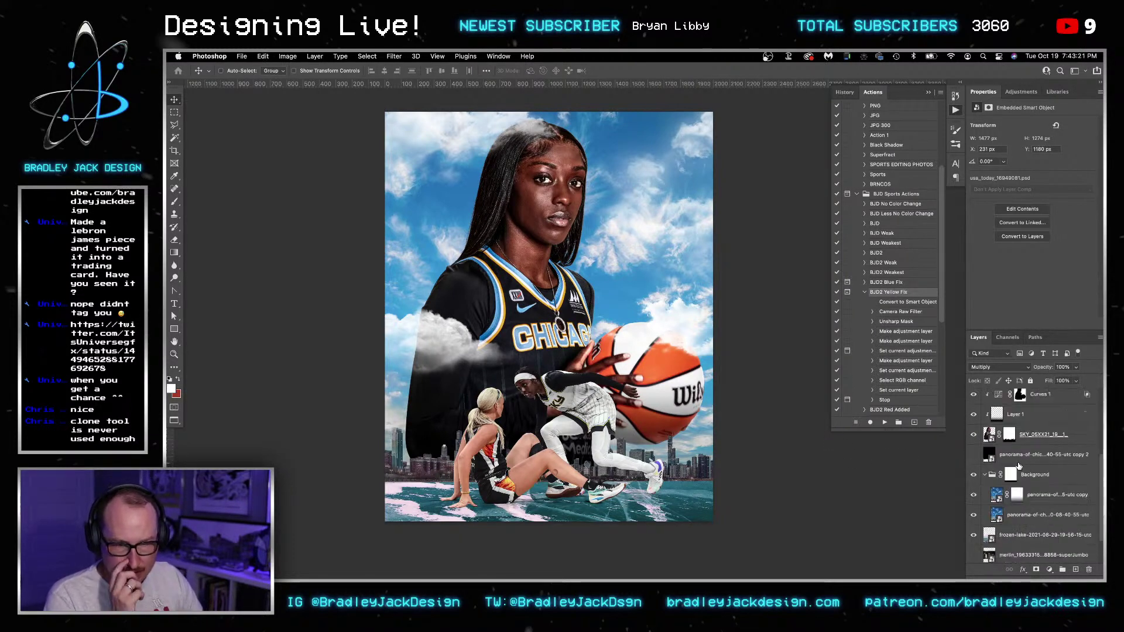
scroll(1020, 485, "down", 1)
left_click(1018, 493)
key("ctrl+t")
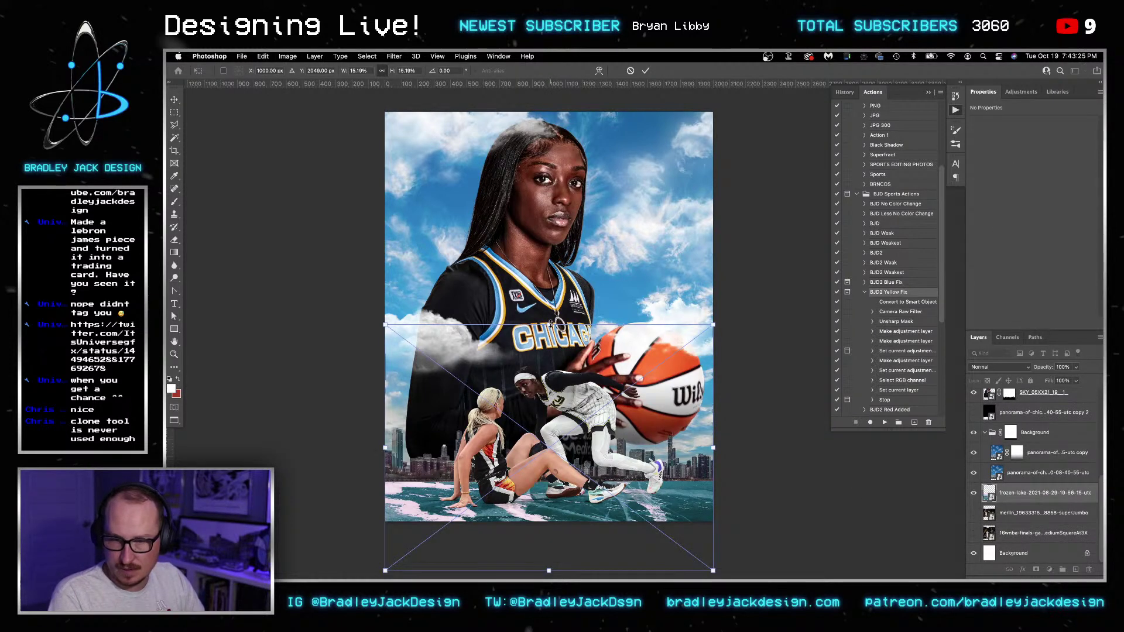
left_click_drag(549, 324, 556, 430)
left_click_drag(568, 516, 568, 507)
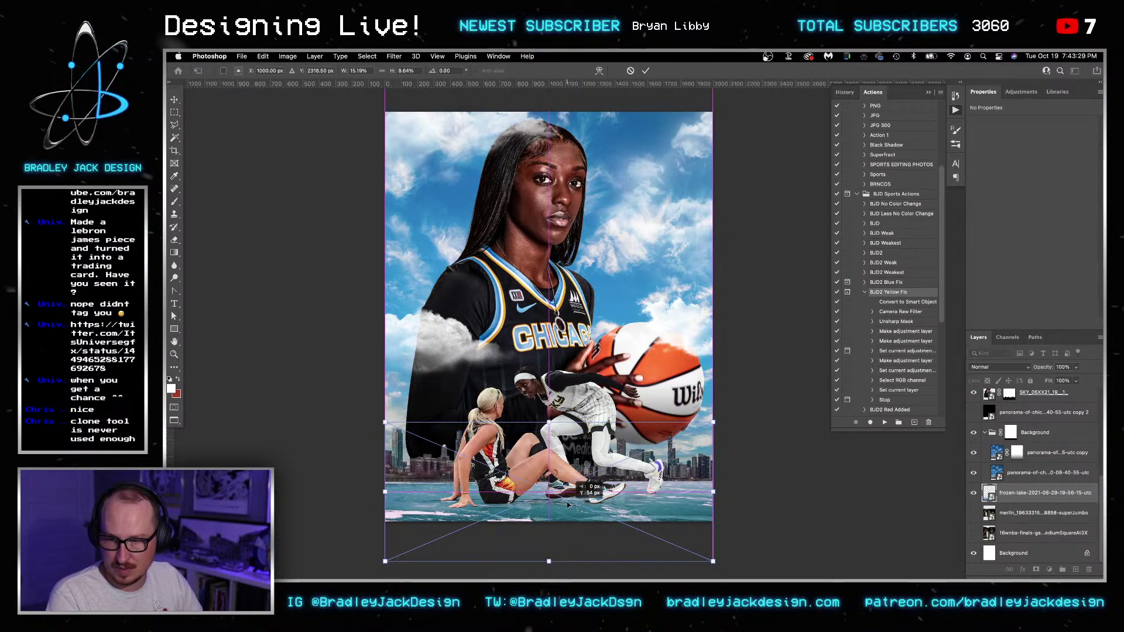
key("Return")
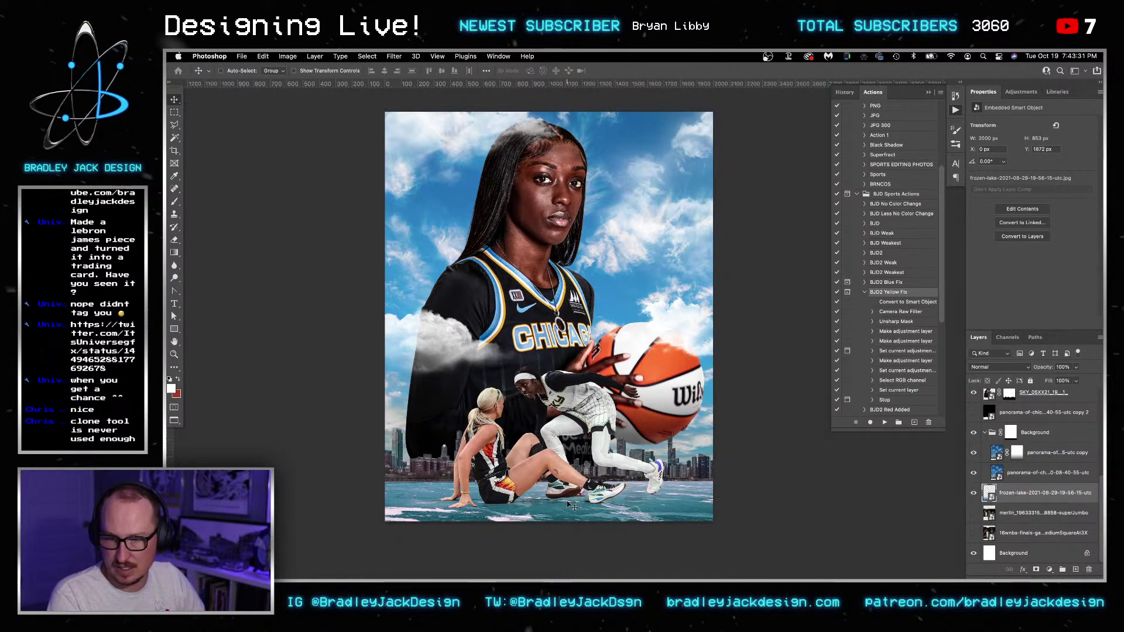
- Flatten the frozen-lake layer further to about 433 px high and widen it beyond both sides of the canvas
key("ctrl+t")
left_click_drag(549, 557, 549, 521)
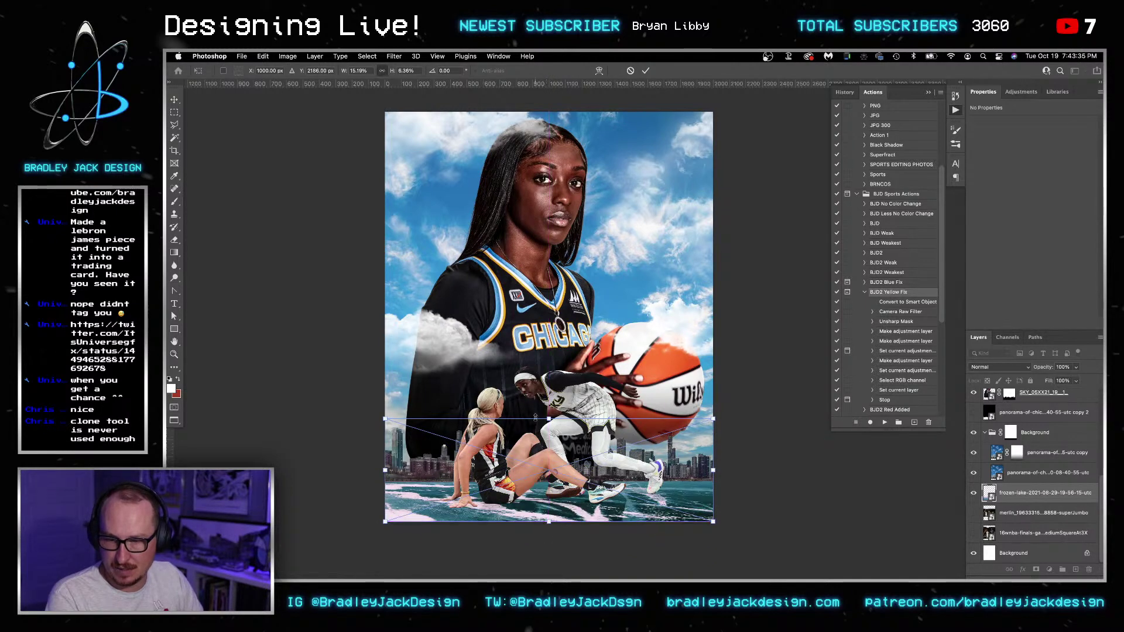
left_click_drag(548, 418, 548, 451)
left_click_drag(713, 521, 887, 524)
left_click_drag(385, 521, 277, 516)
key("Return")
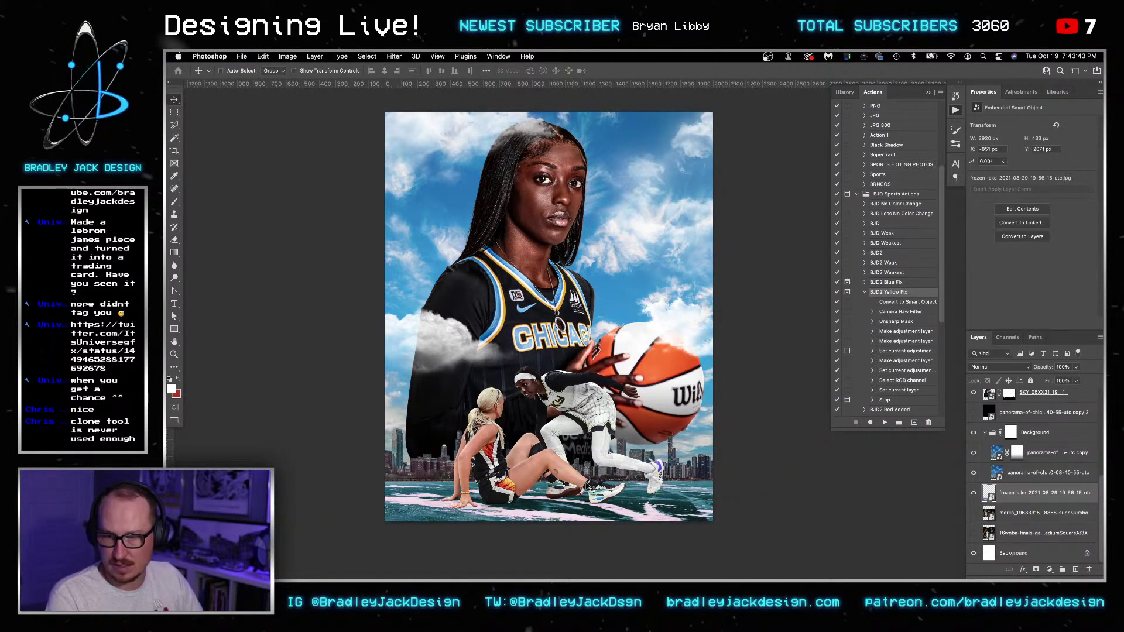
- Enlarge the frozen-lake layer to about 6207 by 951 px, extending it past the canvas, and review the full poster
key("ctrl+t")
left_click_drag(564, 523, 550, 464)
key("Return")
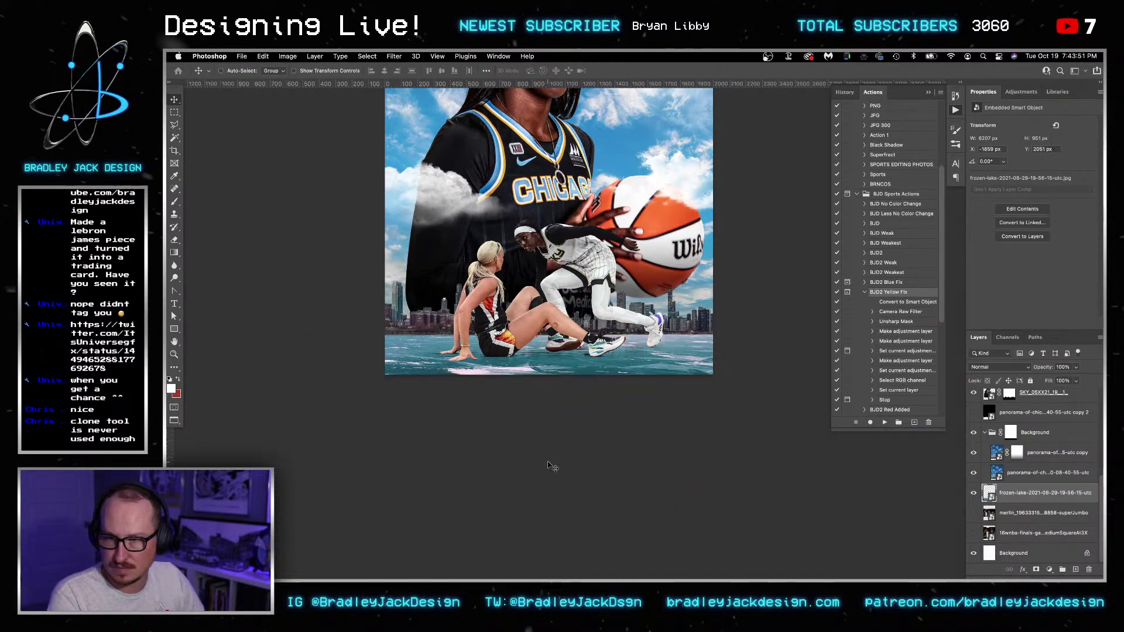
key("z")
key("ctrl+0")
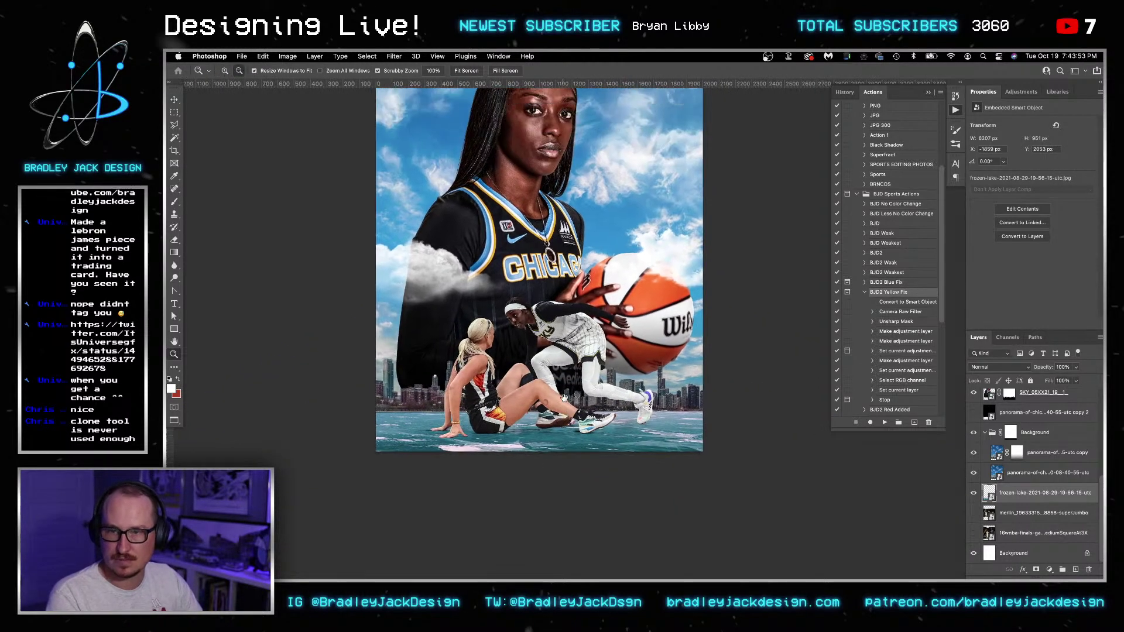
key("v")
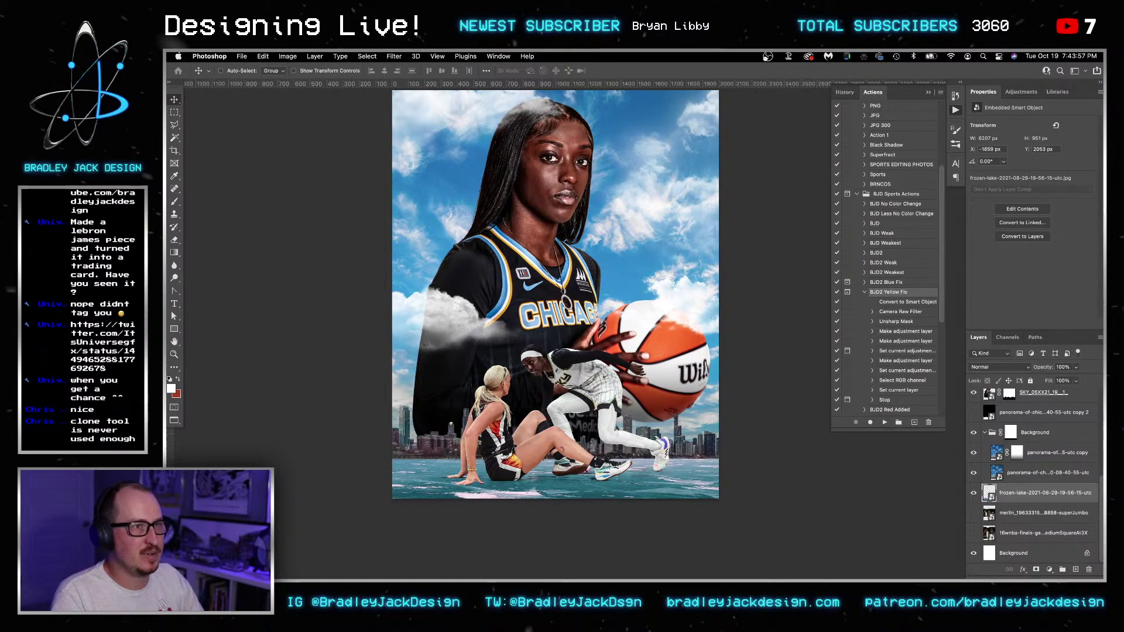
key("Tab")
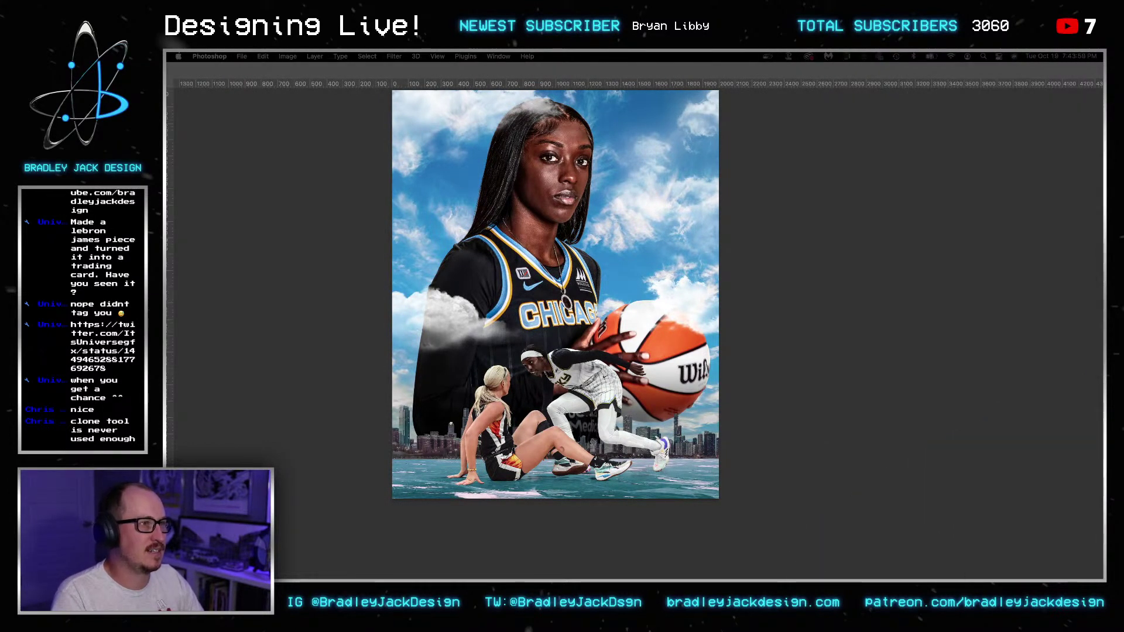
key("Tab")
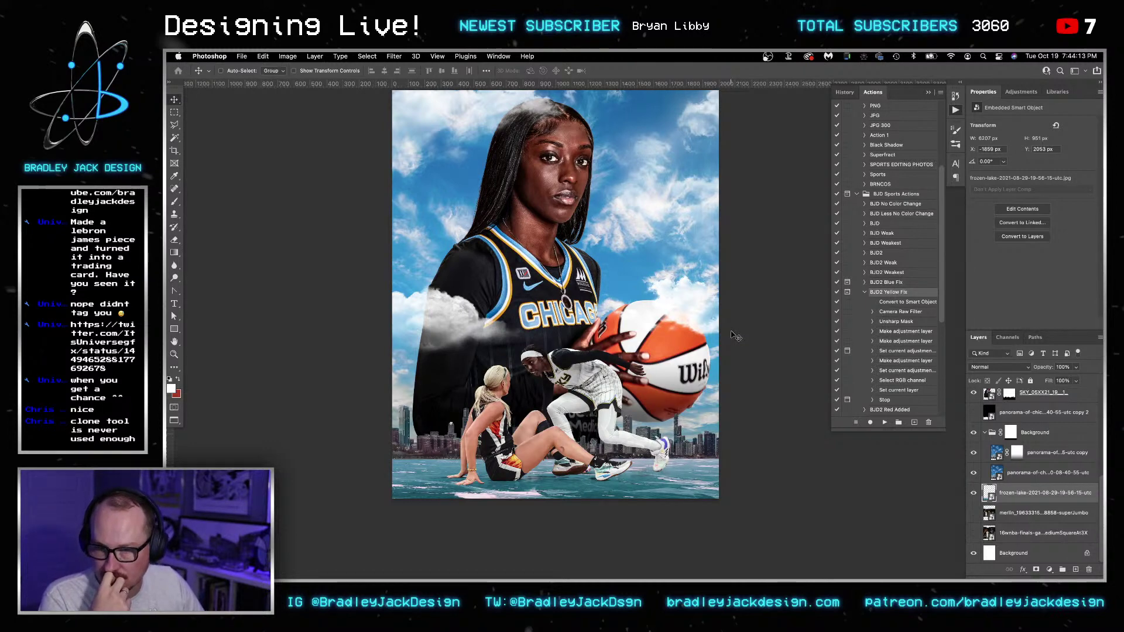
- Collapse the Front Copper group and add a Color Lookup adjustment layer above the Clouds group
scroll(1018, 440, "up", 5)
left_click(1028, 397)
left_click(984, 406)
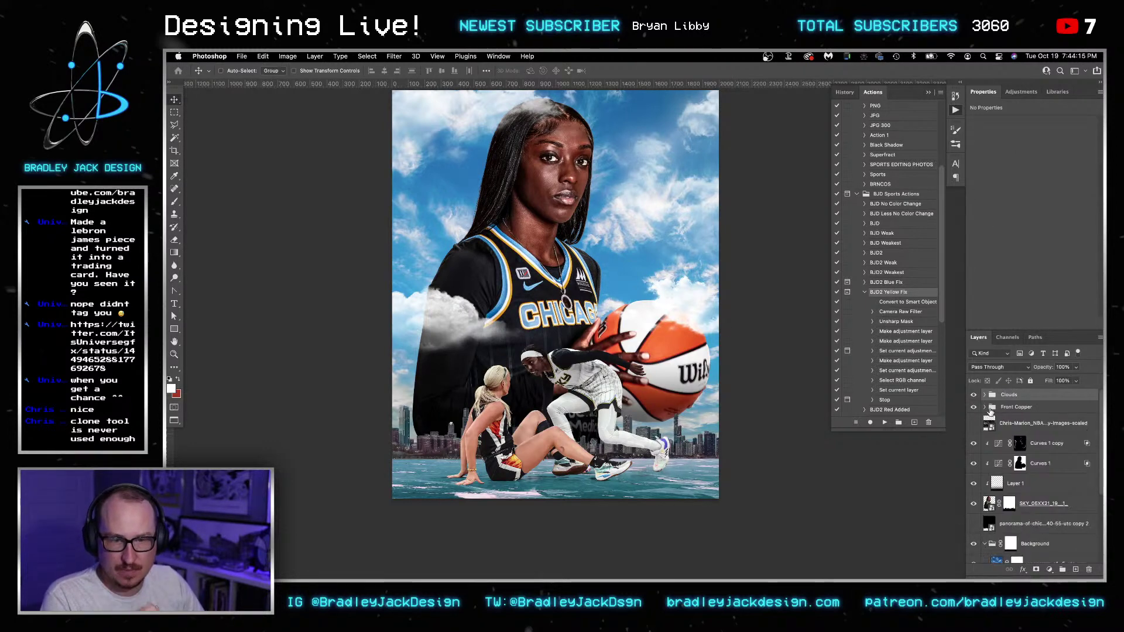
left_click(1022, 91)
left_click(1046, 127)
- Try the EJD Teal and Orange 1.3DL grade on the Color Lookup layer, then switch it to EJD Teal and Orange 2.3DL
left_click(1036, 124)
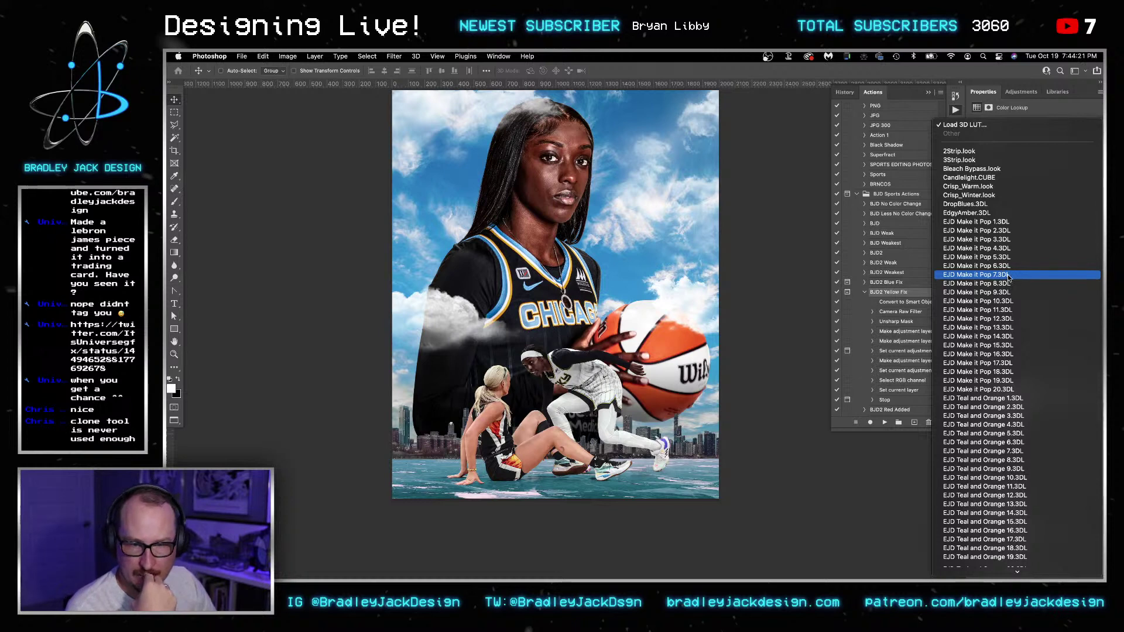
scroll(1009, 277, "down", 3)
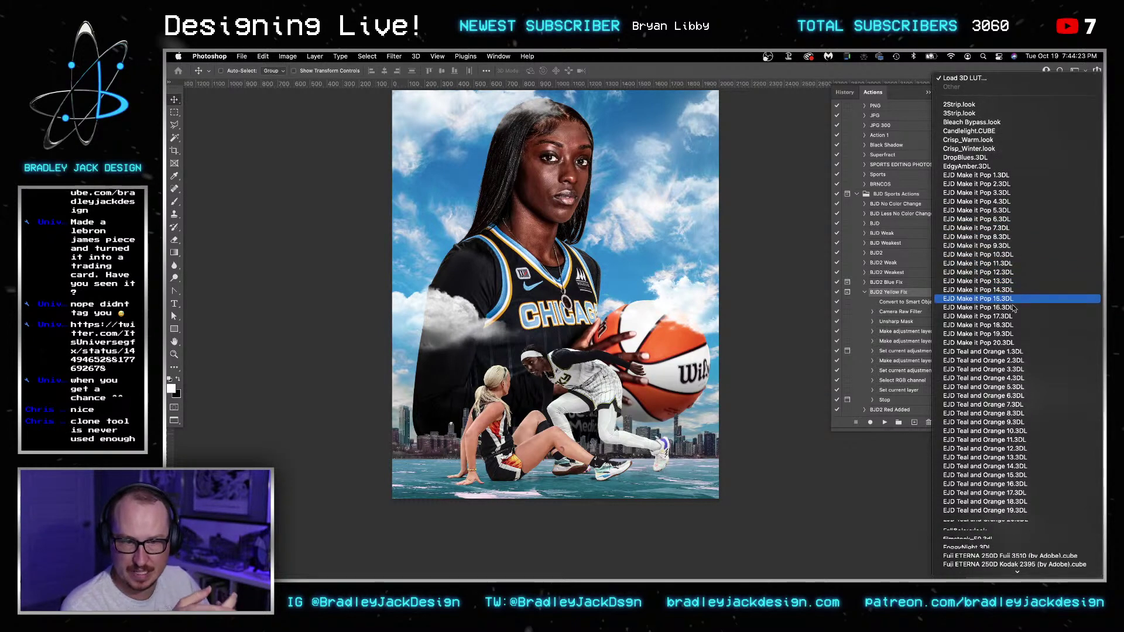
left_click(1011, 351)
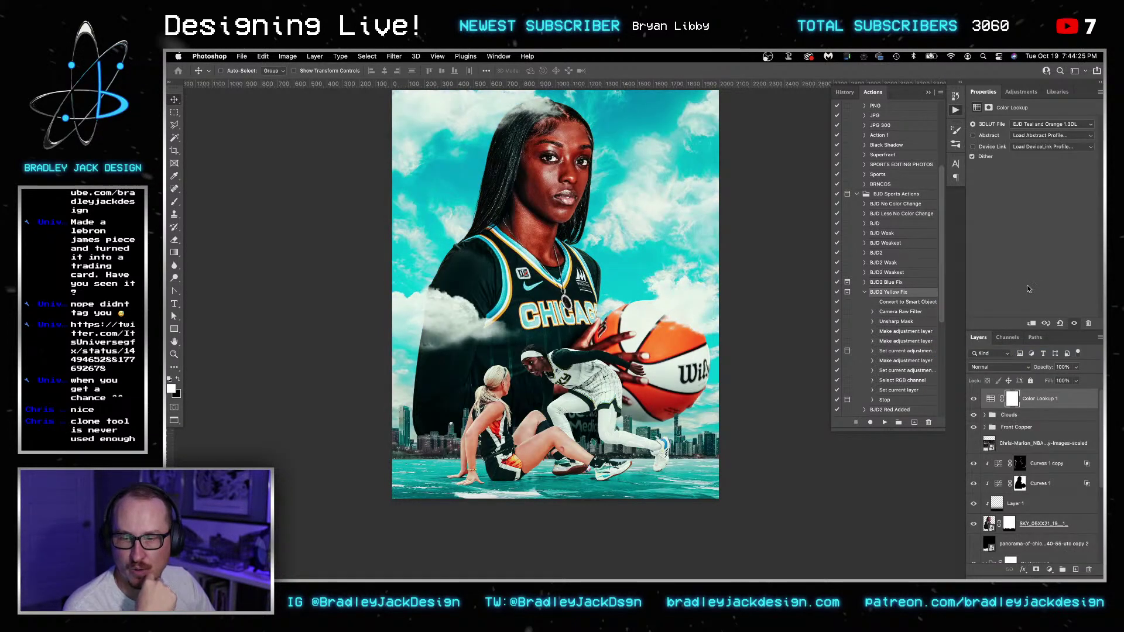
left_click(1044, 125)
left_click(1046, 136)
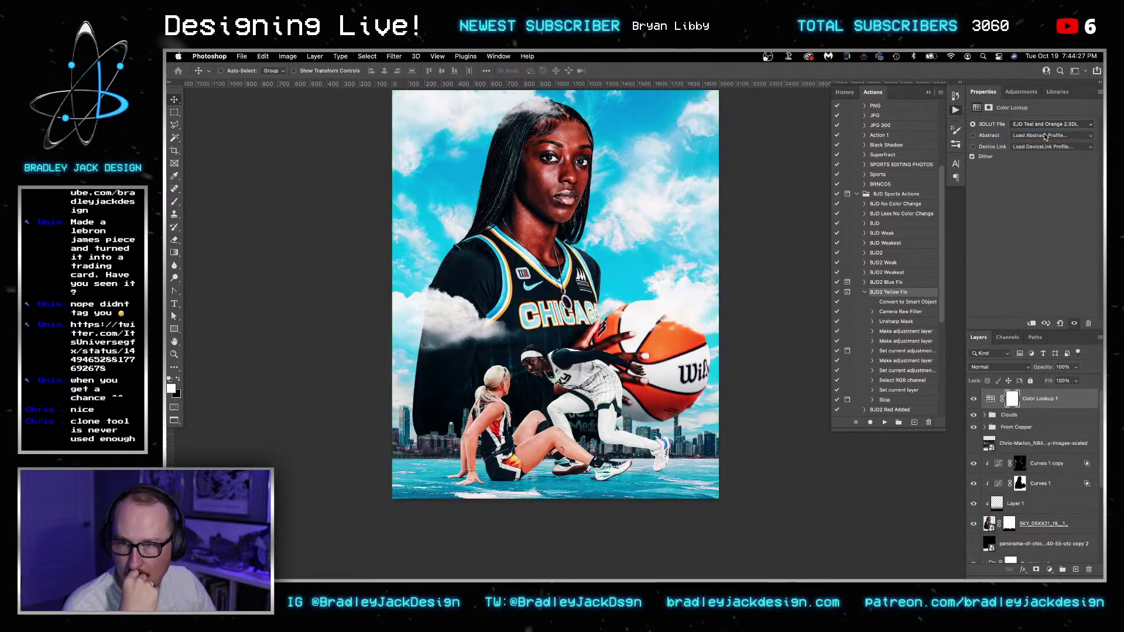
- Switch the Color Lookup layer's grade to EJD Teal and Orange 4.3DL and set the layer's opacity to 50%
left_click(1042, 125)
left_click(1044, 133)
left_click(1042, 125)
left_click(1043, 133)
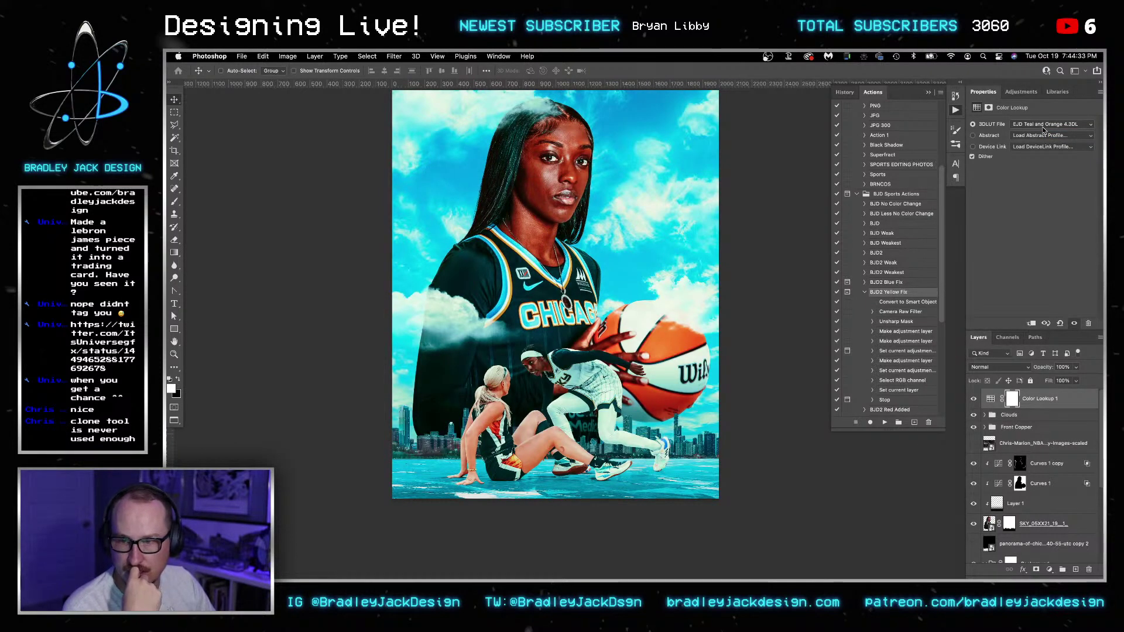
key("5")
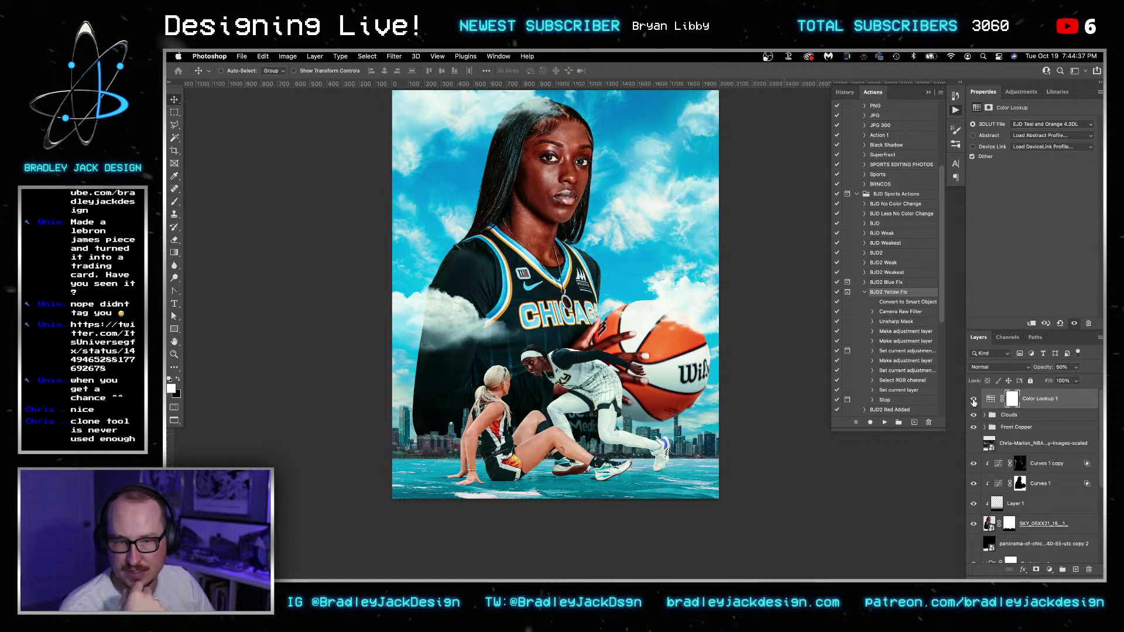
- Add a second Color Lookup adjustment layer above the first and try the Fuji REALA 500D Kodak 2393 grade on it
left_click(1021, 91)
left_click(1046, 128)
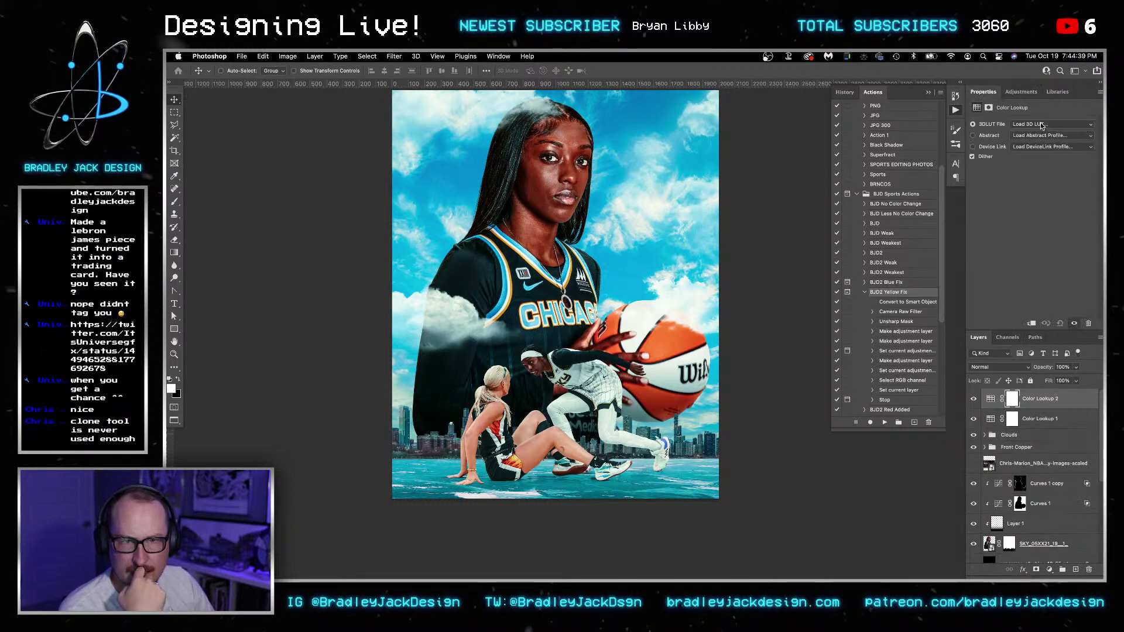
left_click(1042, 124)
scroll(1020, 259, "down", 5)
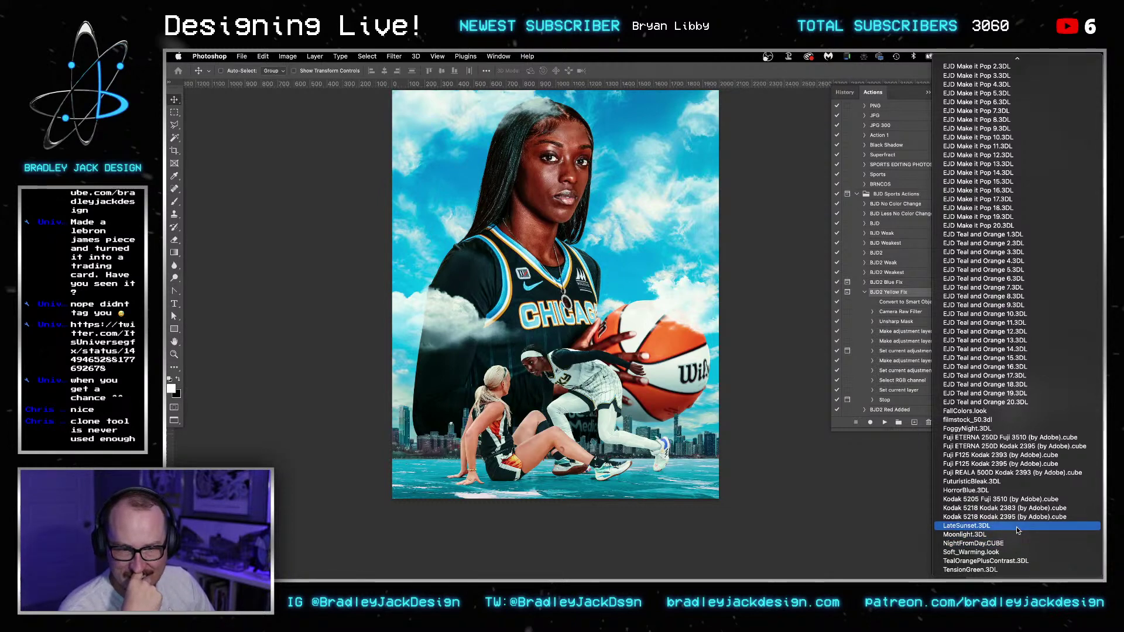
left_click(1030, 475)
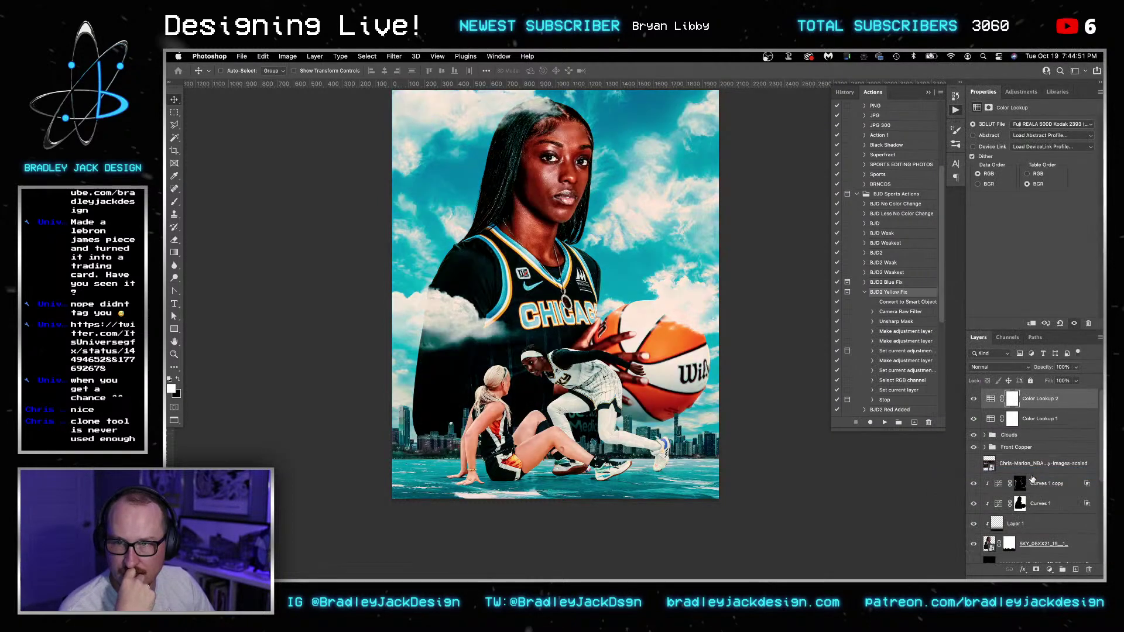
- Change the upper Color Lookup layer's grade to Kodak 5218 Kodak 2395 and set its opacity to 50%
left_click(1065, 124)
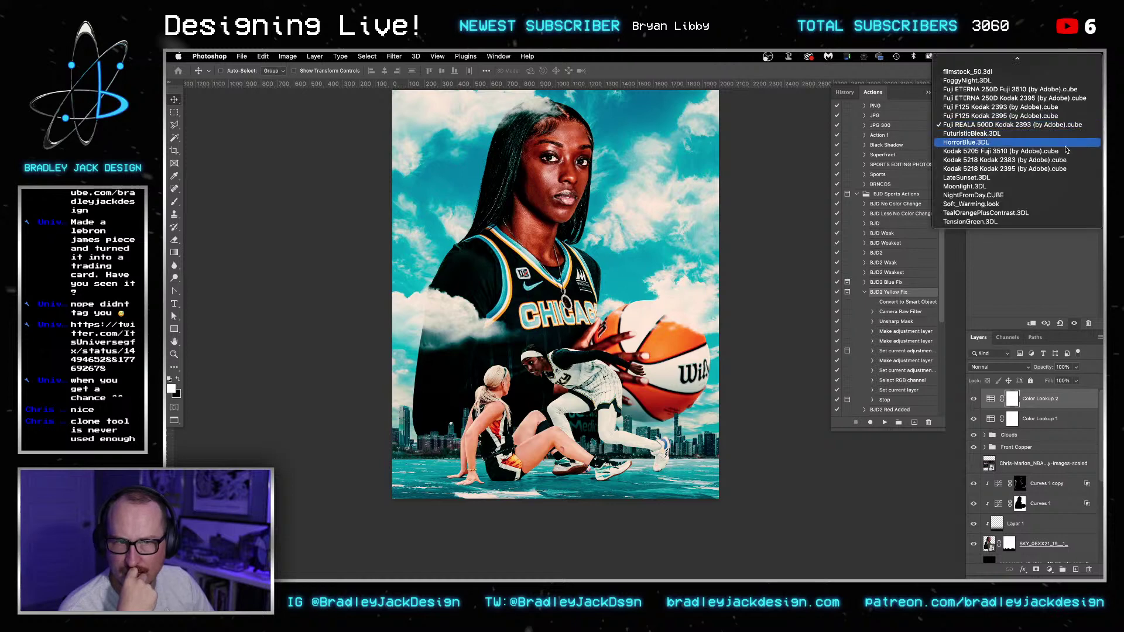
left_click(1065, 170)
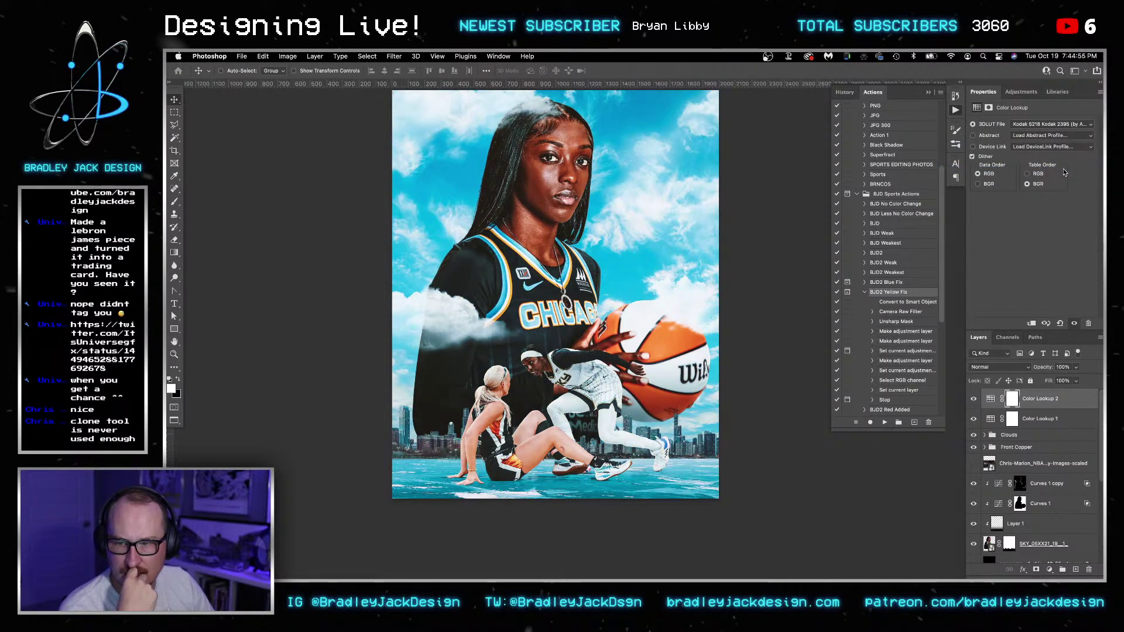
key("5")
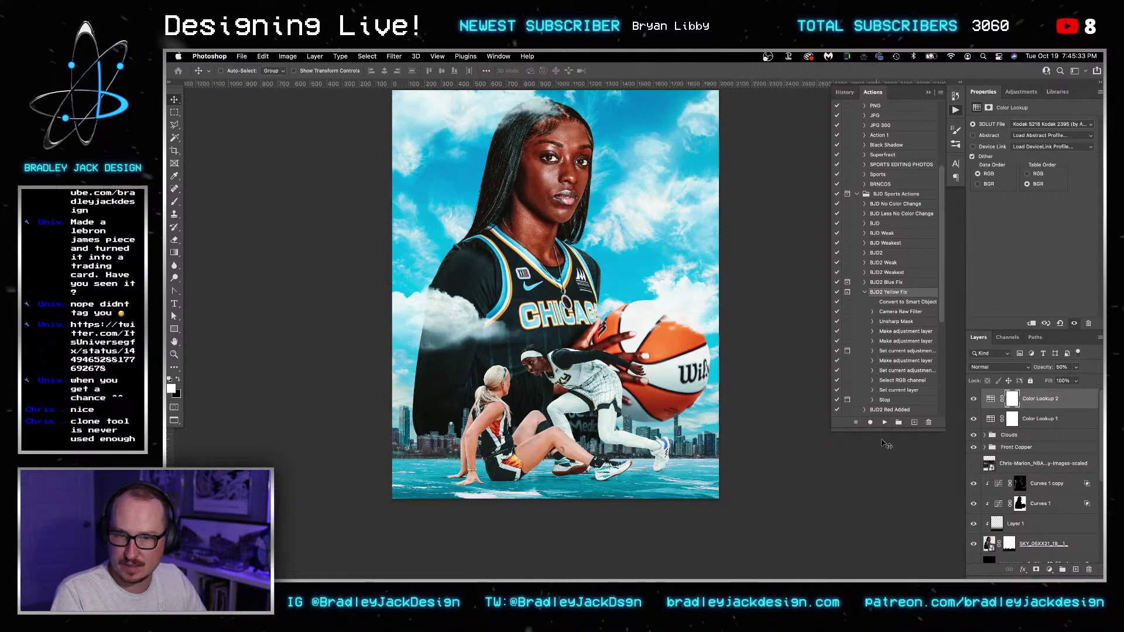
- Add a Gradient Map adjustment layer directly above the Clouds group and choose the black-to-white gradient from the Basics presets
left_click(1010, 435)
left_click(1017, 95)
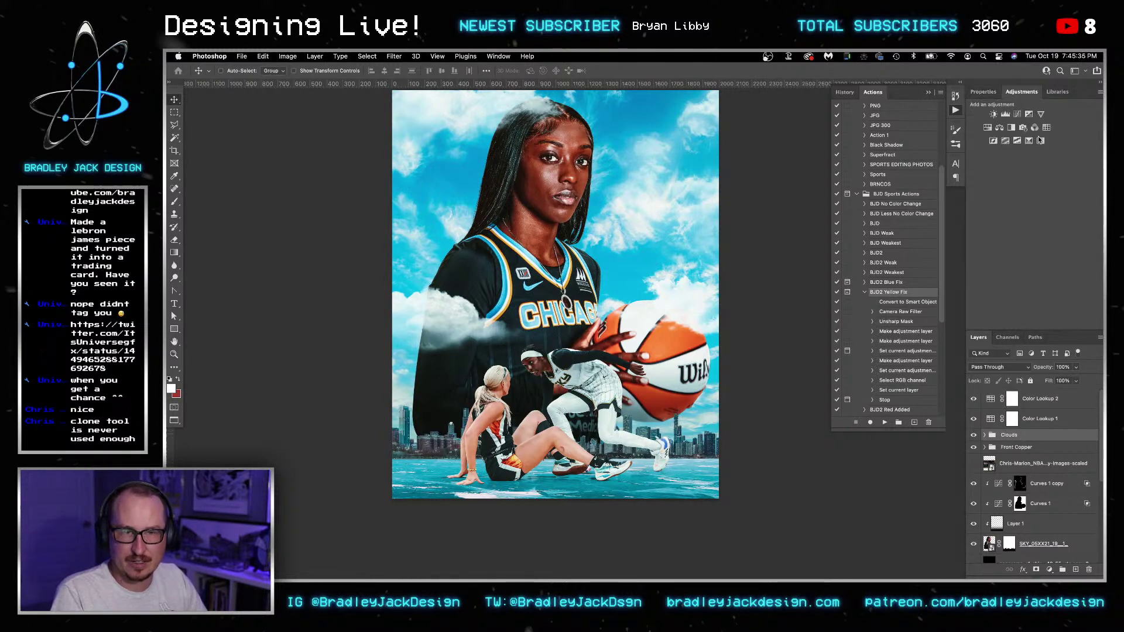
left_click(1037, 140)
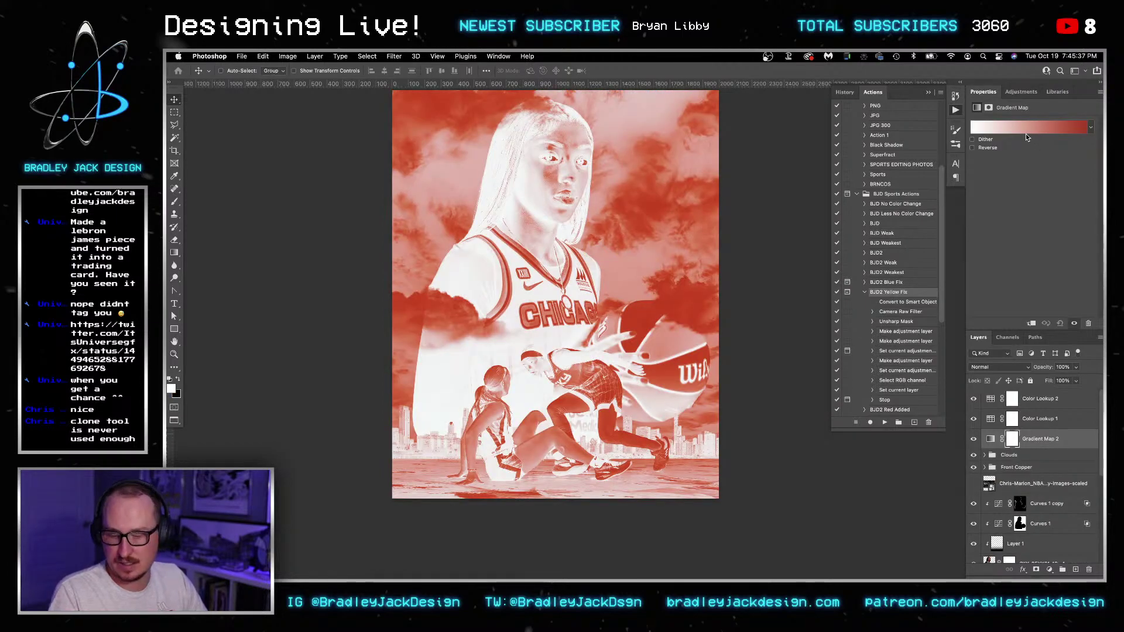
left_click(1025, 136)
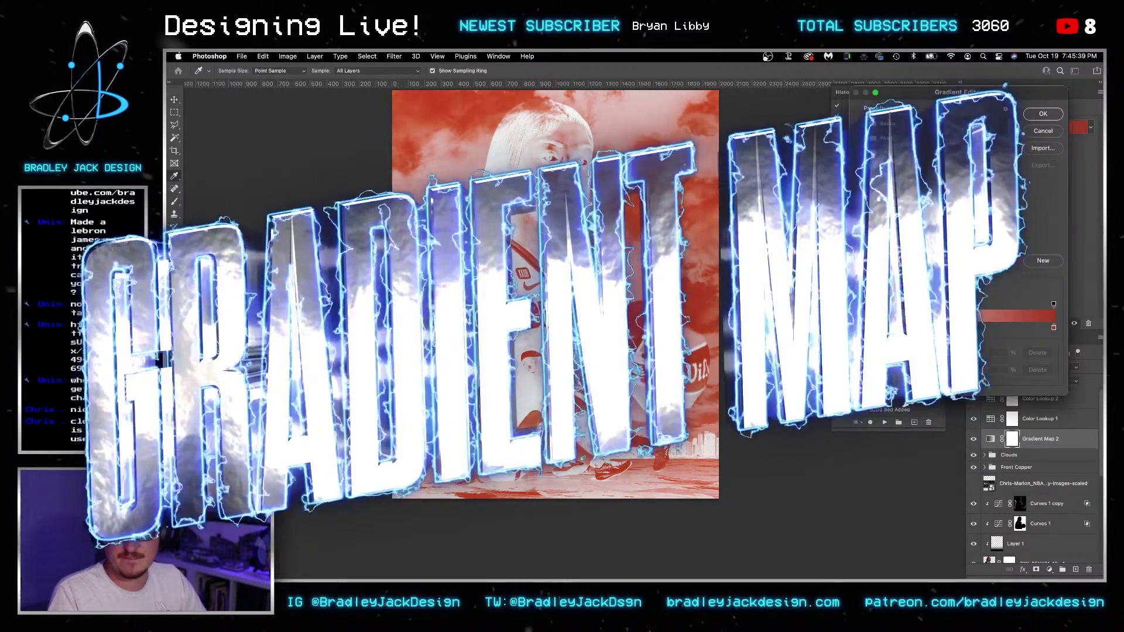
left_click(865, 123)
left_click(908, 138)
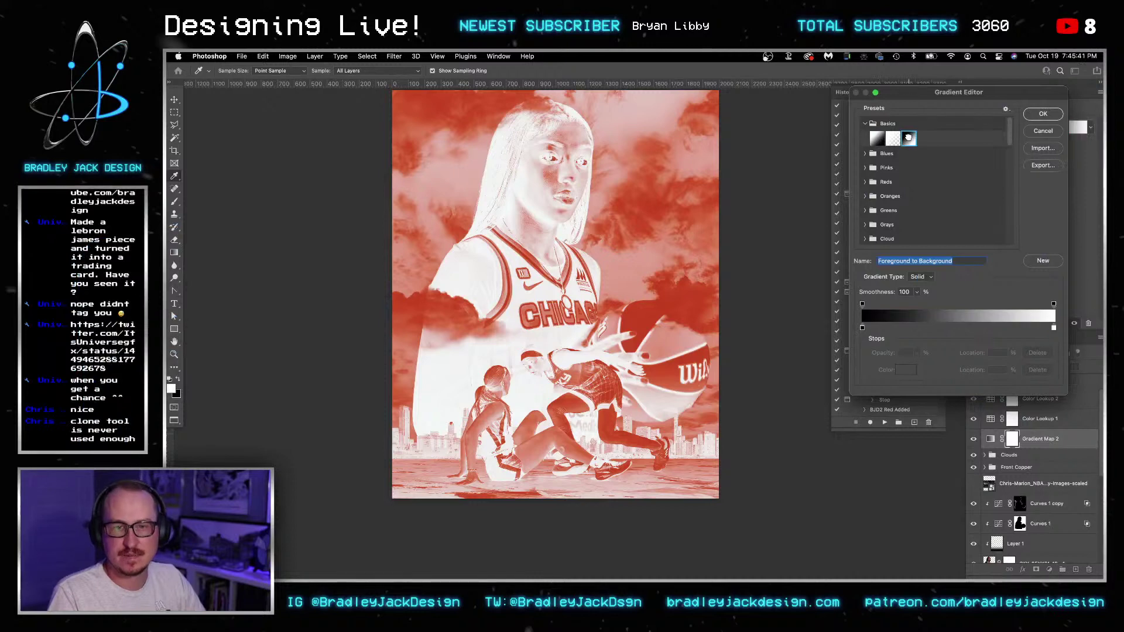
- Apply the black-to-white Foreground to Background gradient to the gradient map
key("Return")
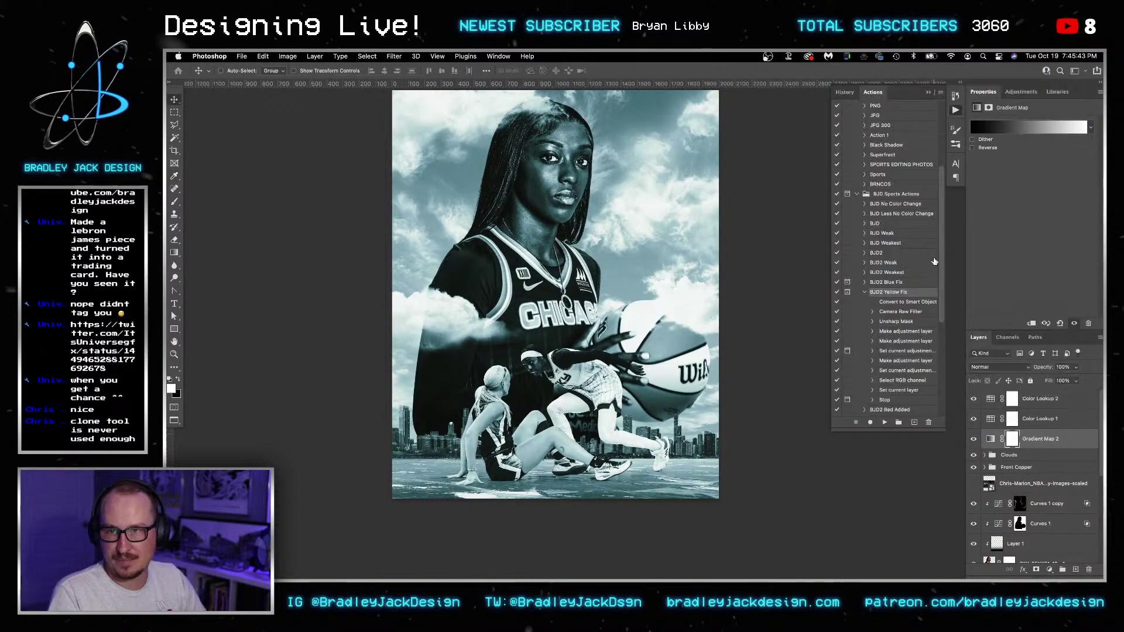
- Switch to Safari, search the web in a new tab for the Chicago Sky hex code, and open the teamcolorcodes.com result
left_click(466, 568)
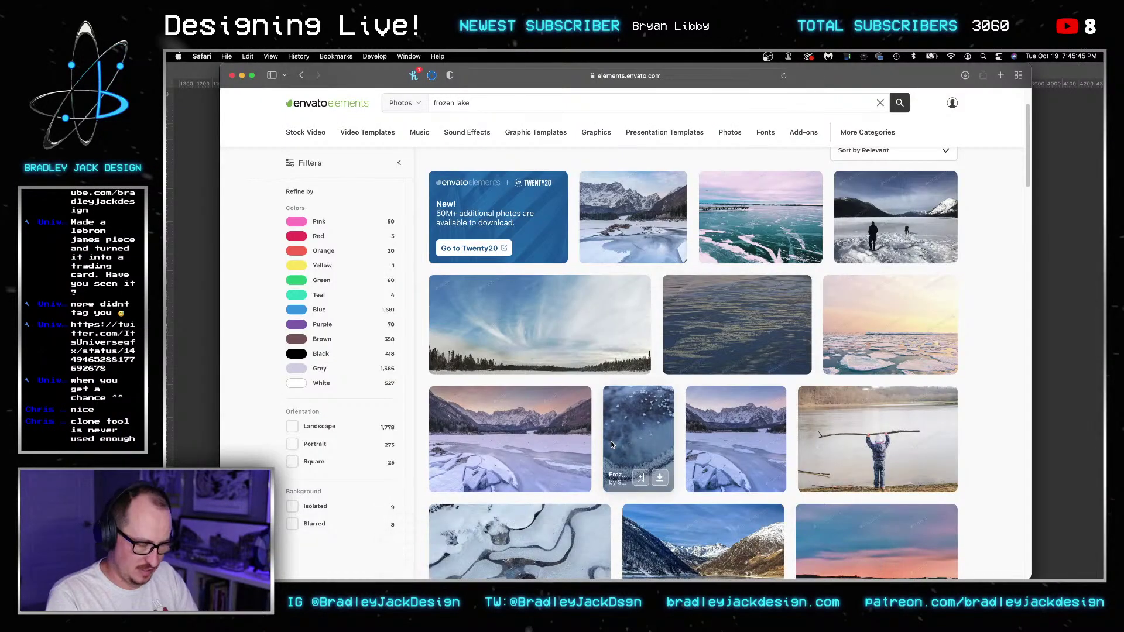
key("super+t")
type("chicagoh aky hexcode")
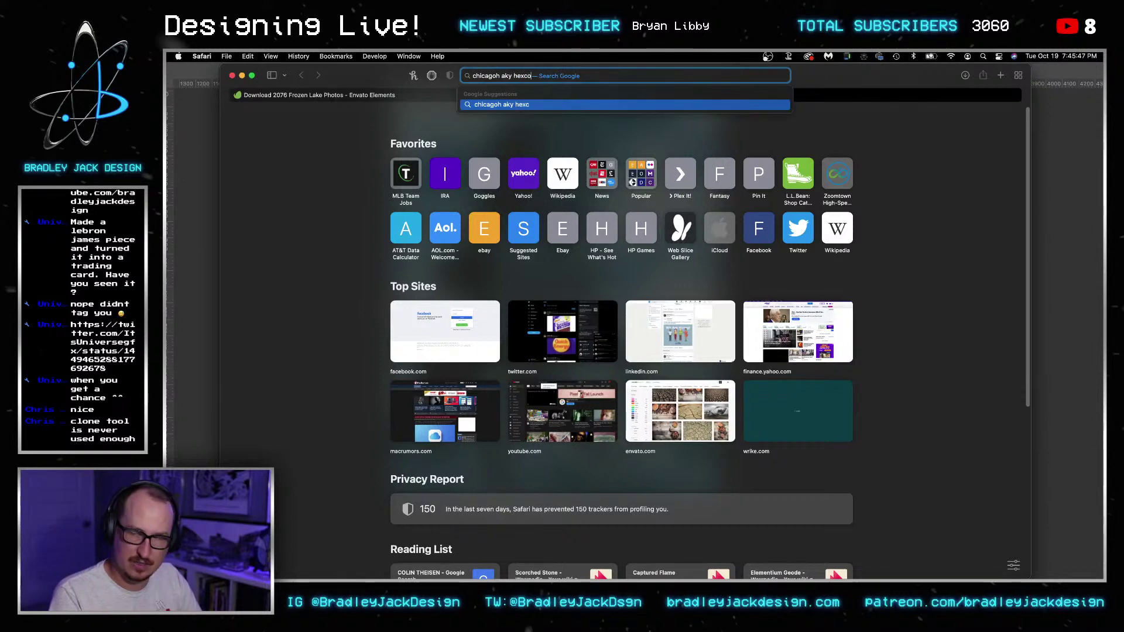
key("Return")
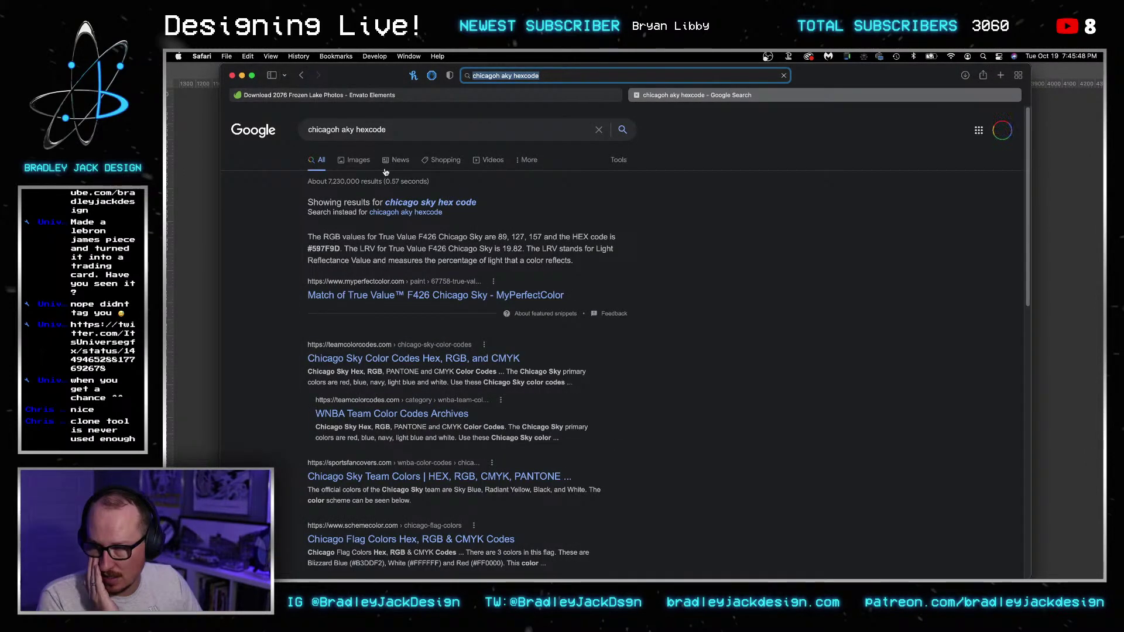
left_click(410, 359)
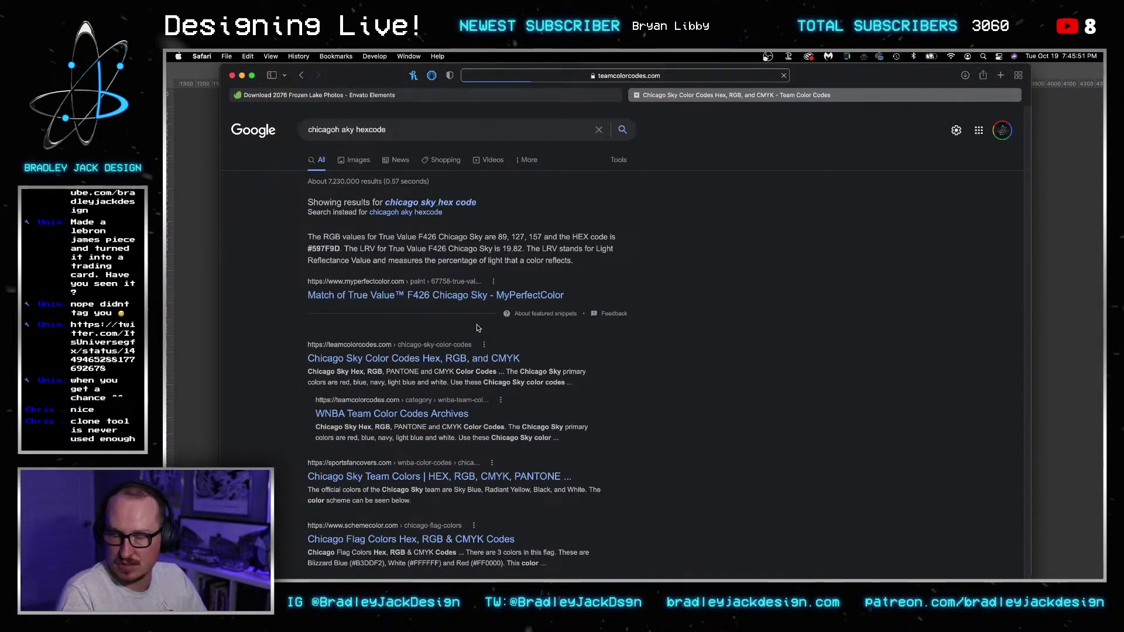
- Copy the team's yellow hex code FFCD00 from the Chicago Sky colour page
scroll(464, 342, "down", 5)
scroll(457, 336, "down", 4)
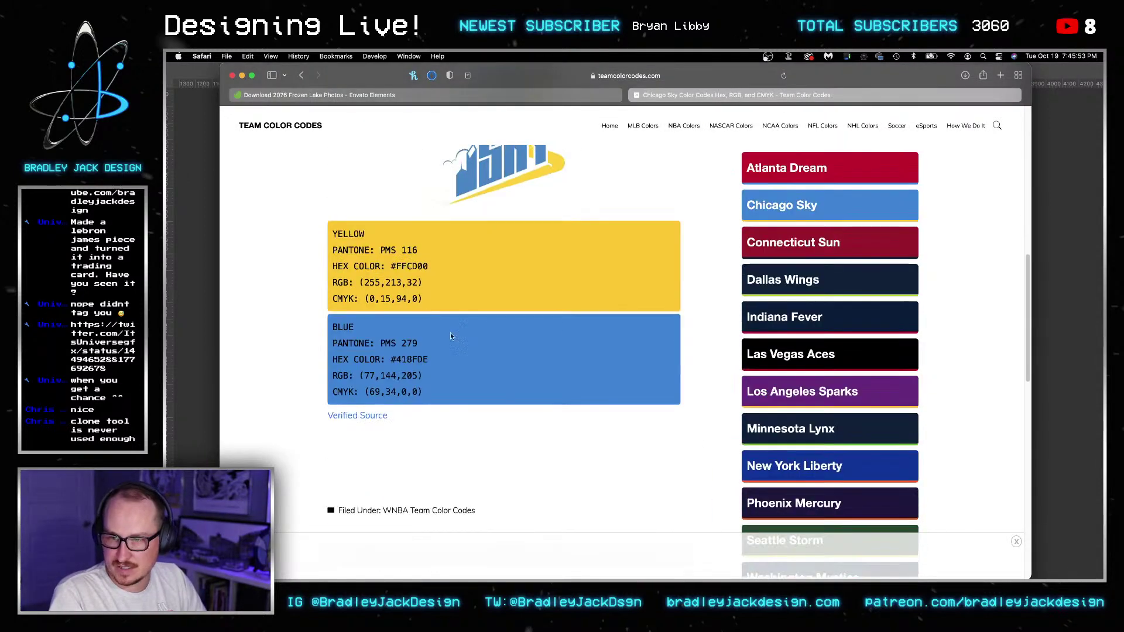
scroll(408, 400, "up", 2)
left_click_drag(396, 398, 432, 396)
key("super+c")
- Switch to Photoshop and add a colour stop at 22% in the Gradient Map 2 gradient, coloured yellow FFCD00
key("super+Tab")
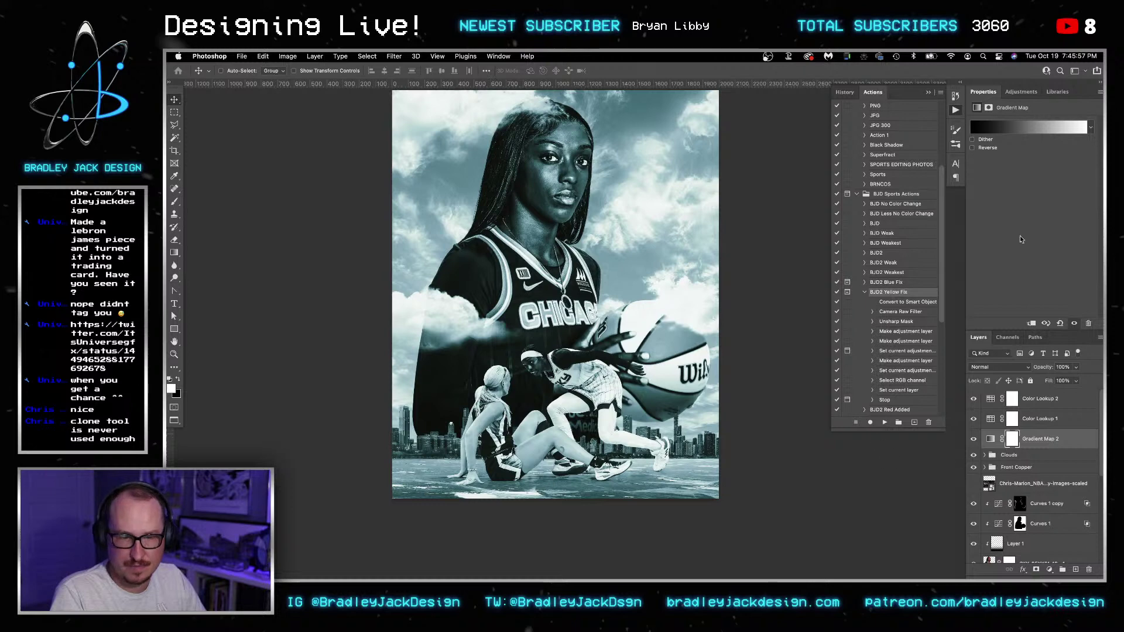
left_click(990, 438)
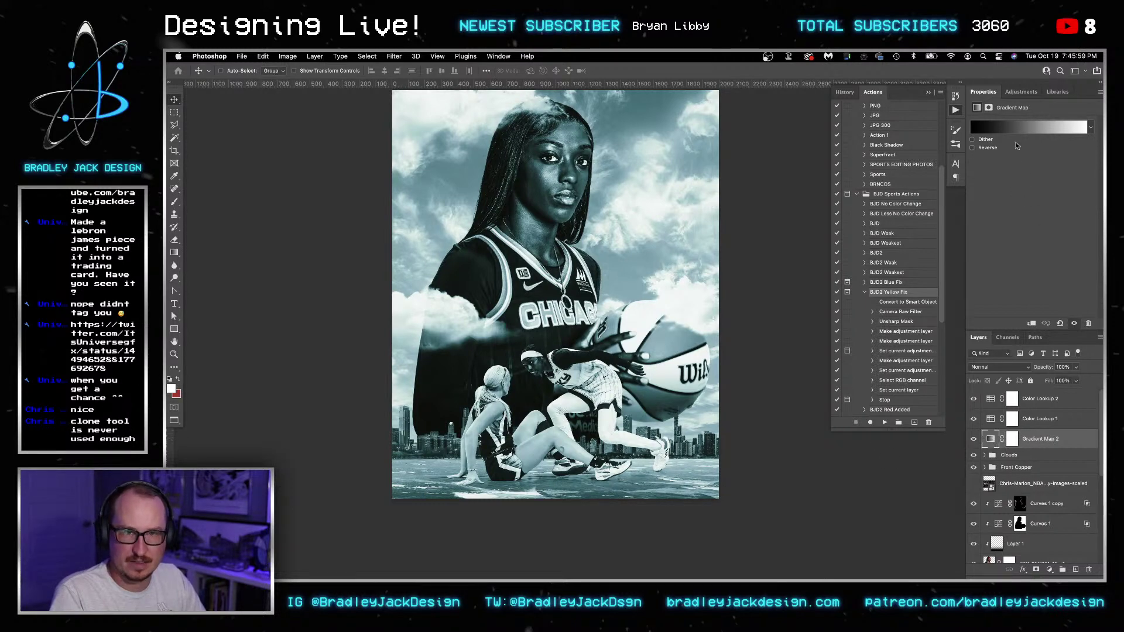
left_click(1028, 127)
left_click(904, 328)
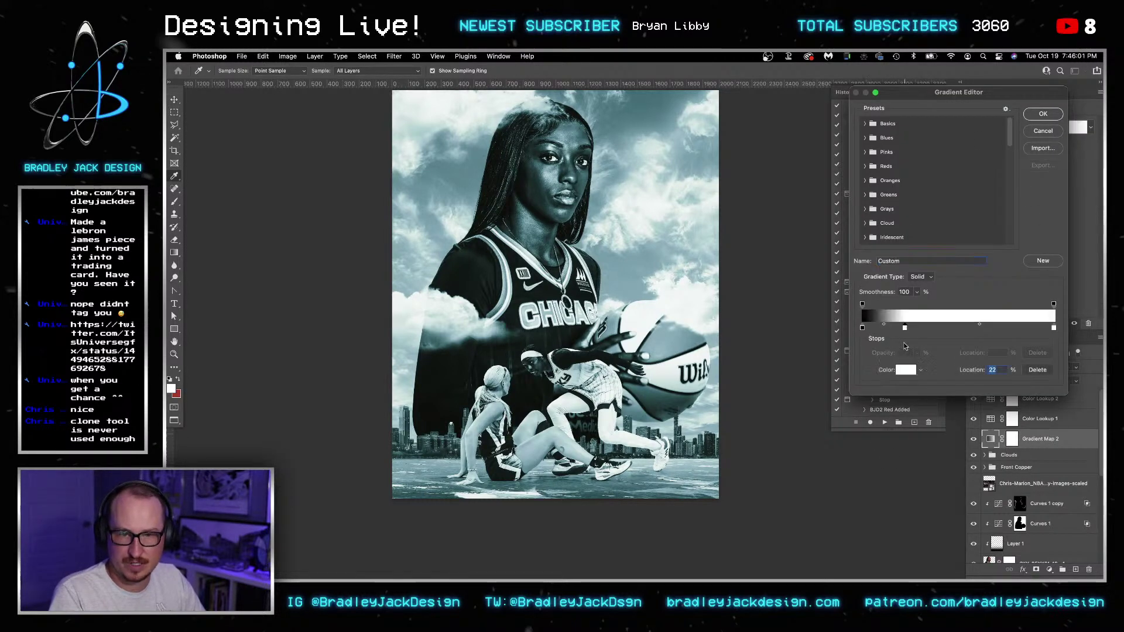
left_click(905, 369)
key("super+v")
key("Return")
- Switch to Safari and copy the team's blue hex code 418FDE from the colour page
key("super+Tab")
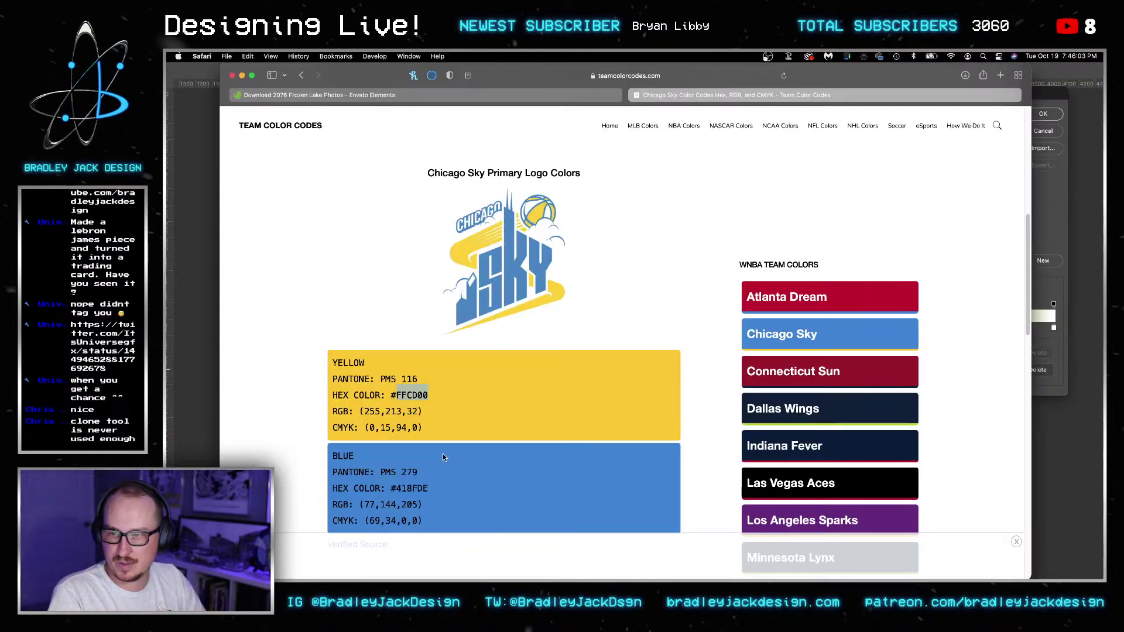
left_click_drag(391, 488, 432, 493)
key("super+c")
- Back in Photoshop, shift the yellow stop toward the highlights and add a blue 418FDE stop at 17%
key("super+Tab")
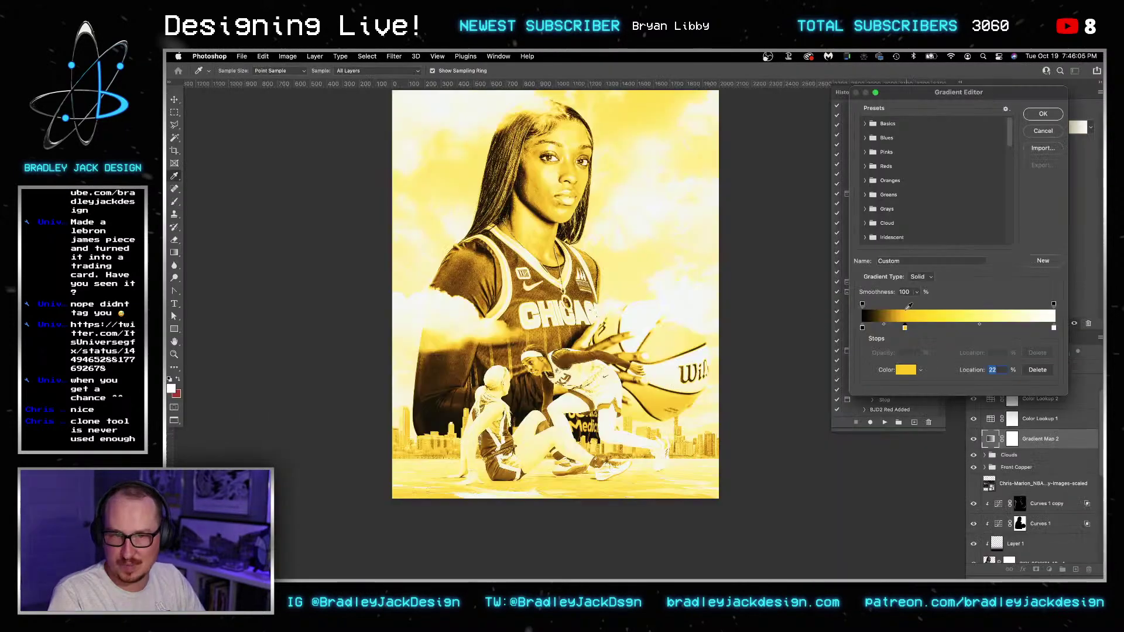
left_click_drag(904, 329, 934, 330)
left_click(894, 329)
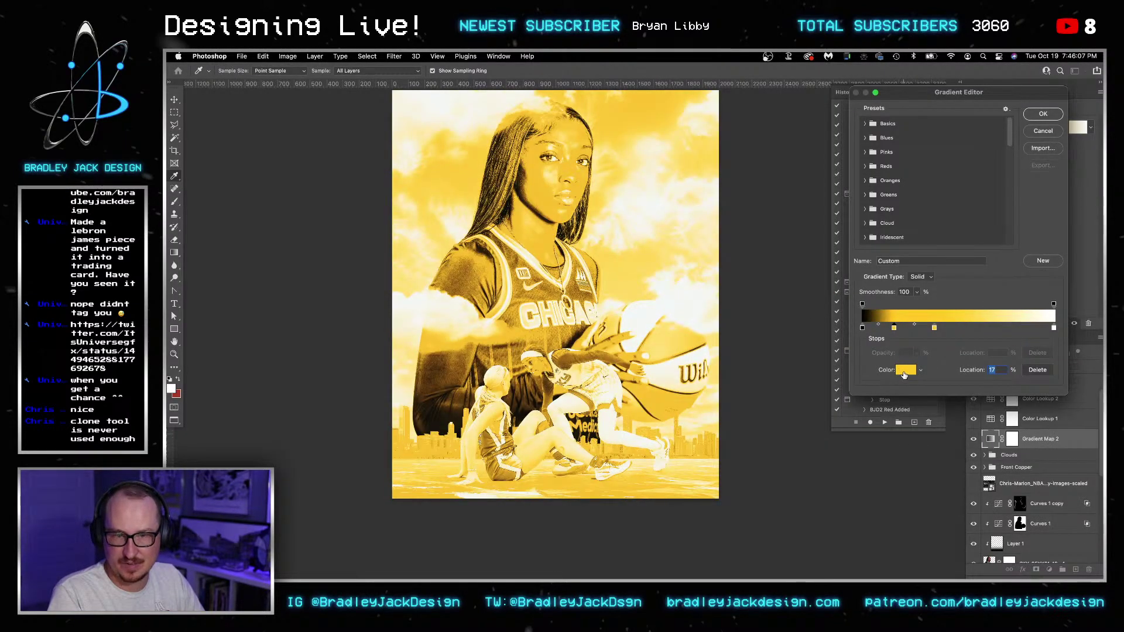
left_click(905, 369)
key("super+v")
key("Return")
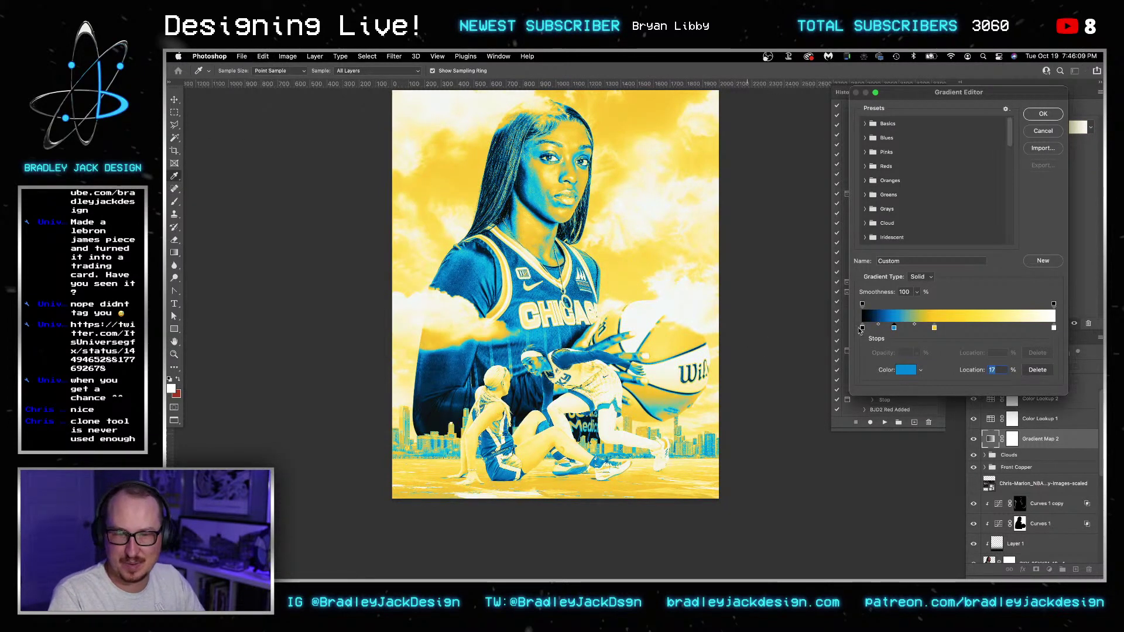
- Reposition the gradient's colour stops with blue at 15% and yellow at 44%, and apply the gradient
mouse_move(934, 328)
left_mouse_down()
mouse_move(954, 329)
mouse_move(932, 327)
left_mouse_up()
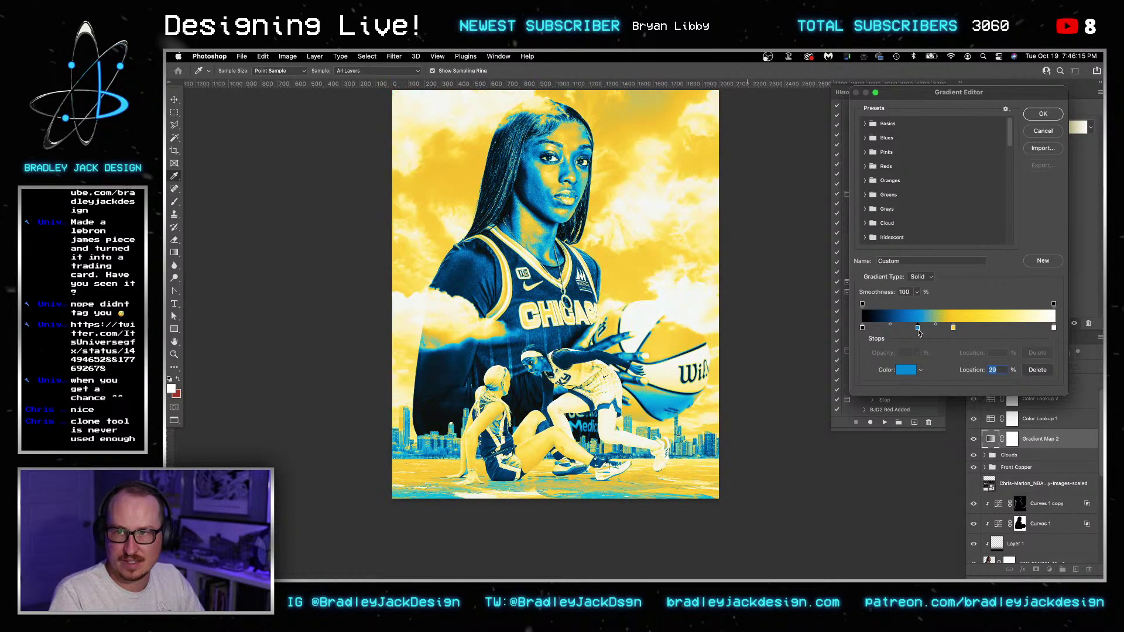
mouse_move(918, 328)
left_mouse_down()
mouse_move(892, 328)
mouse_move(994, 329)
mouse_move(935, 328)
left_mouse_up()
left_click(862, 328)
left_click(891, 328)
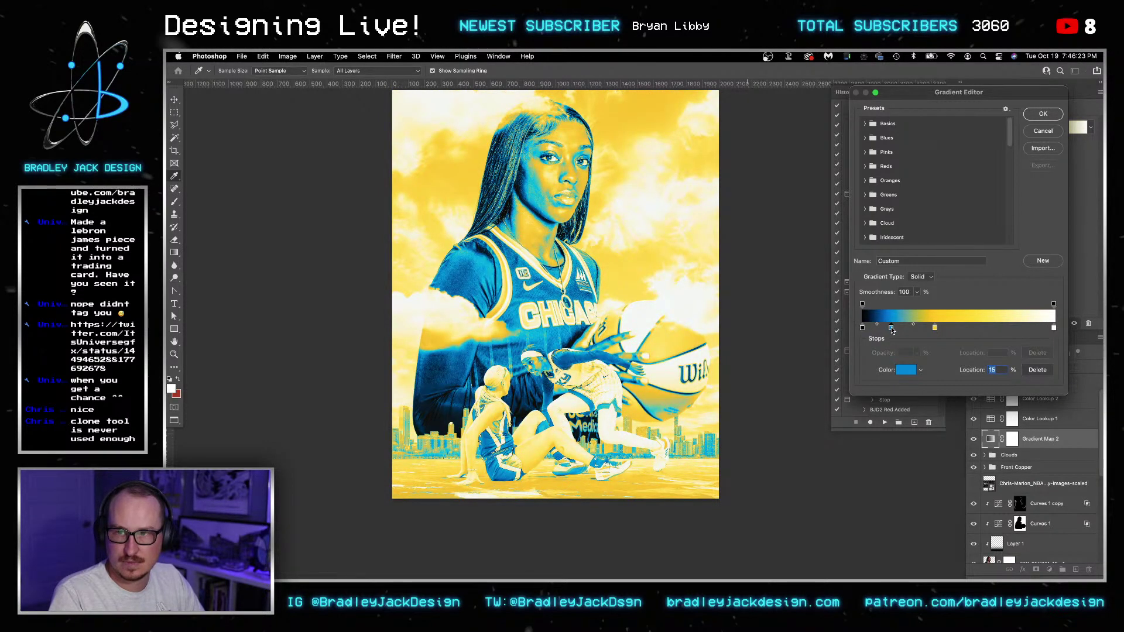
left_click_drag(934, 328, 946, 328)
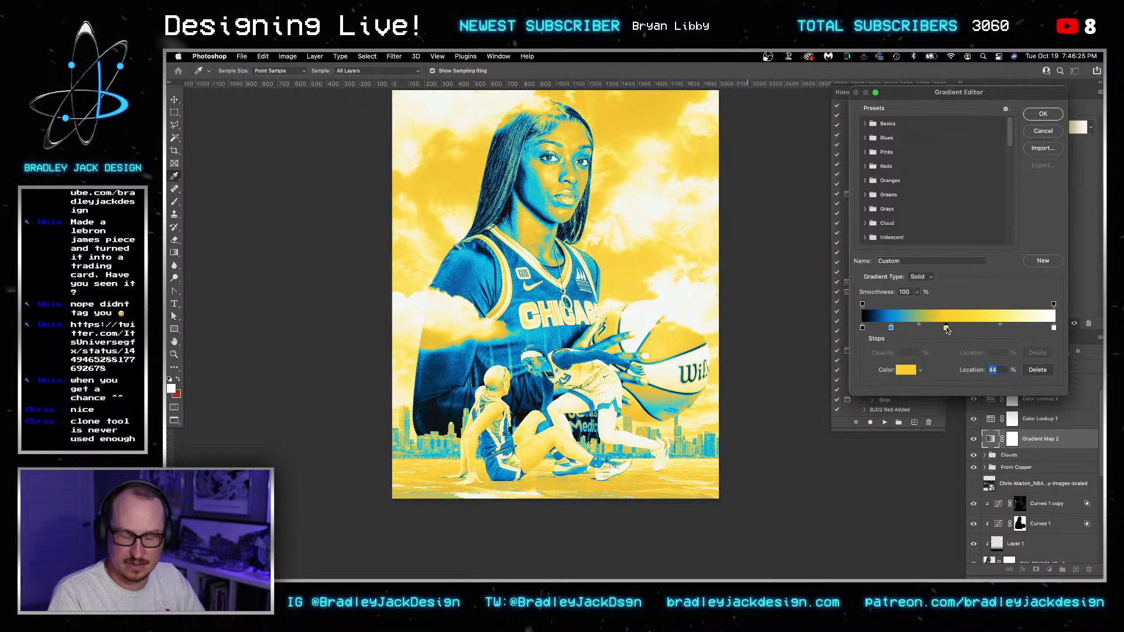
key("Return")
- Set the gradient map layer to Soft Light at 50% opacity and move it to the top of the layer stack
key("alt+shift+f")
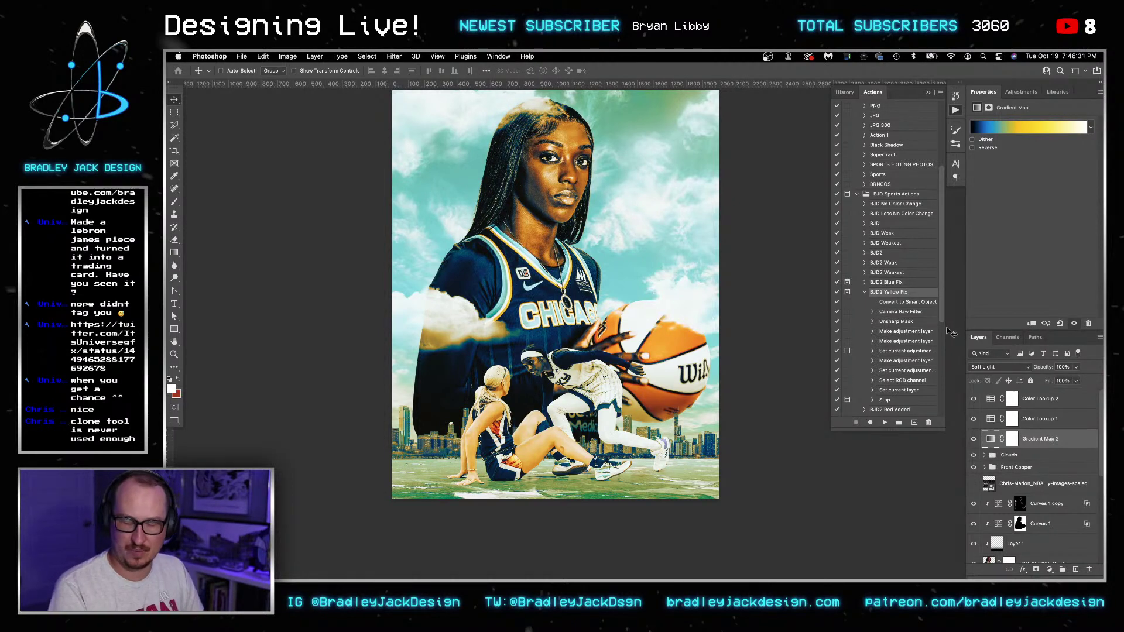
key("5")
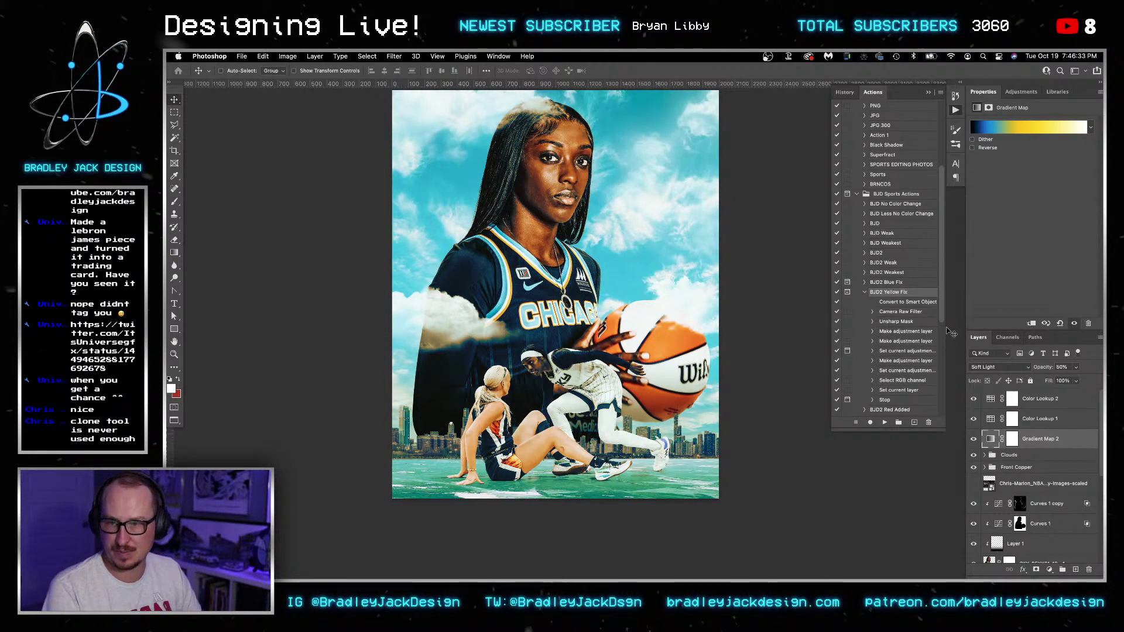
key("super+shift+bracketright")
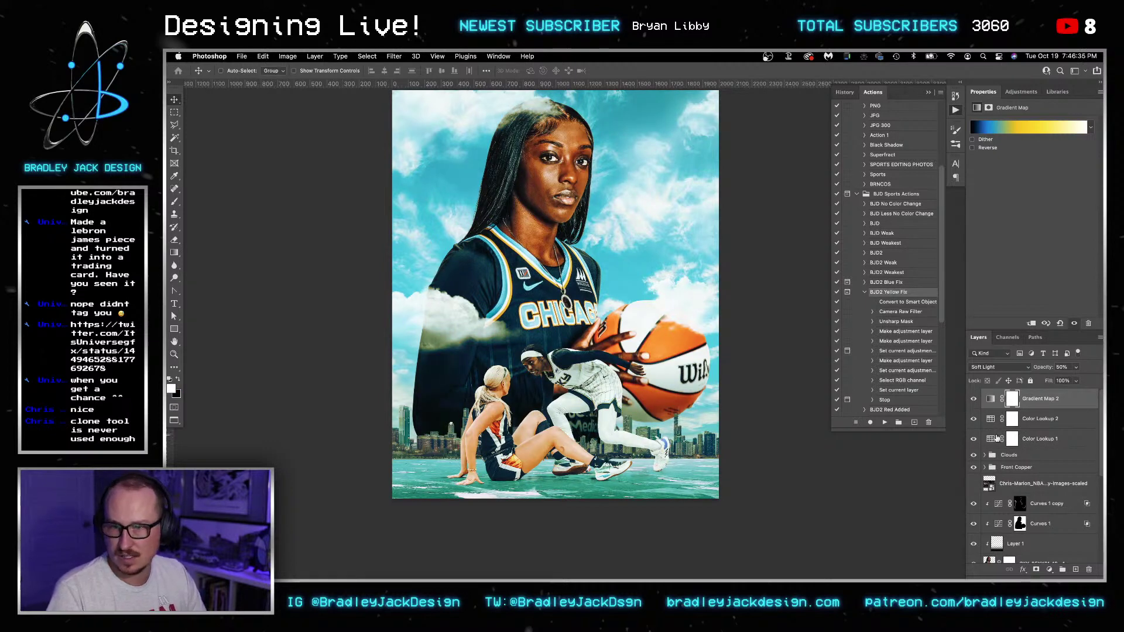
left_click(973, 398)
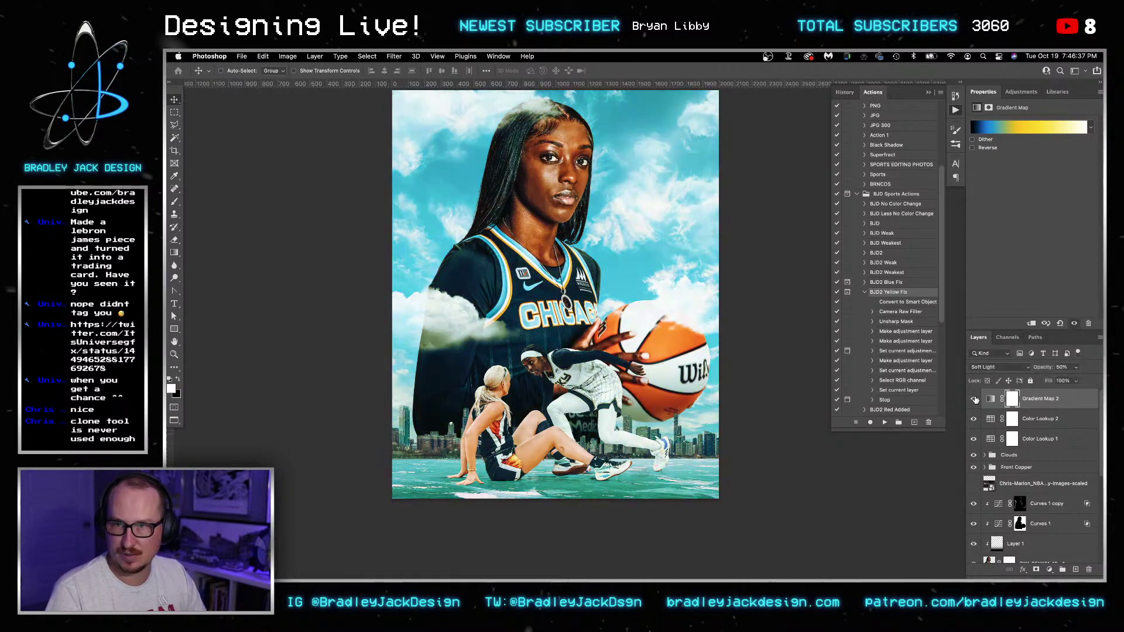
- Remove the yellow stop from the gradient map, move the blue stop to 19%, and apply the gradient
left_click(1028, 127)
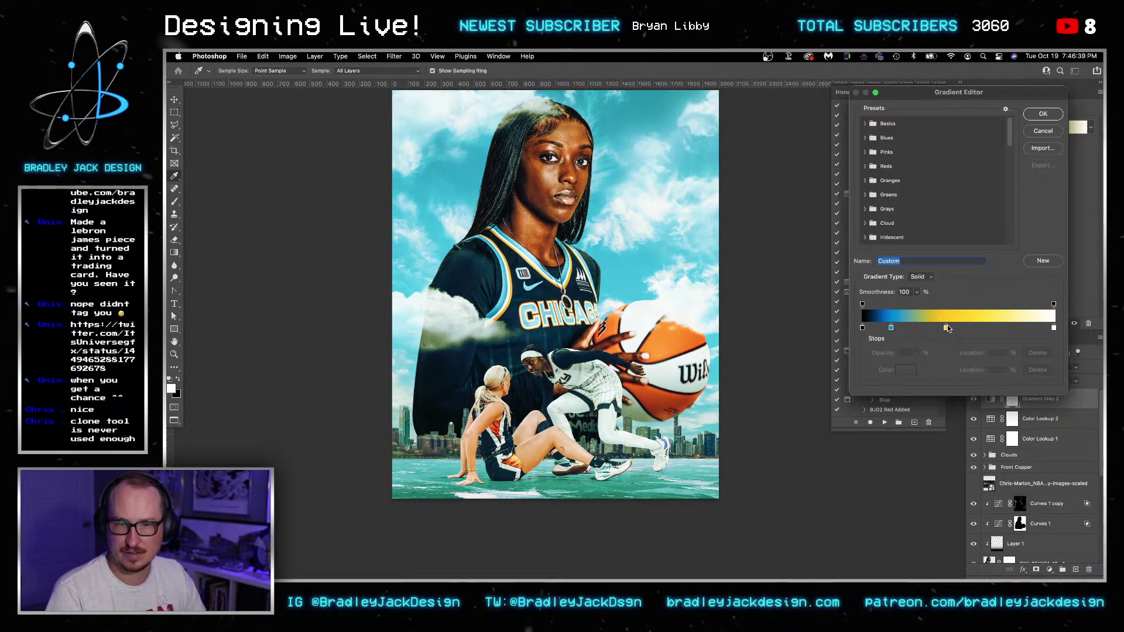
left_click_drag(947, 328, 955, 374)
left_click_drag(891, 328, 898, 329)
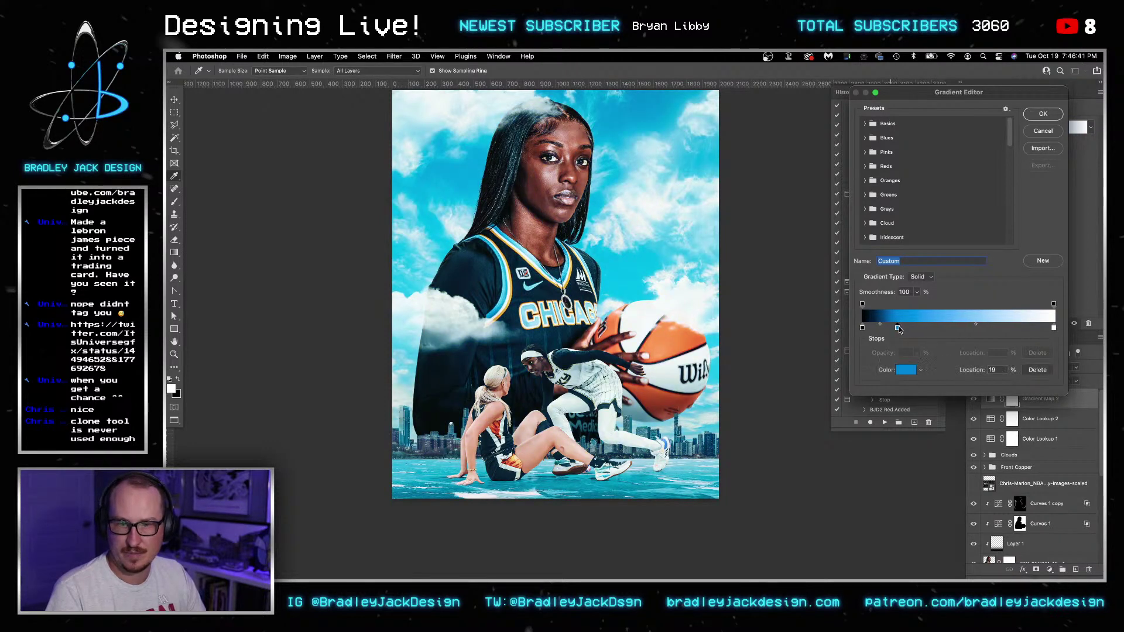
key("Return")
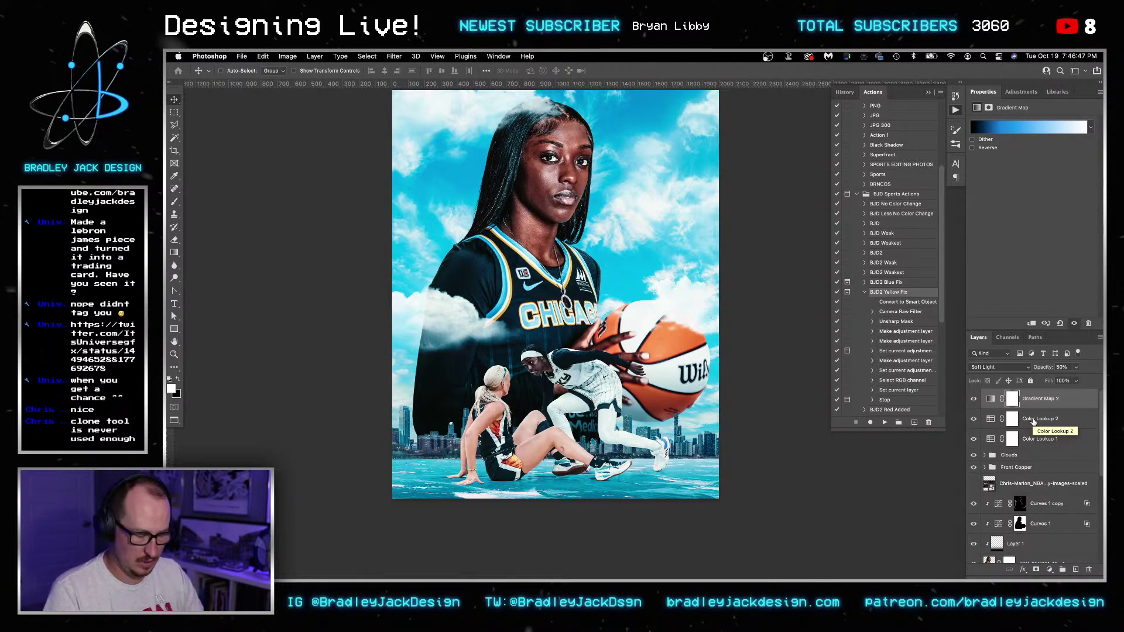
- Try the gradient map layer at 100% opacity and settle on 25%
key("0")
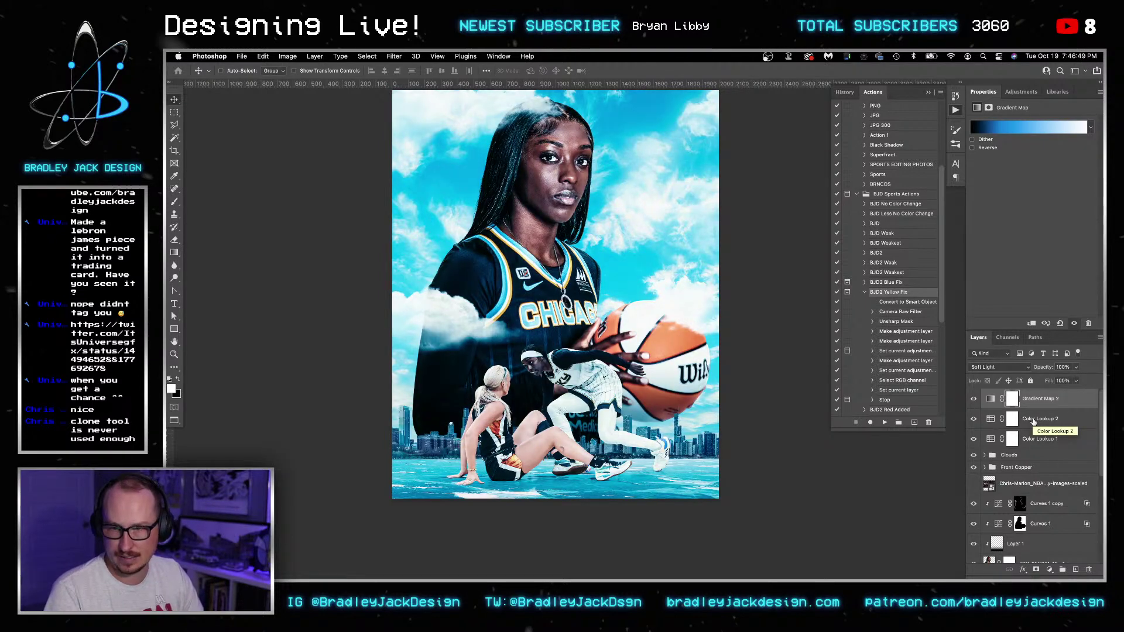
key("2")
key("5")
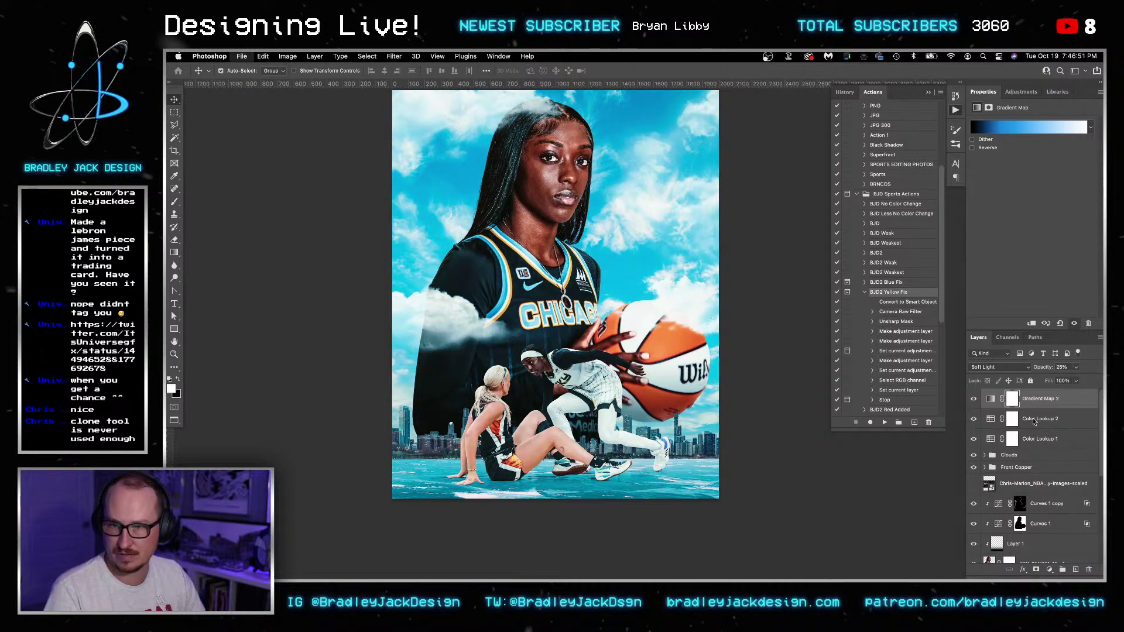
- Add a Color Lookup adjustment layer above the gradient map layer
left_click(1021, 92)
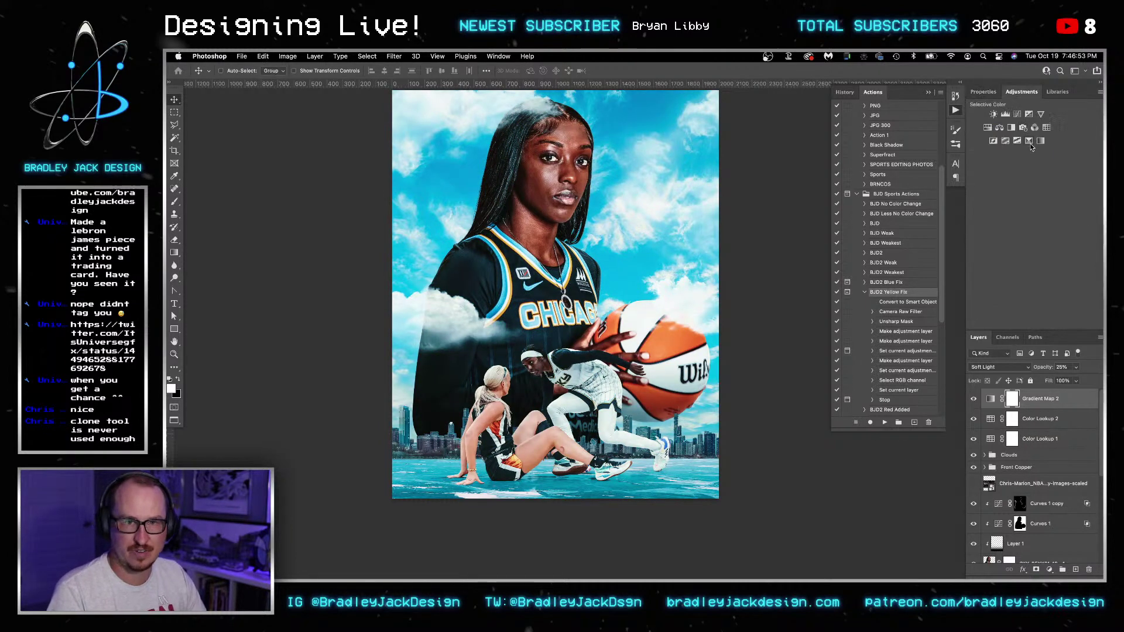
left_click(1047, 127)
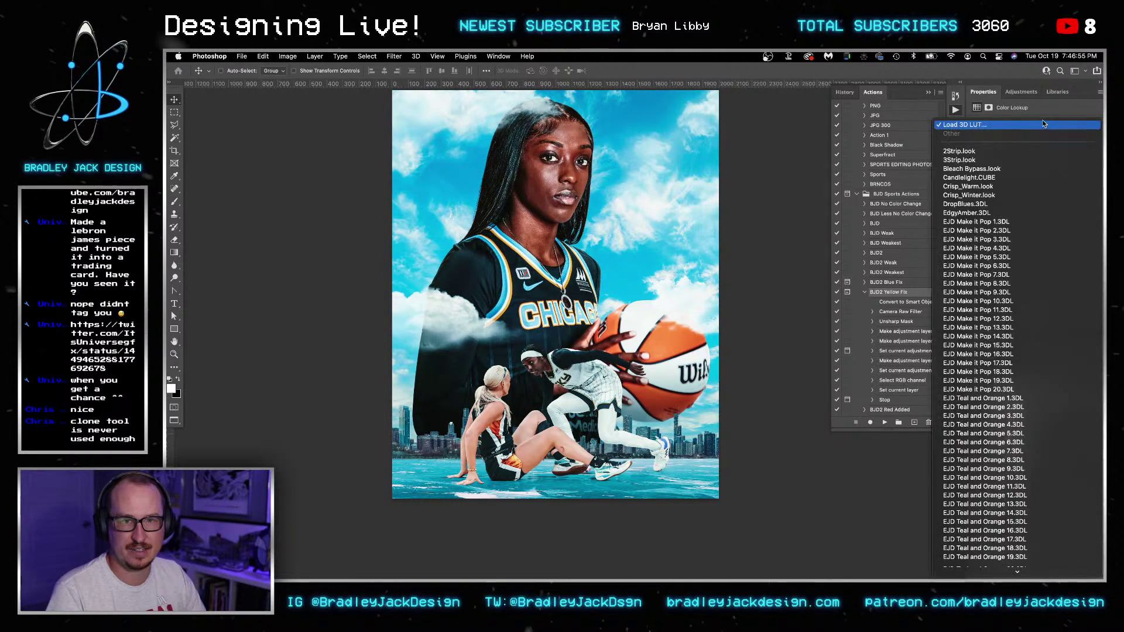
- Add a Selective Color adjustment layer on top, with the Reds at -29% cyan and +22% black
left_click(1022, 92)
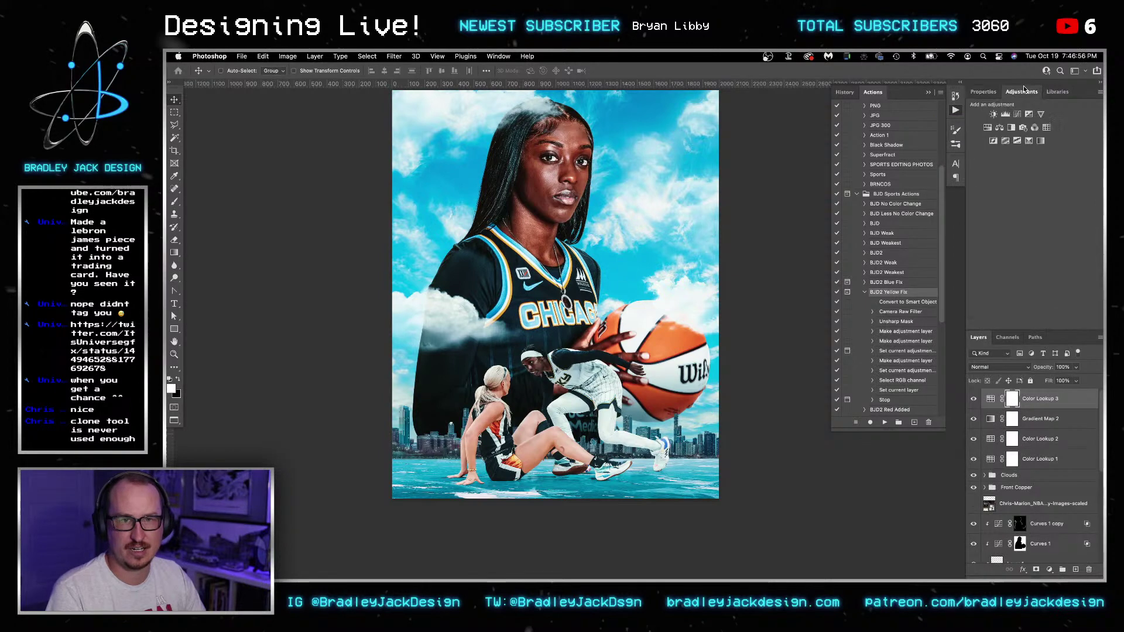
left_click(1039, 140)
left_click(1042, 135)
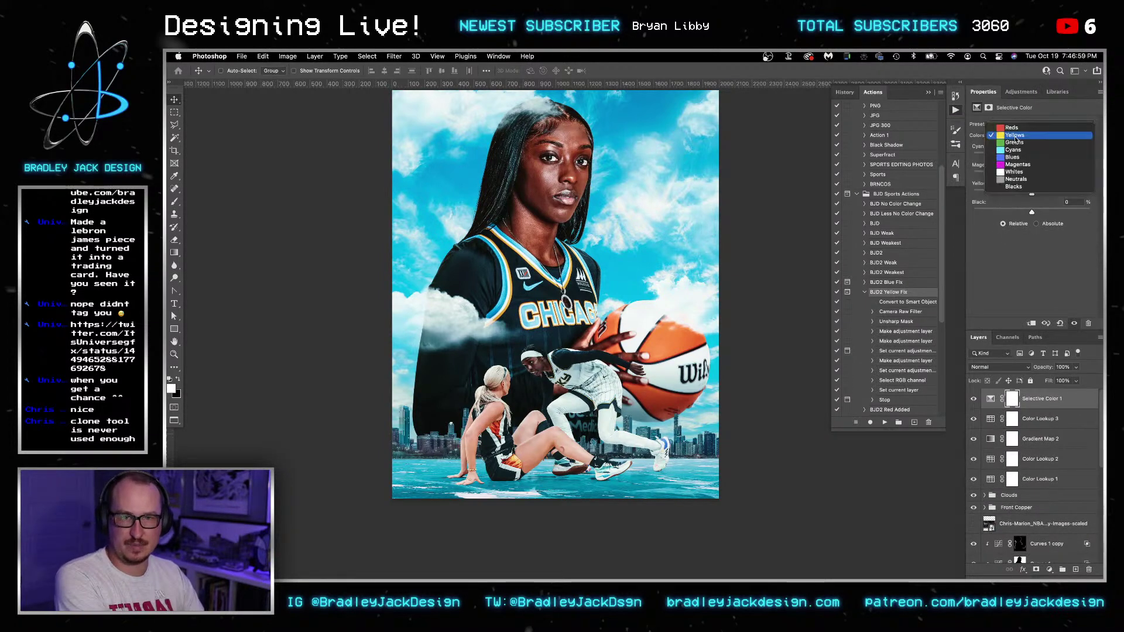
left_click(1008, 126)
left_click_drag(1031, 156, 1015, 156)
left_click_drag(1032, 212, 1044, 212)
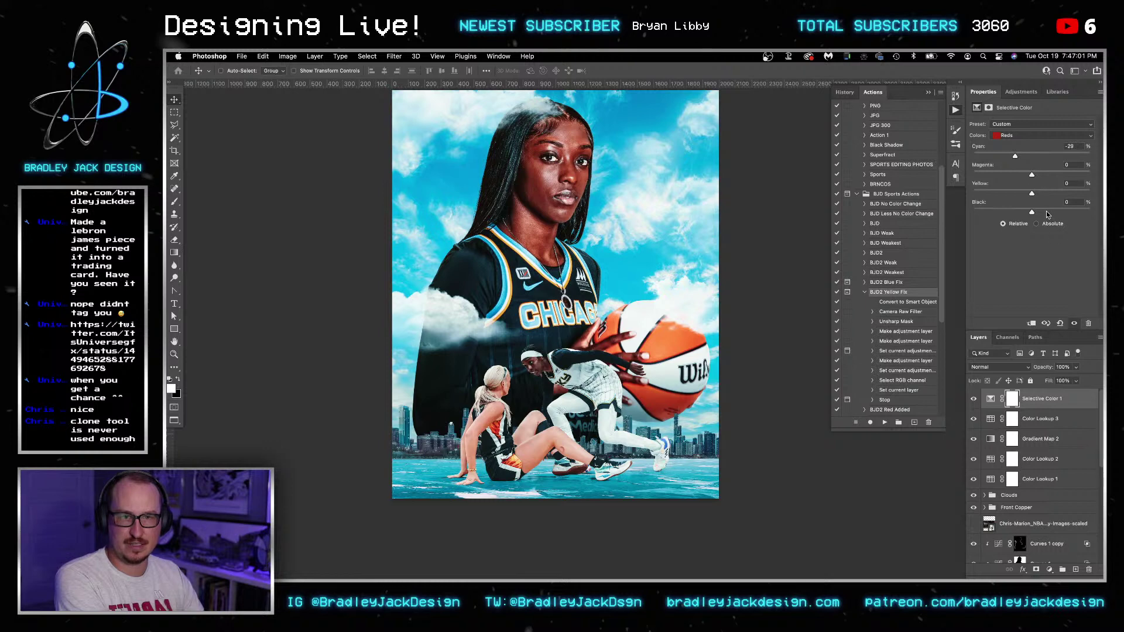
- Set the Selective Color Yellows to -34% cyan and +18% black
left_click(1019, 135)
left_click(1020, 144)
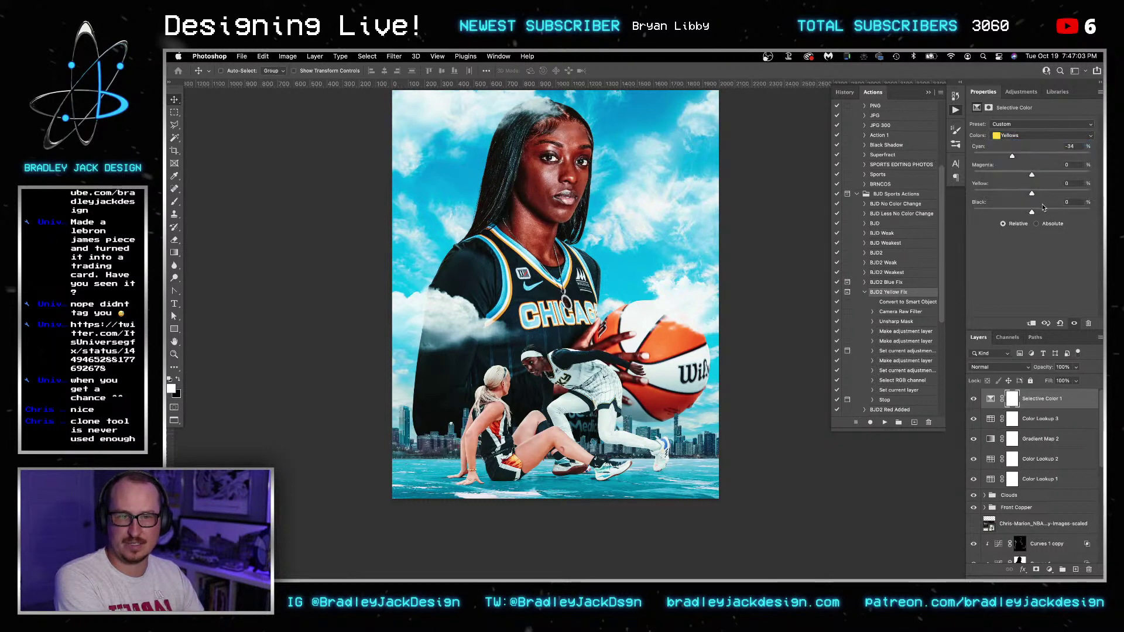
- Soften the Selective Color Reds to -14% cyan and +7% black
left_click(1018, 135)
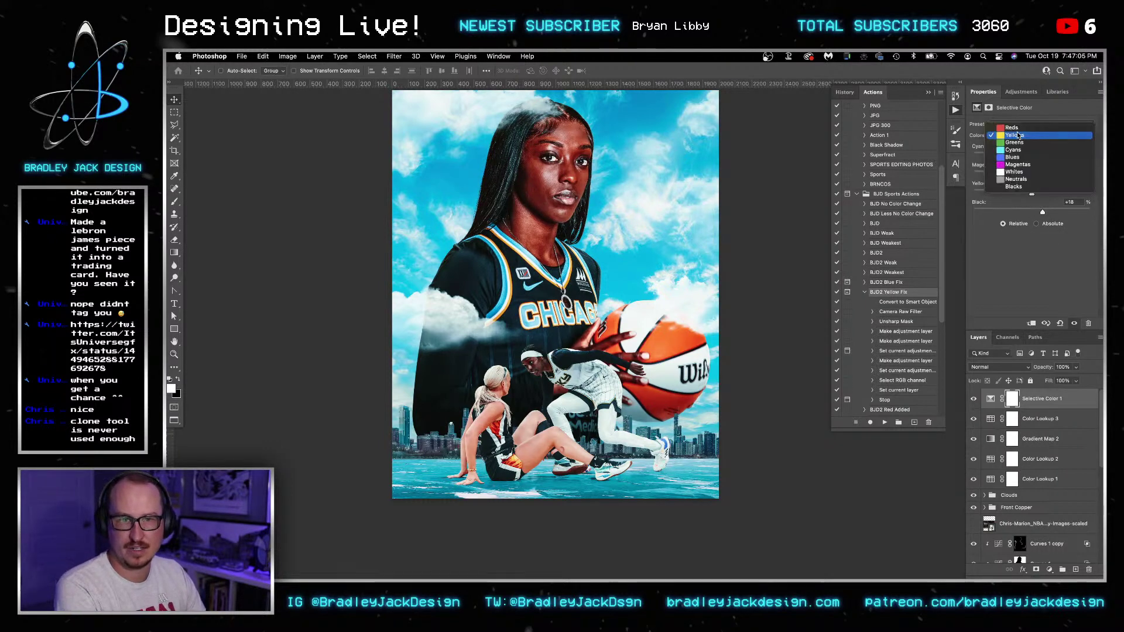
left_click(1018, 126)
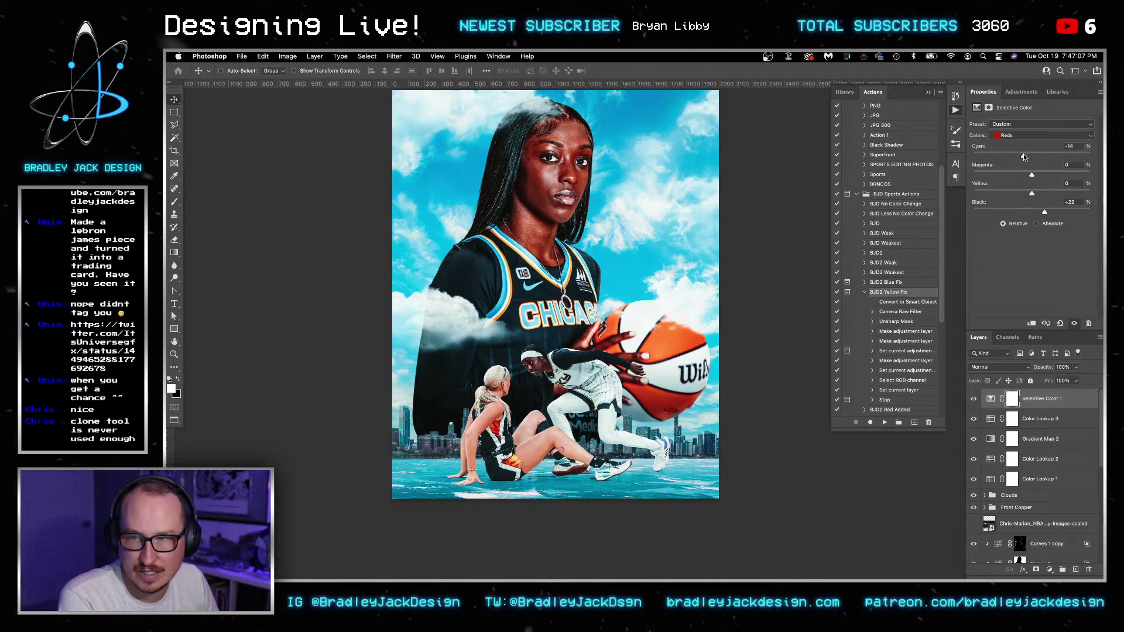
left_click_drag(1038, 211, 1035, 212)
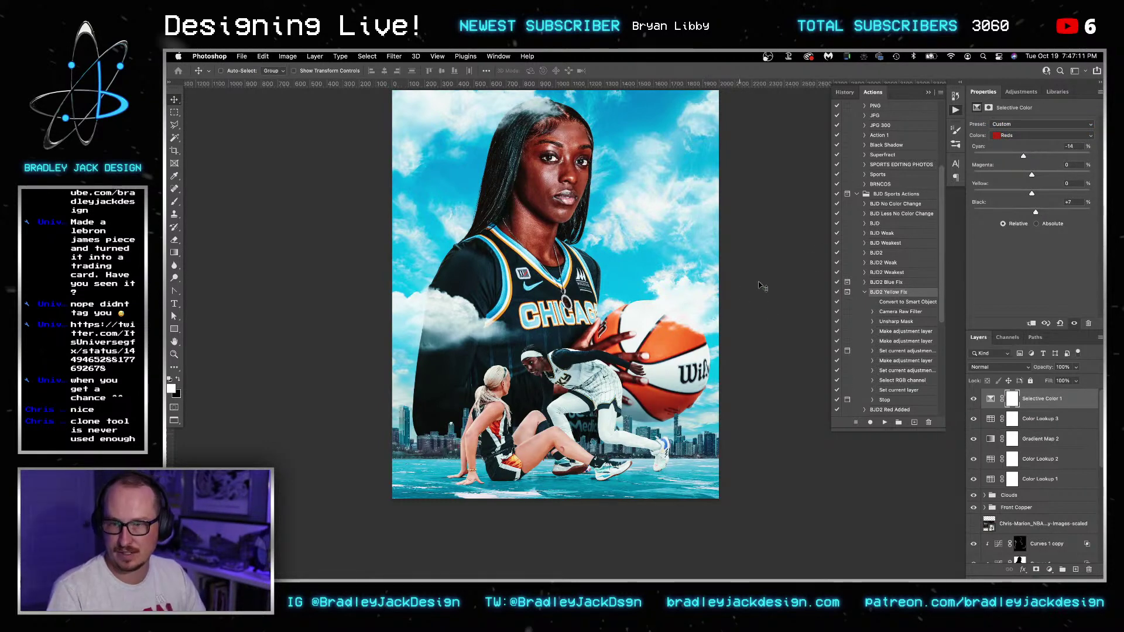
- Set the Selective Color Cyans to -40% magenta, -38% yellow and +22% black
left_click(1018, 135)
left_click(1019, 165)
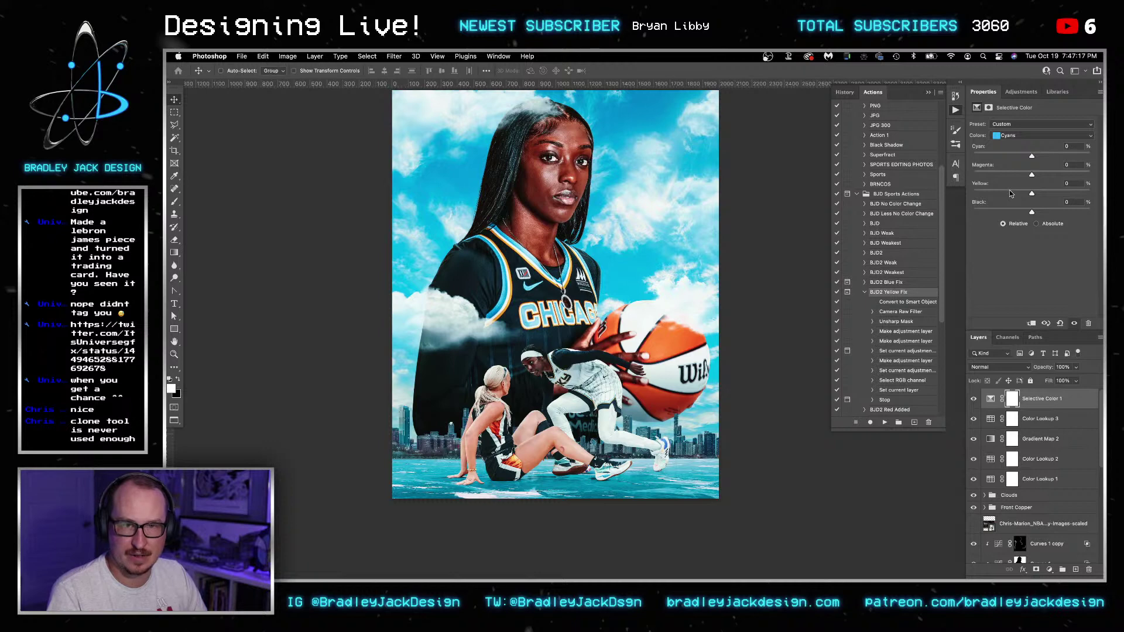
left_click(1009, 191)
left_click(1008, 175)
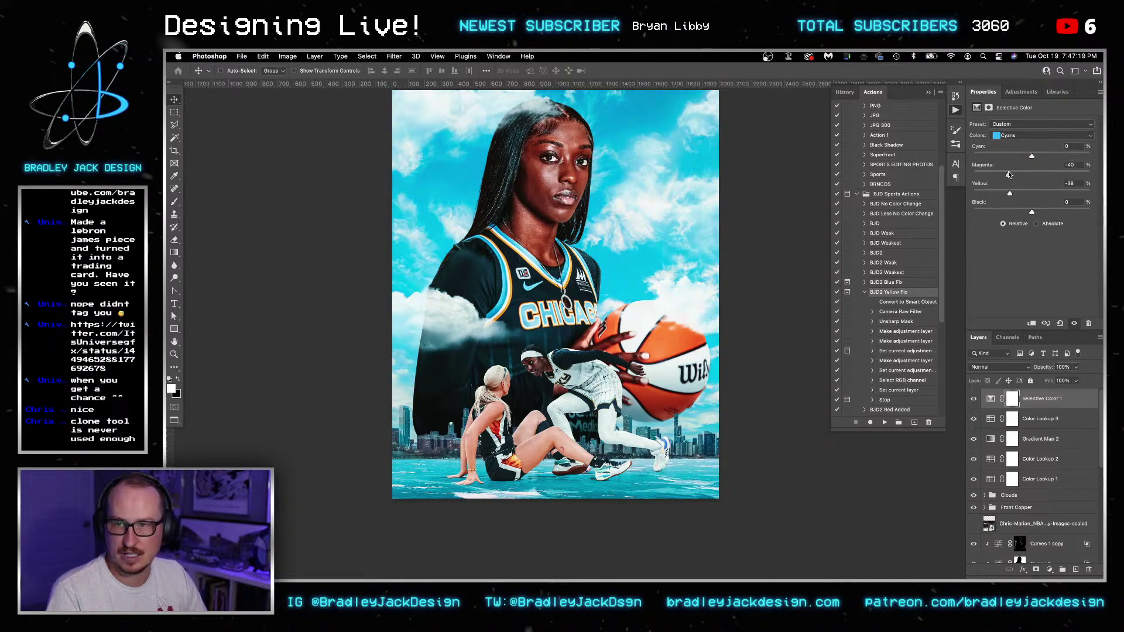
left_click(1044, 211)
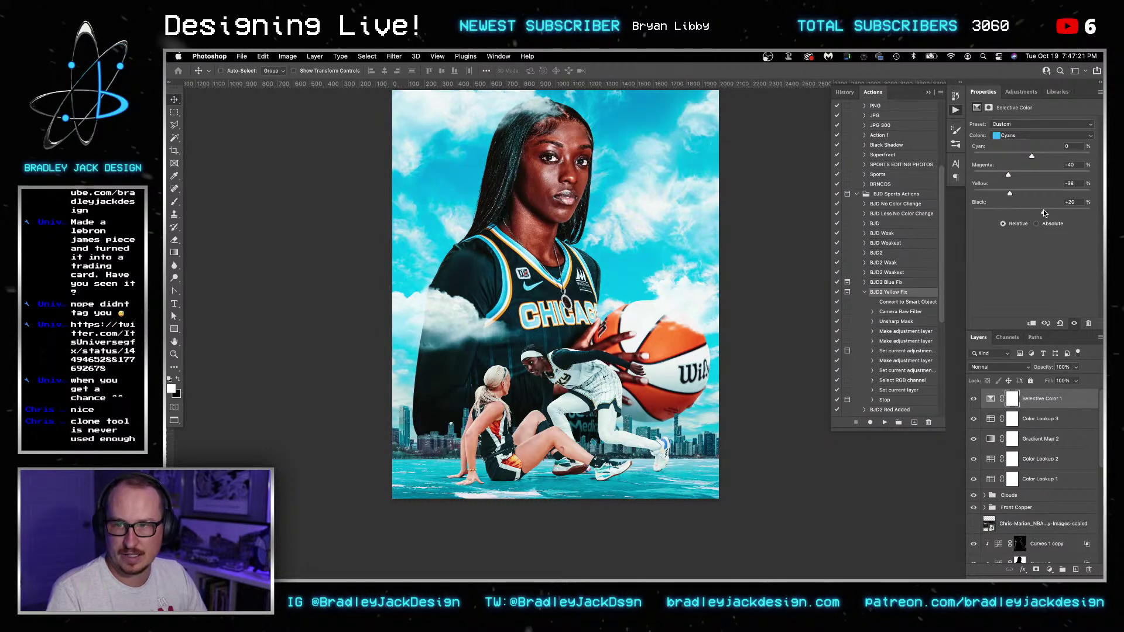
- Set the Selective Color Blues to -1% magenta, -24% yellow and +52% black
left_click(1022, 135)
left_click(1021, 144)
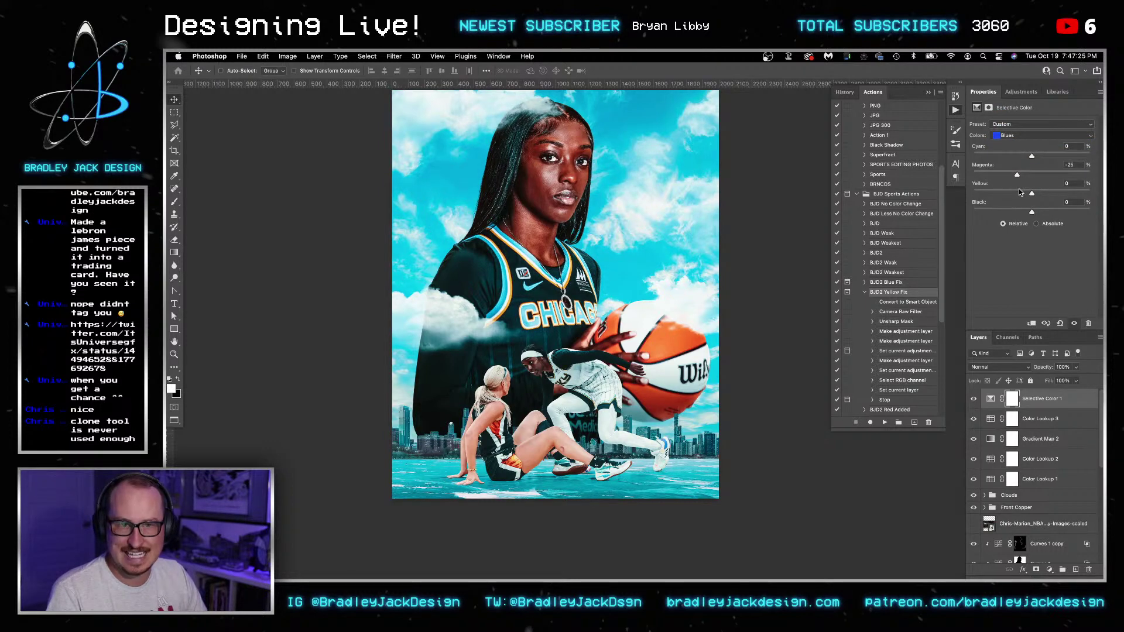
left_click(1032, 174)
left_click_drag(1020, 194, 1019, 194)
left_click(1042, 212)
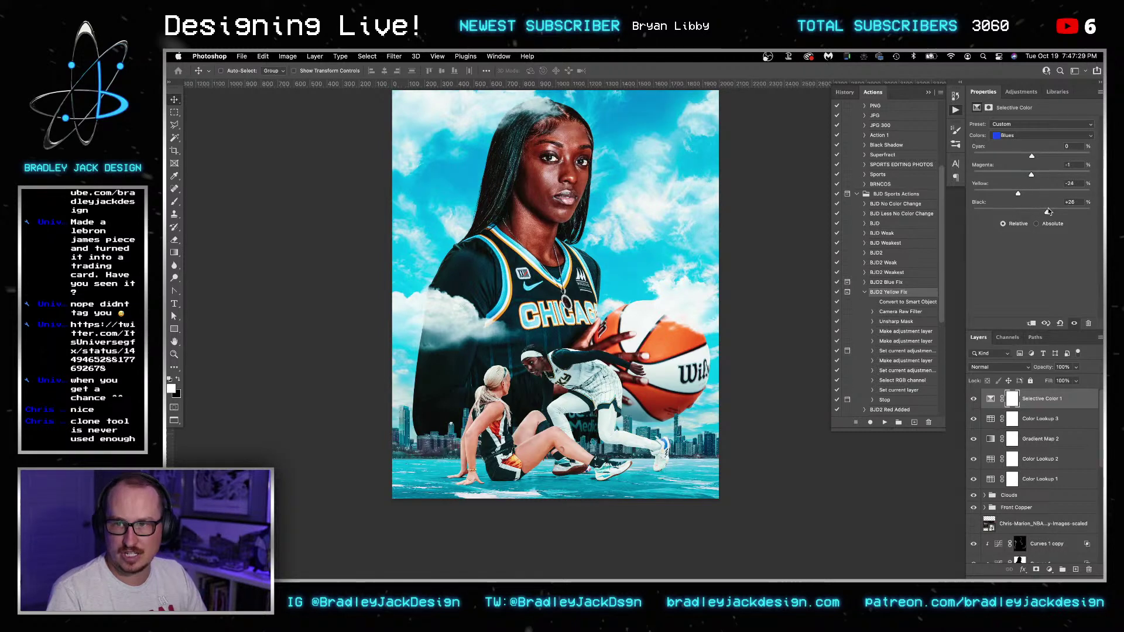
left_click_drag(1070, 211, 1071, 211)
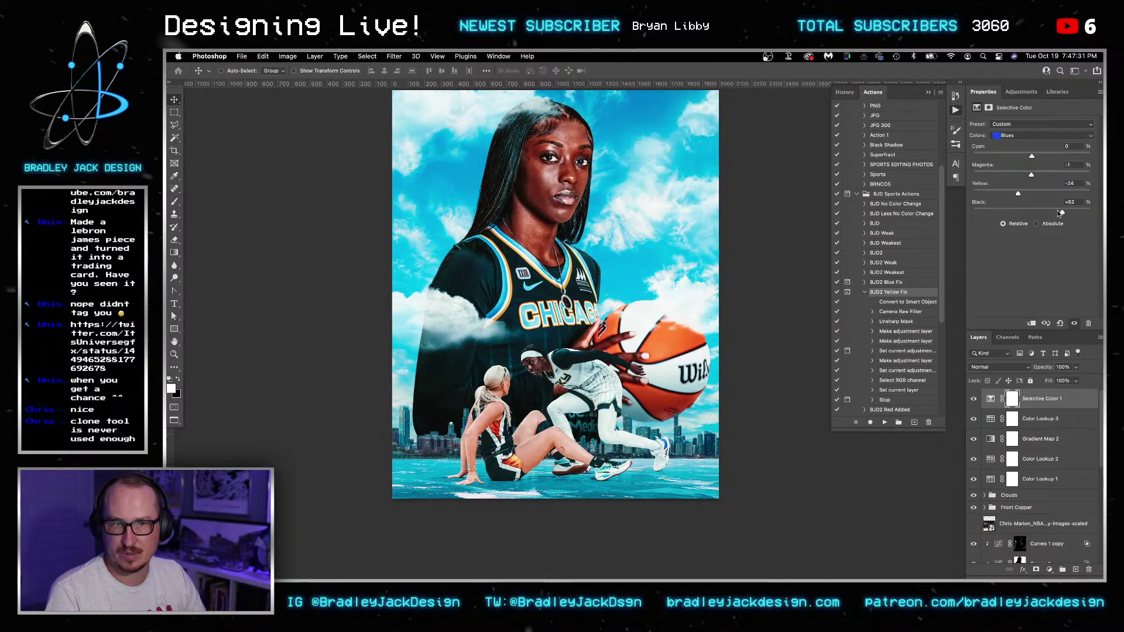
- Strengthen the Selective Color Cyans to +34% cyan and +54% black
left_click(1041, 135)
left_click(1012, 126)
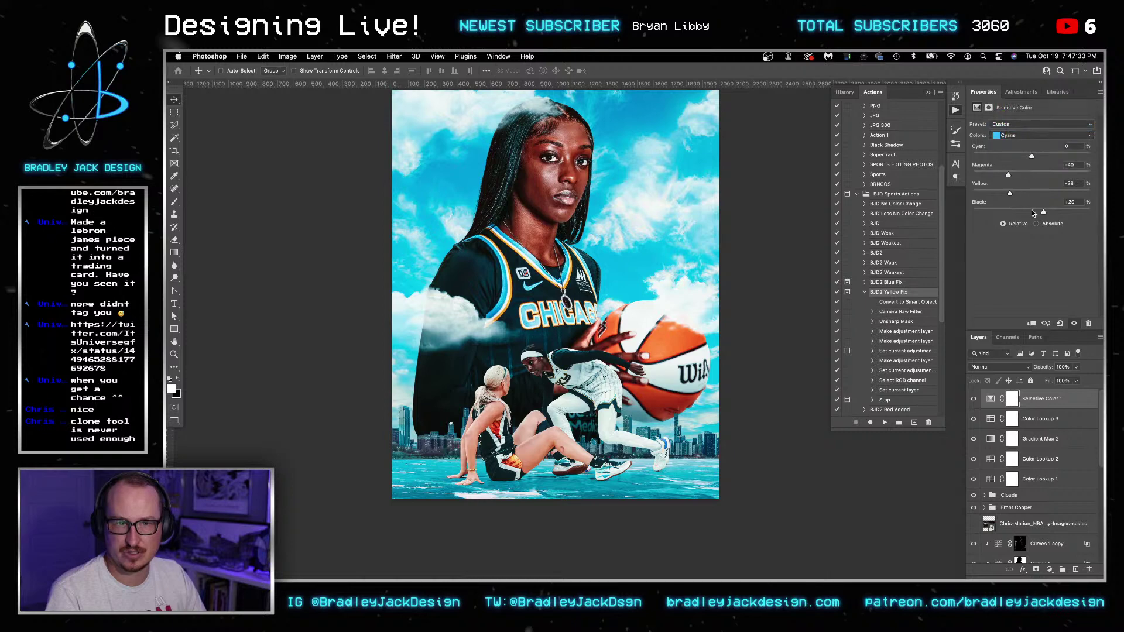
mouse_move(1043, 213)
left_mouse_down()
mouse_move(966, 213)
mouse_move(1083, 213)
mouse_move(1022, 212)
mouse_move(1096, 195)
mouse_move(1045, 209)
mouse_move(1064, 207)
left_mouse_up()
left_click_drag(1030, 157, 1051, 155)
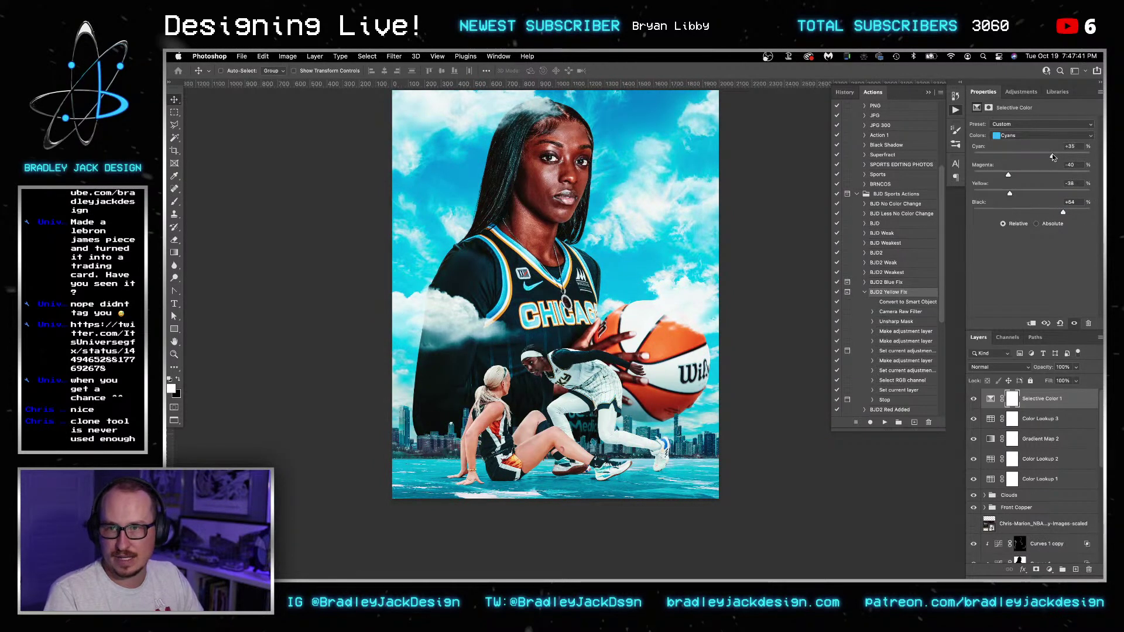
- Compare the poster with and without the Selective Color 1 adjustment layer
left_click(973, 398)
left_click(973, 398)
left_click(973, 399)
left_click(973, 398)
left_click(973, 399)
left_click(973, 399)
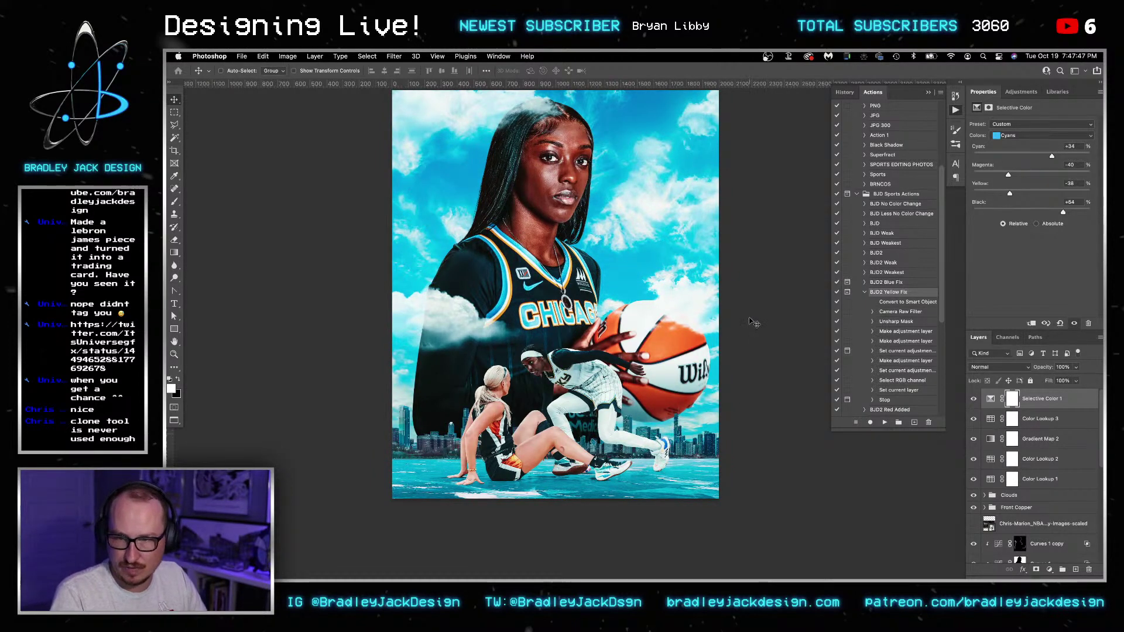
- Switch to Safari, open the Chicago Sky logo image from wnba.com in its own tab, and return to Photoshop
mouse_move(635, 576)
left_click(466, 570)
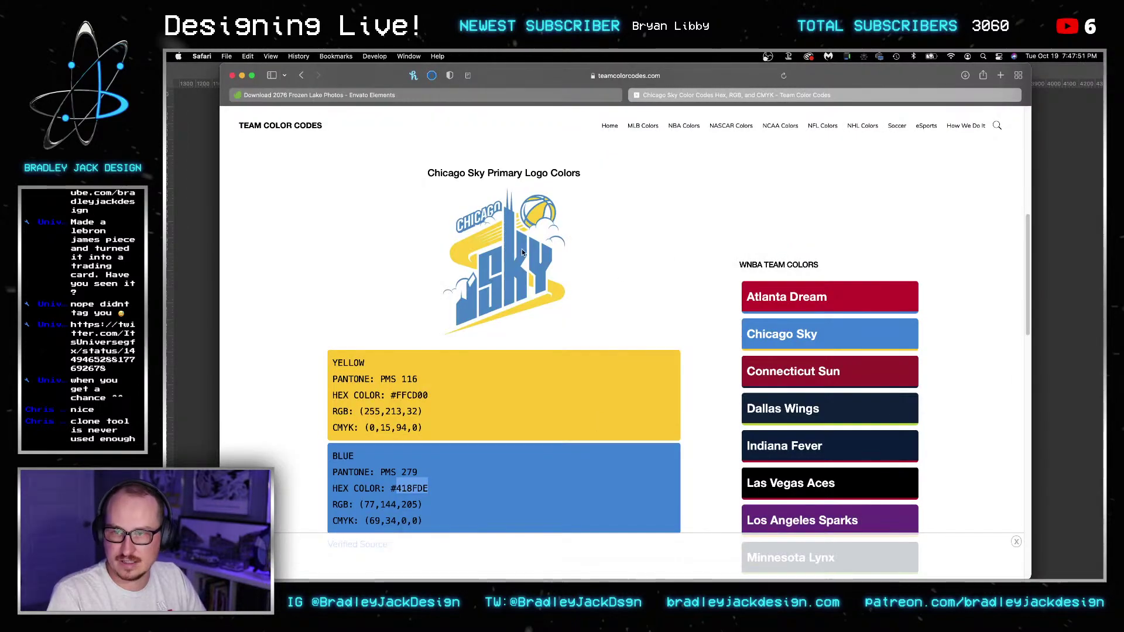
key("super+t")
type("wnba.com")
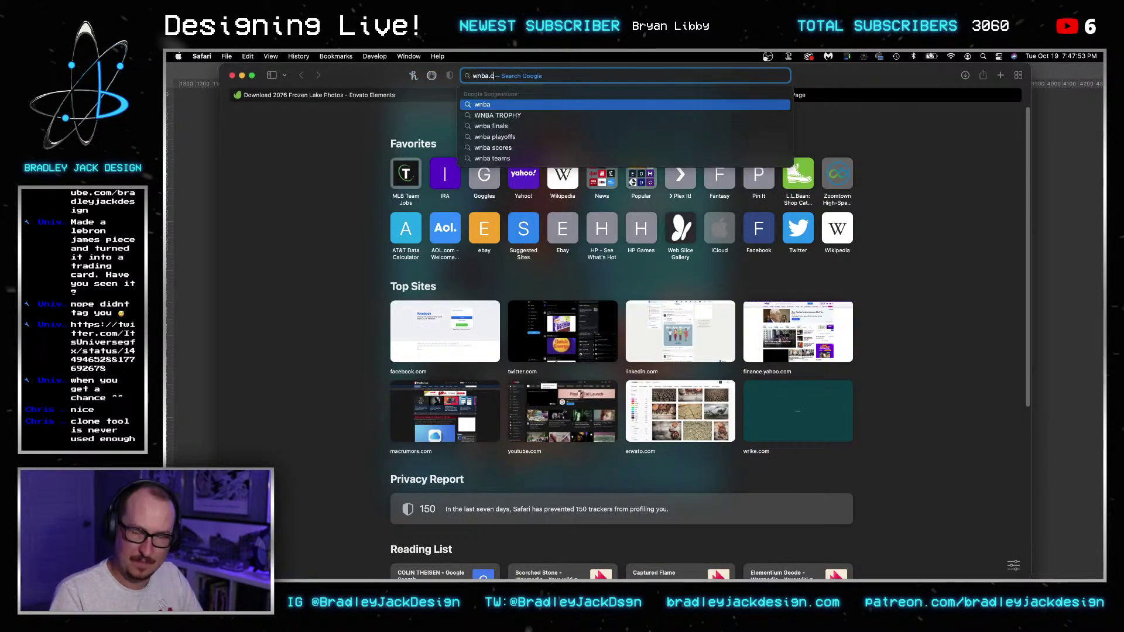
key("Return")
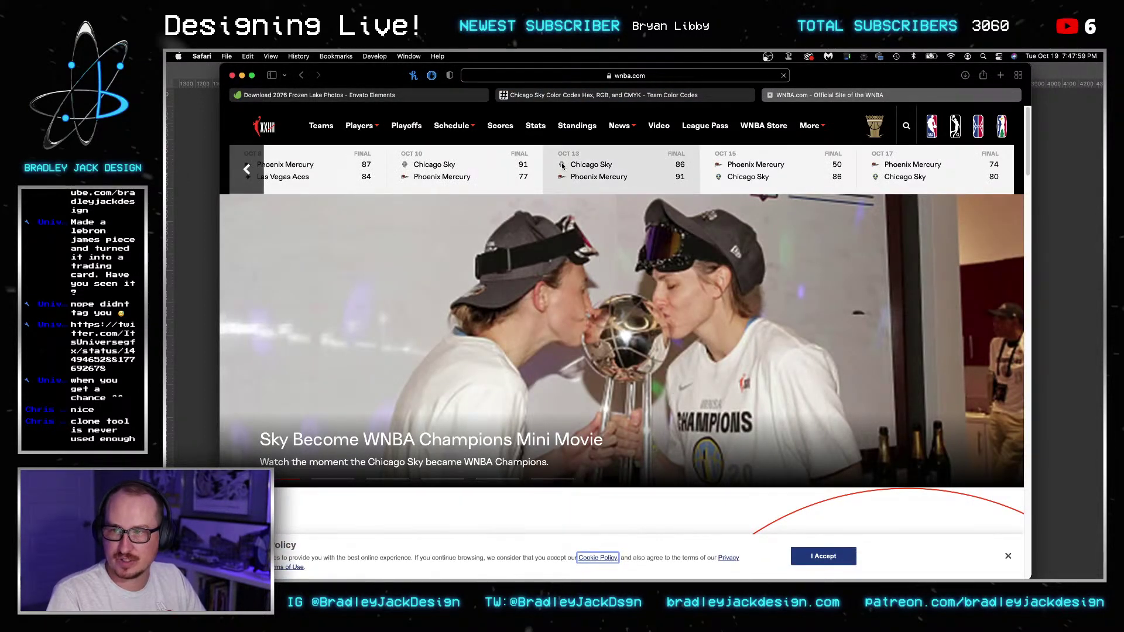
right_click(563, 165)
left_click(621, 271)
left_click(869, 95)
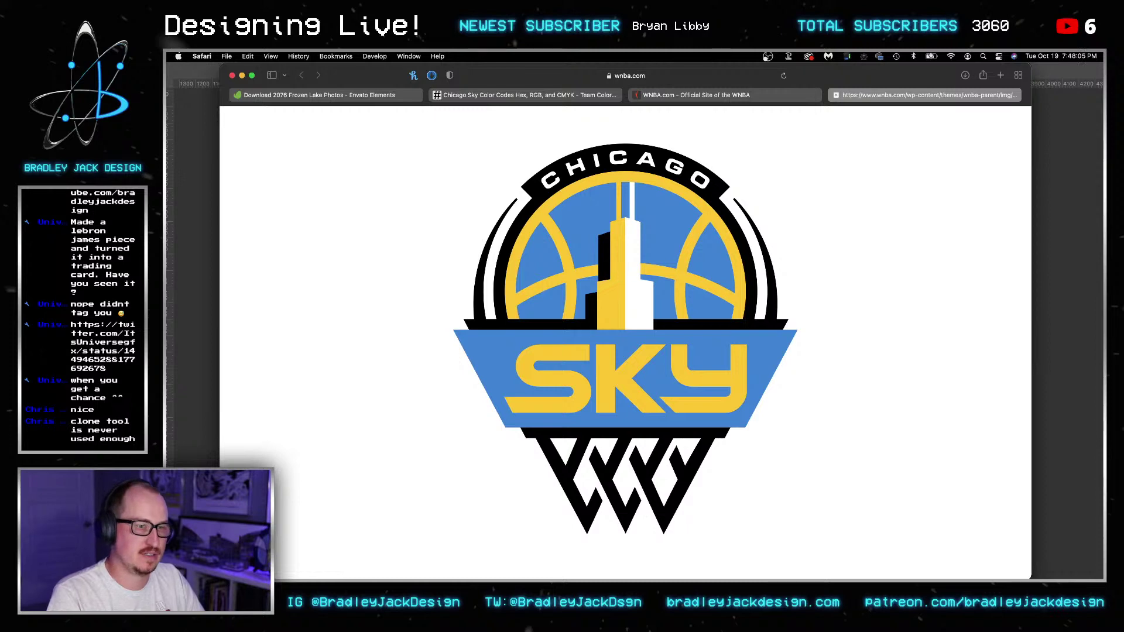
left_click(705, 96)
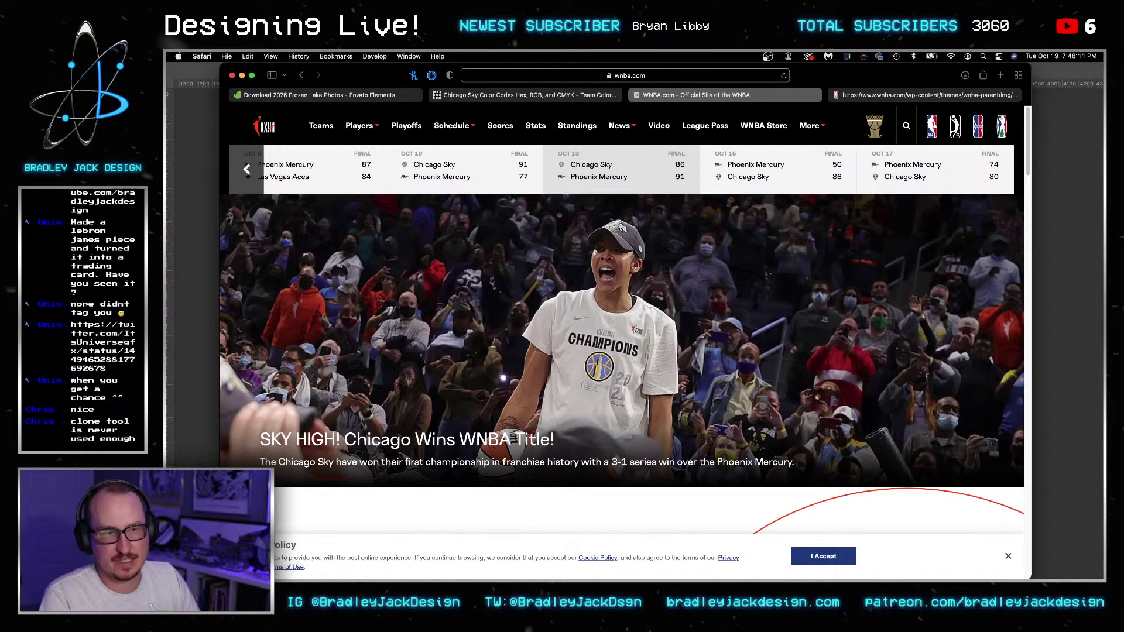
left_click(1063, 217)
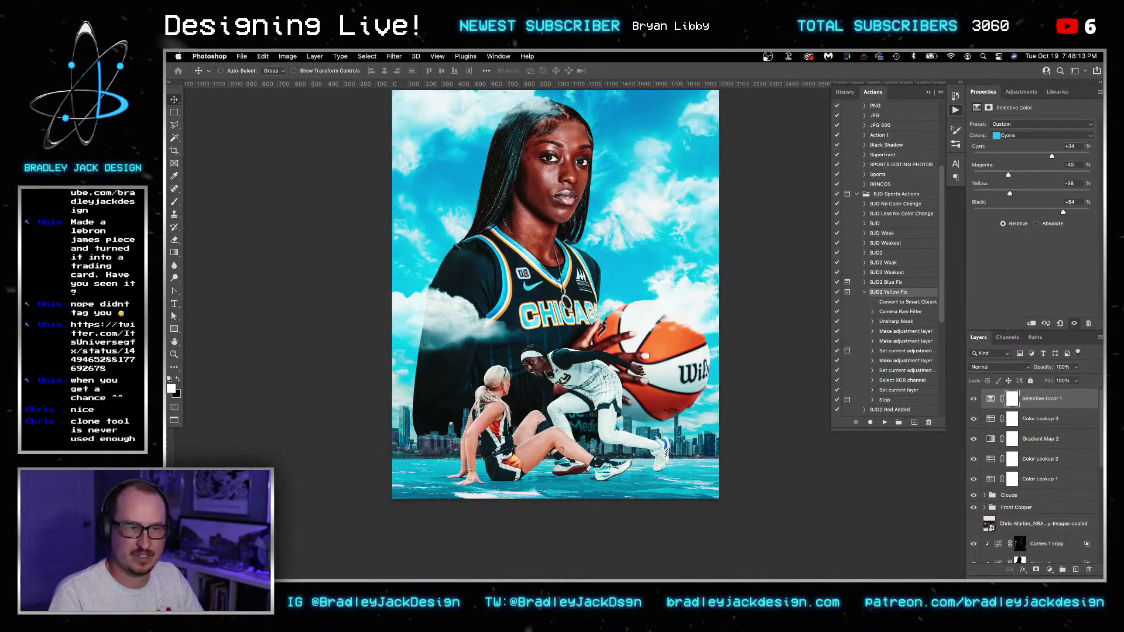
- Place the sky-primary-logo file from the Desktop folder in Finder onto the poster
key("super+Tab")
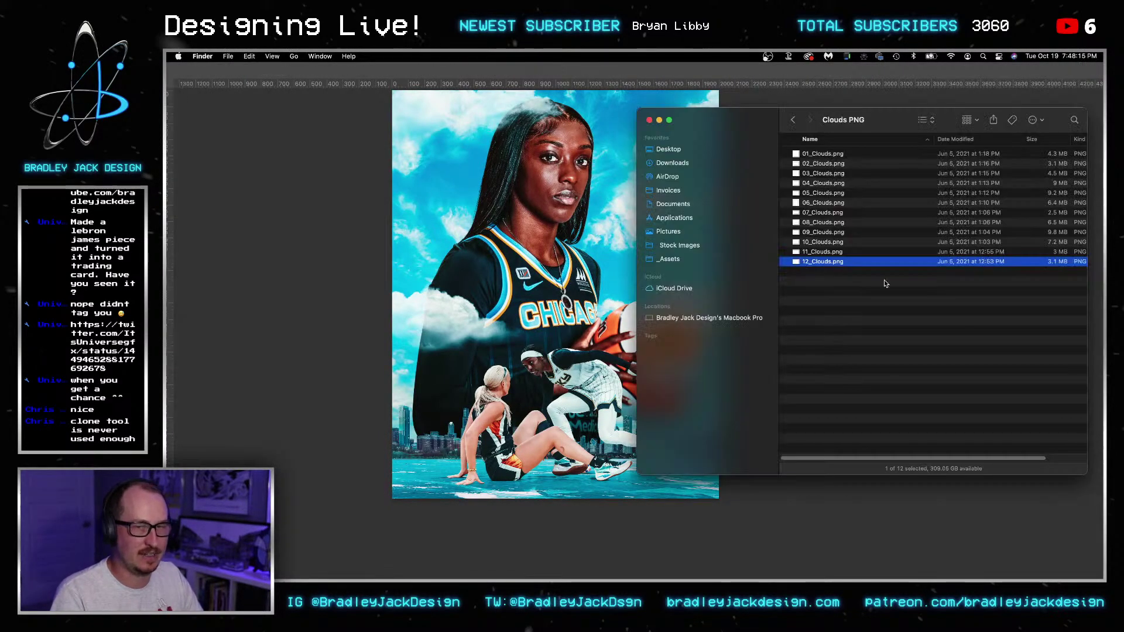
left_click(670, 151)
left_click_drag(775, 154, 603, 250)
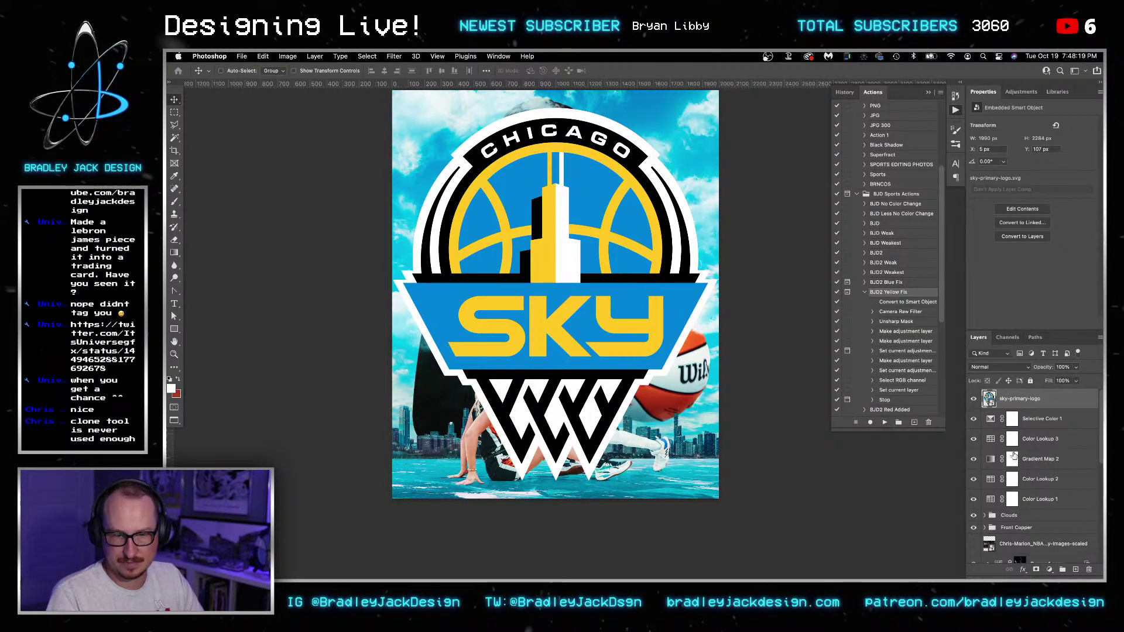
- Move the sky-primary-logo layer down behind the players, to the top of the Background group
key("super+shift+bracketleft")
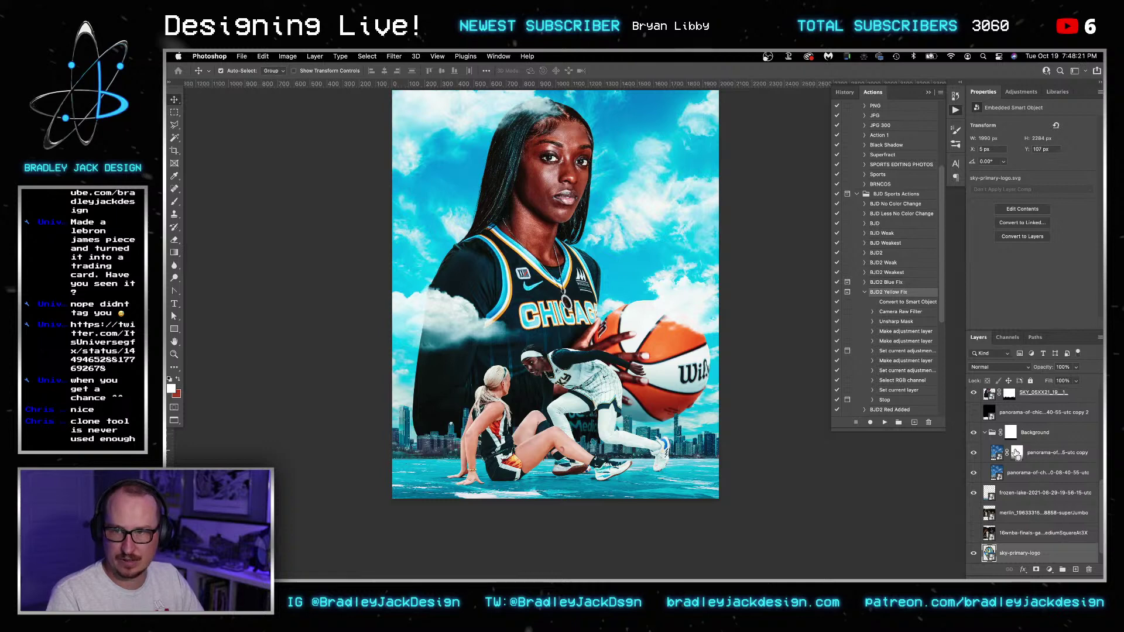
key("super+bracketright")
key("super+bracketright")
key("super+bracketright")
key("super+bracketright")
key("super+bracketright")
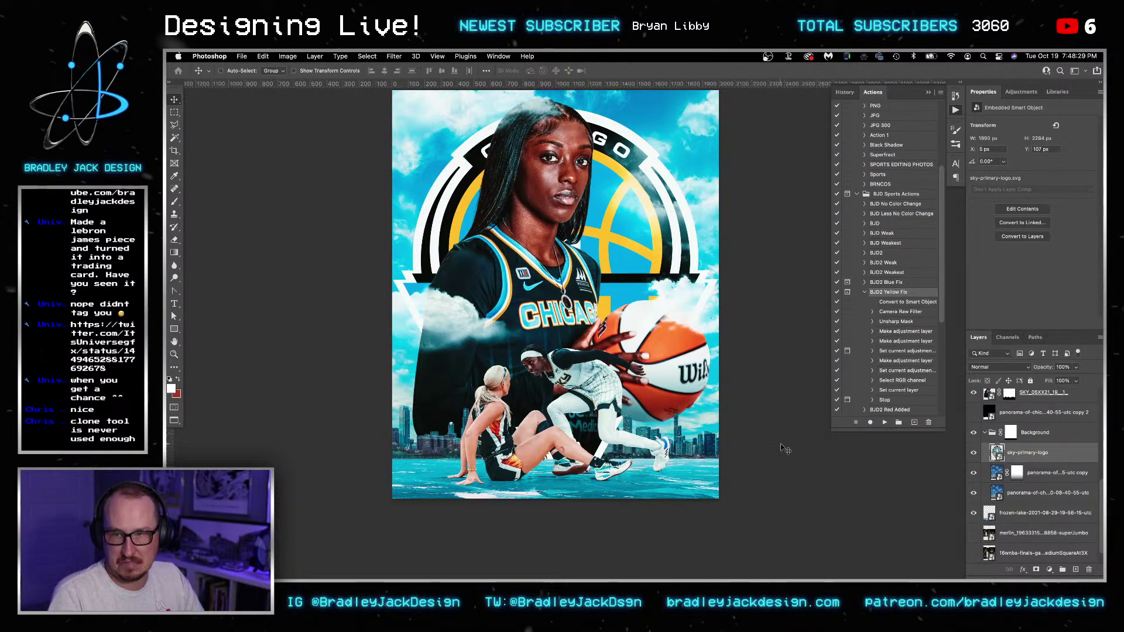
- Enlarge the logo around its center to about 2420 × 2778 px so it extends past the poster's edges
key("super+t")
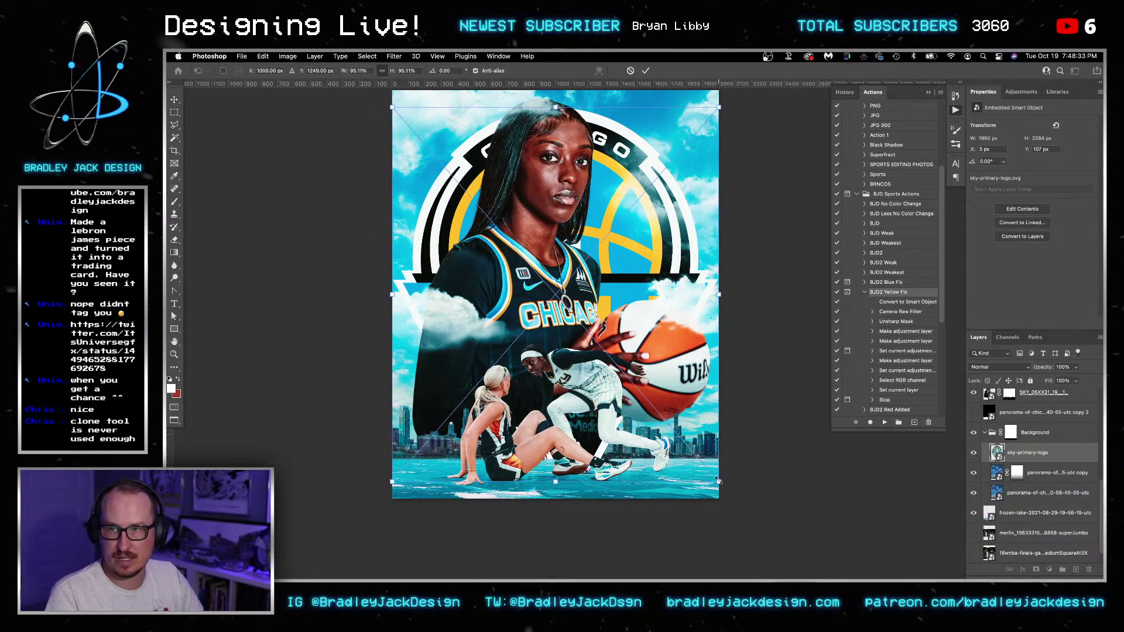
left_click_drag(718, 481, 792, 523)
key("Return")
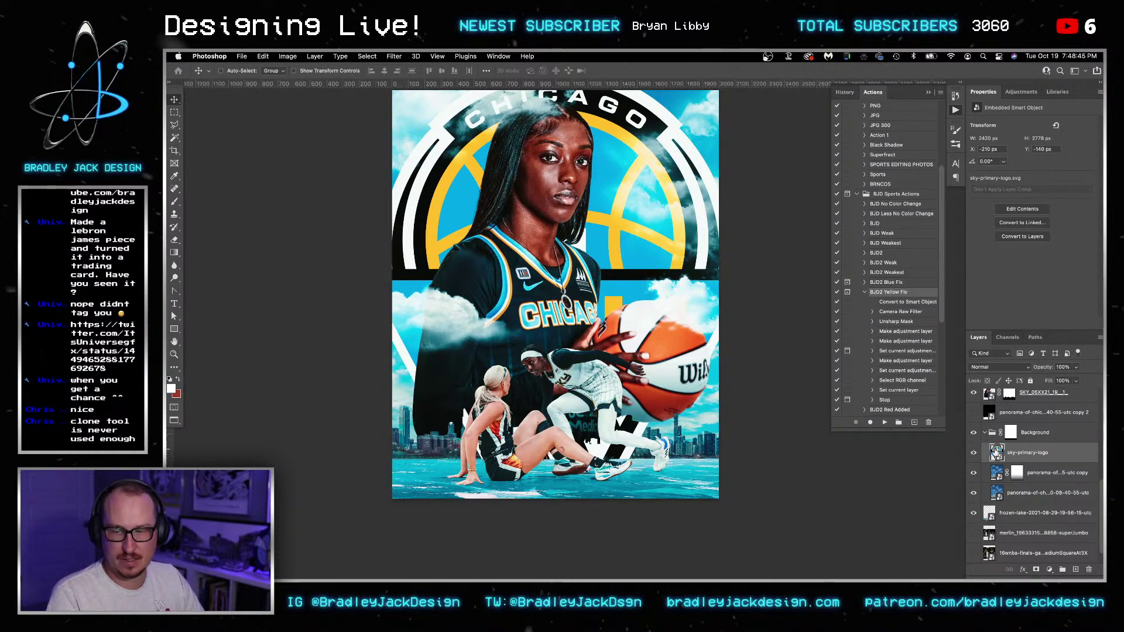
- Open the logo smart object in Illustrator and draw a white, strokeless rectangle about 1040 × 842 px behind the artwork
double_click(996, 452)
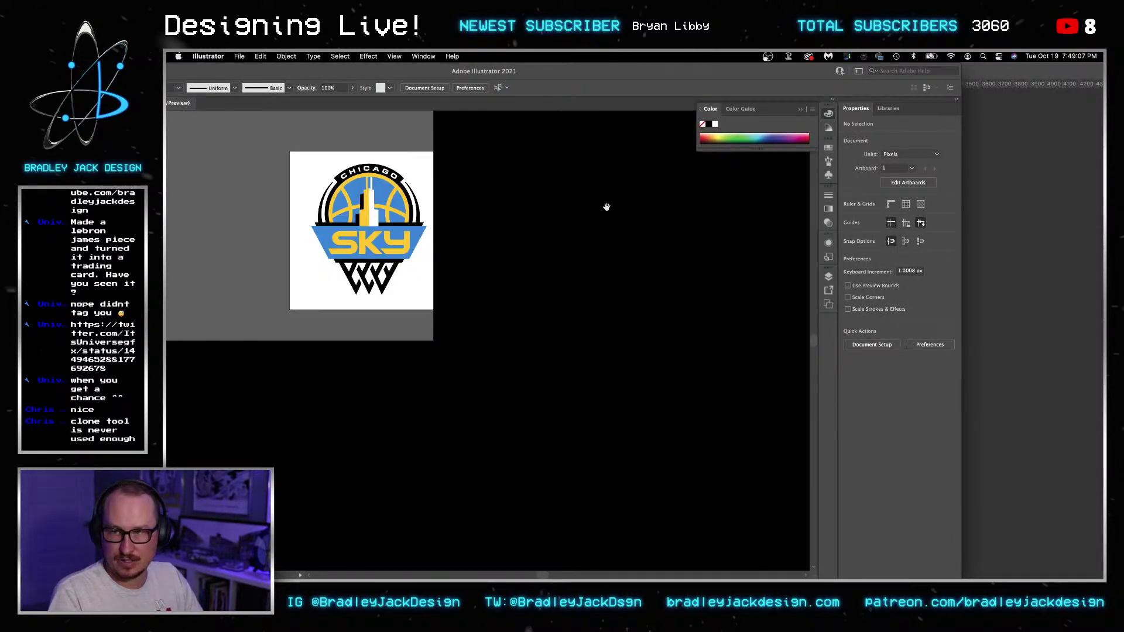
scroll(440, 216, "right", 4)
scroll(611, 258, "down", 1)
key("m")
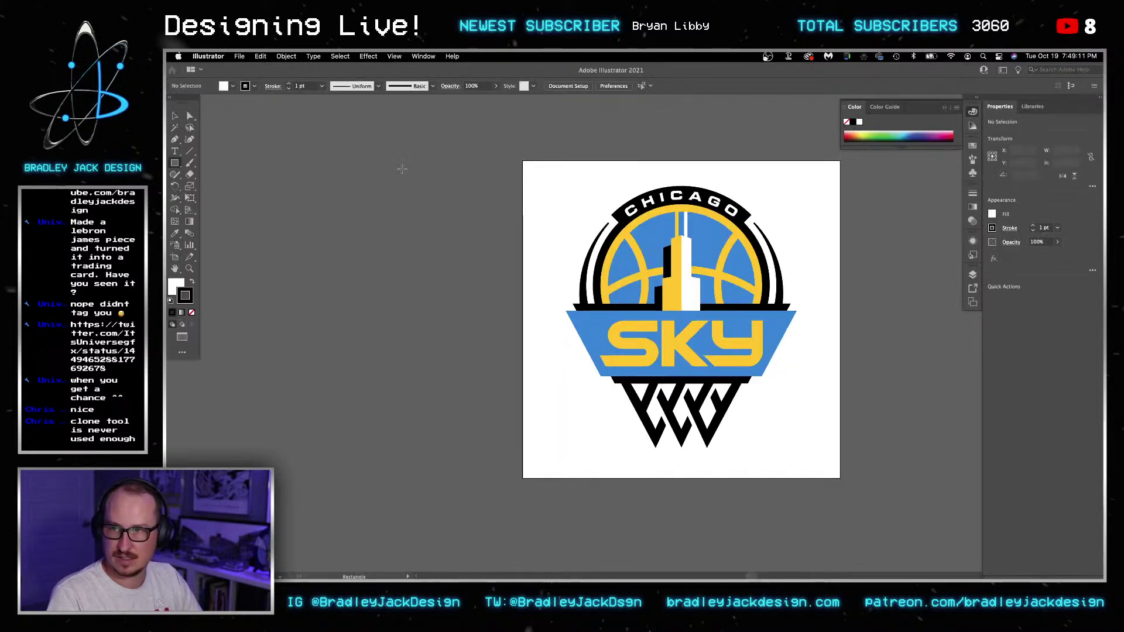
left_click(192, 313)
mouse_move(454, 122)
left_mouse_down()
mouse_move(908, 527)
mouse_move(963, 534)
left_mouse_up()
key("ctrl+shift+bracketleft")
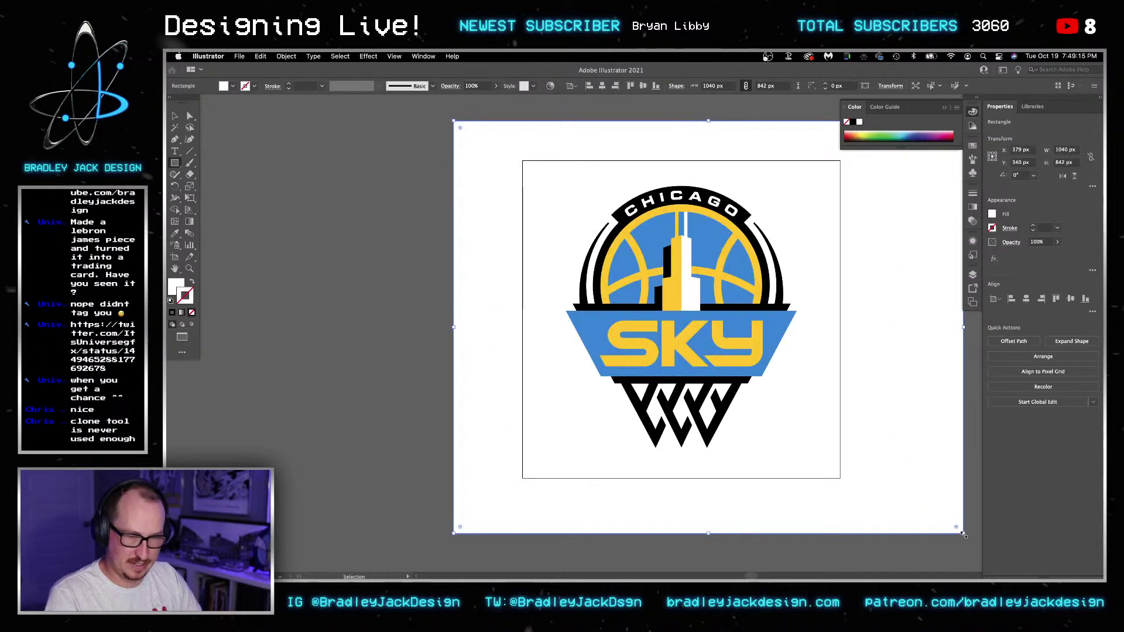
- Select all the artwork and combine it with the Pathfinder Merge operation
key("v")
key("ctrl+a")
left_click(1092, 348)
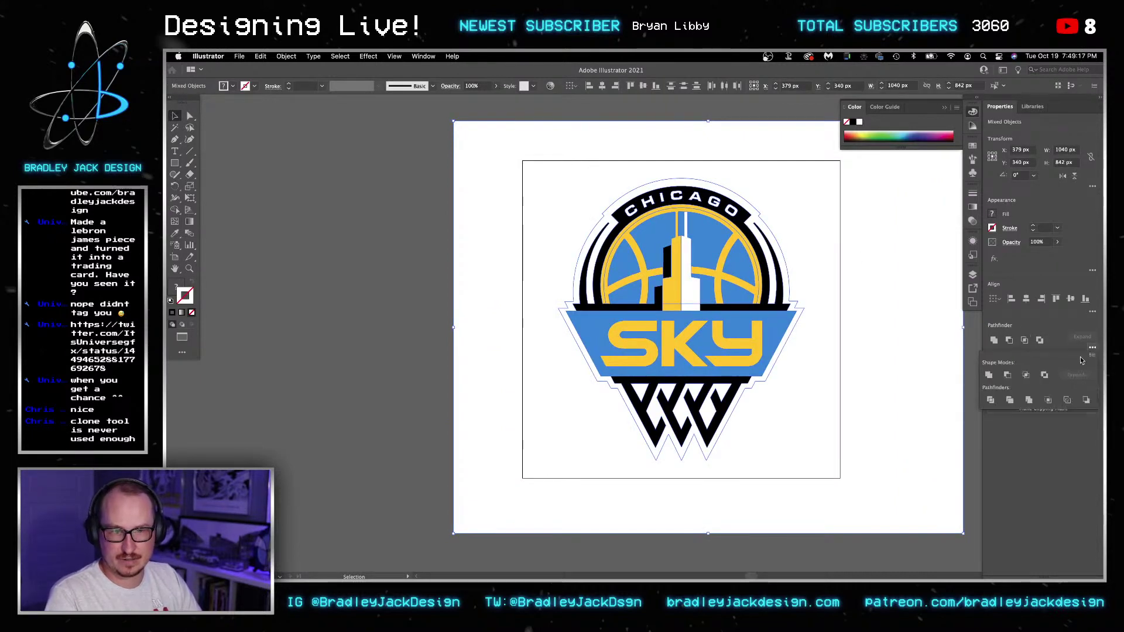
left_click(1029, 401)
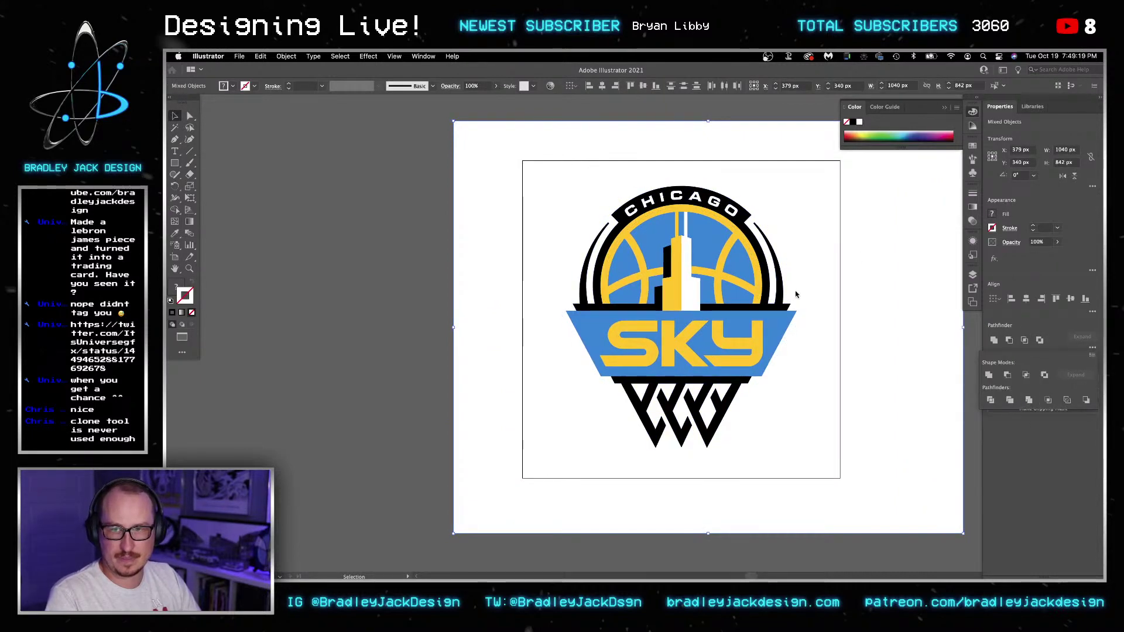
- Delete all blue areas of the logo with a Magic Wand selection and return to Photoshop with the logo updated
key("y")
left_click(705, 237)
key("Delete")
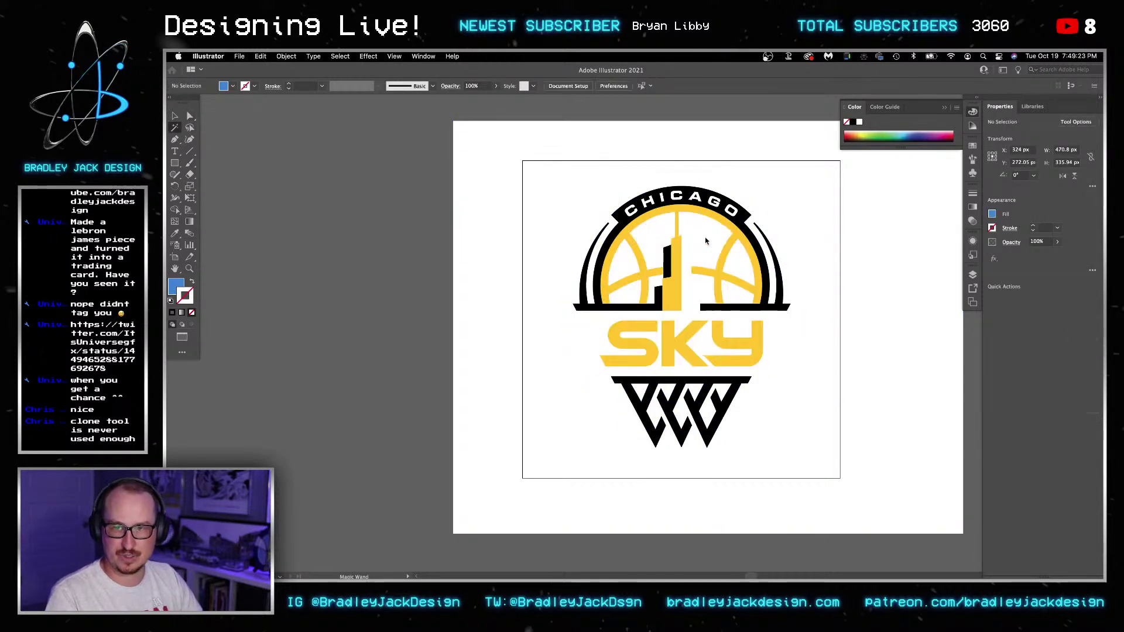
key("a")
key("space")
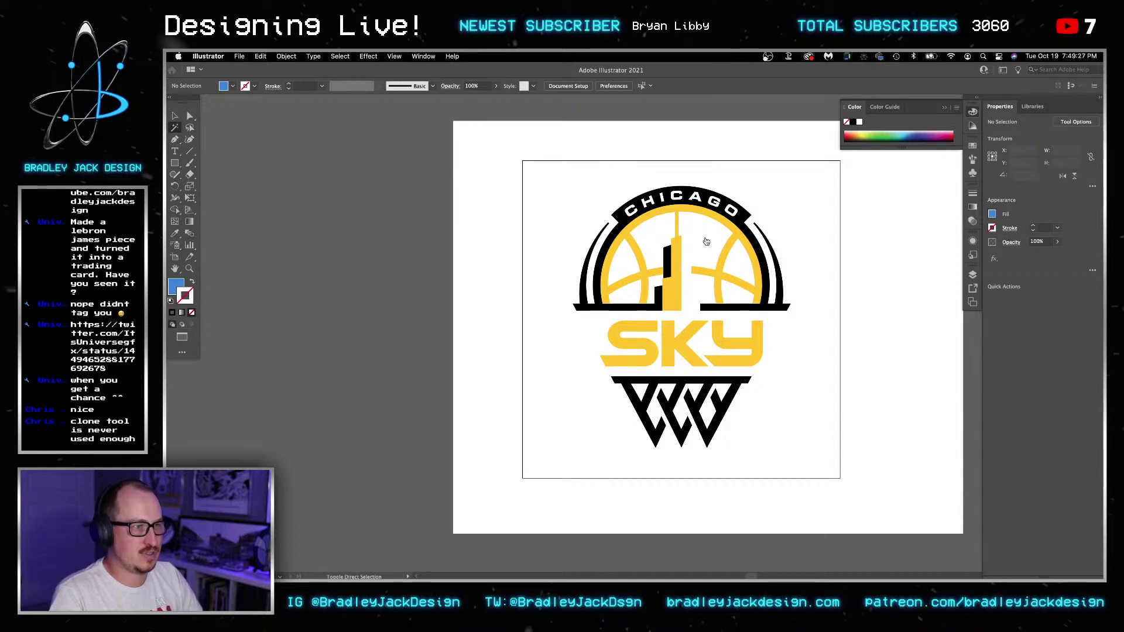
key("super+Tab")
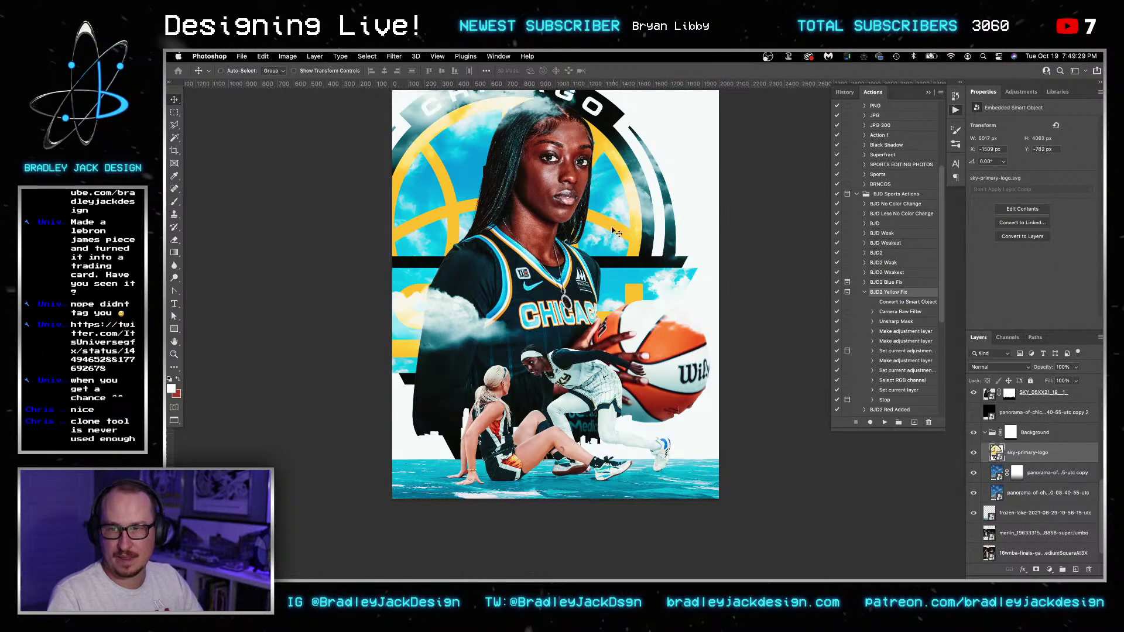
- Reposition the updated logo behind the main player, at about X -1217 px and Y -585 px
left_click_drag(621, 231, 669, 241)
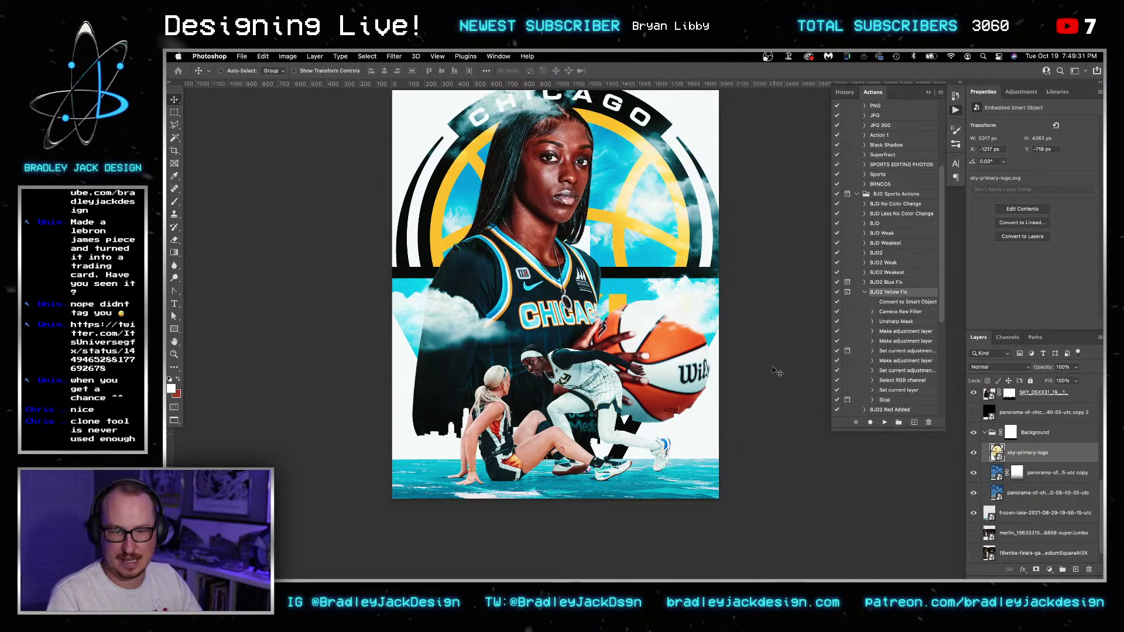
scroll(781, 377, "up", 3)
left_click_drag(731, 379, 732, 401)
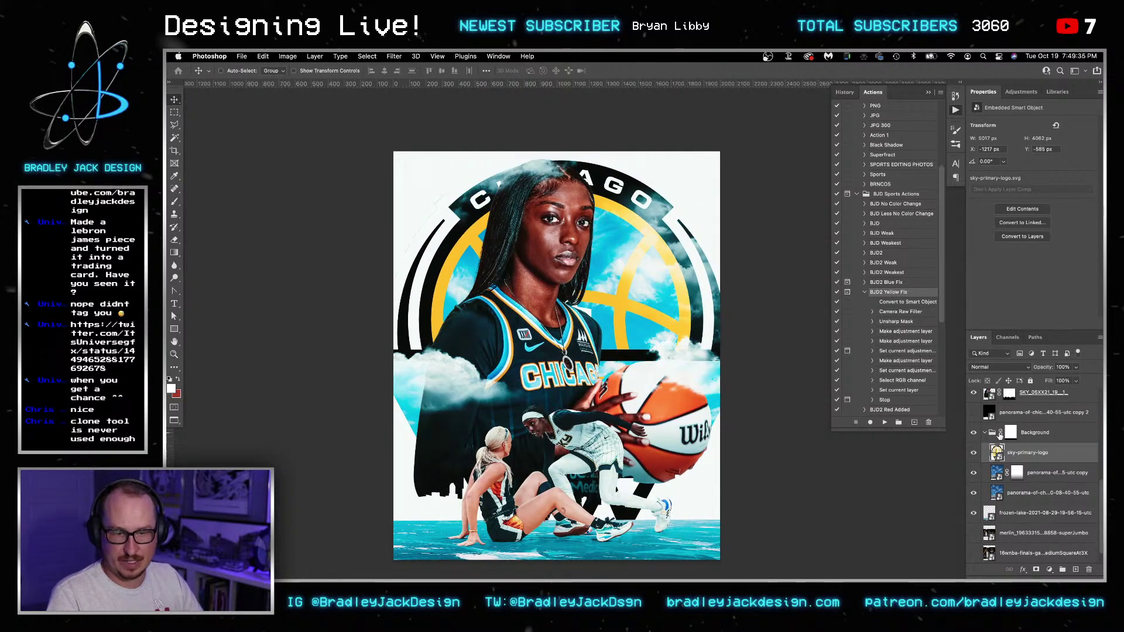
- Copy the SKY player layer's mask for the logo and put the logo in a new masked group above the Background group
scroll(1001, 438, "up", 2)
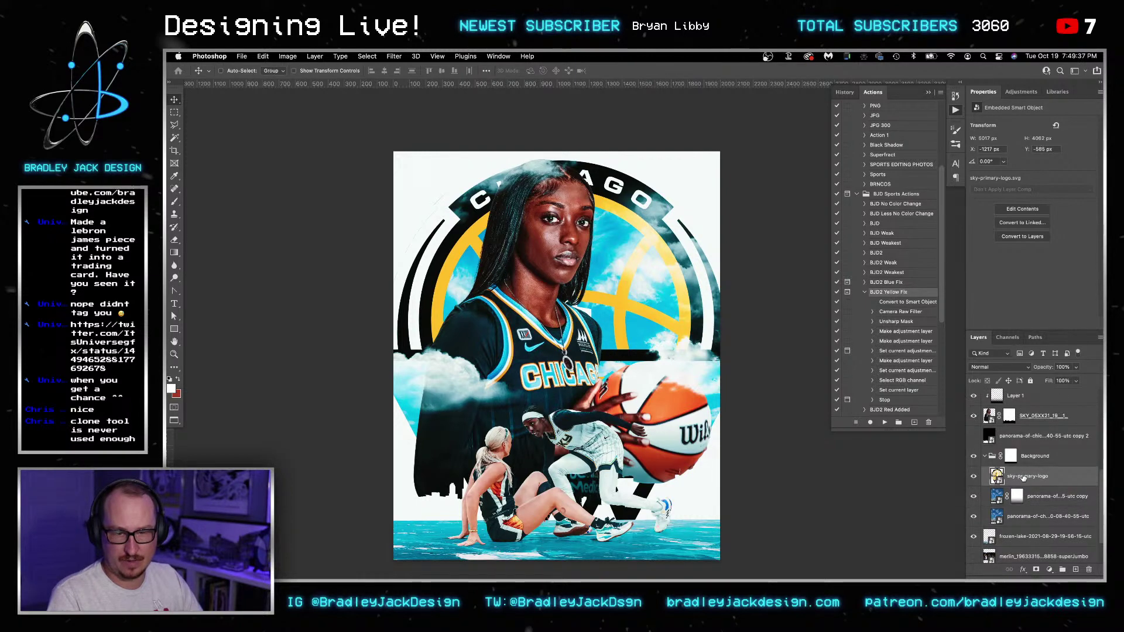
left_click_drag(1009, 415, 1009, 475)
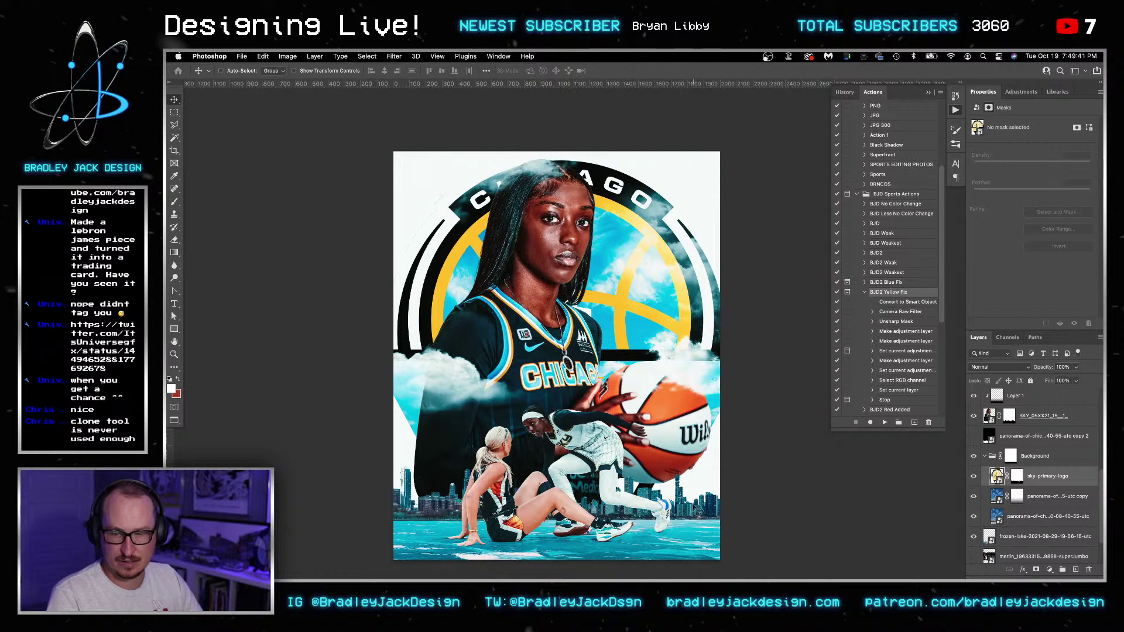
left_click(1039, 478)
left_click_drag(1039, 478, 1041, 451)
key("super+g")
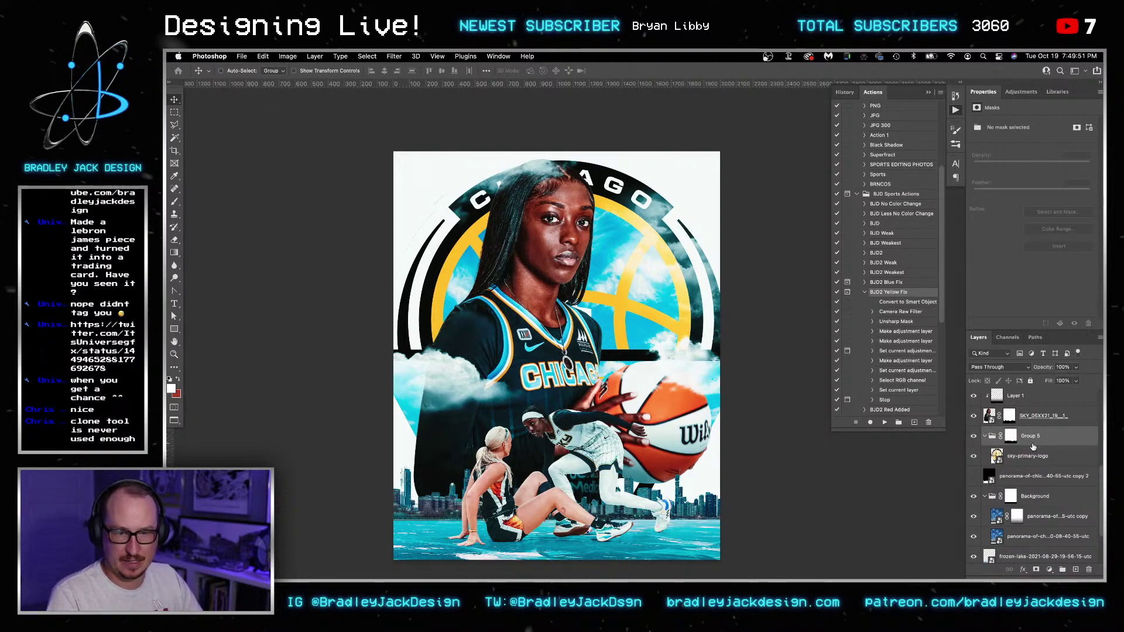
- Enlarge the sky-primary-logo layer inside its group to about 6381 × 5166 px
left_click(1030, 455)
key("super+t")
key("super+0")
scroll(712, 323, "down", 3)
left_click_drag(830, 475, 878, 491)
key("Return")
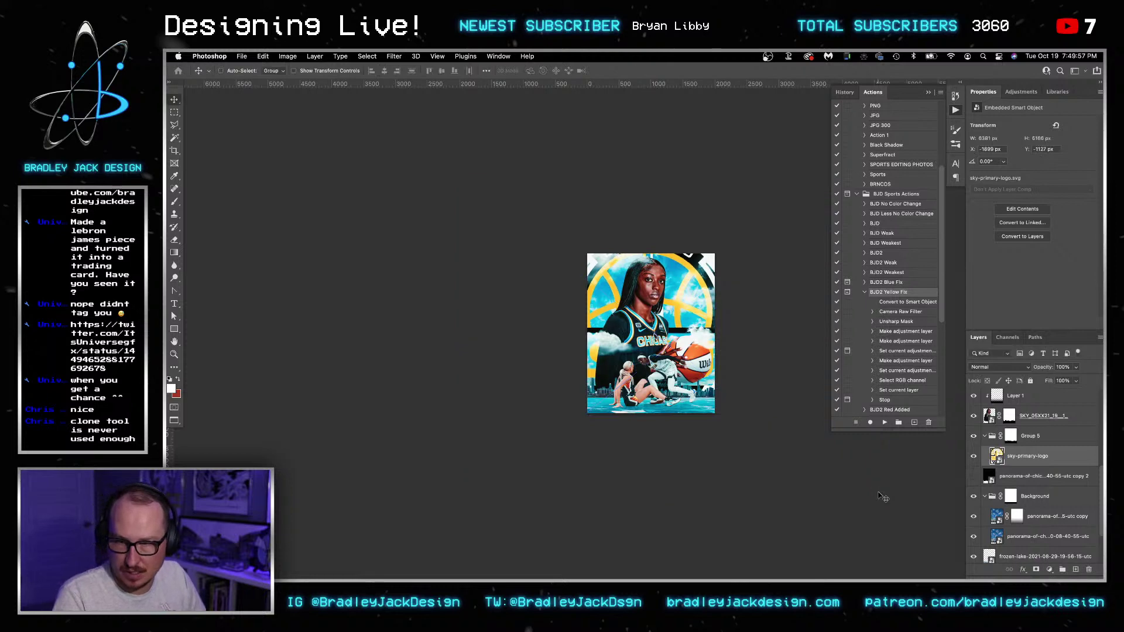
- Nudge the sky-primary-logo layer to X -1859 px and Y -924 px so the CHICAGO lettering sits lower in the poster
key("shift+Down")
key("shift+Down")
key("shift+Down")
key("shift+Down")
key("shift+Down")
key("shift+Down")
key("shift+Down")
key("shift+Down")
key("shift+Down")
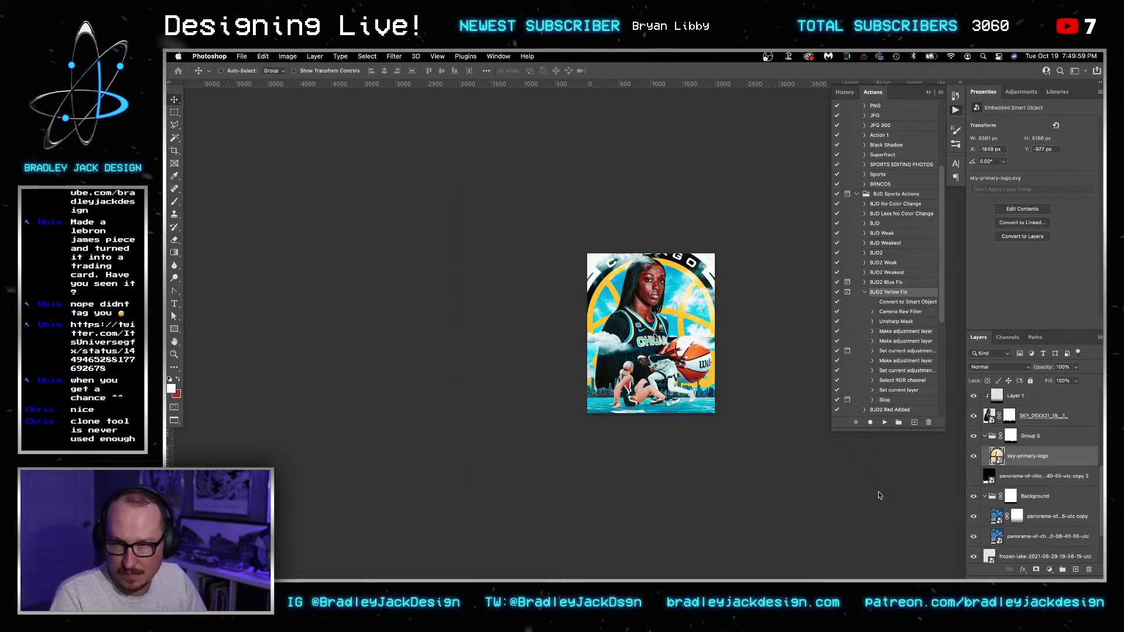
key("shift+Left")
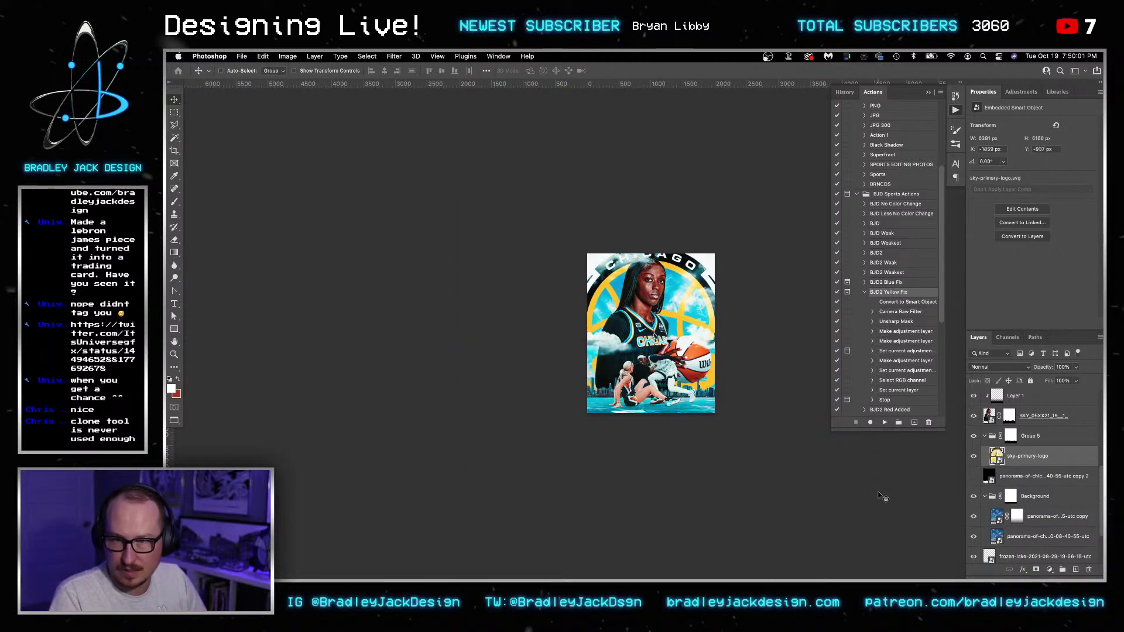
key("shift+Down")
key("Down")
key("Down")
key("Down")
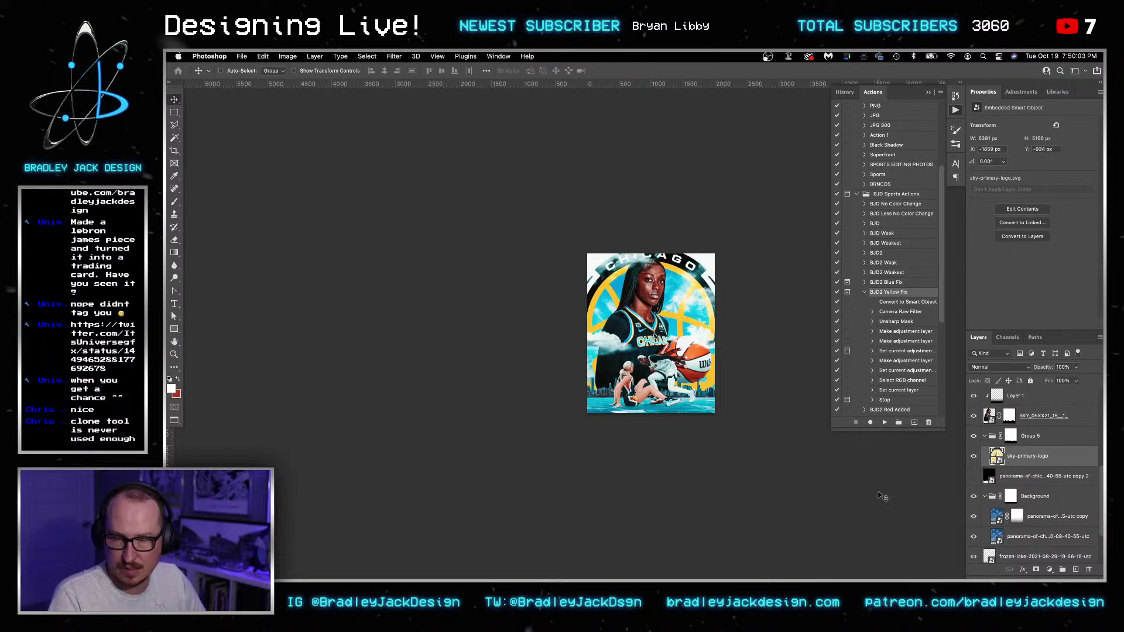
- Reposition the clouds around the main player's head and the logo lettering, working on the Clouds group and its subgroups
scroll(661, 281, "up", 4)
right_click(591, 226)
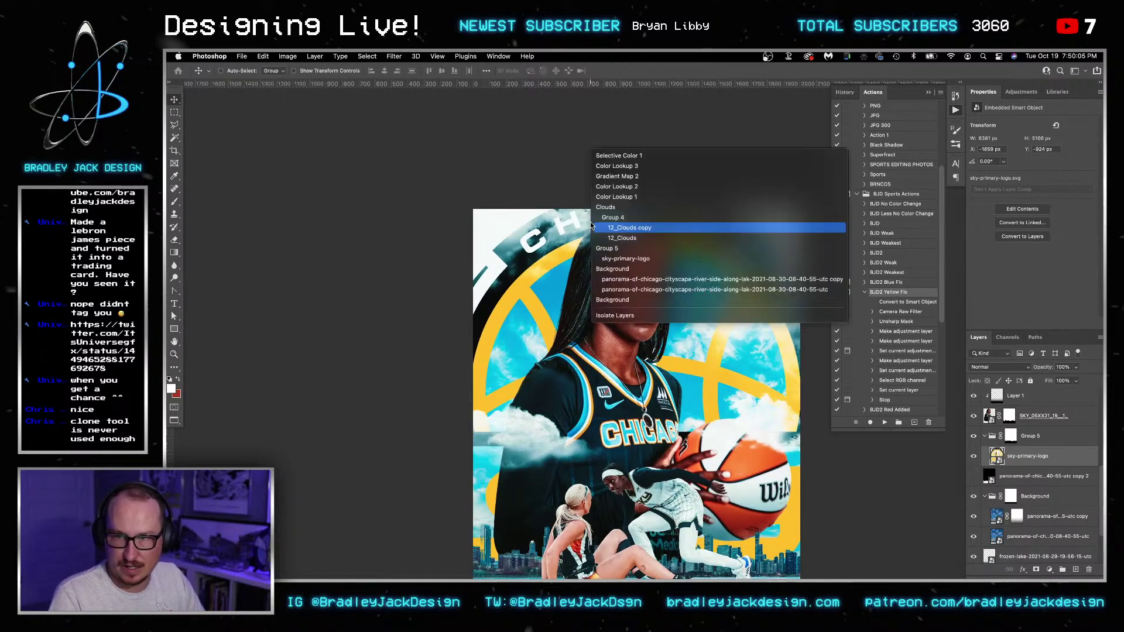
left_click(606, 207)
left_click_drag(592, 215, 575, 244)
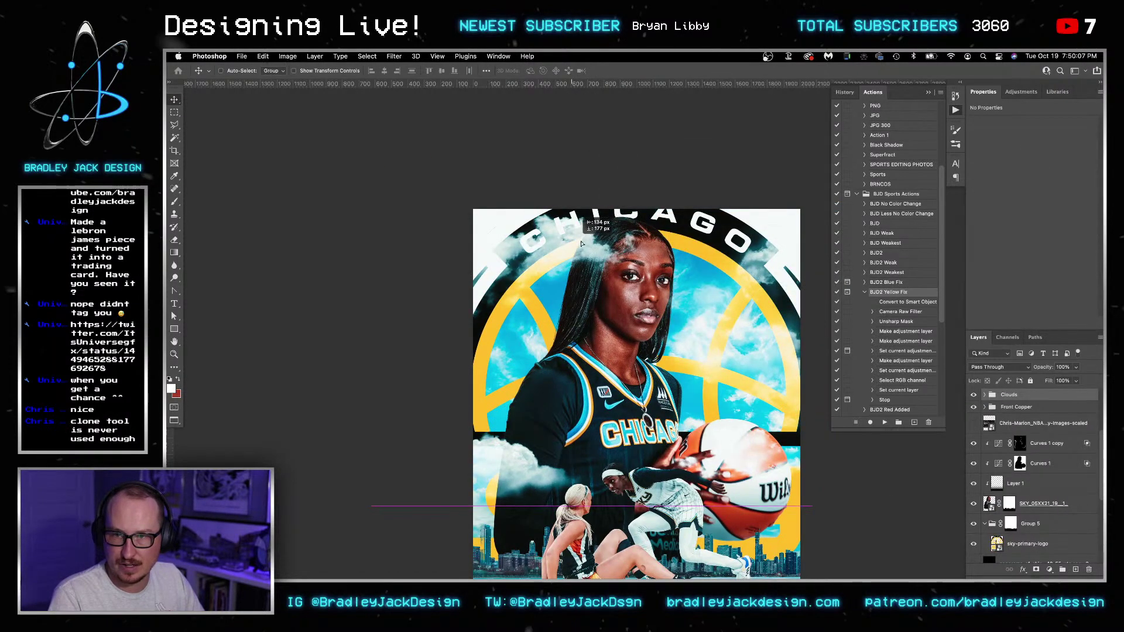
left_click(974, 423)
left_click(986, 395)
left_click(1018, 406)
left_click_drag(703, 305, 623, 346)
left_click(1019, 421)
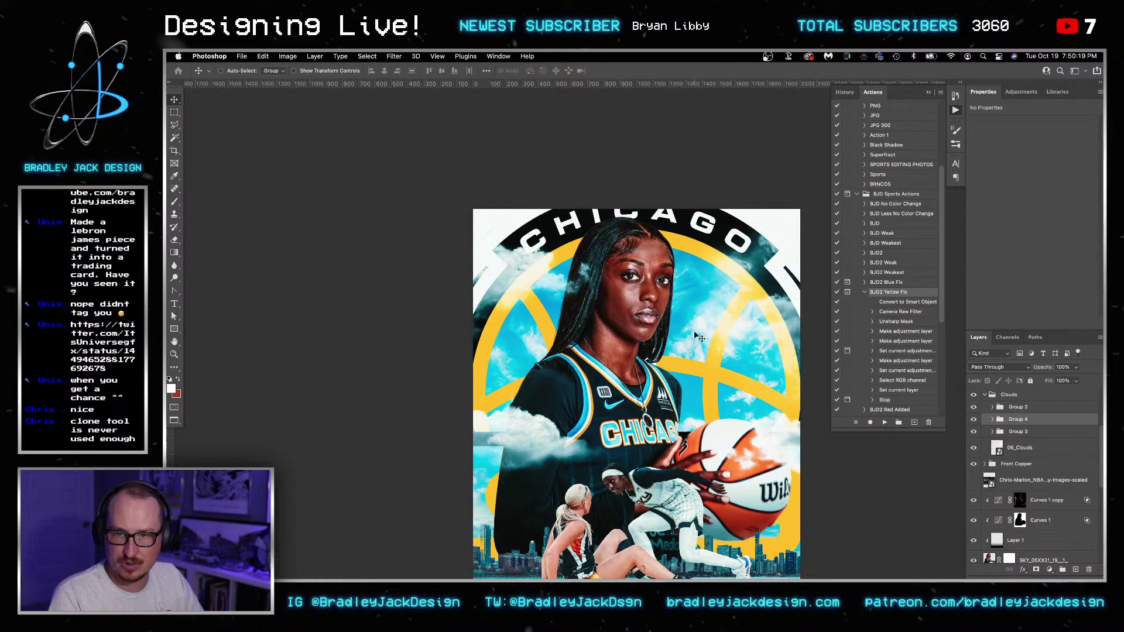
- Switch to Illustrator, try to merge the logo's white outer outline path with Pathfinder Merge, and return to Photoshop
key("z")
left_click_drag(476, 220, 534, 219)
key("v")
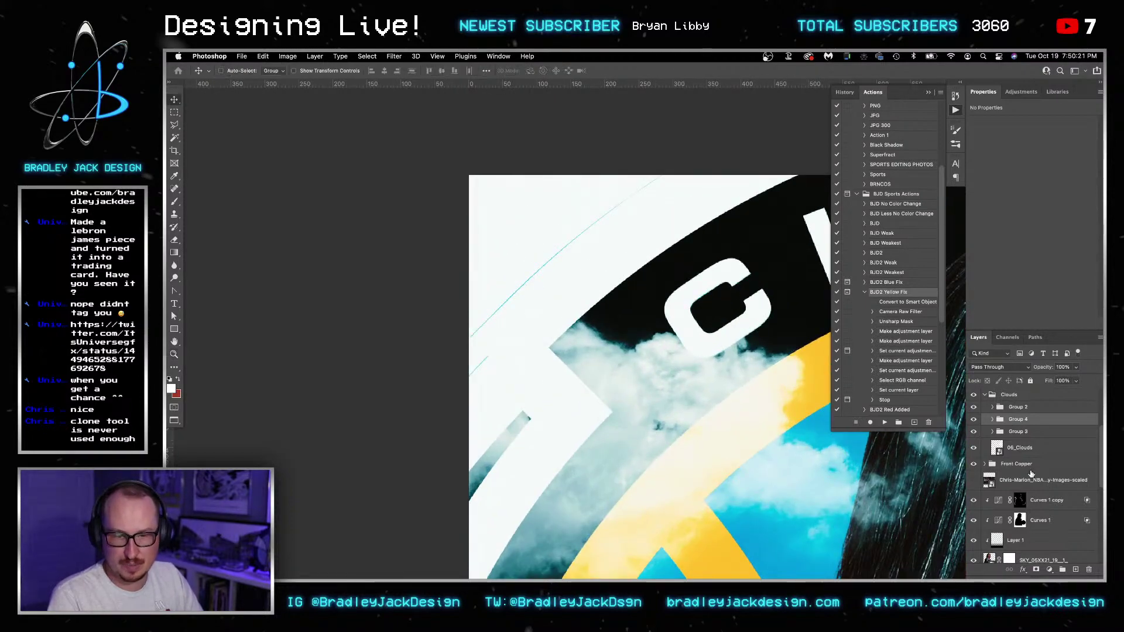
key("super+Tab")
scroll(628, 201, "up", 8)
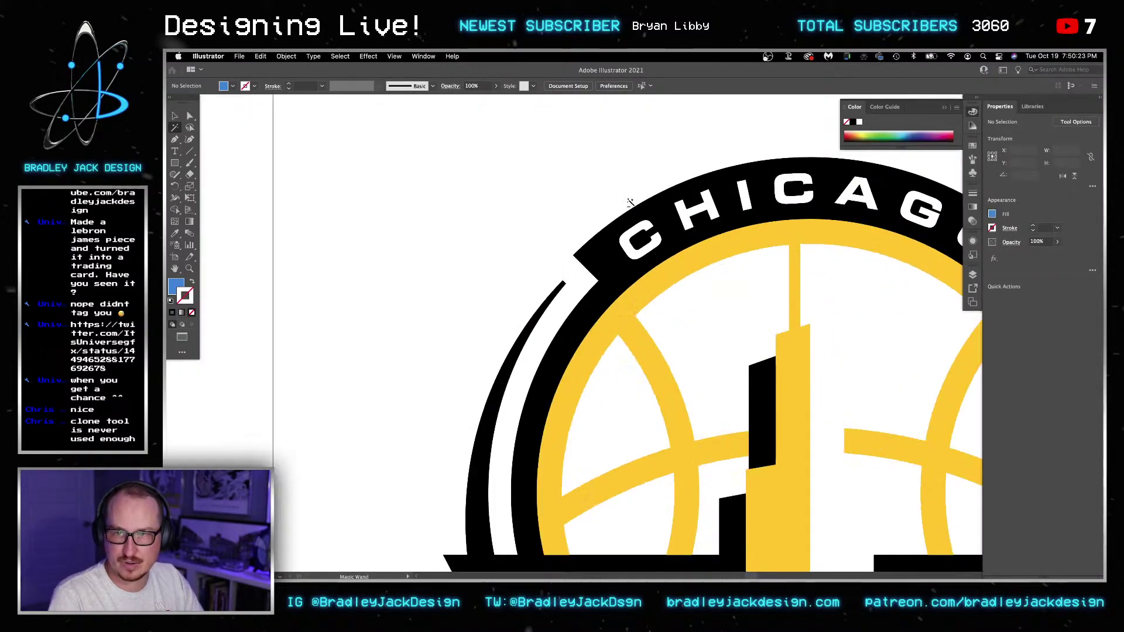
key("a")
left_click(589, 219)
left_click(520, 199, "shift")
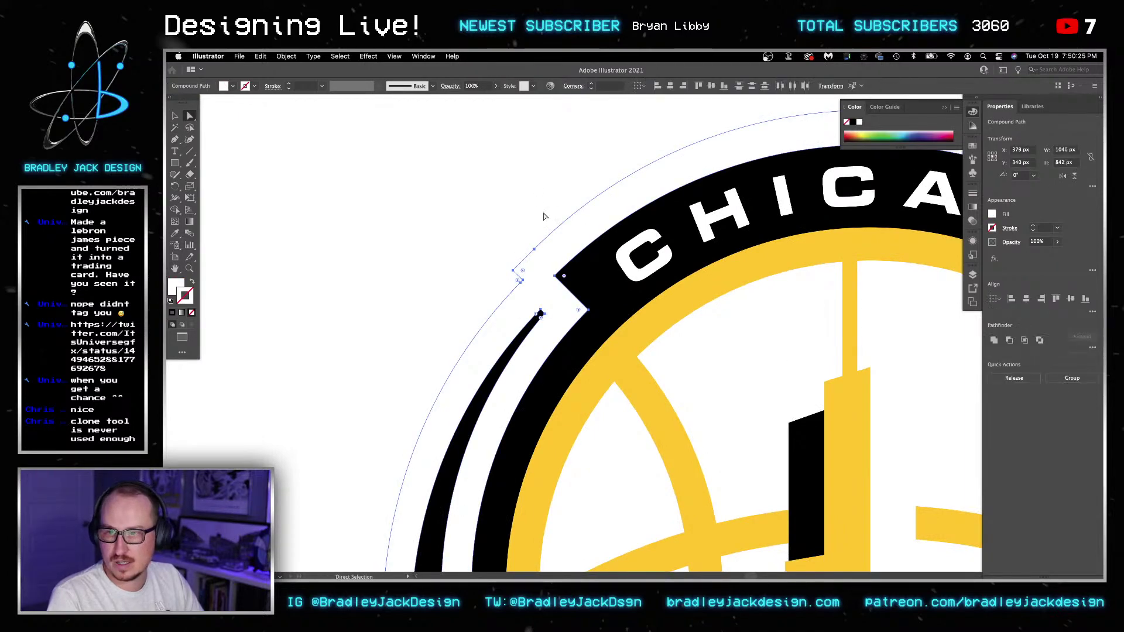
left_click(1093, 350)
left_click(1028, 400)
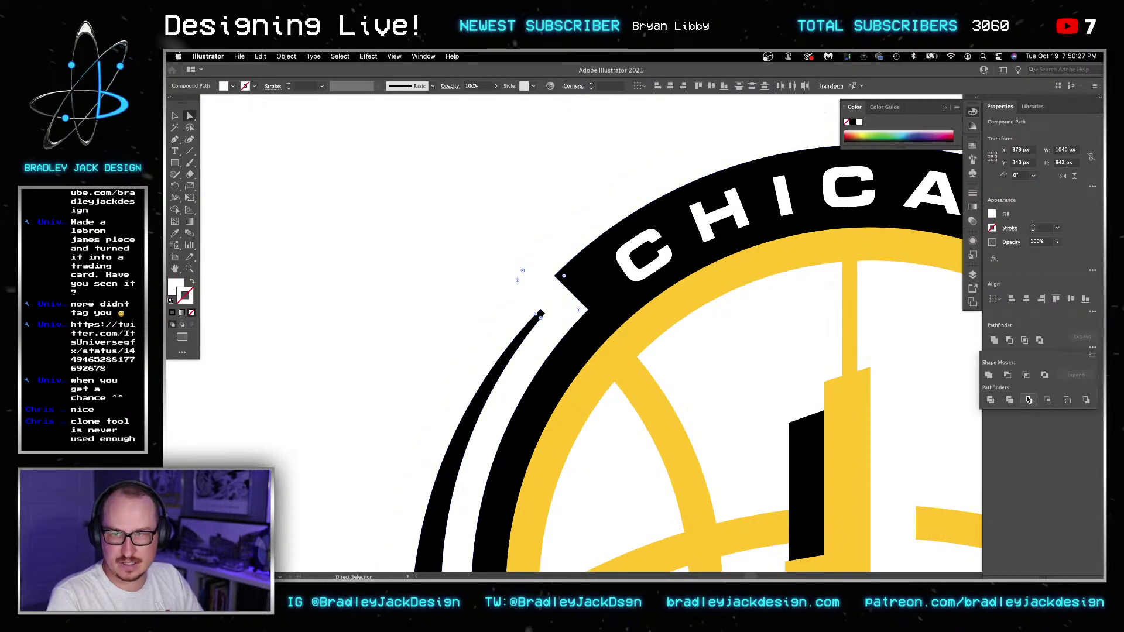
key("super+Tab")
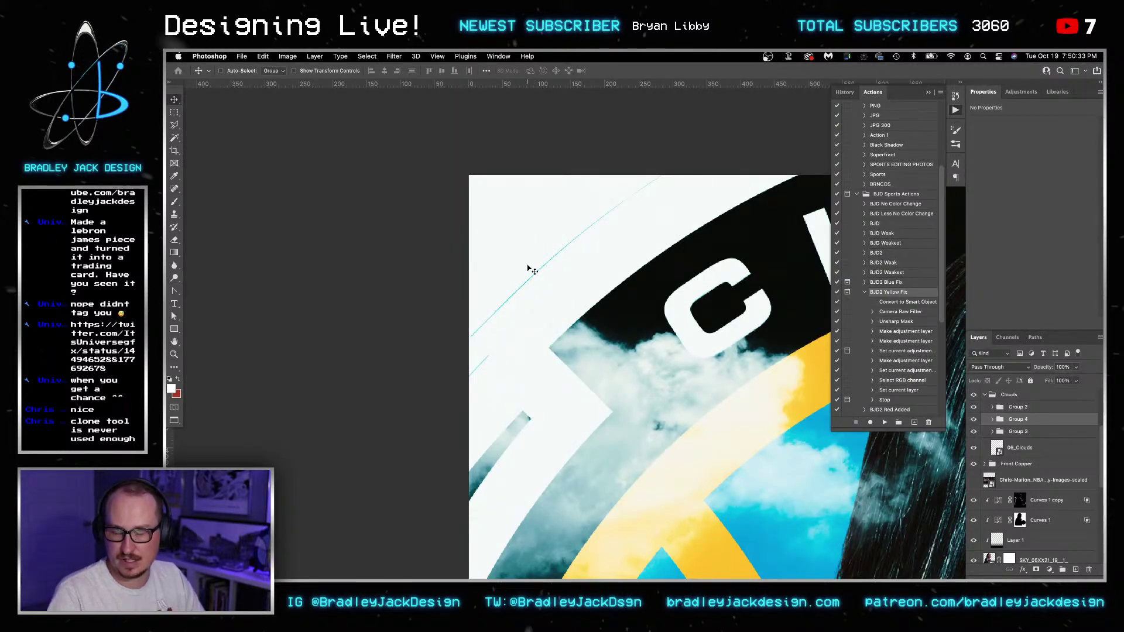
- Reopen the sky-primary-logo contents in Illustrator, apply Pathfinder Merge to the white outline path, and save it back to the Photoshop poster
left_click(1001, 446)
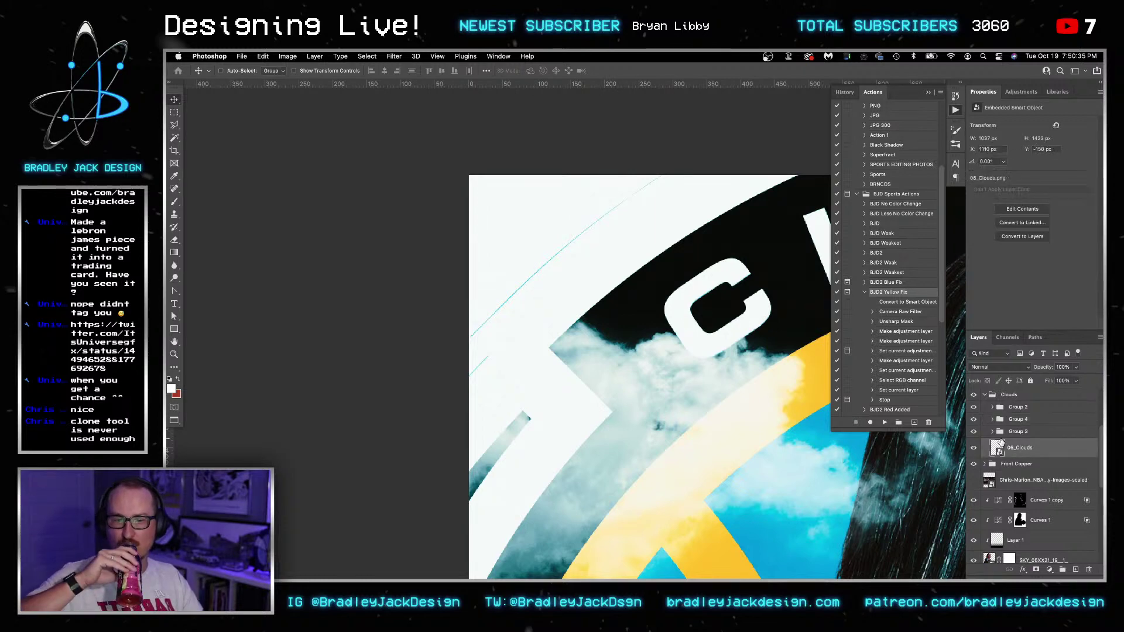
scroll(998, 436, "down", 3)
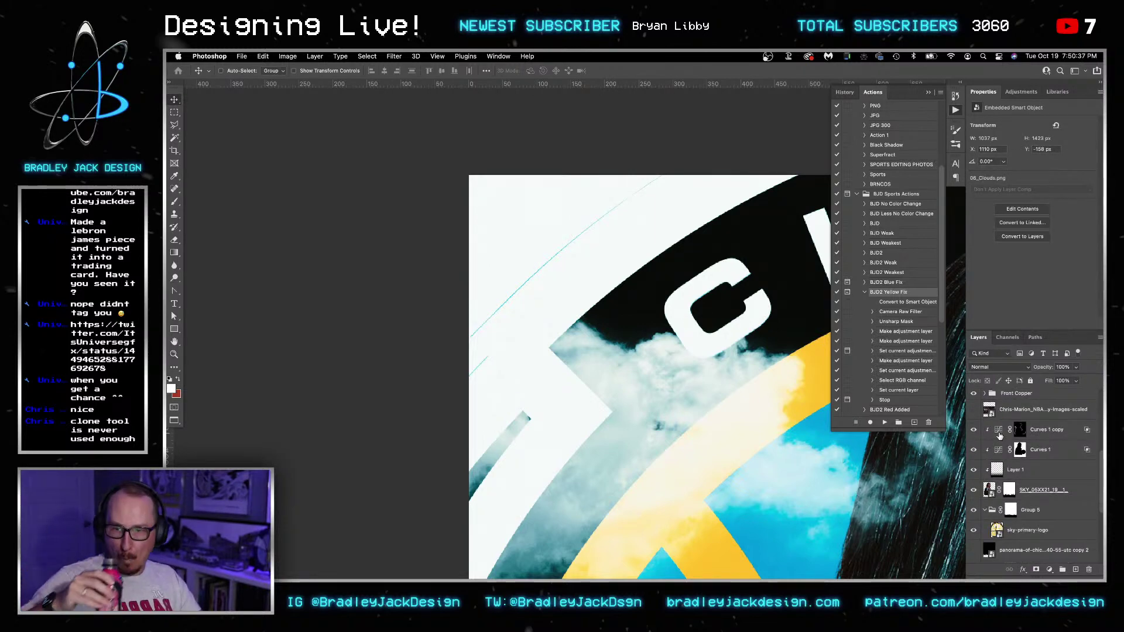
scroll(1003, 450, "down", 3)
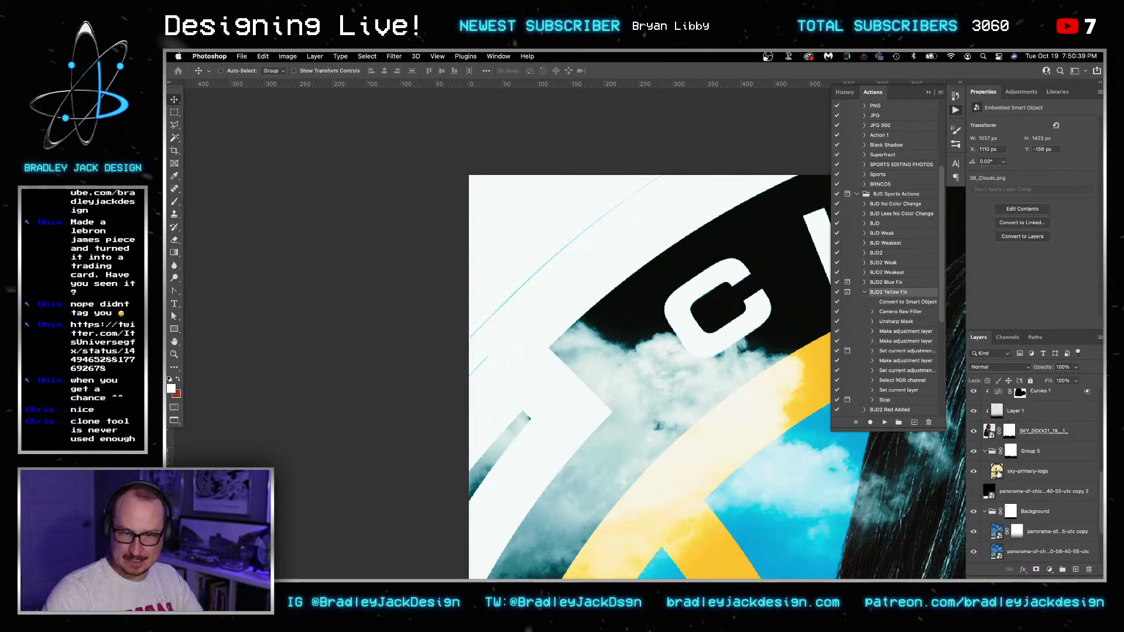
key("super+Tab")
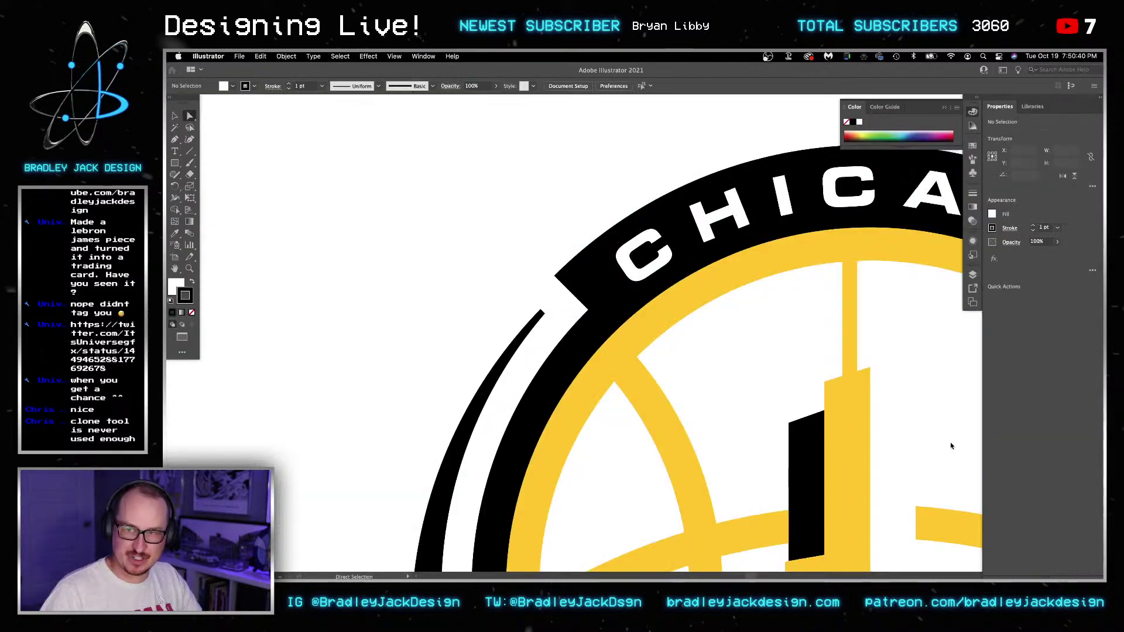
left_click(595, 225)
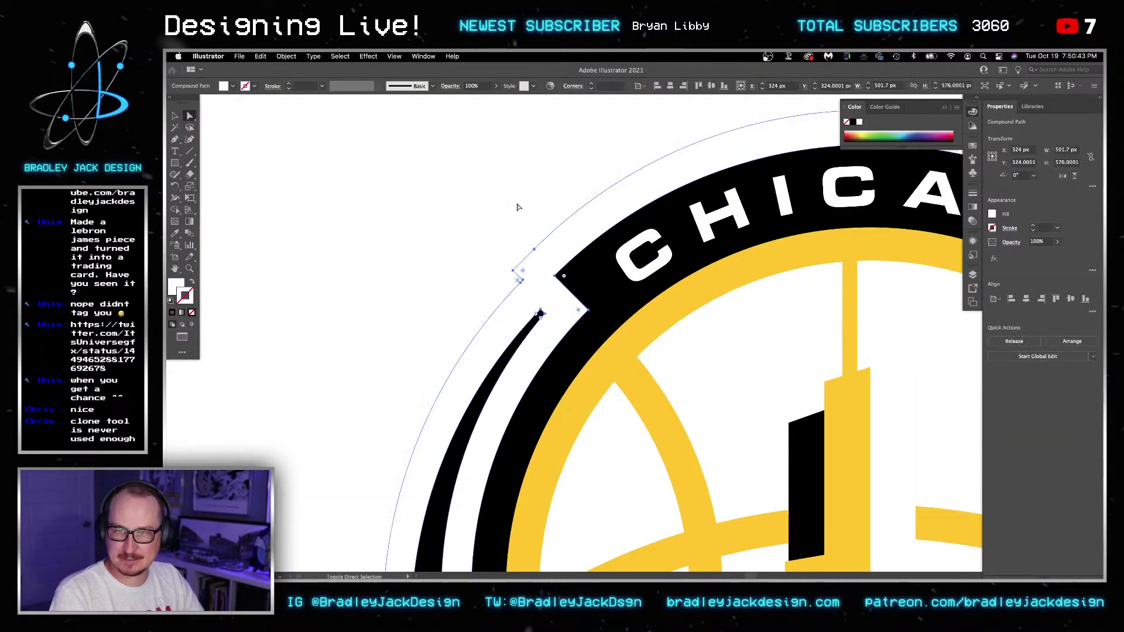
key("a")
left_click(1093, 348)
left_click(1028, 401)
left_click(553, 235)
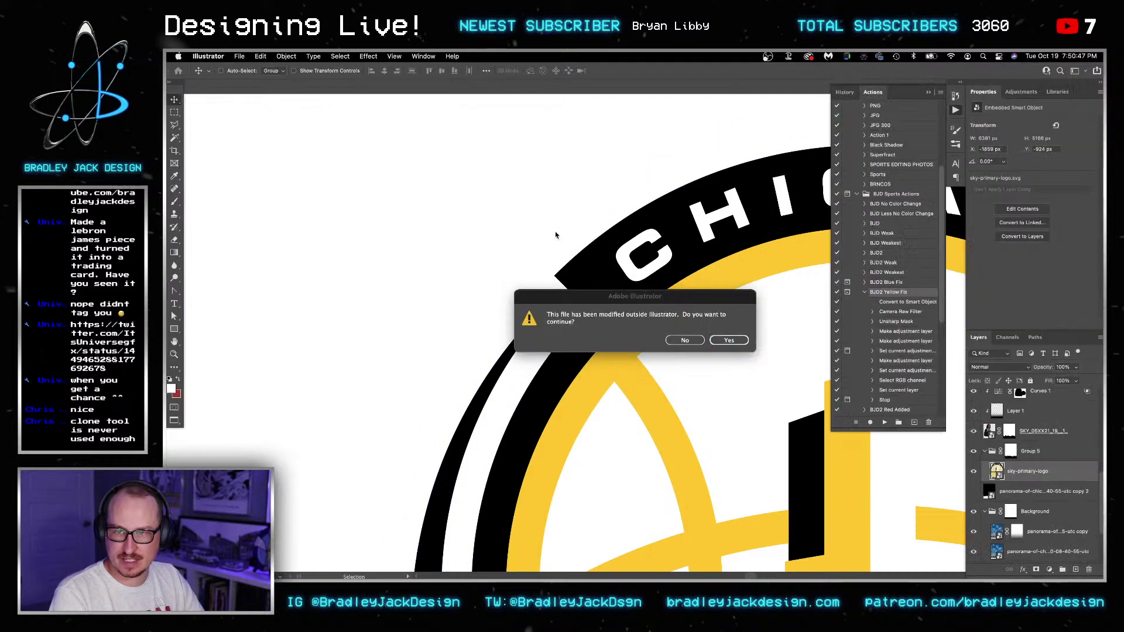
key("Return")
key("super+Tab")
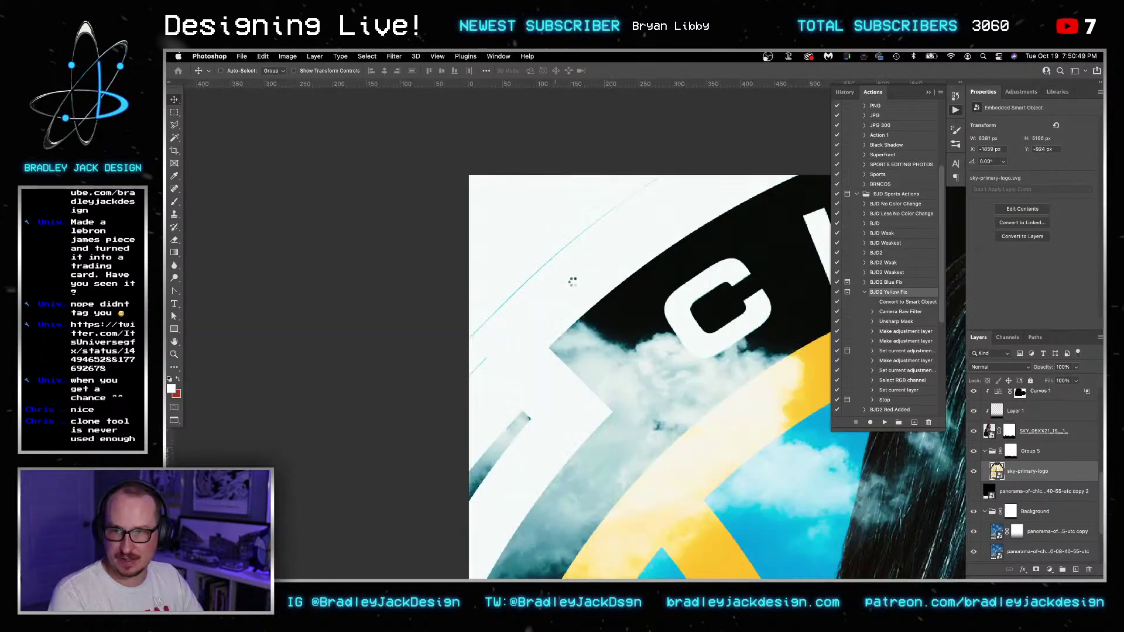
- Check the logo's edge in the poster, remove its white outer outline with Illustrator's Shape Builder tool, and return to Photoshop
key("super+Tab")
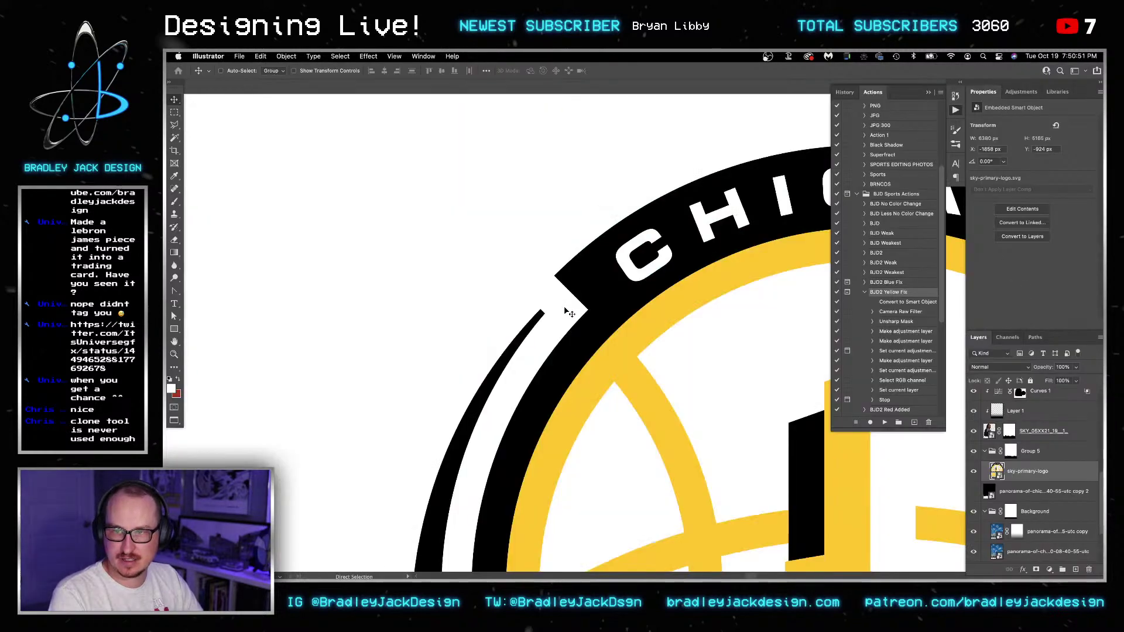
key("super+Tab")
scroll(680, 319, "down", 5)
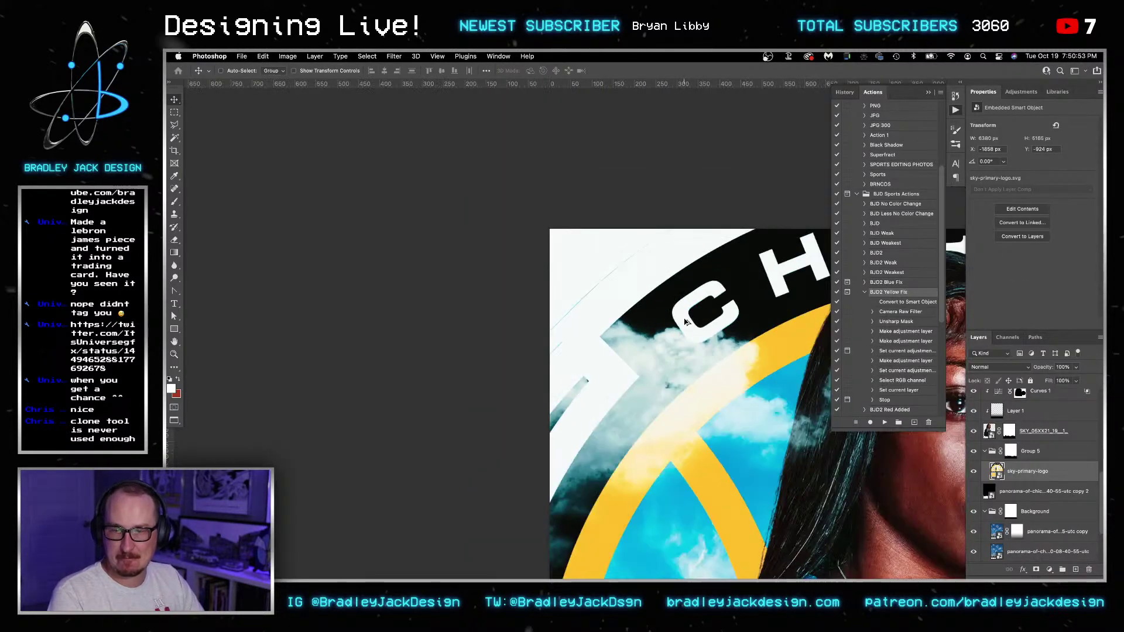
scroll(645, 318, "up", 5)
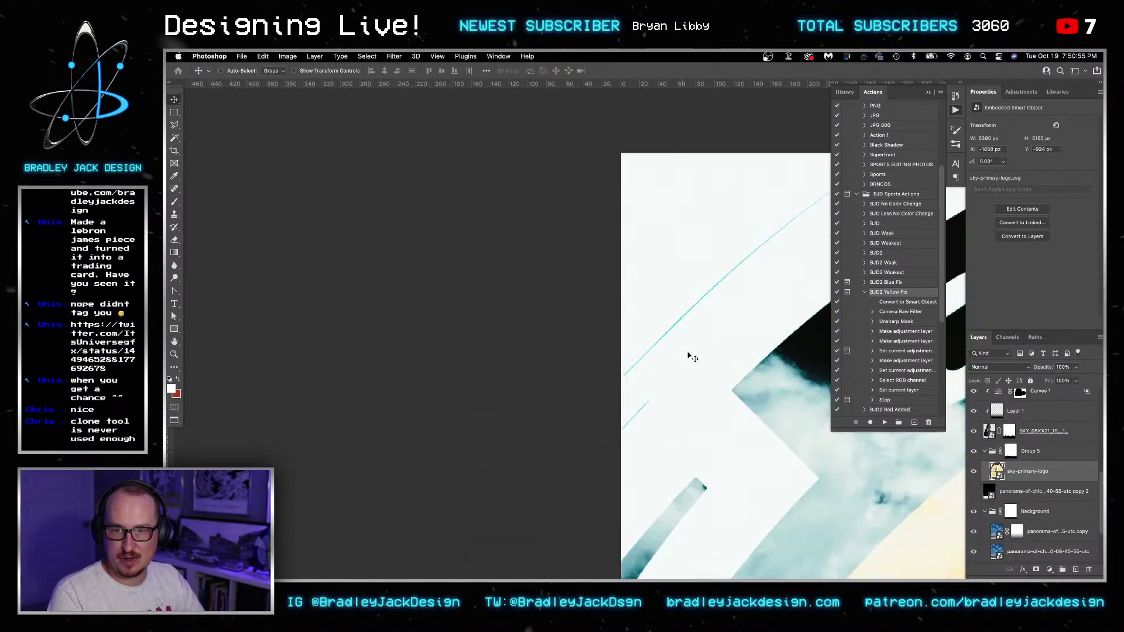
key("super+Tab")
left_click(578, 283)
scroll(577, 284, "down", 1)
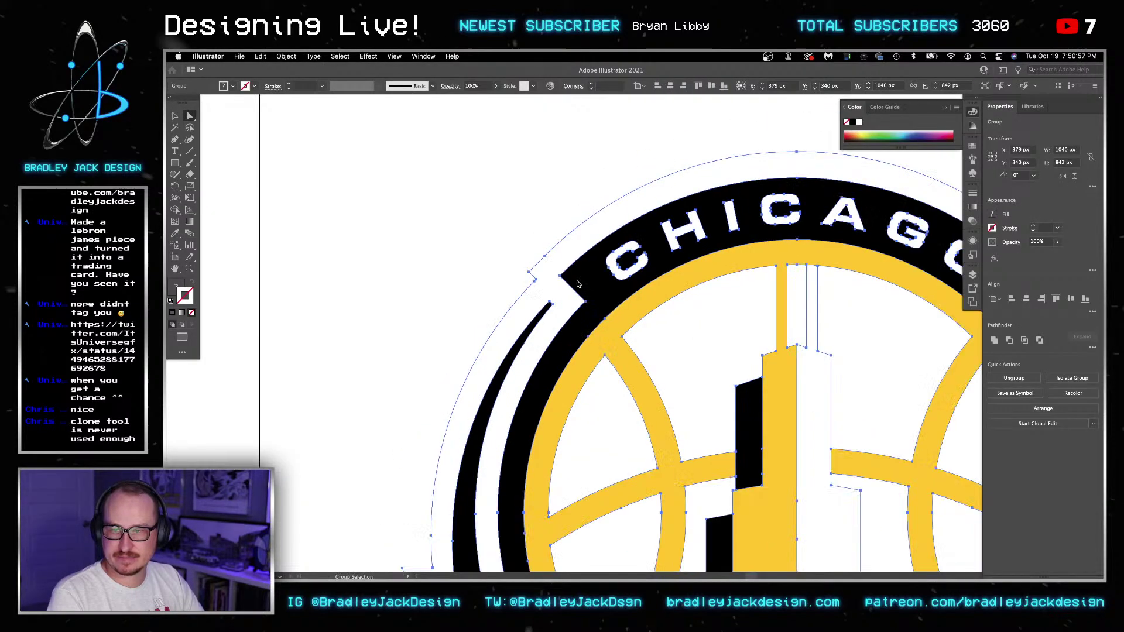
scroll(466, 216, "down", 3)
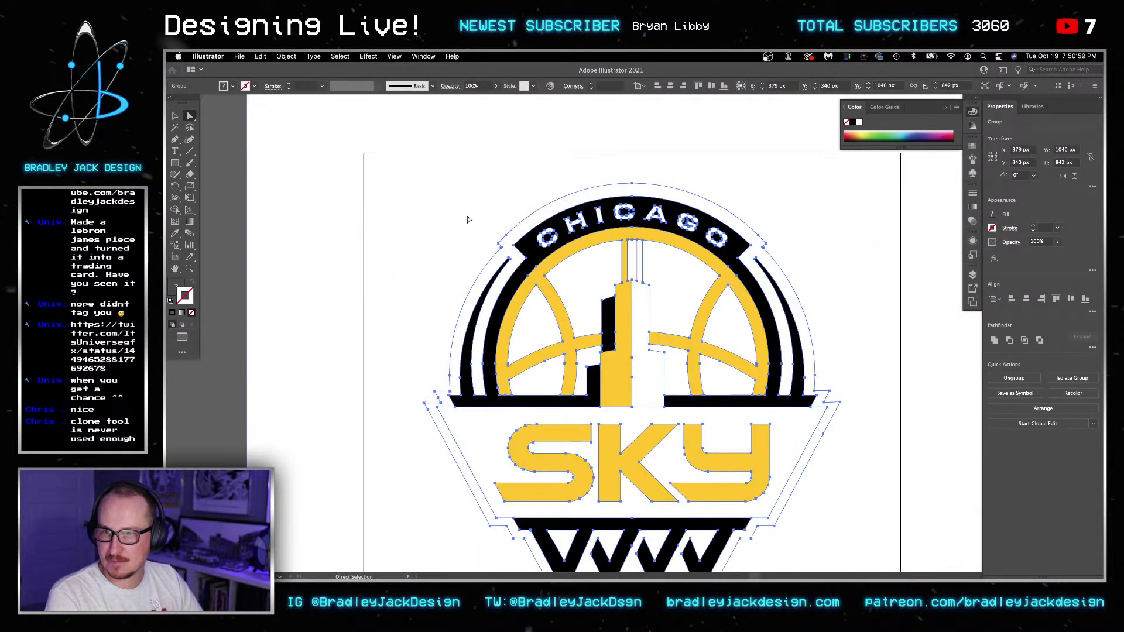
left_click(175, 211)
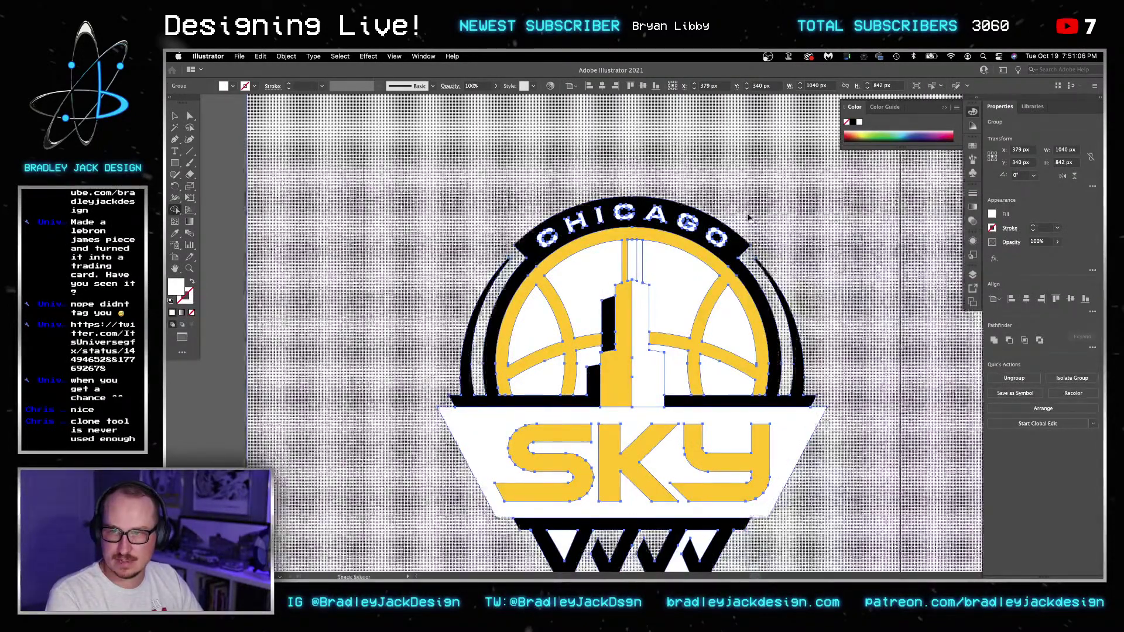
key("super+Tab")
left_click_drag(770, 251, 341, 157)
scroll(585, 219, "down", 3)
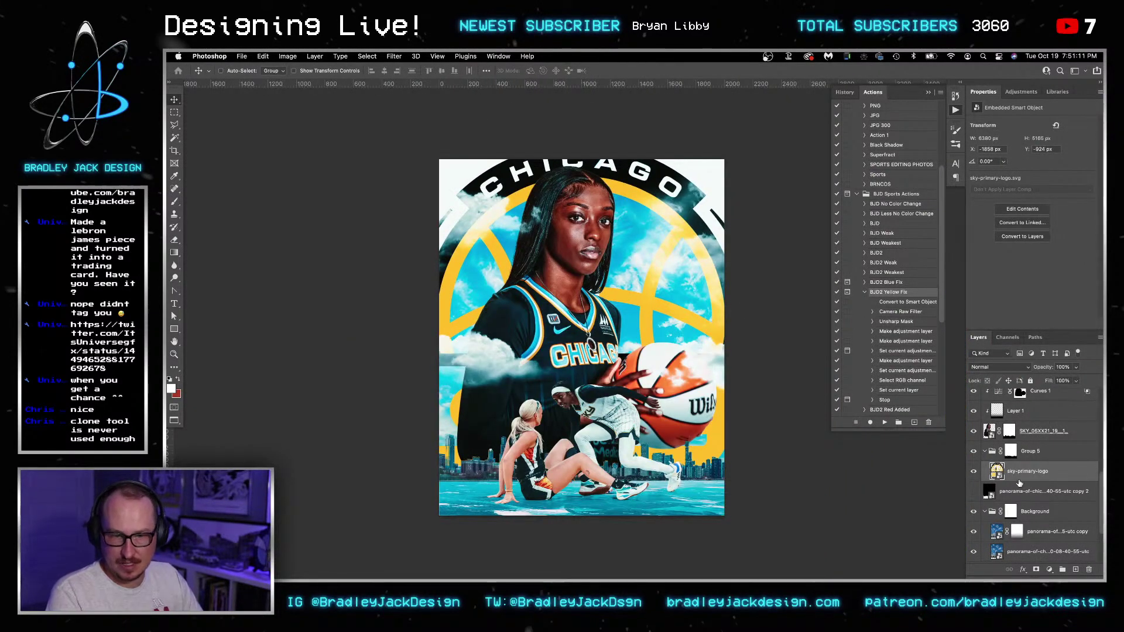
- Move the sky-primary-logo layer up to Y -941 px and shift the Group 3 clouds lower across the main player's torso
mouse_move(680, 275)
left_mouse_down()
mouse_move(680, 285)
mouse_move(674, 261)
left_mouse_up()
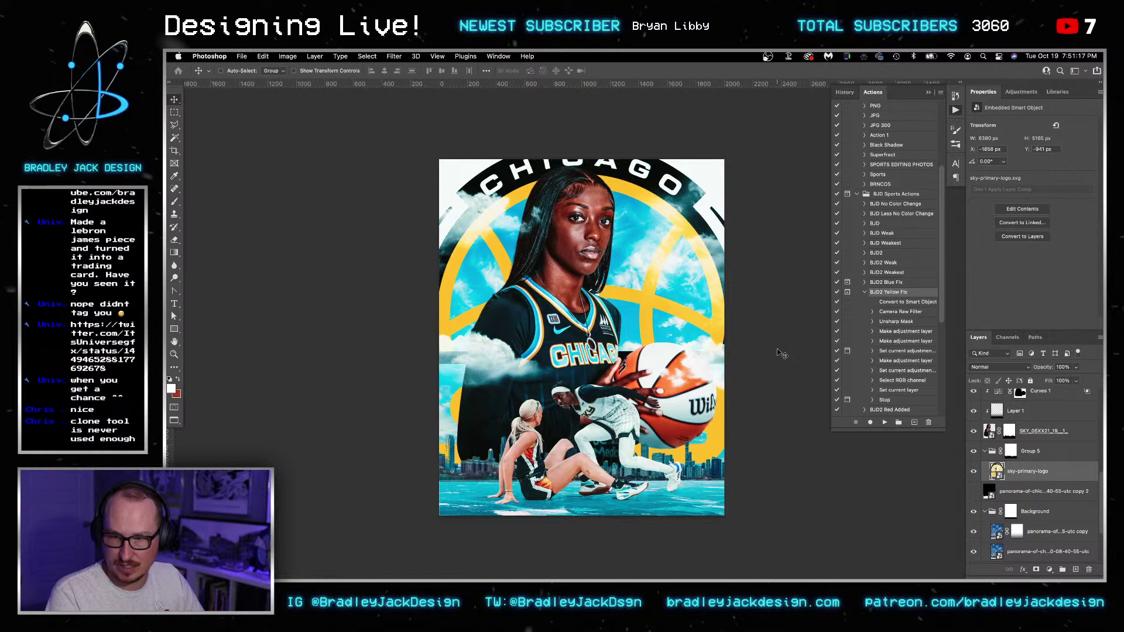
right_click(702, 355)
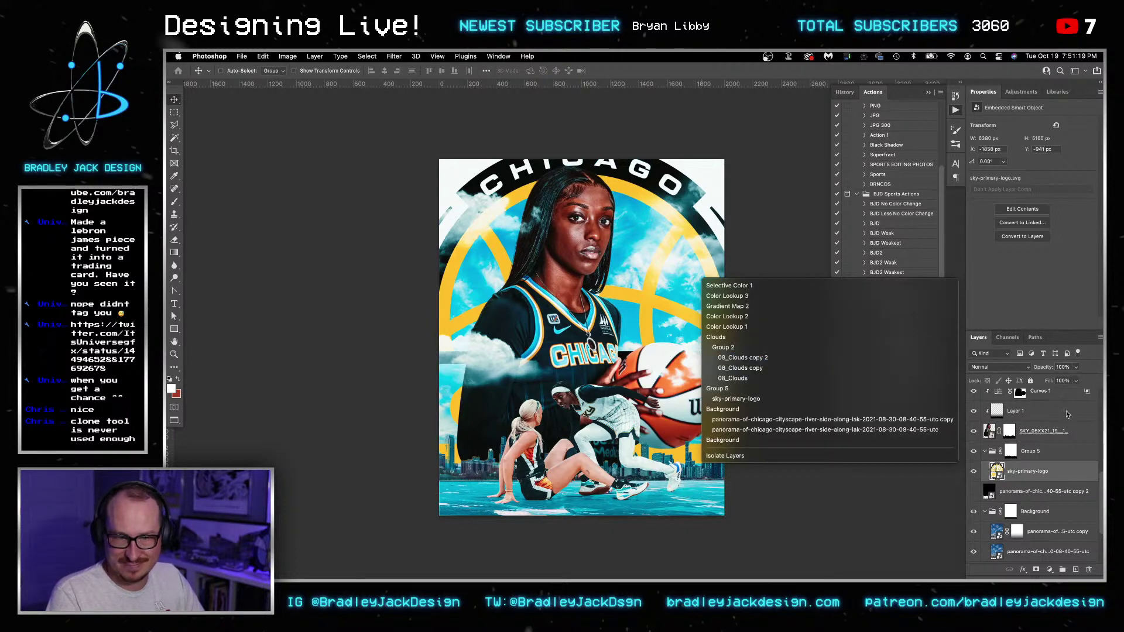
left_click(710, 358)
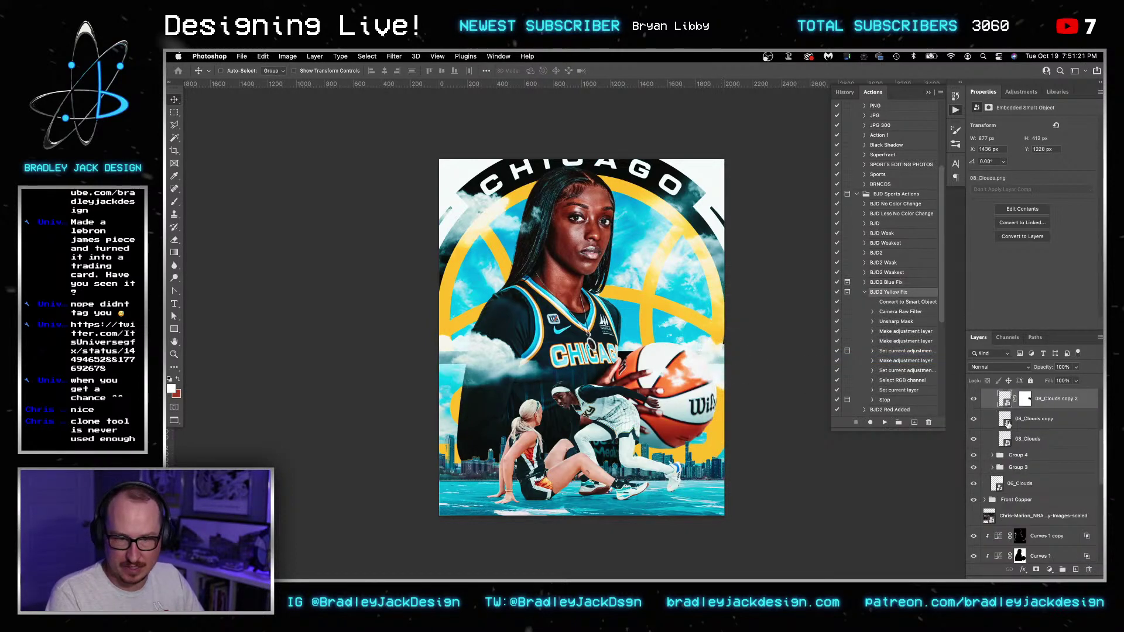
left_click(1018, 467)
left_click_drag(736, 309, 733, 346)
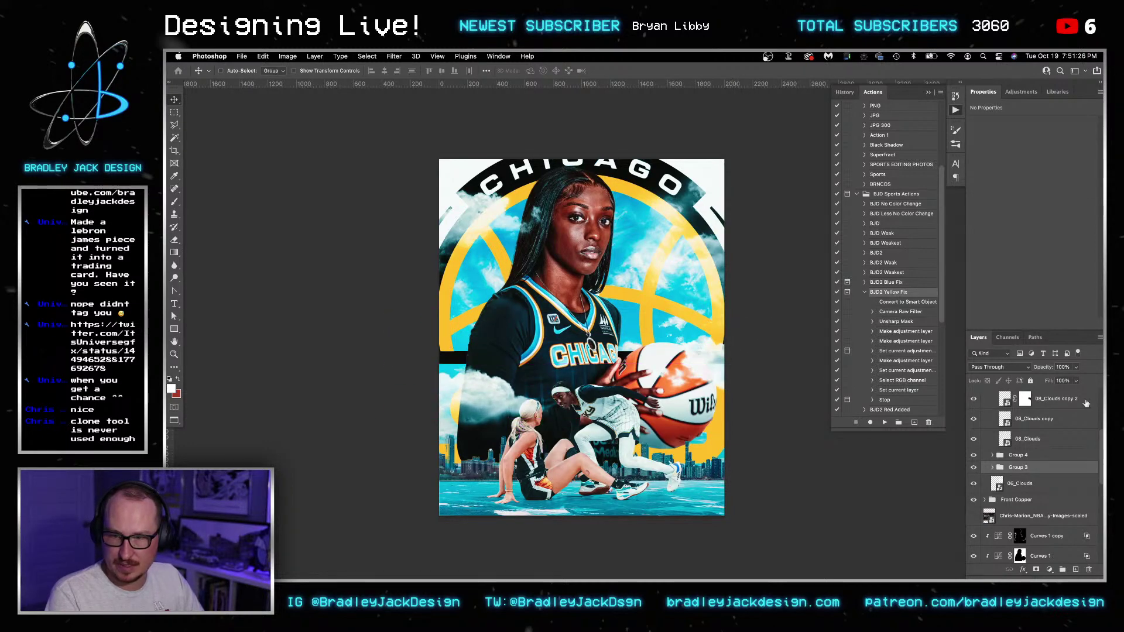
- Move the Front Copper group directly above the Clouds group and below the Color Lookup 1 layer
left_click(1024, 502)
key("super+shift+bracketright")
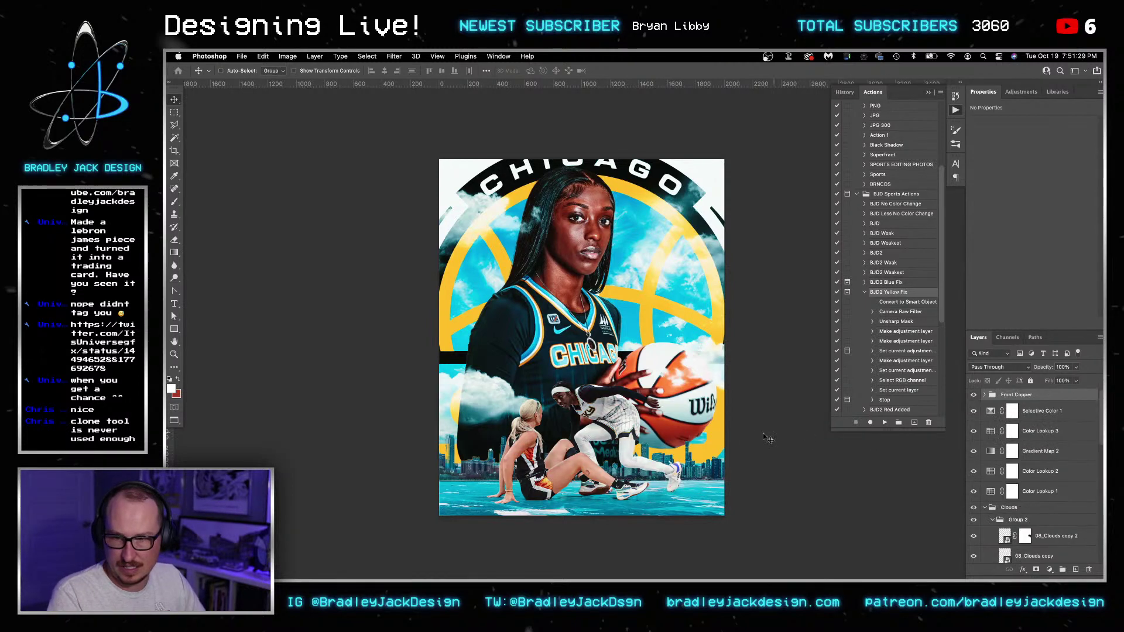
left_click_drag(1012, 398, 1016, 501)
key("z")
mouse_move(523, 411)
left_mouse_down()
mouse_move(574, 405)
mouse_move(508, 407)
left_mouse_up()
scroll(1004, 510, "down", 3)
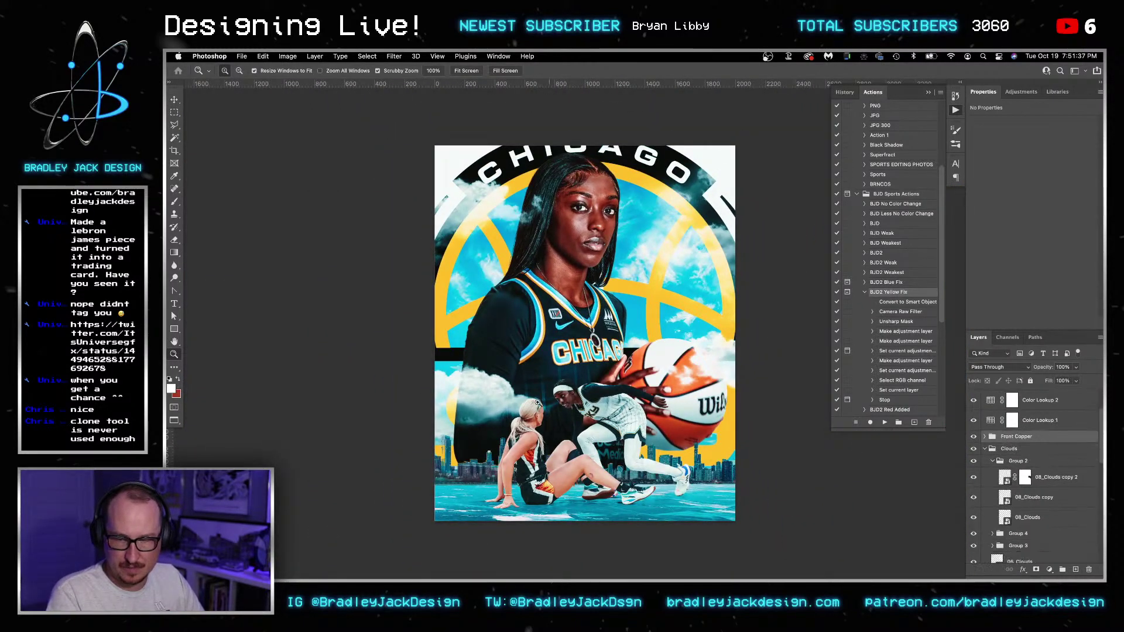
- Move the 06_Clouds layer up to Y -271 px, beside the main player's head
key("v")
right_click(686, 171)
left_click(690, 241)
left_click_drag(731, 270, 748, 255)
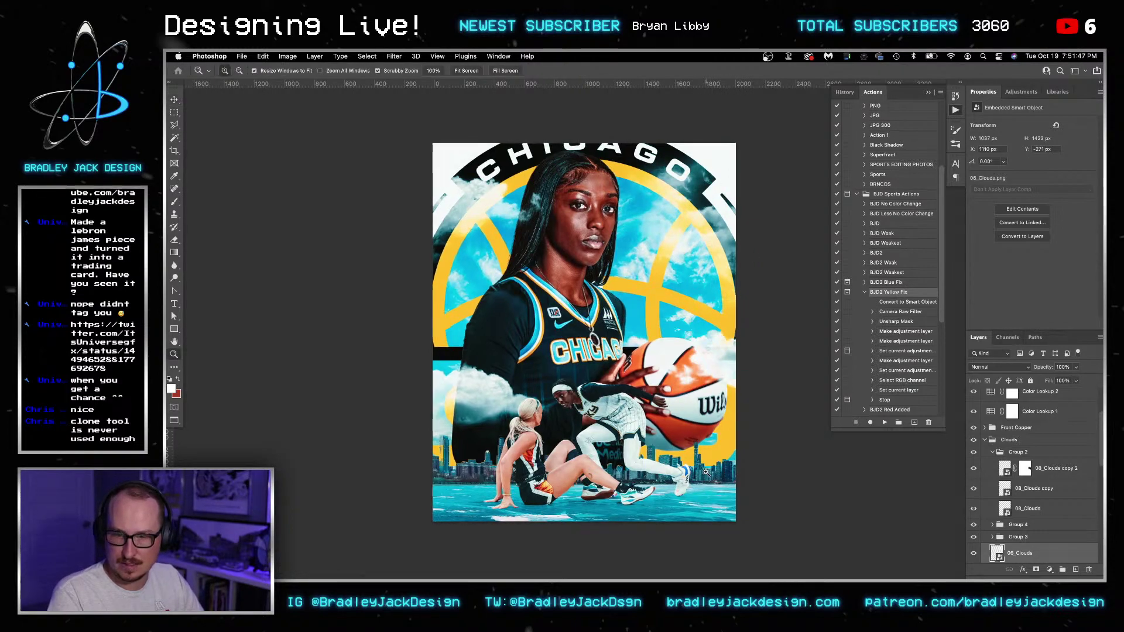
- Add a Gradient Map adjustment layer above the skyline panorama copy layer inside the Background group
scroll(723, 486, "up", 10)
scroll(720, 476, "down", 10)
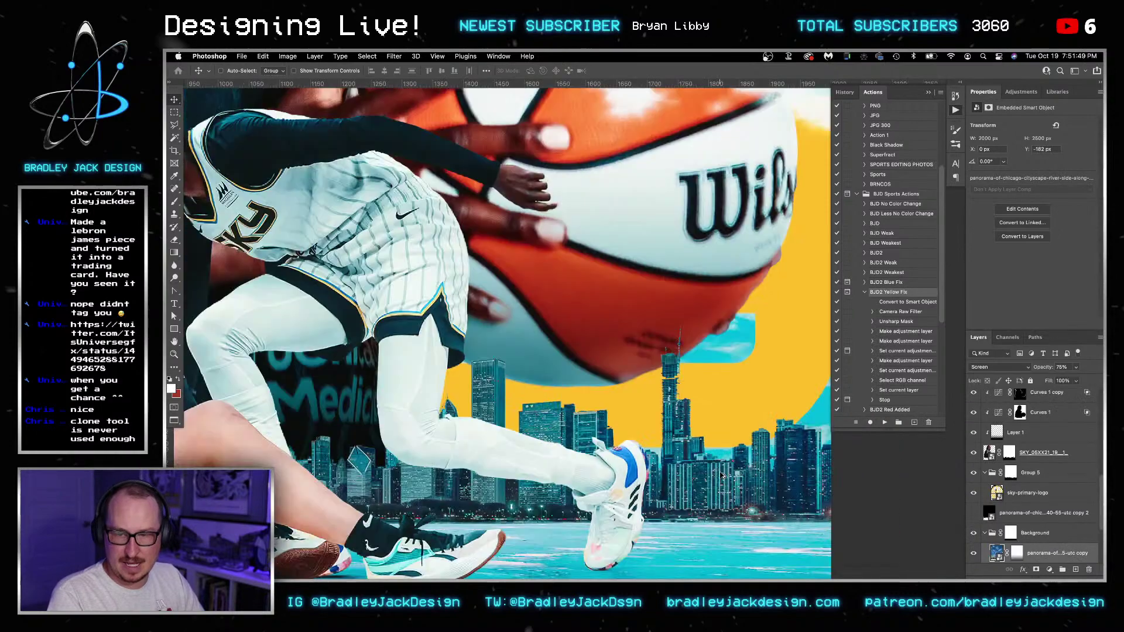
left_click(1035, 538)
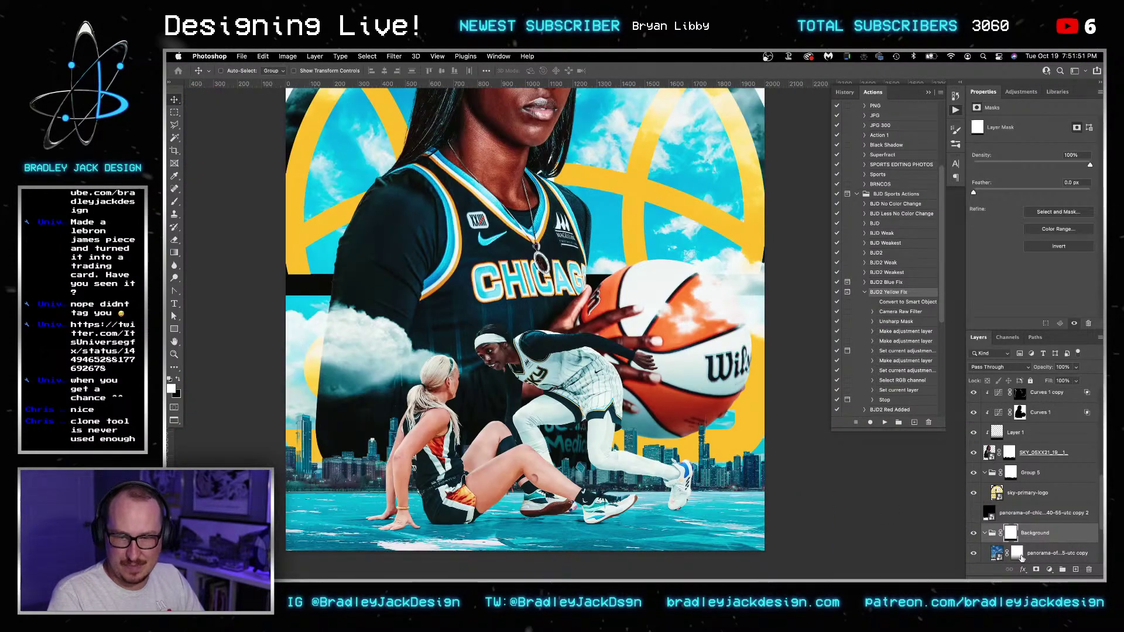
left_click(1031, 554)
left_click(1021, 92)
left_click(1042, 140)
- Apply the Black, White preset from the Basics gradients to the Gradient Map 3 layer
left_click(1030, 127)
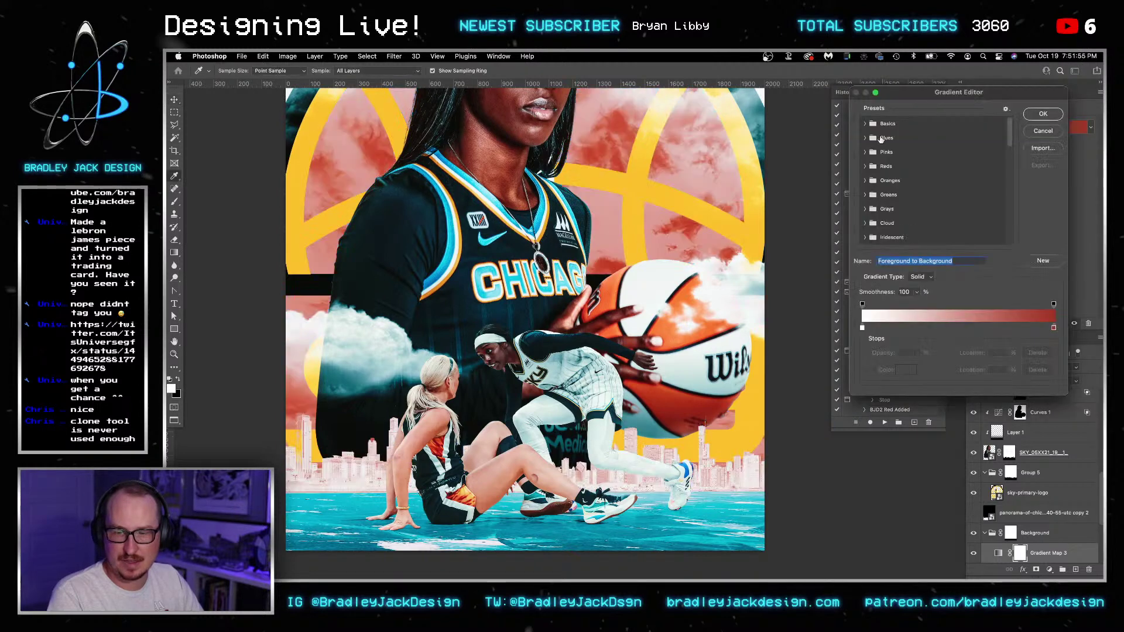
left_click(868, 125)
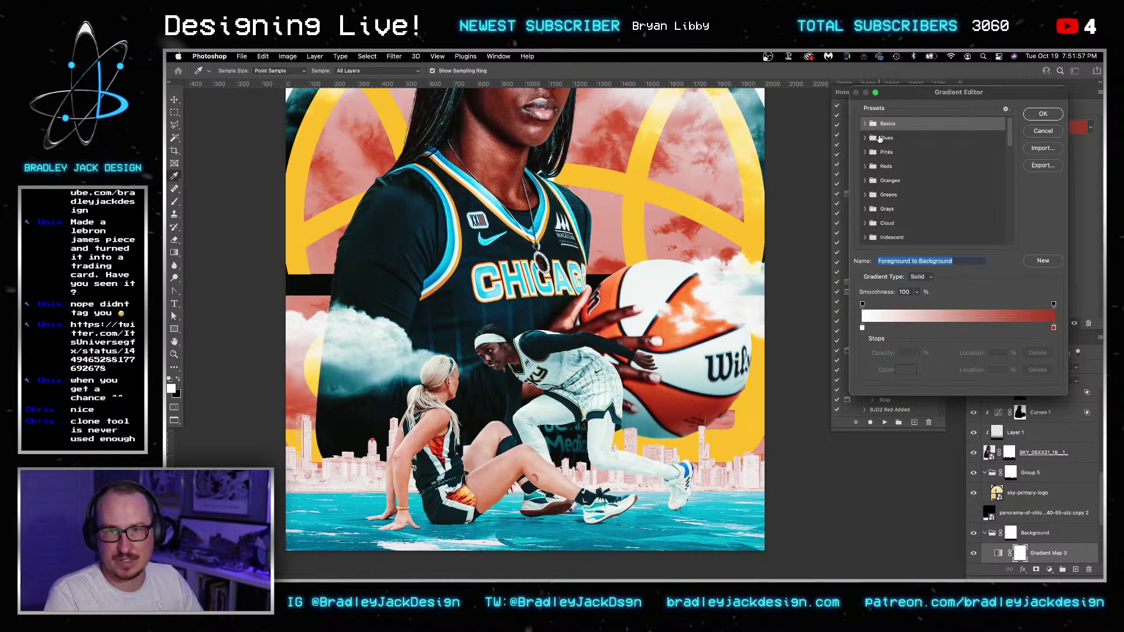
left_click(864, 123)
left_click(913, 142)
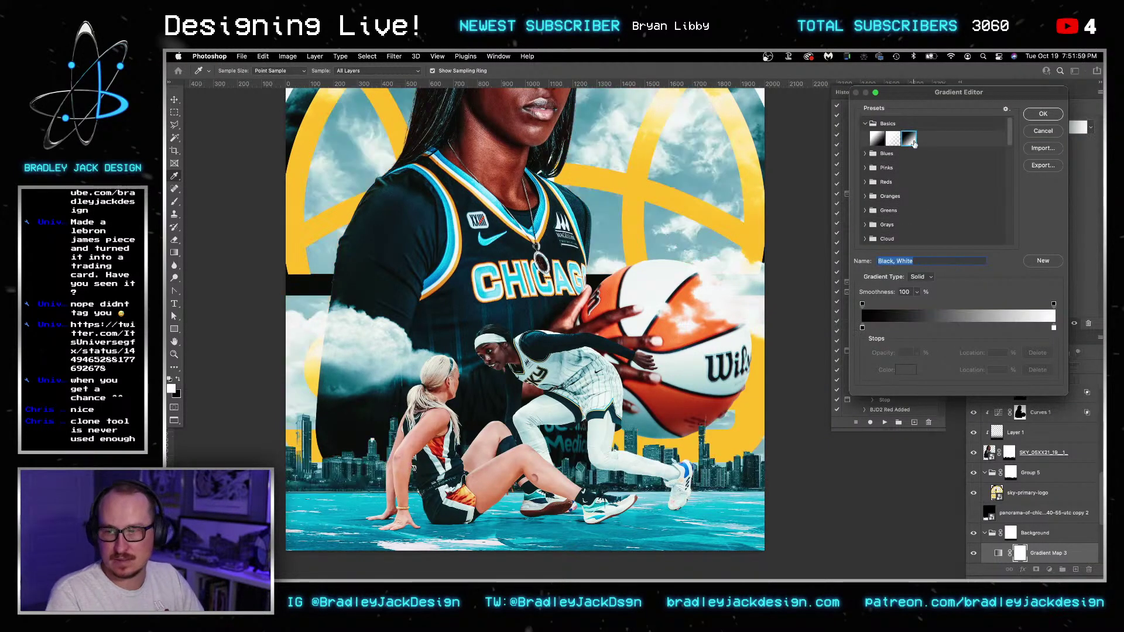
key("Return")
left_click(1004, 130)
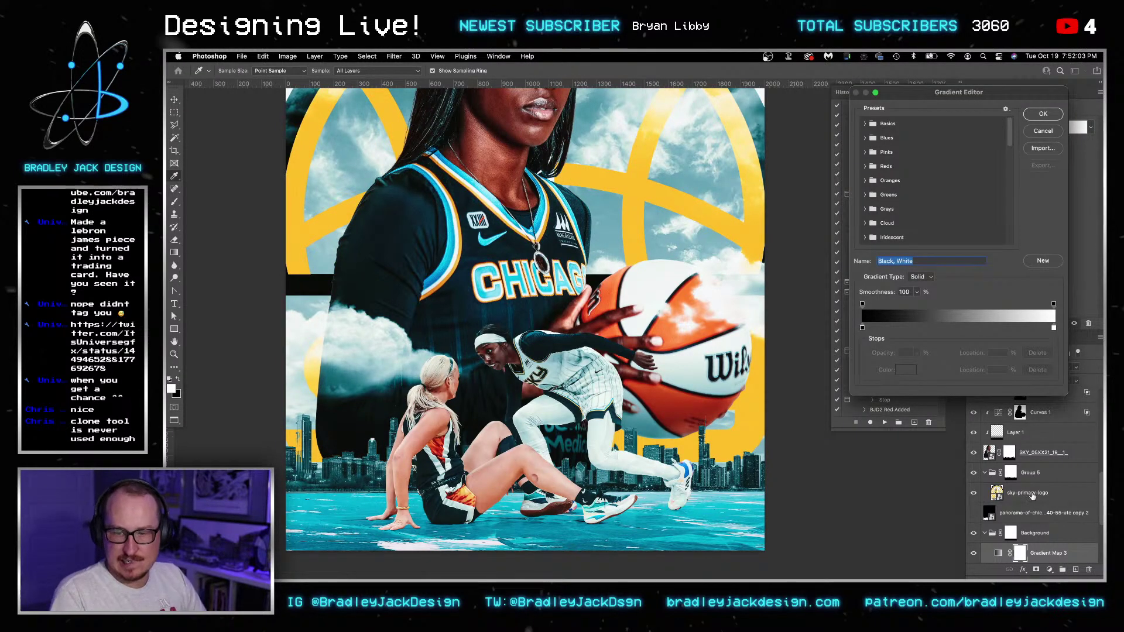
key("Return")
- Try the Gradient Map 3 layer directly below Color Lookup 1 and above the Front Copper group
scroll(1028, 491, "down", 1)
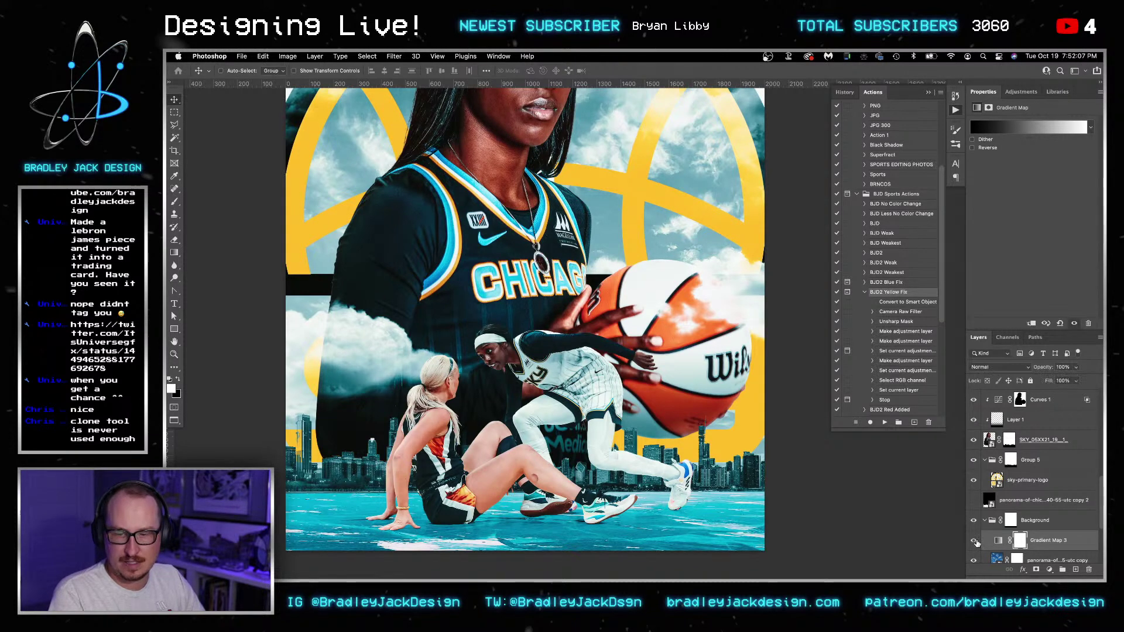
left_click_drag(1035, 546, 1036, 515)
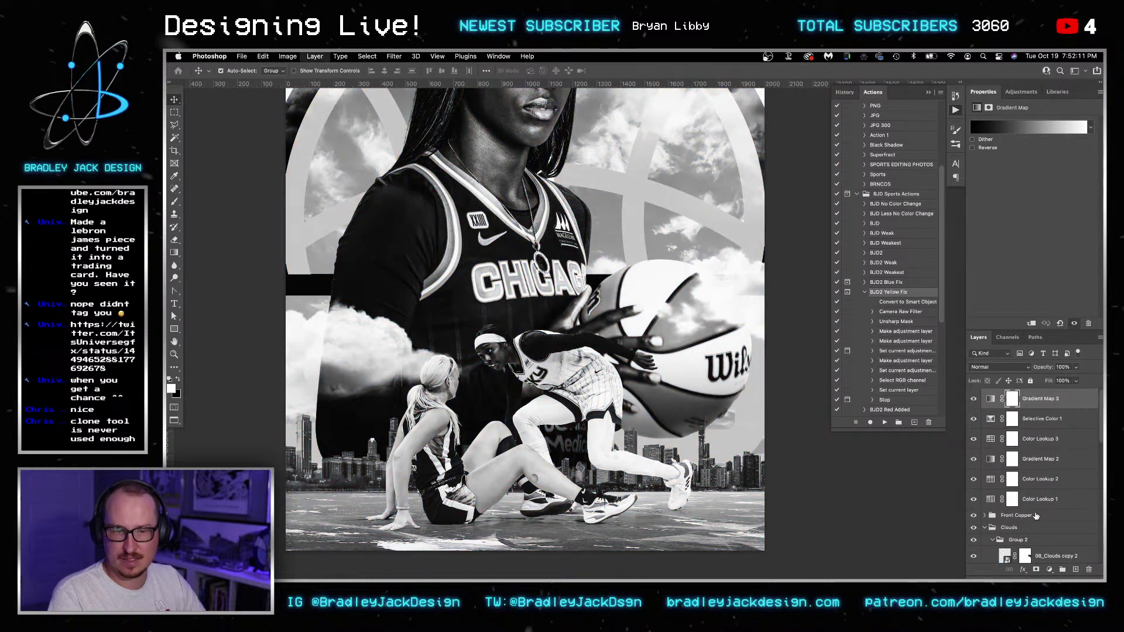
key("super+bracketleft")
key("super+bracketleft")
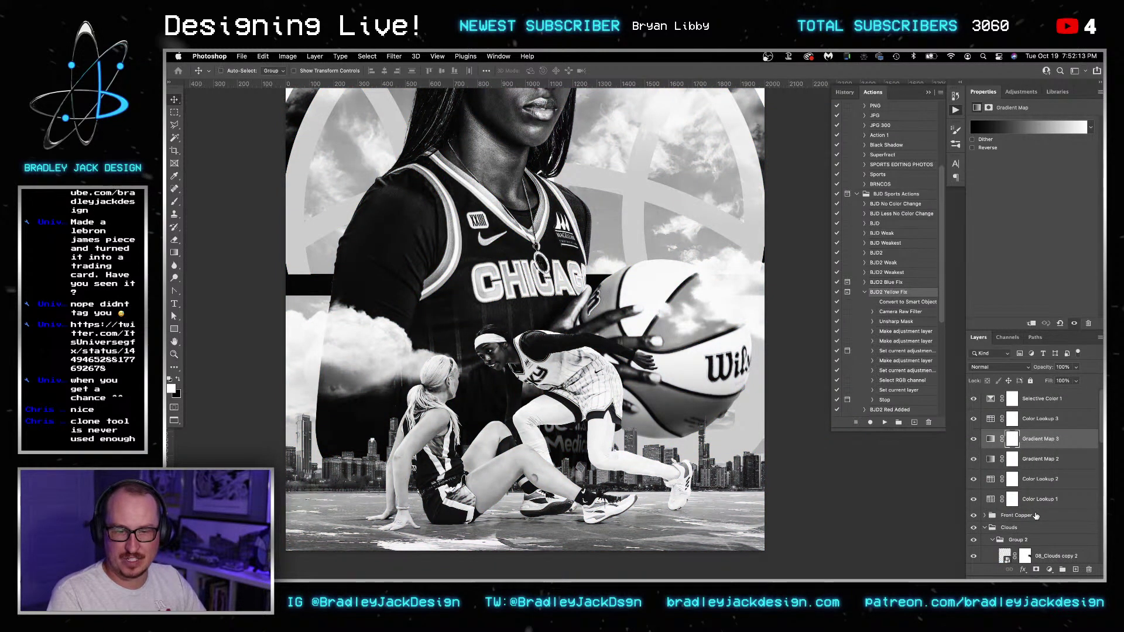
key("ctrl+[")
key("ctrl+[")
key("ctrl+[")
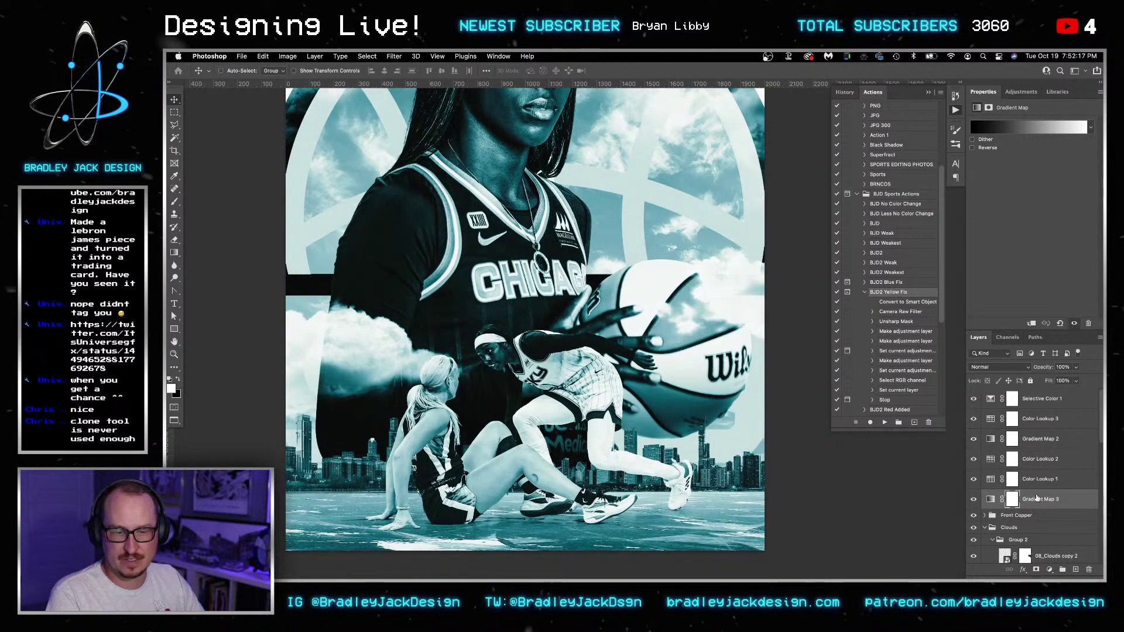
- Hide the Color Lookup 1 layer to check its tint on the black-and-white image, and reselect Gradient Map 3
left_click(1032, 480)
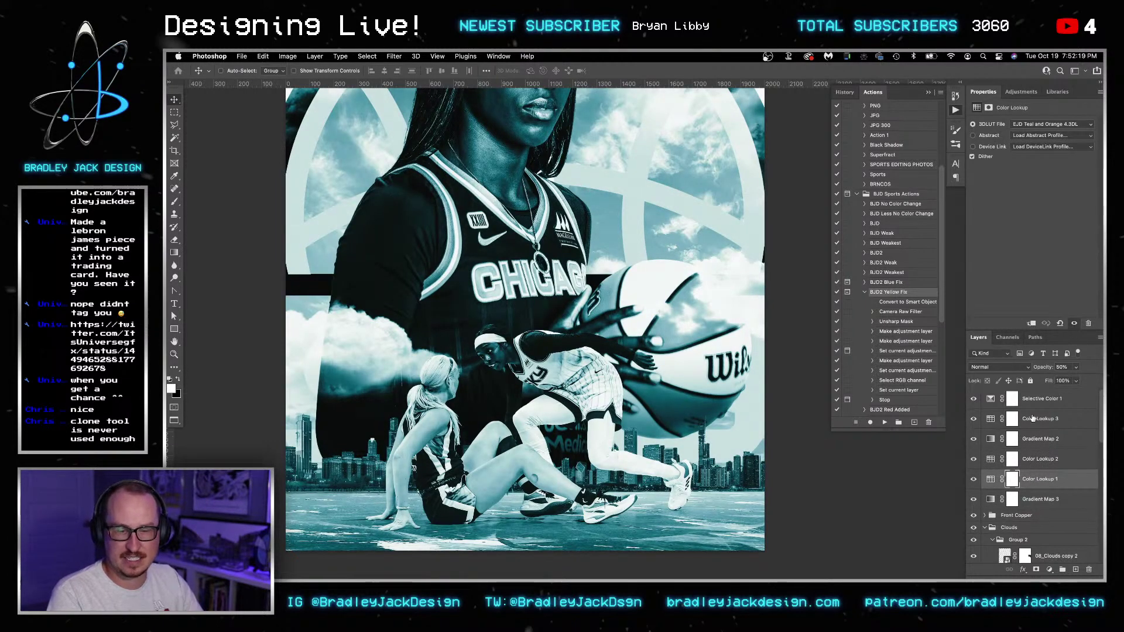
left_click(974, 478)
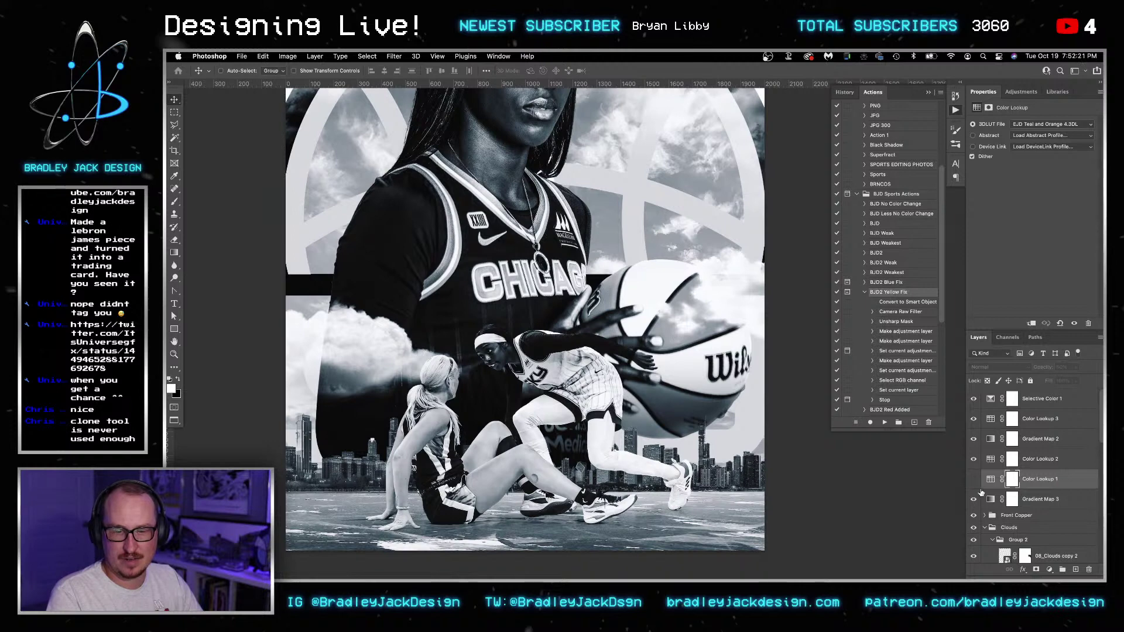
left_click(1036, 498)
scroll(1036, 481, "down", 1)
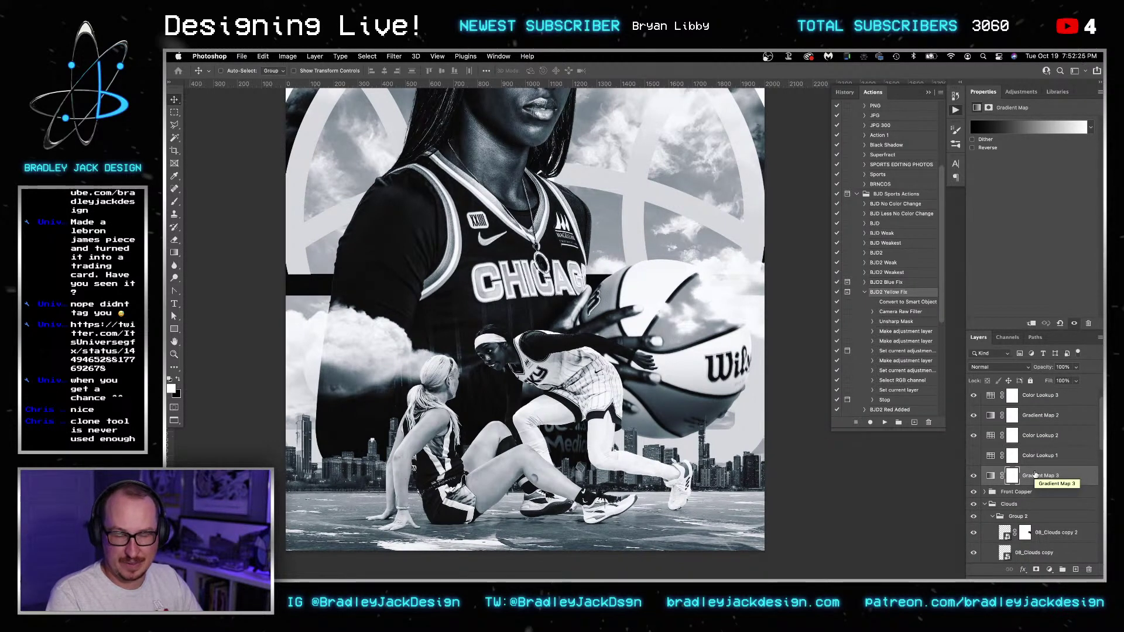
- Bring Gradient Map 3 to the front of the layer stack and load the Group 5 mask as a selection
key("super+shift+bracketright")
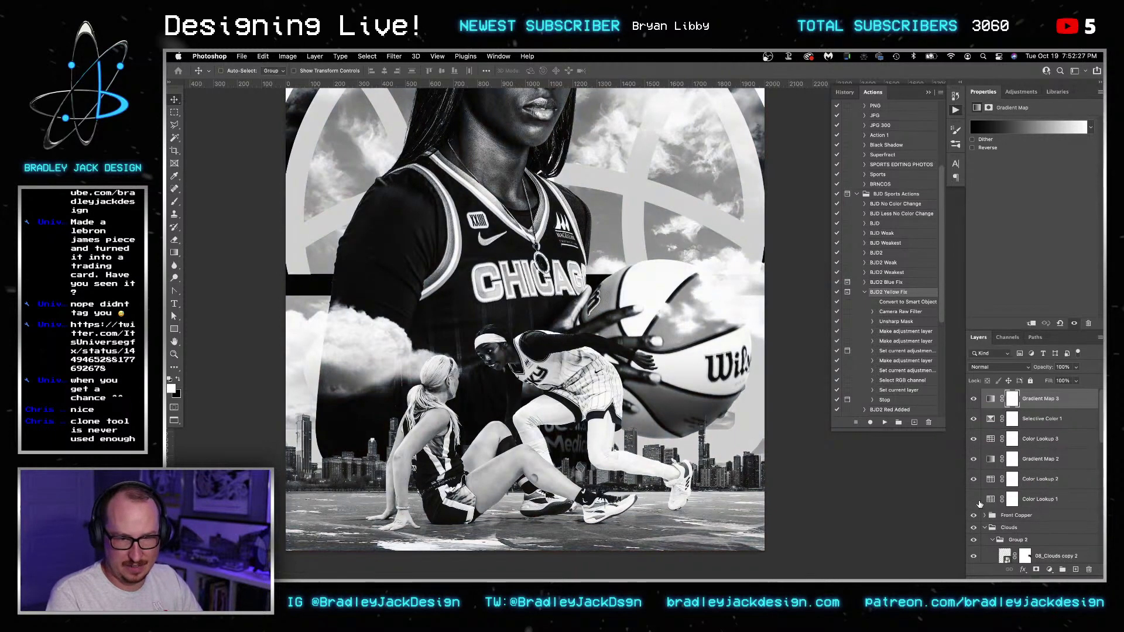
scroll(1029, 465, "down", 5)
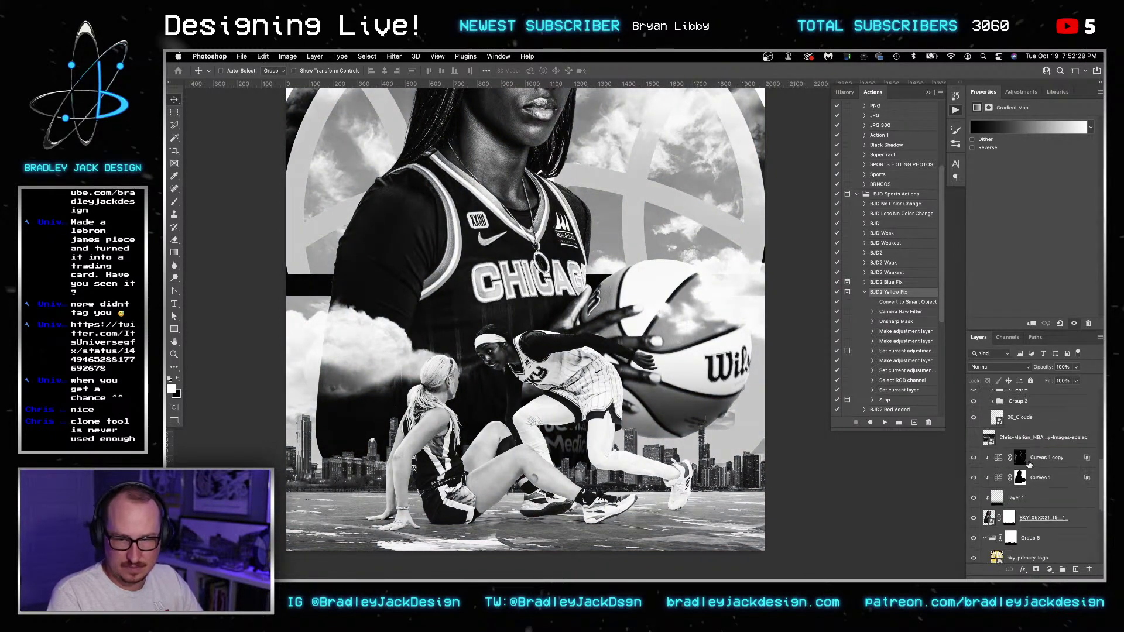
scroll(1029, 466, "down", 3)
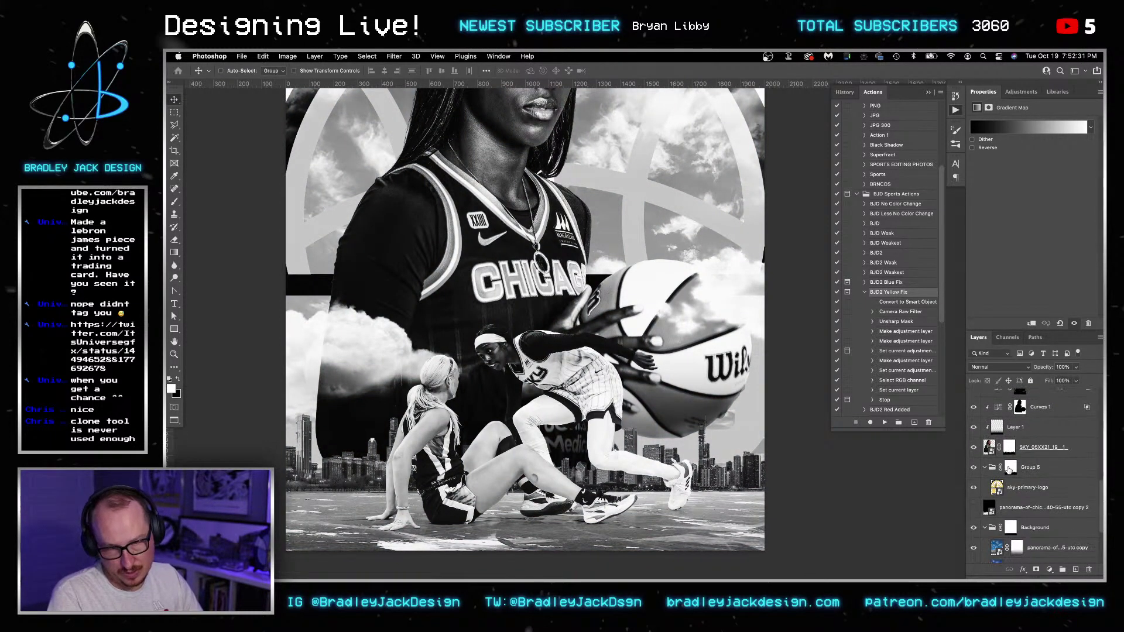
left_click(1017, 472, "super")
scroll(1017, 472, "up", 8)
- Delete the extra vector mask from Gradient Map 3, invert its layer mask within the selected area above the skyline, and deselect
left_click(1033, 399)
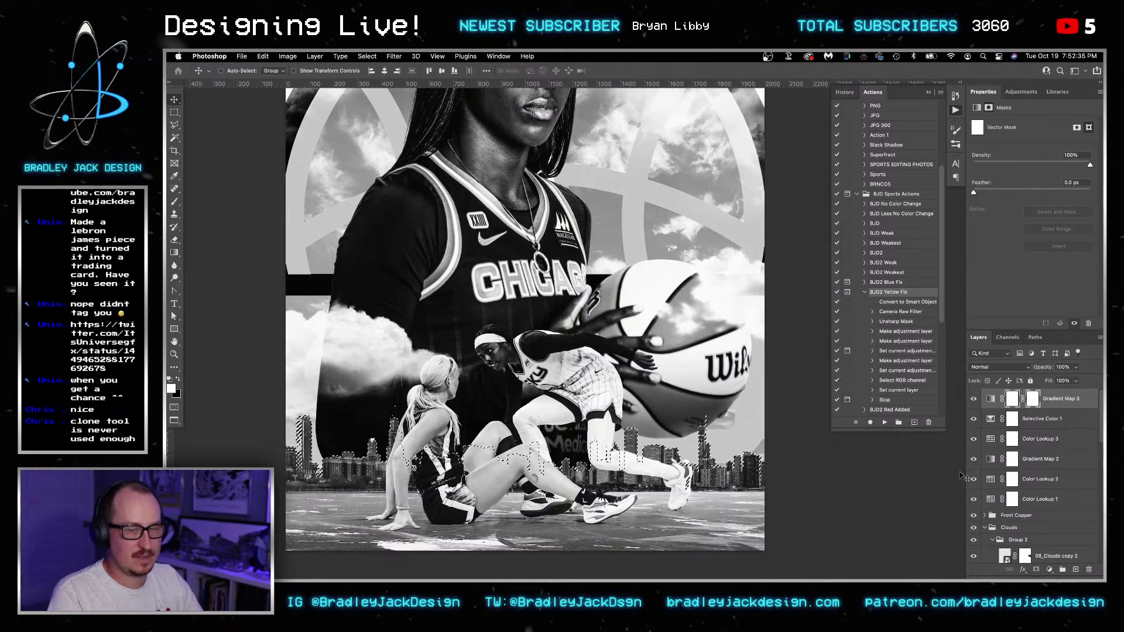
right_click(1031, 399)
left_click(1019, 419)
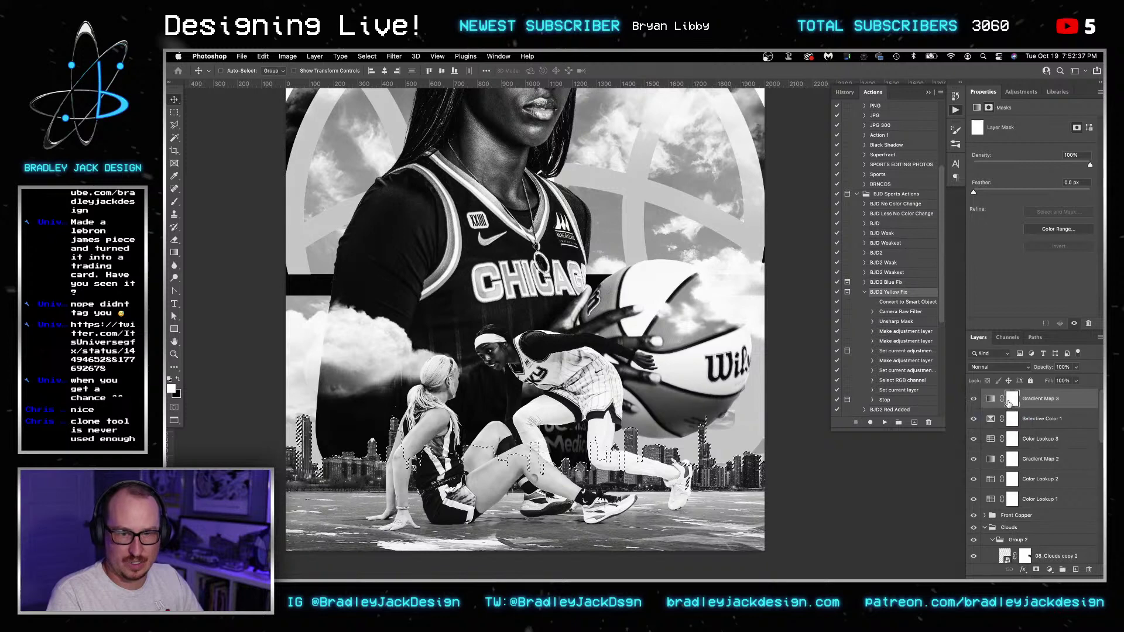
key("c")
key("ctrl+i")
key("ctrl+d")
key("v")
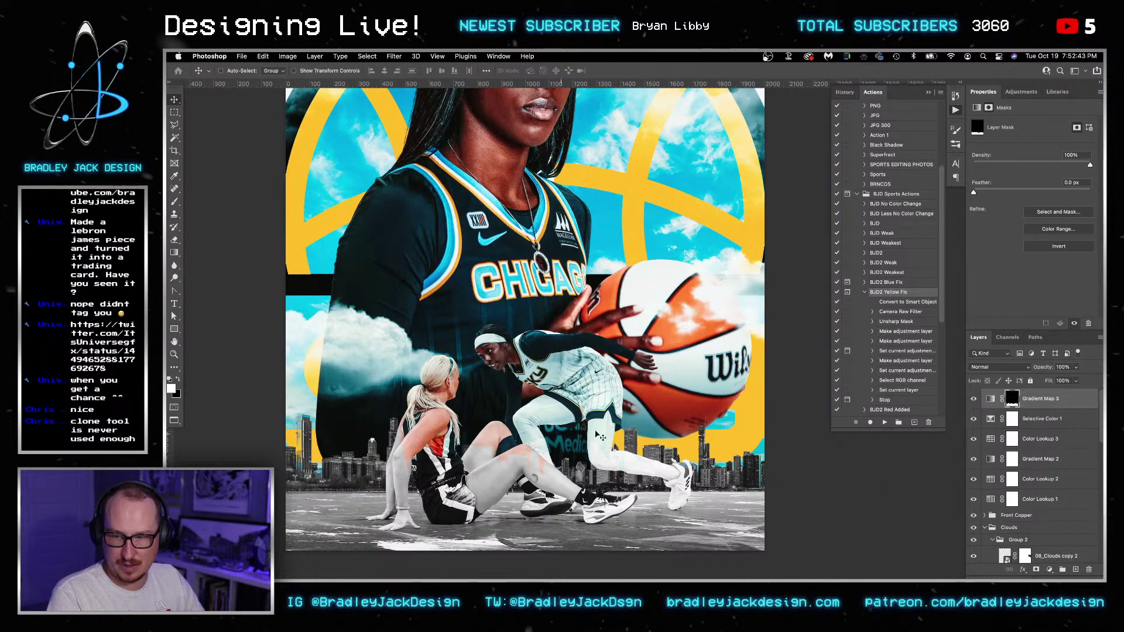
- Mask Gradient Map 3 off the water with a black fill, using the inverted Background group mask as the selection
scroll(1016, 506, "down", 10)
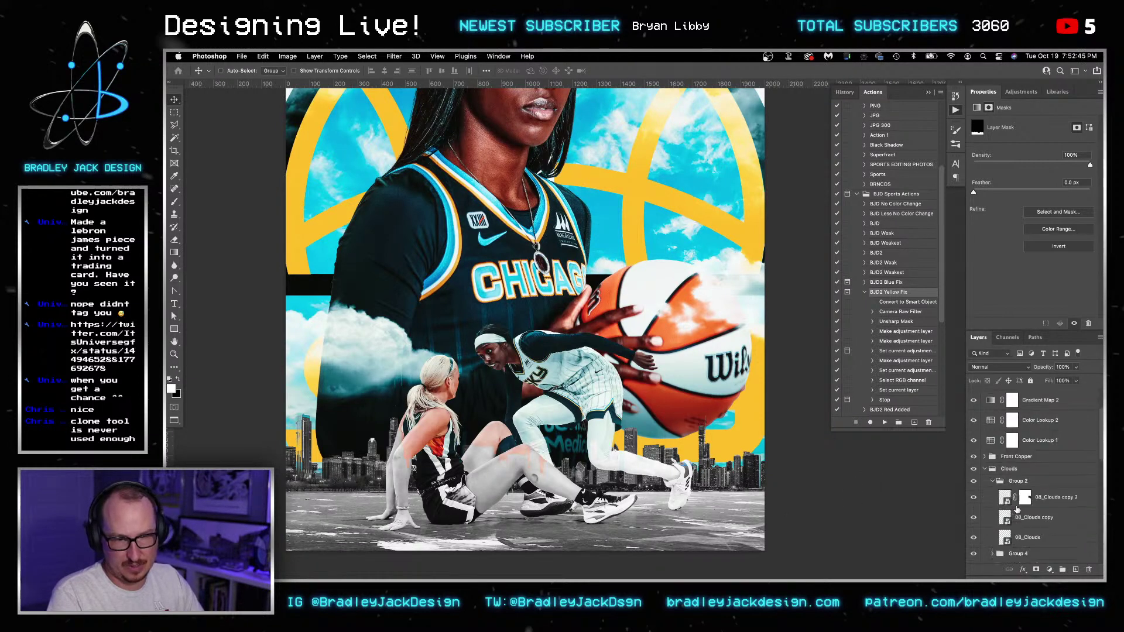
scroll(1014, 507, "down", 4)
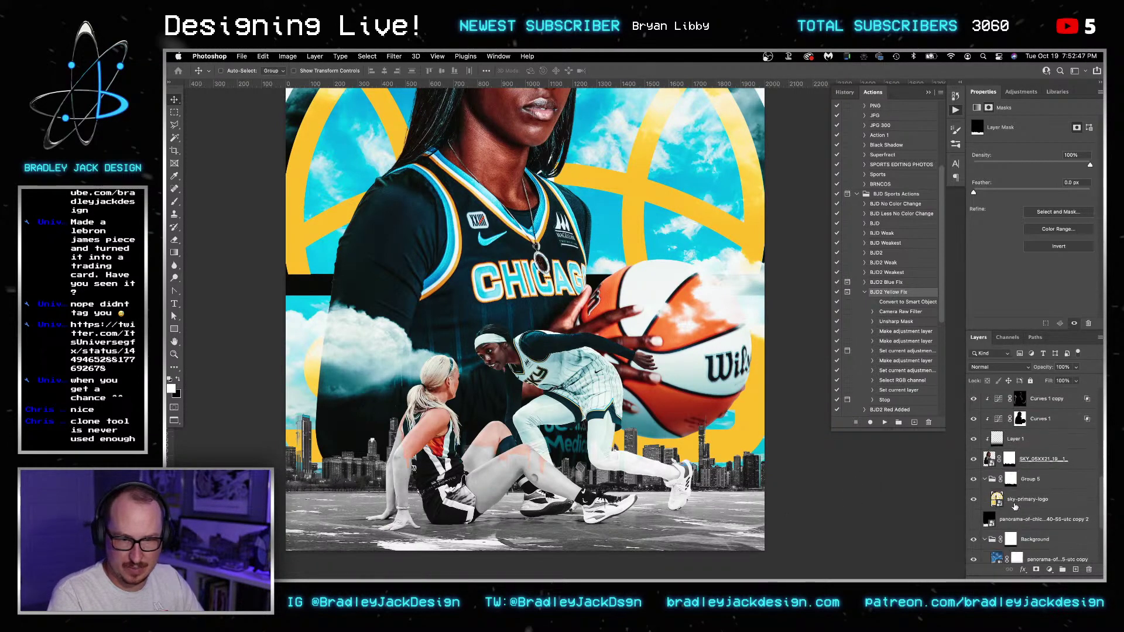
left_click(1011, 505, "ctrl")
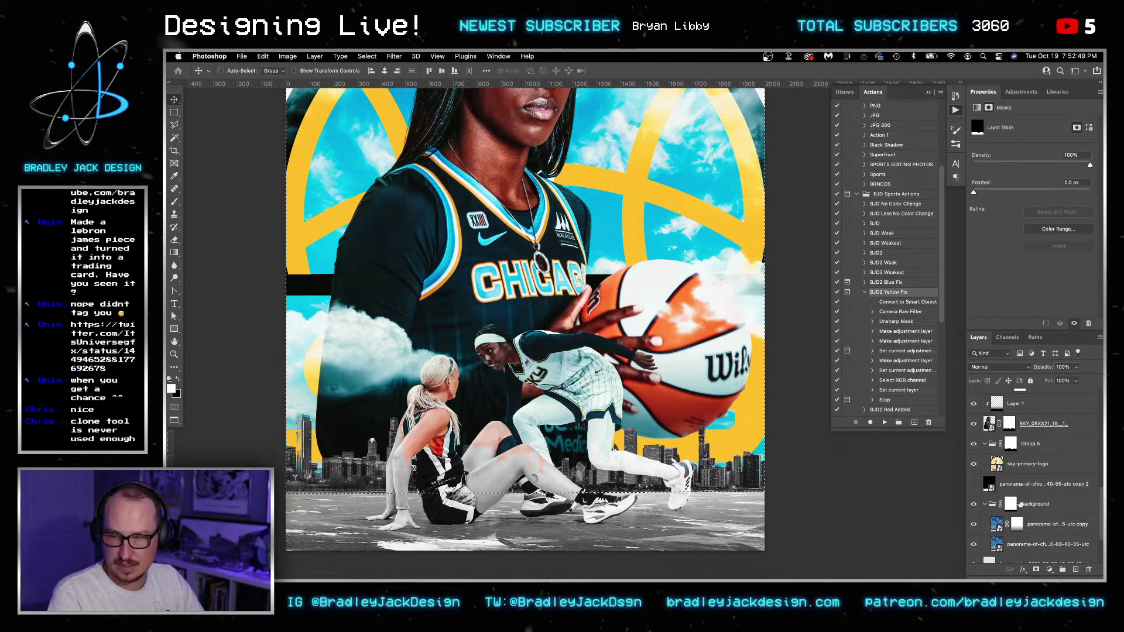
scroll(1030, 480, "up", 14)
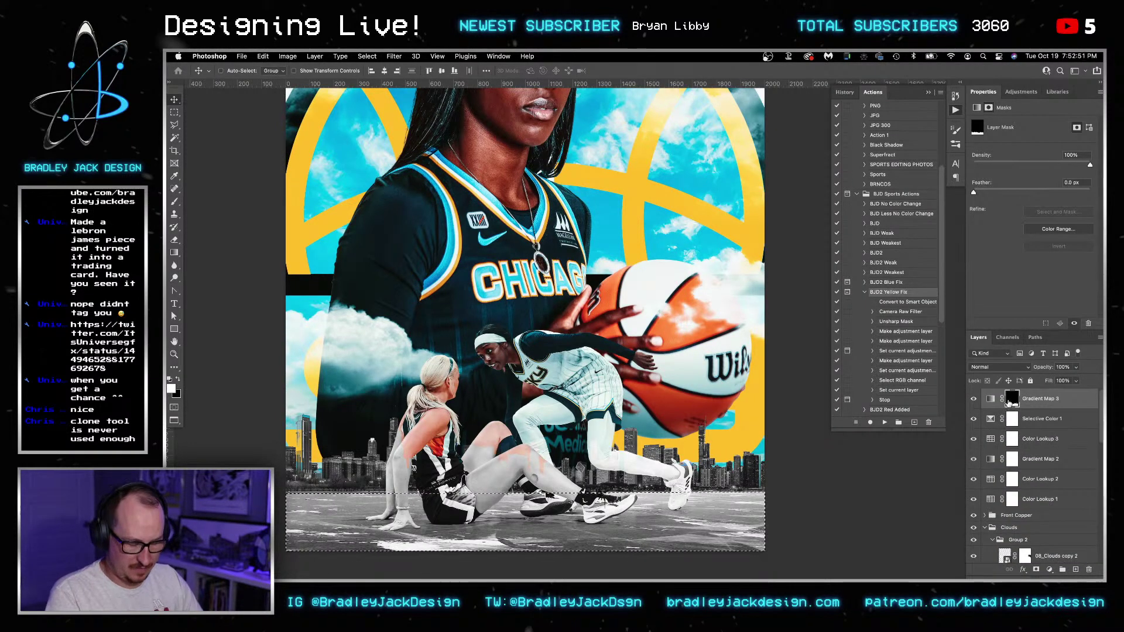
key("x")
key("alt+BackSpace")
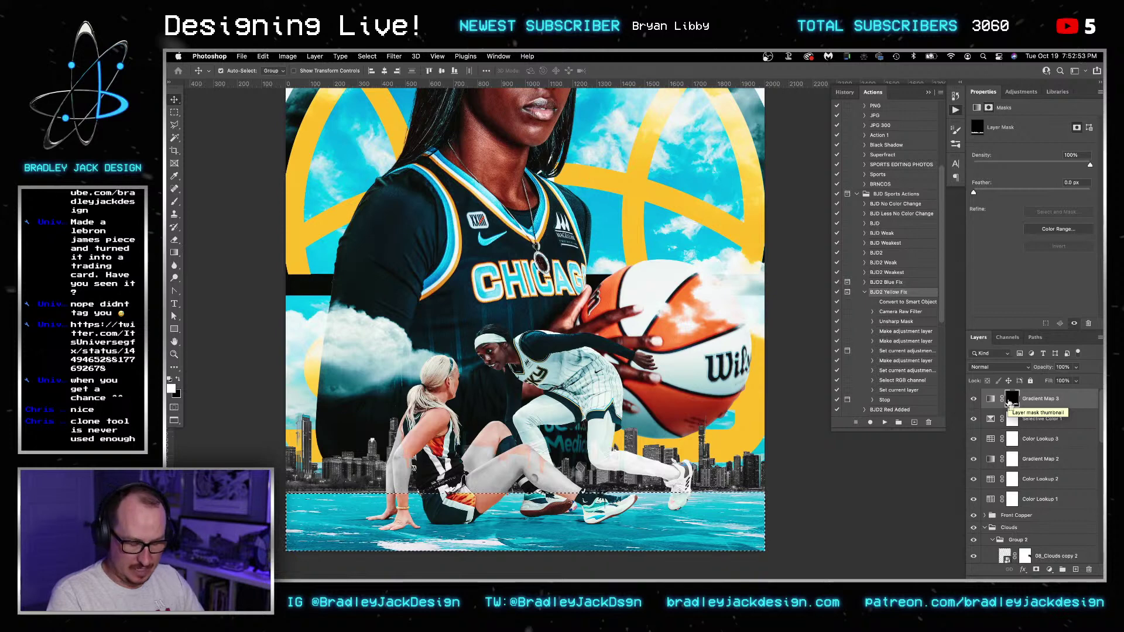
key("ctrl+d")
- Mask Gradient Map 3 off the two foreground players with a black fill, using the Front Copper group's usa_today copy layer as the selection
left_click(985, 515)
left_click(997, 531, "super")
left_click(1012, 398)
key("ctrl+BackSpace")
key("super+d")
key("z")
left_click_drag(660, 431, 591, 431)
left_click_drag(724, 422, 713, 436)
key("v")
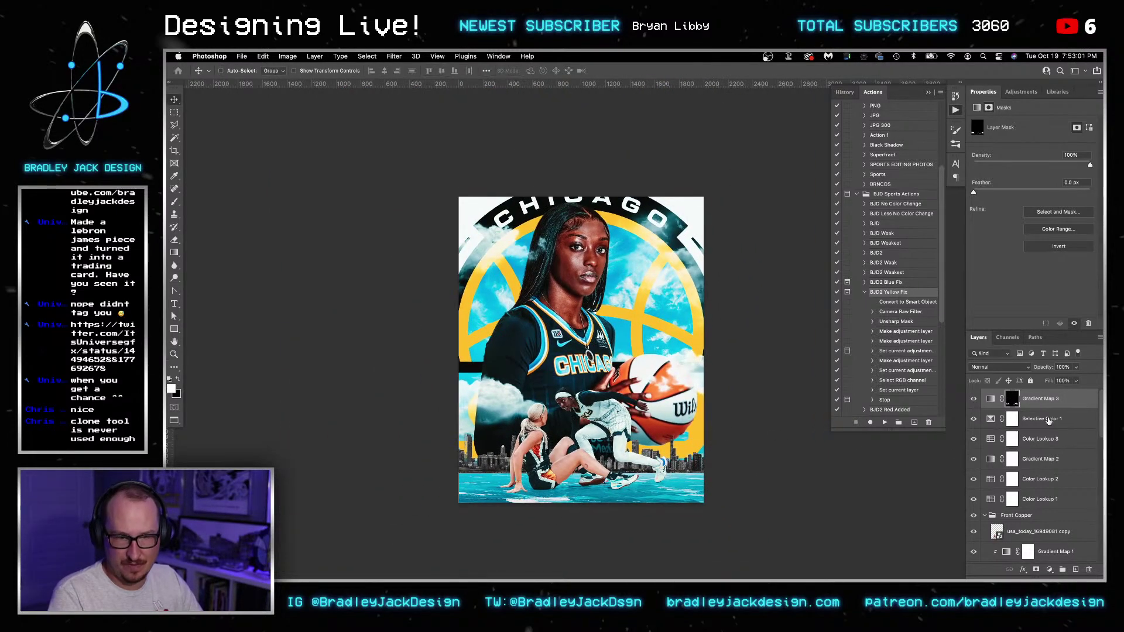
- Edit the Gradient Map 3 gradient by moving its white color stop to 63%
left_click(992, 400)
left_click(1030, 127)
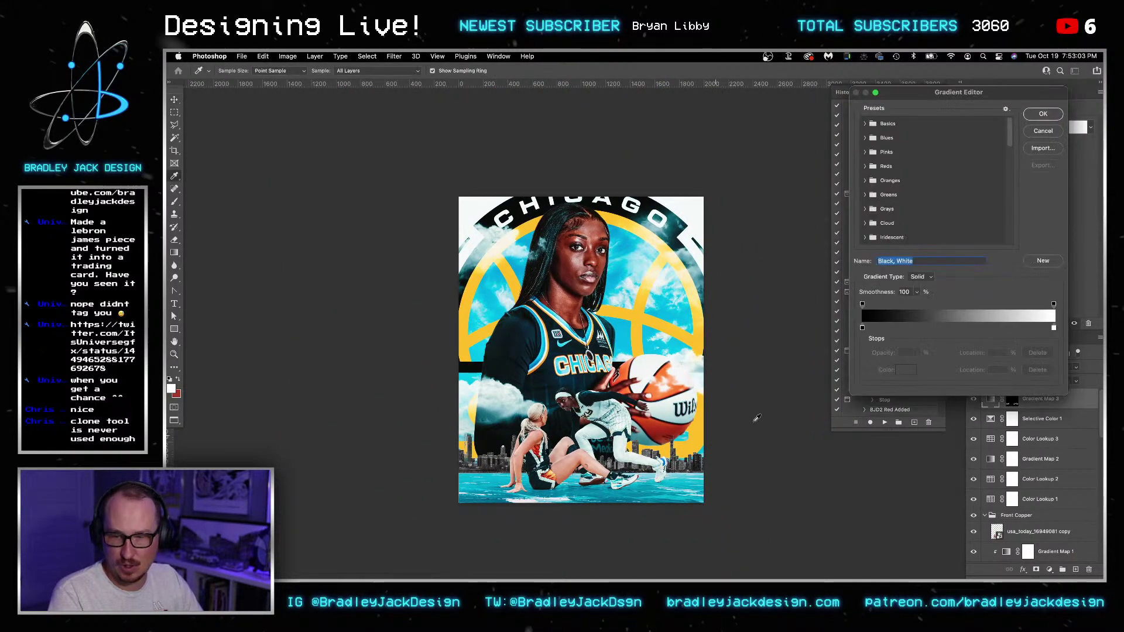
left_click_drag(1053, 330, 983, 329)
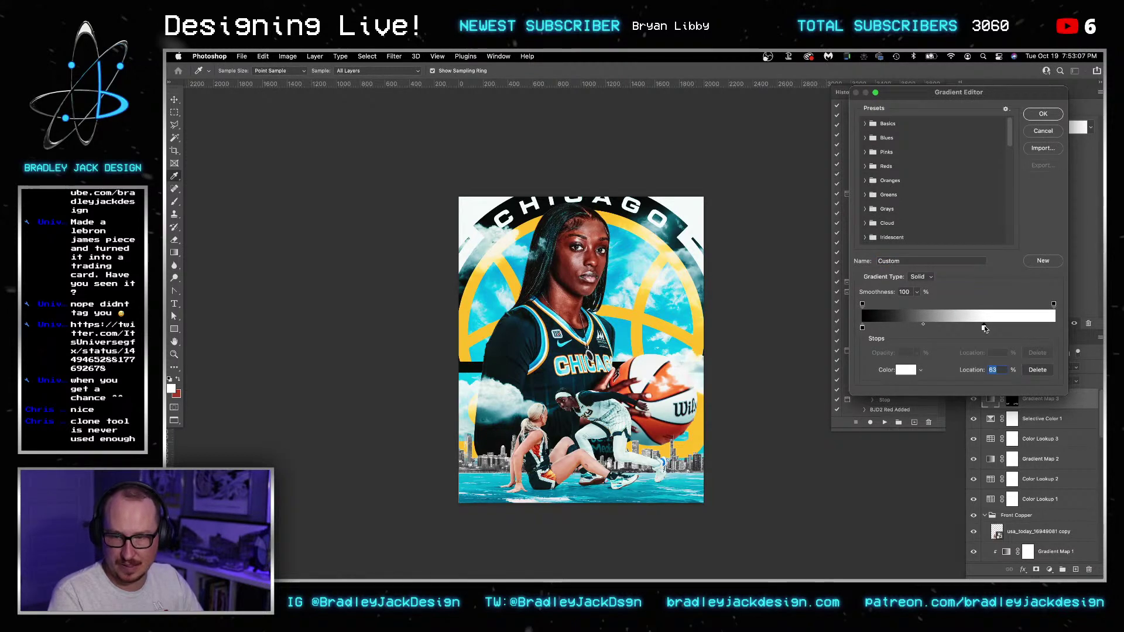
- Add a color stop at 23% to the gradient and set it to the Chicago Sky yellow, FFCD00, from the team color page in Safari
left_click(906, 328)
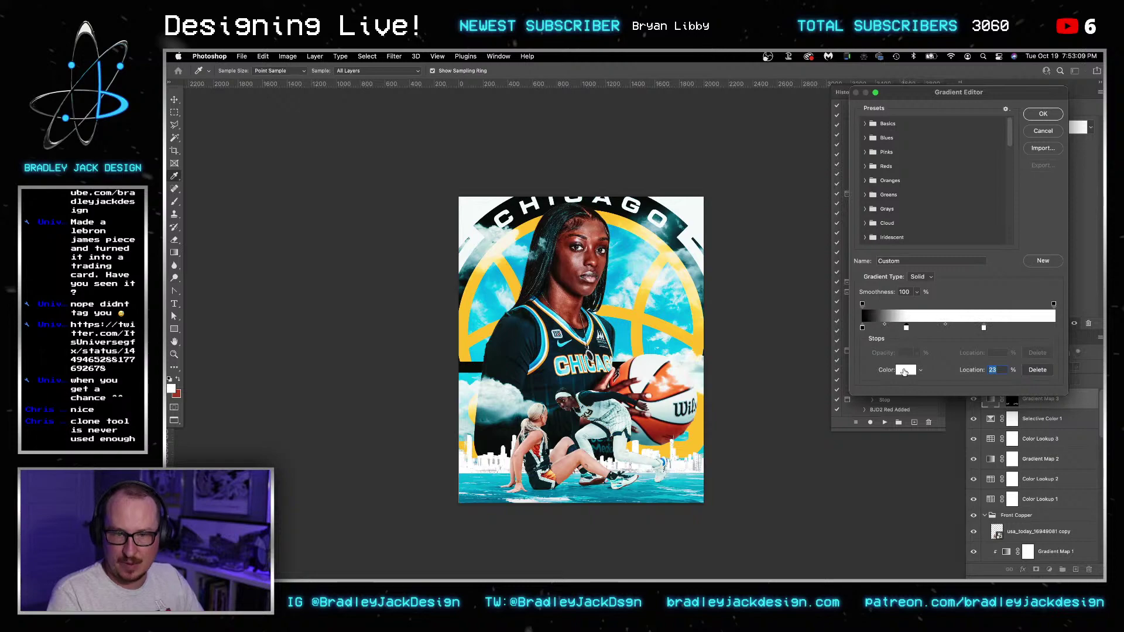
left_click(906, 369)
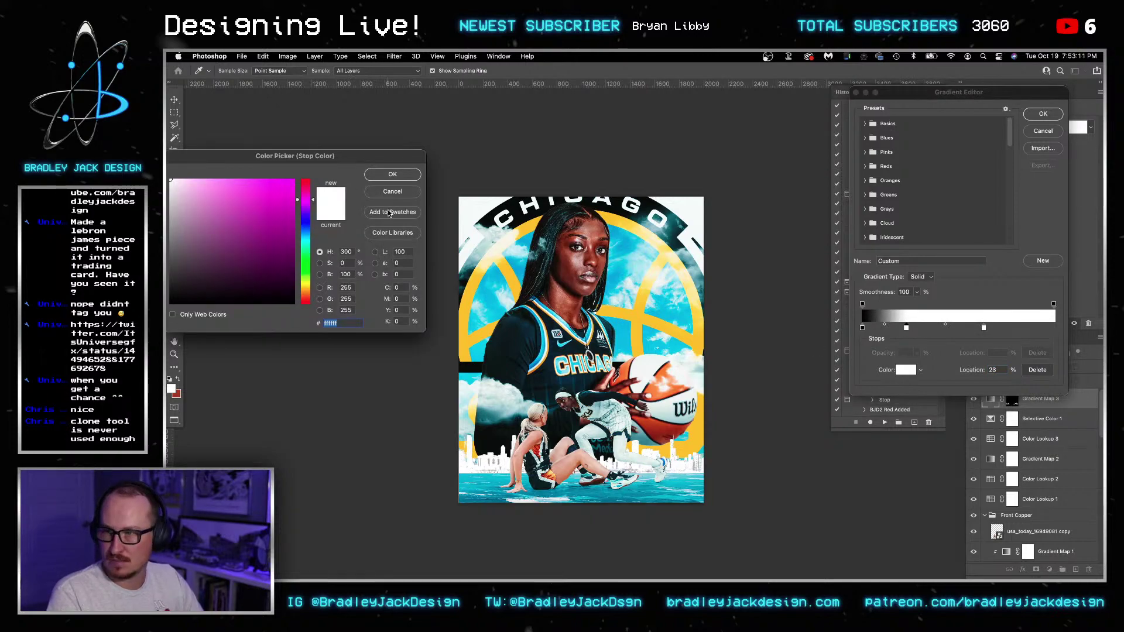
key("super+Tab")
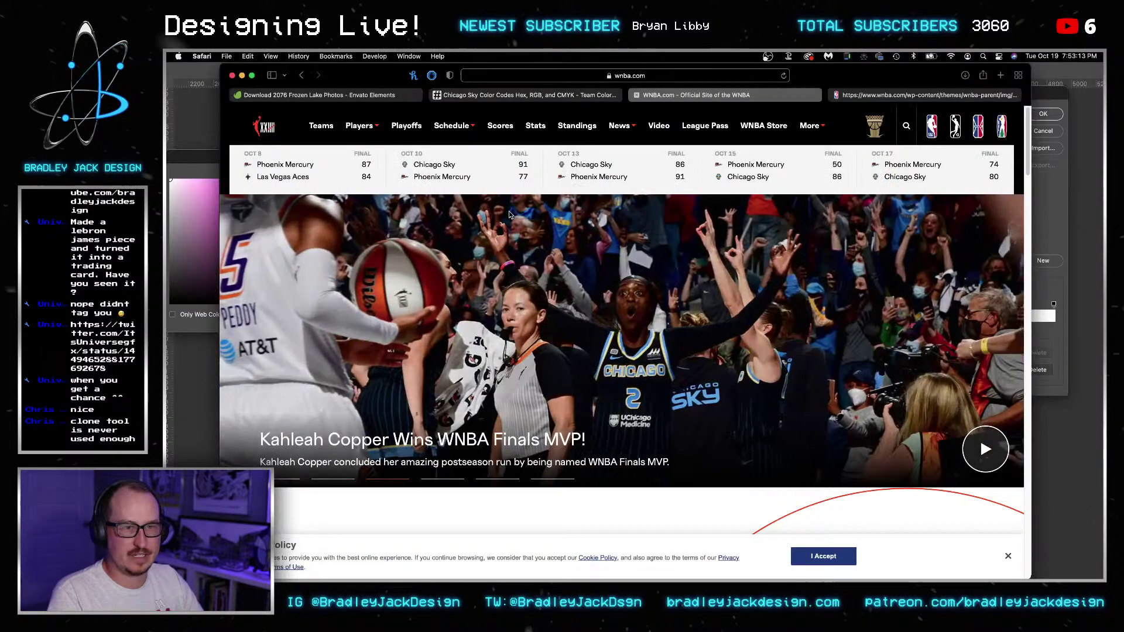
left_click(520, 96)
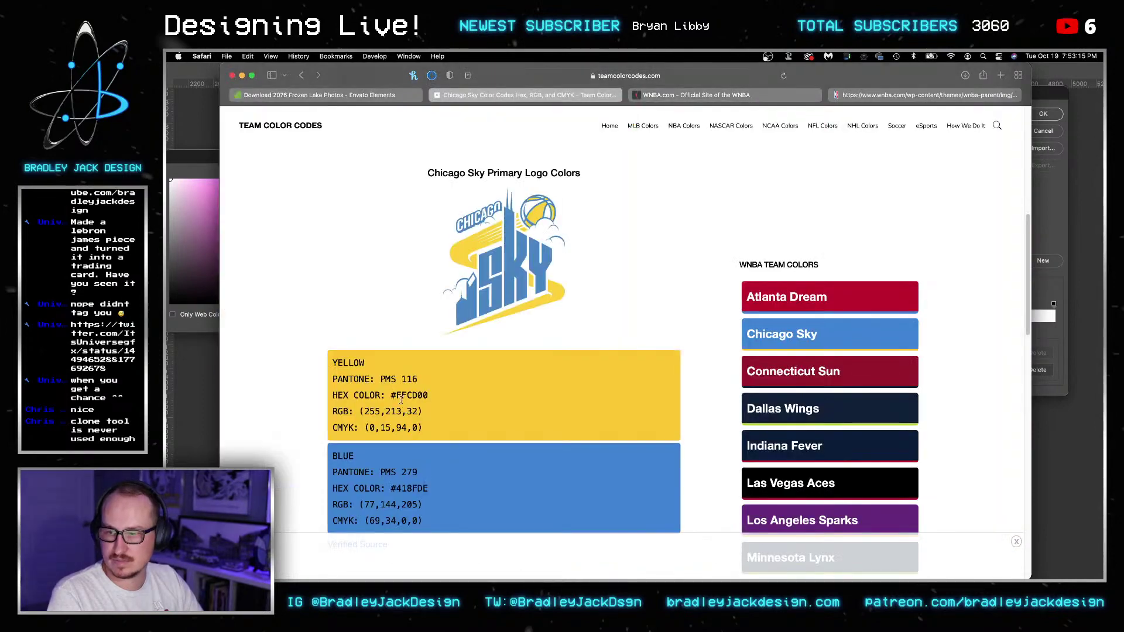
key("super+Tab")
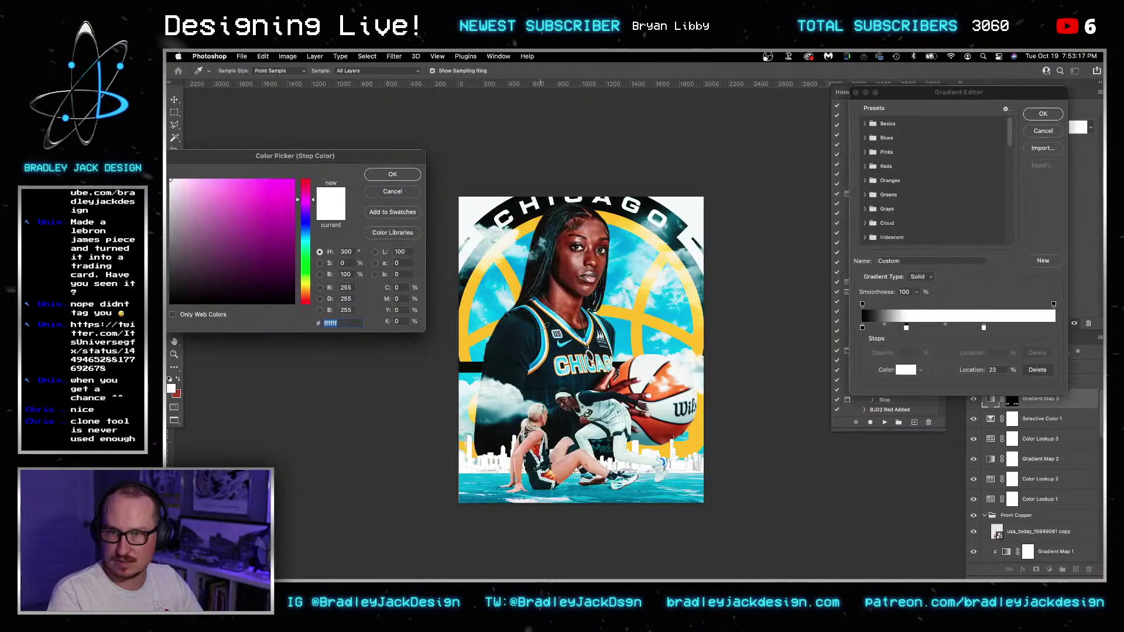
key("super+v")
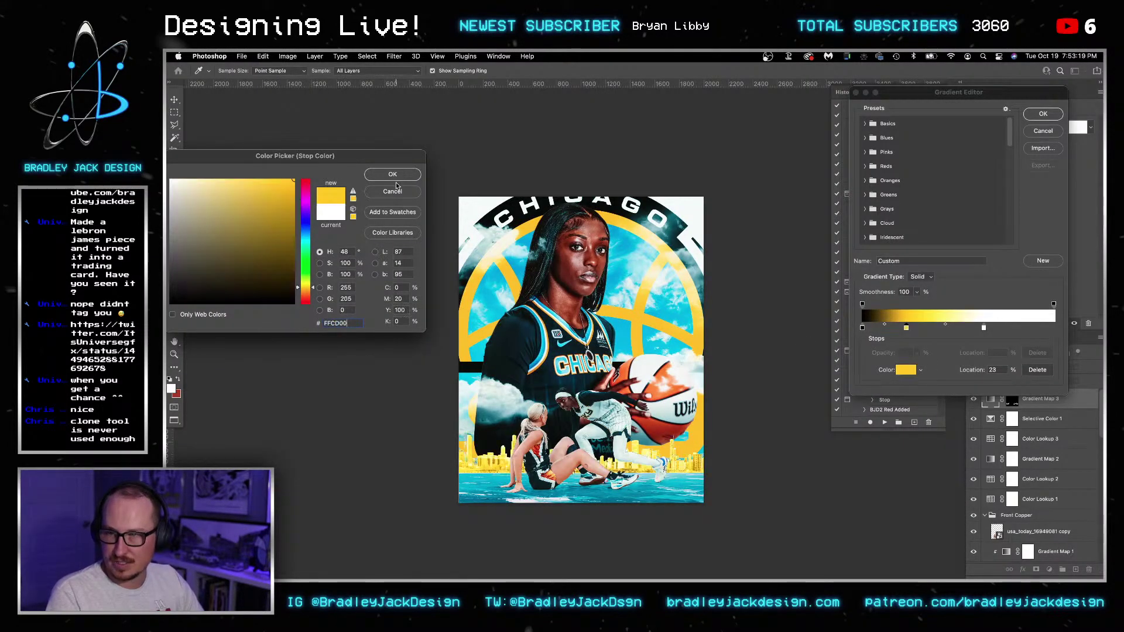
key("Return")
- Remove the yellow stop, set the gradient's white stop to 56%, and apply the edited gradient
left_click_drag(983, 329, 1053, 329)
left_click_drag(907, 329, 971, 330)
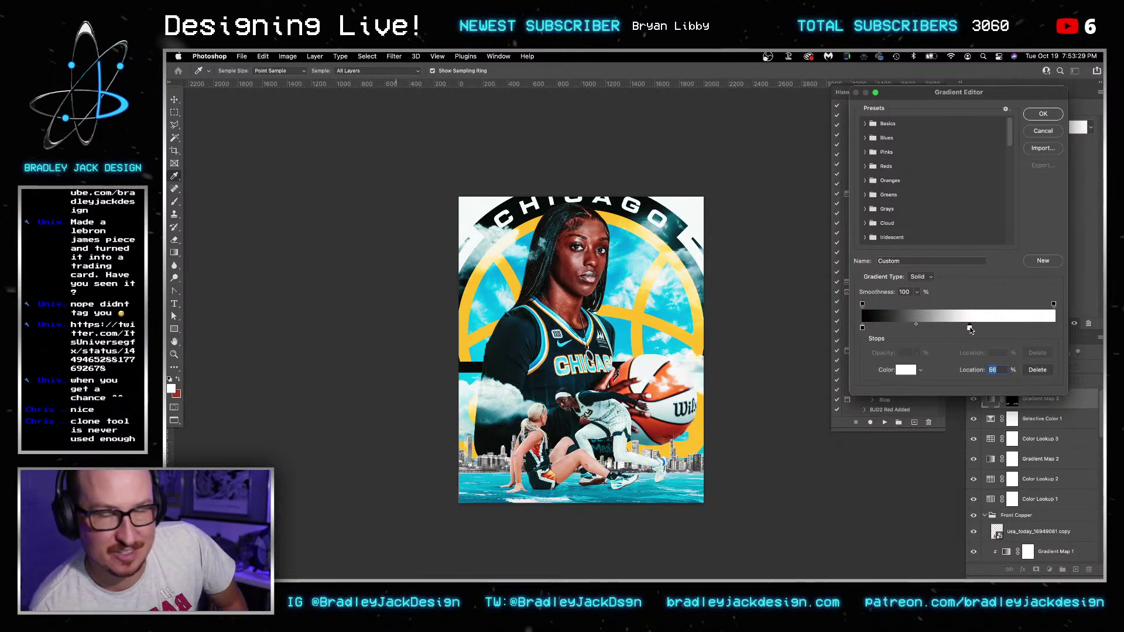
key("Return")
key("super+0")
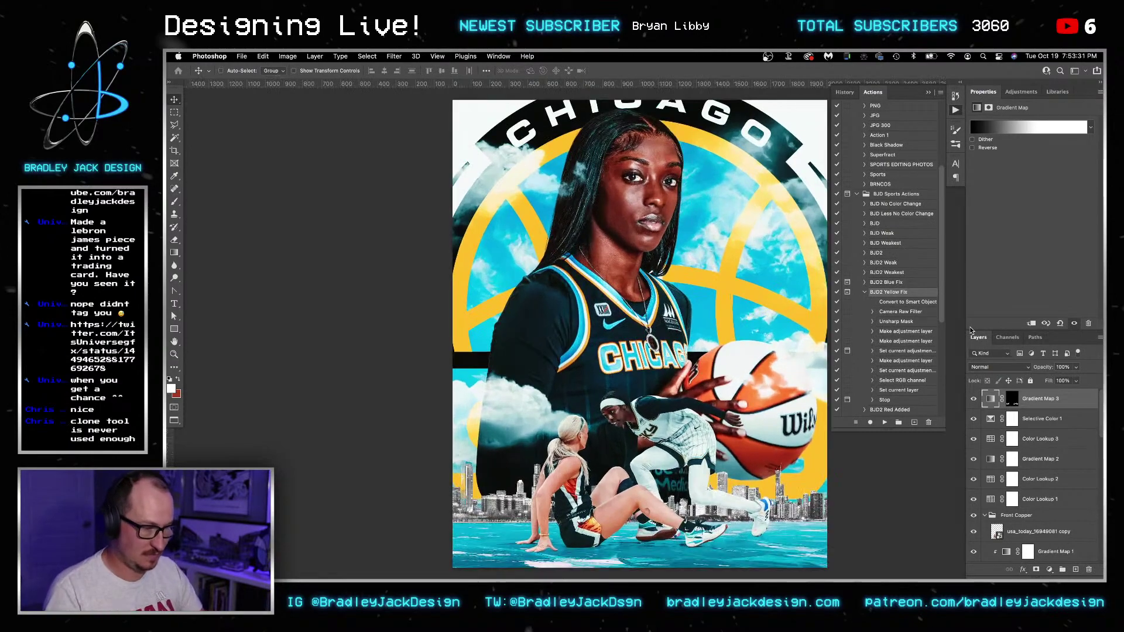
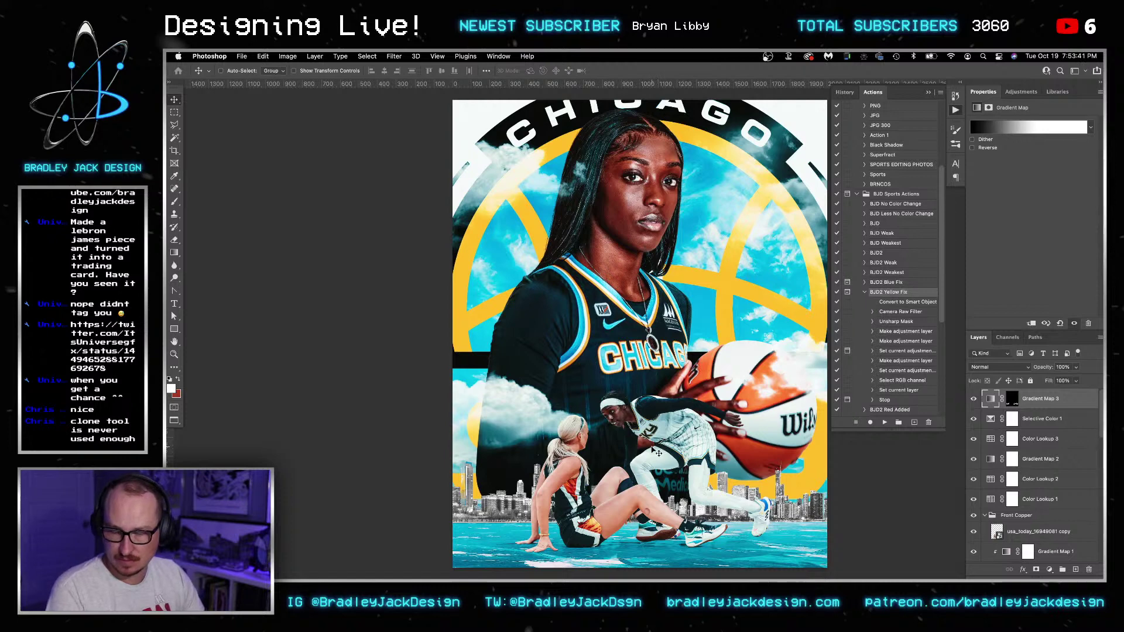
left_click_drag(679, 465, 645, 448)
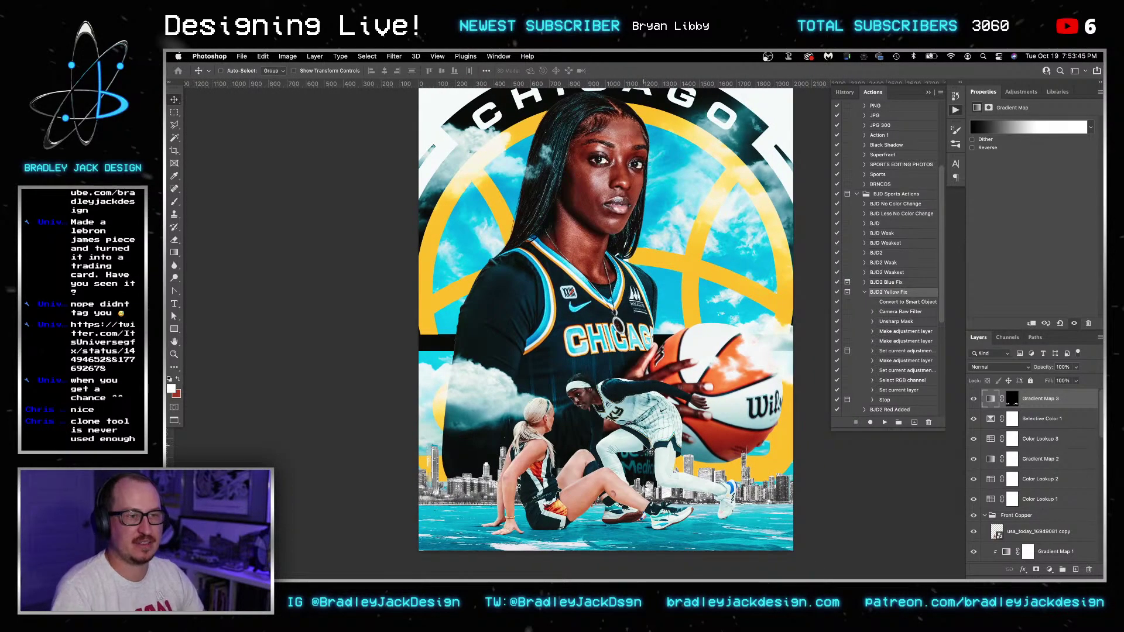
key("z")
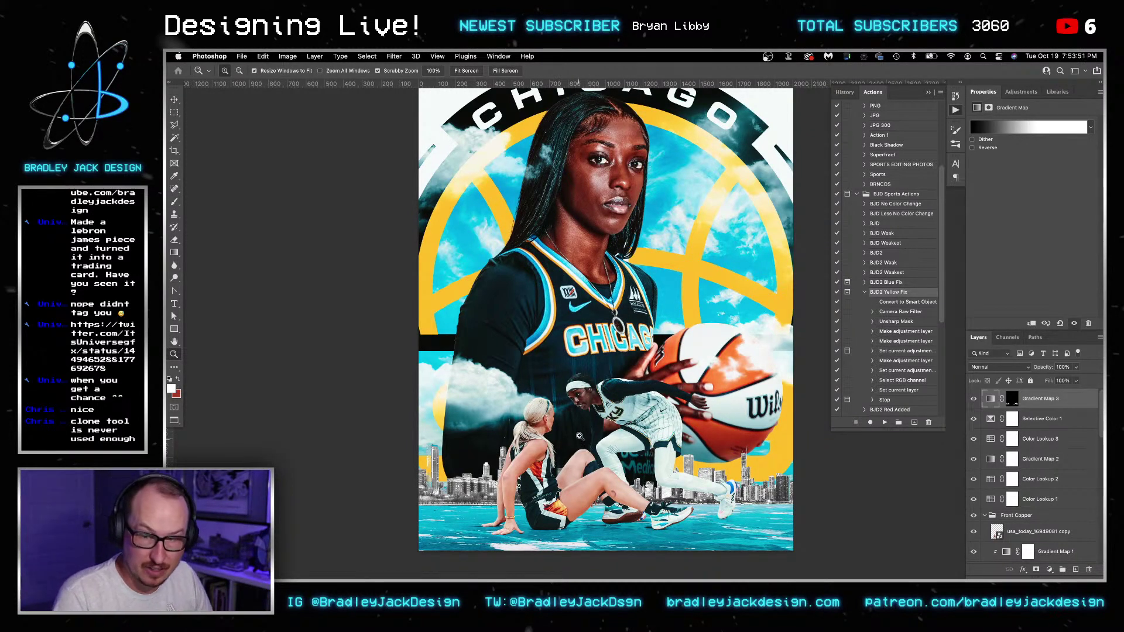
mouse_move(569, 411)
left_mouse_down()
mouse_move(723, 388)
mouse_move(571, 399)
left_mouse_up()
key("v")
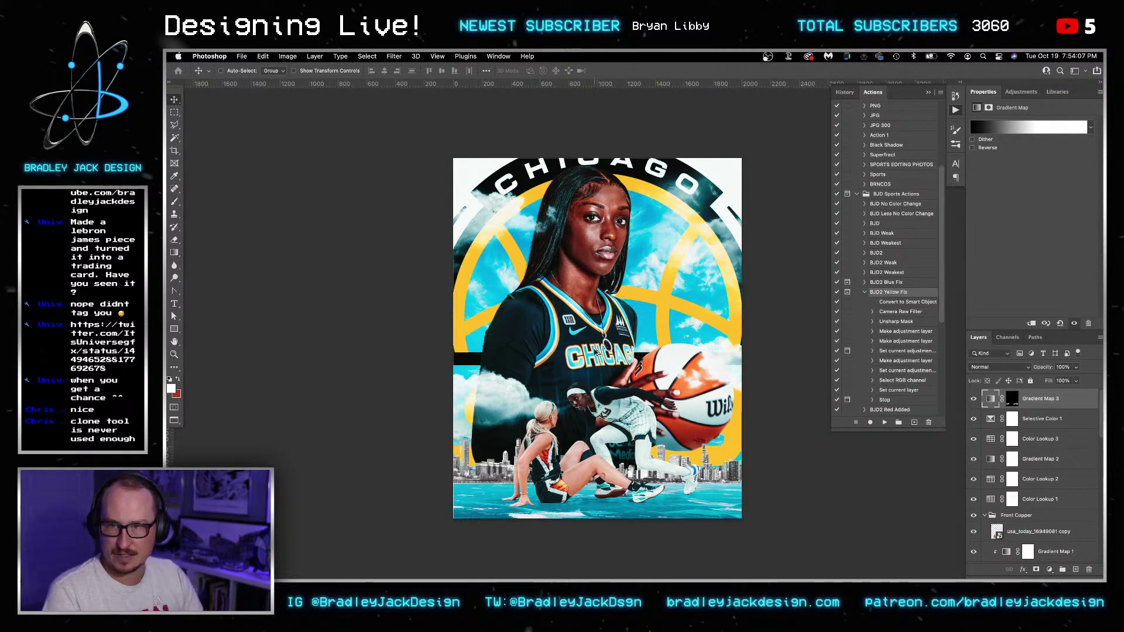
scroll(596, 351, "up", 2)
scroll(596, 347, "down", 2)
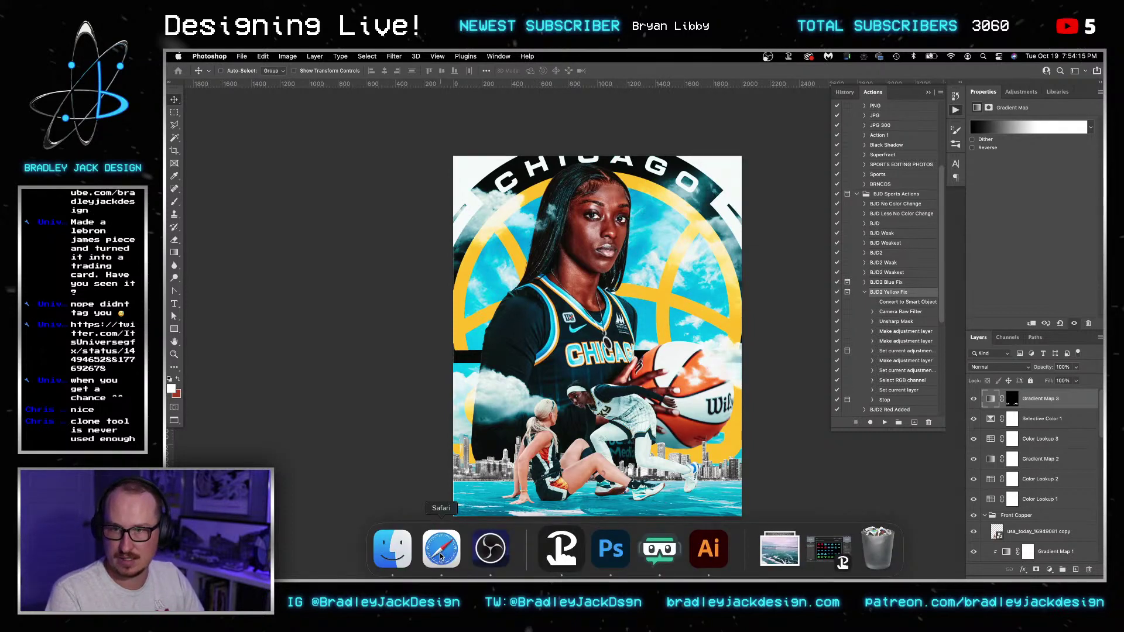
- Switch to Safari and search the Envato Elements photos for "airplane"
left_click(441, 555)
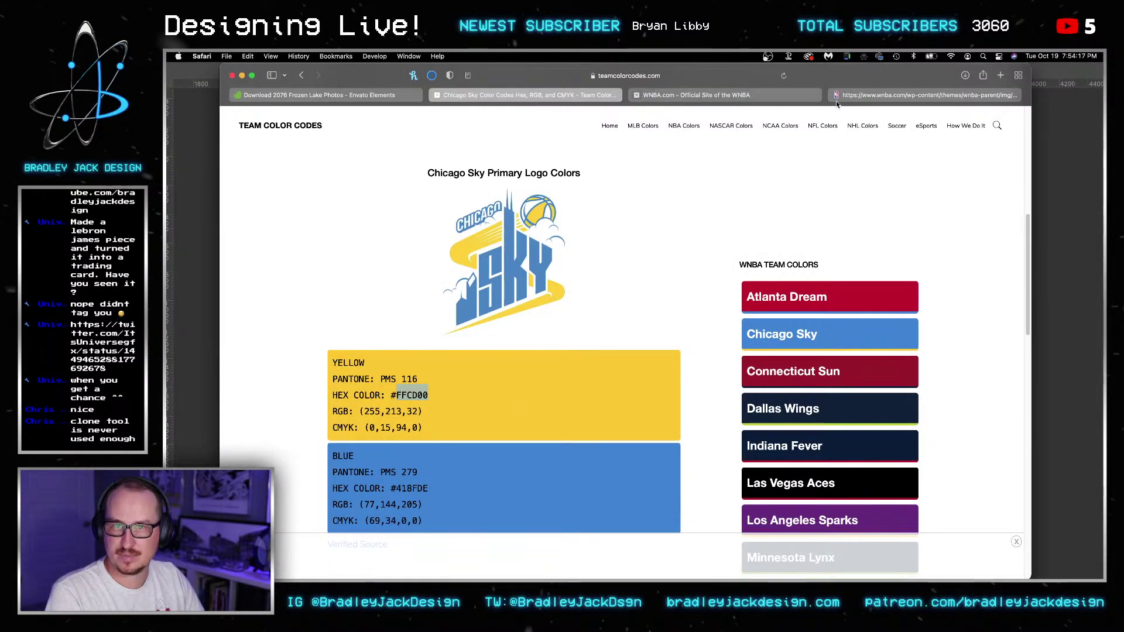
left_click(339, 95)
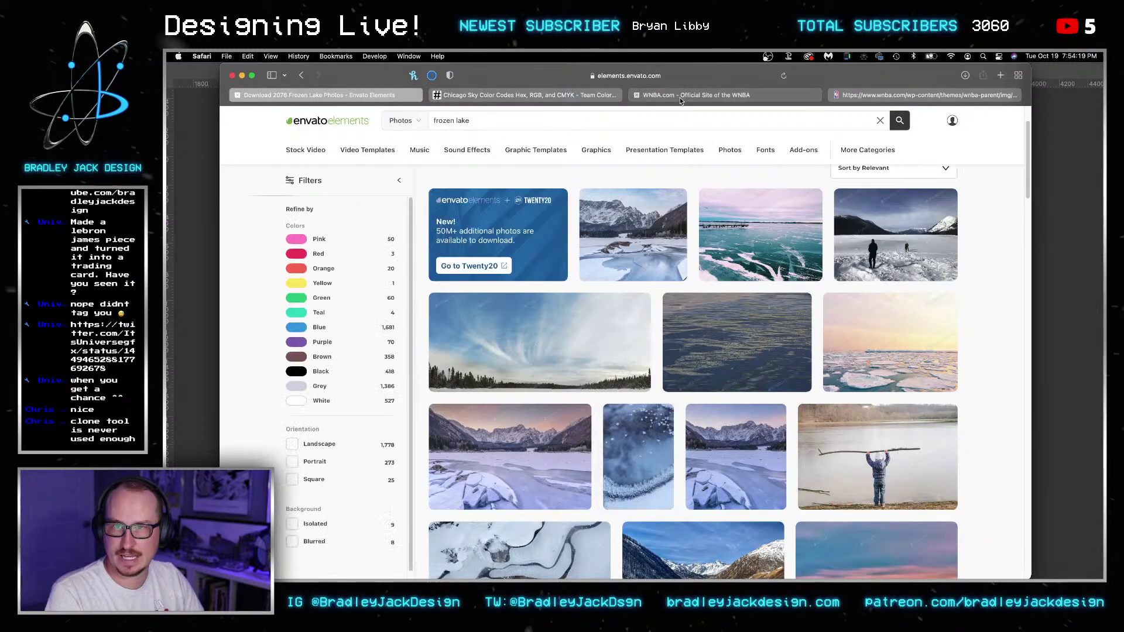
left_click(527, 120)
type("aiurp")
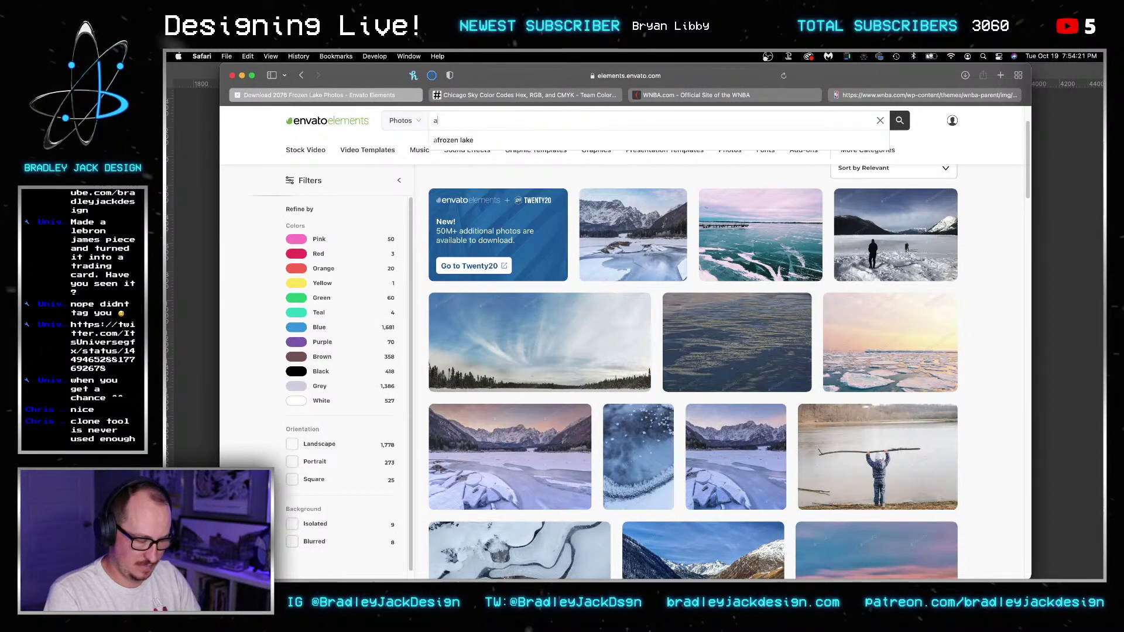
key("BackSpace")
key("BackSpace")
key("BackSpace")
type("r")
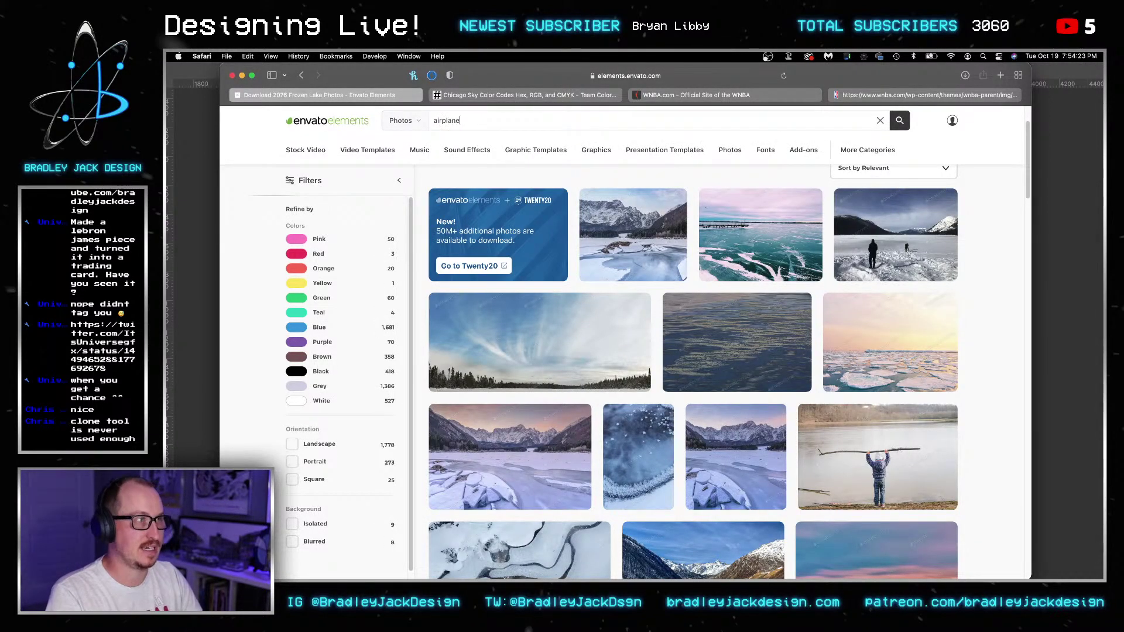
type("plane")
key("Return")
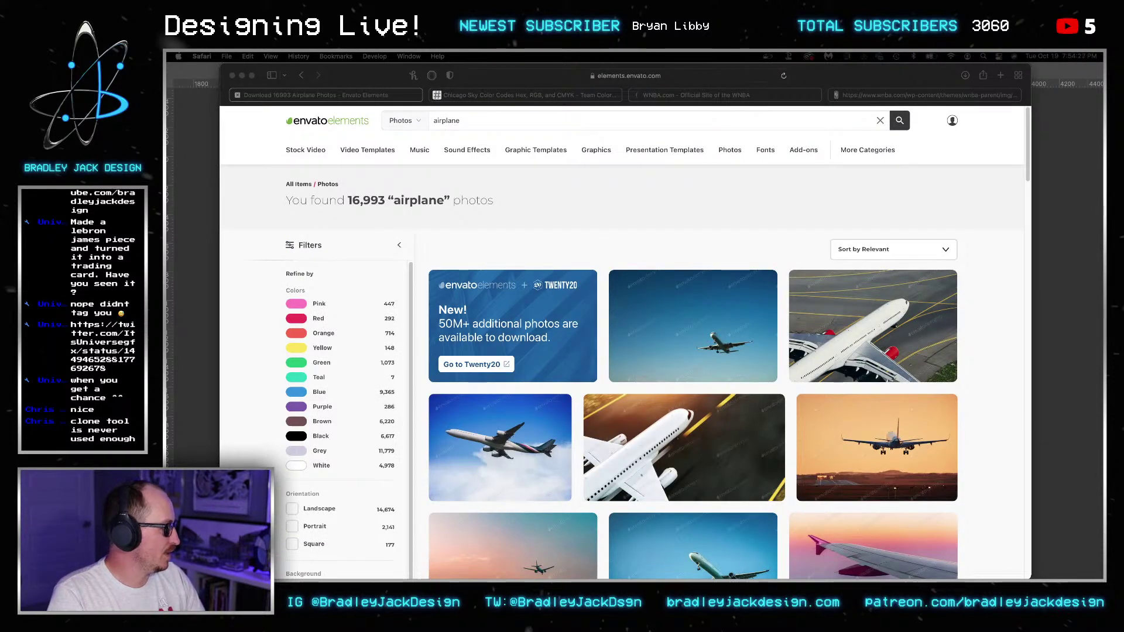
- Change the search category from photos to 3D and rerun the "airplane" search
left_click(495, 170)
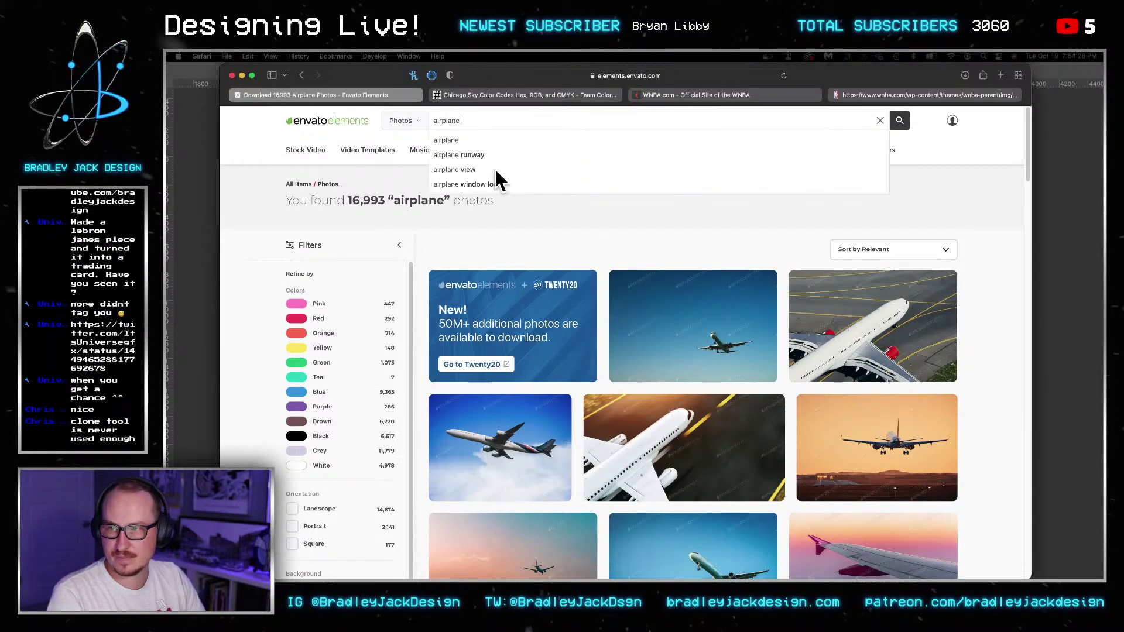
left_click(401, 120)
left_click(416, 112)
left_click(416, 117)
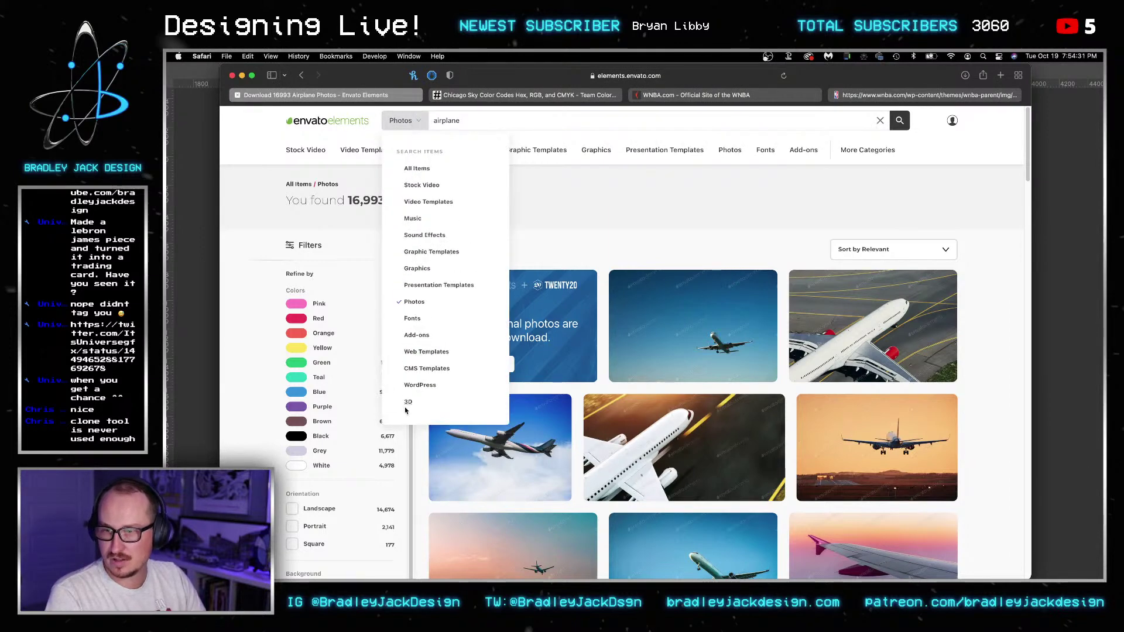
left_click(407, 405)
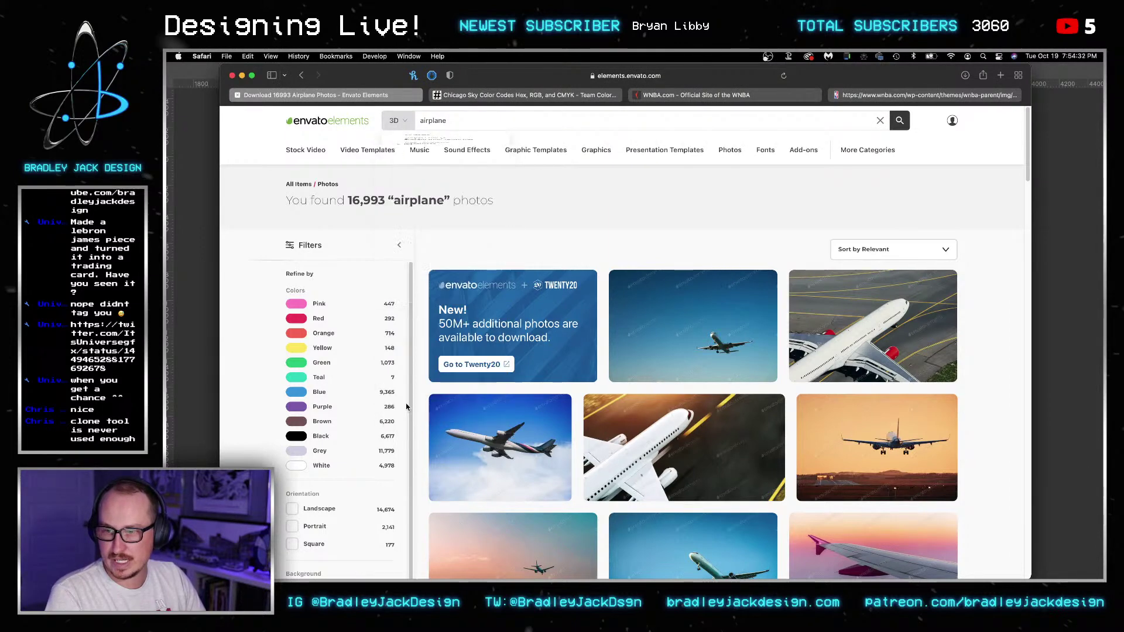
left_click(899, 121)
- Look through the 3D airplane results for a plane model that suits the poster, checking the poster in Photoshop for comparison
scroll(651, 258, "down", 3)
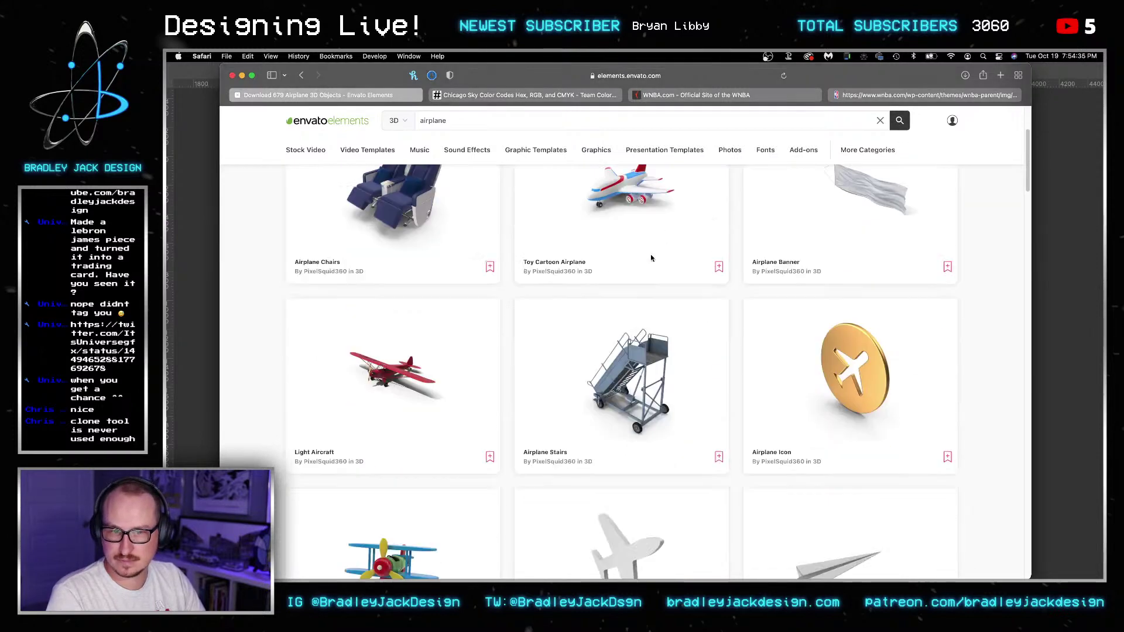
scroll(632, 265, "up", 1)
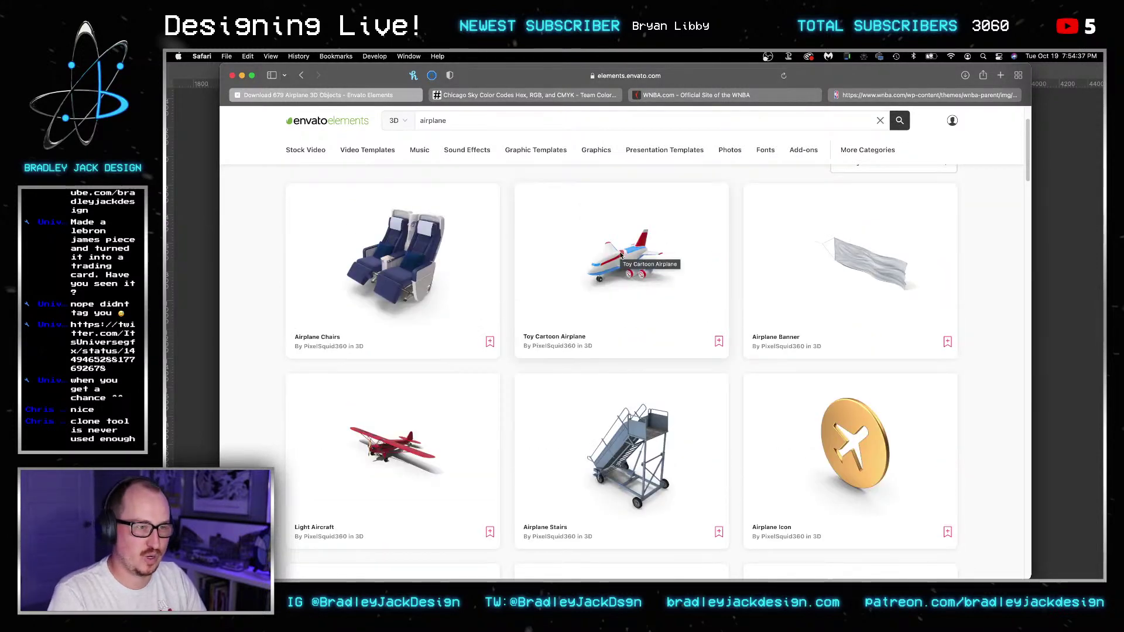
scroll(620, 261, "down", 8)
scroll(617, 270, "down", 10)
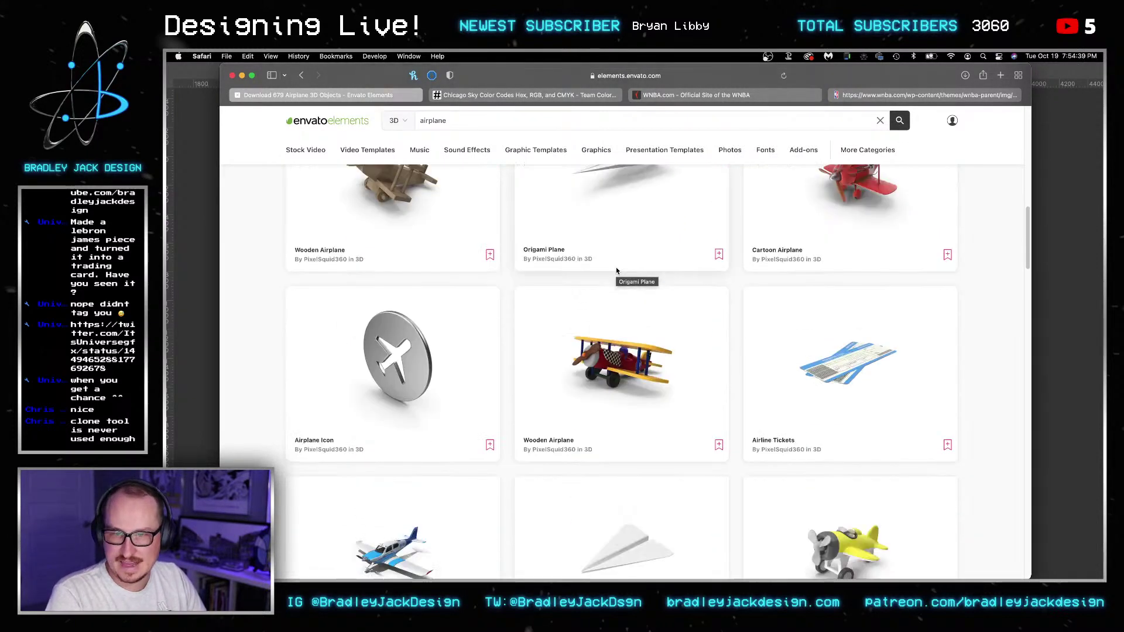
scroll(615, 271, "down", 8)
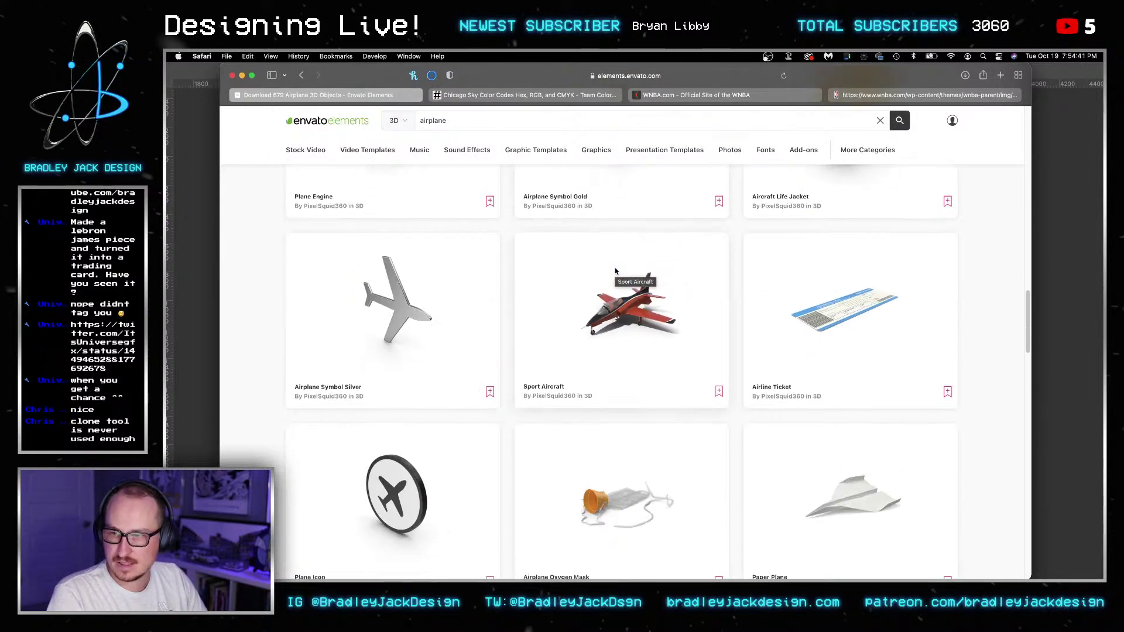
scroll(615, 271, "down", 6)
scroll(615, 270, "down", 1)
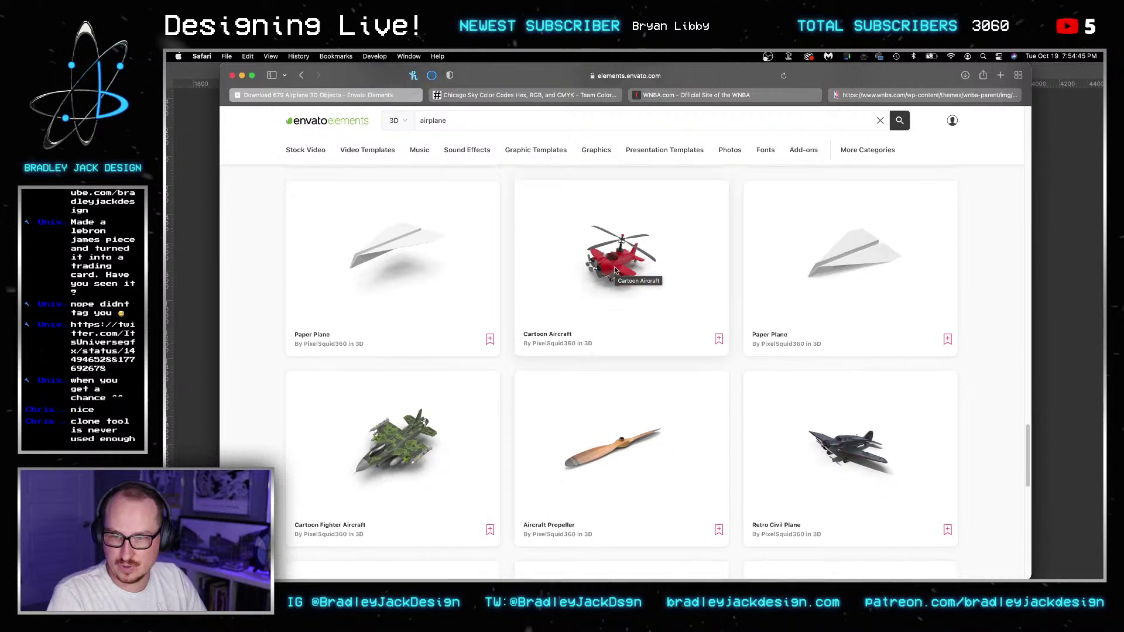
scroll(615, 271, "up", 4)
key("super+Tab")
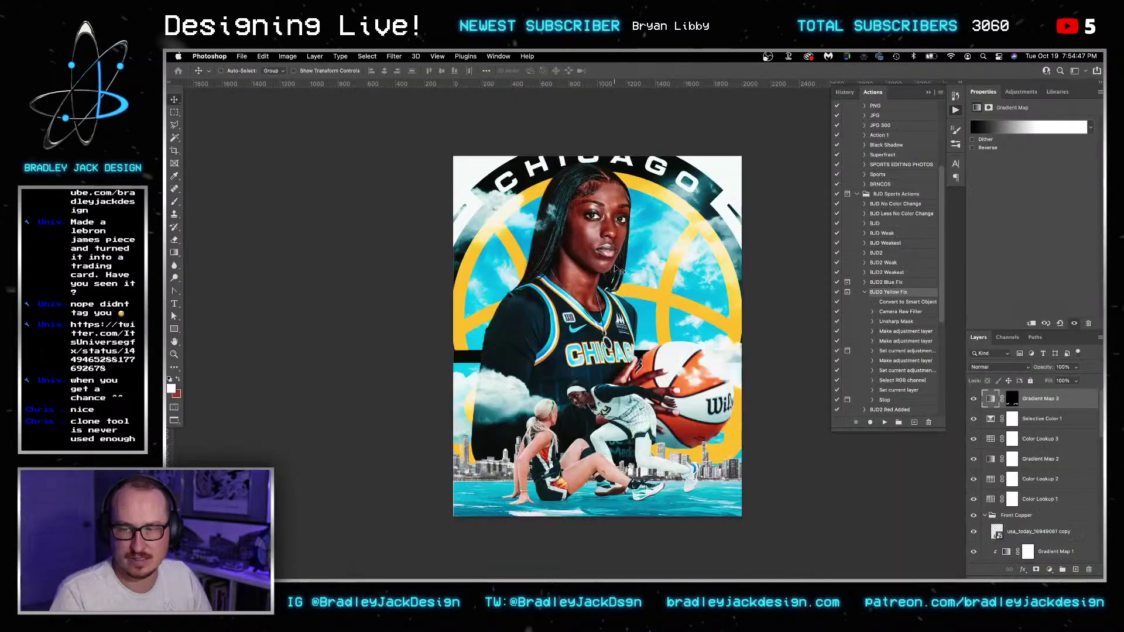
key("super")
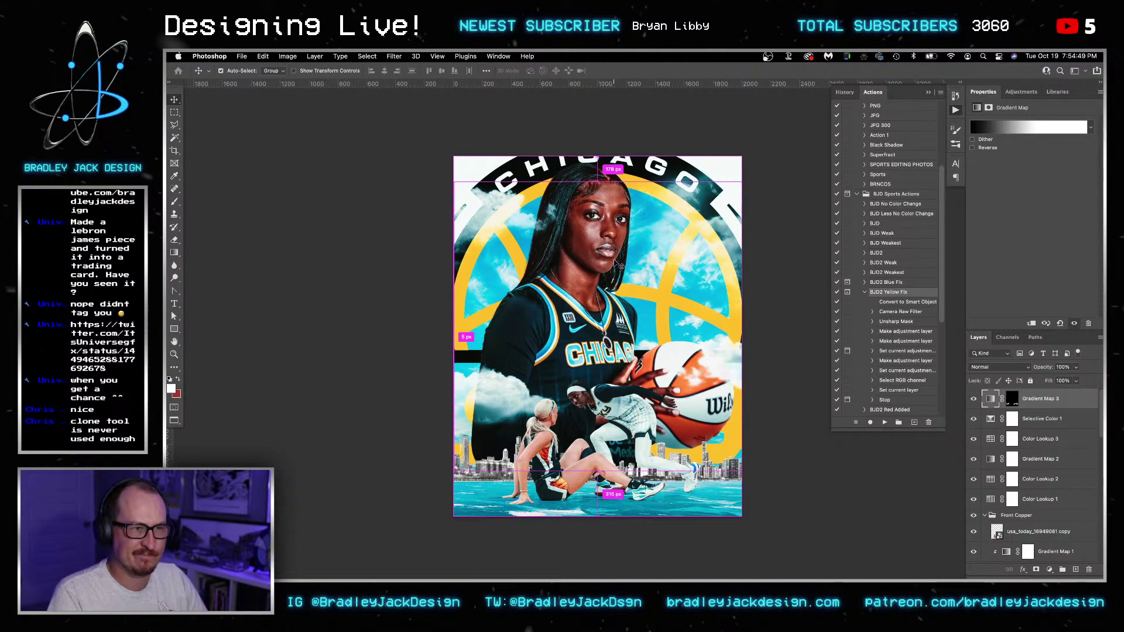
key("super+Tab")
key("super+Tab")
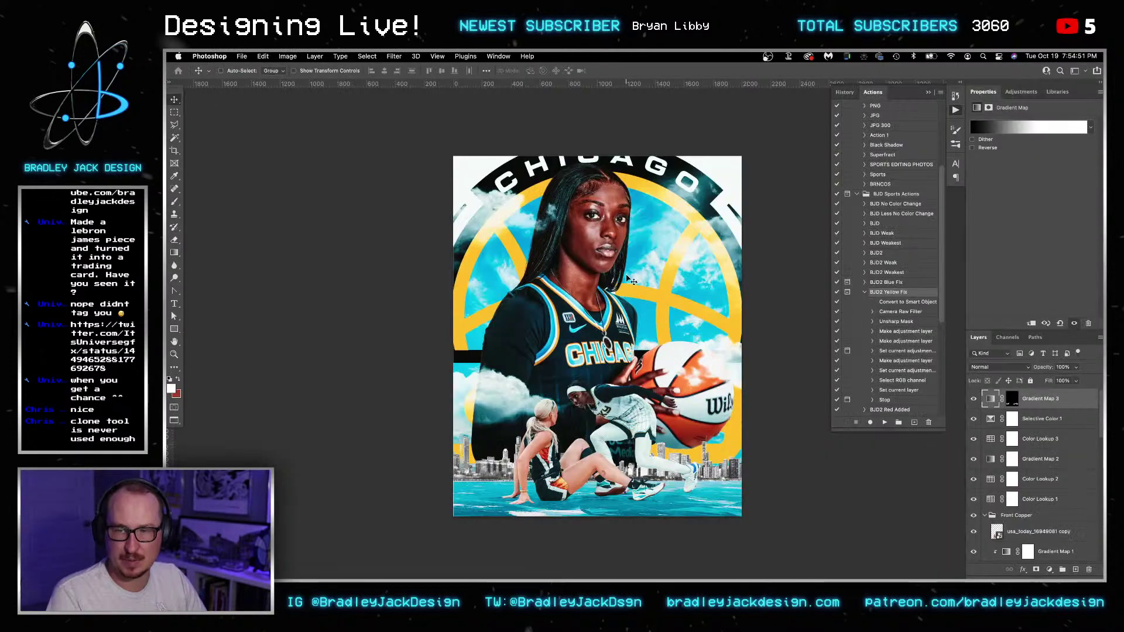
key("super+Tab")
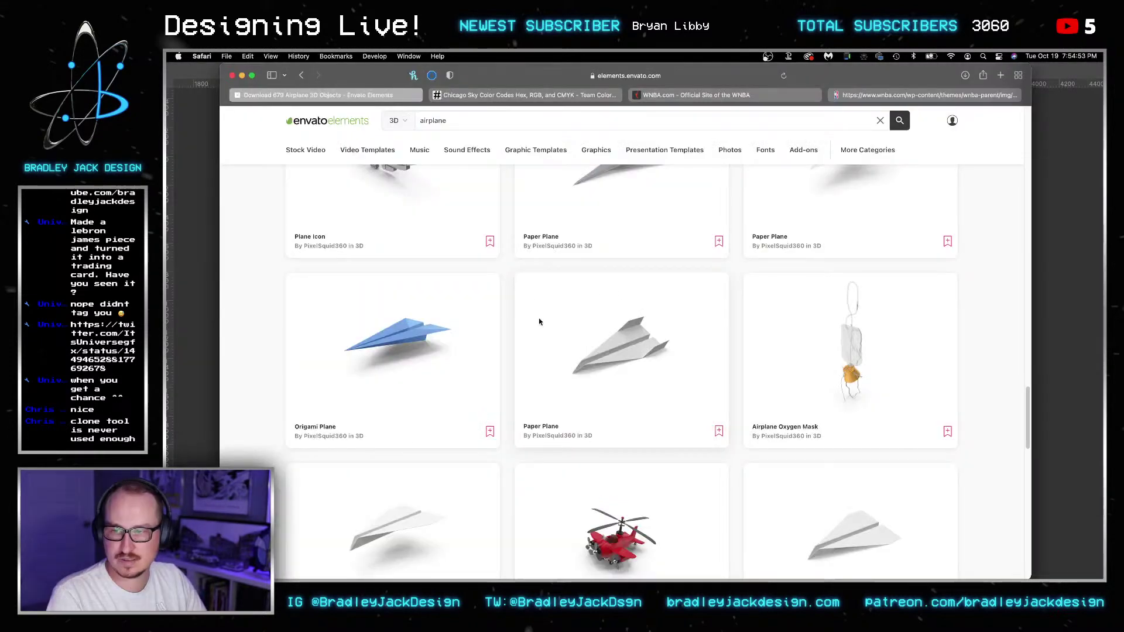
left_click(614, 362)
scroll(556, 351, "down", 2)
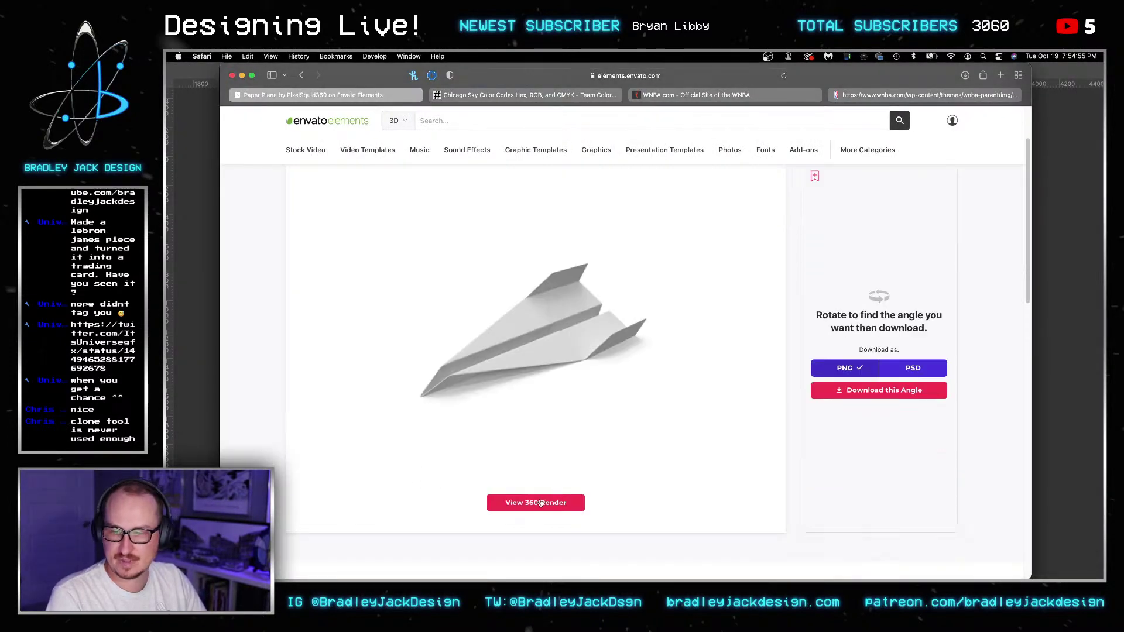
key("super+bracketleft")
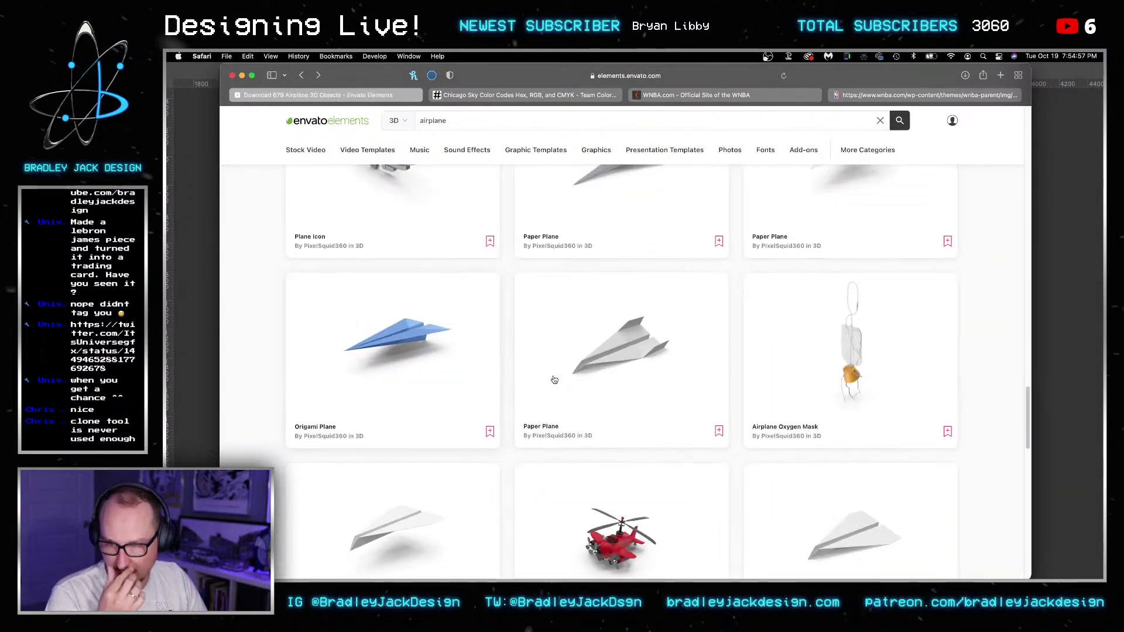
- Open the white Paper Plane model listed beneath the blue Origami Plane and load its 360 render
scroll(539, 371, "down", 3)
left_click(424, 443)
scroll(586, 451, "down", 2)
left_click(563, 480)
scroll(530, 350, "up", 1)
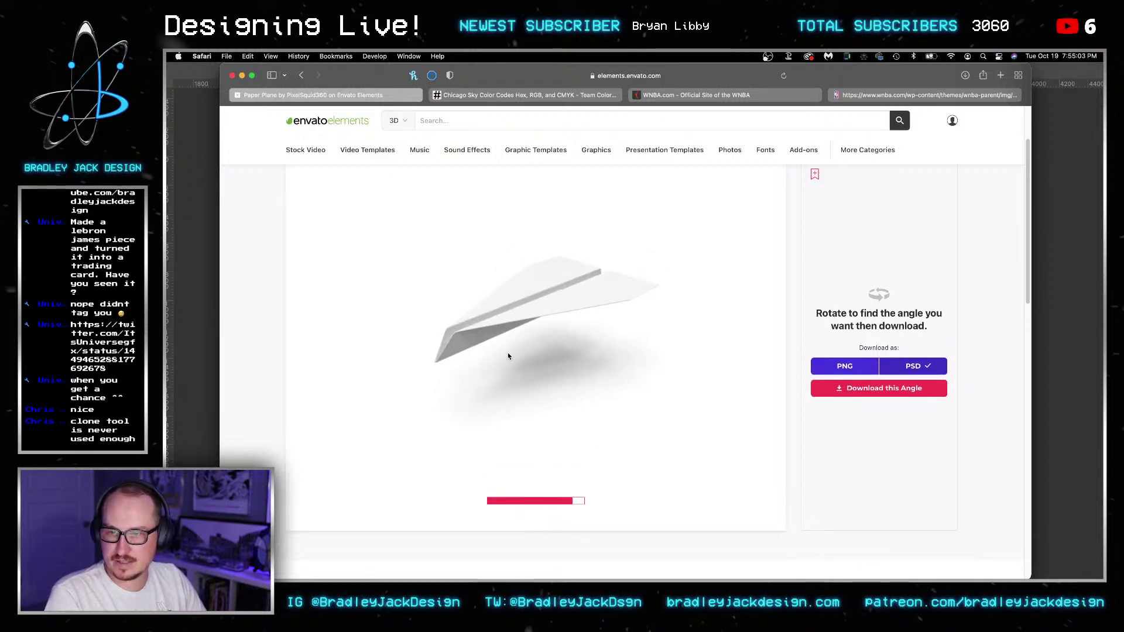
- Rotate the paper plane to a low side angle that fits the poster and download that angle as a PSD without a license
mouse_move(480, 353)
left_mouse_down()
mouse_move(472, 335)
mouse_move(469, 351)
left_mouse_up()
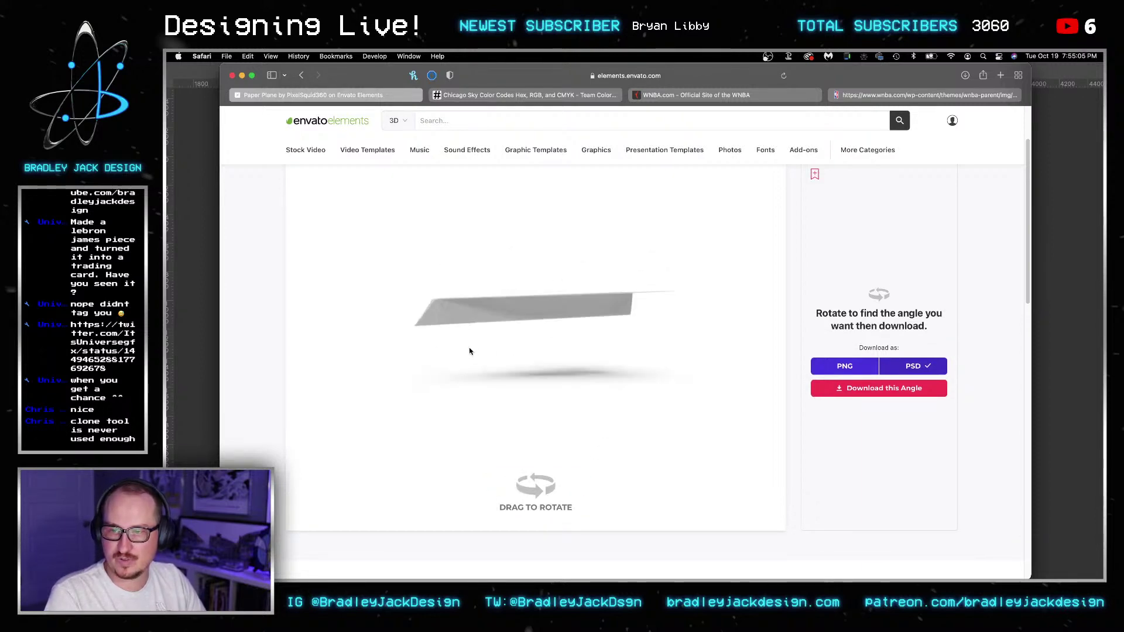
key("super+Tab")
key("super+Tab")
mouse_move(491, 319)
left_mouse_down()
mouse_move(493, 329)
mouse_move(491, 318)
left_mouse_up()
key("super+Tab")
key("Tab")
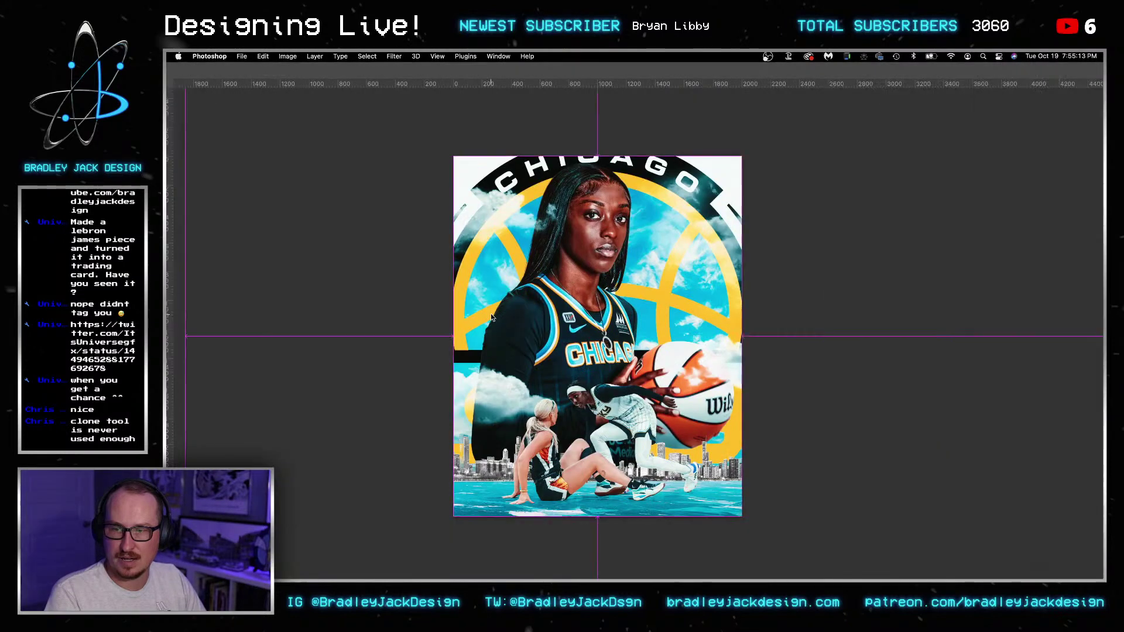
key("super+Tab")
left_click(856, 389)
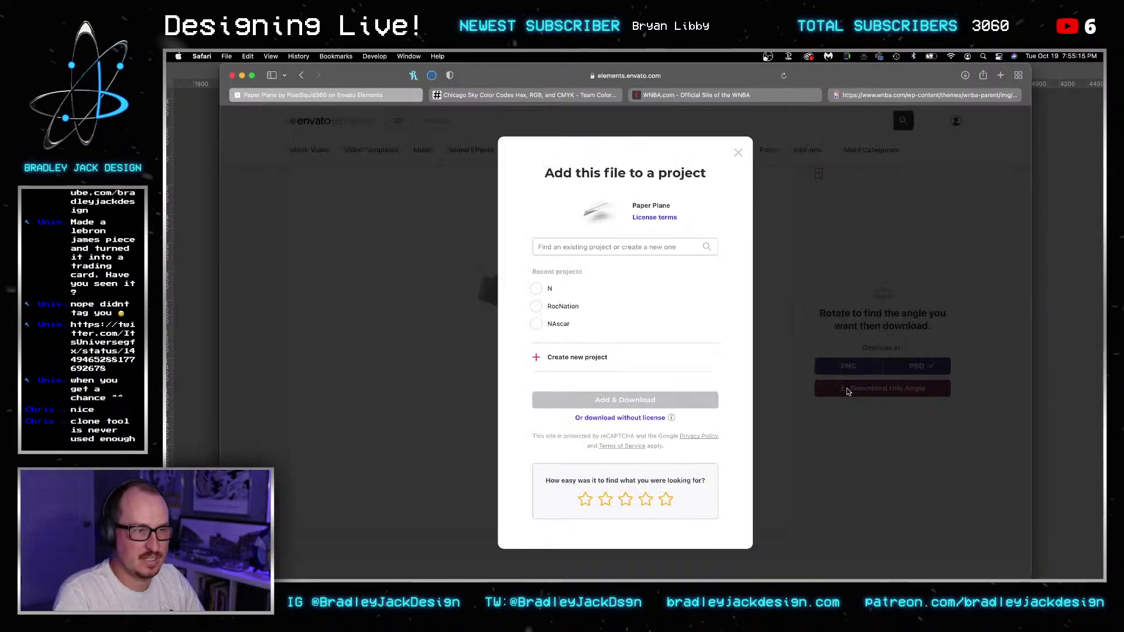
left_click(617, 418)
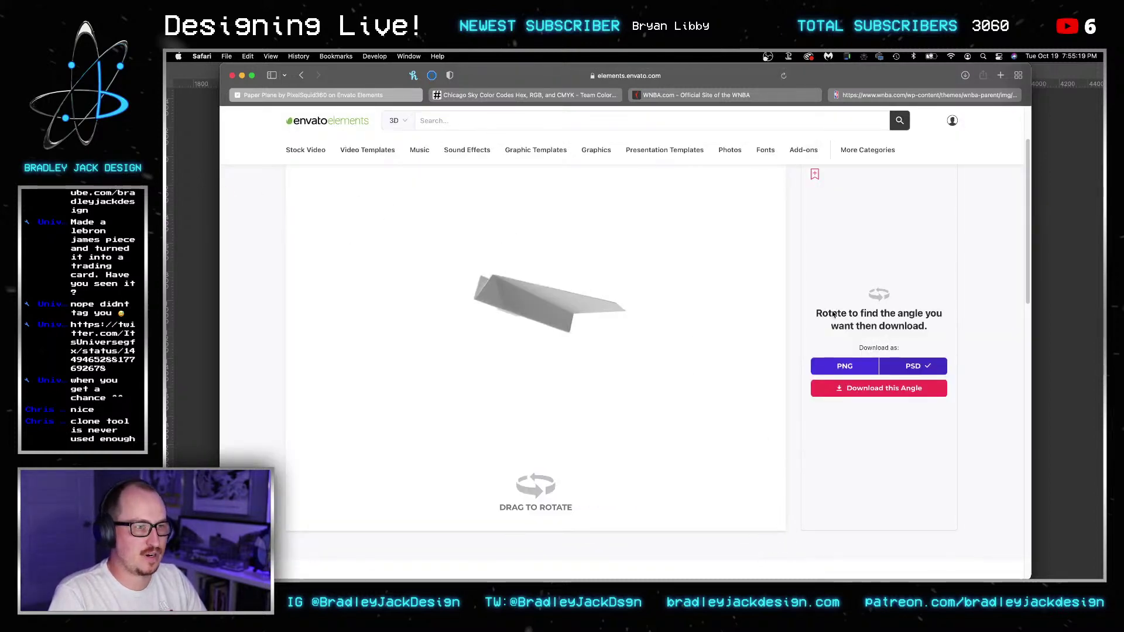
- Unzip the downloaded paper plane archive and place Paper_Plane_3.J02.2k.psd from Downloads into the Photoshop poster above the Front Copper group
key("super+Tab")
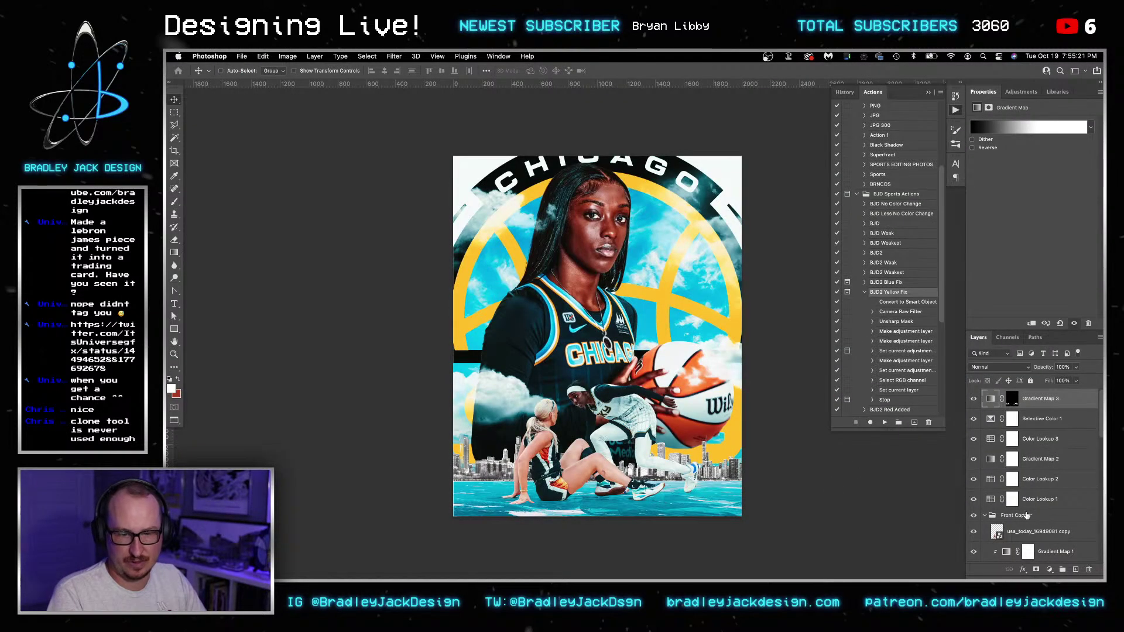
left_click(779, 548)
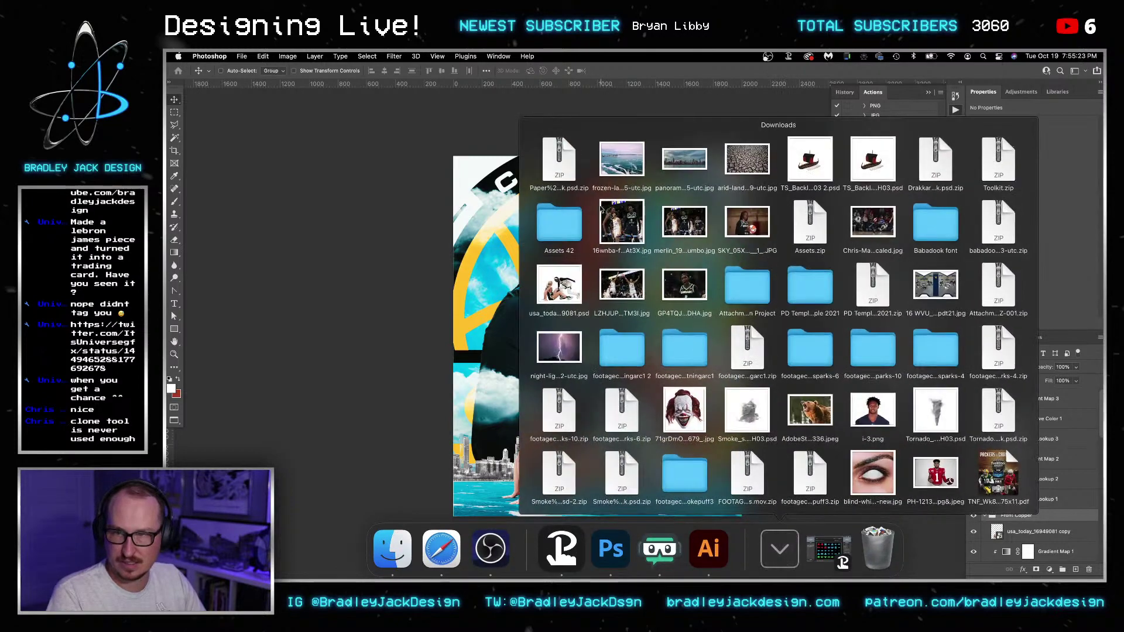
left_click(559, 160)
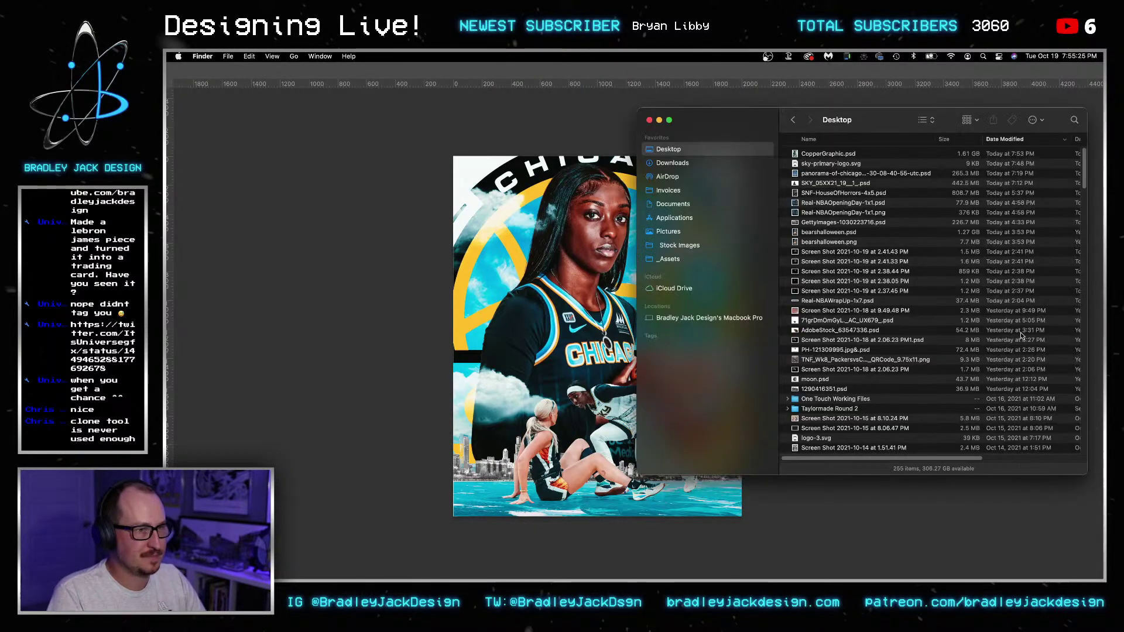
left_click(679, 162)
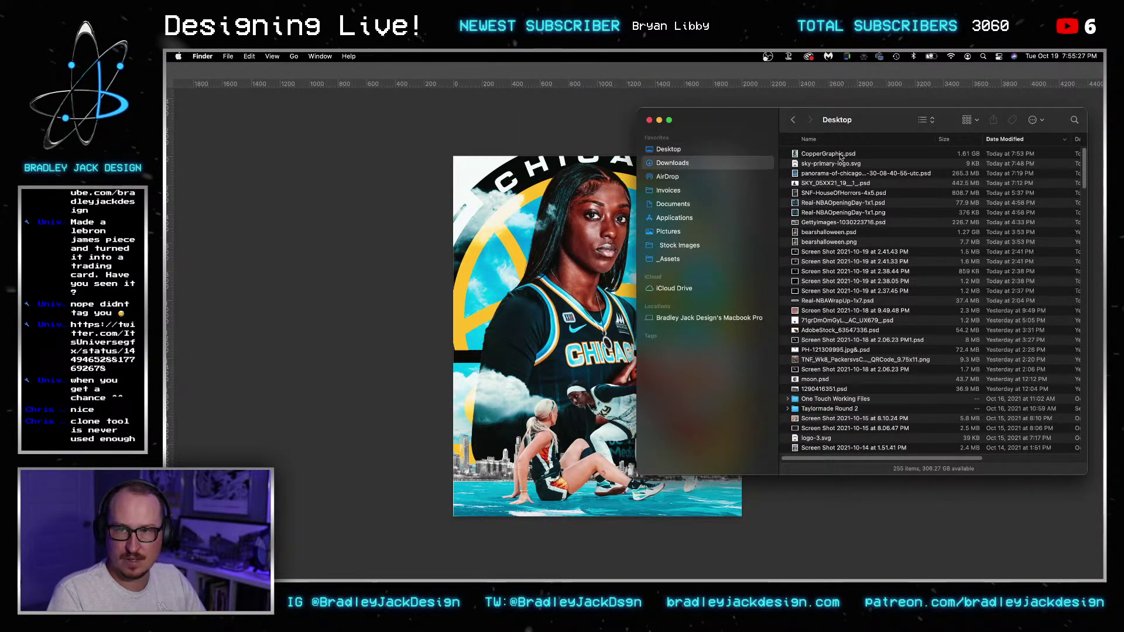
left_click_drag(831, 163, 542, 285)
left_click(869, 159)
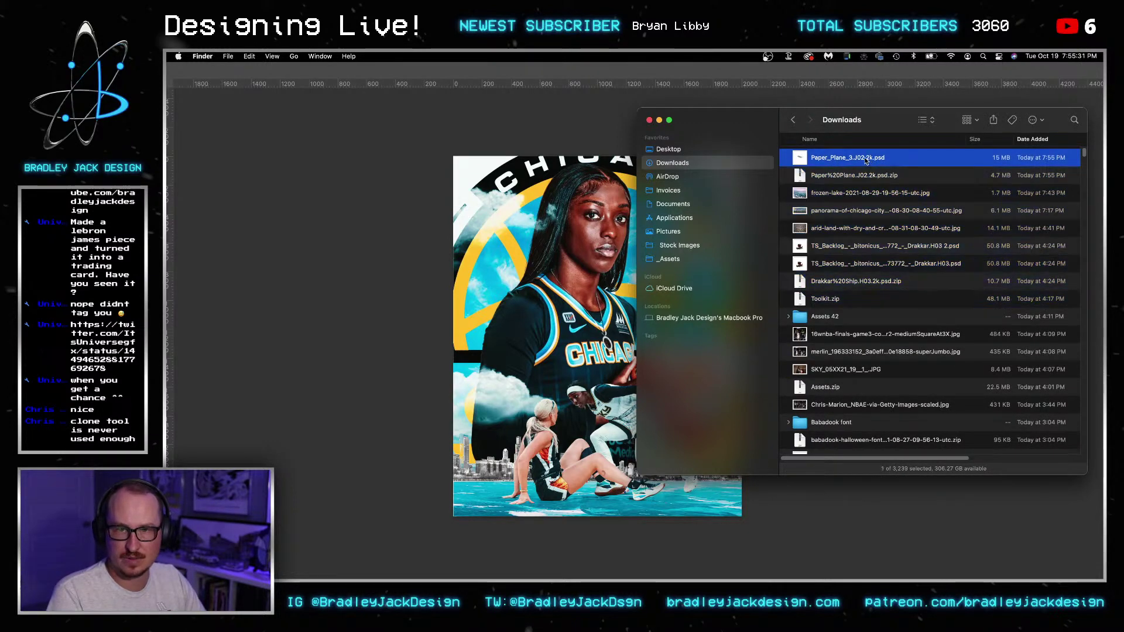
left_click_drag(864, 160, 487, 273)
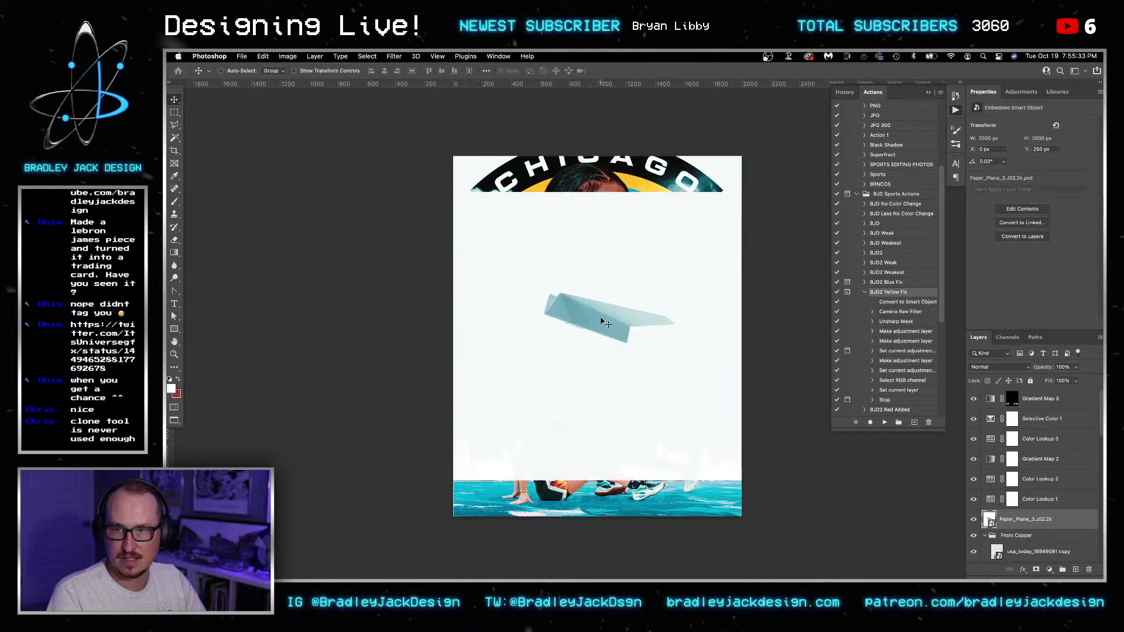
- Hide the white Background layer inside the placed paper plane smart object and return to the poster
left_click_drag(614, 335, 572, 317)
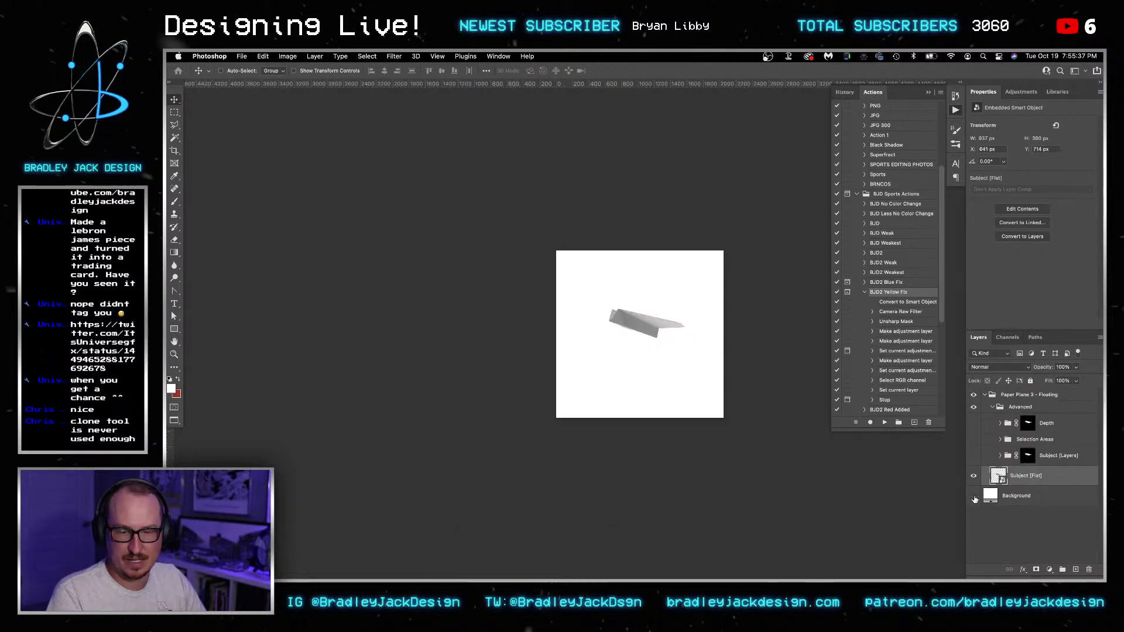
left_click(974, 495)
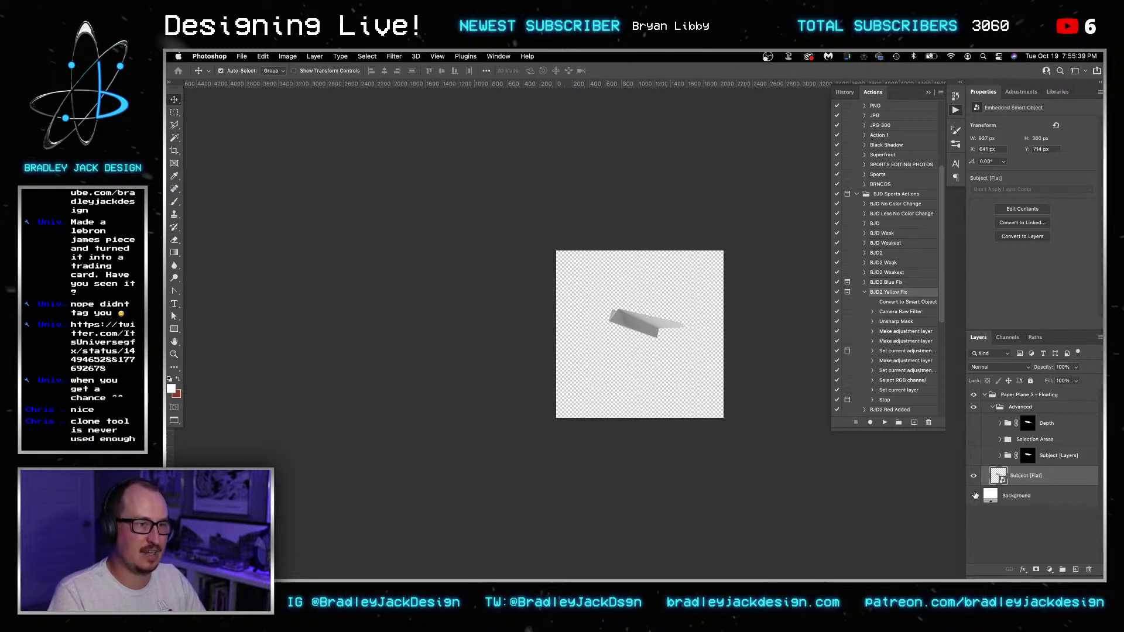
key("ctrl+Tab")
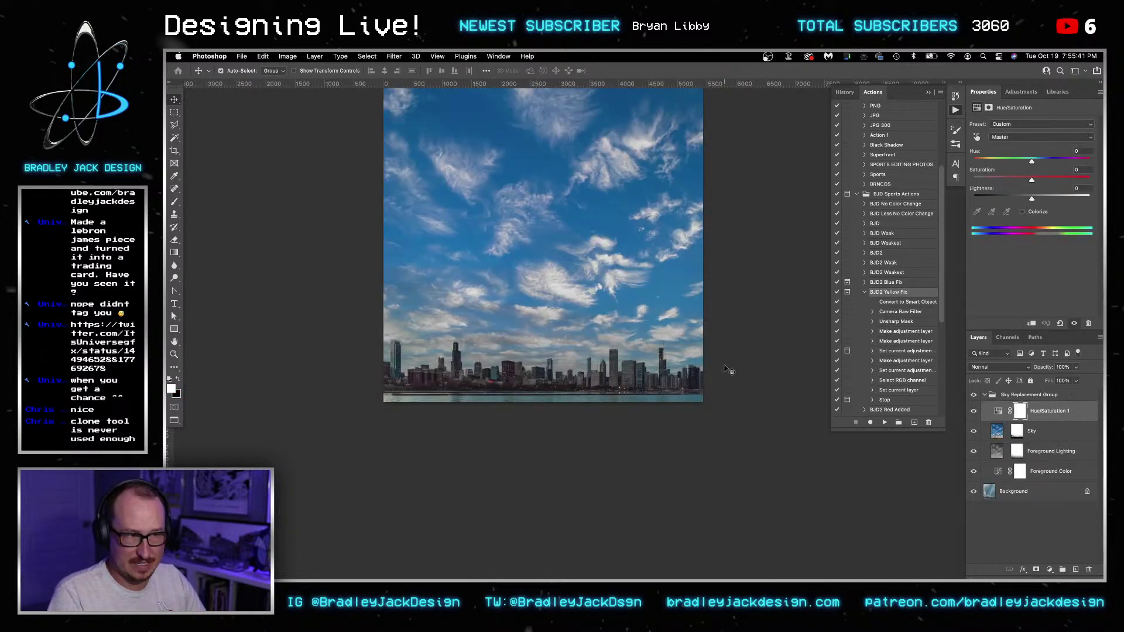
key("ctrl+shift+Tab")
key("ctrl+shift+Tab")
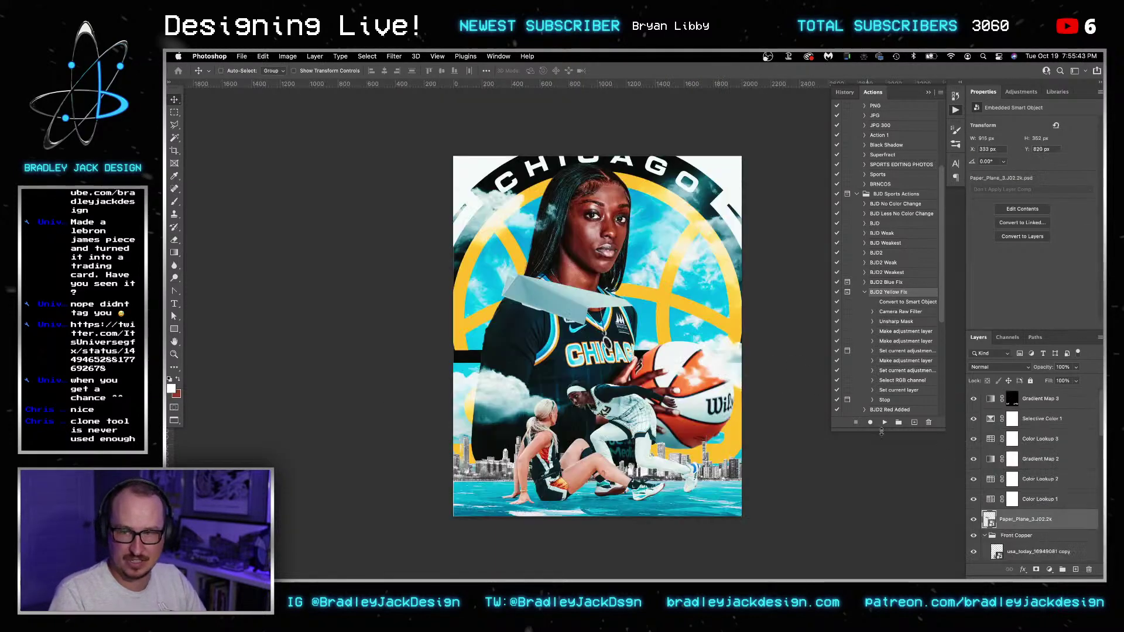
- Collapse the Front Copper and Clouds groups and delete the hidden Getty Images photo layer beneath them
scroll(990, 503, "down", 2)
left_click(985, 500)
left_click(985, 512)
scroll(995, 503, "down", 2)
left_click(1017, 495)
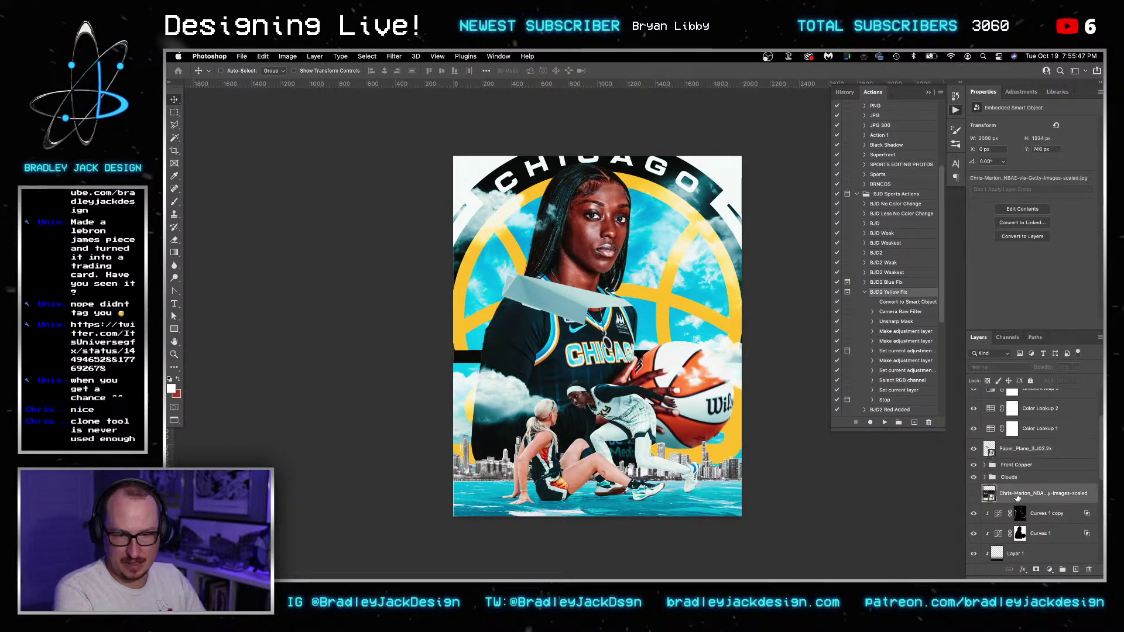
key("Delete")
- Move the paper plane layer below the large player's photo layer and scale it to about 505 px wide beside her shoulder
left_click_drag(1025, 448, 1035, 566)
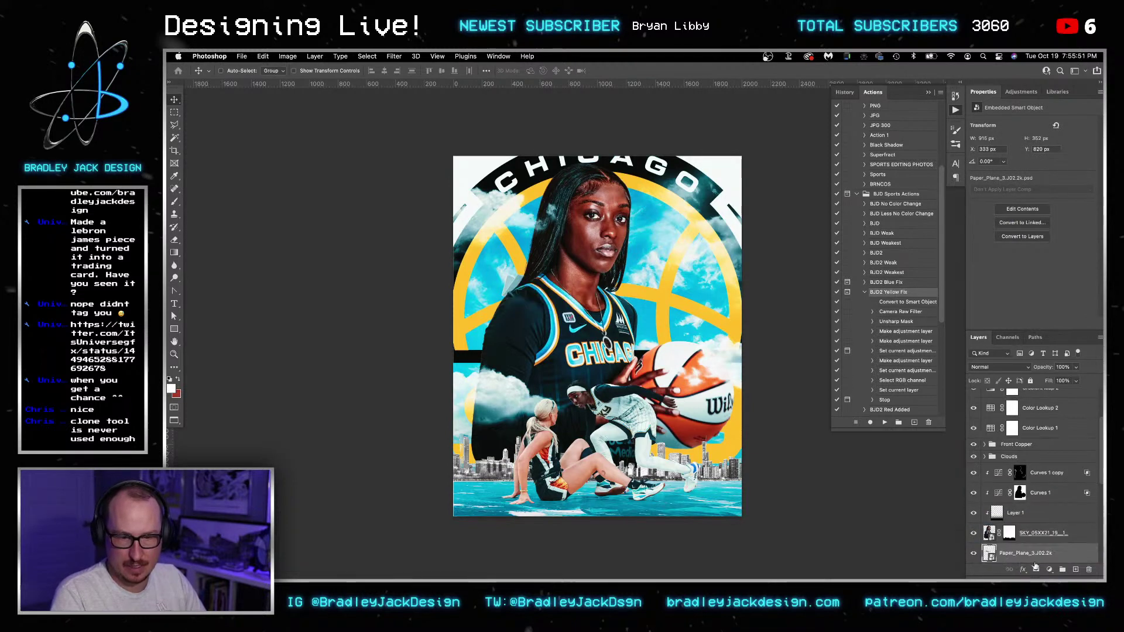
key("super+t")
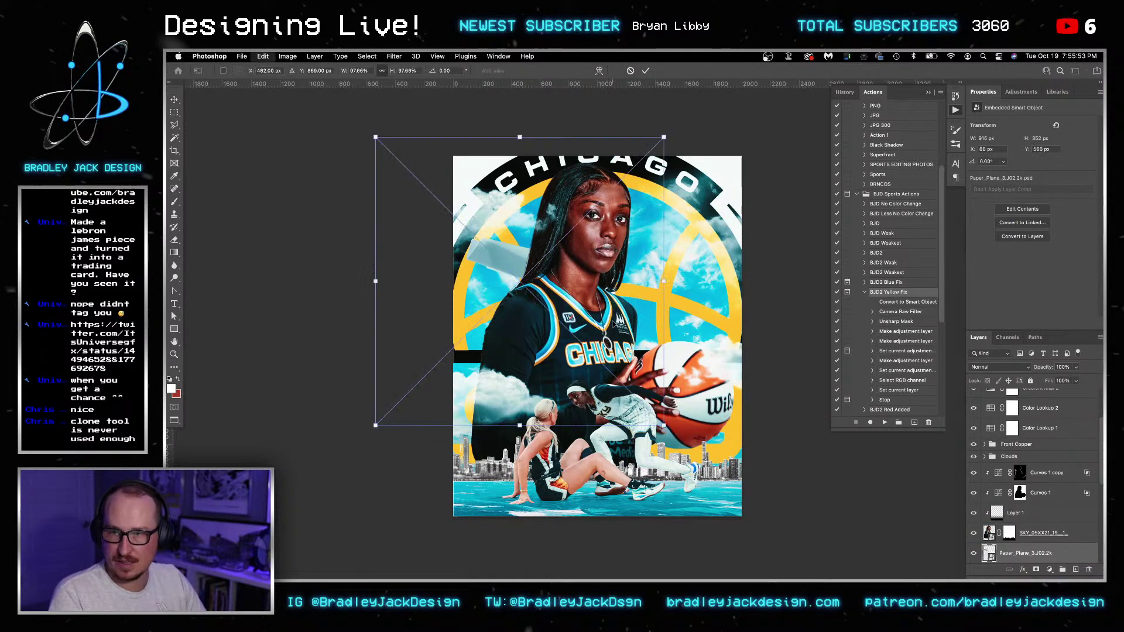
left_click_drag(664, 426, 554, 337)
key("Return")
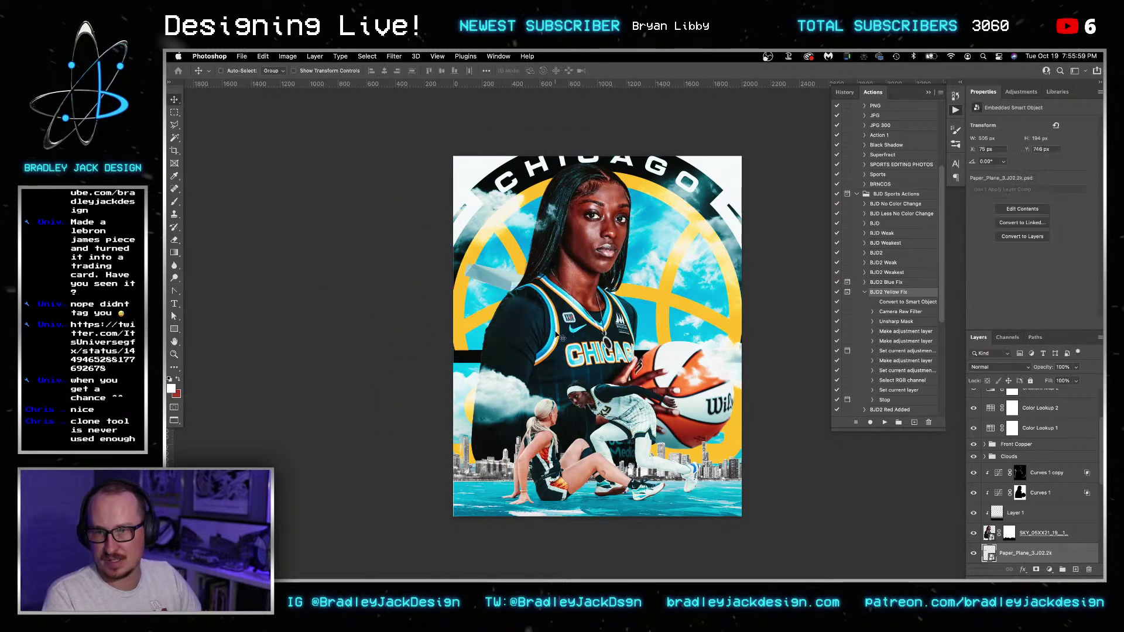
- Switch to Safari, go back to the Envato airplane results and open the plain white Paper Plane model beside the grey paper jet
key("super+Tab")
key("super+Tab")
key("super+Tab")
key("super+Tab")
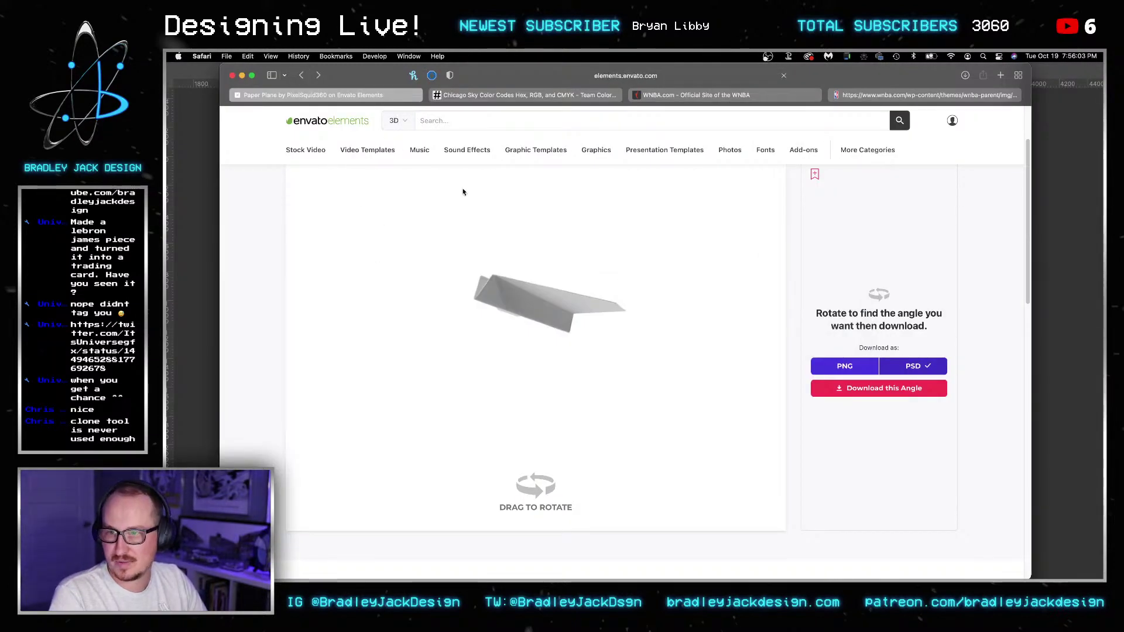
key("super+bracketleft")
scroll(649, 336, "down", 5)
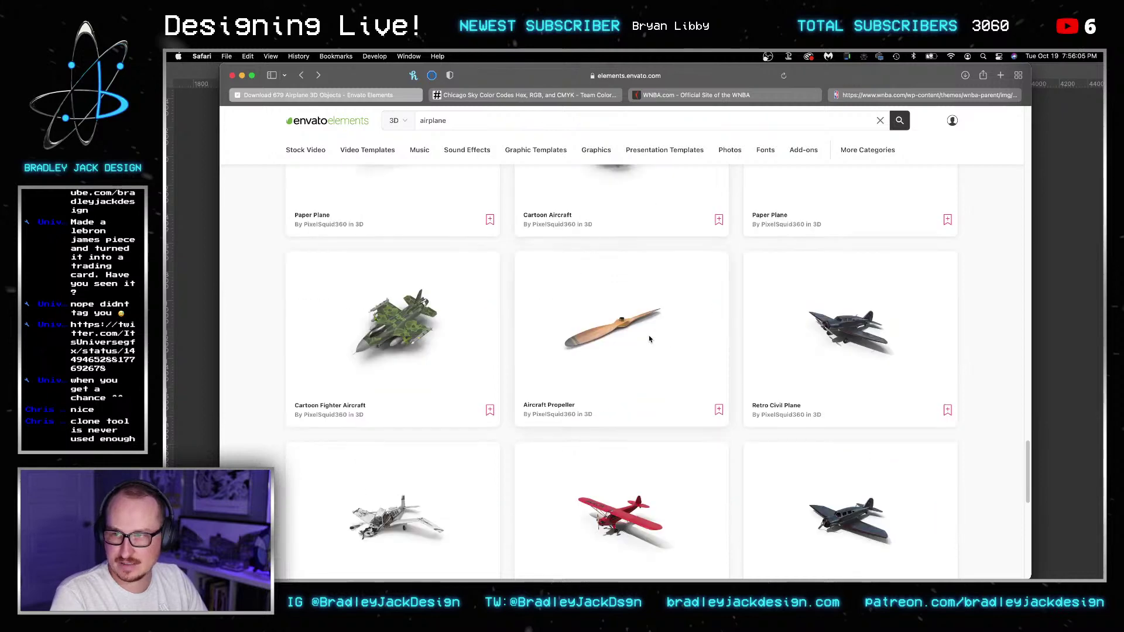
scroll(649, 339, "down", 2)
scroll(649, 337, "down", 5)
scroll(649, 338, "up", 12)
scroll(649, 338, "up", 5)
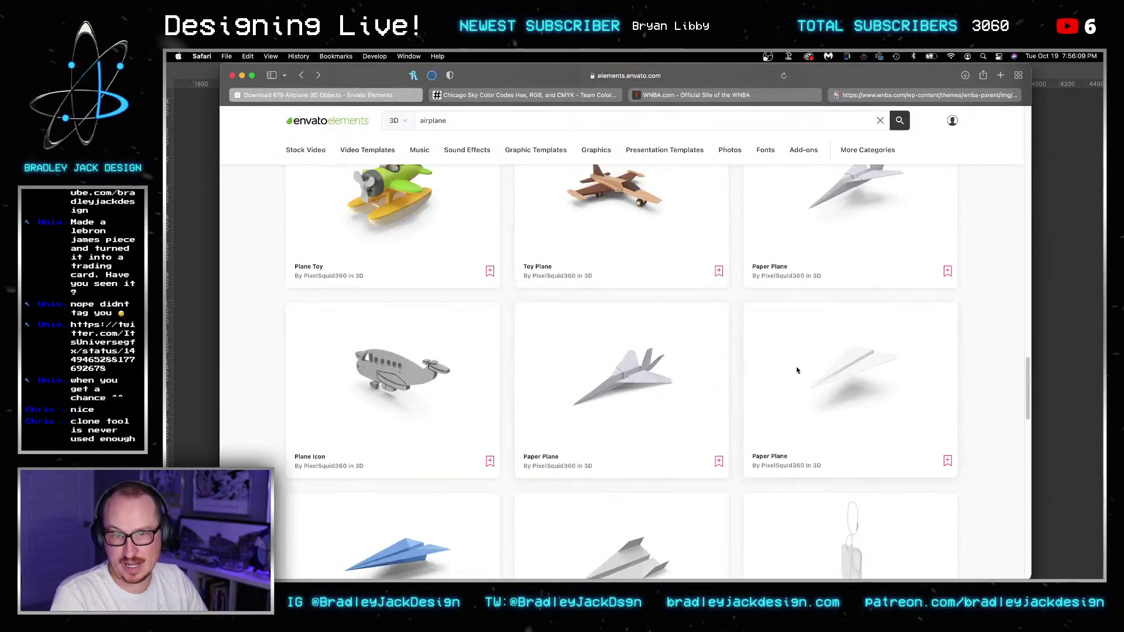
left_click(707, 336)
scroll(790, 398, "down", 1)
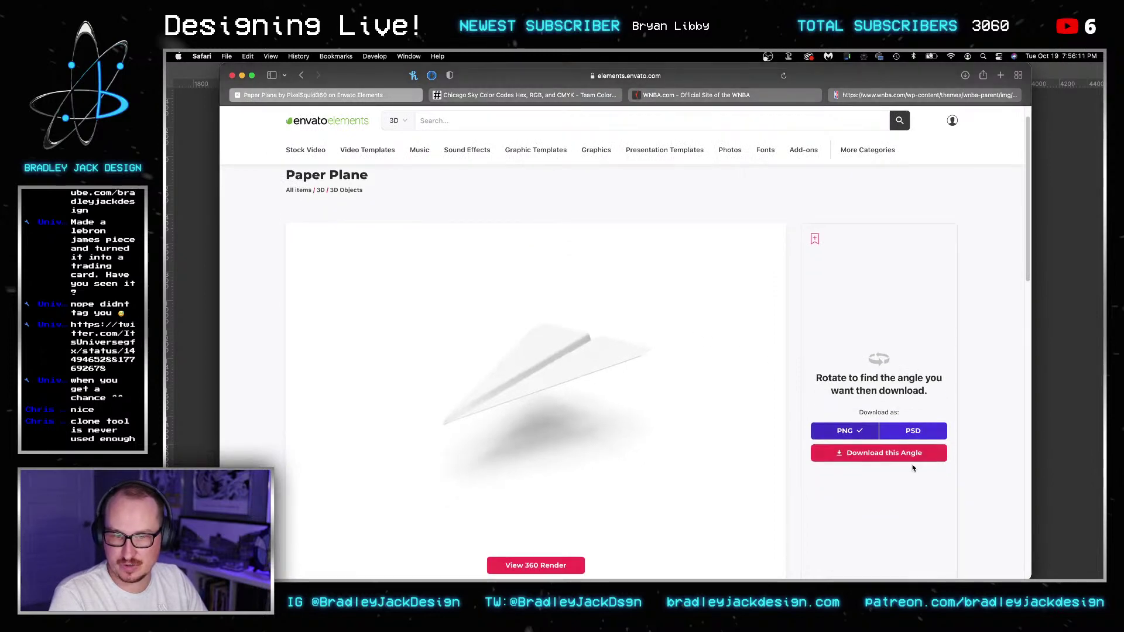
- Load the plane's 360 render, rotate it to show the underside fold, and download that angle as a PSD without a license
left_click(913, 431)
left_click(876, 458)
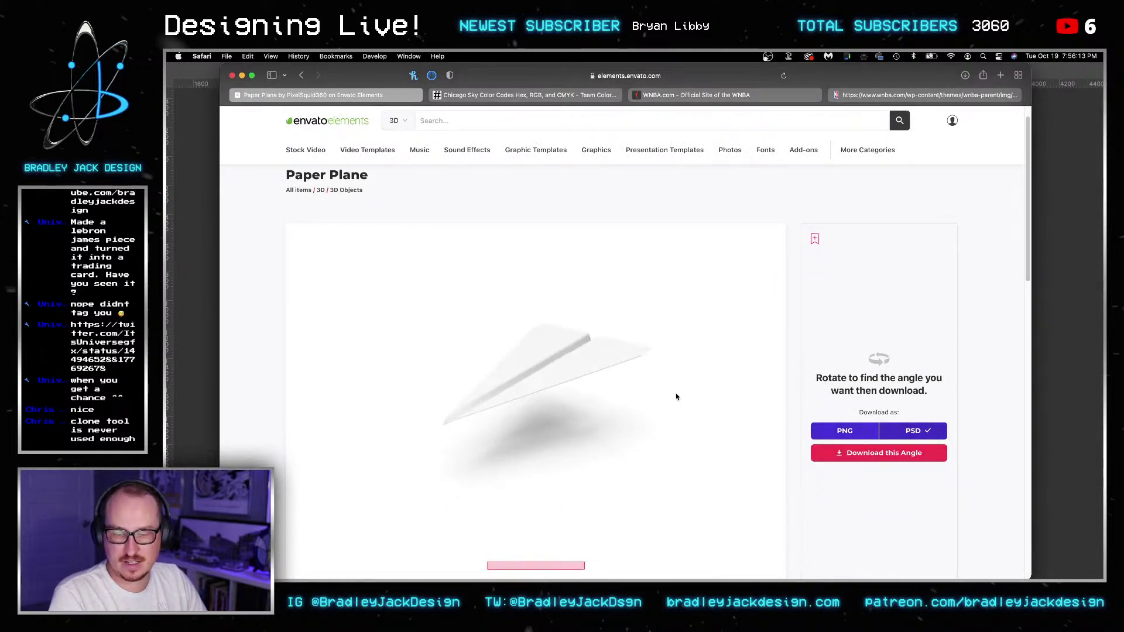
scroll(603, 384, "down", 1)
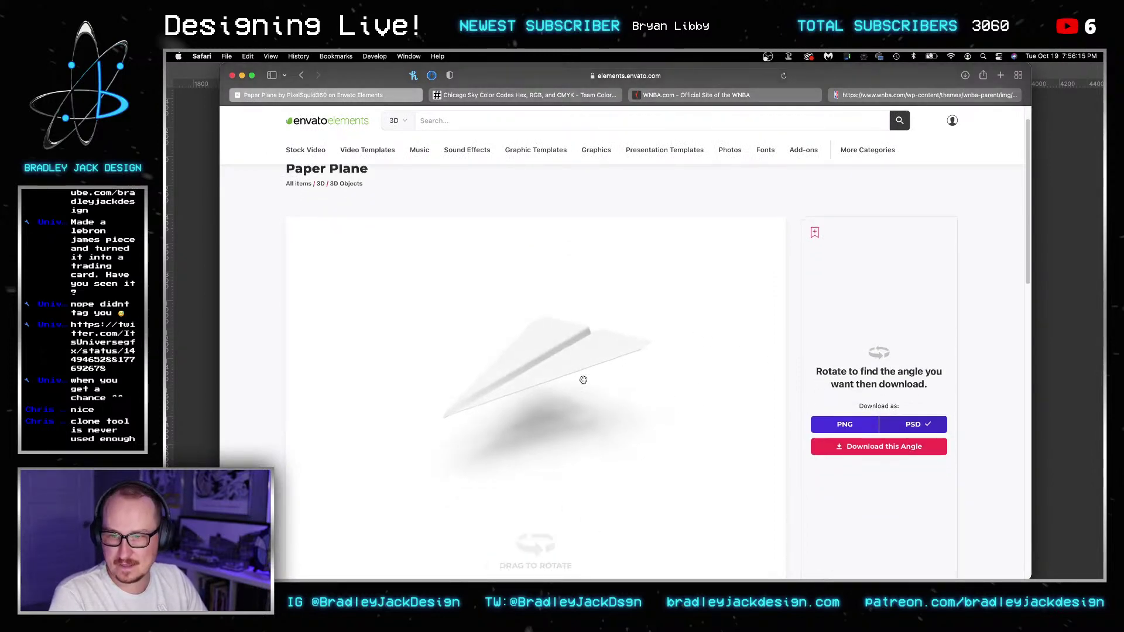
left_click_drag(574, 381, 500, 371)
key("super+Tab")
key("super+Tab")
left_click(866, 422)
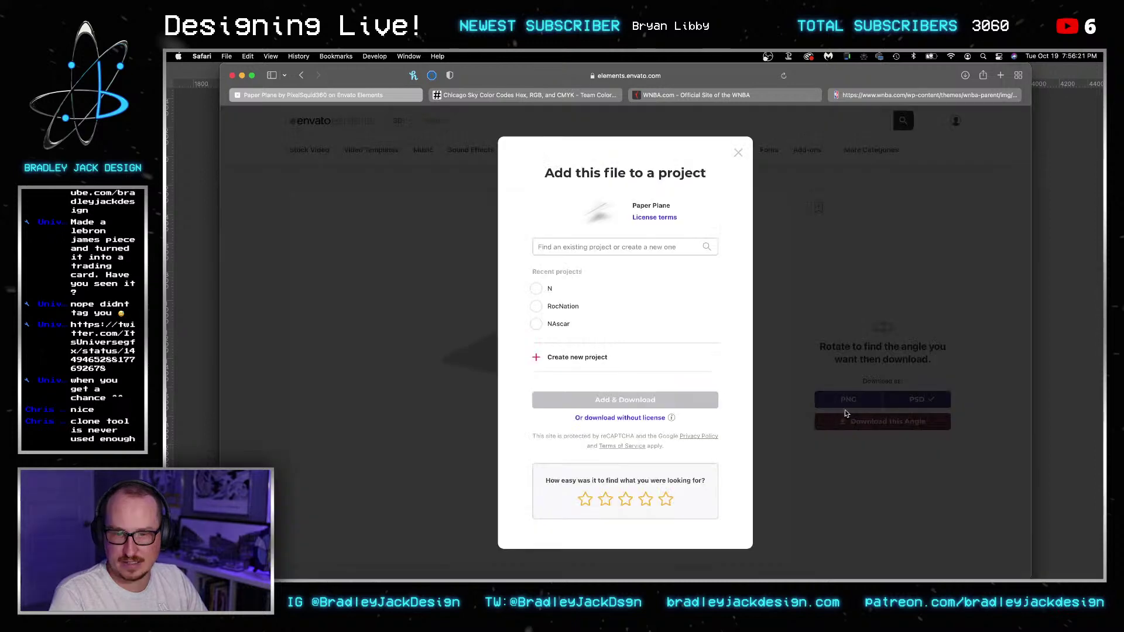
left_click(639, 418)
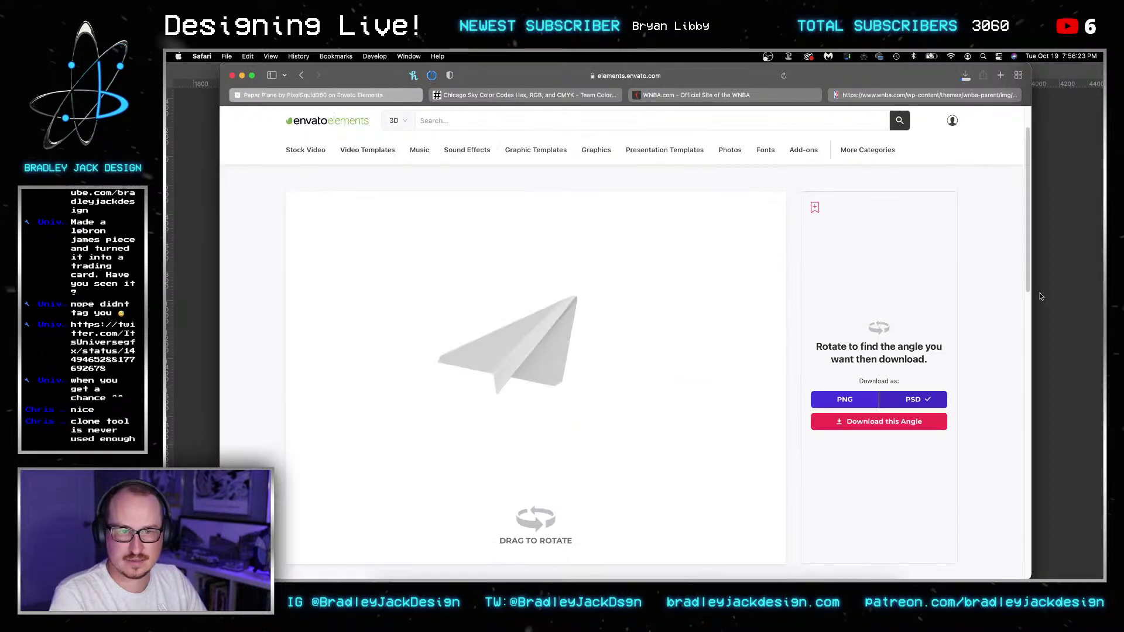
- Place Paper_Plane_6.L16.2k.psd from Downloads into the Photoshop poster and hide the Background layer inside its smart object
key("super+Tab")
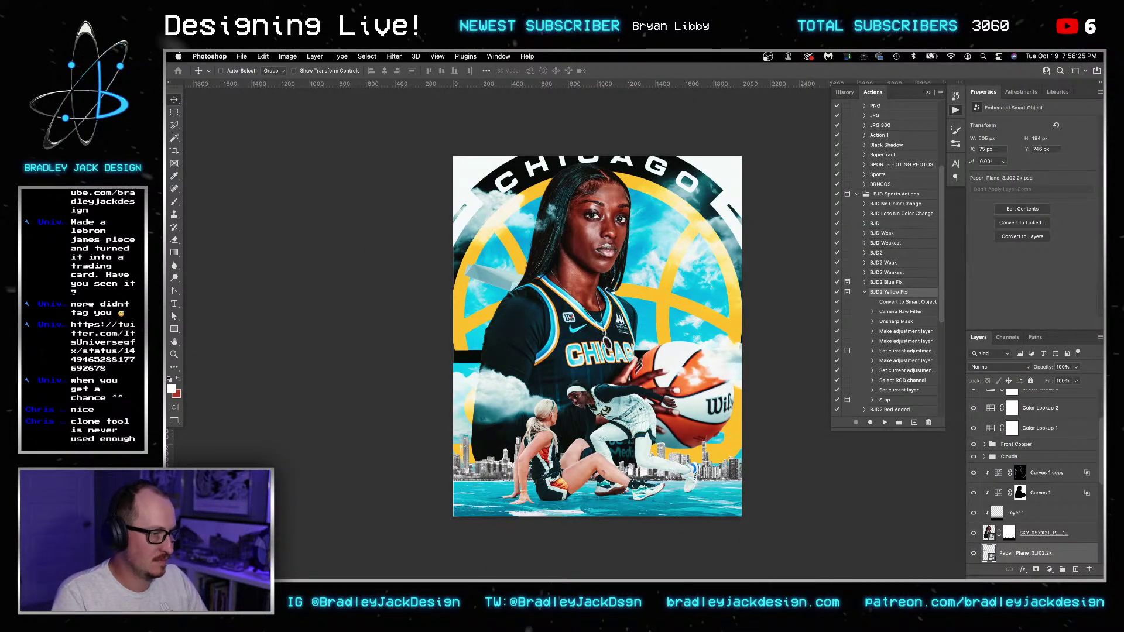
key("super+Tab")
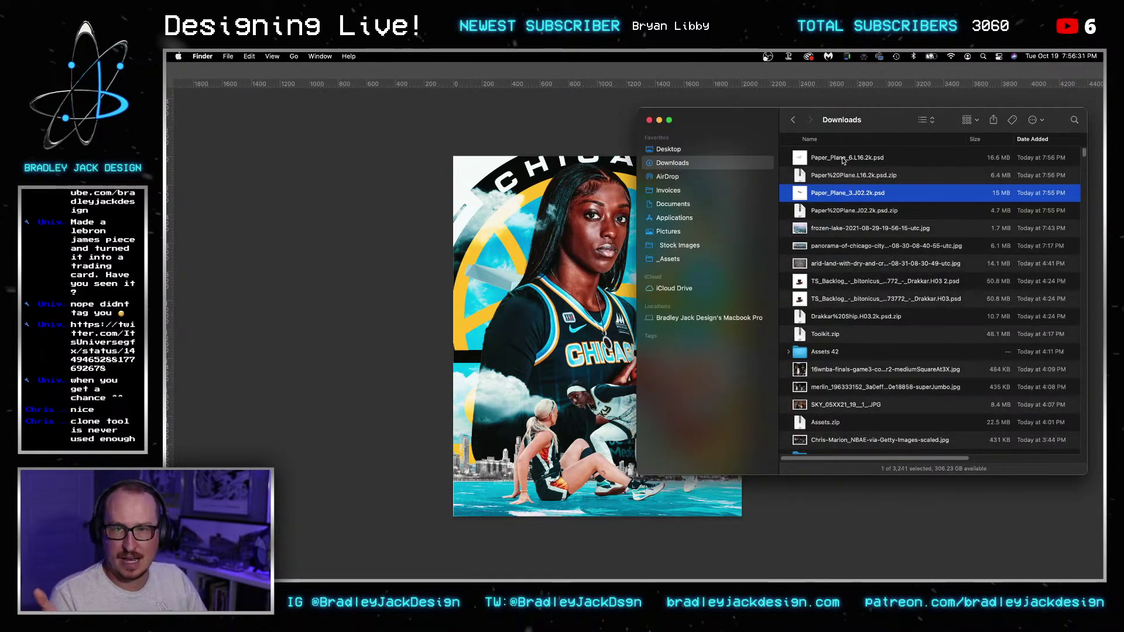
left_click(535, 259)
scroll(1002, 530, "down", 2)
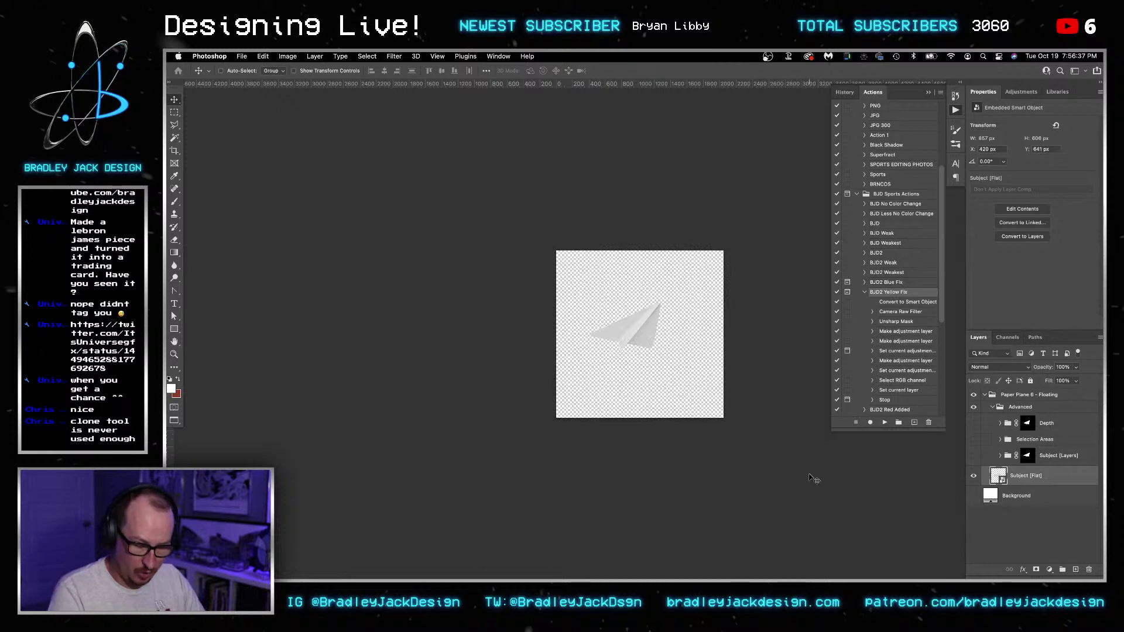
key("ctrl+Tab")
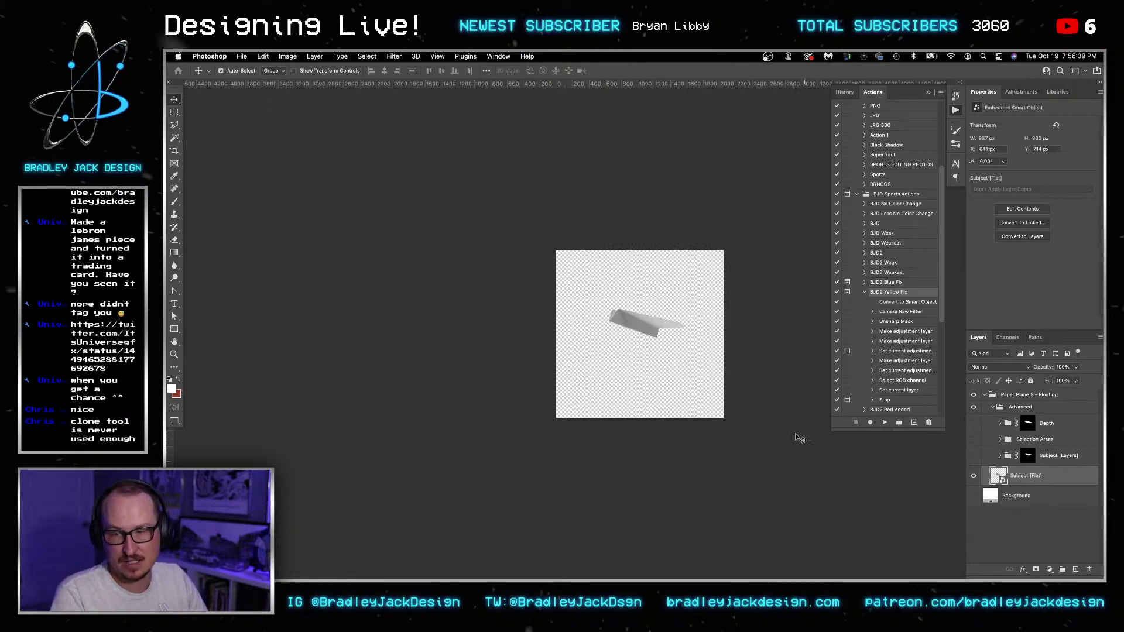
key("ctrl+Tab")
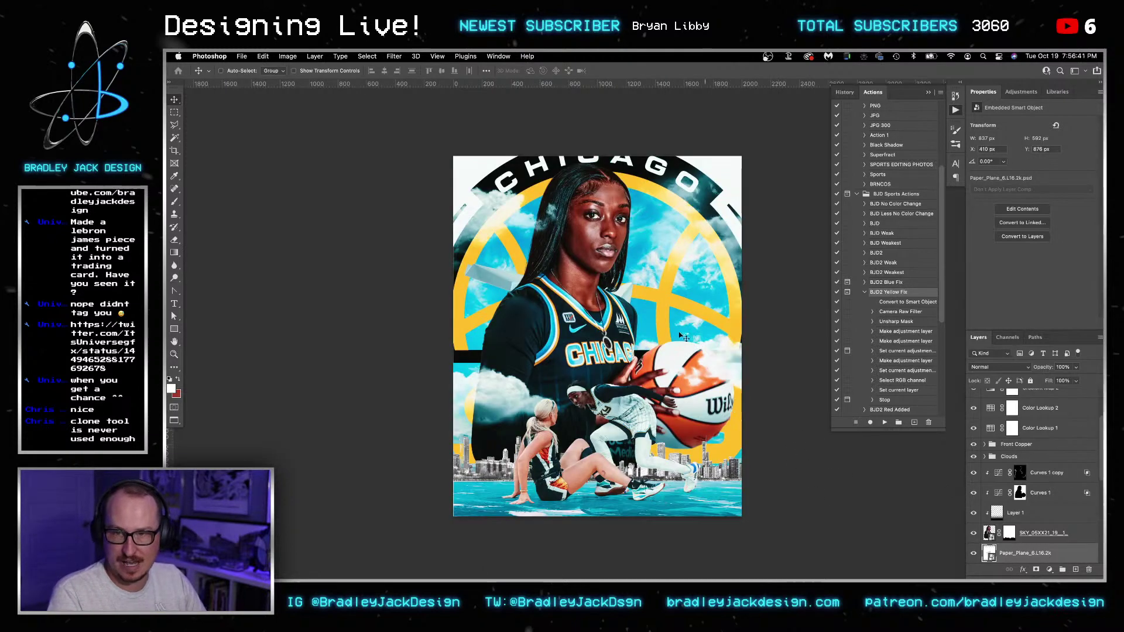
- Scale the second paper plane to 48.36% and position it in the sky above the basketball
left_click_drag(640, 325, 729, 222)
key("ctrl+t")
left_click_drag(544, 366, 617, 293)
left_click_drag(690, 277, 679, 265)
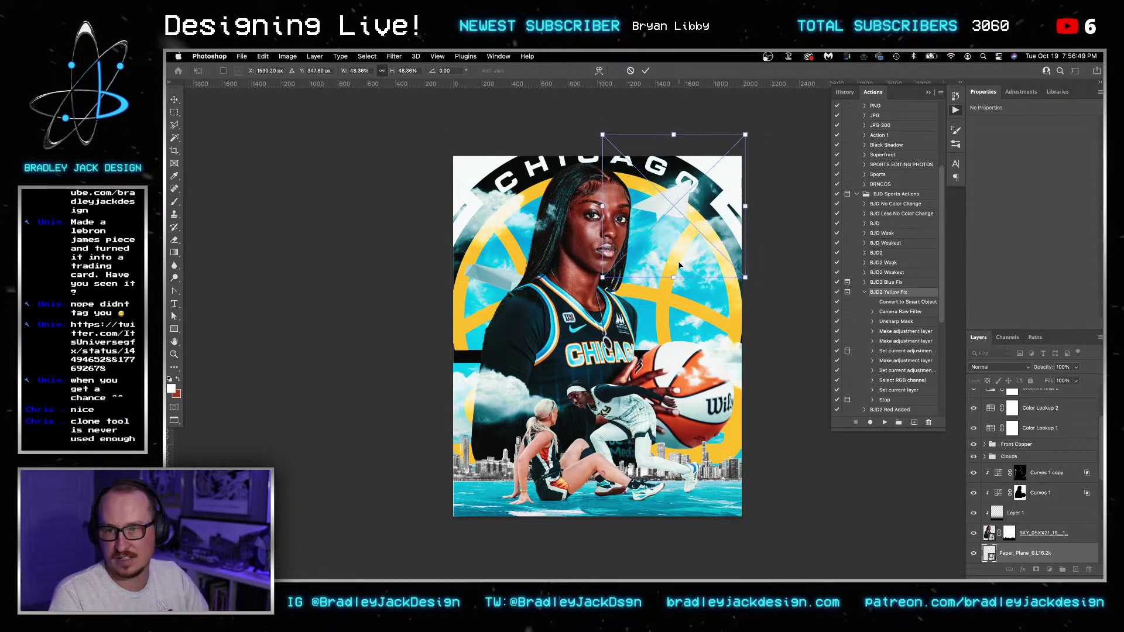
key("Return")
key("z")
key("v")
left_click_drag(682, 208, 700, 308)
- Hide both paper plane layers
scroll(988, 527, "down", 3)
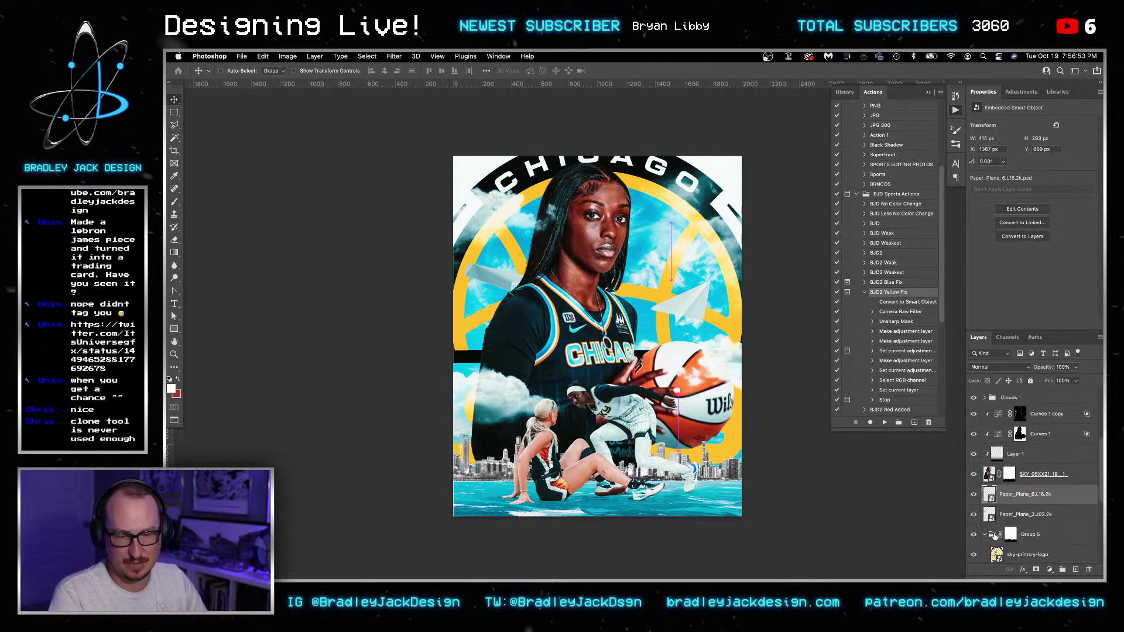
left_click_drag(973, 494, 974, 514)
key("z")
key("v")
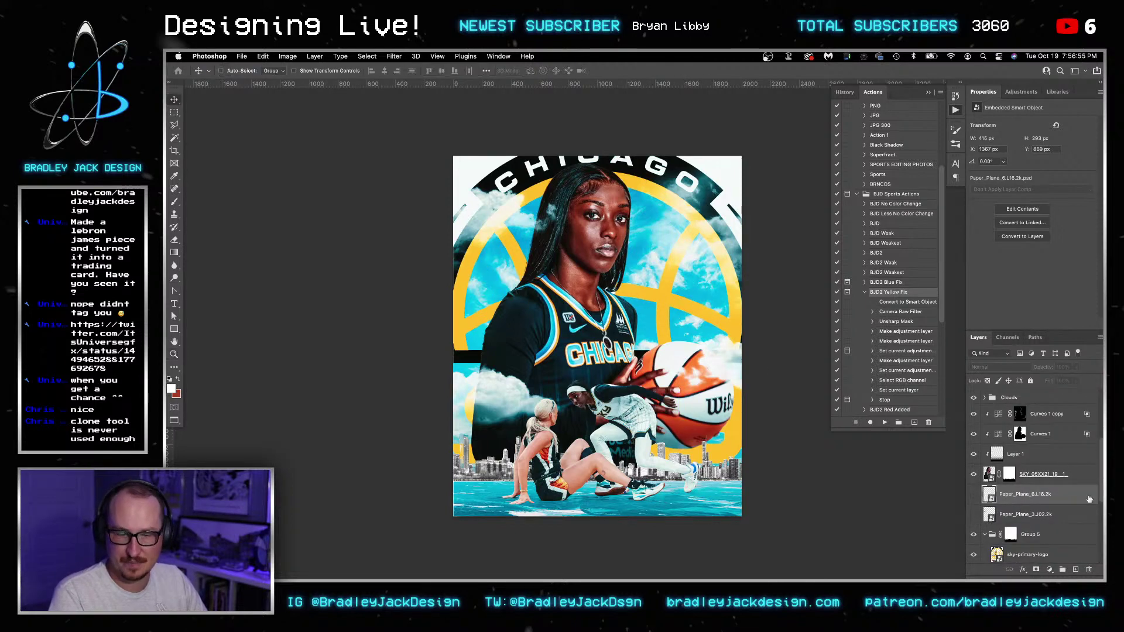
- Group the large player's photo with Layer 1 and both Curves layers, and move the photo's mask onto the group
left_click(1067, 477)
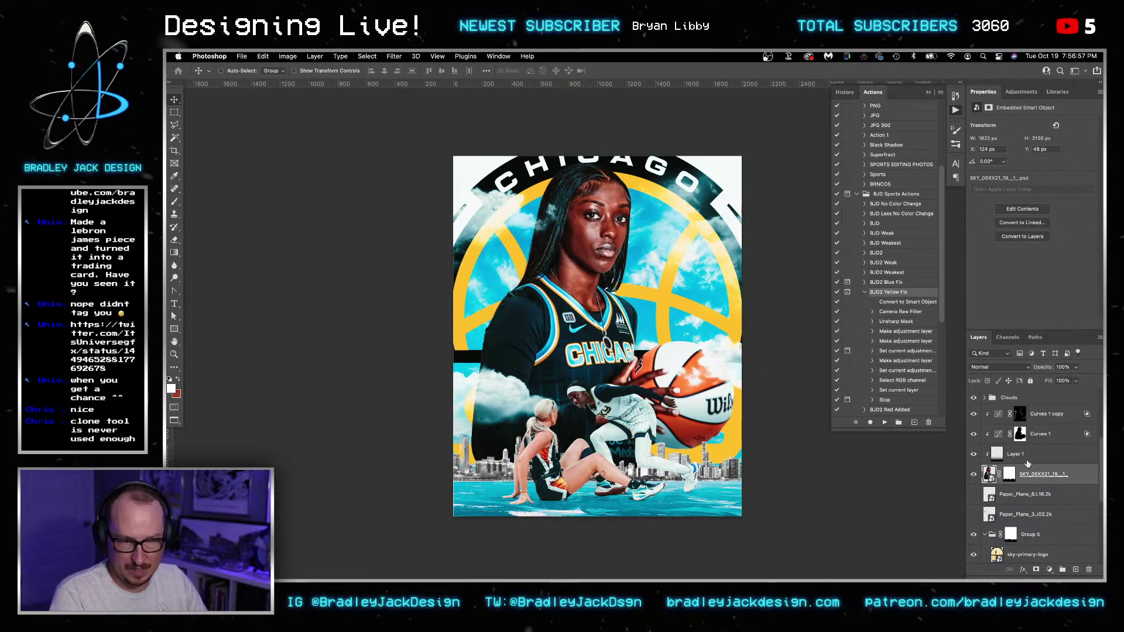
left_click(1034, 415, "shift")
key("super+g")
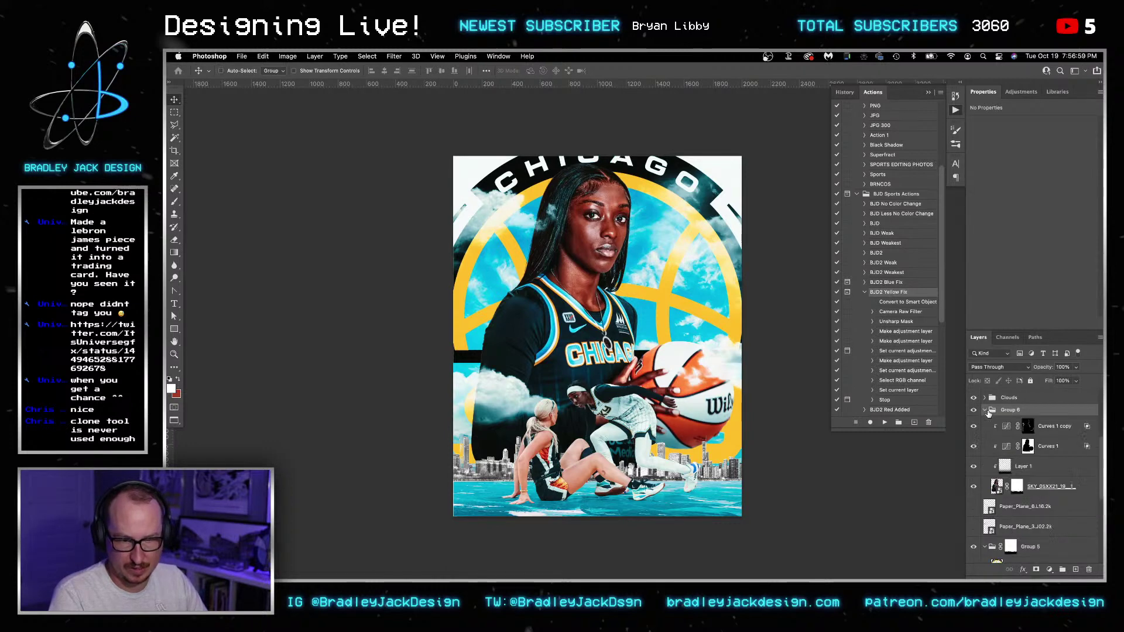
left_click(985, 410)
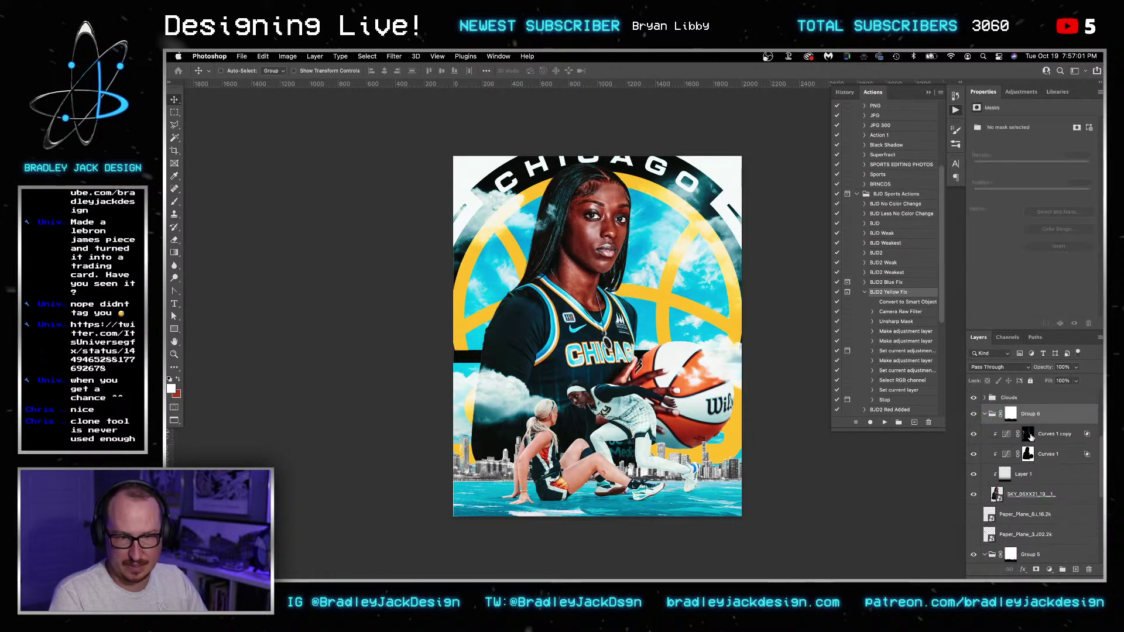
- Nudge the large player's photo and its clipped layers horizontally inside the masked group so she sits slightly further left
left_click(1028, 436)
left_click(1042, 495)
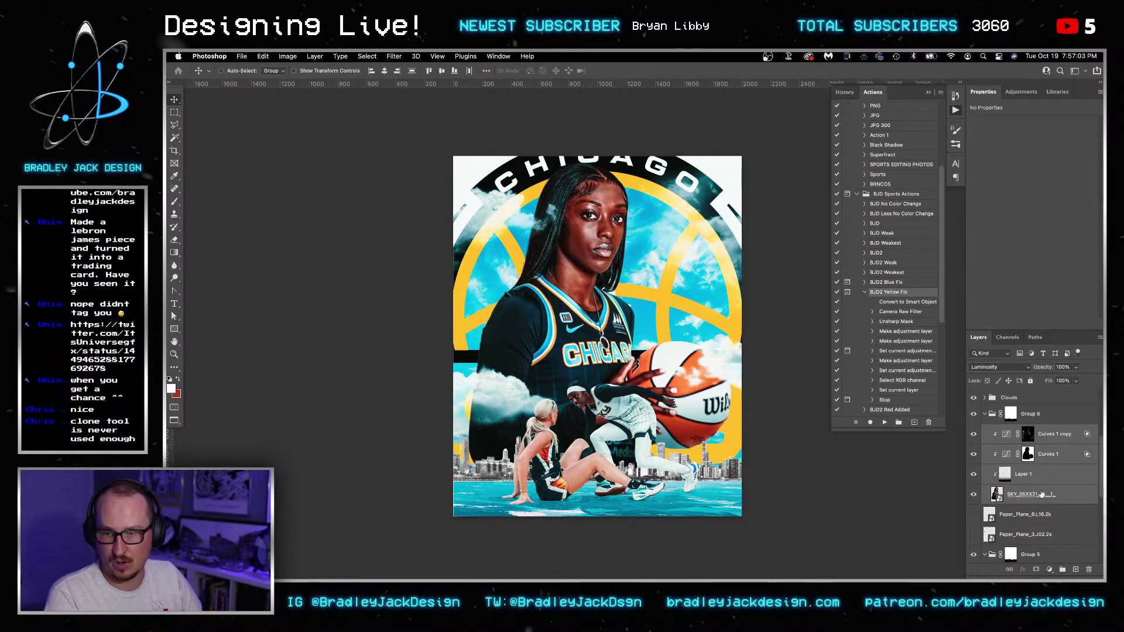
key("shift+Left")
key("shift+Right")
key("shift+Right")
key("shift+Right")
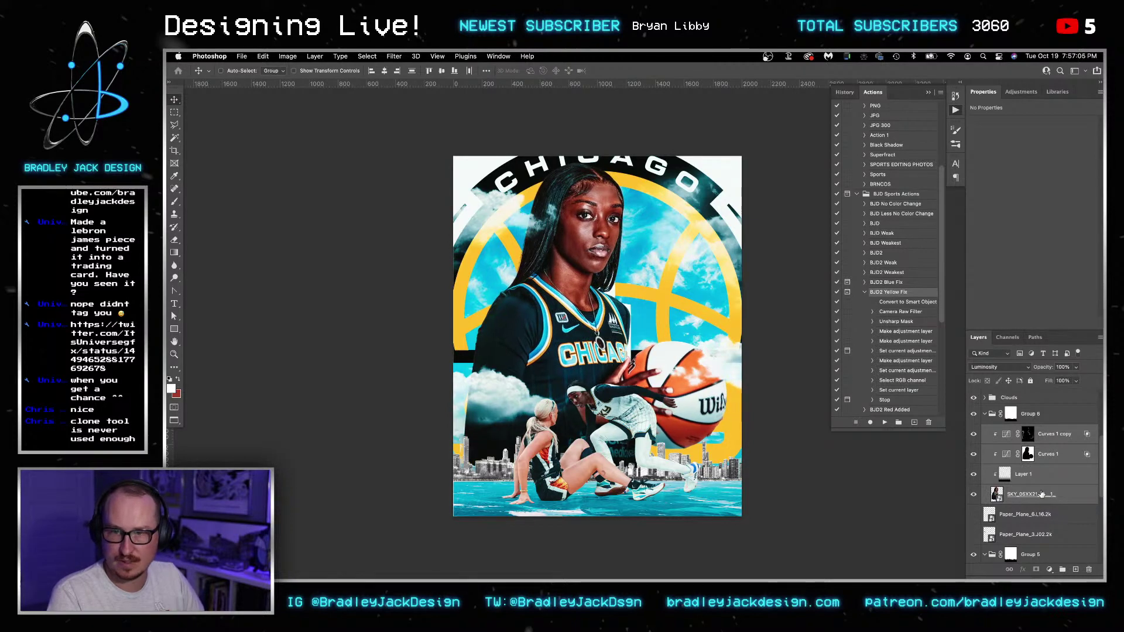
key("shift+Right")
key("shift+Right")
key("shift+Right")
key("shift+Right")
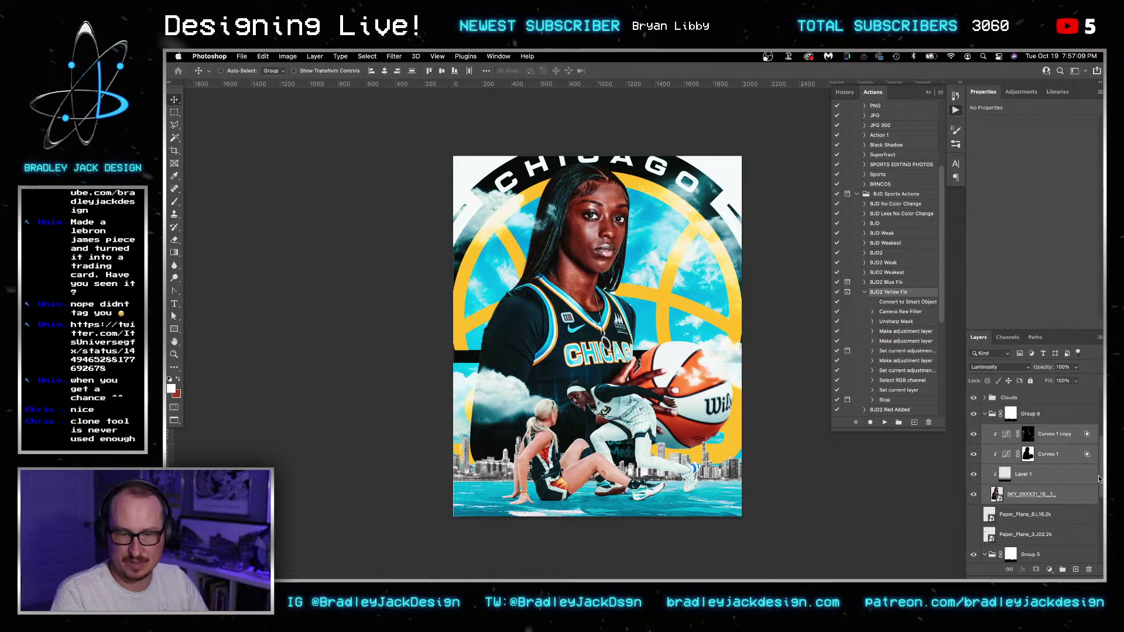
- Add a text box reading KALEAH COPPER above the Front Copper group, in the sky over the basketball, and left-align the text
scroll(1054, 439, "up", 3)
left_click(1043, 518)
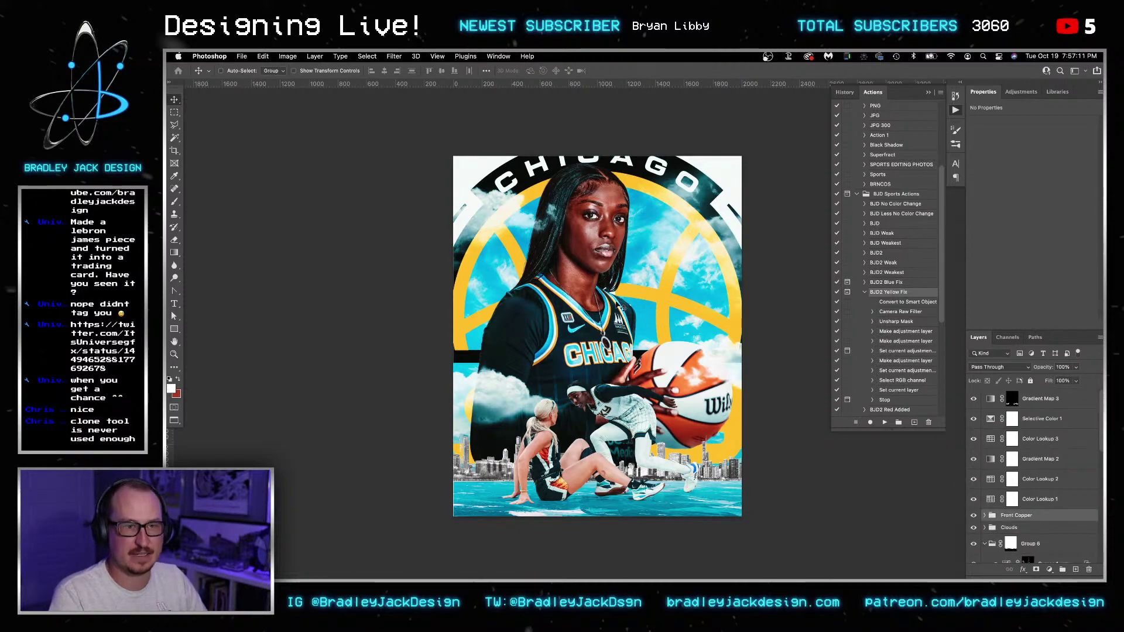
left_click_drag(671, 274, 723, 275)
left_click_drag(635, 278, 542, 271)
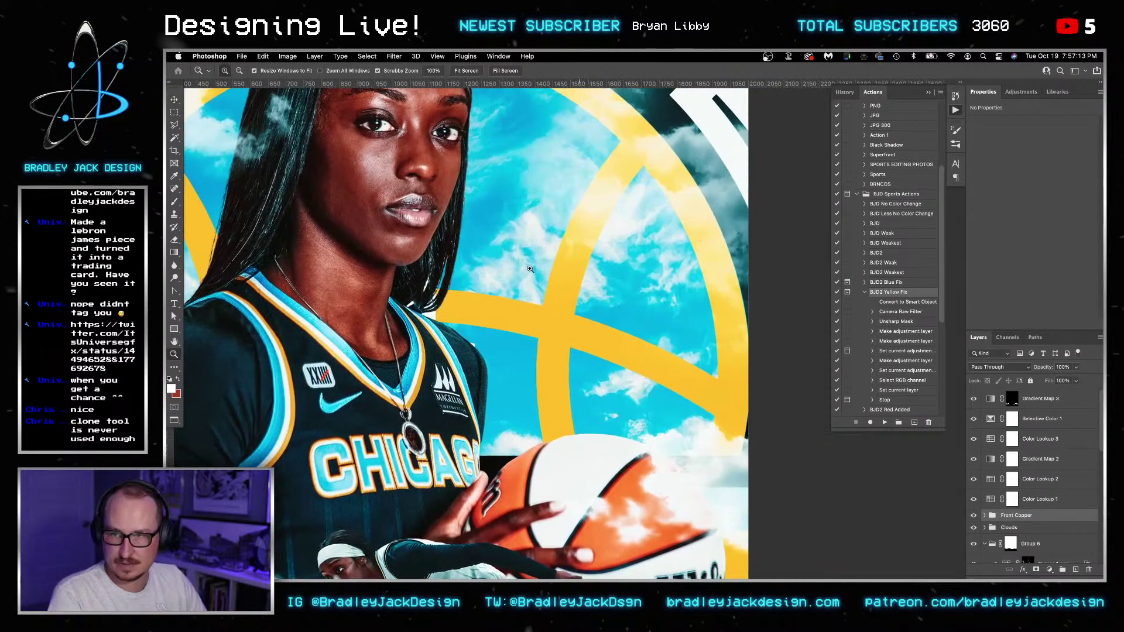
key("t")
left_click_drag(485, 249, 708, 373)
type("KALEAH COP")
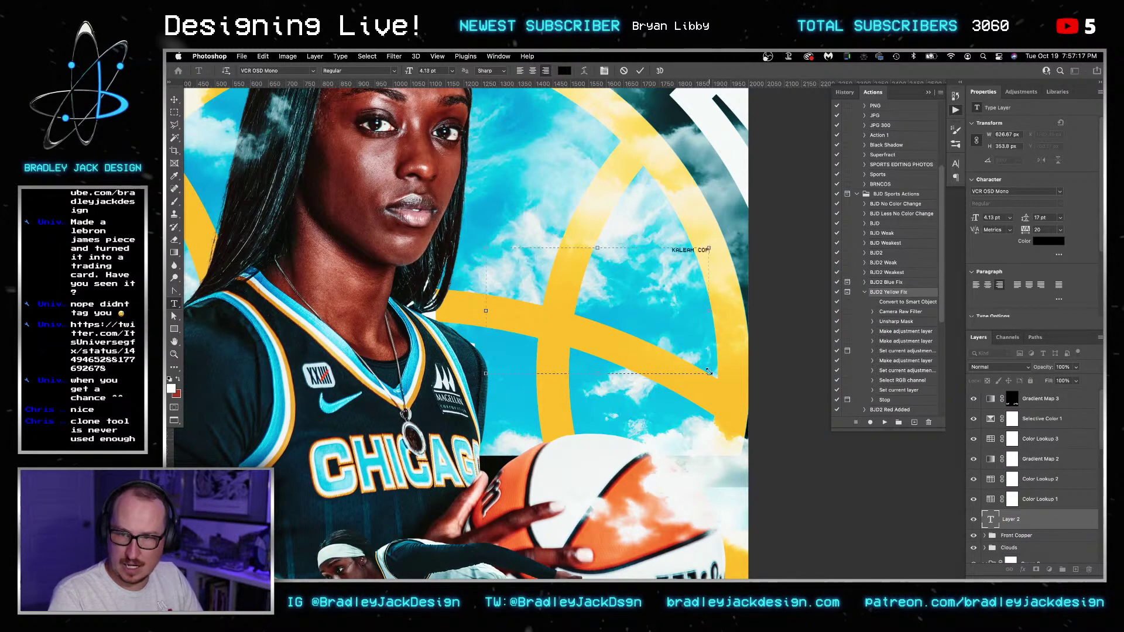
key("ctrl+a")
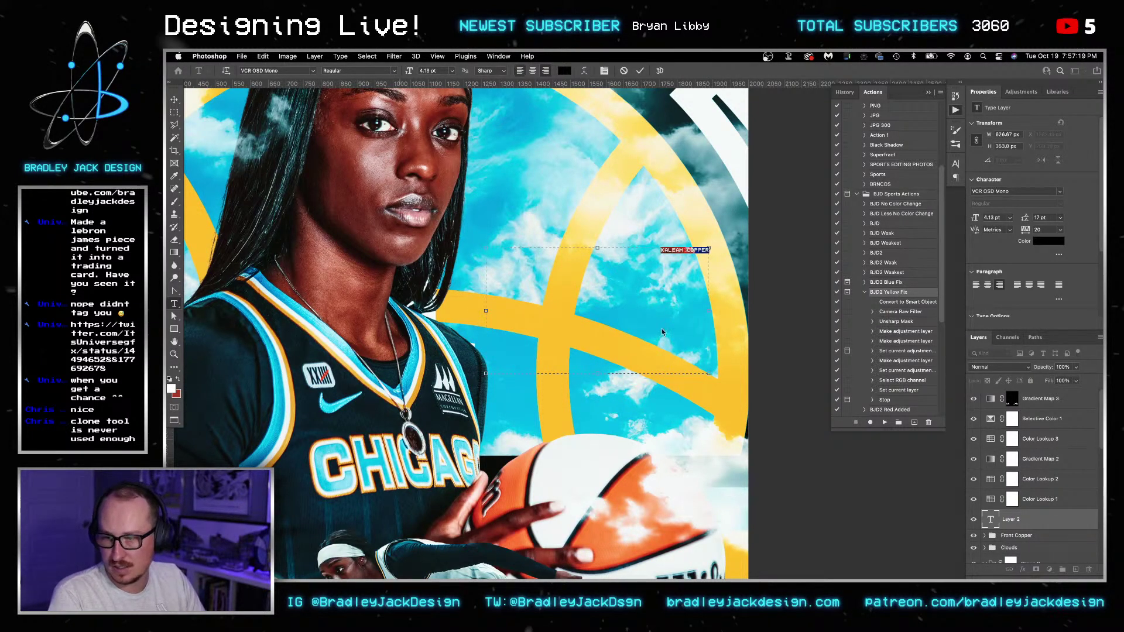
key("ctrl+shift+l")
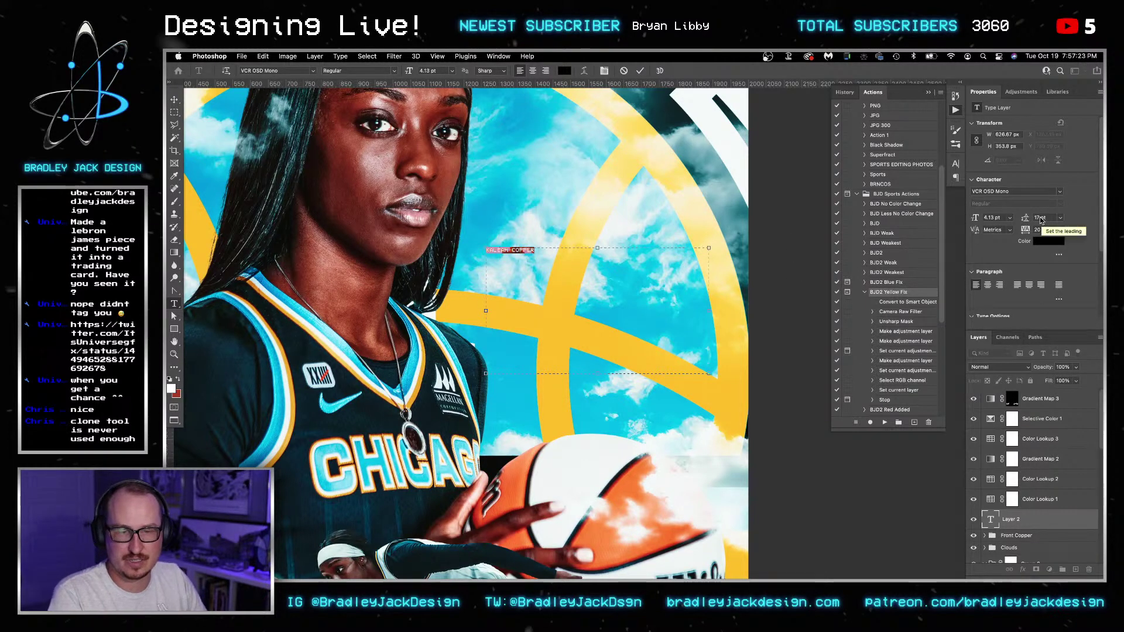
- Set the KALEAH COPPER text's font size to 24 pt
left_click(995, 216)
type("24")
key("Return")
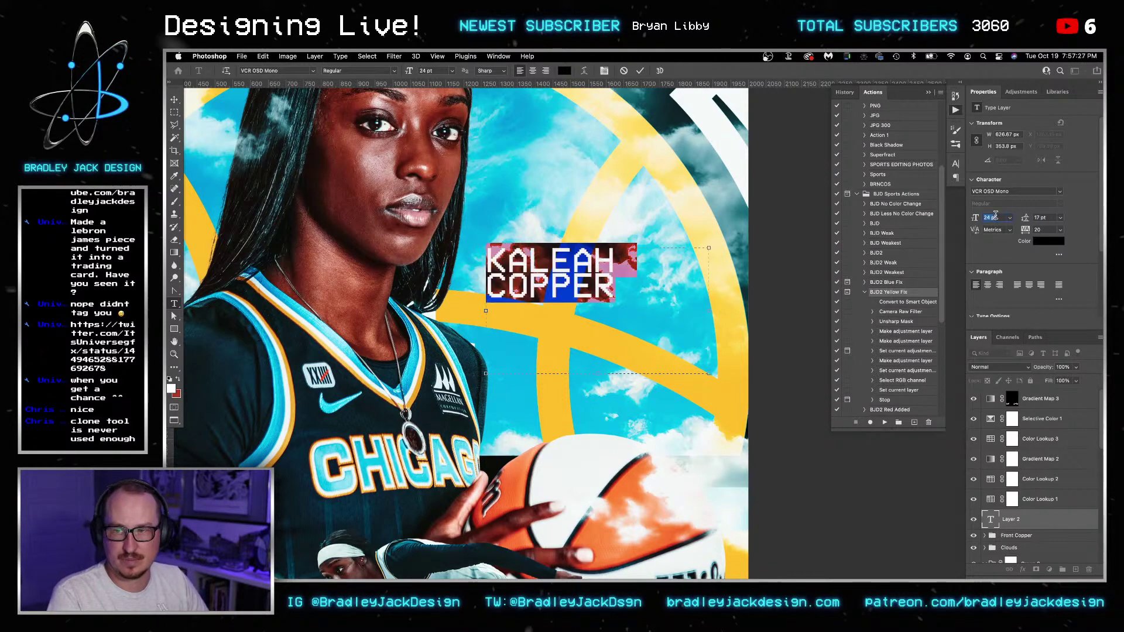
- Switch to Safari and open the instagram.com/chicagosky profile in a new tab
key("super+Tab")
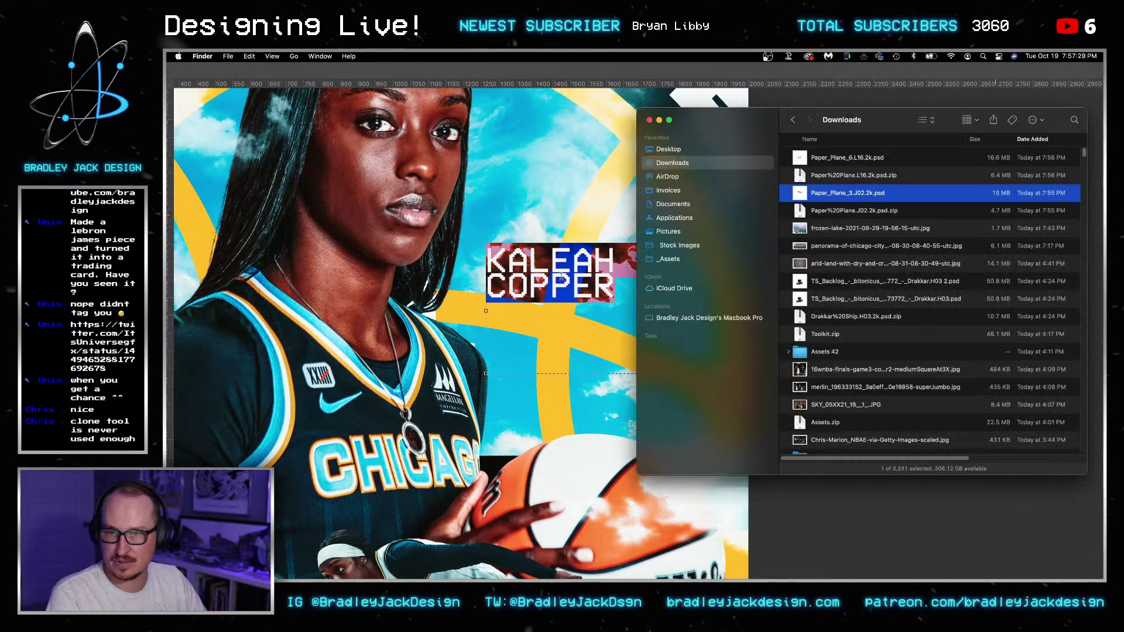
key("super+Tab")
key("super+Return")
key("super+Tab")
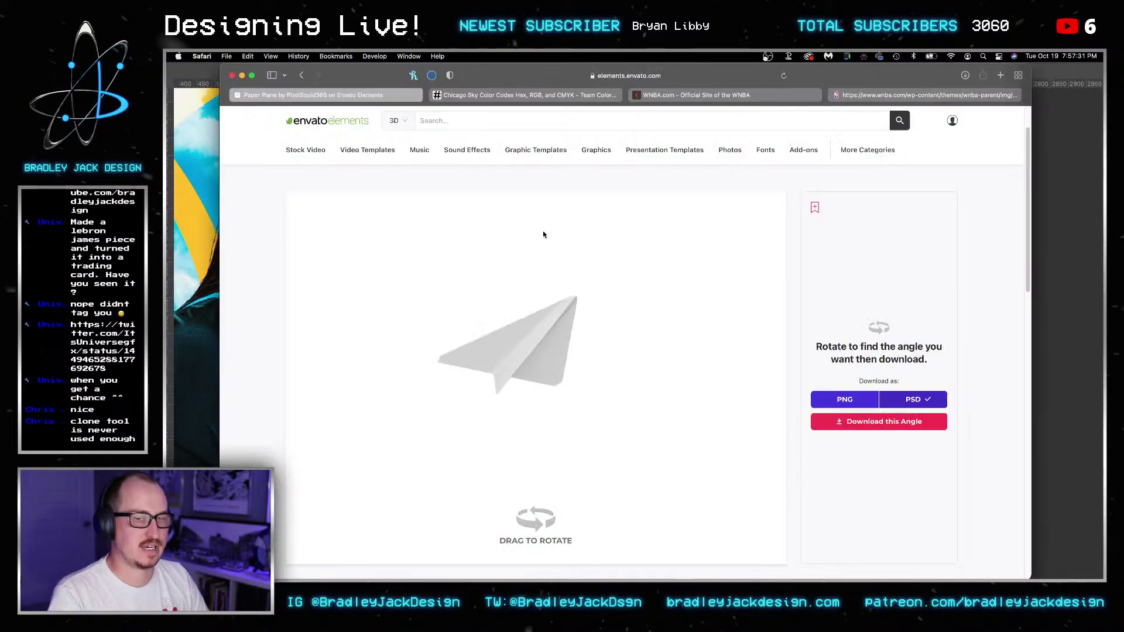
key("super+t")
type("instagram.com")
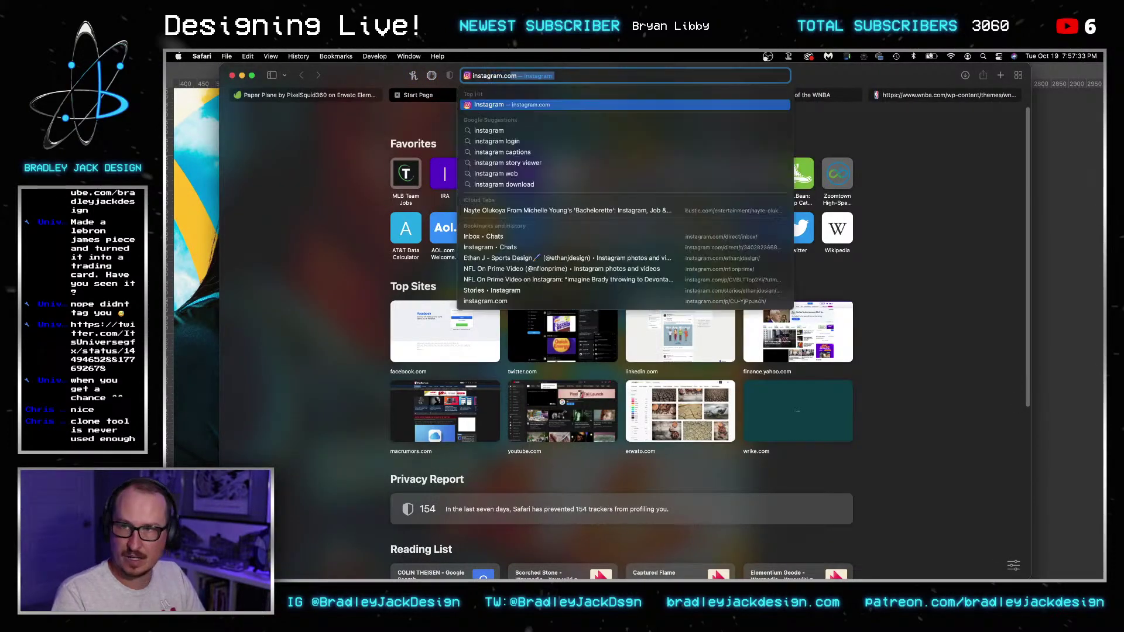
type("./chicagosky")
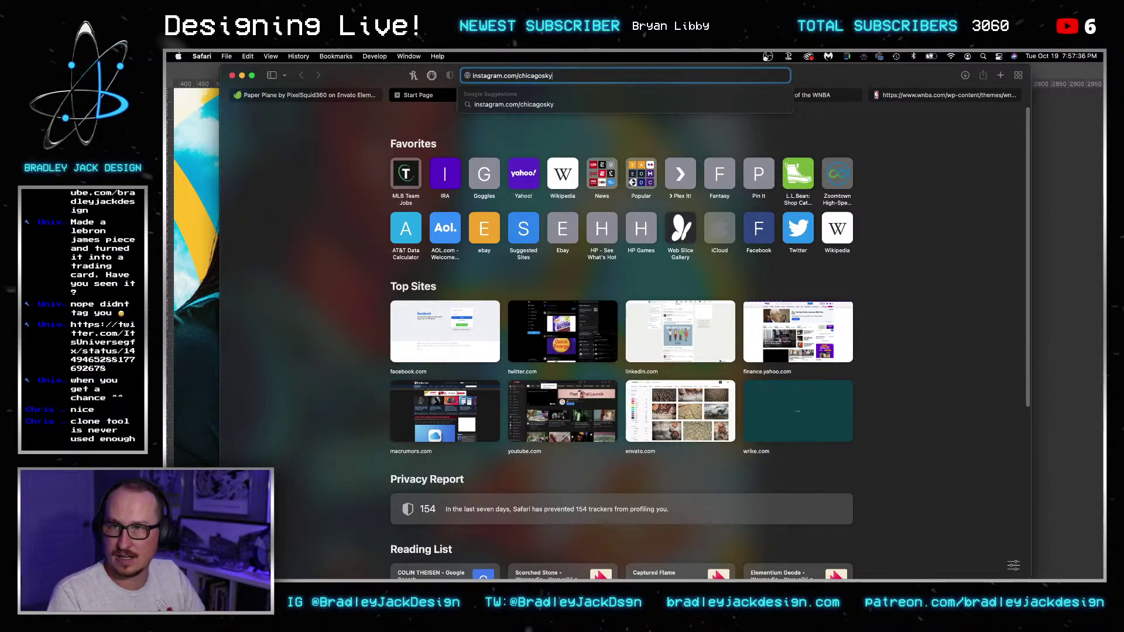
key("Return")
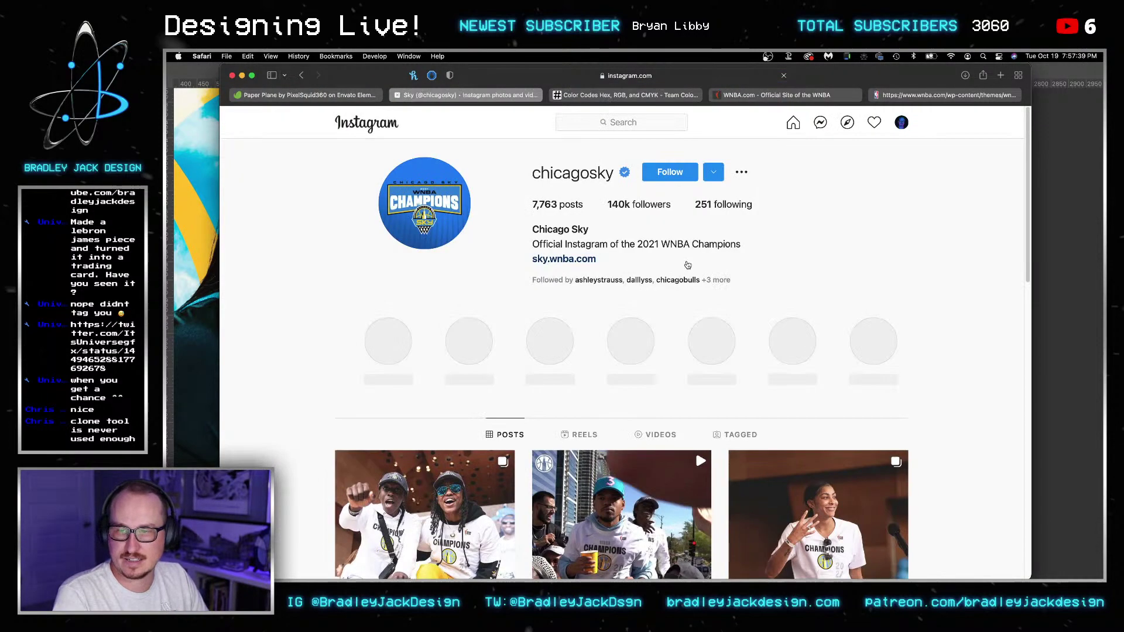
- Browse the chicagosky posts and examine the lettering and layout of the team's player and game-day graphics
scroll(758, 263, "down", 10)
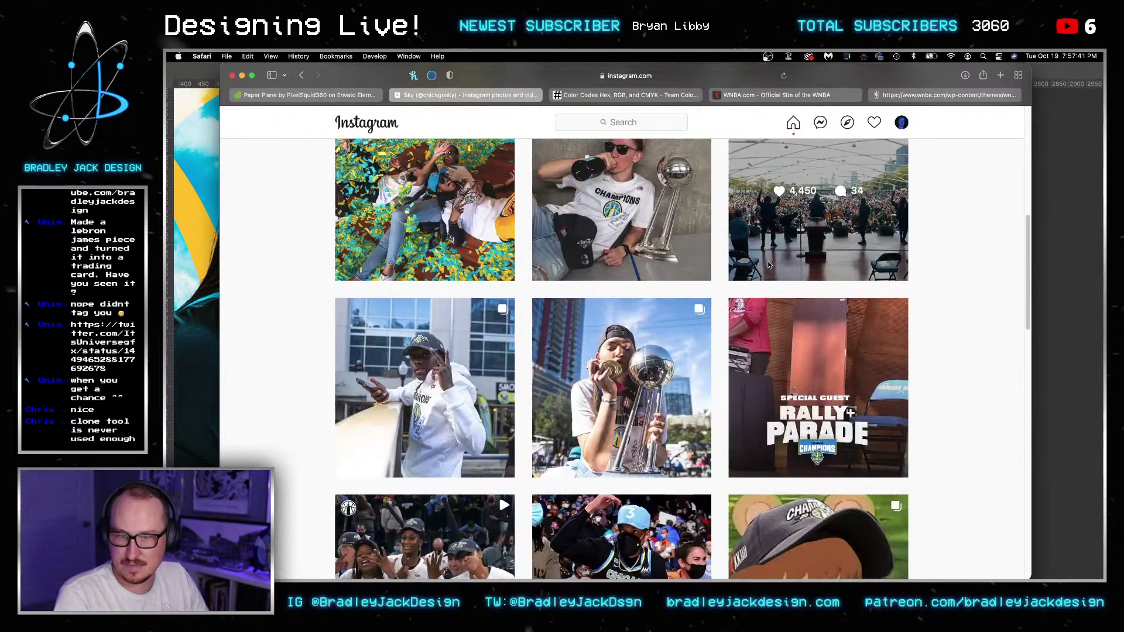
scroll(767, 263, "down", 4)
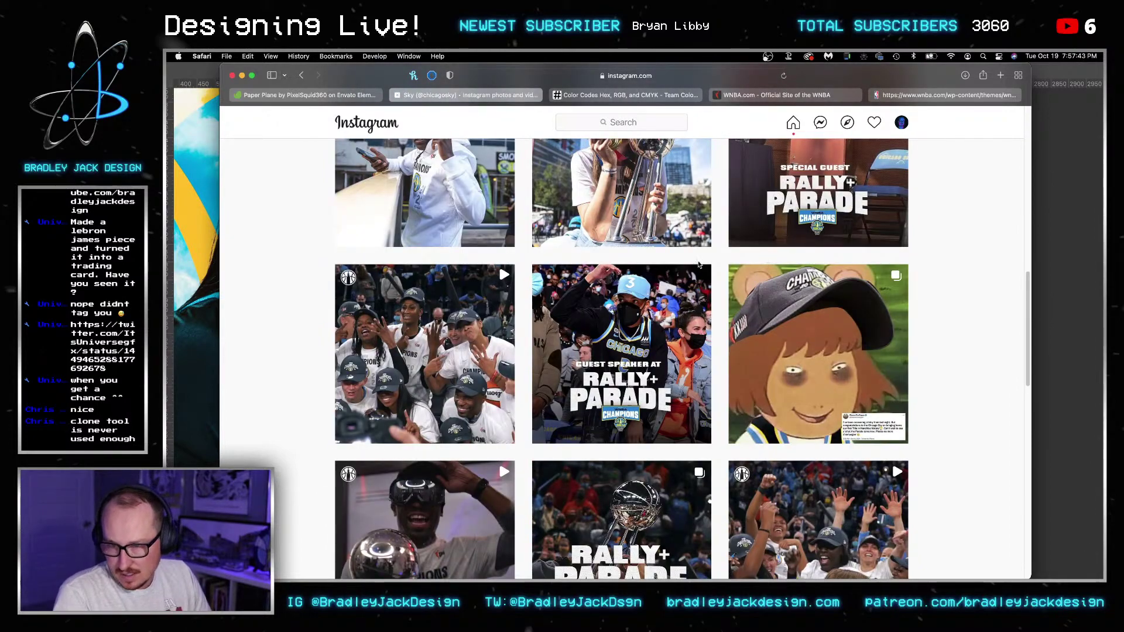
scroll(719, 261, "down", 8)
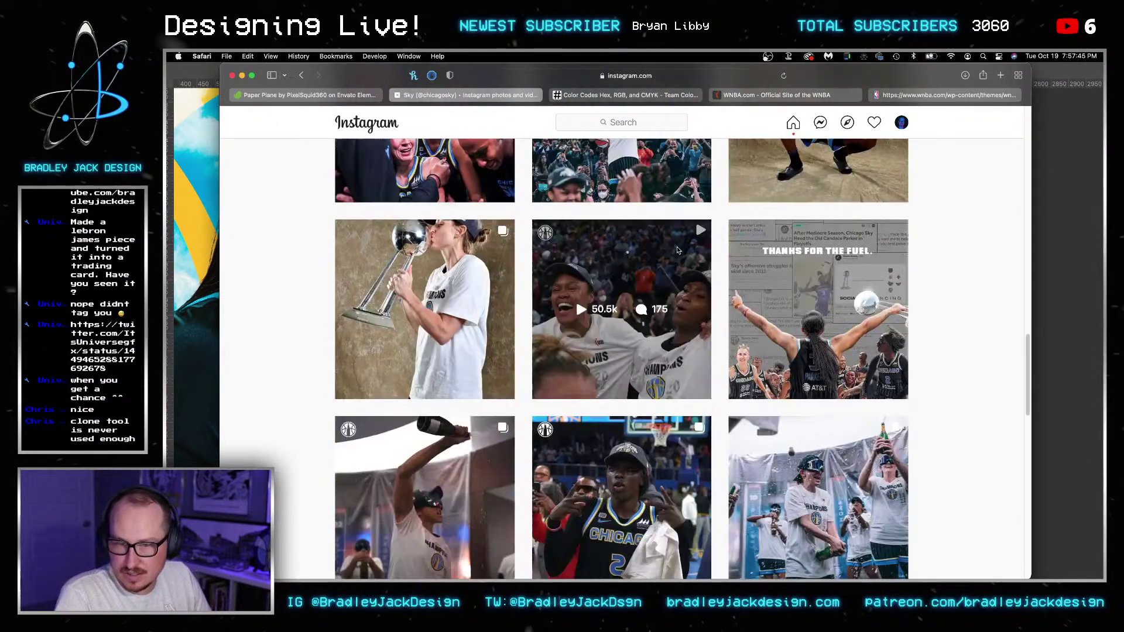
scroll(677, 251, "down", 12)
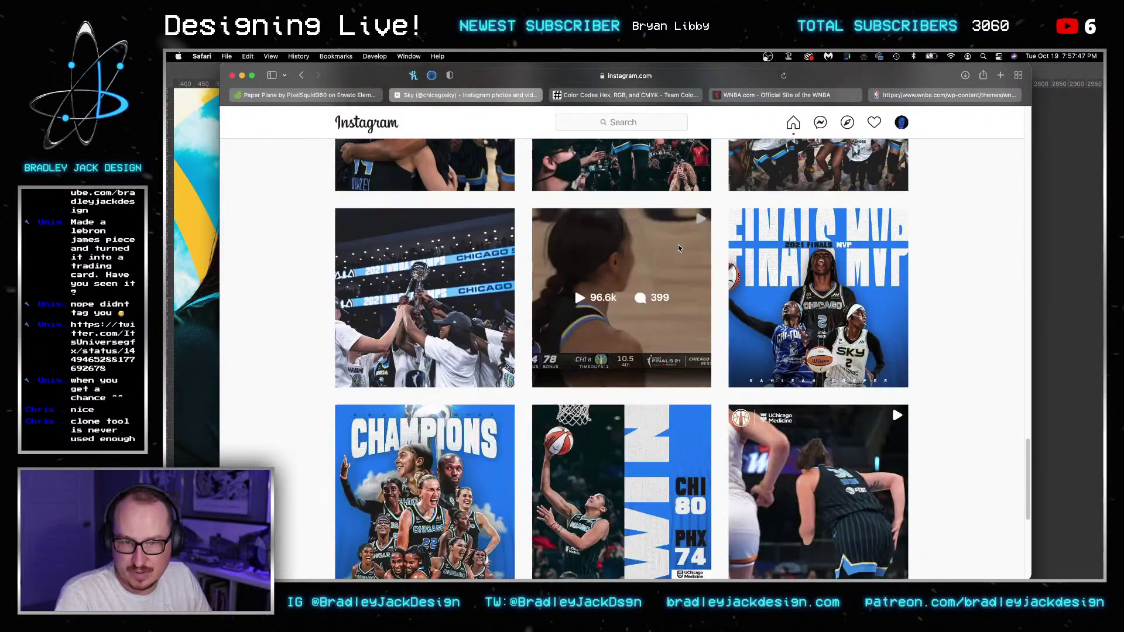
scroll(678, 247, "down", 2)
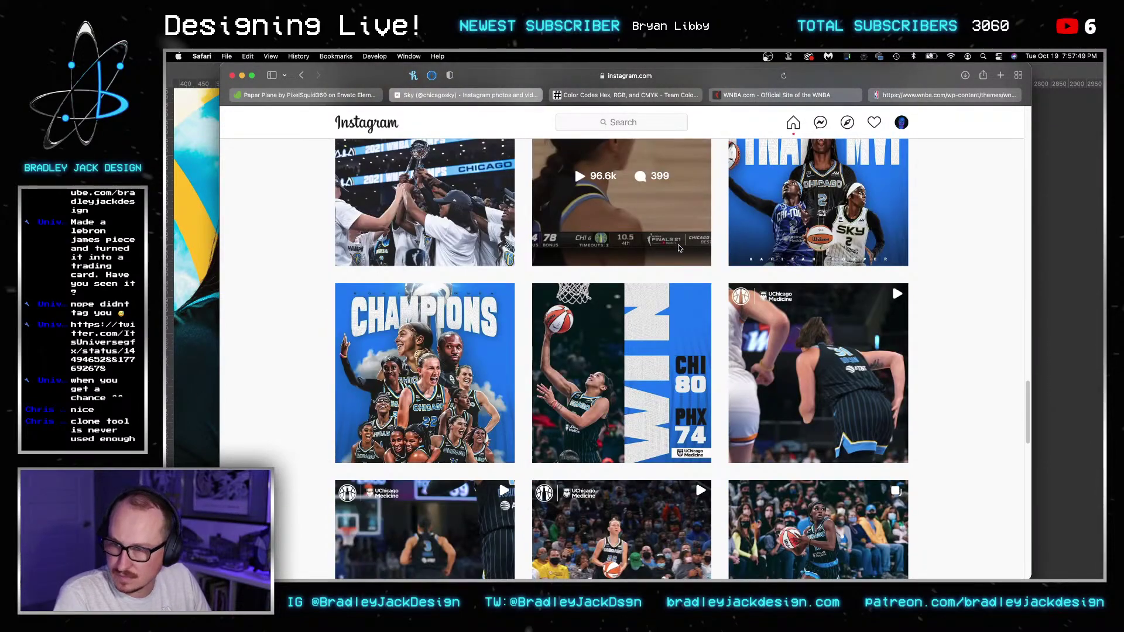
scroll(678, 247, "down", 10)
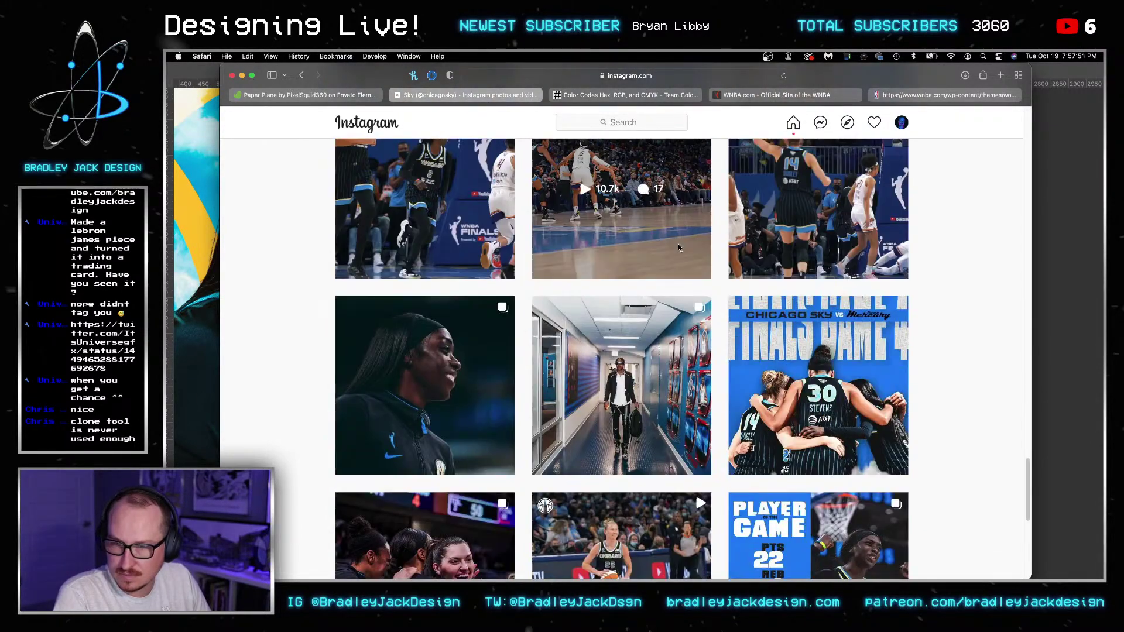
scroll(678, 247, "down", 4)
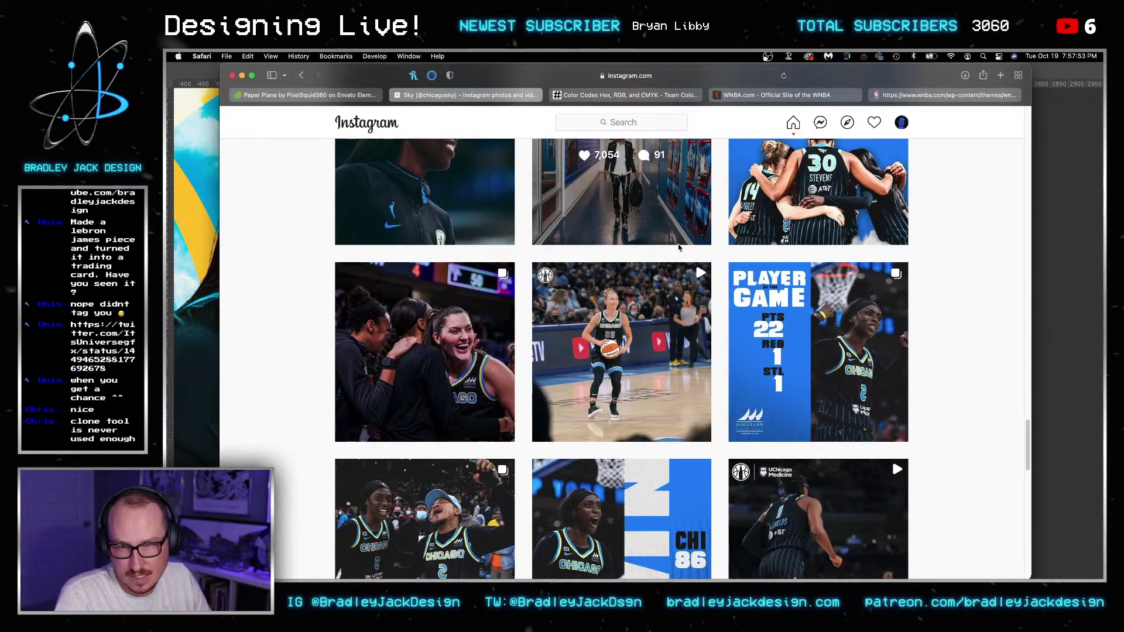
scroll(679, 246, "down", 10)
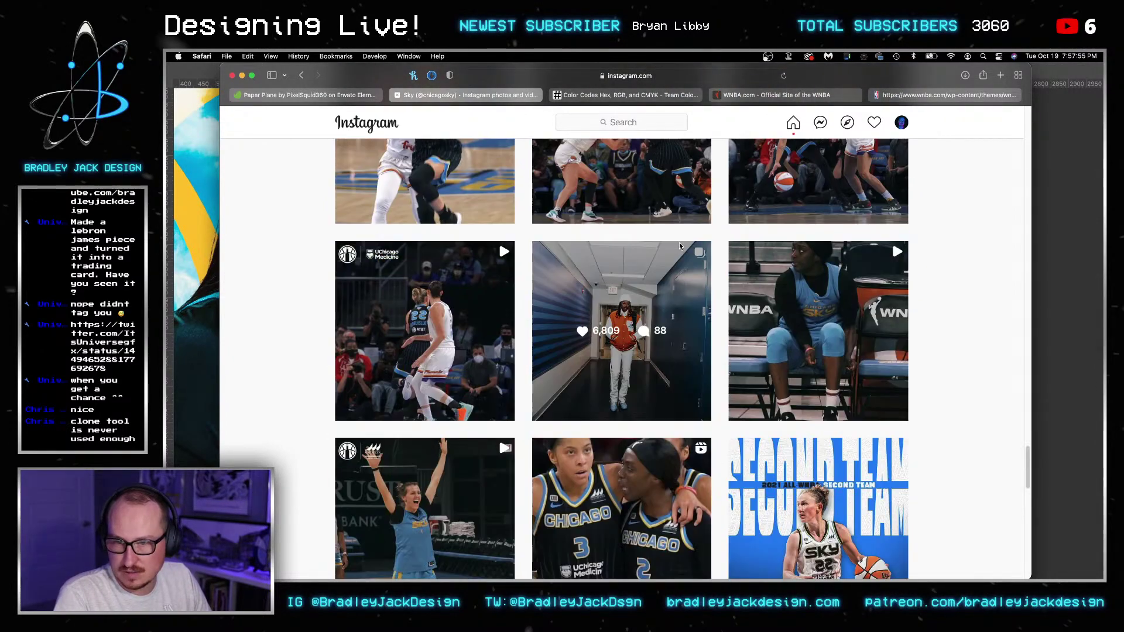
scroll(679, 246, "down", 5)
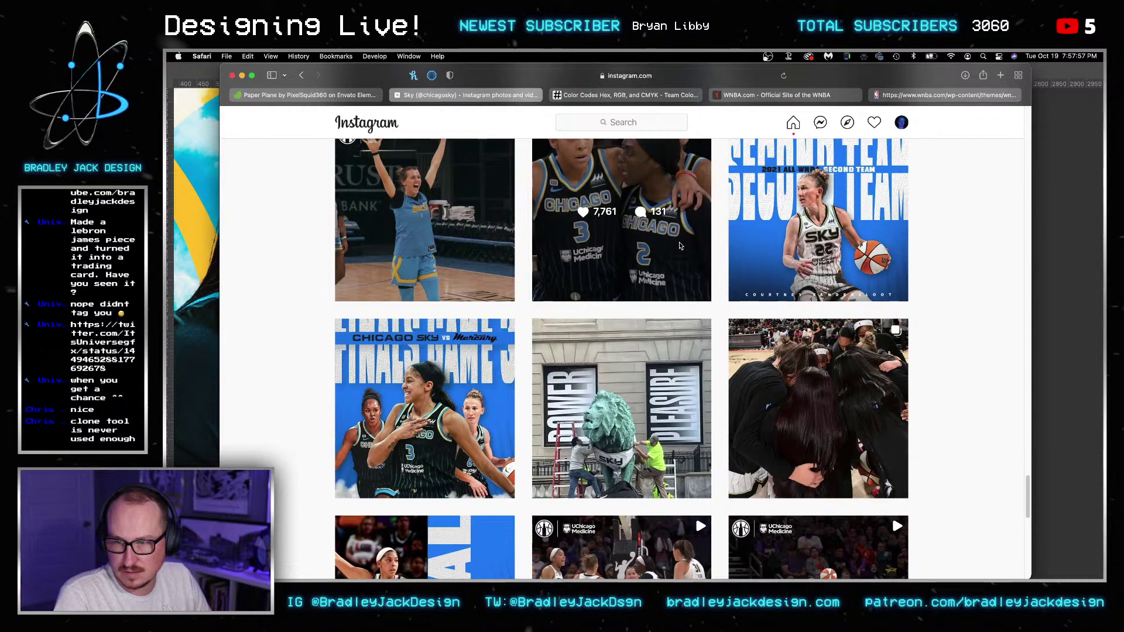
key("super+Tab")
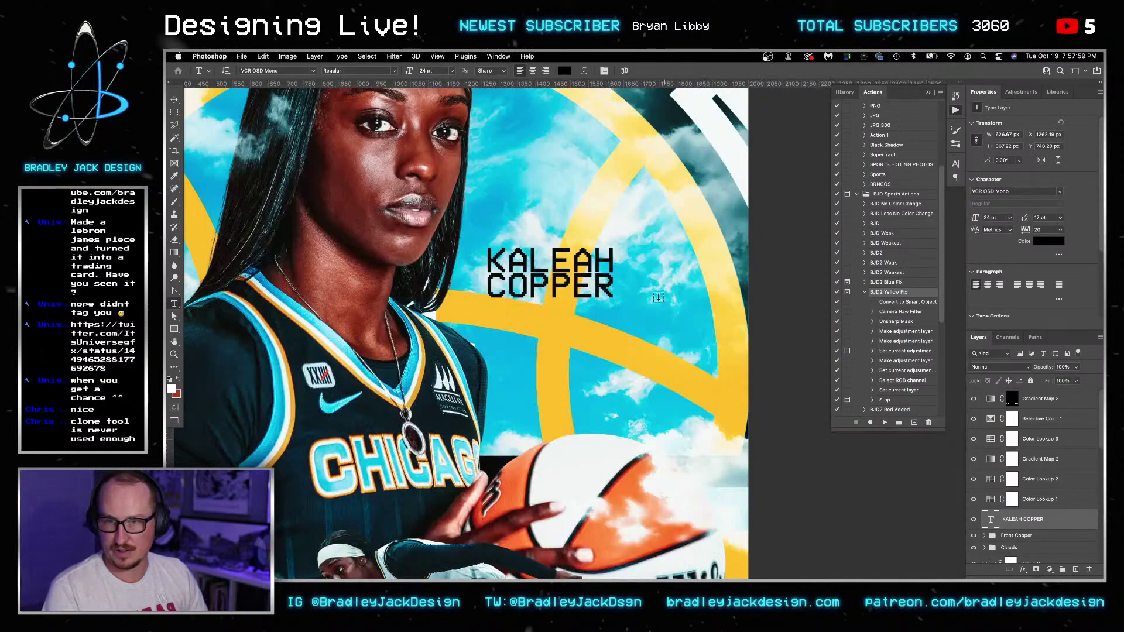
left_click(583, 271)
key("ctrl+a")
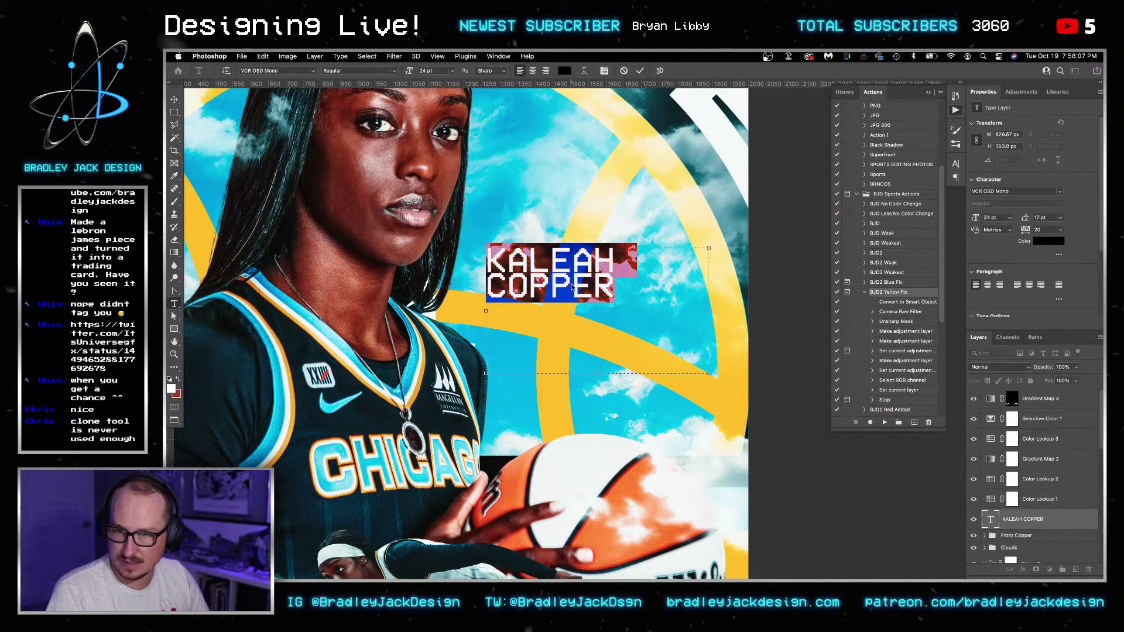
key("Escape")
key("v")
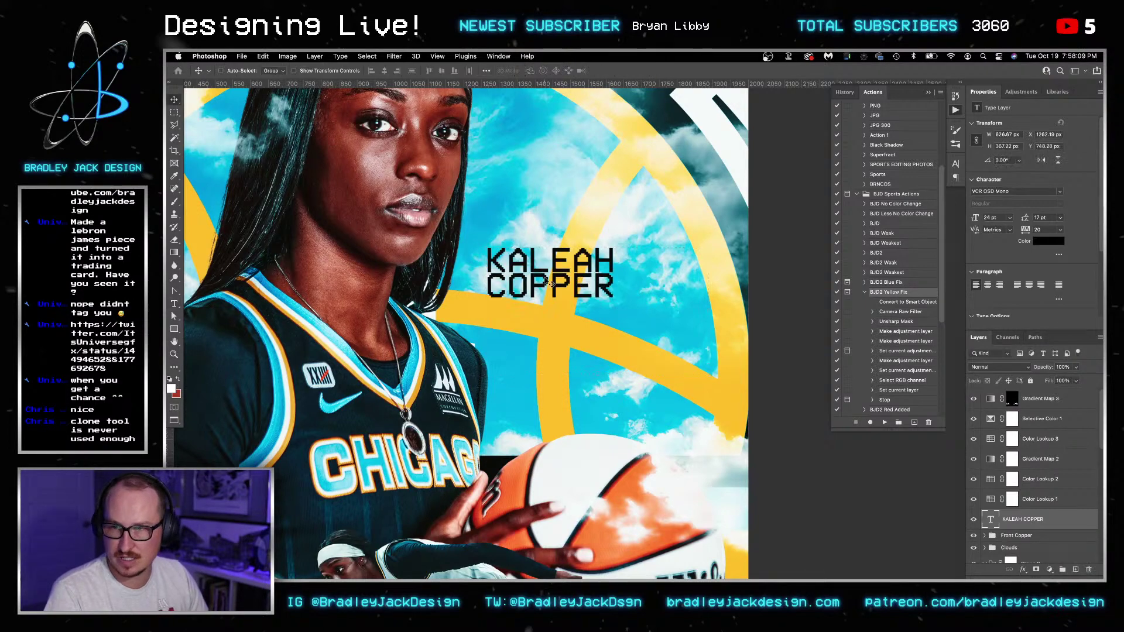
scroll(544, 277, "down", 2)
key("super+minus")
key("super+equal")
- Recheck the Second Team and Finals graphics in Safari's chicagosky feed and return to Photoshop
key("super+Tab")
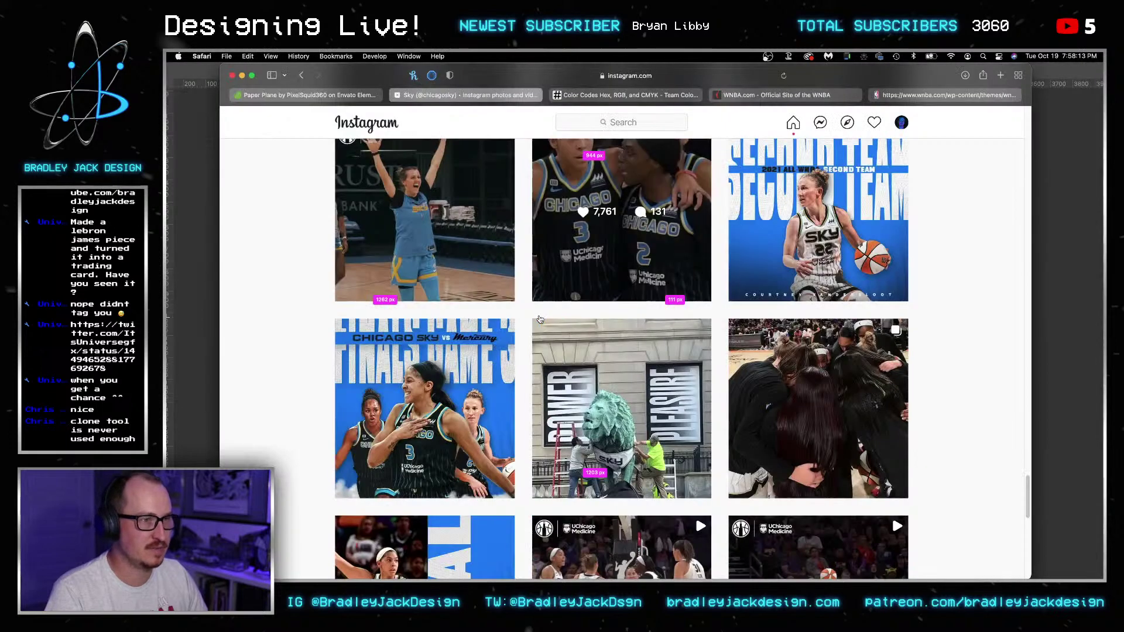
scroll(645, 262, "up", 1)
scroll(645, 261, "up", 1)
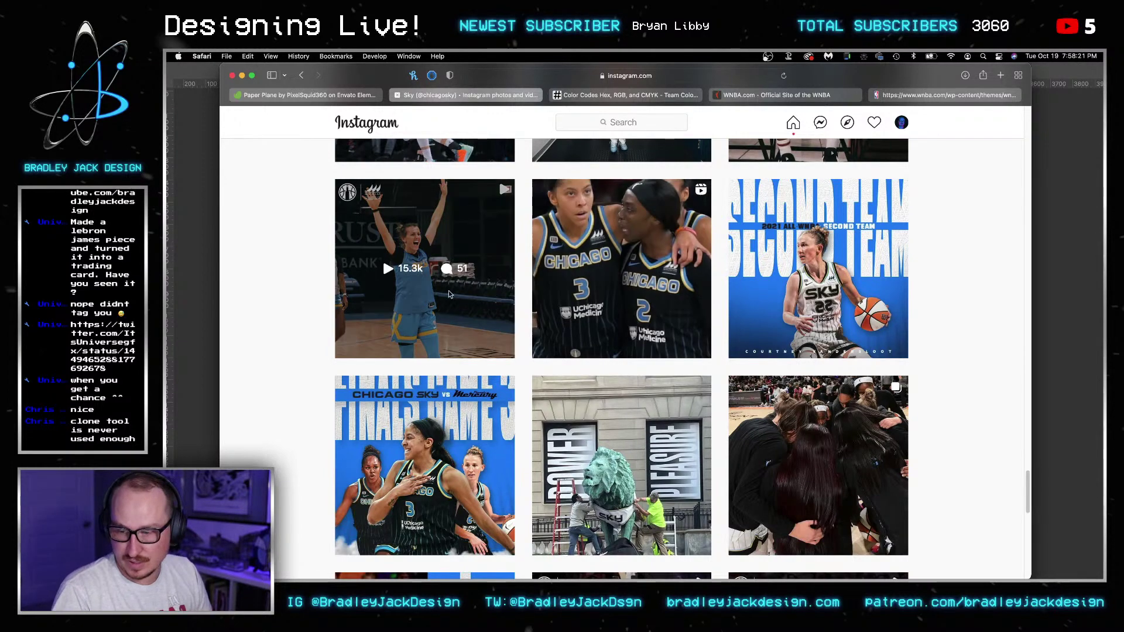
key("super+Tab")
key("super+Tab")
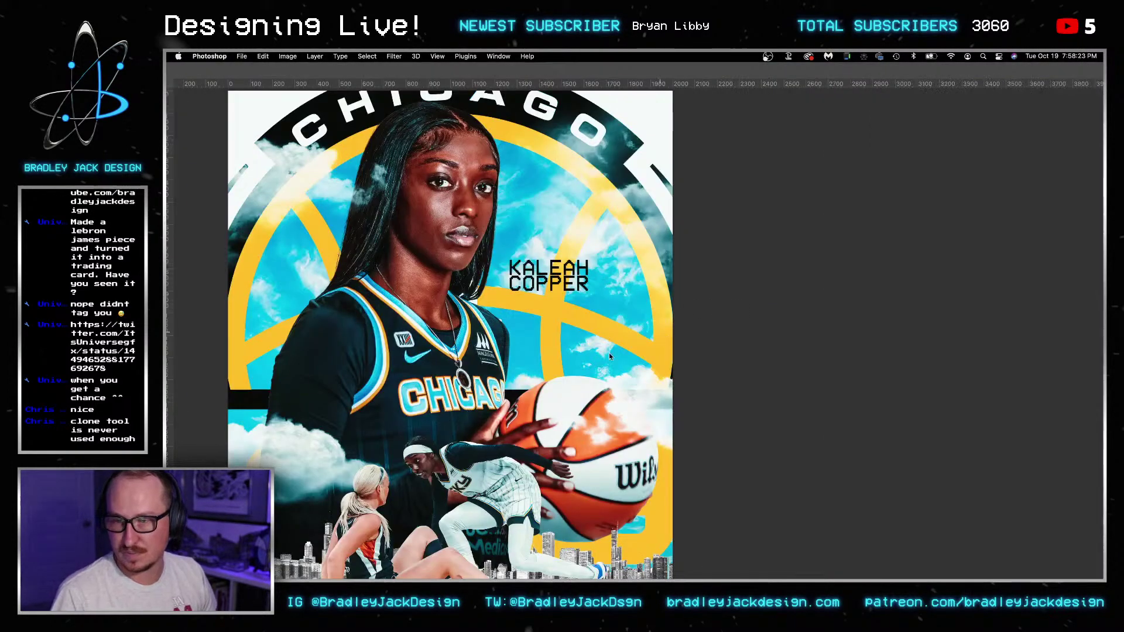
key("super+Tab")
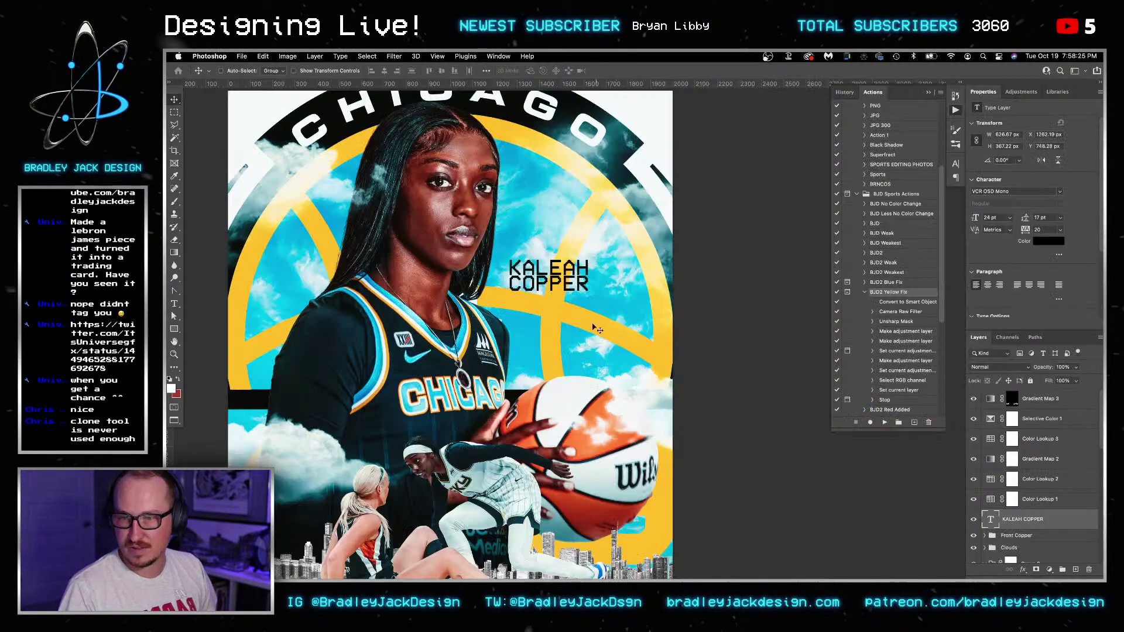
- Move the KALEAH COPPER text up beside the face, duplicate it below, and replace the copy's text with 2 in Beastly 24 Point
mouse_move(568, 290)
left_mouse_down()
mouse_move(565, 225)
mouse_move(584, 304)
left_mouse_up()
double_click(583, 303)
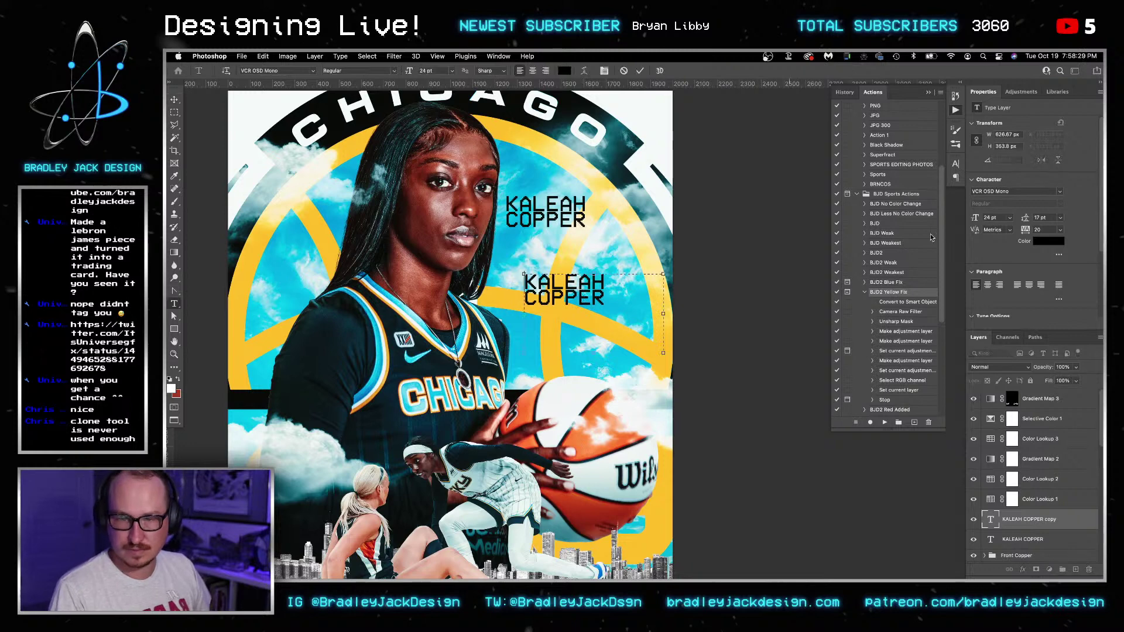
key("super+a")
left_click_drag(1012, 192, 943, 194)
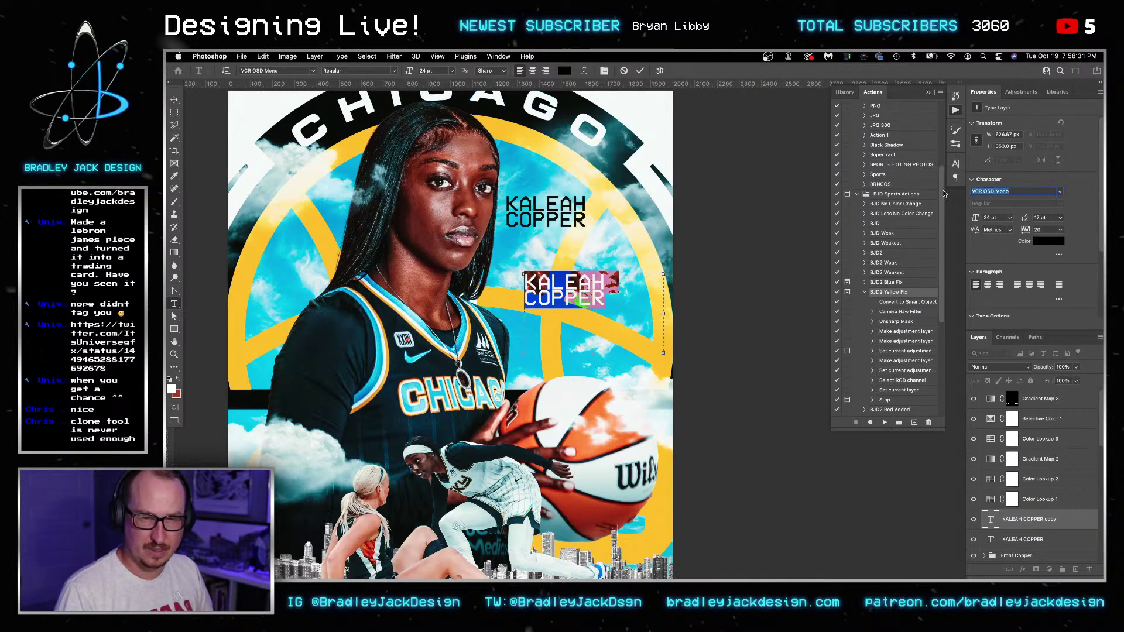
type("2")
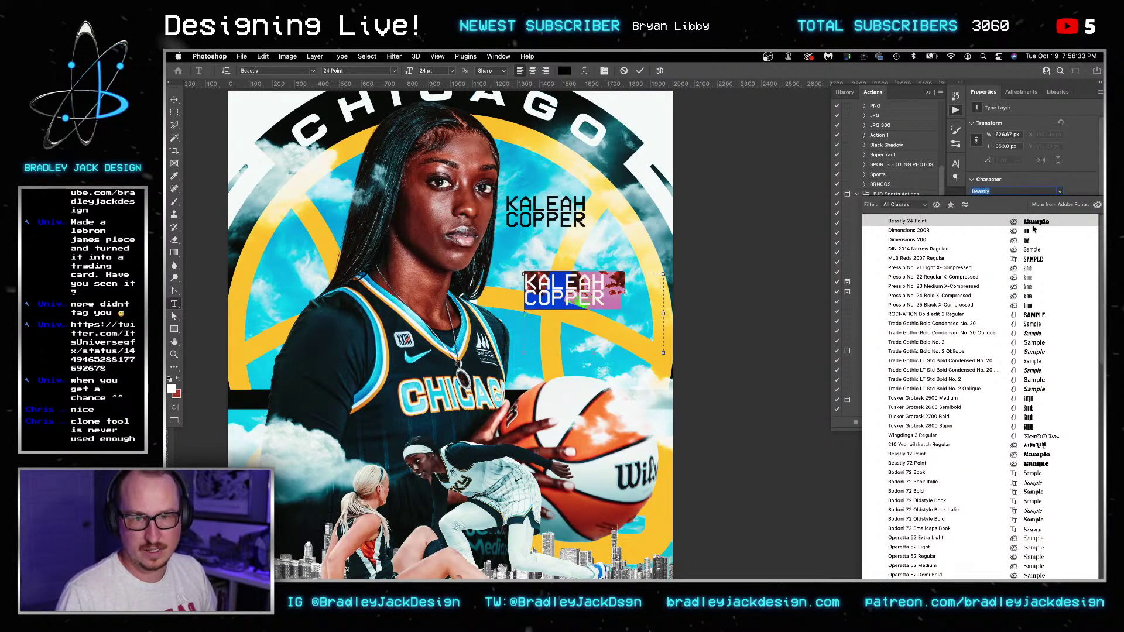
key("Return")
left_click(592, 283)
key("super+a")
type("22")
key("super+a")
type("2")
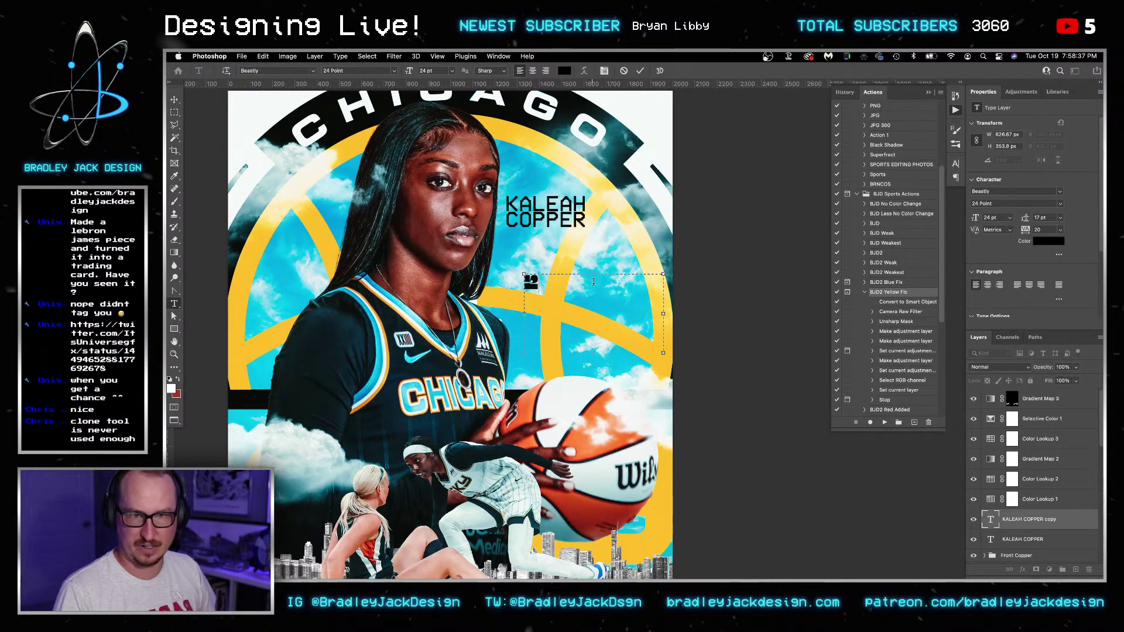
- Set the number 2's font size to 50 pt and, after trying 72 Point, its Beastly style to 12 Point
key("shift+Up")
key("shift+Up")
key("BackSpace")
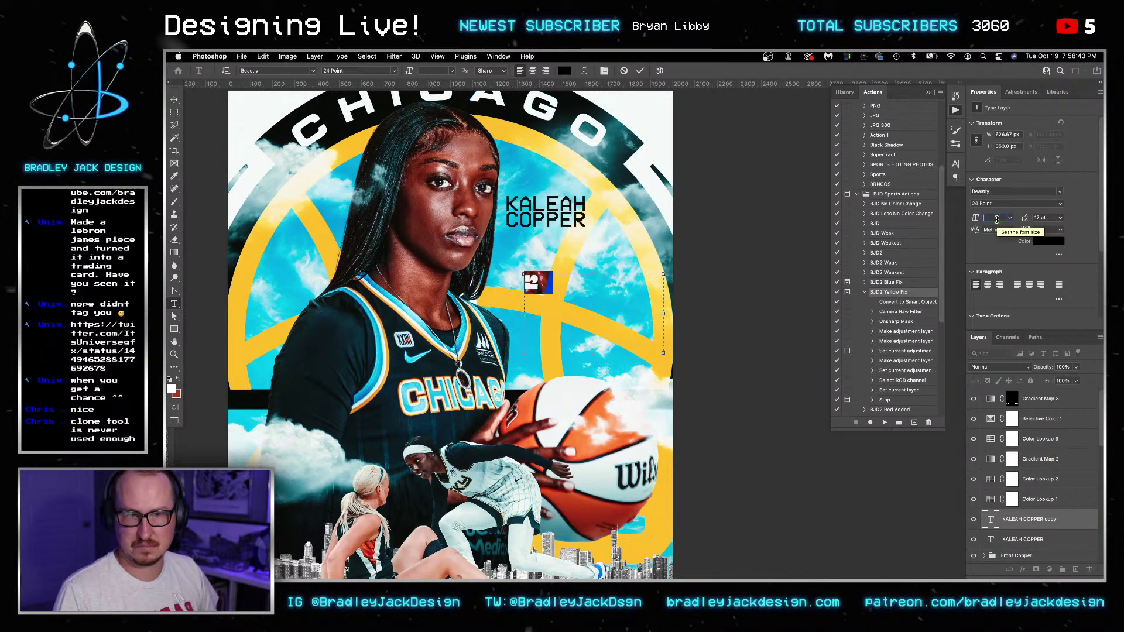
type("50")
key("Return")
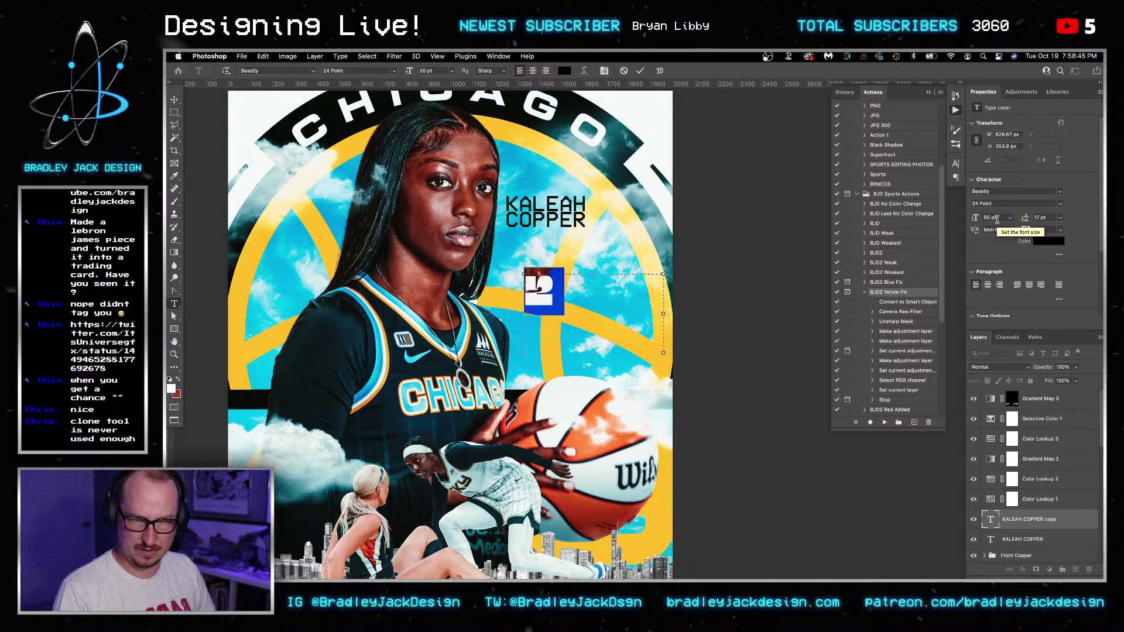
left_click(1059, 203)
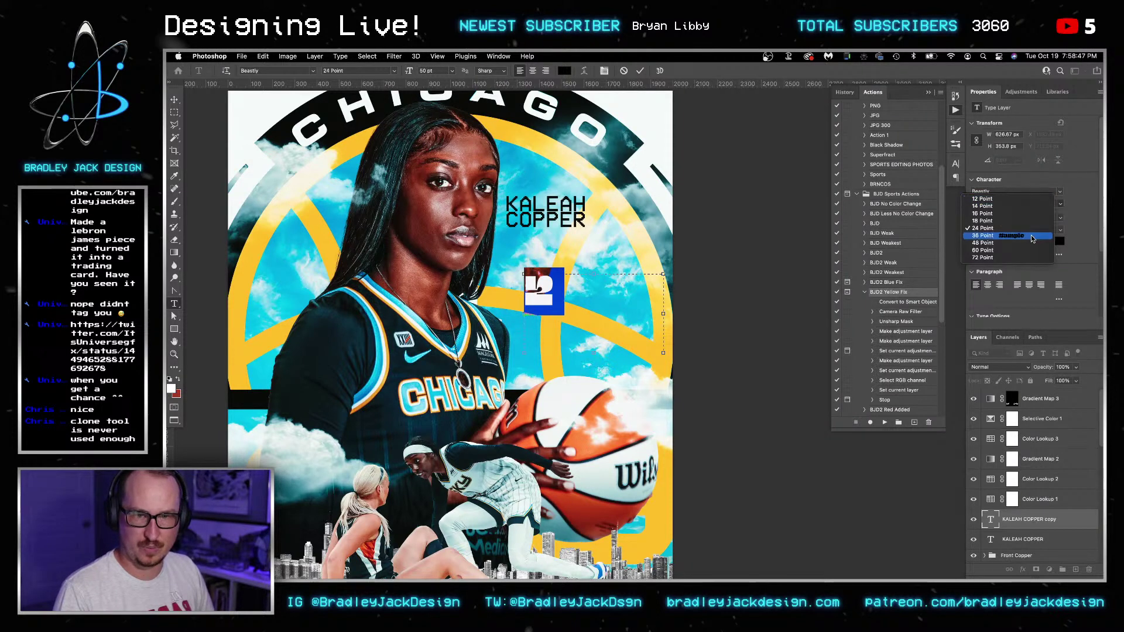
left_click(1028, 259)
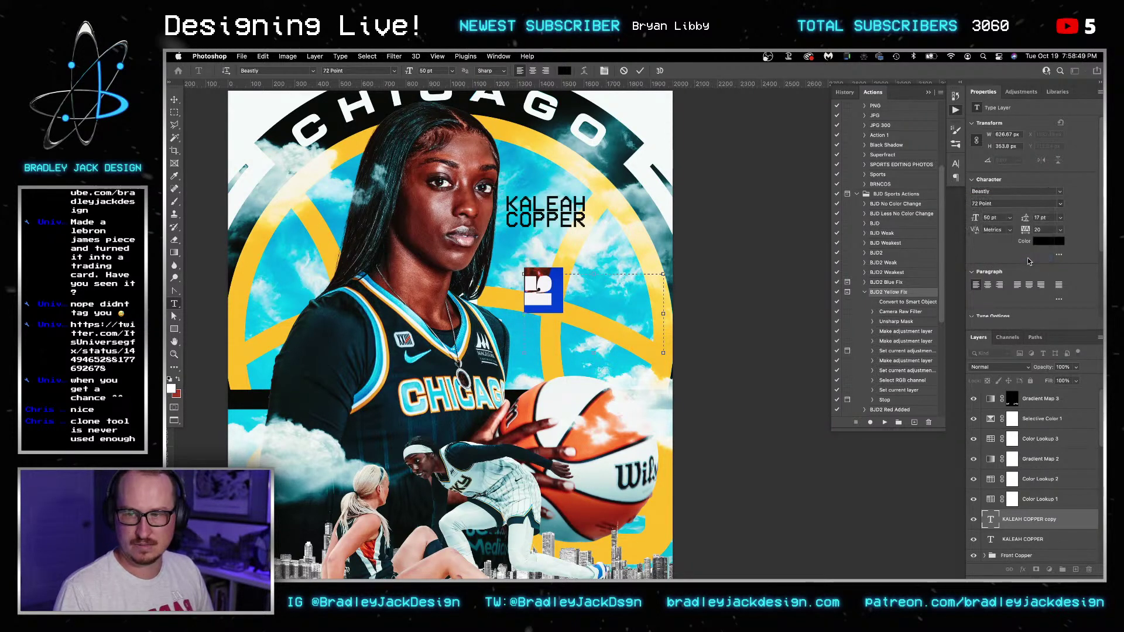
left_click(1059, 203)
left_click(1047, 200)
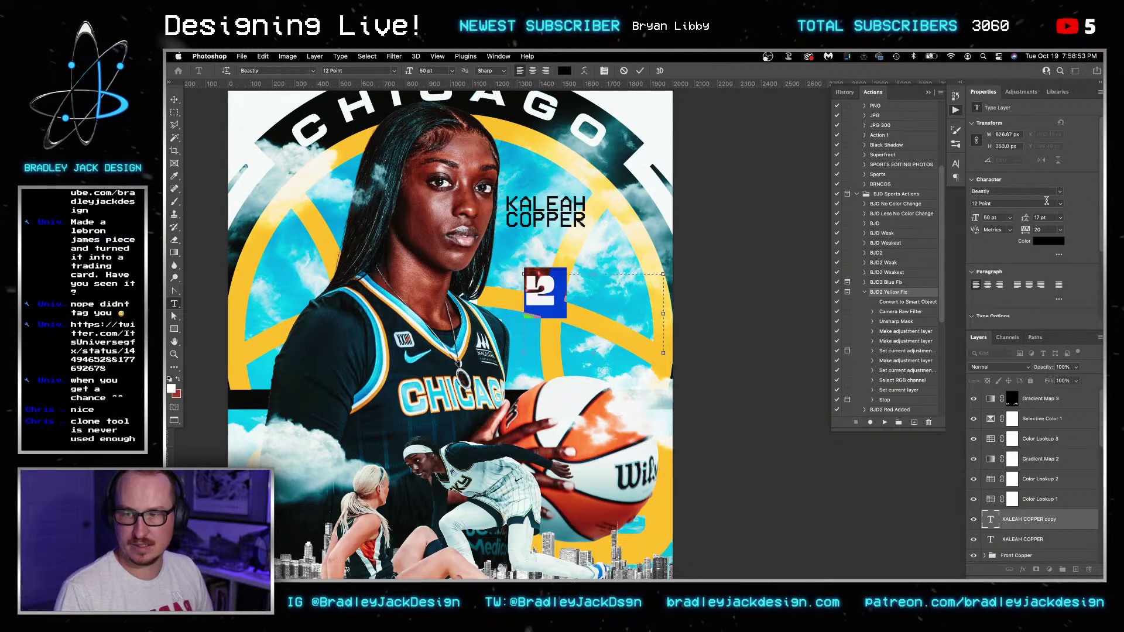
- Scale the number 2 up to about 143 pt and place it in the sky just below the KALEAH COPPER text
left_click(540, 286)
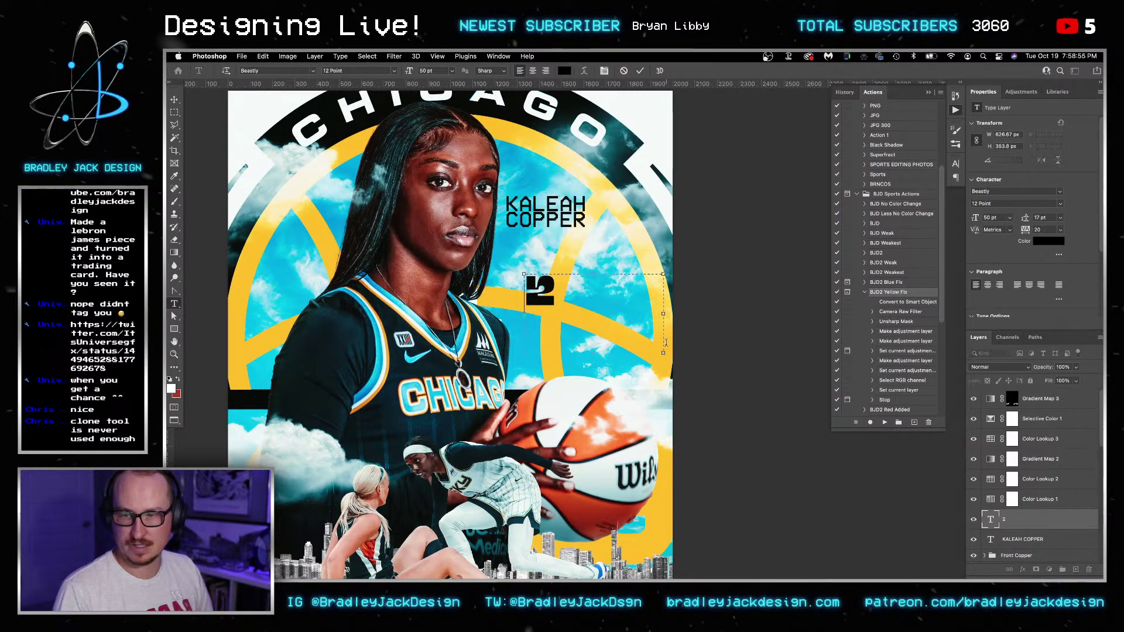
key("ctrl+Return")
key("v")
key("ctrl+t")
left_click_drag(590, 318, 649, 325)
left_click_drag(534, 310, 573, 299)
key("Return")
key("shift+Left")
key("shift+Left")
key("shift+Left")
key("shift+Left")
key("shift+Left")
key("shift+Left")
key("shift+Left")
- Add a separate # text beside KALEAH COPPER and, after trying 72 Point, set its Beastly style to 24 Point
key("t")
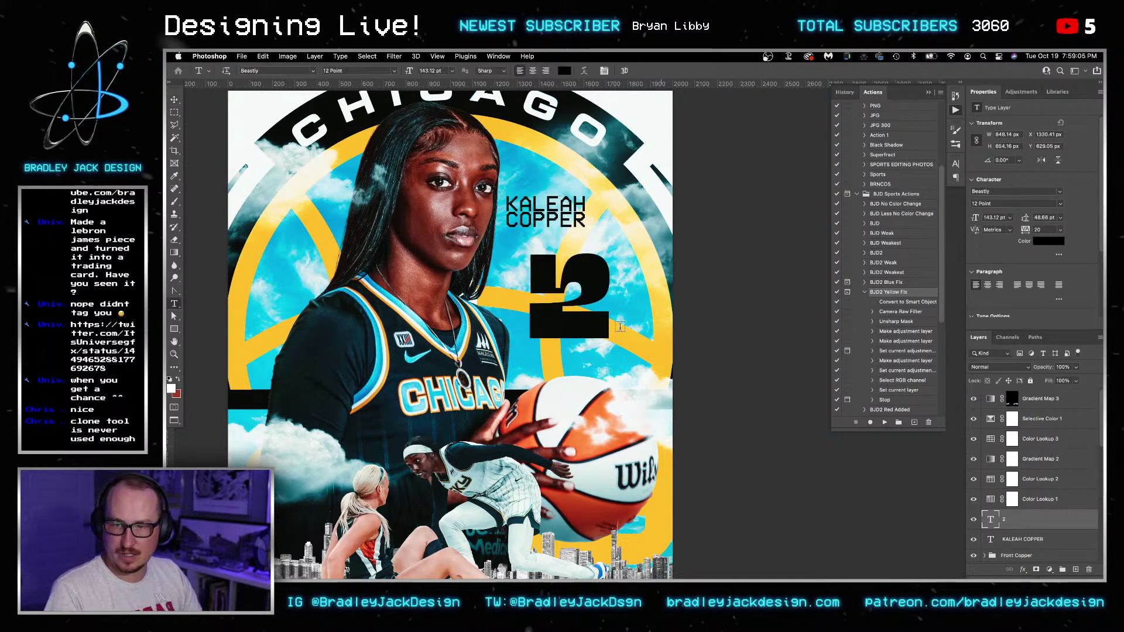
left_click_drag(659, 315, 580, 188)
type("#")
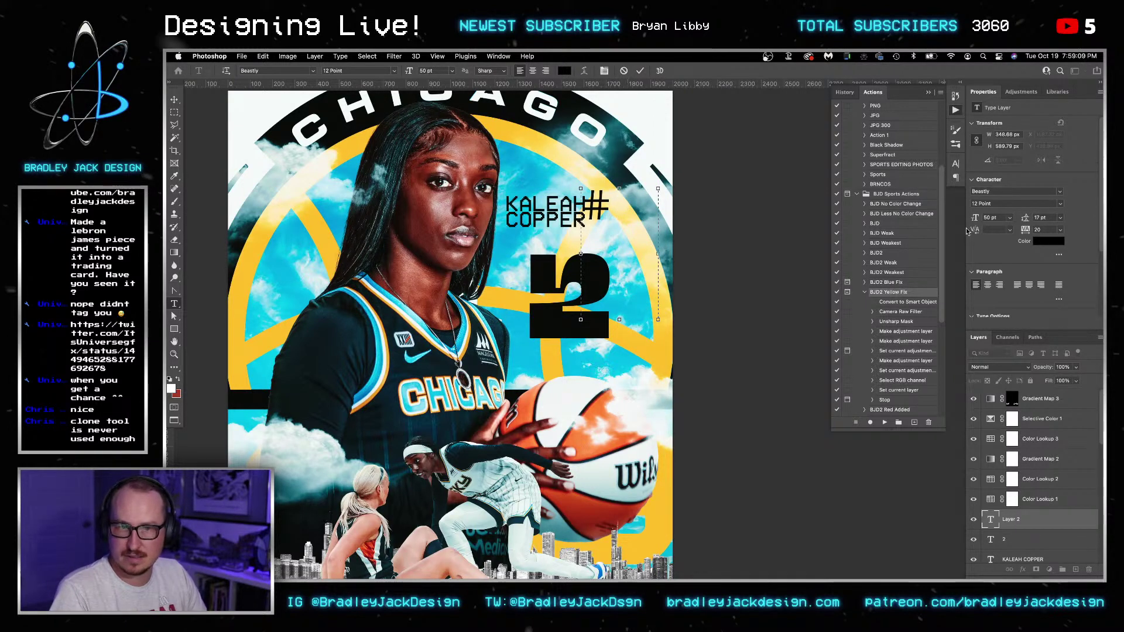
key("super+a")
left_click(1059, 203)
left_click(1016, 259)
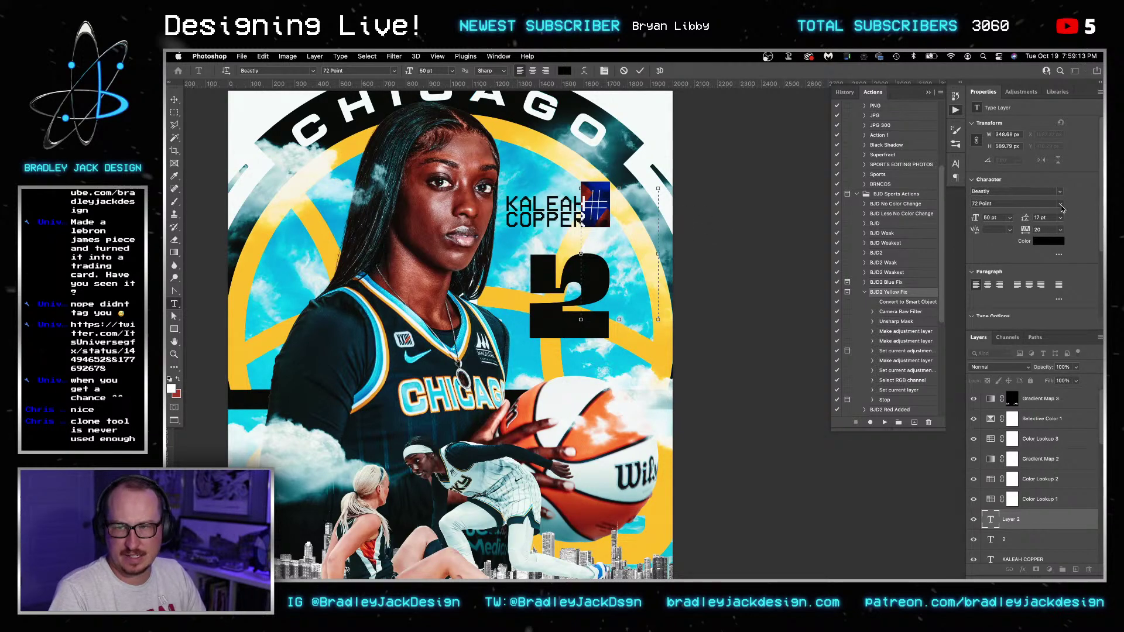
left_click(1060, 203)
left_click(1034, 226)
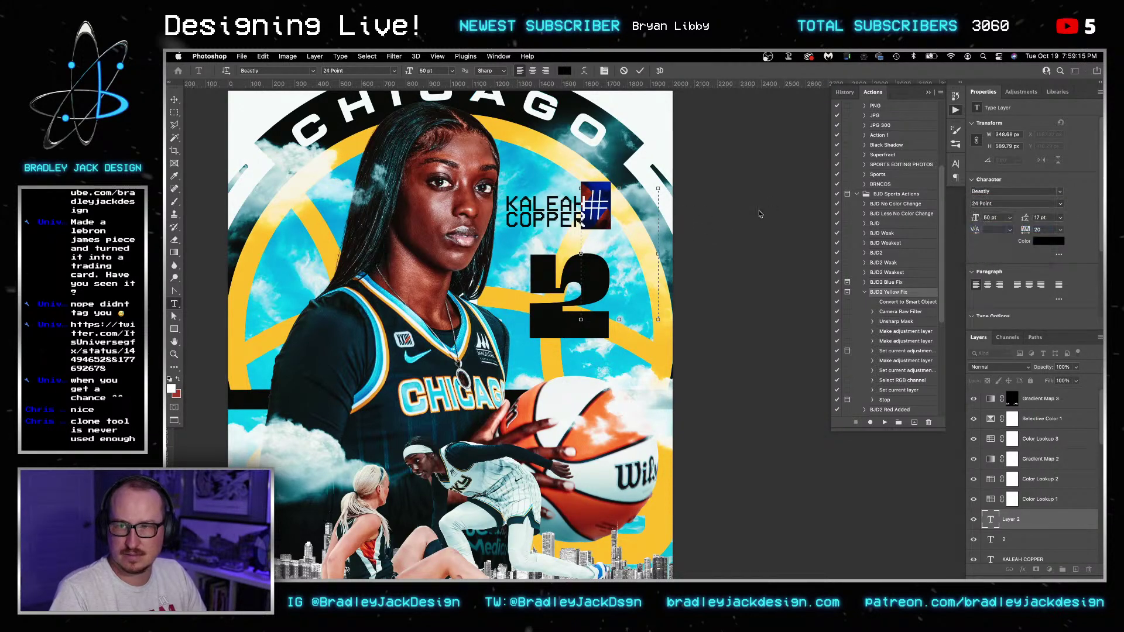
- Place the # over the upper-left block of the number 2 and set its text color to white (ffffff)
left_click(178, 380)
left_click(179, 380)
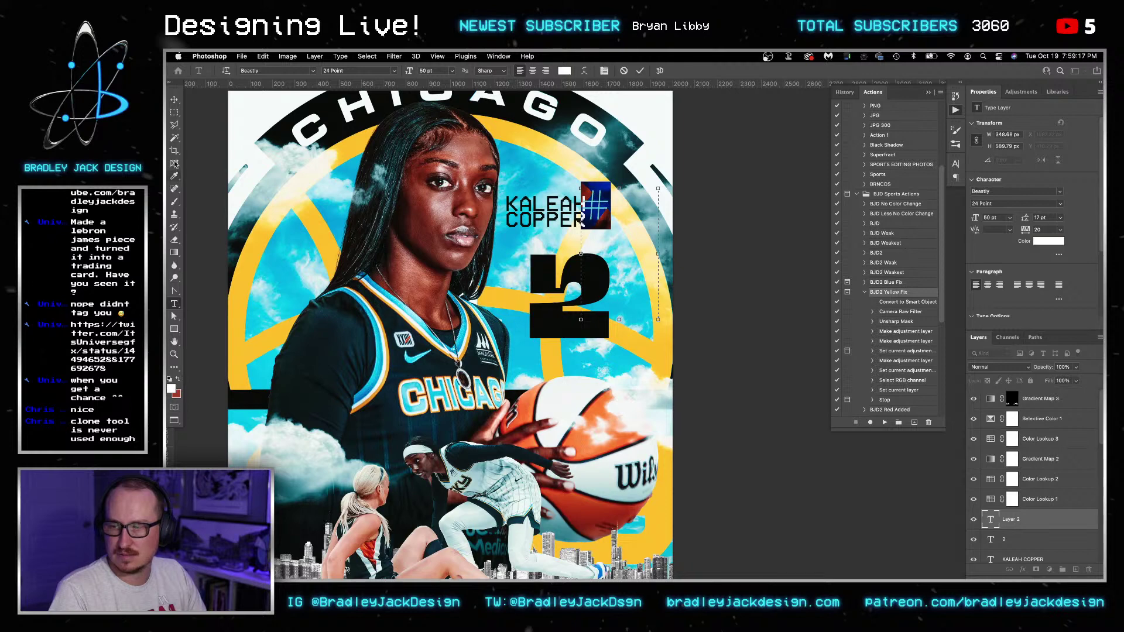
left_click(178, 380)
left_click(174, 100)
left_click_drag(500, 214, 446, 282)
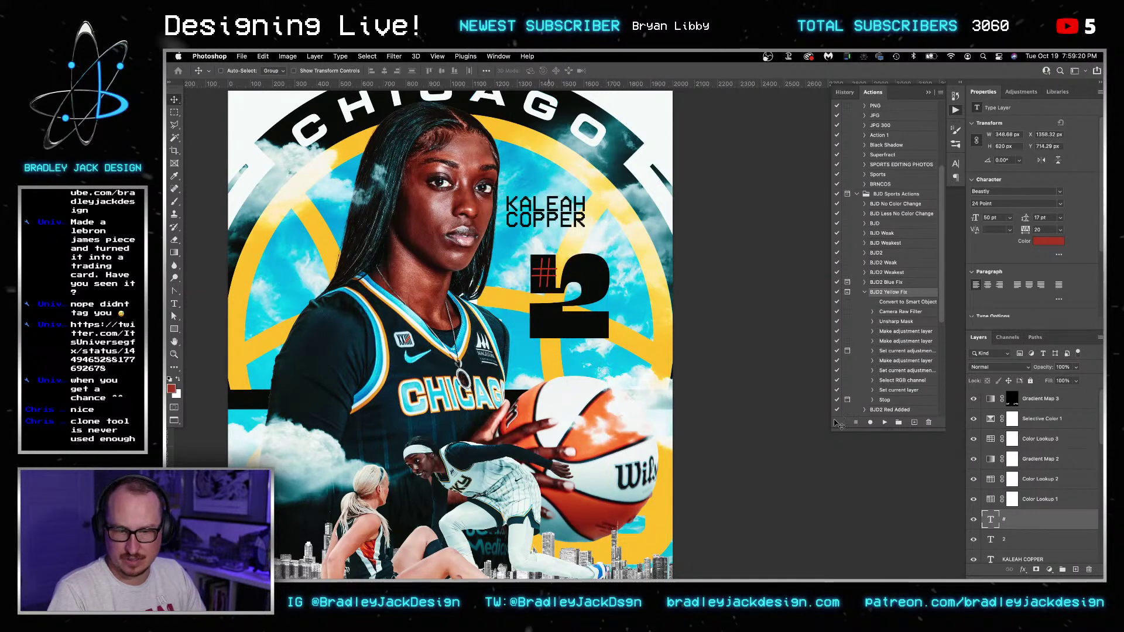
left_click(1048, 240)
left_click_drag(210, 205, 172, 179)
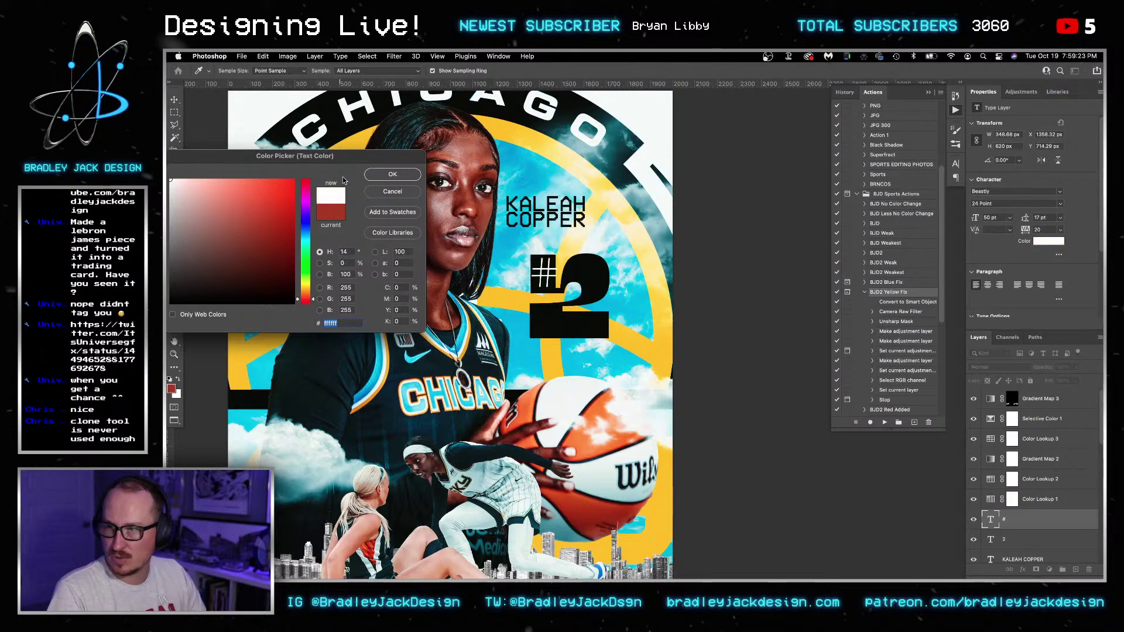
left_click(392, 174)
- Convert the # layer to a smart object and scale it down to about 87 by 101 px
scroll(577, 272, "up", 5)
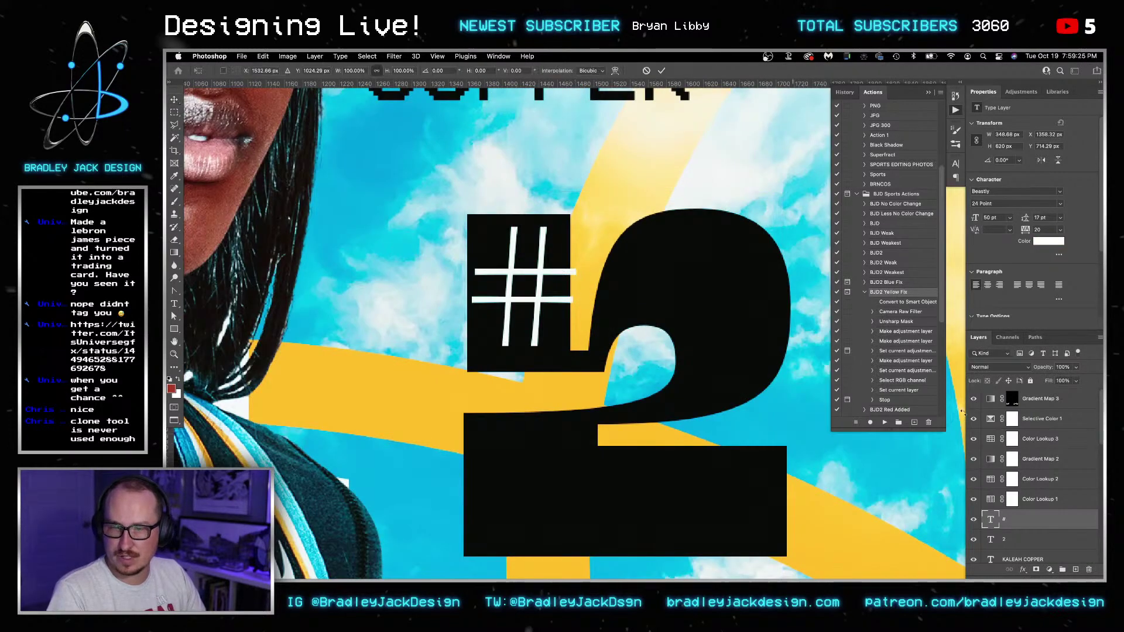
right_click(1024, 519)
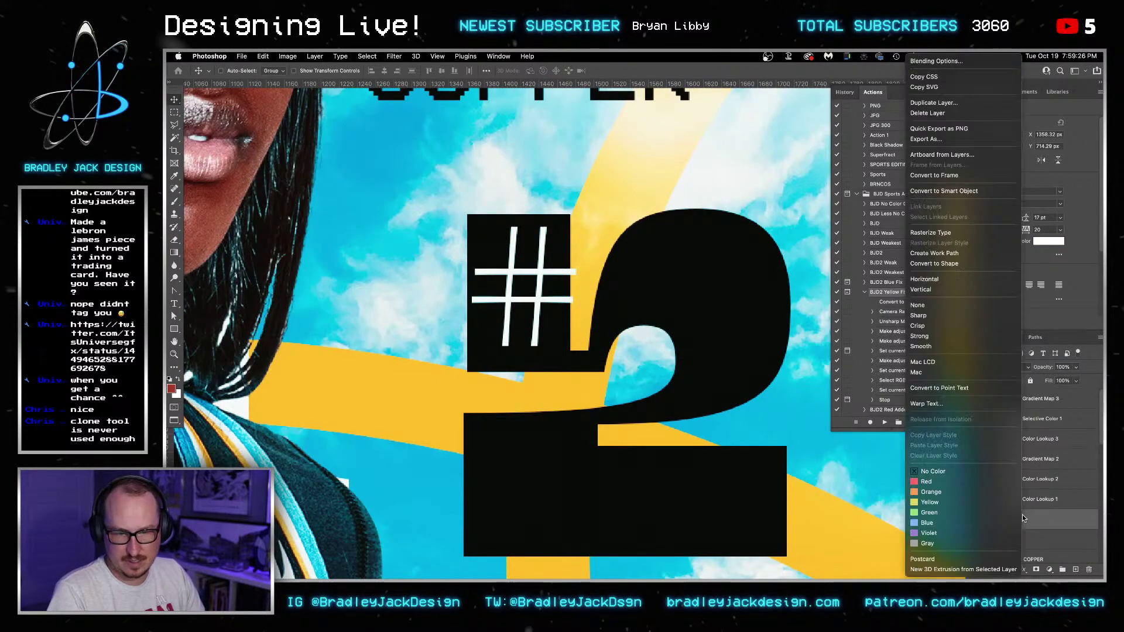
left_click(961, 192)
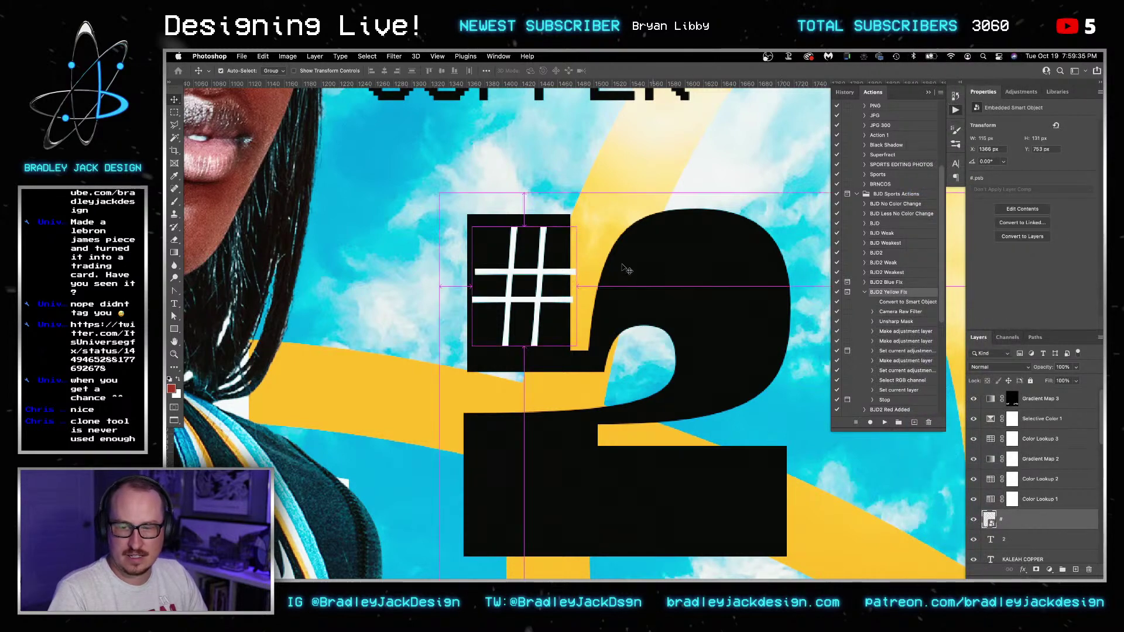
key("super+t")
left_click_drag(576, 227, 560, 240)
key("Return")
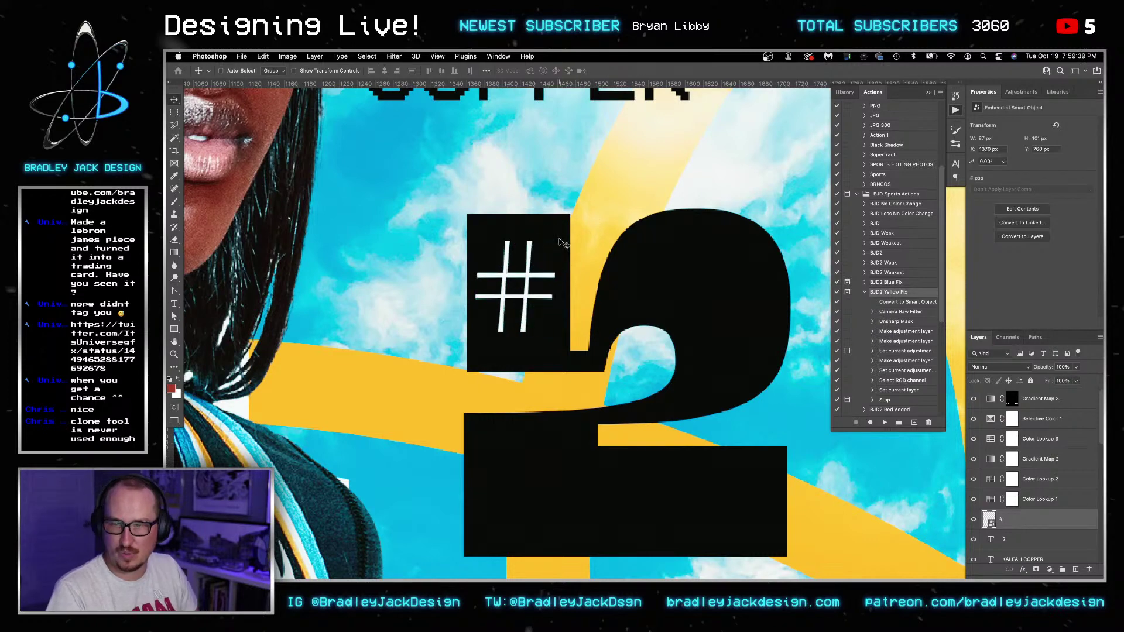
- Nudge the # slightly right and up inside the number 2's upper-left block
key("Right")
key("Right")
key("Up")
key("Up")
key("Up")
key("Up")
key("Up")
key("Up")
key("Up")
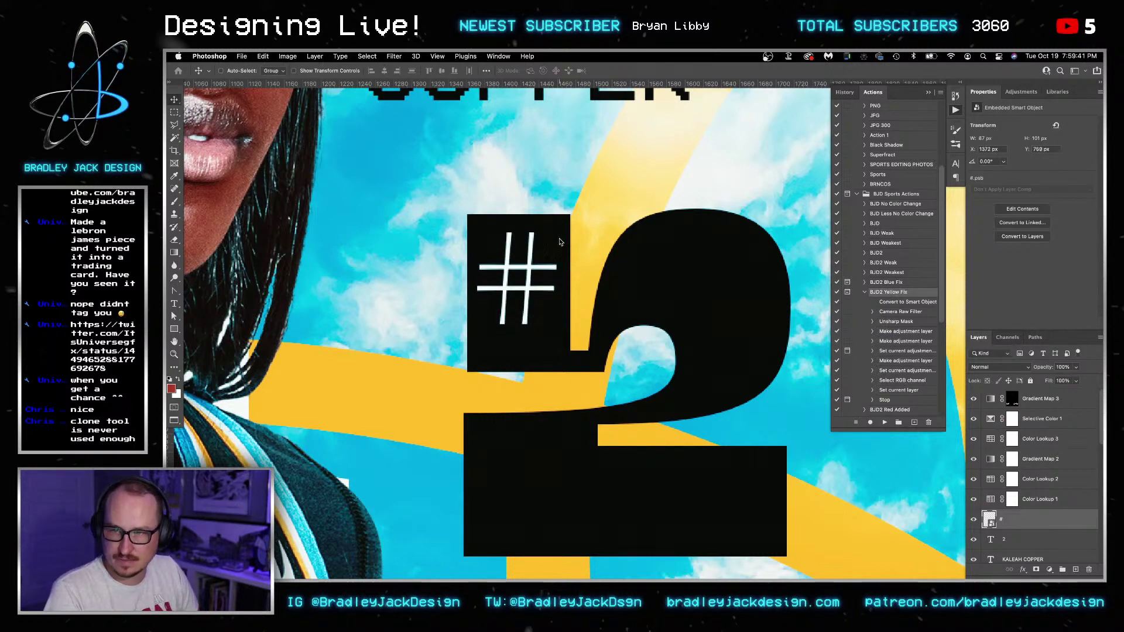
- Cut the # shape out of the number 2 with an inverted layer mask and hide the # layer
left_click(989, 520, "ctrl")
left_click(1010, 541)
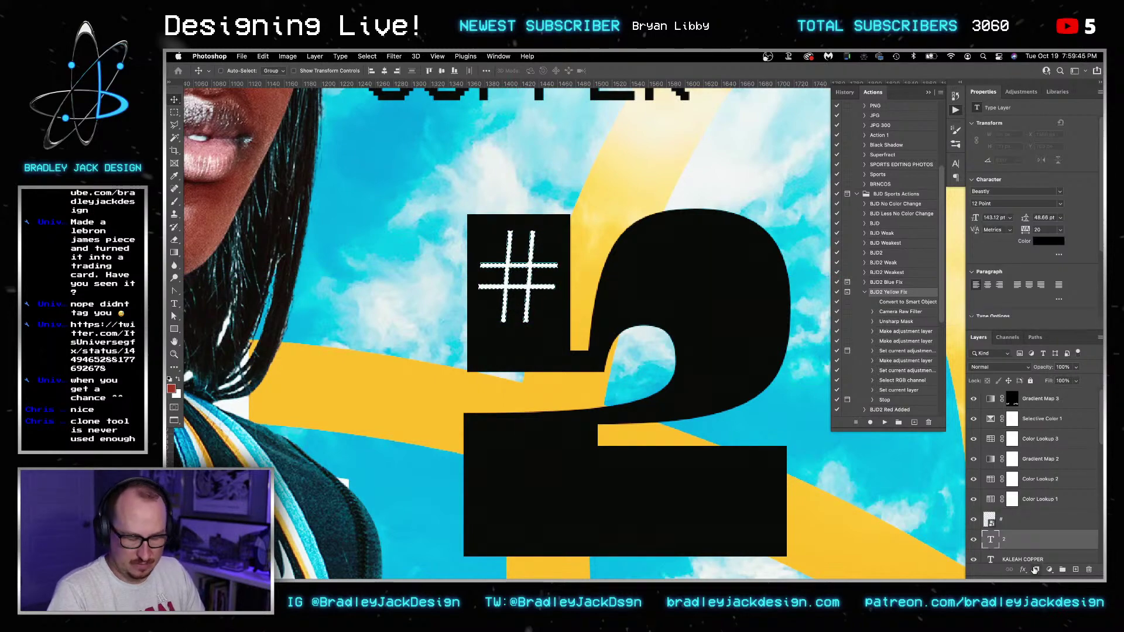
left_click(1035, 569, "alt")
left_click(974, 519)
key("z")
key("ctrl+0")
key("v")
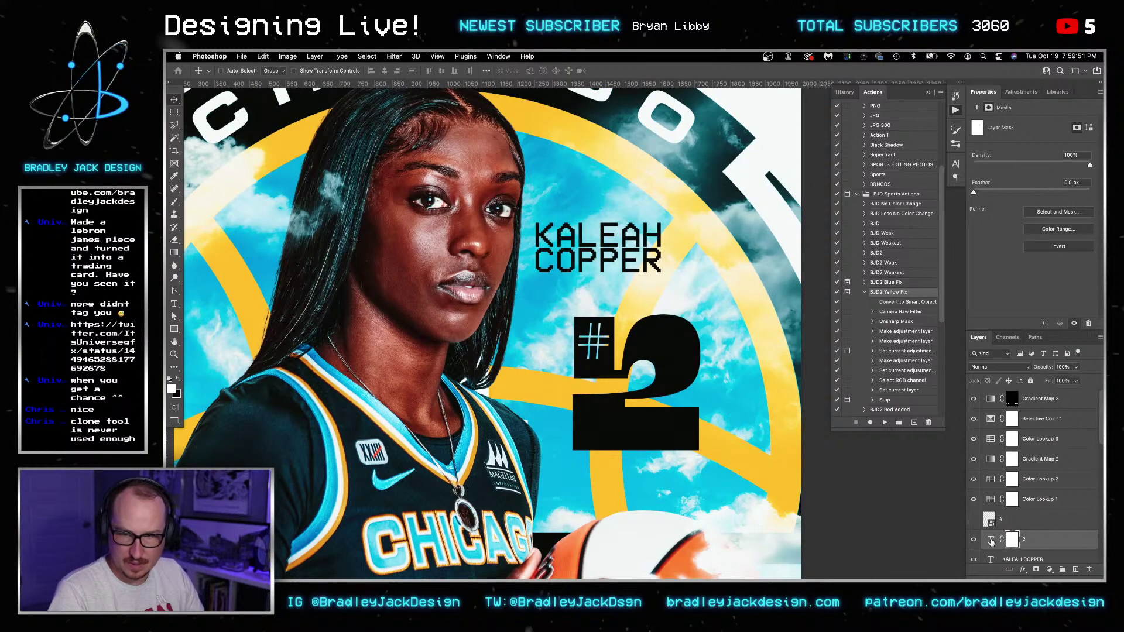
- Add white FINALS MVP text across the base of the number 2 and set its font size to 11 pt
scroll(654, 426, "down", 3)
left_click_drag(655, 425, 593, 369)
scroll(597, 371, "up", 2)
key("t")
left_click_drag(441, 330, 753, 443)
type("NA")
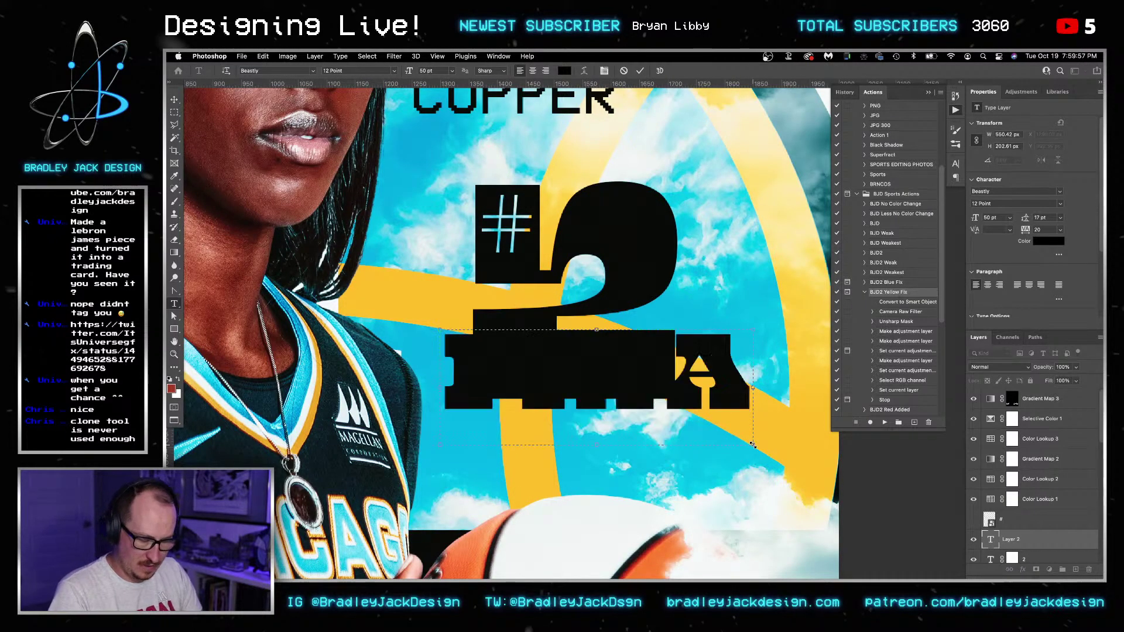
key("super+a")
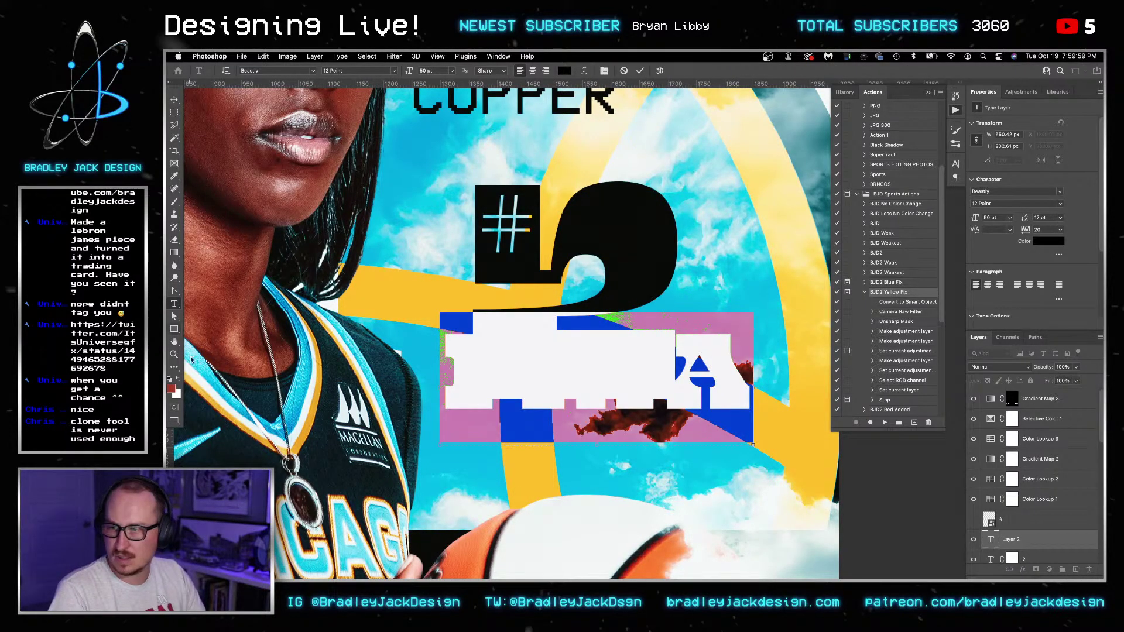
left_click(178, 380)
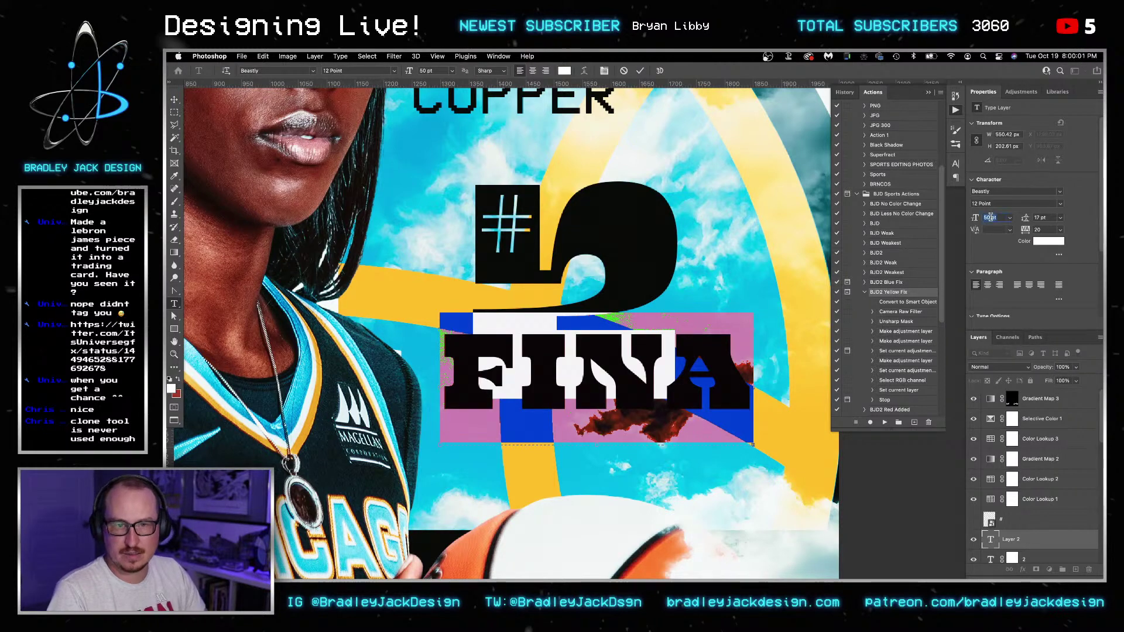
type("11")
key("Return")
key("Up")
left_click(630, 336)
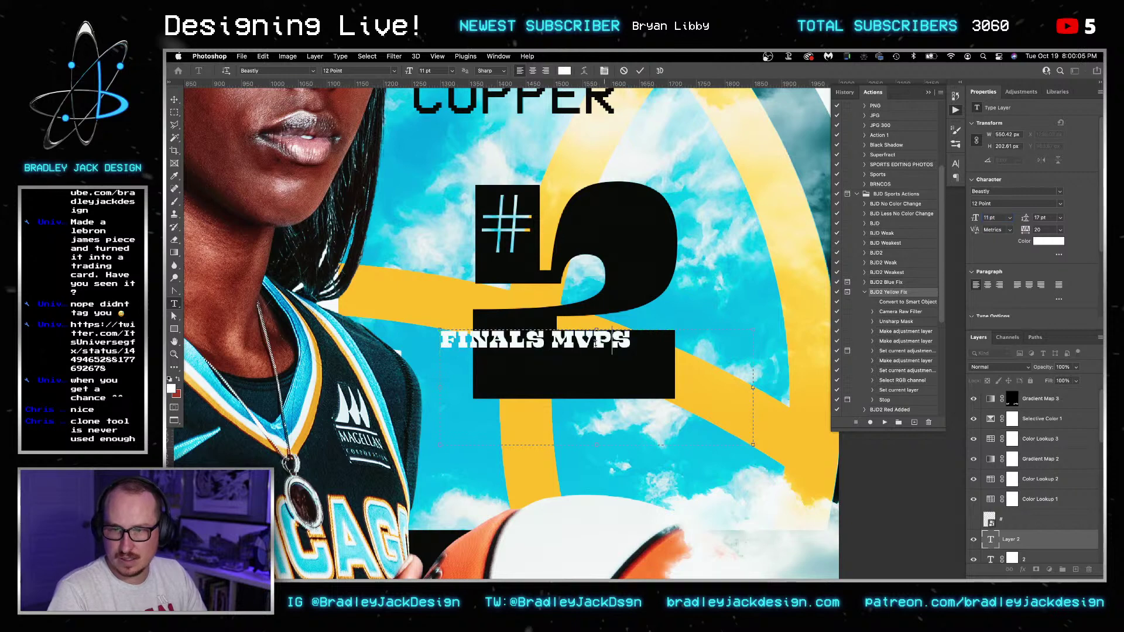
- Move the FINALS MVP text into the lower part of the 2's base and remove its trailing S
key("super+Return")
left_click_drag(585, 346, 688, 379)
key("BackSpace")
key("Escape")
key("v")
key("t")
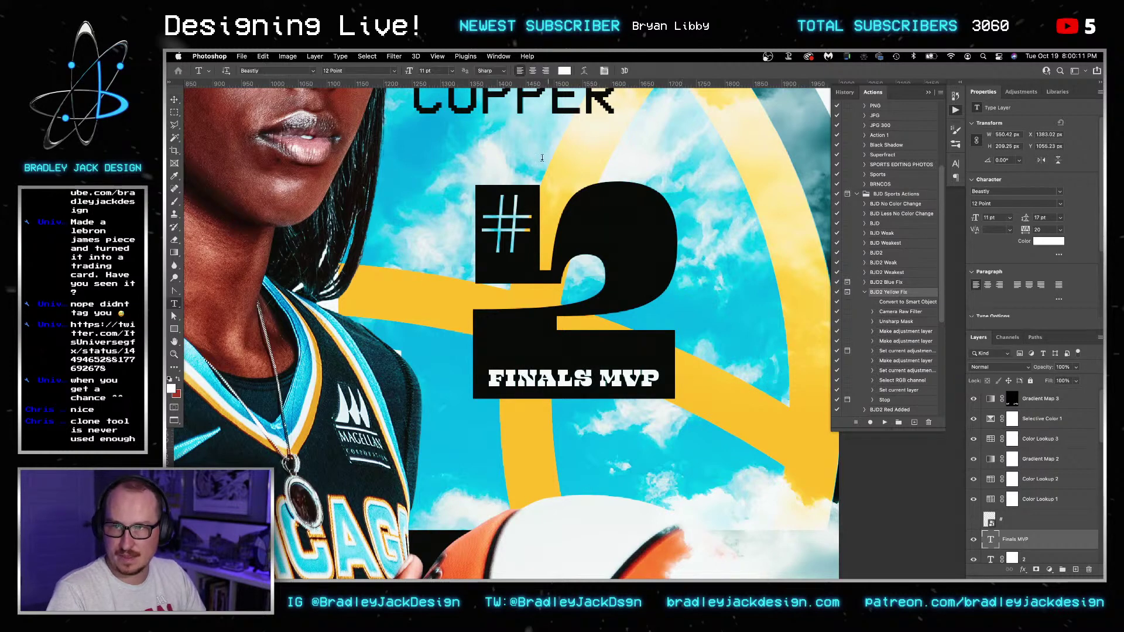
- Duplicate the FINALS MVP text just above itself inside the base of the number 2
left_click(536, 109)
key("Escape")
key("v")
left_click_drag(581, 384, 582, 355)
key("t")
left_click(582, 376)
key("super+Return")
key("v")
- Replace the copy's text with KAHLEAH COPPER and shorten it to K. COPPER
key("t")
left_click(582, 359)
key("ctrl+a")
type("K")
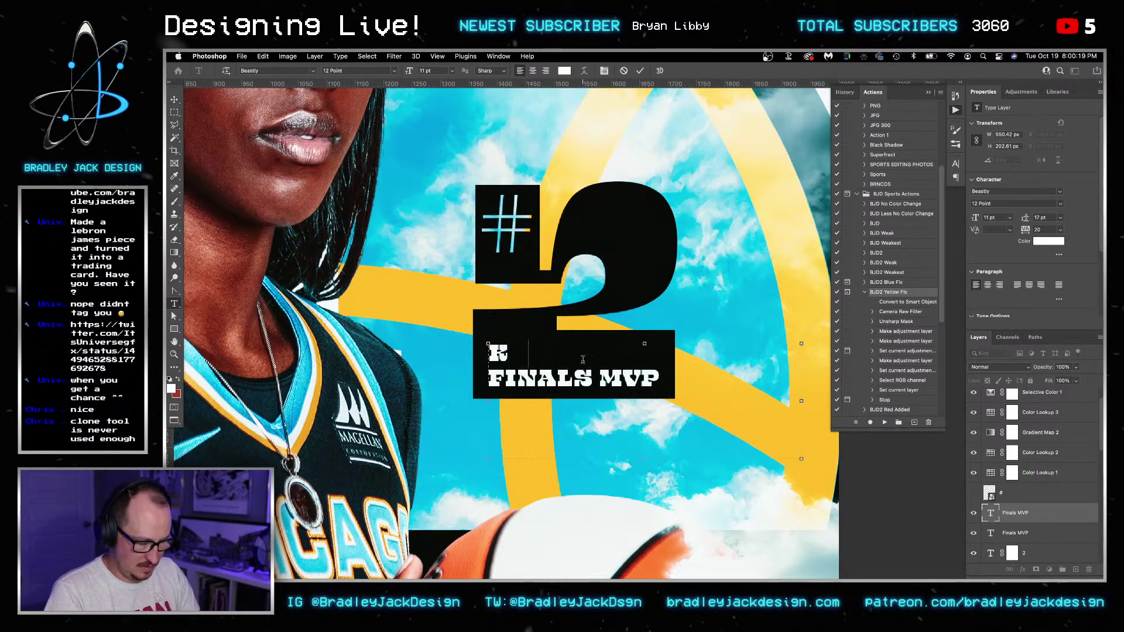
type("AHLEAH COPPER")
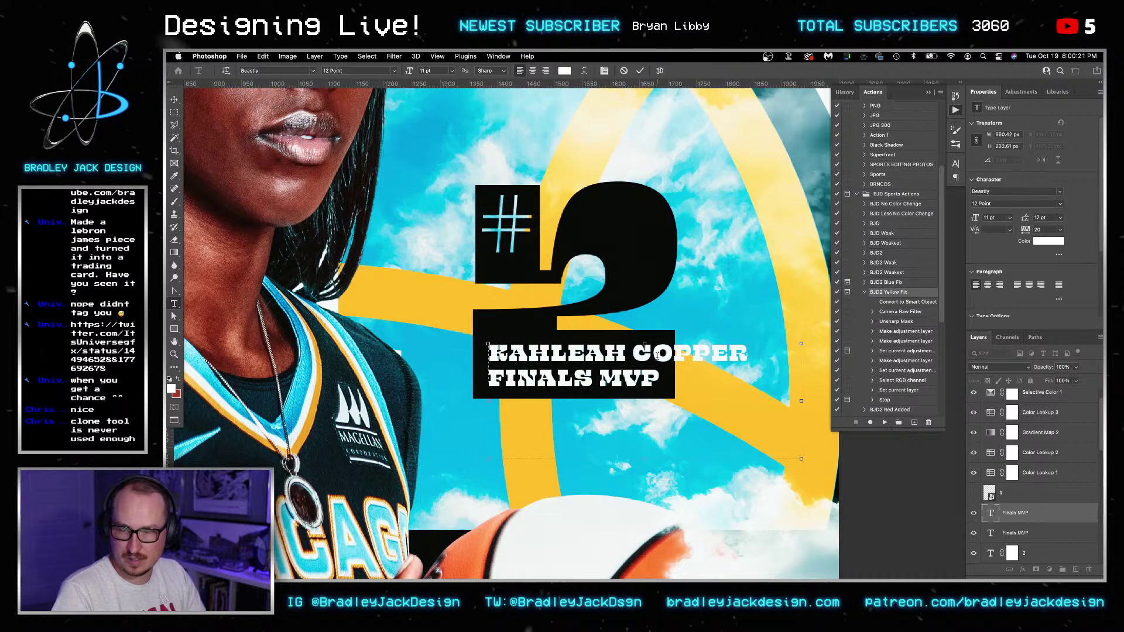
left_click_drag(637, 352, 504, 354)
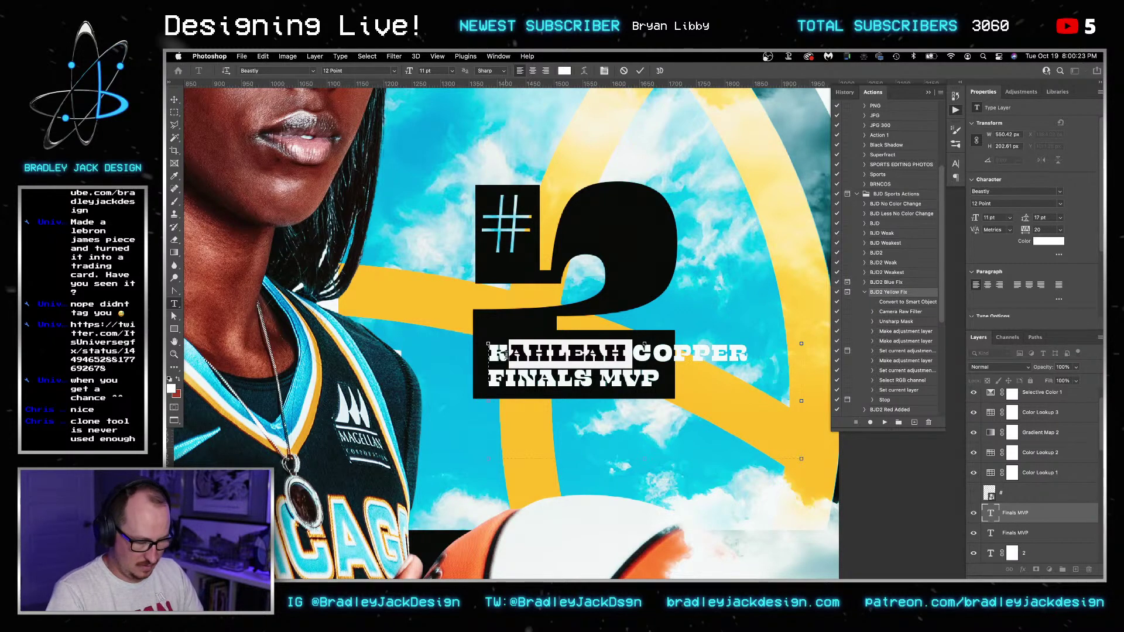
type(".")
key("super+Return")
- Change the upper text to KALEAH COPPER on two lines, remove the extra space before COPPER, and hide FINALS MVP
double_click(510, 353)
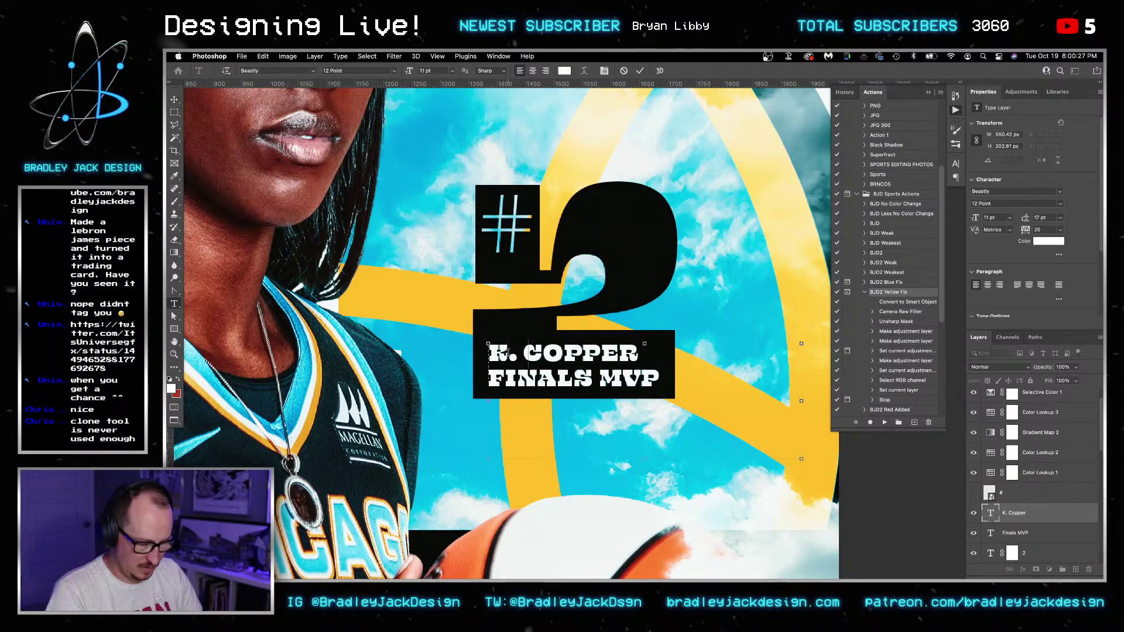
type("ALEAH")
key("Return")
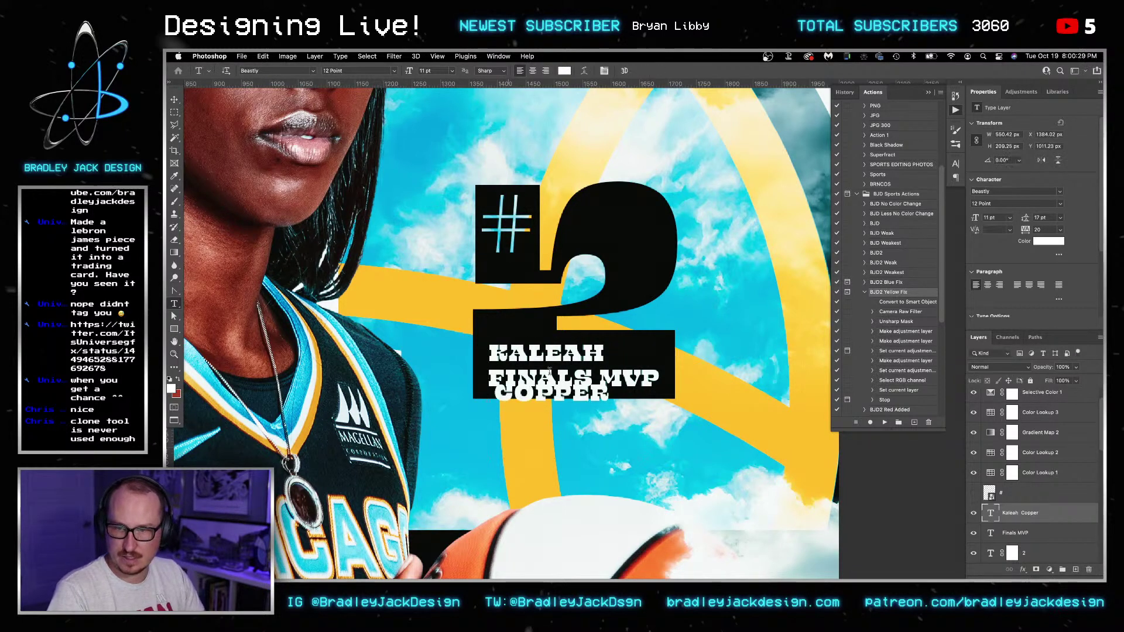
key("super+Return")
key("v")
key("t")
left_click(580, 373)
key("super+a")
left_click(496, 391)
key("BackSpace")
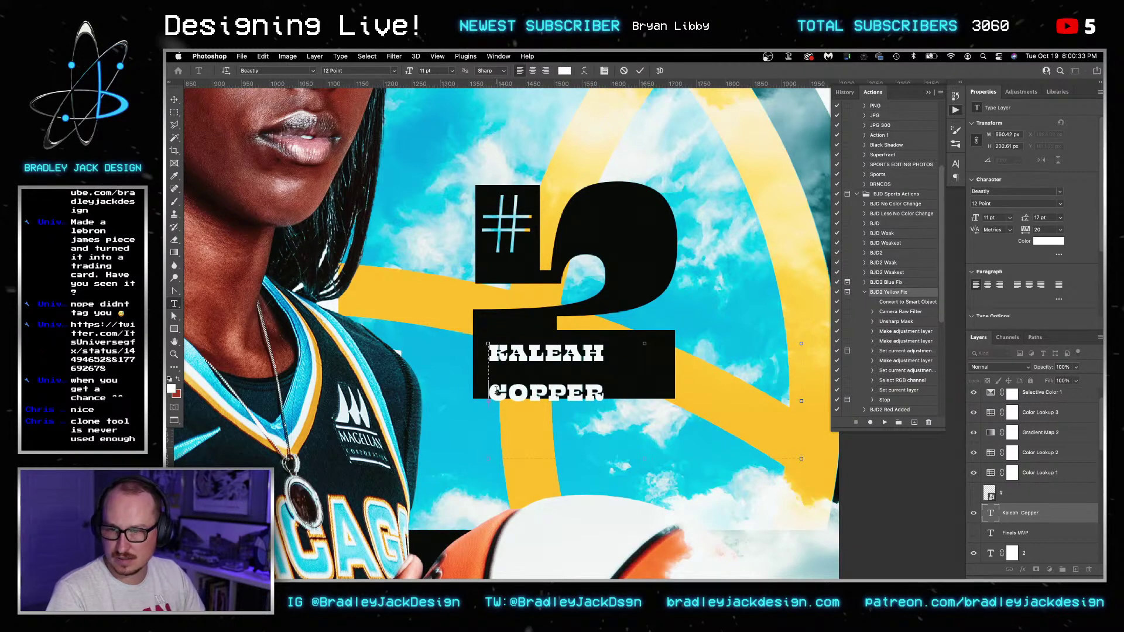
- Move the two-line KALEAH COPPER text to the base's upper-left corner and set its leading to 8 pt
key("super+Return")
key("v")
mouse_move(520, 363)
left_mouse_down()
mouse_move(503, 351)
mouse_move(518, 359)
left_mouse_up()
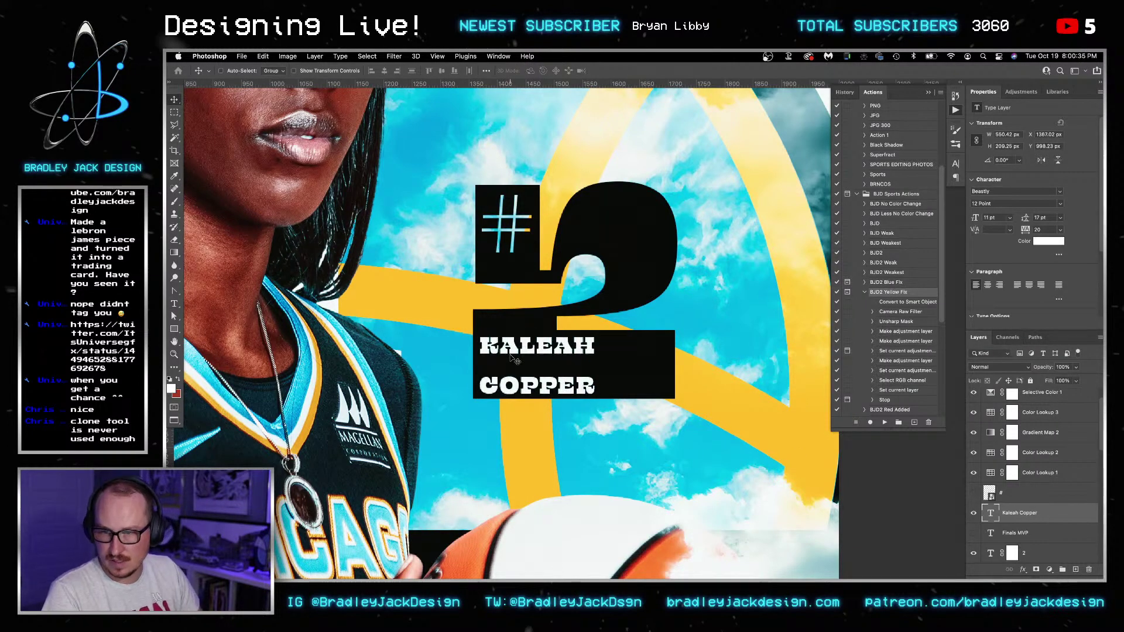
key("t")
left_click(518, 351)
key("super+a")
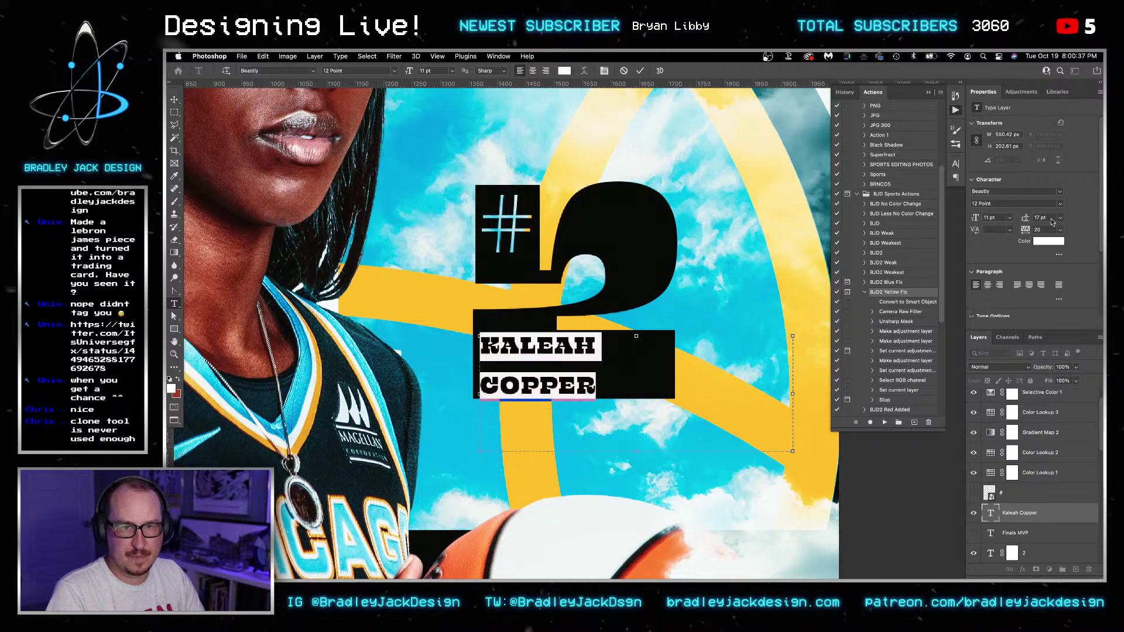
type("8")
key("Return")
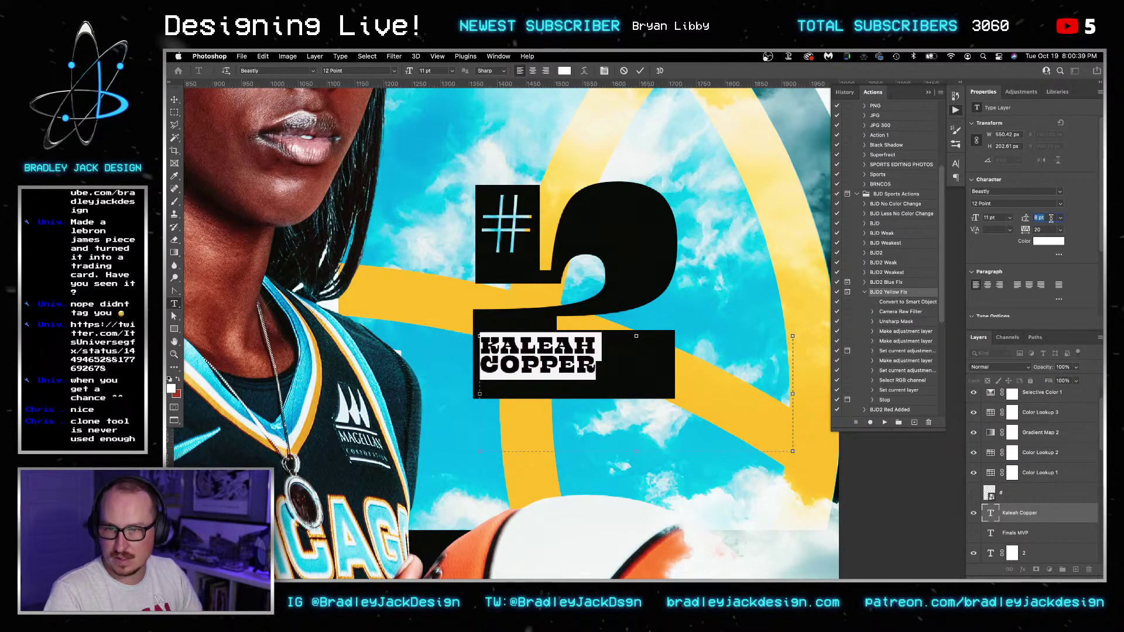
- Tighten the two-line name's text box and scale the text up to about 16 pt within the 2's base
left_click(174, 100)
key("super+t")
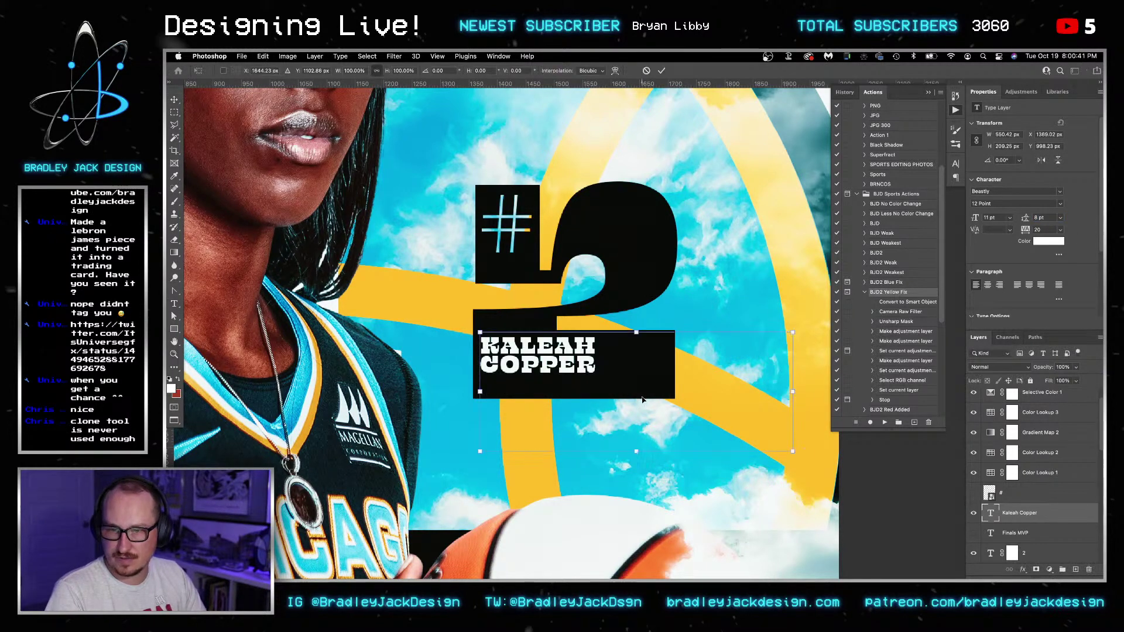
key("Return")
double_click(576, 365)
left_click_drag(793, 451, 684, 387)
key("super+Return")
key("super+t")
key("Return")
key("Right")
key("Up")
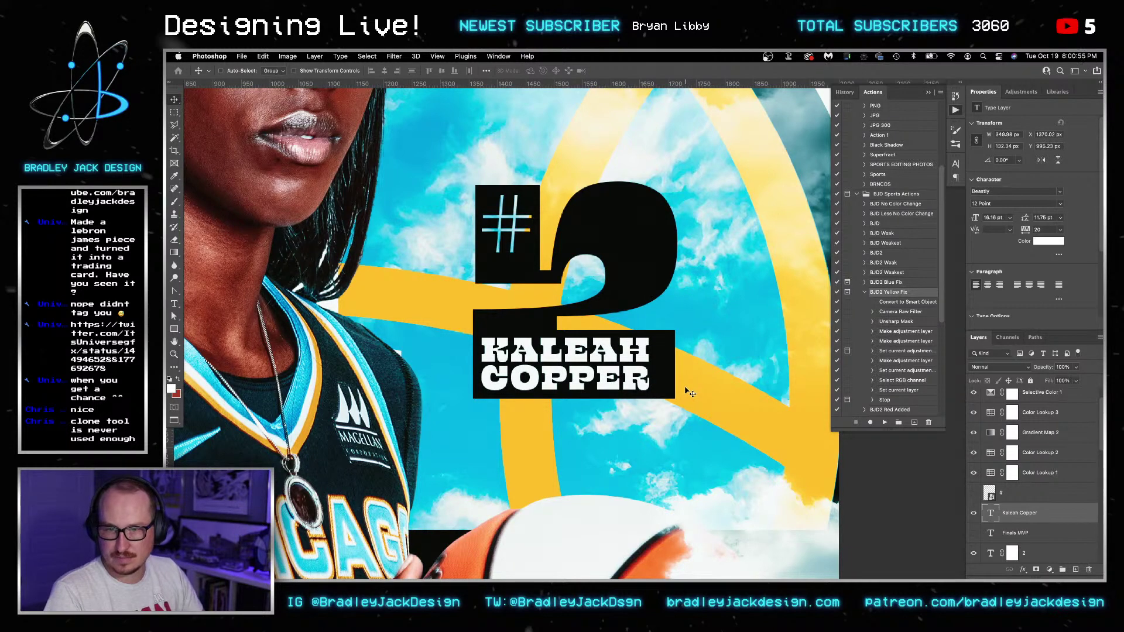
- Set the two-line name's tracking to 80 and nudge it right and down to center it in the base
double_click(602, 359)
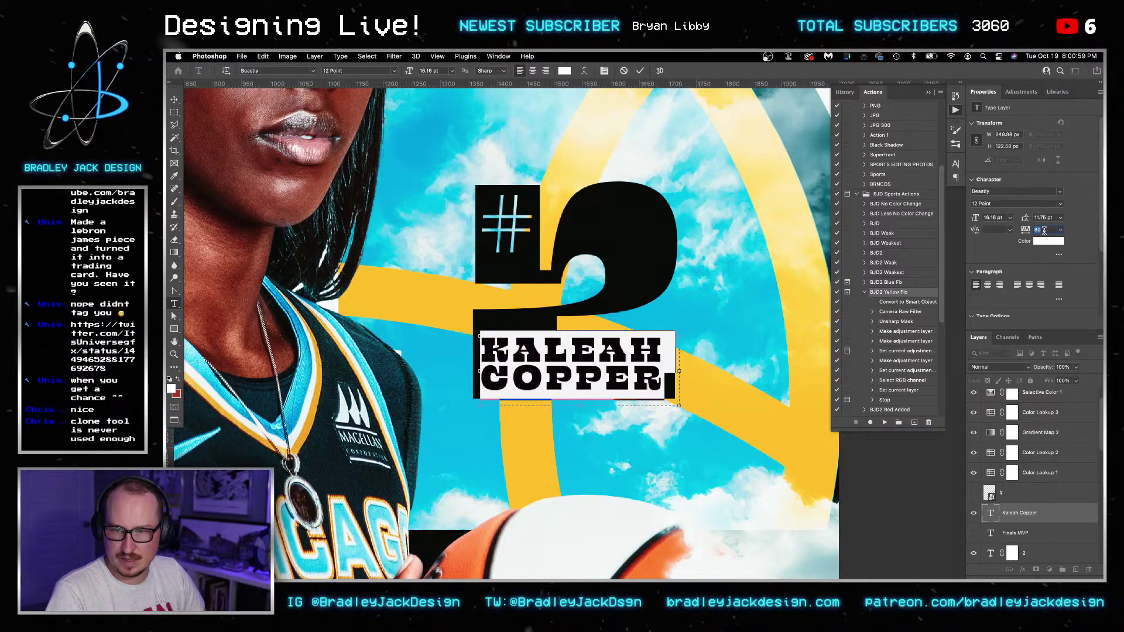
left_click(174, 100)
key("Right")
key("Right")
key("Right")
key("Right")
key("Right")
key("Down")
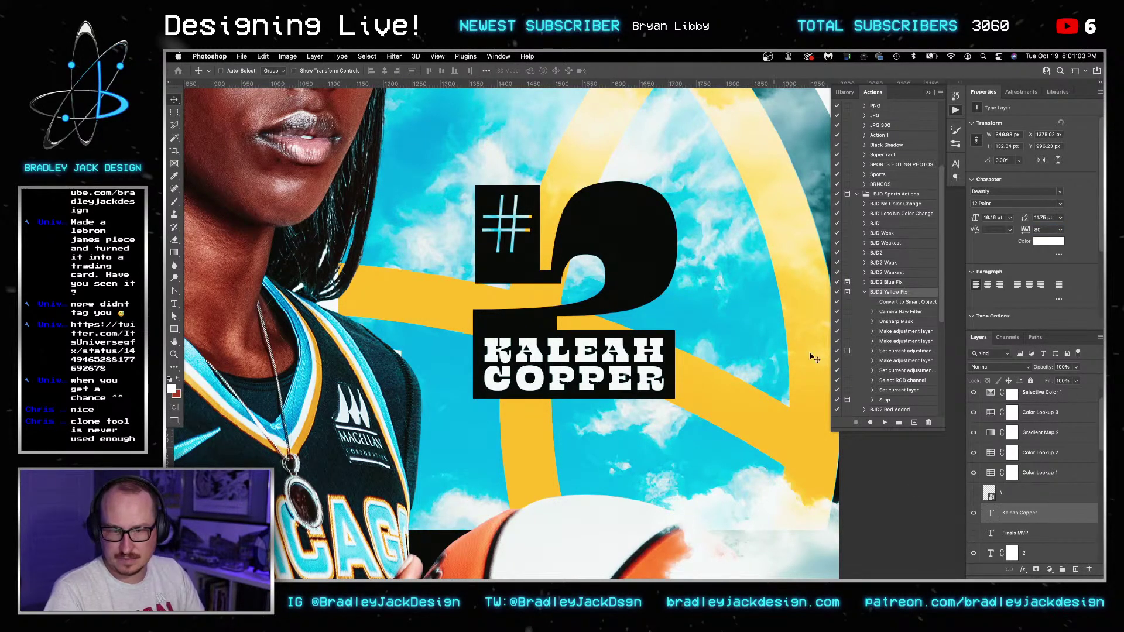
- Cut the KALEAH COPPER lettering out of the number 2 through its layer mask, hide the name layer, and deselect
left_click(991, 514, "super")
left_click(1017, 553)
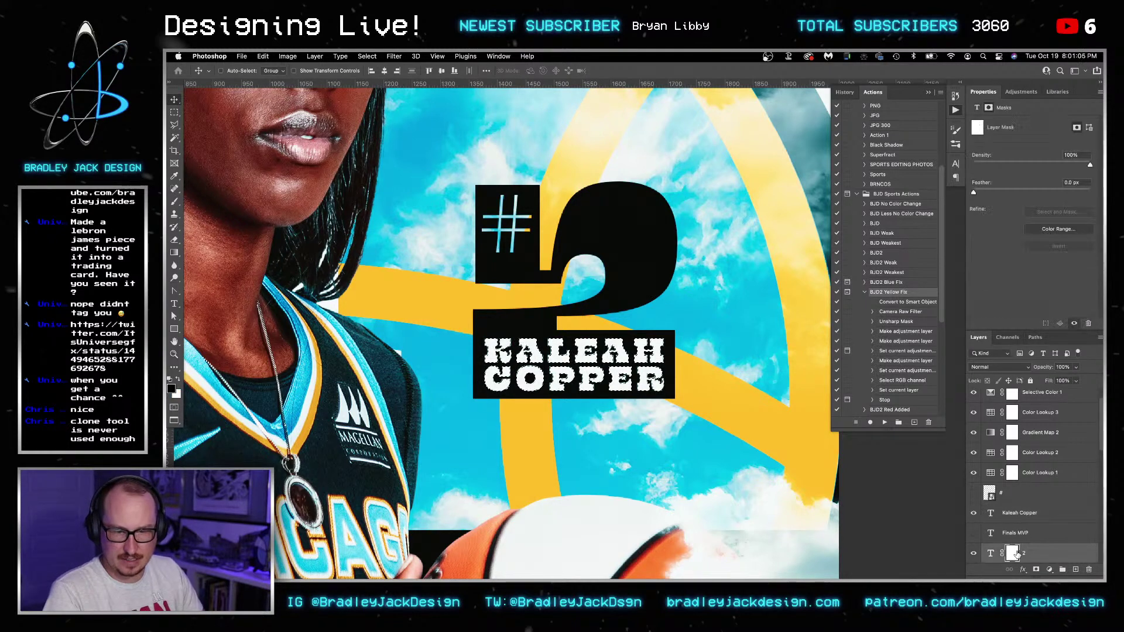
key("x")
left_click(973, 518)
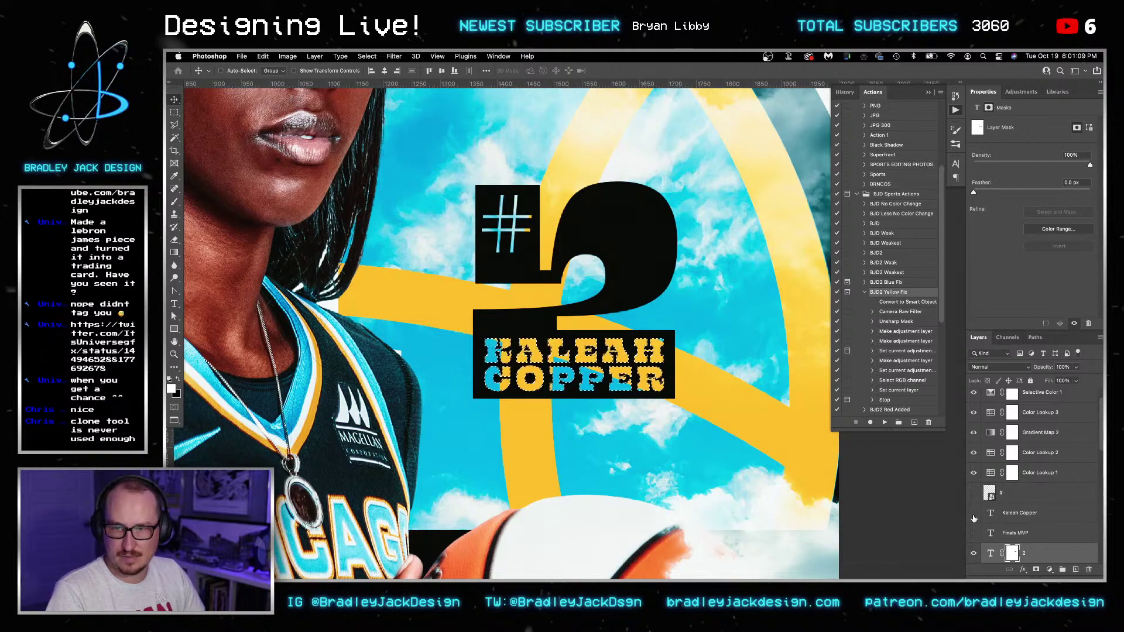
key("super+d")
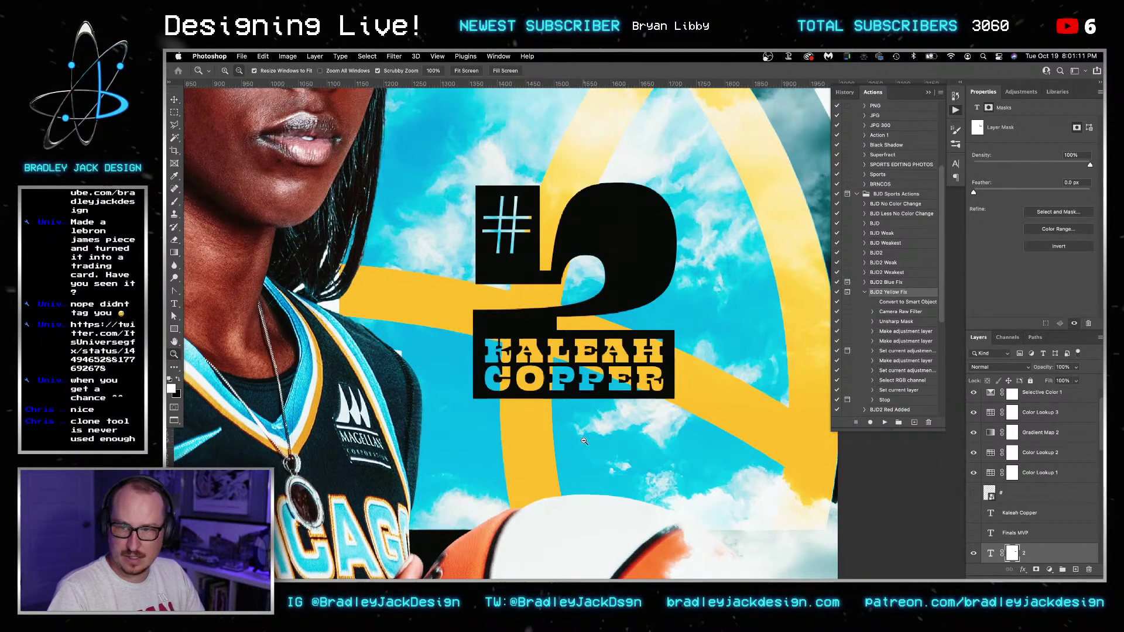
- Recolor the number 2 lettering from its text layer to white
left_click(585, 441, "alt+super")
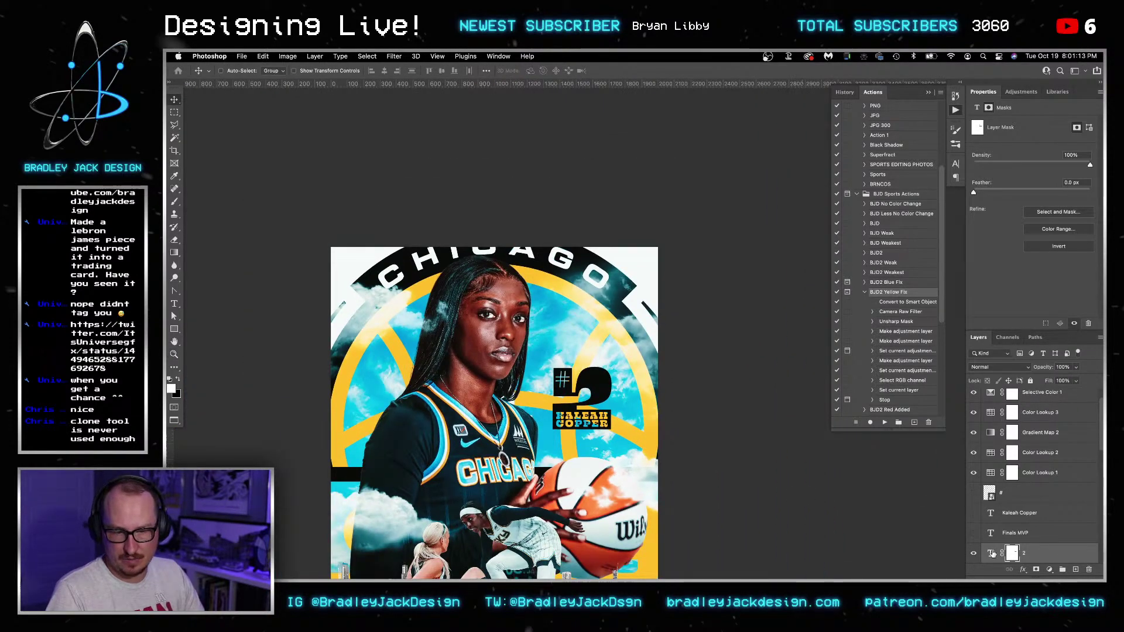
double_click(990, 553)
key("Escape")
key("v")
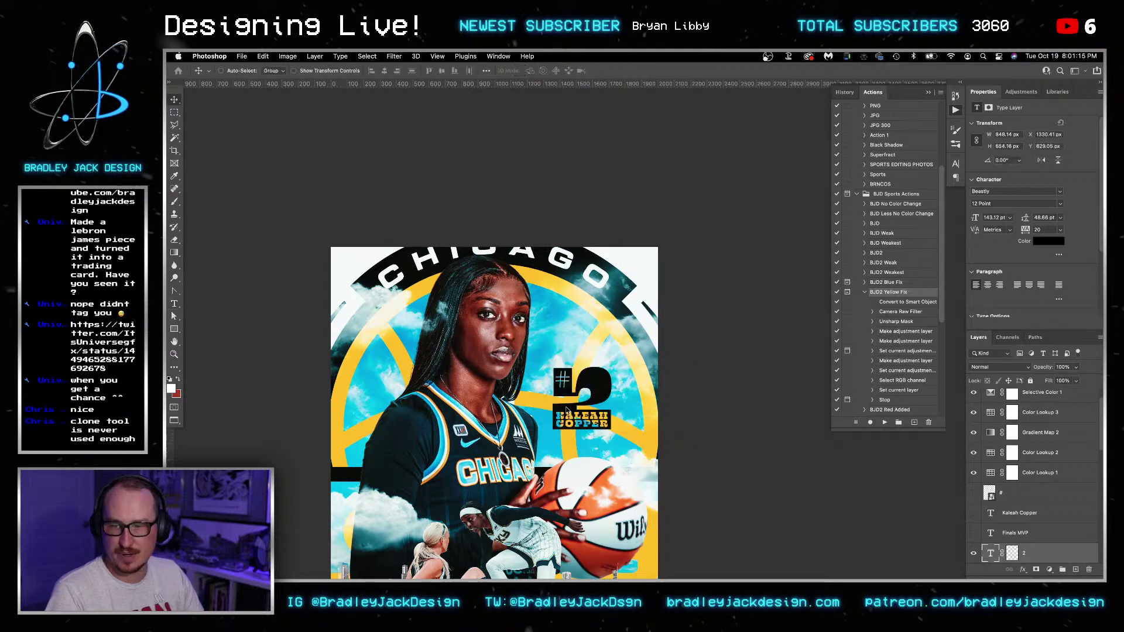
key("t")
left_click(595, 392)
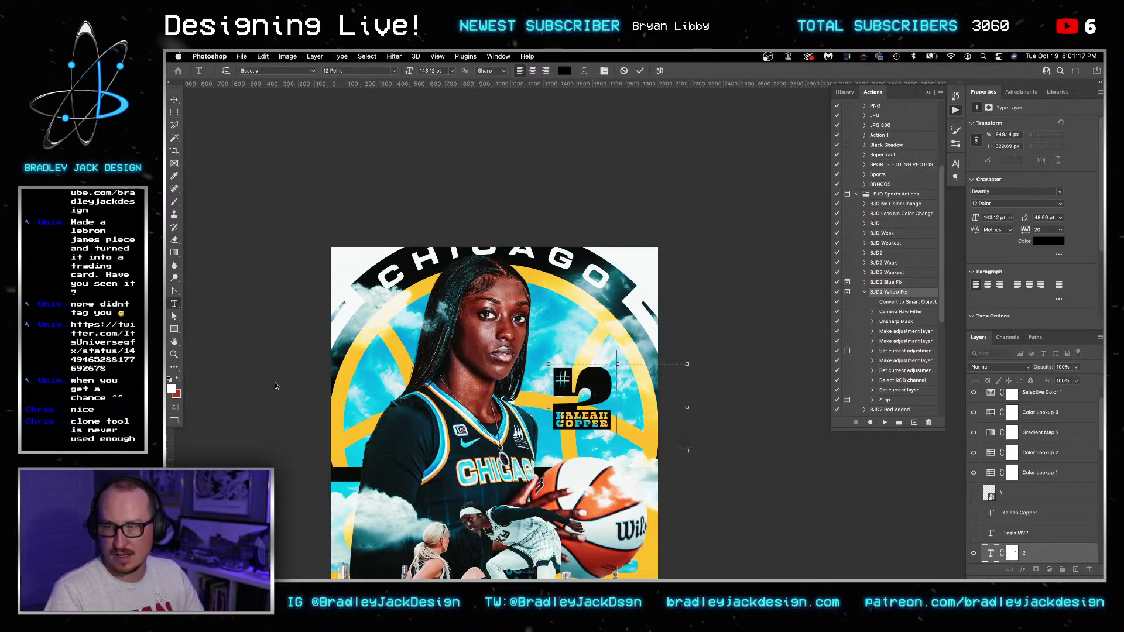
key("super+a")
left_click(178, 380)
left_click(178, 380)
key("Escape")
key("v")
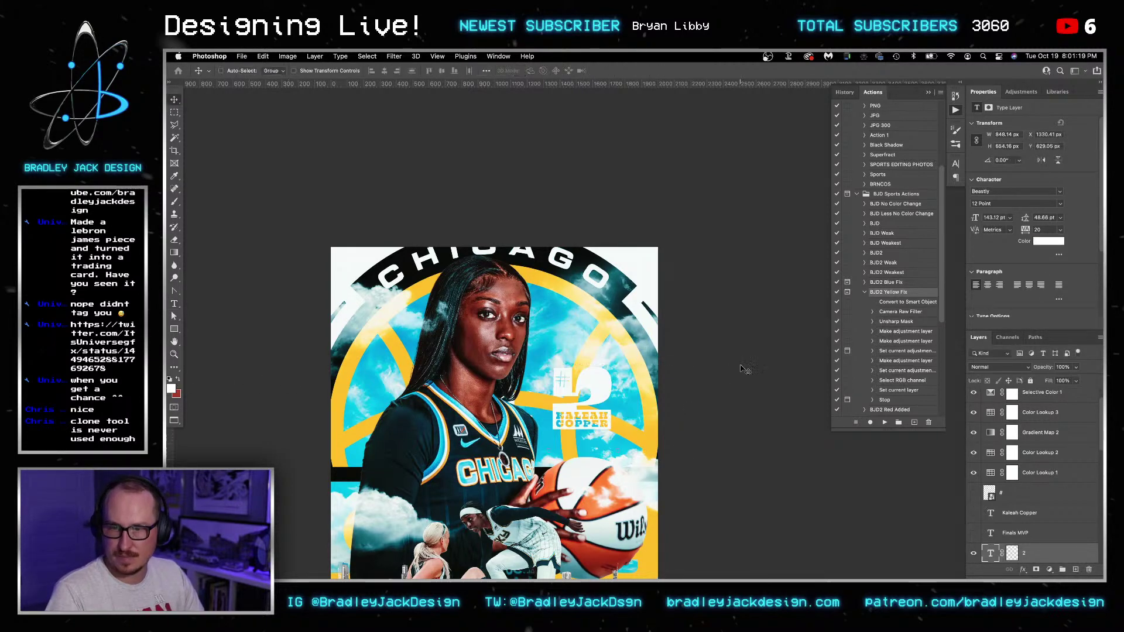
left_click_drag(666, 416, 674, 358)
scroll(674, 358, "up", 2)
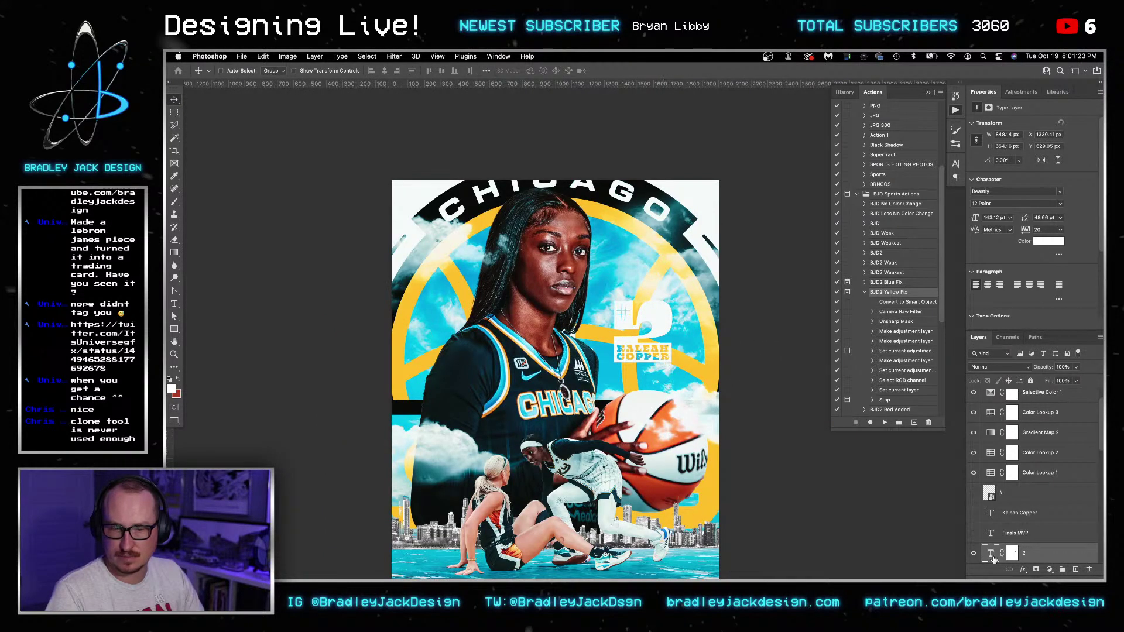
- Hide the number 2 layer, show the FINALS MVP text layer, and center-align both of its lines
left_click(974, 554)
left_click(649, 357, "super")
key("t")
left_click(650, 355)
key("ctrl+a")
scroll(663, 380, "up", 4)
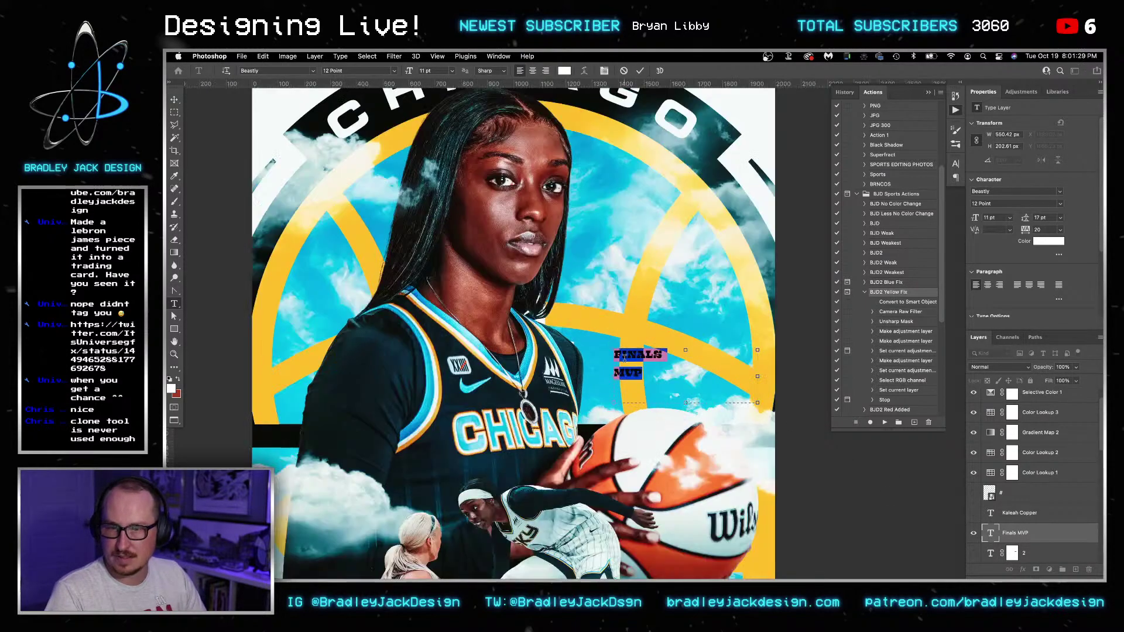
left_click(532, 71)
key("super+Return")
- Delete the MVP line from the FINALS MVP text and convert the remaining FINALS layer to a shape
left_click_drag(757, 381, 589, 316)
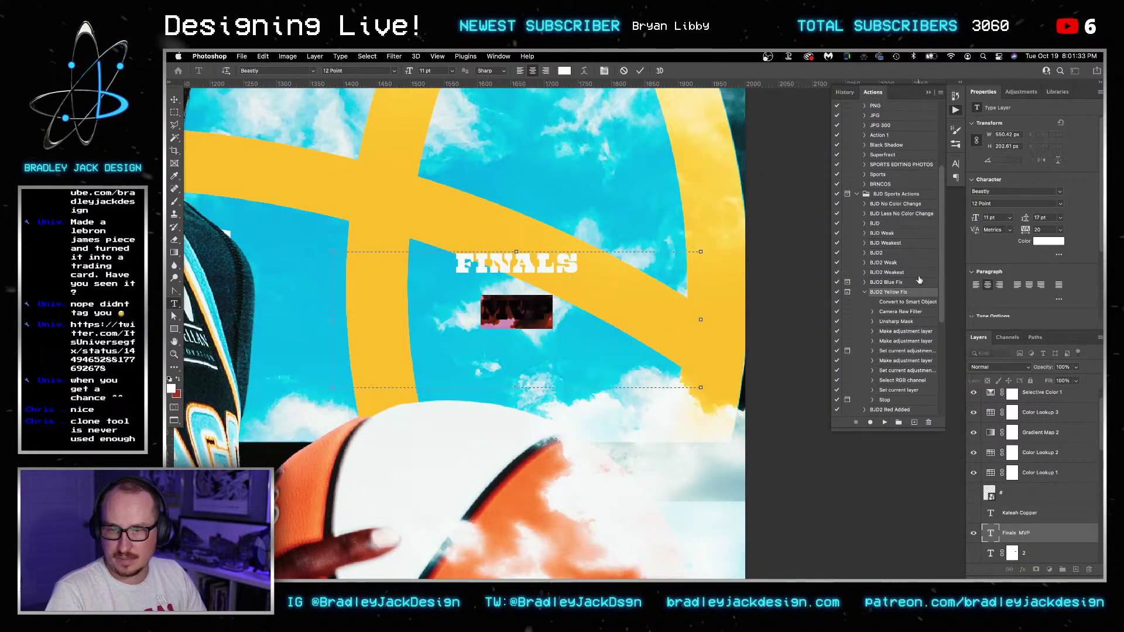
scroll(999, 217, "up", 7)
key("Up")
left_click_drag(576, 305, 400, 300)
key("BackSpace")
key("super+Return")
key("v")
right_click(1011, 534)
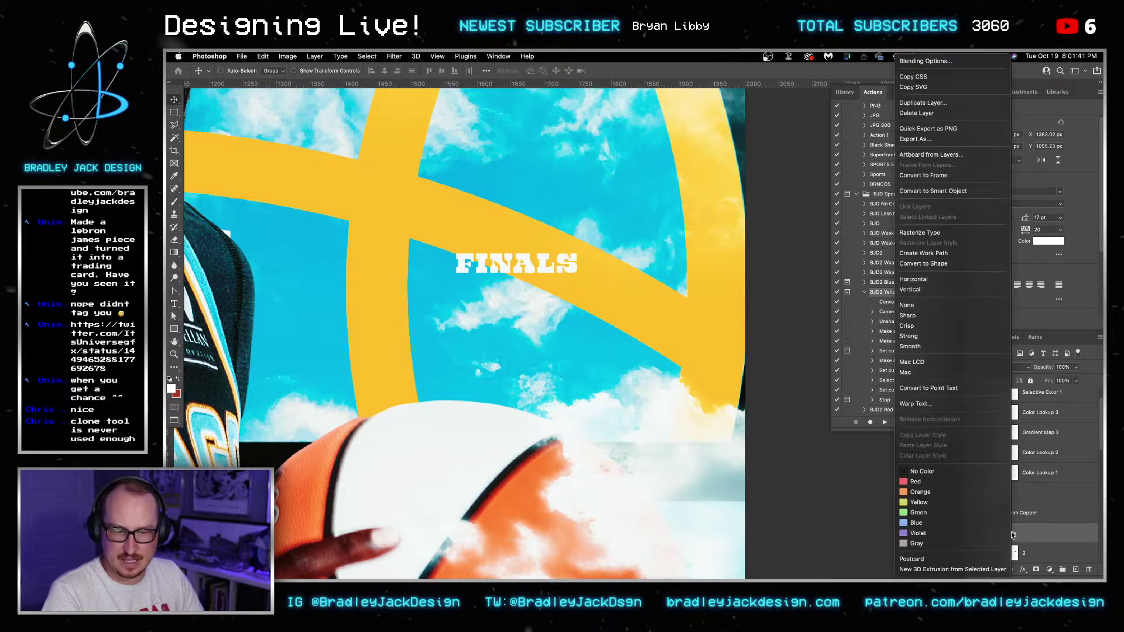
left_click(936, 263)
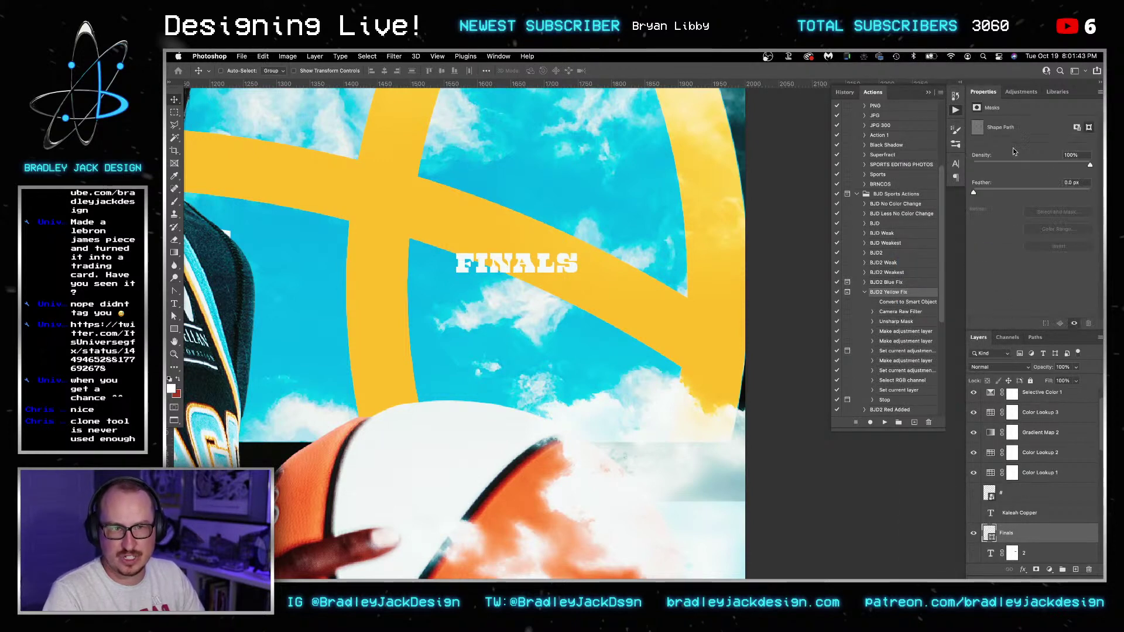
- Place vertical guides at the left and right edges of the FINALS lettering
key("ctrl+t")
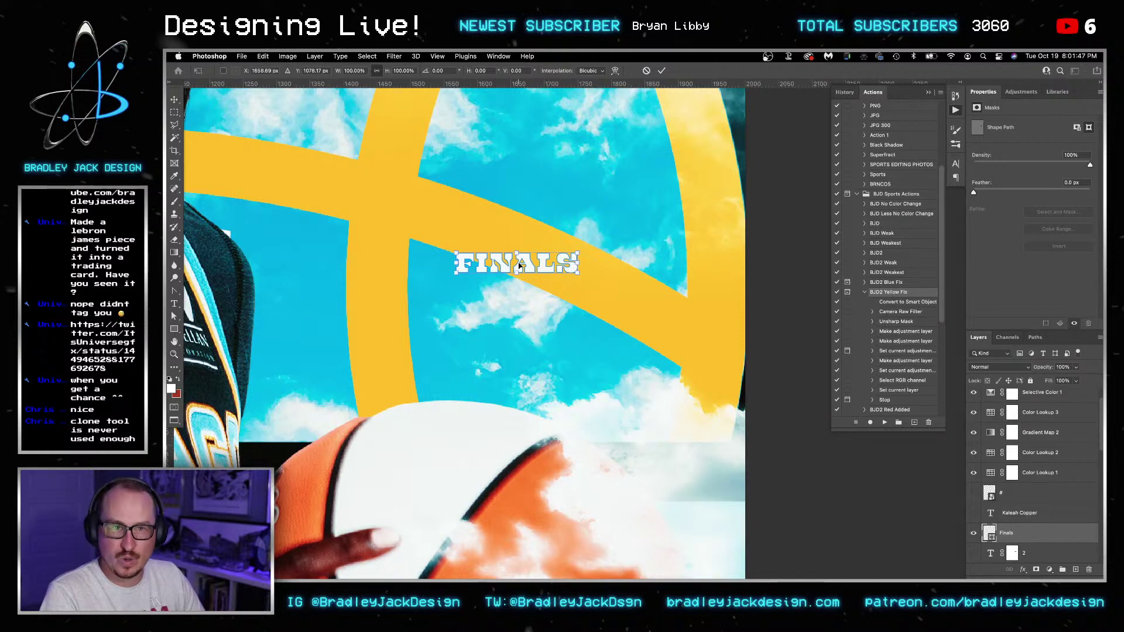
left_click_drag(180, 456, 578, 336)
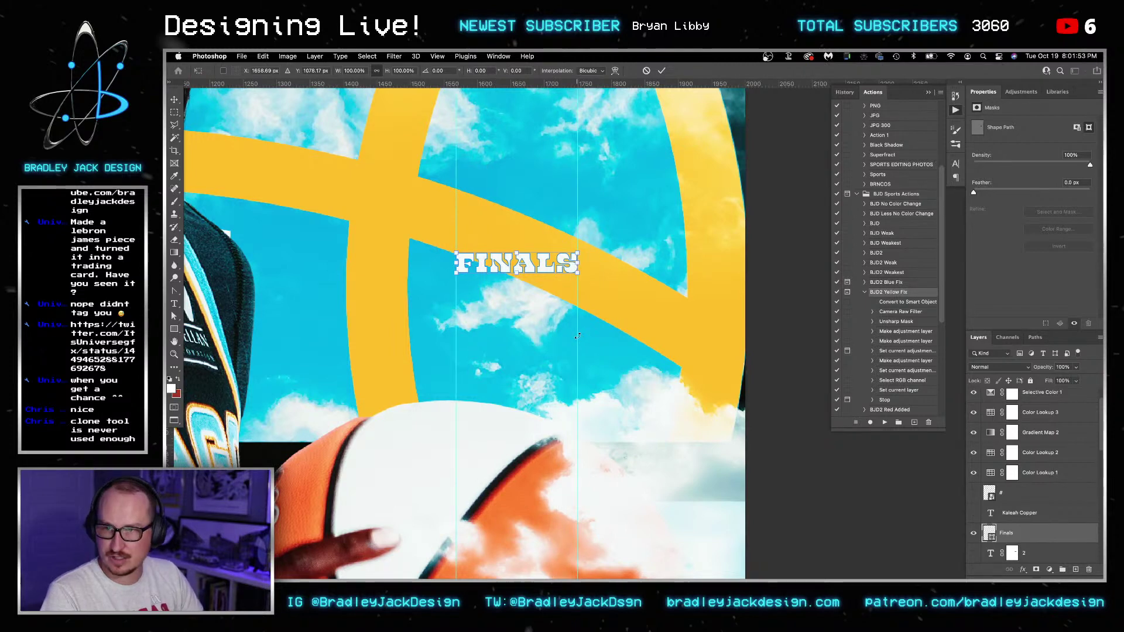
left_click_drag(459, 305, 553, 360)
key("Escape")
- Add a separate MVP text layer below FINALS and convert it to a shape
key("t")
left_click_drag(387, 295, 618, 432)
type("MVP")
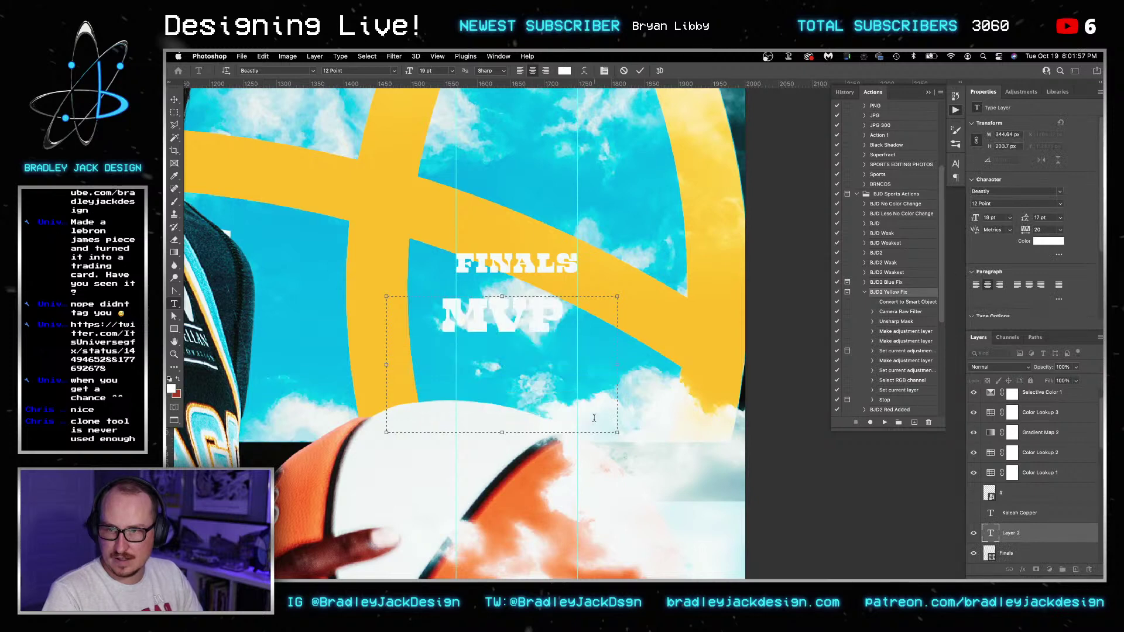
key("ctrl+Return")
right_click(1032, 529)
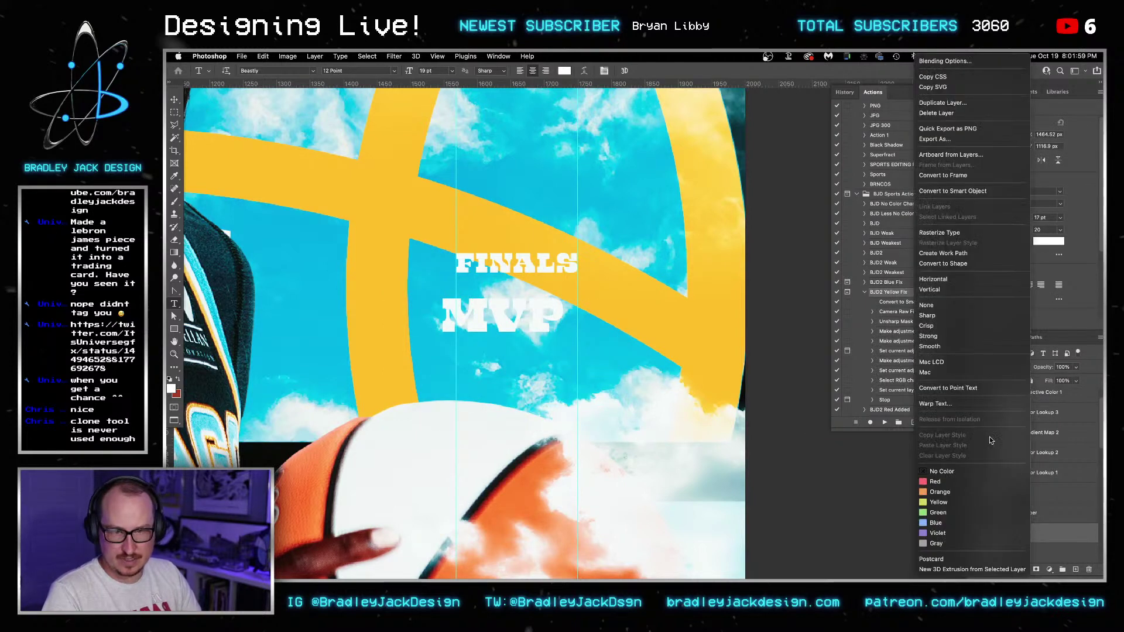
left_click(972, 264)
- Fit the MVP shape between the guides directly beneath FINALS and tighten the gap between the two words
key("v")
left_click_drag(534, 328, 549, 307)
key("ctrl+t")
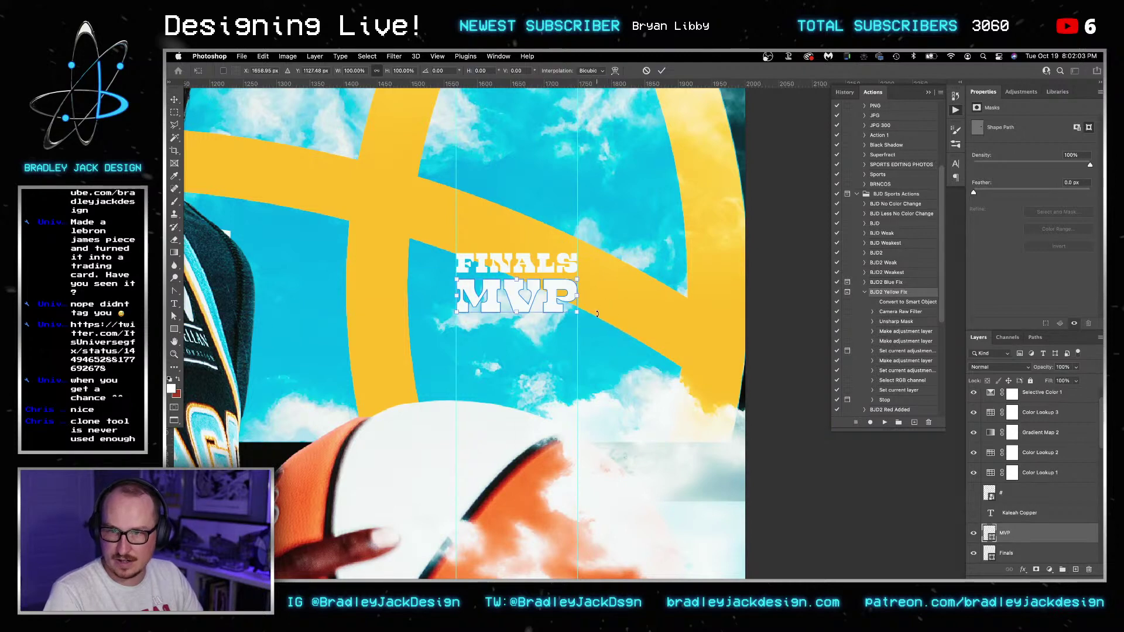
key("Return")
left_click(1014, 553, "shift")
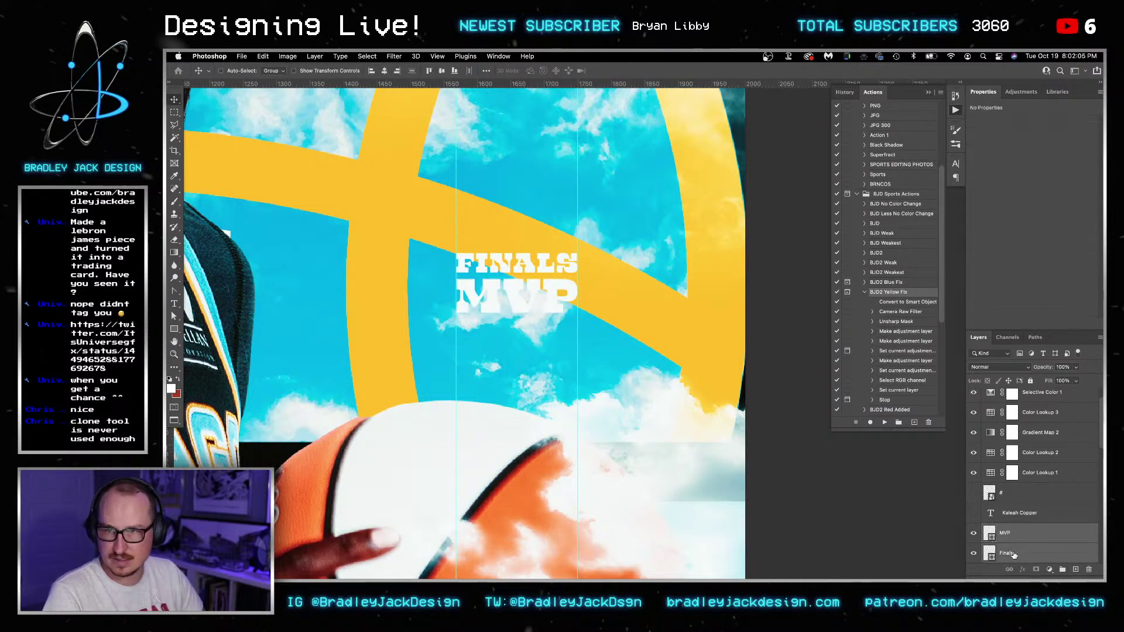
left_click(1009, 532)
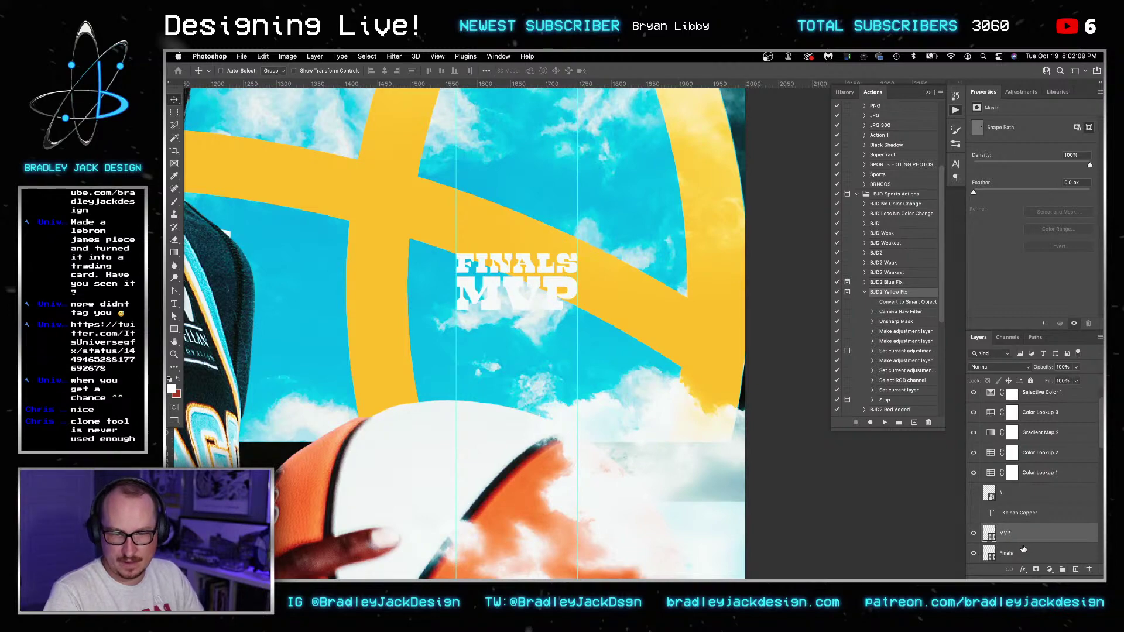
- Group the MVP and Finals shape layers and move the group below Front Copper in the layer stack
left_click(1007, 553, "shift")
scroll(1018, 527, "down", 3)
key("super+0")
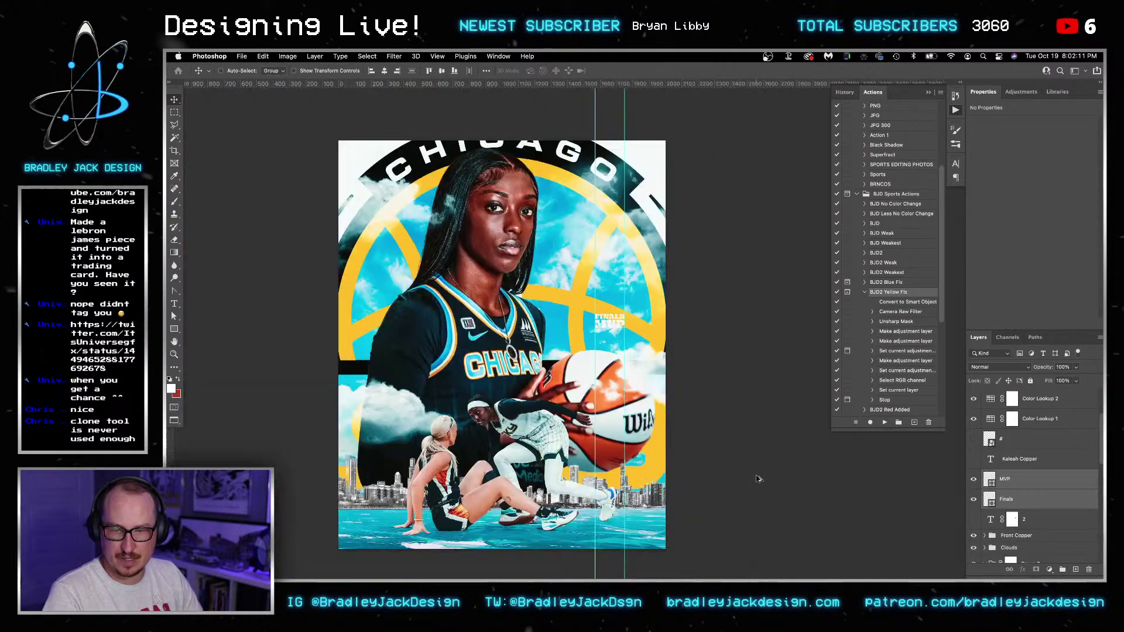
key("super+g")
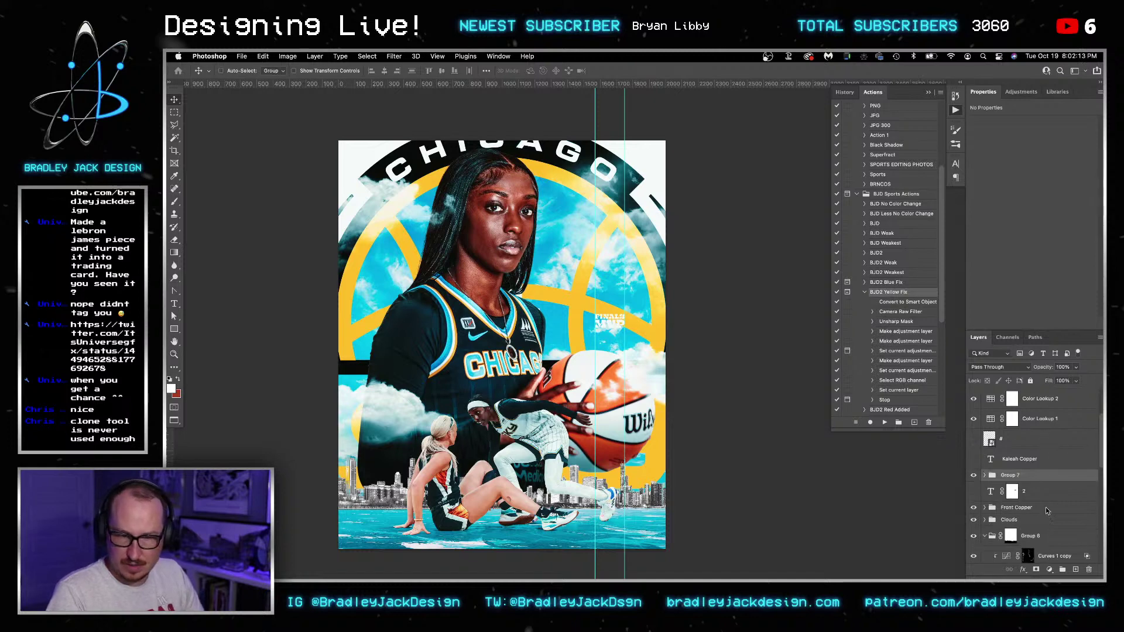
left_click_drag(1009, 479, 1012, 513)
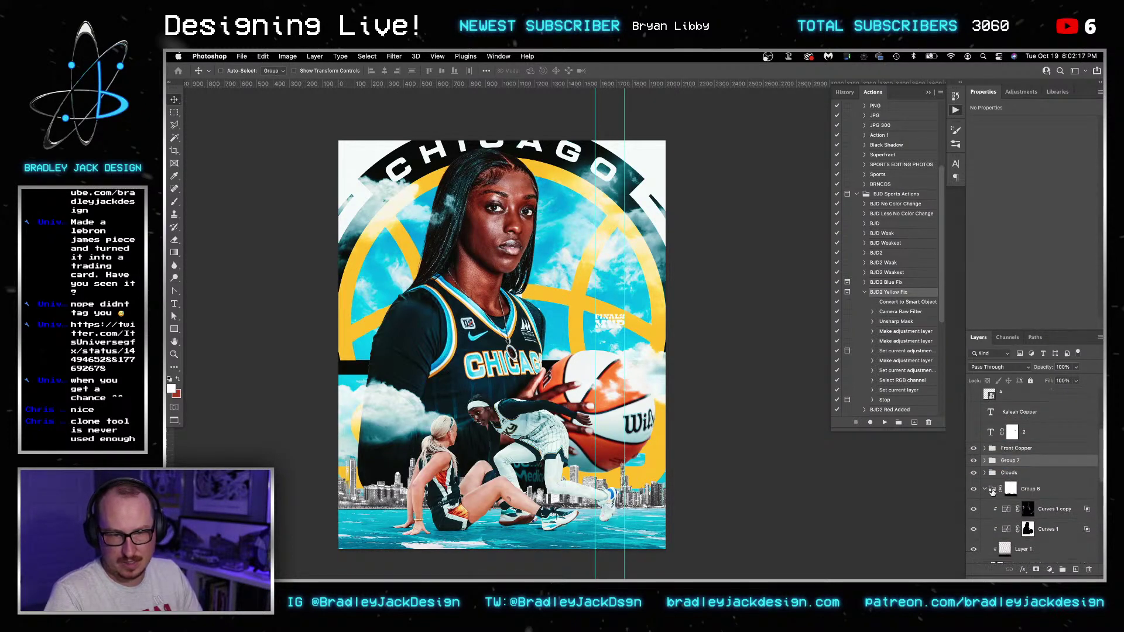
- Collapse Group 6 and rename it Big Copper
left_click(990, 489)
left_click(986, 490)
double_click(1030, 488)
type("Big Copper")
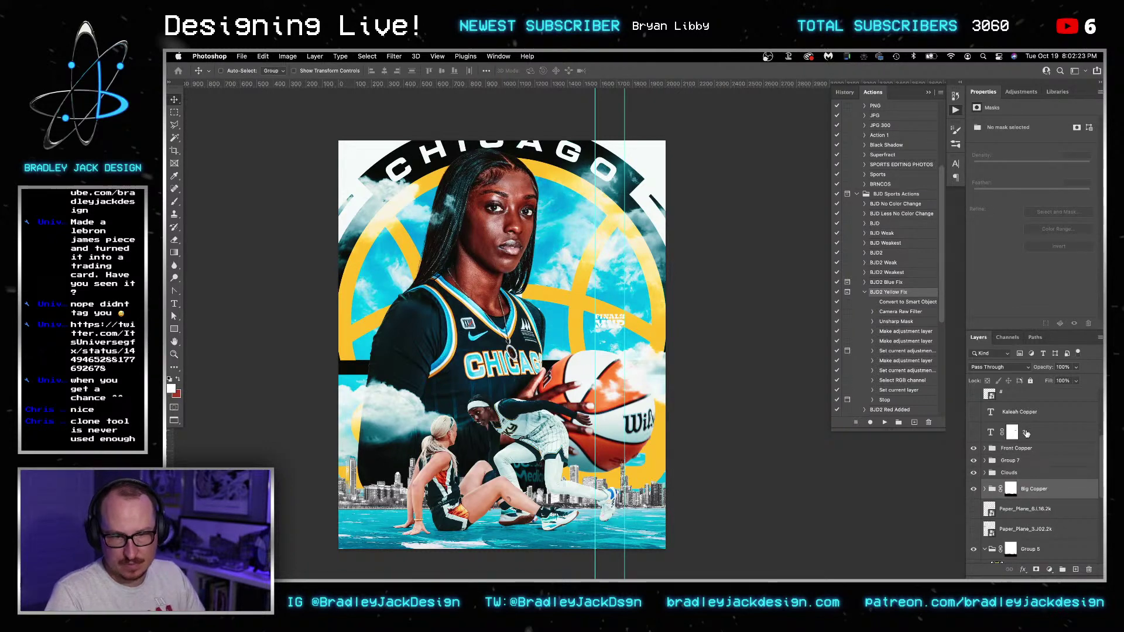
- Rename the group holding the FINALS and MVP shapes as MVP and collapse it
scroll(1022, 456, "up", 2)
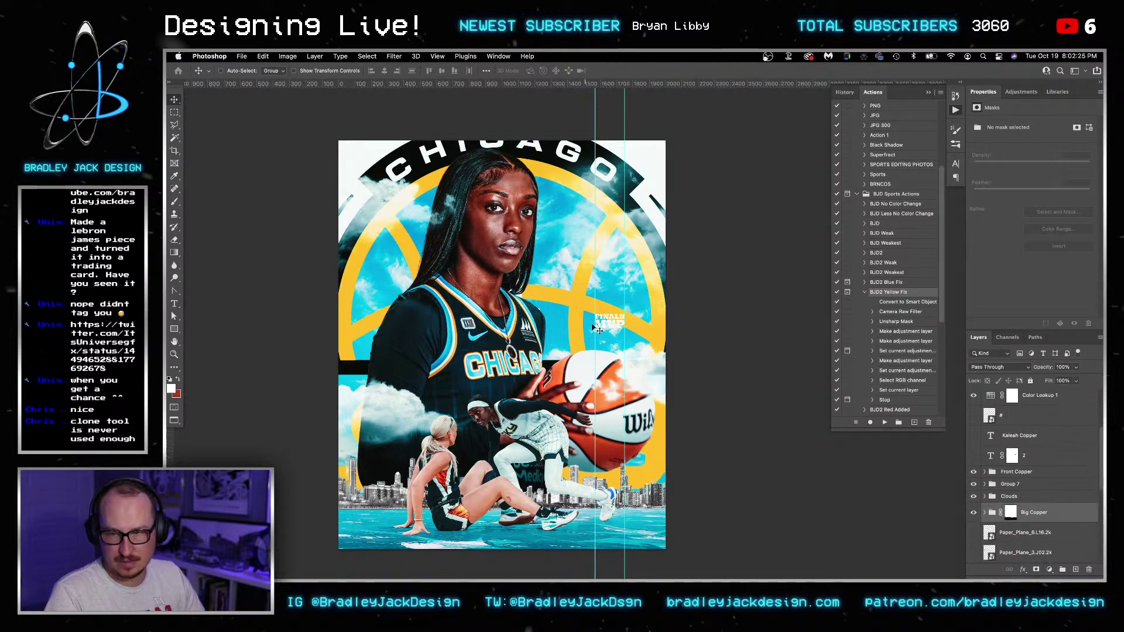
right_click(614, 329)
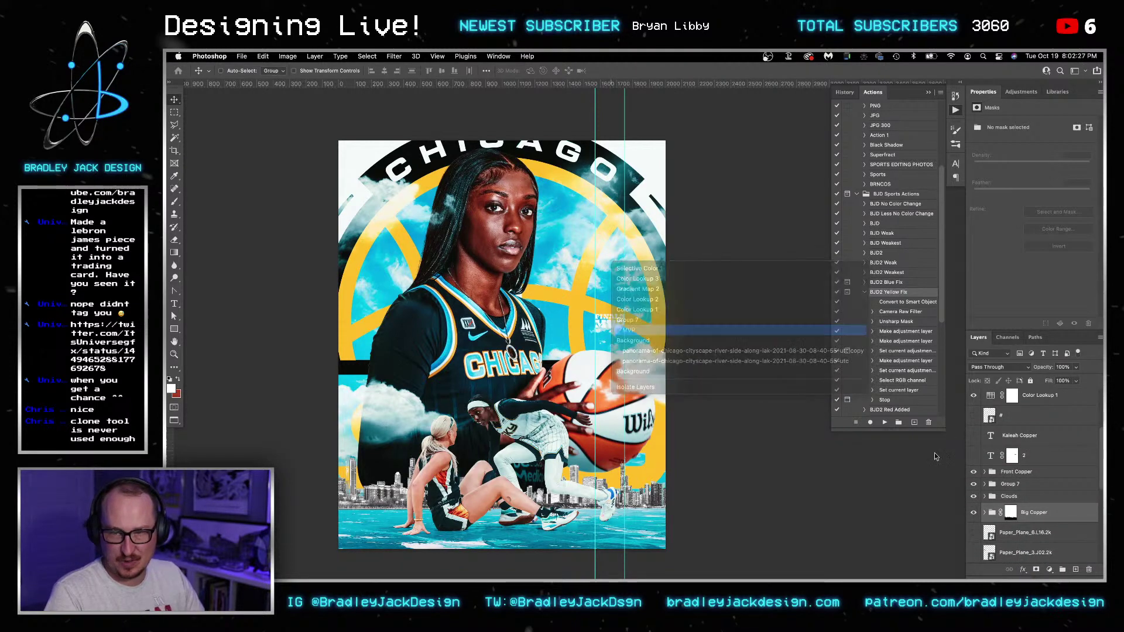
left_click(761, 321)
double_click(1010, 484)
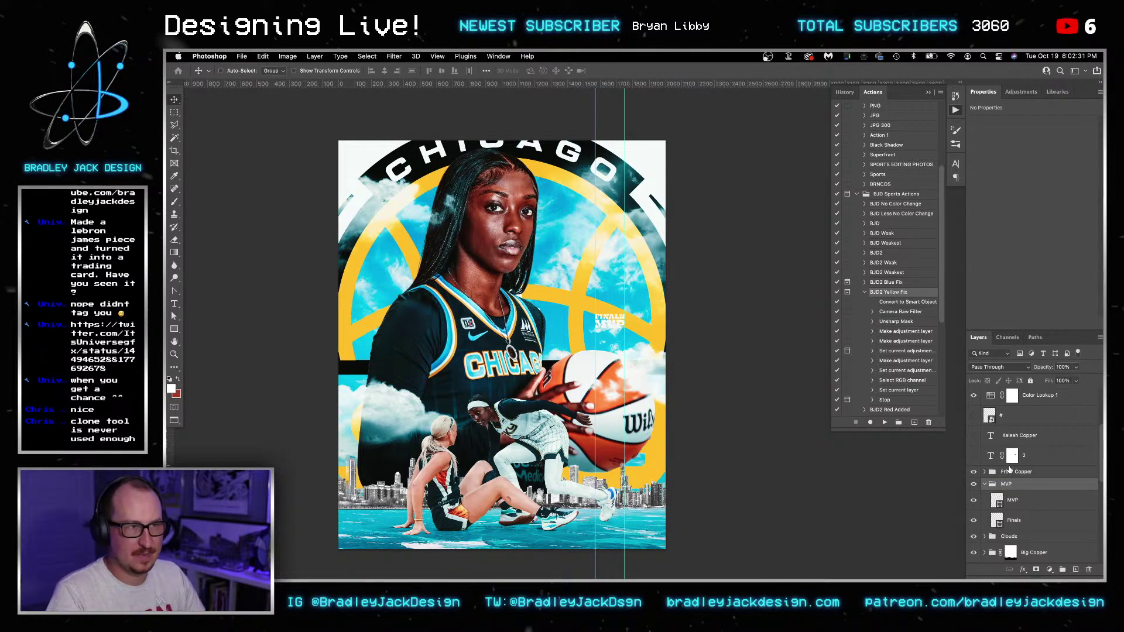
left_click(985, 485)
- Try the MVP group enlarged behind the Big Copper group, then shrink it back beside the player
left_click_drag(1007, 485, 1008, 522)
left_click_drag(619, 327, 531, 301)
key("ctrl+t")
left_click_drag(643, 344, 705, 361)
left_click_drag(634, 289, 582, 232)
key("Return")
key("super+t")
key("Escape")
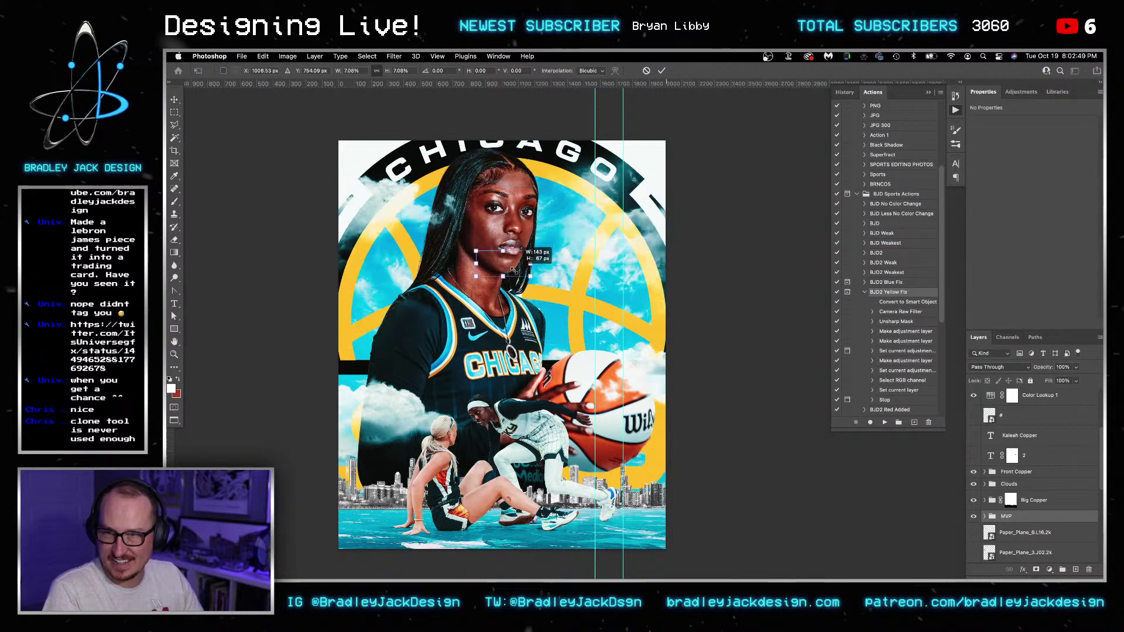
left_click_drag(515, 273, 577, 331)
- Move the MVP group above the # layer, show the number 2 layer, and position the 2 above FINALS MVP
left_click_drag(1008, 396, 1020, 521)
scroll(1020, 527, "down", 3)
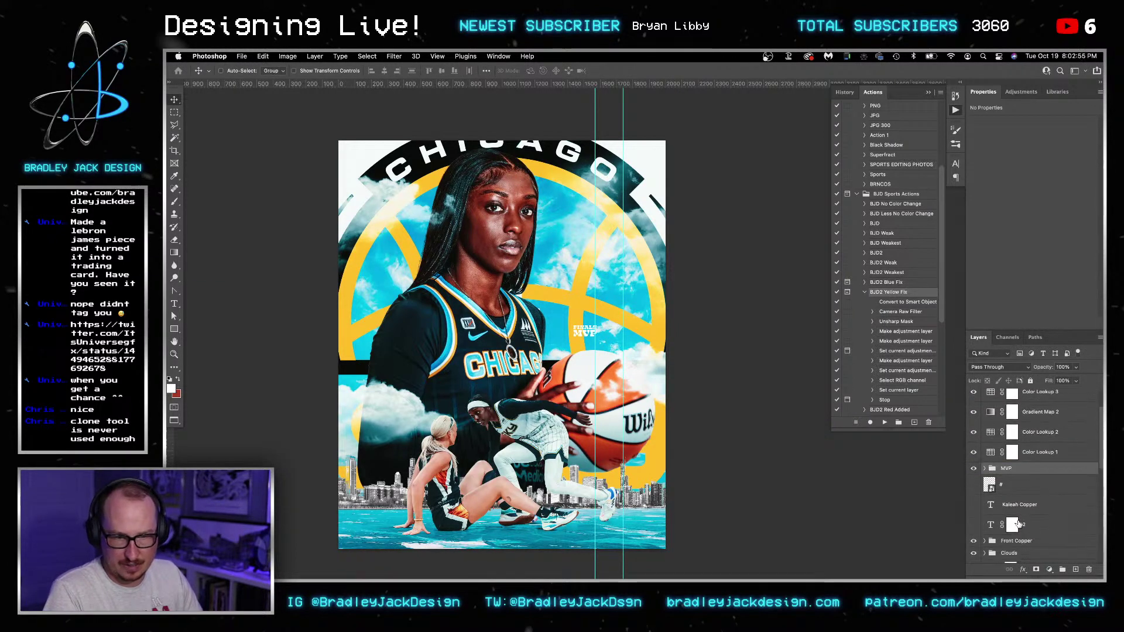
left_click(997, 515)
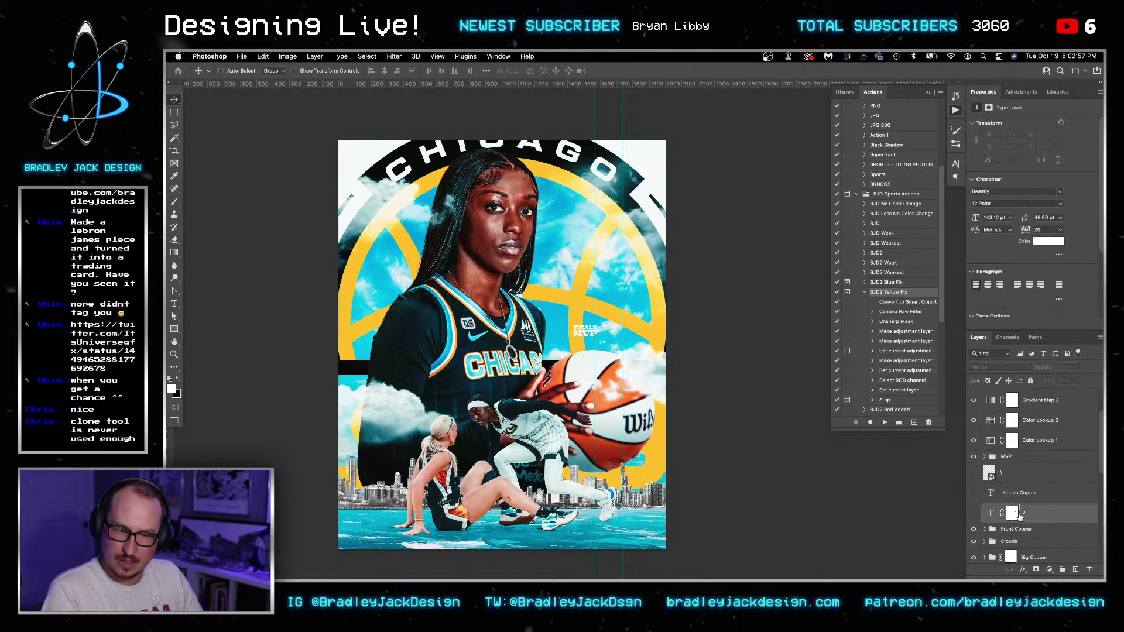
left_click(974, 515)
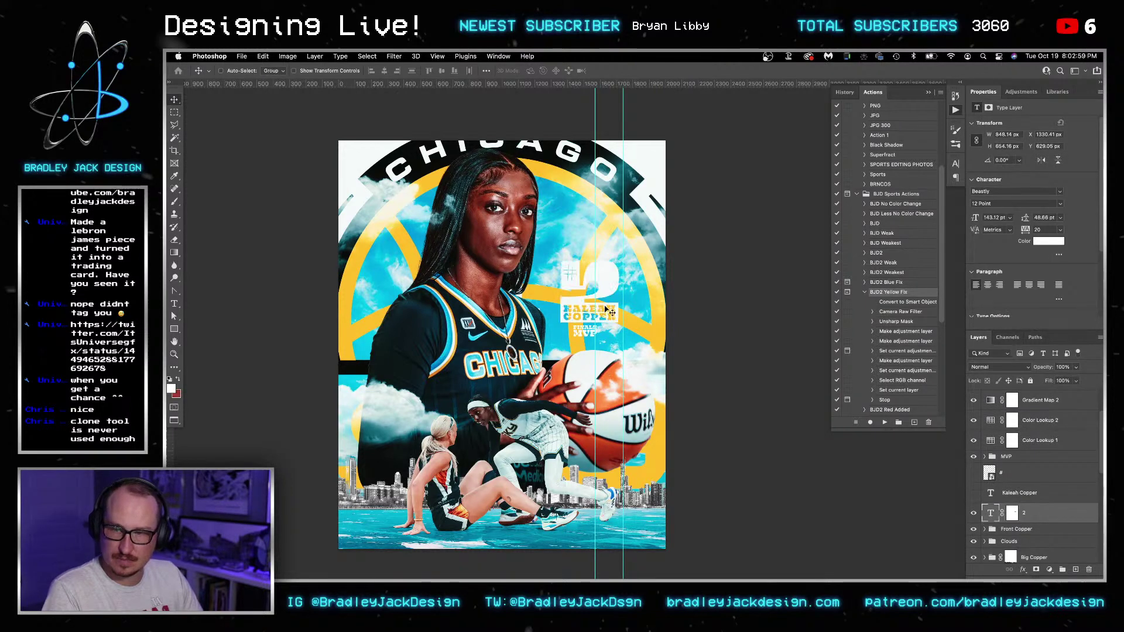
mouse_move(620, 323)
left_mouse_down()
mouse_move(622, 333)
mouse_move(606, 307)
left_mouse_up()
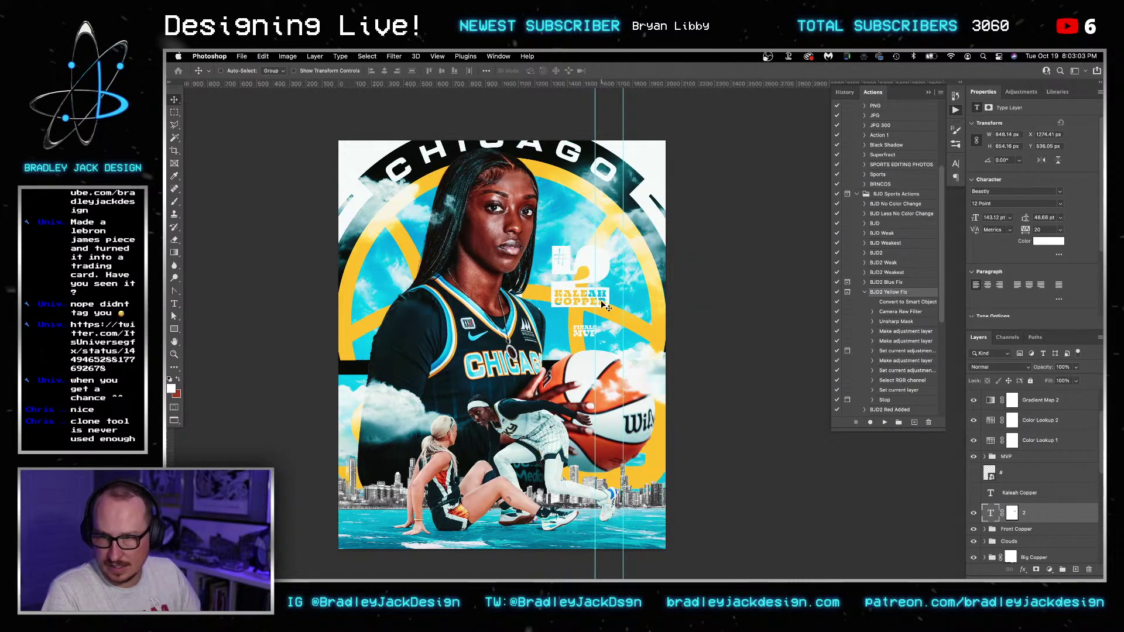
- Scale the MVP group to the width of the 2's base and place it just below the name block
key("t")
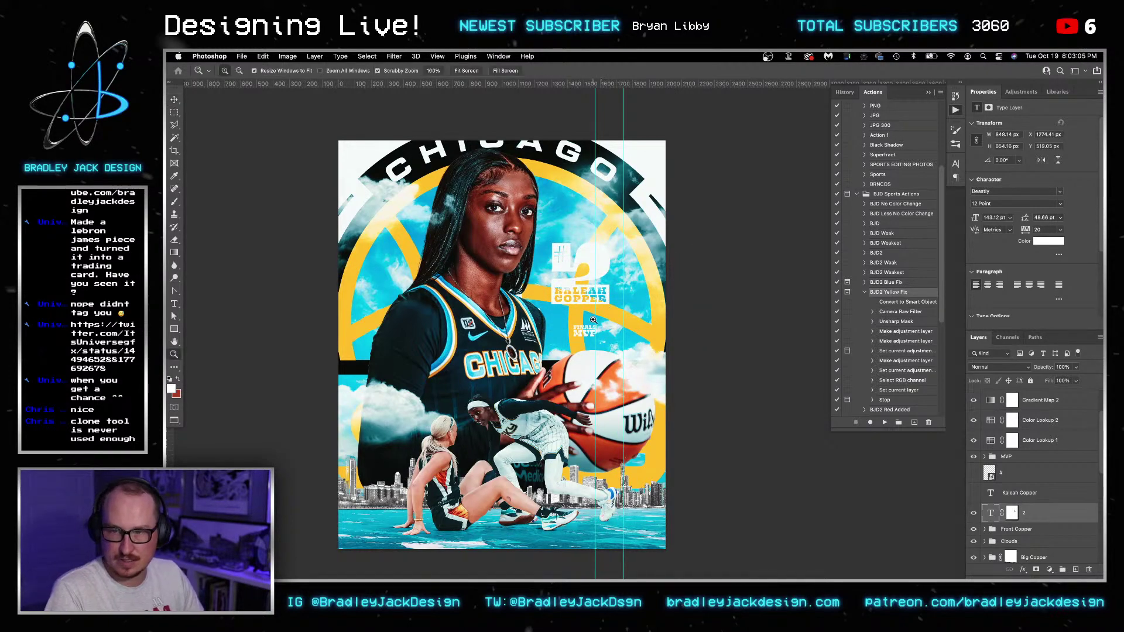
scroll(595, 322, "up", 5)
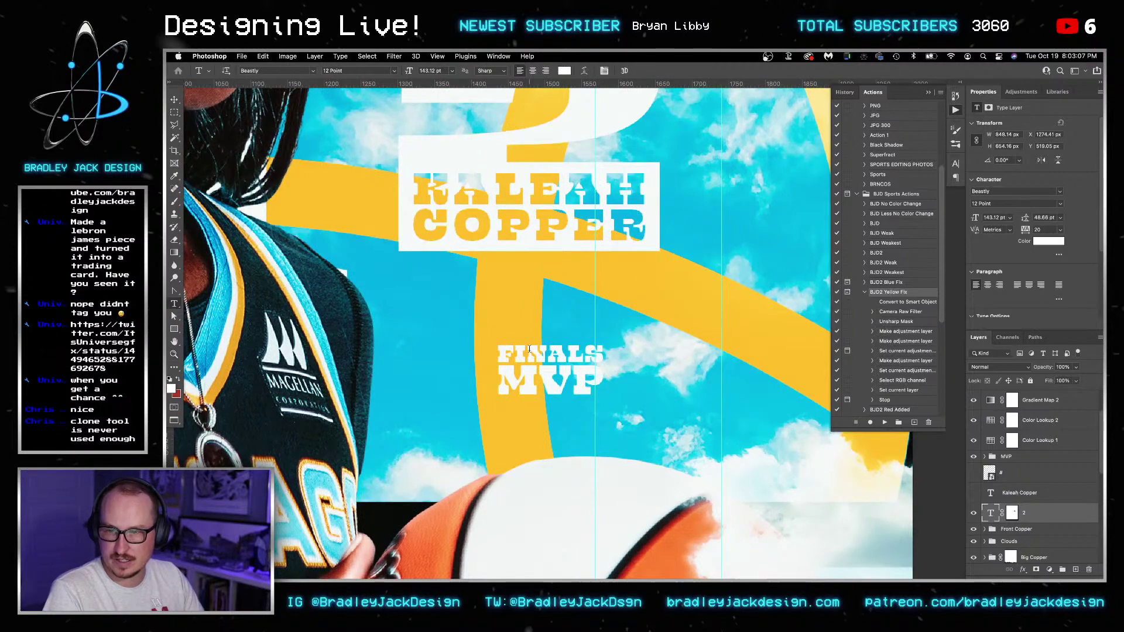
left_click(991, 456)
key("super+t")
left_click_drag(566, 385, 672, 354)
left_click_drag(674, 354, 673, 354)
key("Return")
key("shift+Down")
key("shift+Down")
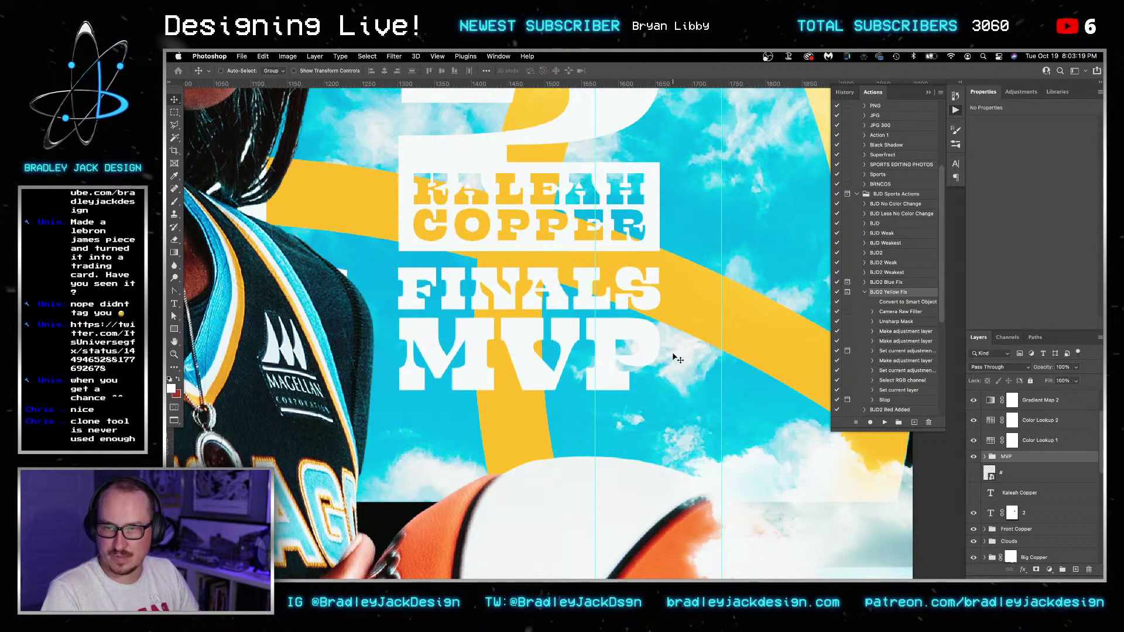
- Group the MVP group with the #, name, and 2 layers and name the new group Text
key("super+0")
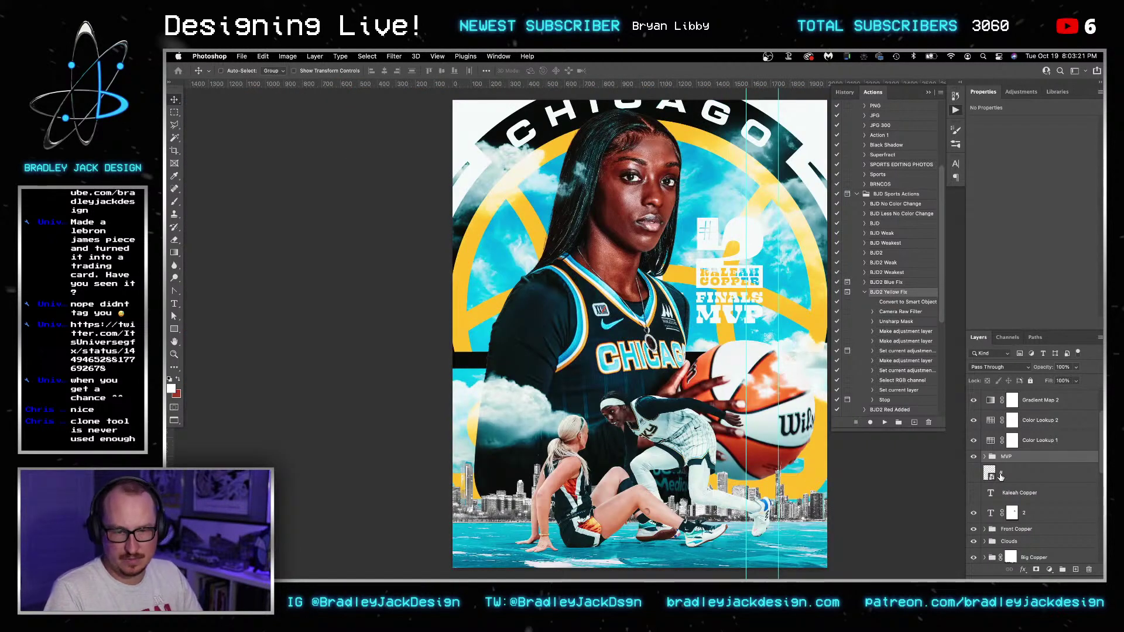
key("super+g")
double_click(1011, 456)
type("TExt")
type("Text")
key("Return")
- Move the Text group up and slightly right in the open sky beside the large player
left_click_drag(732, 297, 735, 282)
key("shift+Right")
key("shift+Right")
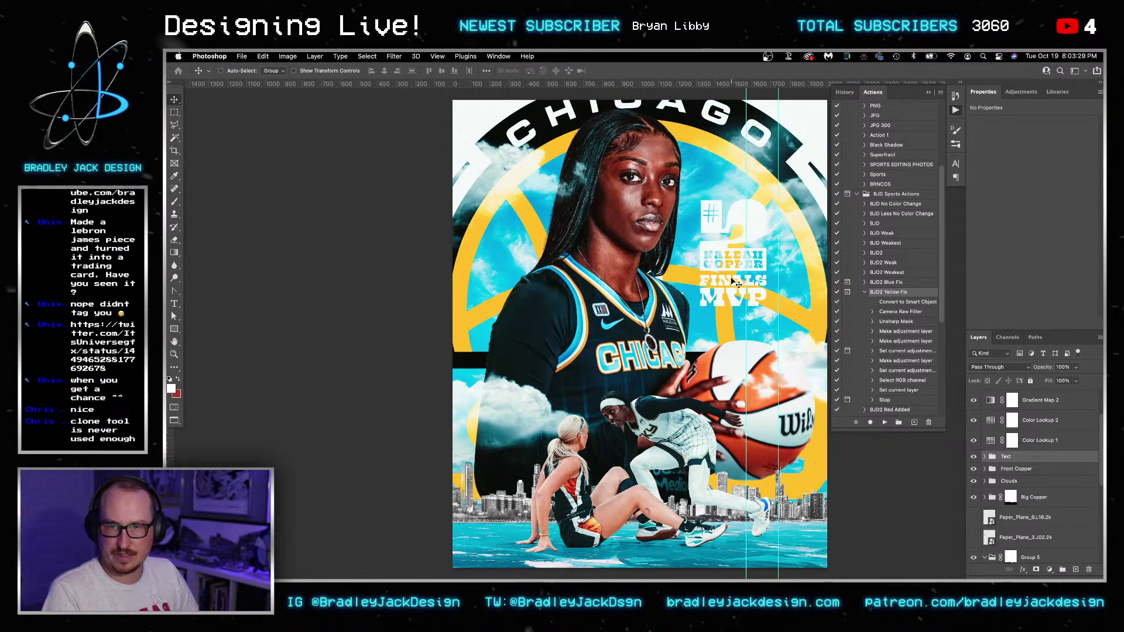
key("super+0")
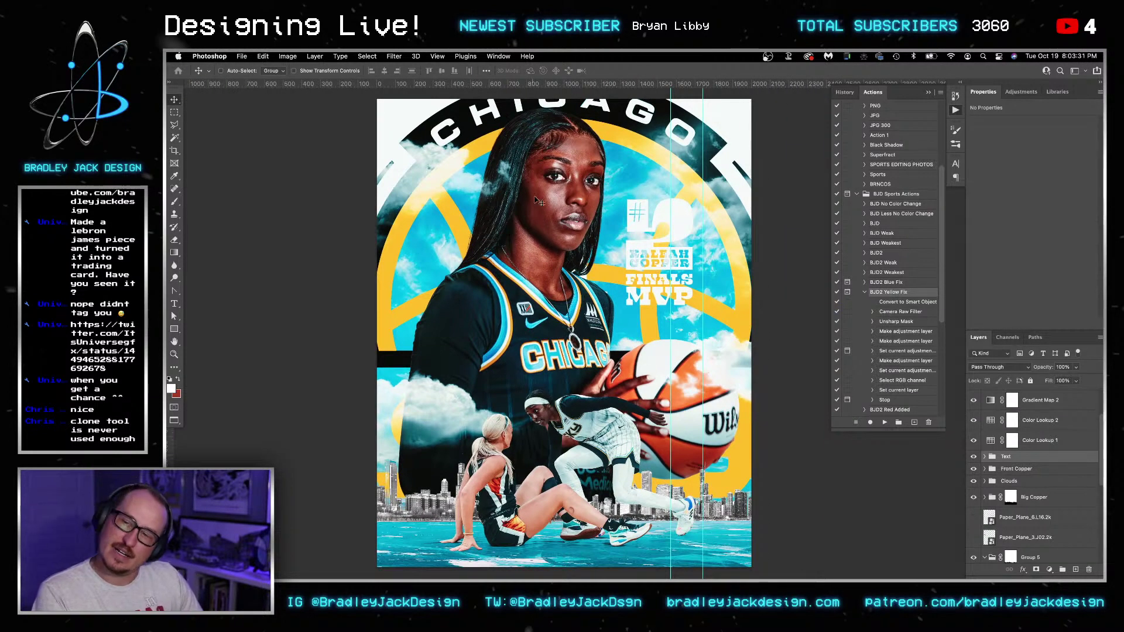
scroll(644, 275, "right", 3)
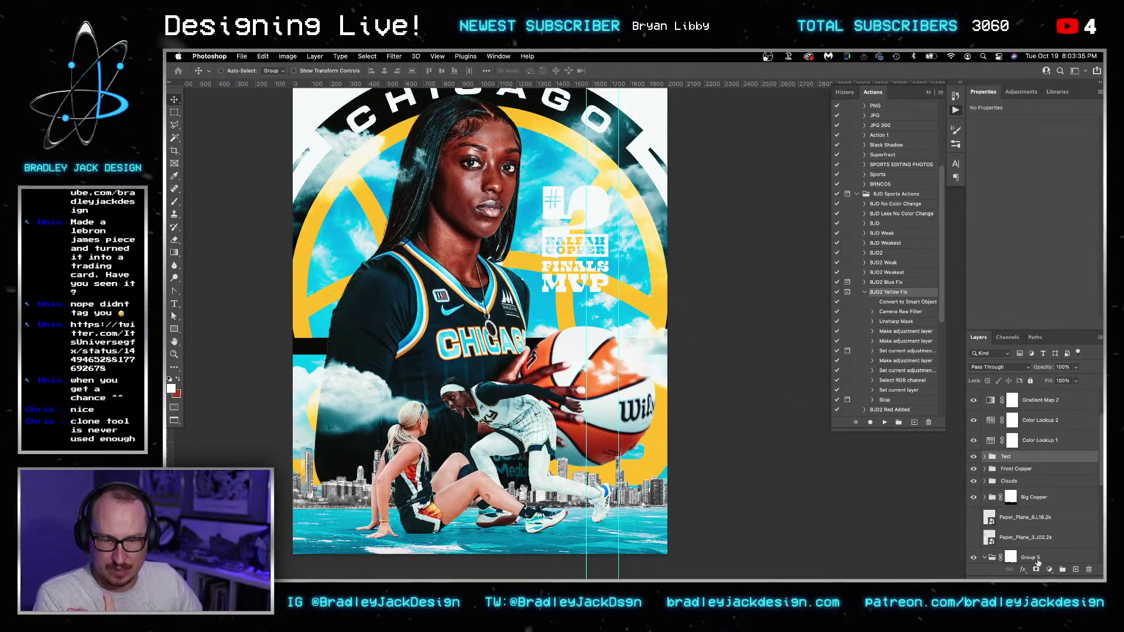
- Add a Color Overlay to the Text group with Normal blend mode, color 000000 and 100% opacity
left_click(1023, 569)
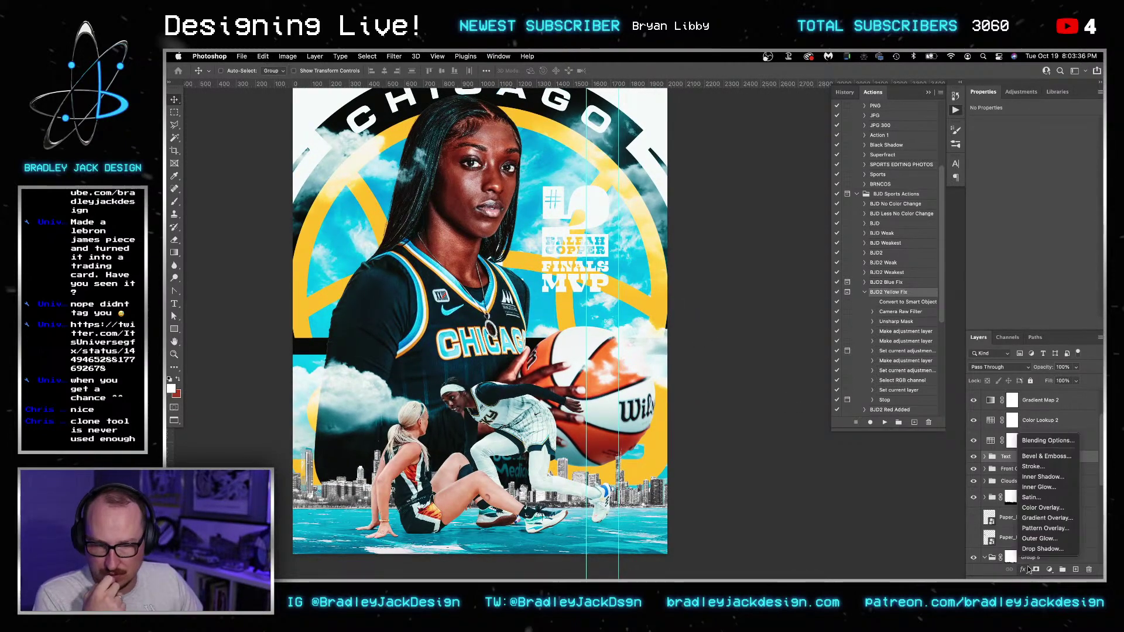
left_click(1050, 511)
left_click_drag(447, 165, 1056, 191)
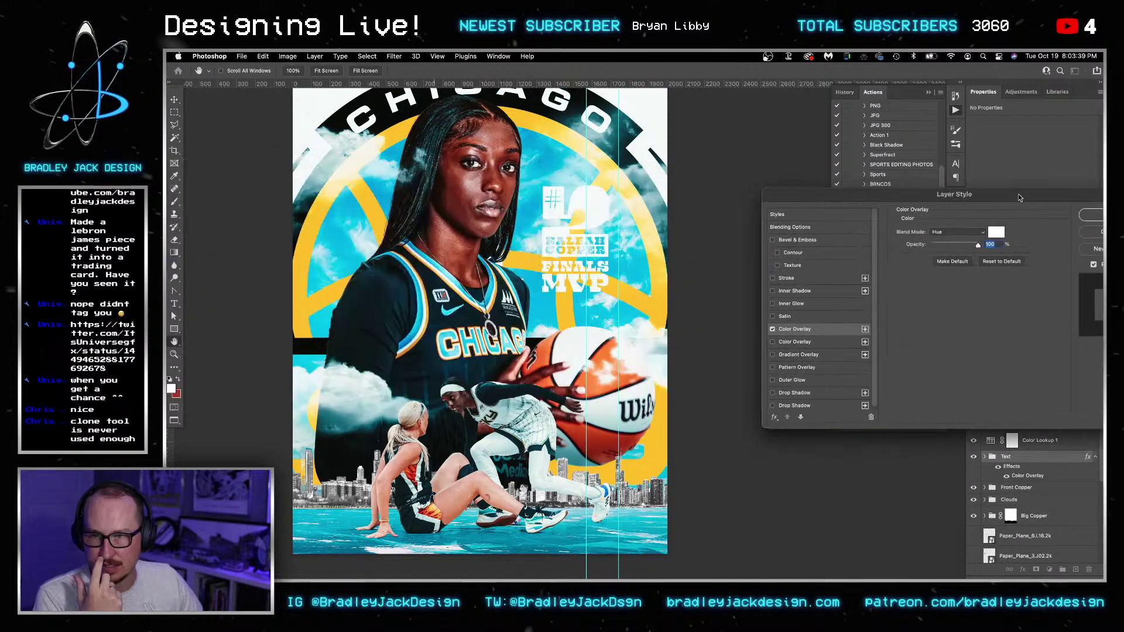
left_click(980, 228)
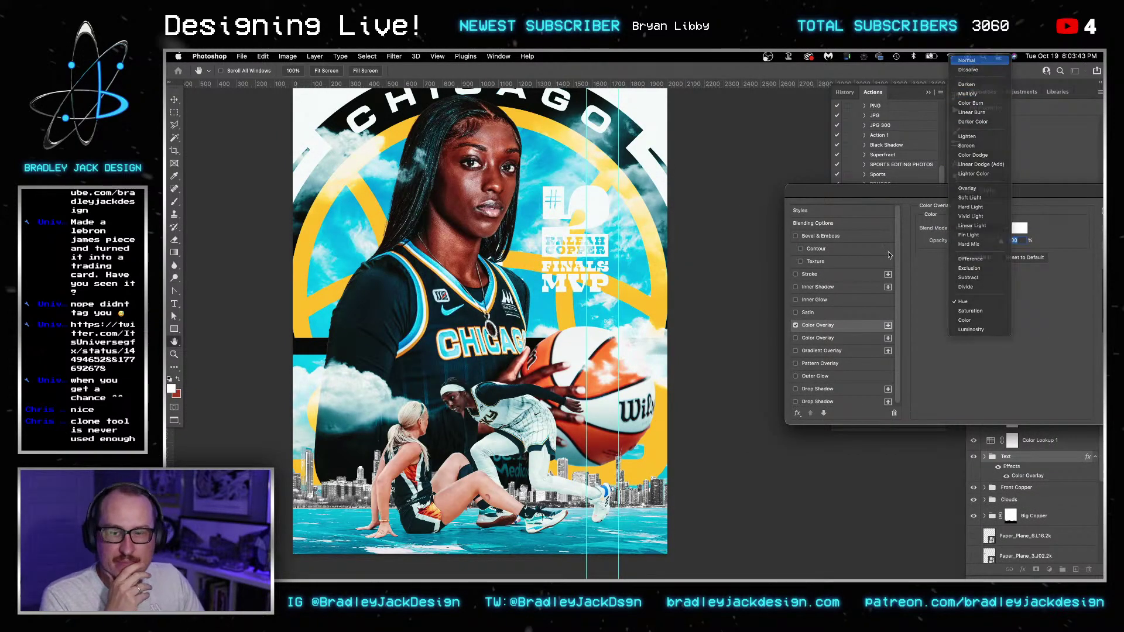
left_click(973, 61)
left_click(1019, 228)
scroll(754, 276, "up", 1)
type("000000")
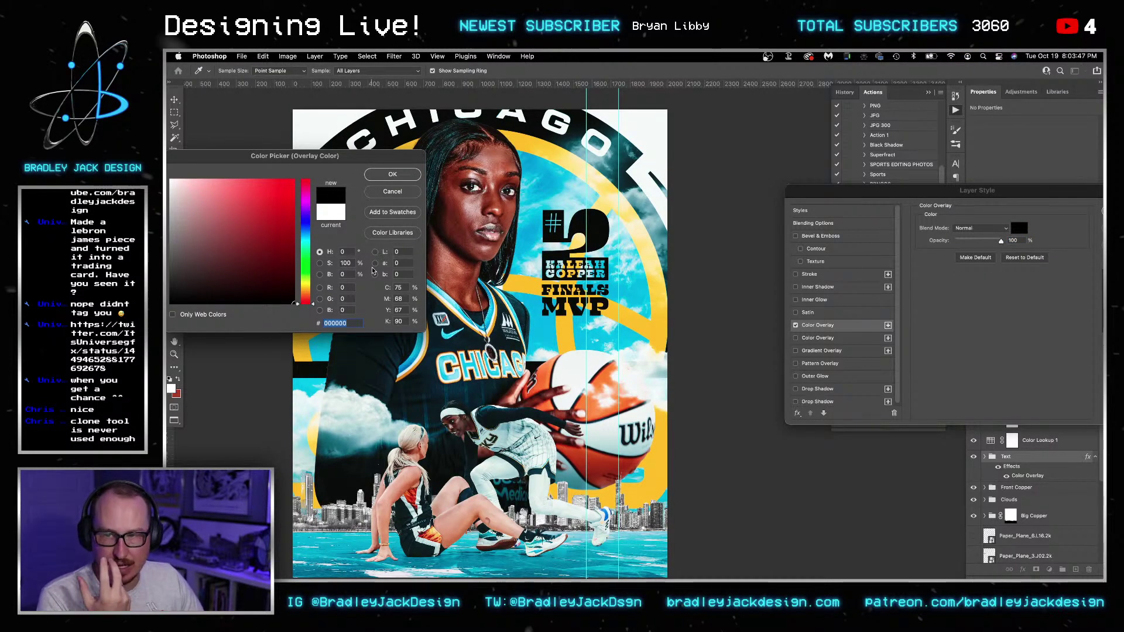
key("Return")
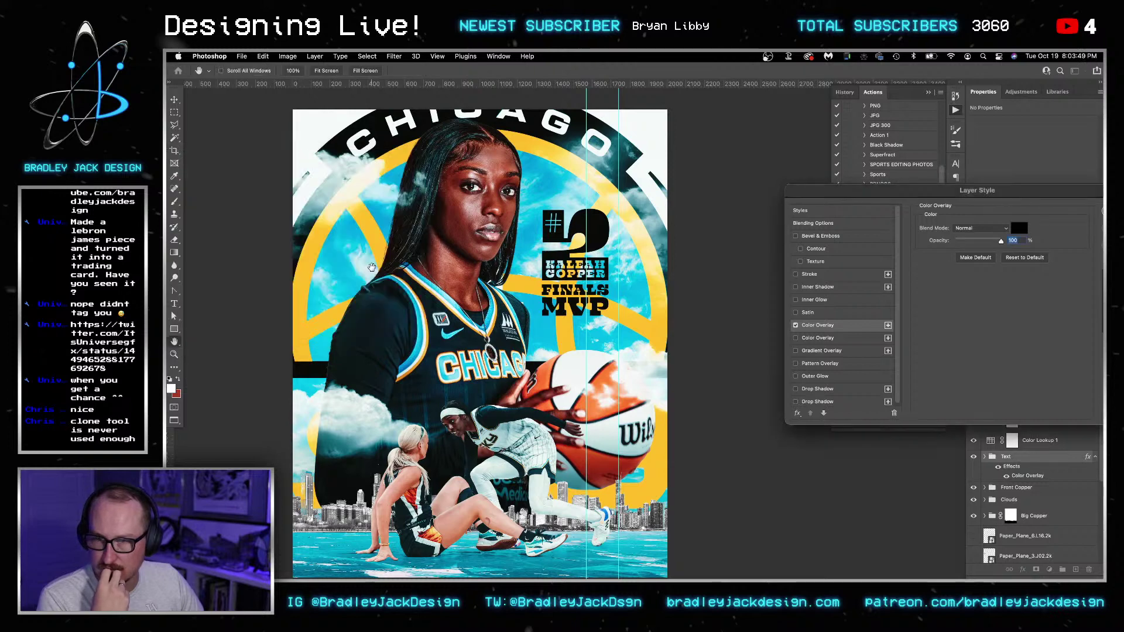
key("Return")
- Nudge the Text group slightly down and left beside the large player
key("shift+Down")
key("shift+Down")
key("shift+Left")
- Select the two foreground players' layer, usa_today_16949081 copy, and open its smart object contents for editing
scroll(494, 354, "down", 1)
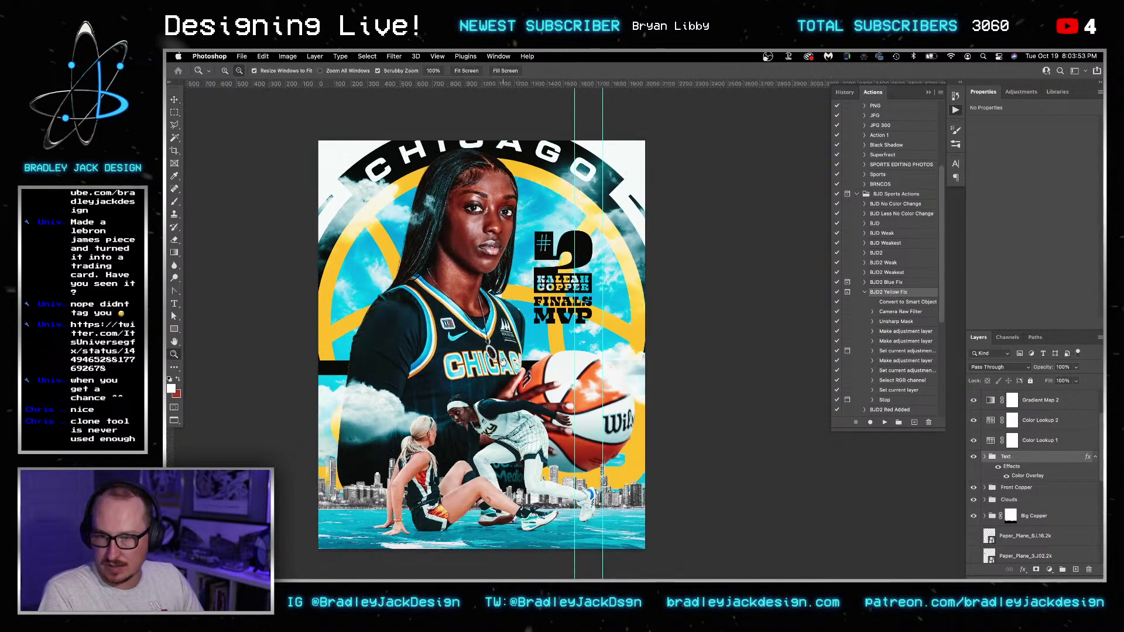
scroll(495, 357, "down", 1)
right_click(507, 413)
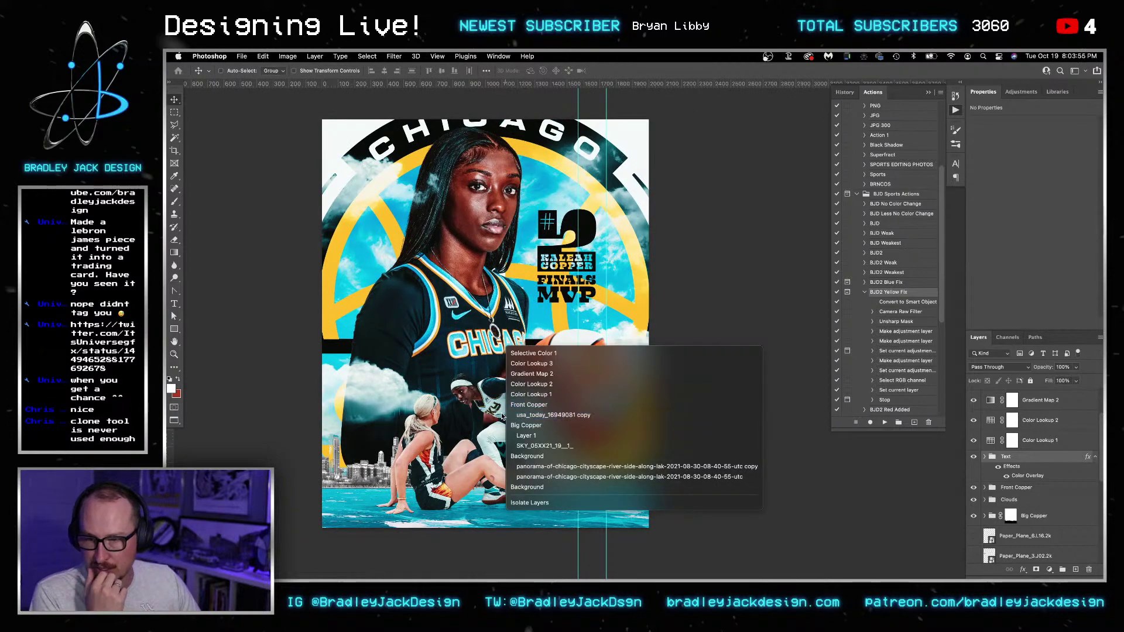
left_click(511, 414)
right_click(508, 413)
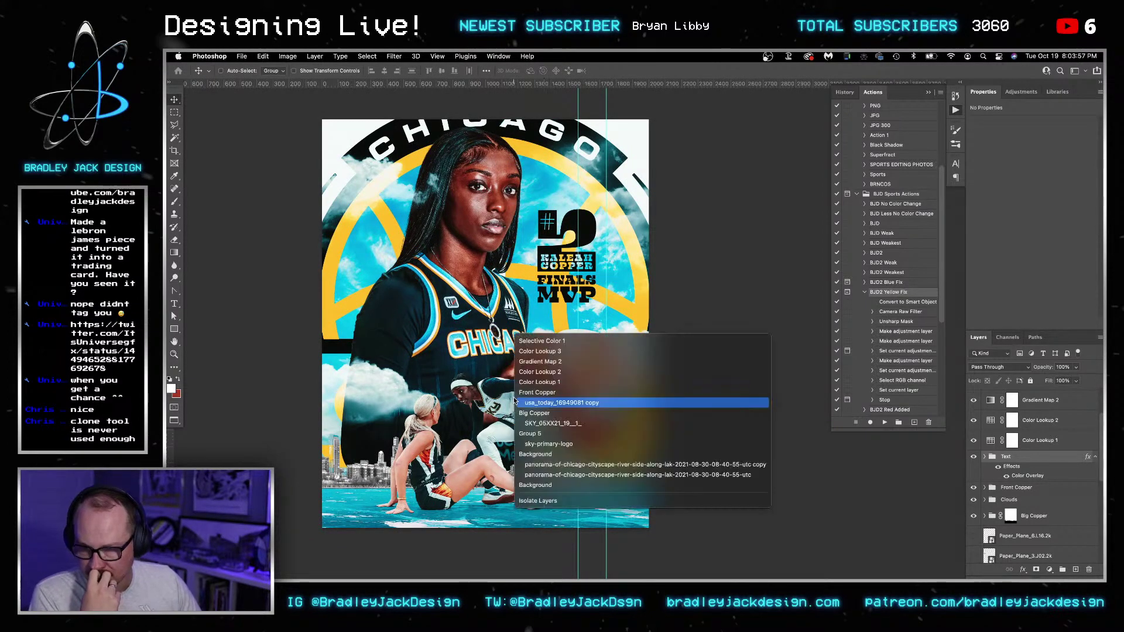
left_click(566, 428)
right_click(508, 413)
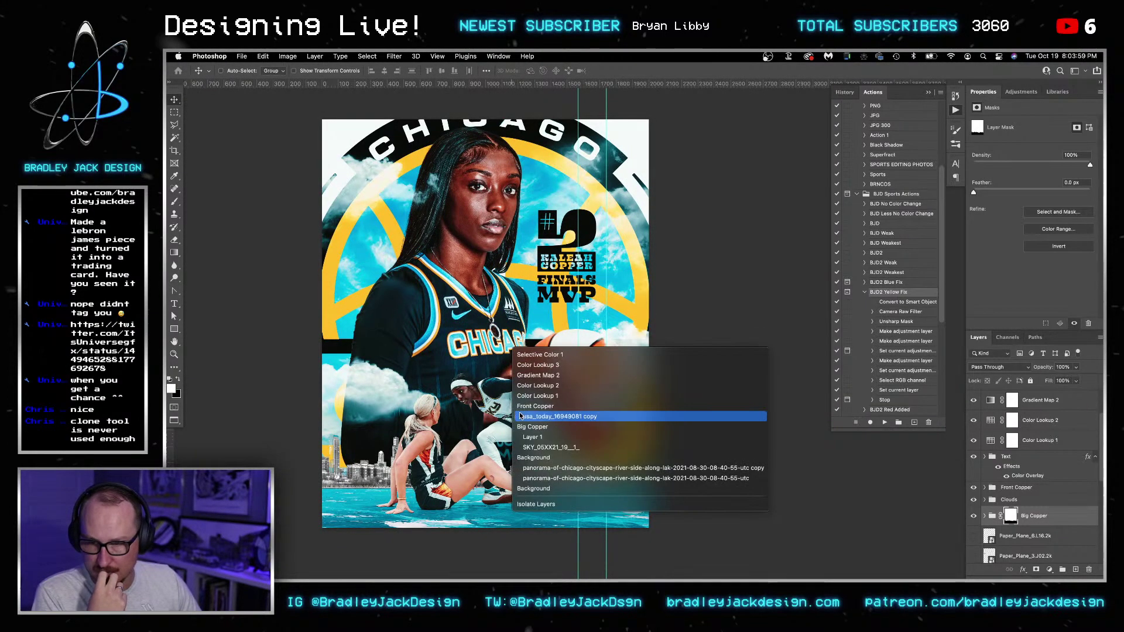
left_click(515, 414)
double_click(996, 502)
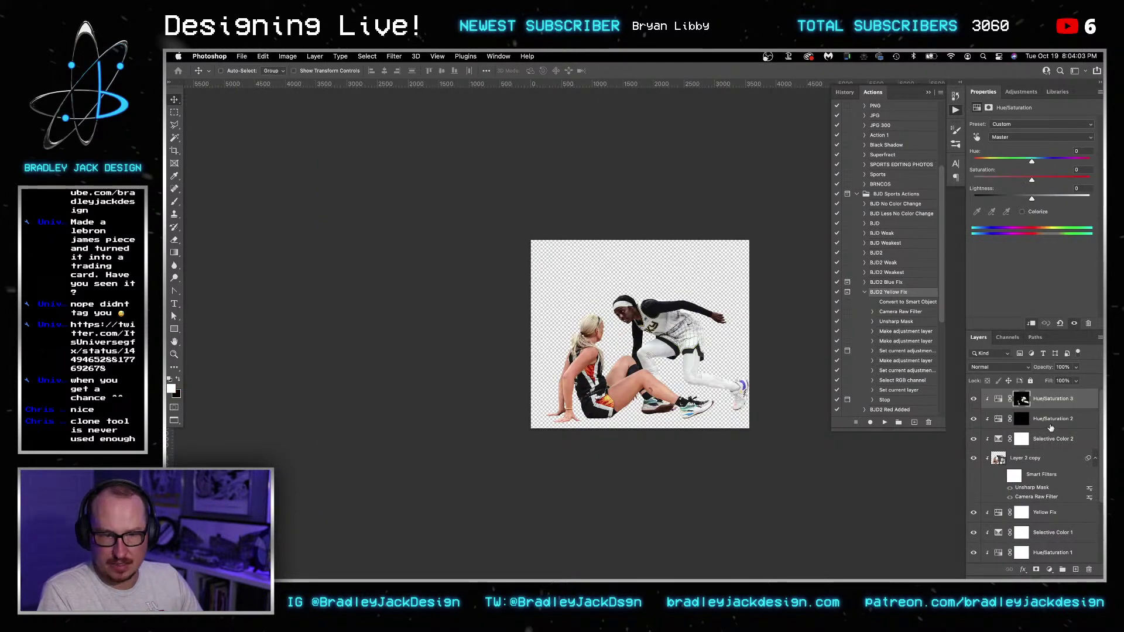
- Add a Curves adjustment above Hue/Saturation 3, clip it to the player layers, and raise the curve to brighten the players
left_click(1024, 91)
left_click(1004, 114)
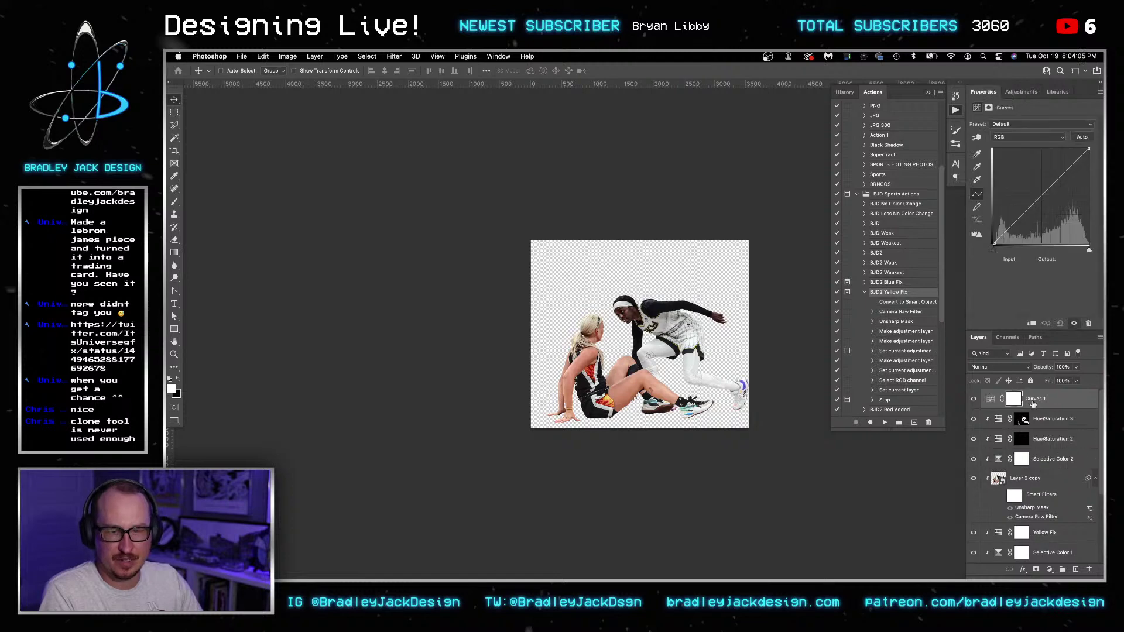
left_click(1023, 408, "alt")
left_click_drag(1035, 202, 1029, 191)
- Open the blending options of the new Curves adjustment layer
double_click(1062, 400)
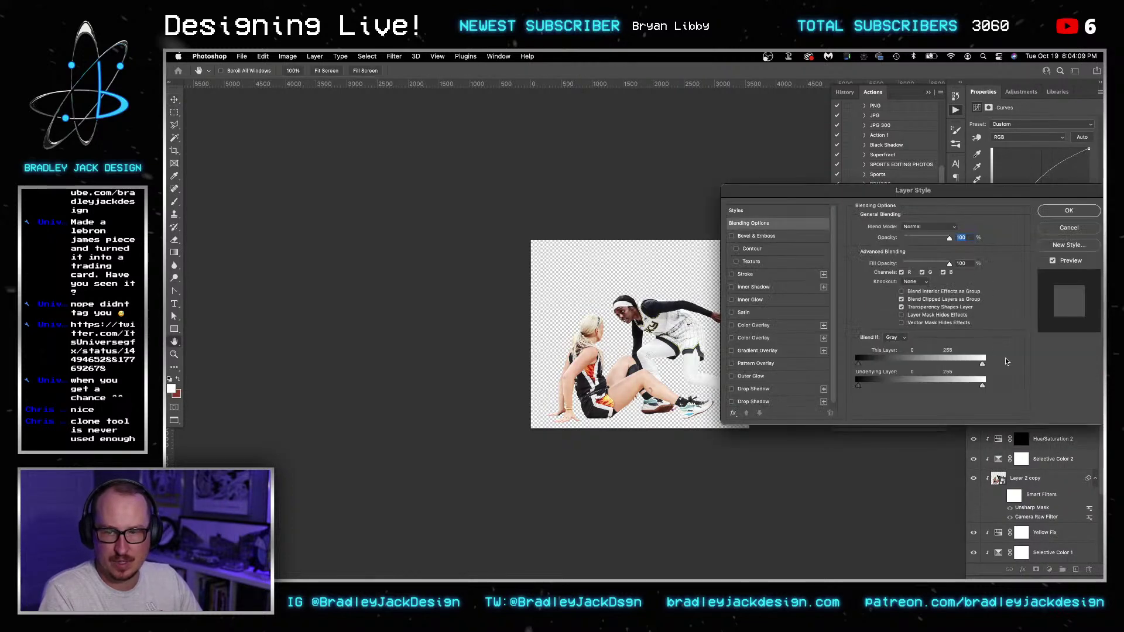
- Split the Curves layer's Blend If highlight slider for the Underlying Layer to 0 / 255 and apply it
left_click_drag(982, 385, 834, 395)
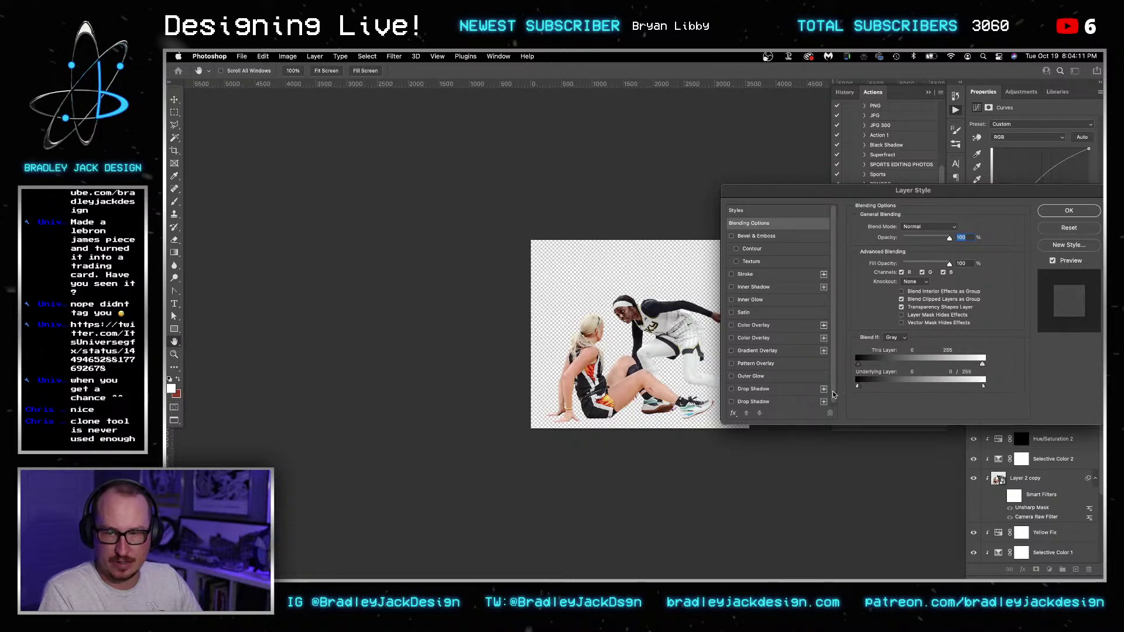
key("Return")
- Close the two paper plane documents and return to the poster document
key("super+w")
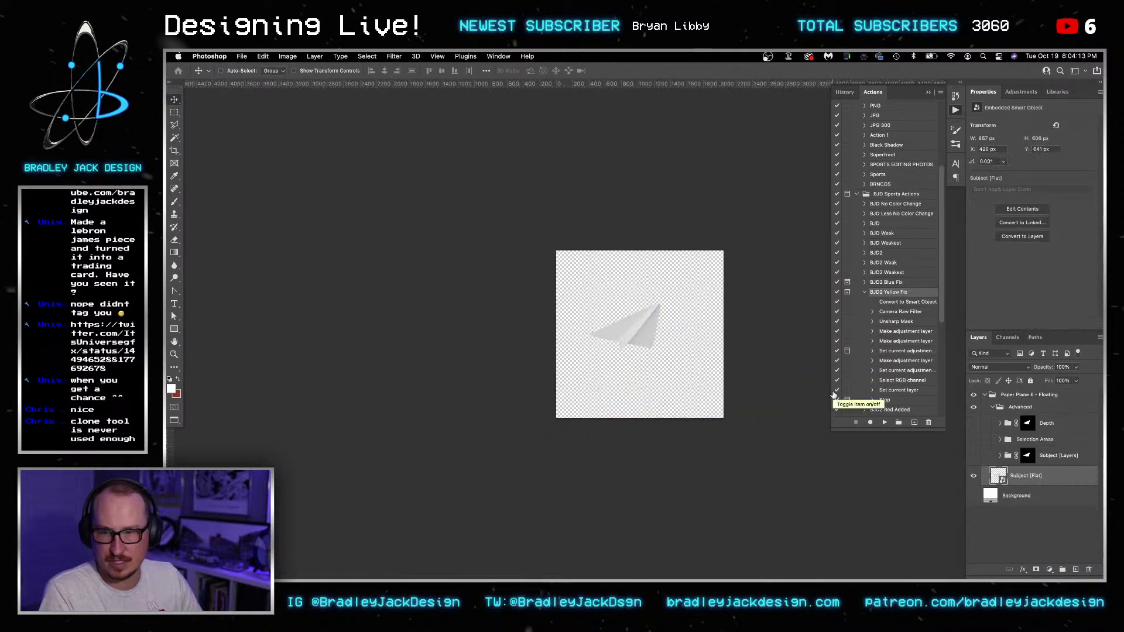
key("super+w")
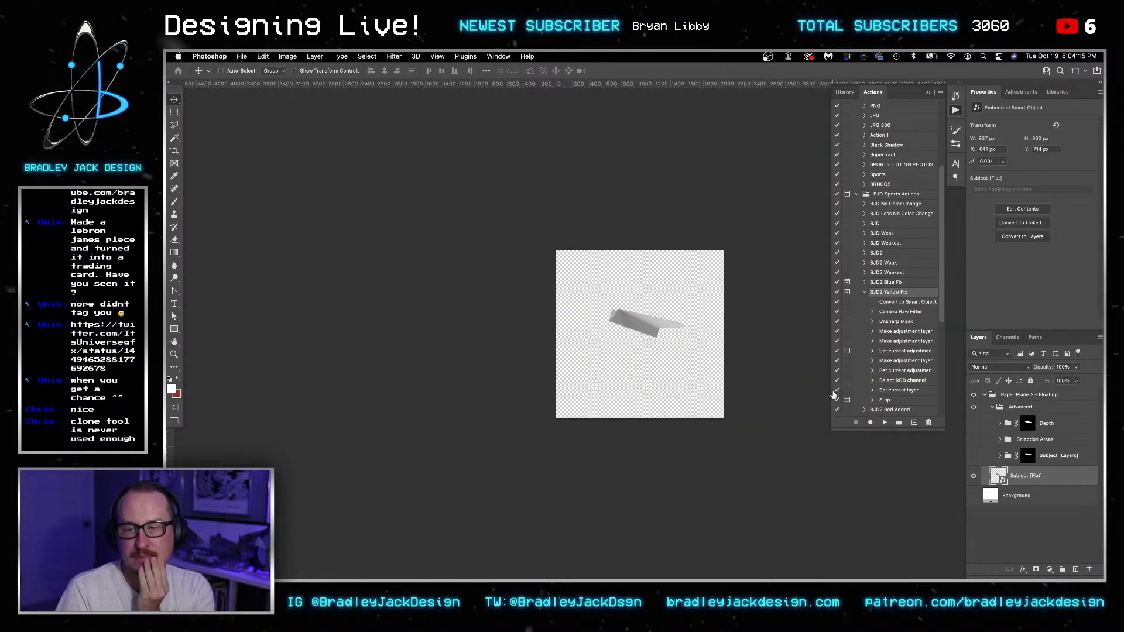
key("ctrl+Tab")
key("ctrl+Tab")
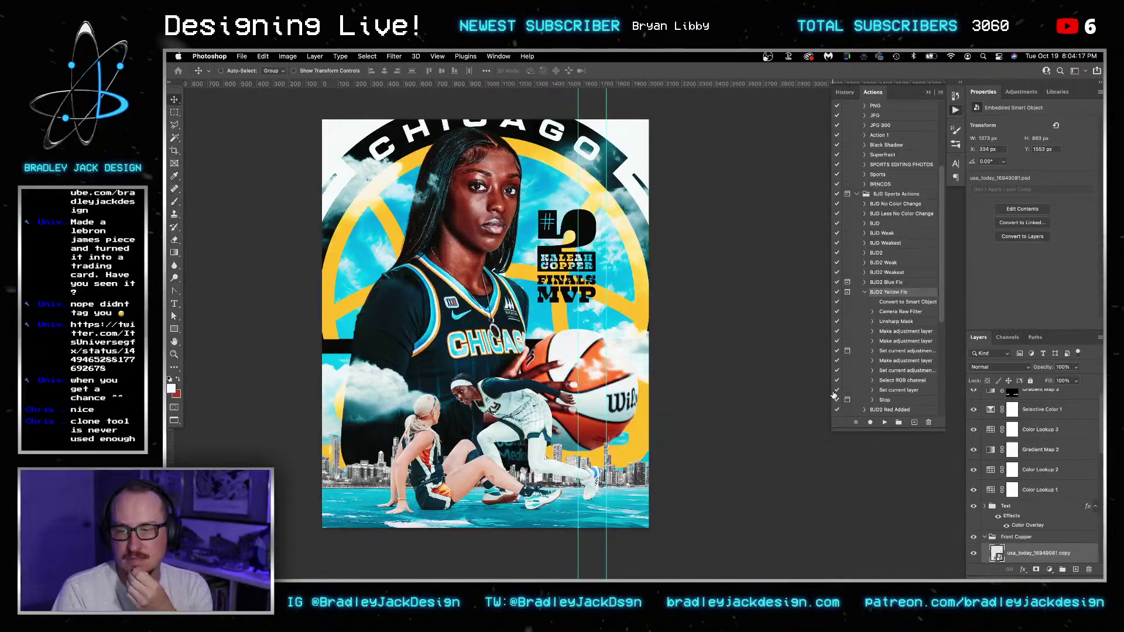
- Compare the two-player cutout document with how the players look in the poster
key("ctrl+shift+Tab")
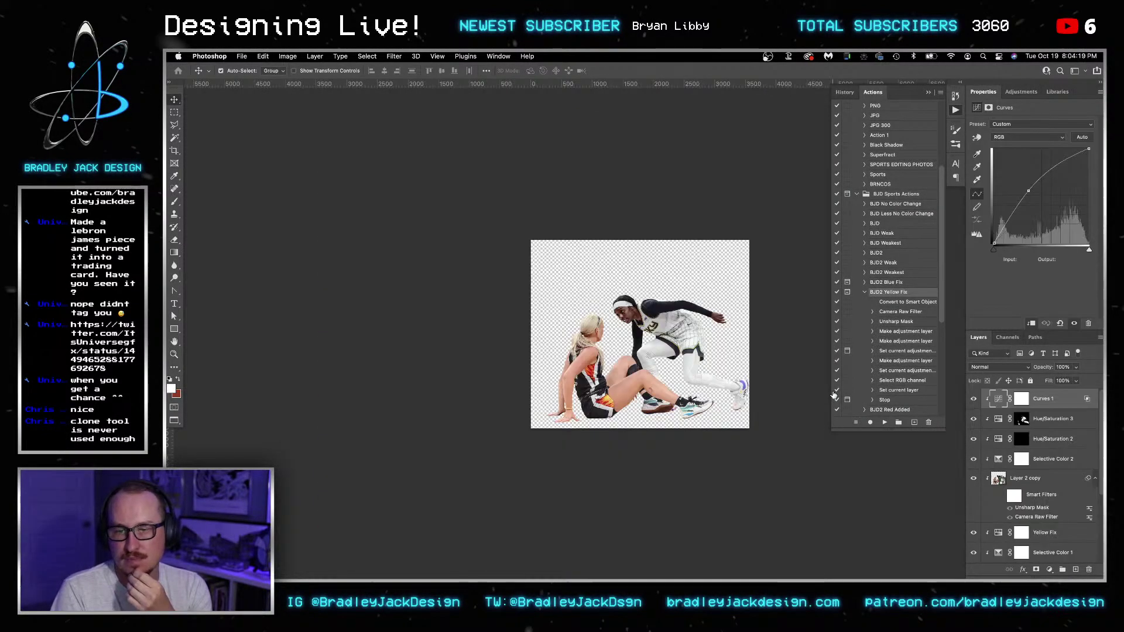
key("ctrl+Tab")
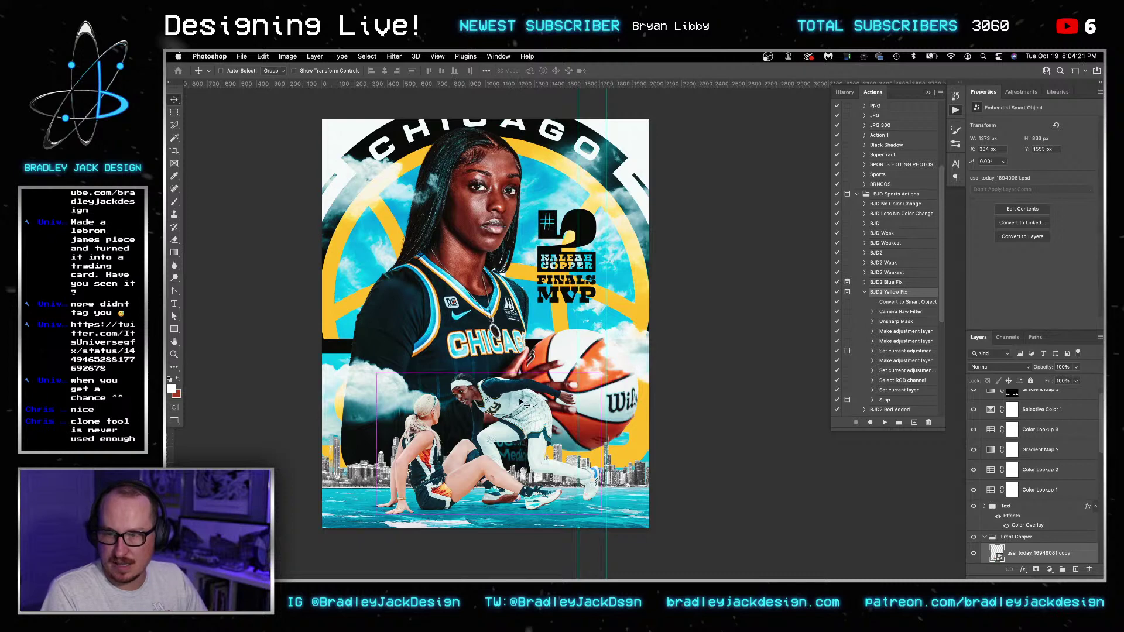
key("ctrl+shift+Tab")
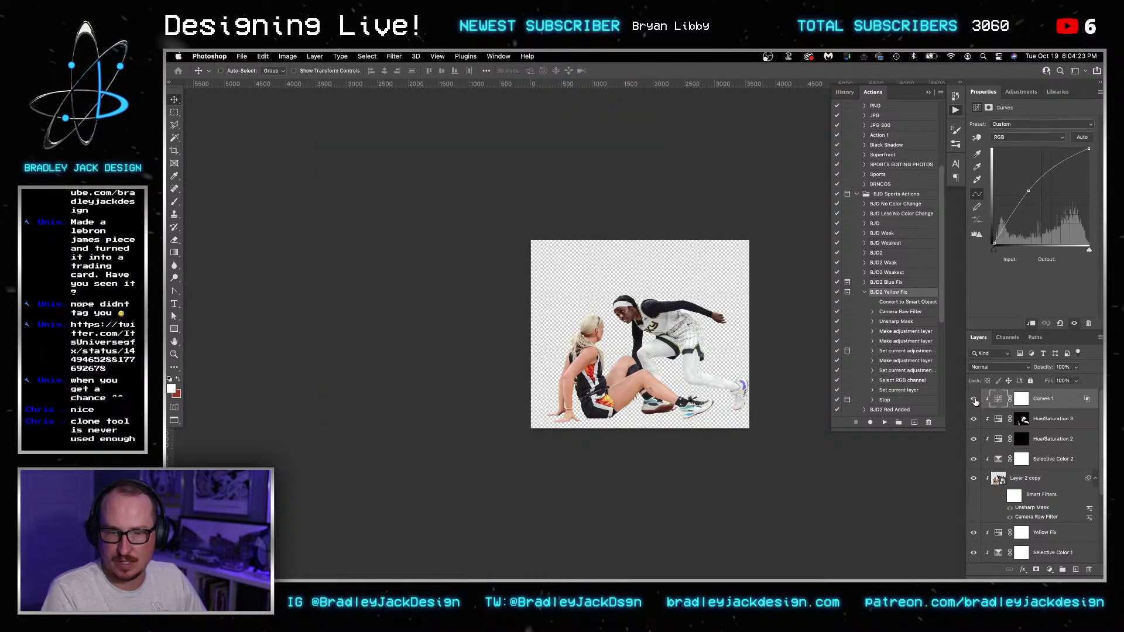
key("ctrl+Tab")
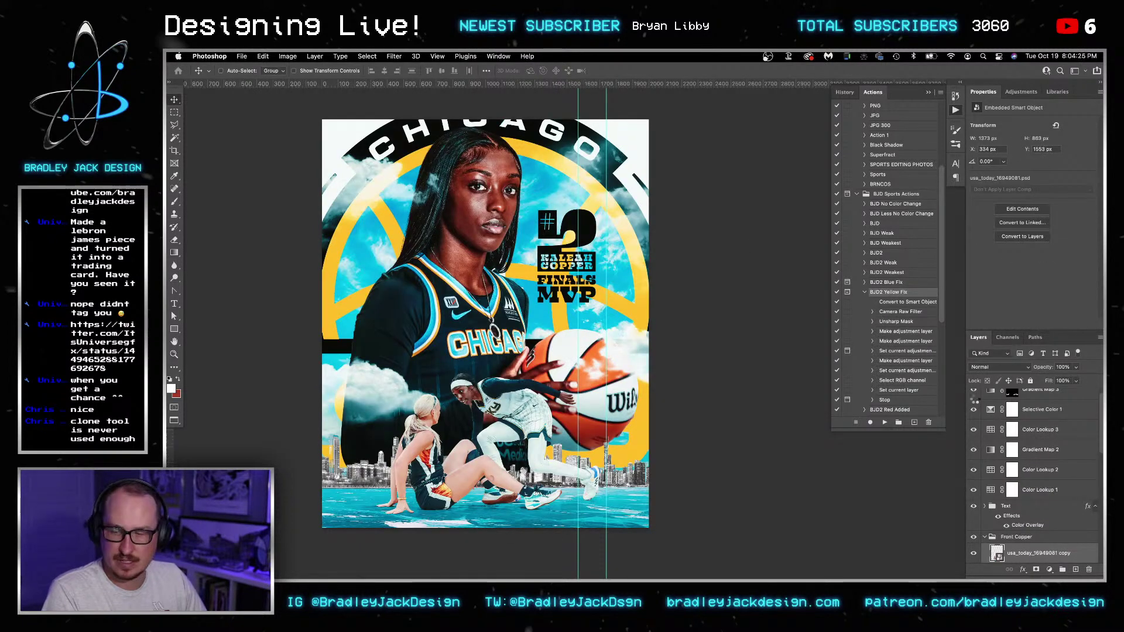
left_click(975, 403)
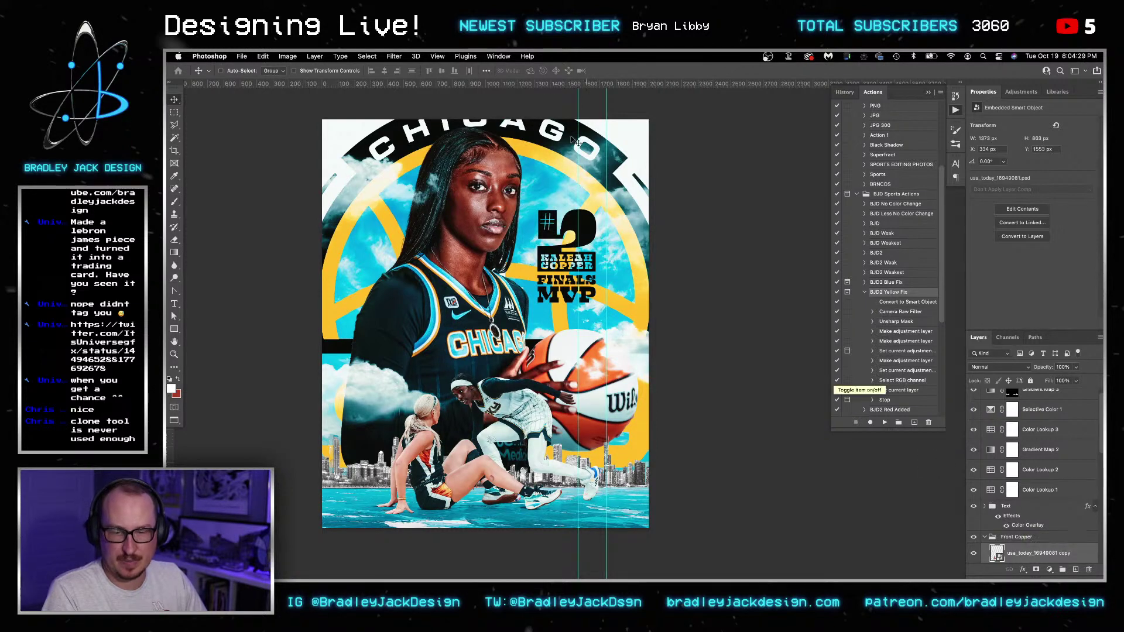
- Apply a Camera Raw Filter to the usa_today_16949081 copy layer, raising the players' highlights
left_click(395, 57)
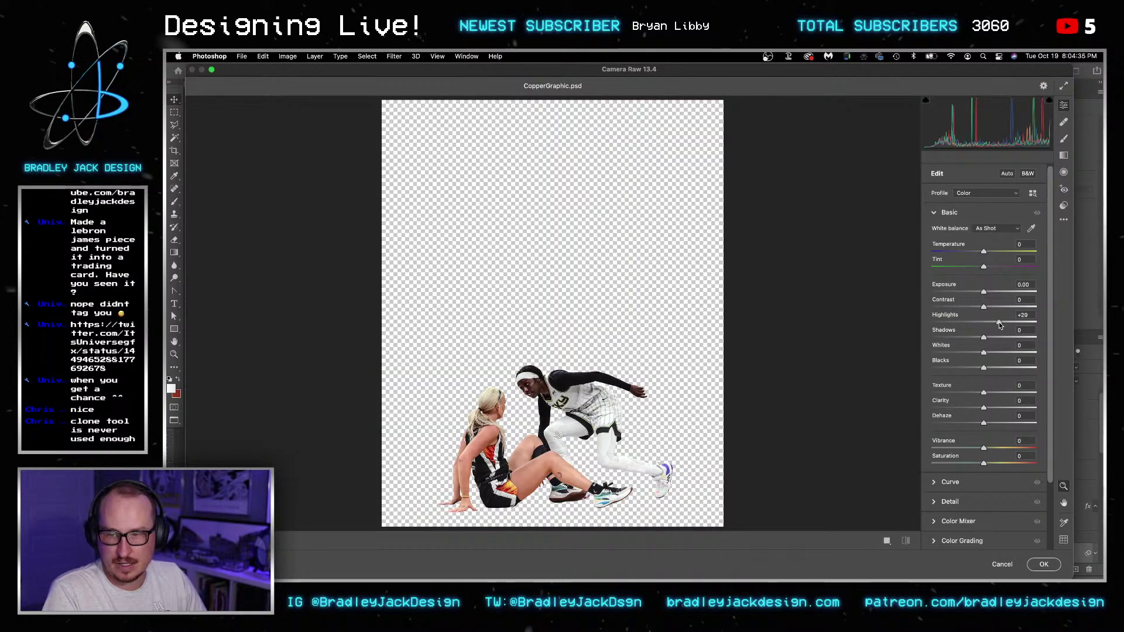
key("Escape")
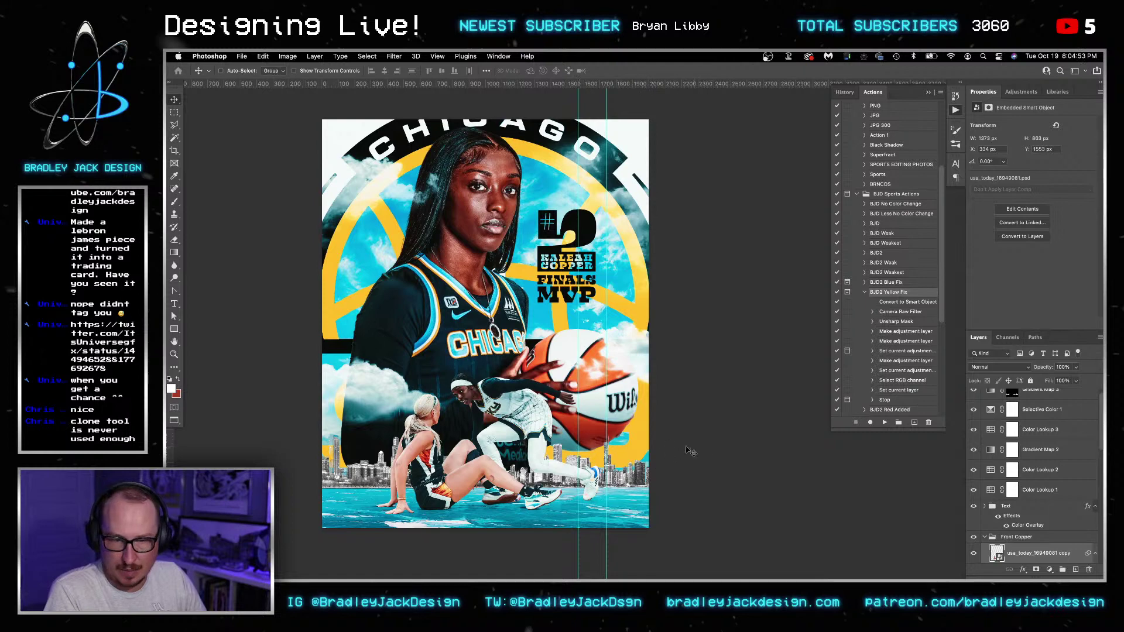
- Place the sky-primary-logo.svg file into the poster as a smart object
scroll(1024, 456, "up", 1)
scroll(1024, 455, "down", 5)
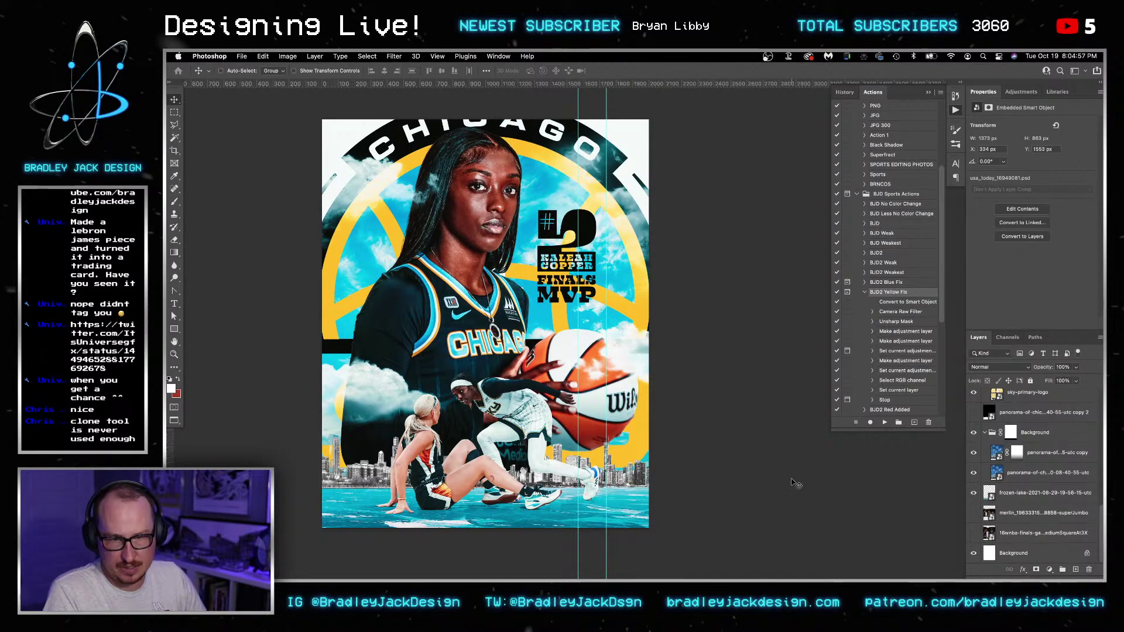
left_click(393, 543)
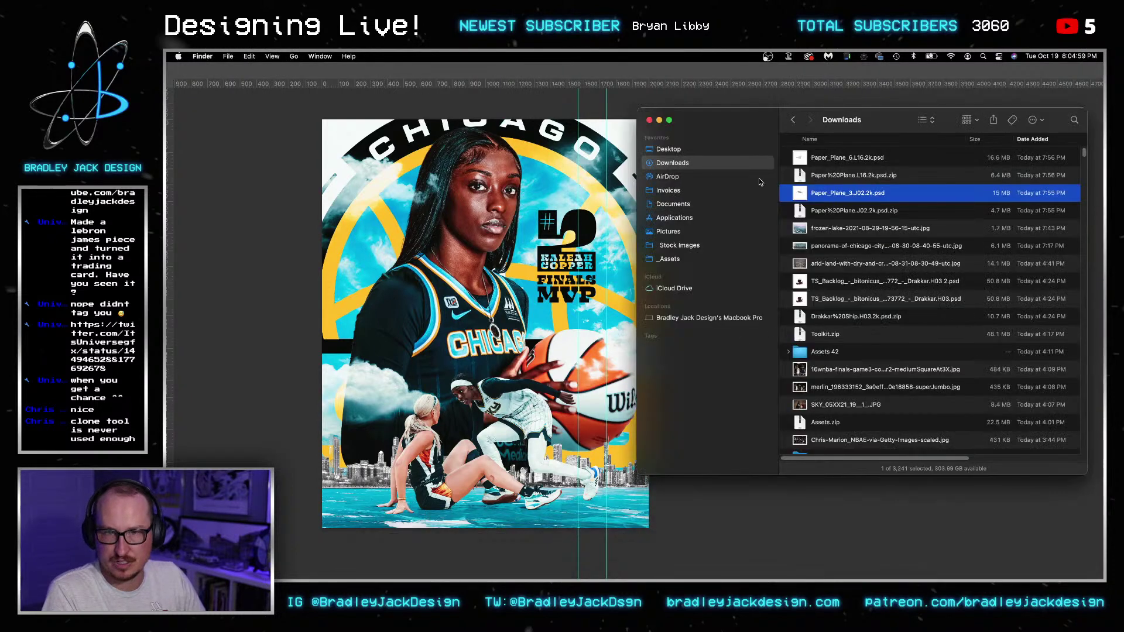
left_click(668, 149)
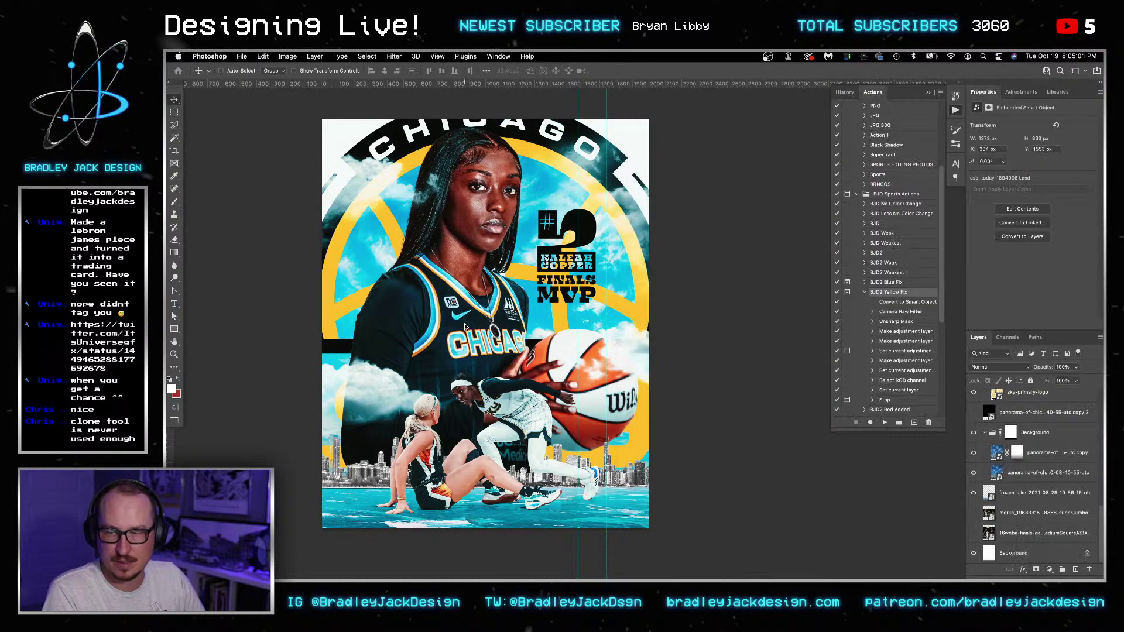
left_click(538, 340)
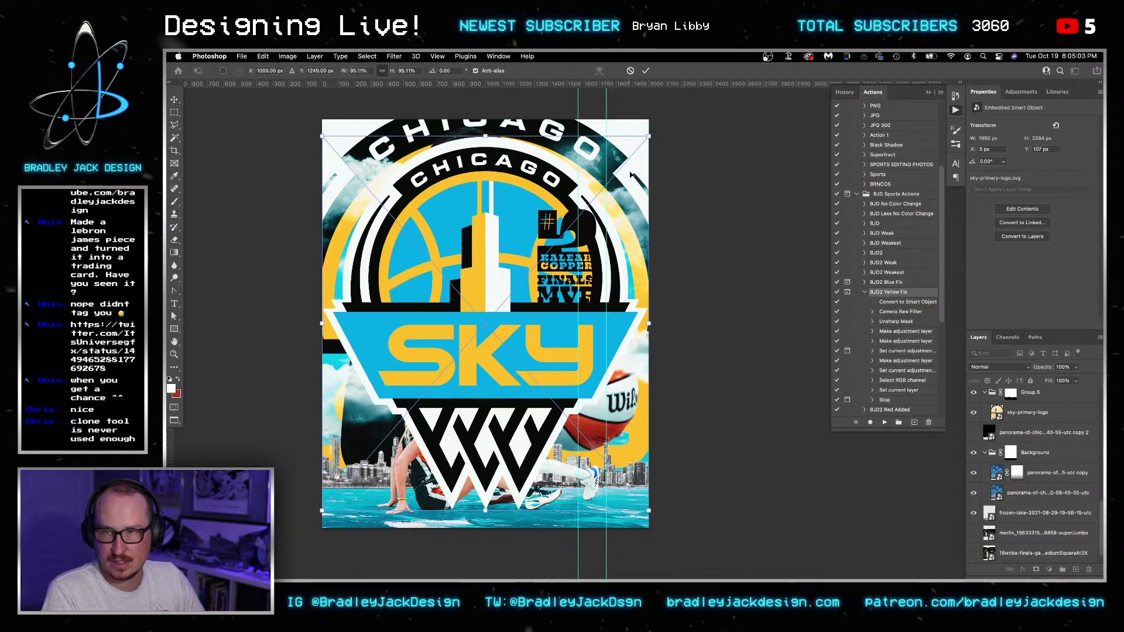
- Scale the Sky logo to about 204 px wide in the poster's lower-left corner and bring its layer to the front
left_click_drag(647, 137, 343, 501)
key("Return")
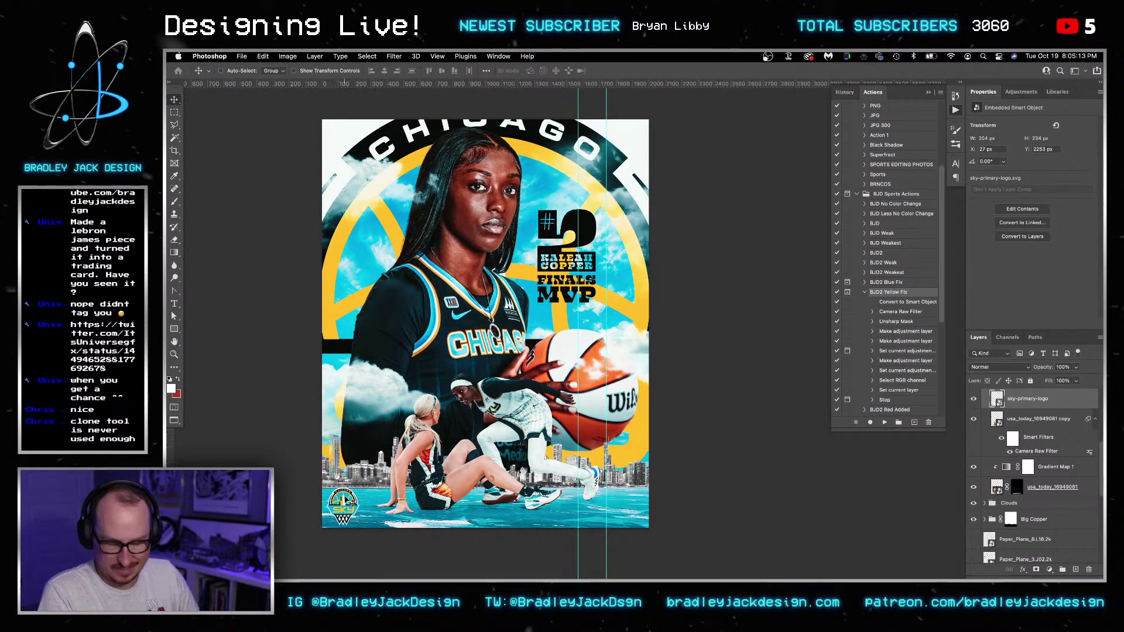
key("super+shift+bracketright")
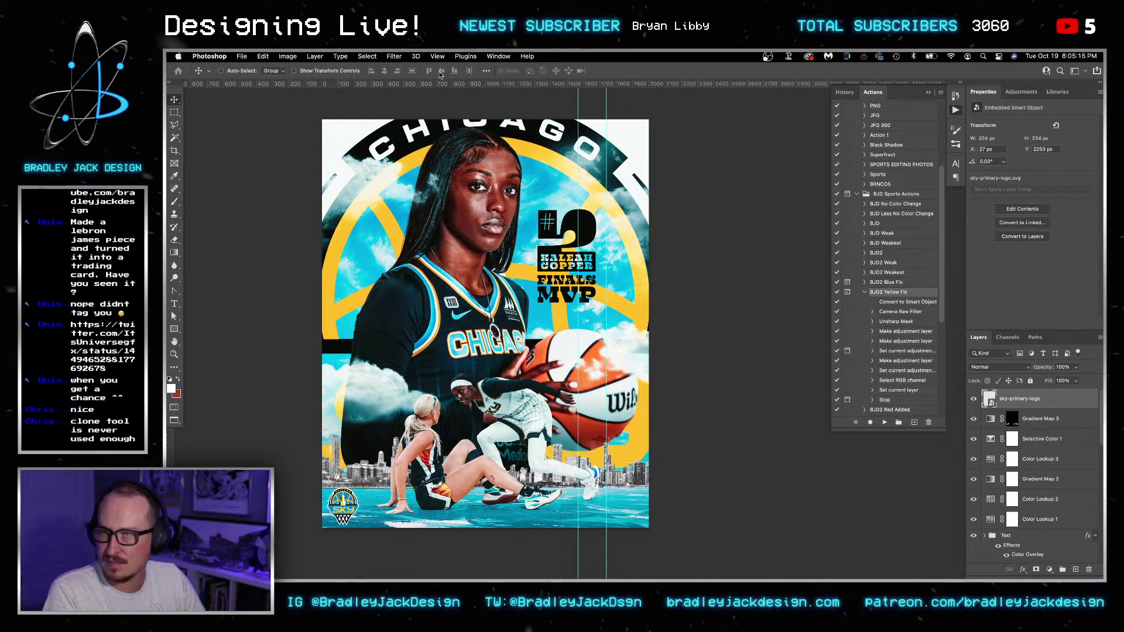
- Clear all existing guides from the poster
left_click(397, 57)
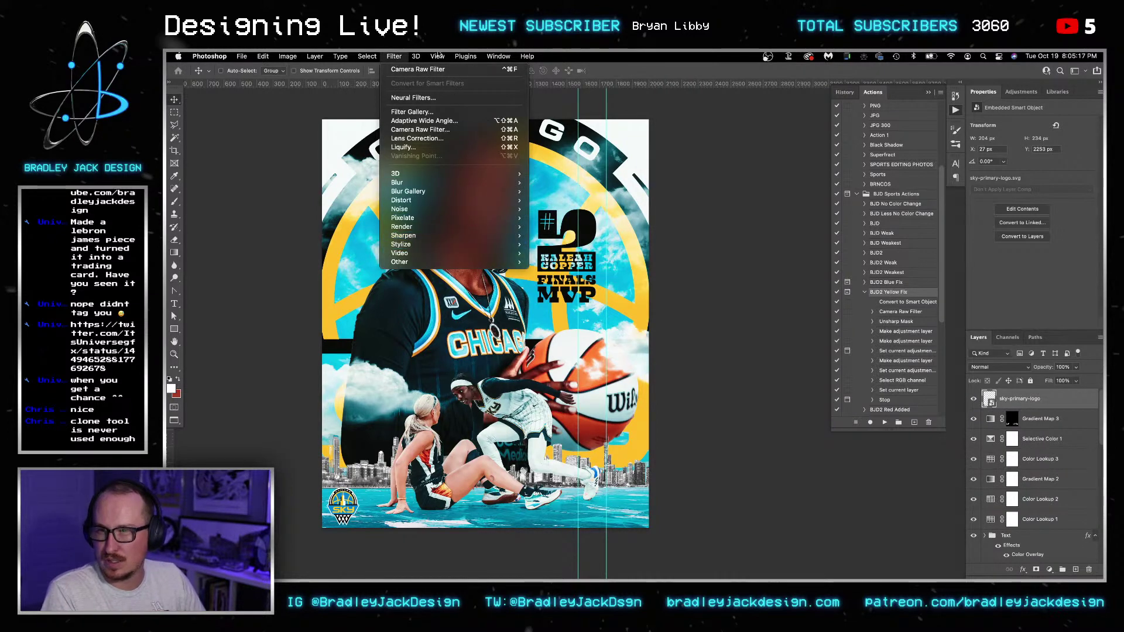
mouse_move(437, 56)
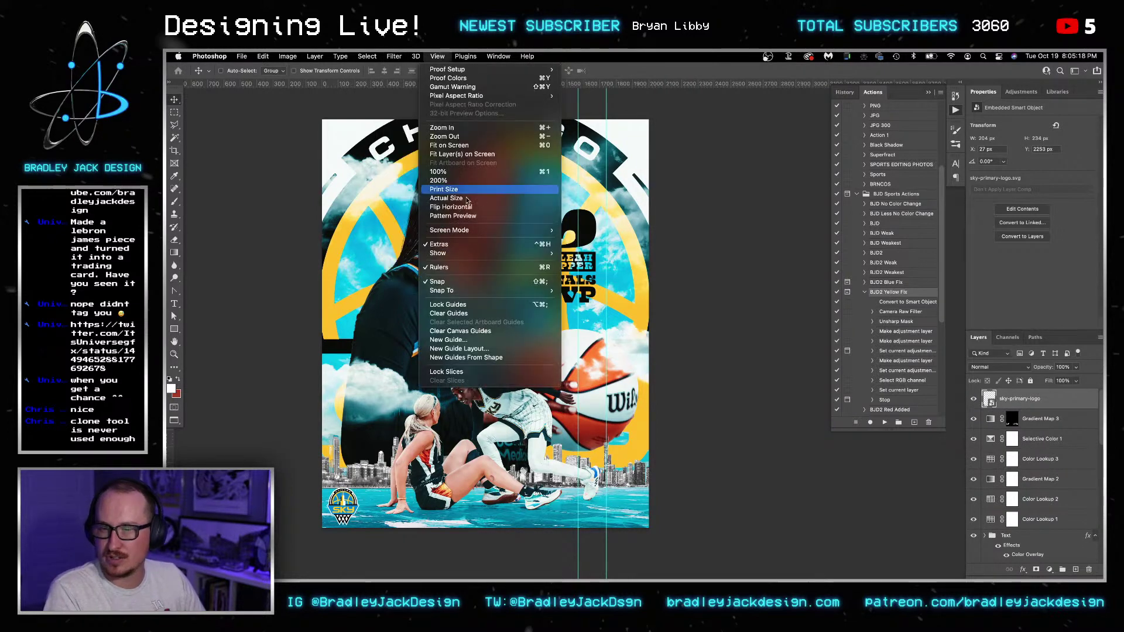
left_click(470, 314)
- Start a new guide layout with 2 columns and a gutter of 0
left_click(437, 56)
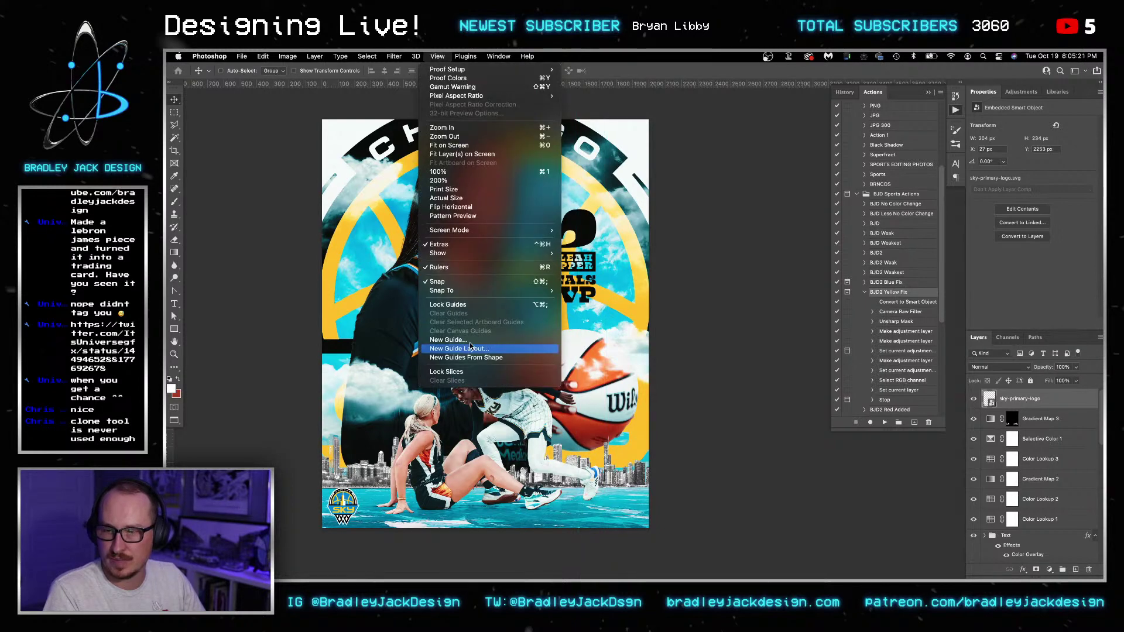
left_click(472, 349)
key("Return")
left_click_drag(1100, 319, 643, 286)
type("2")
left_click(622, 335)
double_click(651, 373)
type("0")
- Set all four margins of the guide layout to 75 px and create the guides
left_click(549, 392)
type("75")
key("Tab")
type("75")
key("Tab")
type("75")
key("Tab")
type("75")
key("Tab")
key("Return")
- Shrink the Sky logo to about 123 px wide near the poster's lower-left margin guides
left_click_drag(334, 503, 476, 341)
key("super+t")
left_click_drag(577, 239, 497, 326)
key("Return")
- Nudge the Sky logo down and left to line it up with the corner margin guides
key("shift+Down")
key("shift+Down")
key("shift+Left")
key("Left")
key("Left")
key("Left")
key("Left")
key("Left")
key("Left")
key("Left")
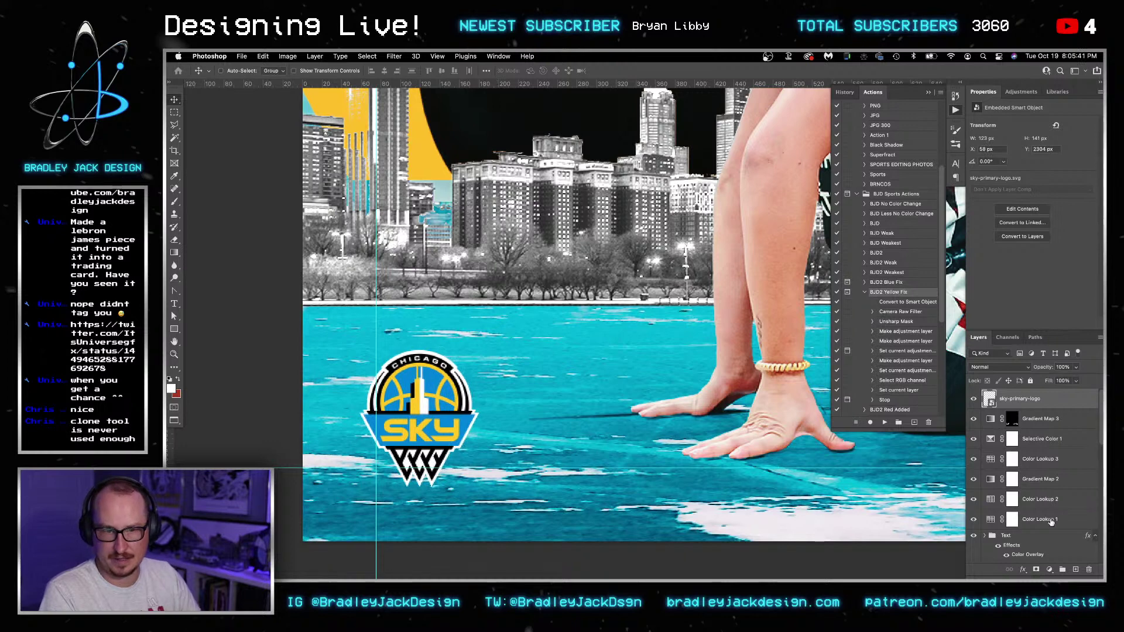
- Open the Sky logo's smart object contents in Illustrator and turn the blue basketball area white
double_click(988, 398)
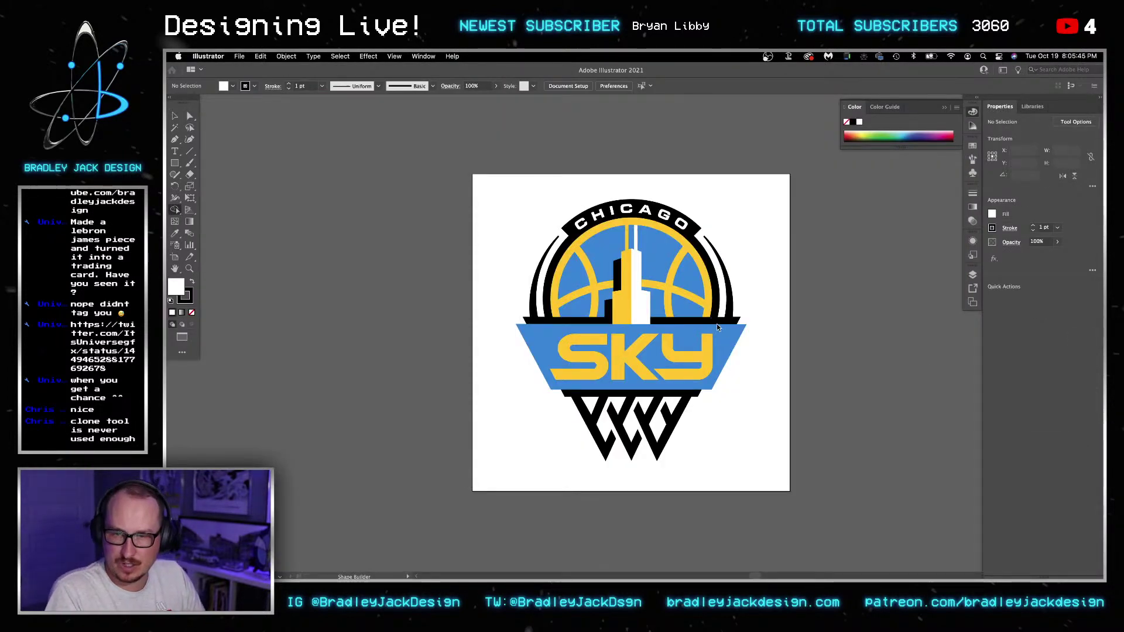
key("a")
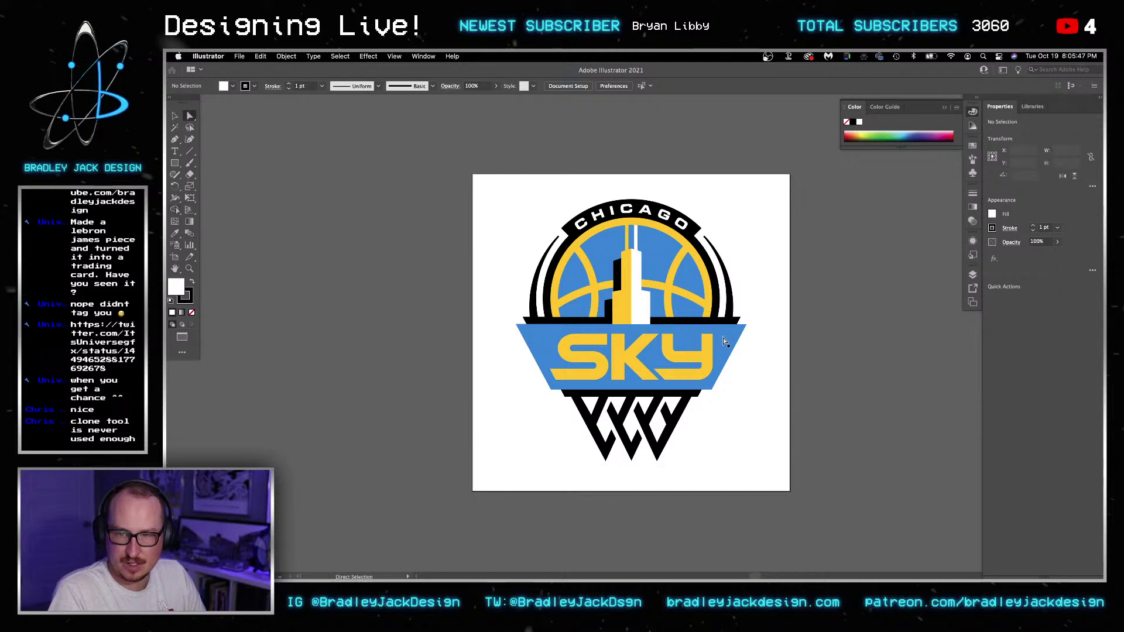
left_click(723, 339)
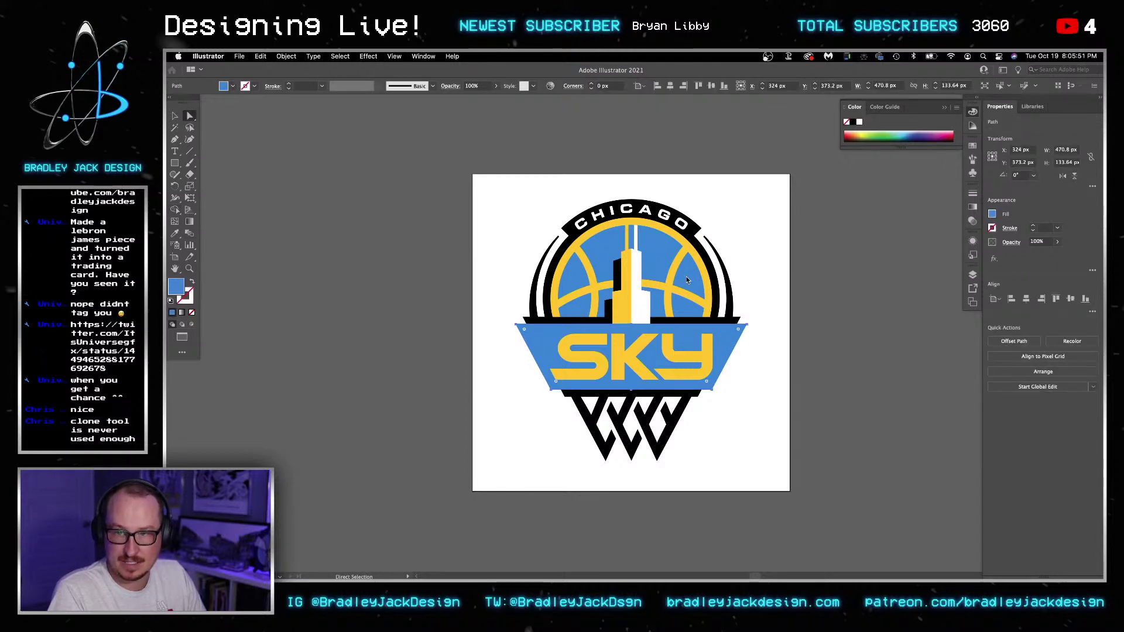
left_click(653, 246)
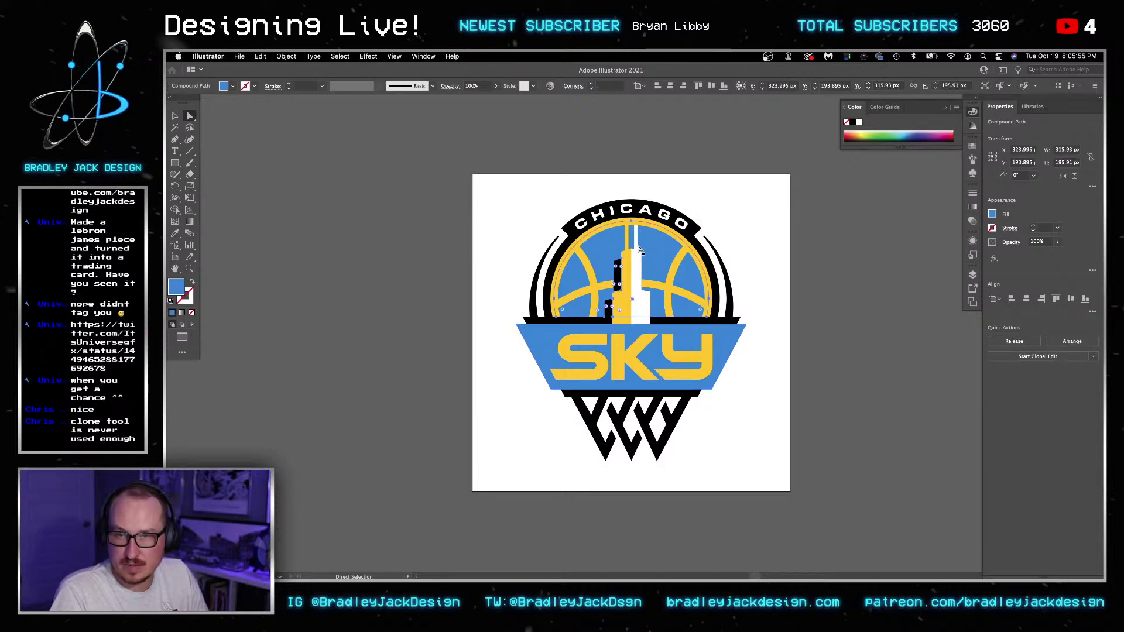
key("i")
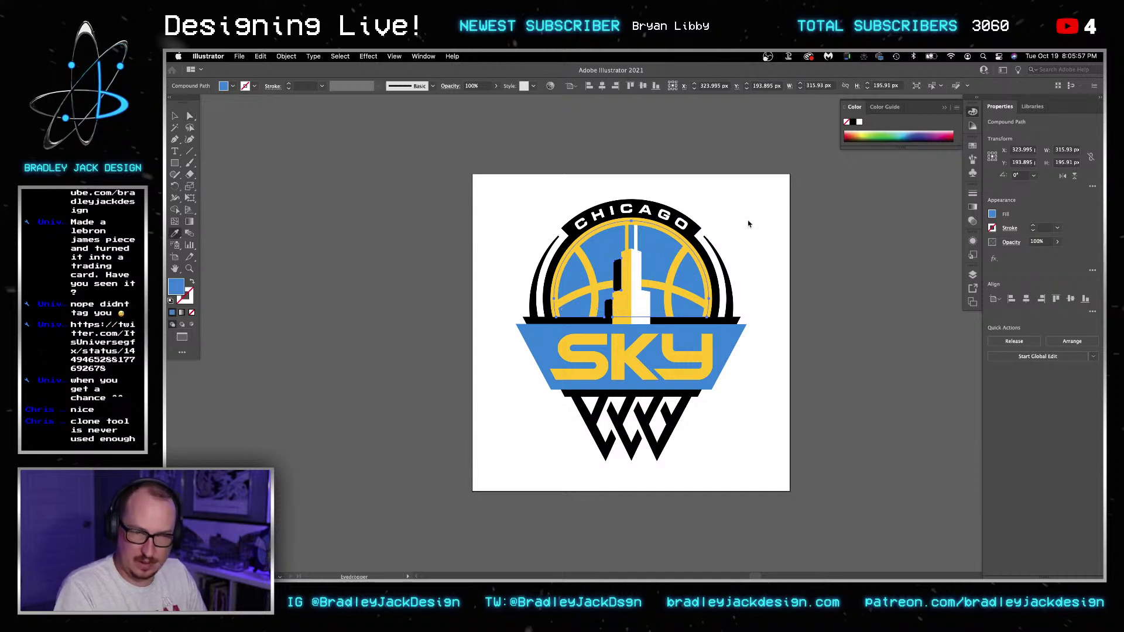
left_click(766, 206)
- Recolor the yellow basketball lines and skyline shape black by sampling the logo's black with the Eyedropper
key("v")
key("a")
left_click(665, 284)
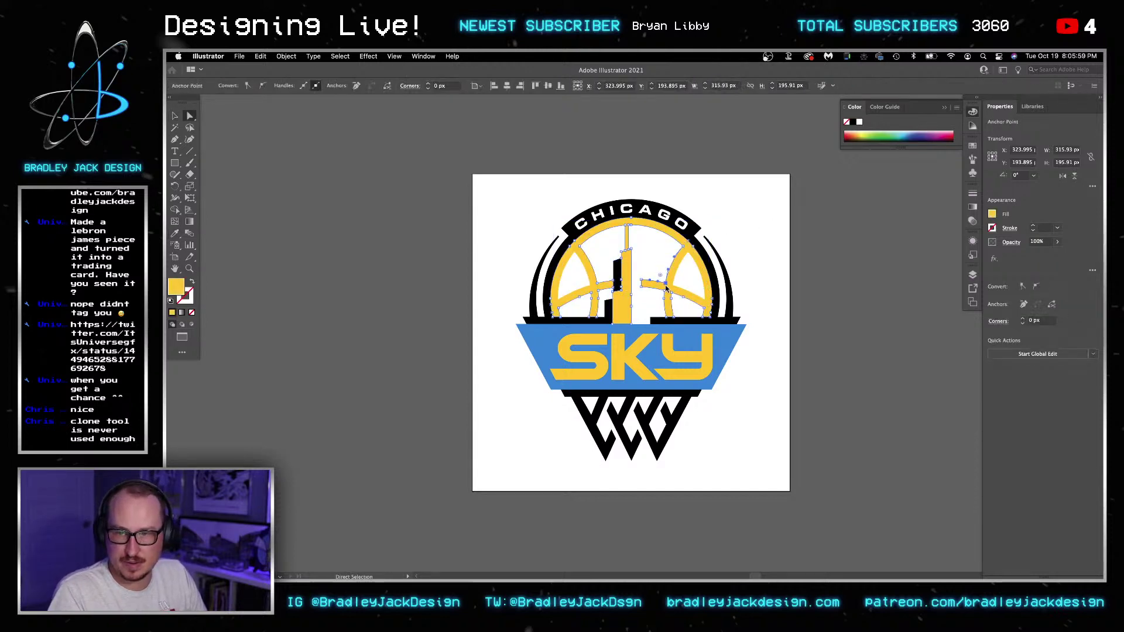
key("u")
key("i")
left_click(698, 226)
key("v")
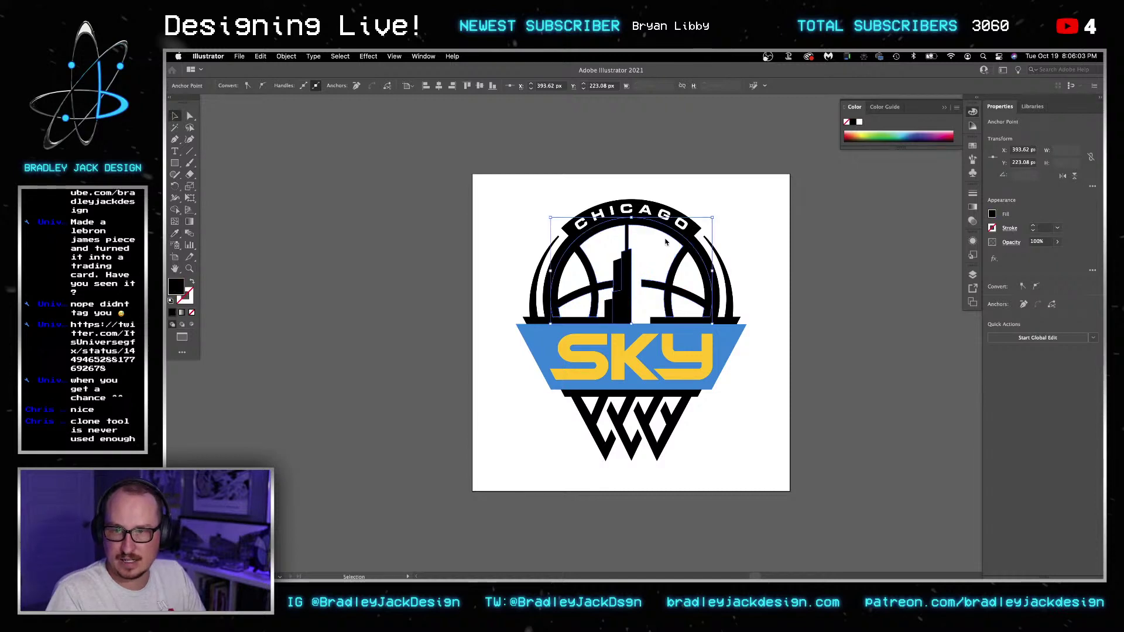
- Try a white 3 pt stroke around the black basketball and skyline shape, then undo the stroke weight changes
left_click(171, 300)
left_click(192, 282)
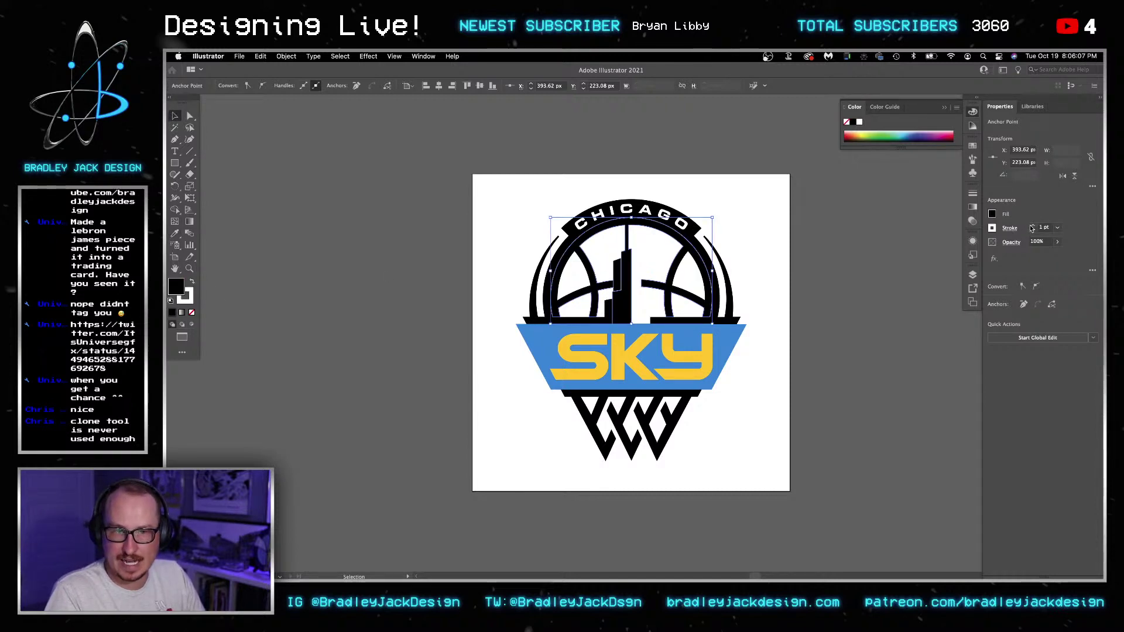
left_click(876, 248)
key("a")
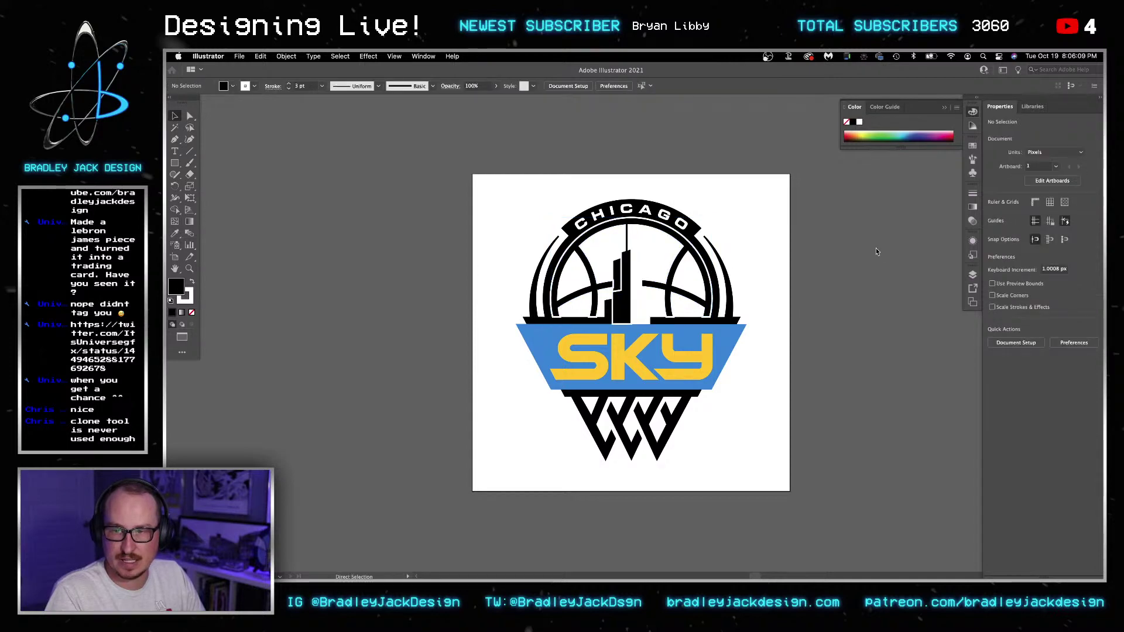
key("super+z")
key("super+z")
key("super+z")
key("super+shift+z")
left_click(843, 254)
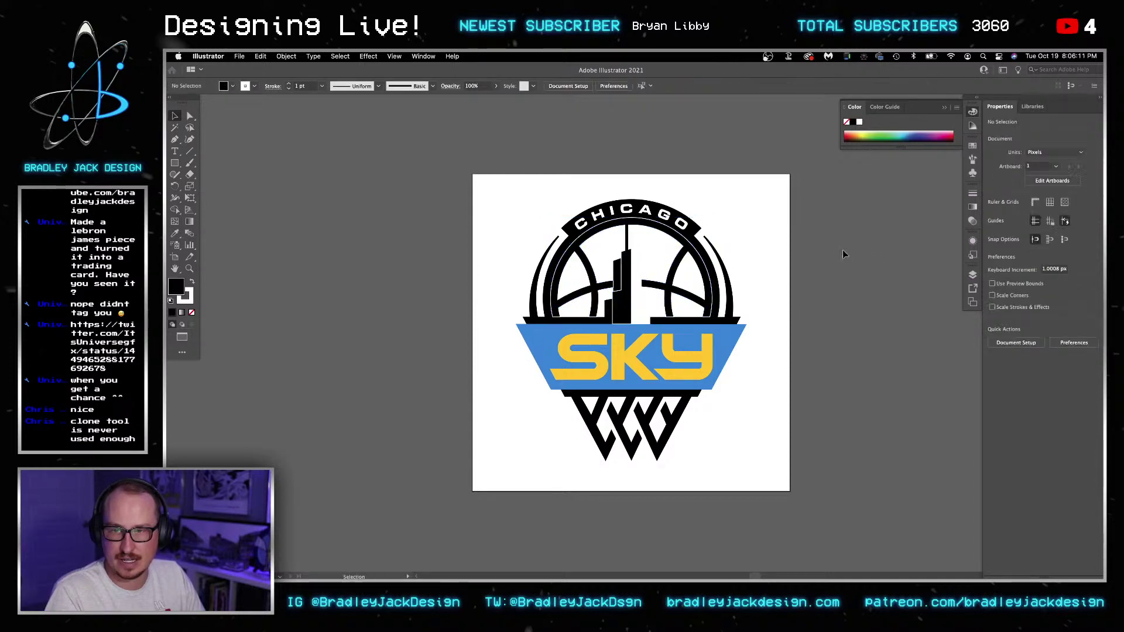
- Give the basketball and skyline shape a solid black fill with no stroke
left_click(637, 304)
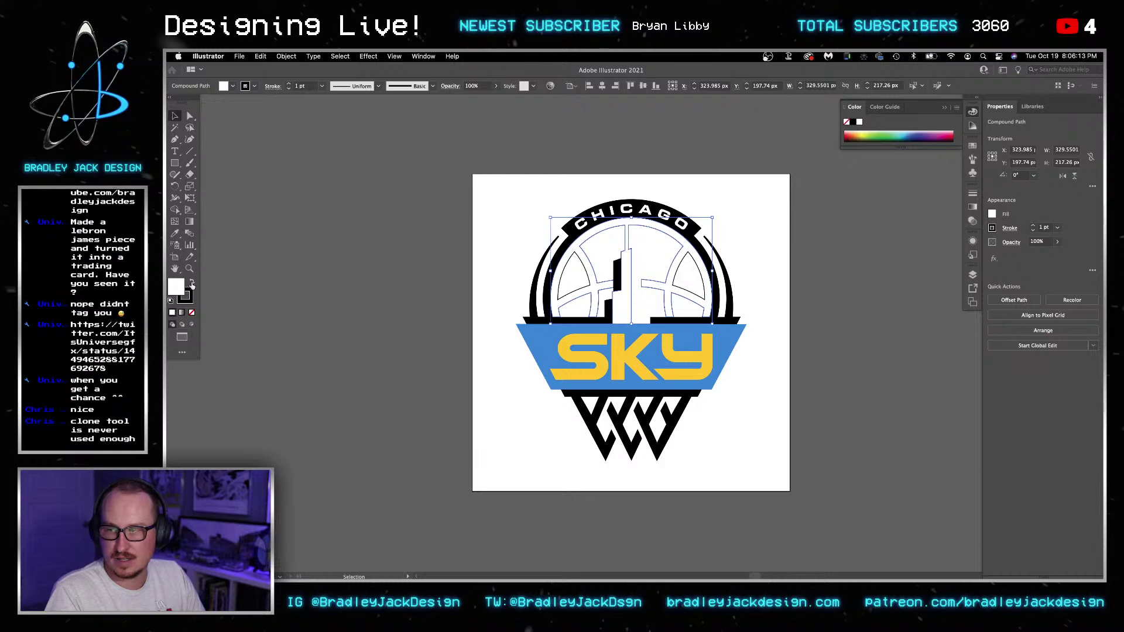
left_click(191, 283)
left_click(192, 313)
left_click(405, 310)
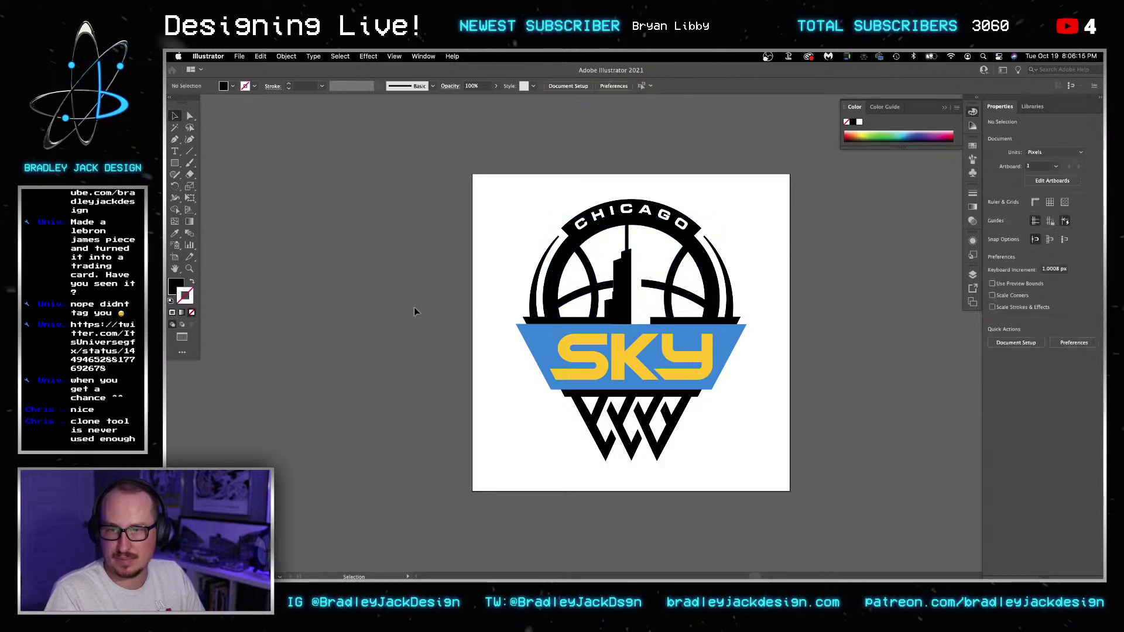
- Recolor the yellow SKY letters black by sampling the logo's black with the Eyedropper
key("a")
left_click(674, 360)
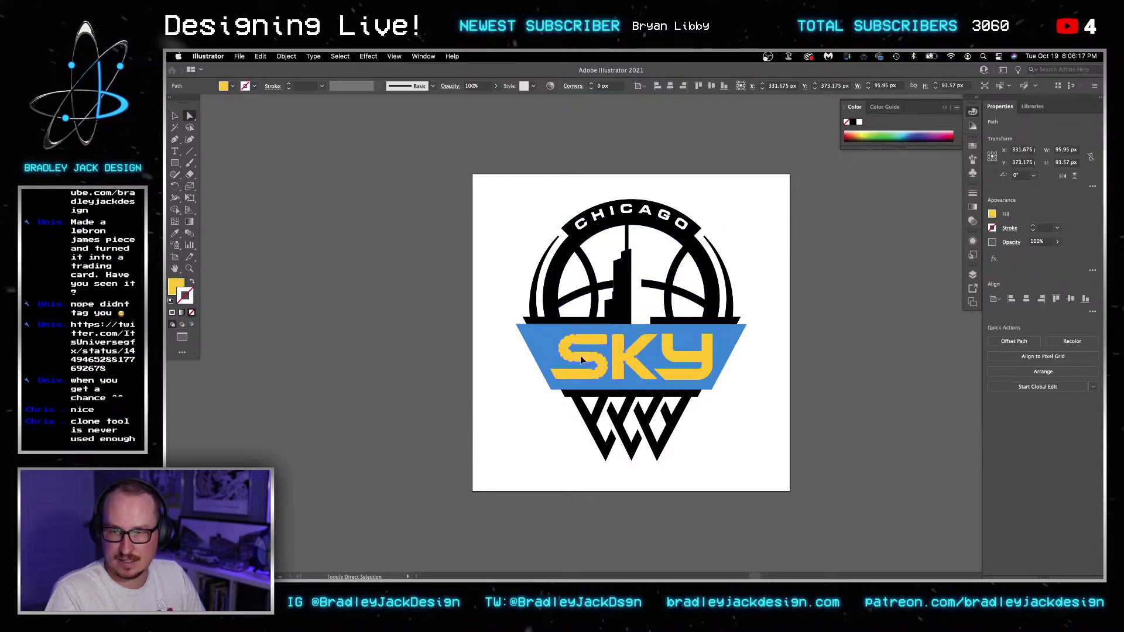
key("i")
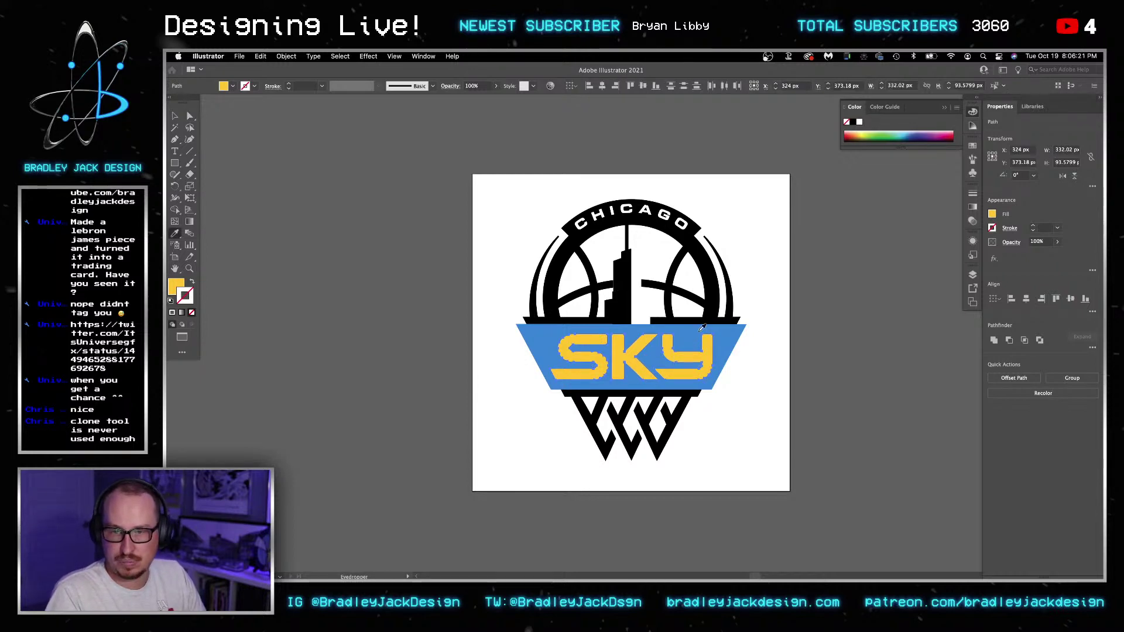
left_click(701, 321)
- Recolor the blue banner behind the SKY letters white with the Eyedropper, save the logo and return to Photoshop
key("a")
left_click(725, 339)
key("i")
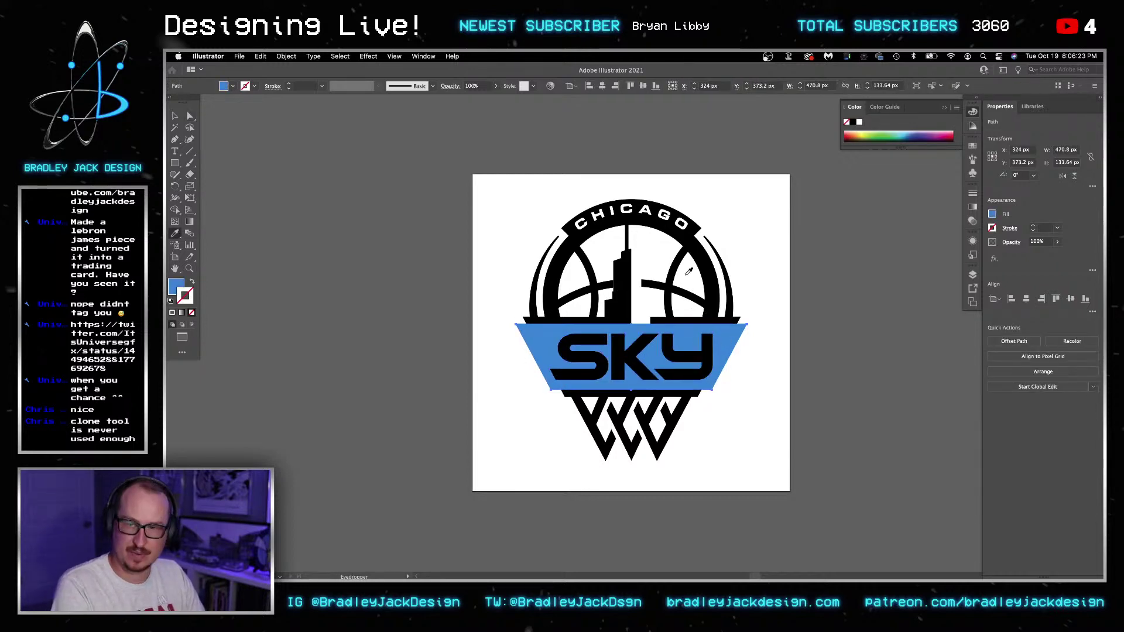
left_click(690, 306)
key("super")
key("super+Tab")
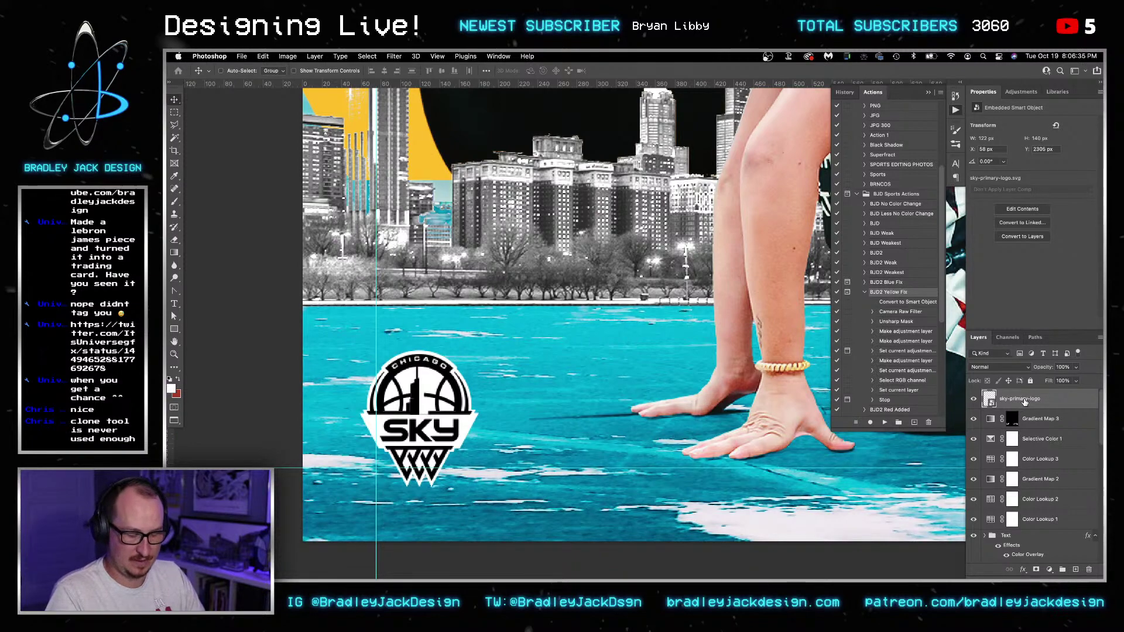
- Set the sky-primary-logo layer's blend mode to Screen
scroll(700, 405, "up", 2)
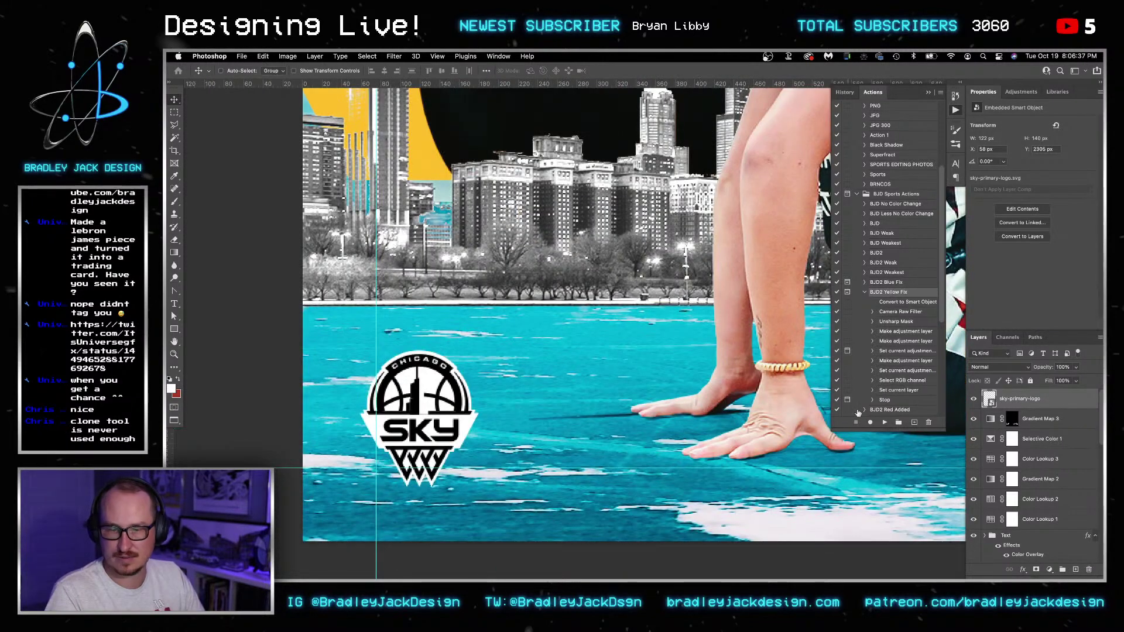
key("alt+shift+s")
left_click(503, 417, "alt+super")
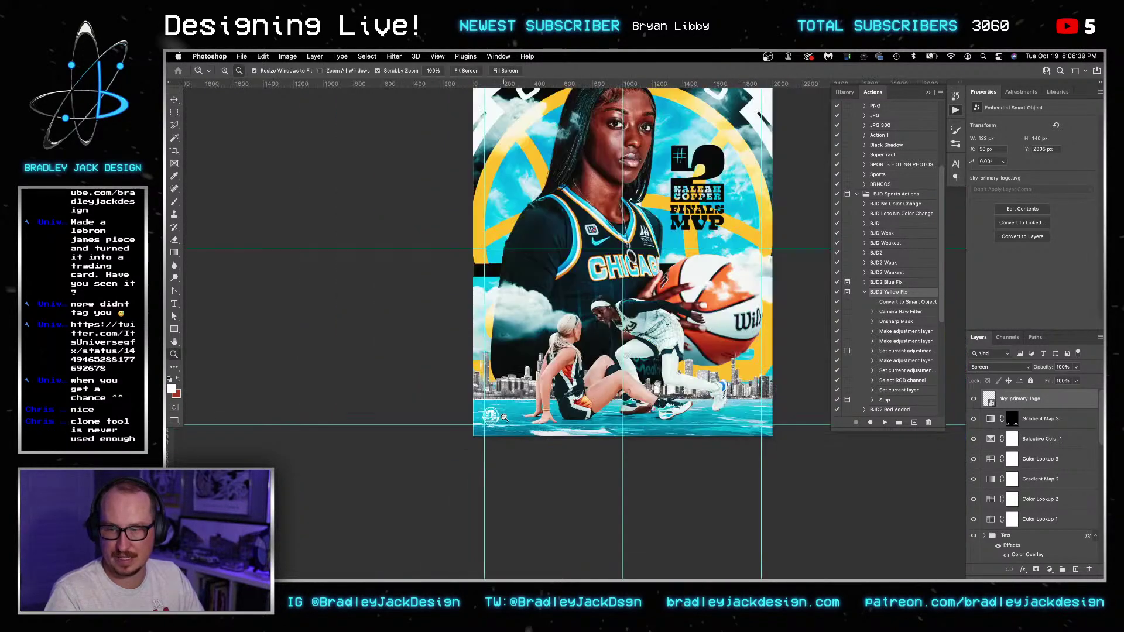
scroll(496, 418, "up", 4)
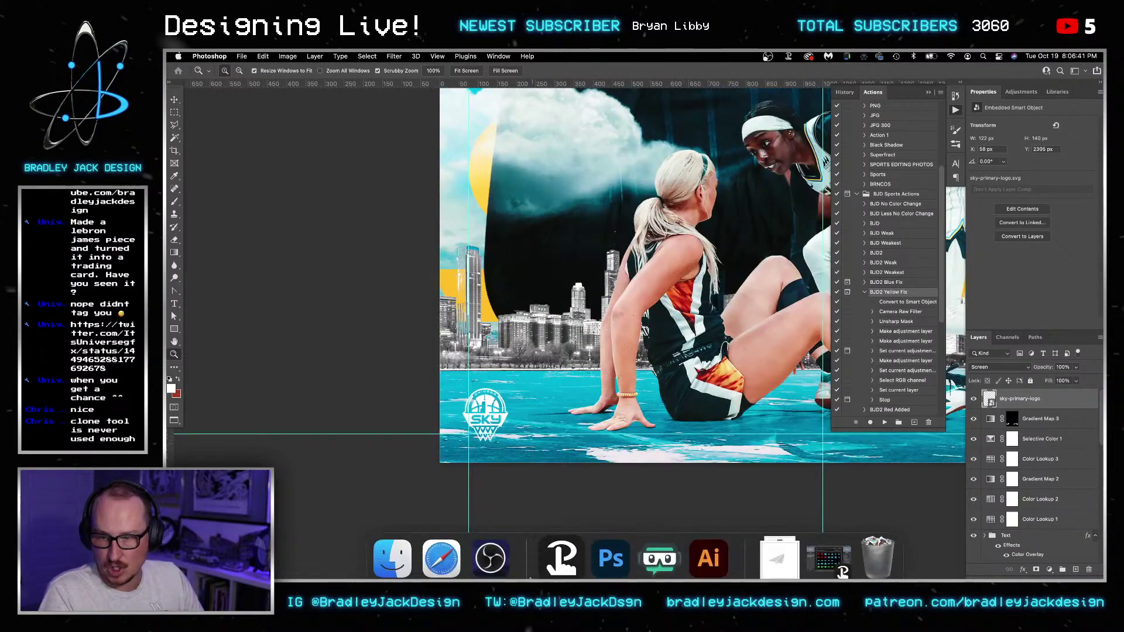
- Open the atom logo file in Illustrator through Finder, copy the white version from the middle artboard and return to Photoshop
left_click(387, 559)
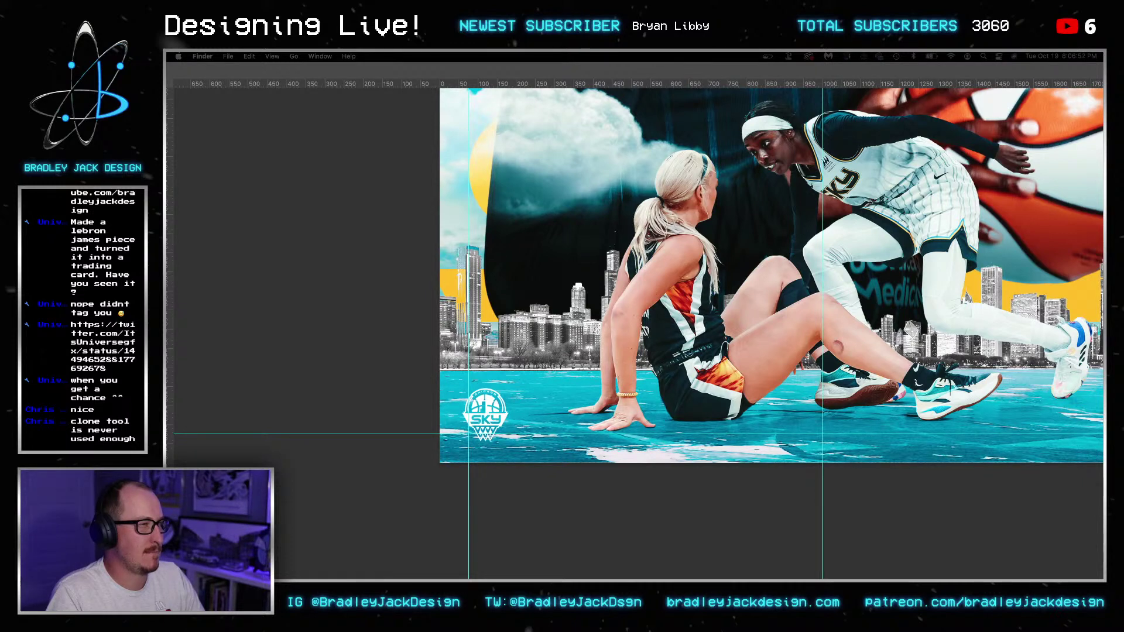
key("super+Tab")
key("super+w")
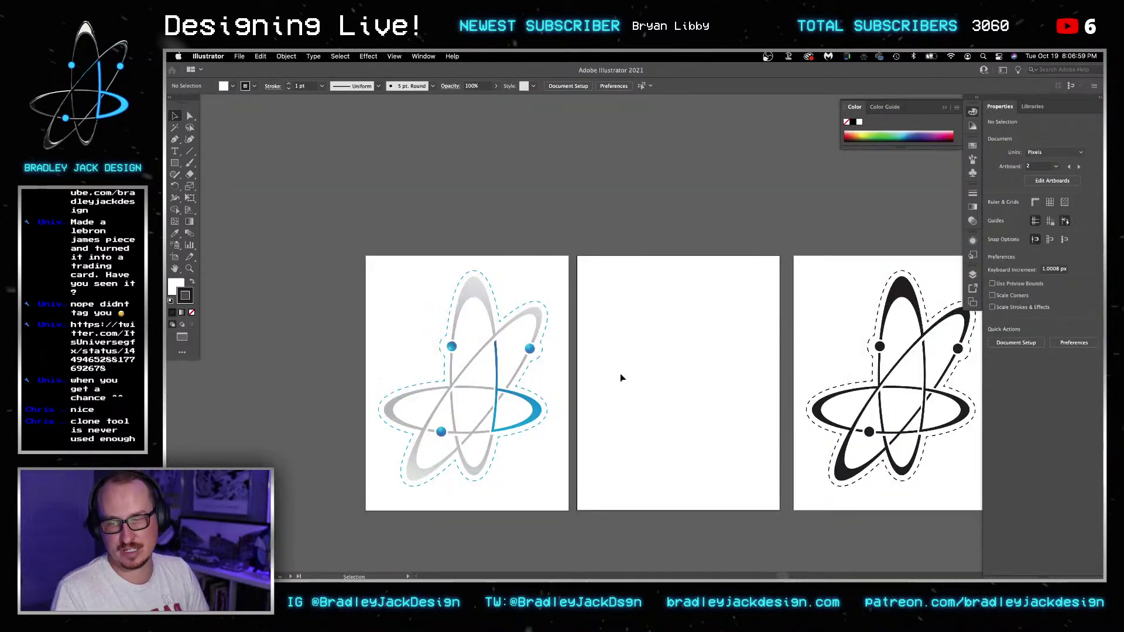
key("a")
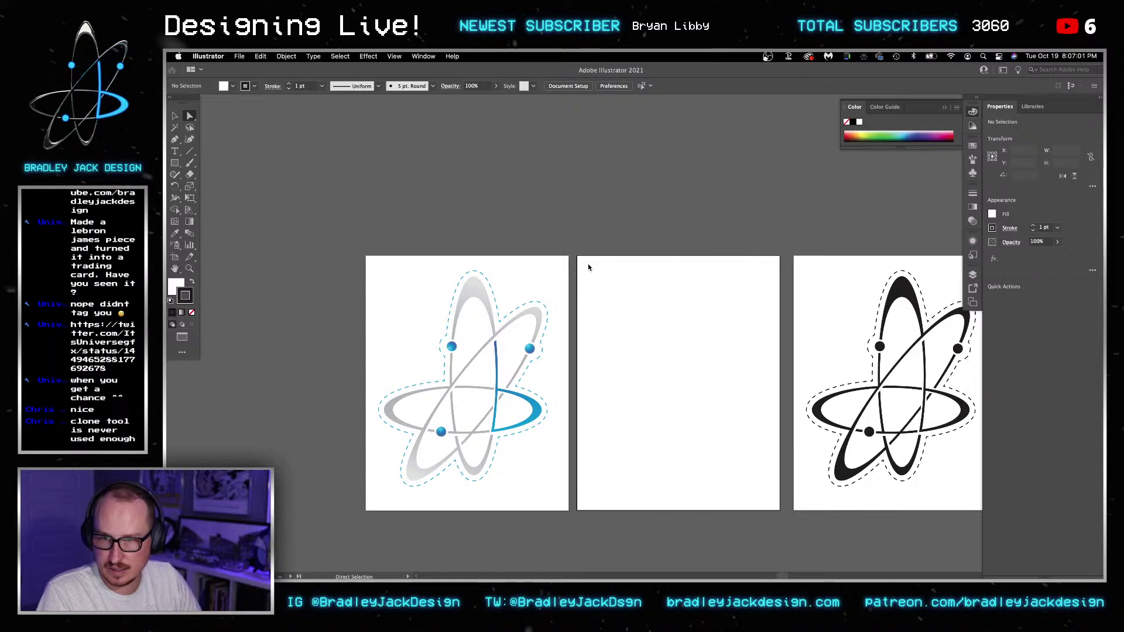
key("v")
key("super+shift+v")
key("a")
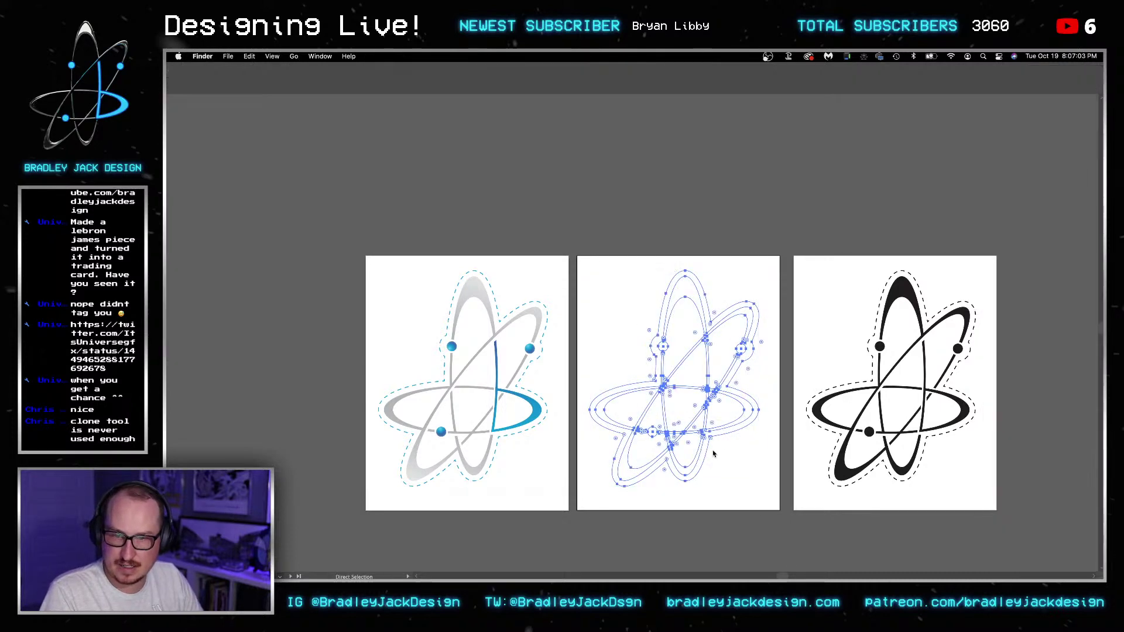
key("super+Tab")
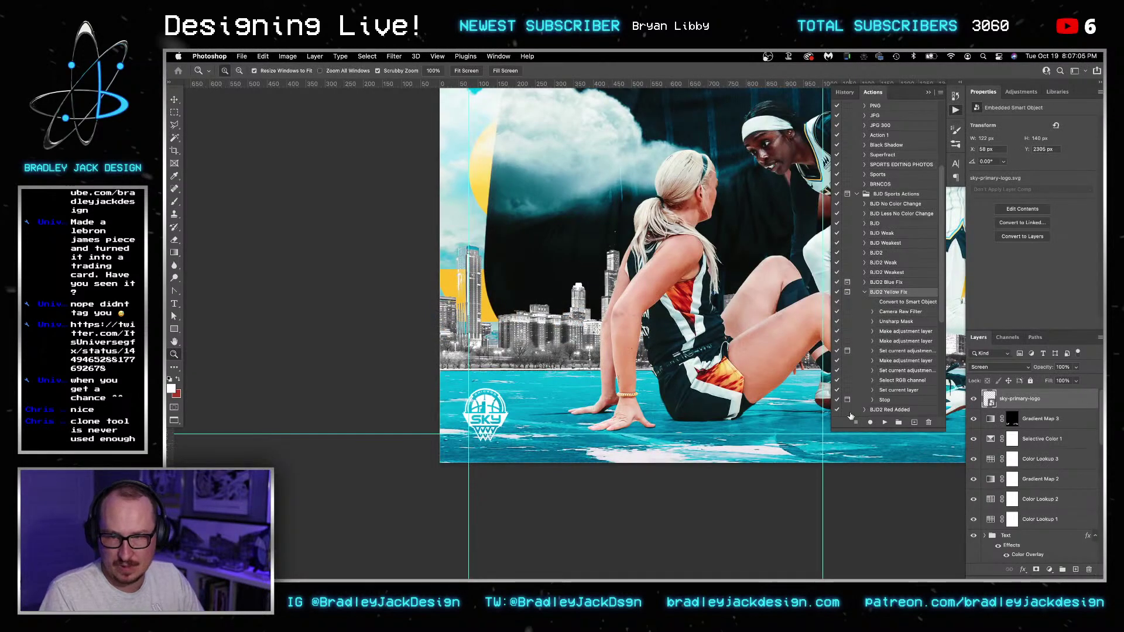
- Paste the white atom logo into the poster as a smart object scaled to 10%
left_click(768, 419)
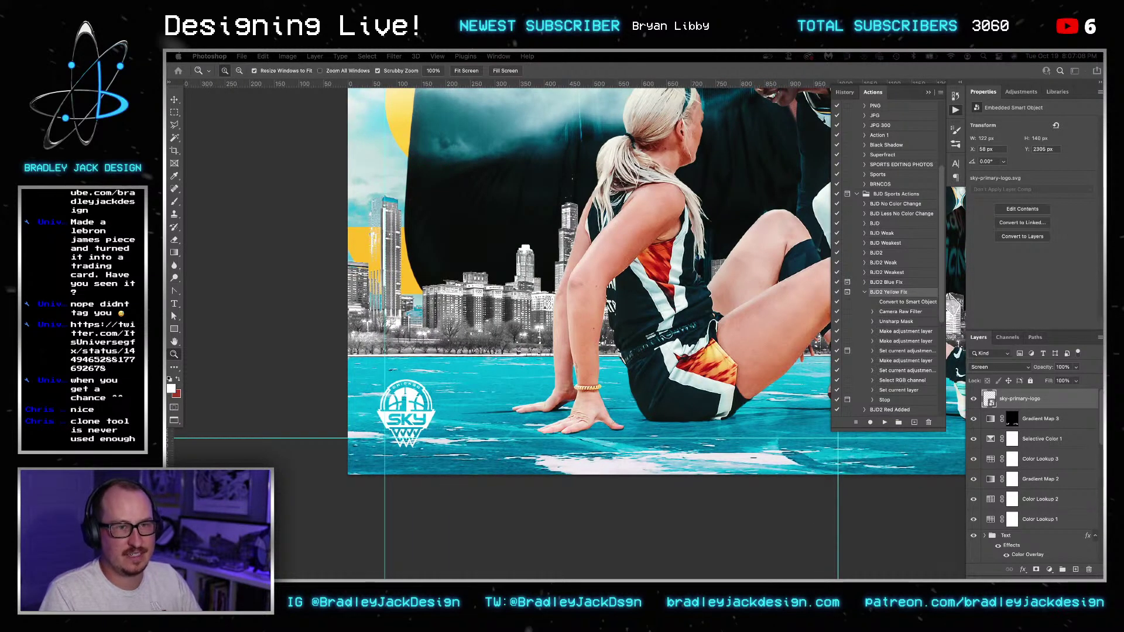
key("super+v")
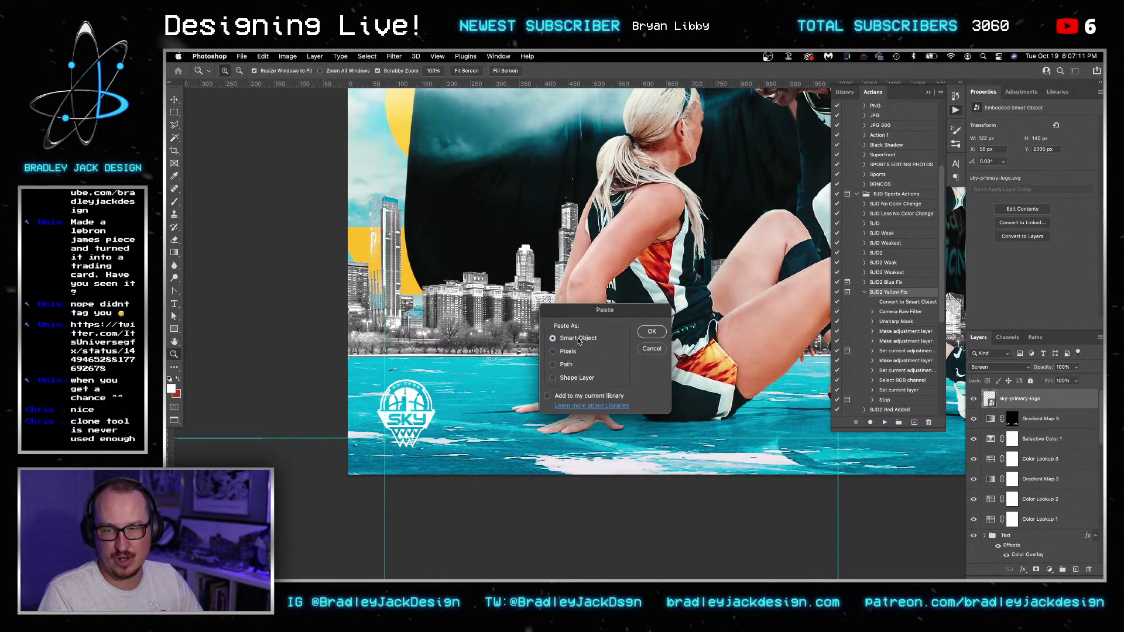
key("Return")
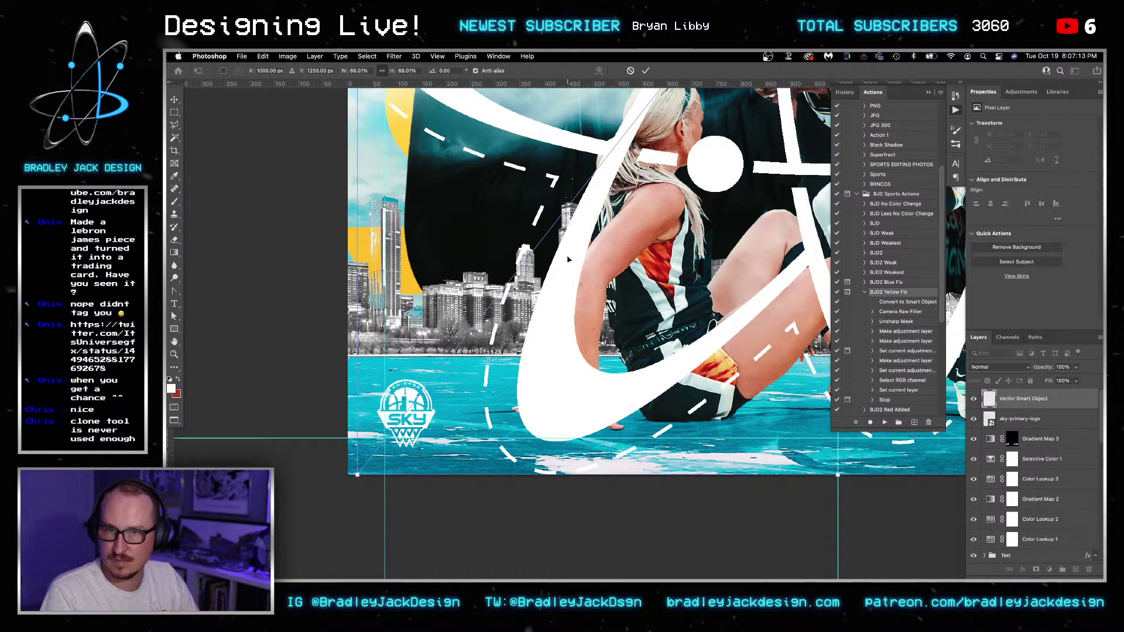
type("10")
key("Return")
key("Return")
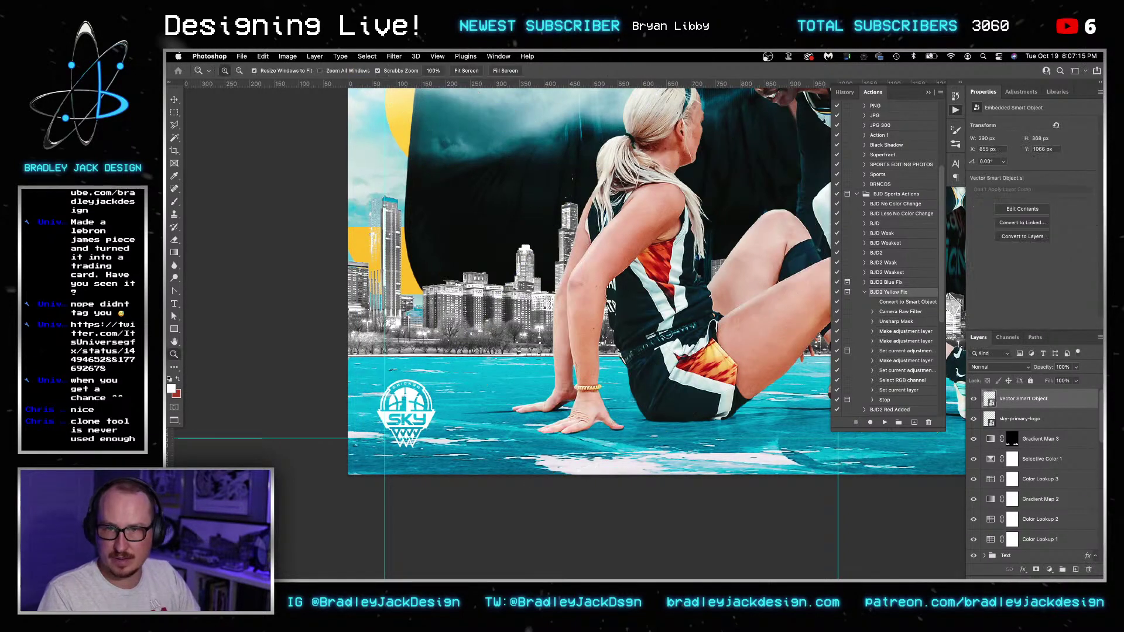
- Move the atom logo beside the Sky logo and scale it down to a similar size, about 112 by 144 px
left_click(536, 126, "alt")
scroll(586, 153, "up", 5)
key("v")
left_click_drag(634, 208, 536, 324)
scroll(515, 332, "up", 10)
left_click_drag(599, 274, 573, 306)
key("ctrl+t")
left_click_drag(678, 131, 562, 267)
key("Return")
- Position the atom logo in the poster's bottom-right corner, lined up with the margin guides
key("shift+Up")
key("Down")
key("shift+Right")
key("Right")
key("Right")
left_click_drag(592, 171, 566, 181)
left_click_drag(568, 286, 594, 334)
scroll(594, 334, "right", 5)
left_click_drag(251, 338, 631, 338)
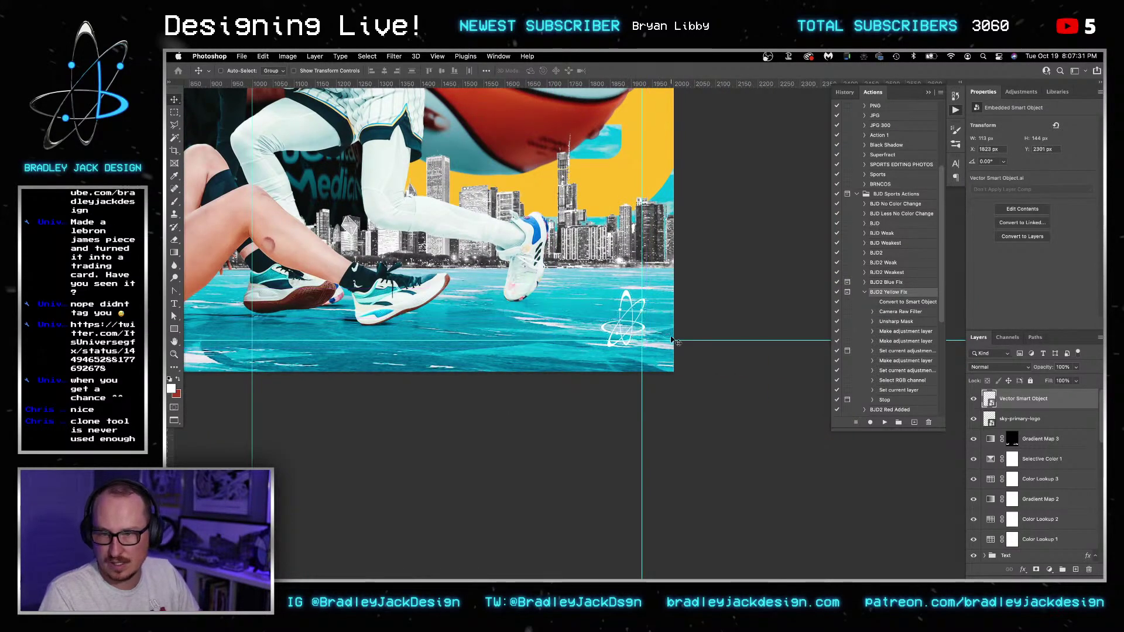
- Hide both small corner logo layers, Vector Smart Object and sky-primary-logo
key("super+0")
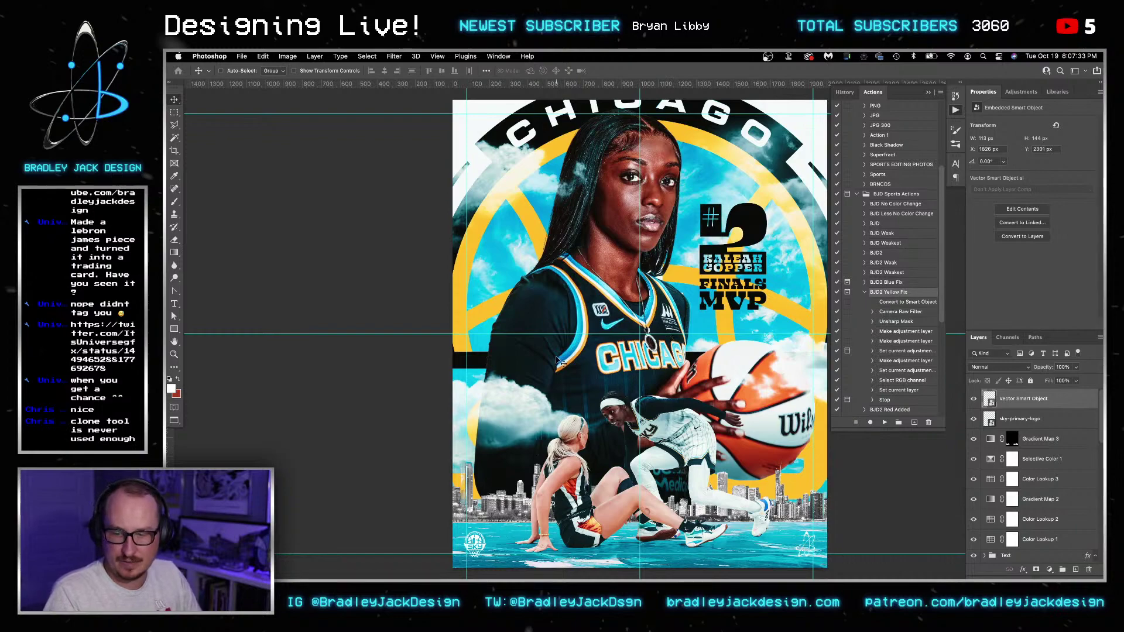
scroll(472, 294, "up", 2)
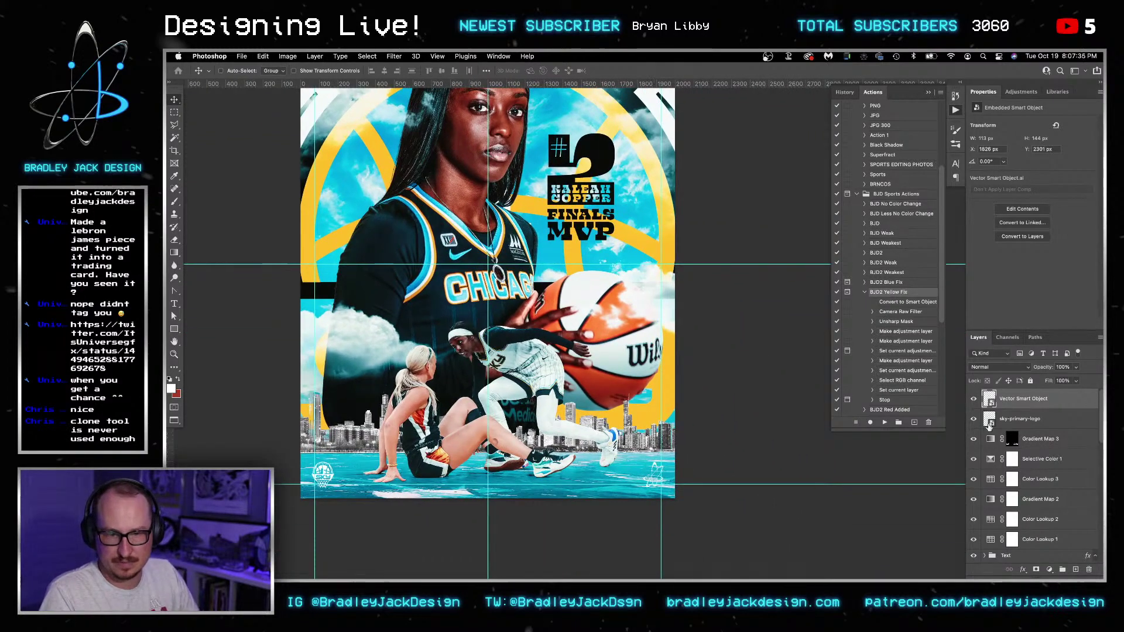
left_click_drag(975, 415, 974, 399)
left_click_drag(500, 310, 590, 368)
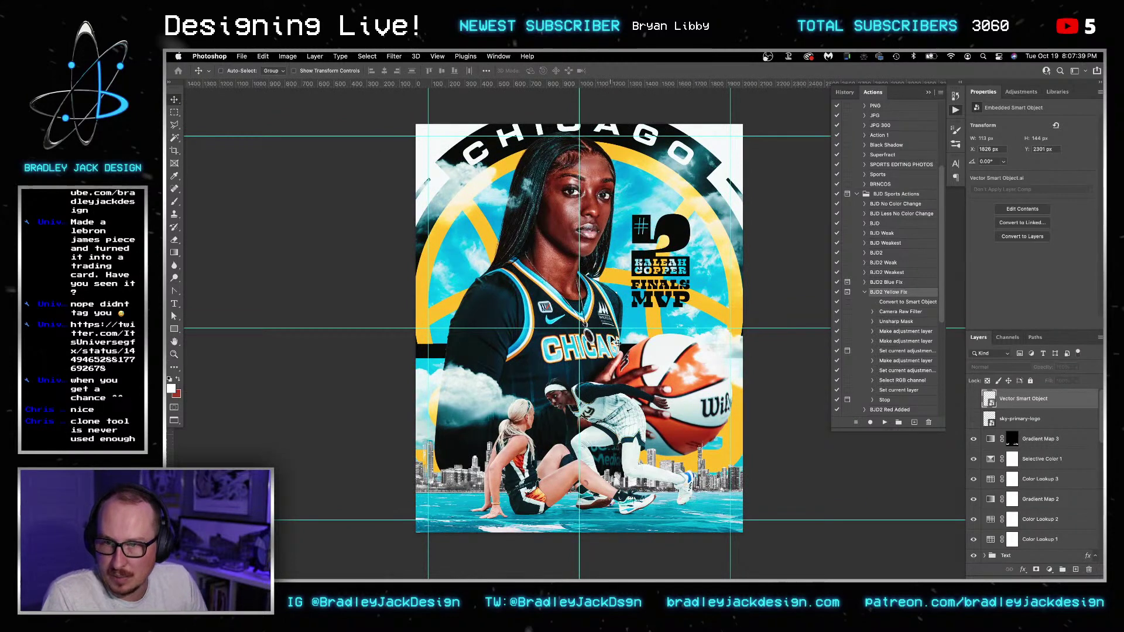
- Add a clipped Curves adjustment above Curves 1 copy in the Big Copper group, lowering the white point's output to 206
scroll(1028, 459, "down", 10)
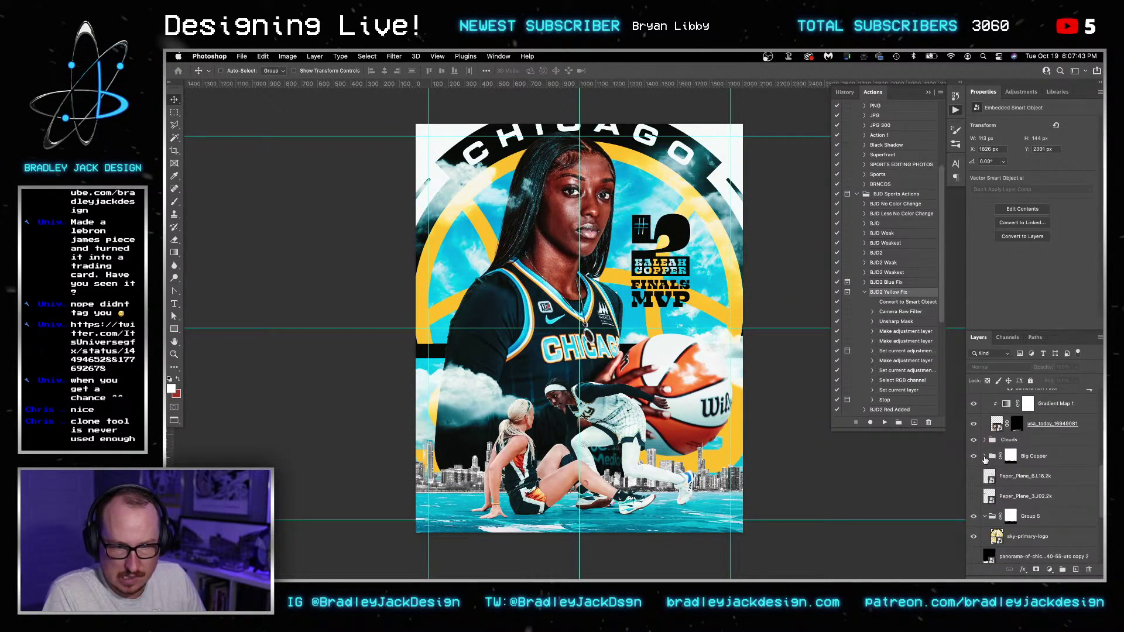
left_click(985, 456)
left_click(1054, 477)
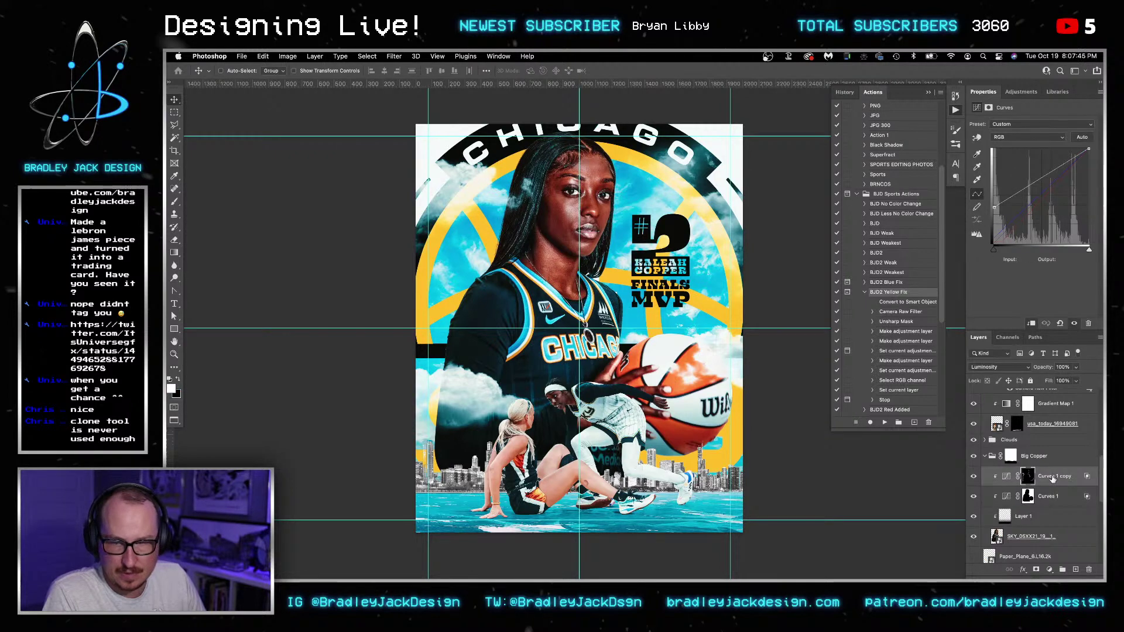
key("ctrl+j")
key("Delete")
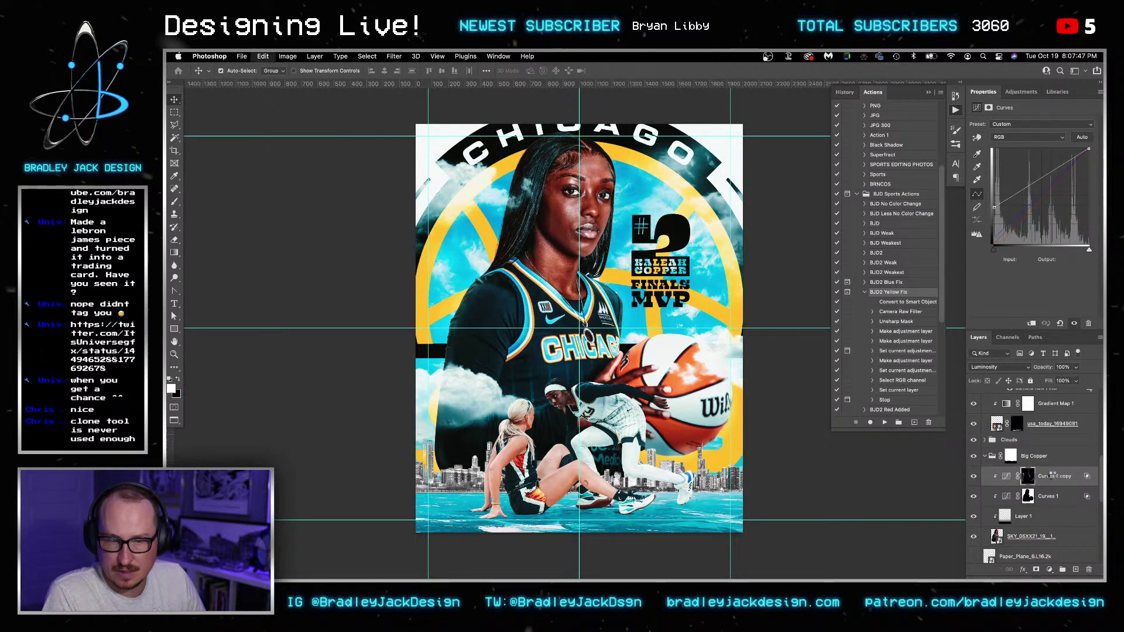
left_click(1049, 496)
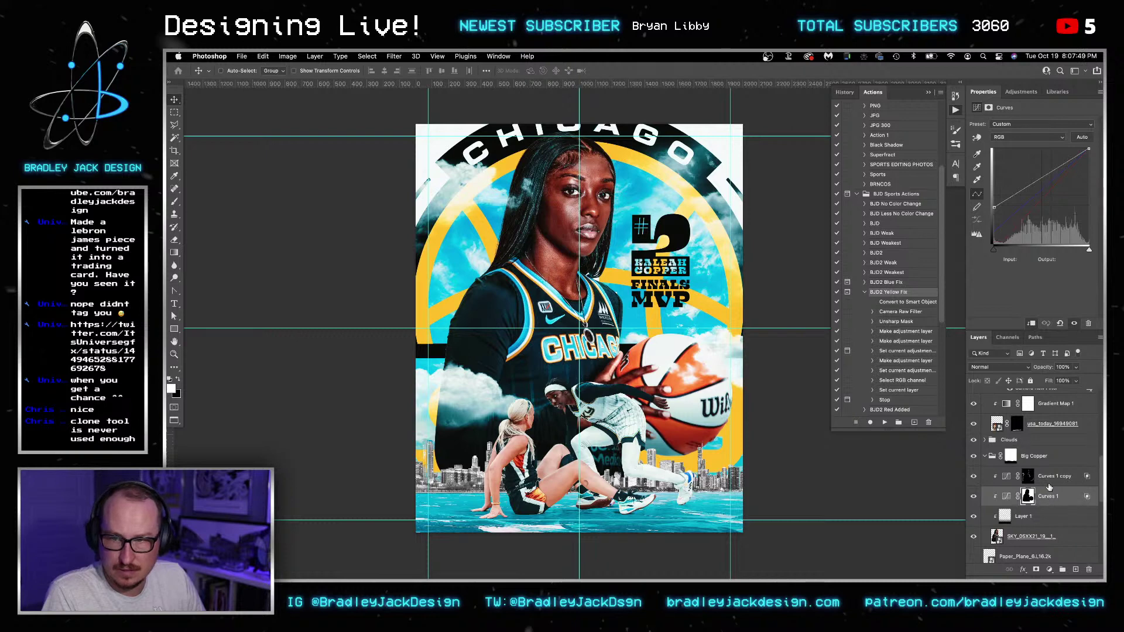
left_click(1050, 477)
left_click(1022, 93)
left_click(1015, 115)
left_click_drag(1090, 149, 1088, 168)
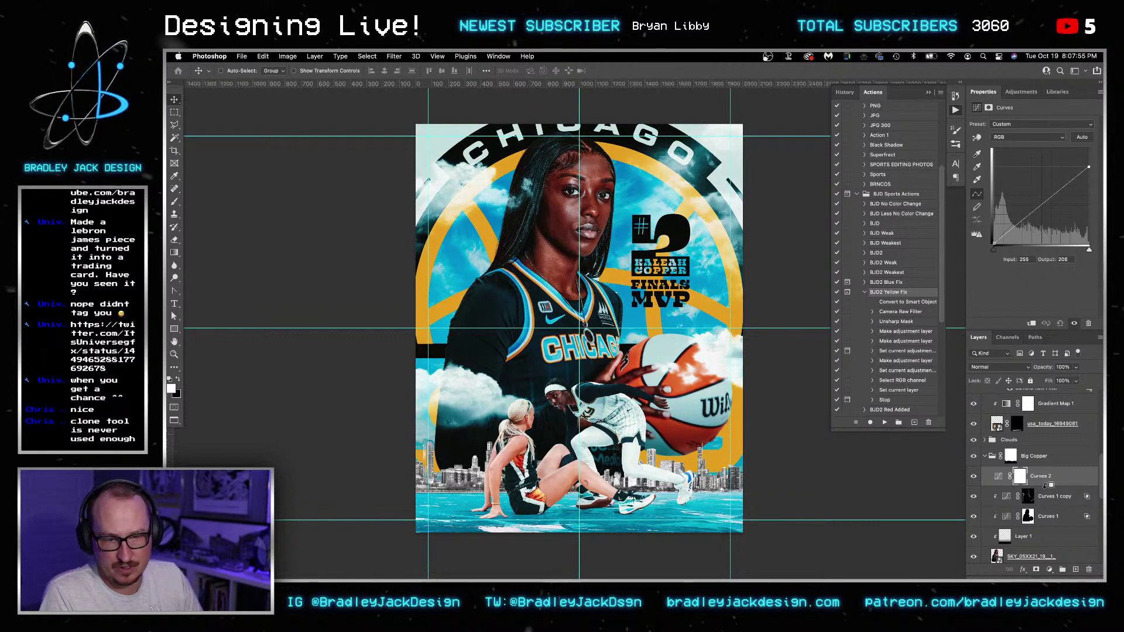
left_click(1048, 488, "alt")
- Split the underlying layer's white Blend If slider for the new Curves layer and invert its mask to black
double_click(1071, 481)
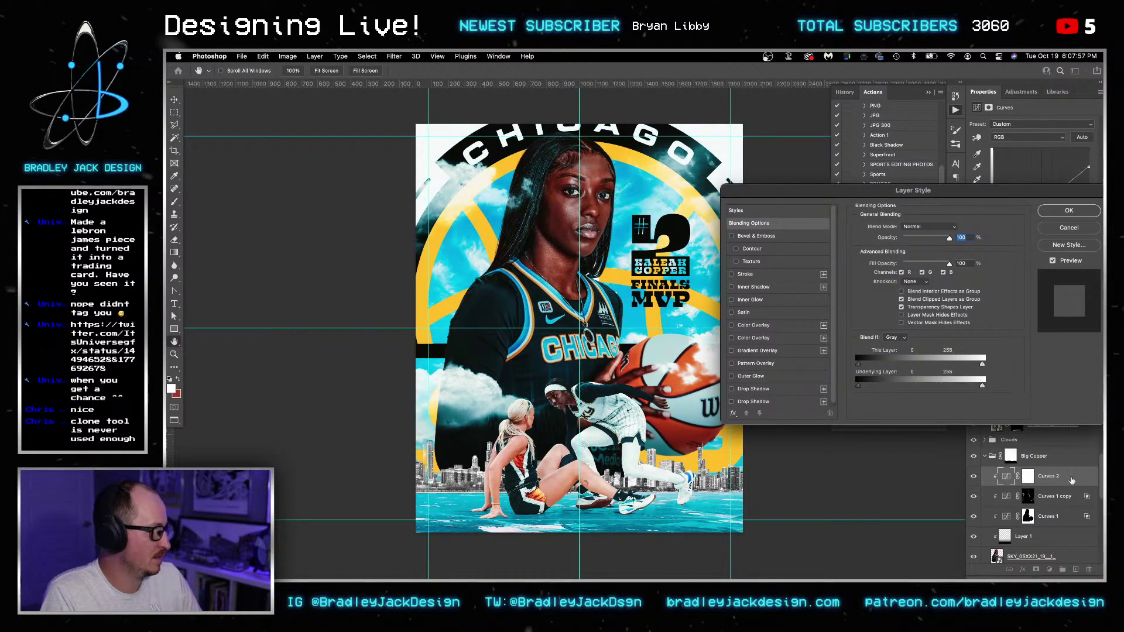
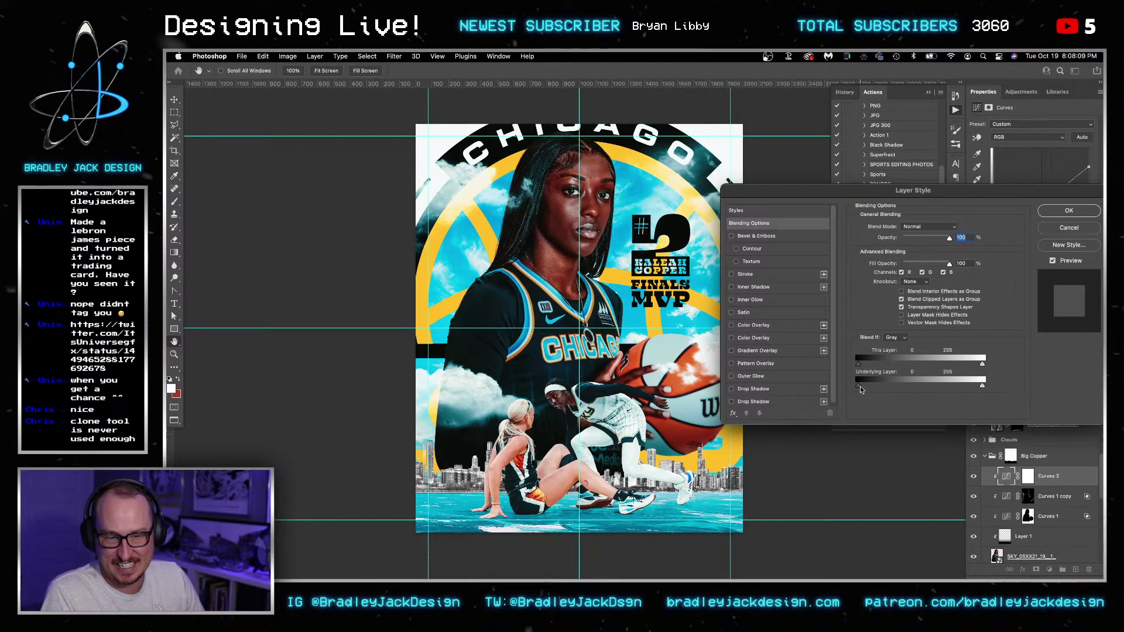
key("alt")
left_click_drag(981, 386, 933, 387)
left_click(1063, 213)
left_click(1028, 476)
key("ctrl+i")
- Paint white on the Curves mask around the large player's neck and hair with a large soft brush at 30% opacity
key("b")
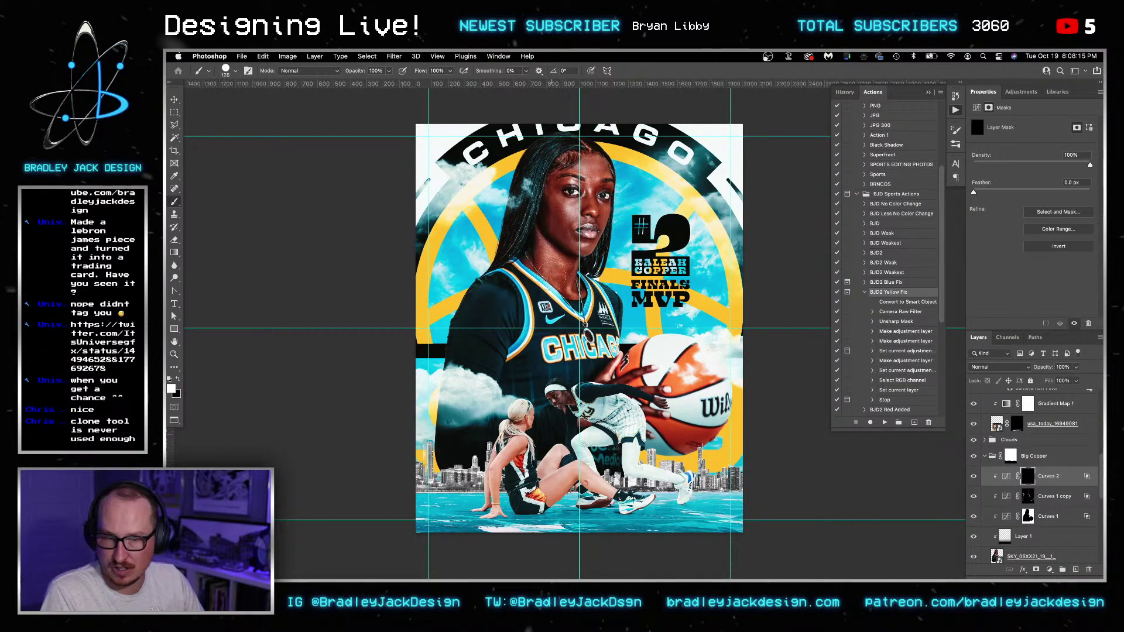
key("bracketright")
key("bracketright")
key("bracketright")
key("bracketright")
key("bracketright")
key("bracketright")
key("bracketright")
key("bracketright")
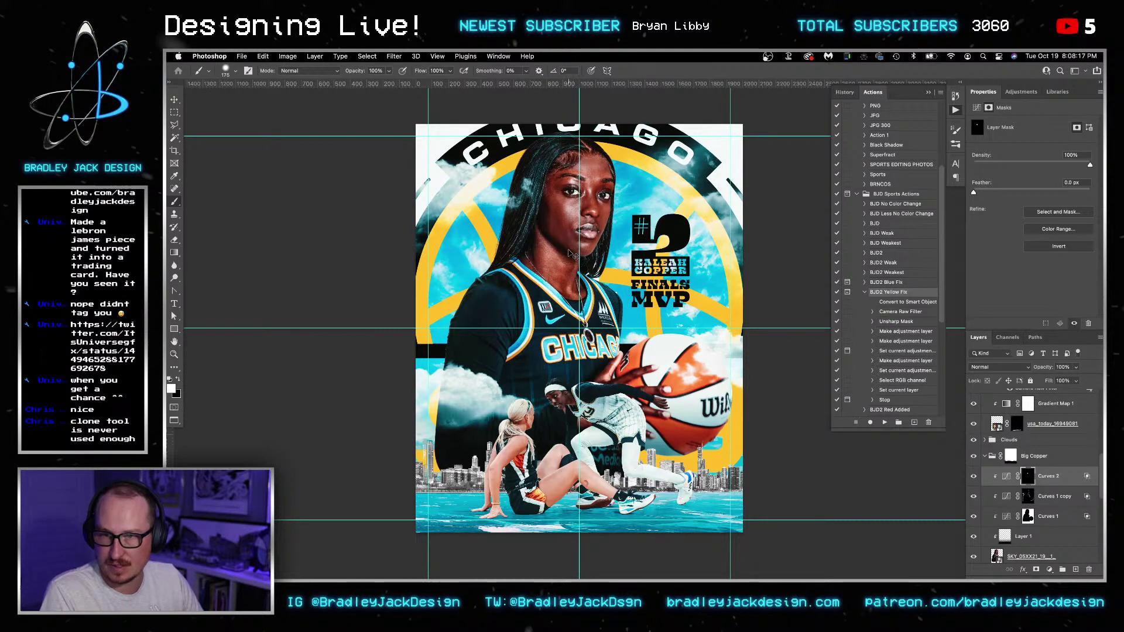
key("bracketright")
key("bracketright")
key("3")
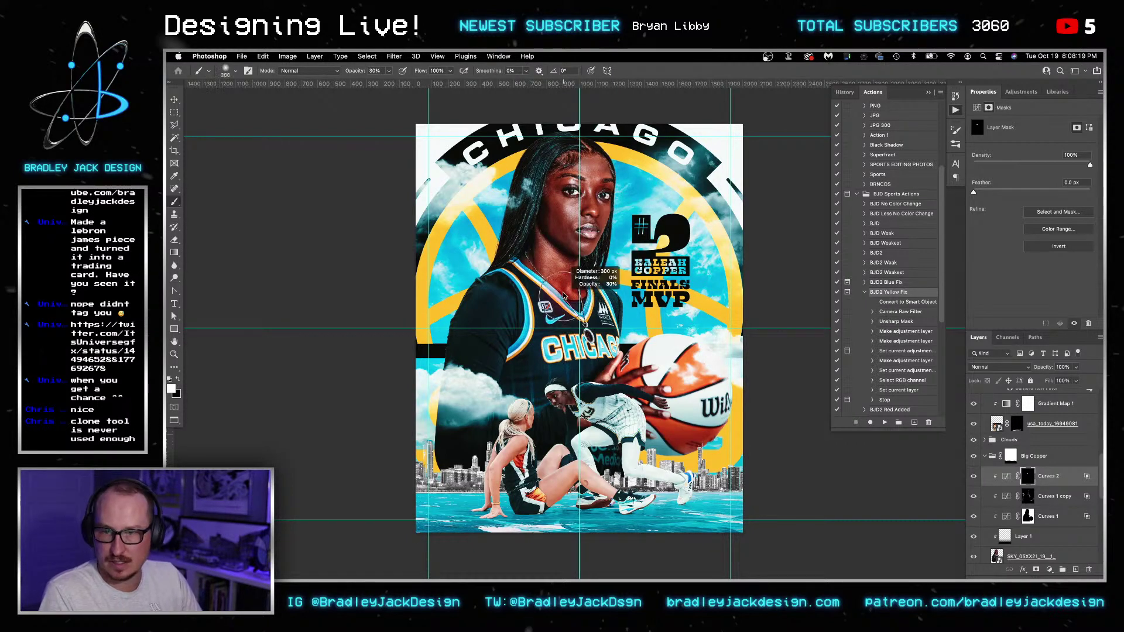
mouse_move(576, 251)
left_mouse_down()
mouse_move(546, 196)
mouse_move(558, 157)
mouse_move(536, 233)
left_mouse_up()
left_click(568, 251)
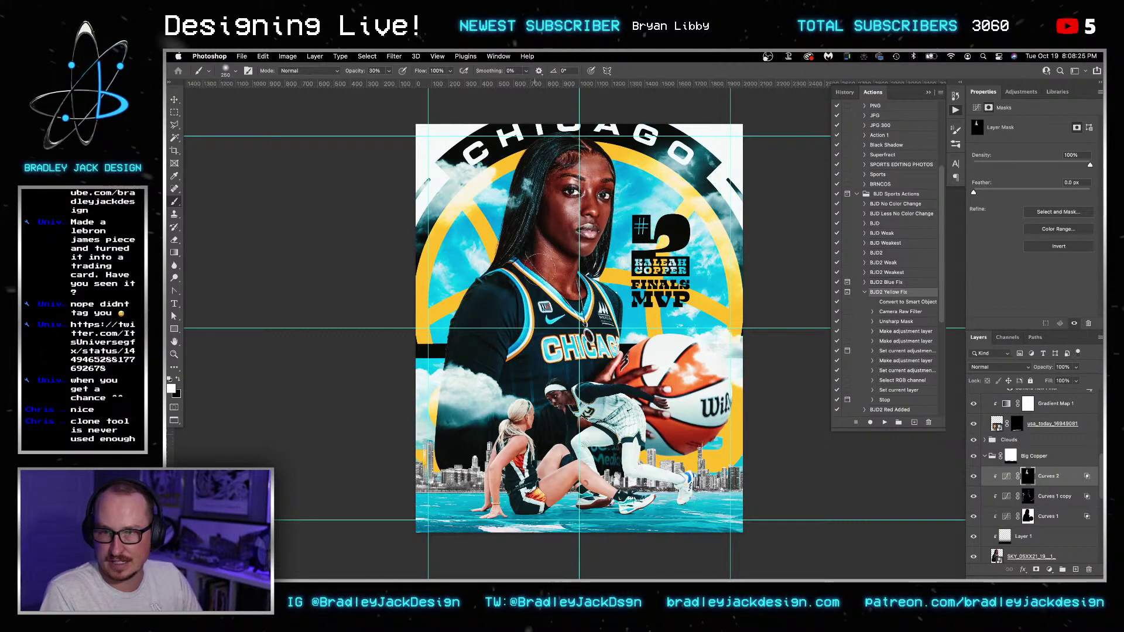
- Paint the darkening into the mask below the CHICAGO jersey lettering with a 175 px brush
key("bracketleft")
key("bracketleft")
left_click_drag(601, 363, 591, 376)
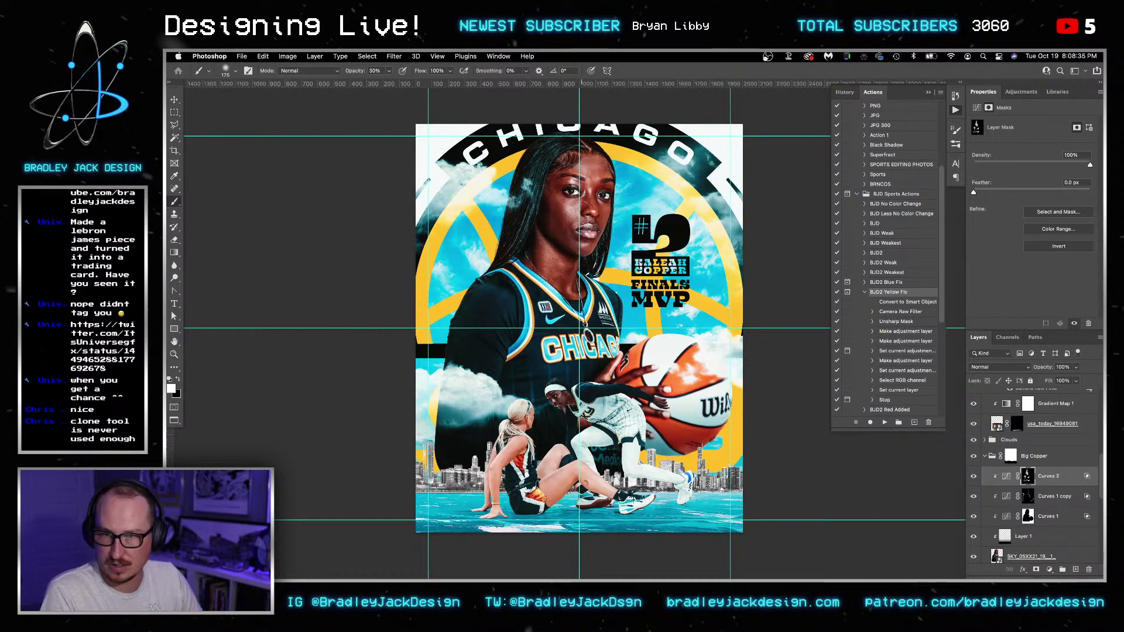
- Touch up the top Curves mask on the large player's eyes, lips and jaw with a small soft brush at 30% opacity
scroll(577, 196, "up", 5)
key("bracketleft")
key("bracketleft")
key("bracketleft")
key("bracketleft")
key("bracketleft")
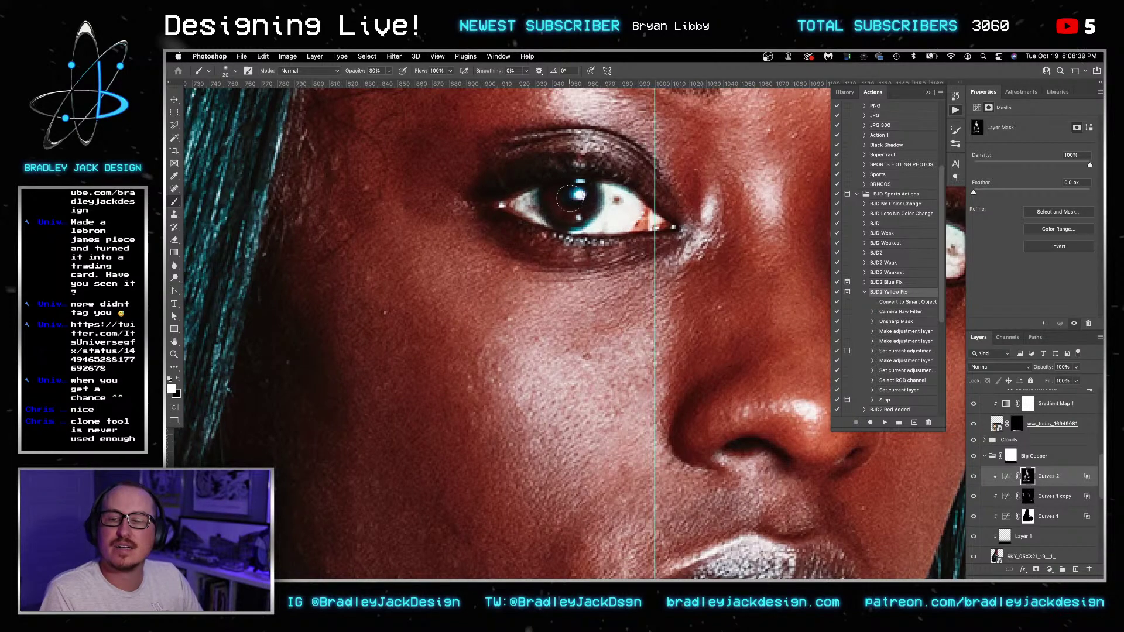
scroll(571, 199, "right", 5)
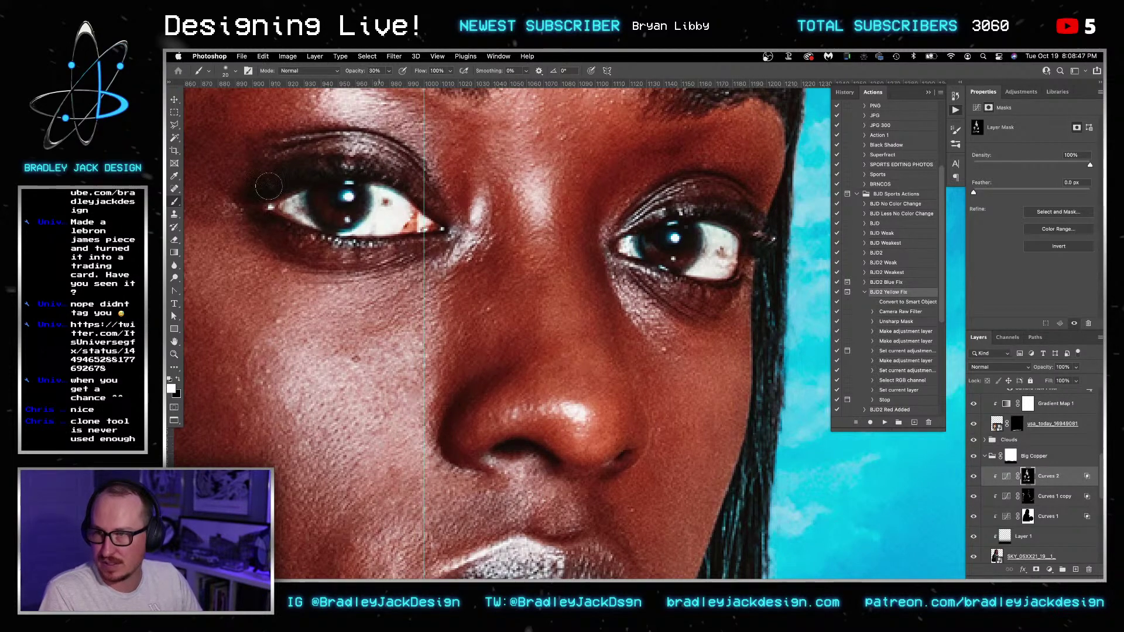
scroll(287, 257, "down", 5)
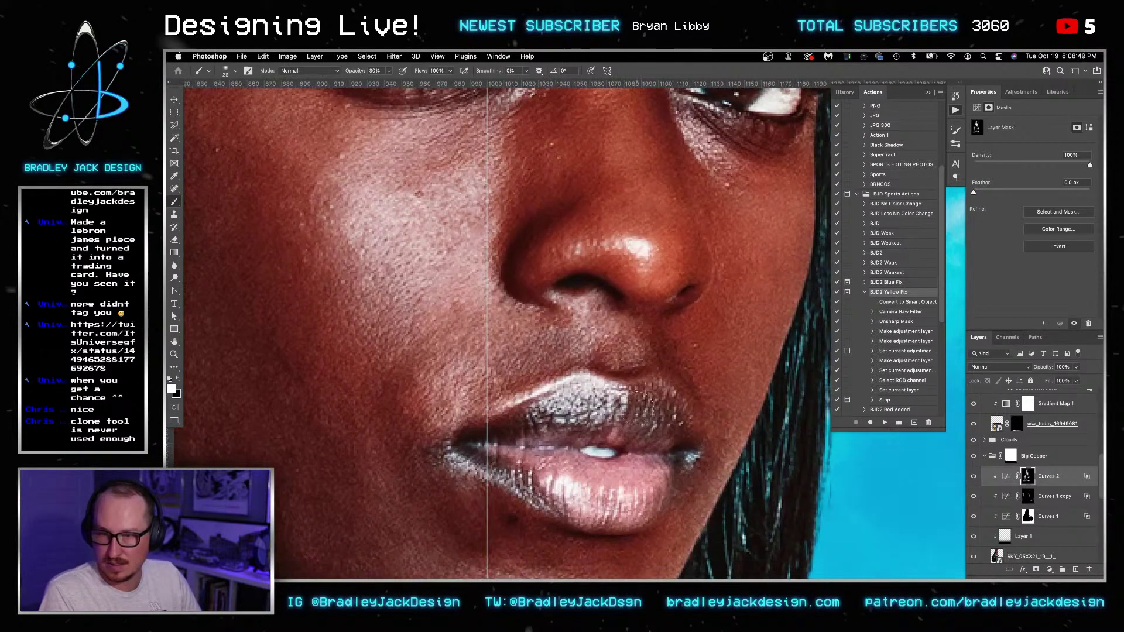
key("bracketright")
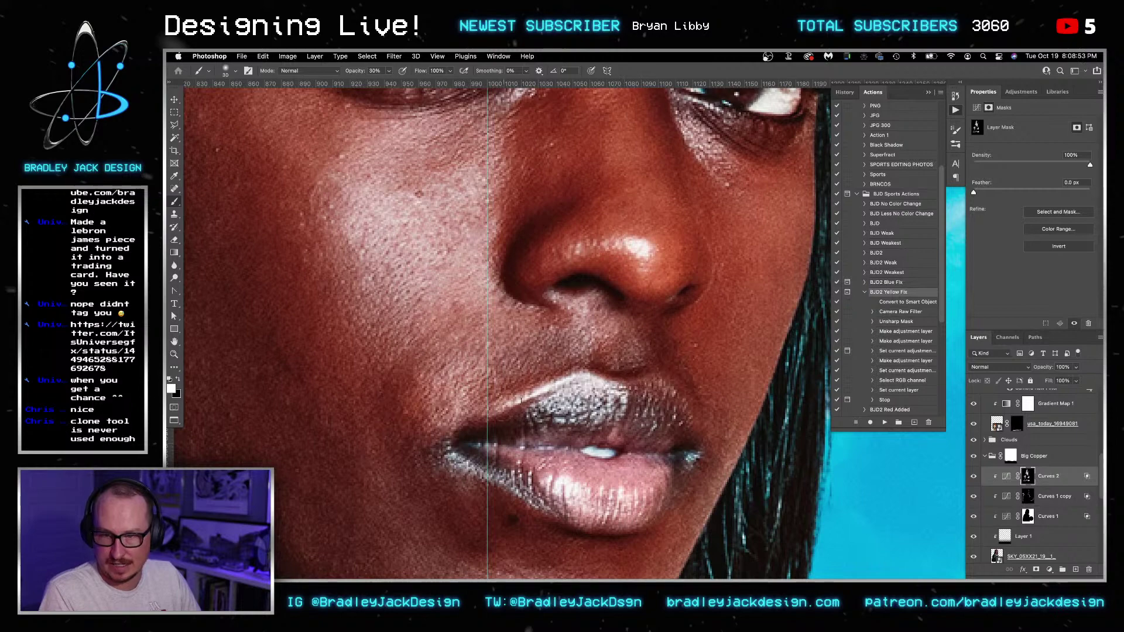
scroll(550, 323, "down", 5)
scroll(543, 320, "down", 5)
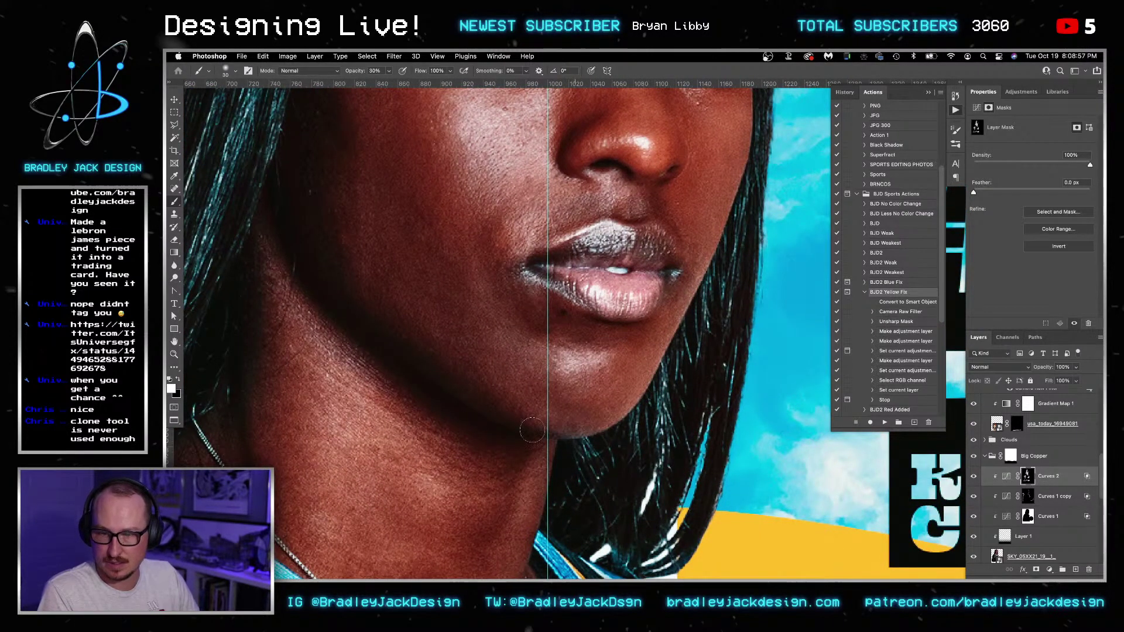
scroll(477, 439, "down", 8)
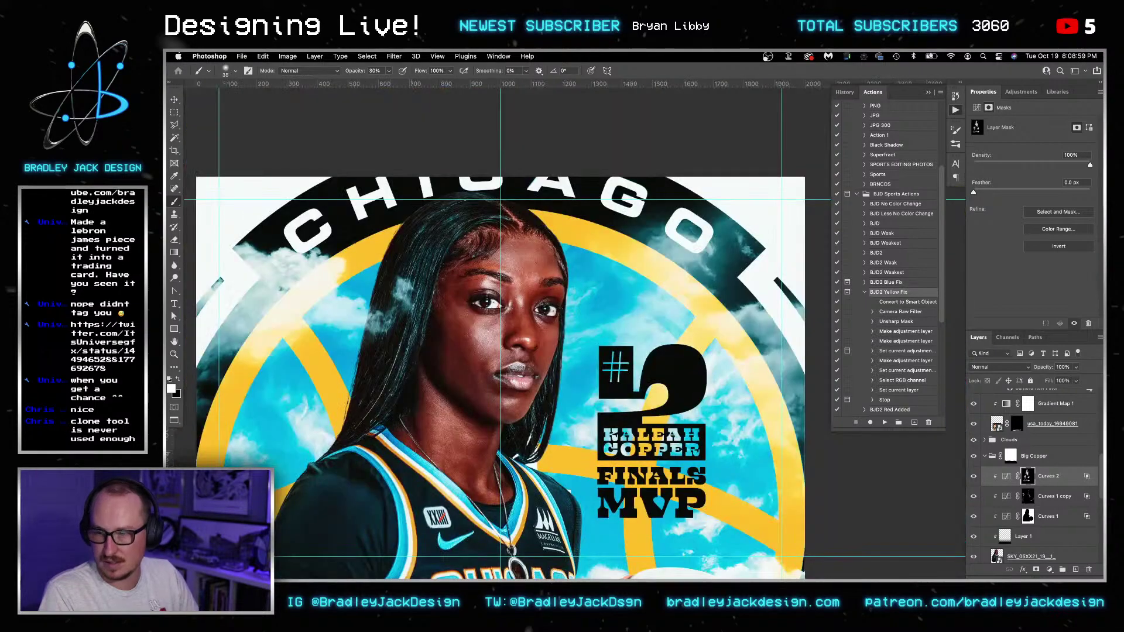
scroll(477, 410, "down", 4)
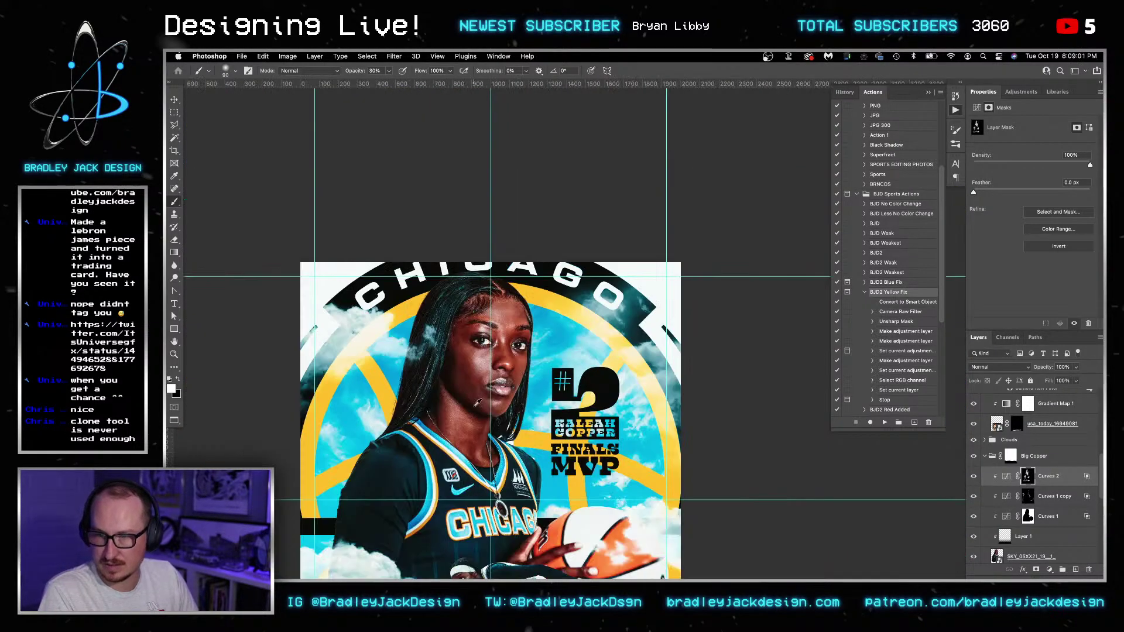
left_click_drag(490, 416, 529, 337)
key("v")
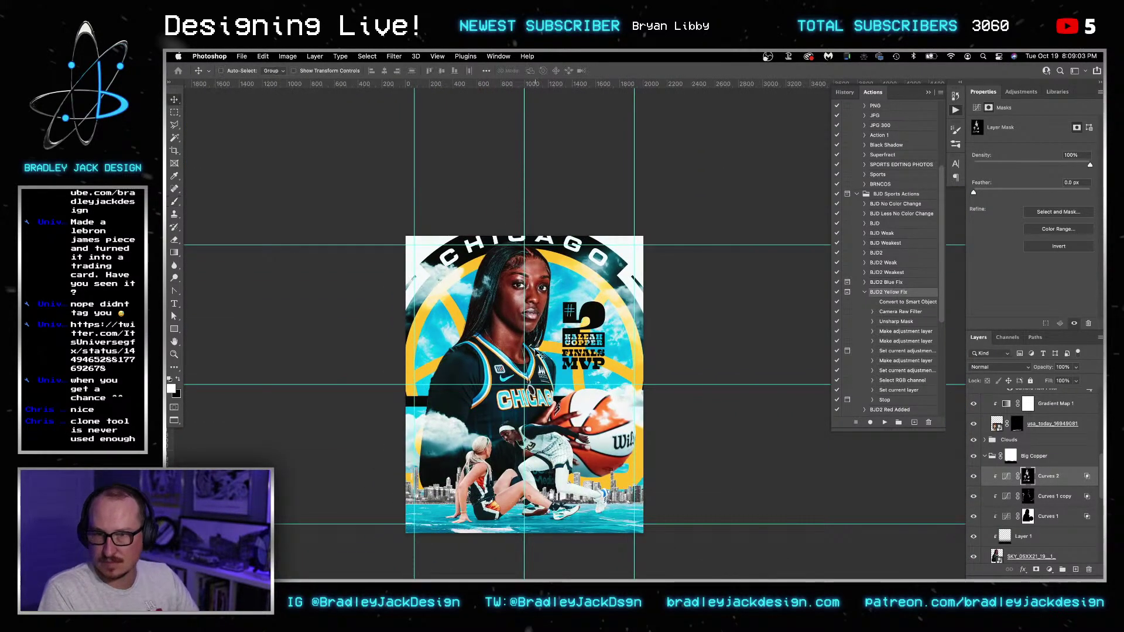
left_click_drag(536, 350, 556, 278)
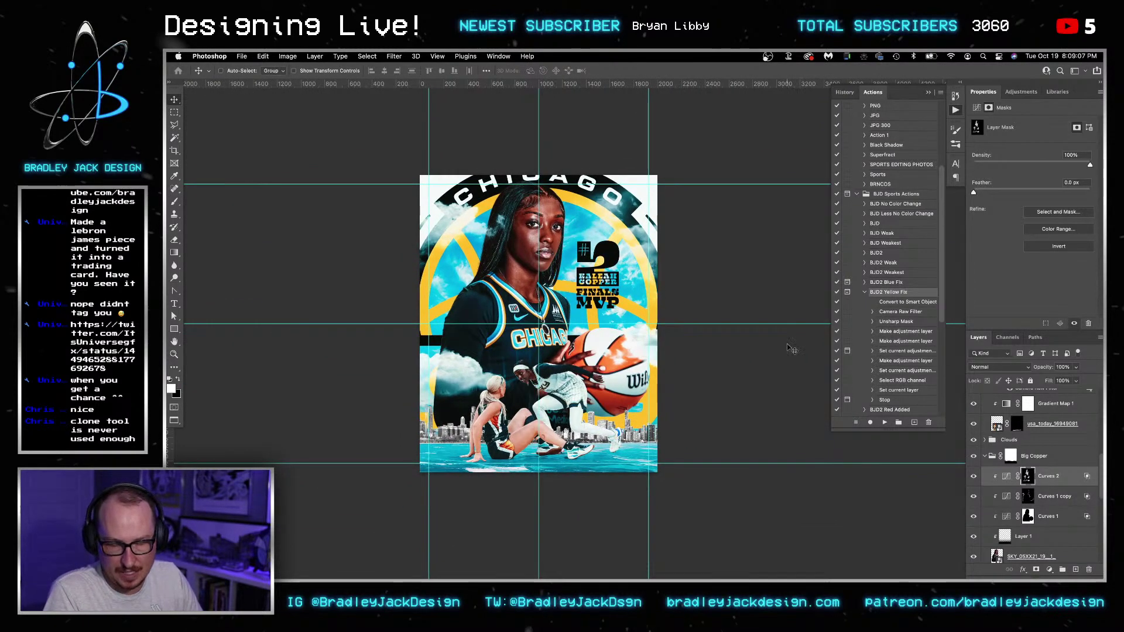
- Select the sky-primary-logo layer inside Group 5 as the target for a new texture
scroll(1025, 468, "up", 5)
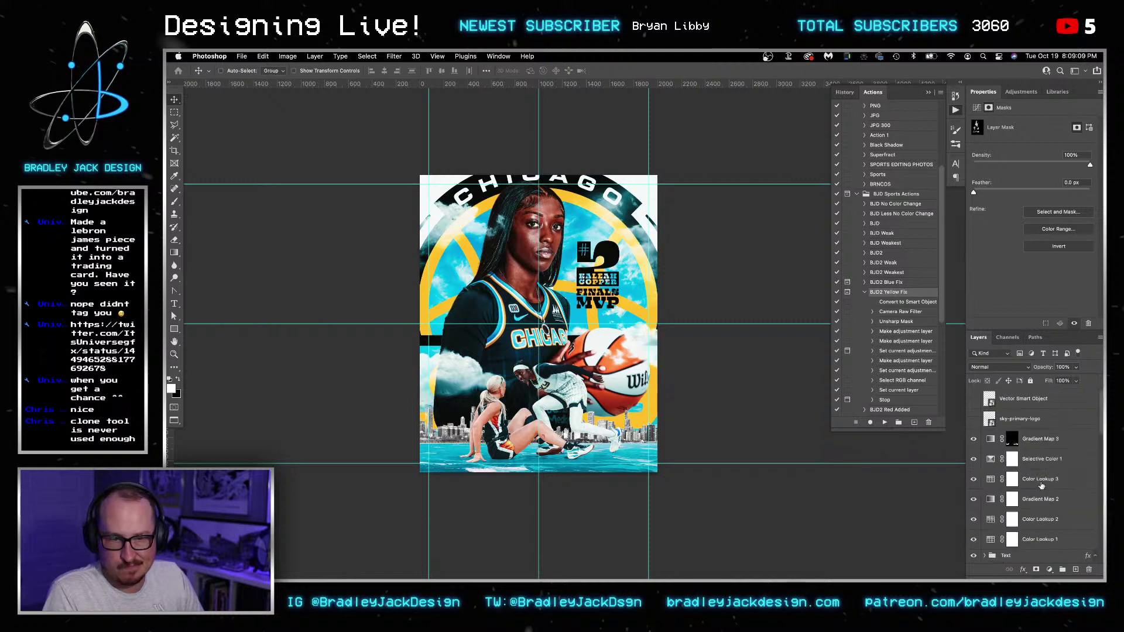
left_click(1039, 439)
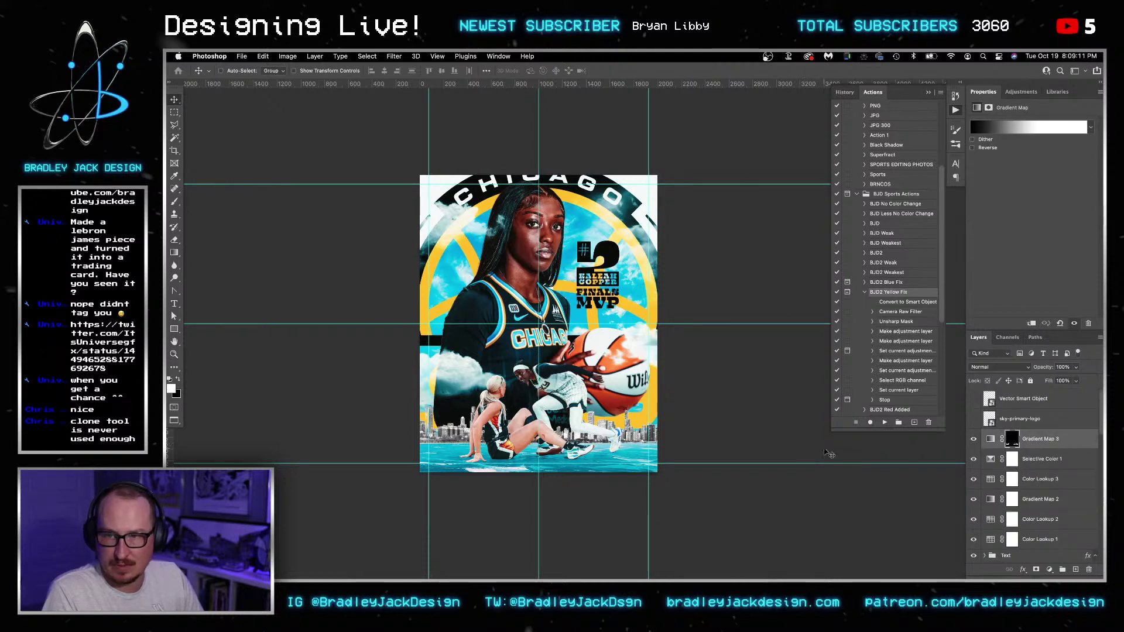
scroll(1077, 504, "down", 5)
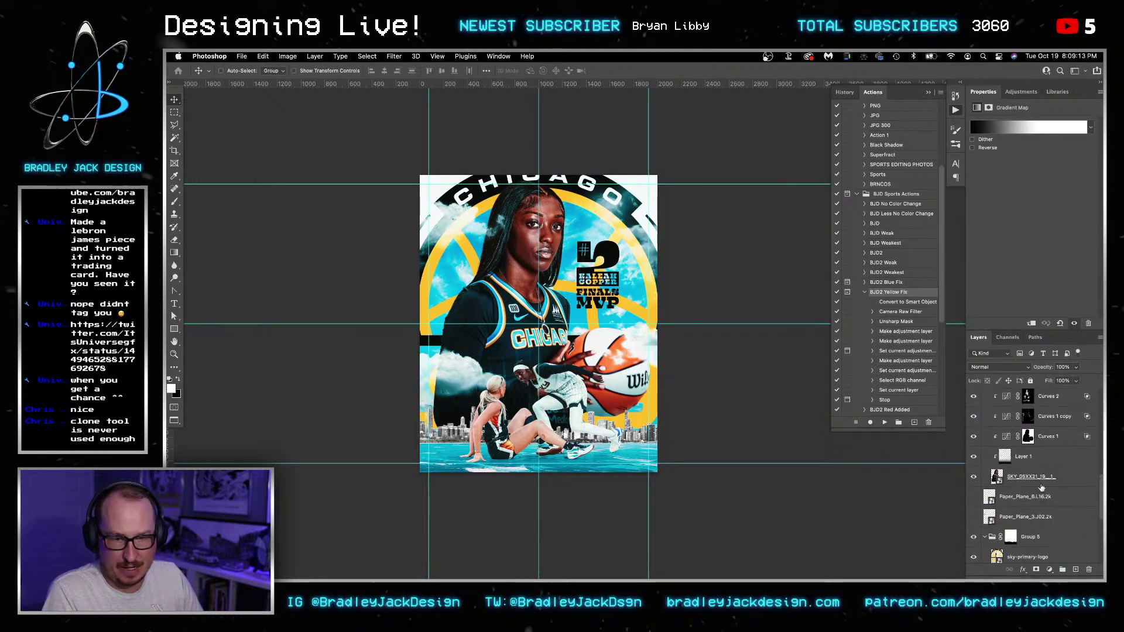
left_click(1039, 498)
mouse_move(535, 567)
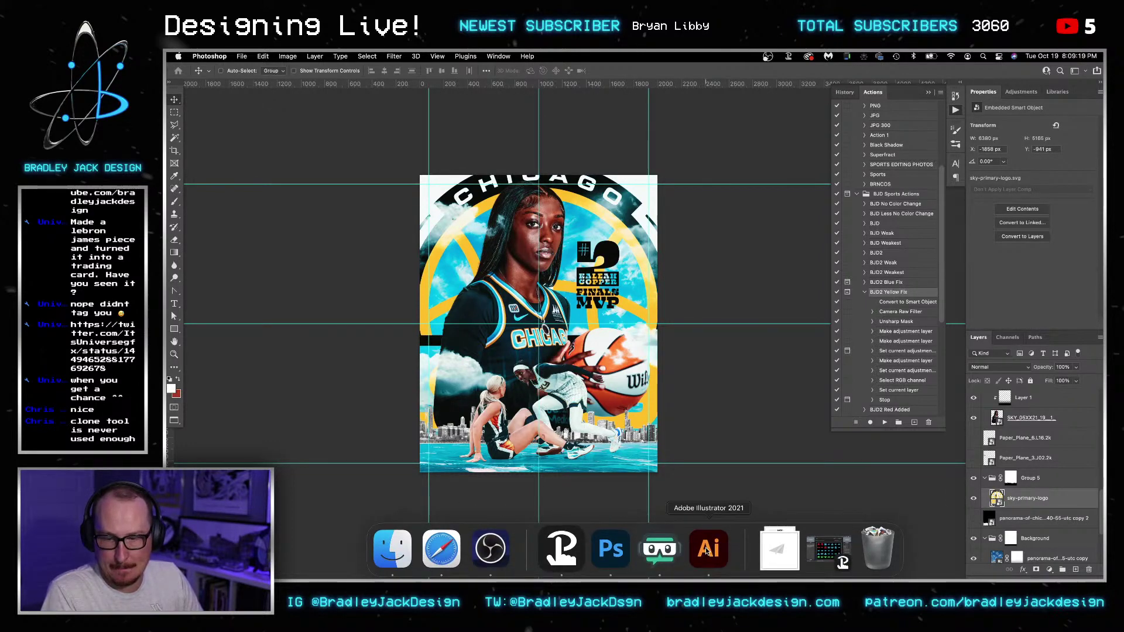
- Switch to Adobe Bridge and find and preview the light paper texture 21.jpg in the Paper folder of Stock Images
left_click(392, 548)
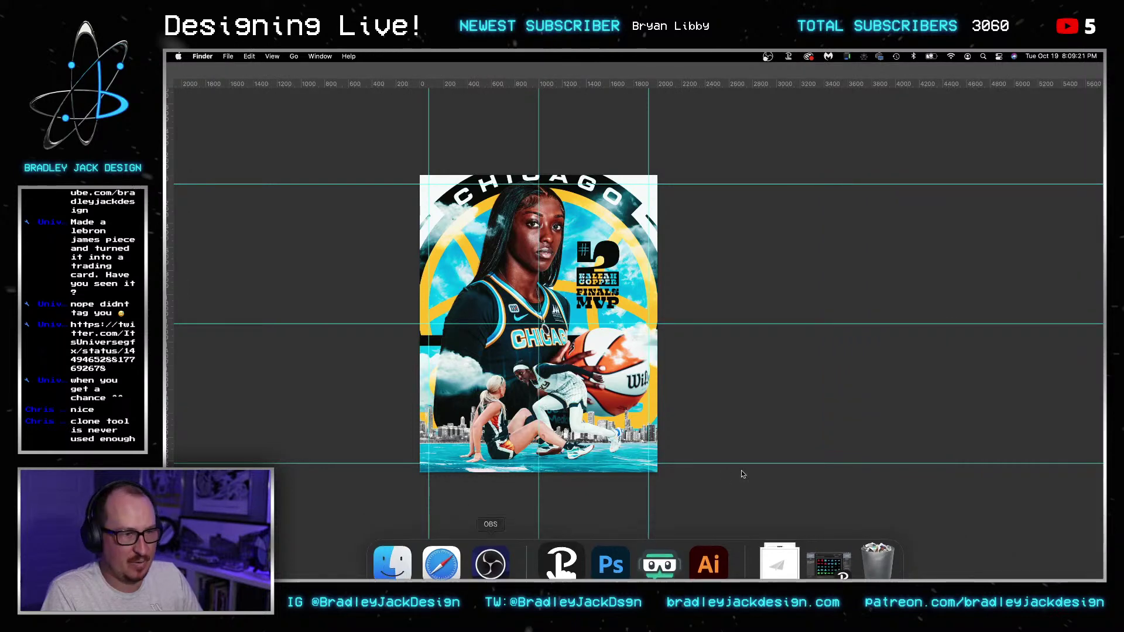
key("super+space")
type("bridg")
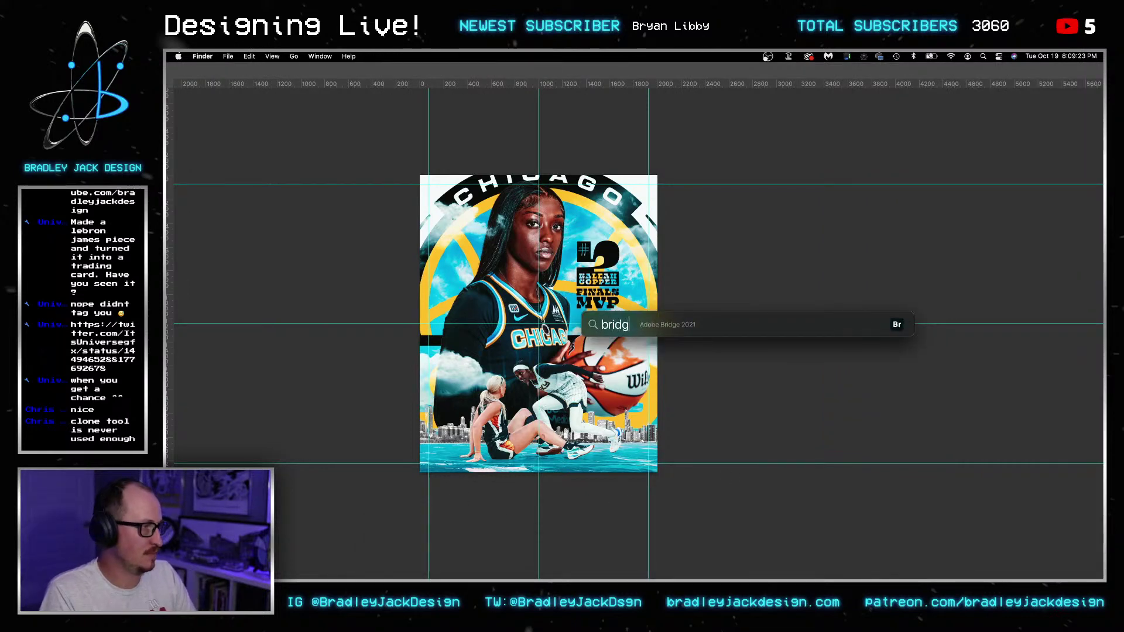
type("e")
key("Return")
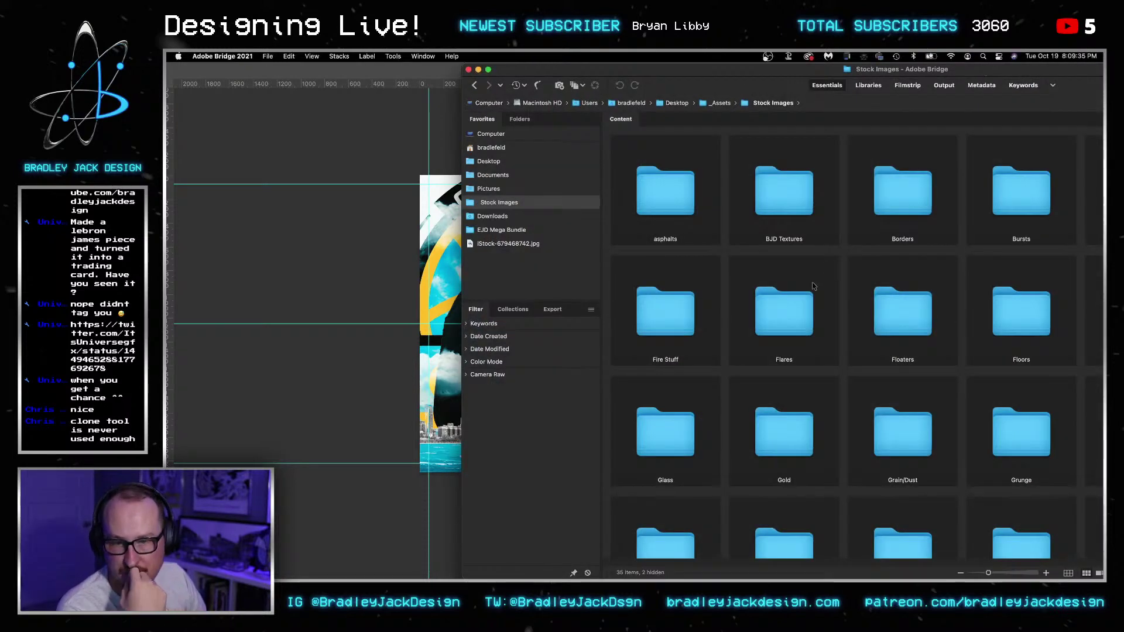
double_click(666, 374)
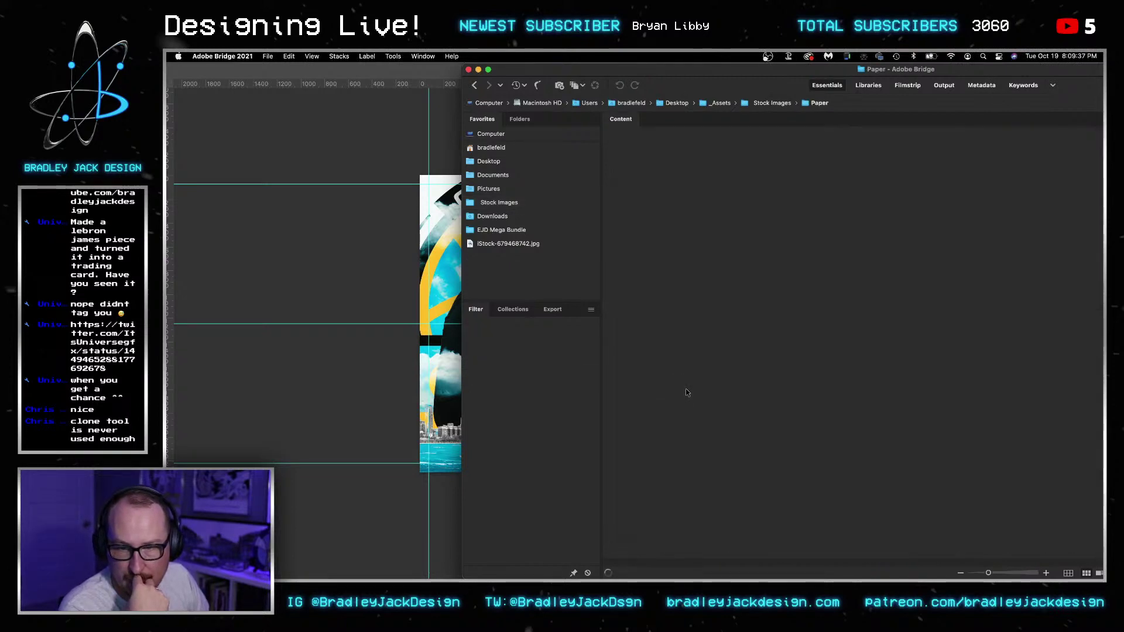
left_click(920, 303)
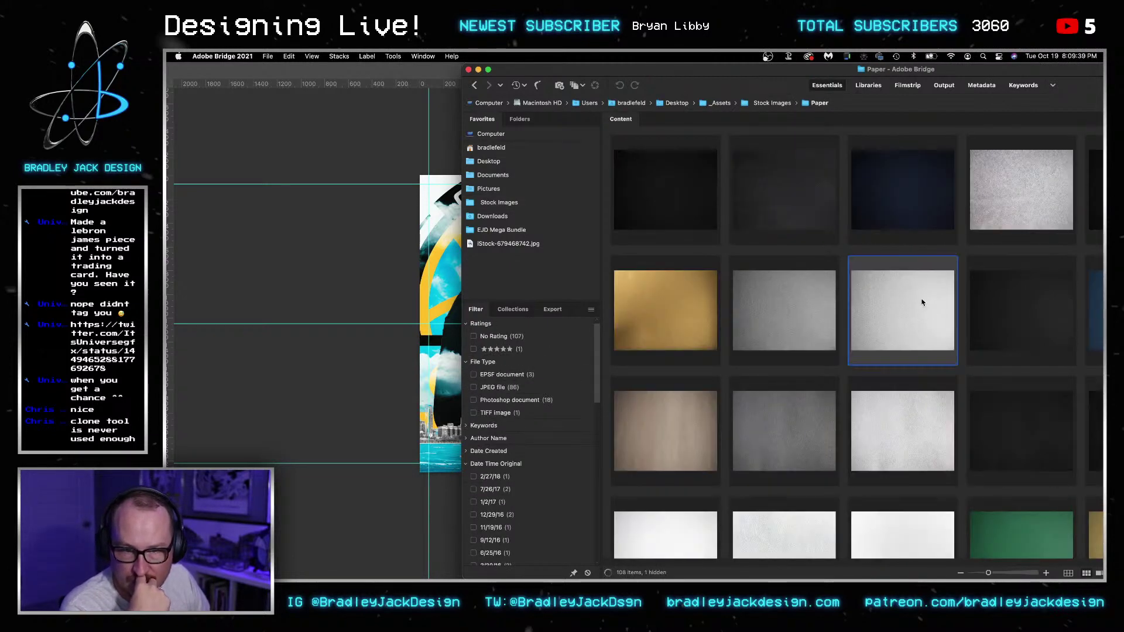
scroll(918, 296, "down", 4)
left_click(905, 330)
key("space")
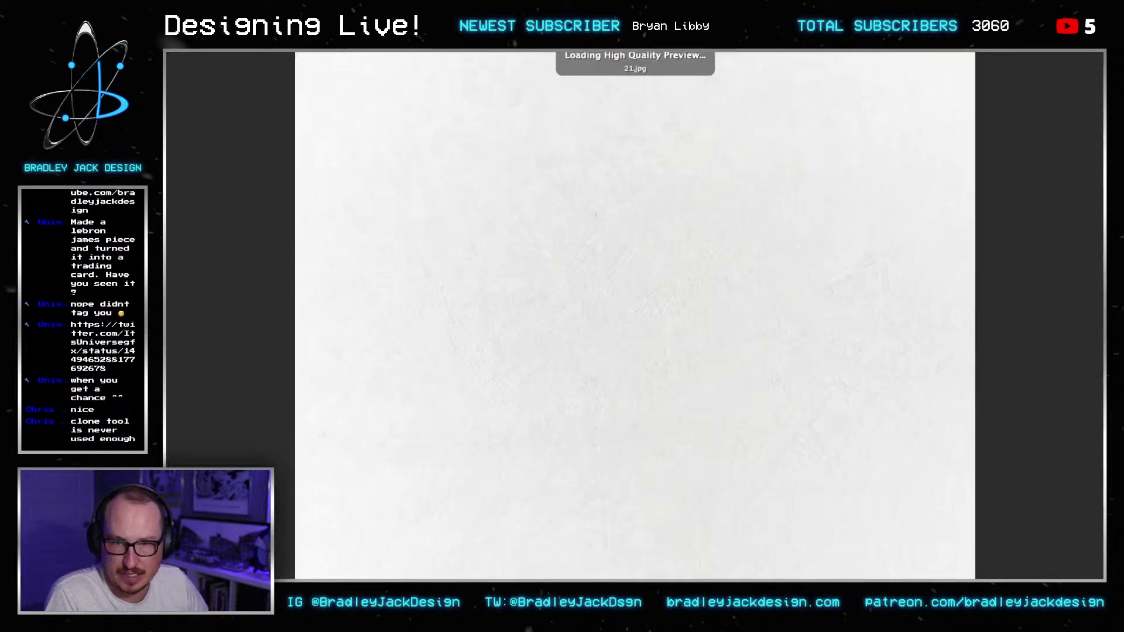
key("space")
- Place 21.jpg in the Photoshop poster, clipped to sky-primary-logo and set to Multiply
left_click_drag(909, 332, 335, 324)
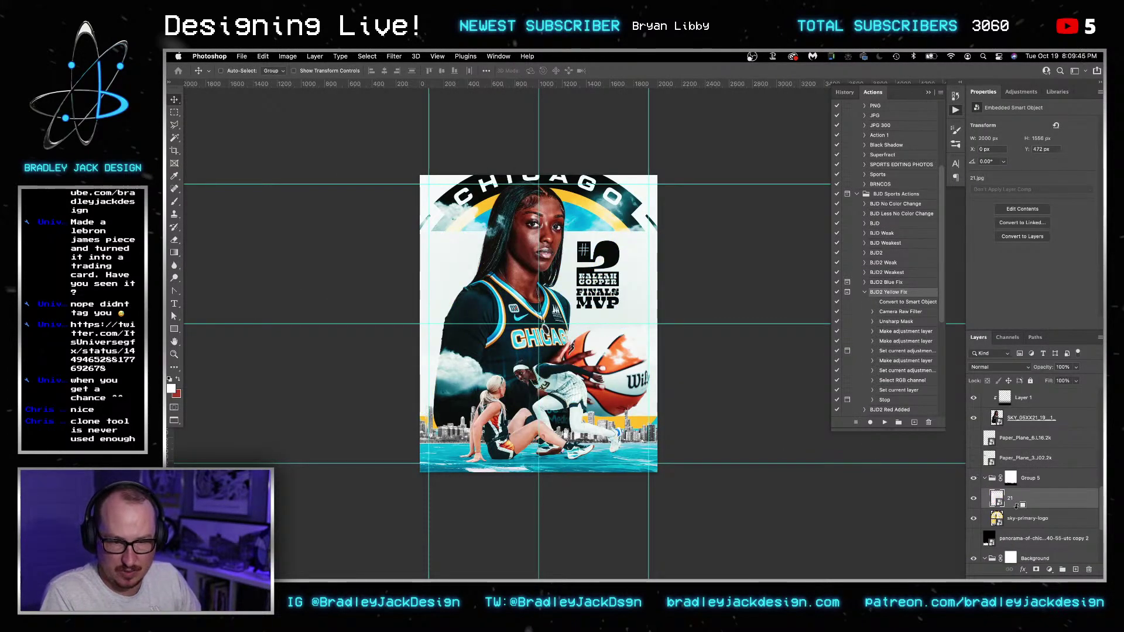
left_click(1020, 506, "alt")
key("alt+shift+m")
- Rotate the paper texture by -90° and scale it up to cover the whole poster
key("super+t")
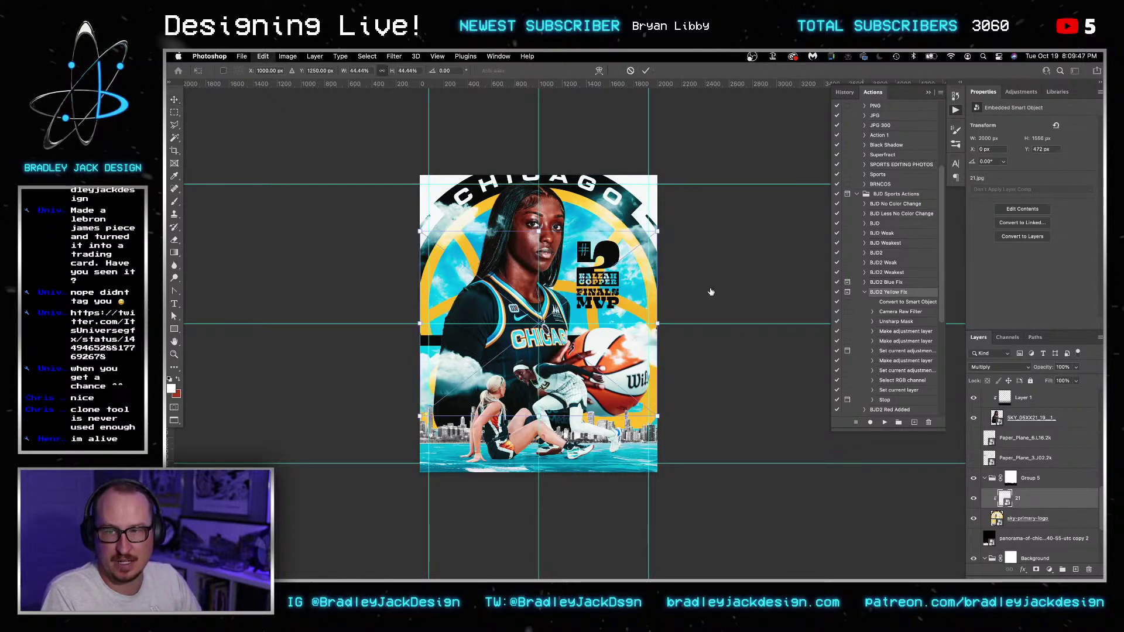
left_click_drag(691, 246, 413, 157)
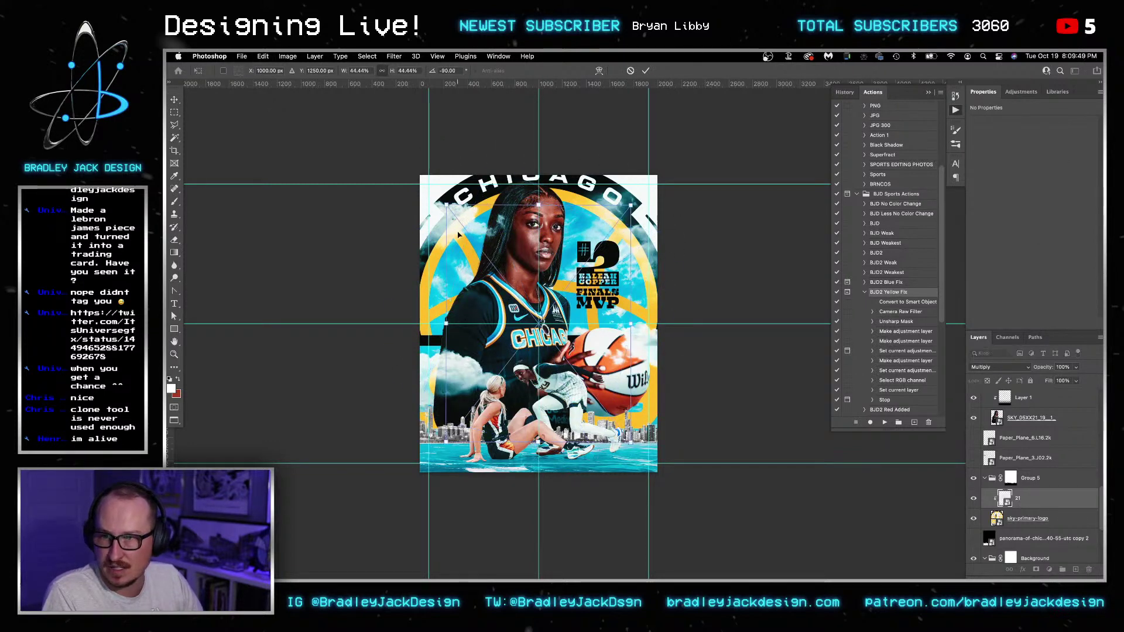
left_click_drag(445, 204, 563, 172)
key("Return")
- Compare the poster with and without the paper texture, then duplicate texture layer 21 and clip the copy above it in Group 5
key("z")
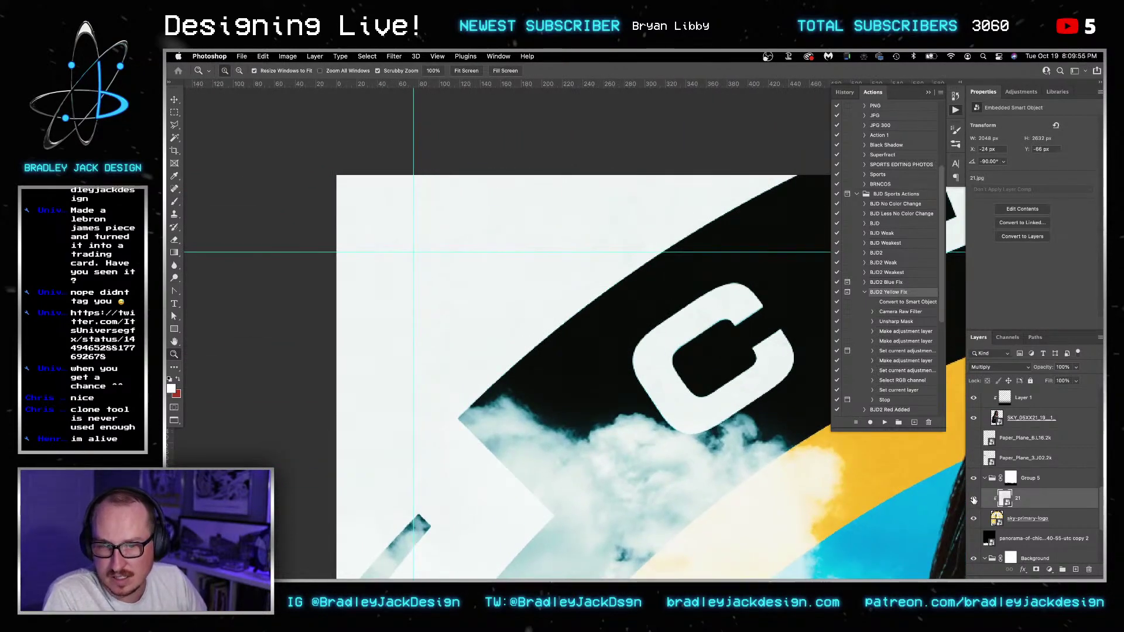
left_click(974, 499)
left_click(974, 499)
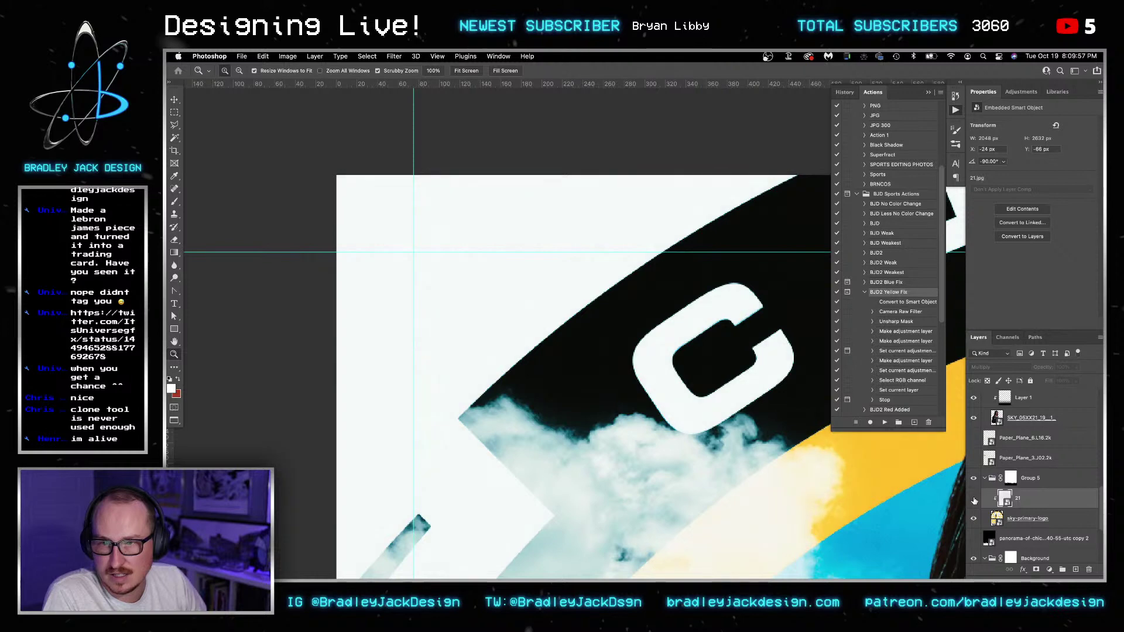
left_click(974, 501)
key("super+j")
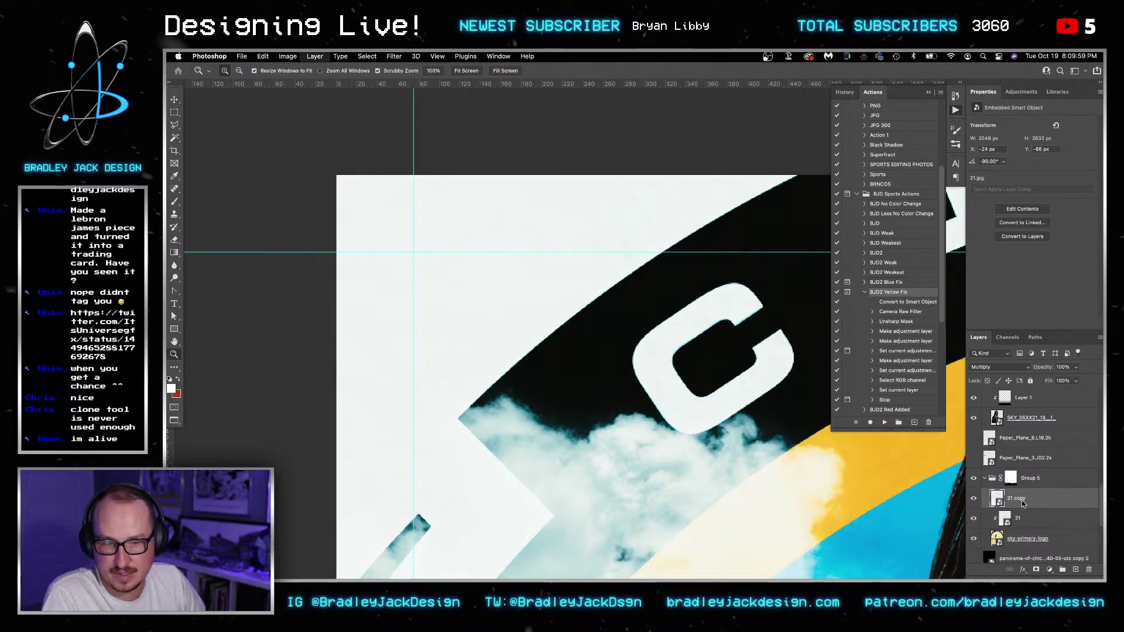
left_click(1022, 505, "alt")
scroll(805, 471, "down", 5)
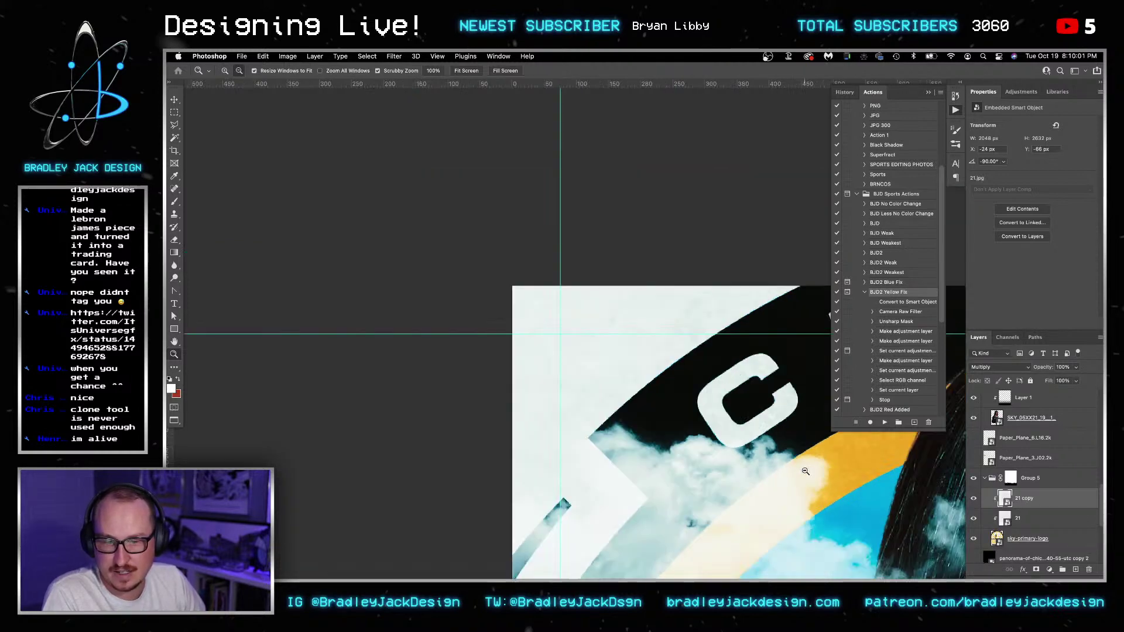
key("super+0")
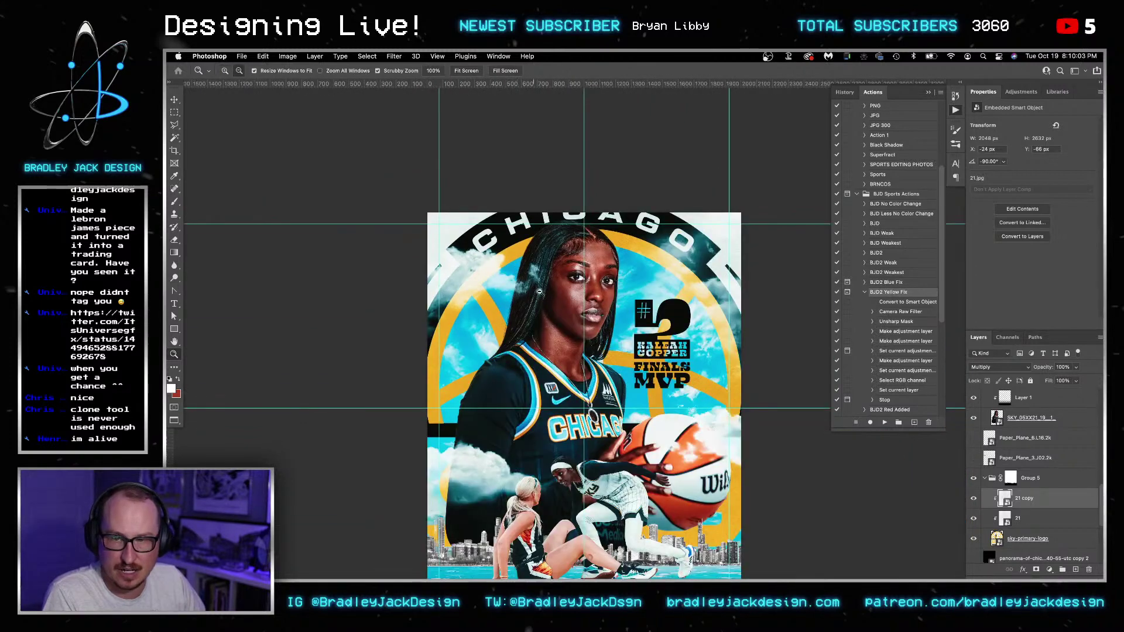
left_click(985, 478)
left_click_drag(702, 330, 729, 252)
- Move the upper-left cloud group, Group 4, down over the yellow ring and raise the lower-left cloud group, Group 3
scroll(1034, 455, "up", 5)
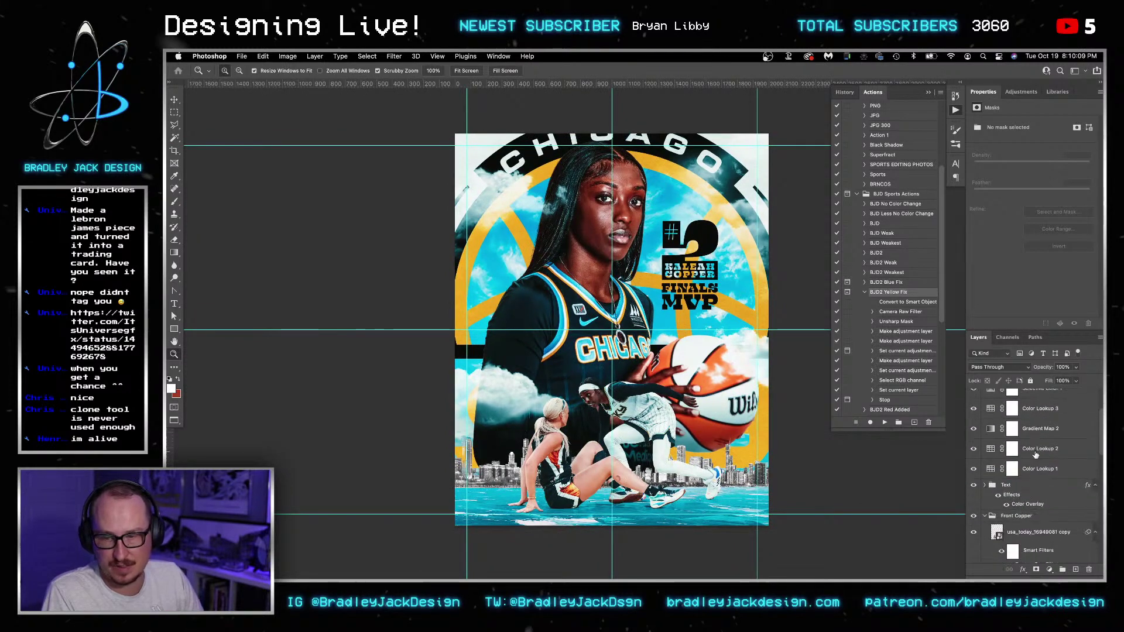
right_click(496, 385)
left_click(497, 388)
key("v")
right_click(498, 391)
left_click(501, 383)
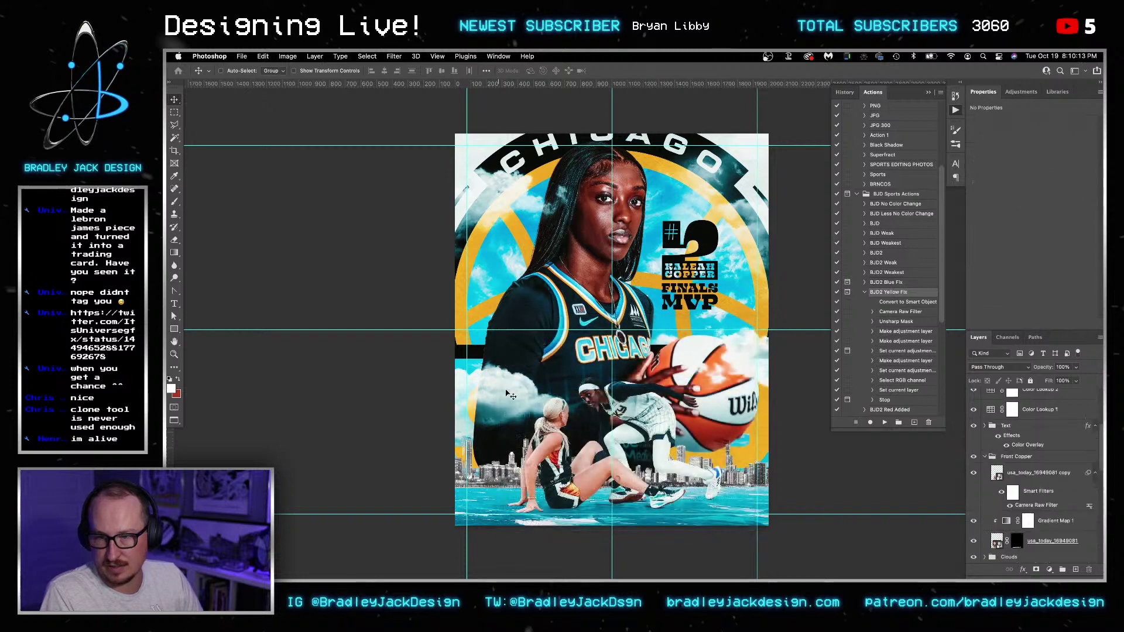
right_click(490, 197)
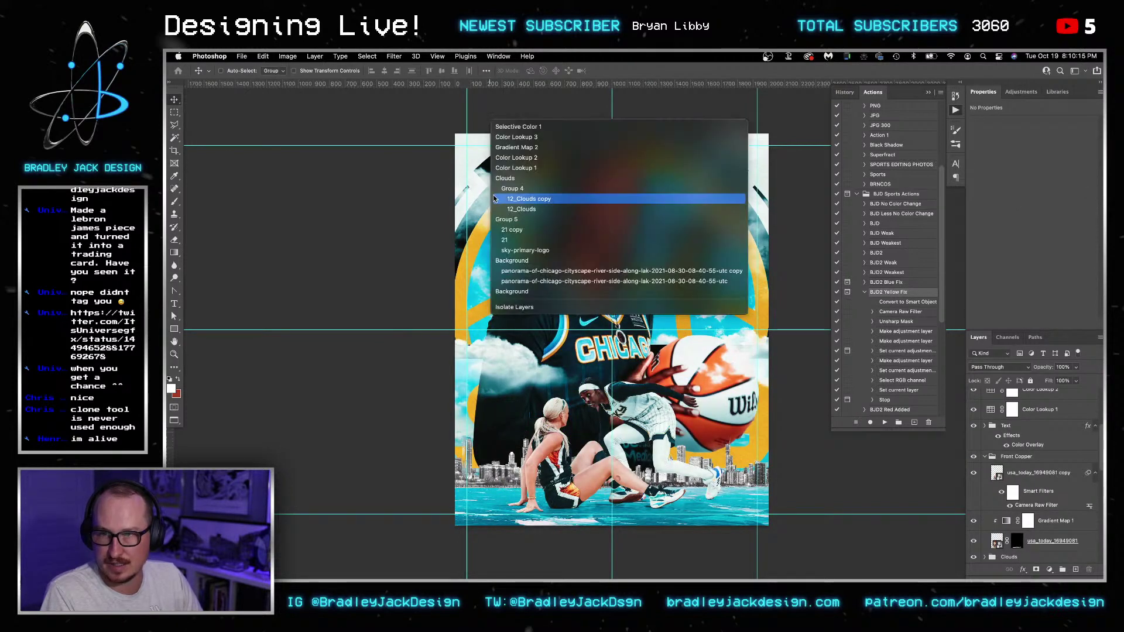
left_click(493, 199)
left_click_drag(493, 199, 494, 238)
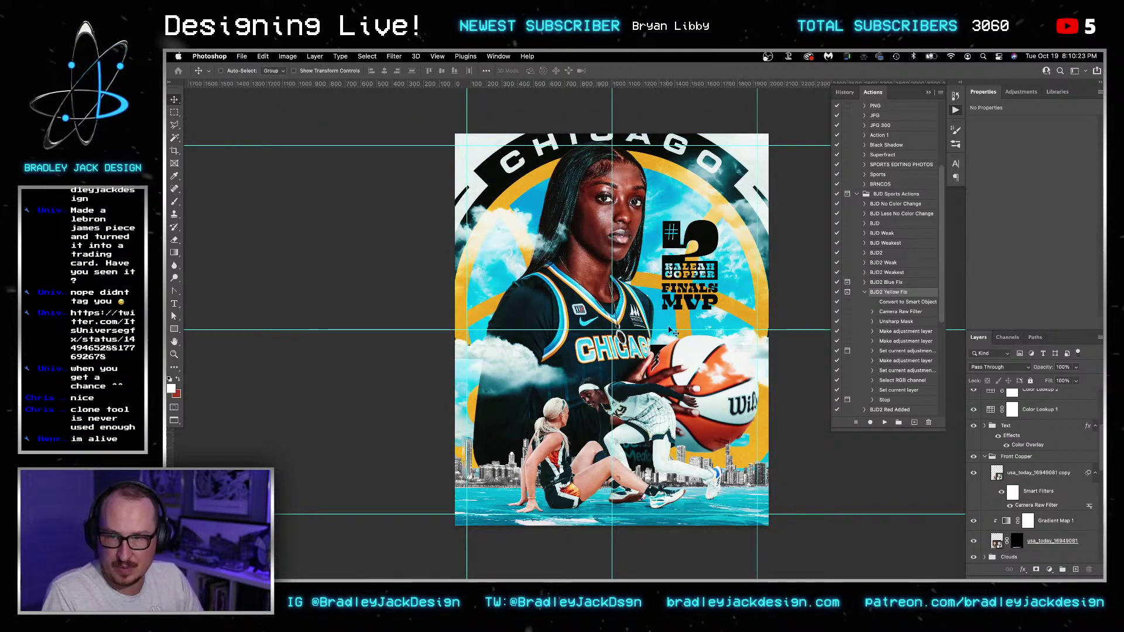
- Duplicate the lower-left cloud group, Group 3, to below the FINALS MVP text and scale the copy down
right_click(488, 363)
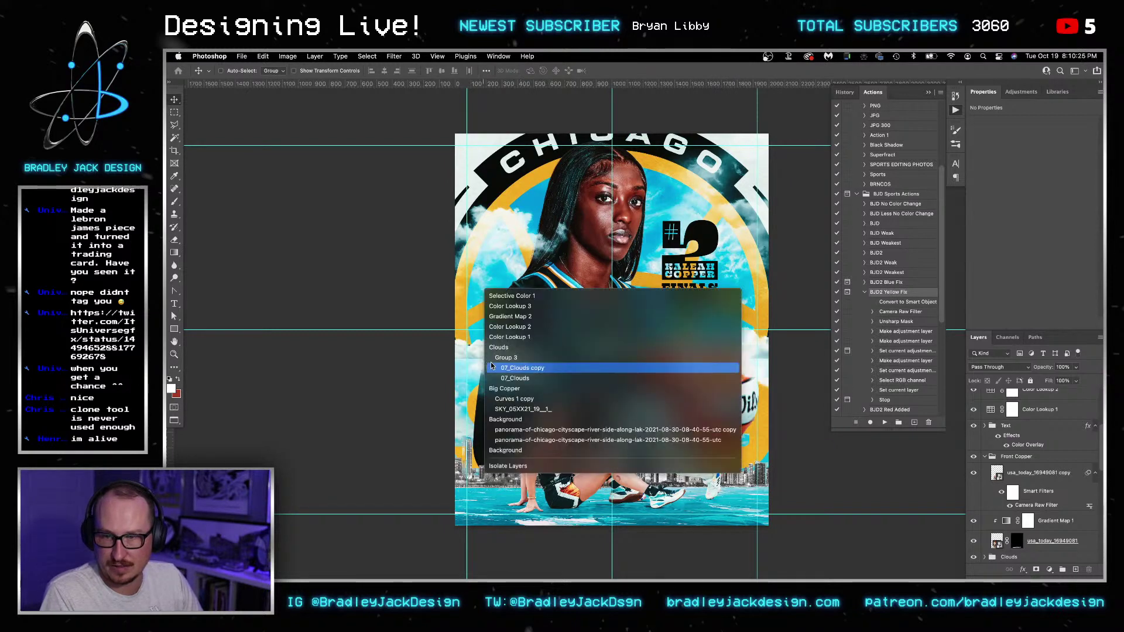
left_click(493, 360)
left_click_drag(498, 363, 667, 316)
key("super+t")
left_click_drag(732, 273, 677, 283)
key("Return")
- Flip the copied cloud group horizontally with a width of -100% and move it up toward the FINALS MVP text
key("super+t")
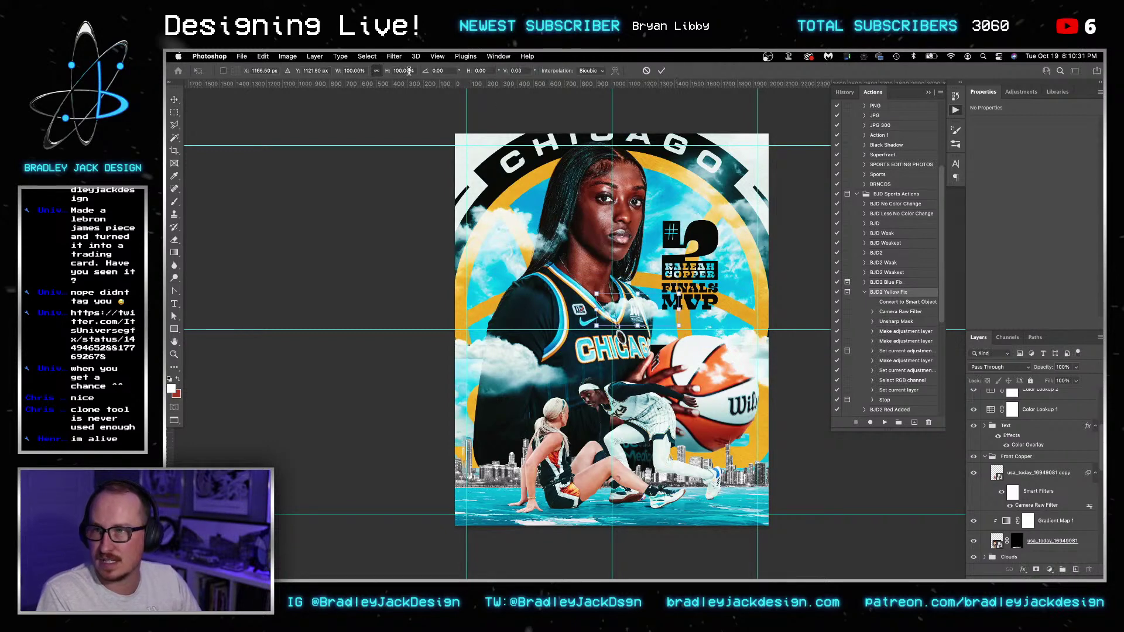
left_click(380, 72)
left_click(354, 71)
key("Left")
type("-")
key("Return")
left_click_drag(636, 313, 634, 284)
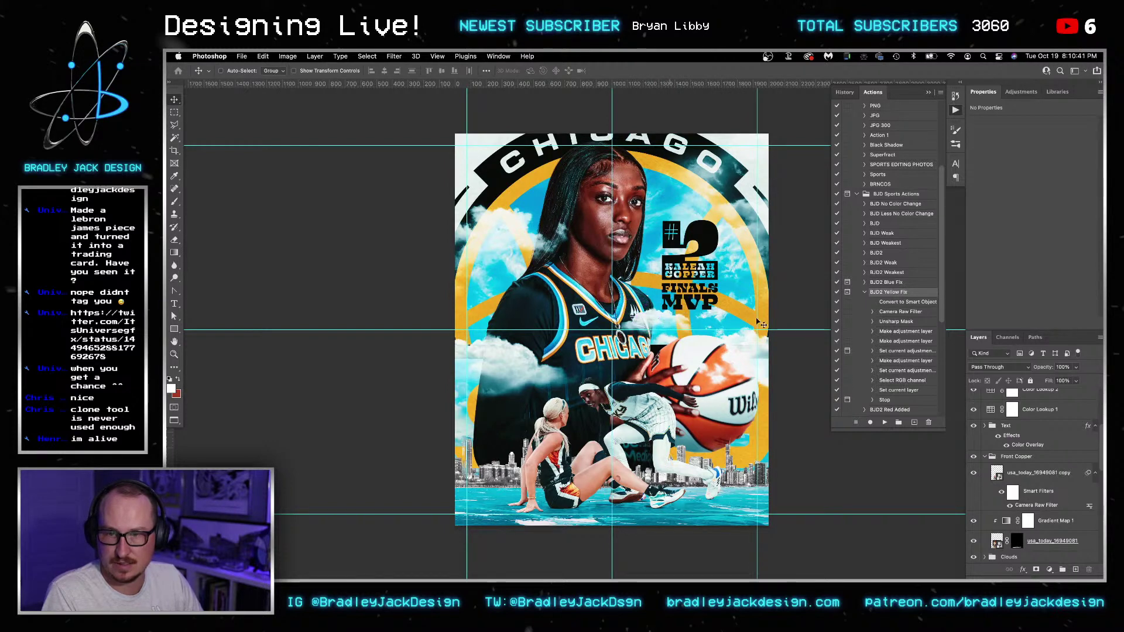
- Select the Text group with the number 2 and FINALS MVP lettering and move it slightly down the poster
right_click(700, 267)
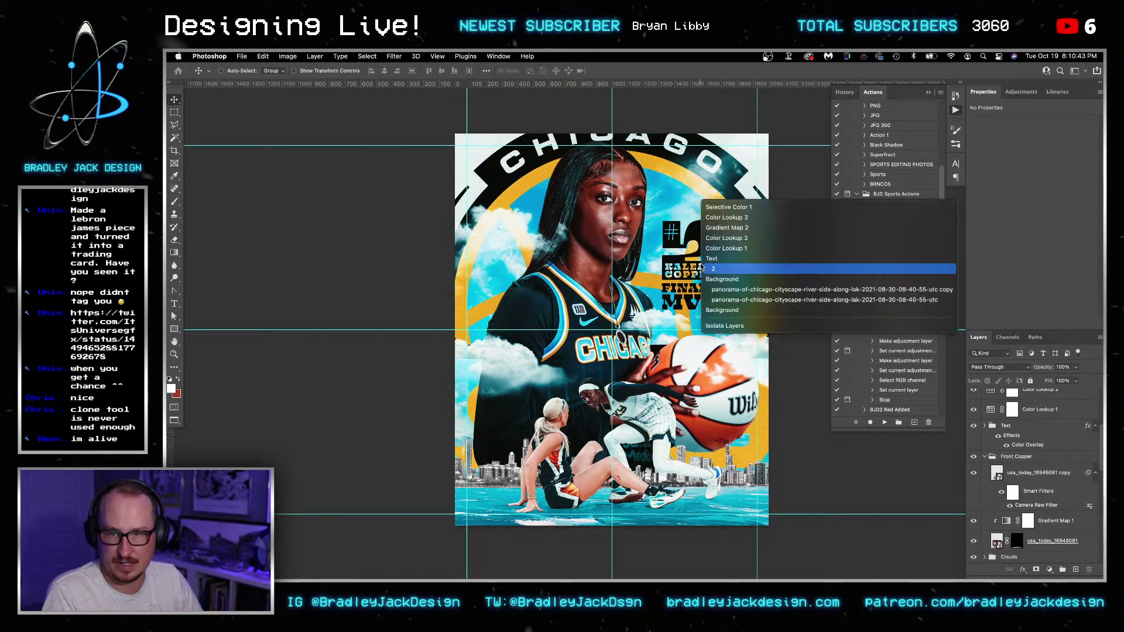
left_click(705, 268)
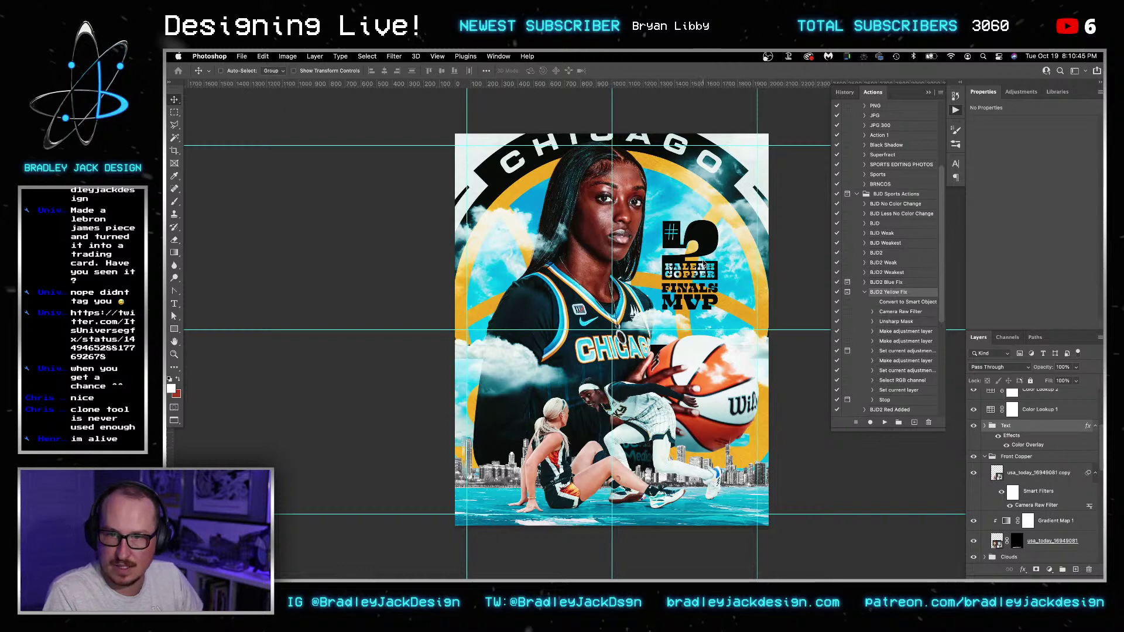
left_click_drag(703, 263, 709, 268)
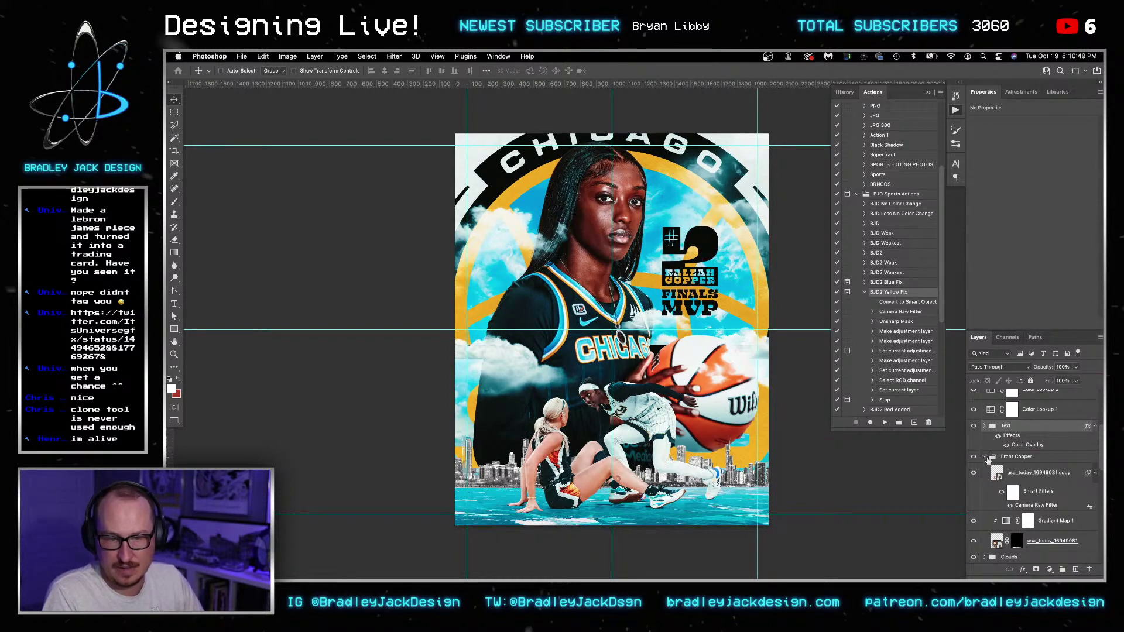
- Collapse the Front Copper group, place the Text group below the Clouds group and nudge the lettering's vertical position
left_click(988, 460)
left_click(985, 457)
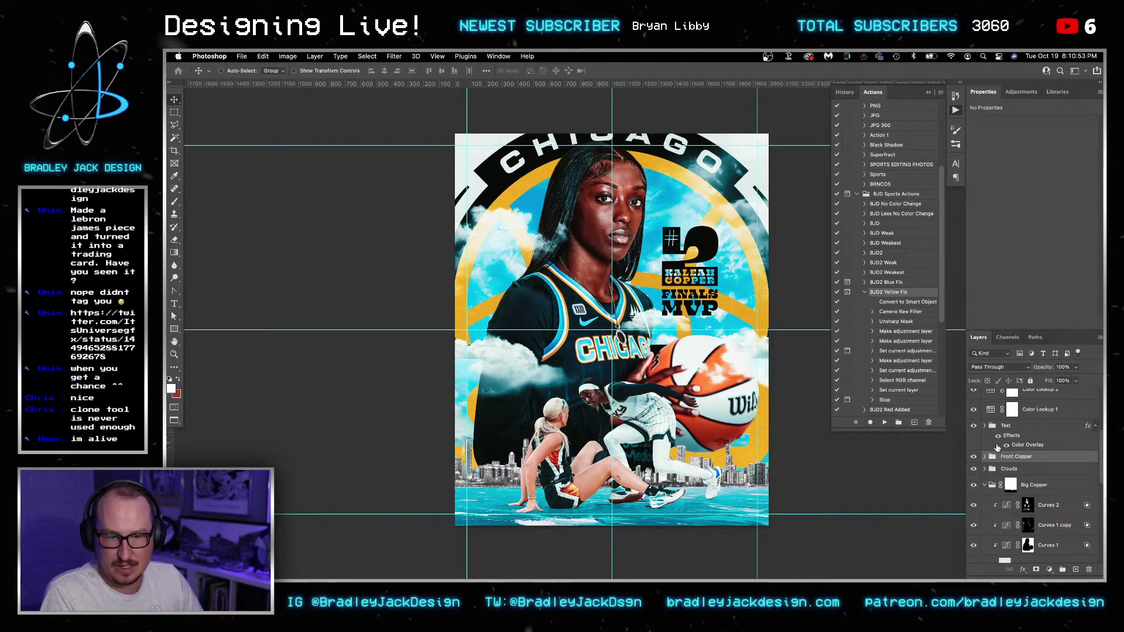
left_click_drag(1009, 431, 1009, 475)
key("shift+Up")
key("shift+Up")
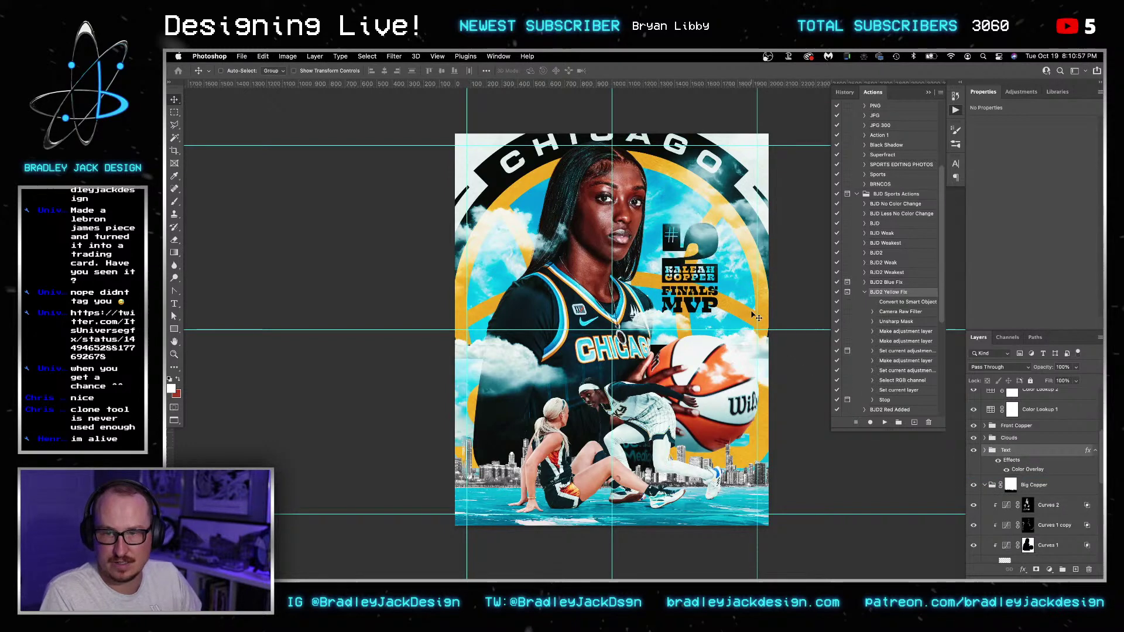
key("shift+Down")
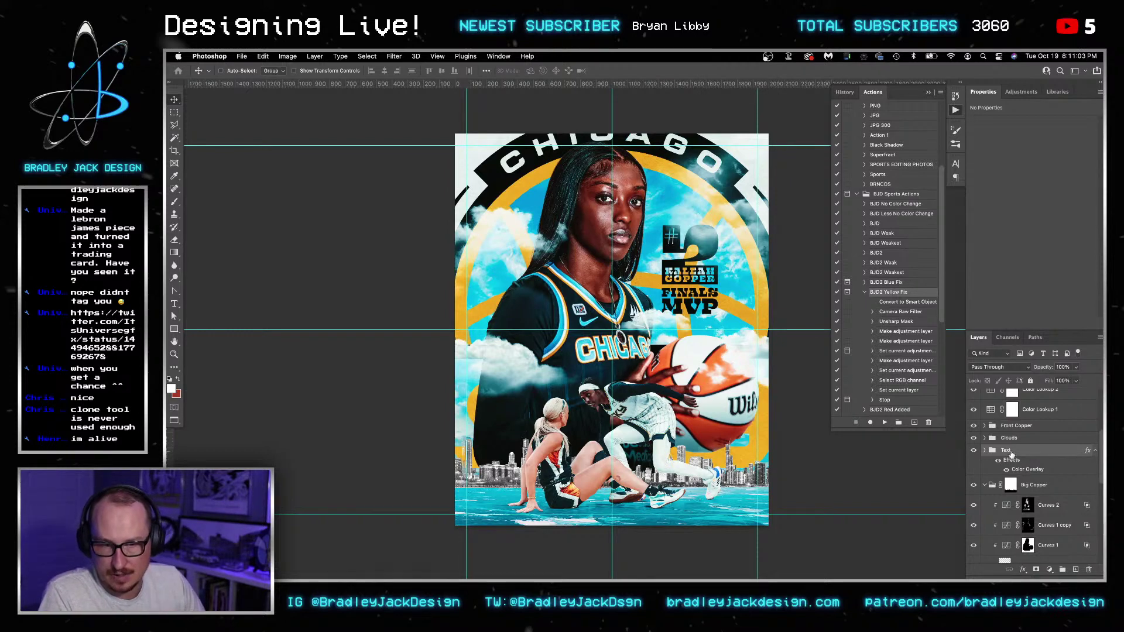
- Mask the Clouds group with the inverted outline of the number 2 text so the clouds are hidden over it
left_click(984, 449)
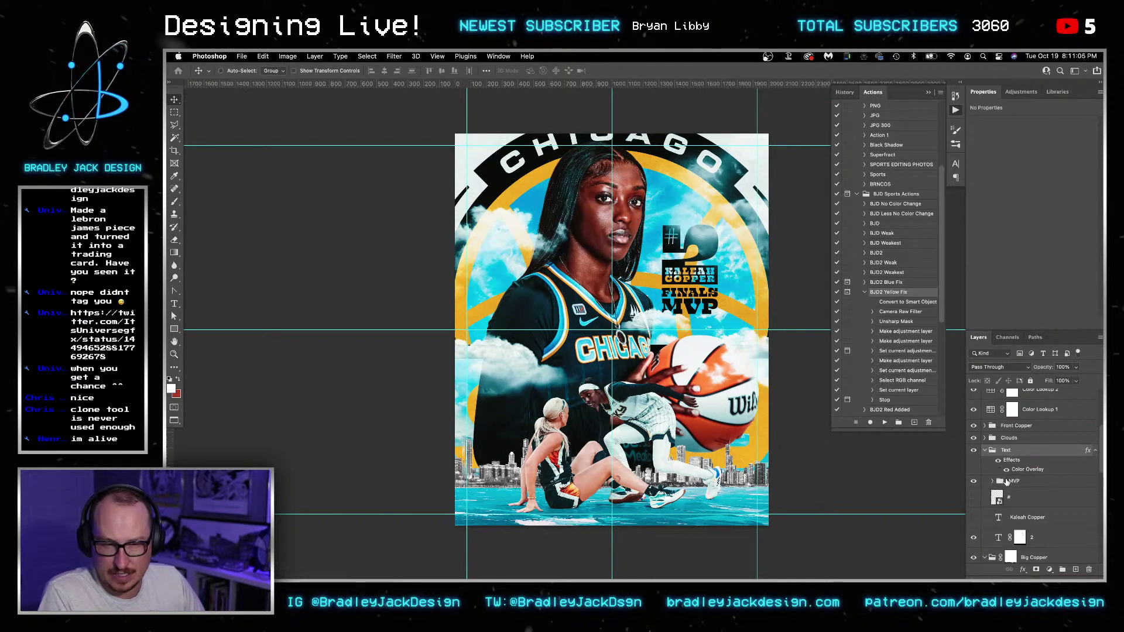
left_click(999, 538, "super")
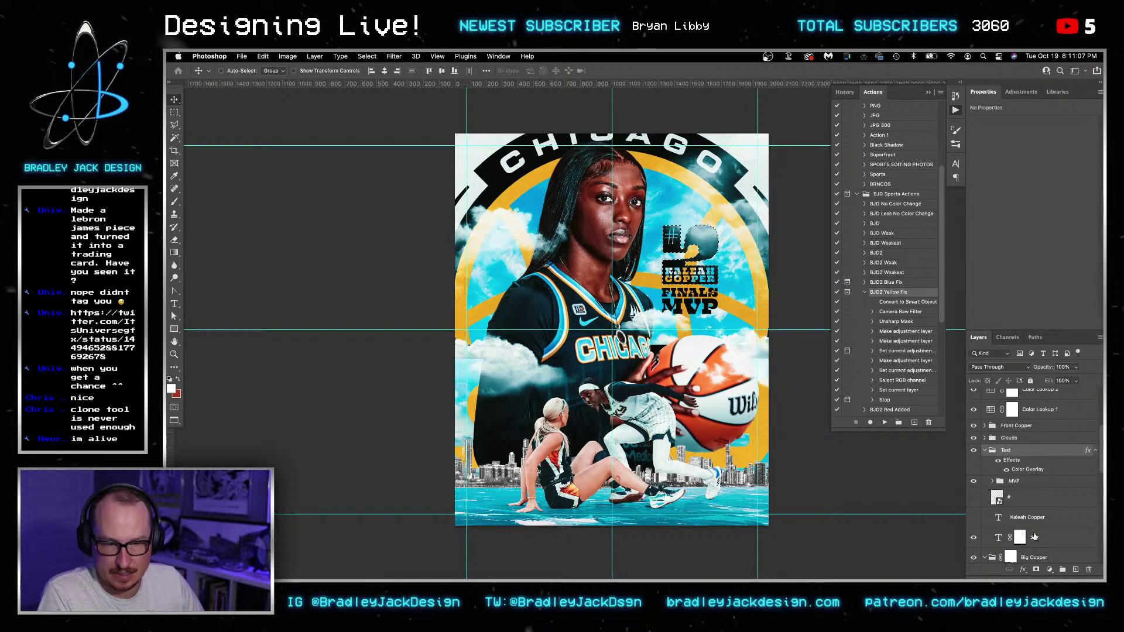
left_click(1010, 439)
left_click(1036, 569, "alt")
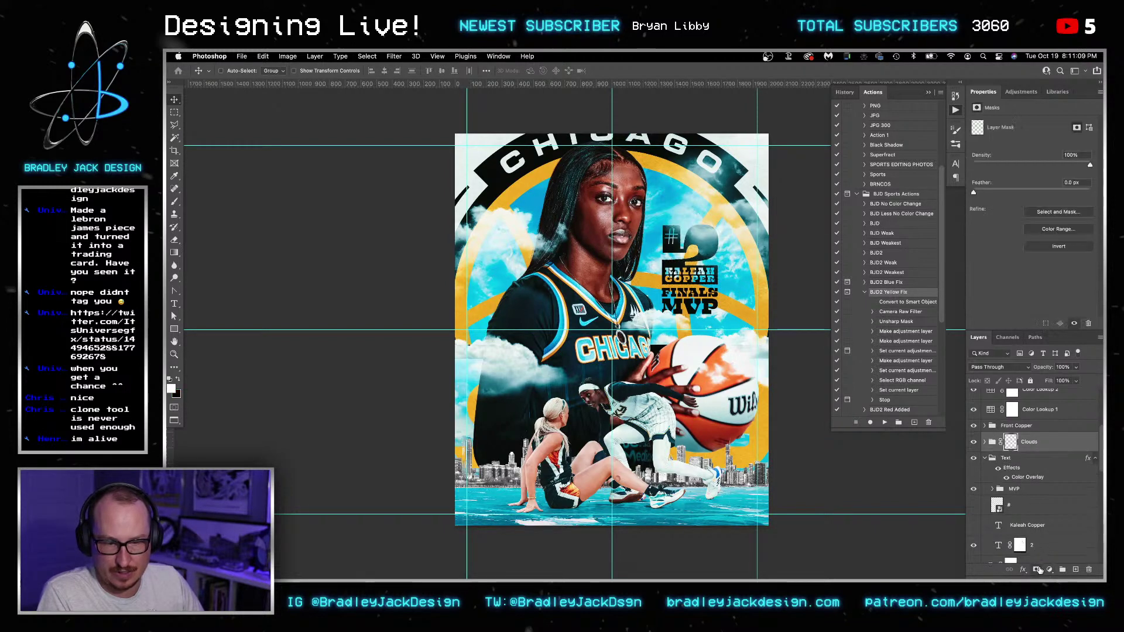
- Paint white on the Clouds mask with an enlarged soft brush to bring faint cloud back over the number 2
key("z")
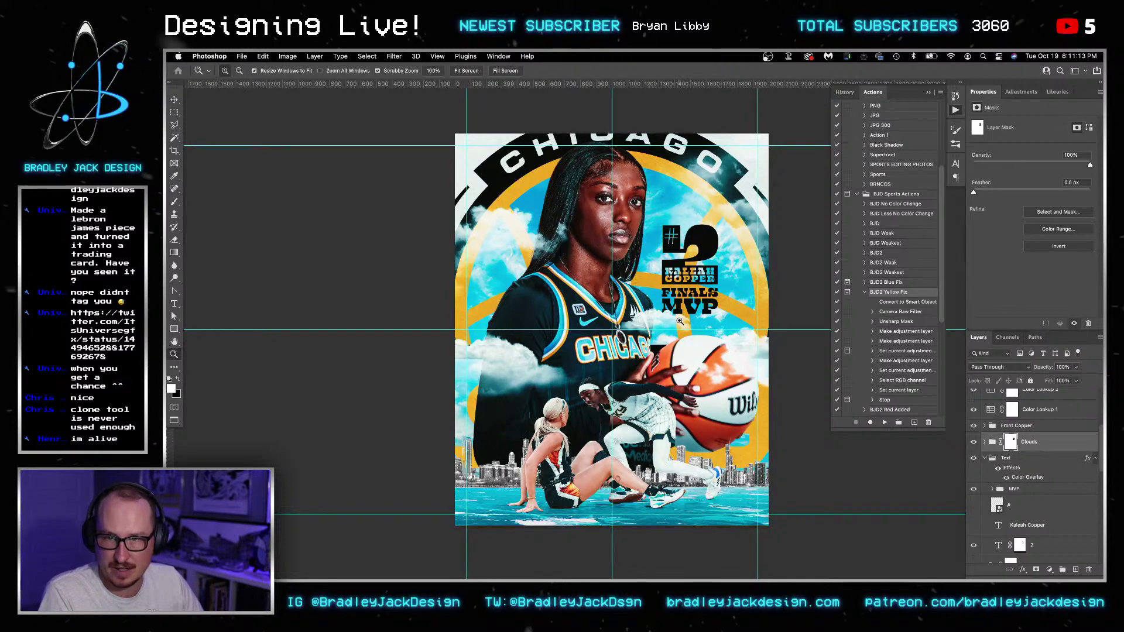
key("b")
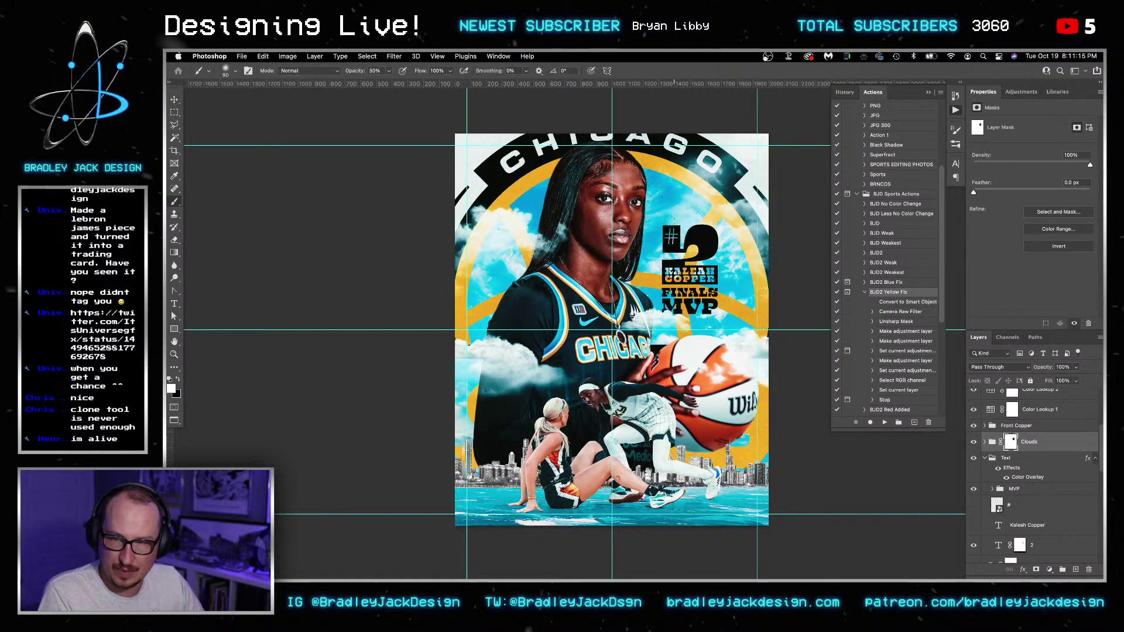
key("bracketright")
key("bracketright")
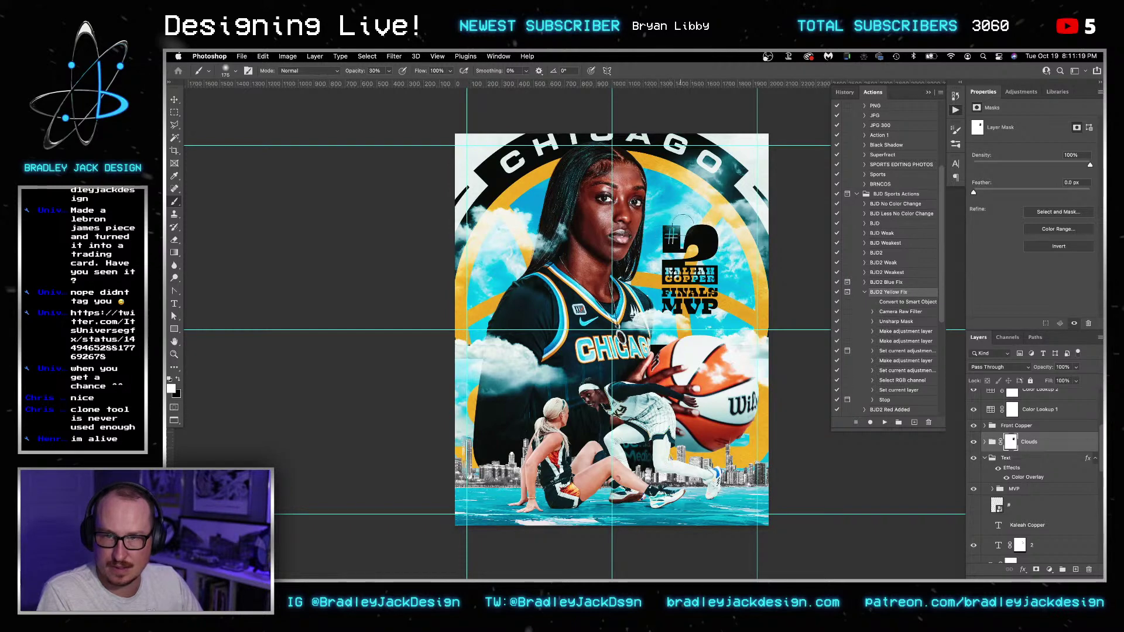
key("bracketright")
key("bracketright")
key("bracketright")
mouse_move(705, 229)
left_mouse_down()
mouse_move(707, 241)
mouse_move(715, 235)
mouse_move(694, 241)
mouse_move(710, 253)
left_mouse_up()
key("v")
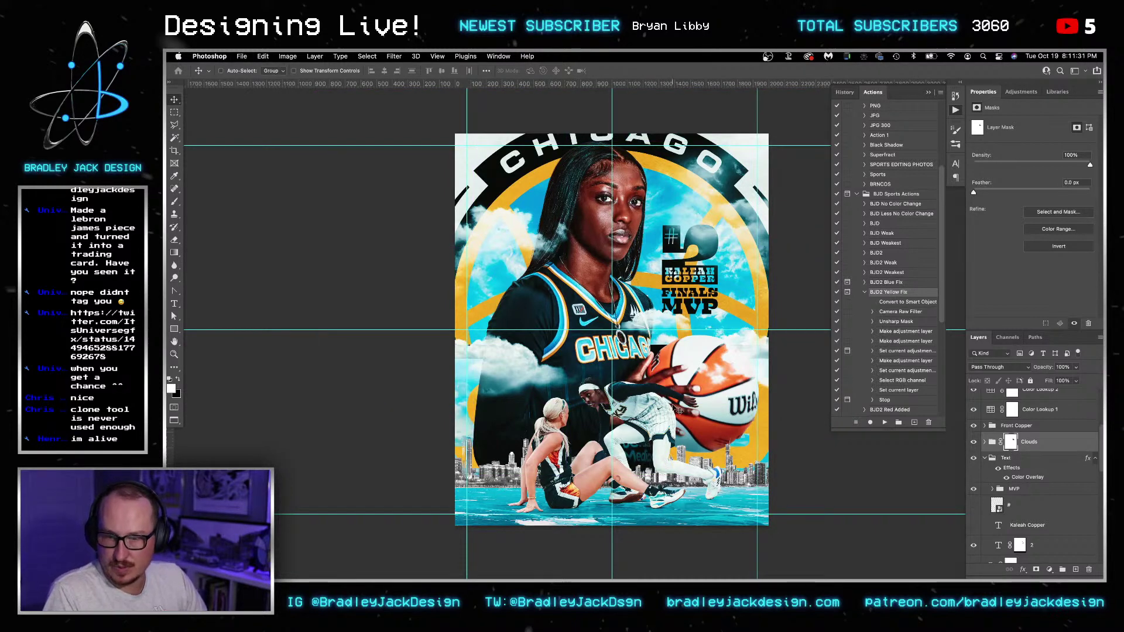
- Stamp all visible layers into a new layer above Gradient Map 3 and convert it to a smart object
scroll(1030, 468, "up", 4)
left_click(1031, 438)
key("super+alt+shift+n")
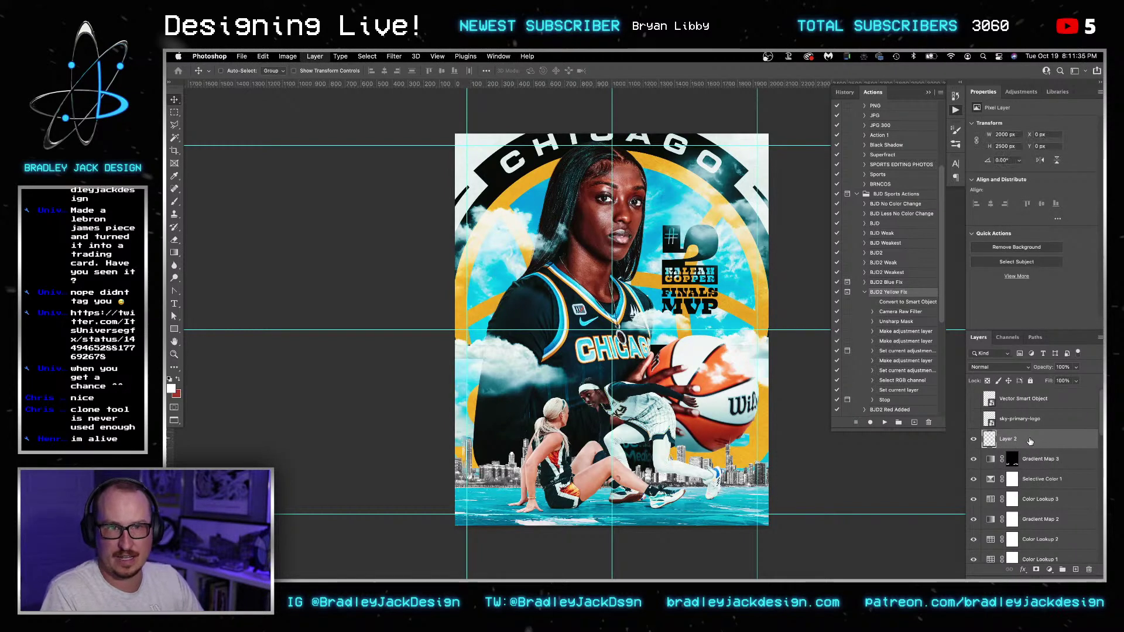
right_click(1025, 439)
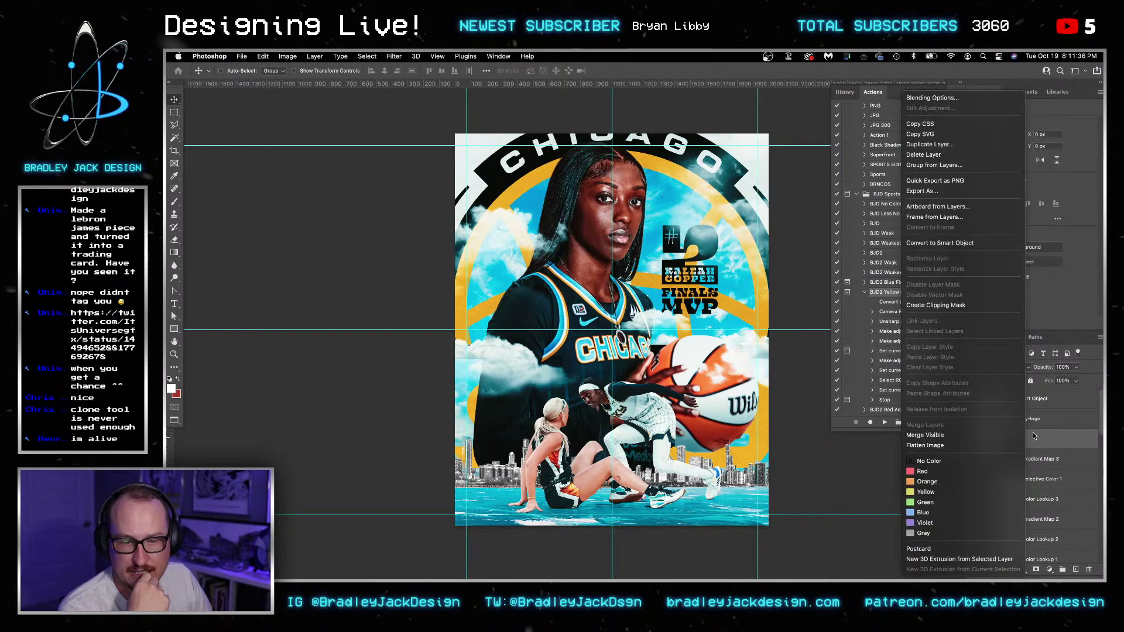
left_click(976, 242)
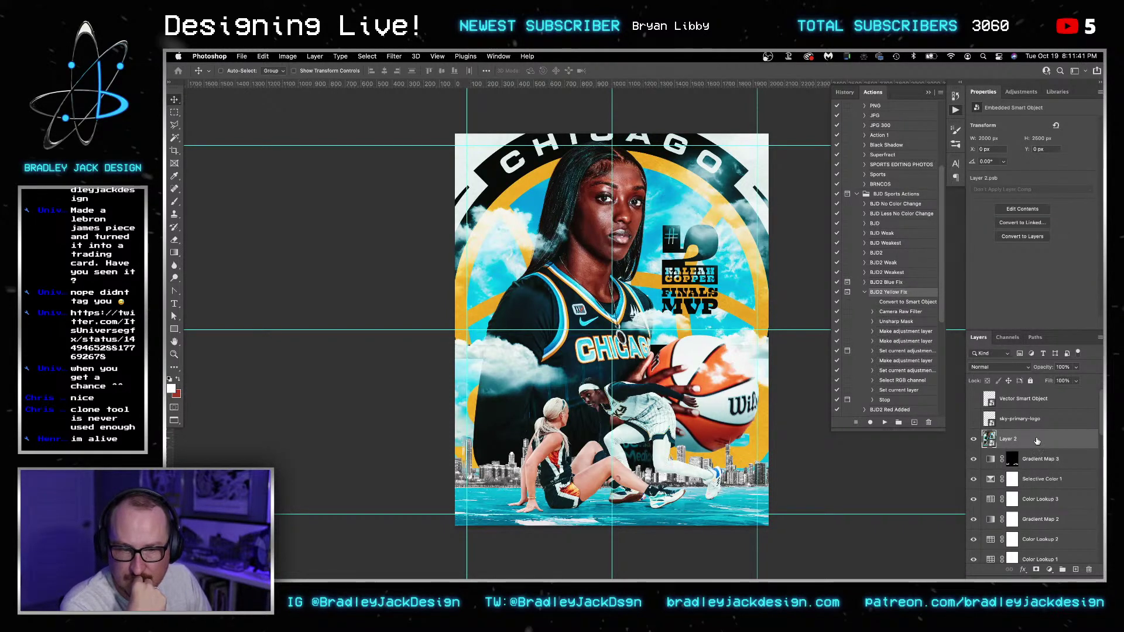
- Start a Camera Raw filter on Layer 2 with Contrast +10, Highlights -10, Shadows +10, Whites +10 and Blacks -10
left_click(403, 56)
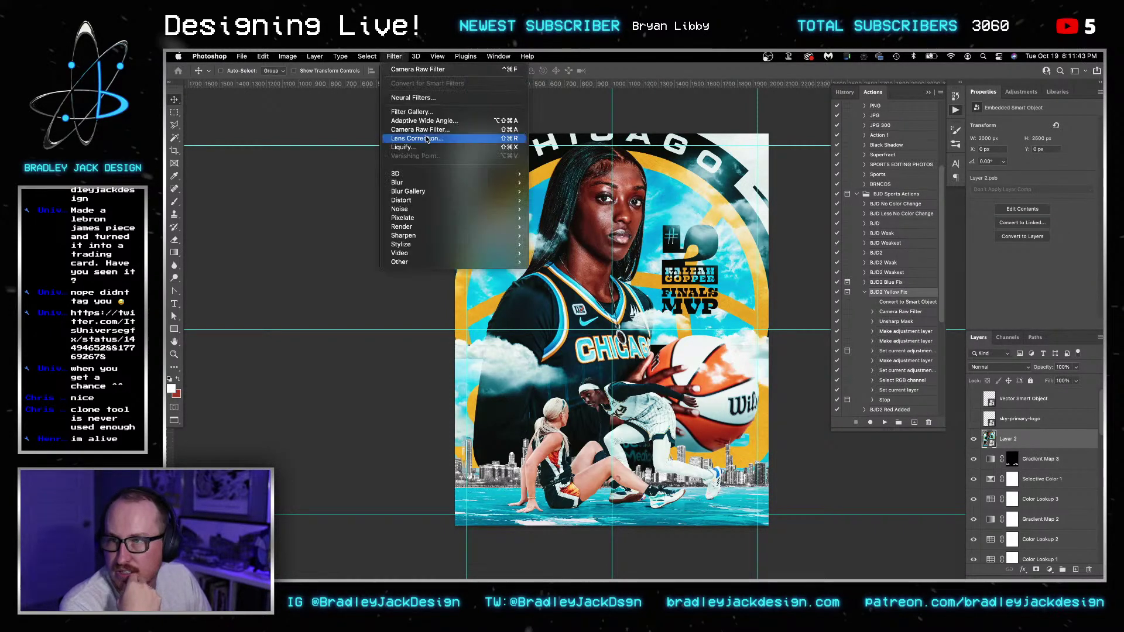
left_click(428, 130)
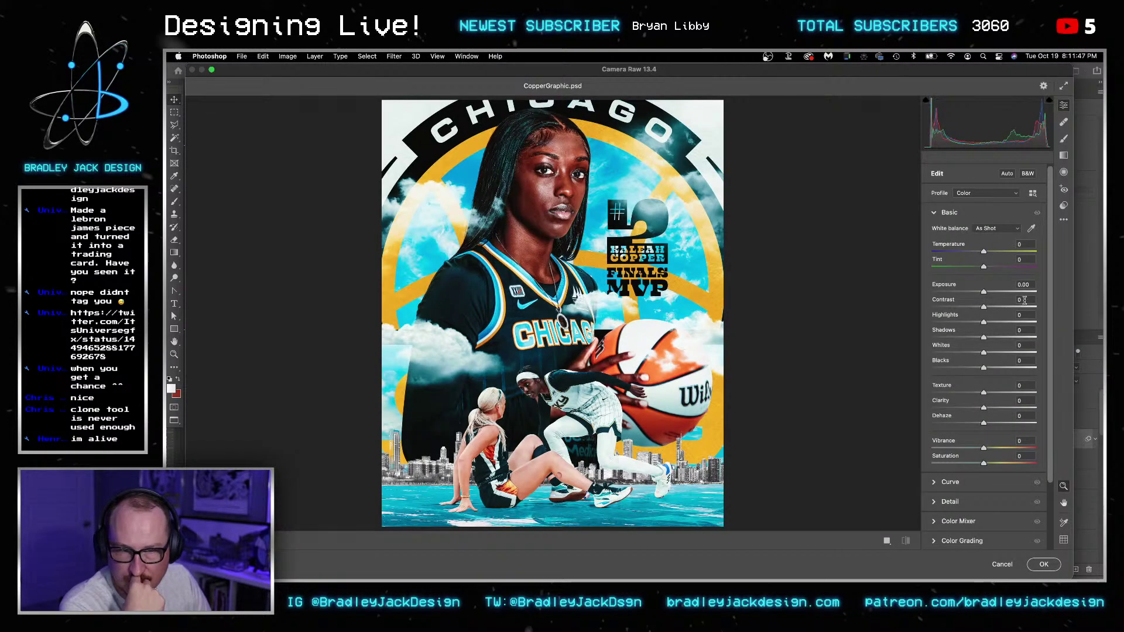
left_click(1023, 301)
type("10")
key("Tab")
type("-10")
key("Tab")
type("0110")
key("Tab")
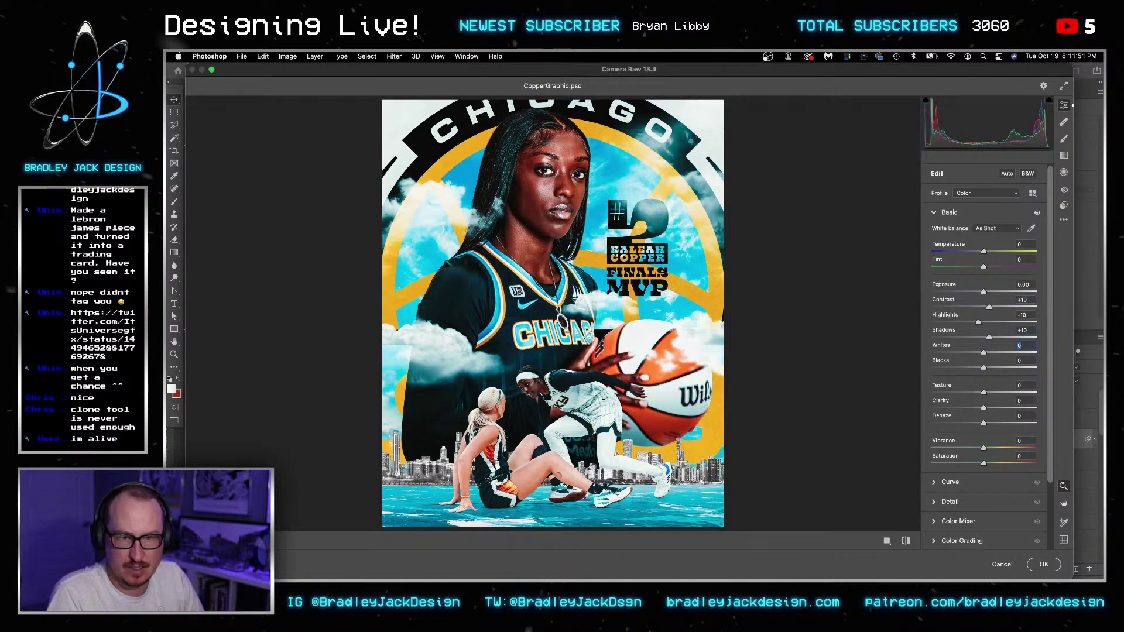
type("-10")
key("Tab")
- Set Texture to +10, Clarity to +5, Dehaze to -10 and Vibrance to +30 in the Camera Raw filter
type("25")
key("Tab")
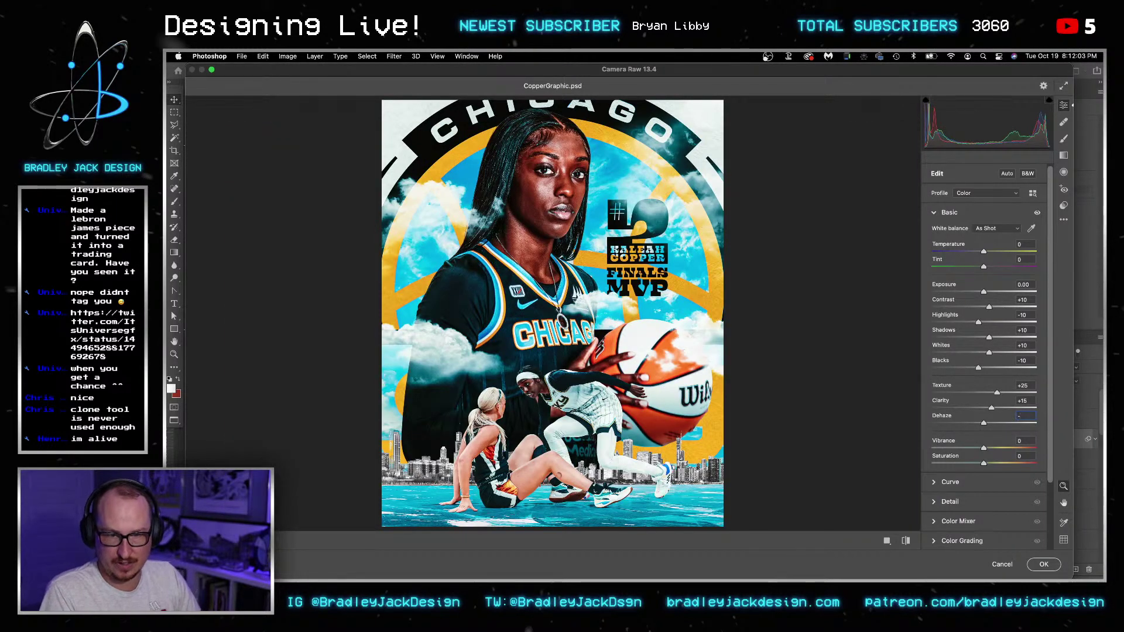
key("shift+Tab")
key("shift+Tab")
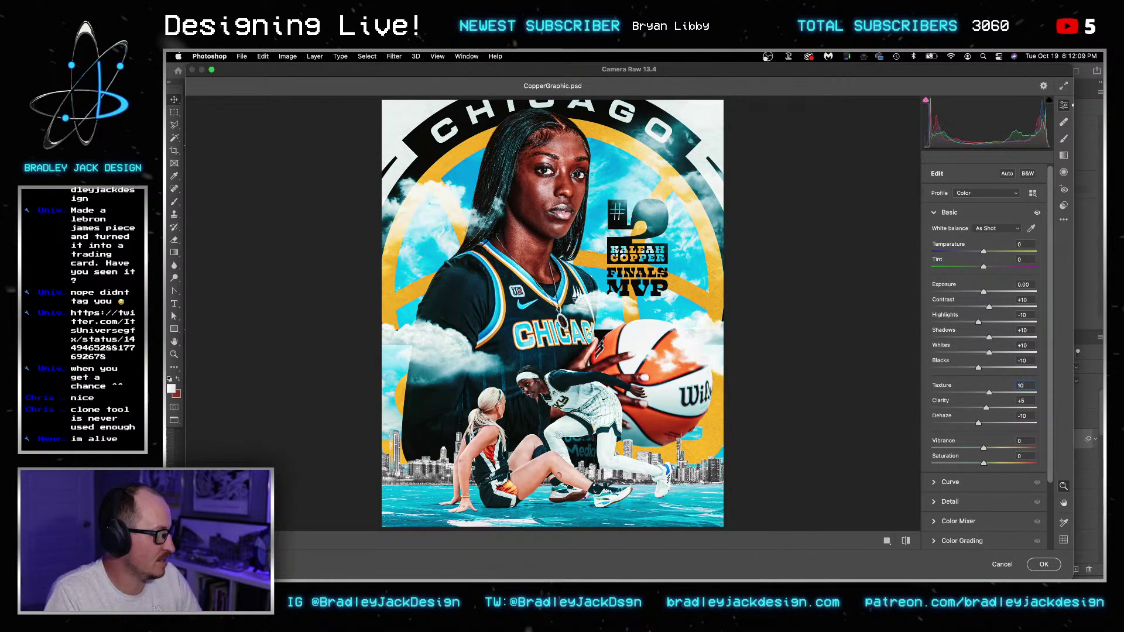
left_click(1028, 457)
key("shift+Tab")
key("shift+Up")
key("shift+Up")
- Color grade the highlights toward blue, the shadows toward orange and the midtones slightly toward orange-red
scroll(976, 499, "down", 3)
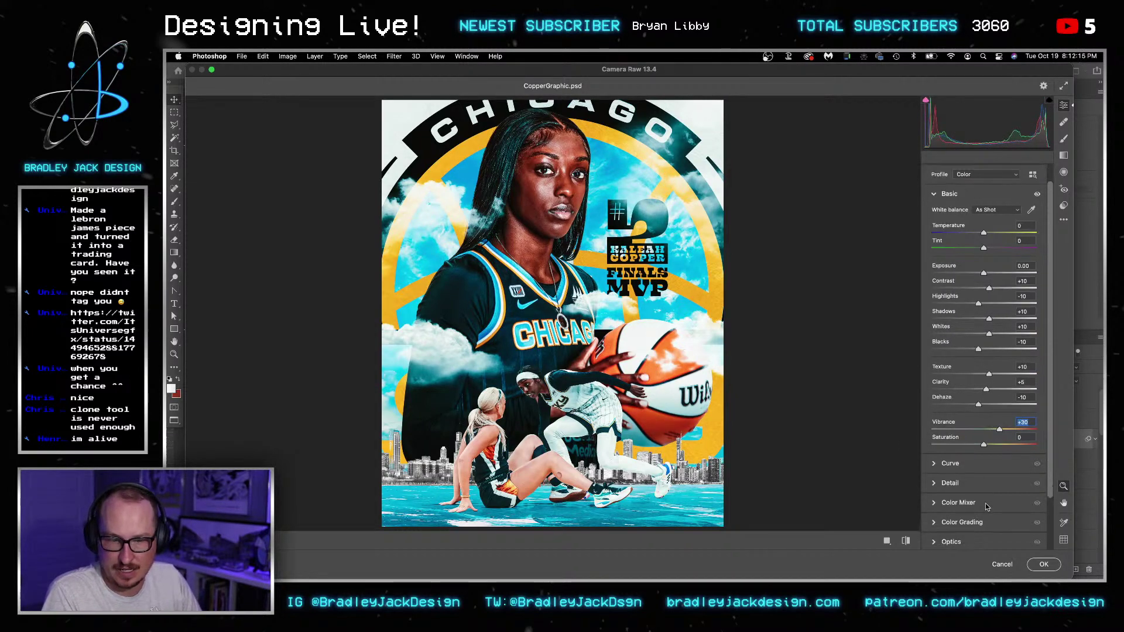
left_click(929, 463)
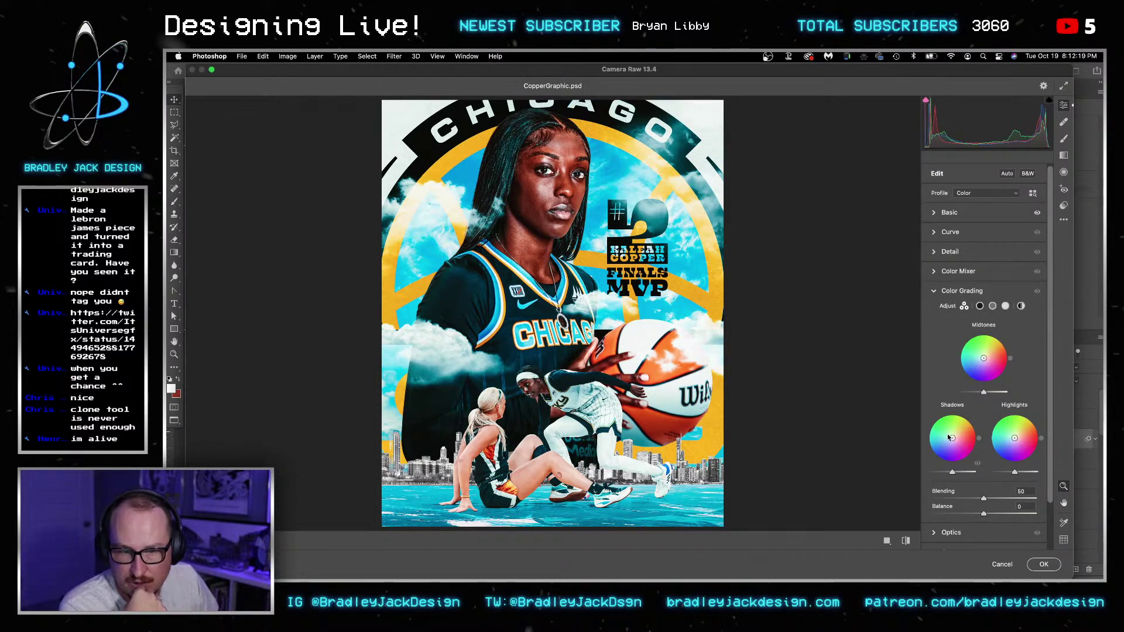
left_click(1005, 436)
left_click_drag(1005, 436, 955, 436)
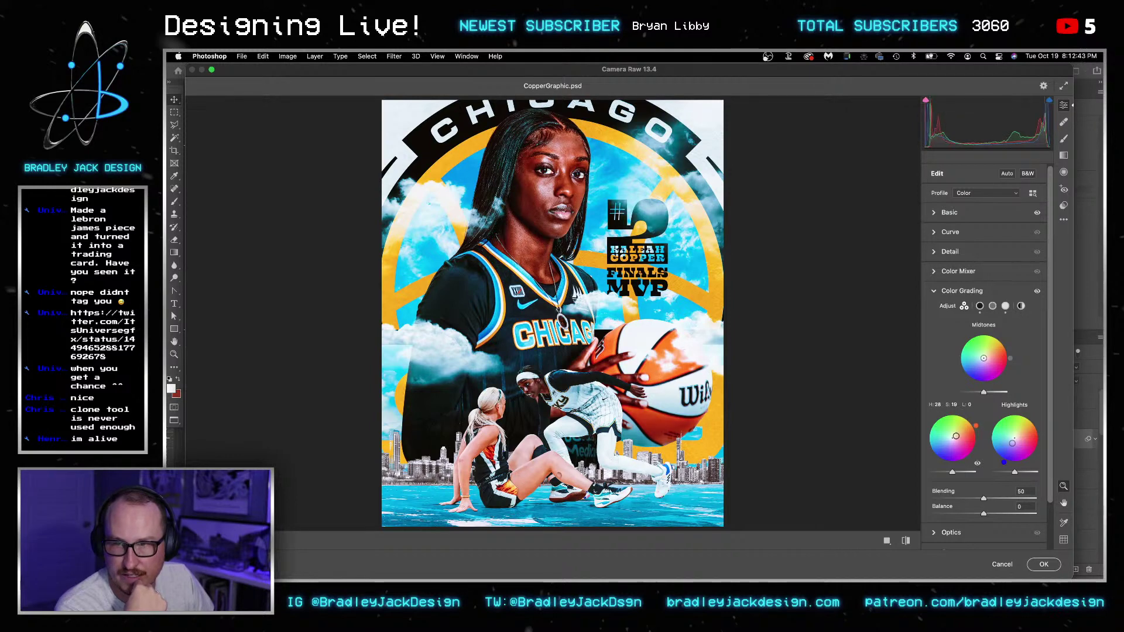
mouse_move(978, 357)
left_mouse_down()
mouse_move(990, 365)
mouse_move(975, 355)
left_mouse_up()
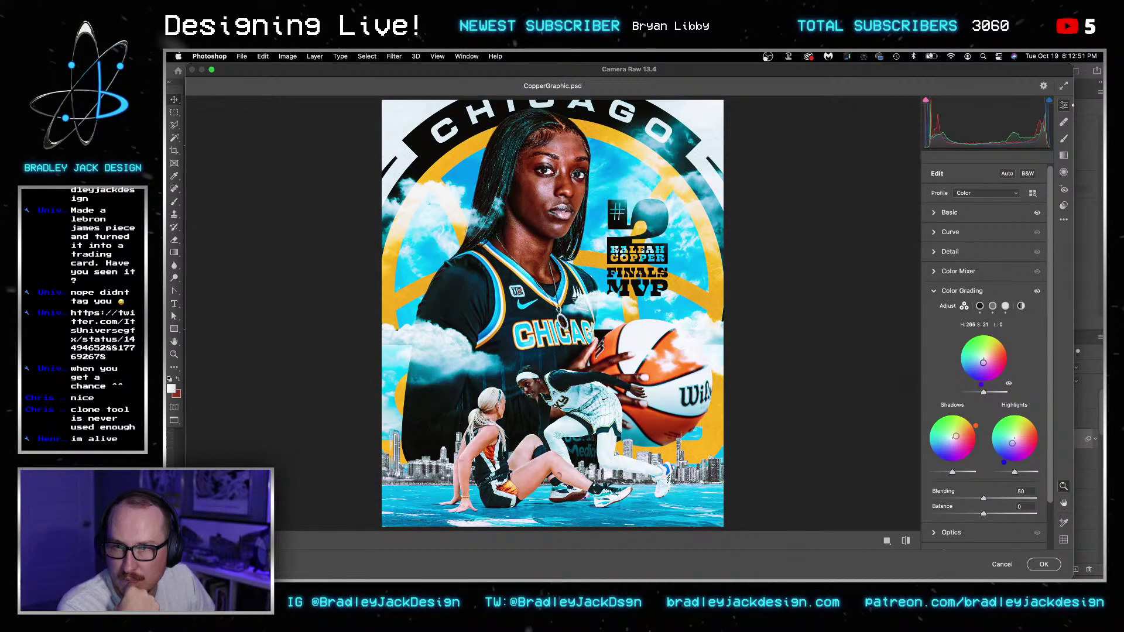
mouse_move(988, 359)
left_mouse_down()
mouse_move(974, 355)
mouse_move(982, 358)
mouse_move(961, 368)
mouse_move(990, 380)
mouse_move(1011, 355)
left_mouse_up()
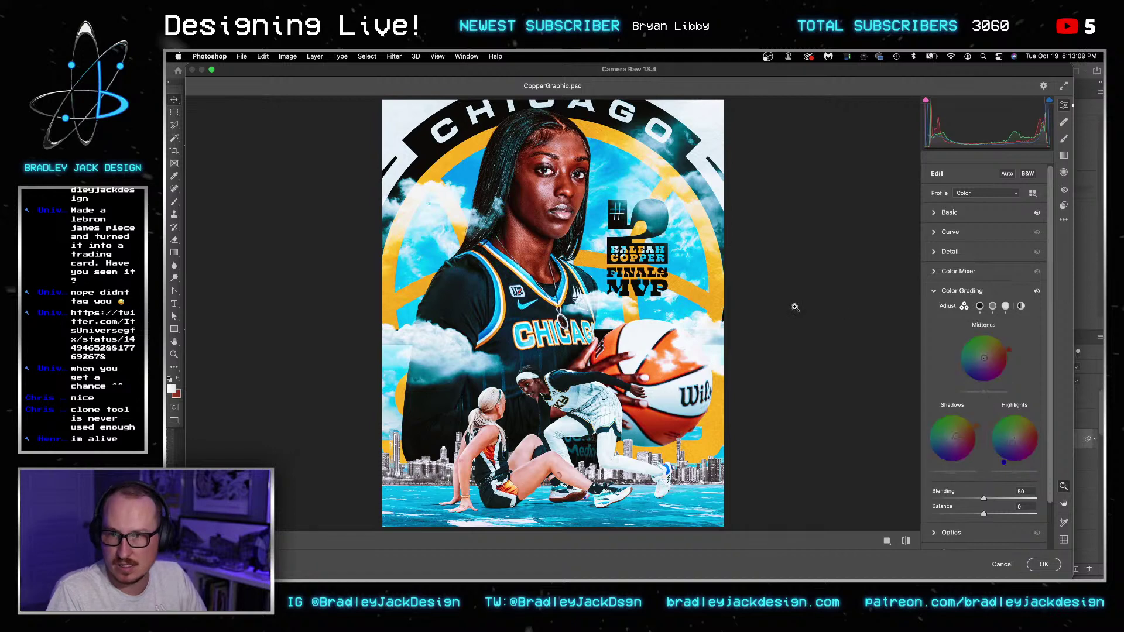
- Set the color grading Blending to 76 and Balance to -51
scroll(868, 404, "down", 3)
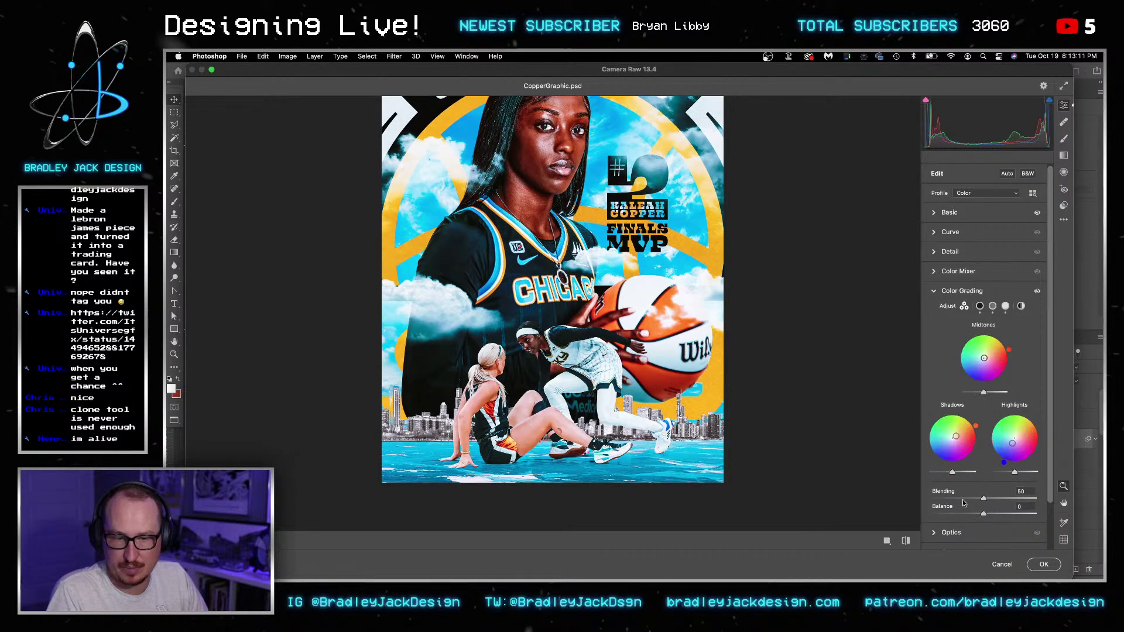
left_click_drag(959, 499, 1012, 499)
left_click(962, 514)
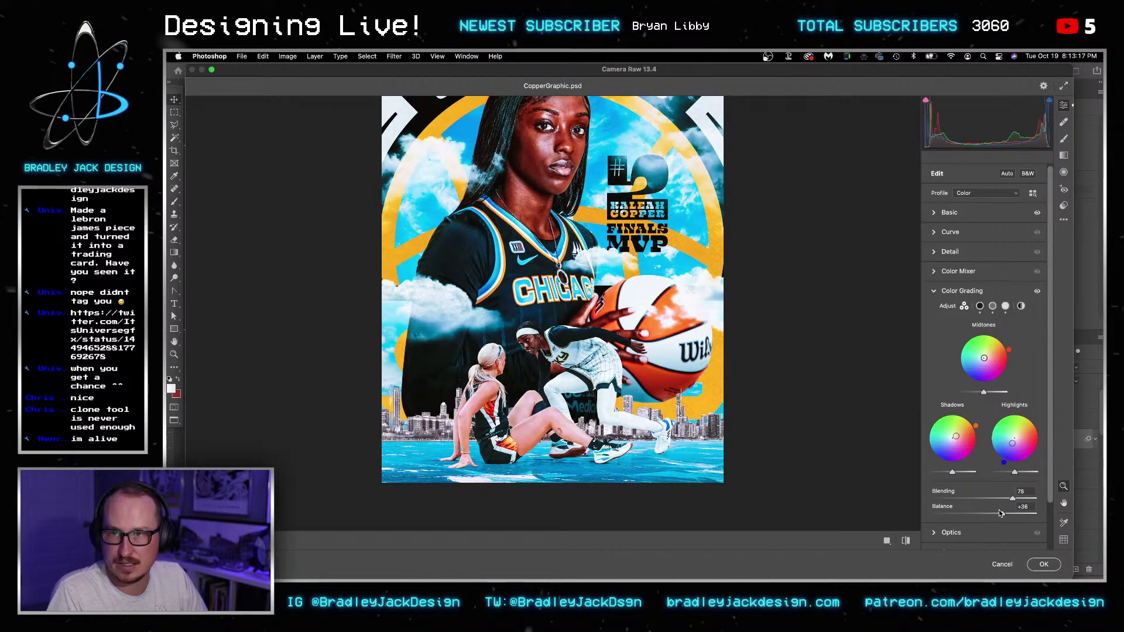
left_click_drag(982, 515, 957, 516)
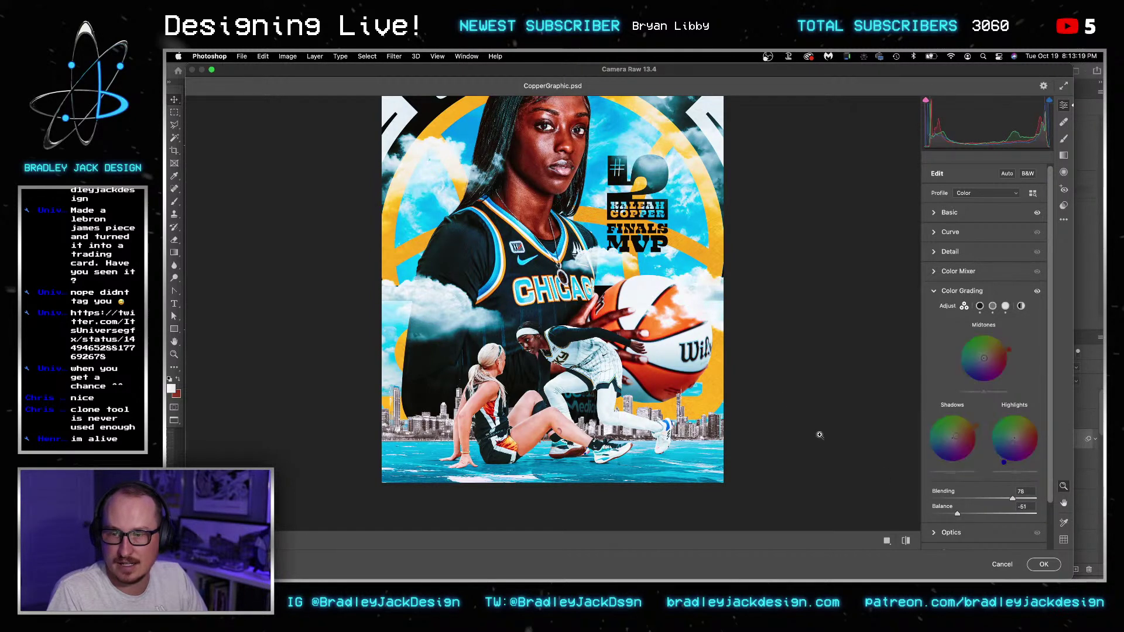
- Darken the poster's edges with an Optics Vignette of -50
scroll(959, 481, "down", 2)
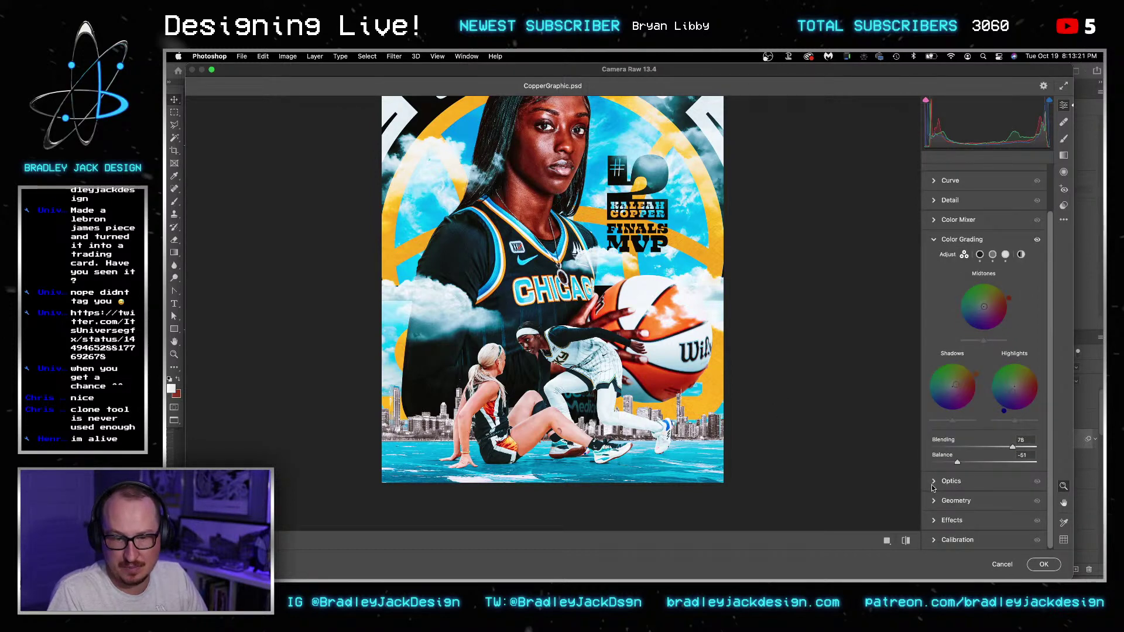
left_click(955, 481)
left_click(971, 354)
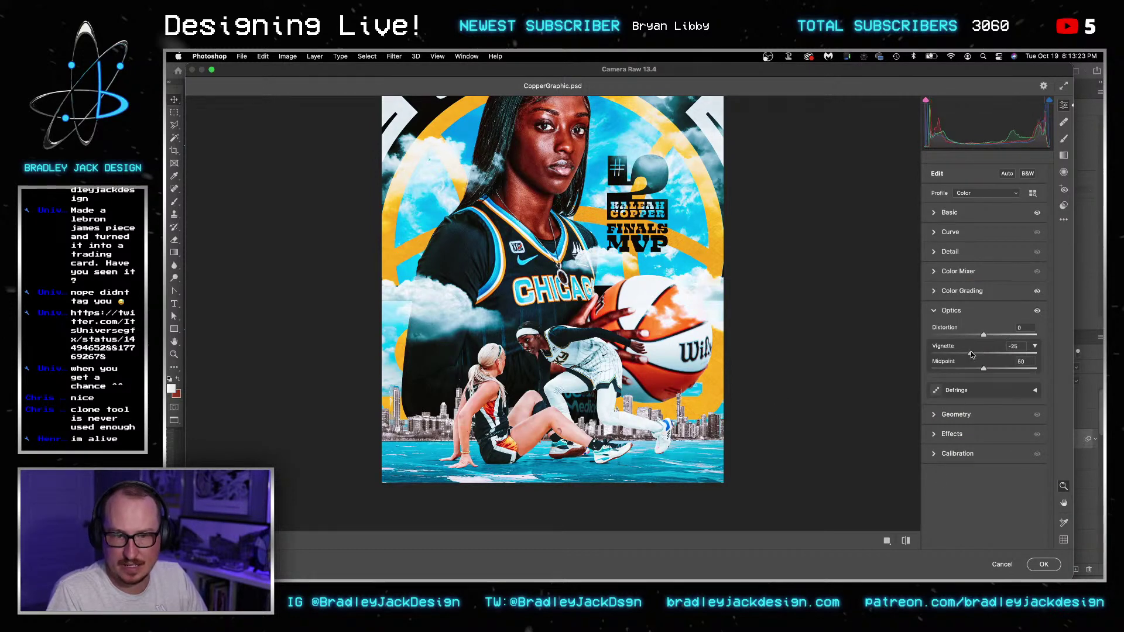
left_click_drag(971, 353, 957, 355)
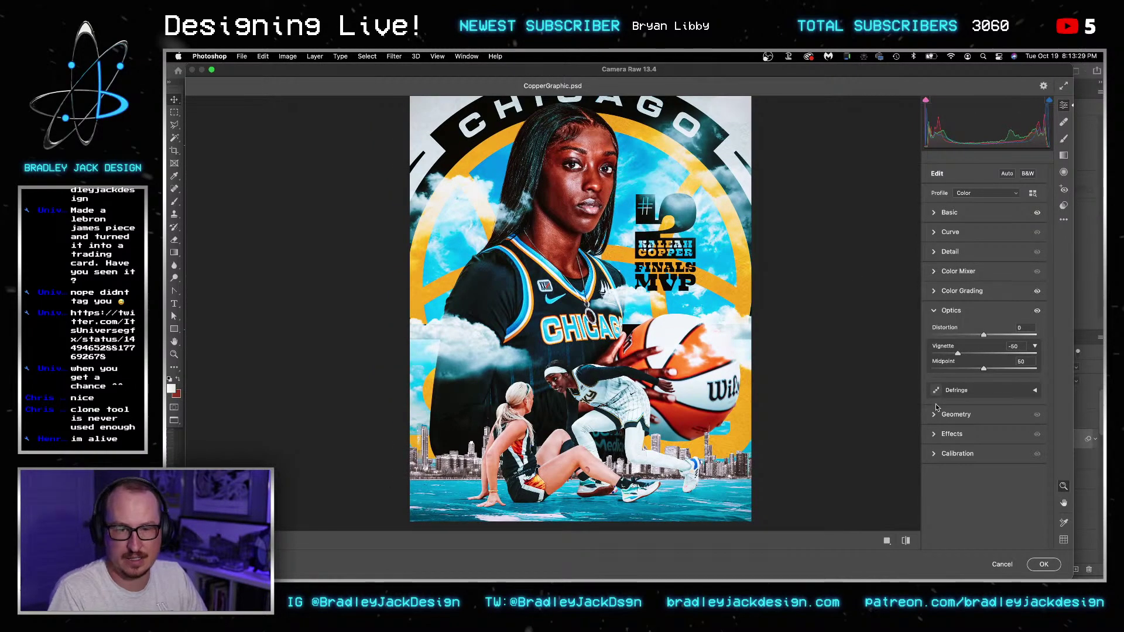
- Set the Detail Sharpening to 33 and apply the Camera Raw filter to Layer 2
left_click(937, 253)
left_click(955, 279)
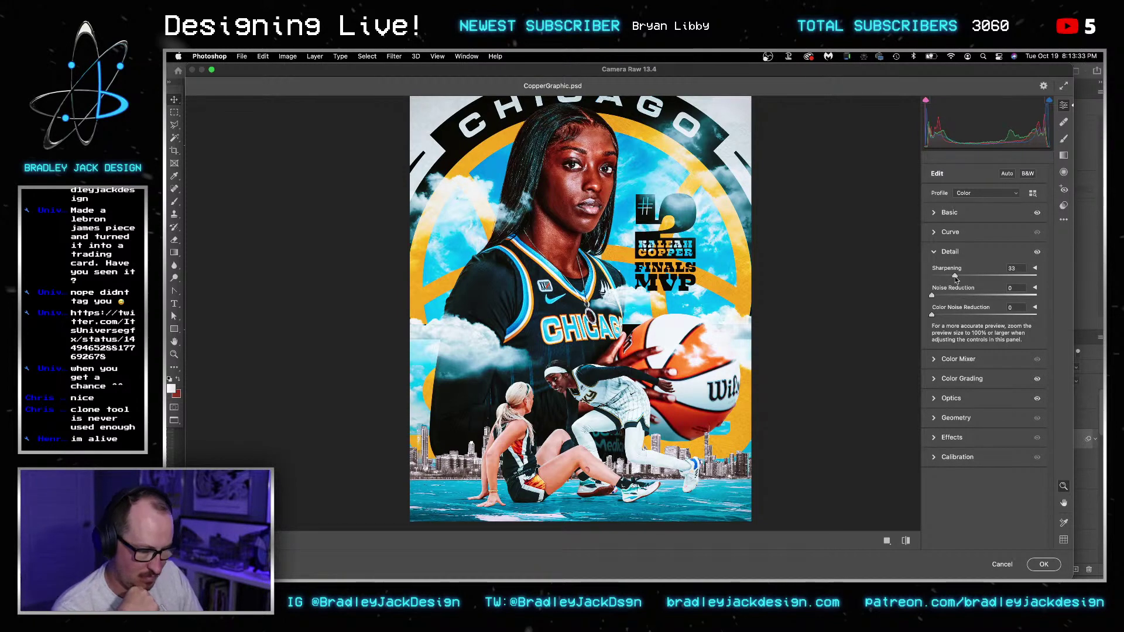
key("Return")
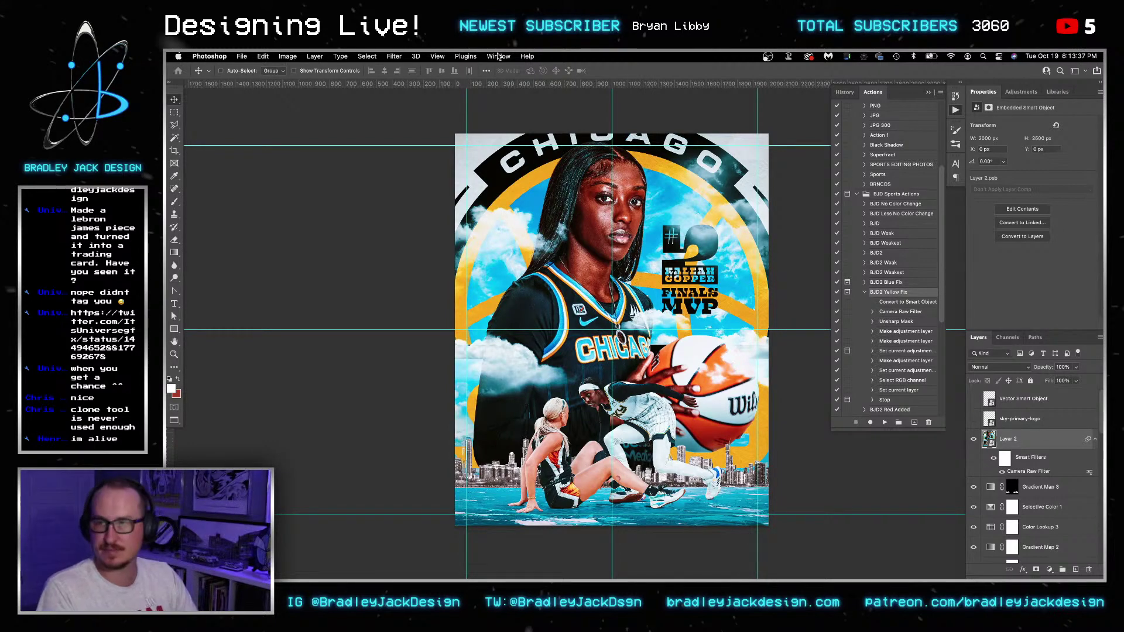
- Apply a High Pass filter with a 0.5-pixel radius to Layer 2
left_click(394, 56)
mouse_move(399, 262)
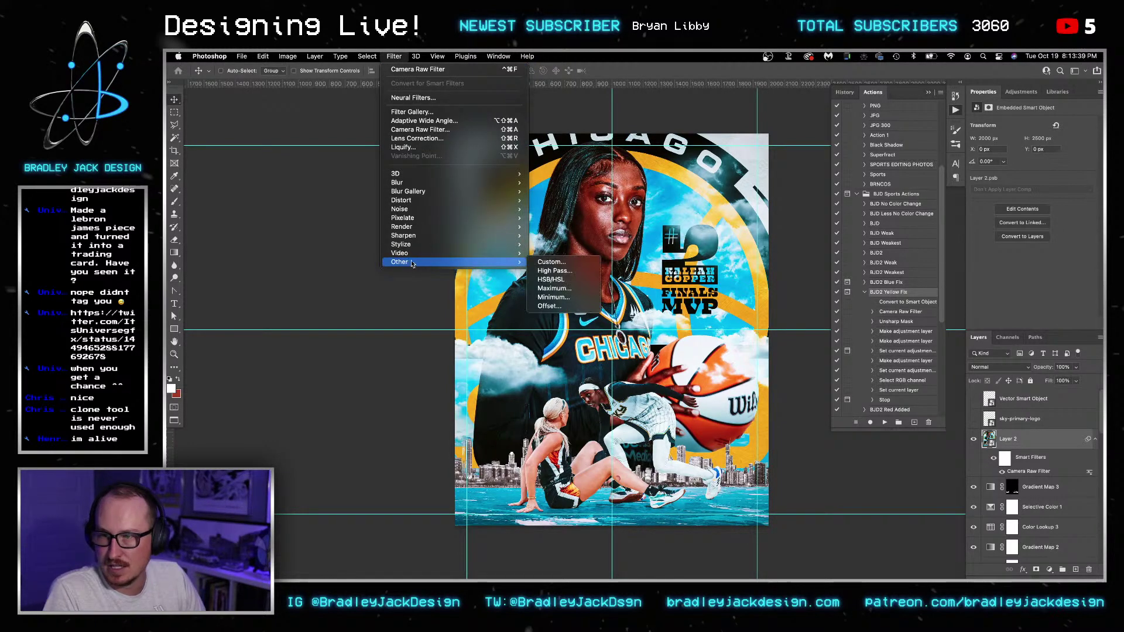
left_click(554, 271)
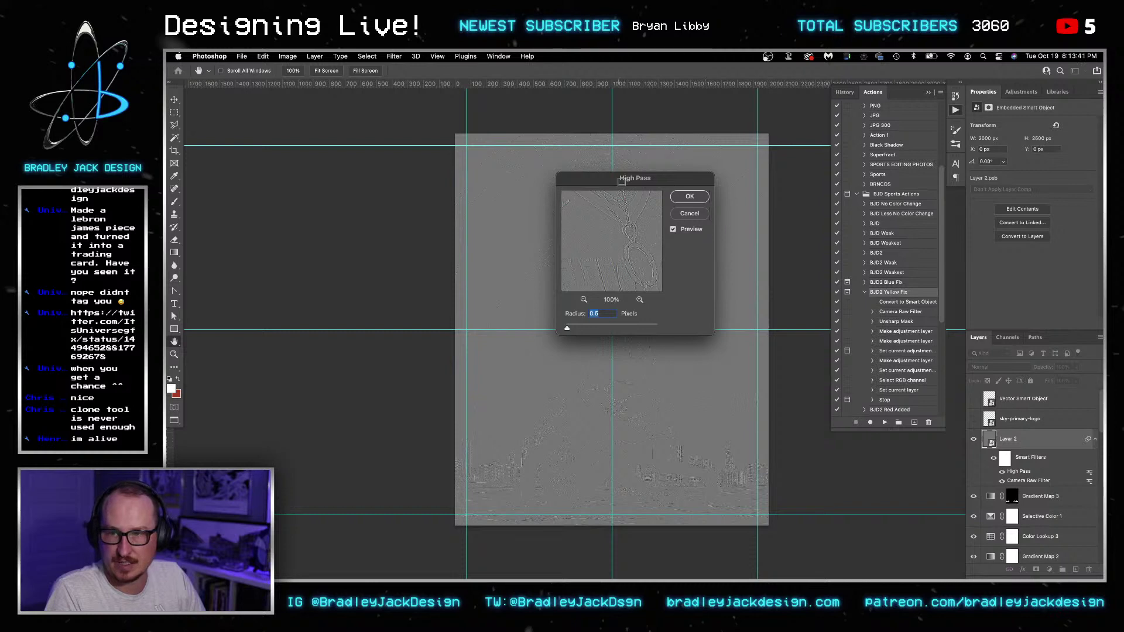
left_click_drag(622, 180, 768, 187)
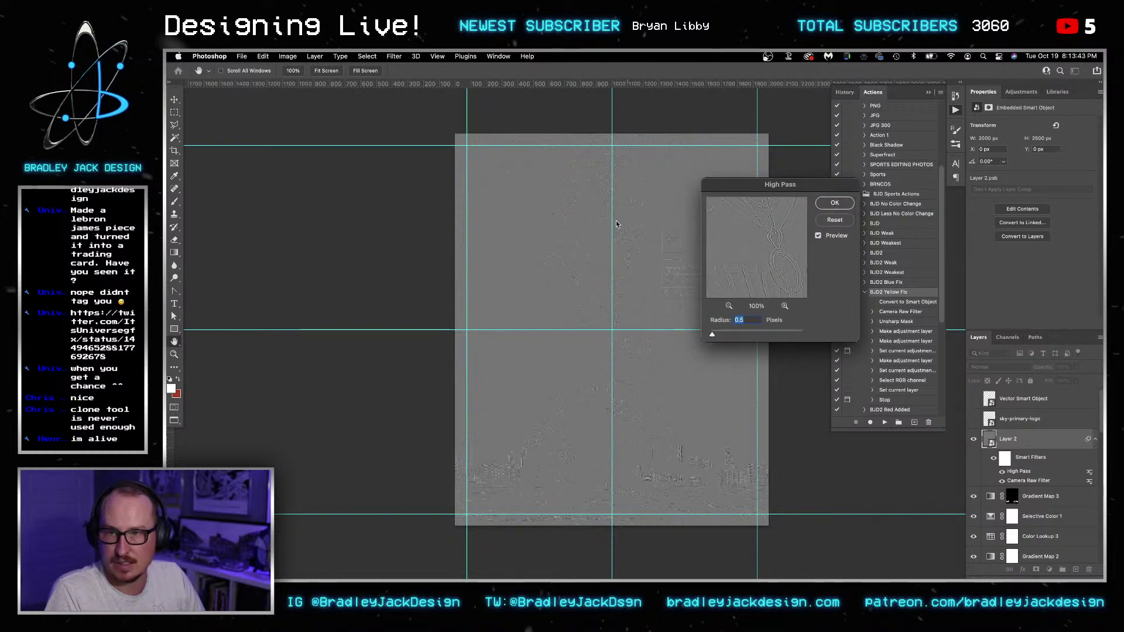
scroll(617, 225, "up", 3)
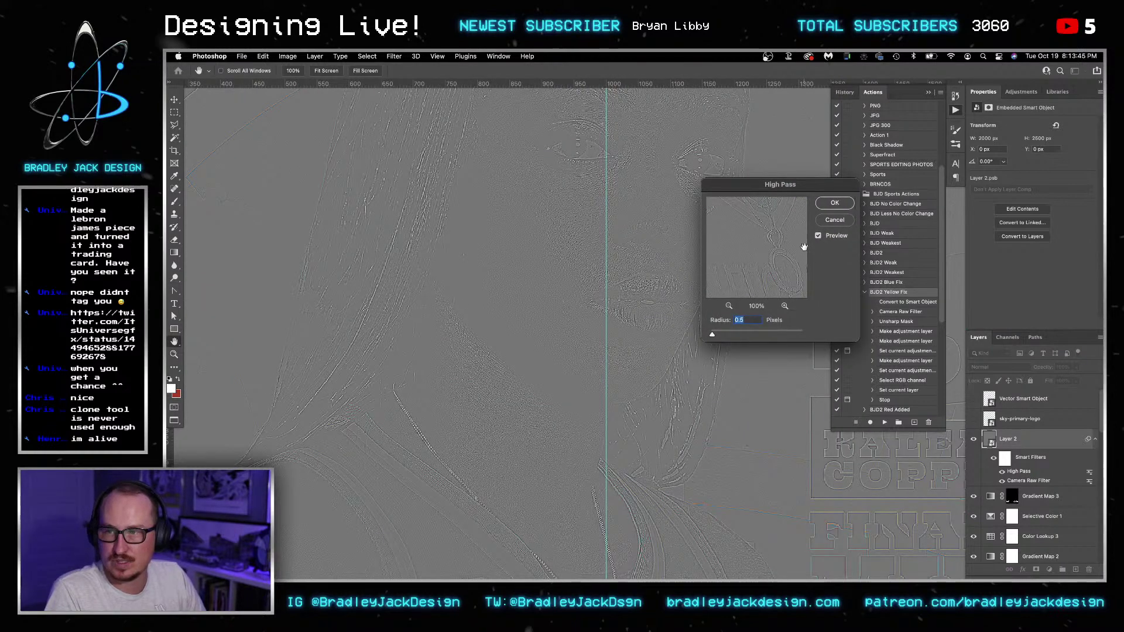
left_click(835, 203)
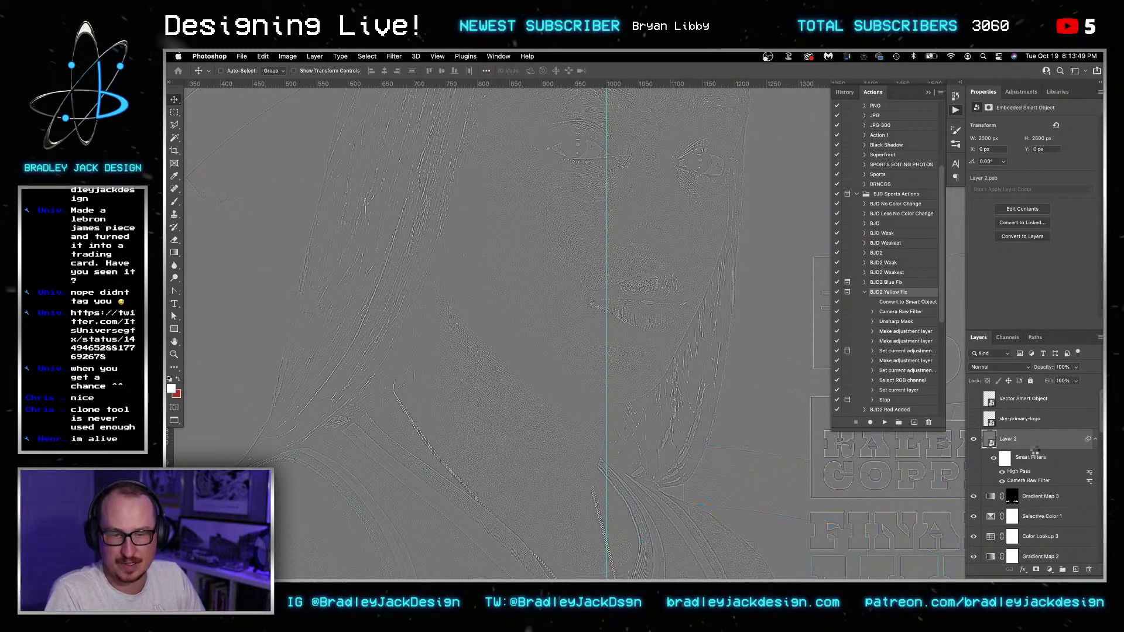
- Set the High Pass filter's blending mode to Overlay at 66% opacity
key("space")
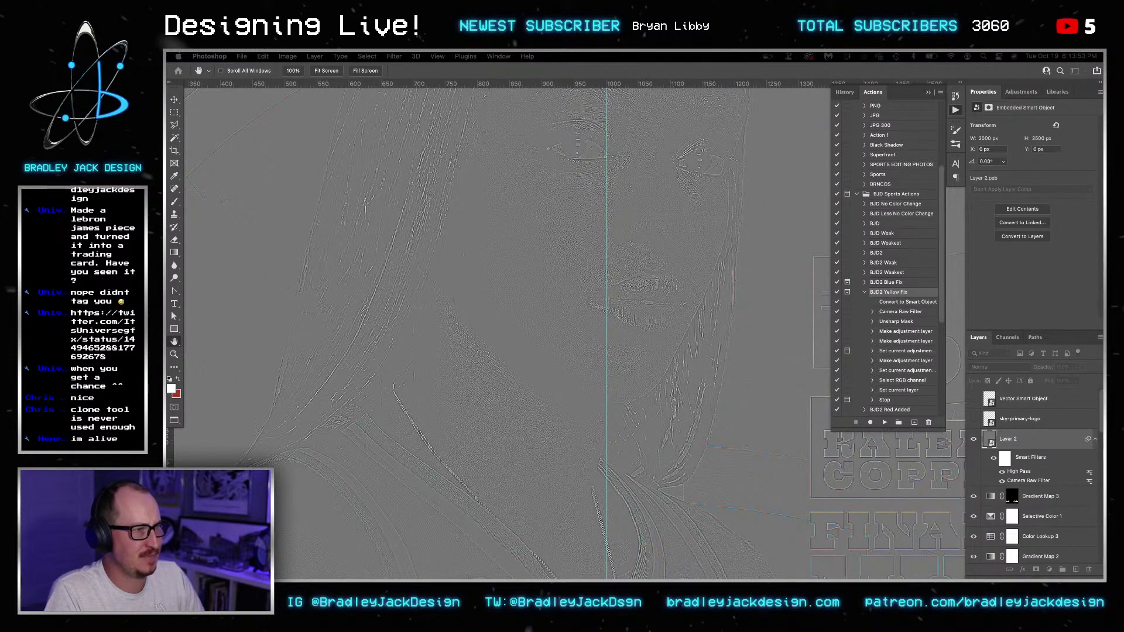
double_click(1090, 472)
left_click(486, 231)
left_click(477, 371)
double_click(471, 245)
type("66")
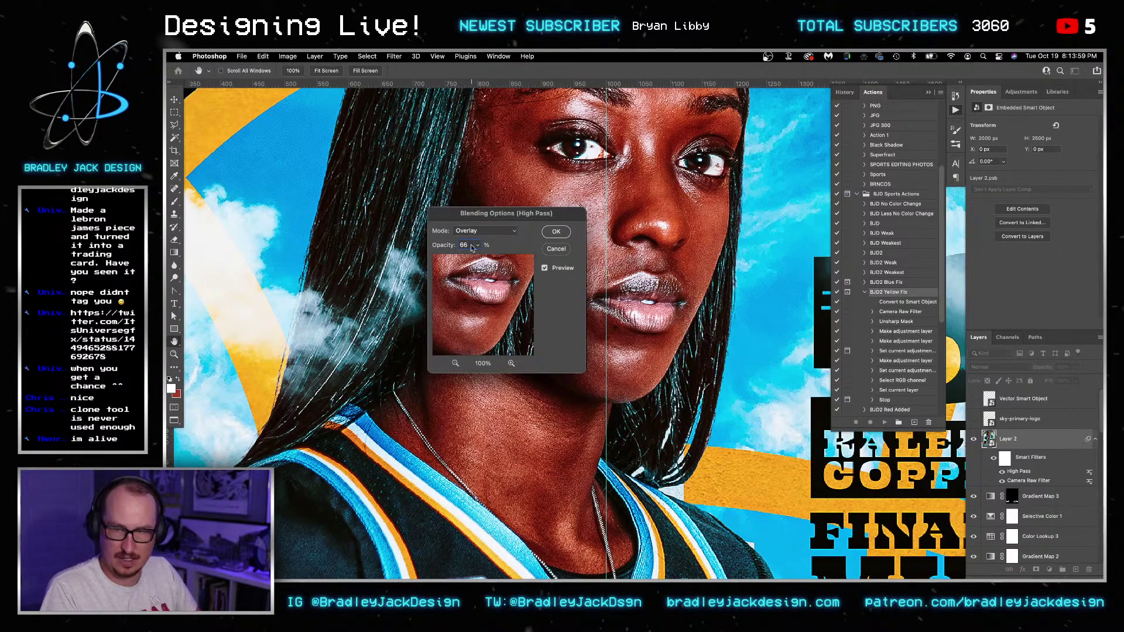
key("Return")
- Examine the portrait's face up close and compare it with the smart filters switched off and on
key("z")
left_click(608, 292, "alt")
left_click(609, 292, "alt")
left_click(609, 293, "alt")
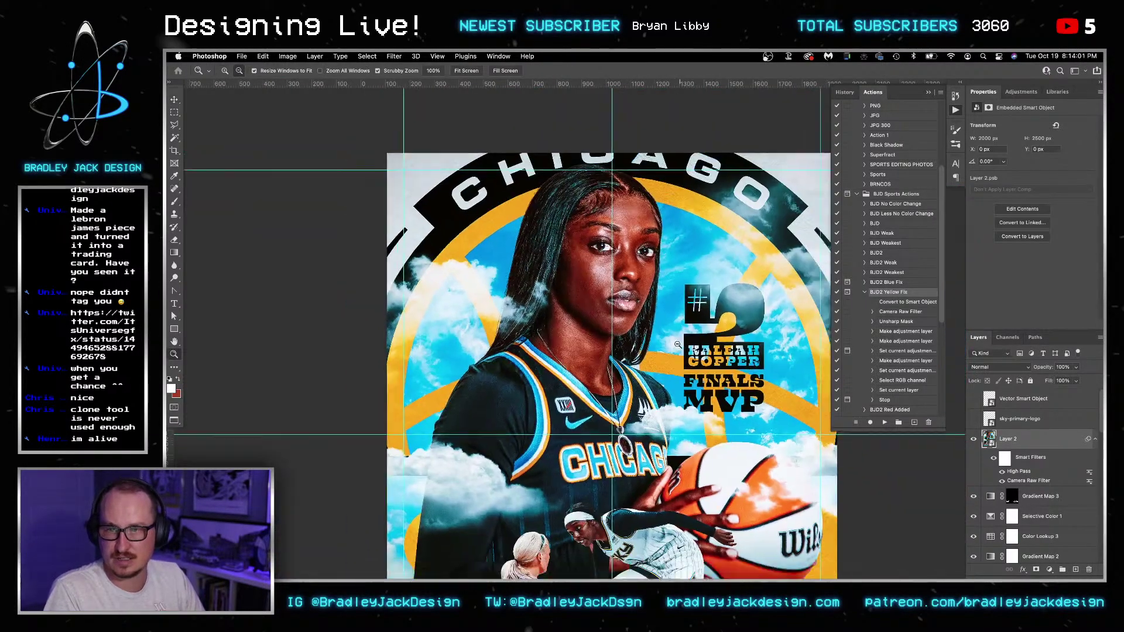
left_click_drag(657, 270, 621, 194)
left_click(605, 199)
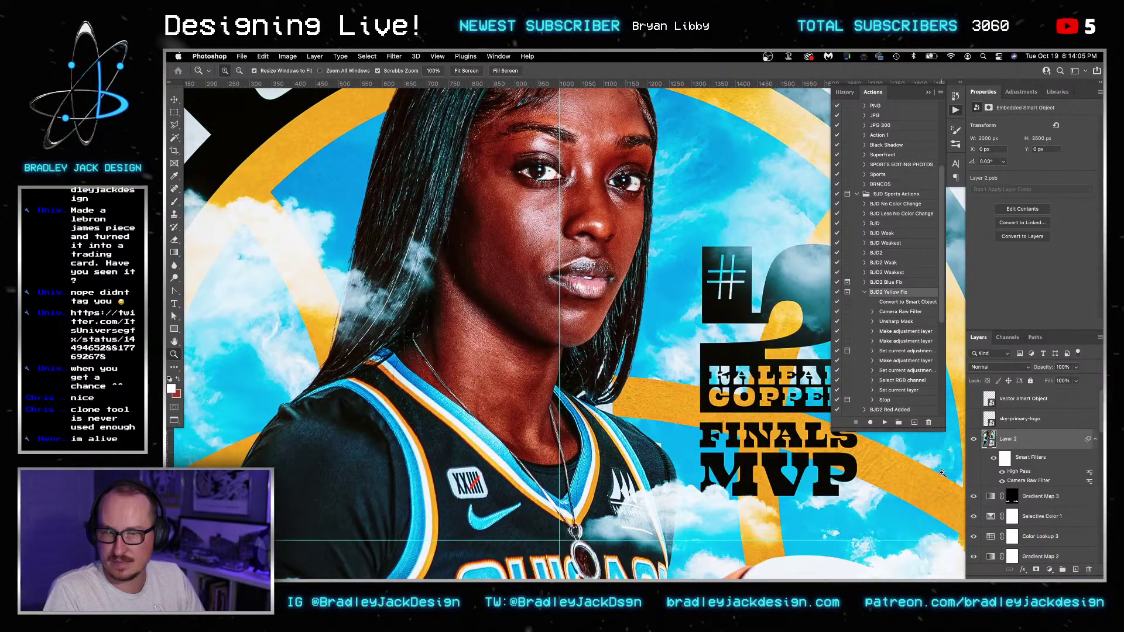
left_click(1001, 473)
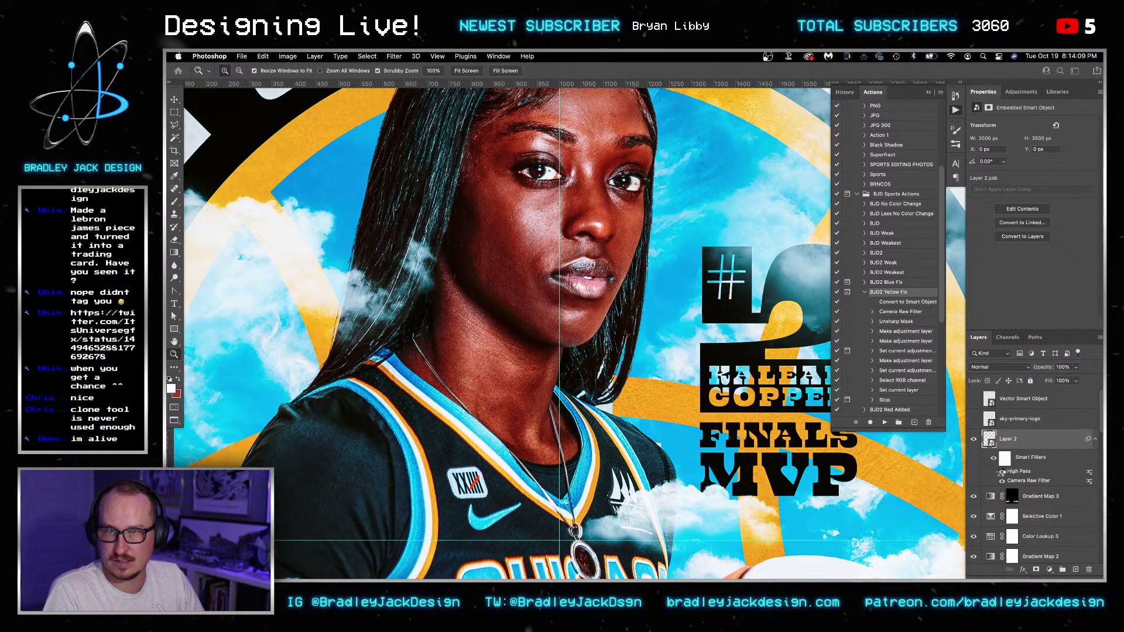
left_click(1001, 482)
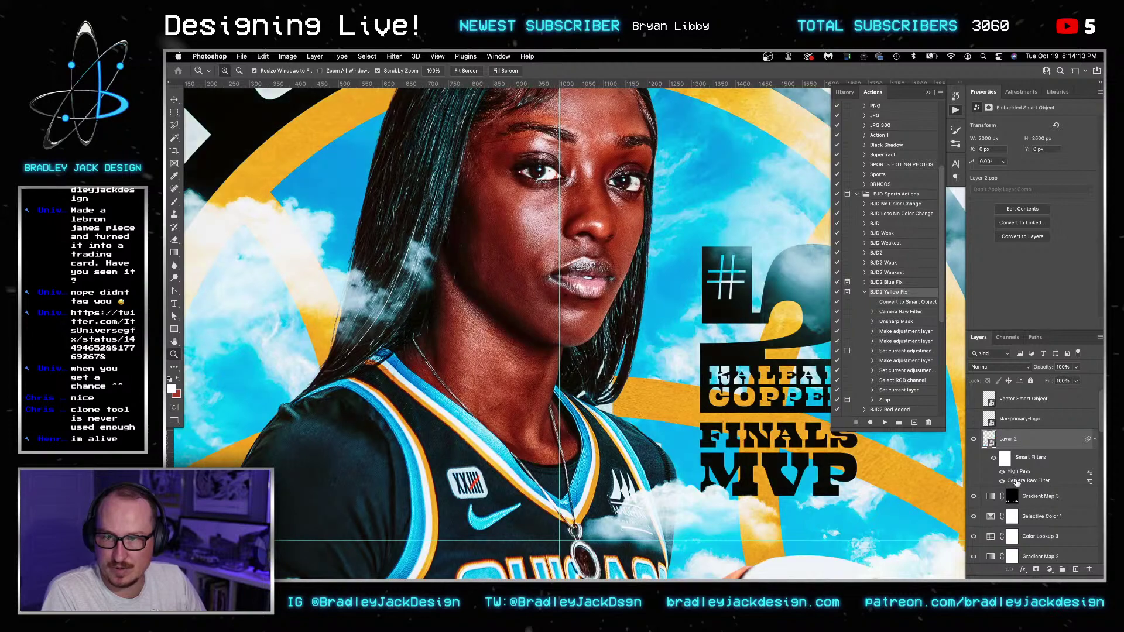
- Review Layer 2's existing Camera Raw settings and check the face with the High Pass filter toggled
double_click(1016, 479)
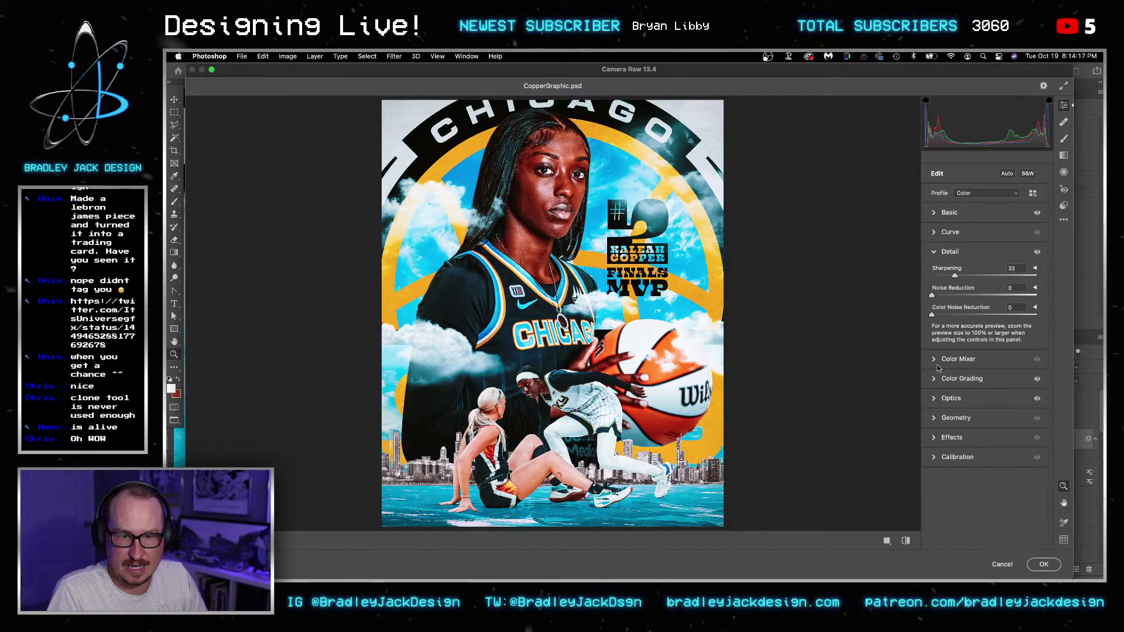
left_click_drag(917, 279, 911, 279)
left_click(1043, 566)
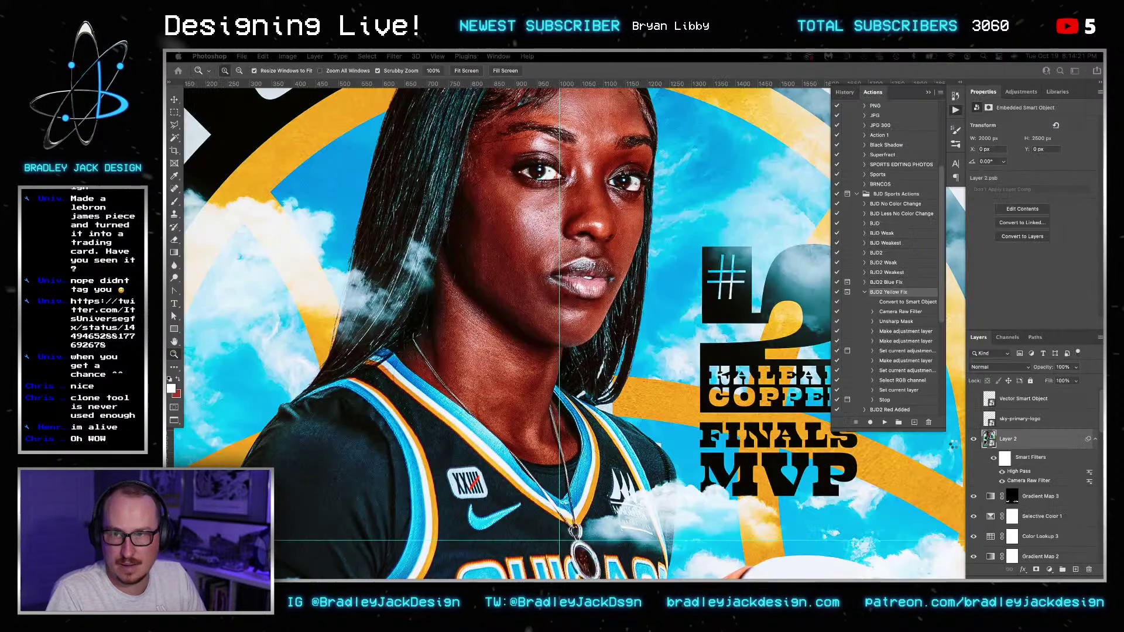
left_click(1002, 472)
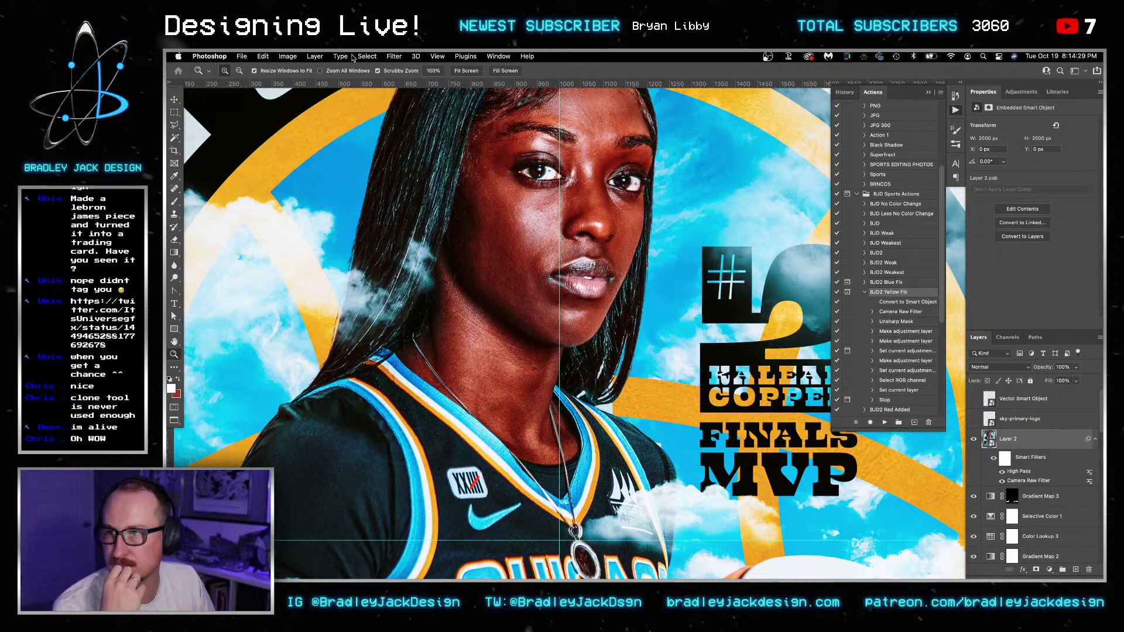
- Convert Layer 2 with its filters into a new smart object
left_click(394, 57)
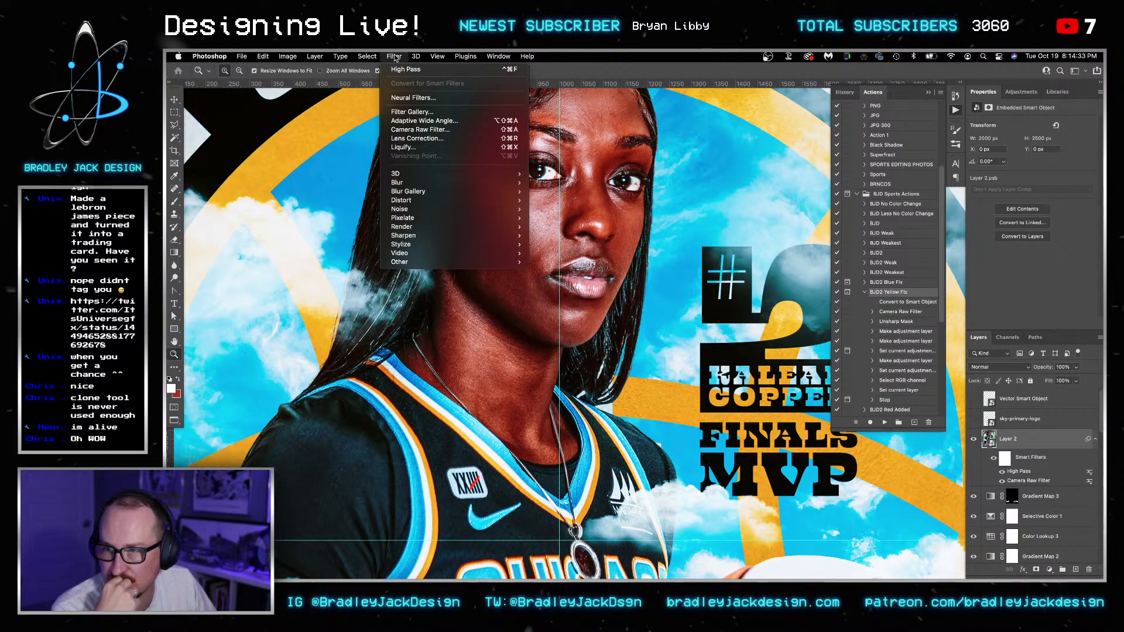
left_click(395, 57)
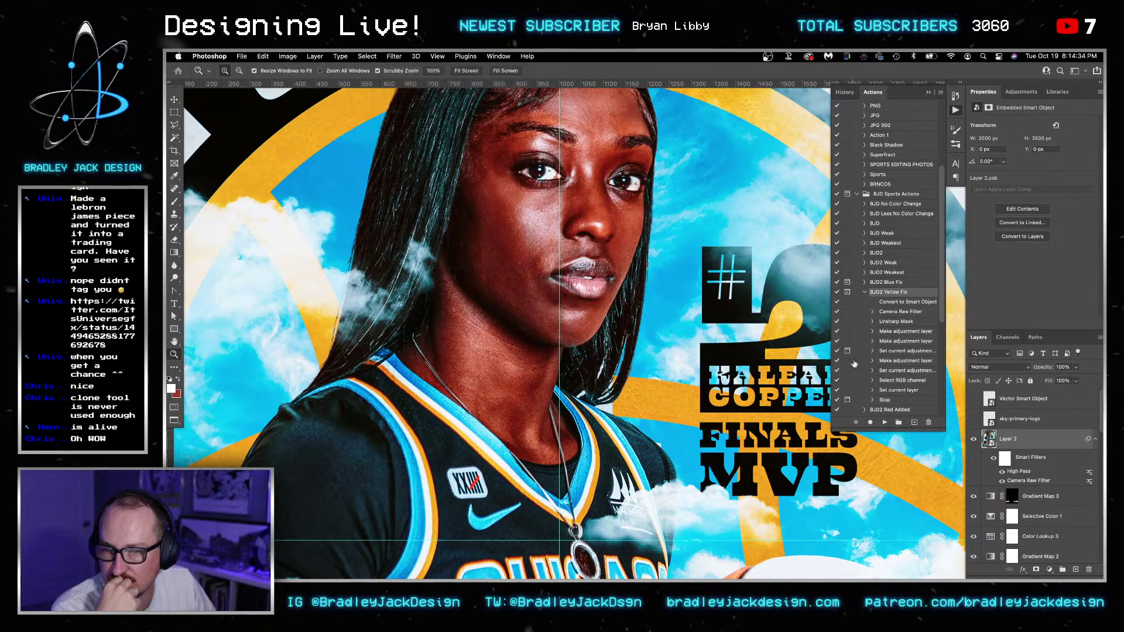
right_click(1017, 439)
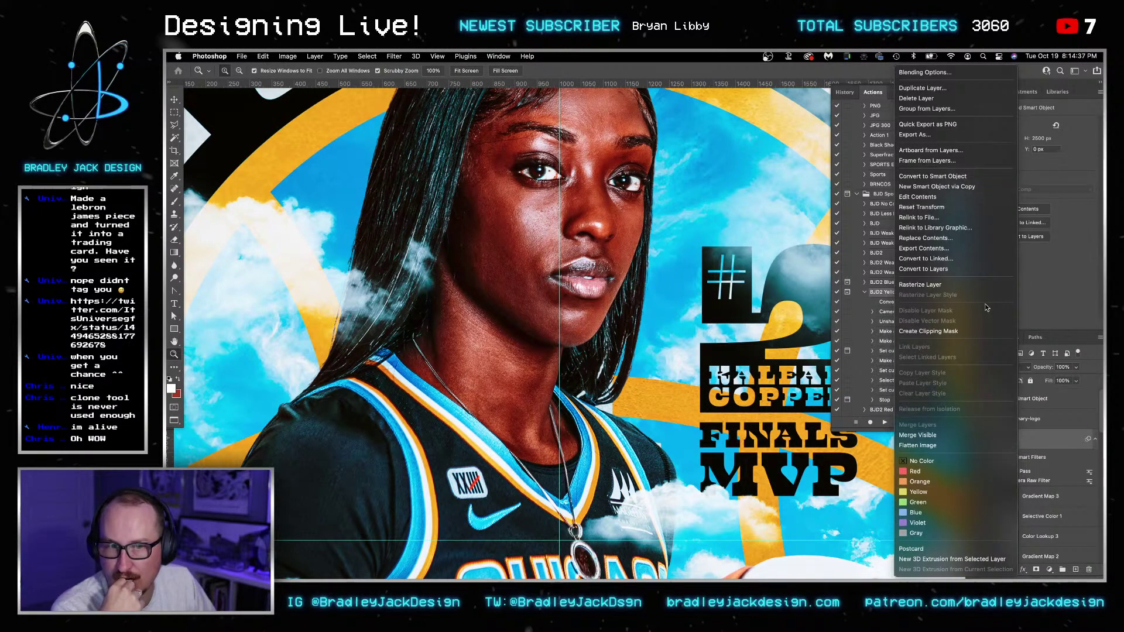
left_click(954, 176)
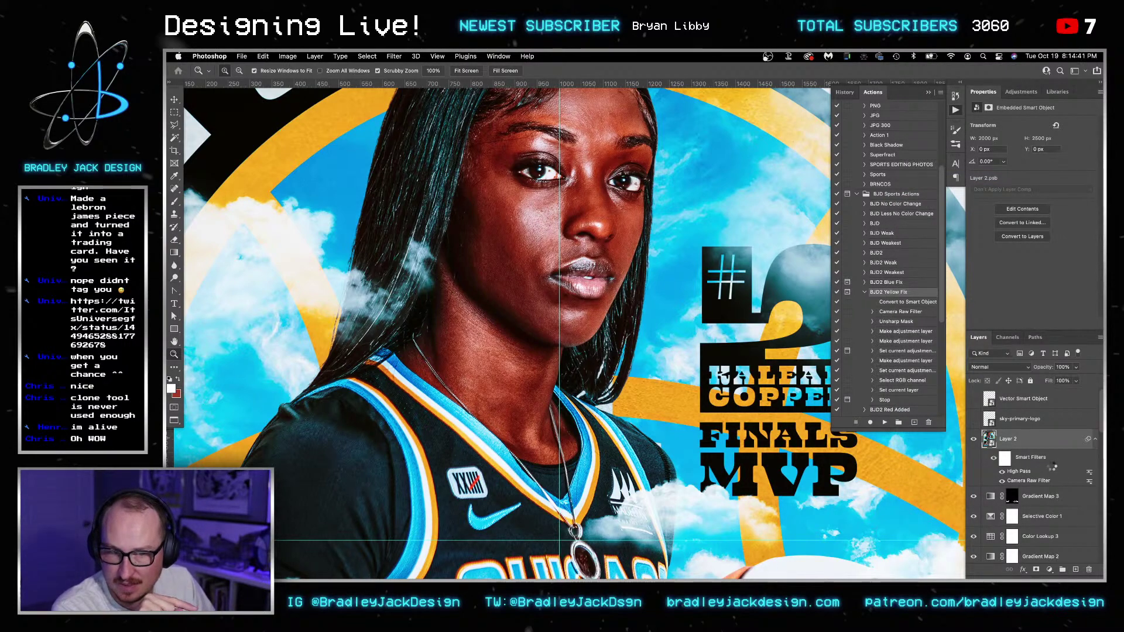
- Apply another Camera Raw filter to Layer 2 and invert its filter mask to black
left_click(391, 57)
left_click(411, 128)
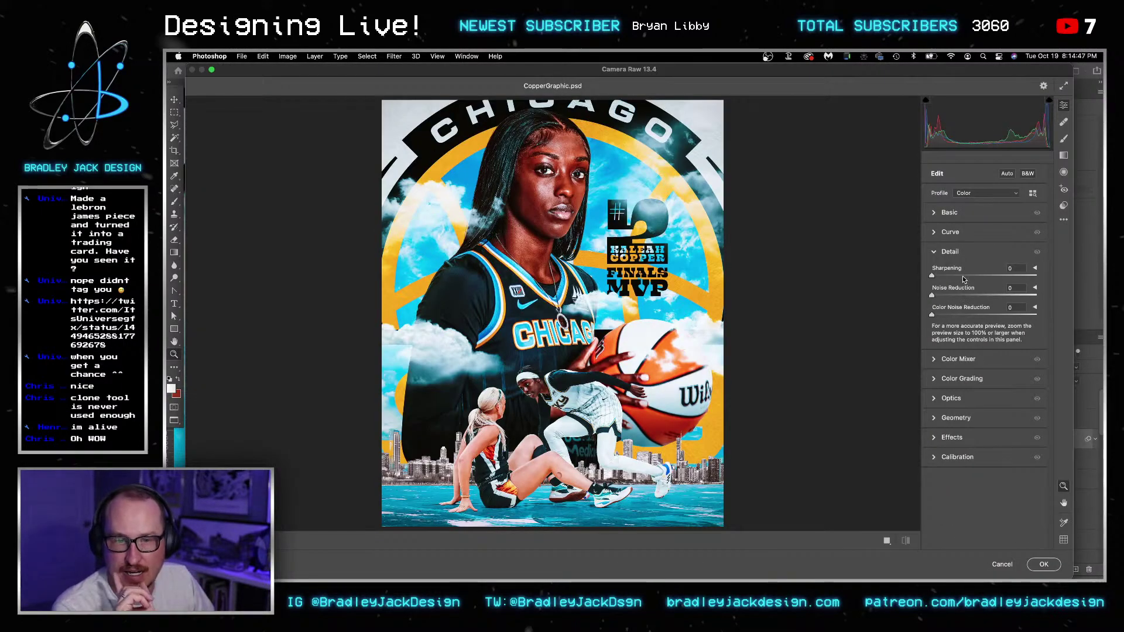
left_click(1043, 564)
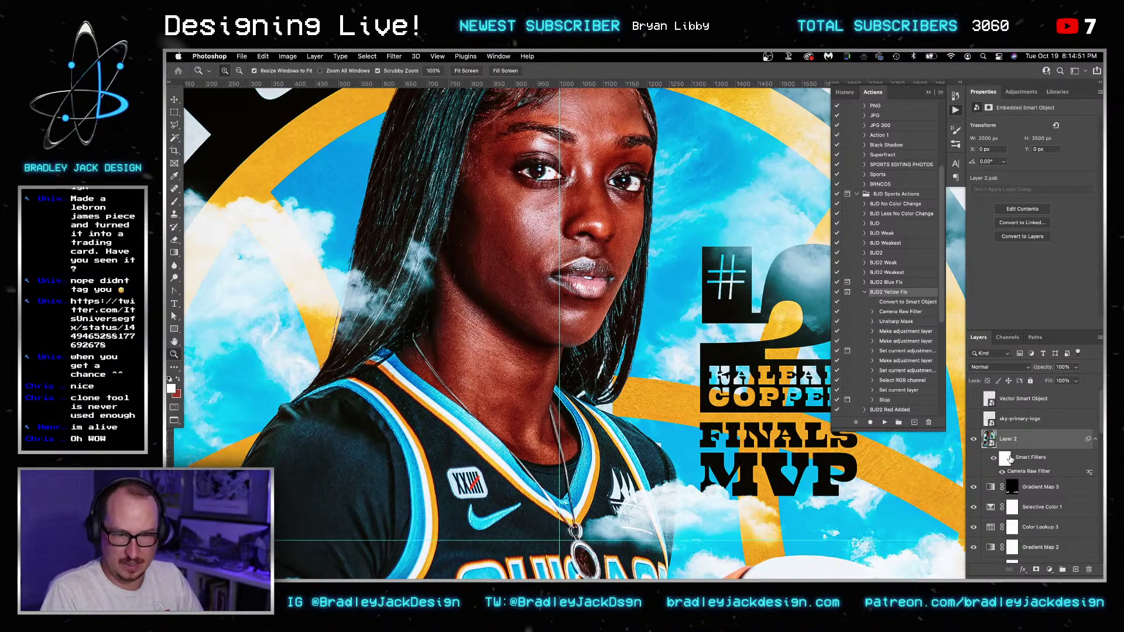
left_click(1006, 458)
key("super+i")
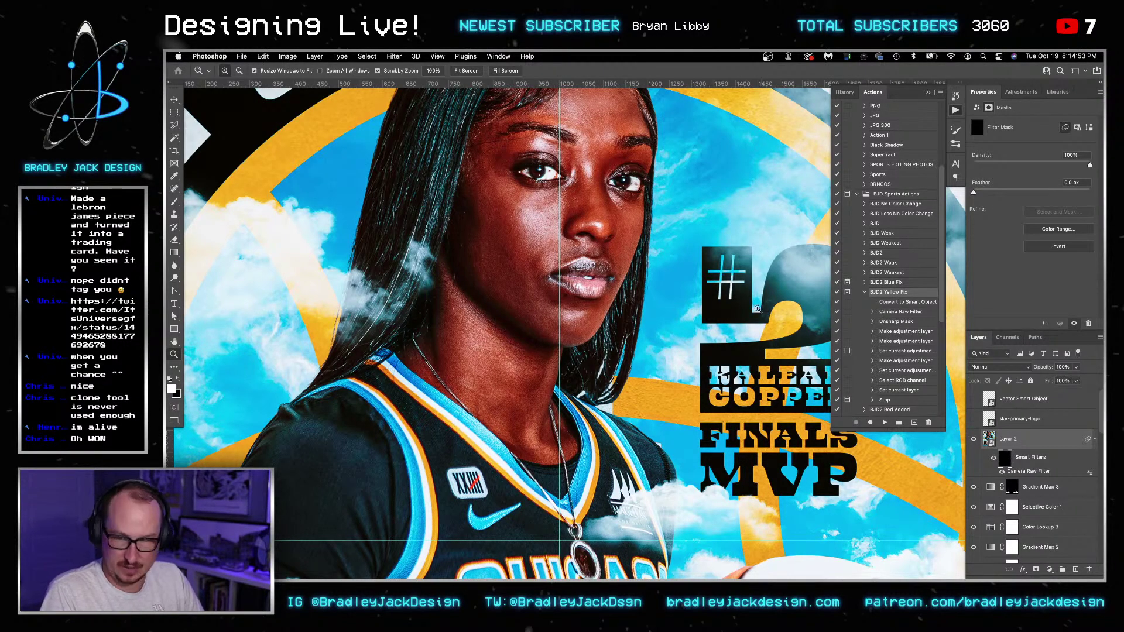
- Ready a 40 px white brush at the eyes for painting on the Camera Raw filter mask
left_click(583, 169)
key("v")
key("b")
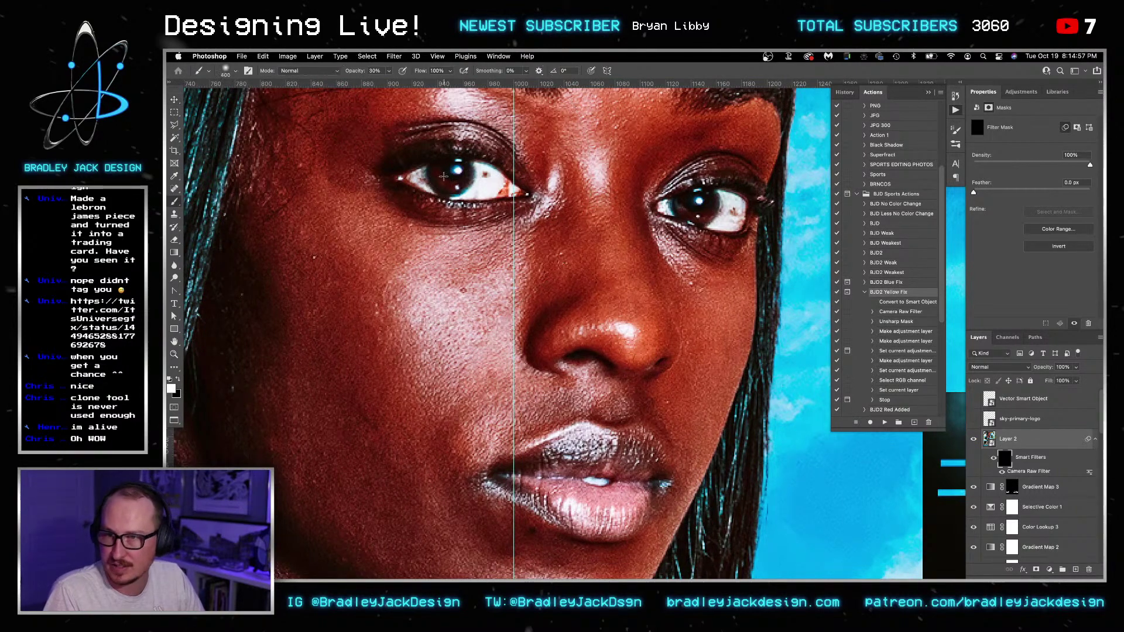
key("bracketleft")
key("bracketleft")
key("bracketleft")
key("bracketleft")
key("bracketleft")
key("bracketleft")
key("bracketleft")
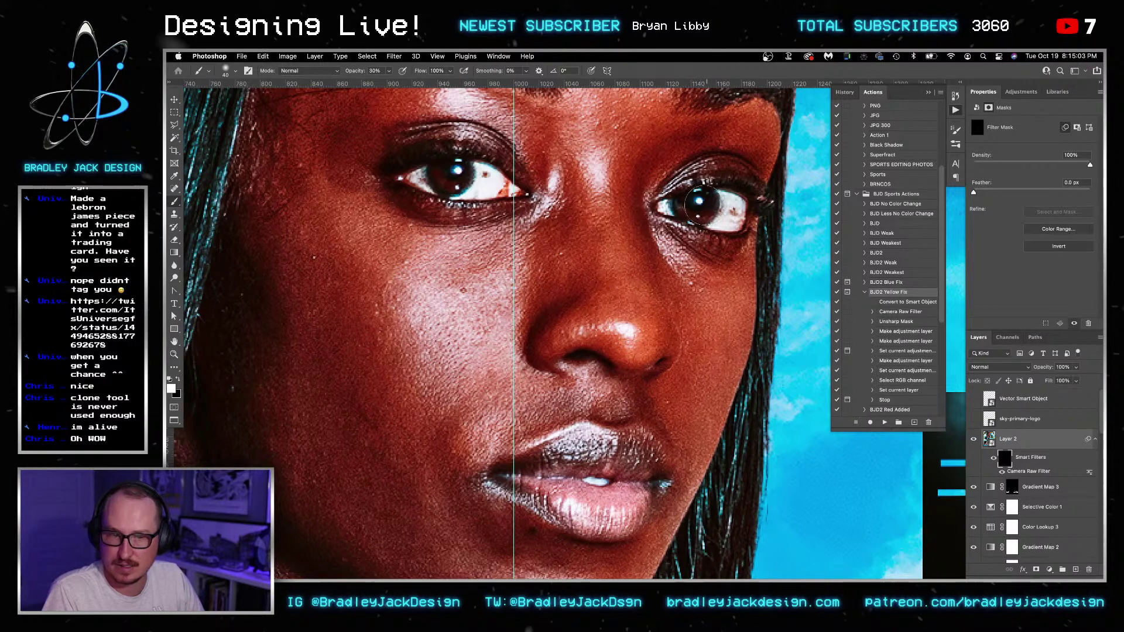
- Make the sky-primary-logo and Vector Smart Object layers visible on the poster
scroll(697, 234, "down", 3)
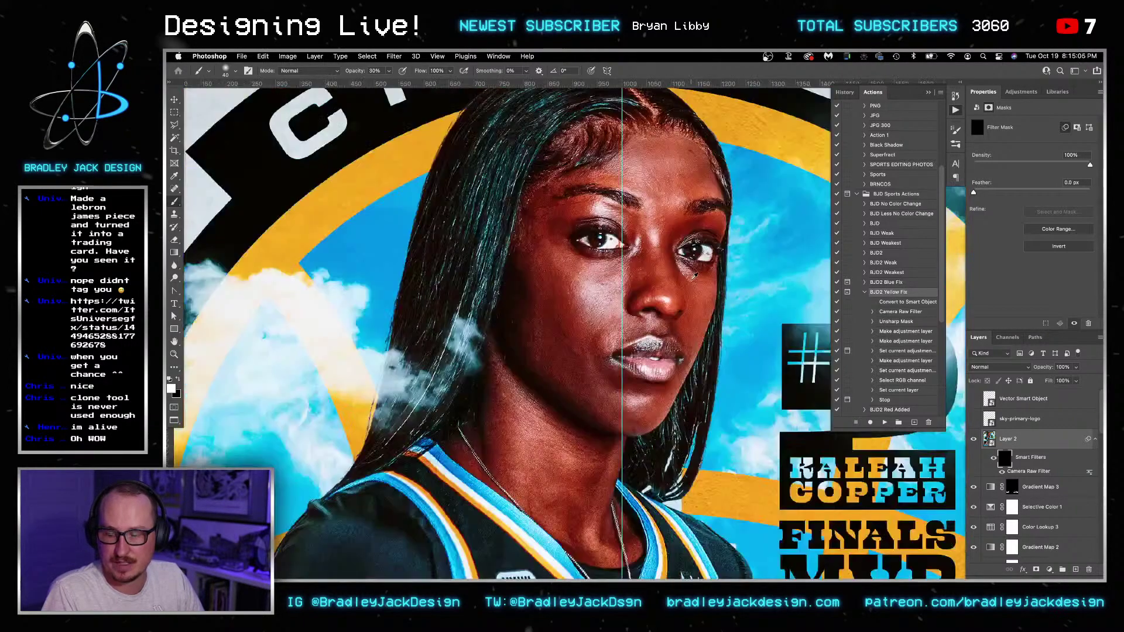
scroll(694, 275, "down", 5)
key("v")
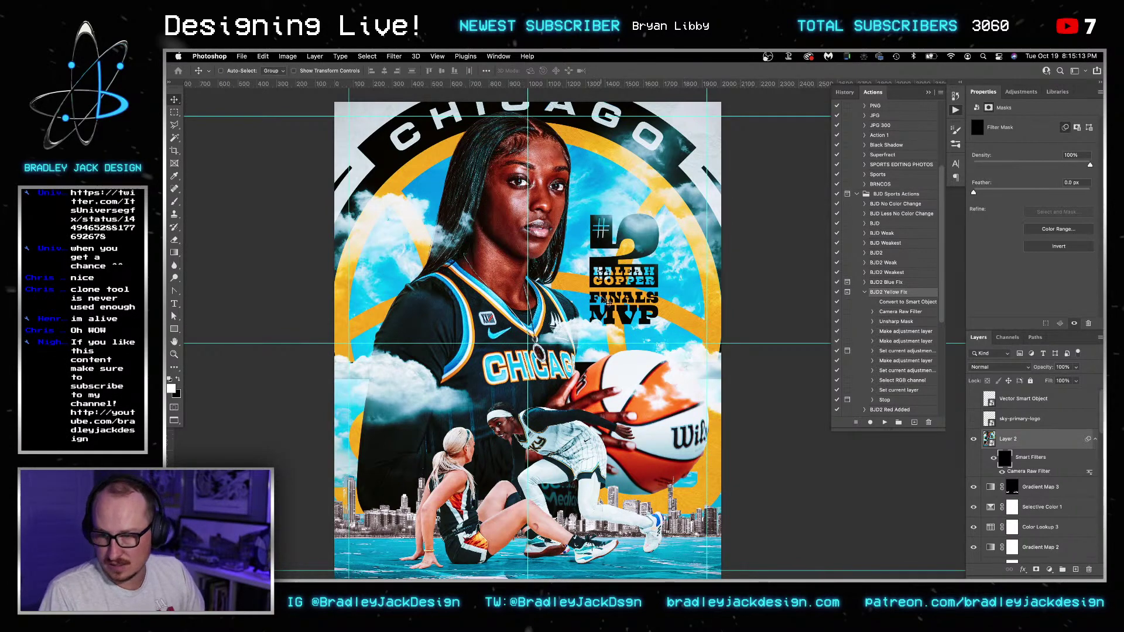
scroll(609, 305, "down", 2)
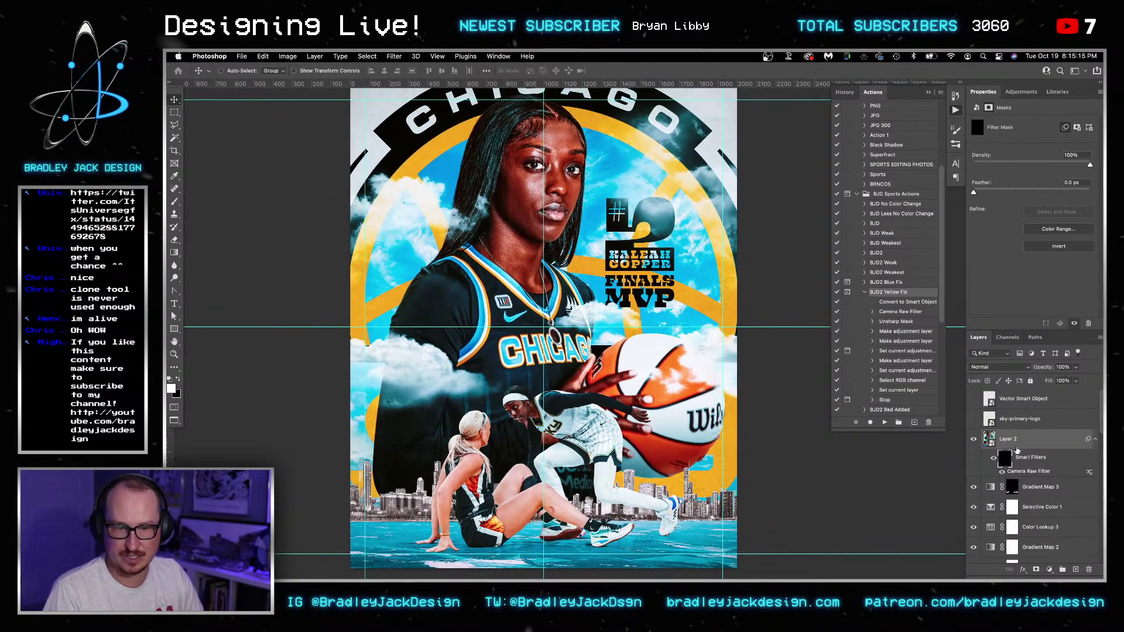
left_click_drag(973, 419, 973, 399)
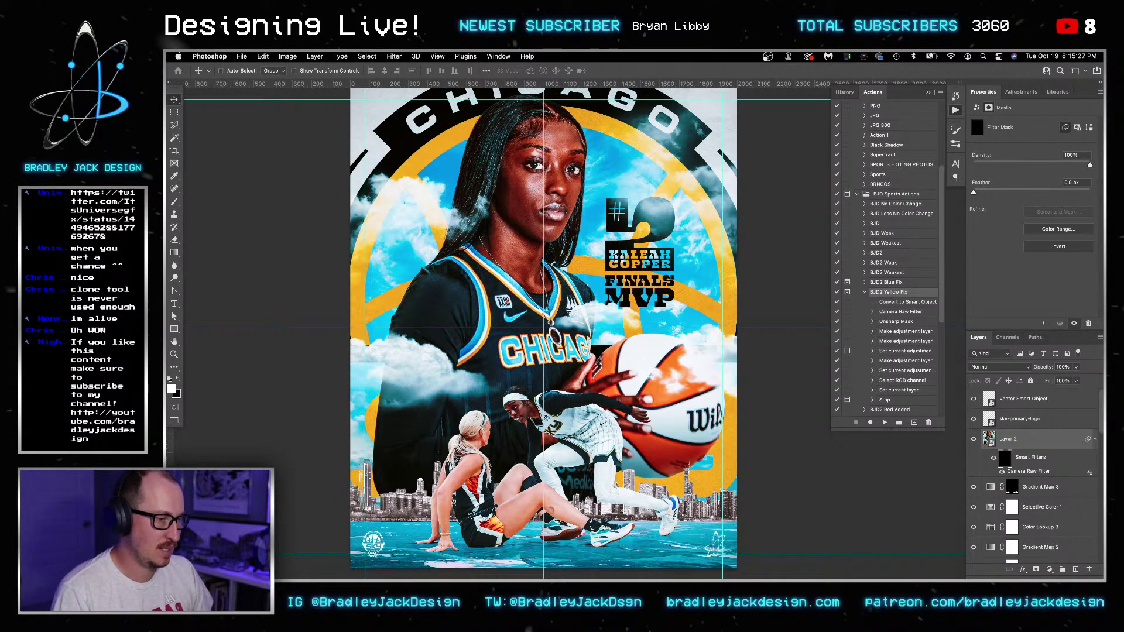
- Switch to Adobe Bridge and open the Light Leaks folder in the EJD Mega Bundle's EJD Light FX Pack
key("super+Tab")
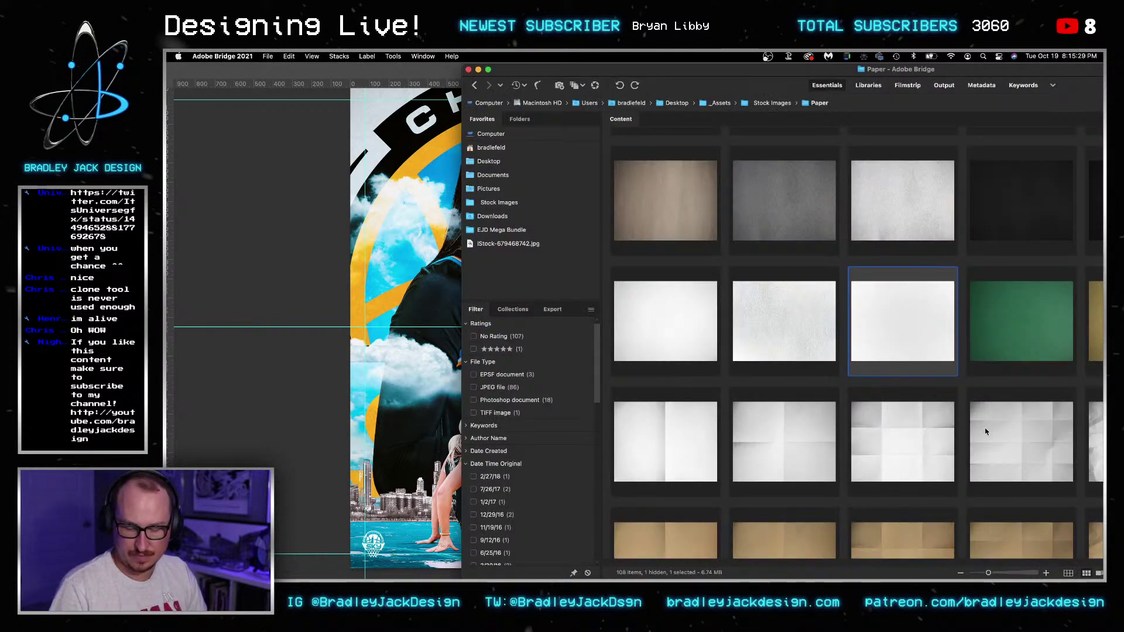
left_click_drag(955, 76, 670, 57)
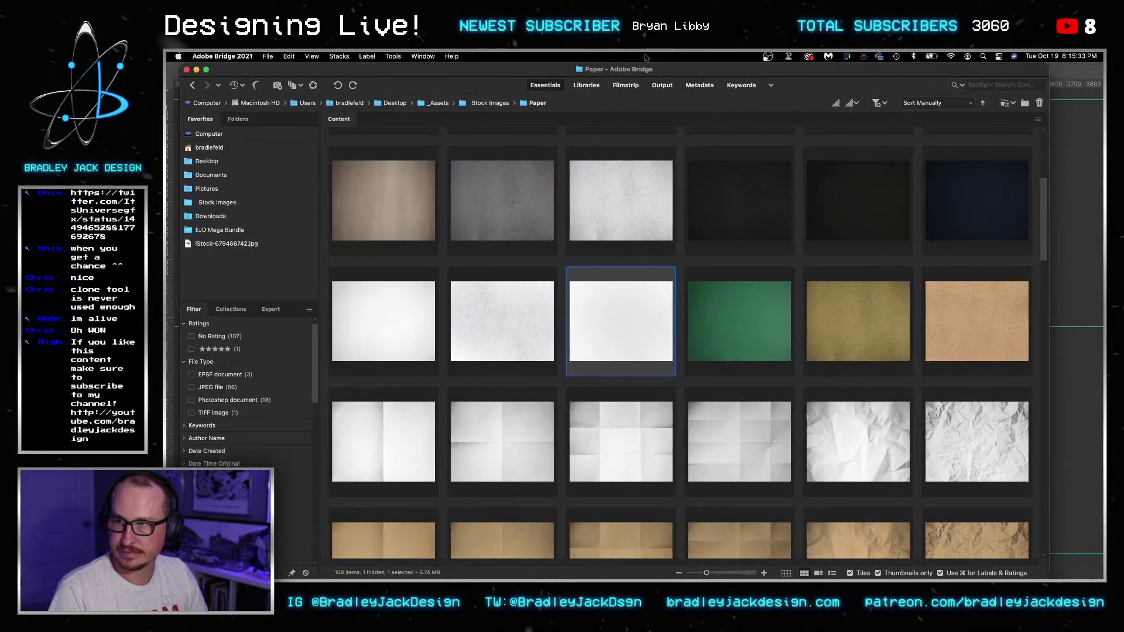
left_click(218, 203)
left_click(220, 229)
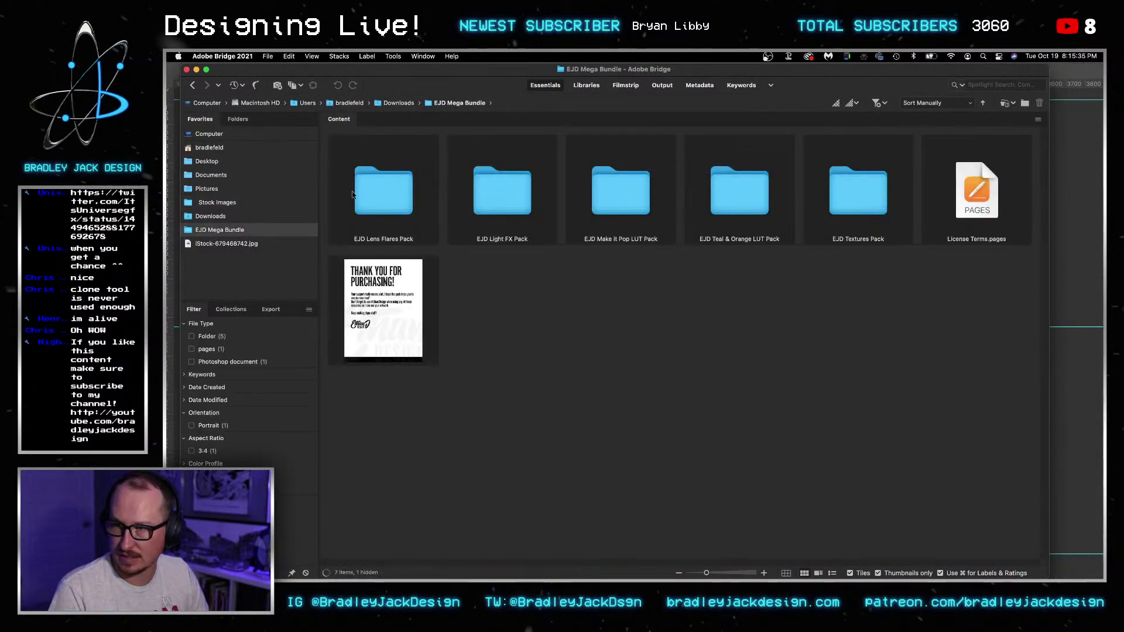
double_click(493, 200)
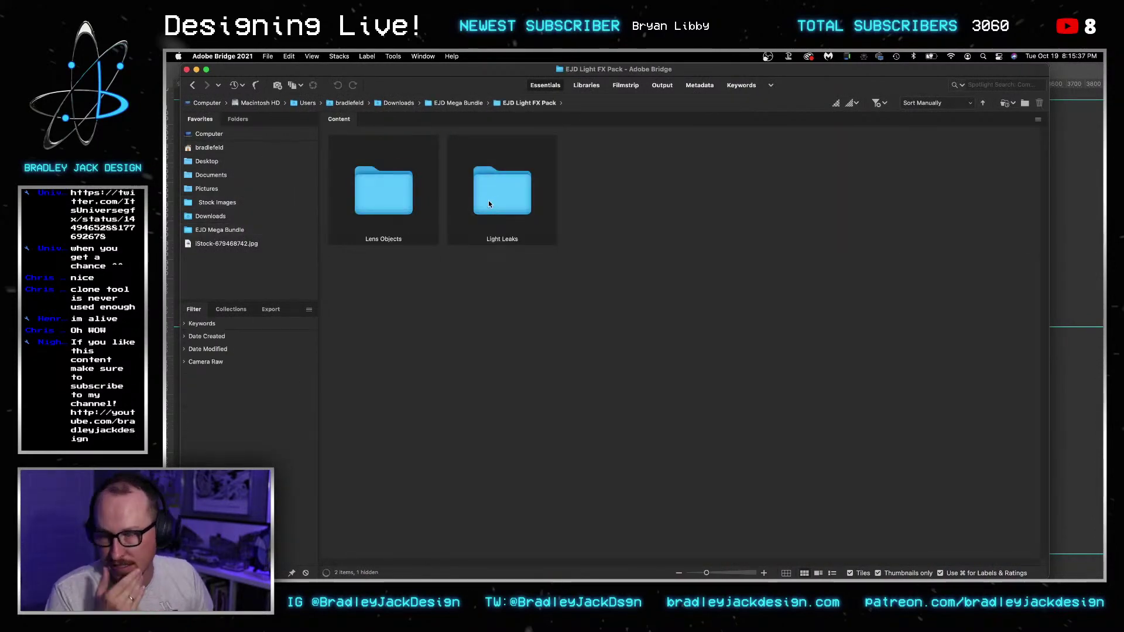
left_click(488, 201)
double_click(489, 202)
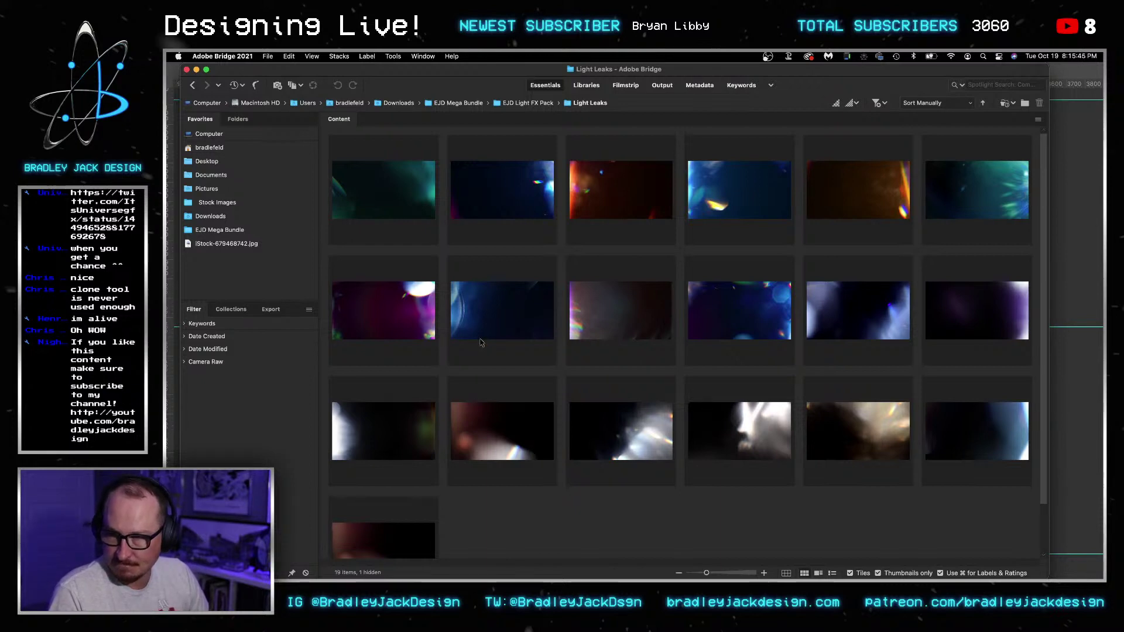
- Place the blue EJD-Light-Leak-008 image above Layer 2 in the poster, rotated 90° and enlarged to cover the canvas
left_click_drag(482, 69, 605, 69)
left_click_drag(624, 326, 228, 294)
left_click_drag(755, 212, 783, 489)
key("Return")
key("super+0")
scroll(787, 493, "right", 2)
scroll(544, 301, "up", 1)
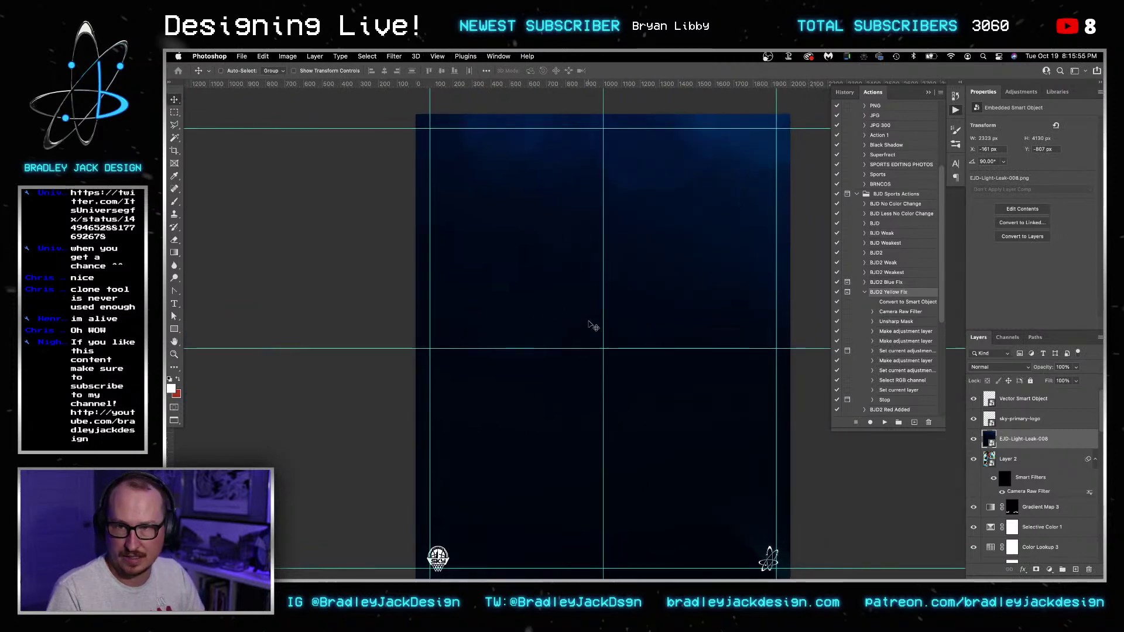
- Set the EJD-Light-Leak-008 layer to Screen and clip a Levels adjustment to it with a shadow input of about 31
key("shift+alt+s")
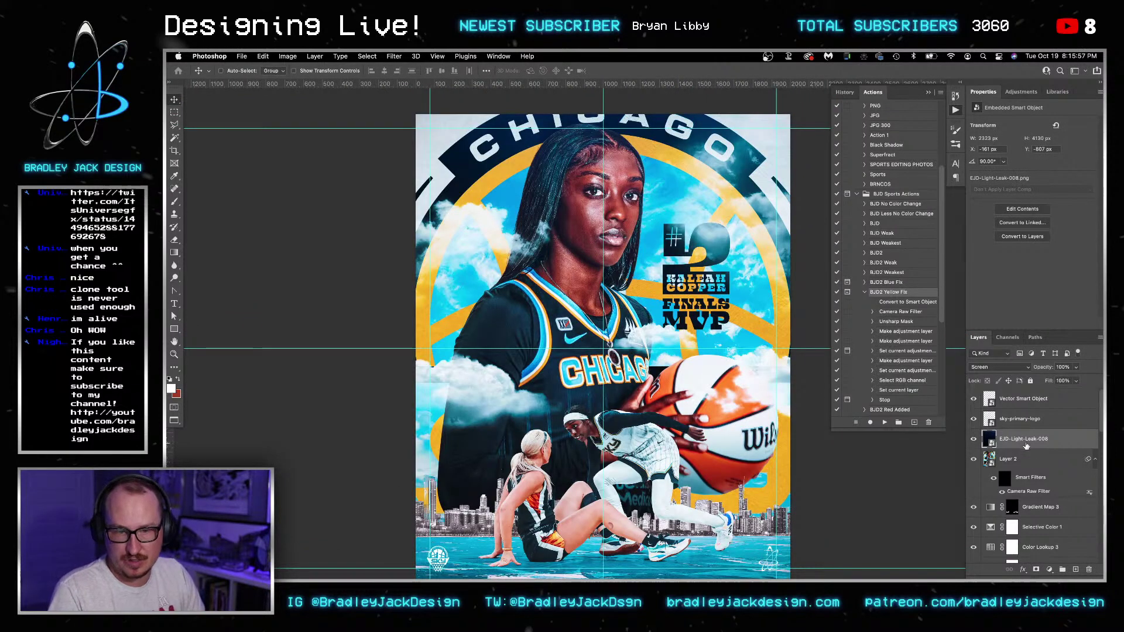
left_click(1021, 92)
left_click(1009, 122)
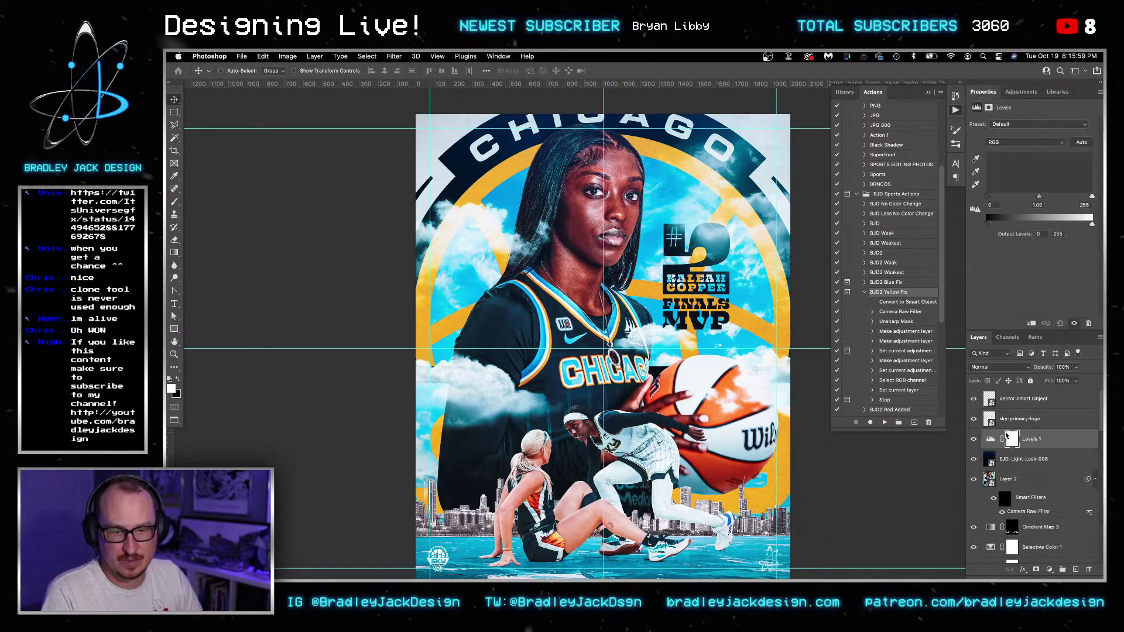
left_click(1005, 446, "alt")
left_click_drag(988, 197, 1015, 199)
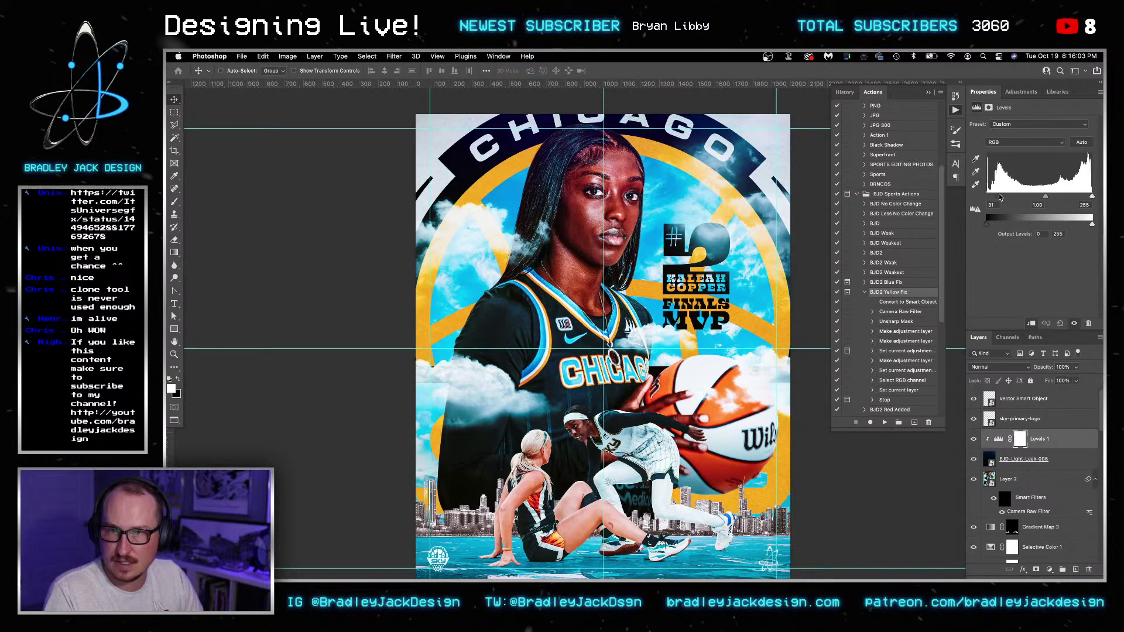
- Switch to Adobe Bridge, open the EJD Light FX Pack's Lens Objects folder and place EJD-Lens-Object-006 into the poster
key("super+Tab")
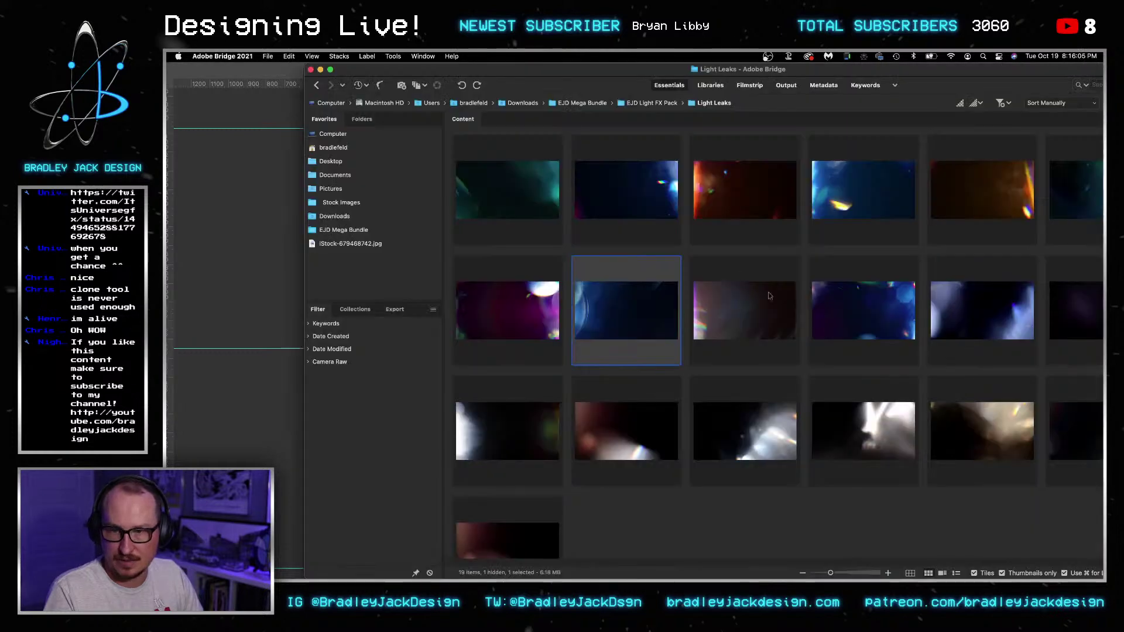
left_click(648, 103)
double_click(514, 192)
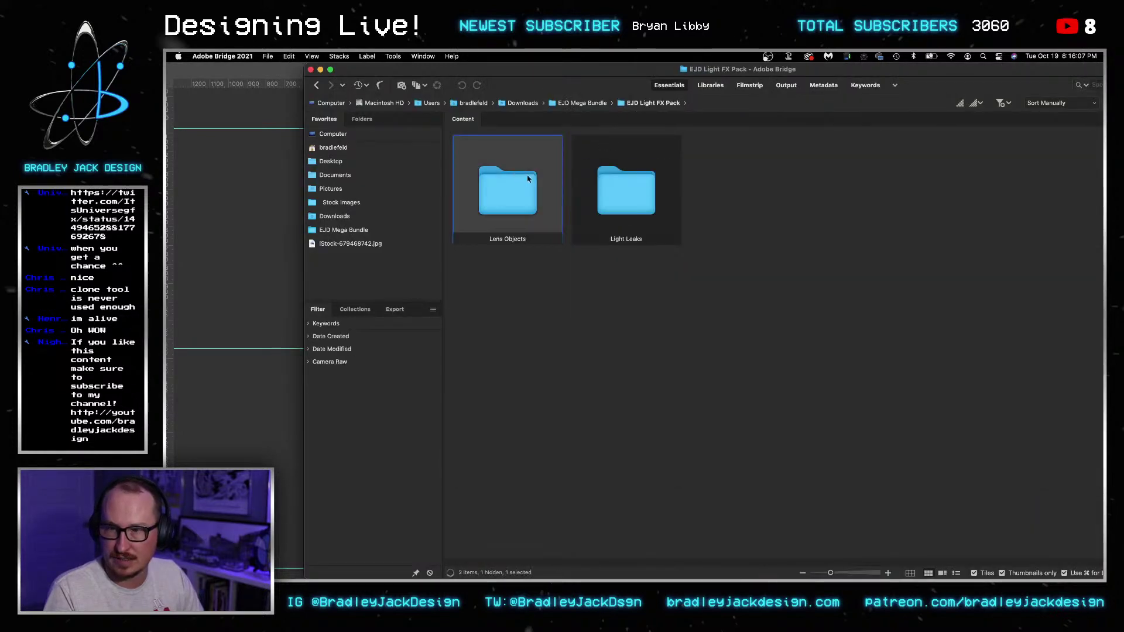
left_click_drag(920, 71, 818, 71)
left_click_drag(1002, 197, 196, 311)
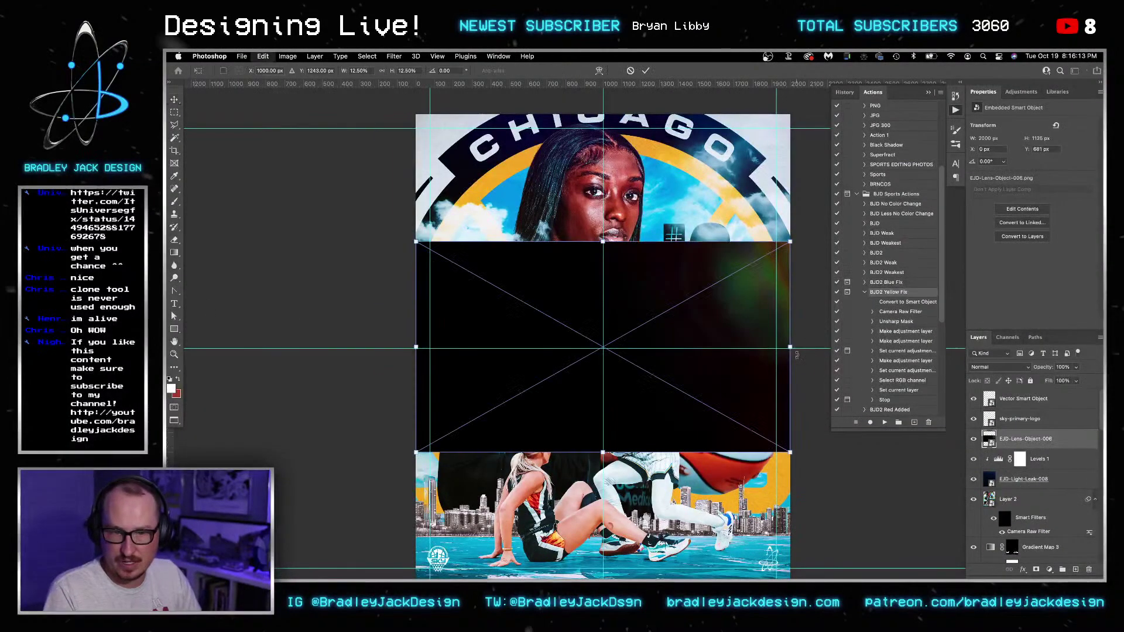
- Rotate the lens object 165°, enlarge it over the poster's lower part and set its blend mode to Screen
left_click_drag(802, 211, 563, 471)
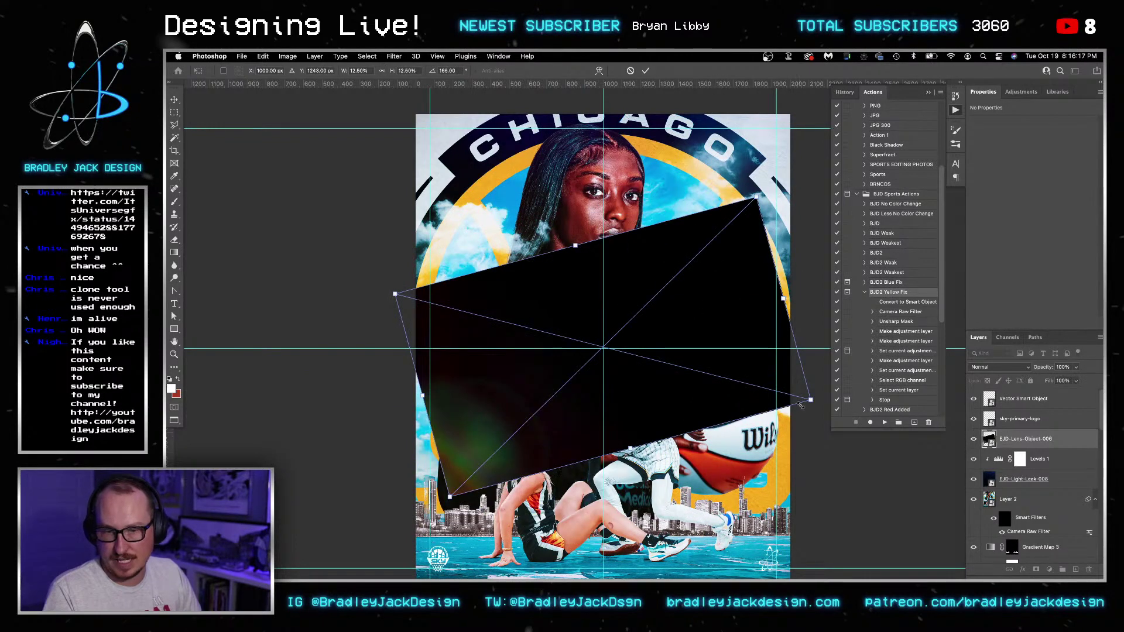
left_click_drag(811, 400, 876, 422)
left_click_drag(721, 400, 732, 486)
scroll(645, 352, "down", 5)
key("Return")
key("alt+shift+s")
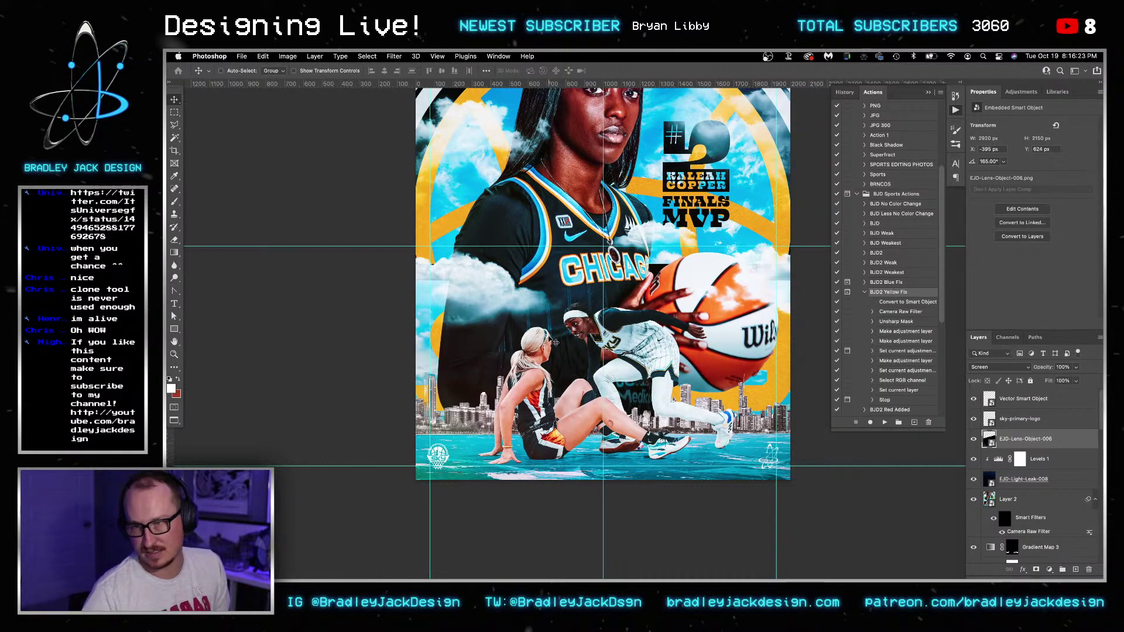
- Switch to Adobe Bridge, browse the Lens Objects folder and place EJD-Lens-Object-008 into the poster
key("super+Tab")
scroll(630, 425, "down", 5)
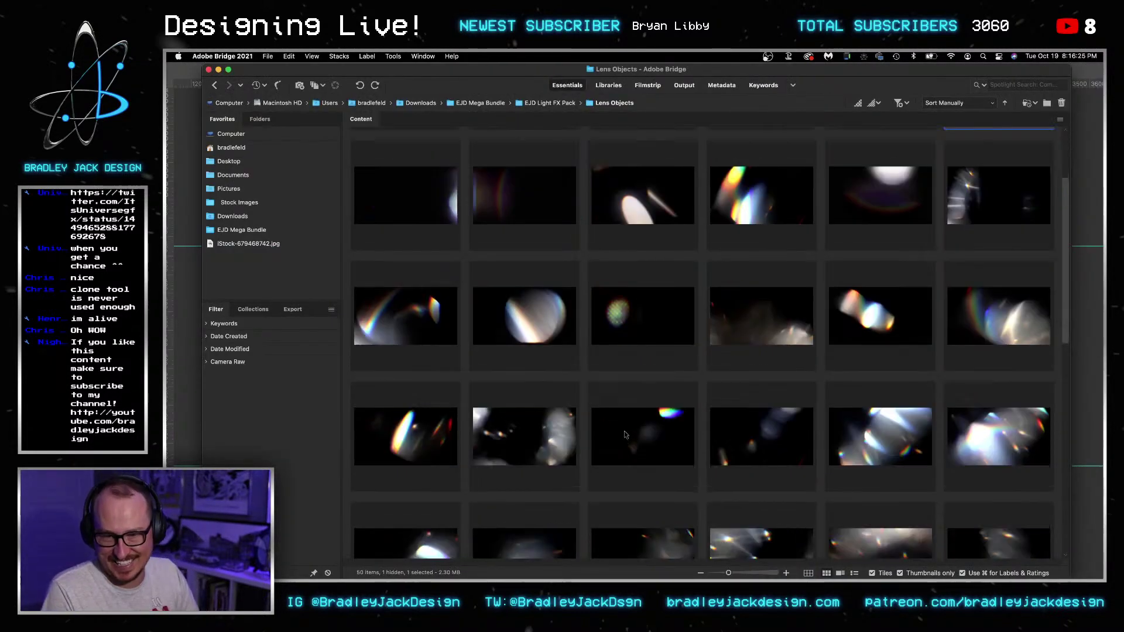
scroll(630, 425, "down", 5)
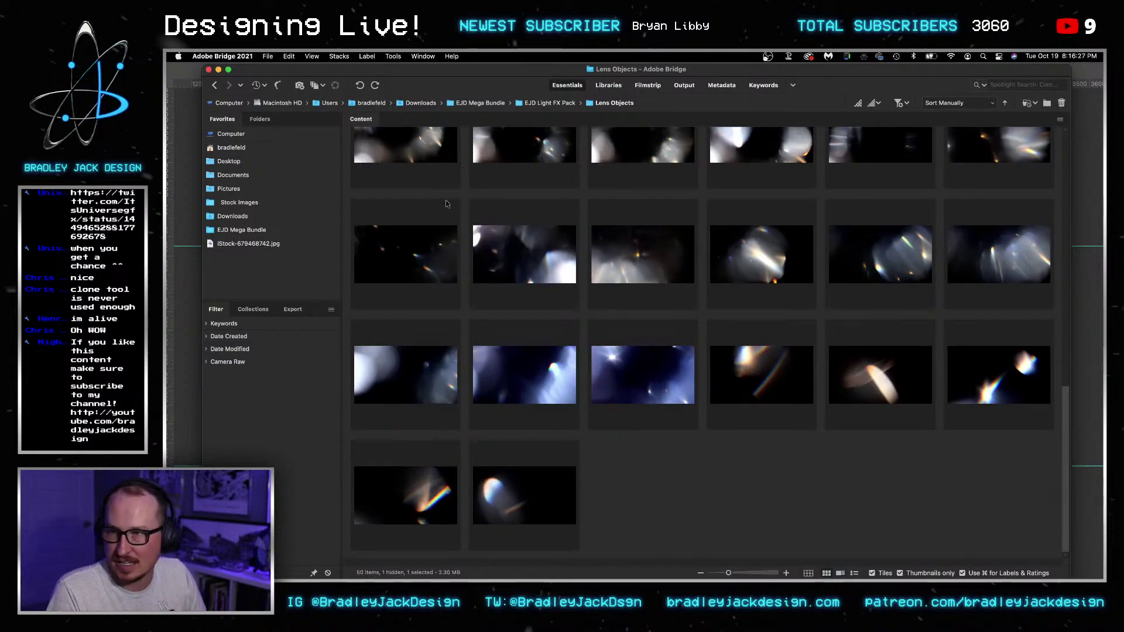
scroll(536, 245, "up", 10)
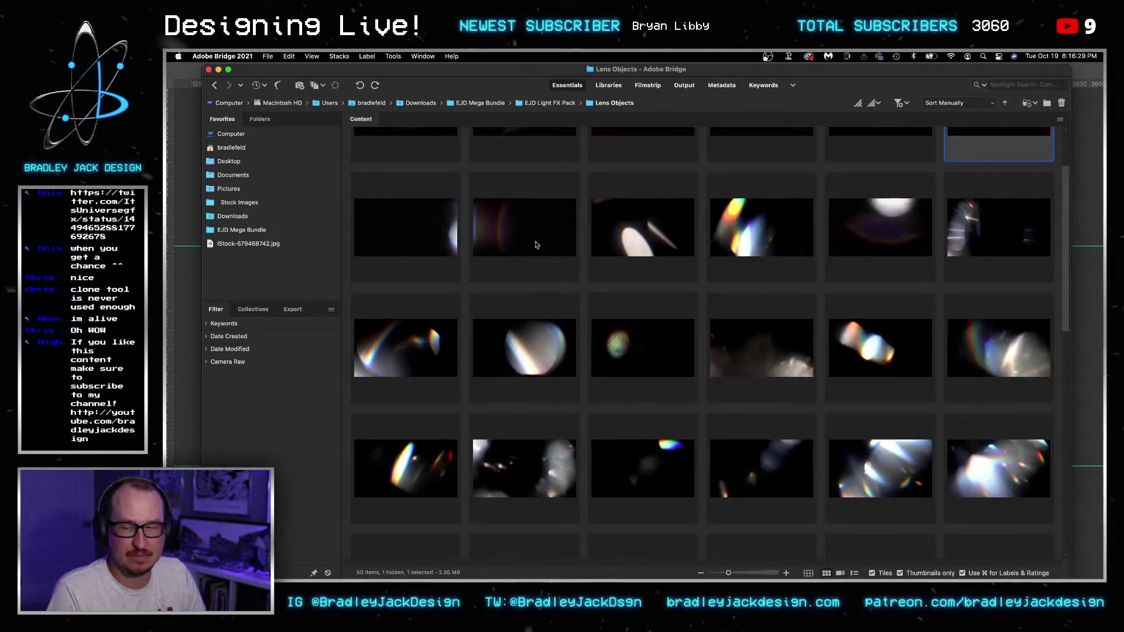
left_click_drag(536, 290, 187, 296)
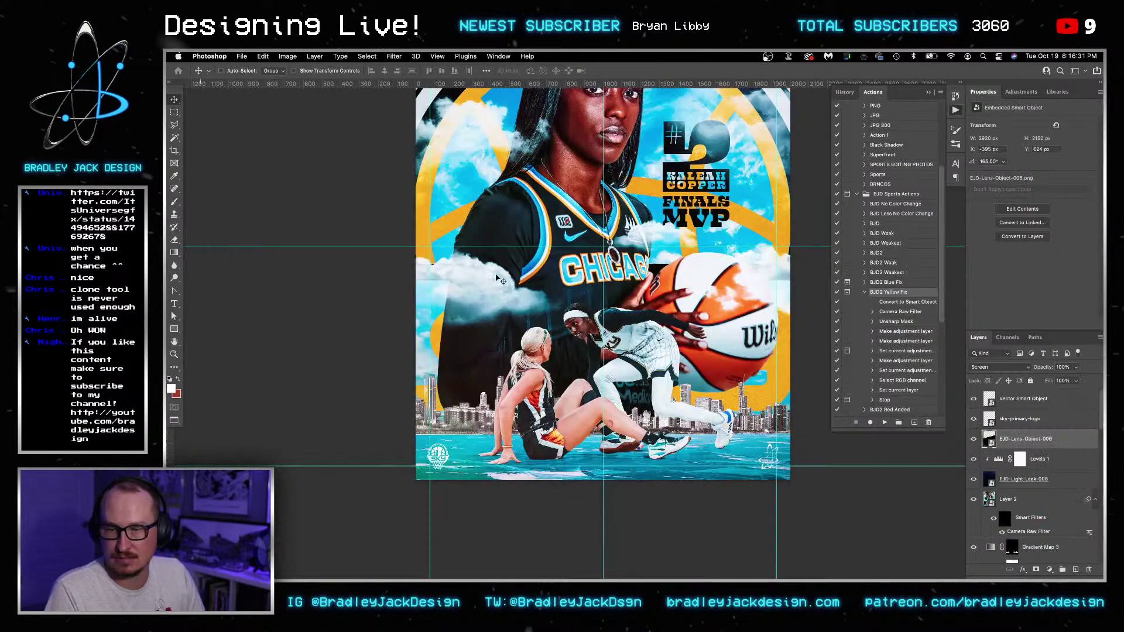
- Rotate, enlarge and reposition EJD-Lens-Object-008 diagonally over the poster, blending out its black background
scroll(671, 328, "down", 3)
key("super+t")
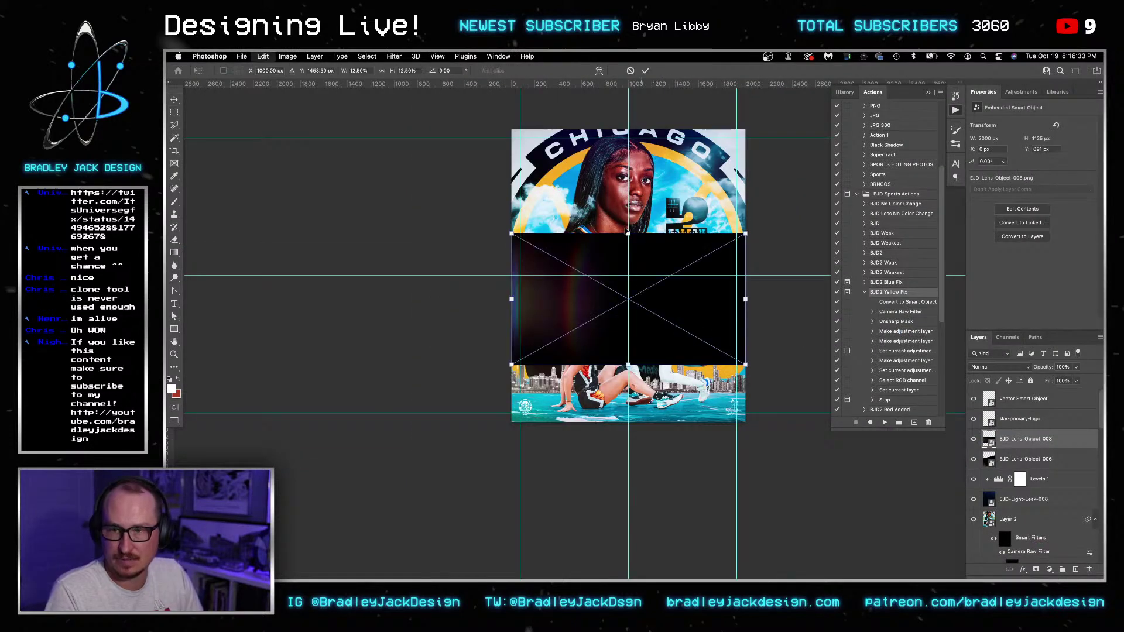
left_click_drag(627, 233, 629, 129)
left_click_drag(633, 473, 666, 367)
key("Return")
key("super+t")
left_click_drag(681, 163, 648, 204)
key("Return")
key("super+t")
left_click_drag(485, 340, 531, 401)
left_click_drag(528, 360, 559, 404)
key("Return")
left_click_drag(664, 288, 736, 406)
key("v")
- Stamp all visible artwork into a new layer below the logos and convert it to a smart object
key("super+alt+shift+n")
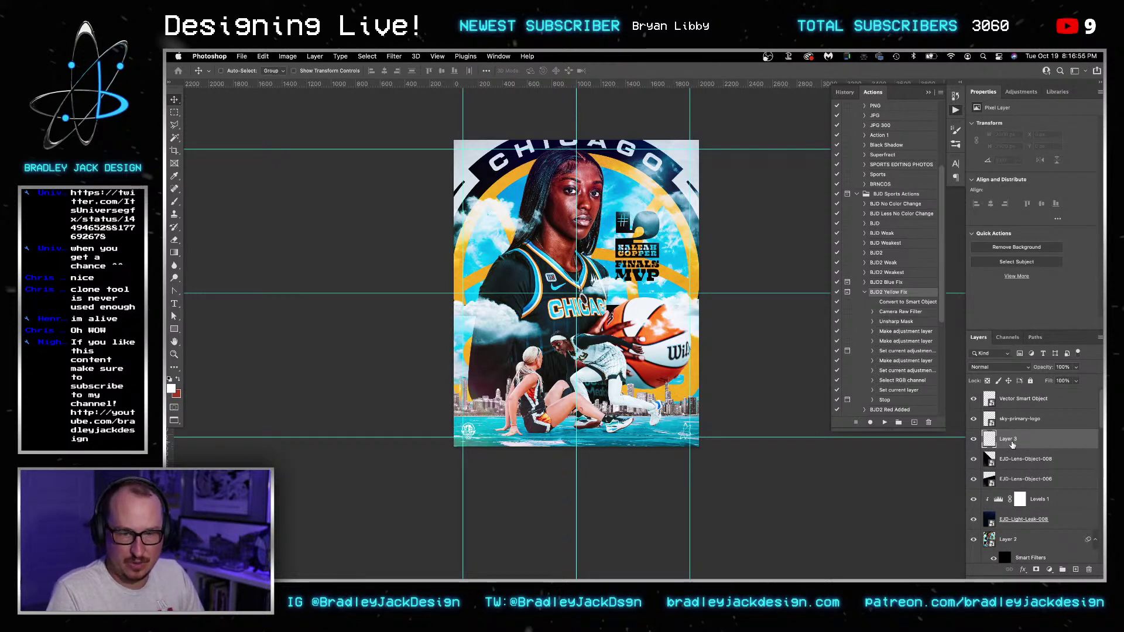
right_click(1013, 445)
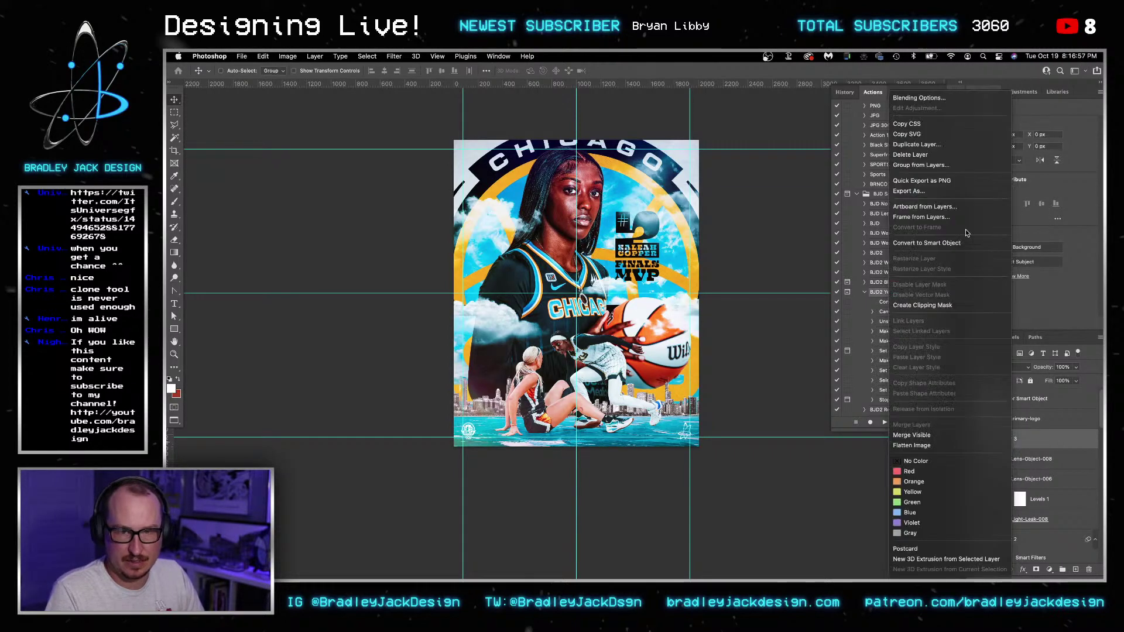
left_click(968, 244)
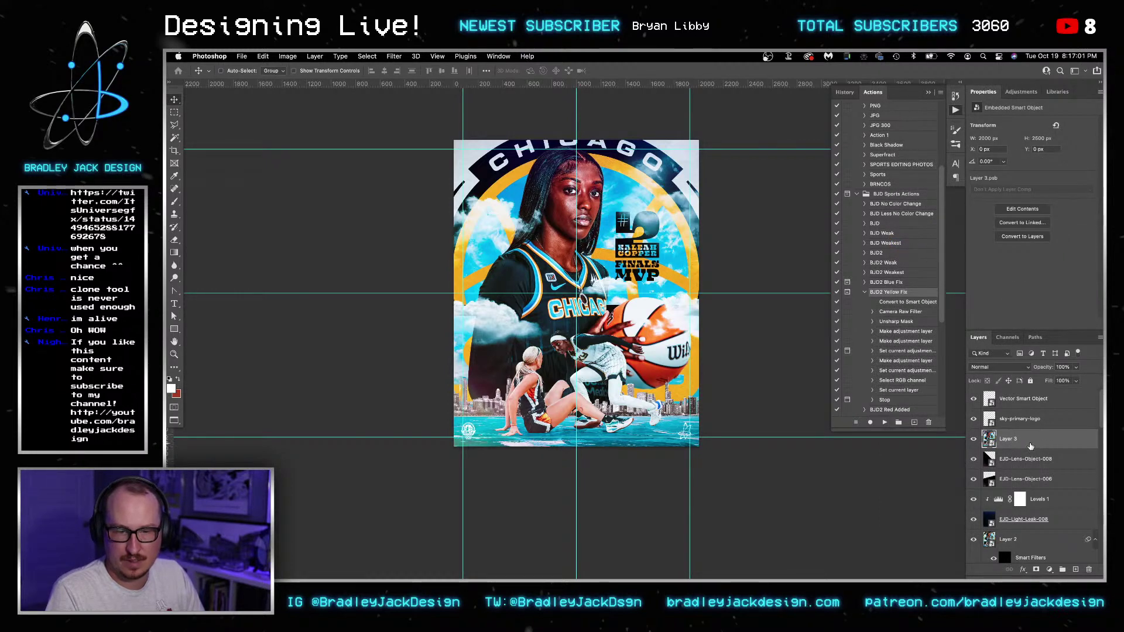
- Duplicate the Layer 3 smart object and check the copy's channel blending options
key("ctrl+j")
double_click(1043, 445)
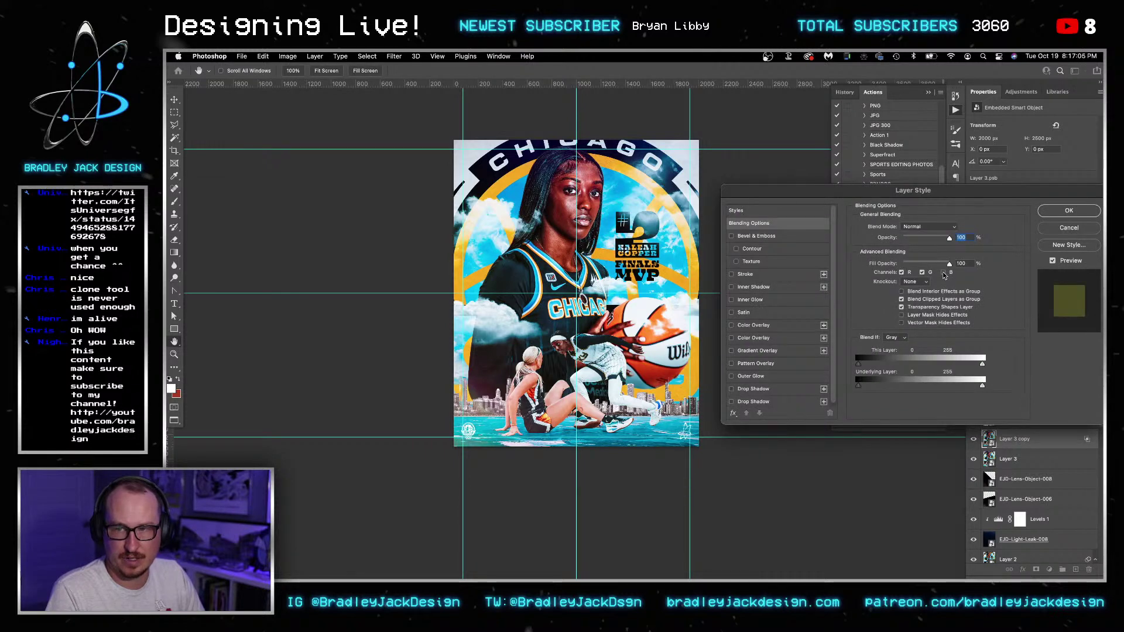
key("Return")
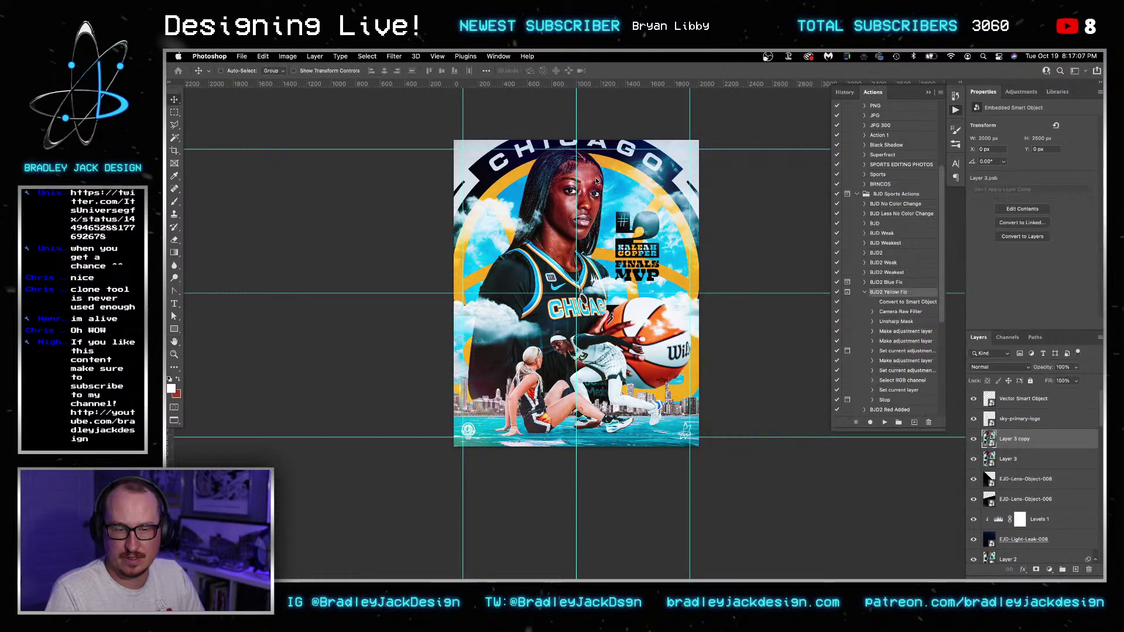
- Scale Layer 3 copy to 103% in width and height and rotate it 0.64°
key("ctrl+t")
left_click(370, 69)
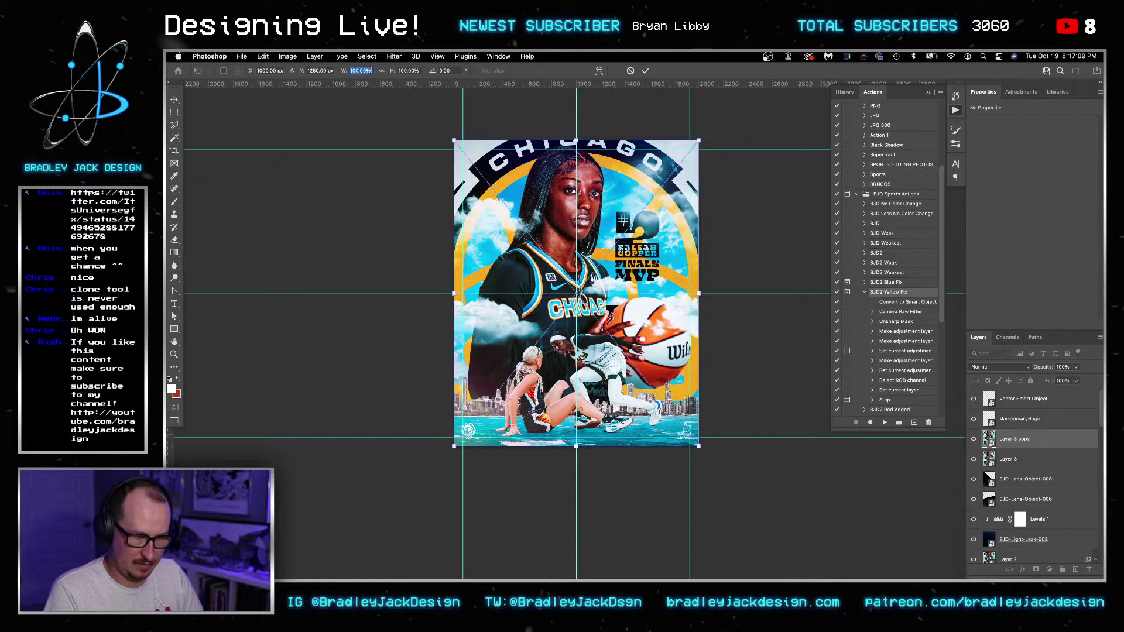
type("104")
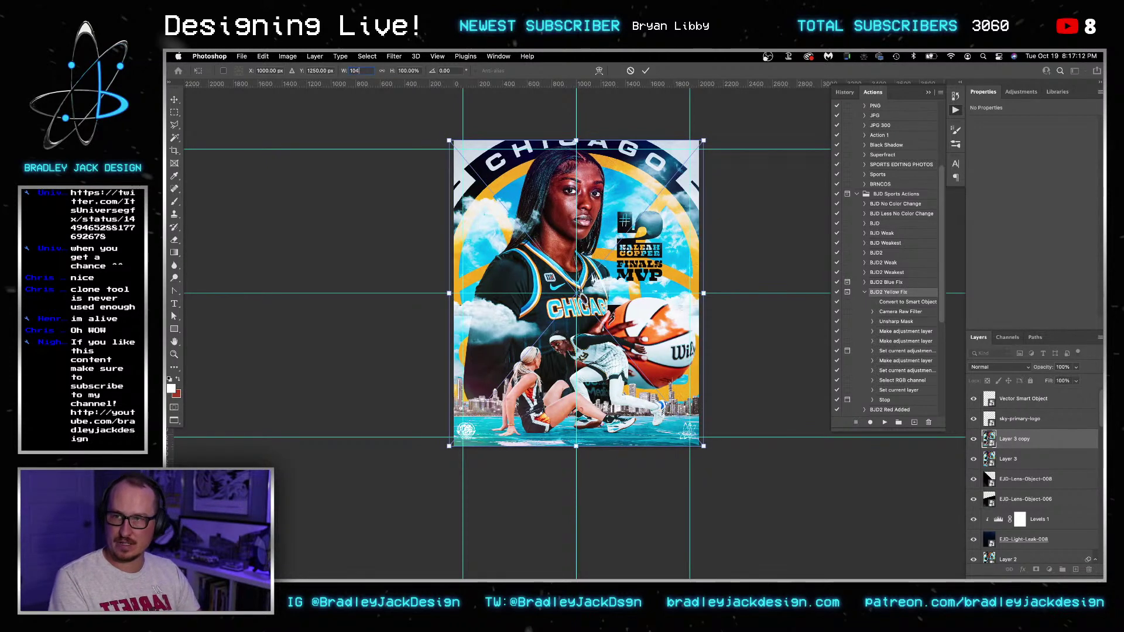
key("BackSpace")
type("3")
key("Tab")
type("103")
key("Tab")
key("BackSpace")
type(".64")
key("Return")
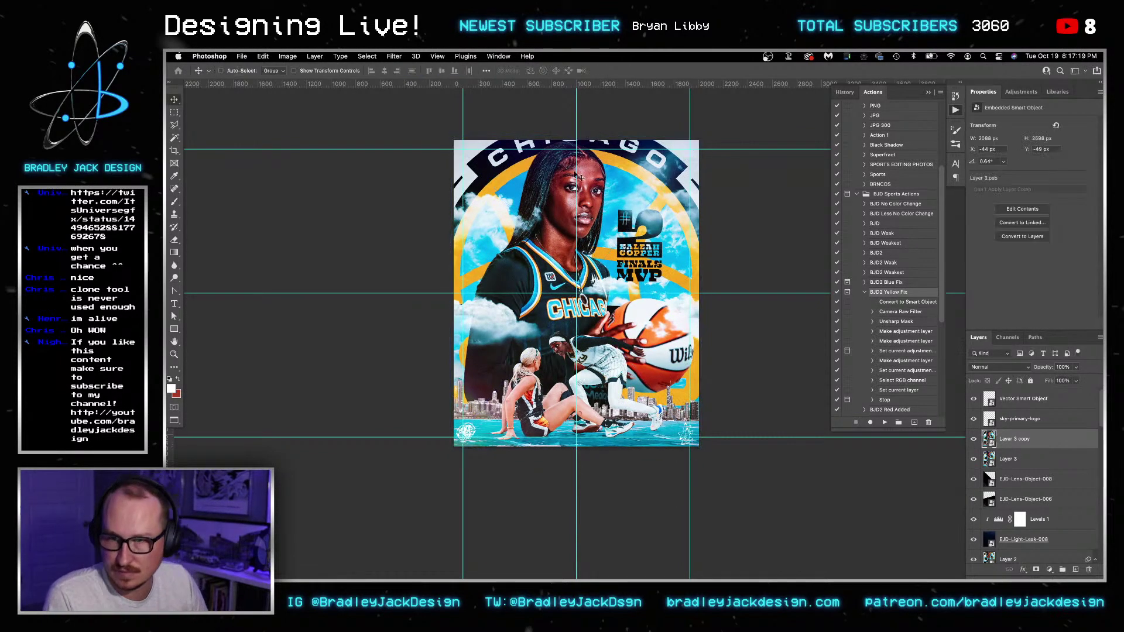
- Compare the colour channels in Layer 3 copy's blending options and turn off its blue channel
double_click(1053, 442)
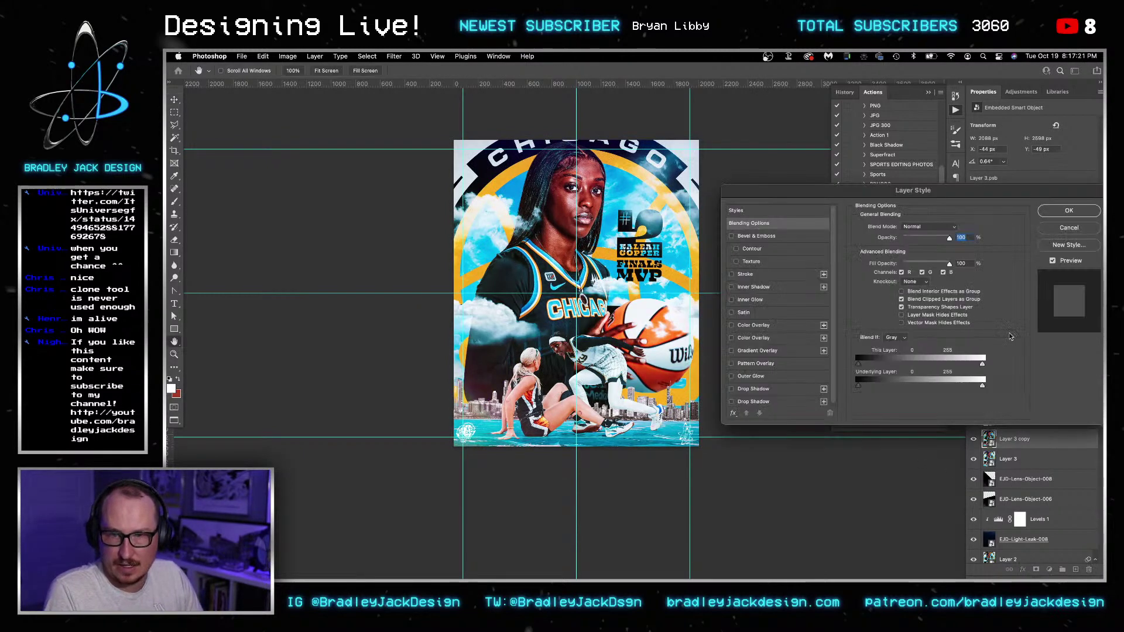
left_click(922, 272)
left_click(923, 273)
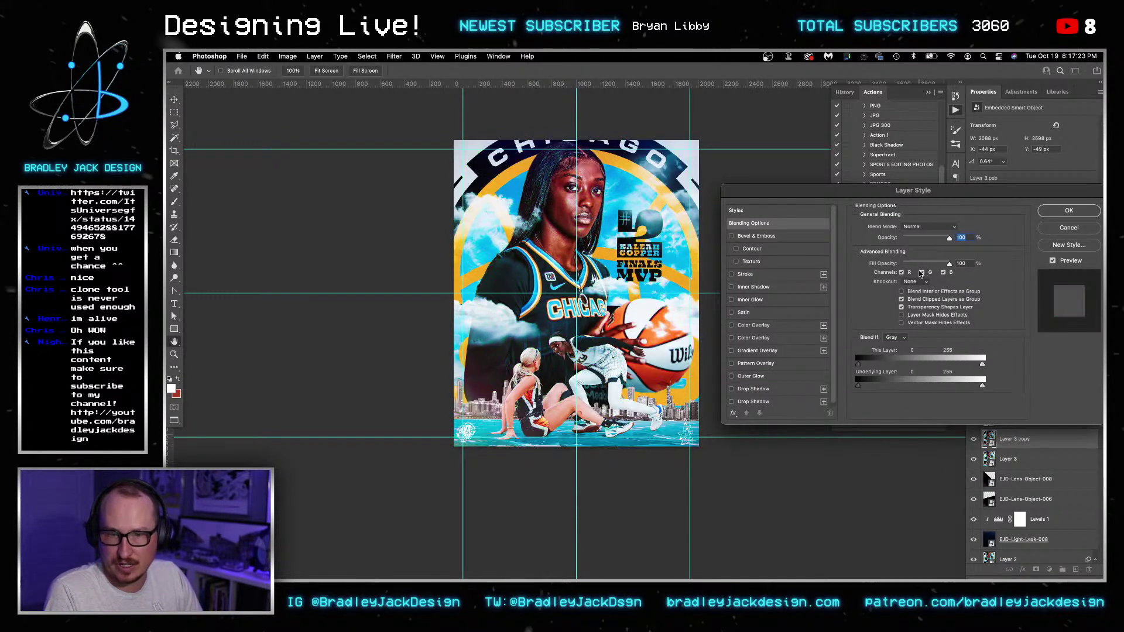
left_click(902, 272)
left_click(902, 272)
left_click(942, 272)
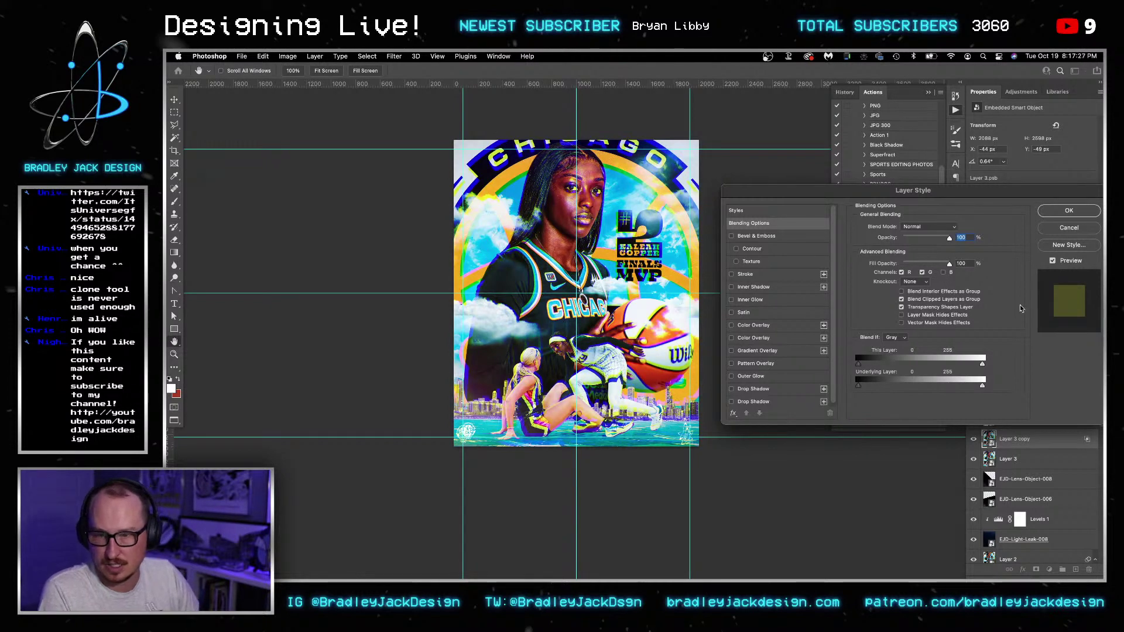
key("Return")
- Set Layer 3 copy's rotation to 0.1° and its width and height to 101%
key("ctrl+t")
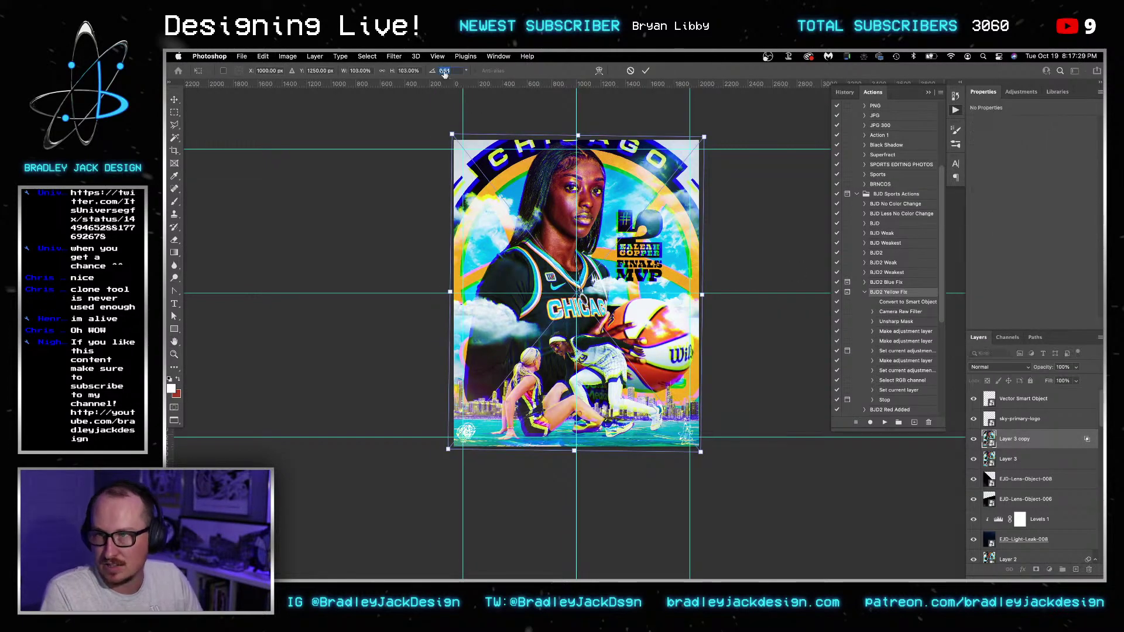
type("0.1")
key("shift+Tab")
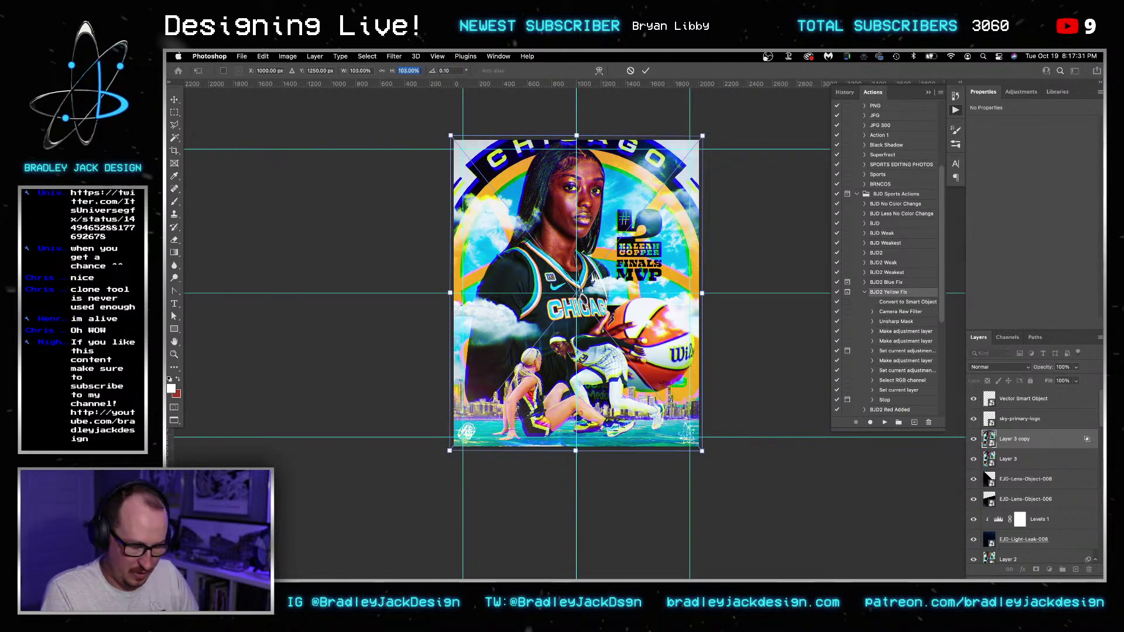
type("101")
key("shift+Tab")
type("101")
key("Return")
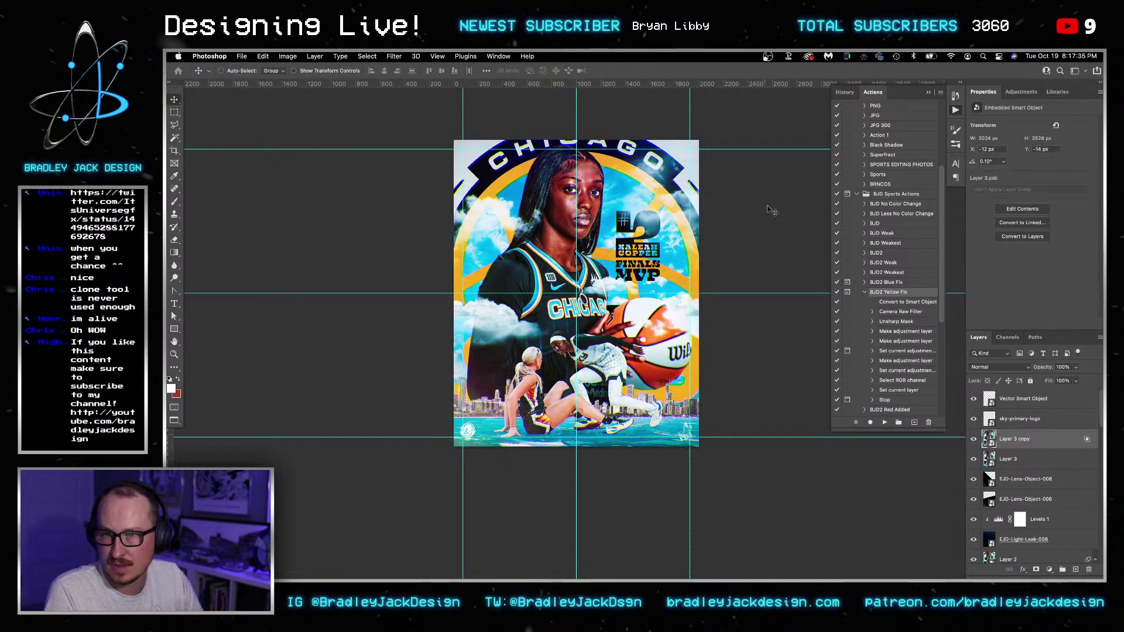
- Hide both logo layers, Layer 3 copy and Layer 3, and select Layer 3
key("z")
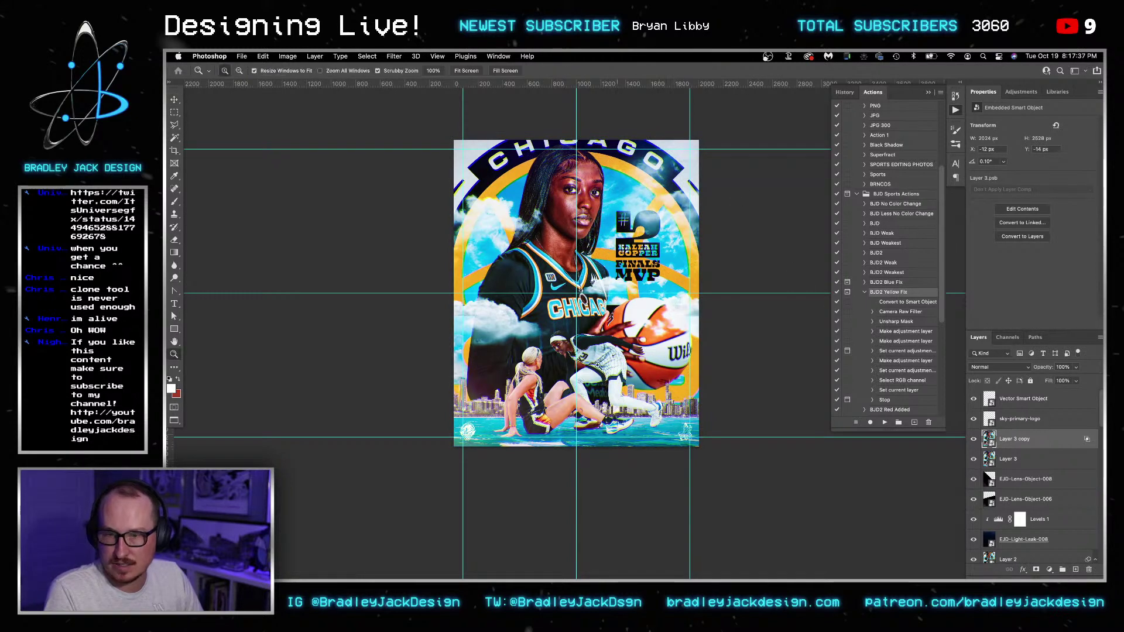
left_click_drag(973, 398, 974, 420)
left_click(974, 458)
left_click(1010, 460)
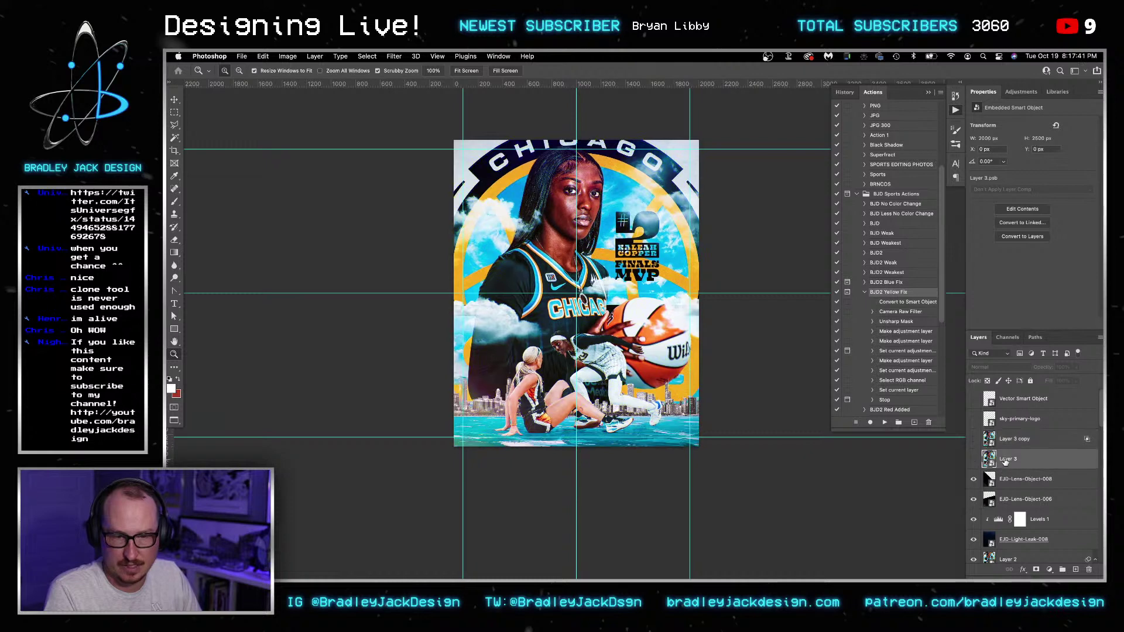
- Stamp the remaining visible artwork into a new layer above Layer 3 and convert it to a smart object
key("super+alt+shift+n")
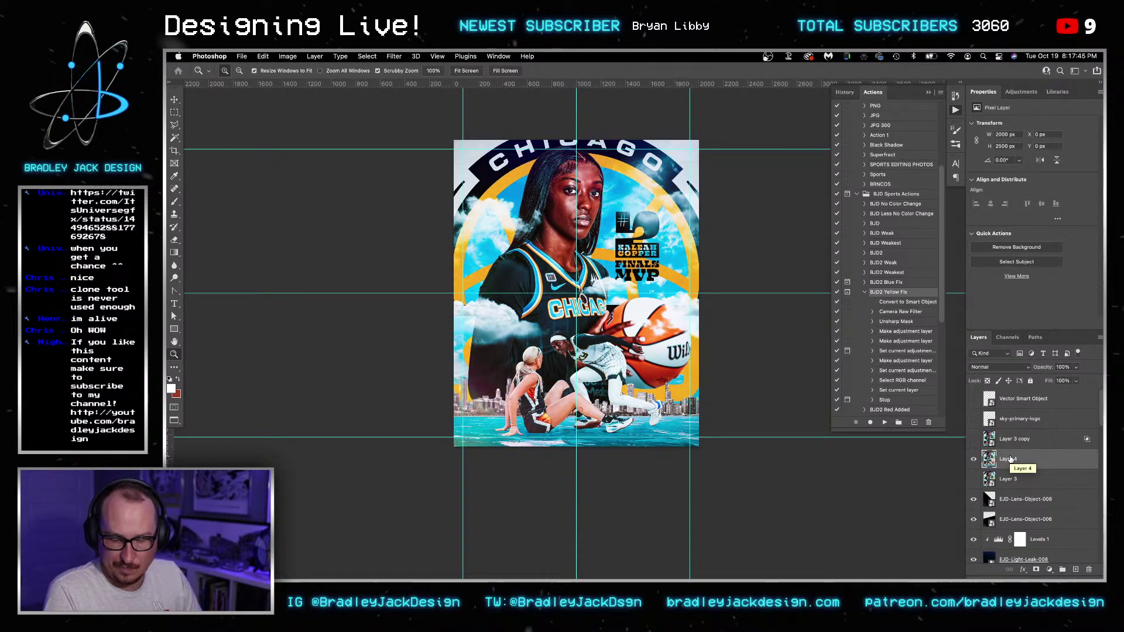
right_click(1010, 459)
left_click(944, 245)
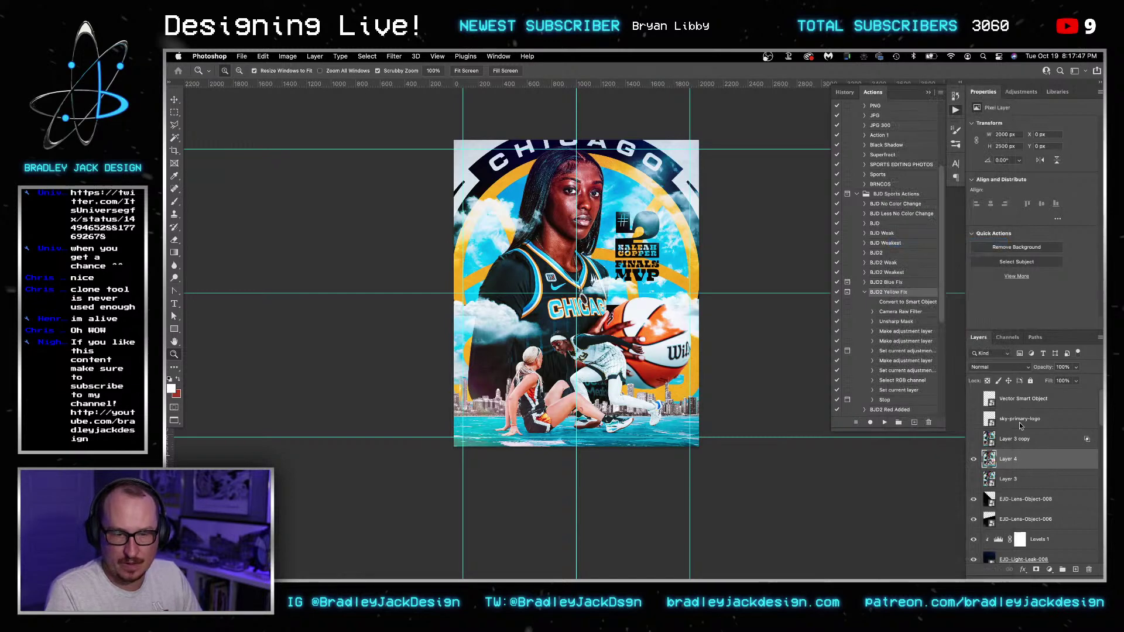
- Turn off the red and green channels in Layer 4's blending options, leaving only blue active
double_click(1050, 461)
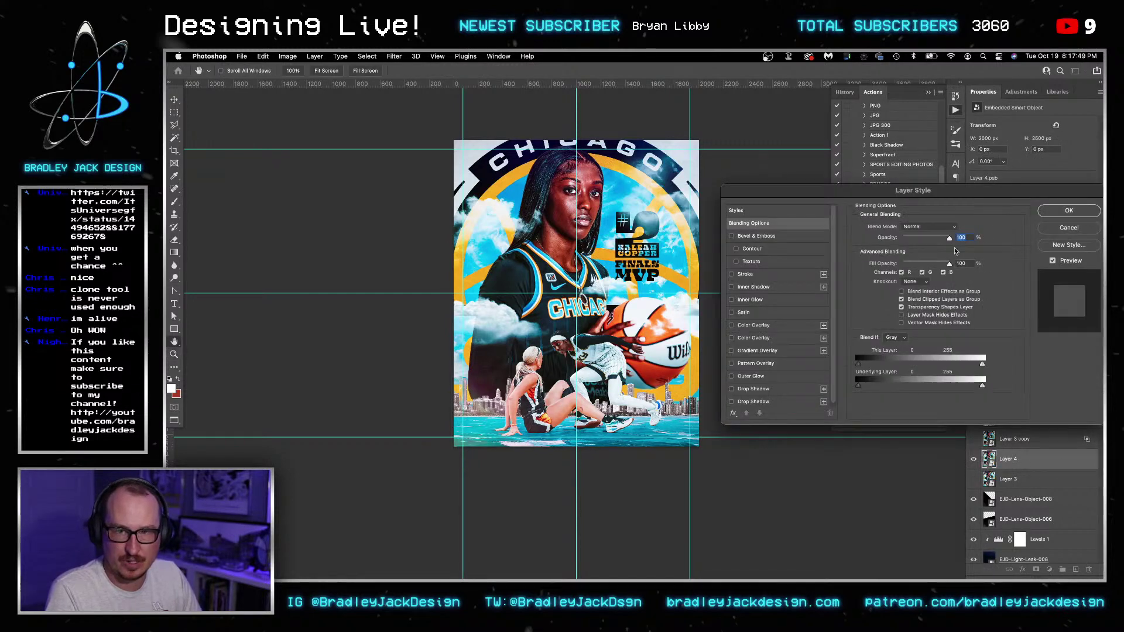
left_click(930, 273)
left_click(902, 273)
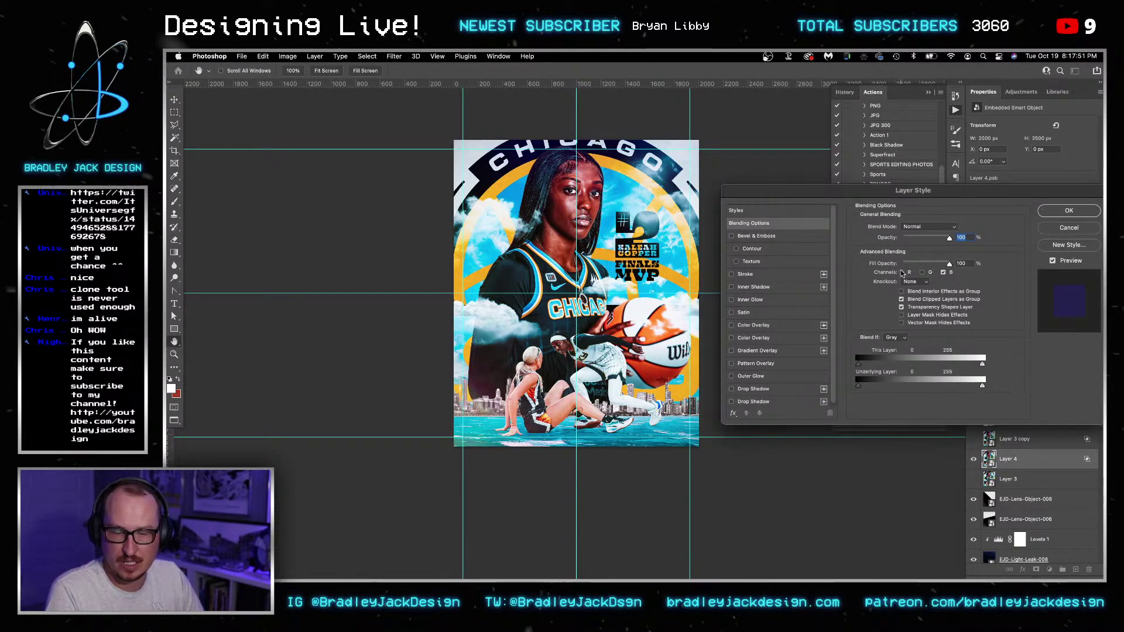
key("Return")
- Rotate Layer 4 by 0.1° and scale its width and height to 101%
key("ctrl+t")
left_click(445, 71)
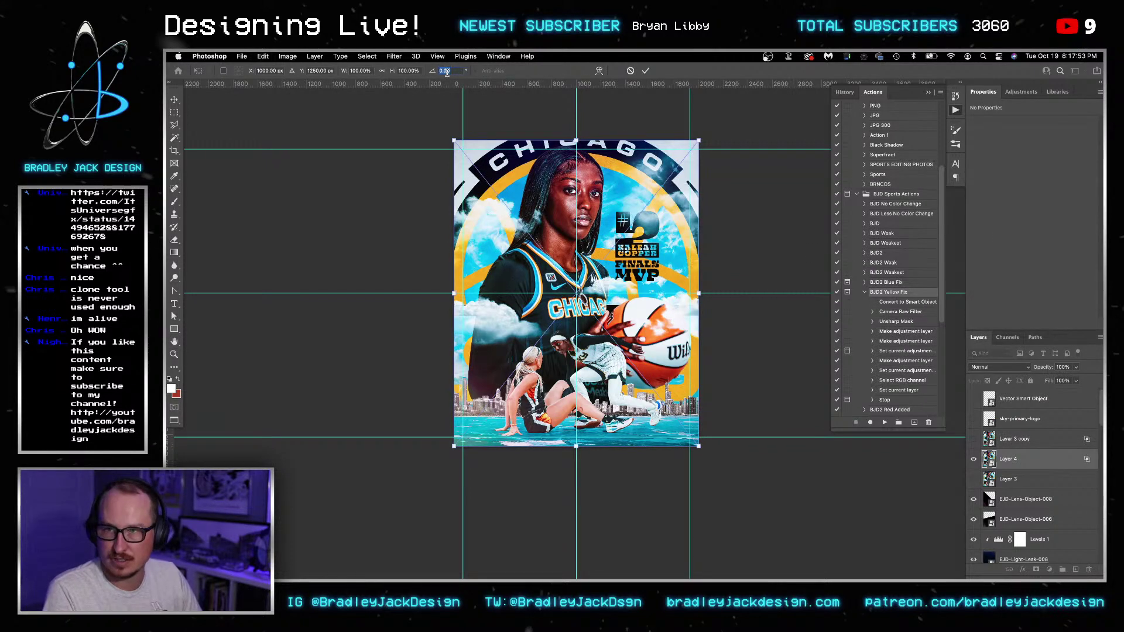
key("Up")
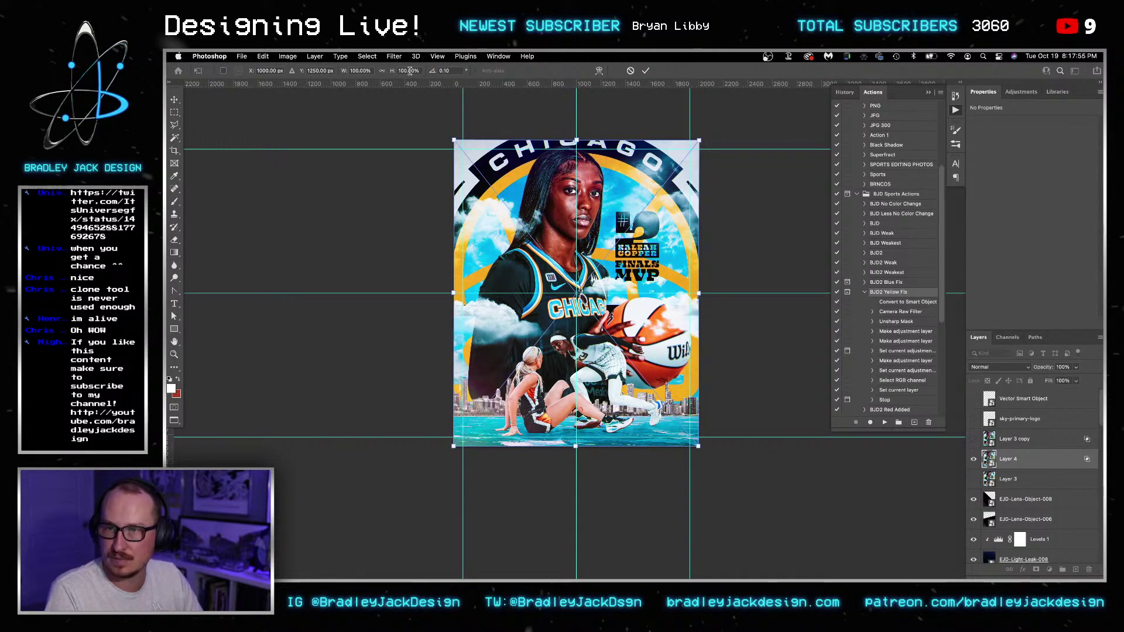
type("101")
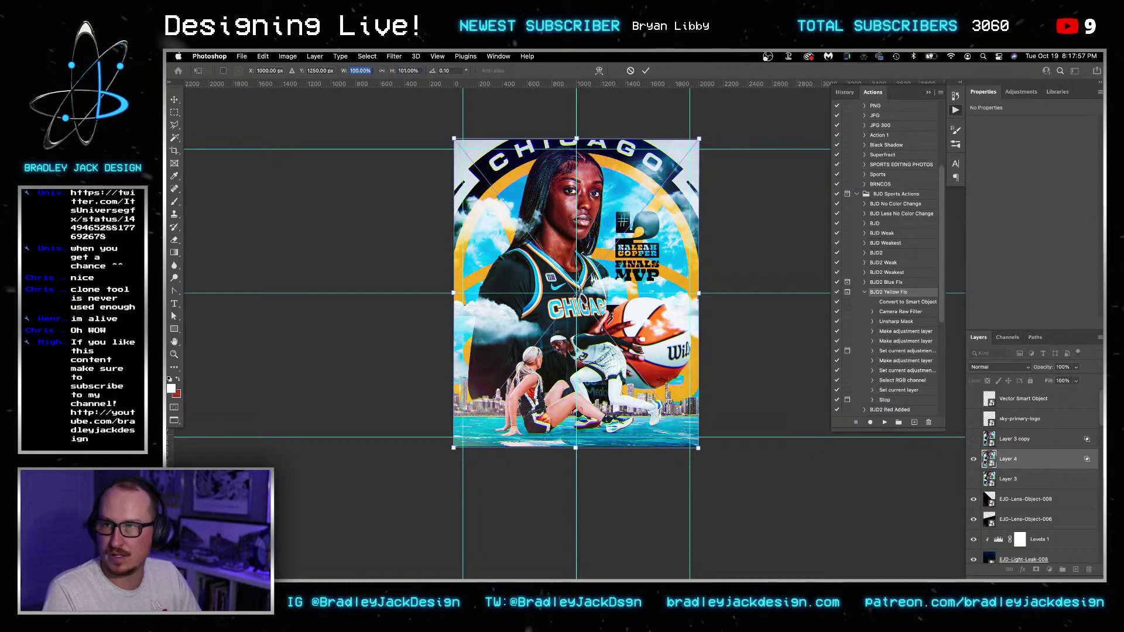
key("Return")
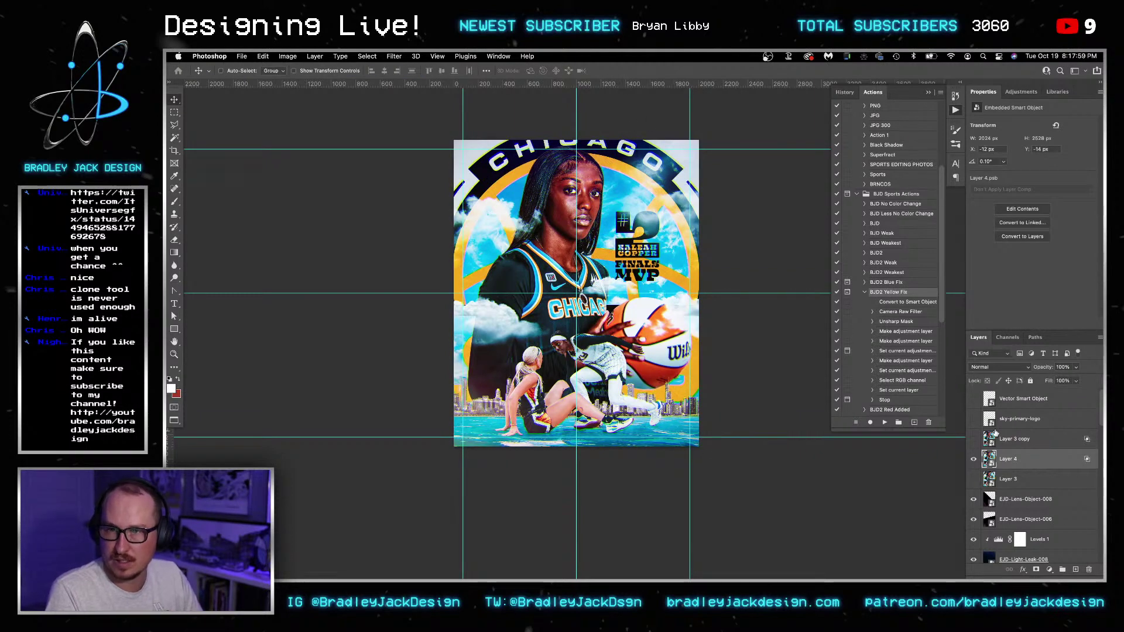
- Reverse Layer 4's active channels in its blending options: enable red and green and turn off blue
double_click(1031, 465)
left_click(943, 273)
left_click(922, 272)
left_click(901, 272)
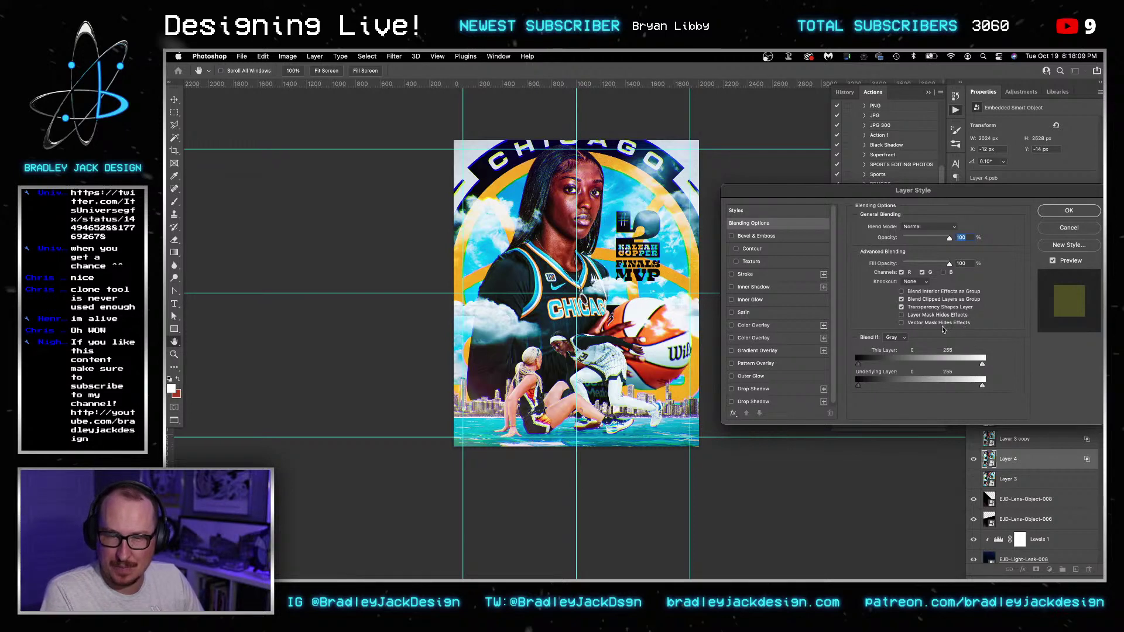
- Set Layer 4's Blend If to Blue and split the underlying layer's black slider across to 255
left_click(895, 338)
left_click(894, 365)
left_click_drag(982, 385, 1037, 388)
left_click_drag(857, 388, 1038, 387)
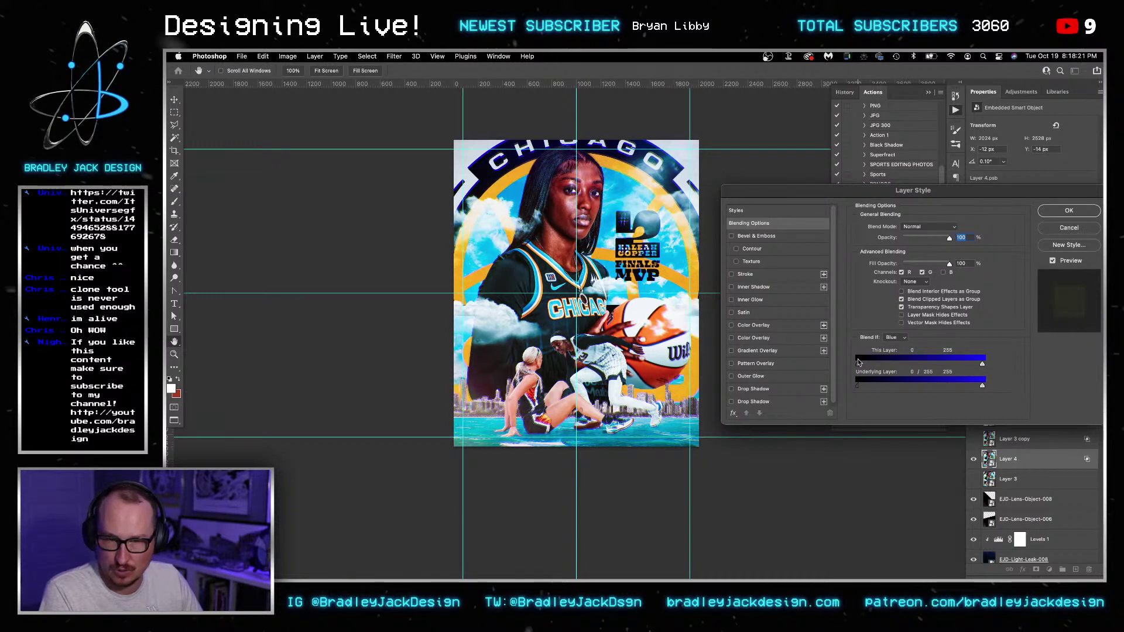
- Try the underlying-layer Blend If sliders for Red and accept Layer 4's blending options
left_click(895, 337)
left_click(892, 316)
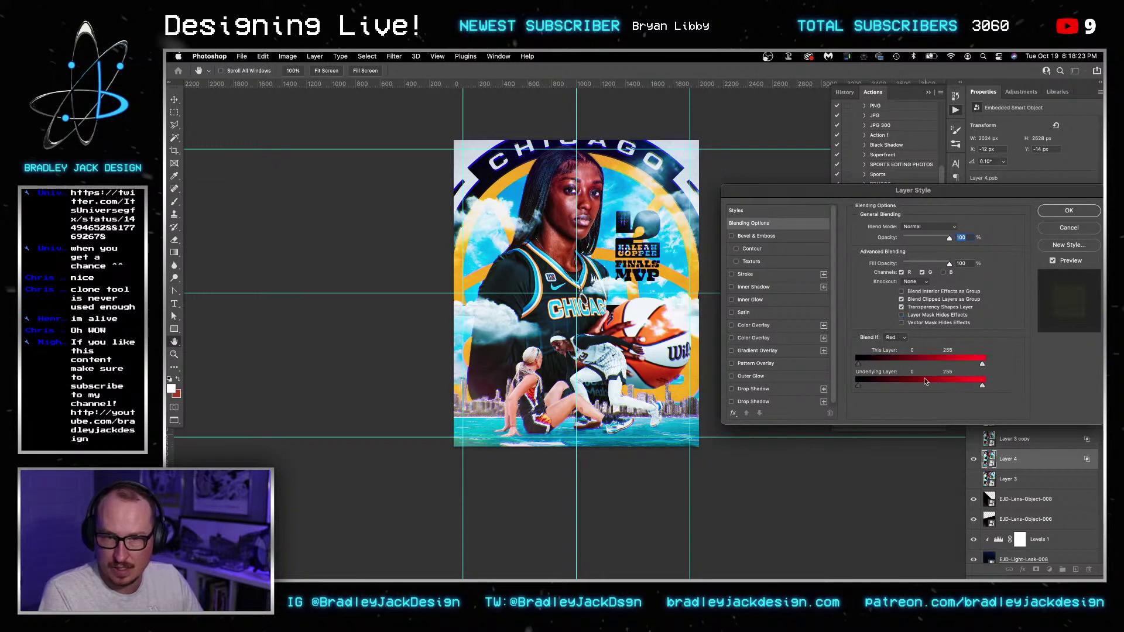
left_click_drag(982, 386, 1031, 384)
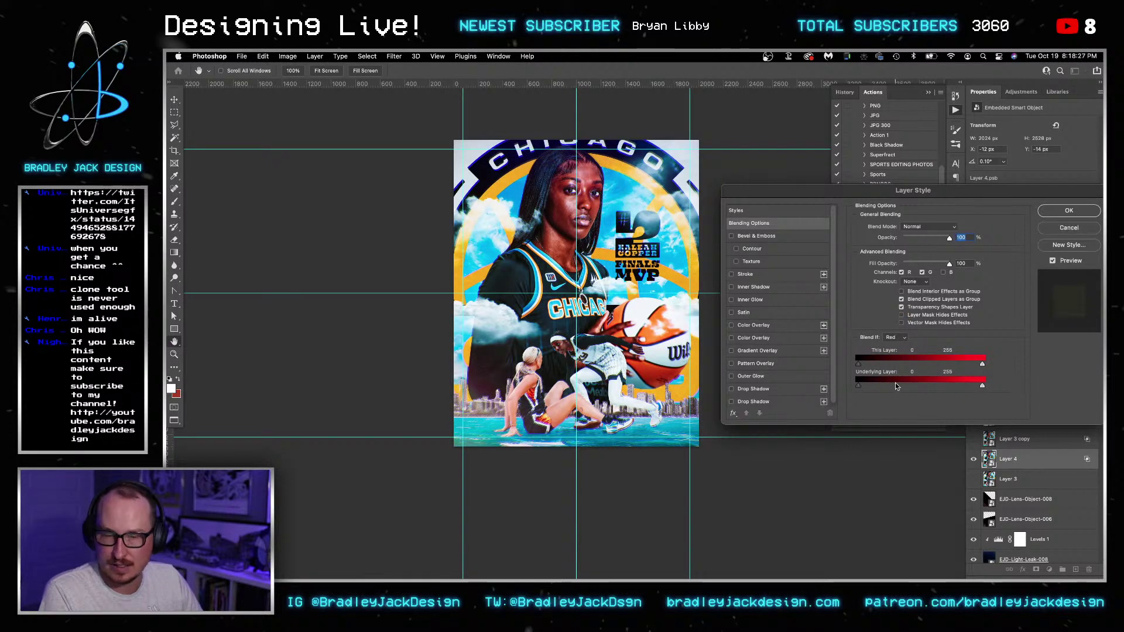
left_click_drag(859, 385, 959, 379)
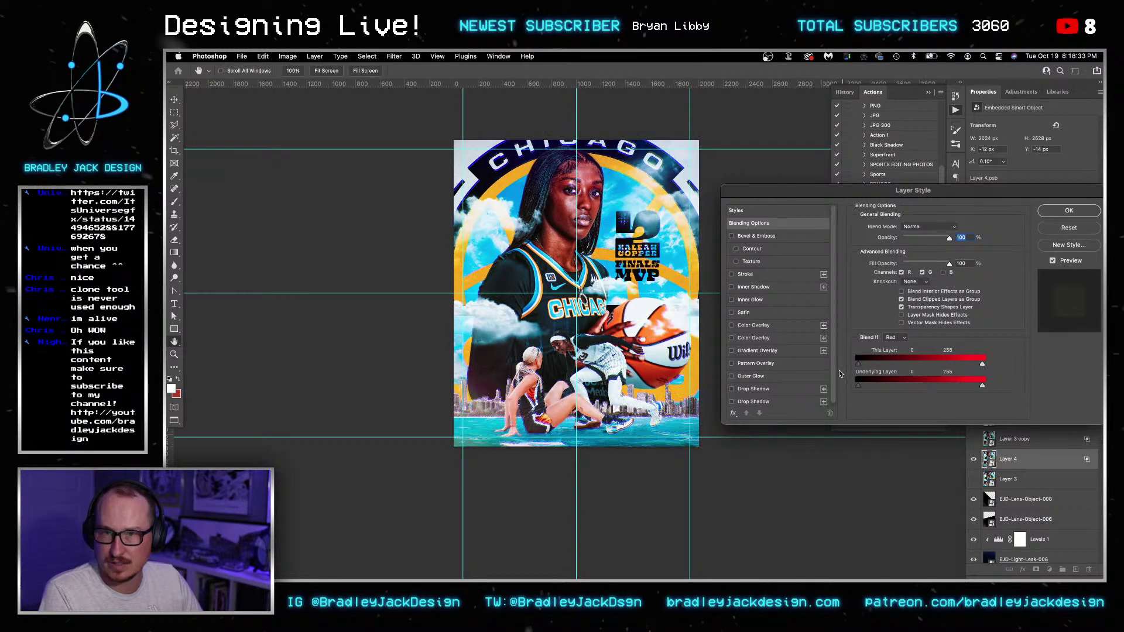
key("Return")
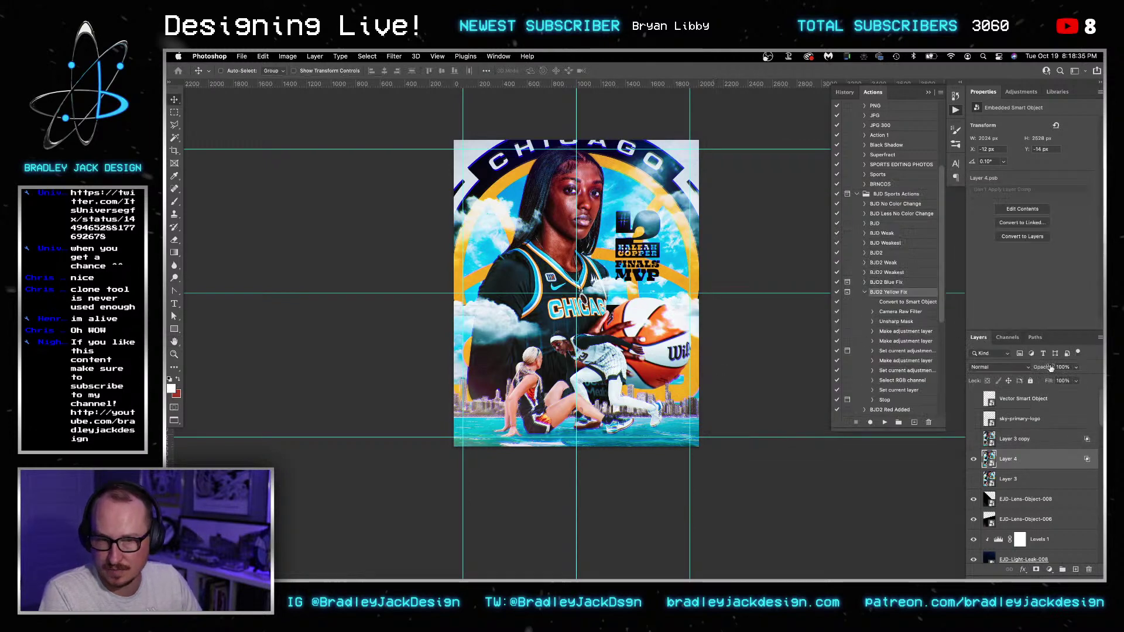
- Apply a Radial Blur smart filter to Layer 4 and hide the layer with a black mask
left_click(394, 56)
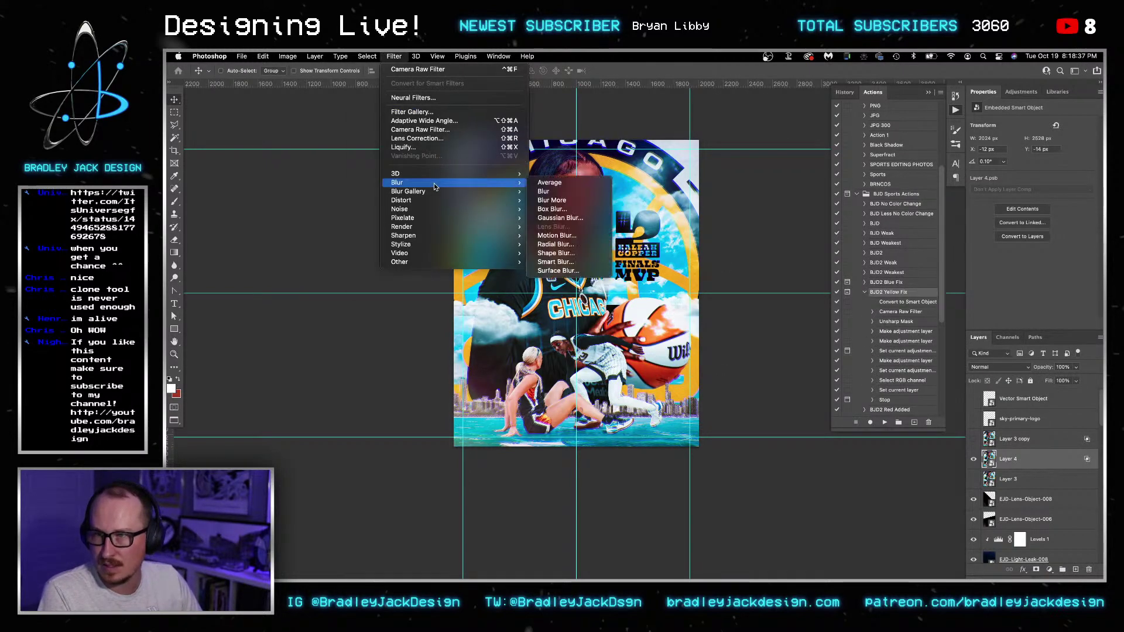
left_click(662, 241)
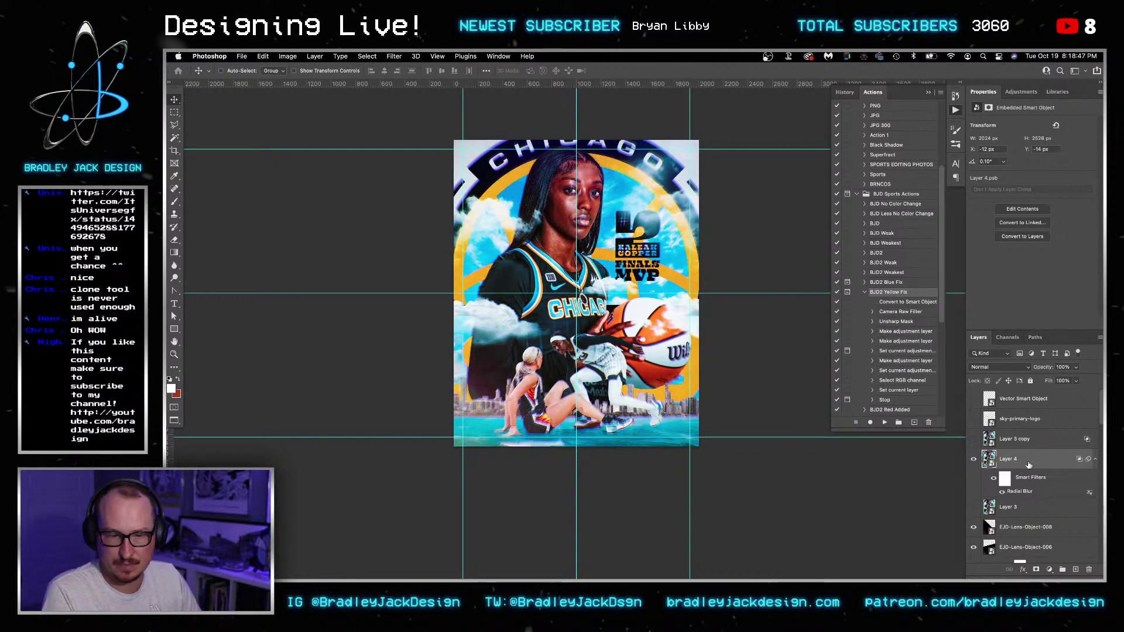
left_click(1036, 569, "alt")
key("b")
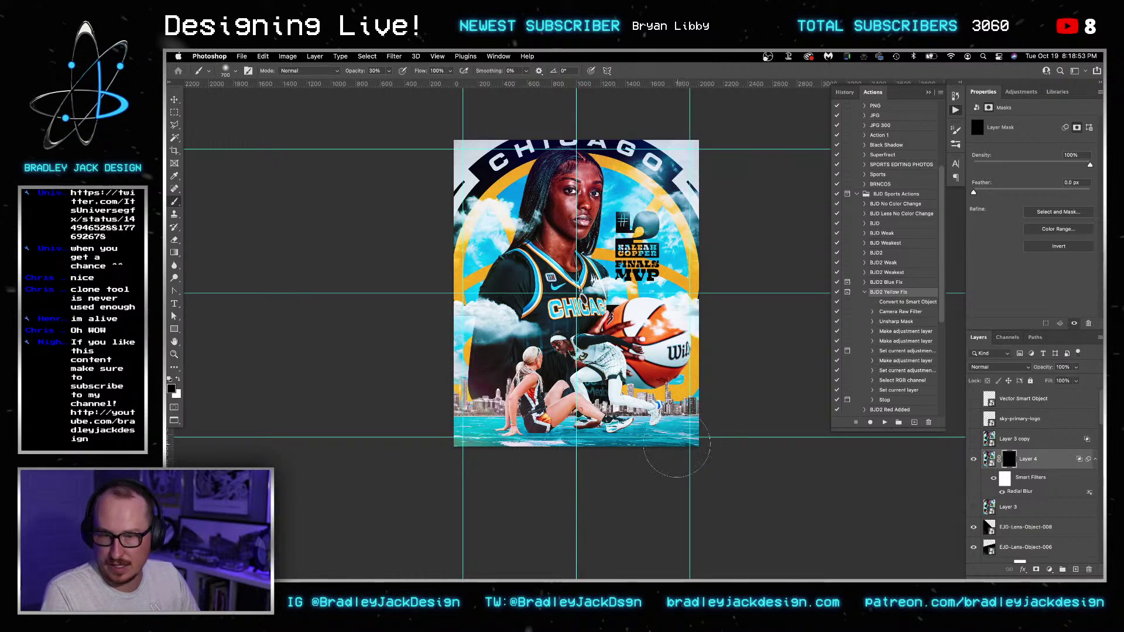
- Create a new layer above Layer 4 and fill it with solid black
key("ctrl+shift+alt+n")
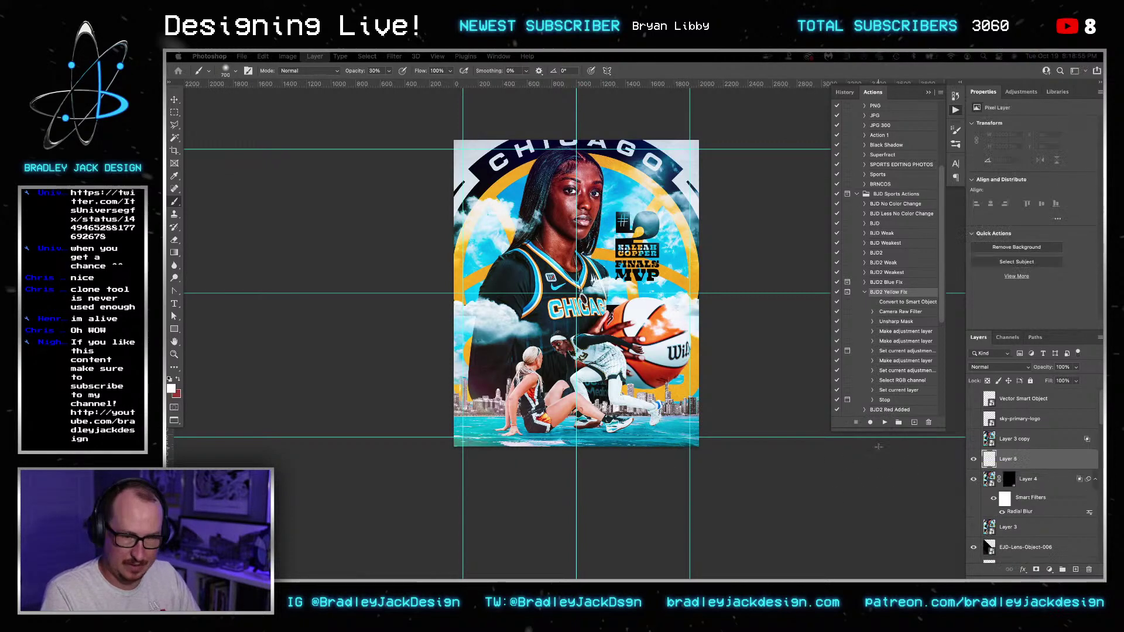
key("g")
key("alt+BackSpace")
key("v")
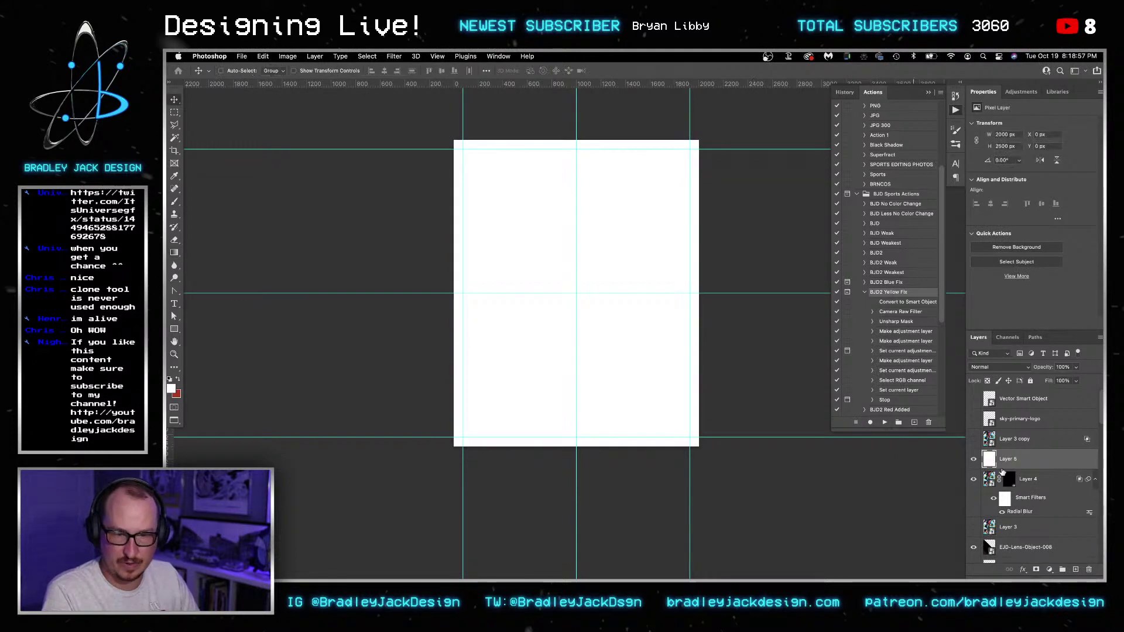
key("x")
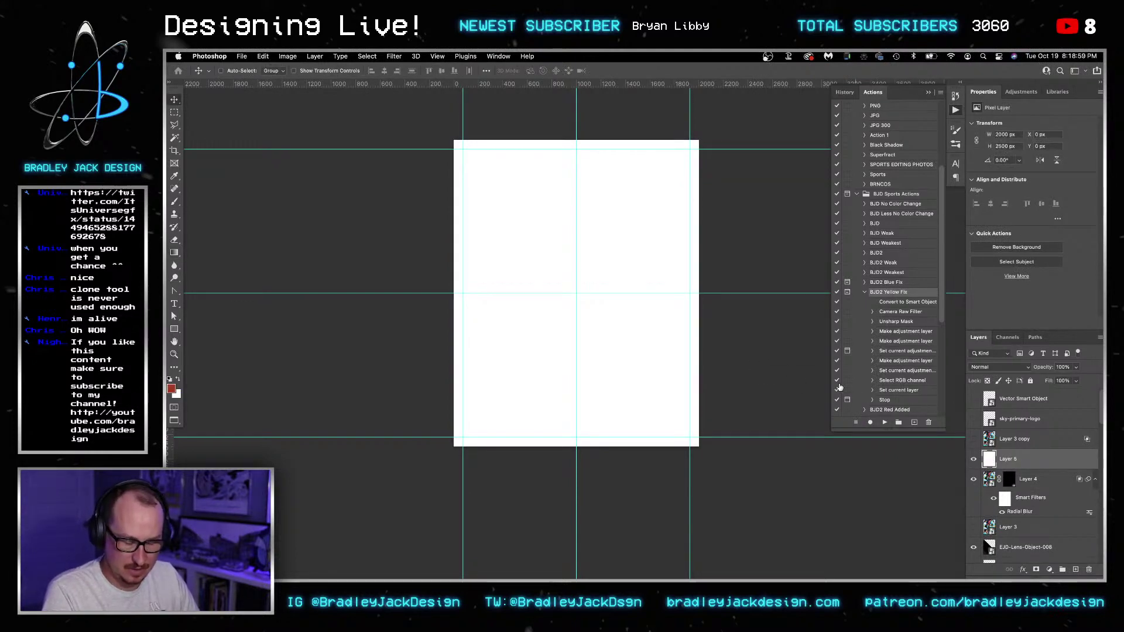
key("alt+BackSpace")
key("d")
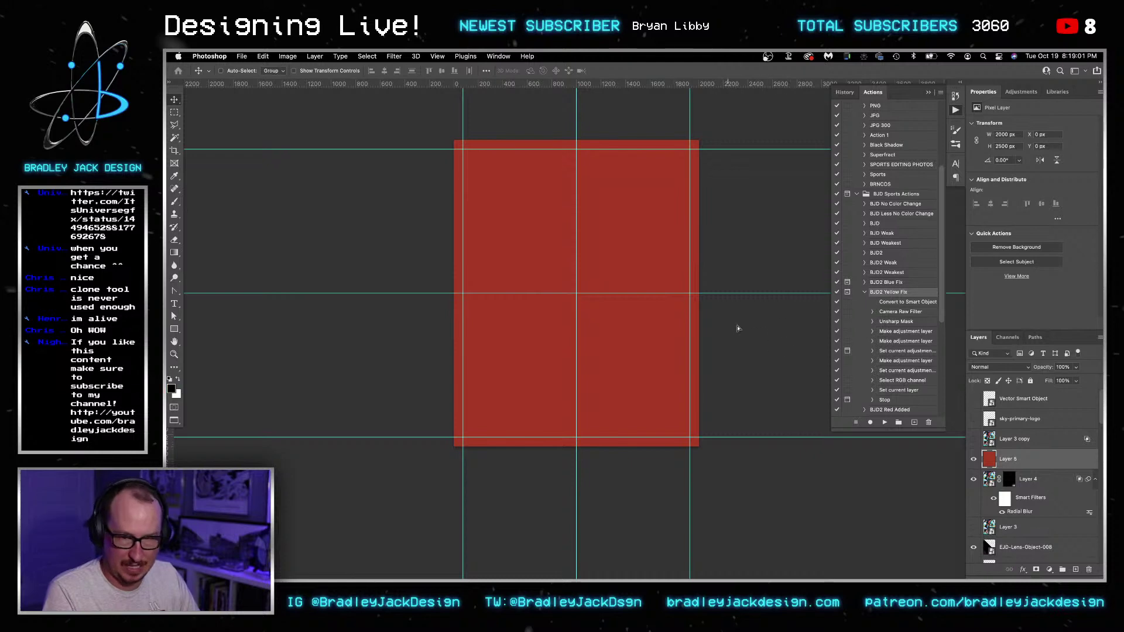
key("alt+BackSpace")
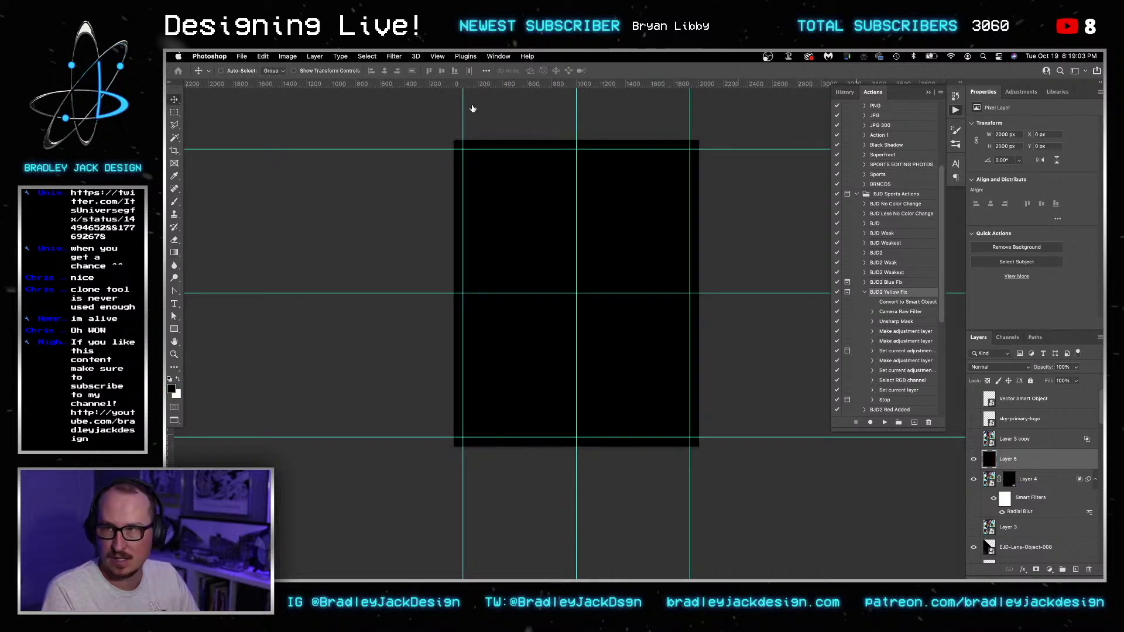
- Apply a Camera Raw vignette with a positive amount to the black layer to lighten its edges and corners
left_click(393, 56)
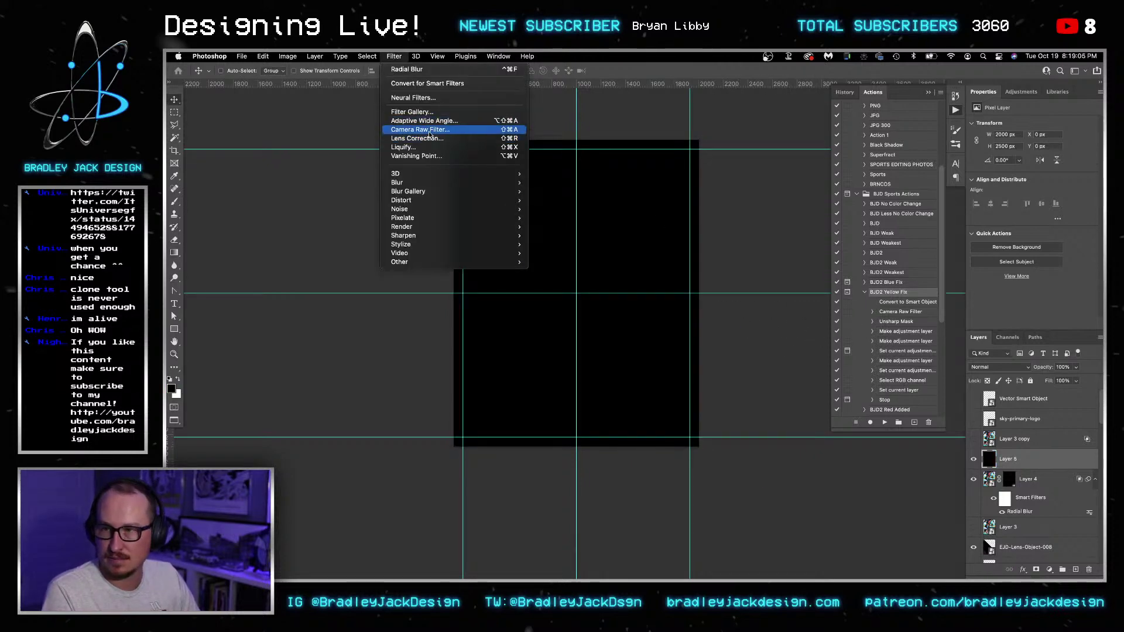
left_click(455, 131)
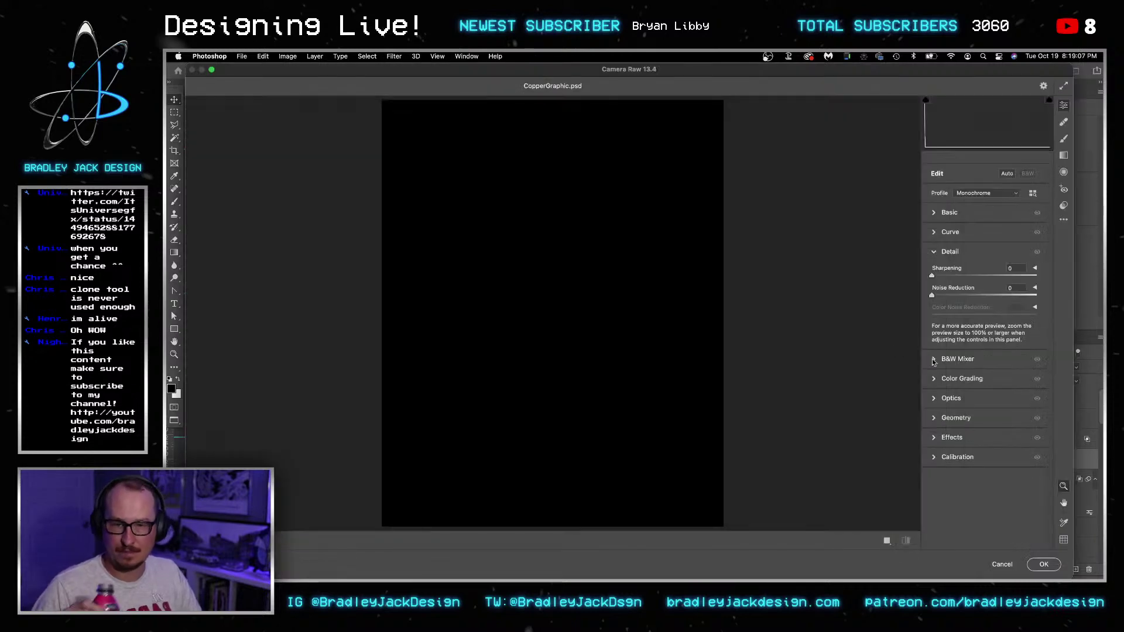
left_click(936, 437)
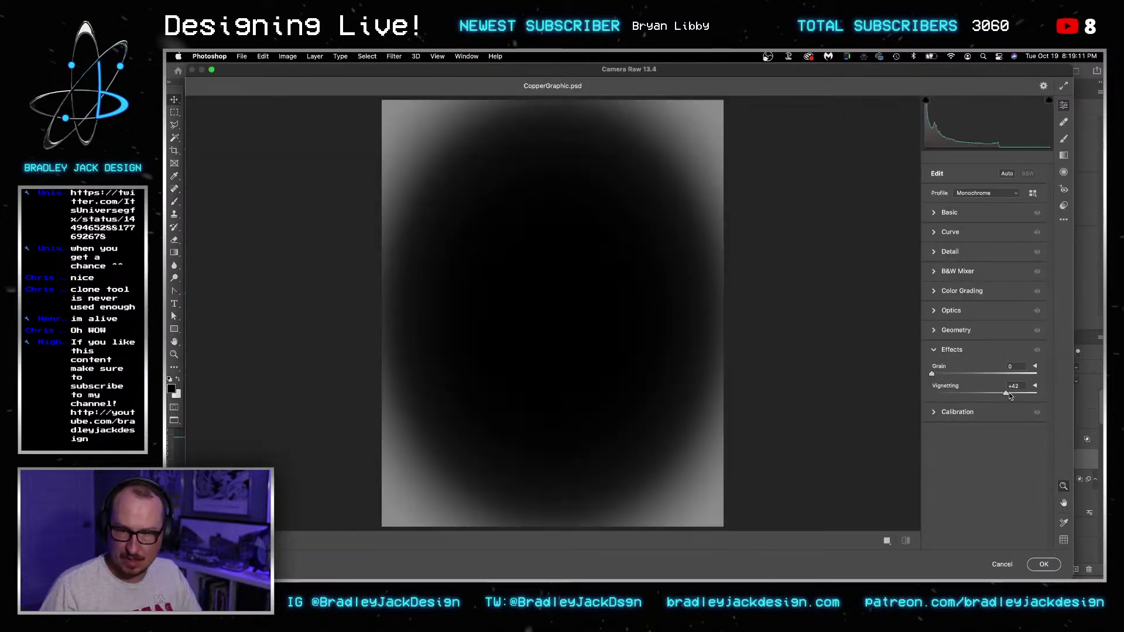
key("Return")
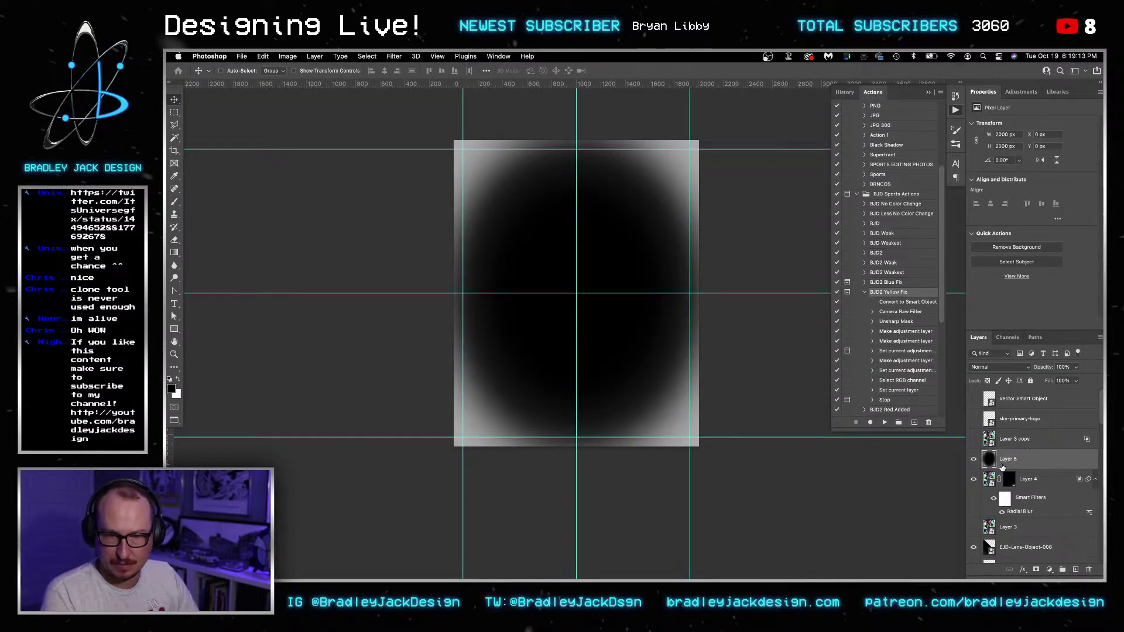
- Load the vignette's bright areas as a selection, hide the vignette layer, and replace Layer 4's mask with that selection
left_click(1006, 338)
left_click(987, 358, "super")
left_click(981, 339)
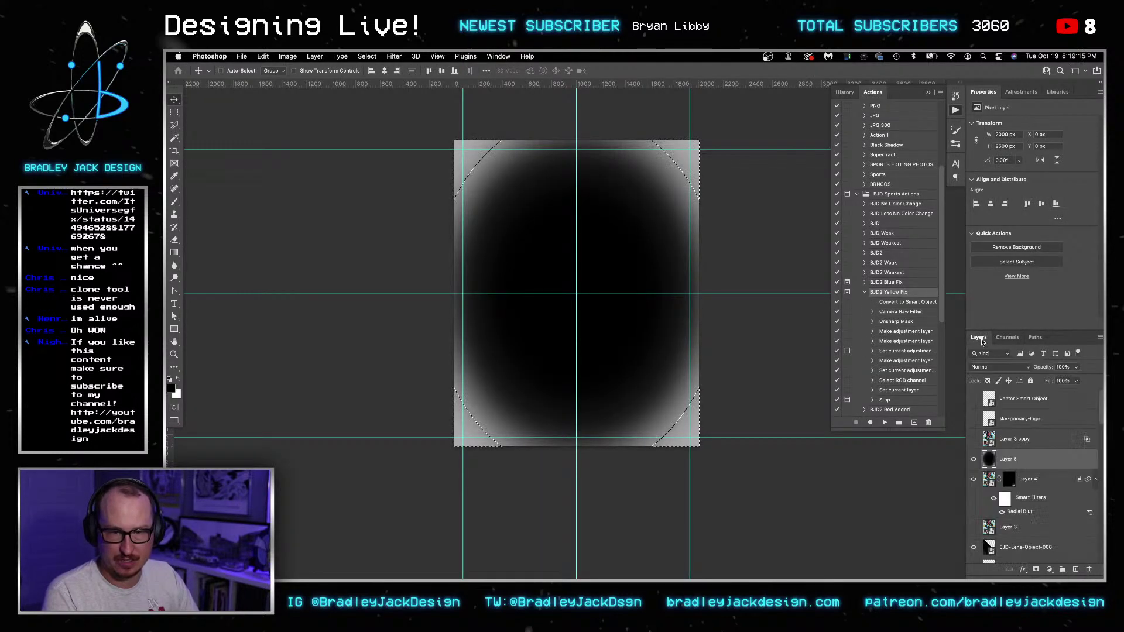
left_click(973, 459)
left_click(1009, 479)
key("Delete")
left_click(1036, 570)
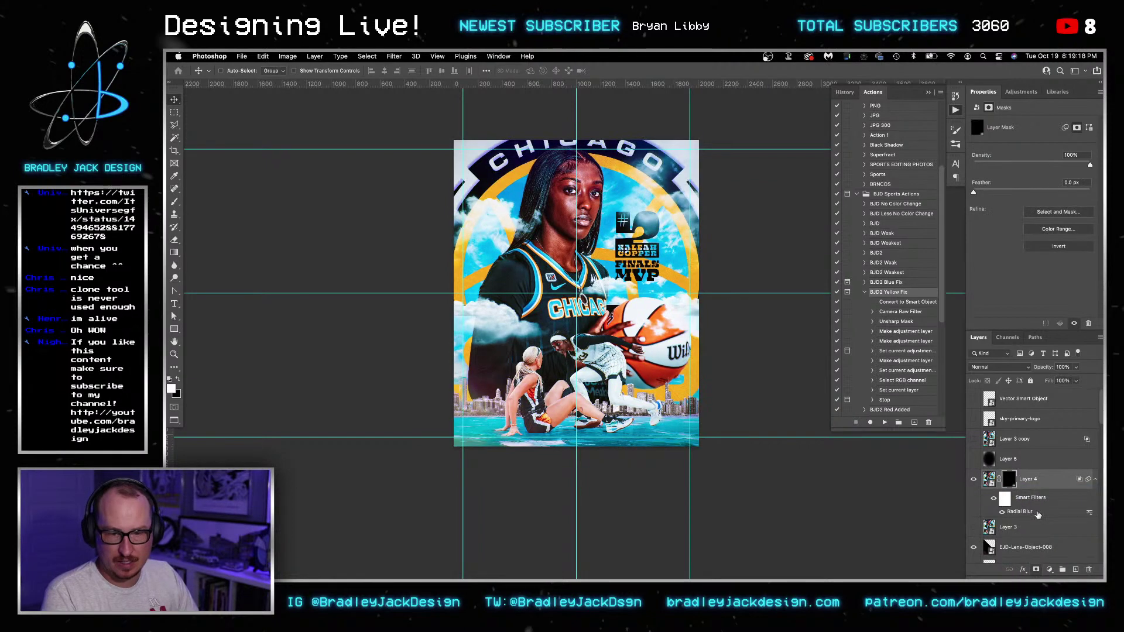
- Strengthen Layer 4's vignette mask by loading it as a selection and filling it with white, and deselect
left_click(1009, 479, "ctrl")
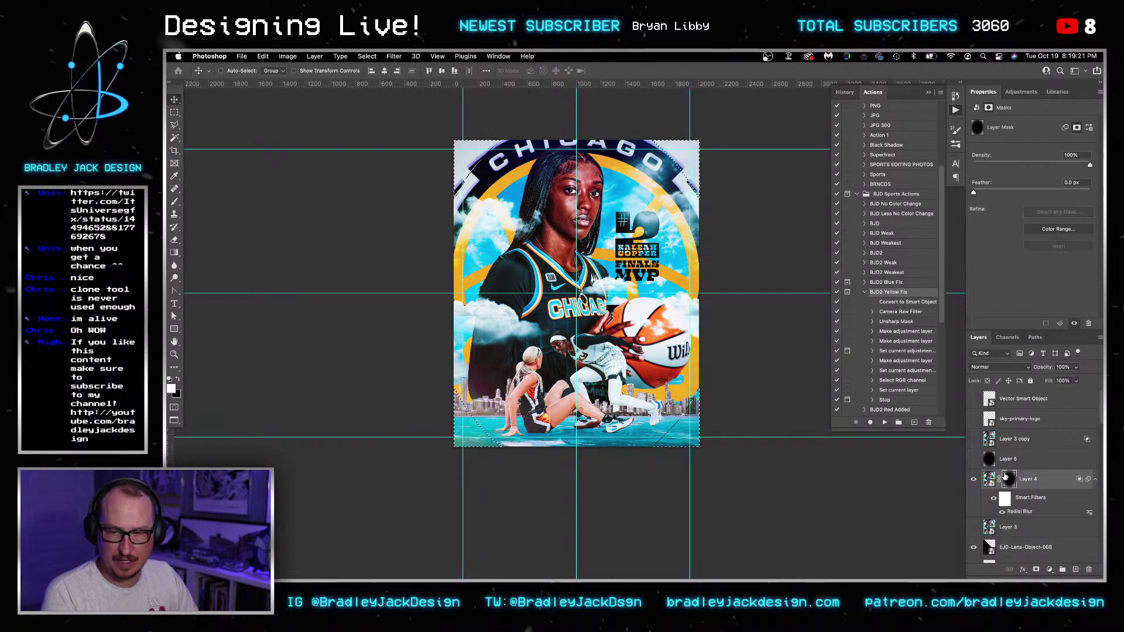
key("g")
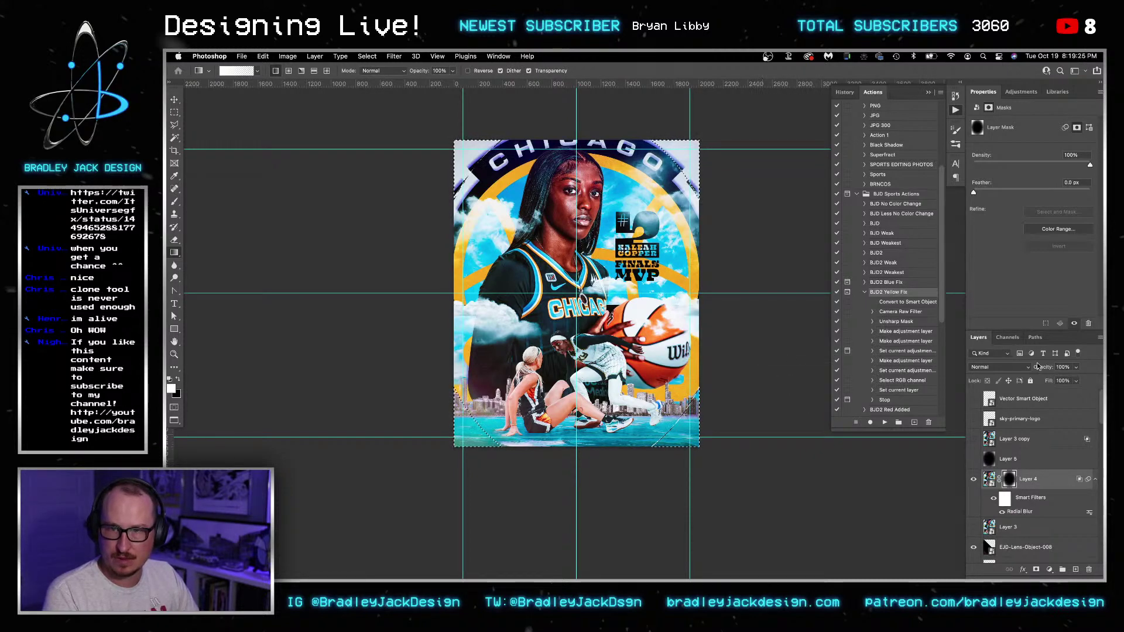
key("ctrl+d")
key("v")
- Toggle Layer 4's visibility to compare the edge effect and turn off its Radial Blur smart filter
left_click(974, 479)
left_click(973, 480)
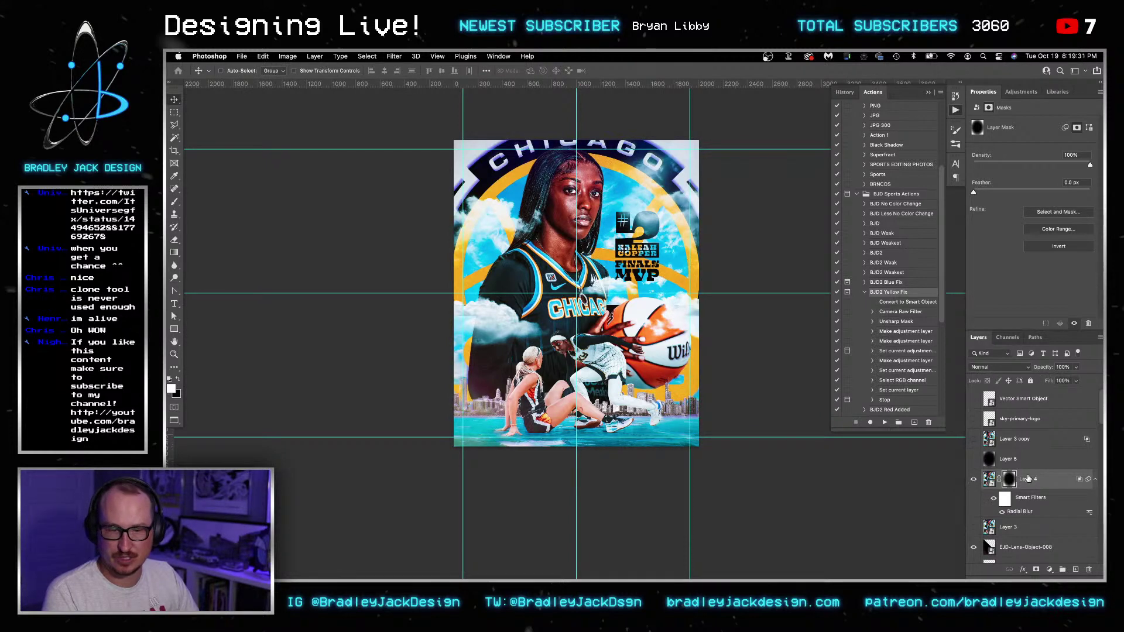
left_click(1002, 513)
key("z")
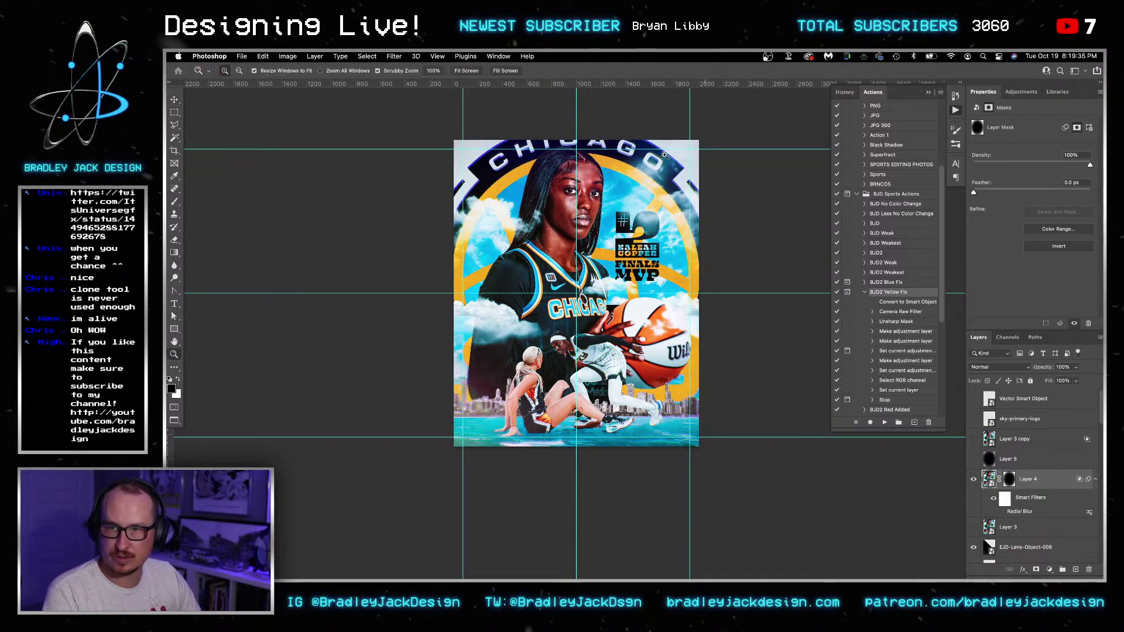
- Turn off the green channel in Layer 4's blending options, leaving only red active
double_click(1048, 481)
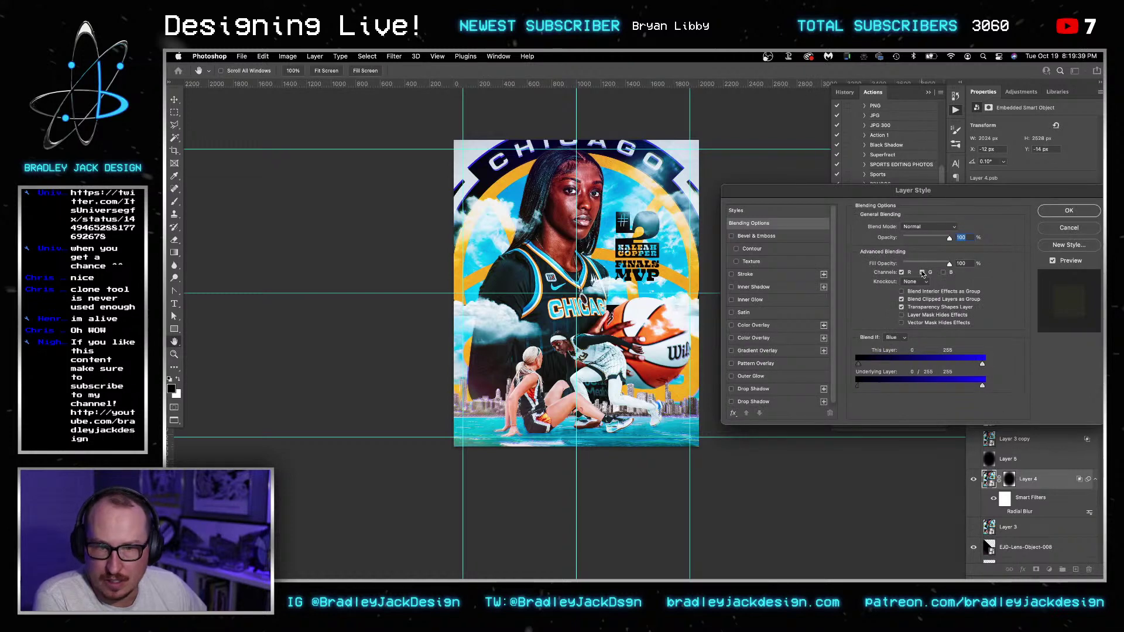
left_click(922, 273)
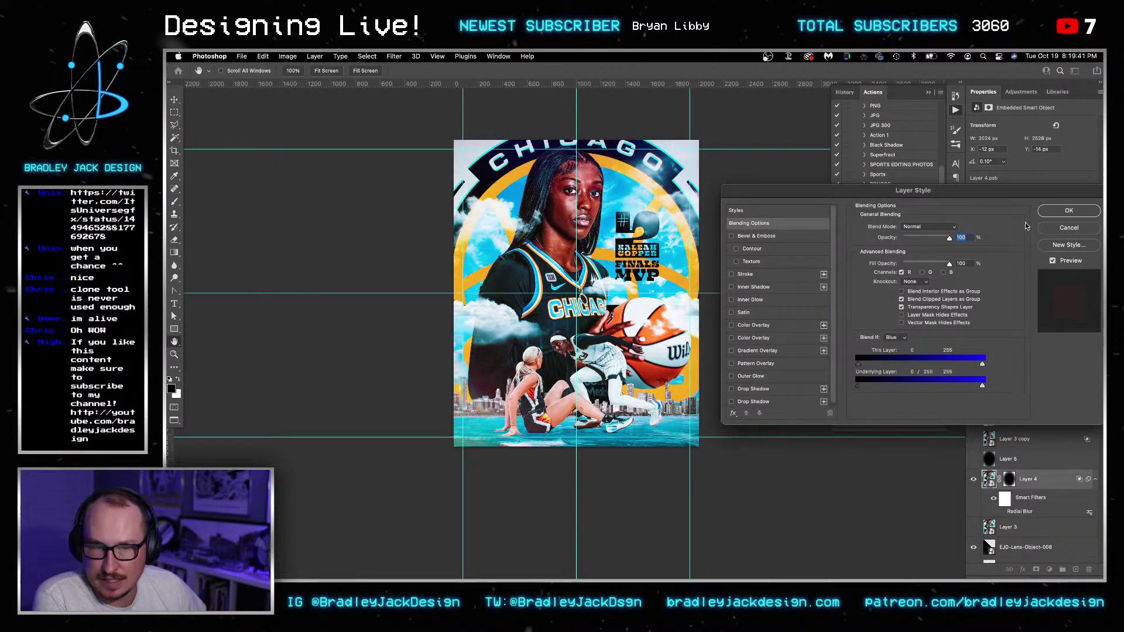
left_click(1068, 211)
- Examine the poster's channel-offset effect up close, as a whole with the interface hidden, and around the FINALS MVP text
left_click_drag(609, 152, 641, 151)
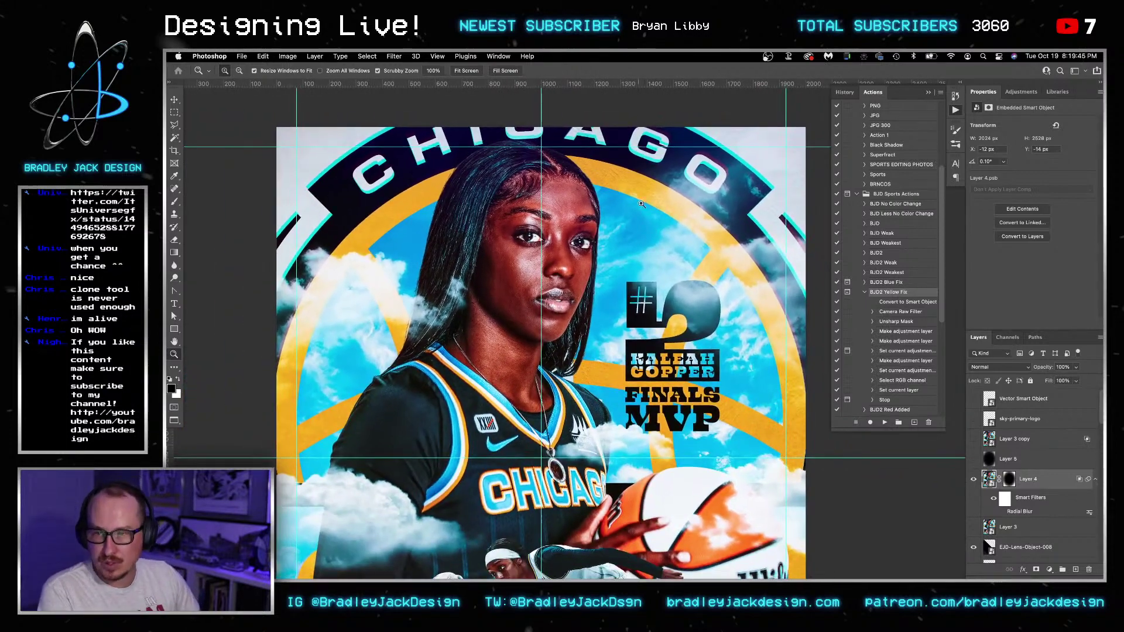
key("ctrl+0")
key("v")
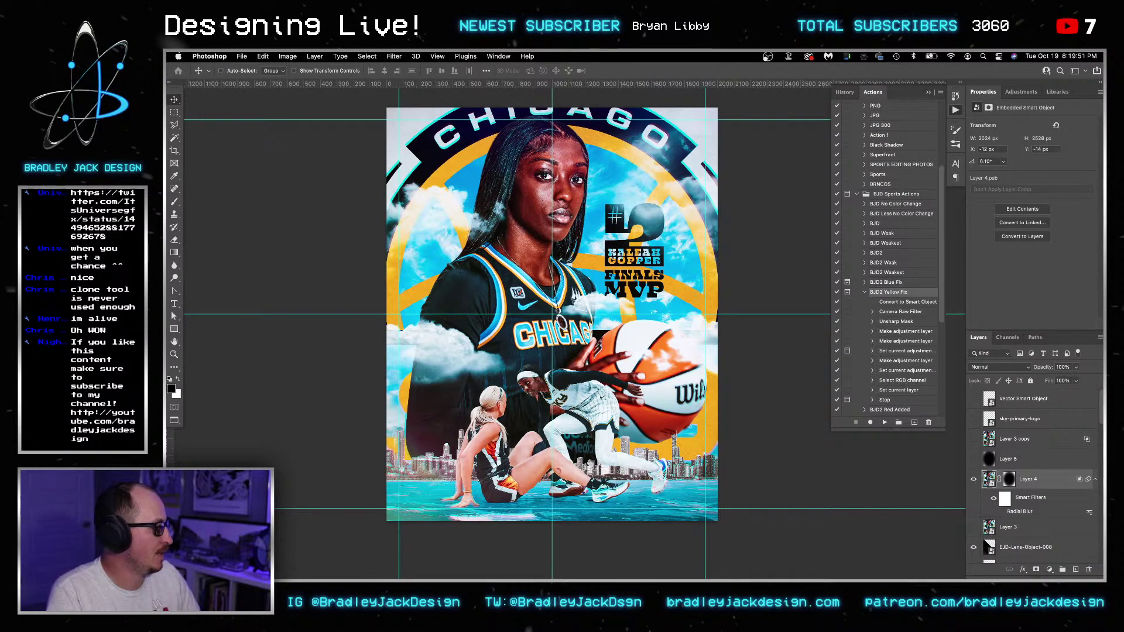
key("Tab")
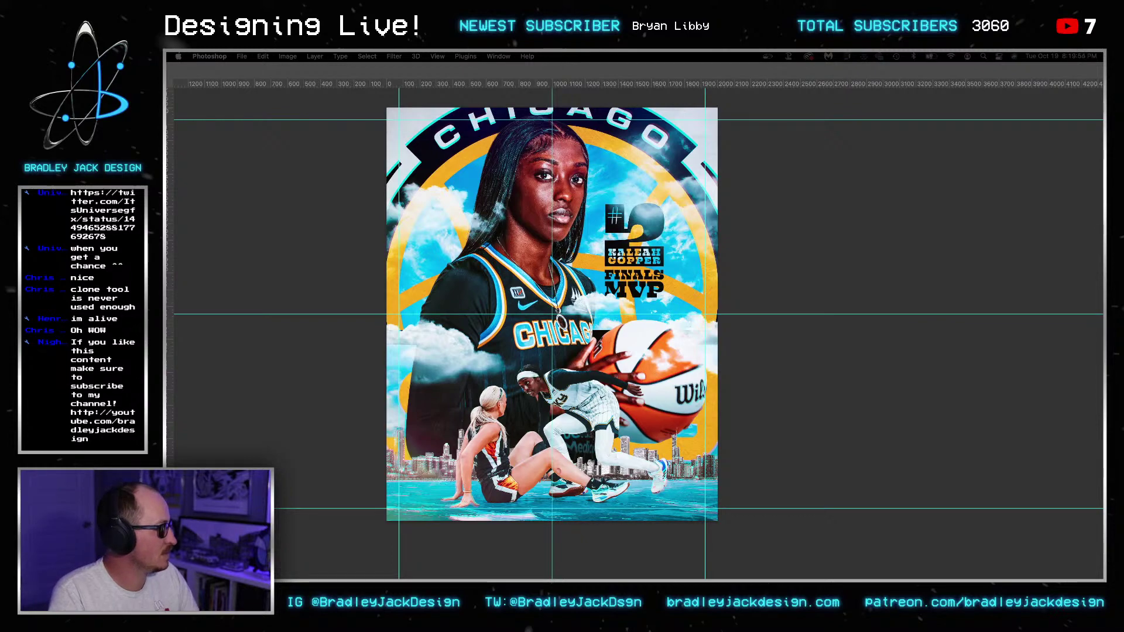
left_click(822, 362)
key("z")
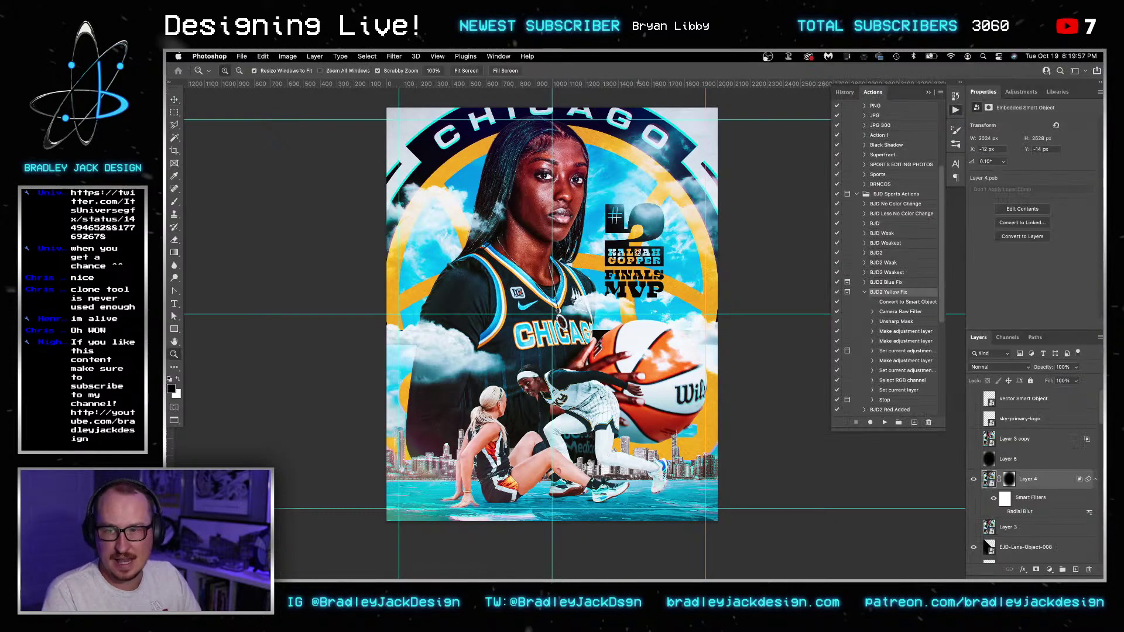
left_click_drag(632, 247, 697, 247)
scroll(1026, 458, "down", 10)
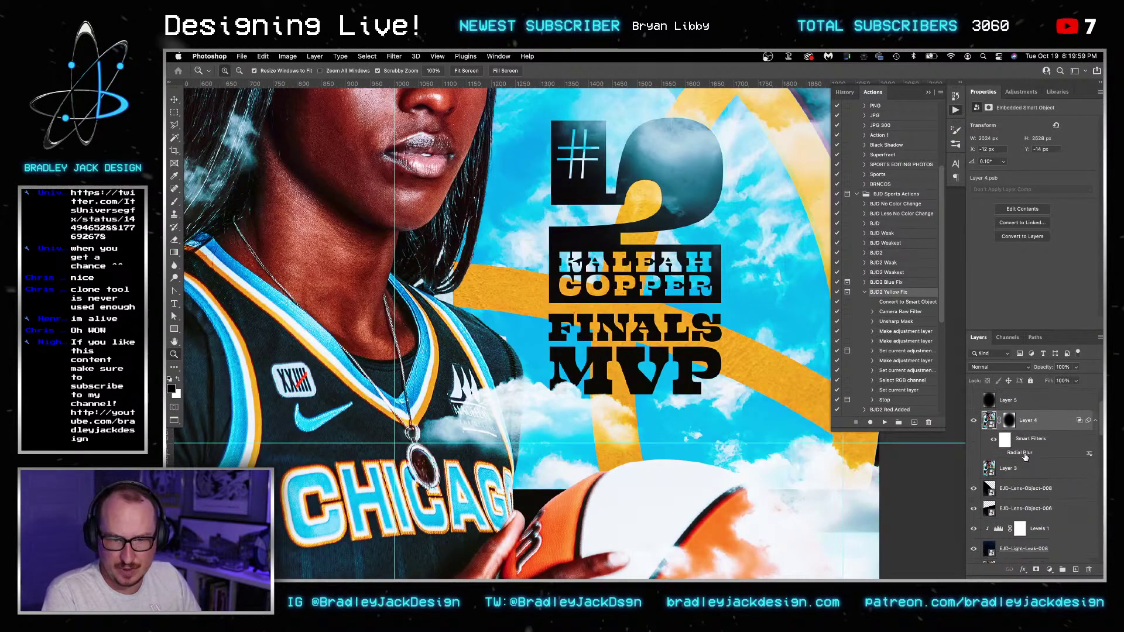
- Show the hidden Kaleah Copper text layer in the Text group
scroll(1021, 458, "down", 5)
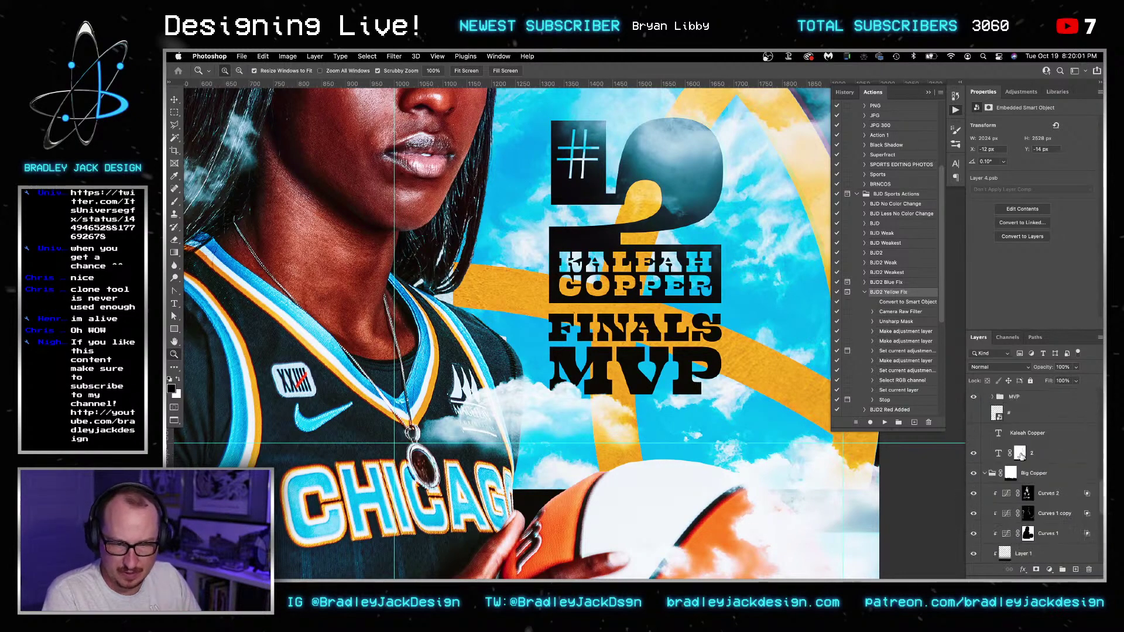
left_click(1004, 421)
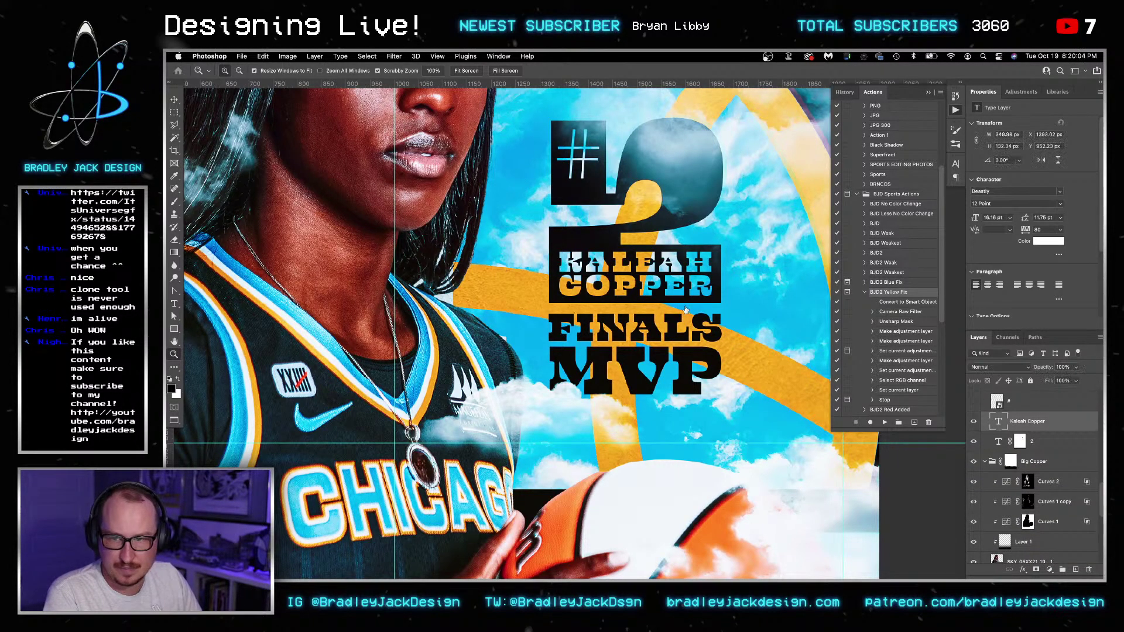
double_click(998, 421)
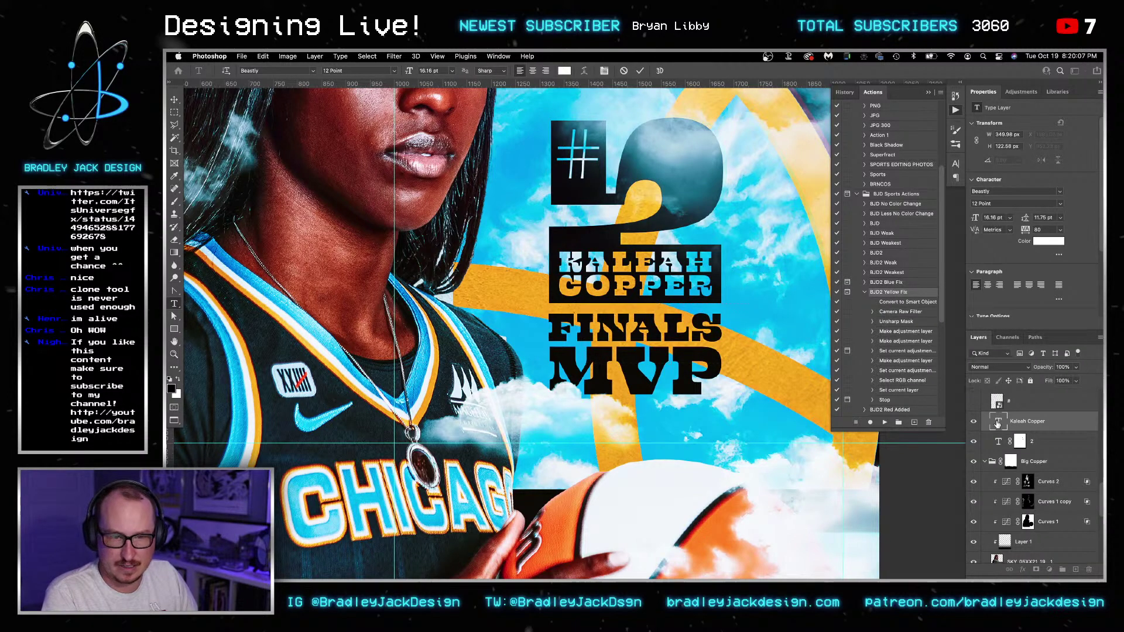
key("Escape")
scroll(1052, 428, "up", 3)
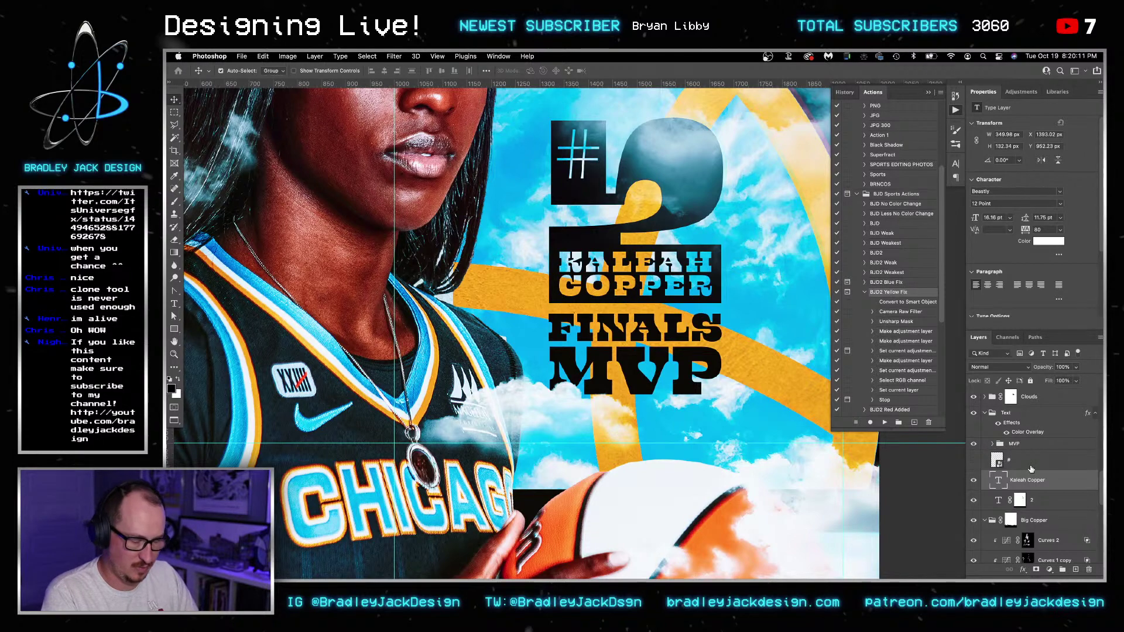
scroll(1031, 469, "down", 5)
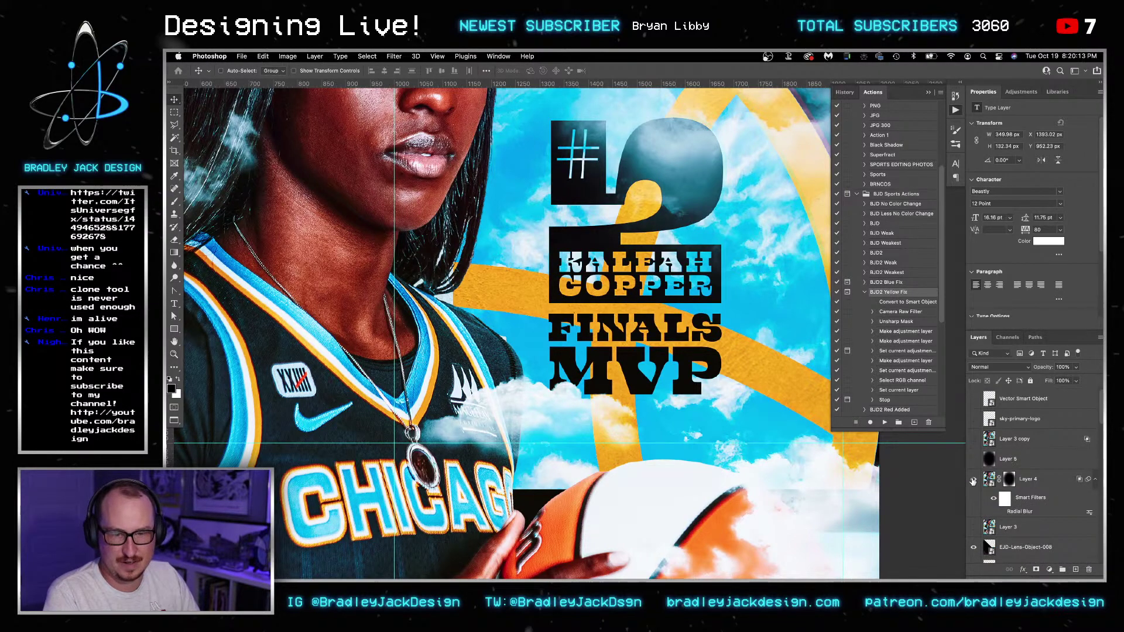
- Delete Layer 3 copy, Layer 5 and Layer 3, and hide Layer 4 and Layer 2
left_click(997, 458)
left_click(1009, 446, "shift")
key("Delete")
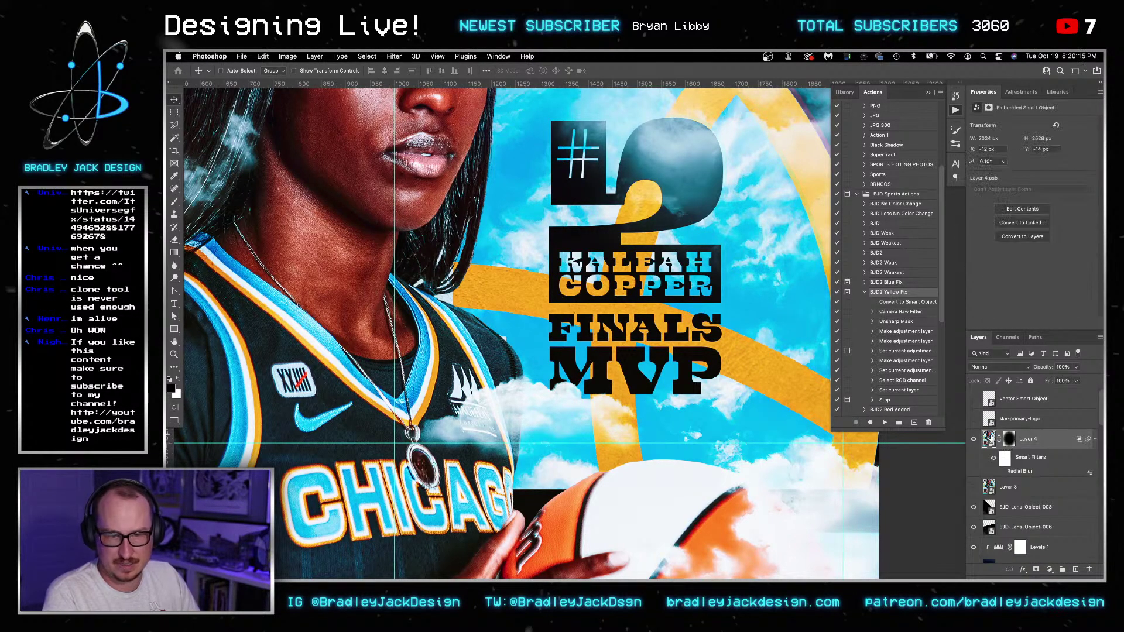
left_click(973, 441)
left_click(1011, 488)
key("Delete")
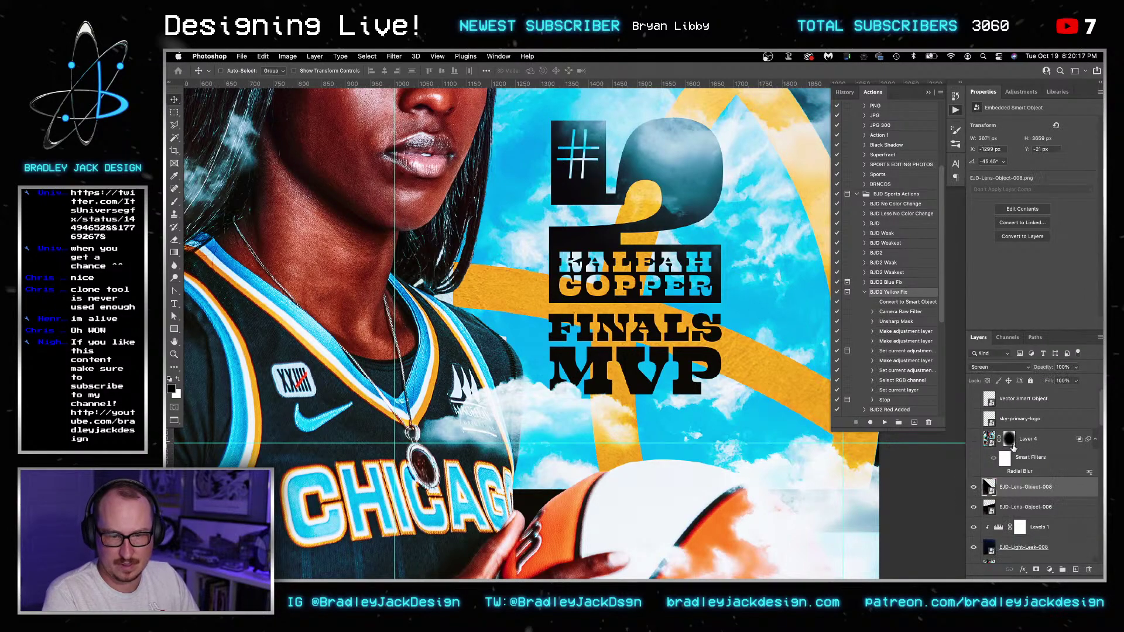
scroll(1014, 461, "down", 2)
scroll(1015, 459, "down", 2)
left_click(1012, 485)
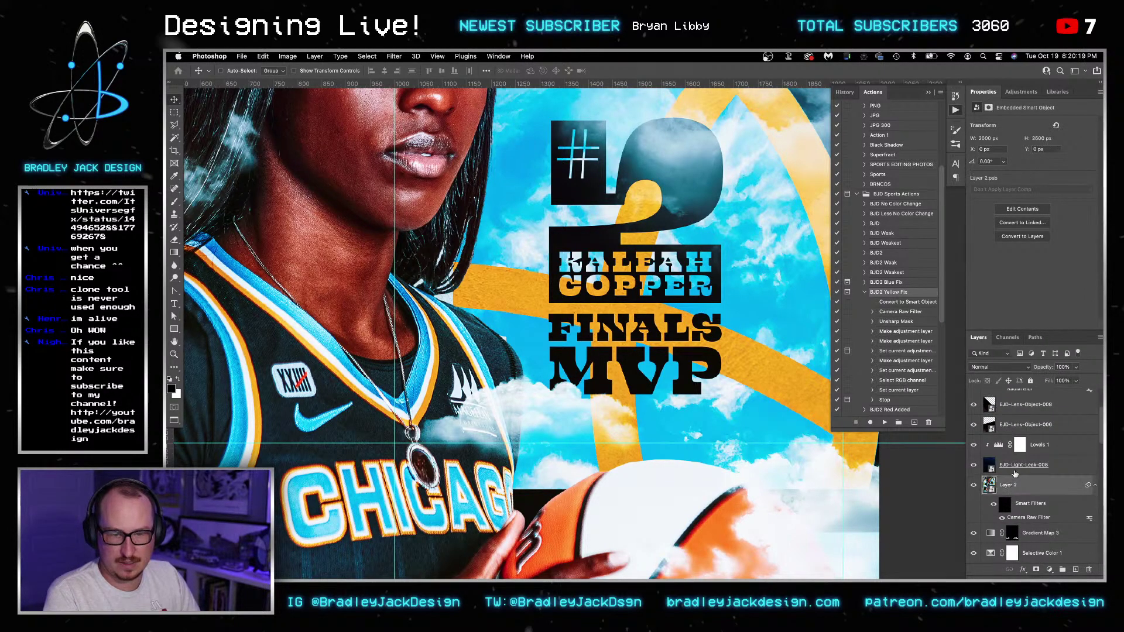
left_click(972, 485)
- Move the name text down over FINALS MVP and respell it as Kahleah Copper in a wider text box
key("t")
left_click(733, 321)
key("v")
key("t")
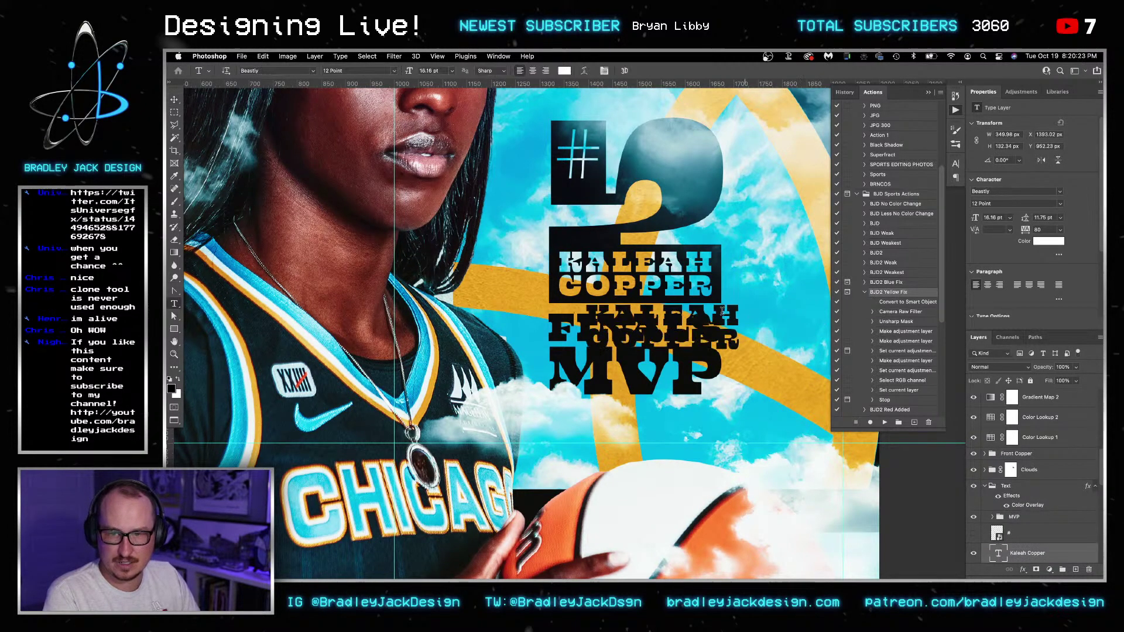
type("H")
key("super+Return")
left_click(720, 317)
left_click(720, 317)
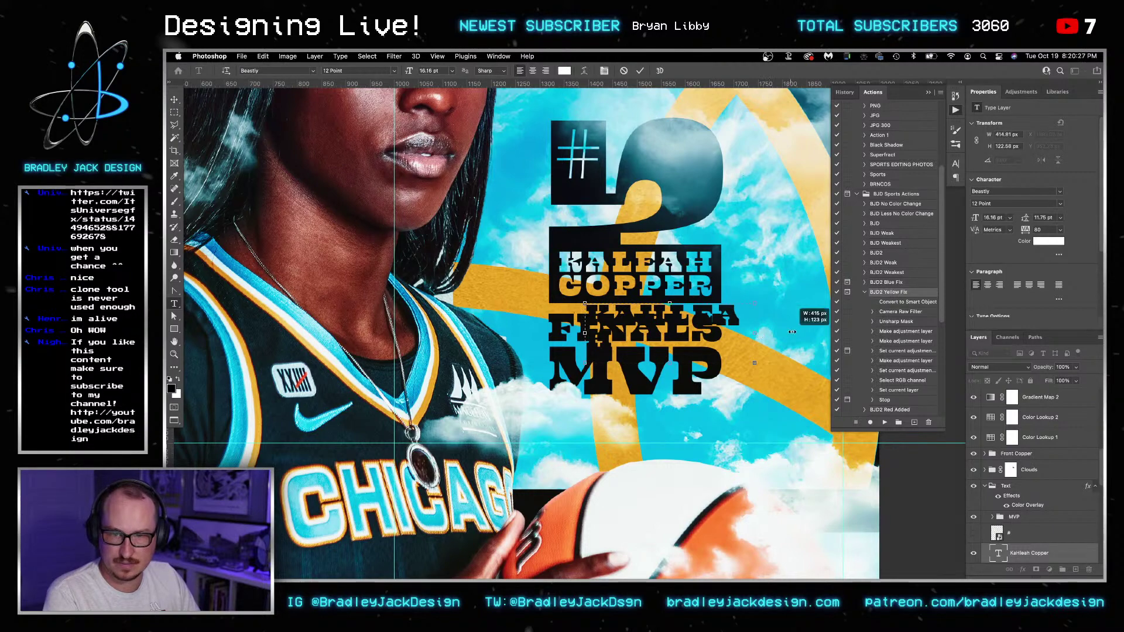
left_click_drag(758, 333, 792, 332)
key("super+Return")
key("v")
- Paint white at full opacity on the 2 layer's mask to fill in the old name cutout
scroll(1015, 499, "down", 3)
scroll(1015, 498, "down", 1)
right_click(1022, 513)
left_click(993, 500)
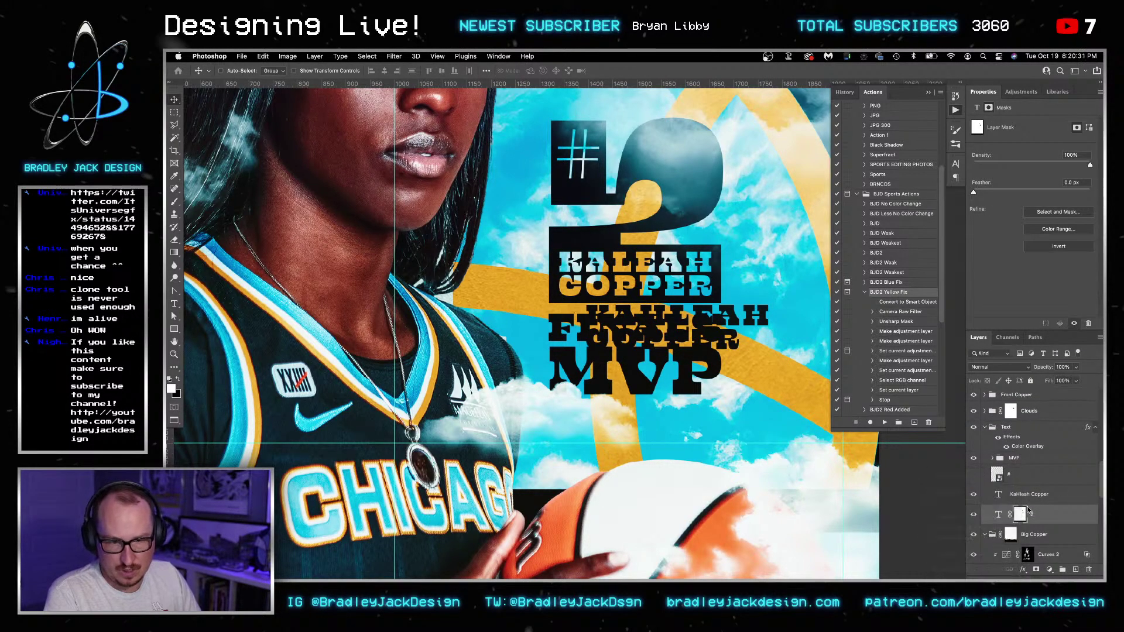
key("b")
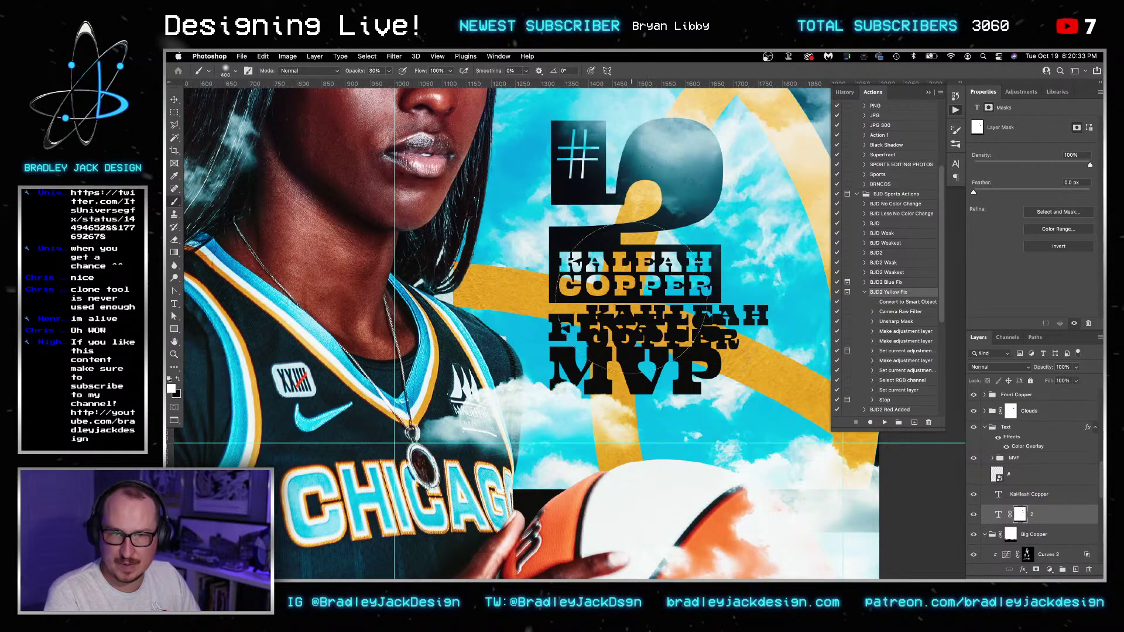
mouse_move(599, 252)
left_mouse_down()
mouse_move(638, 390)
mouse_move(564, 257)
mouse_move(667, 264)
mouse_move(555, 262)
mouse_move(712, 258)
mouse_move(485, 261)
mouse_move(567, 300)
left_mouse_up()
key("x")
key("x")
key("0")
- Move the Kahleah Copper text up onto the base of the large 2
key("v")
double_click(751, 320)
key("Escape")
left_click_drag(752, 334, 710, 284)
double_click(710, 285)
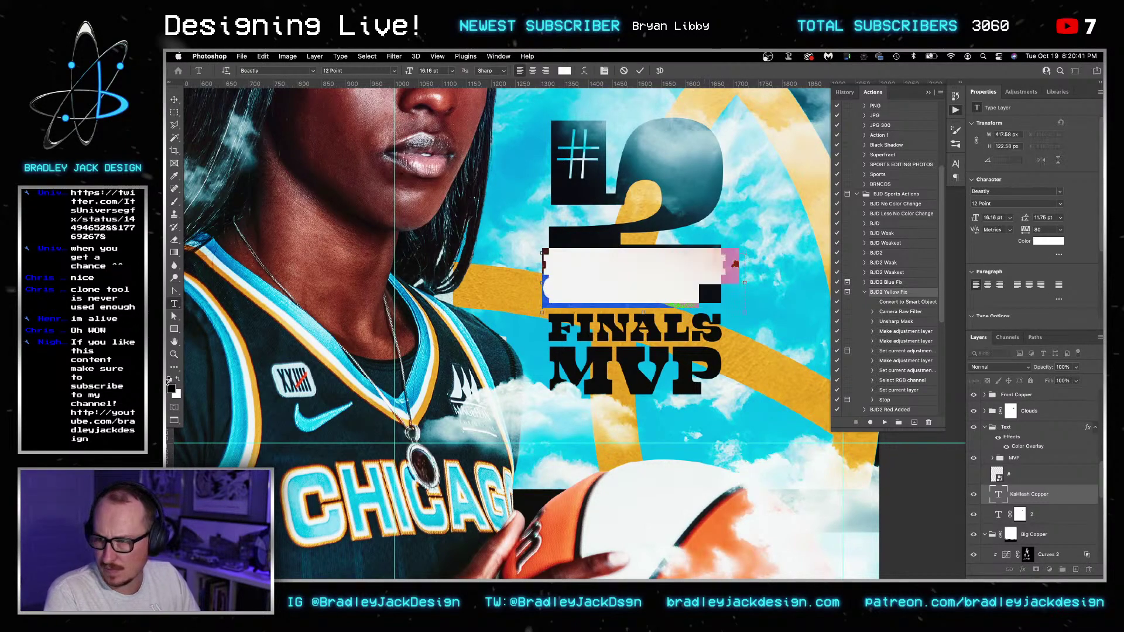
key("Escape")
key("v")
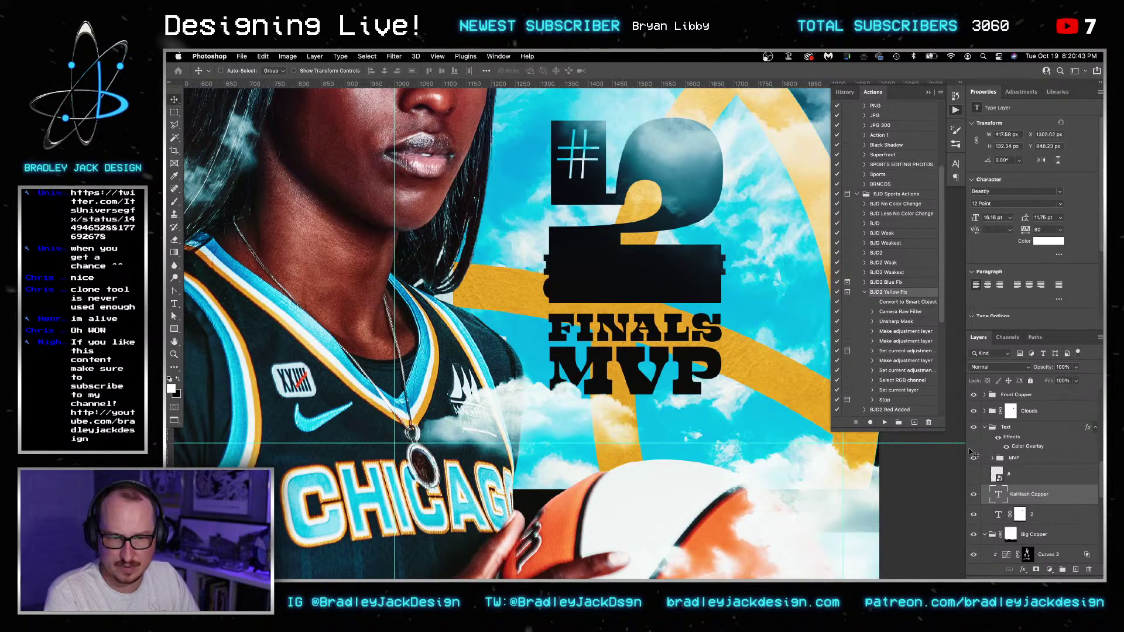
double_click(999, 495)
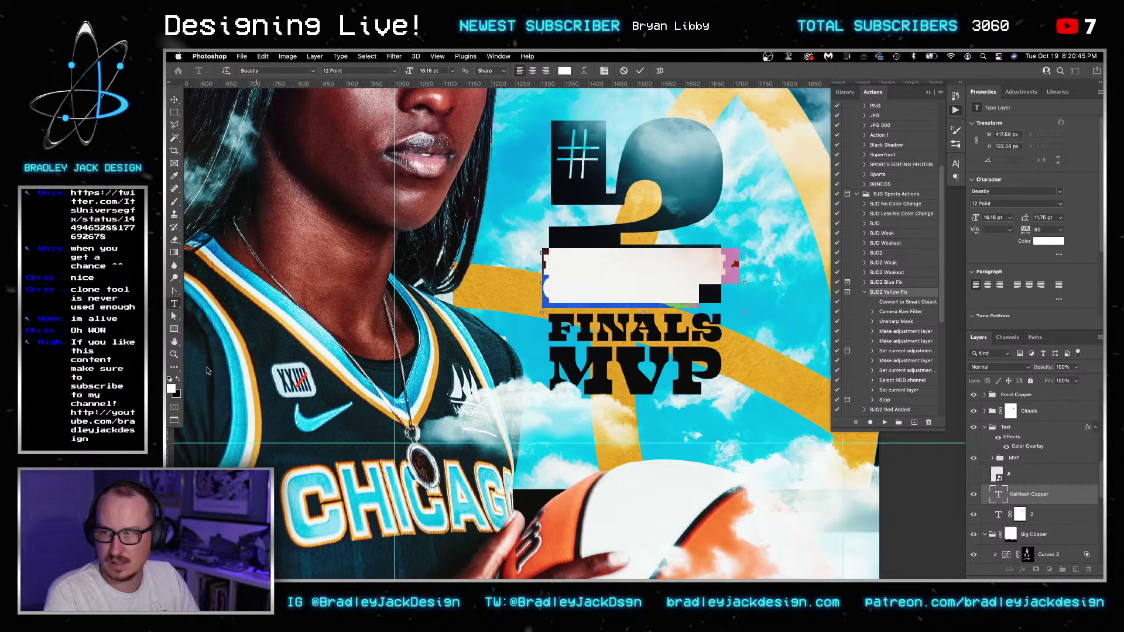
left_click(179, 379)
left_click(179, 379)
key("Escape")
key("v")
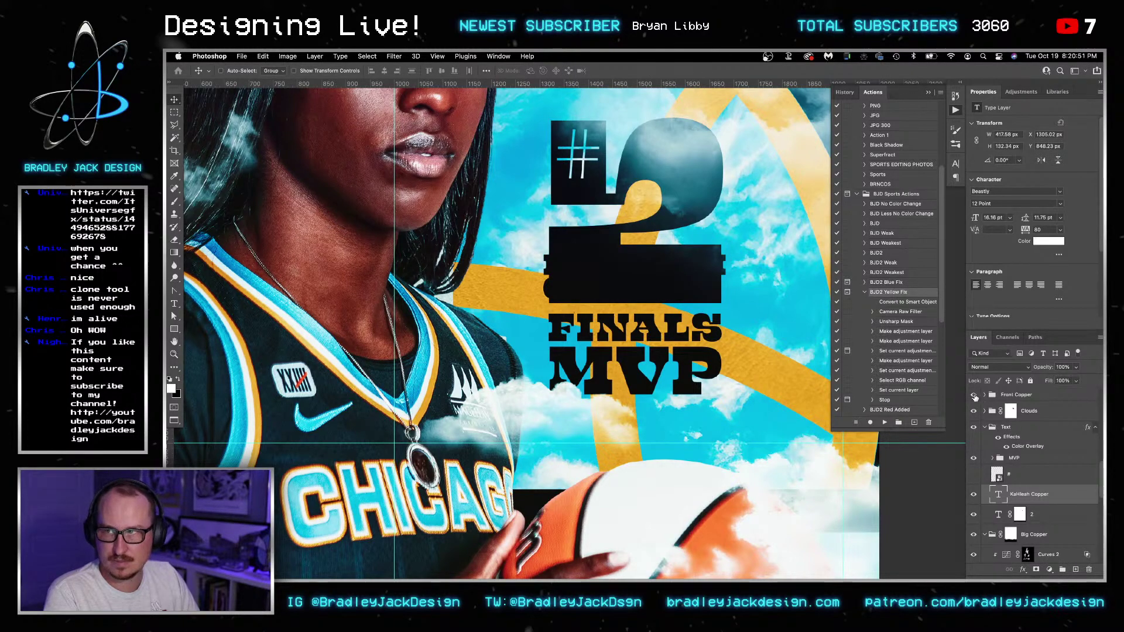
- Reorder the Kahleah Copper layer above the # layer and shift its text down over FINALS MVP
left_click_drag(1020, 497, 1018, 467)
scroll(991, 451, "up", 3)
left_click_drag(692, 271, 756, 350)
key("t")
left_click(755, 349)
left_click(1049, 240)
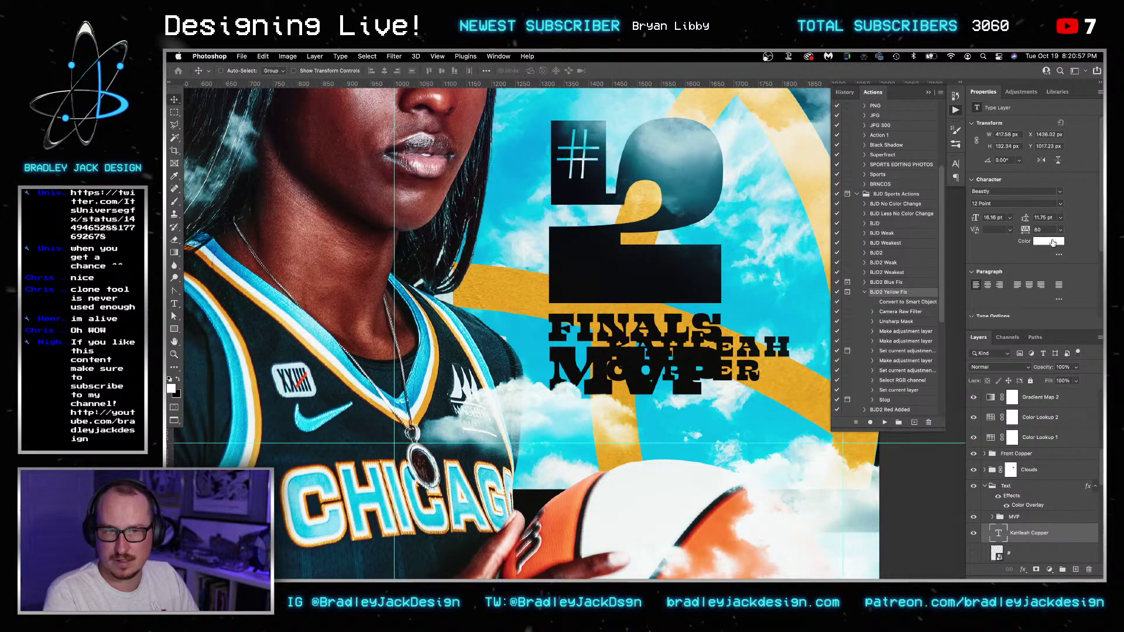
left_click(392, 174)
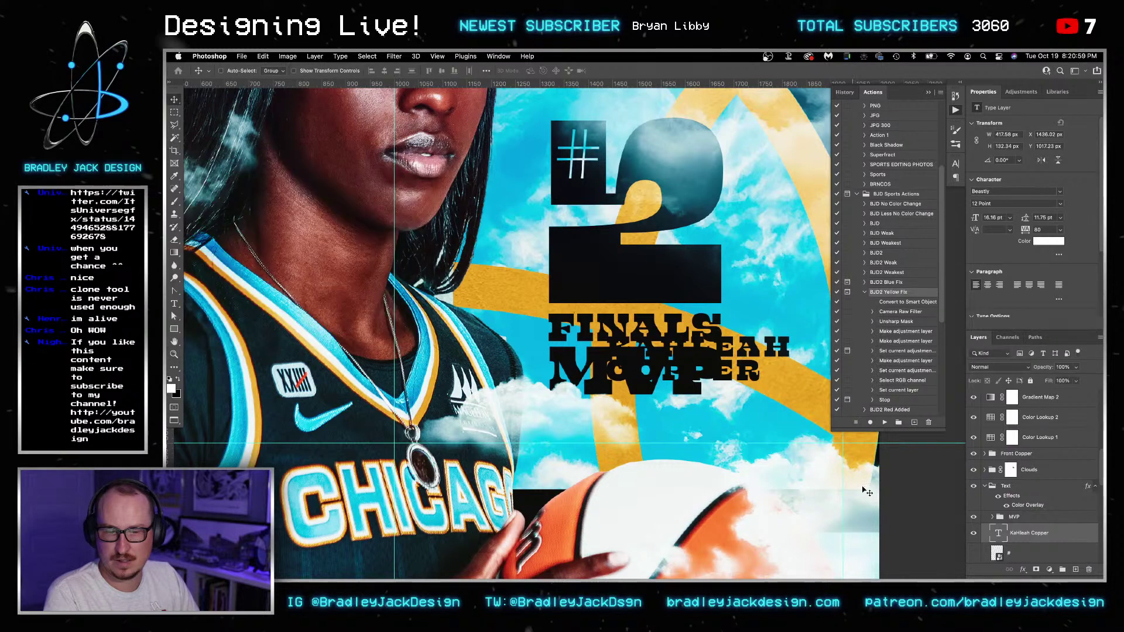
- With the Text group's Color Overlay hidden, color the Kahleah Copper text black and place it on the base of the 2
left_click(1007, 505)
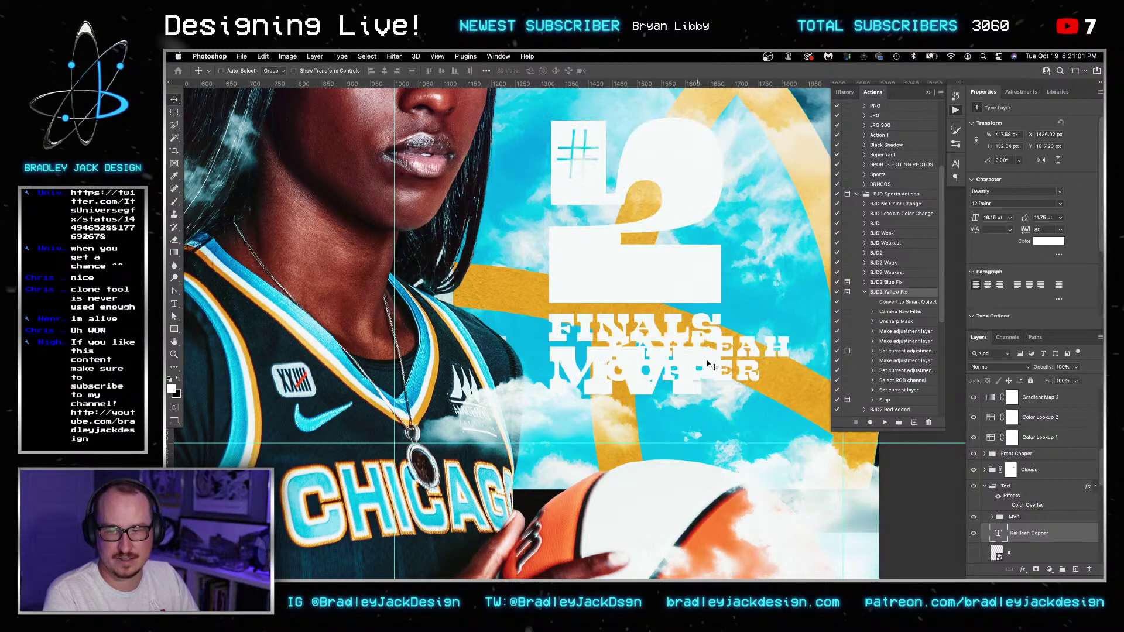
double_click(999, 533)
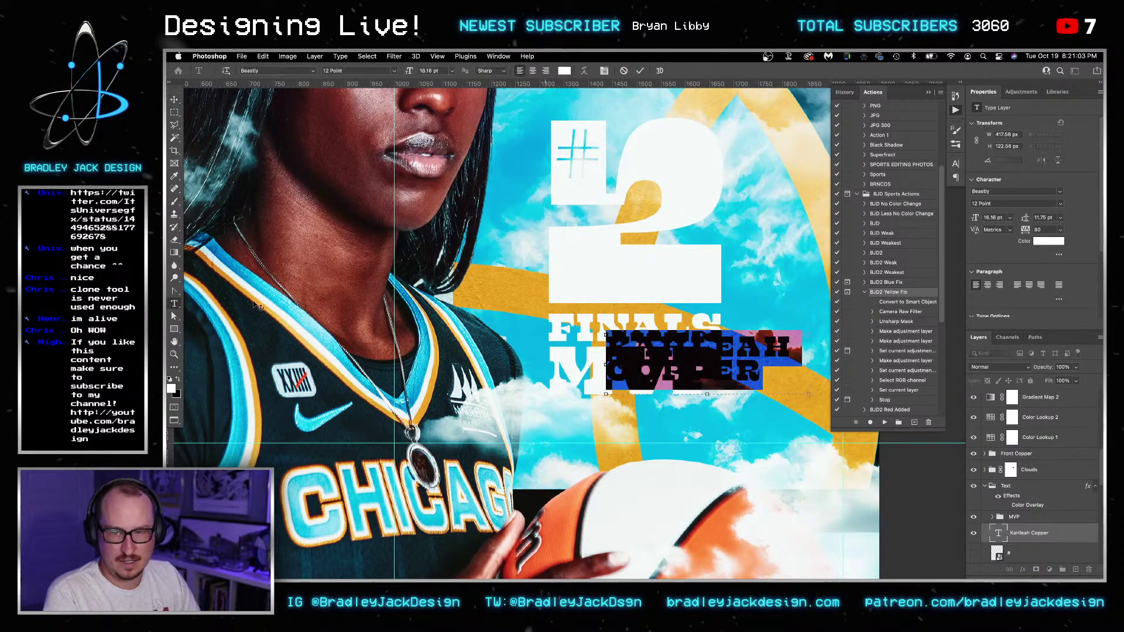
left_click(178, 379)
key("super+Return")
key("v")
left_click_drag(728, 374, 676, 293)
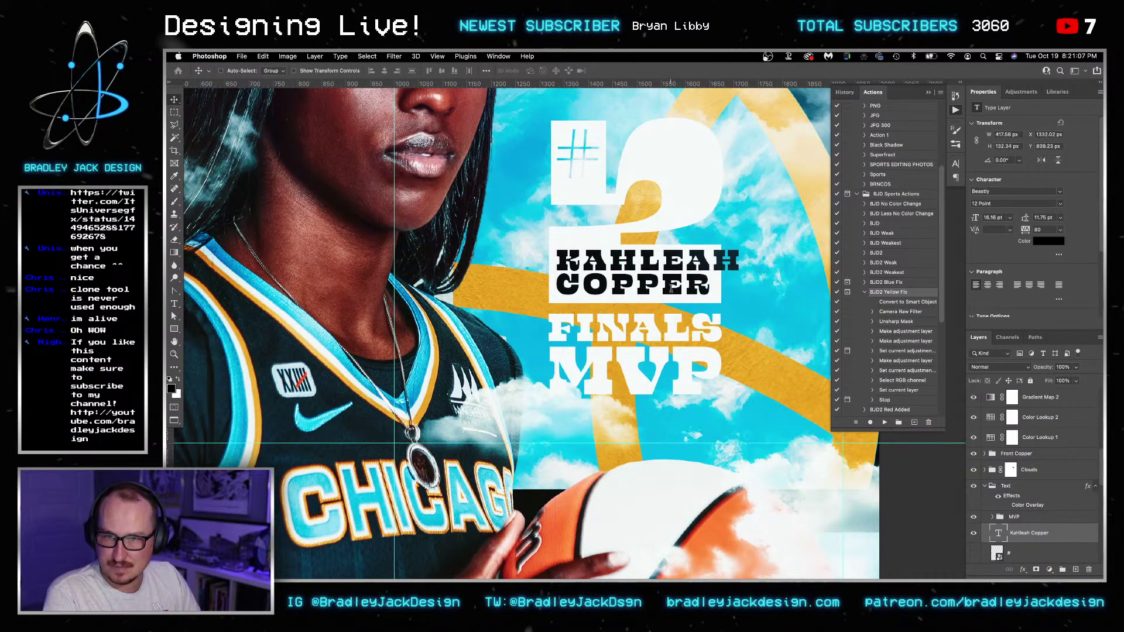
- Set the word COPPER to a 19.1 pt font size with 15 pt leading
key("t")
left_click(663, 265)
left_click_drag(714, 287, 557, 286)
left_click(990, 217)
key("Up")
key("Up")
key("Up")
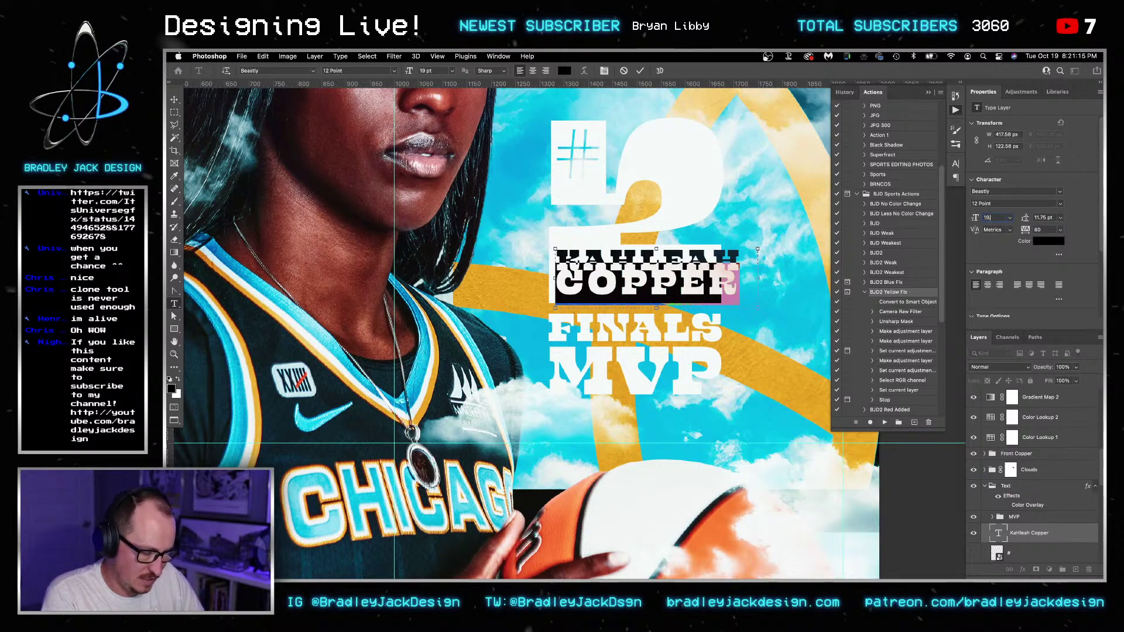
key("Tab")
key("Up")
key("Up")
key("Up")
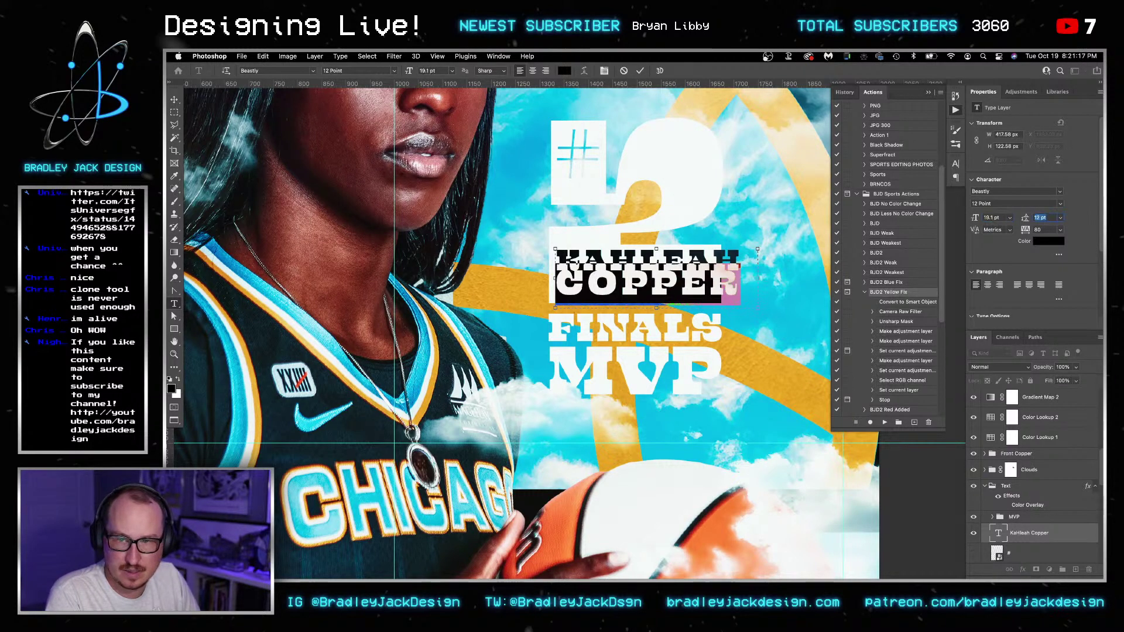
key("Up")
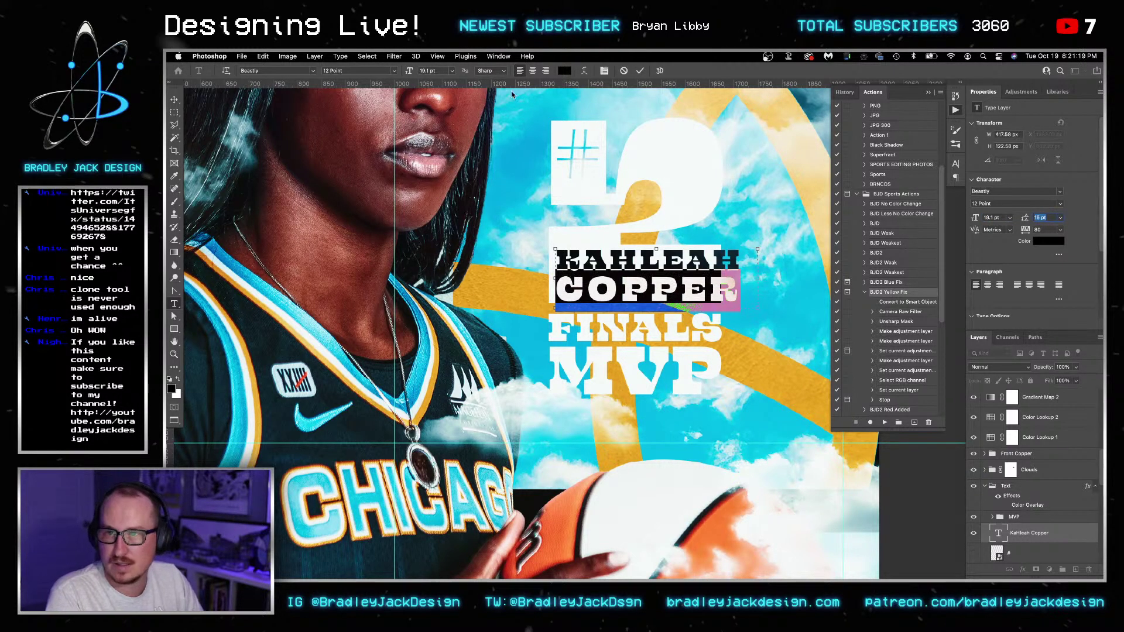
type("V")
key("super+z")
key("super+Return")
- Scale the Kahleah Copper text to about 358 by 120 px so it fits inside the base of the 2
key("v")
left_click_drag(736, 279, 723, 300)
key("ctrl+t")
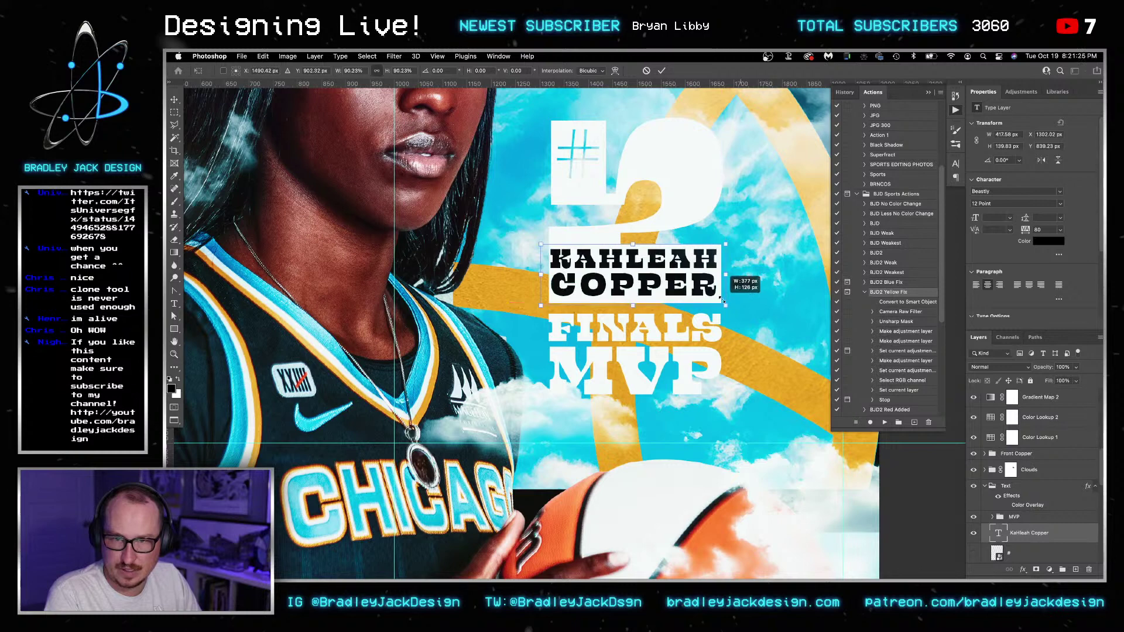
key("Return")
key("ctrl+t")
left_click_drag(539, 244, 549, 246)
key("Return")
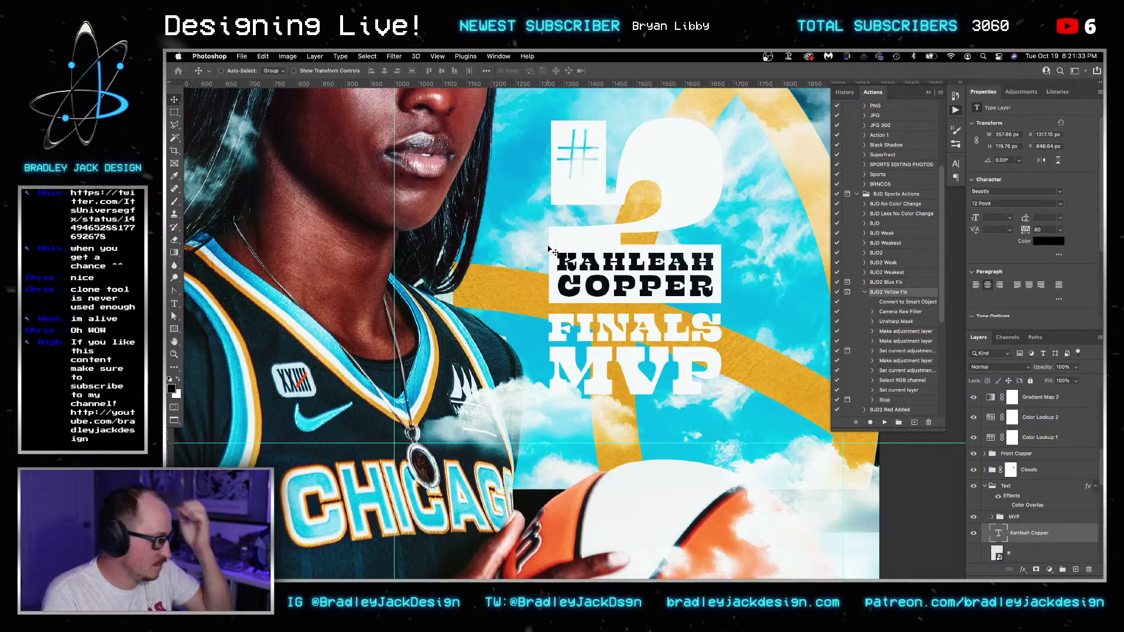
- Cut the Kahleah Copper lettering out of the 2 layer's mask using its selection, and hide the name's text layer
scroll(1007, 540, "down", 2)
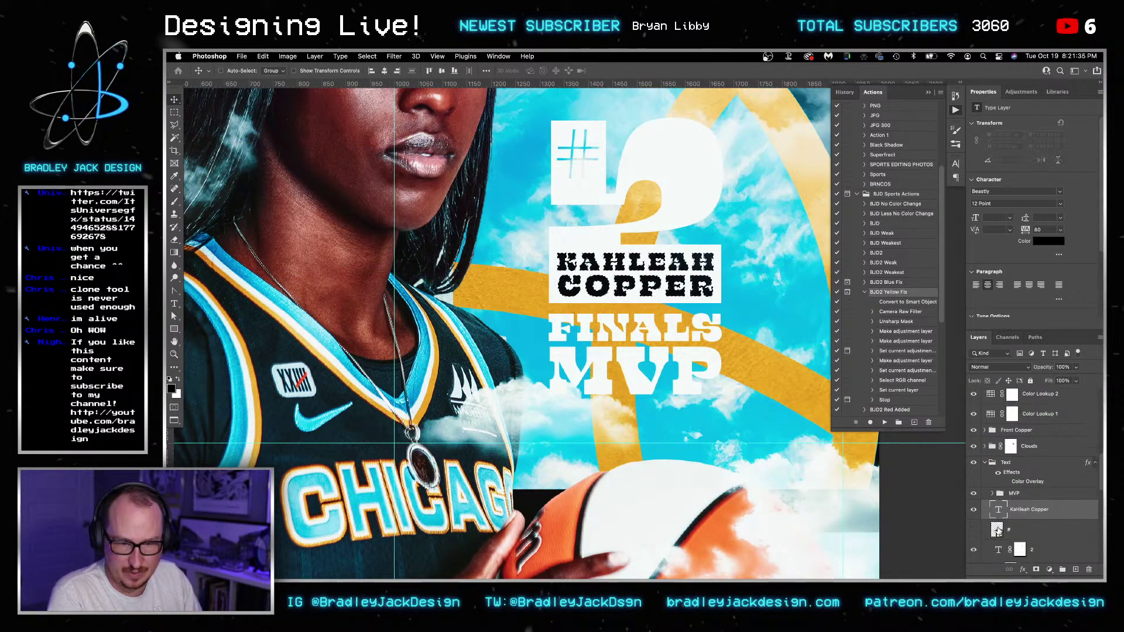
left_click(1014, 538)
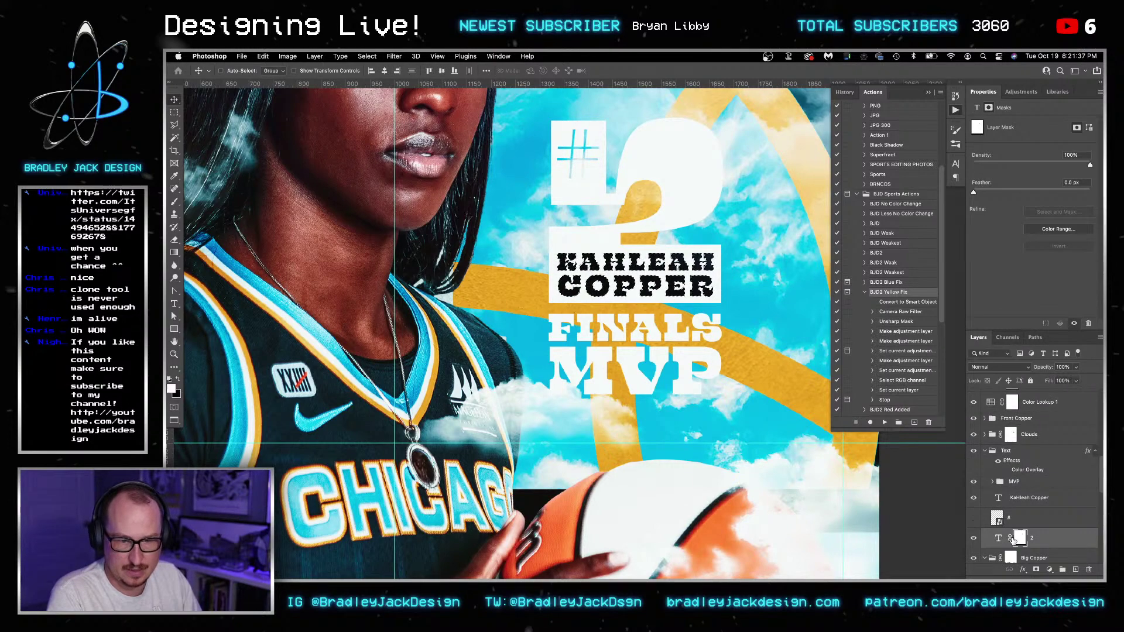
left_click(974, 498)
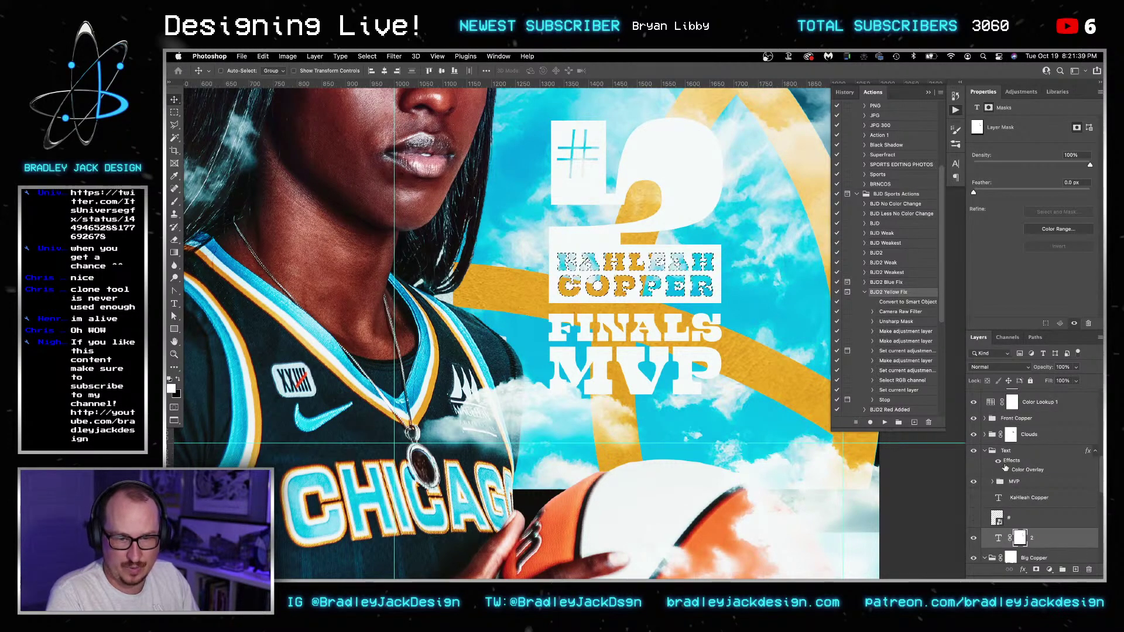
- Turn the Text group's Color Overlay back on and save the poster
left_click(1006, 470)
key("z")
key("super+s")
left_click_drag(679, 383, 569, 341)
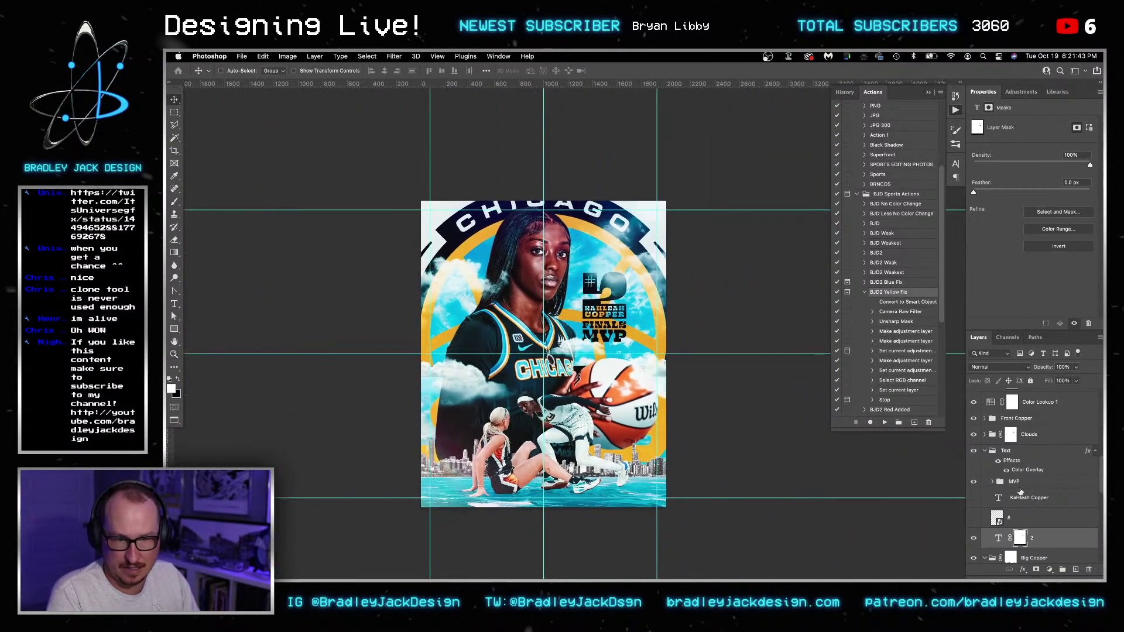
- Stamp all visible layers into a new layer above EJD-Lens-Object-008 and convert it to a smart object
scroll(1011, 497, "up", 3)
scroll(1011, 497, "up", 4)
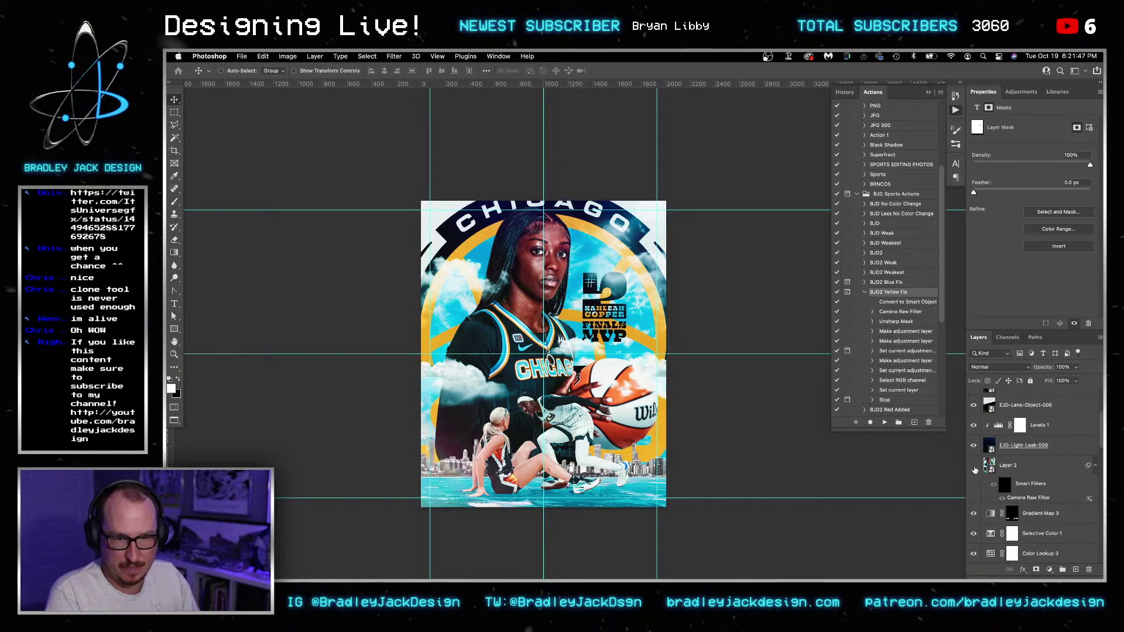
left_click(1008, 466)
scroll(1013, 473, "up", 2)
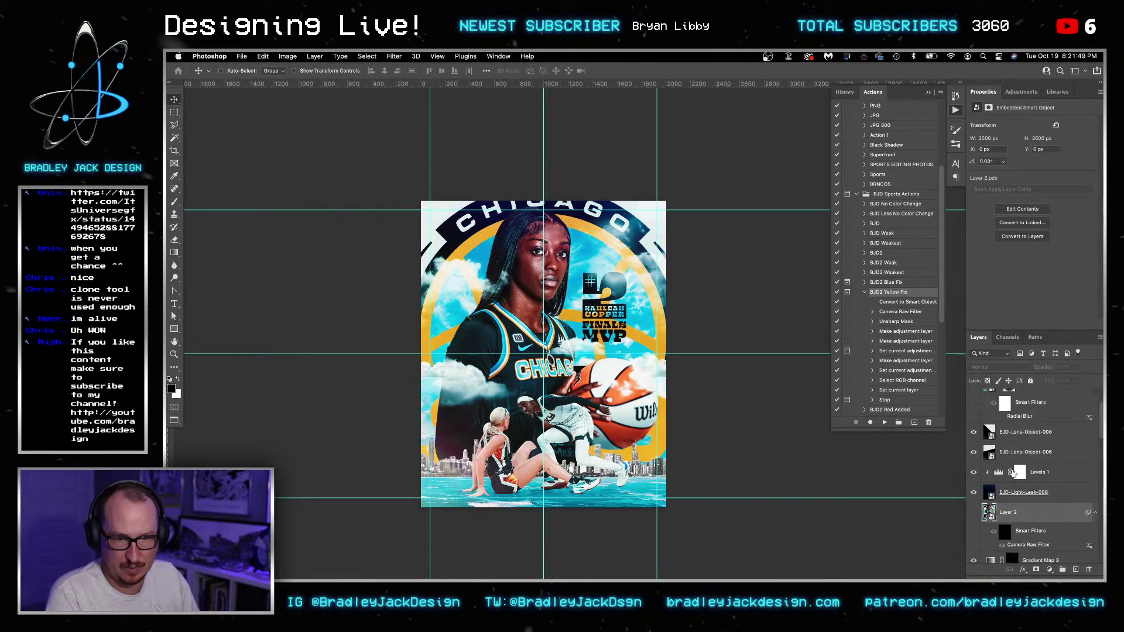
left_click(1026, 438)
key("super+alt+shift+e")
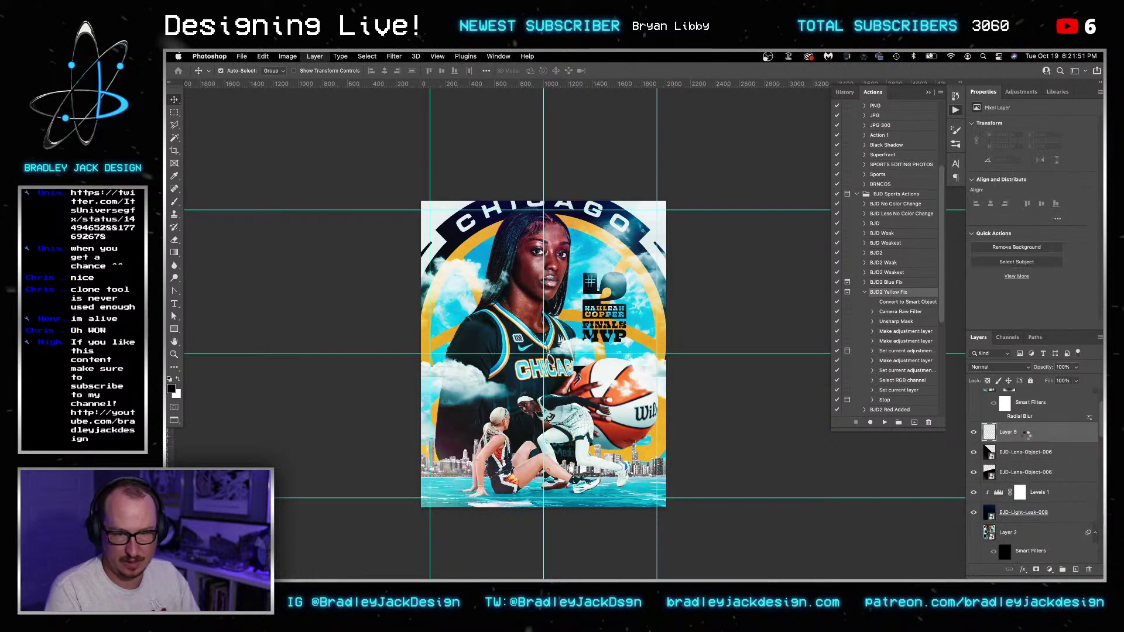
right_click(1026, 439)
left_click(960, 245)
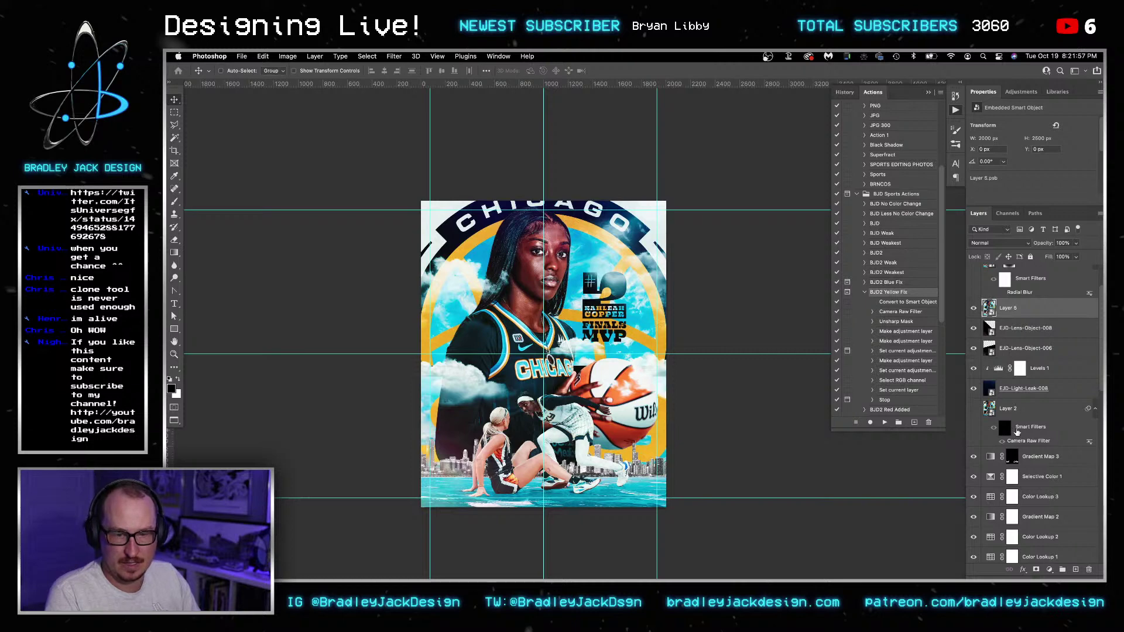
- Move Layer 2's Camera Raw smart filter onto the new stamped smart object
left_click_drag(1005, 310, 1005, 313)
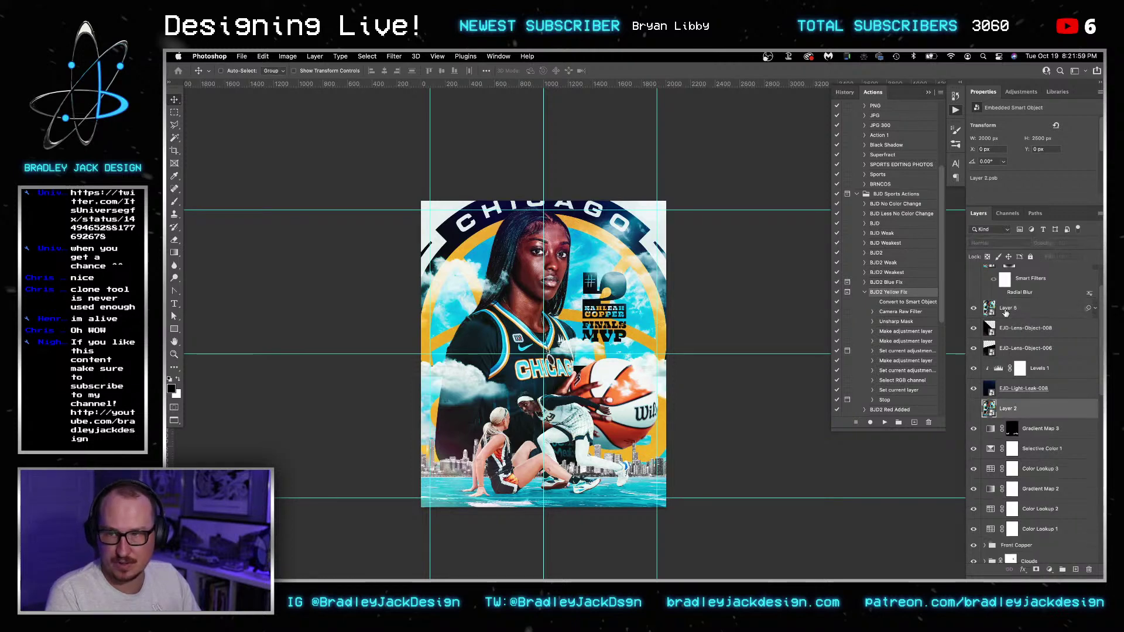
- Stamp all visible layers into a new layer above Layer 5 and convert it to a smart object
left_click(1009, 310)
scroll(1010, 319, "up", 3)
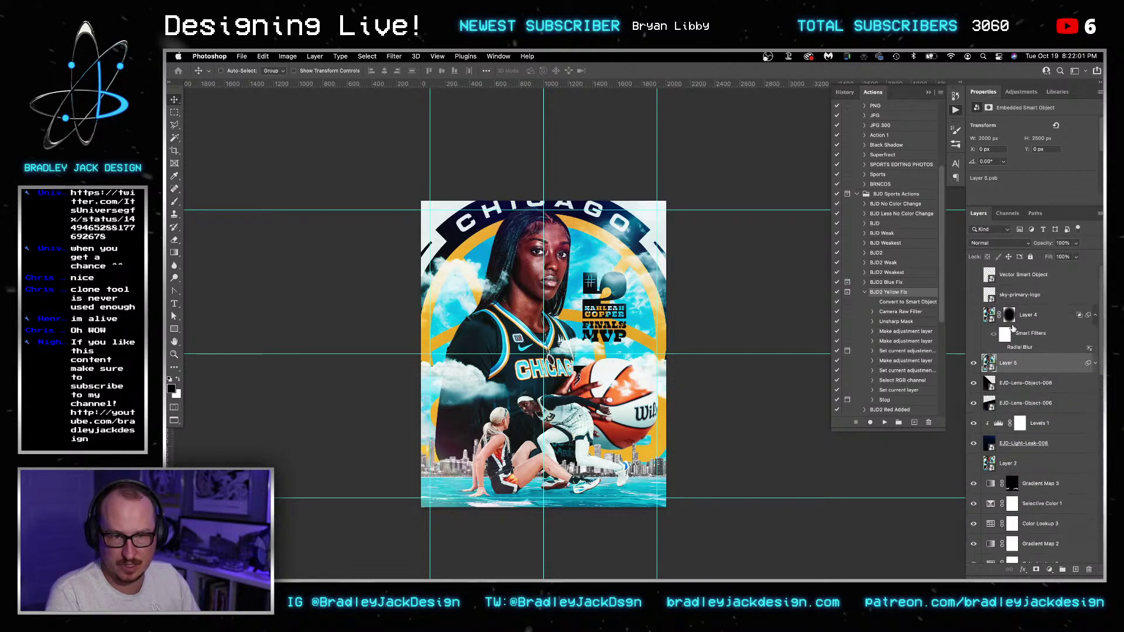
key("super+shift+alt+n")
key("super+shift+alt+e")
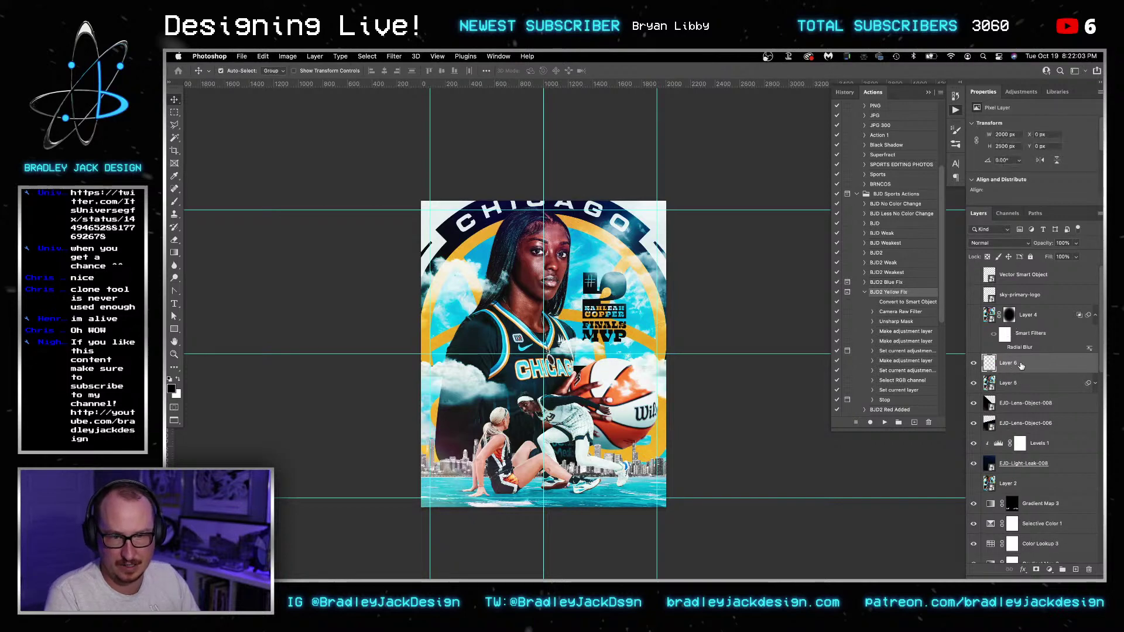
right_click(1029, 366)
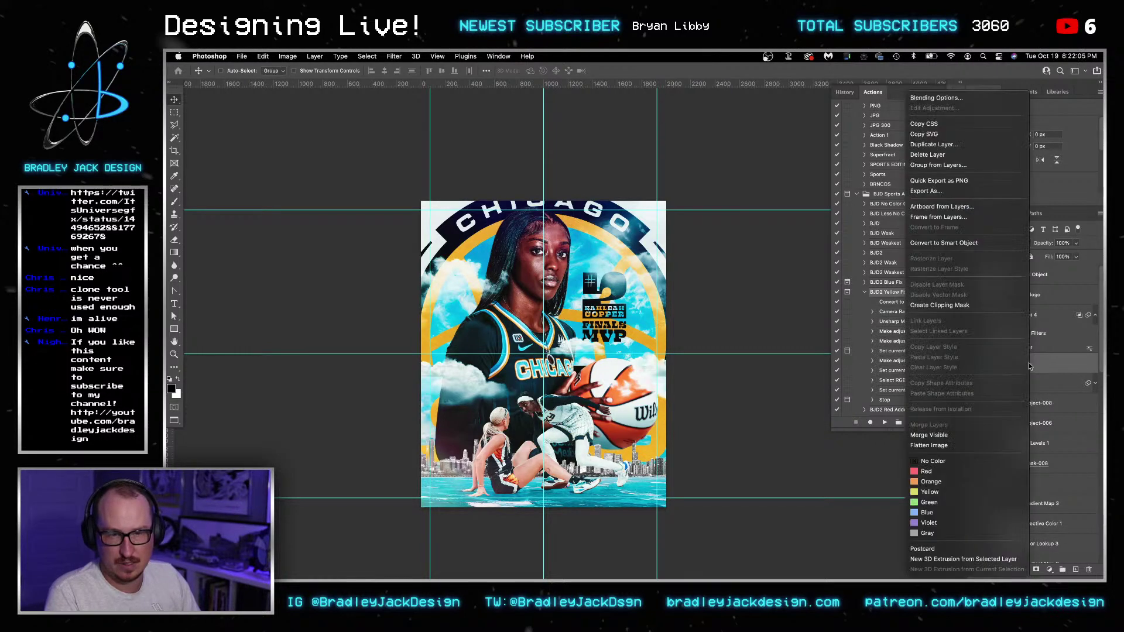
left_click(944, 242)
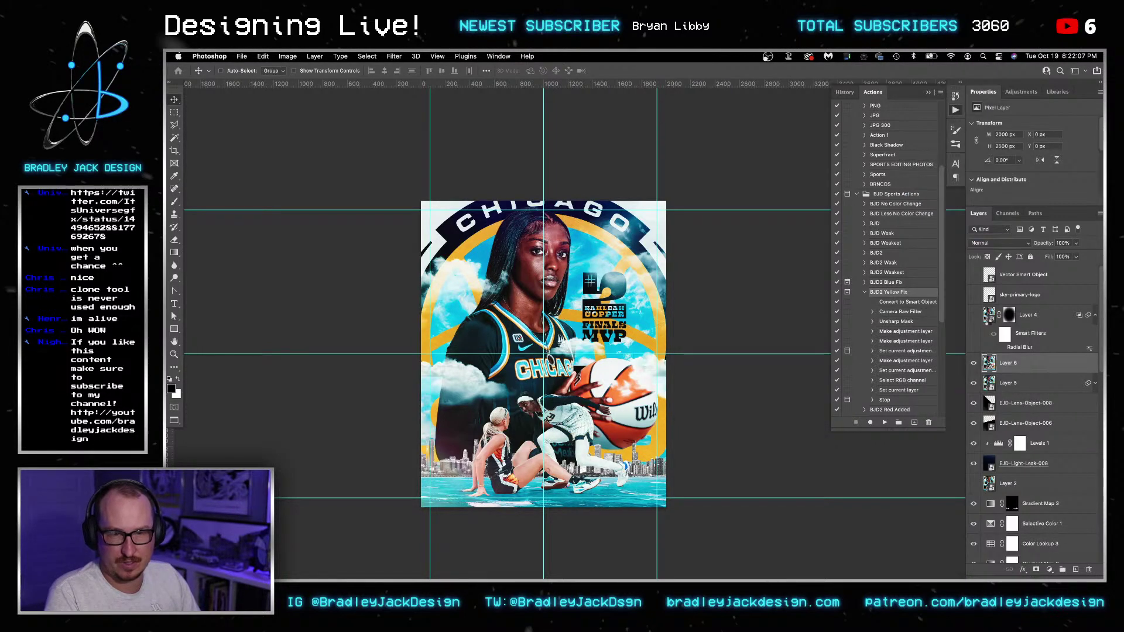
- Open the Layer 4 smart object to examine its contents and return to the poster
double_click(989, 315)
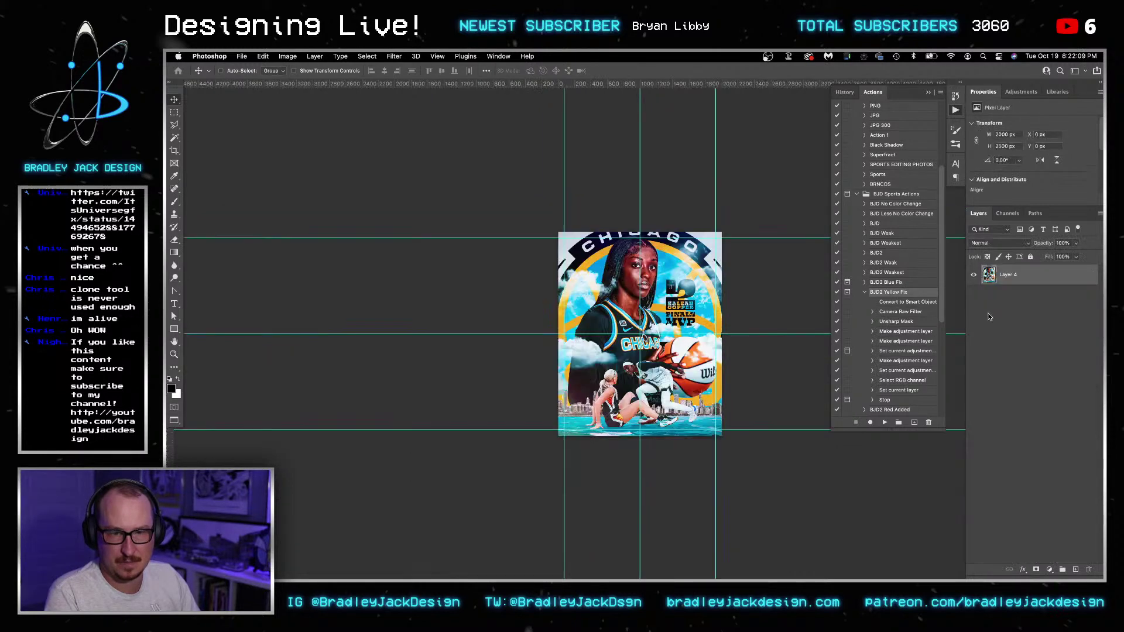
key("super+w")
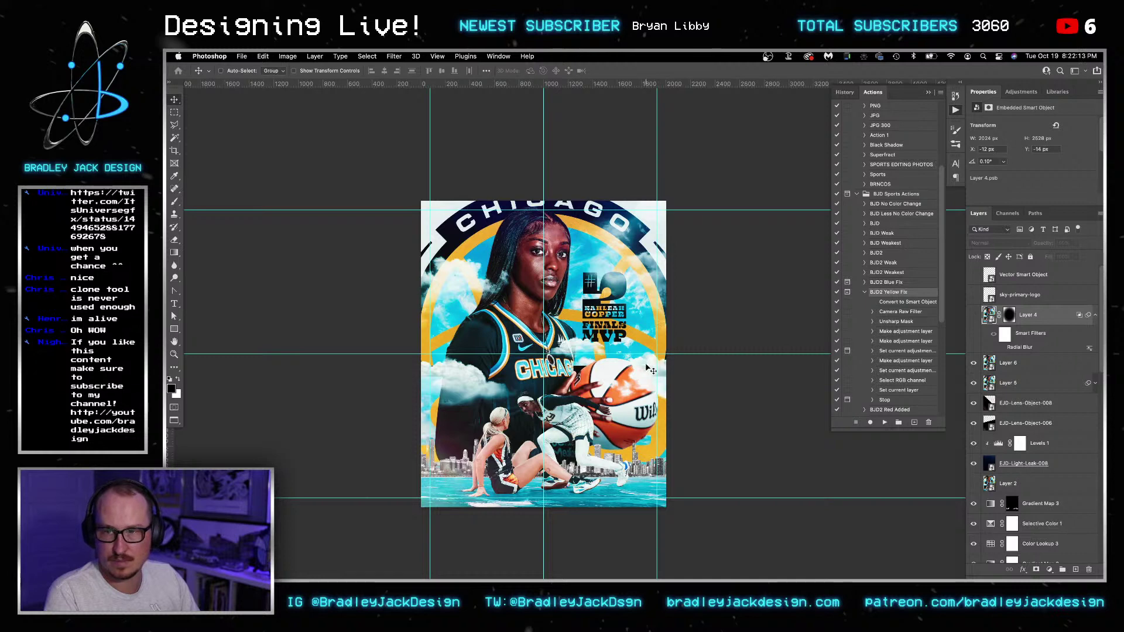
left_click(973, 364)
left_click(1027, 364)
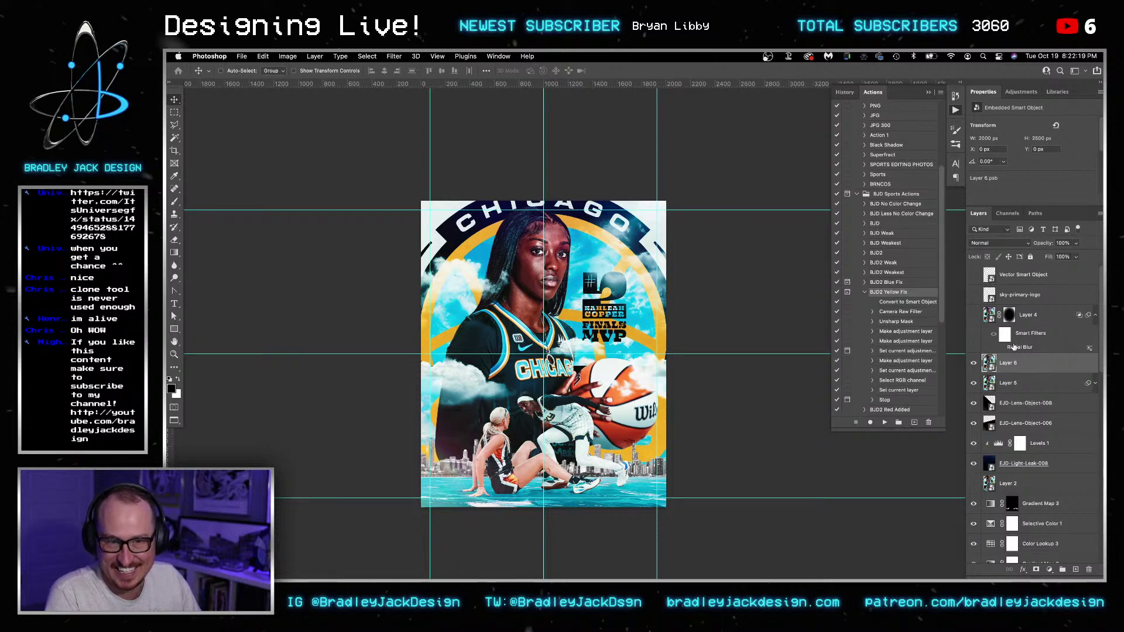
left_click(394, 56)
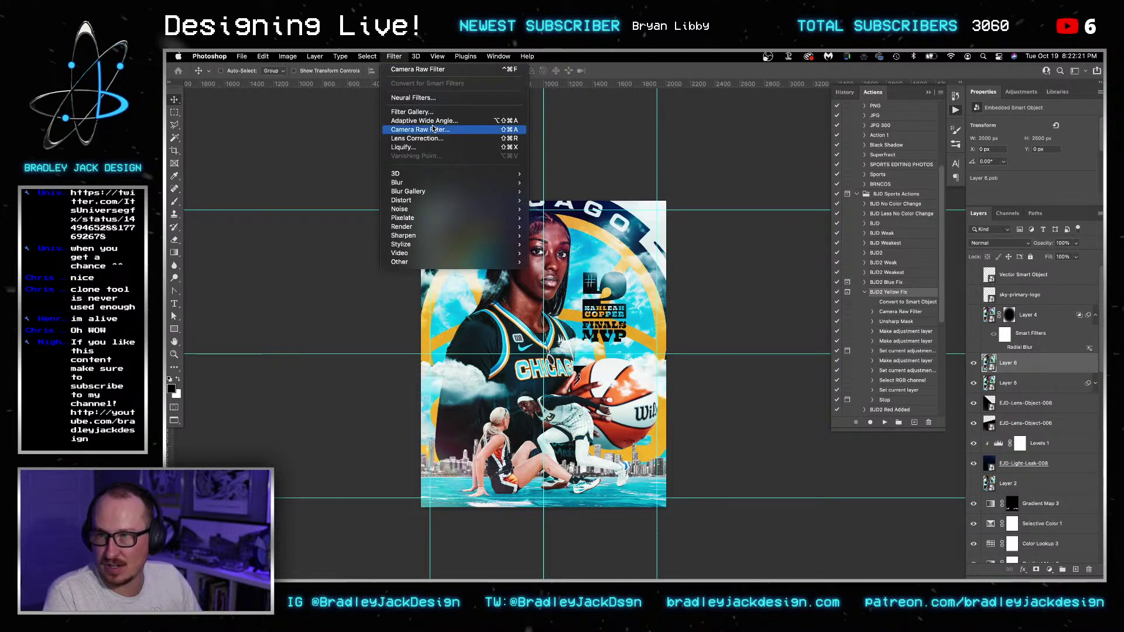
left_click(755, 219)
key("shift+super+a")
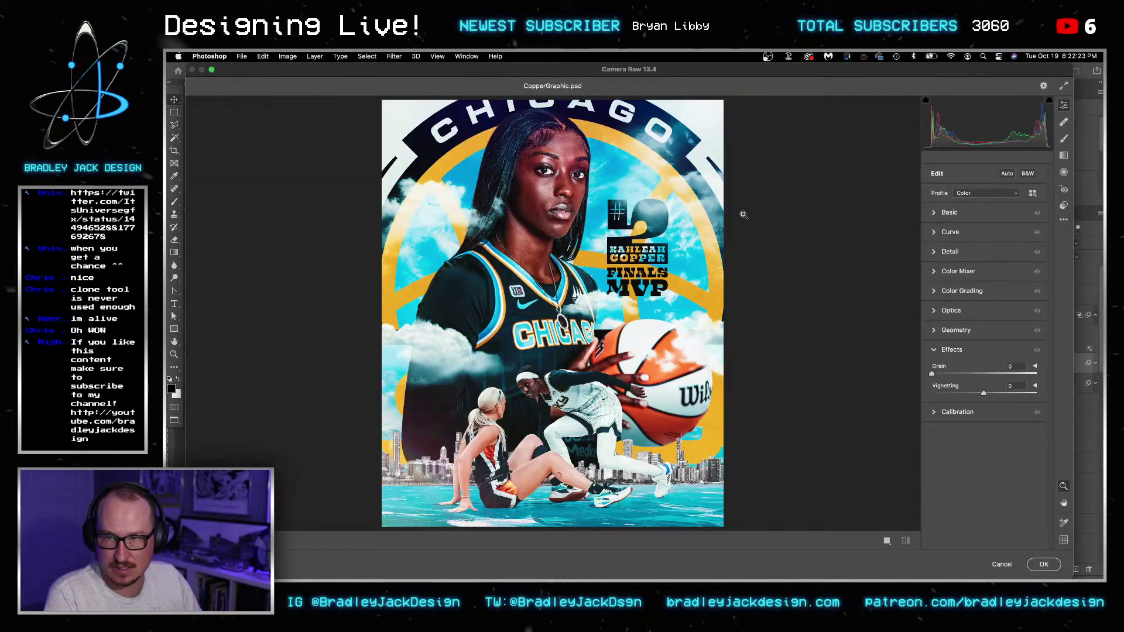
key("Escape")
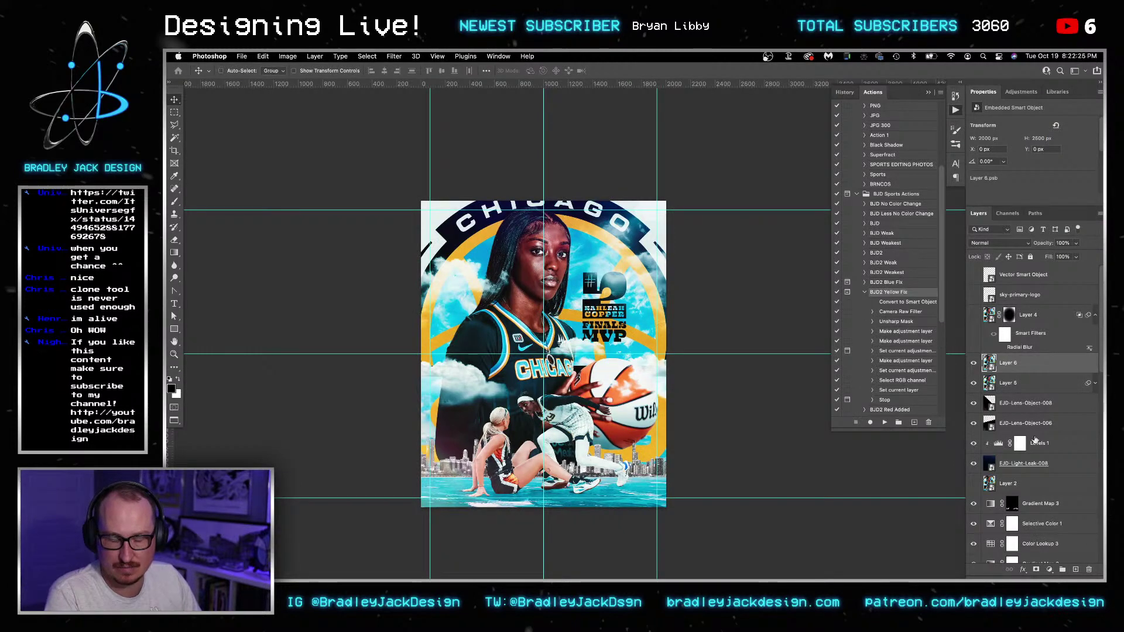
- Transfer the High Pass and Camera Raw smart filters from inside the Layer 2 smart object onto Layer 6 and delete the pasted carrier layer
double_click(989, 483)
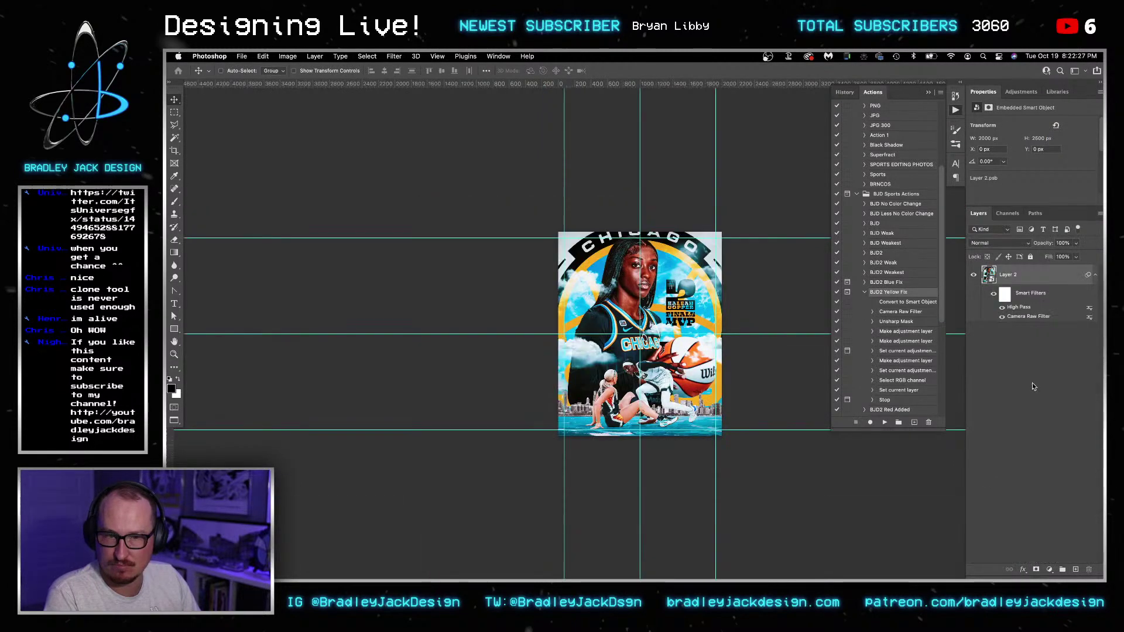
key("super+w")
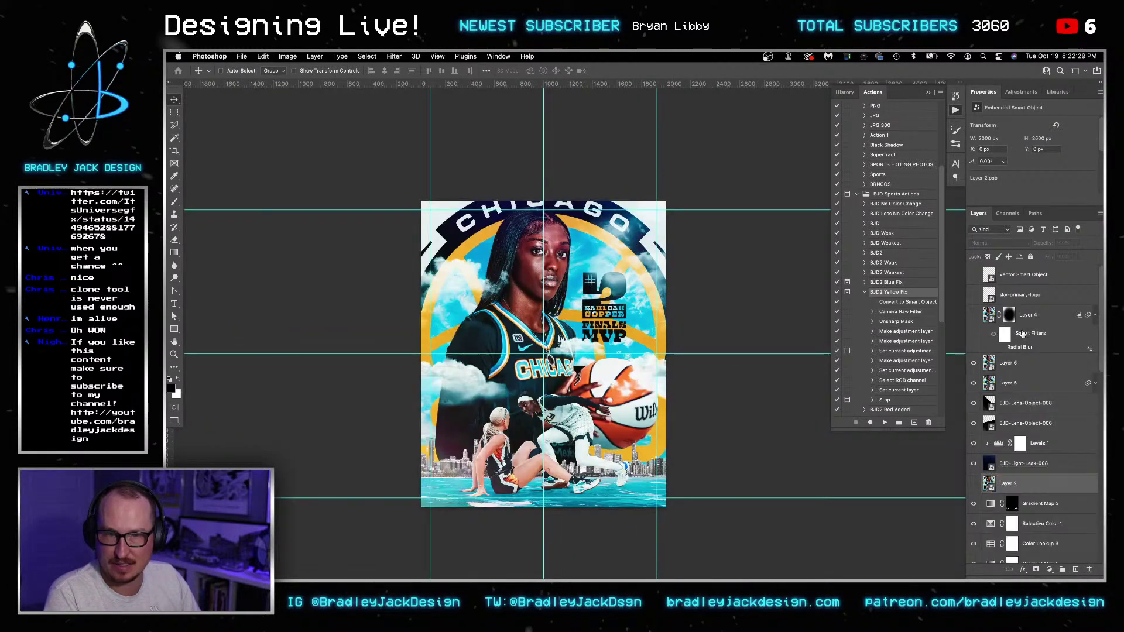
left_click(1028, 371)
key("super+v")
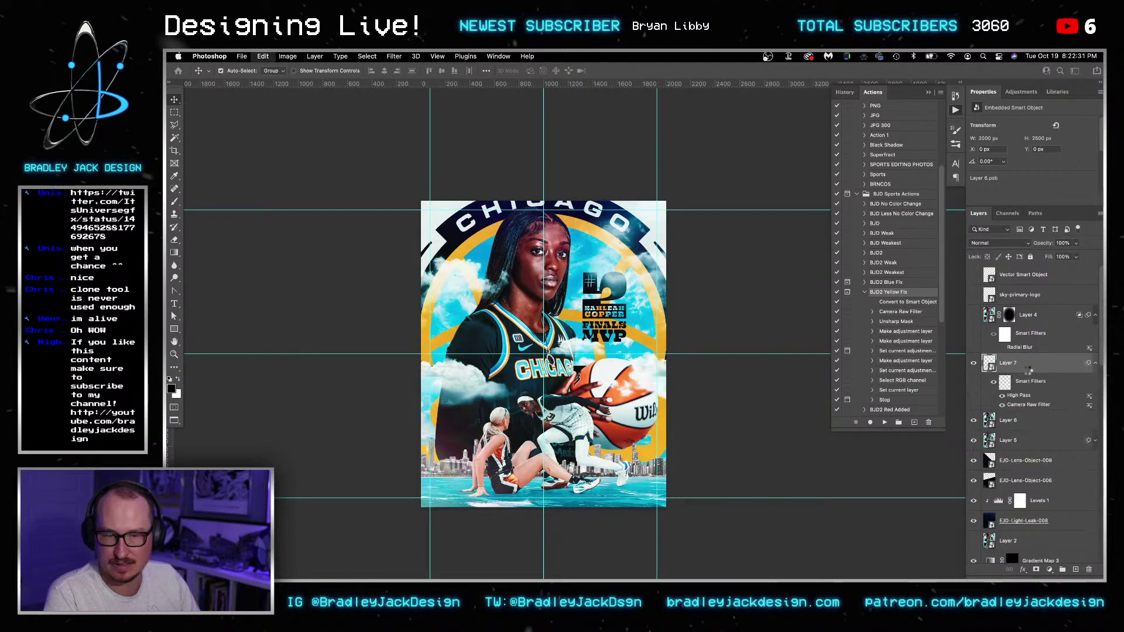
key("2")
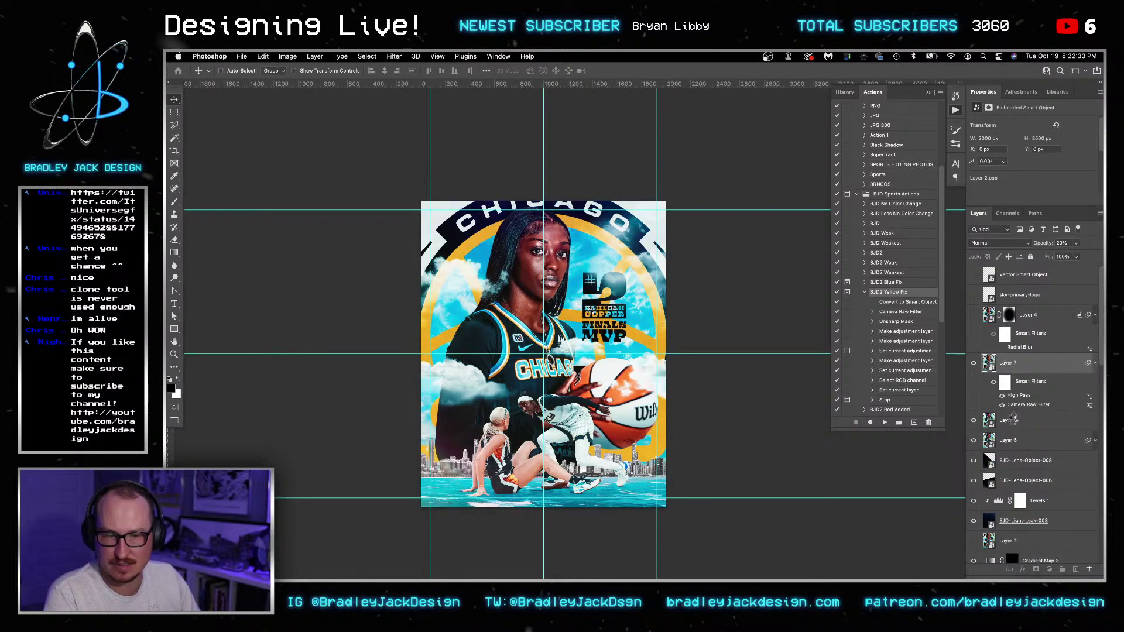
key("Delete")
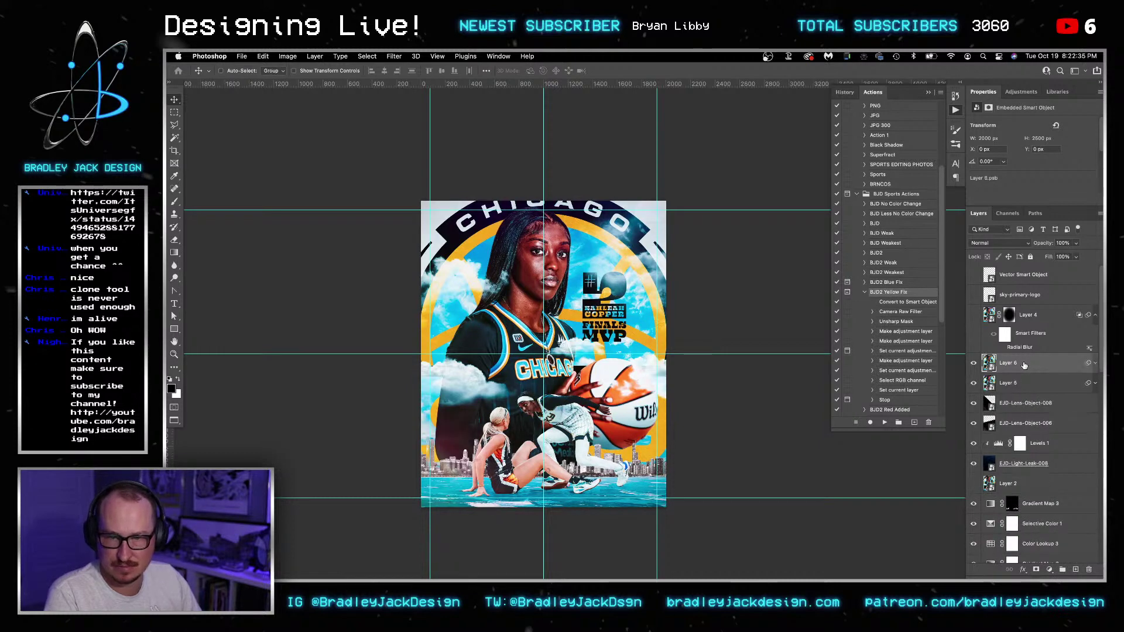
- Stamp the visible layers into a new smart object above Layer 6 and move Layer 4's mask onto it
key("super+alt+shift+e")
right_click(1034, 367)
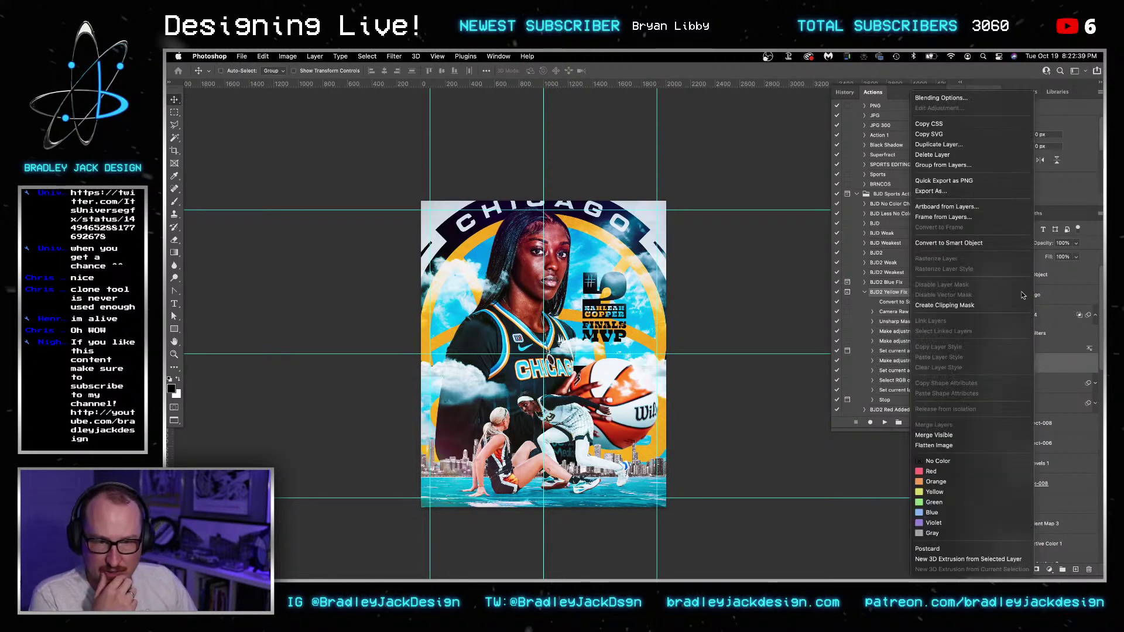
key("Escape")
left_click_drag(1010, 314, 1011, 365)
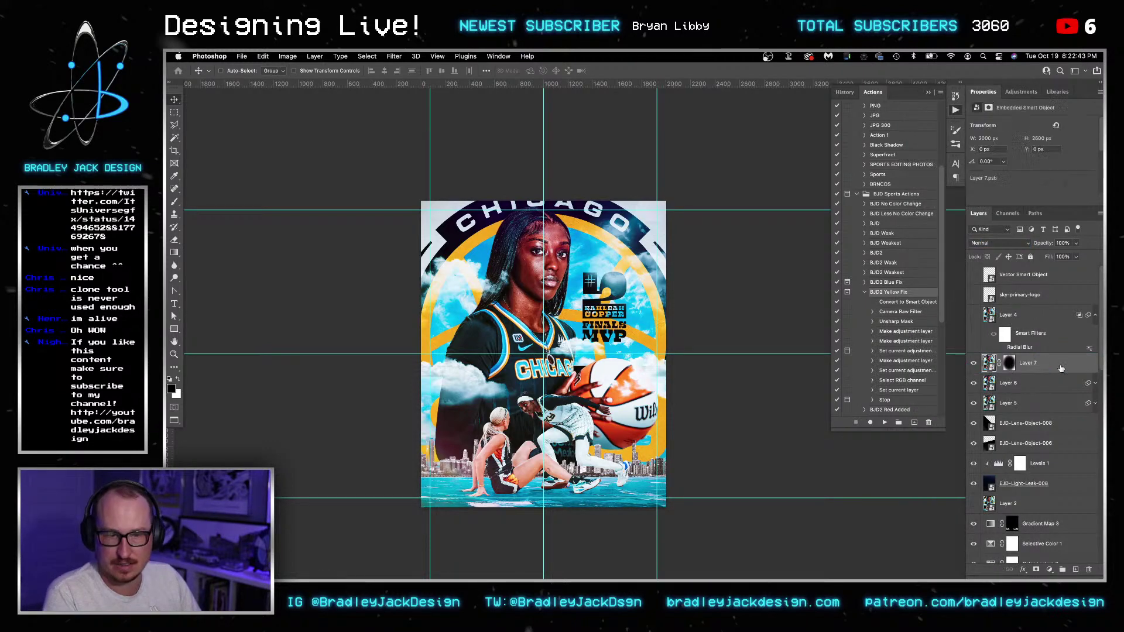
- Exclude the blue channel from Layer 7's blending and rotate the layer by 0.25°
double_click(1061, 368)
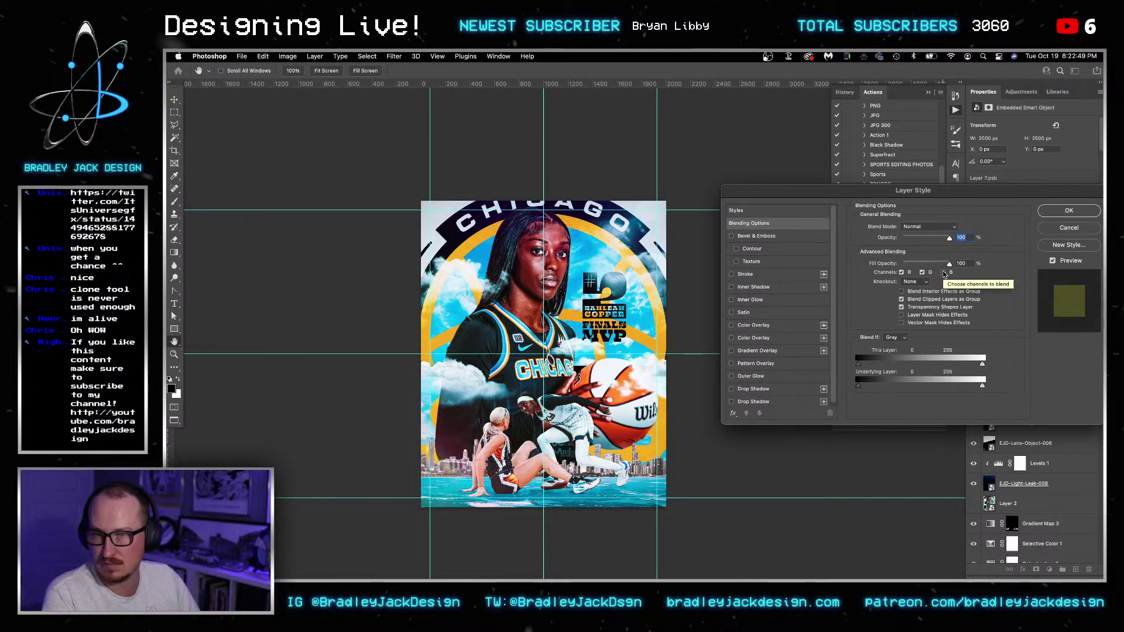
key("Return")
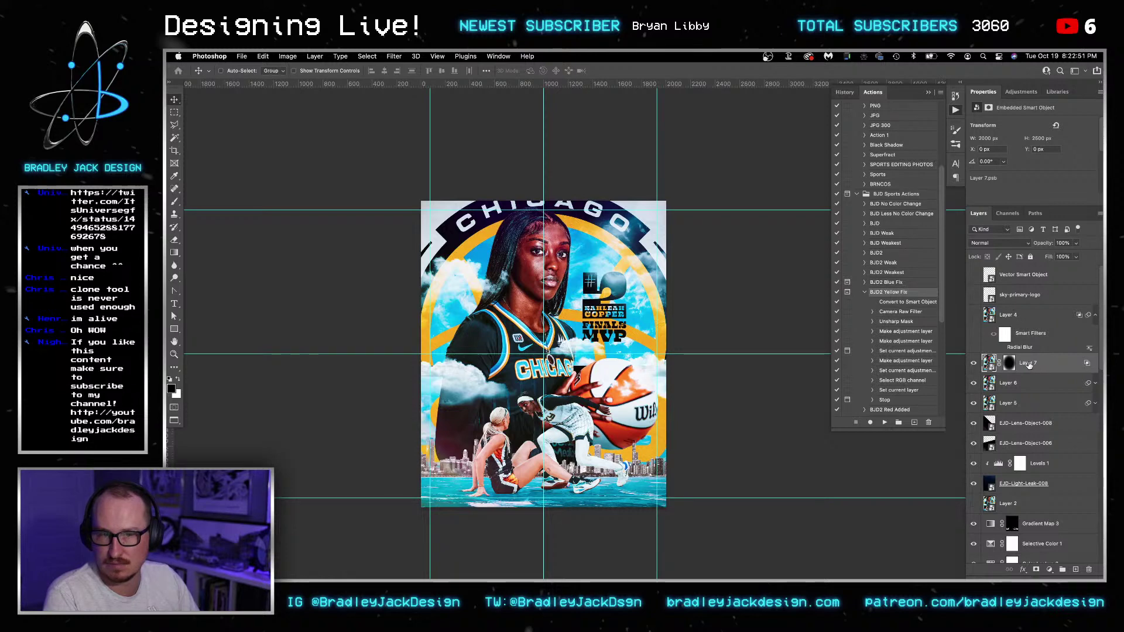
key("ctrl+t")
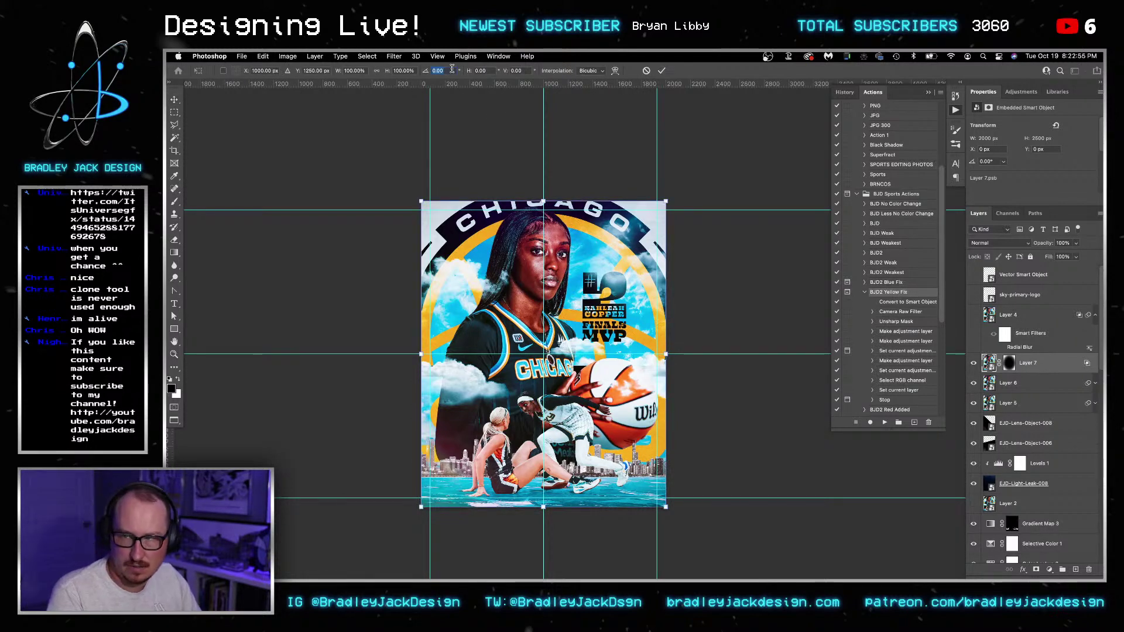
type("0.25")
key("Return")
key("Return")
- Change Layer 7's blended channels to green and blue only, leaving red off
key("z")
left_click_drag(599, 188, 641, 187)
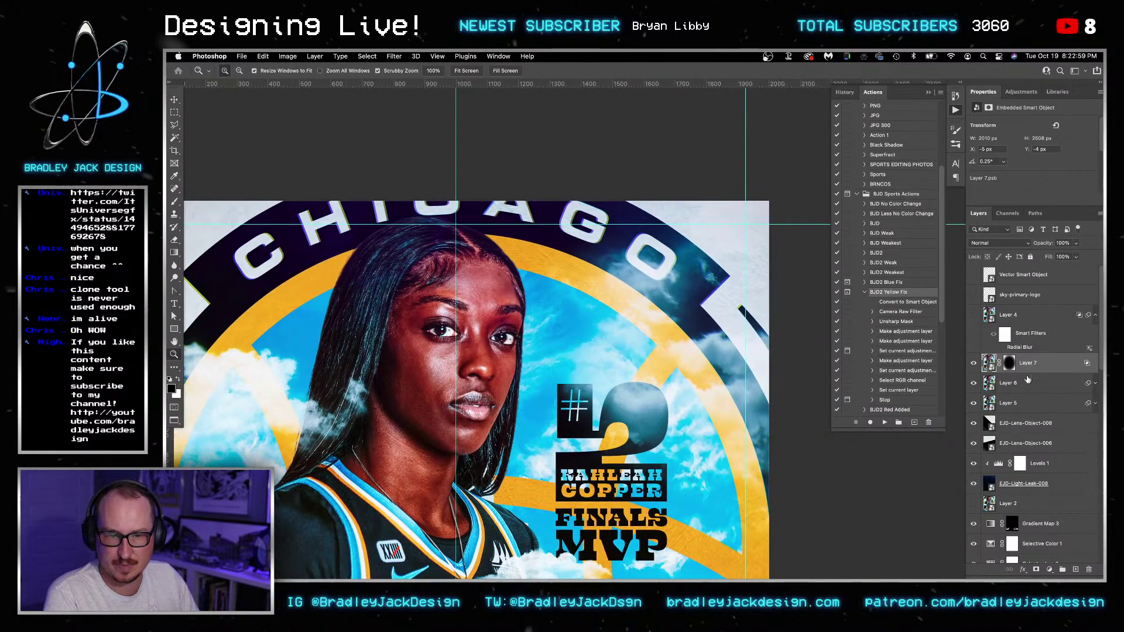
double_click(1053, 375)
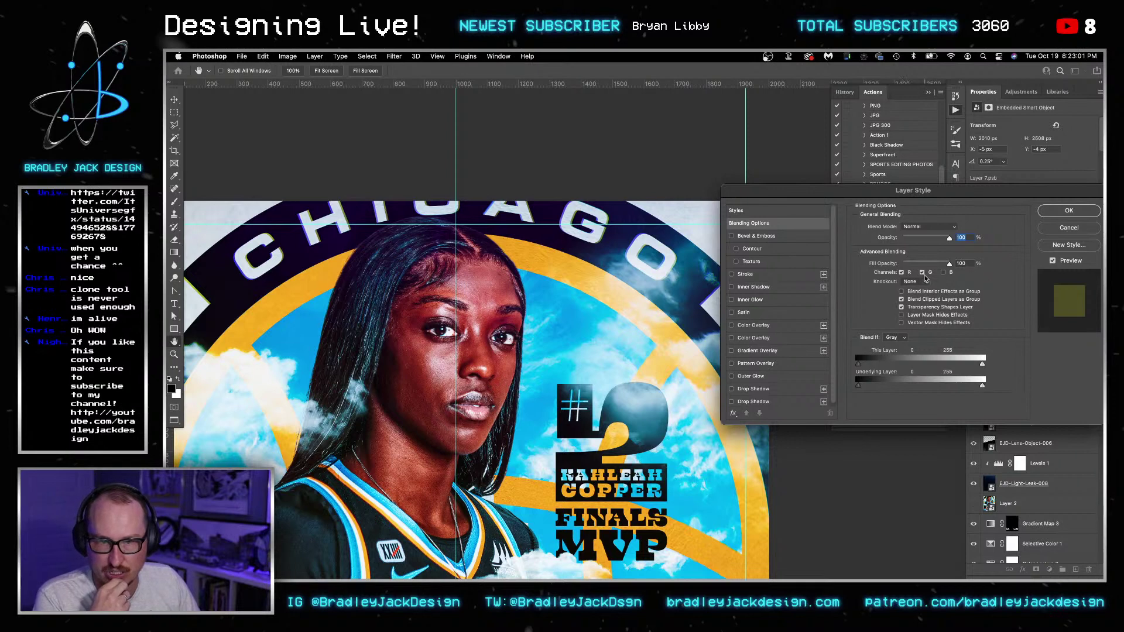
left_click(902, 272)
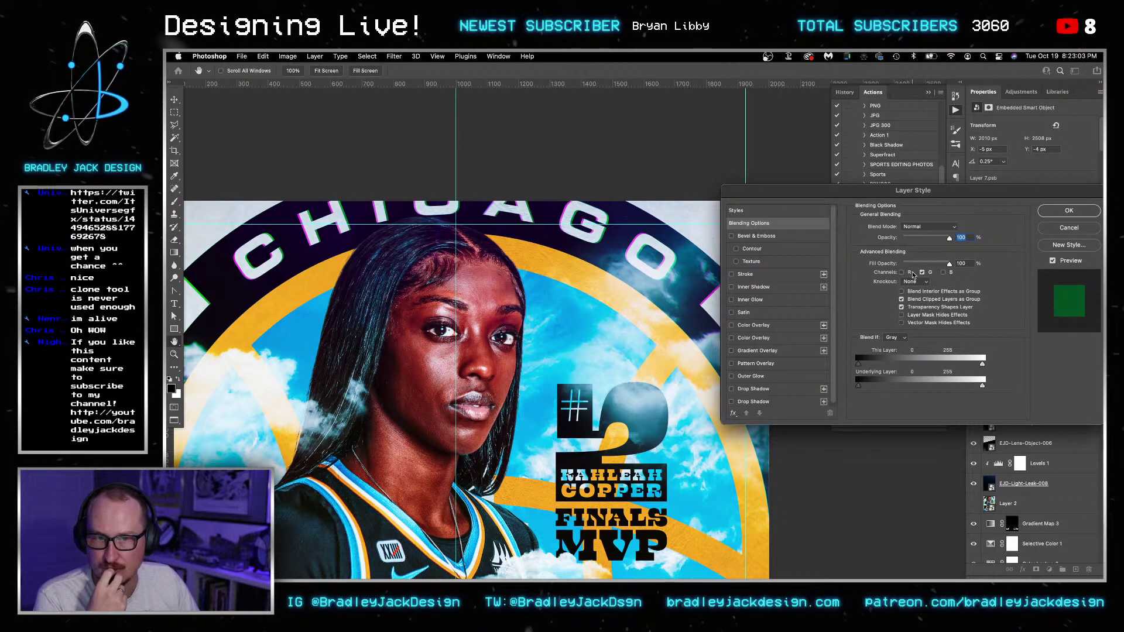
left_click(921, 273)
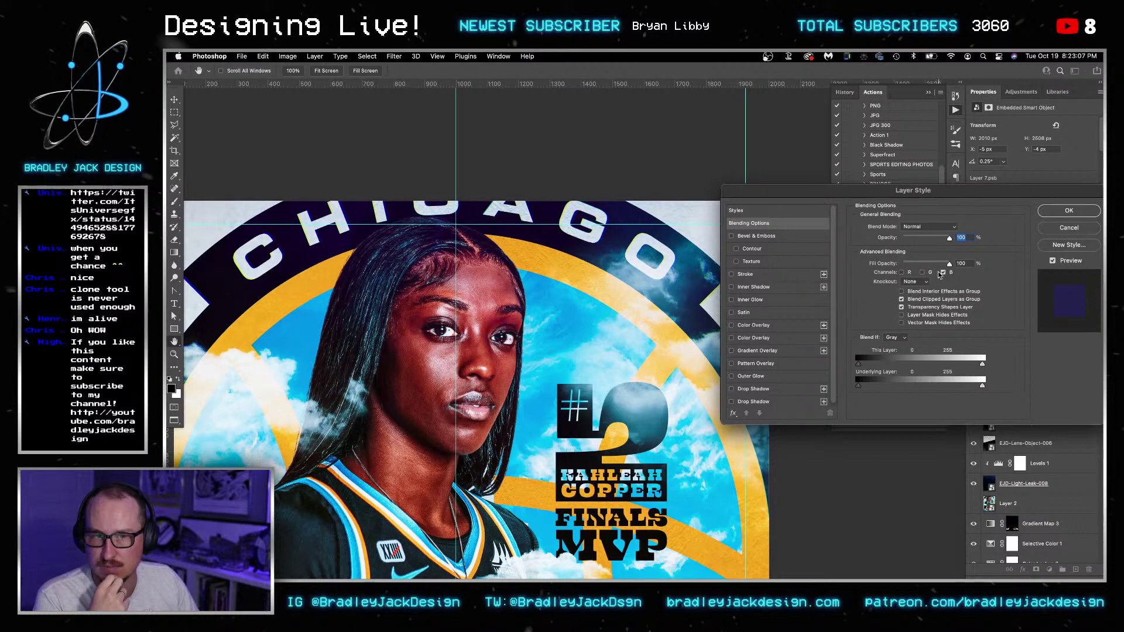
left_click(922, 272)
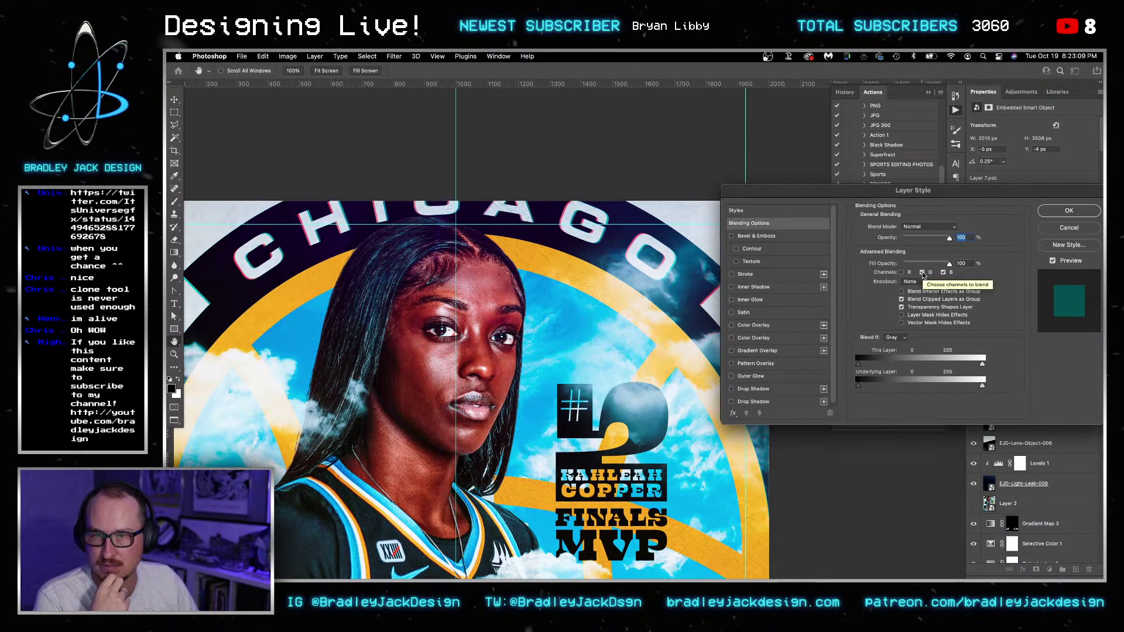
key("Return")
key("super+0")
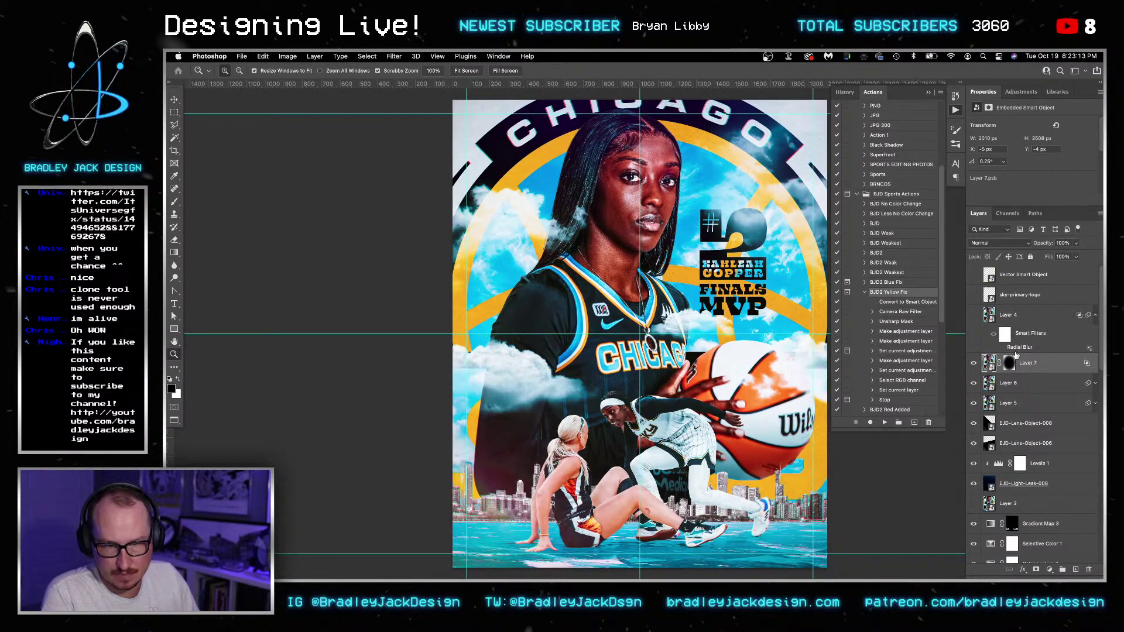
- Show the Vector Smart Object and sky-primary-logo layers and group them
left_click_drag(973, 294, 974, 274)
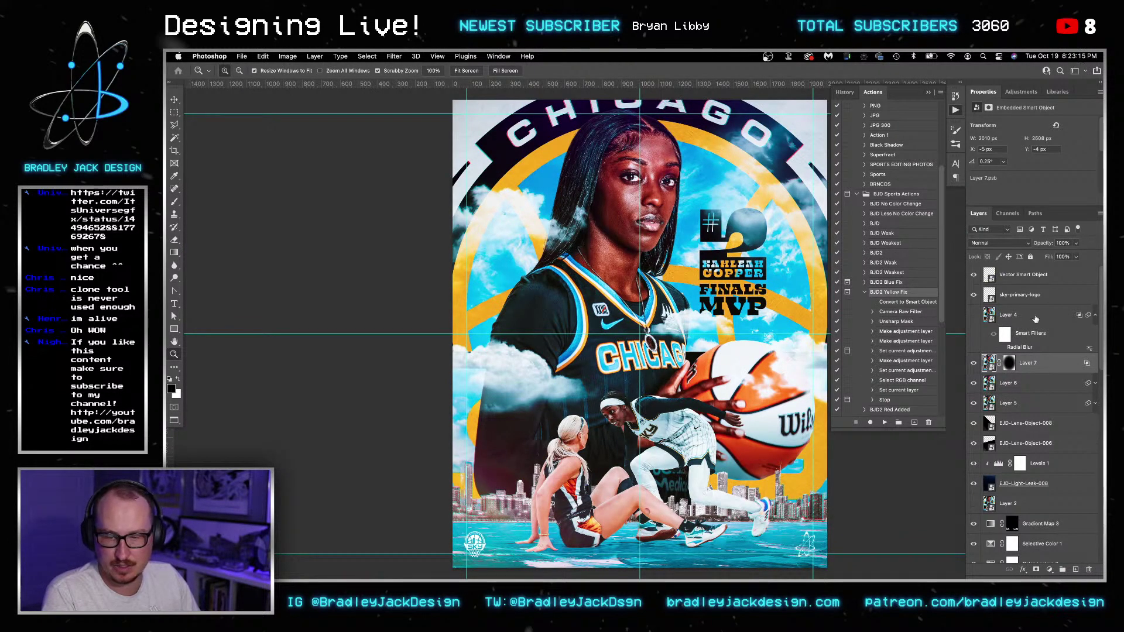
left_click(1019, 295)
left_click(1017, 276, "shift")
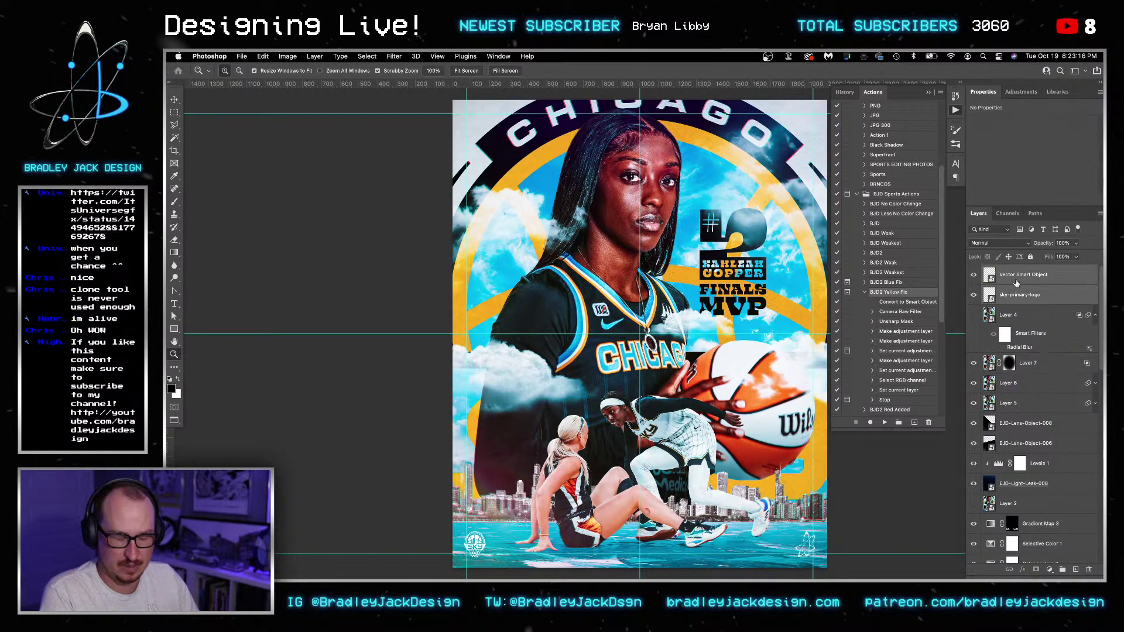
- Add a Drop Shadow to the logo group, using a dark blue derived from the poster's sky colour
left_click(1023, 569)
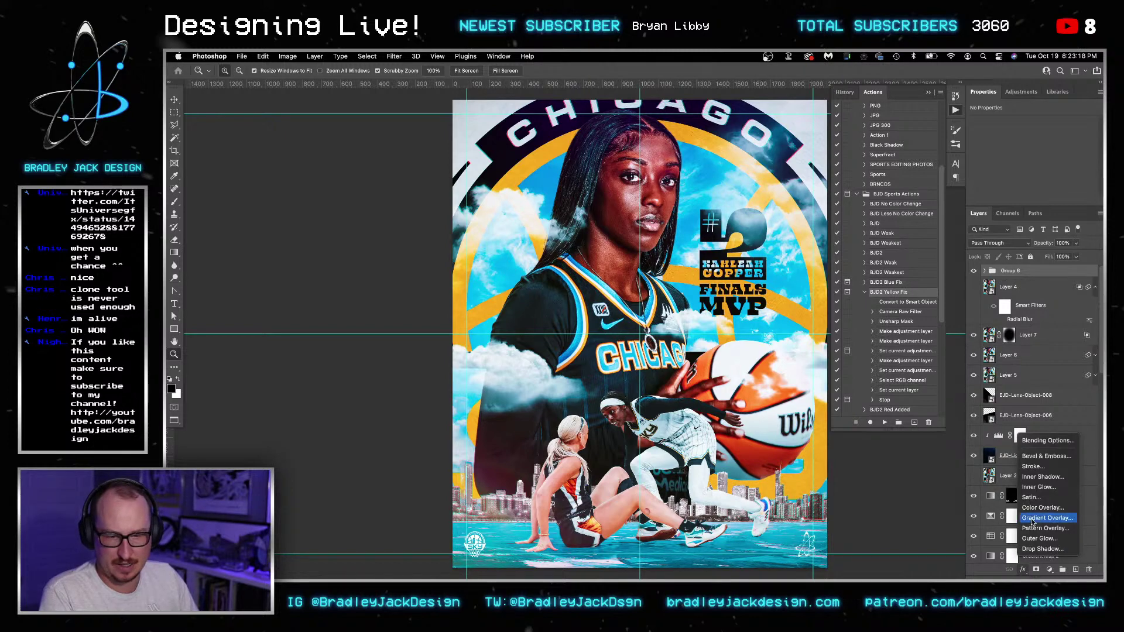
left_click(1042, 548)
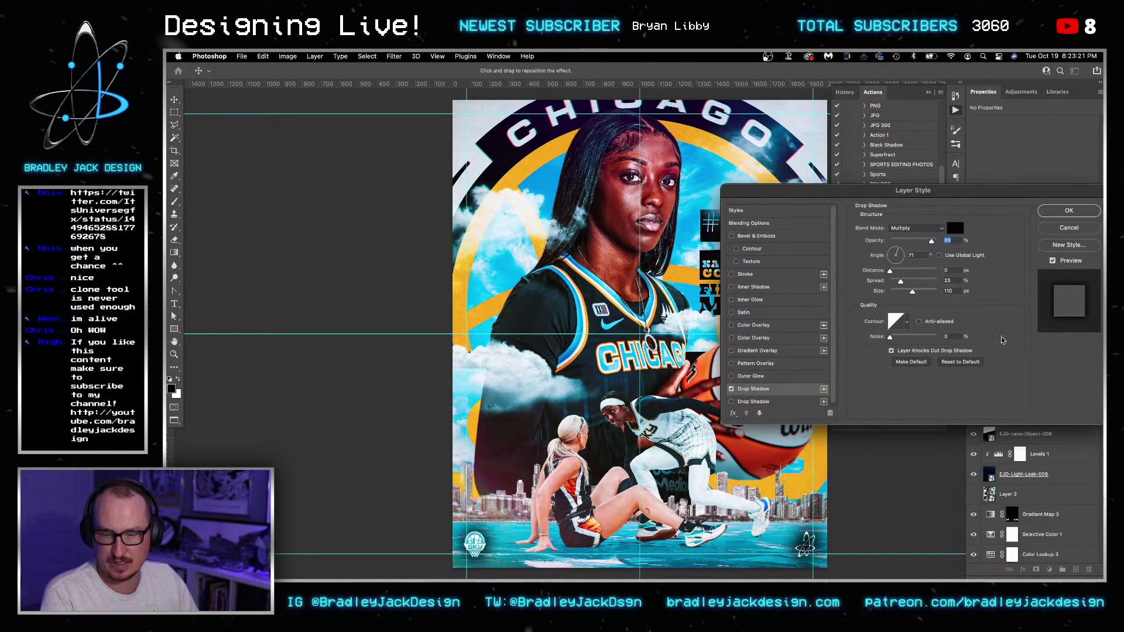
left_click(955, 228)
left_click(711, 163)
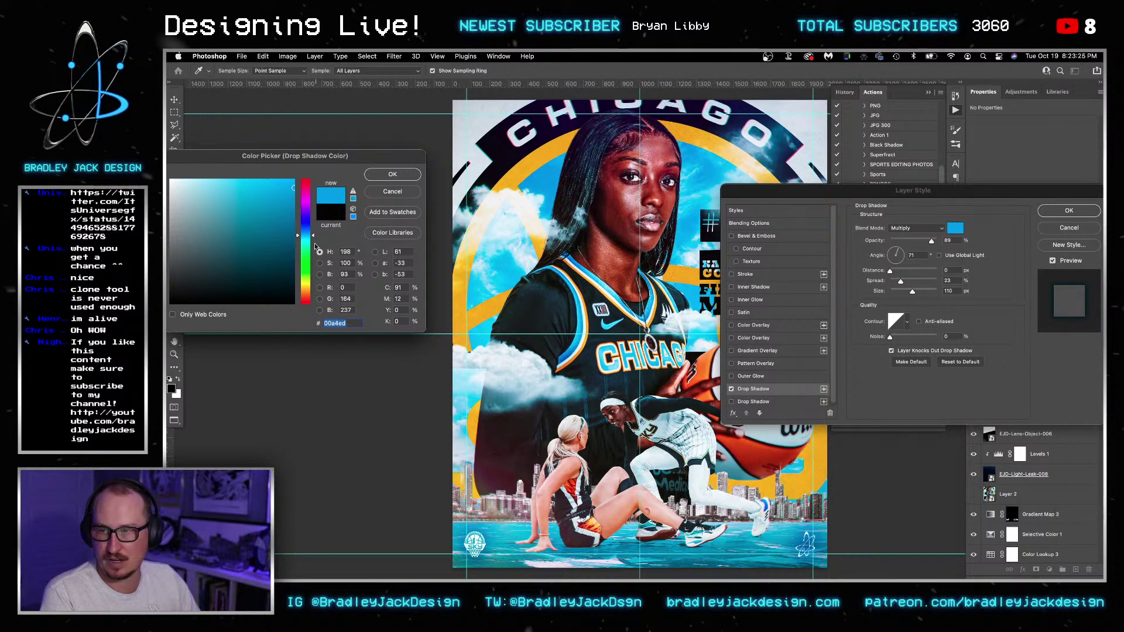
left_click(287, 242)
left_click(392, 174)
- Set the logo group's drop shadow to 4 px distance, 0% spread, 18 px size and 100% opacity
left_click(949, 280)
type("0")
key("shift+Tab")
type("4")
key("Tab")
key("Tab")
type("8")
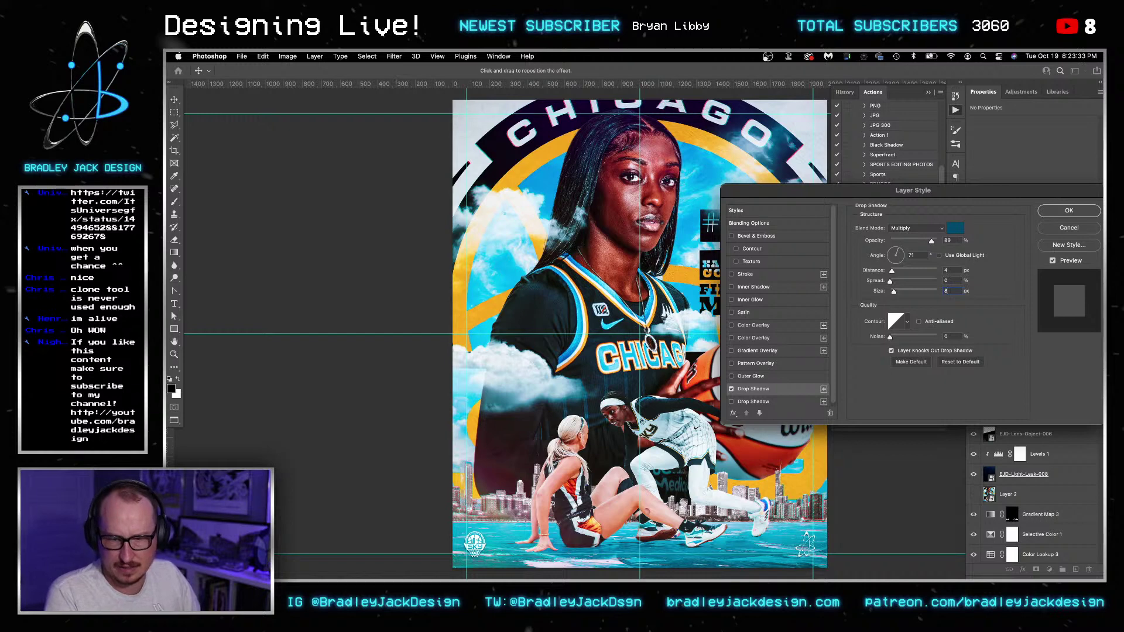
key("shift+Up")
key("shift+Tab")
key("shift+Tab")
key("shift+Up")
key("shift+Up")
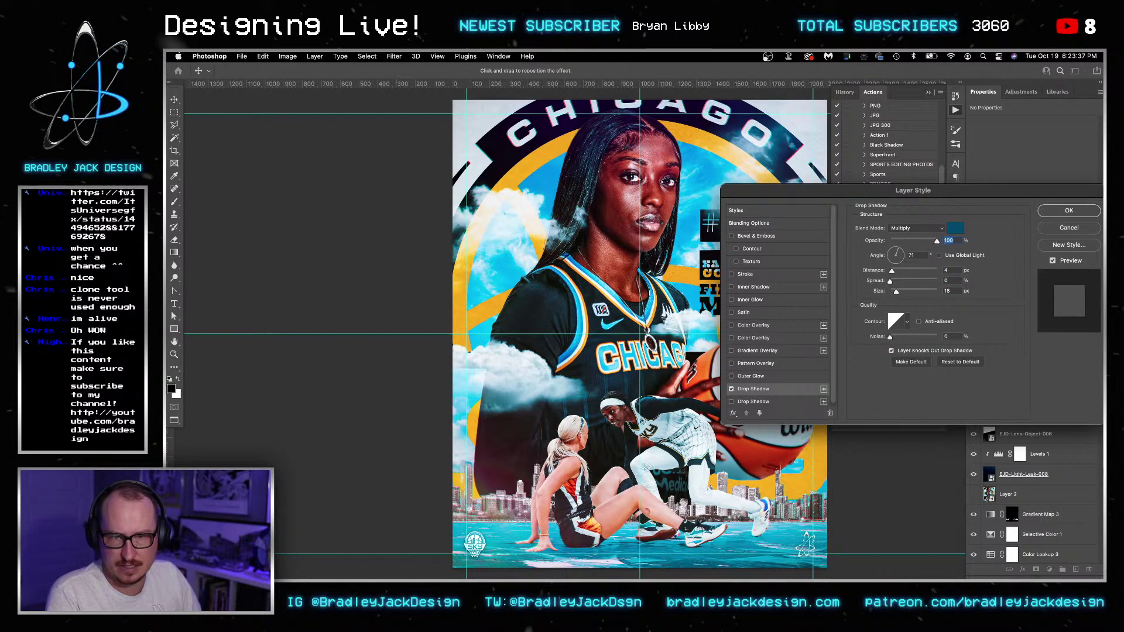
key("Return")
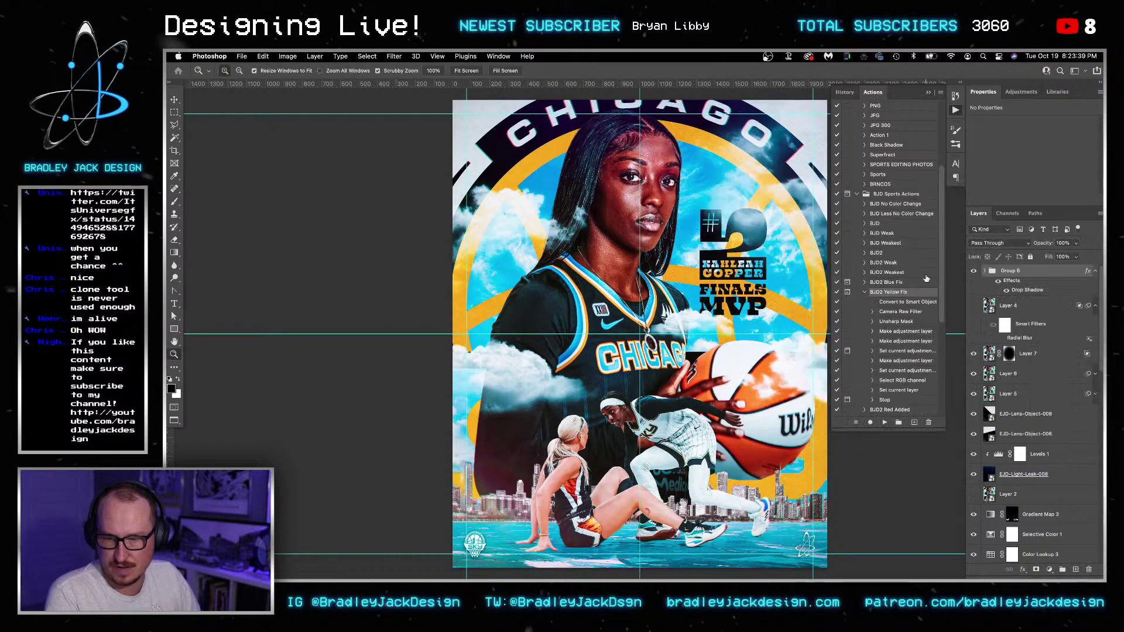
left_click_drag(470, 549, 587, 446)
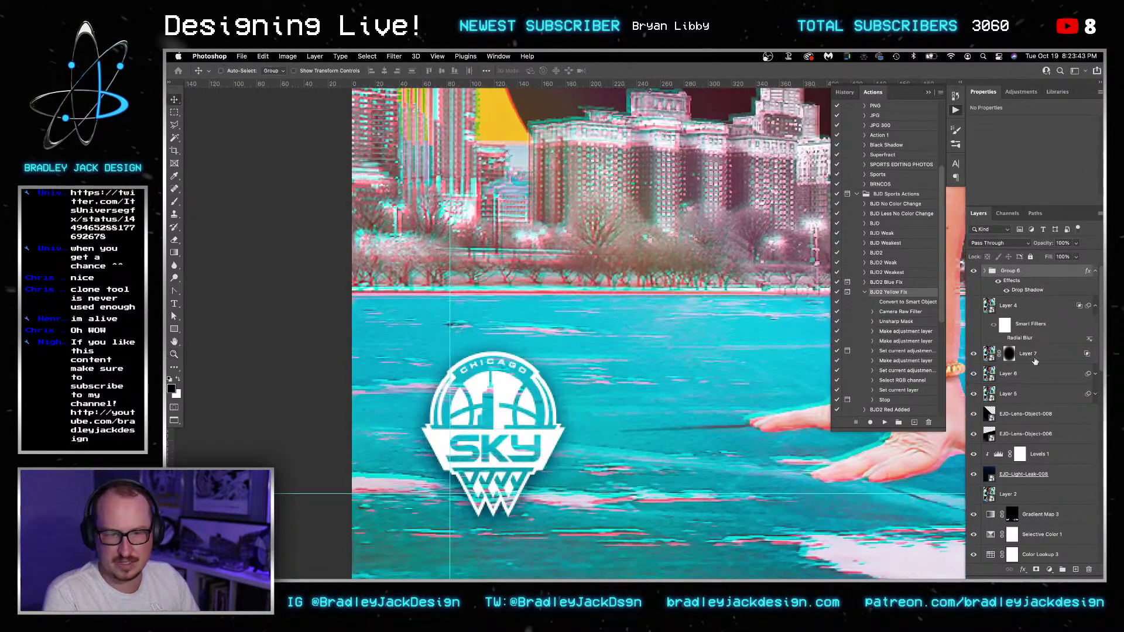
- Open the Vector Smart Object from the logo group in Illustrator, inspect its artwork, and close it
left_click(985, 271)
double_click(997, 303)
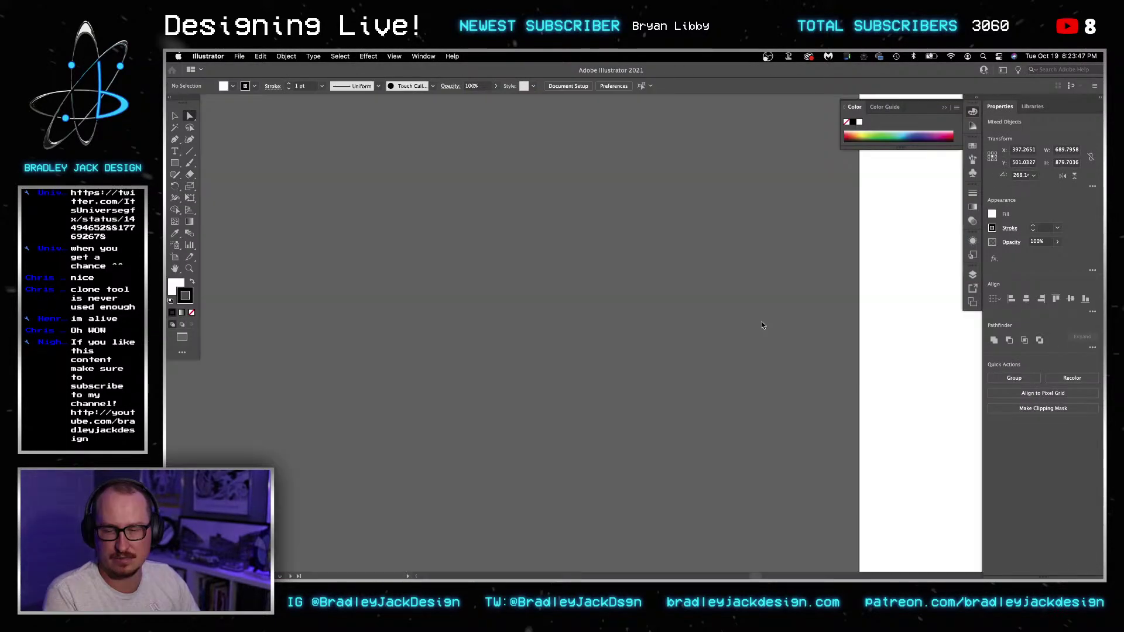
left_click_drag(859, 336, 818, 335)
left_click_drag(813, 334, 478, 330)
key("super+a")
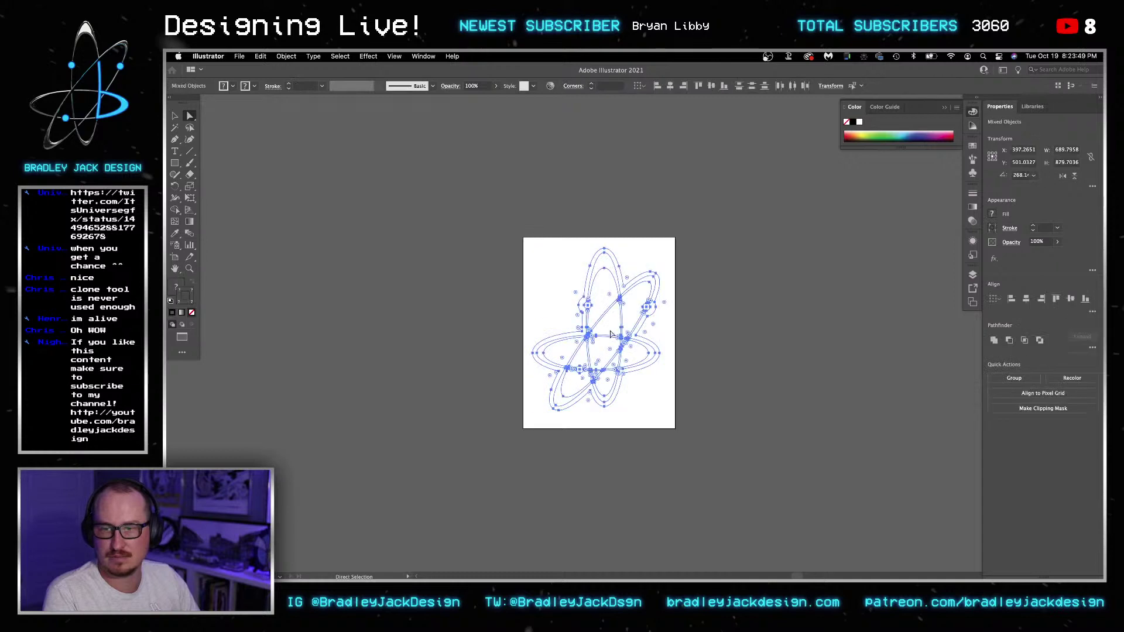
key("super+w")
key("super+Tab")
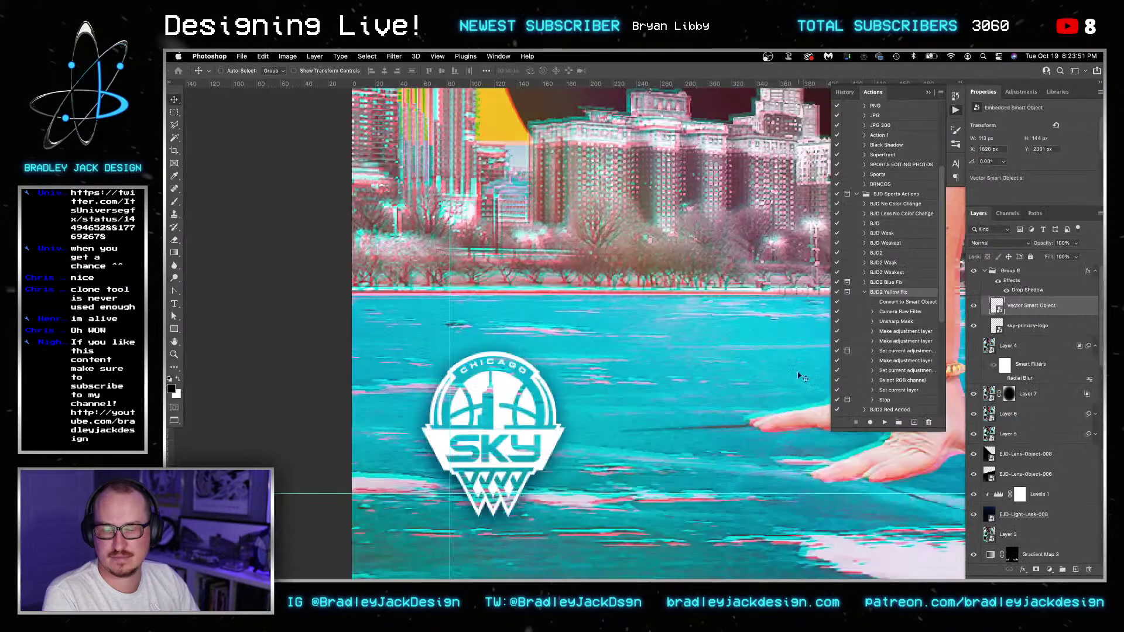
- Open the sky-primary-logo smart object from the logo group for editing in Illustrator
double_click(998, 303)
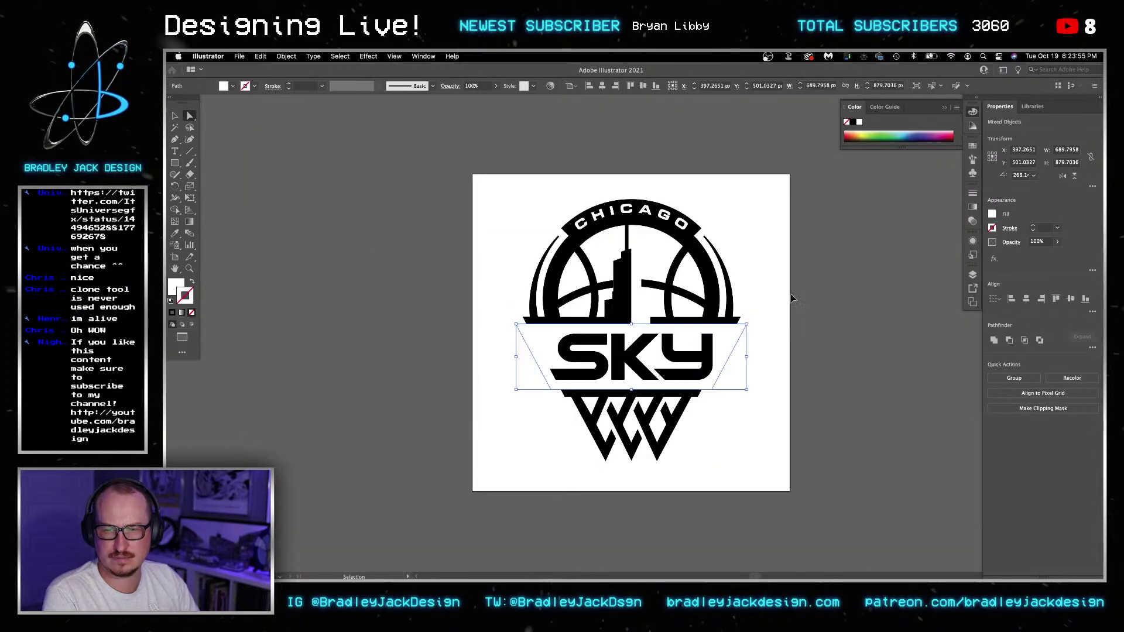
key("super+Tab")
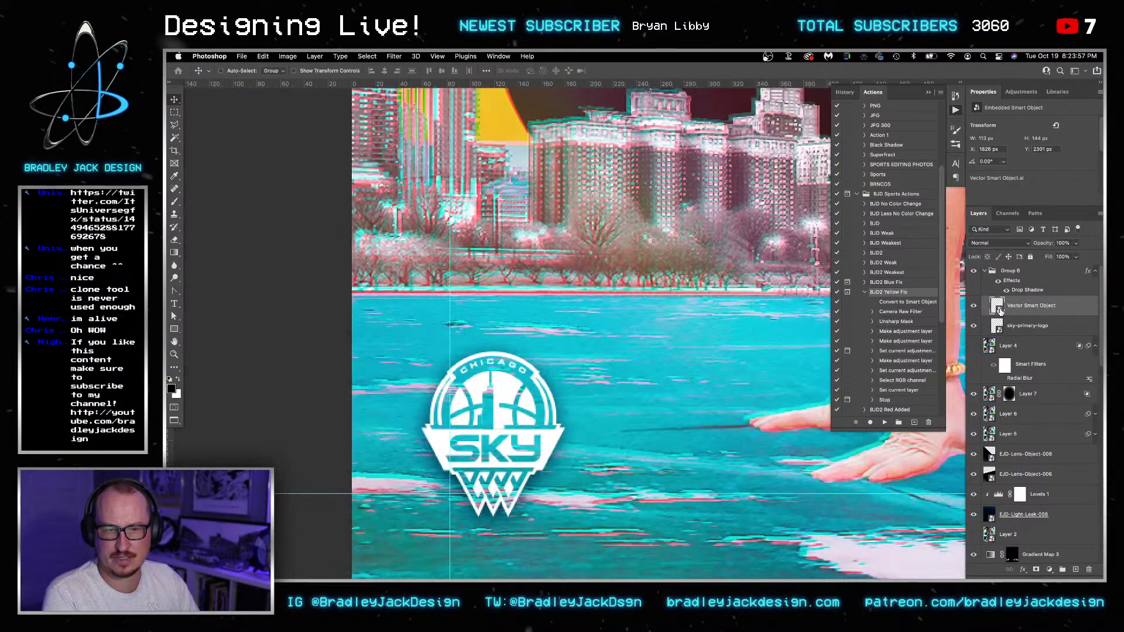
key("super+Tab")
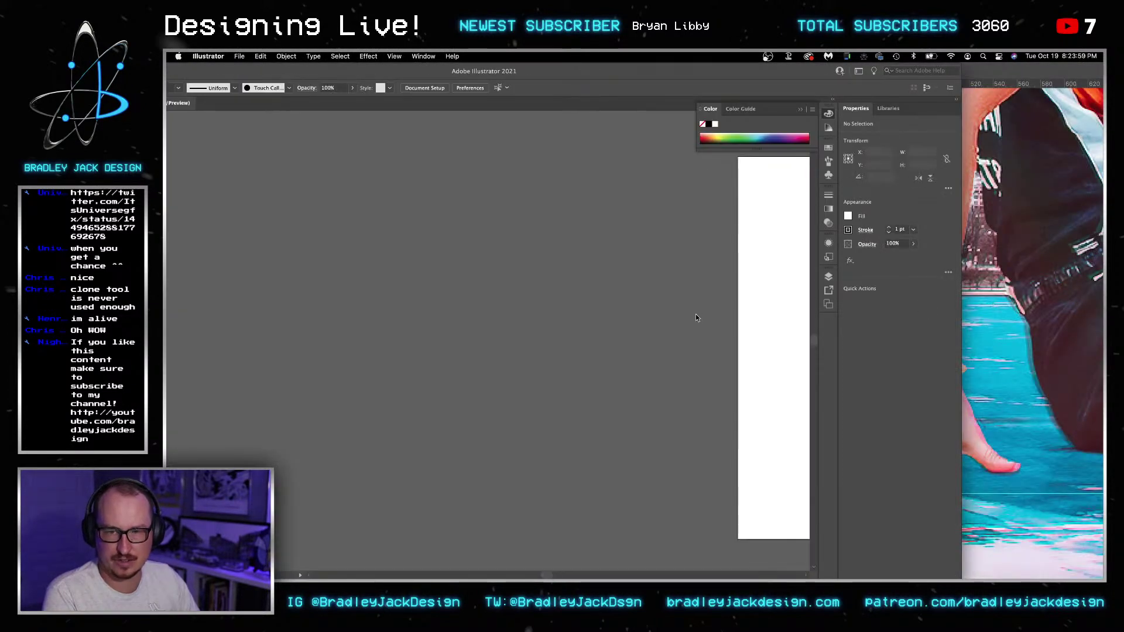
key("super+Tab")
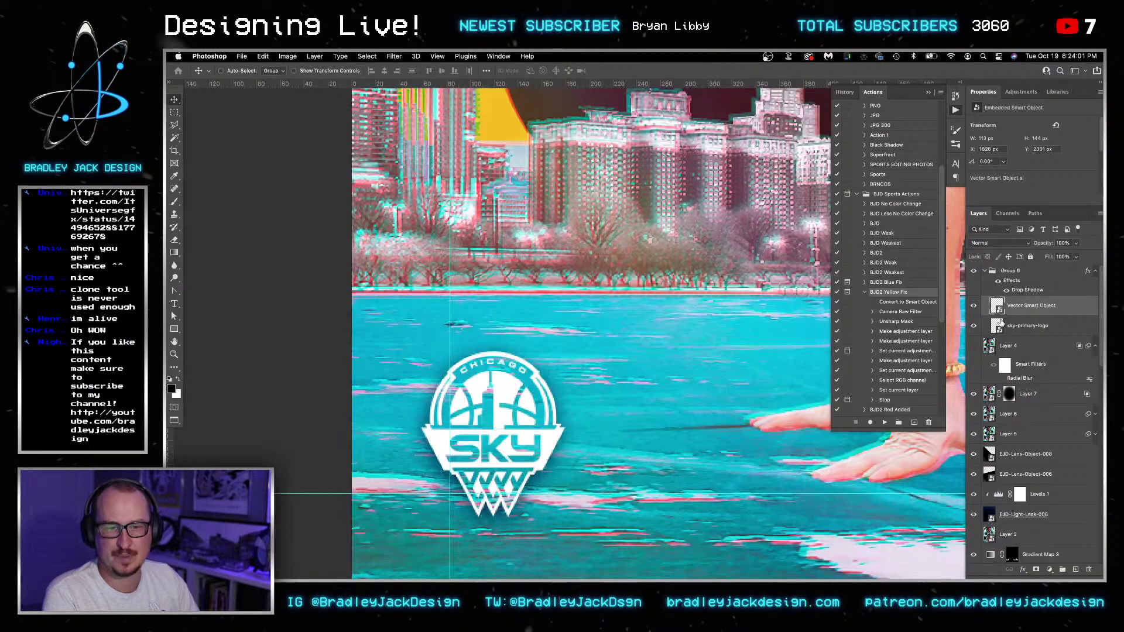
key("super+Tab")
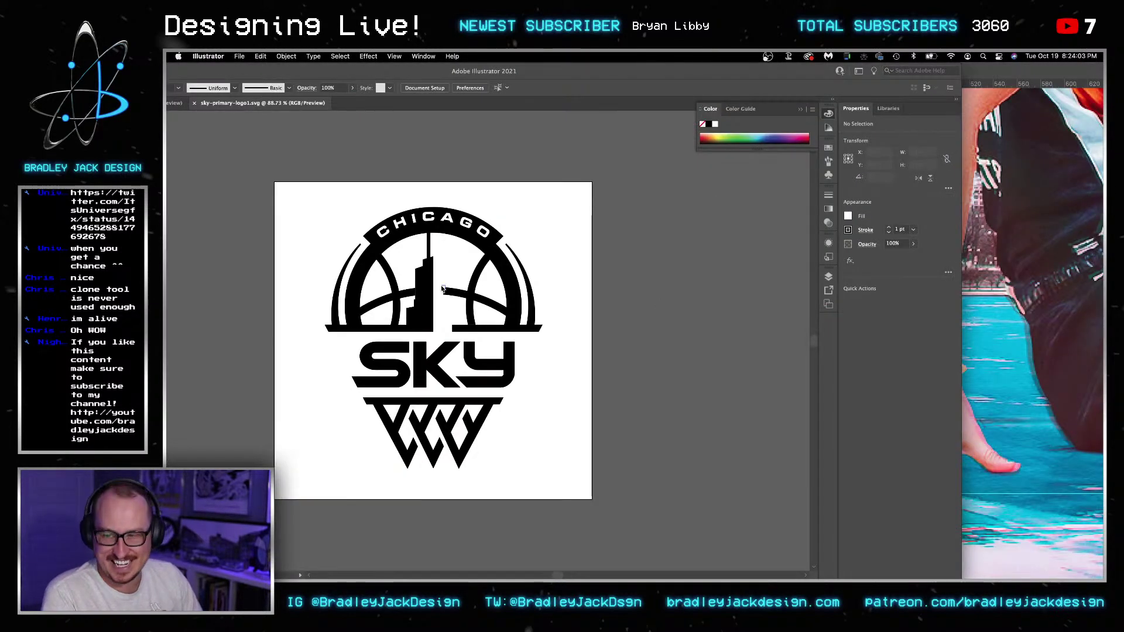
- Select the entire Sky logo artwork and apply a Pathfinder operation that removes the overlaps between its shapes
key("super+a")
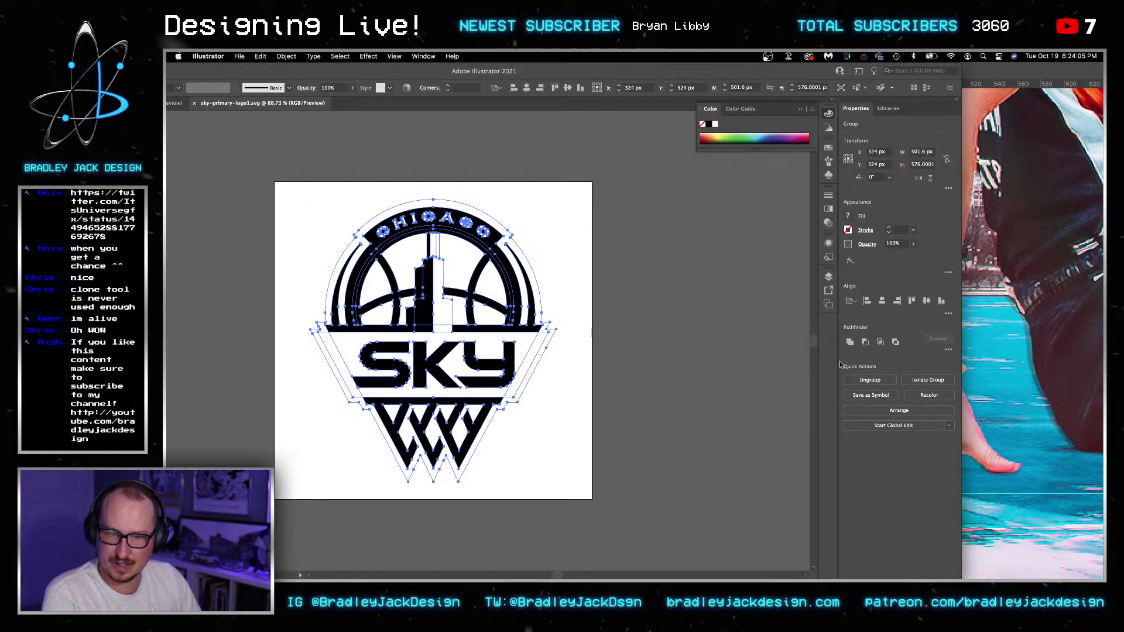
left_click(948, 350)
left_click(884, 401)
left_click(671, 362)
left_click_drag(359, 307, 501, 307)
left_click(501, 306)
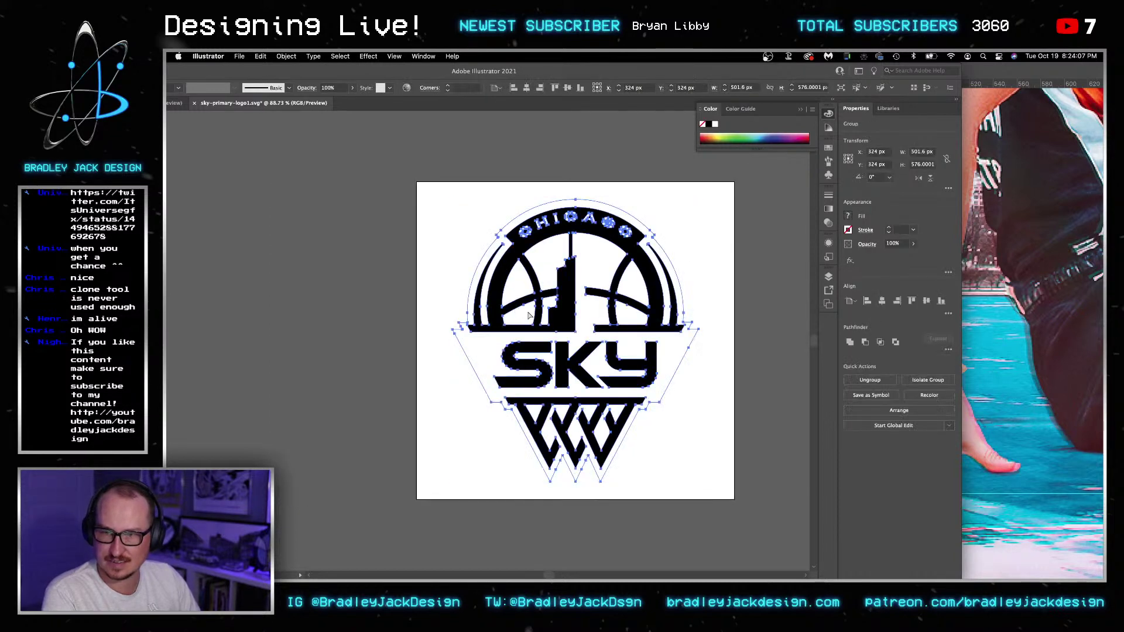
- Select all black shapes of the Sky logo with the Magic Wand, cut them out, and save the artwork
key("t")
key("y")
left_click(563, 317)
key("super+x")
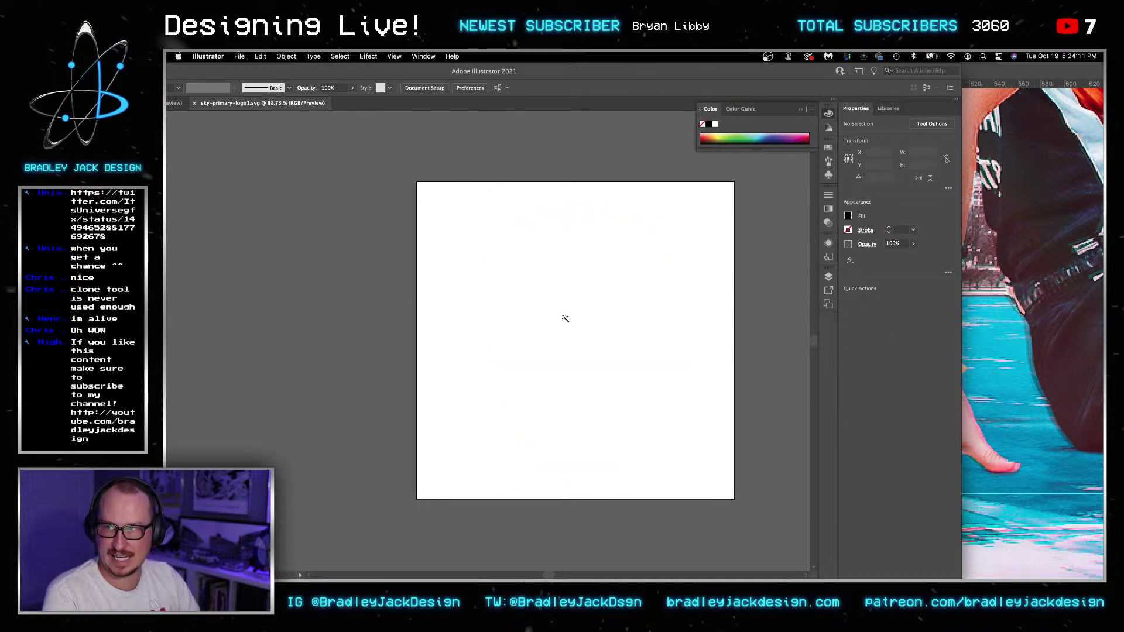
- Switch back to Photoshop and review the logo group's drop shadow settings against the poster
key("super+Tab")
scroll(610, 405, "down", 6)
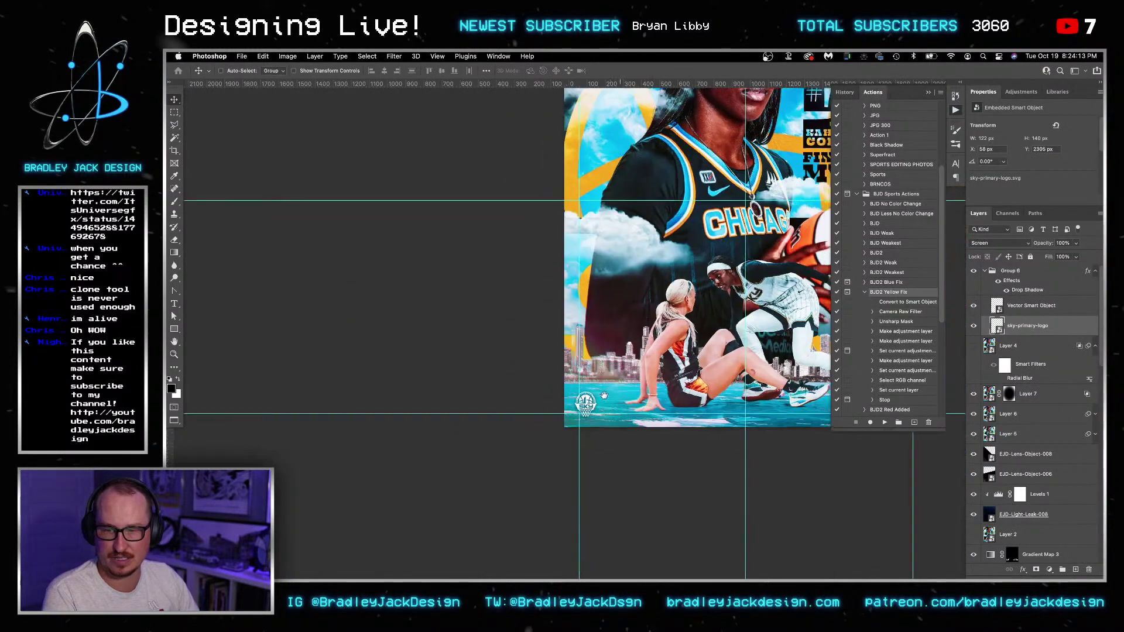
left_click_drag(623, 397, 445, 437)
double_click(1019, 291)
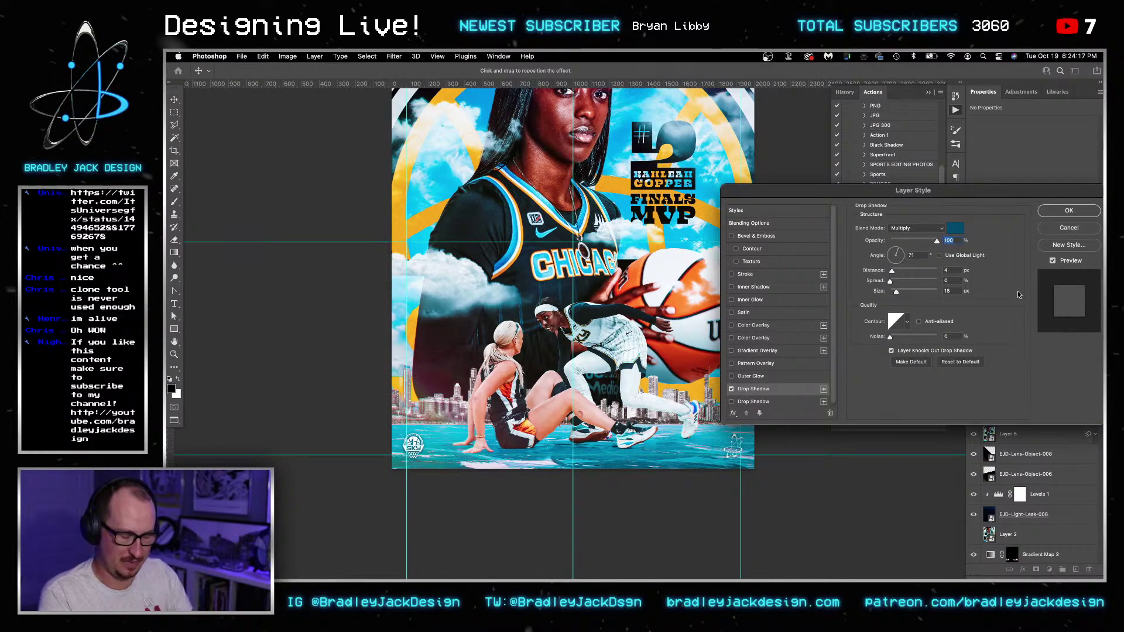
key("Return")
- Frame the whole poster and hide the interface panels to review the finished composition
left_click(669, 291, "alt+super")
left_click_drag(669, 292, 655, 365)
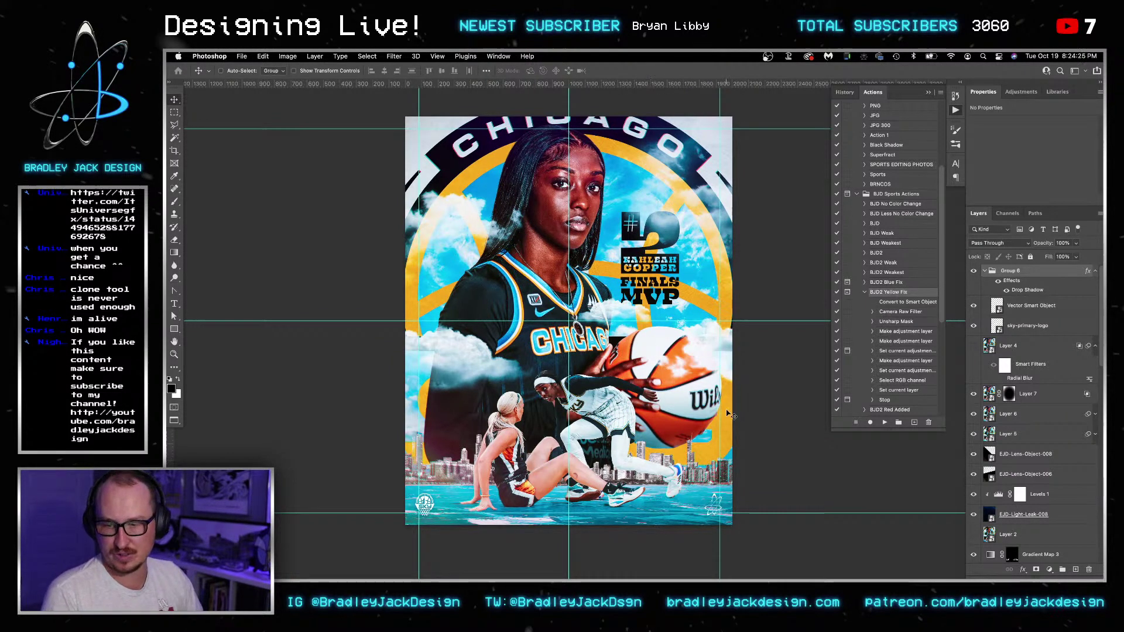
scroll(727, 413, "left", 3)
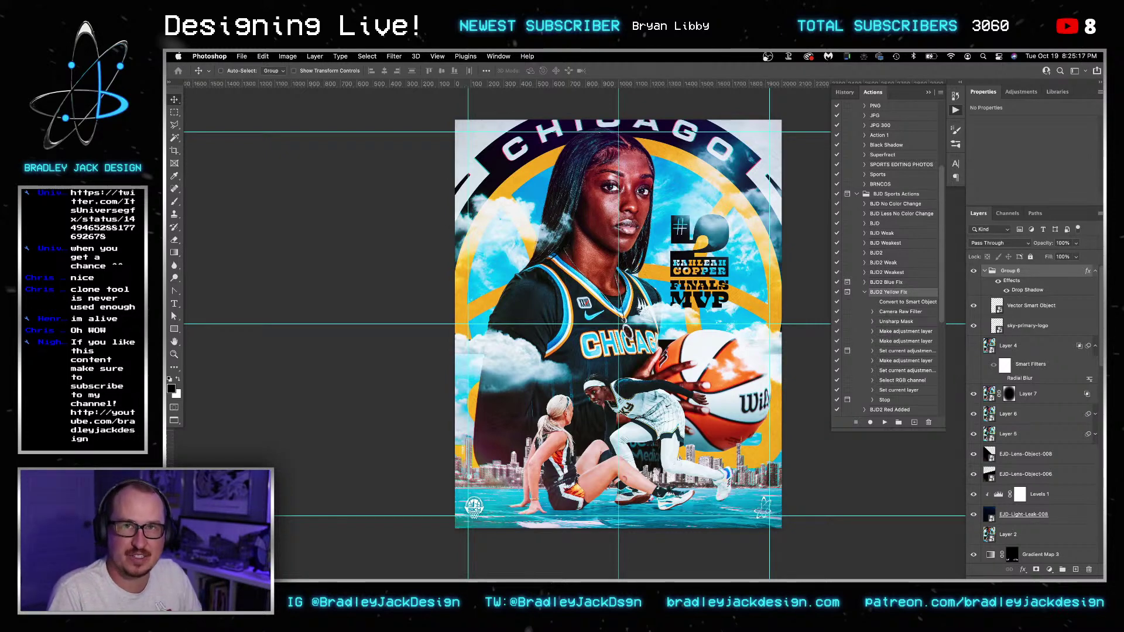
key("Tab")
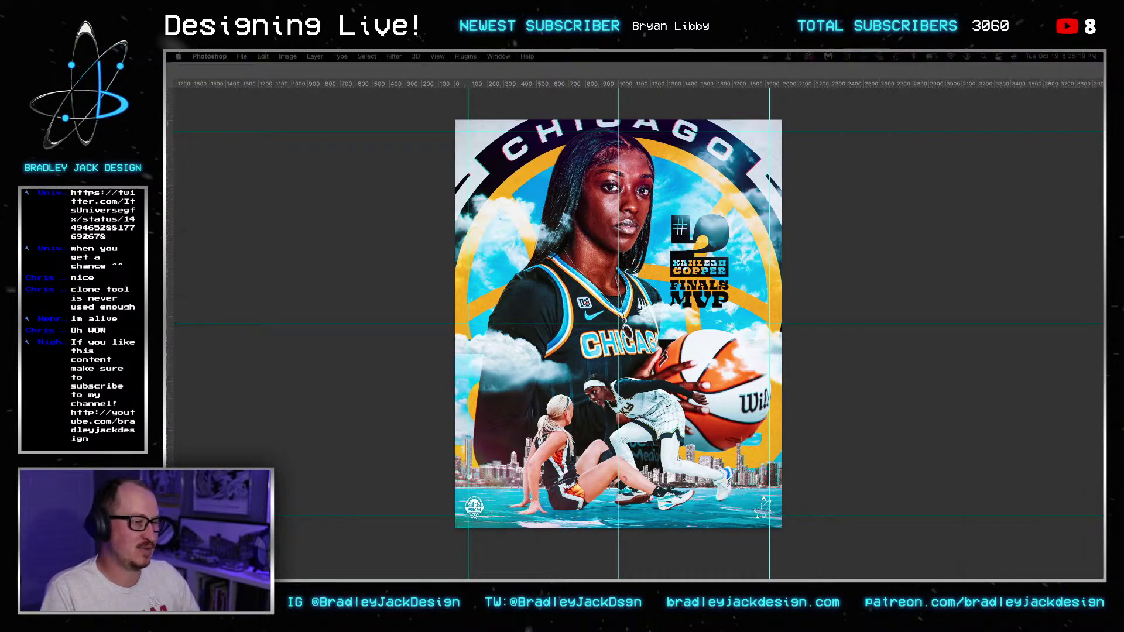